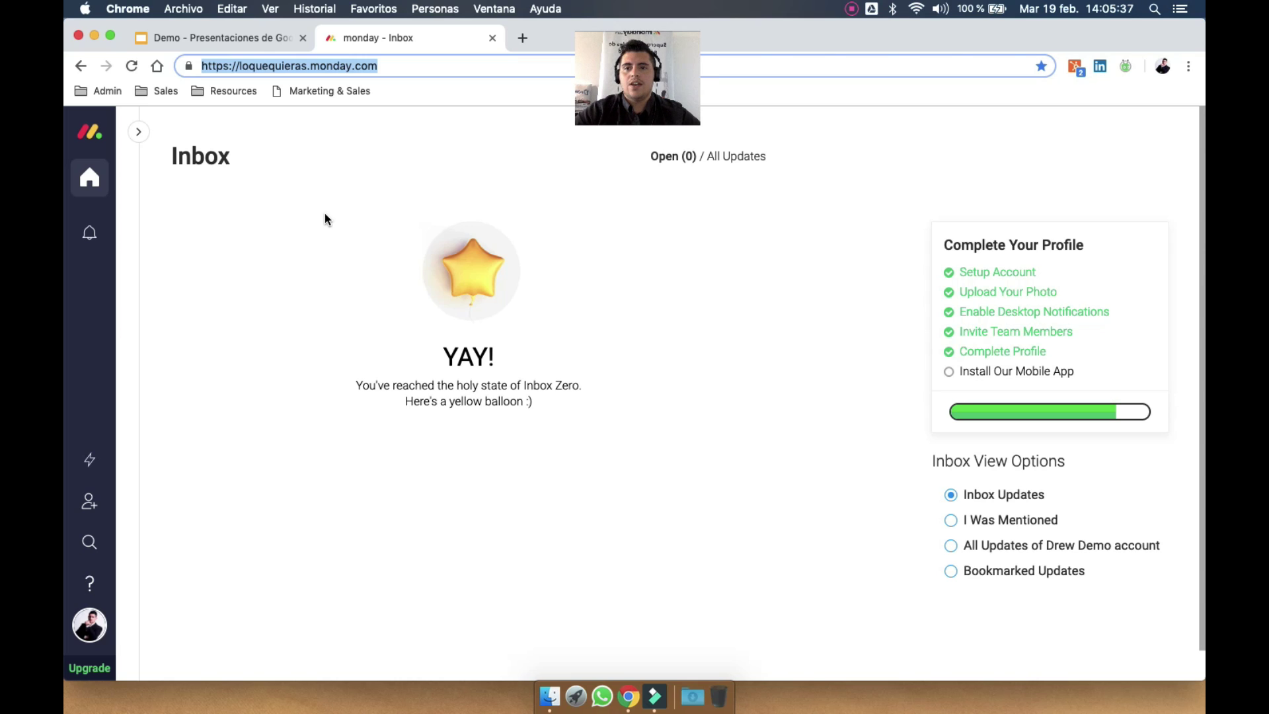
Select the loquequieras subdomain in the account's web address
left_click(361, 189)
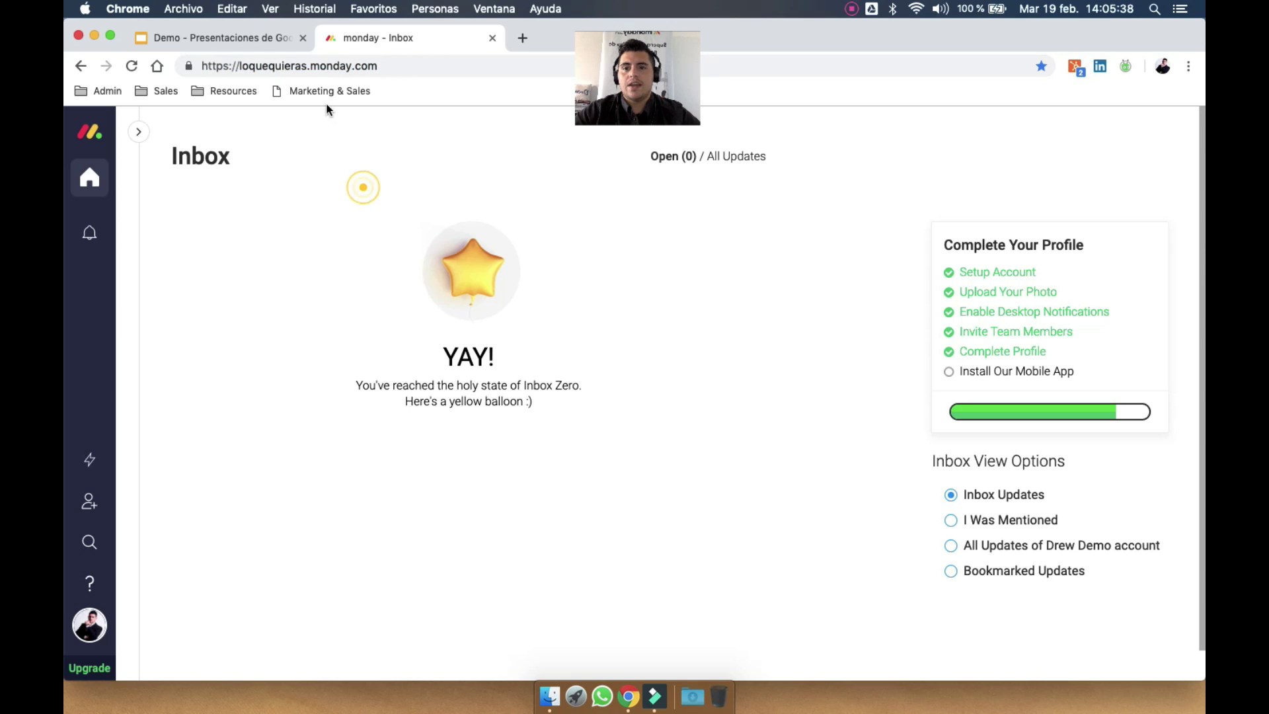
left_click(308, 66)
left_click(307, 66)
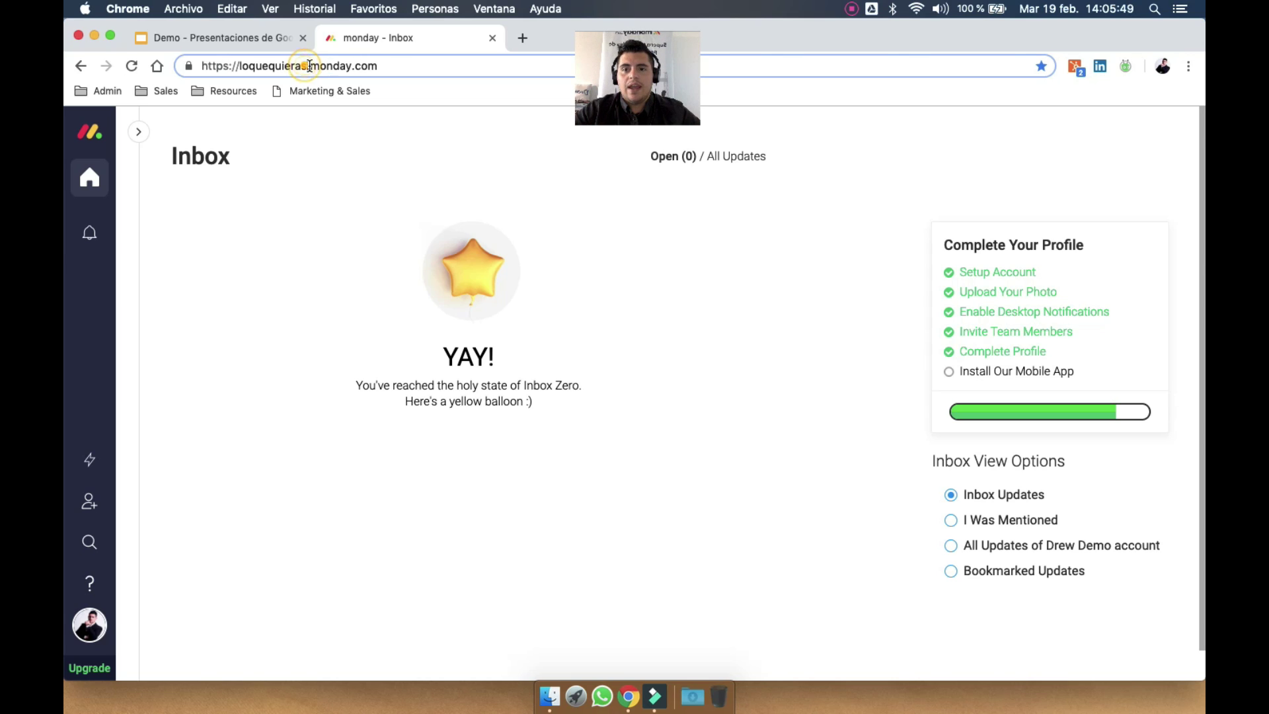
left_click_drag(399, 66, 228, 69)
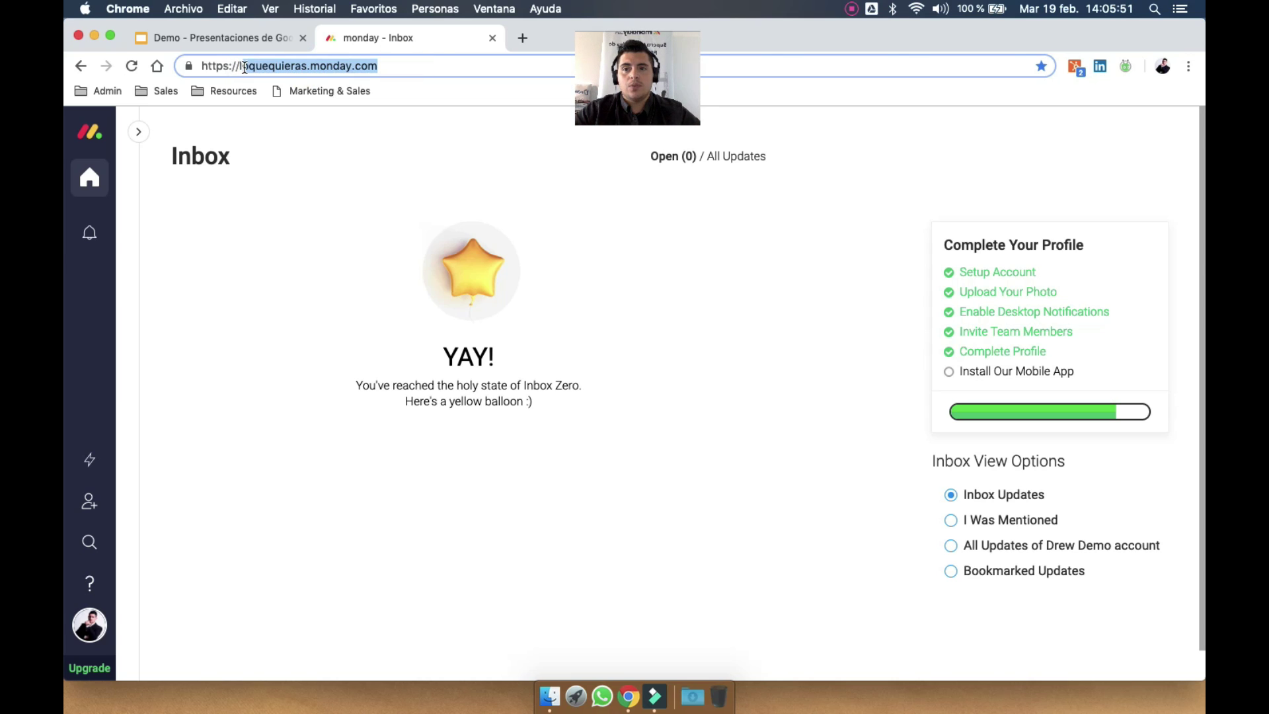
left_click(245, 67)
left_click_drag(306, 66, 236, 64)
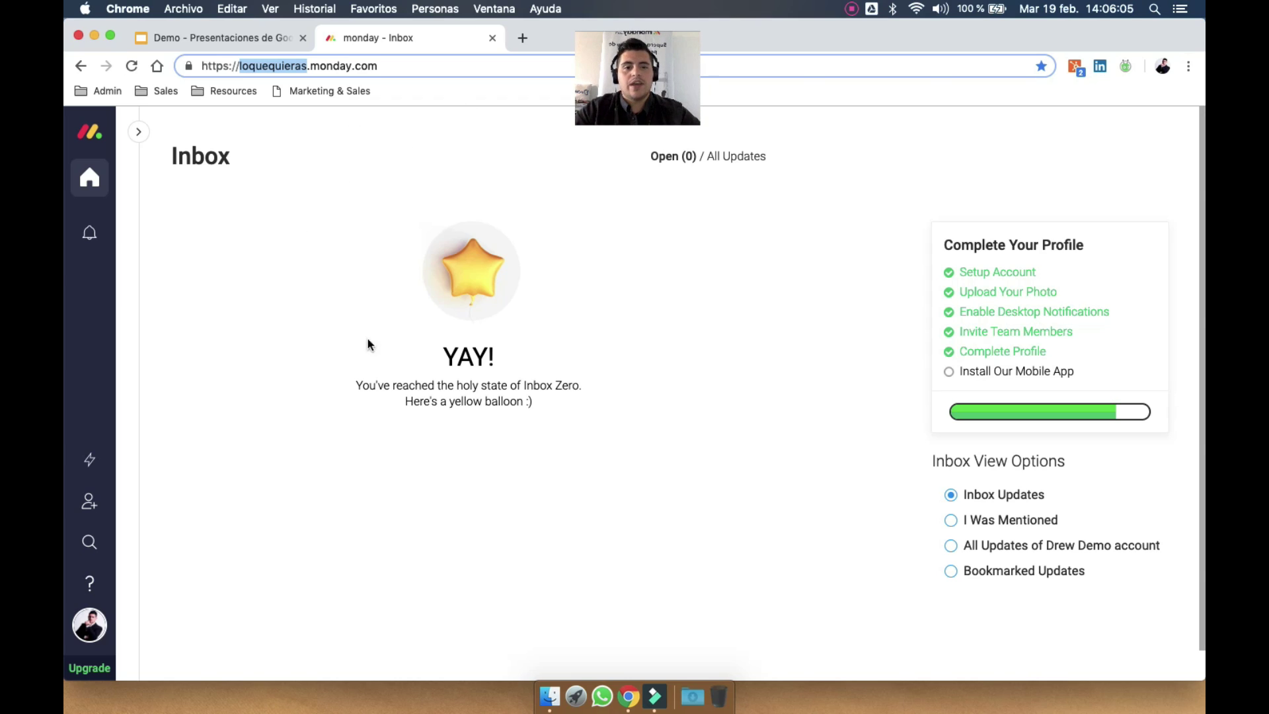
left_click(397, 201)
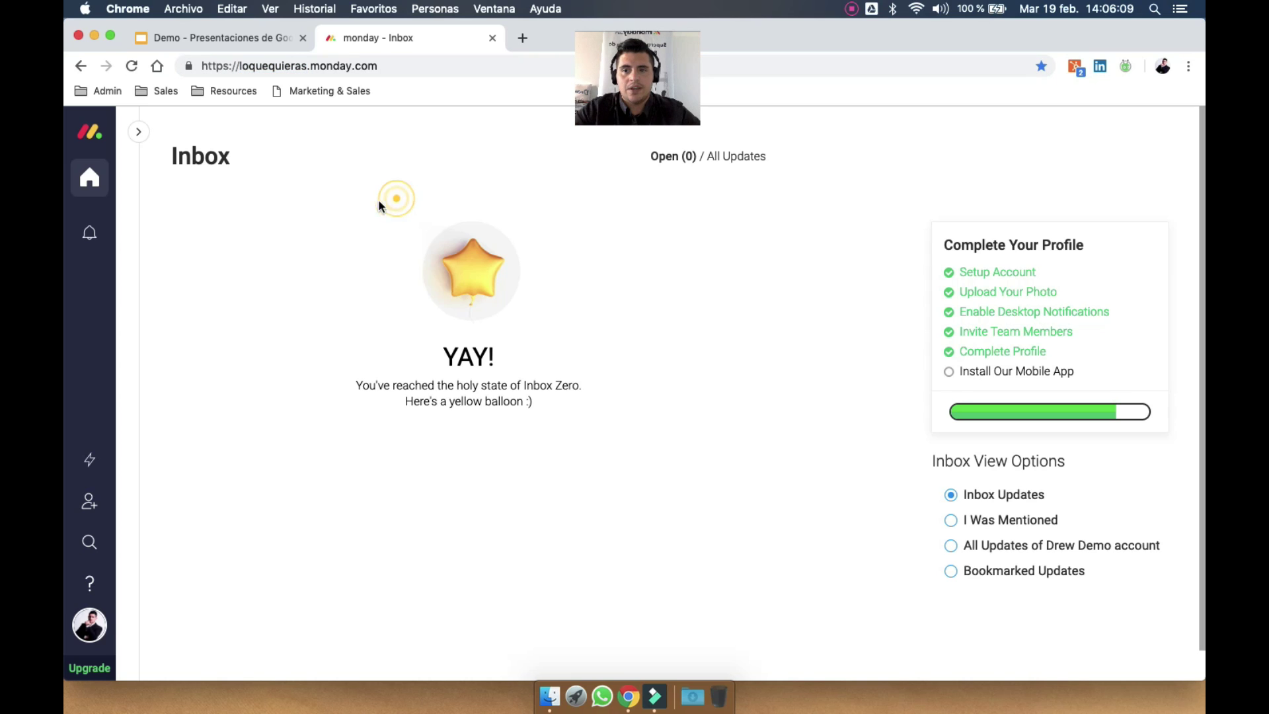
Open My Week from the Inbox and settle on the week of Feb 25 – Mar 3
left_click(138, 131)
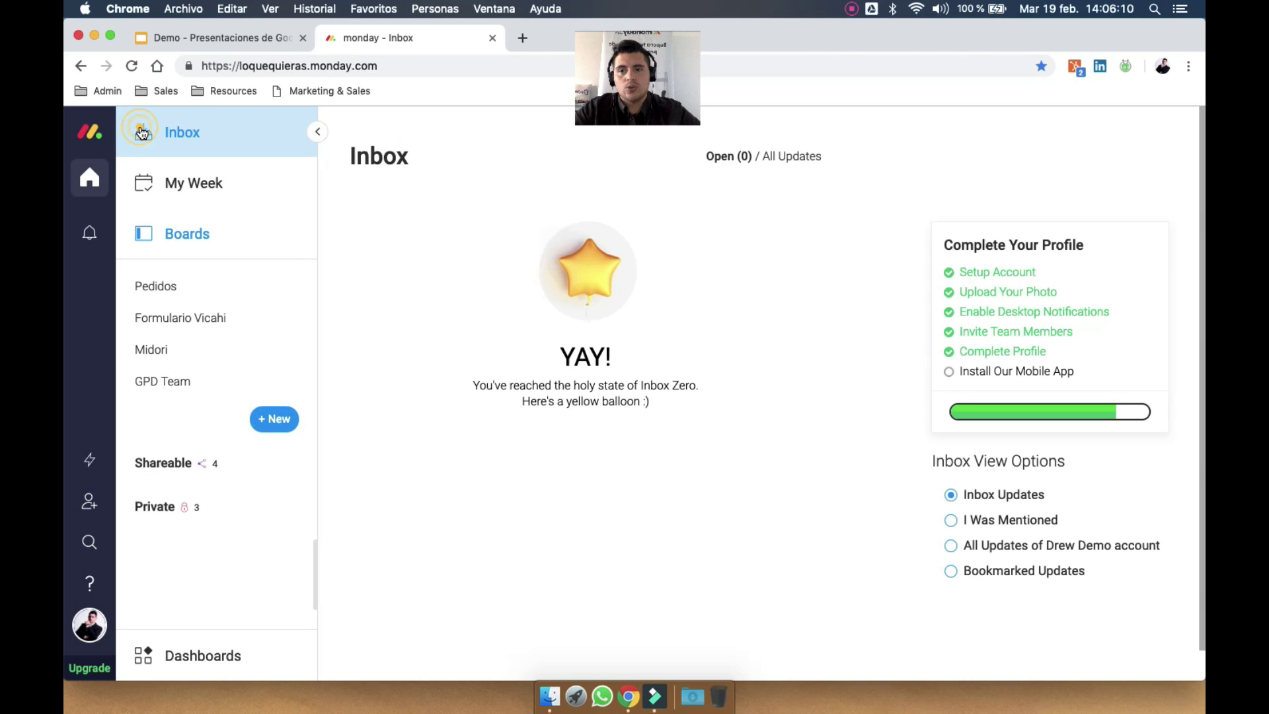
left_click(214, 237)
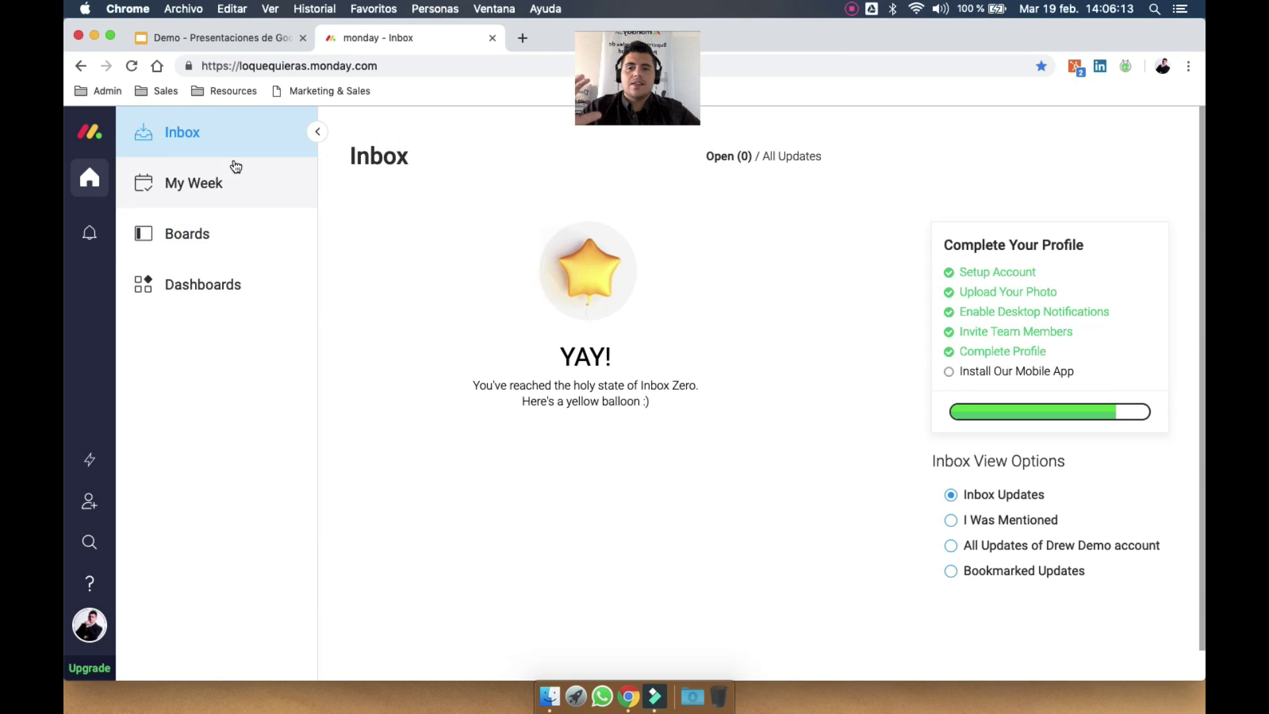
left_click(213, 137)
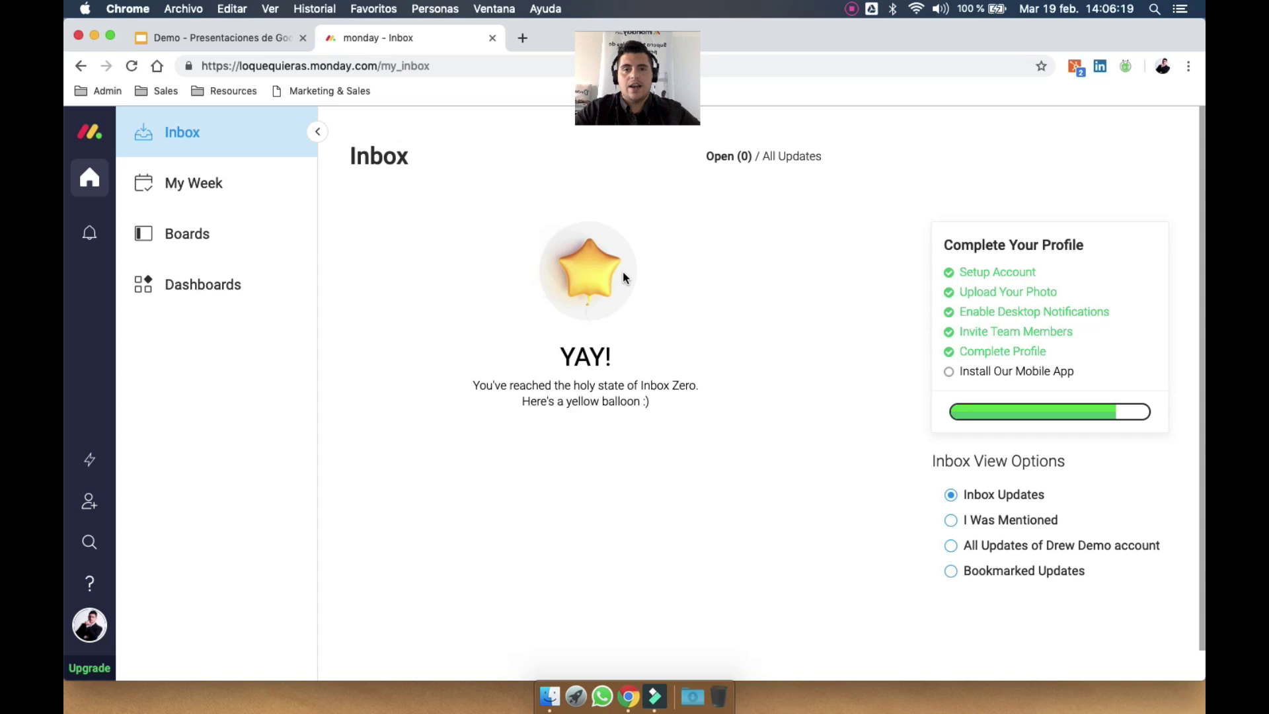
left_click(221, 169)
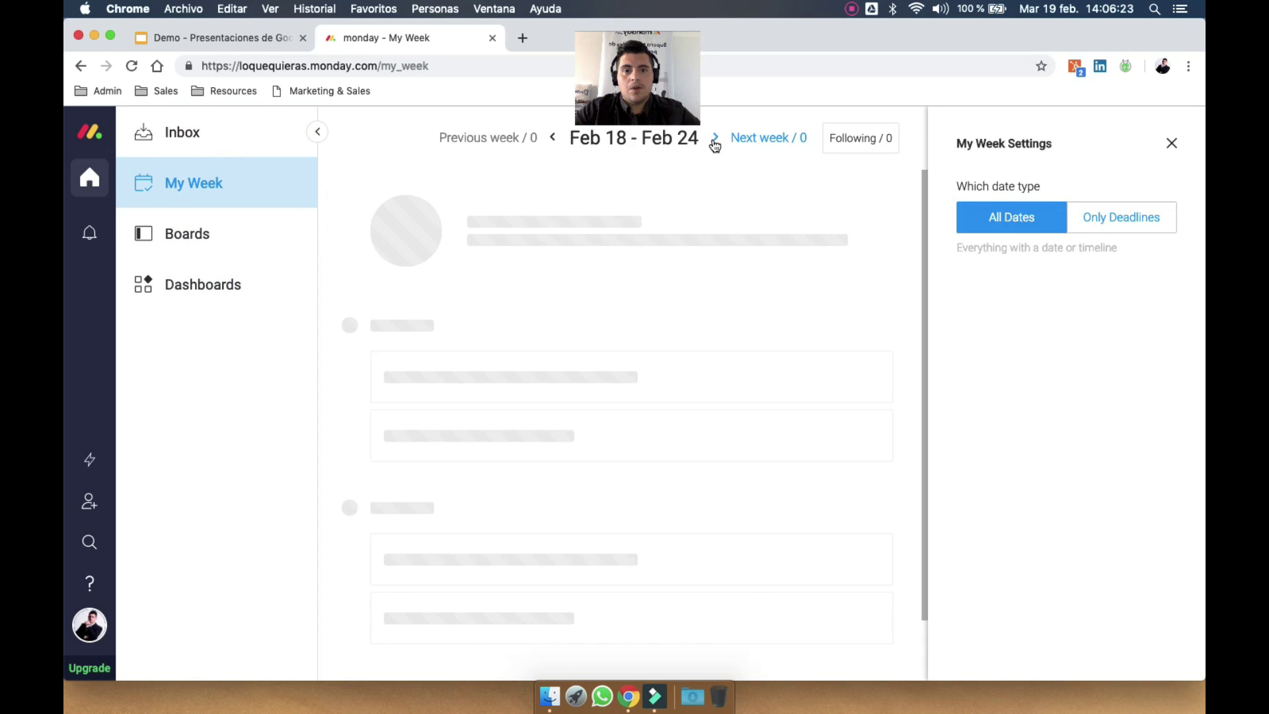
left_click(712, 138)
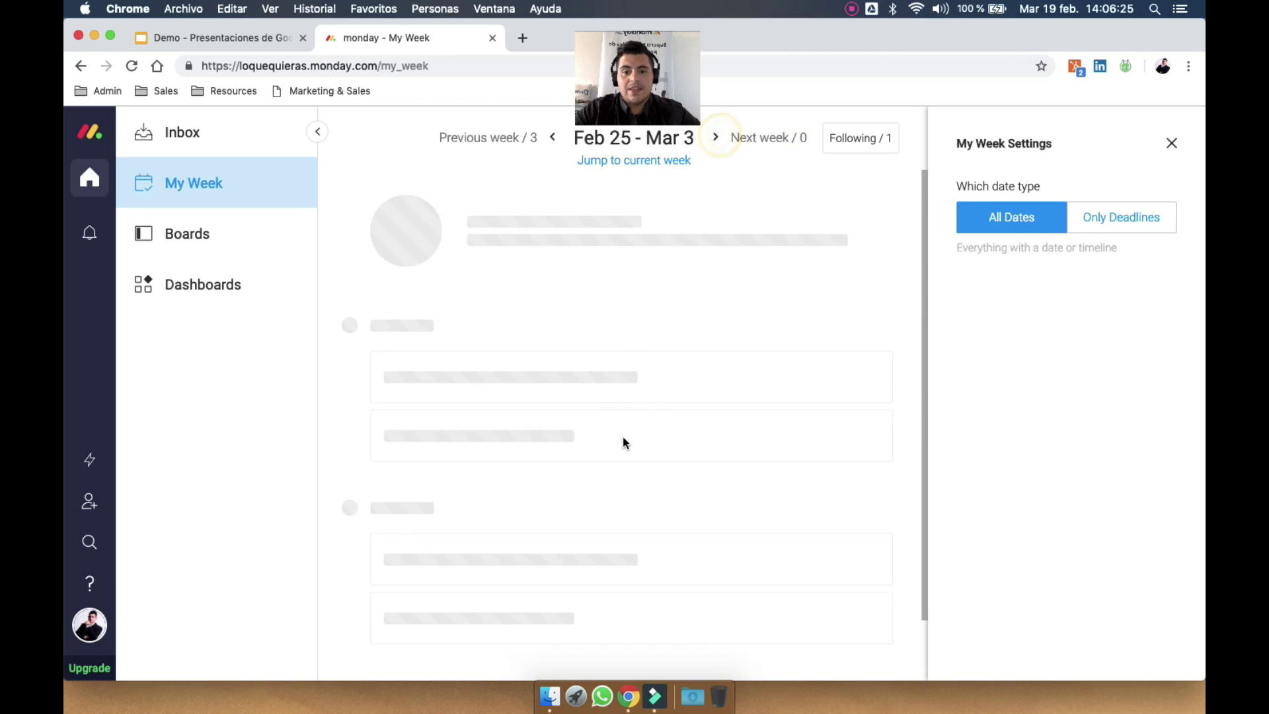
left_click(554, 138)
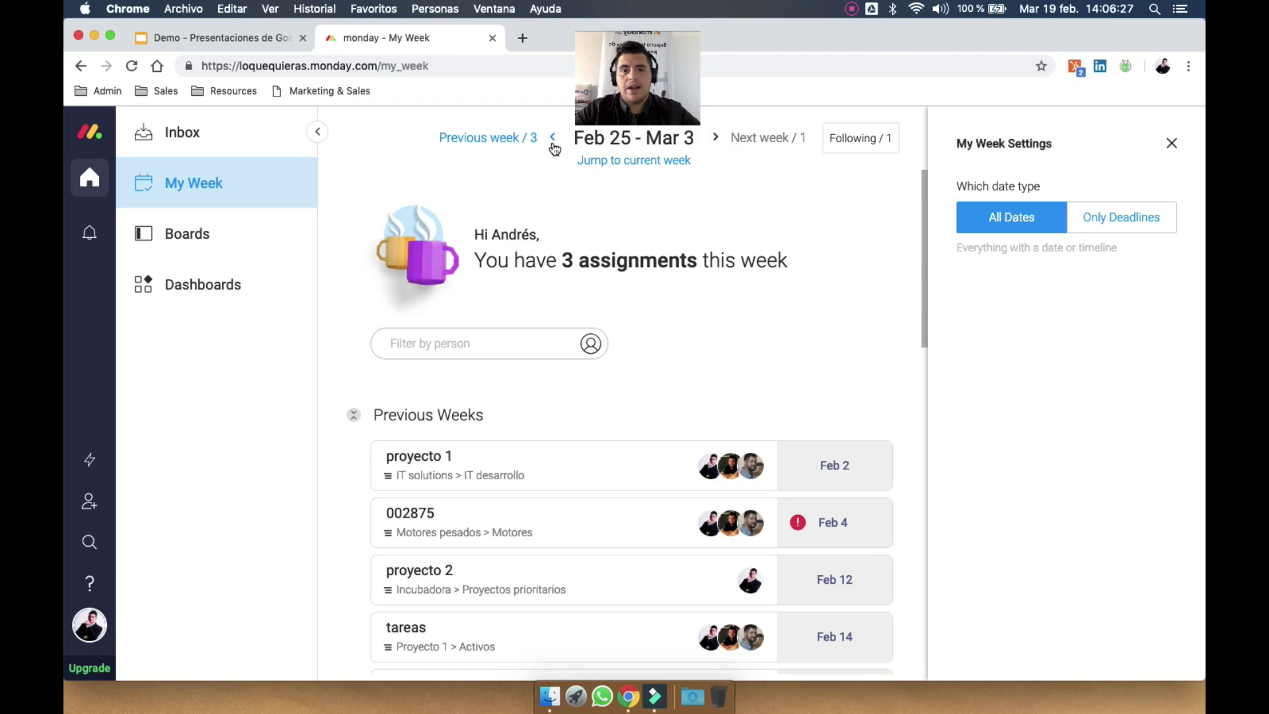
left_click(753, 142)
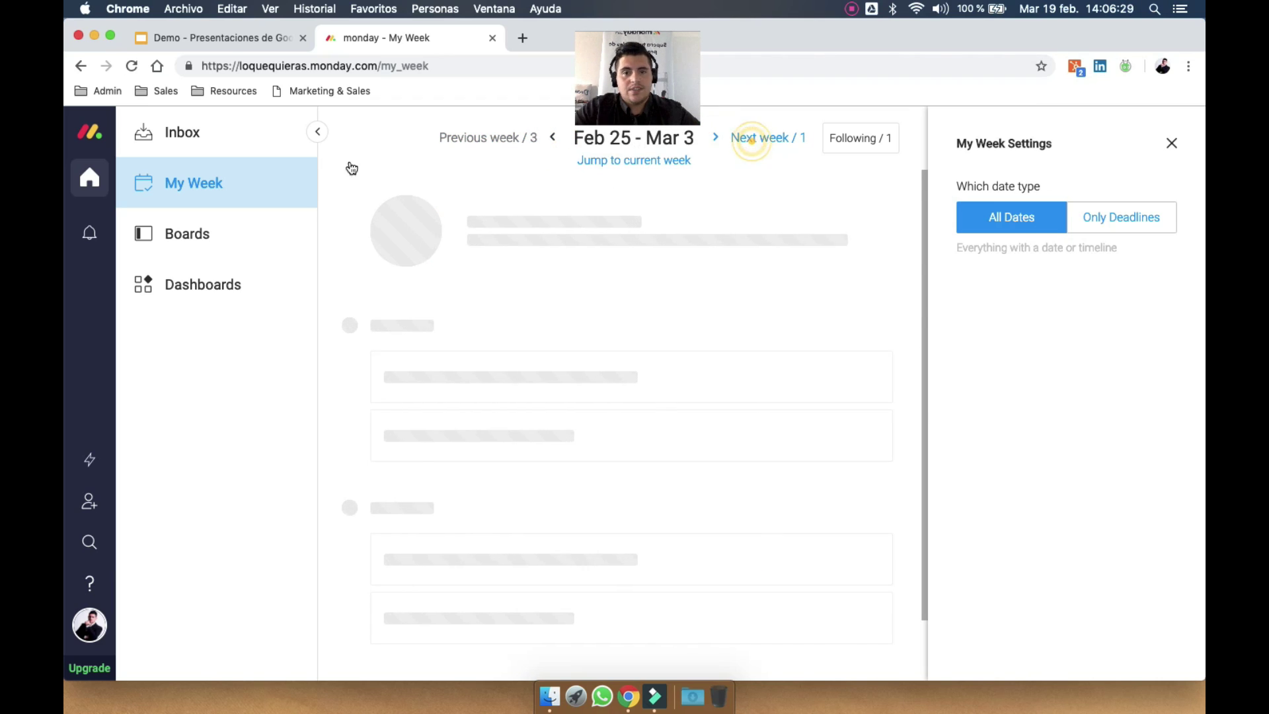
Expand and collapse the boards and dashboards lists, then glance at recent notifications
left_click(196, 237)
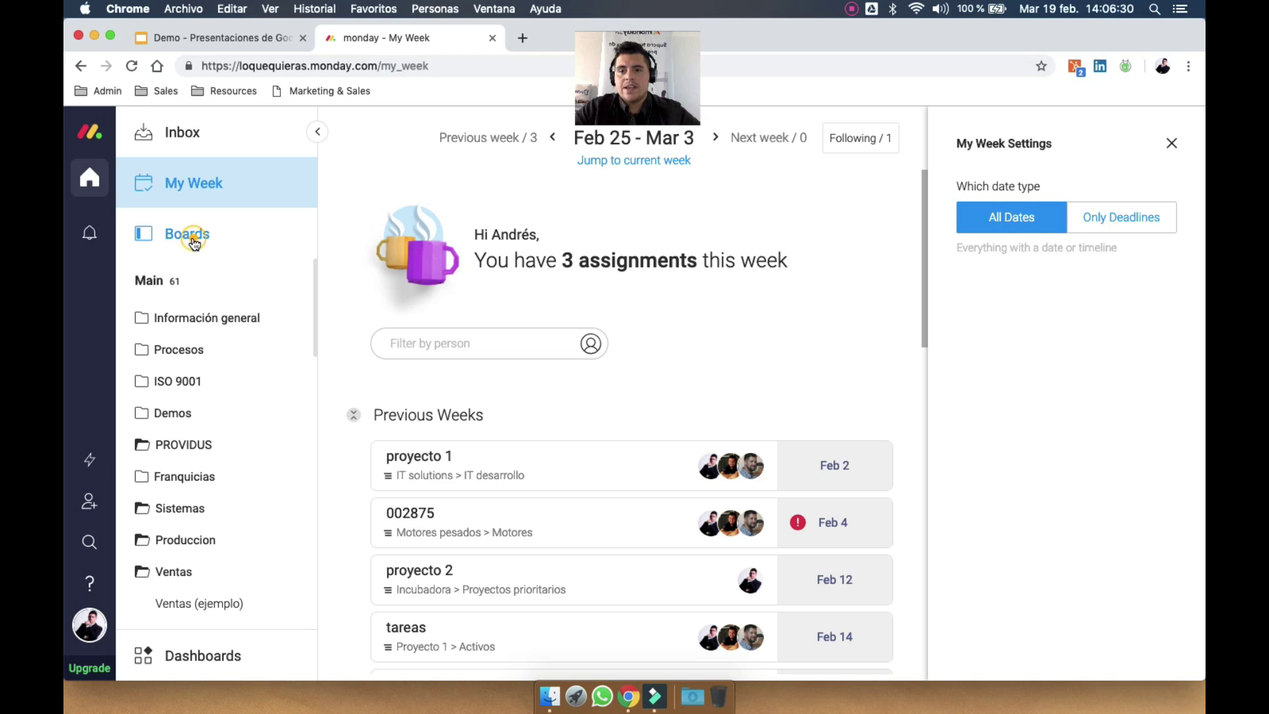
left_click(167, 280)
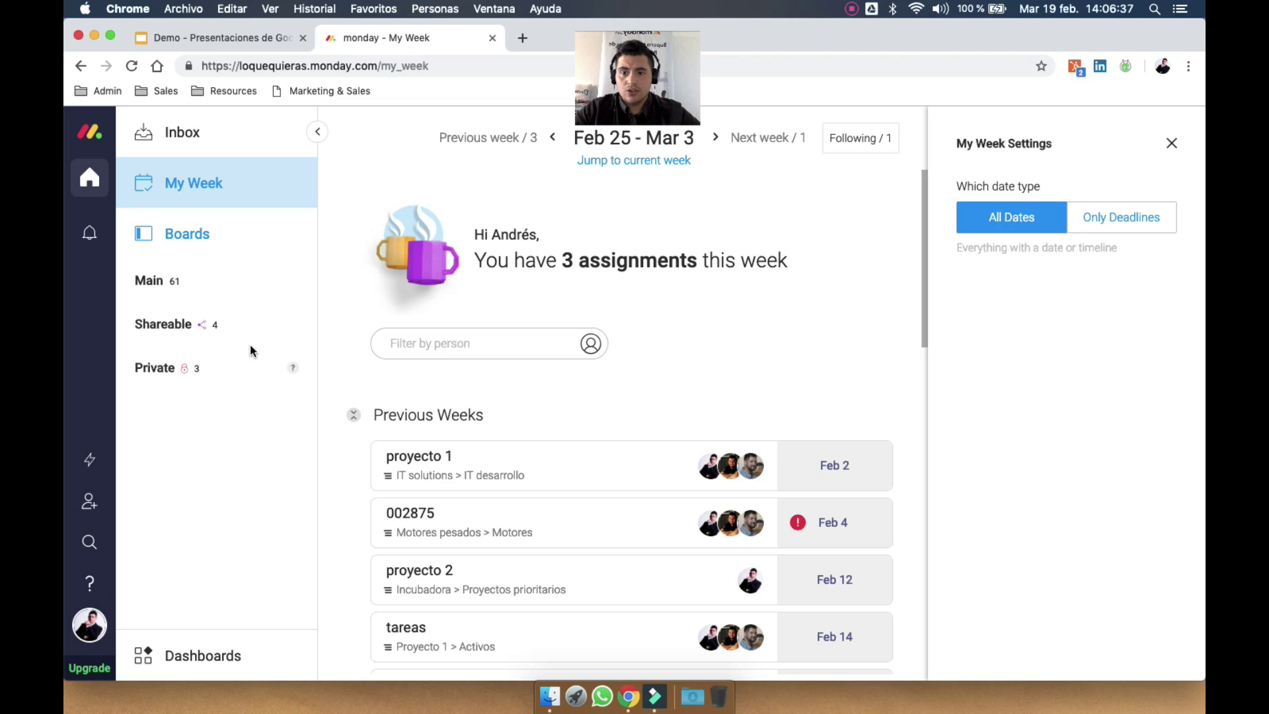
left_click(201, 244)
left_click(192, 289)
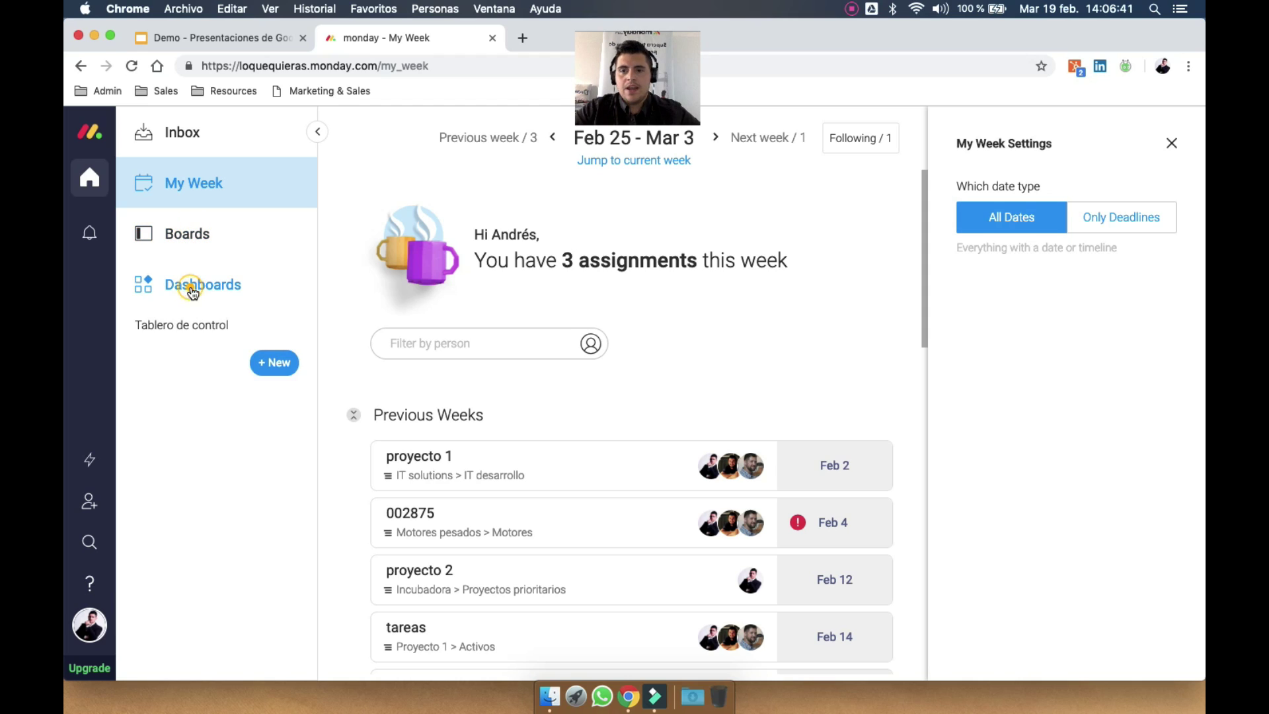
left_click(206, 286)
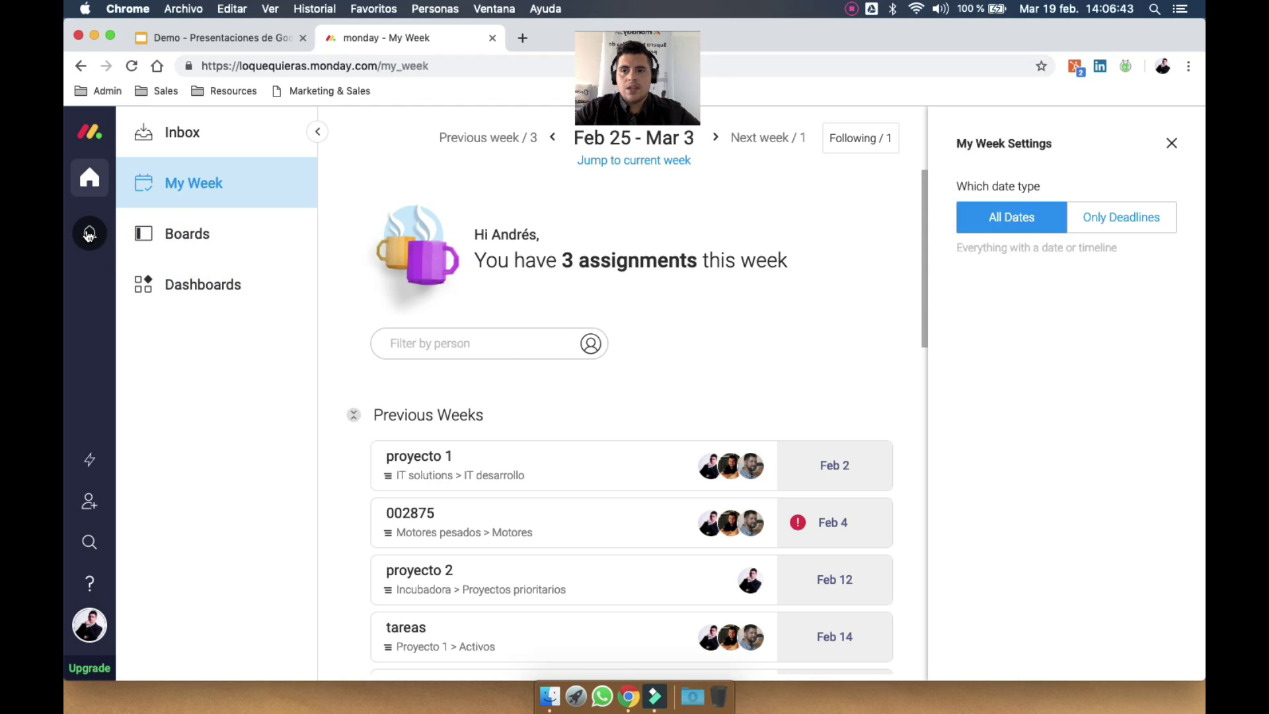
left_click(89, 235)
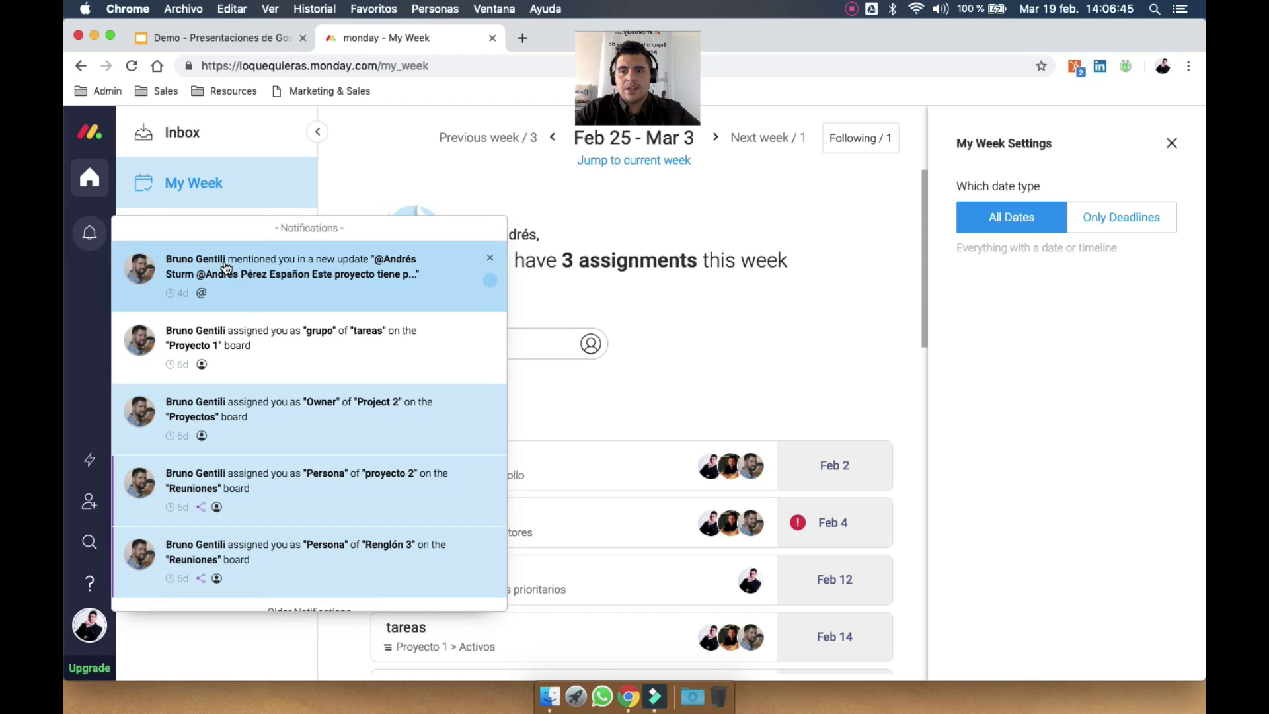
left_click(91, 244)
left_click(92, 459)
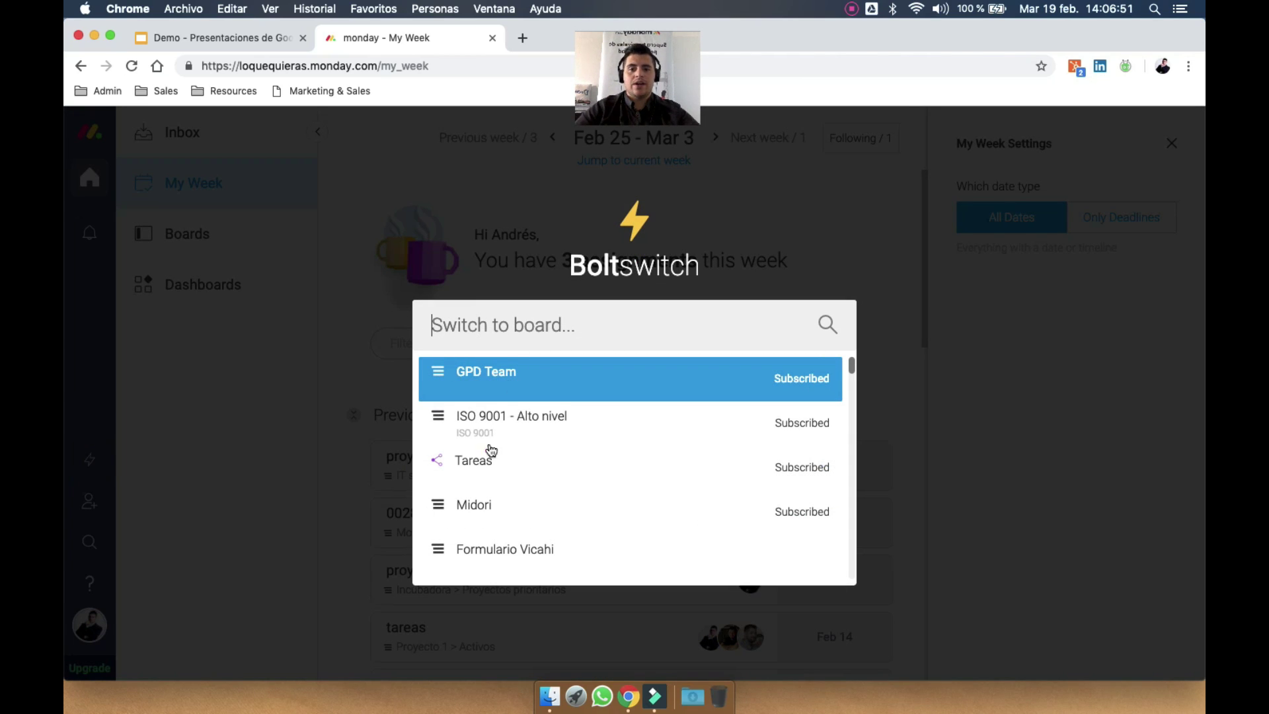
scroll(482, 482, "down", 10)
scroll(481, 482, "up", 10)
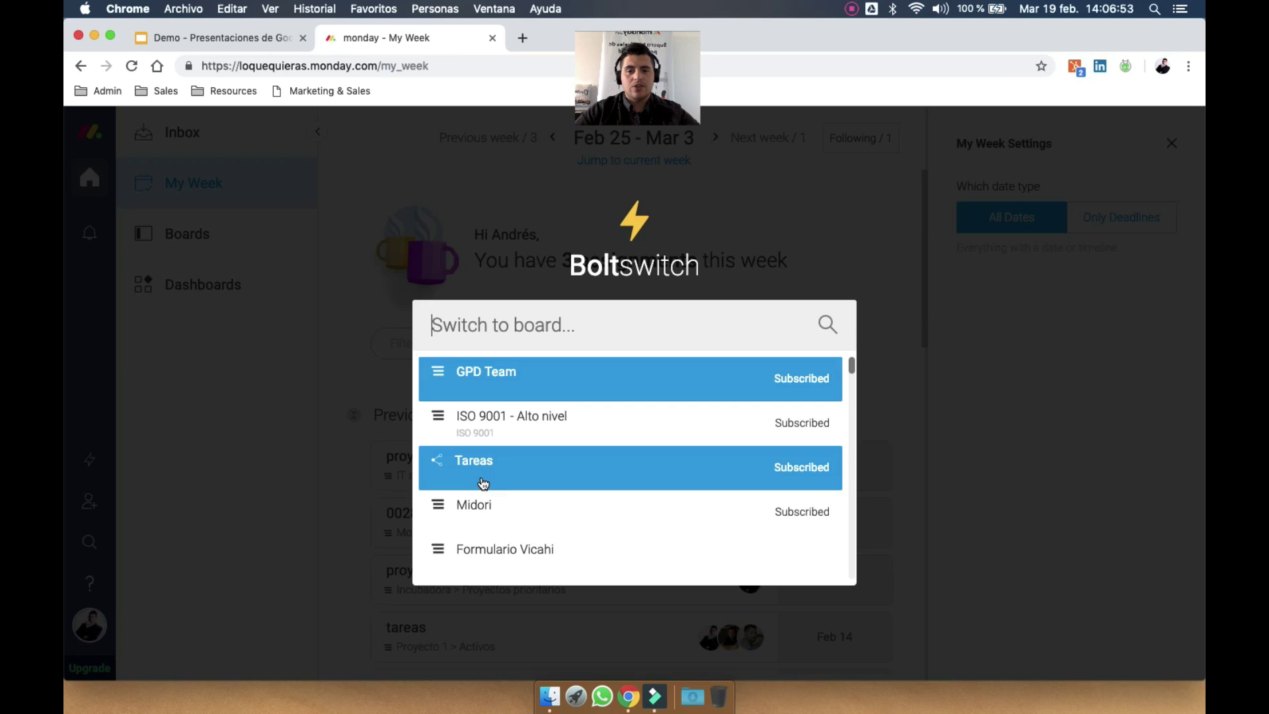
scroll(483, 483, "down", 10)
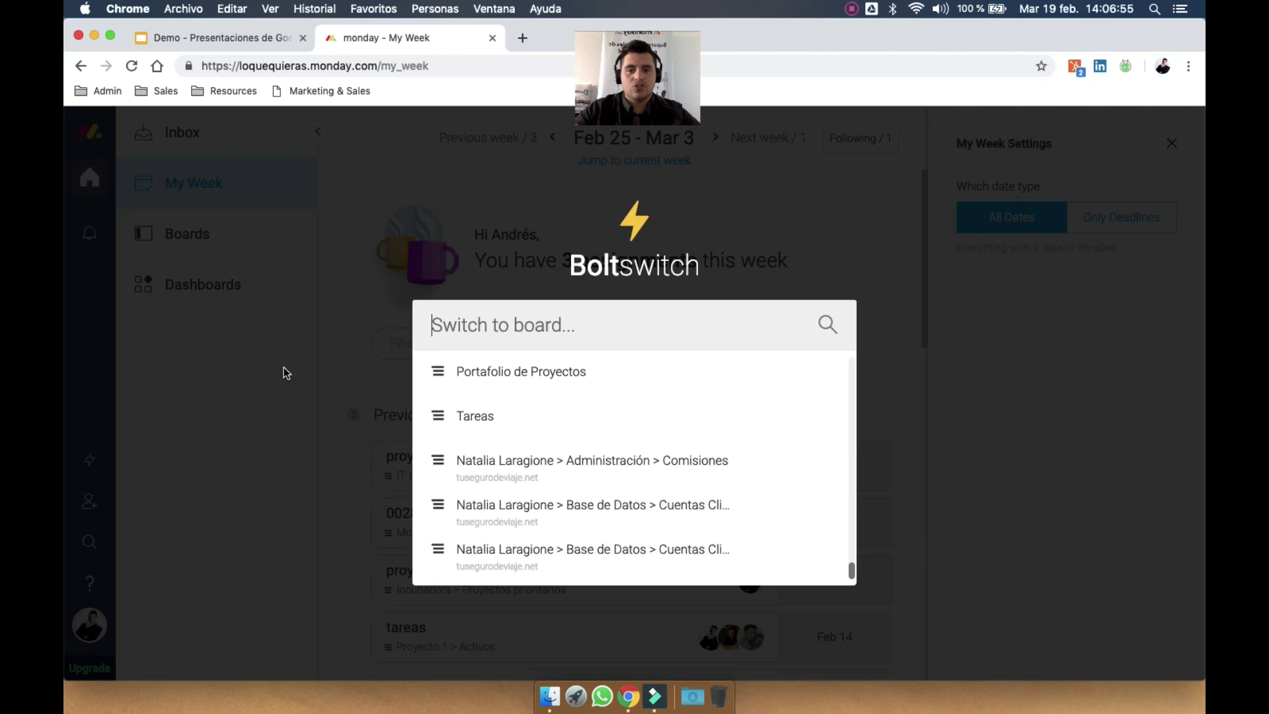
left_click(283, 368)
left_click(89, 500)
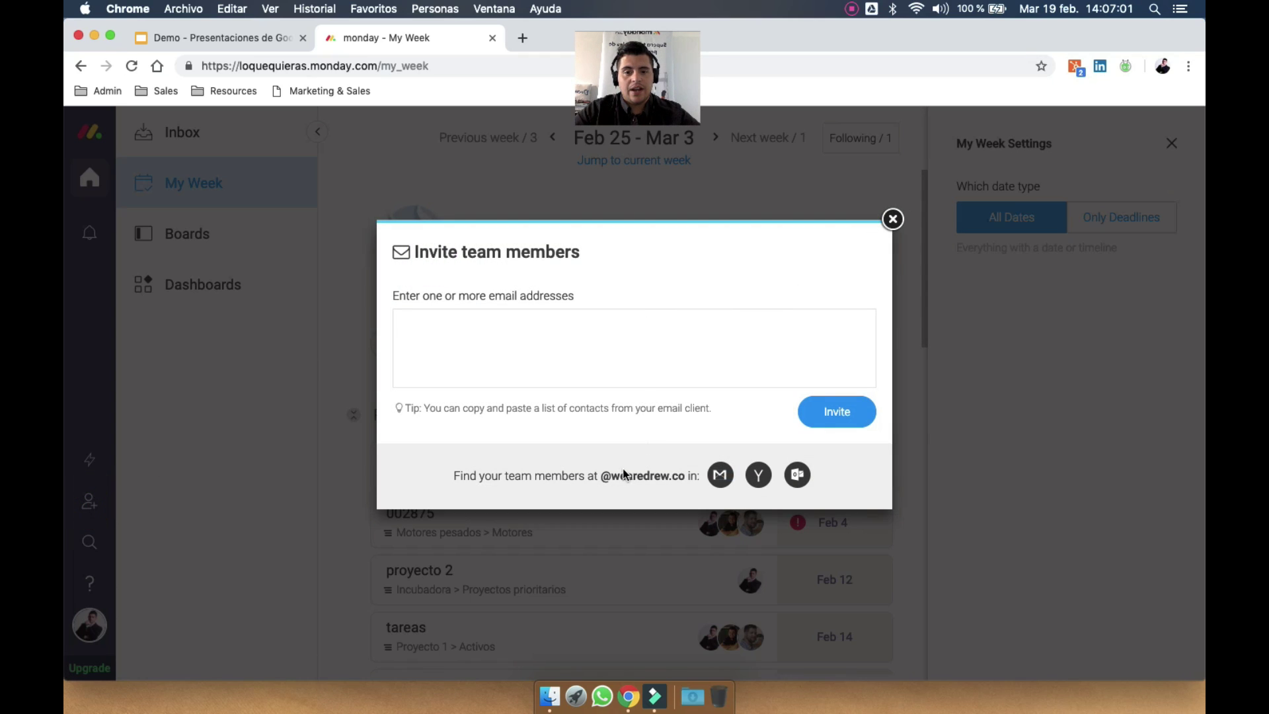
left_click(659, 359)
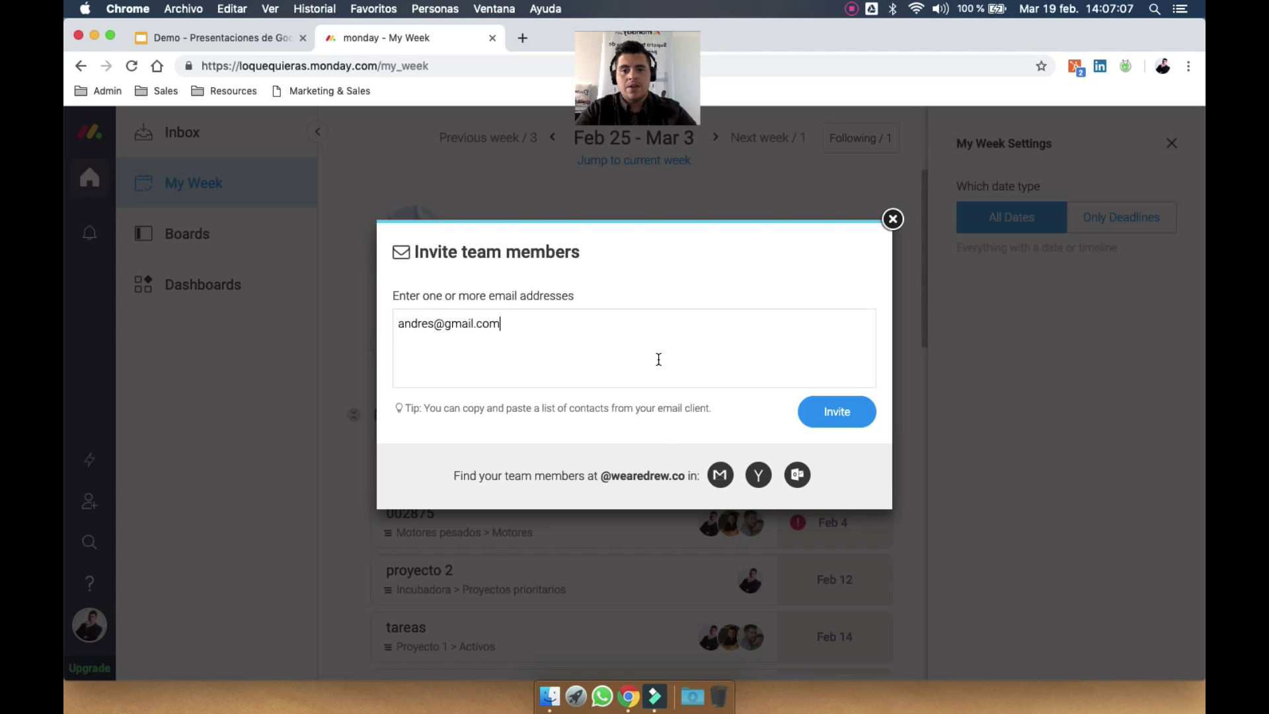
key("Return")
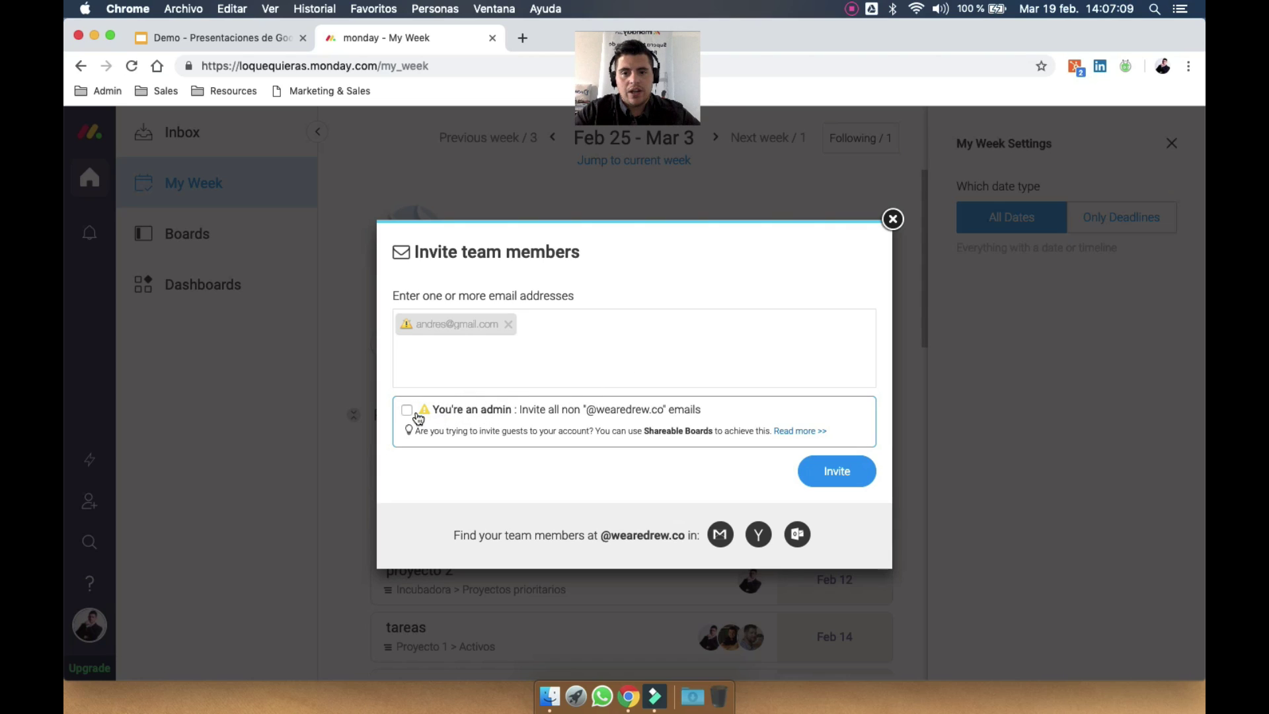
left_click(406, 413)
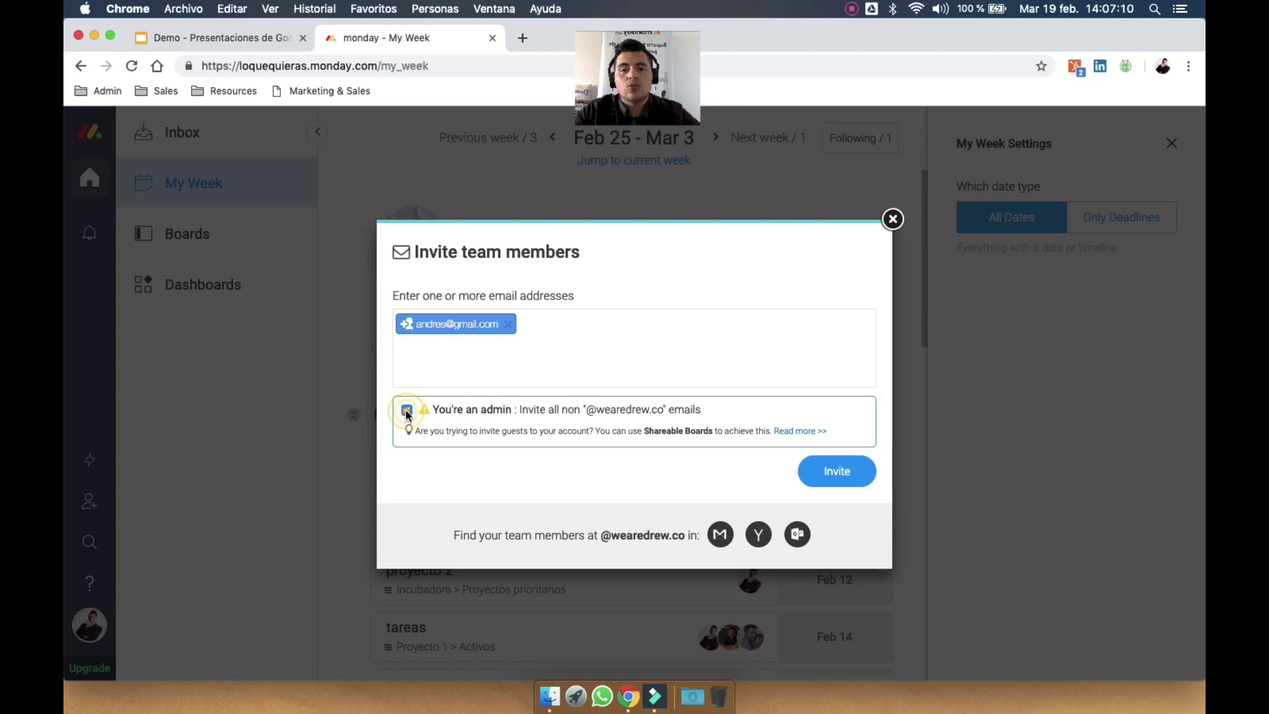
left_click(508, 324)
left_click(892, 219)
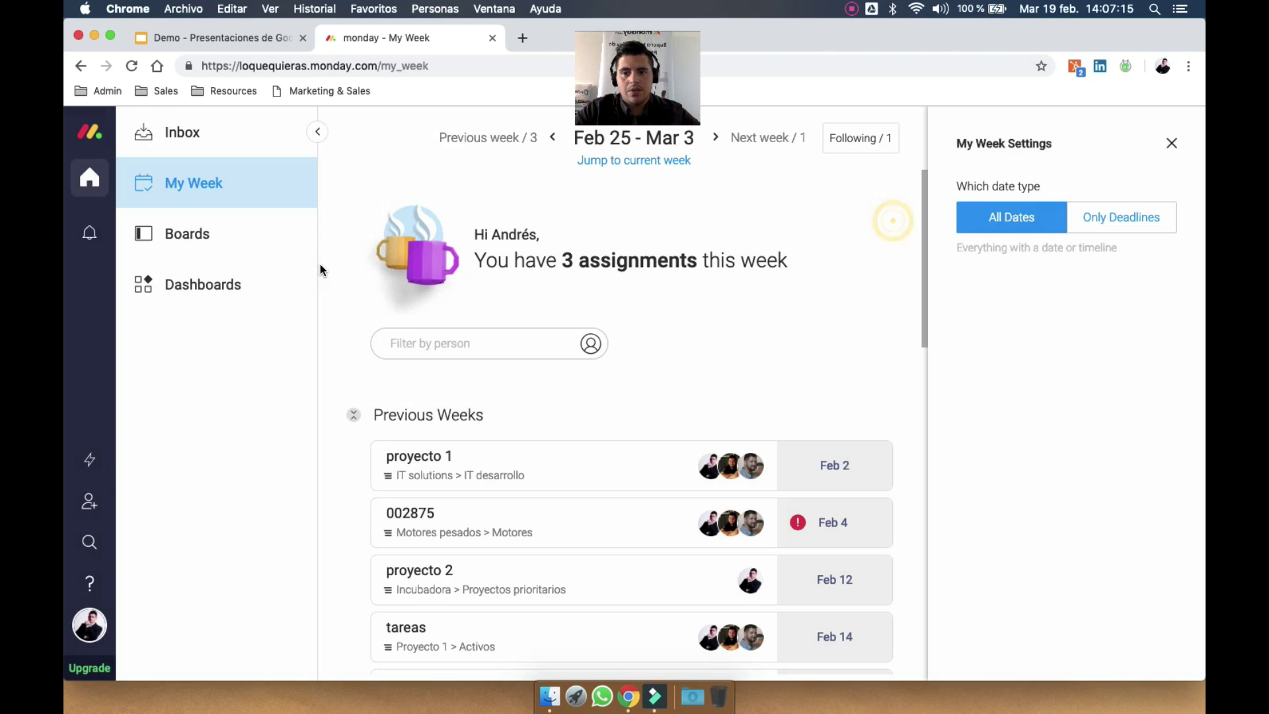
Open Search Everything, then browse and close the help center's suggested articles
left_click(90, 542)
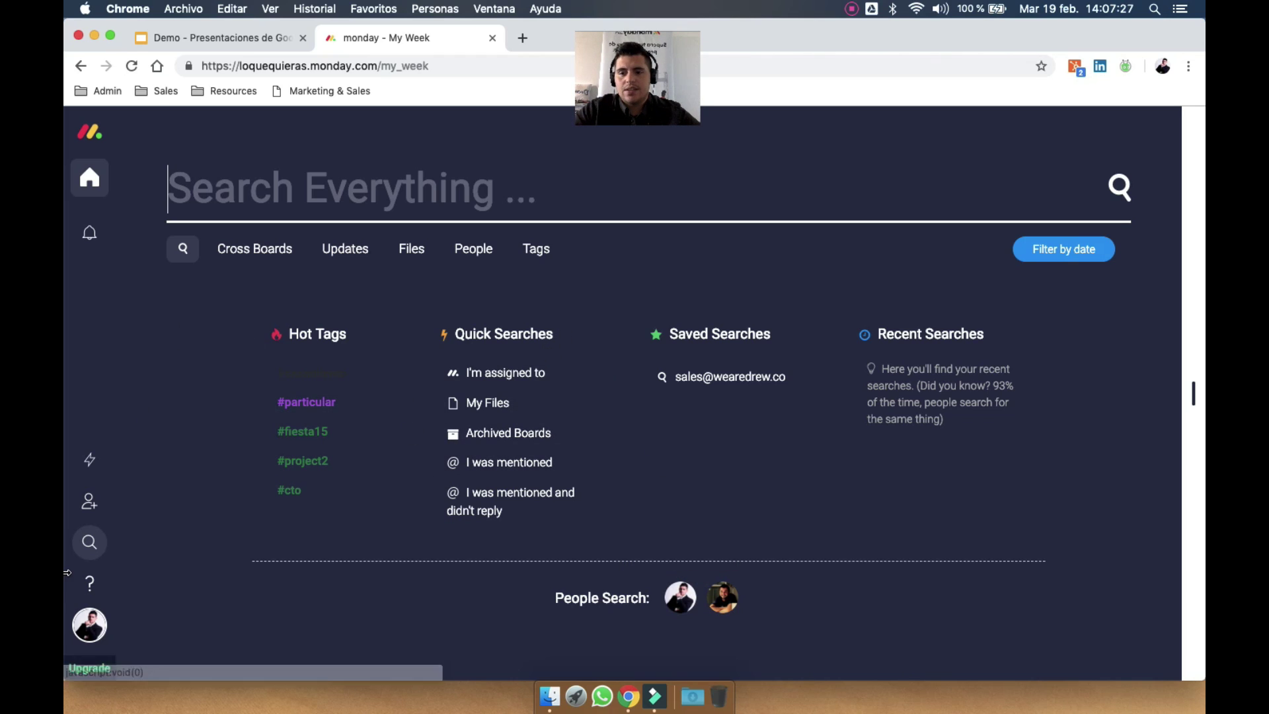
left_click(91, 588)
scroll(425, 488, "down", 1)
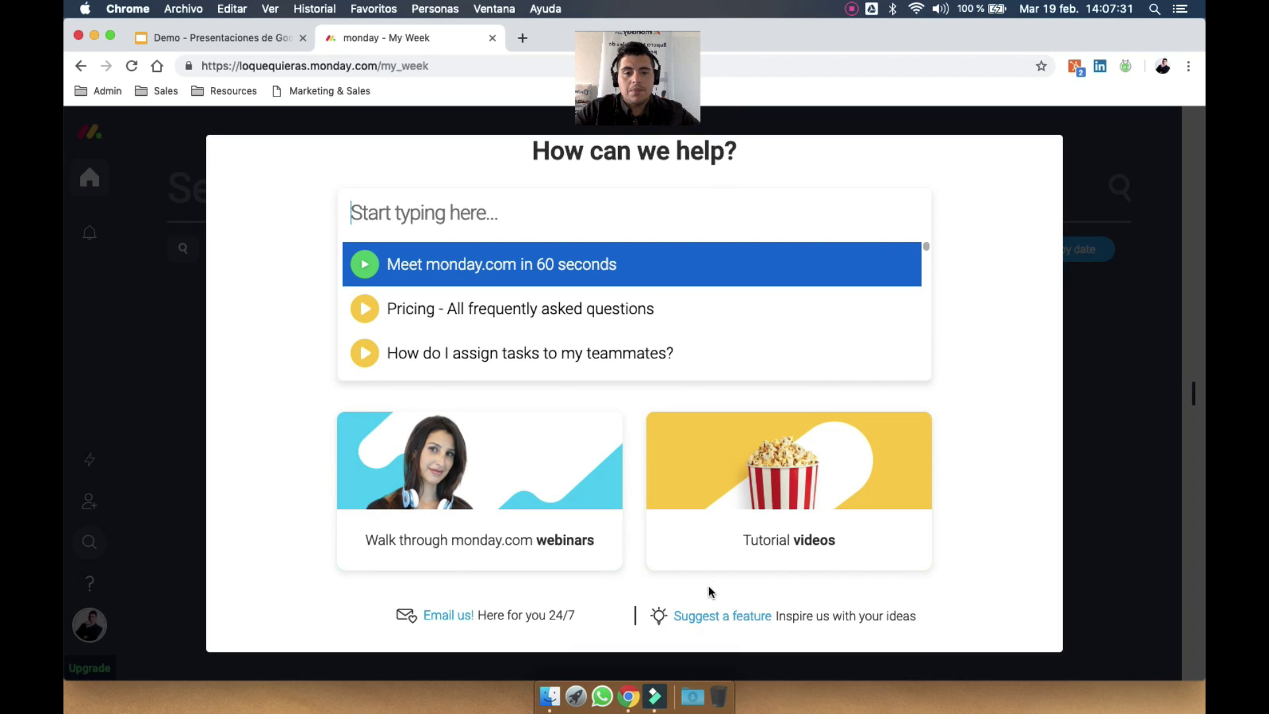
key("Down")
key("Down")
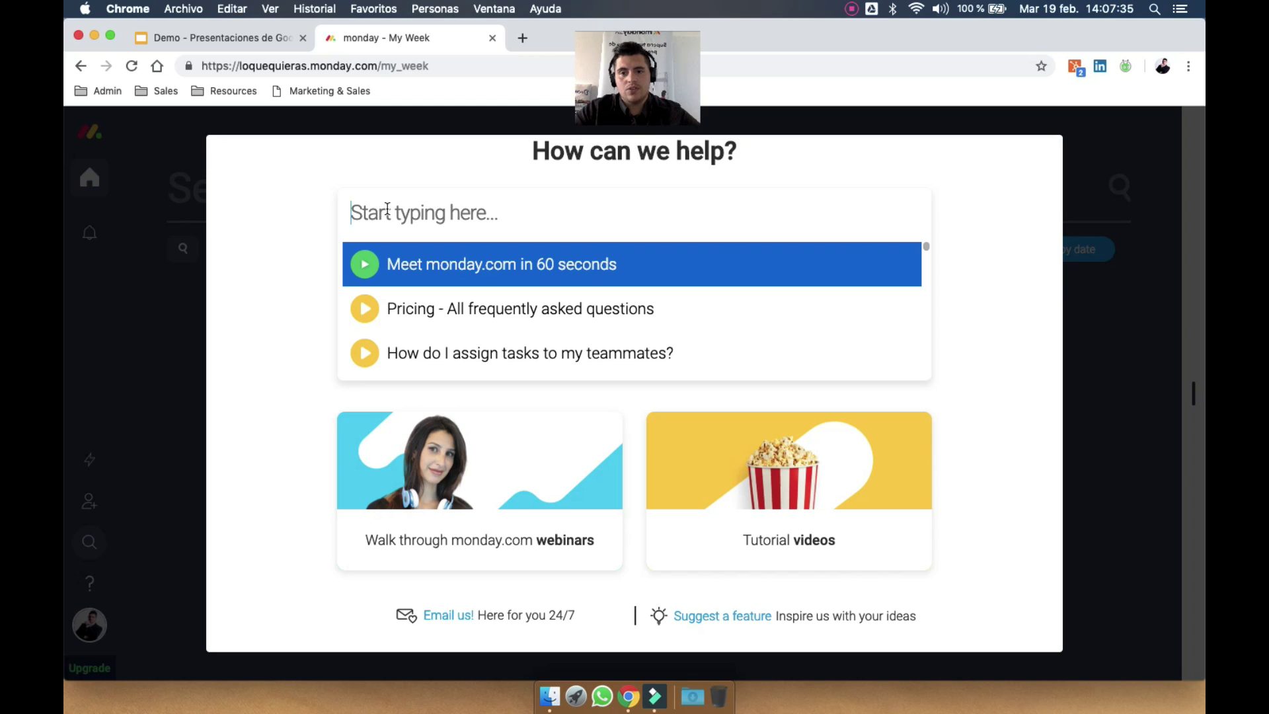
left_click(155, 355)
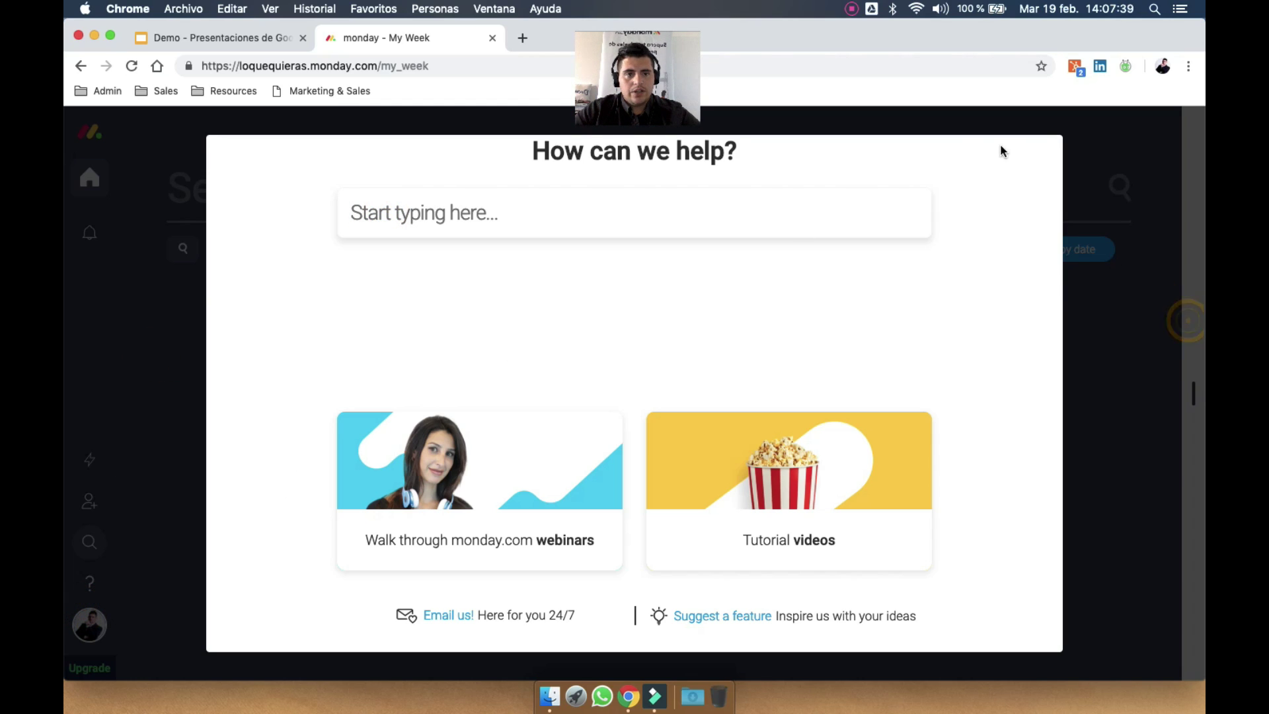
left_click(1040, 150)
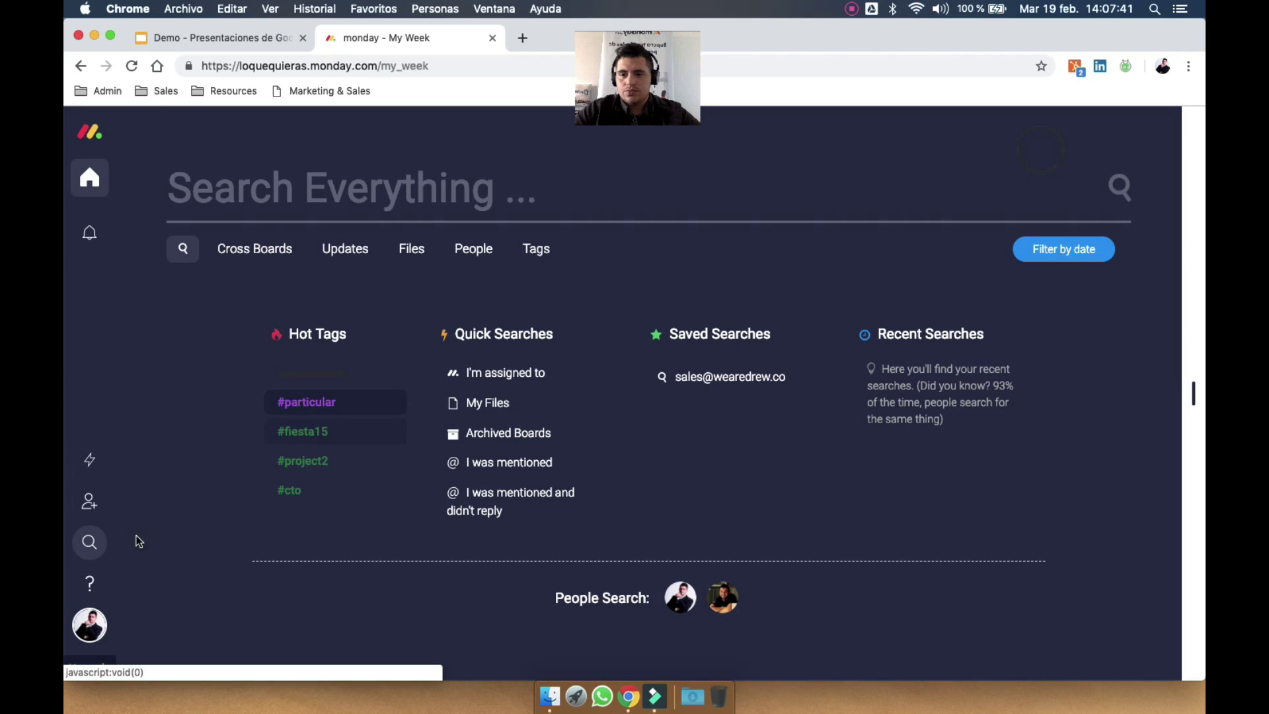
Open the Teams page from the account menu, then bring up monday.labs features
left_click(89, 625)
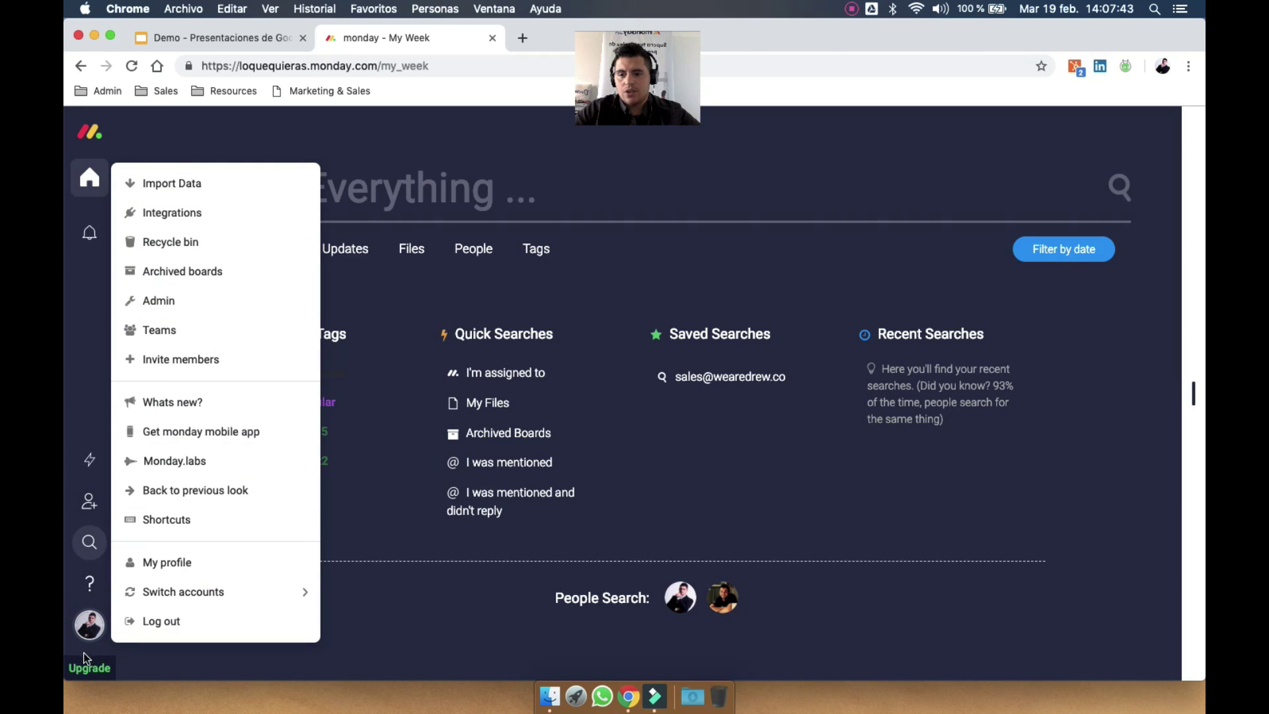
left_click(88, 628)
left_click(88, 630)
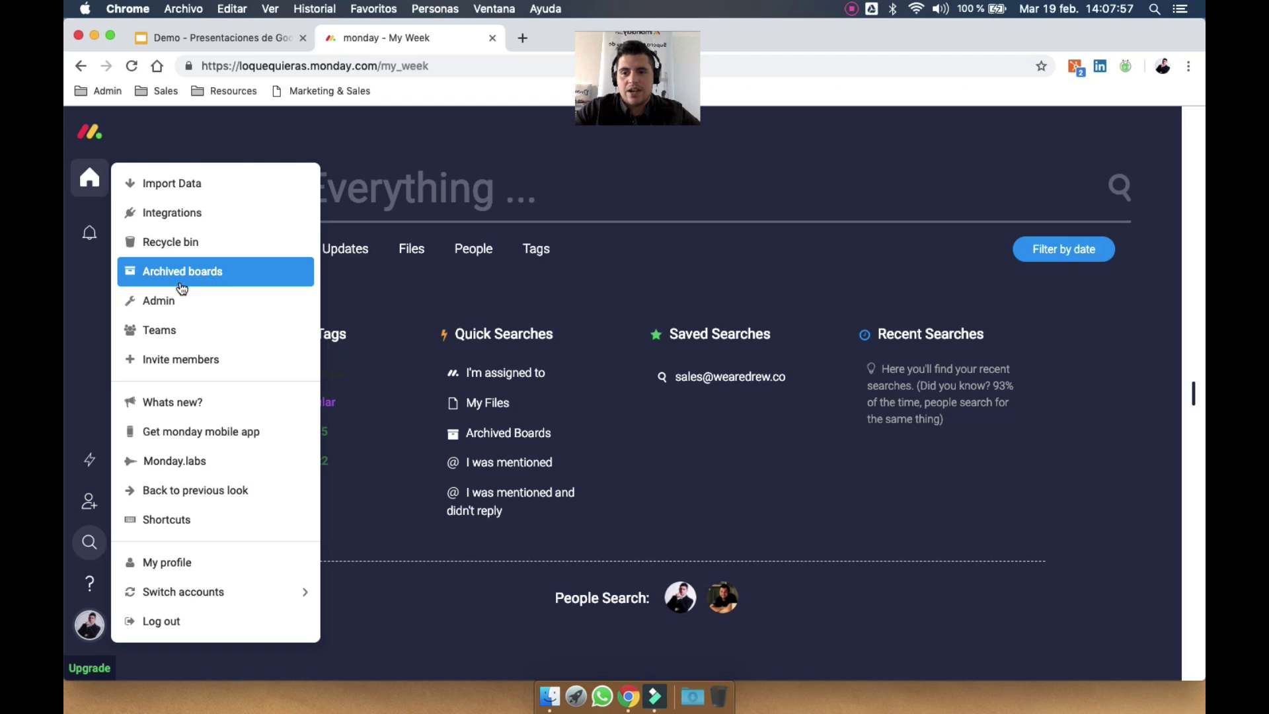
left_click(189, 332)
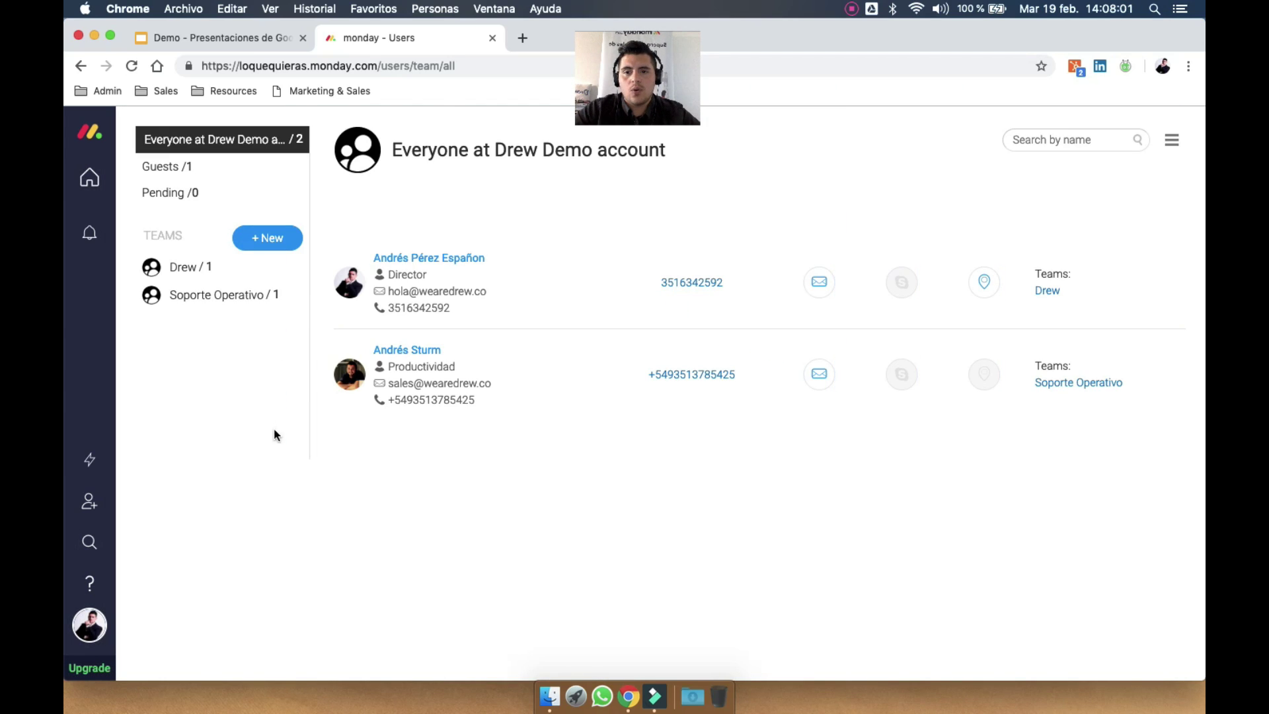
left_click(89, 625)
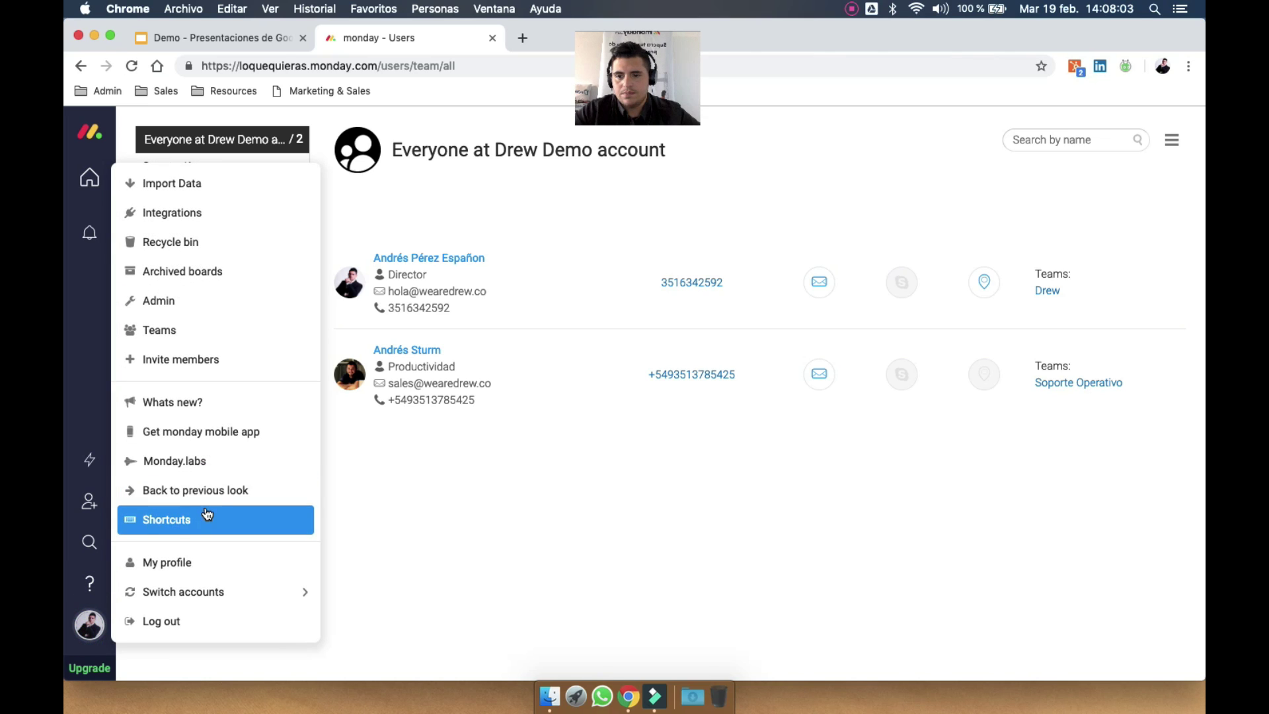
left_click(234, 461)
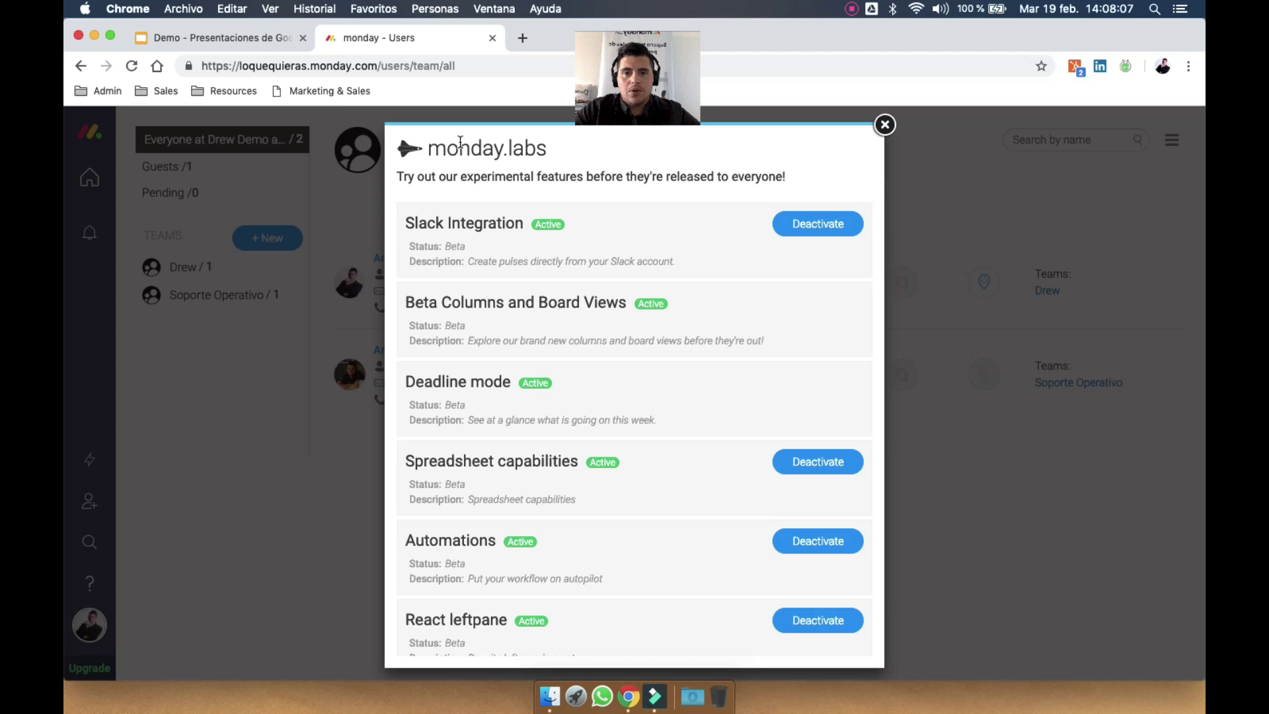
Read through the monday.labs description and close the experimental features list
double_click(456, 147)
left_click(632, 176)
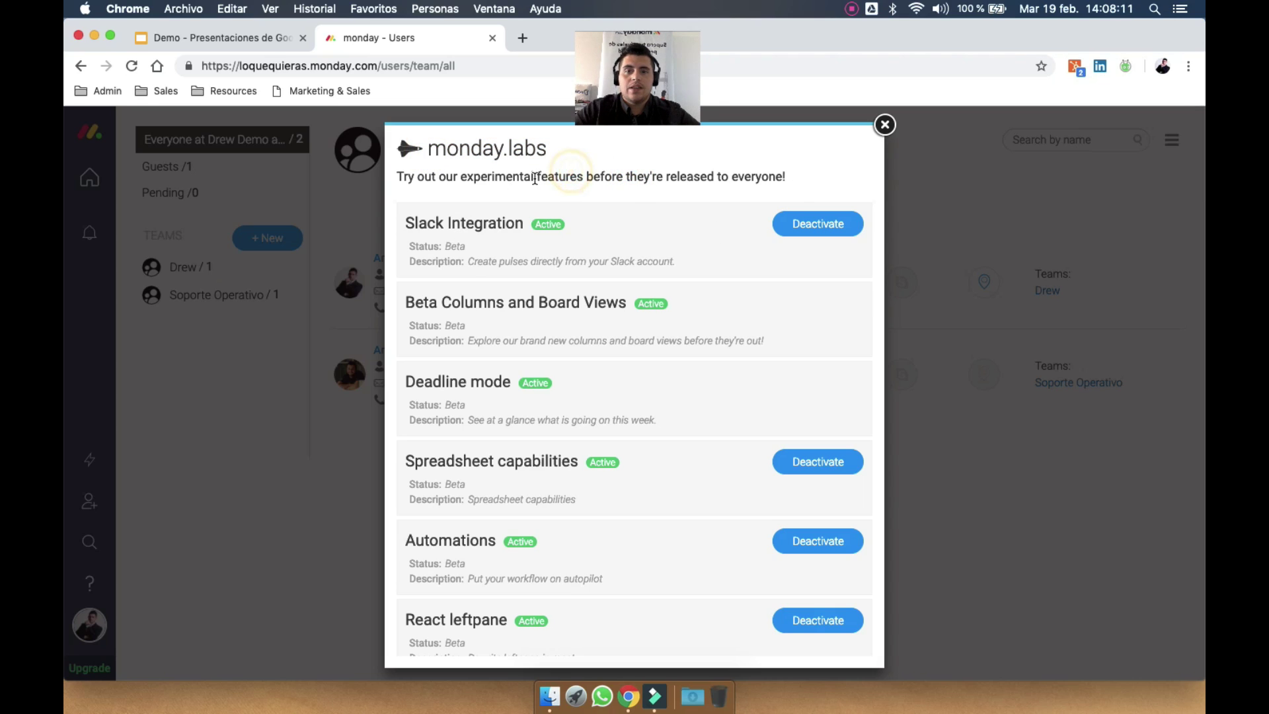
left_click_drag(537, 175, 629, 175)
left_click(660, 175)
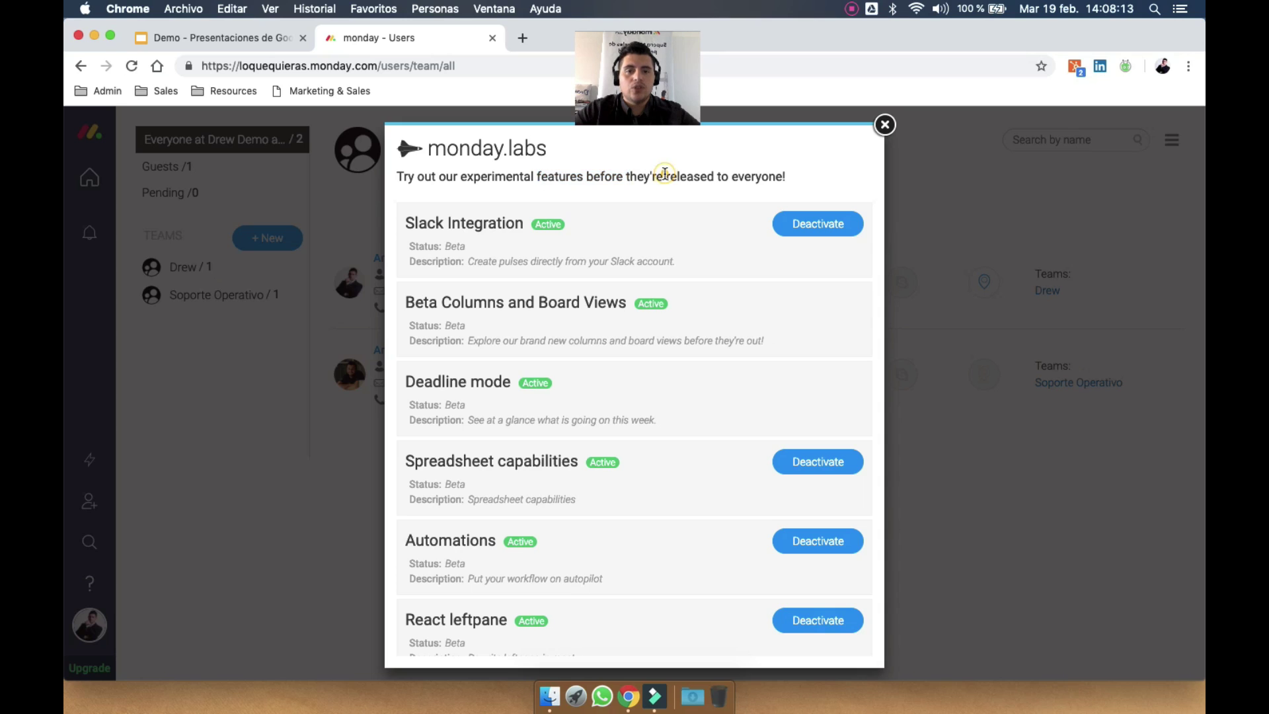
scroll(661, 174, "down", 5)
scroll(692, 403, "up", 5)
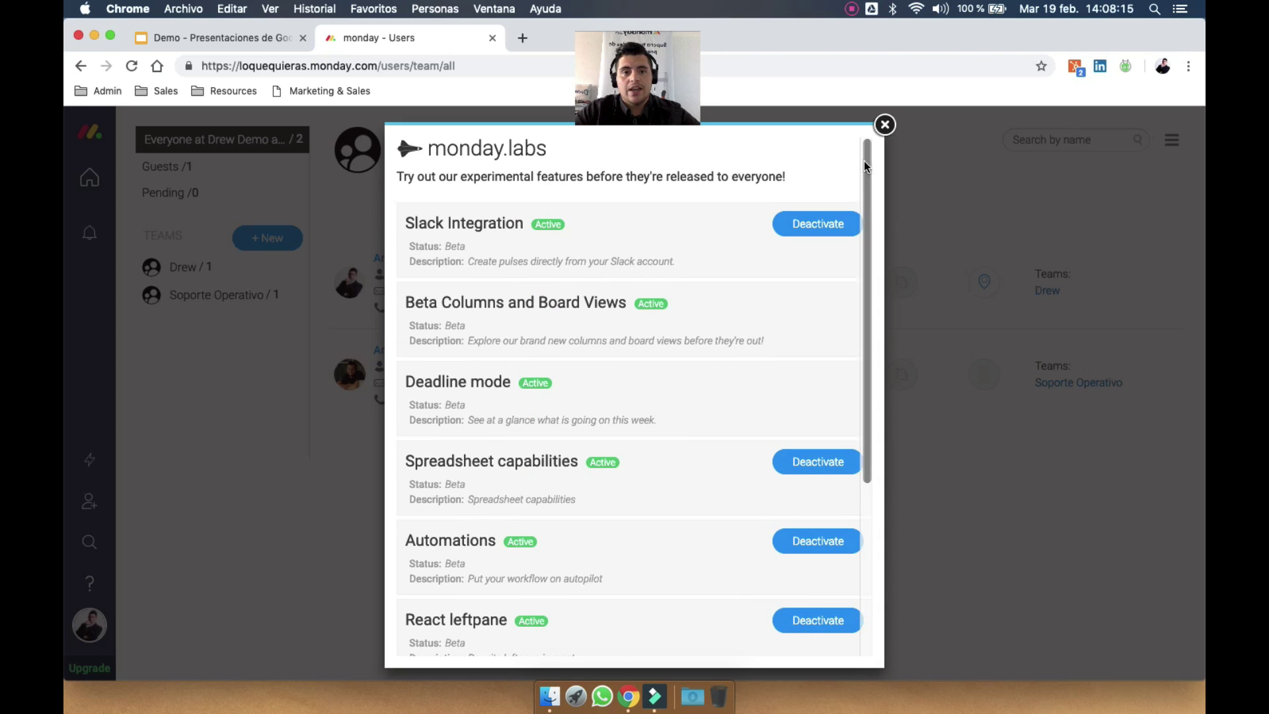
scroll(694, 396, "down", 2)
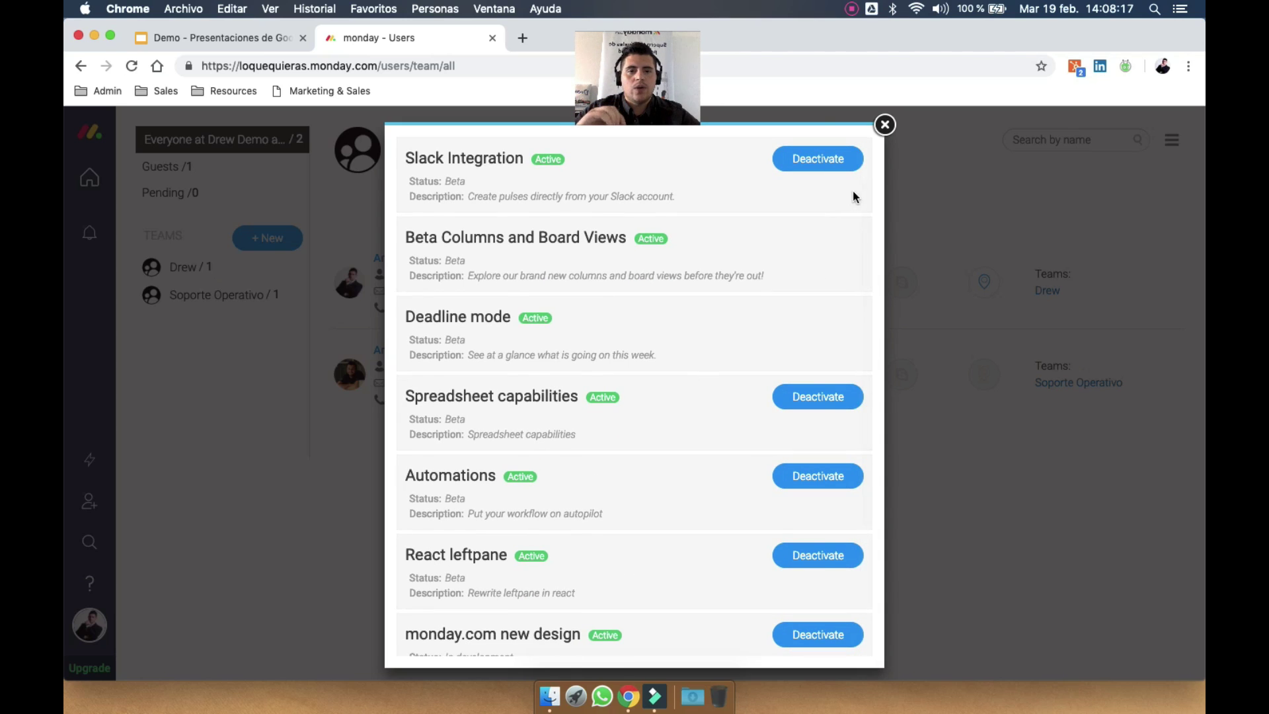
left_click(883, 120)
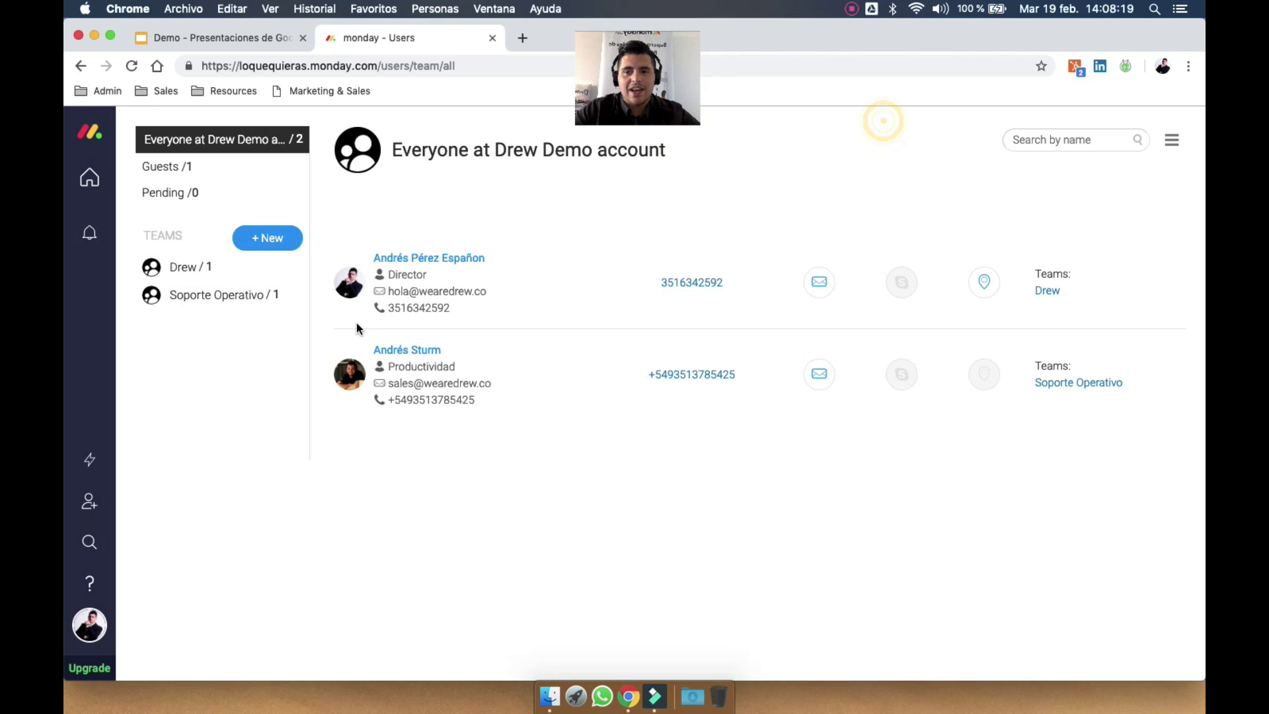
Return Home to the empty Inbox after a brief look at the Demo presentation's slide 8
left_click(91, 633)
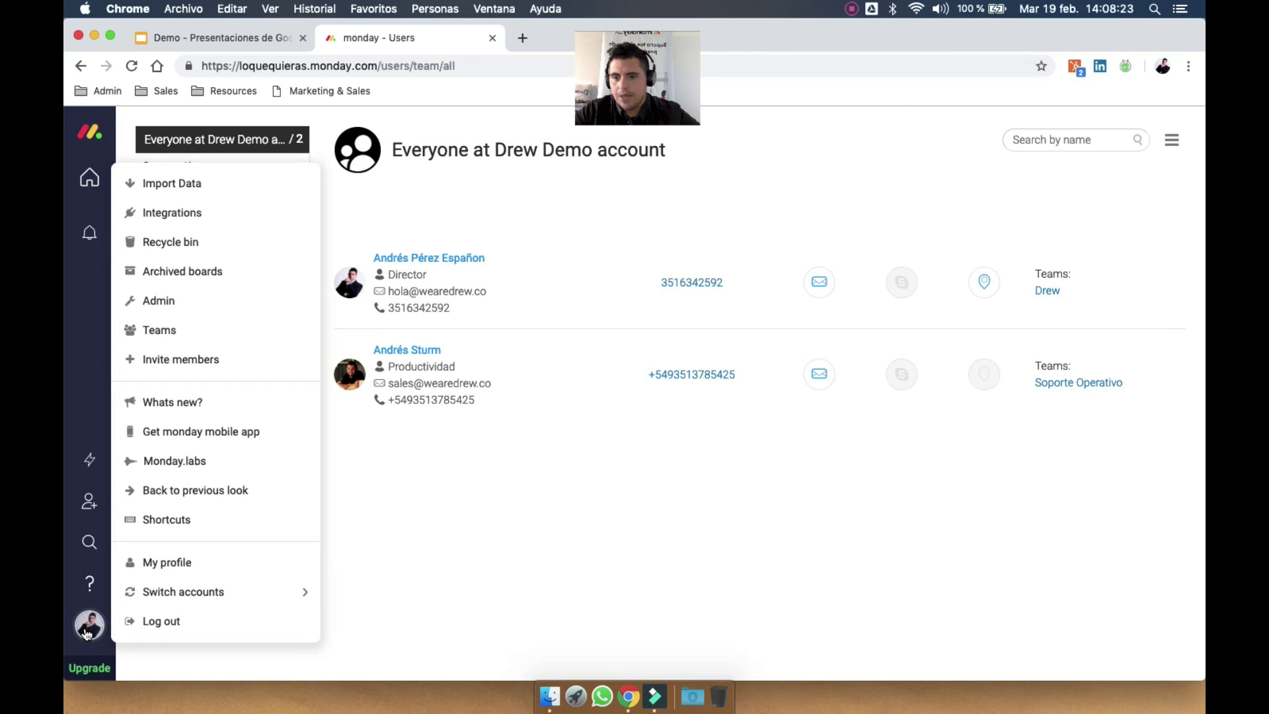
mouse_move(198, 595)
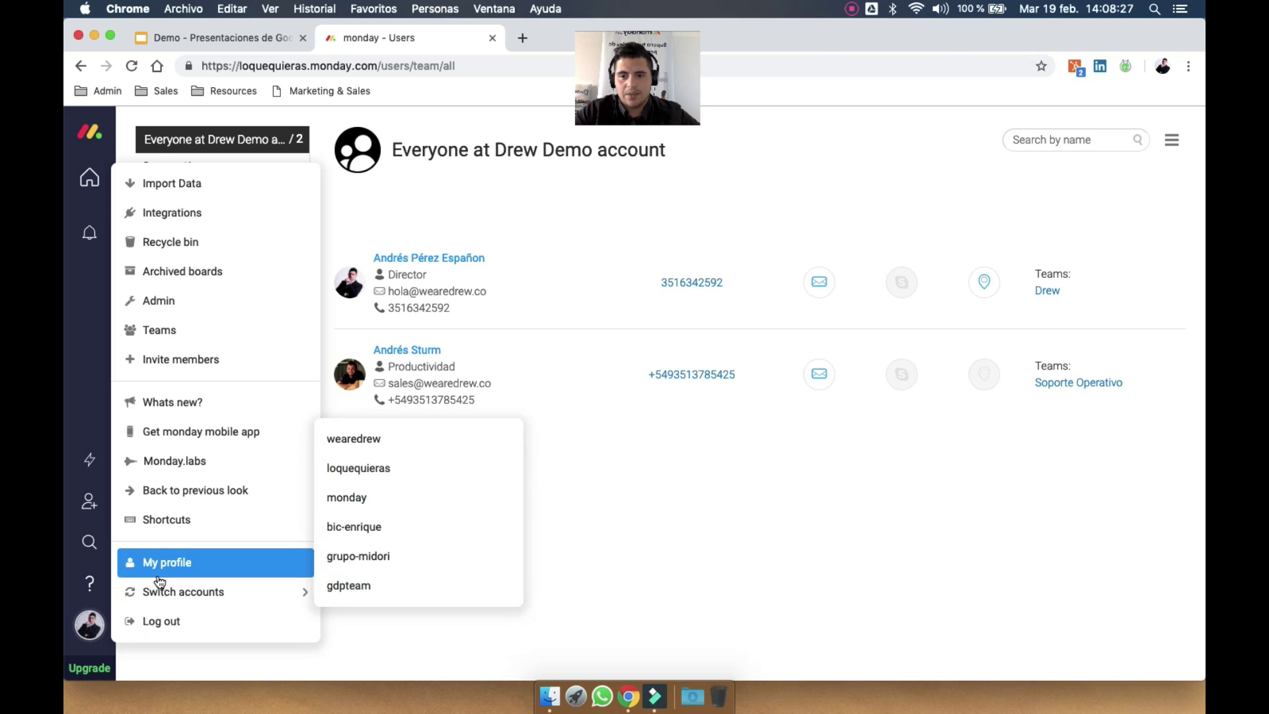
left_click(80, 334)
left_click(89, 177)
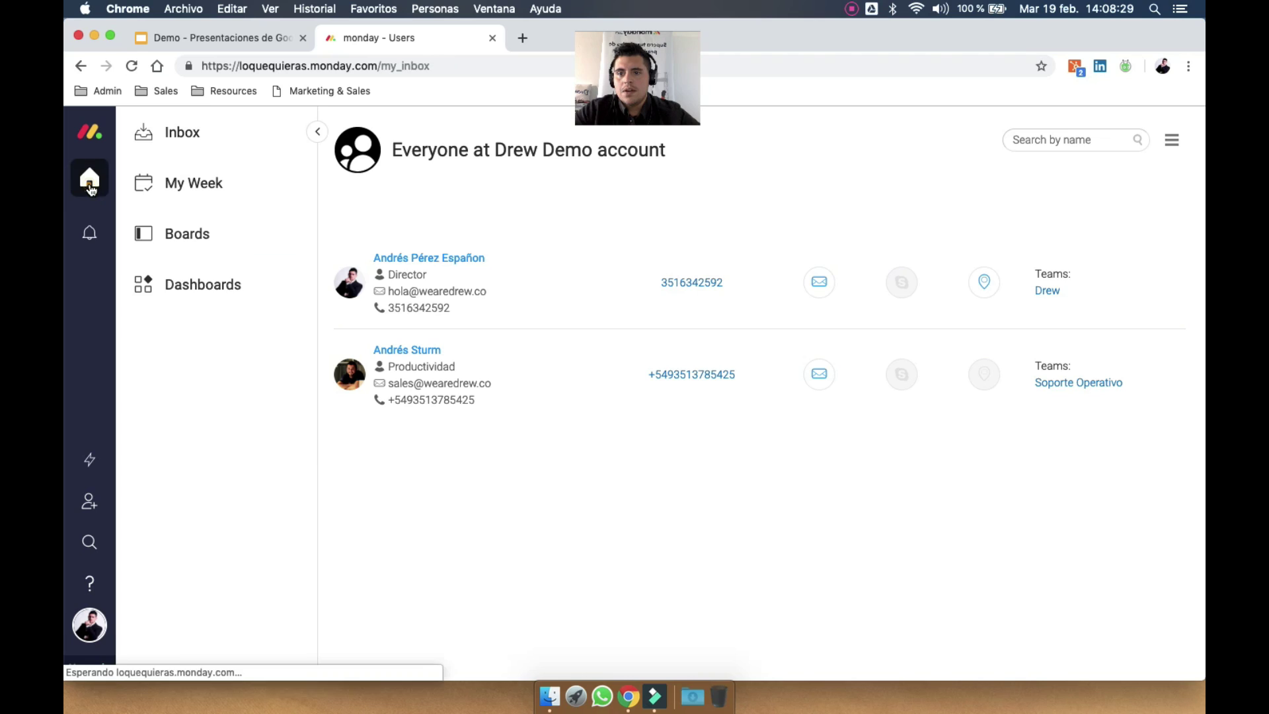
left_click(274, 36)
scroll(160, 509, "down", 5)
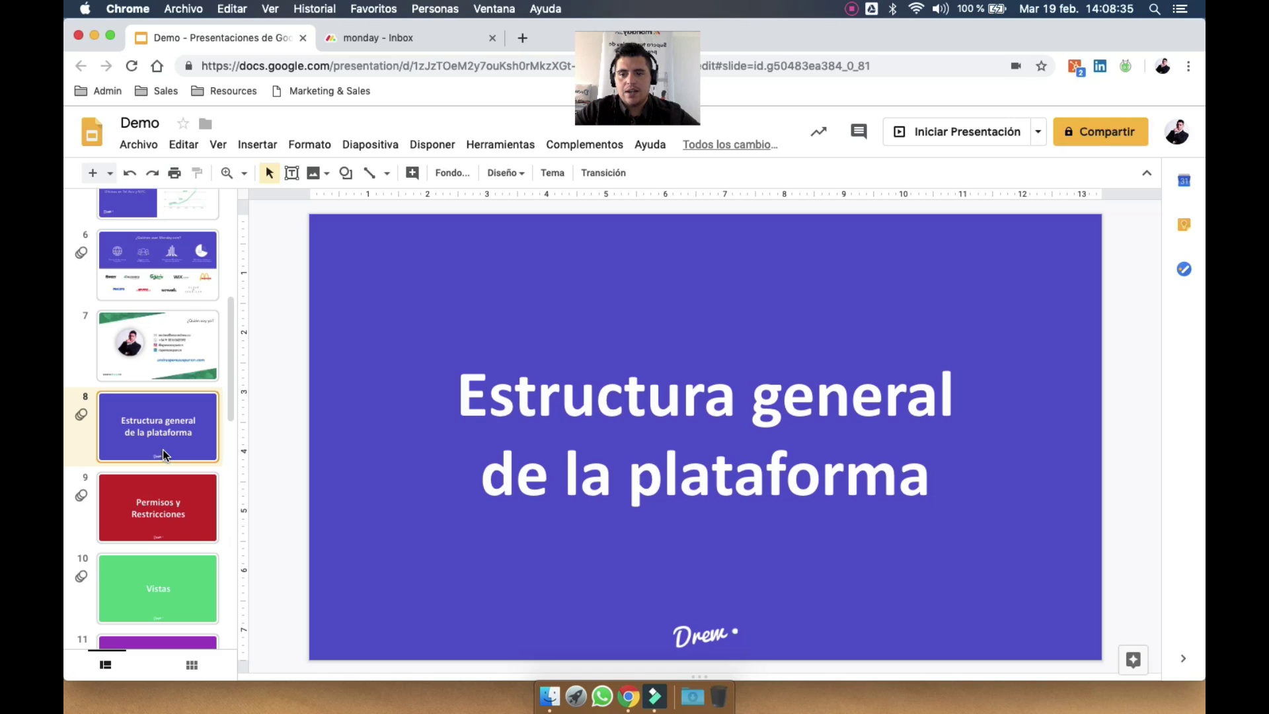
left_click(378, 38)
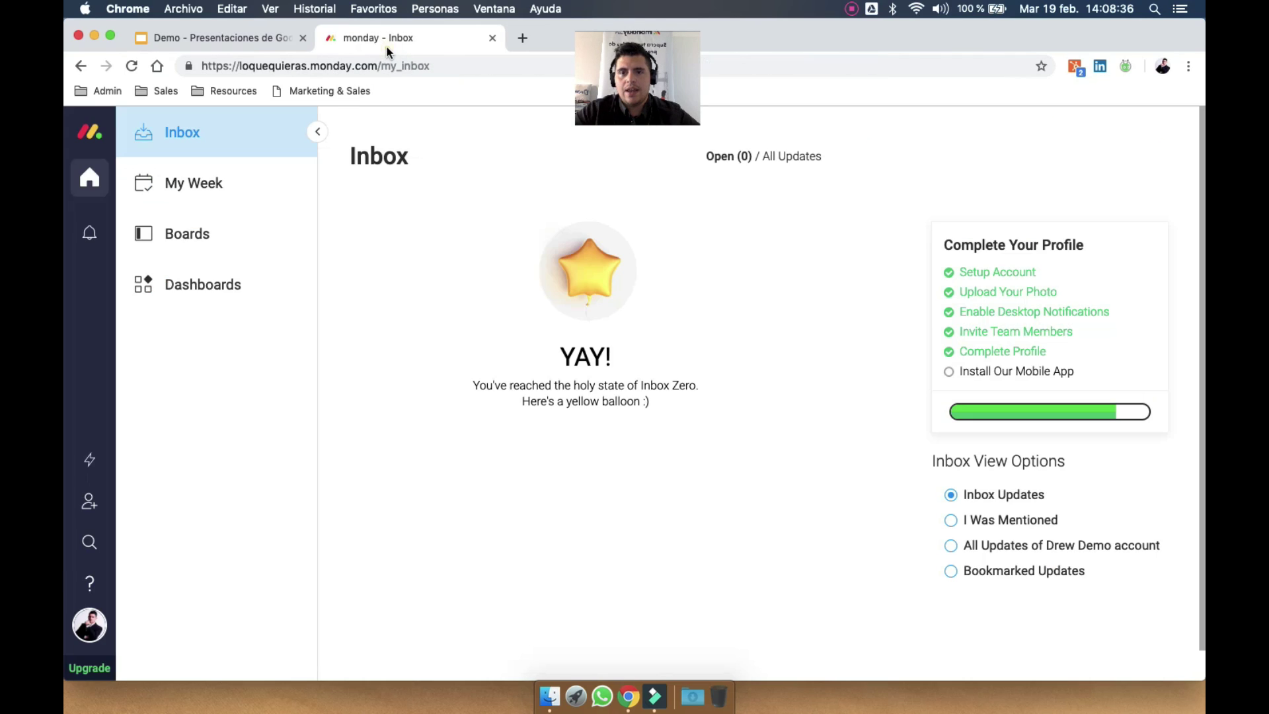
left_click(210, 246)
Toggle the Main workspace's folders, then expand Shareable to show its four boards
left_click(176, 285)
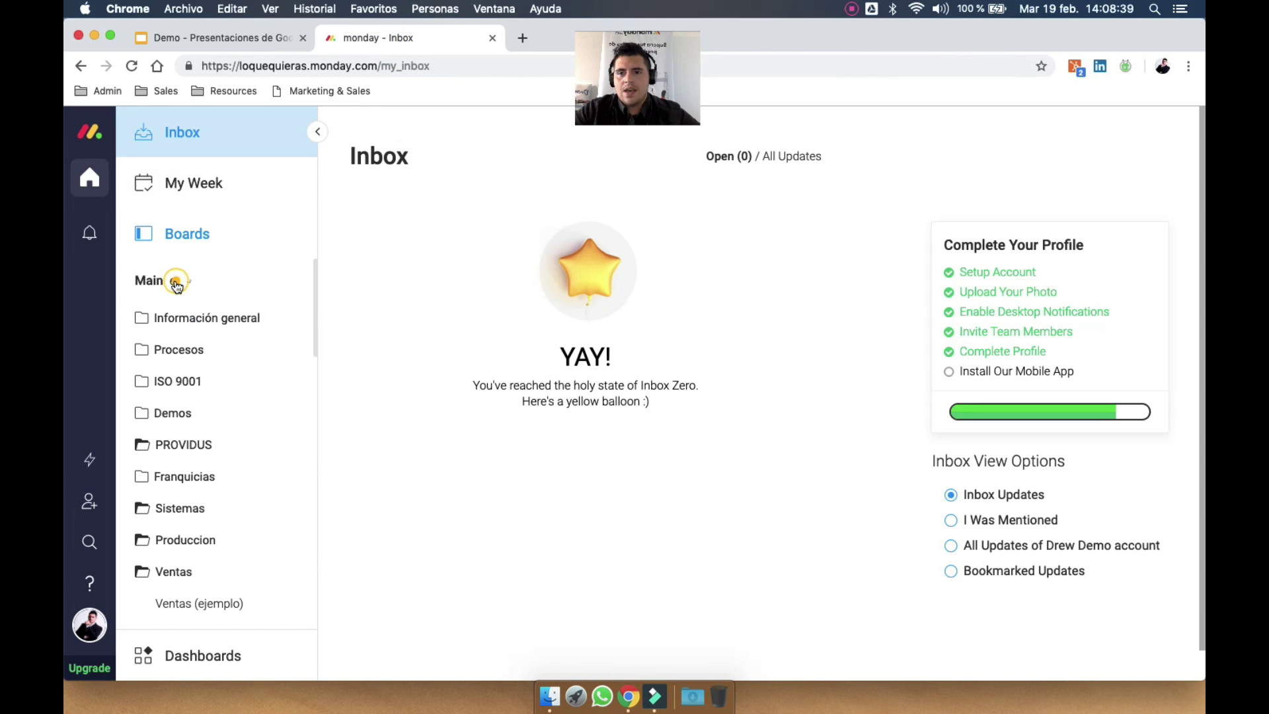
left_click(177, 284)
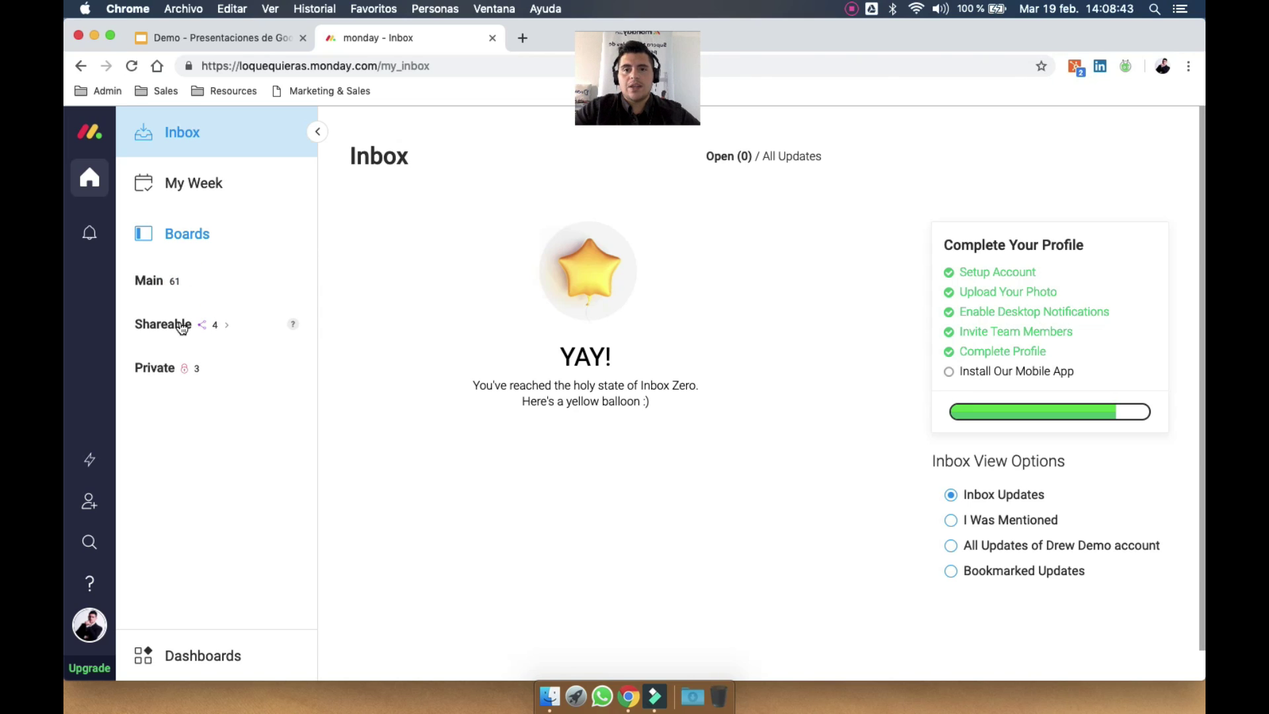
left_click(182, 287)
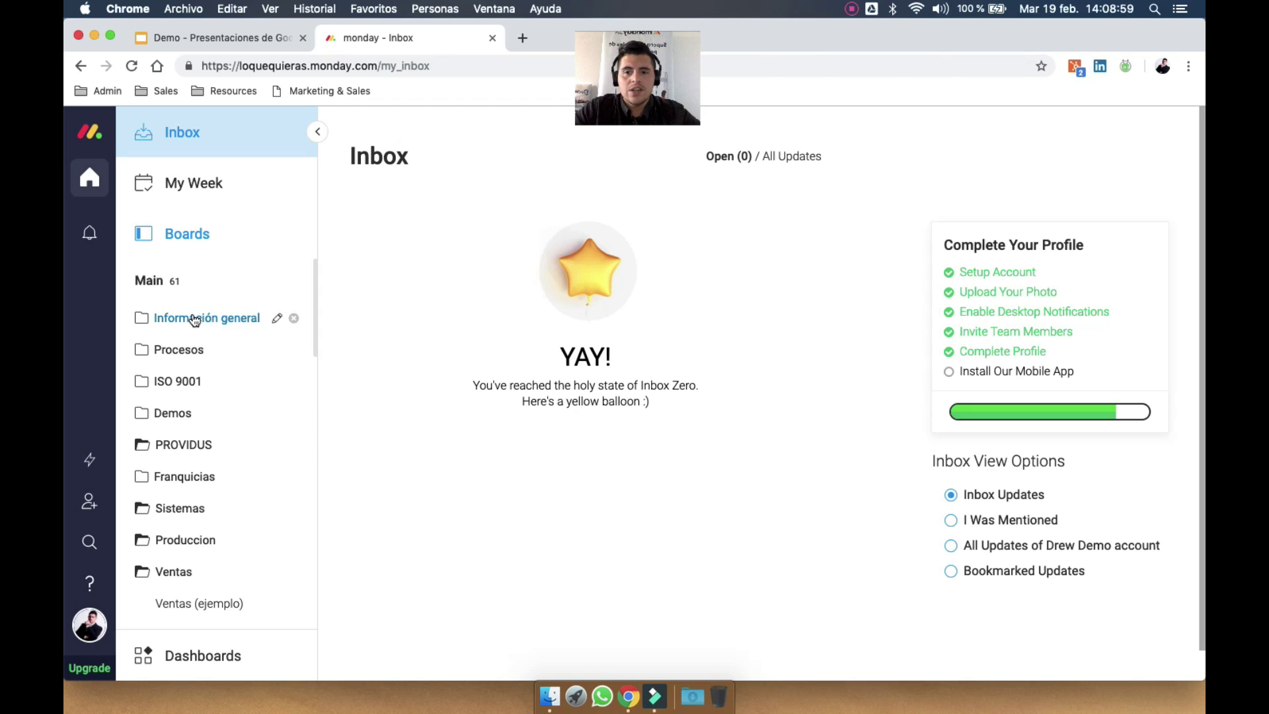
left_click(174, 286)
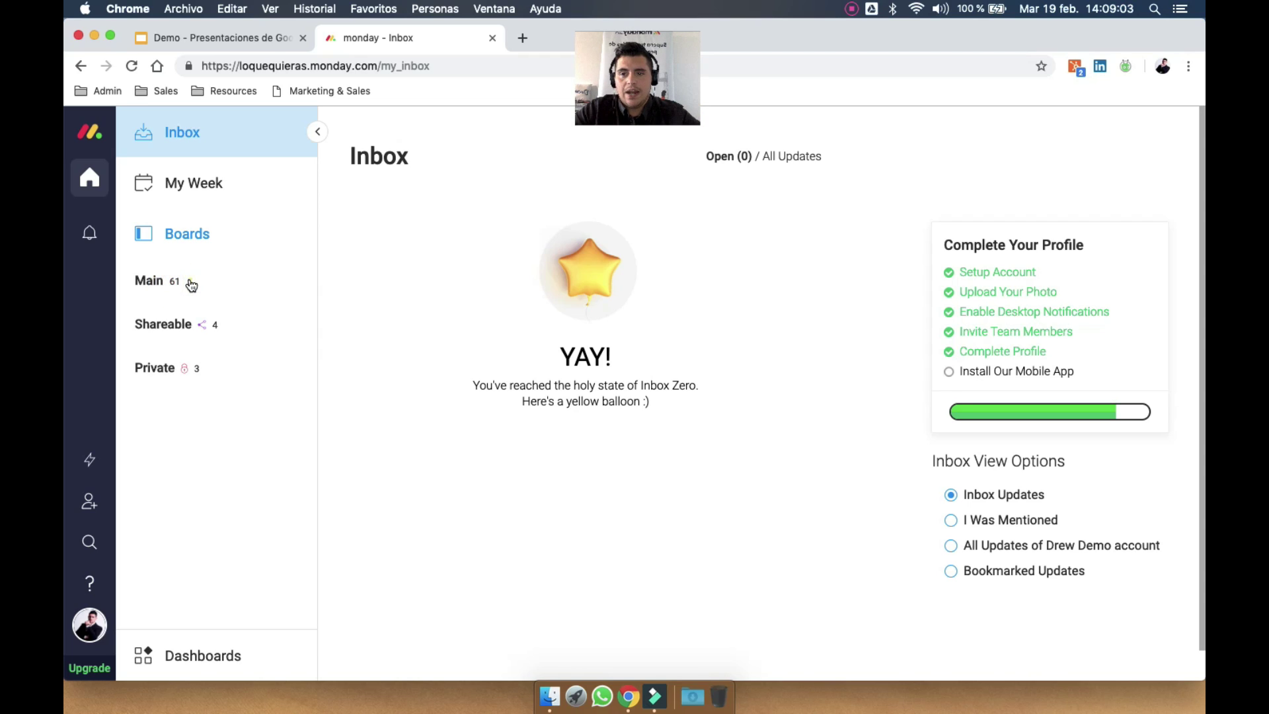
left_click(189, 284)
left_click(183, 284)
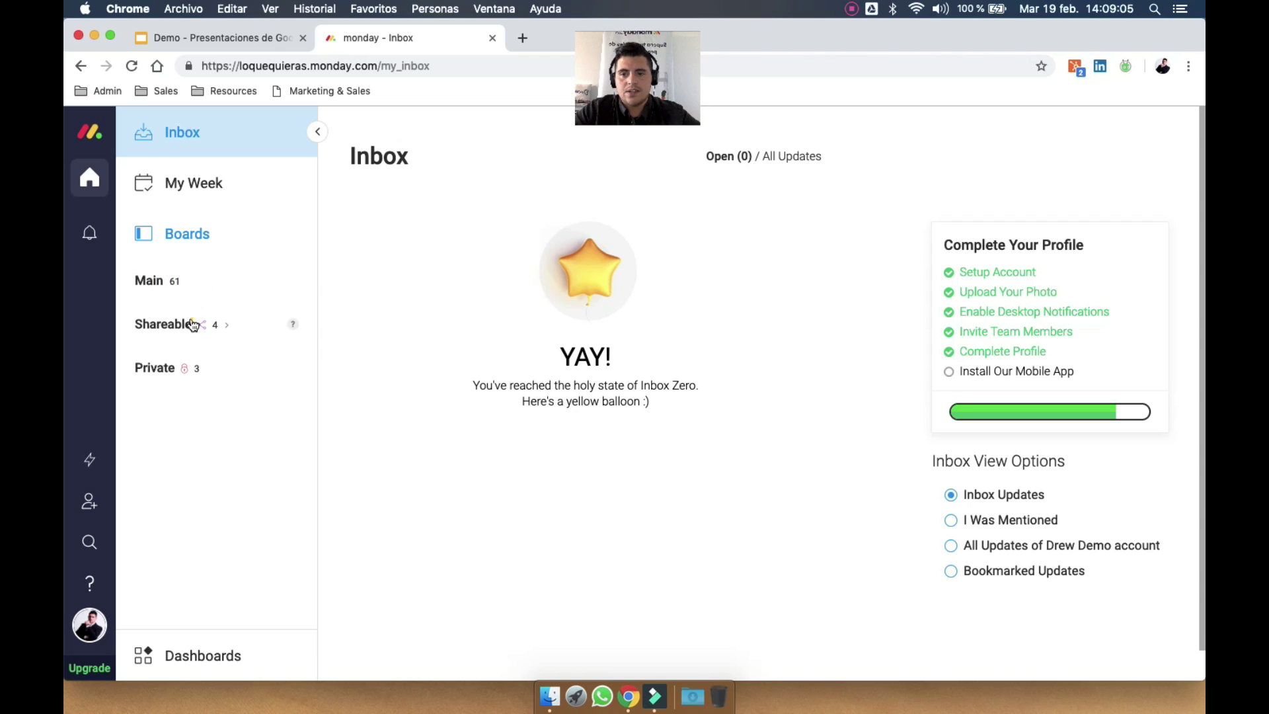
left_click(193, 321)
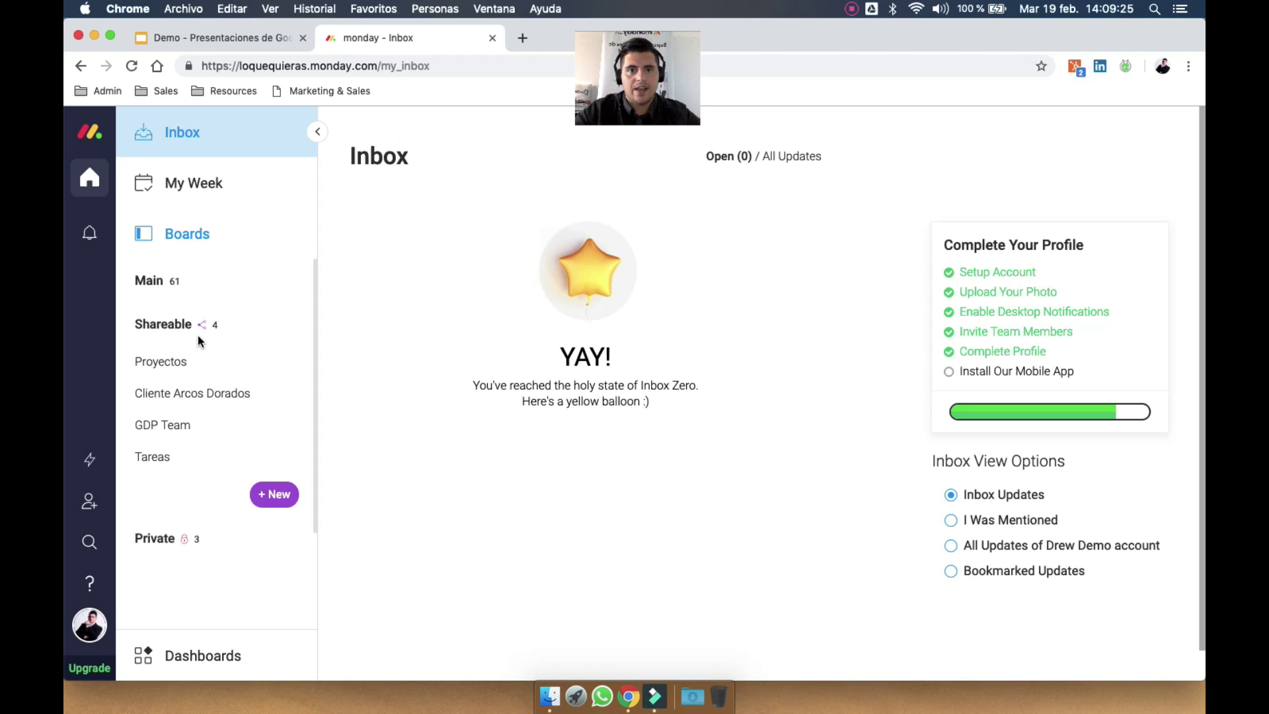
mouse_move(217, 328)
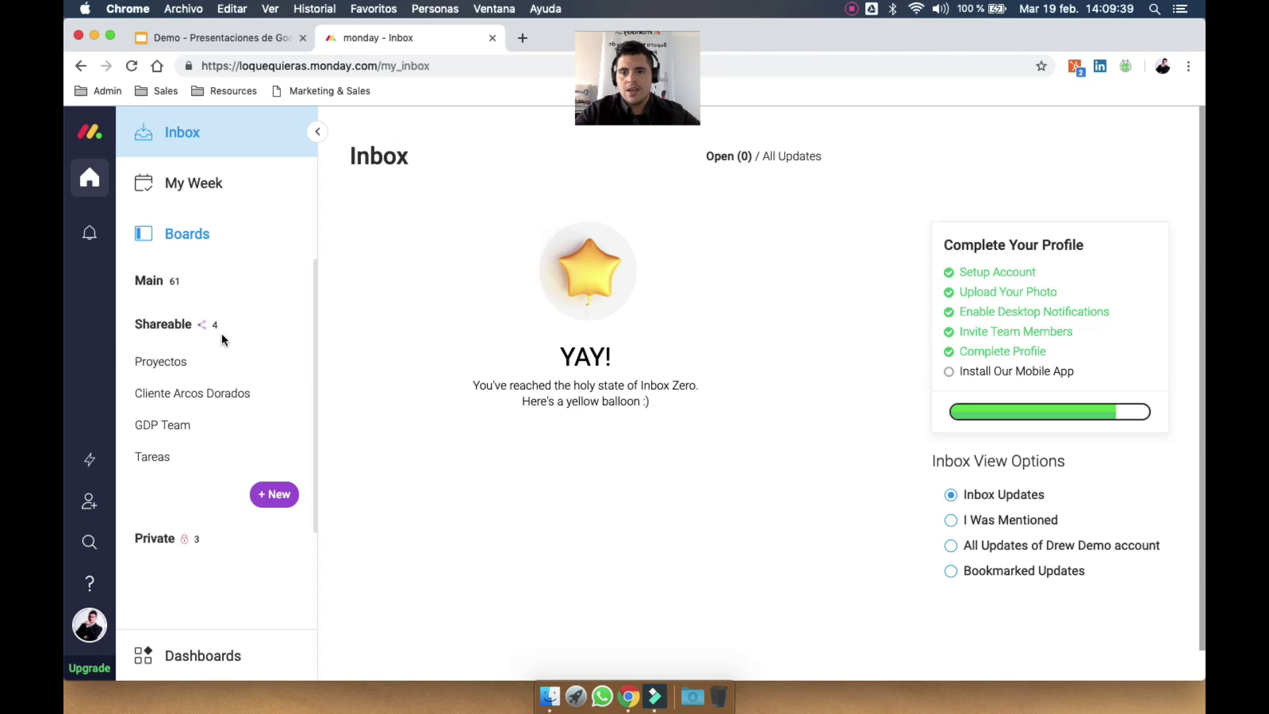
left_click(225, 328)
left_click(212, 370)
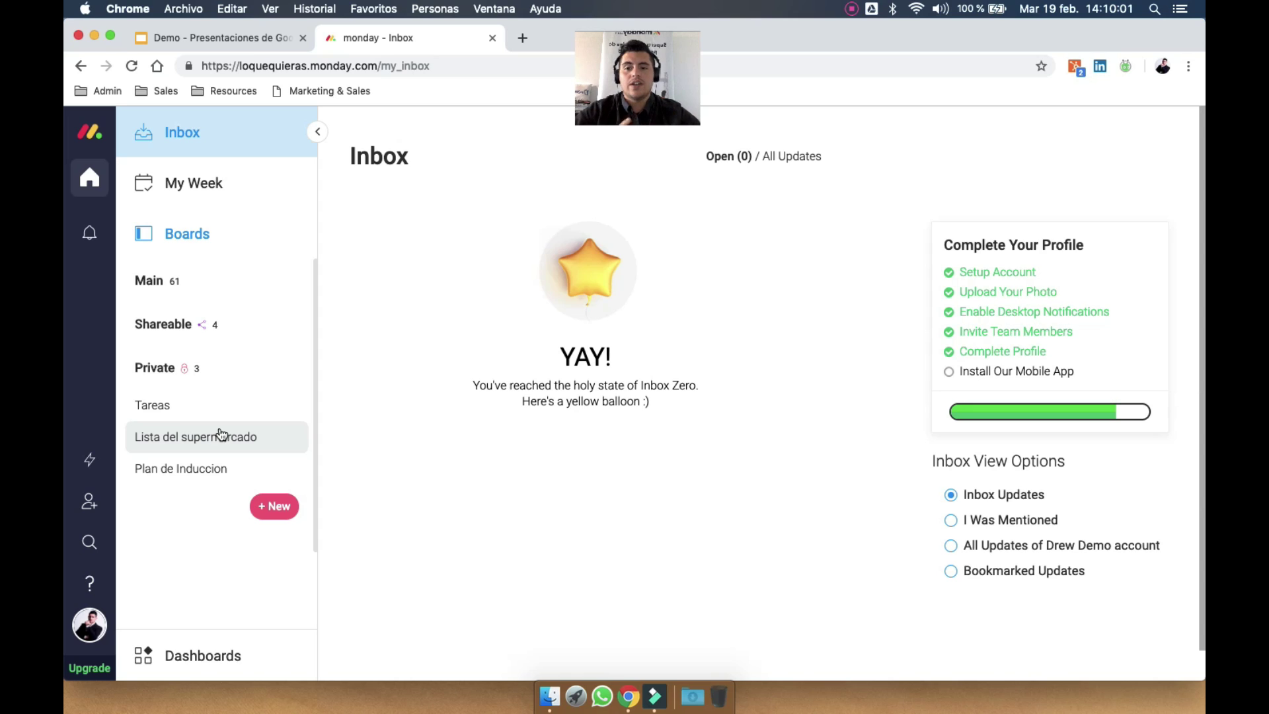
left_click(205, 369)
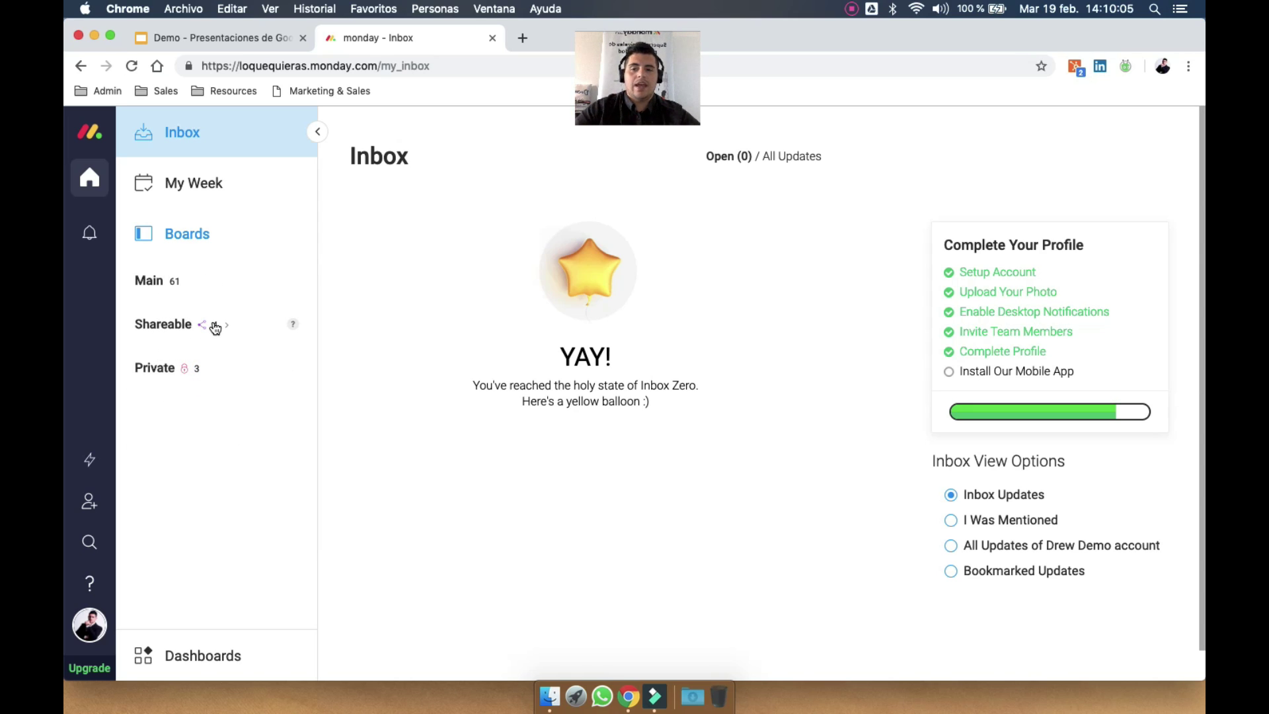
left_click(221, 326)
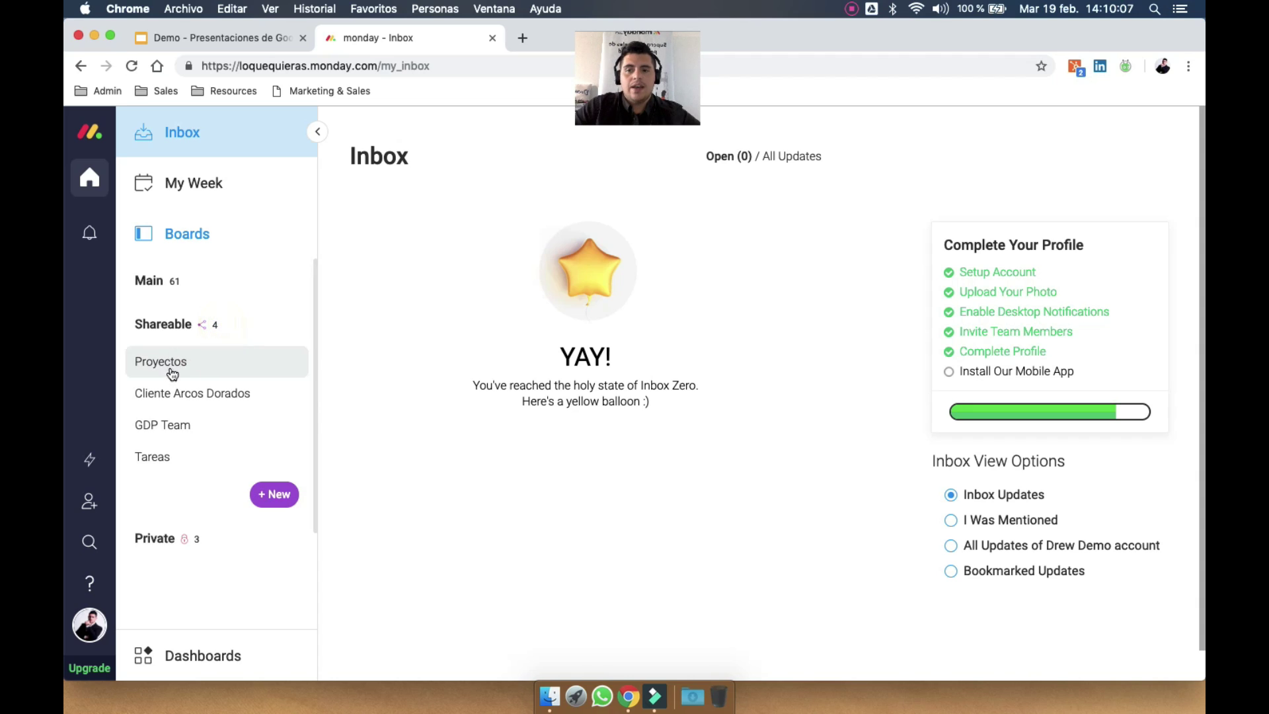
left_click(238, 364)
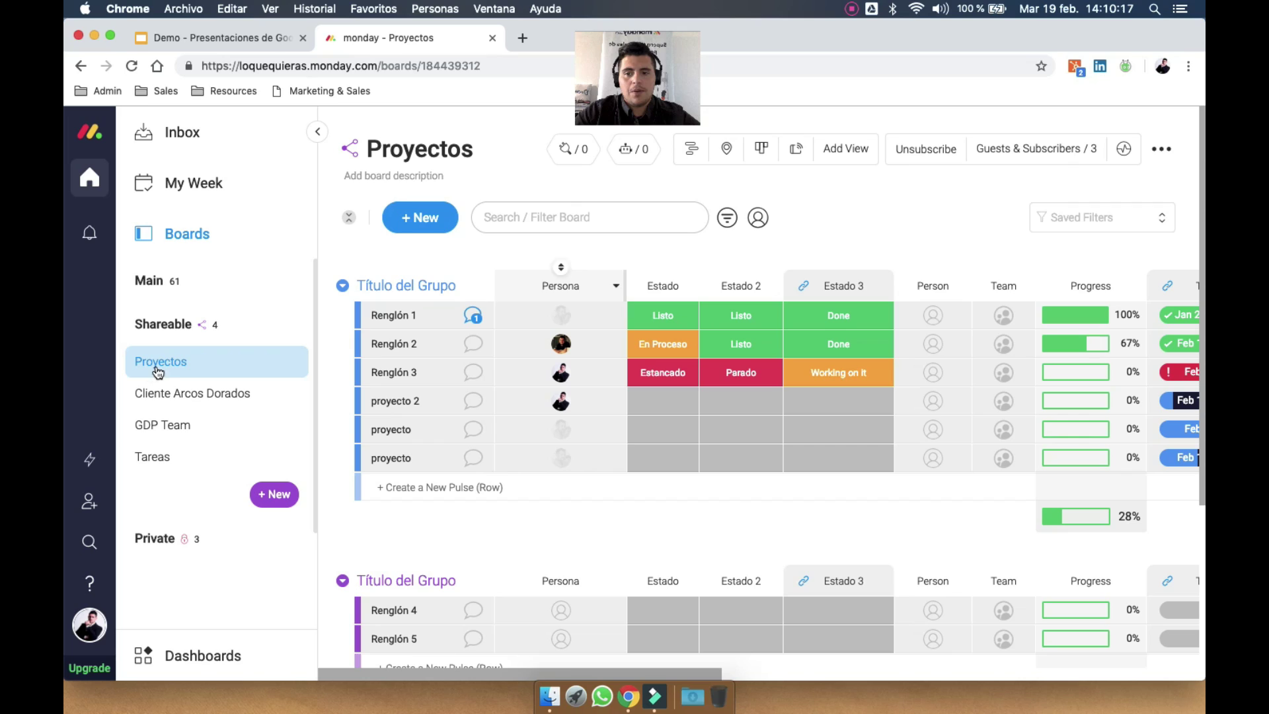
Collapse Shareable, expand Main, and scroll to the bottom of its boards list
left_click(204, 330)
left_click(170, 276)
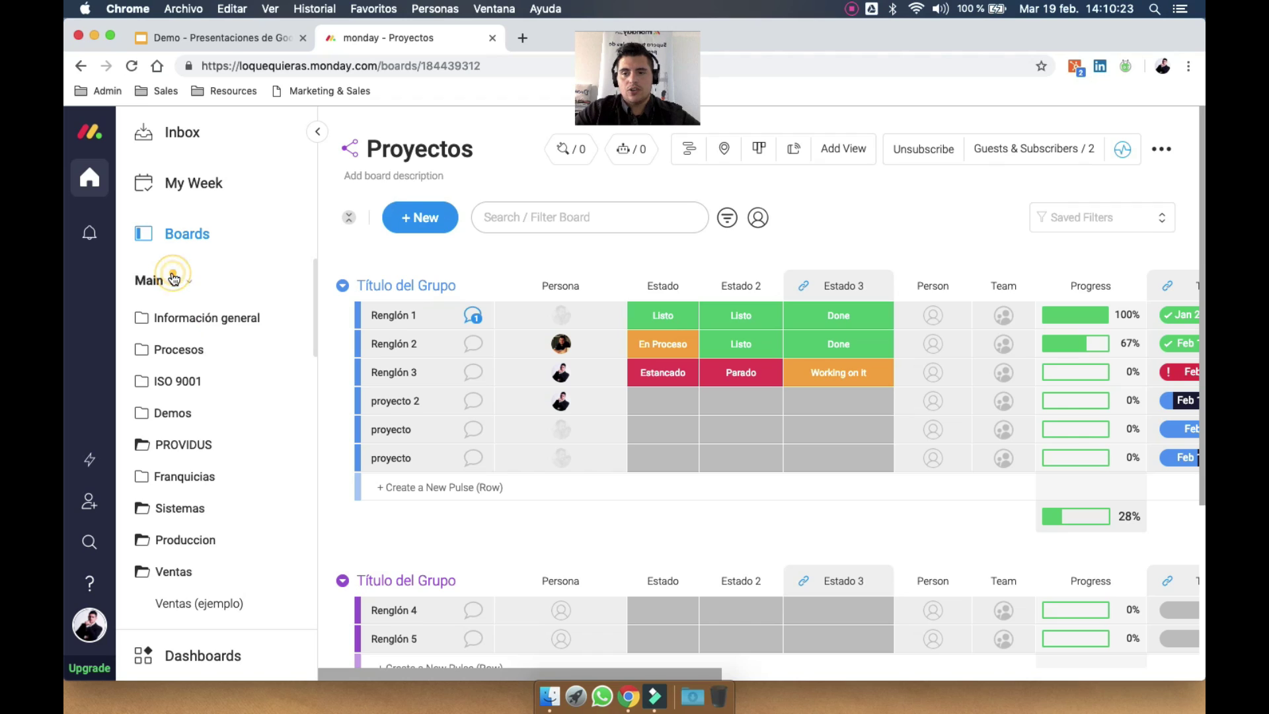
scroll(211, 398, "down", 15)
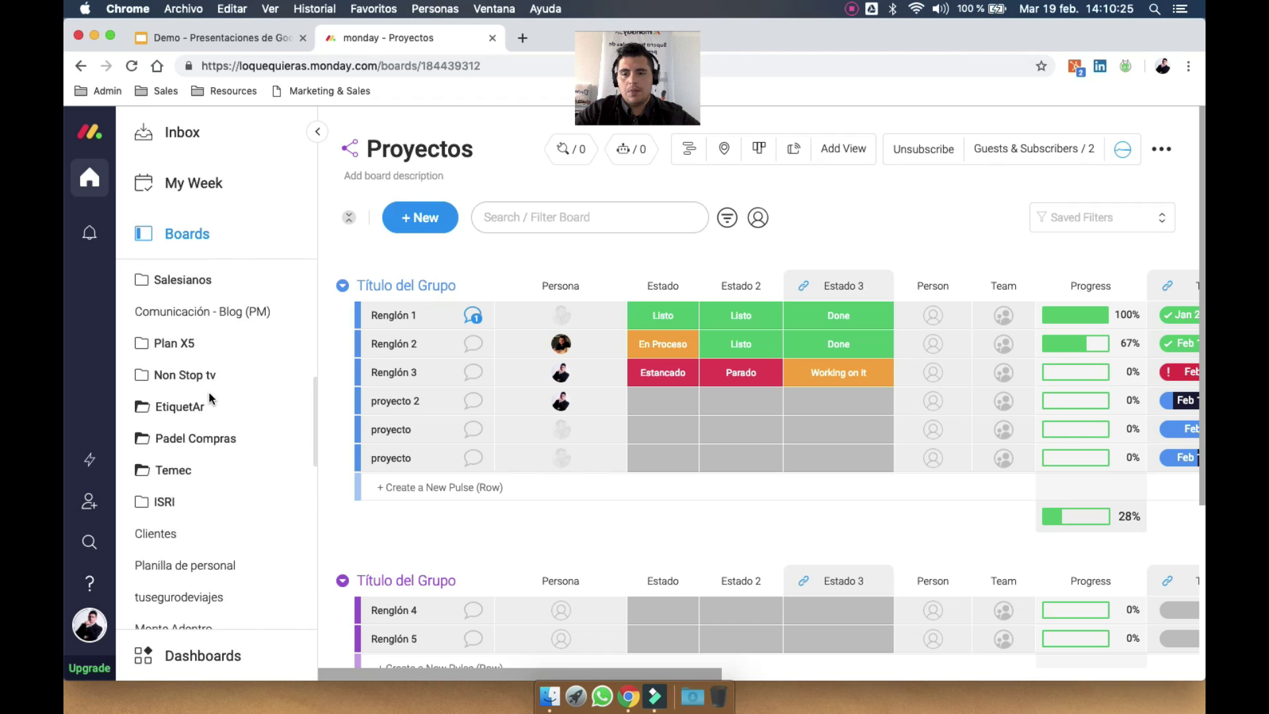
scroll(211, 396, "down", 10)
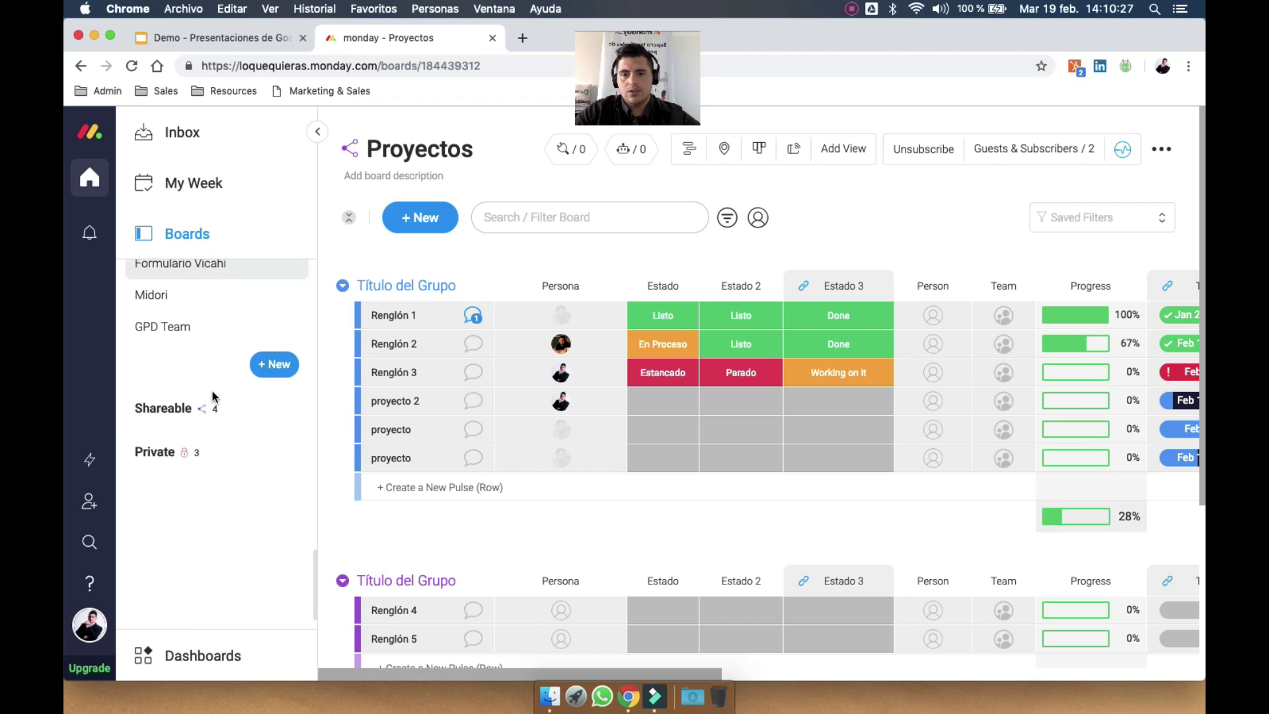
Create a new board named Demo from the sidebar's New Board popup
left_click(286, 367)
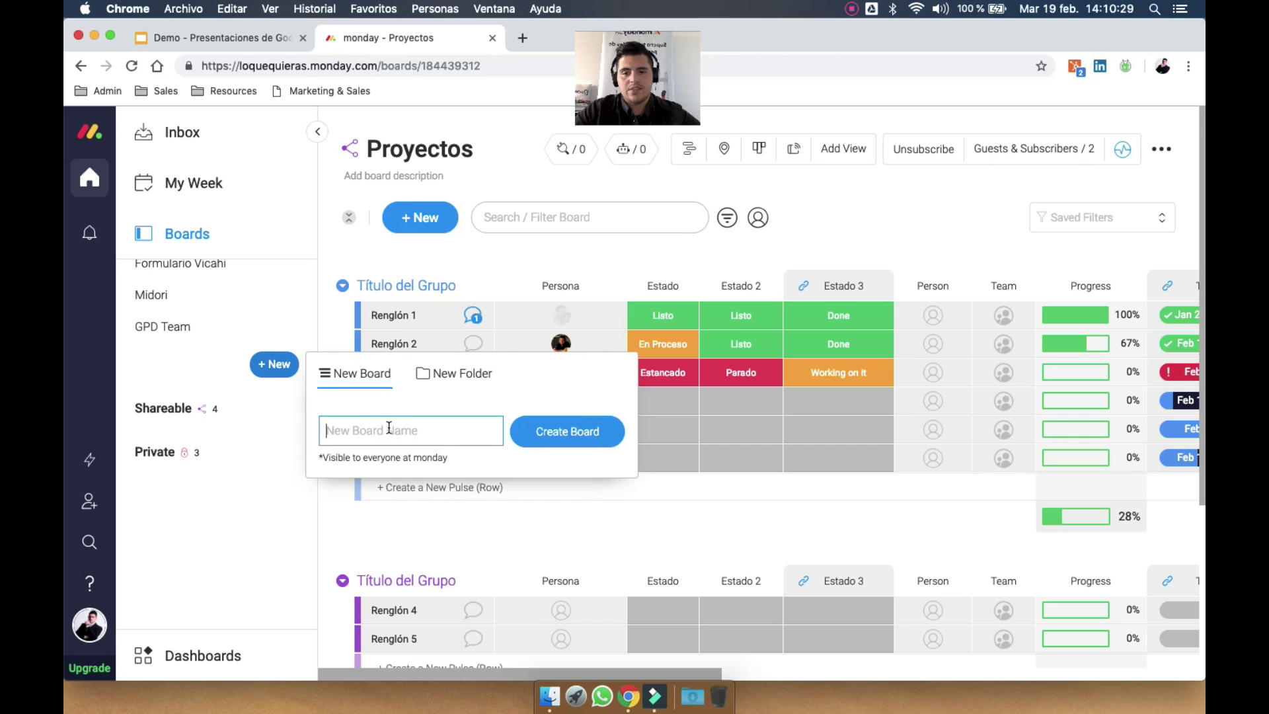
left_click(457, 374)
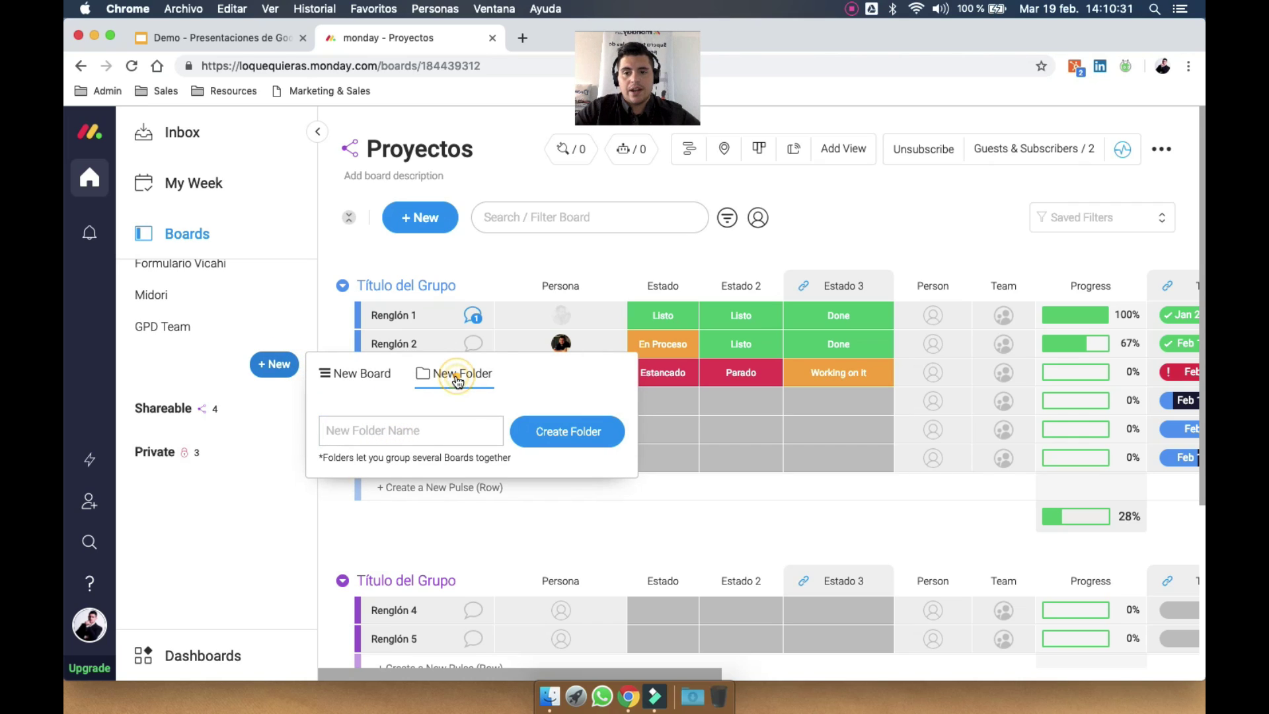
left_click(339, 376)
scroll(187, 360, "up", 5)
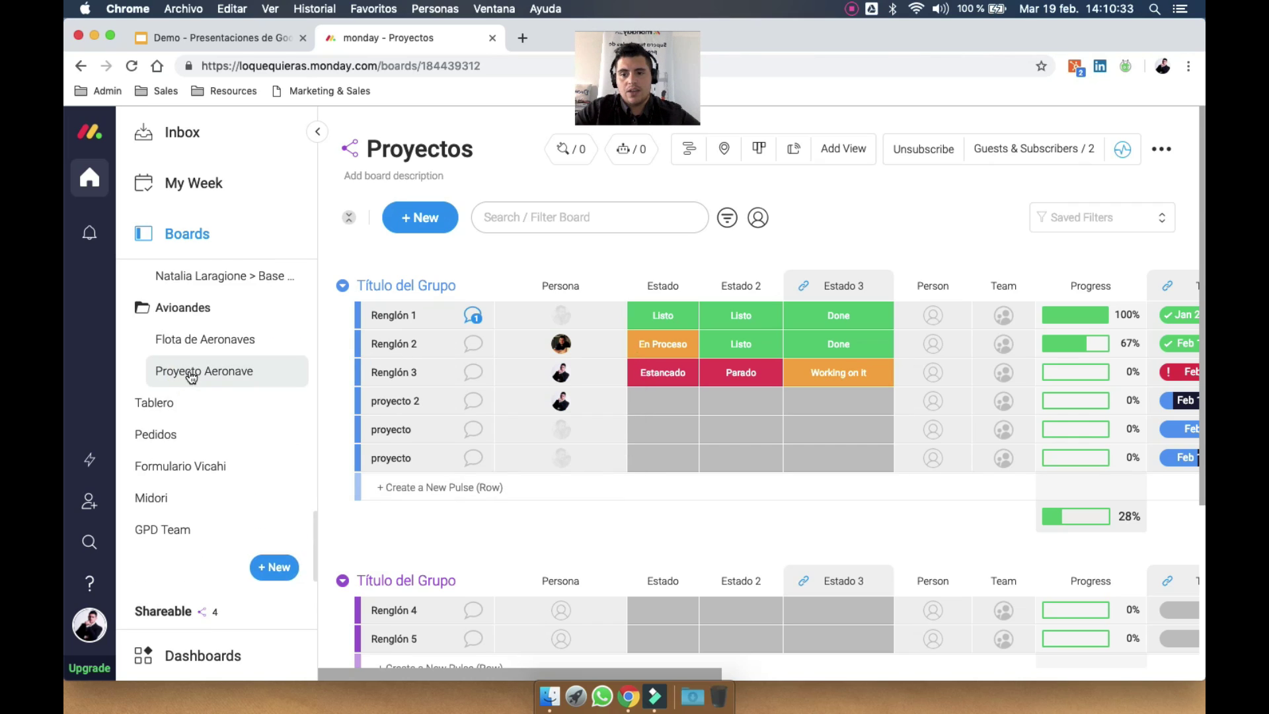
left_click(189, 319)
left_click(274, 503)
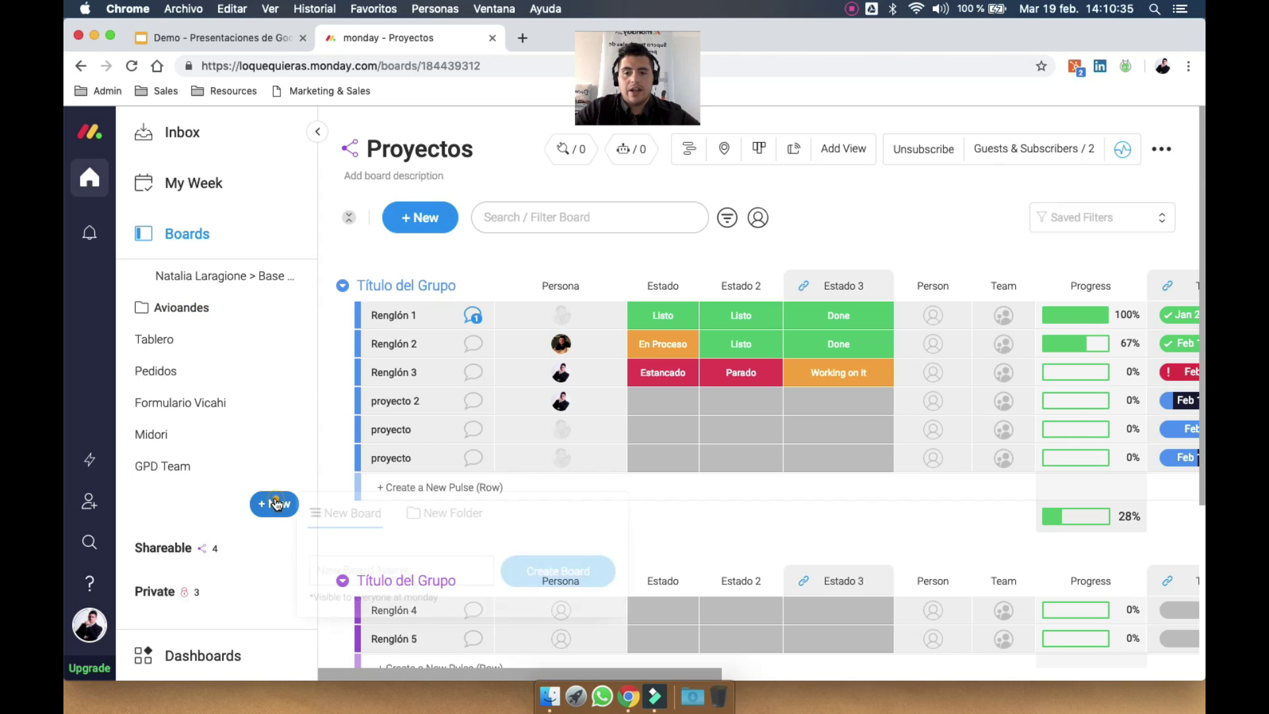
left_click(362, 569)
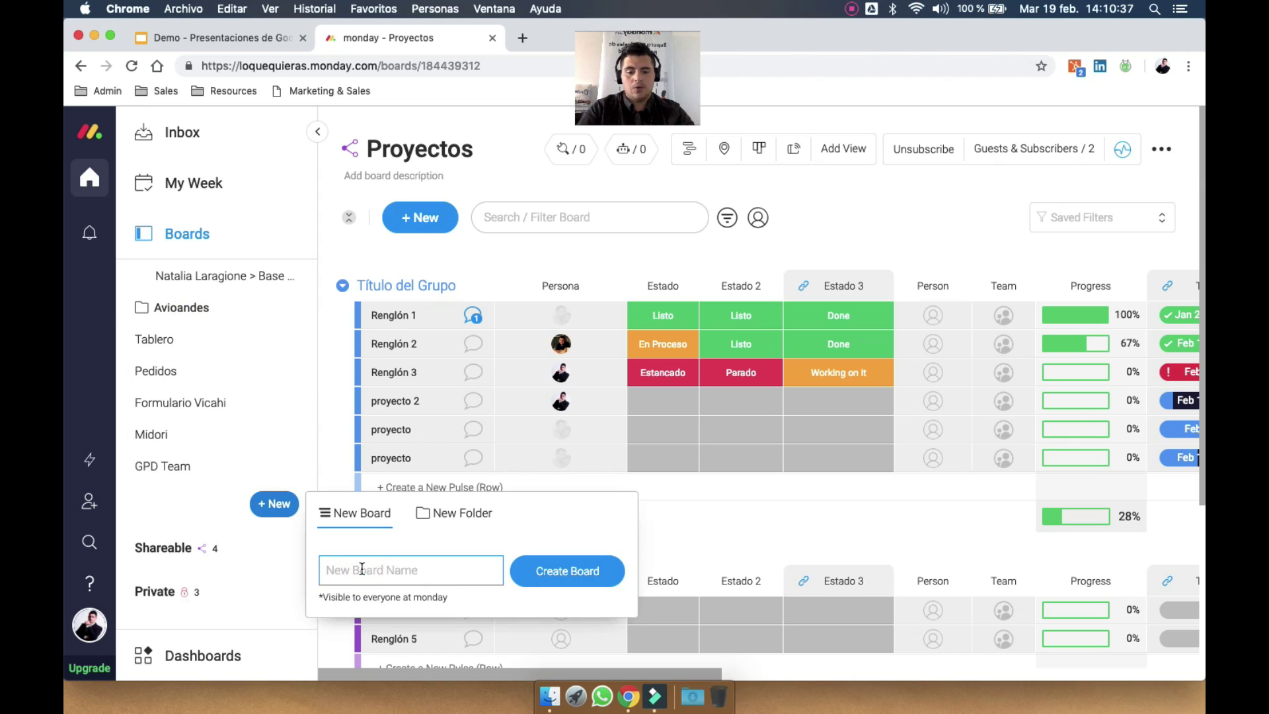
type("Demo")
left_click(583, 567)
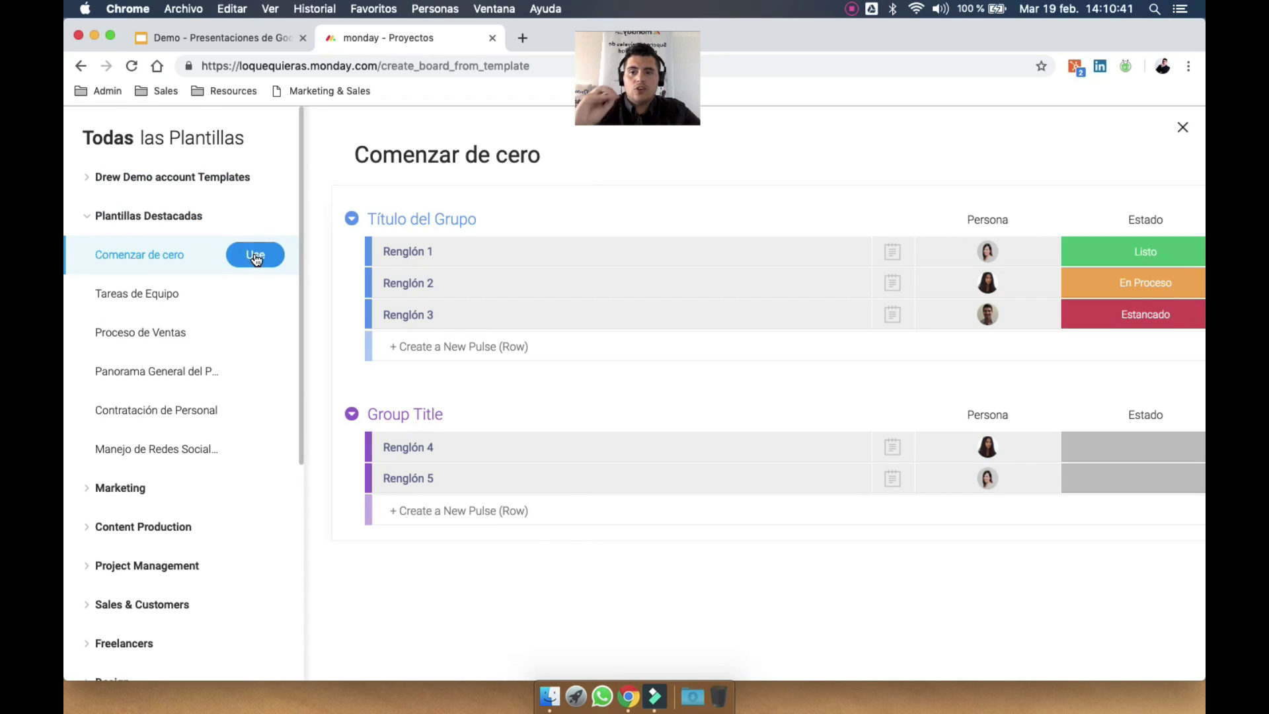
Preview featured and Project Management templates such as Team Tasks and Product Roadmap
left_click(166, 217)
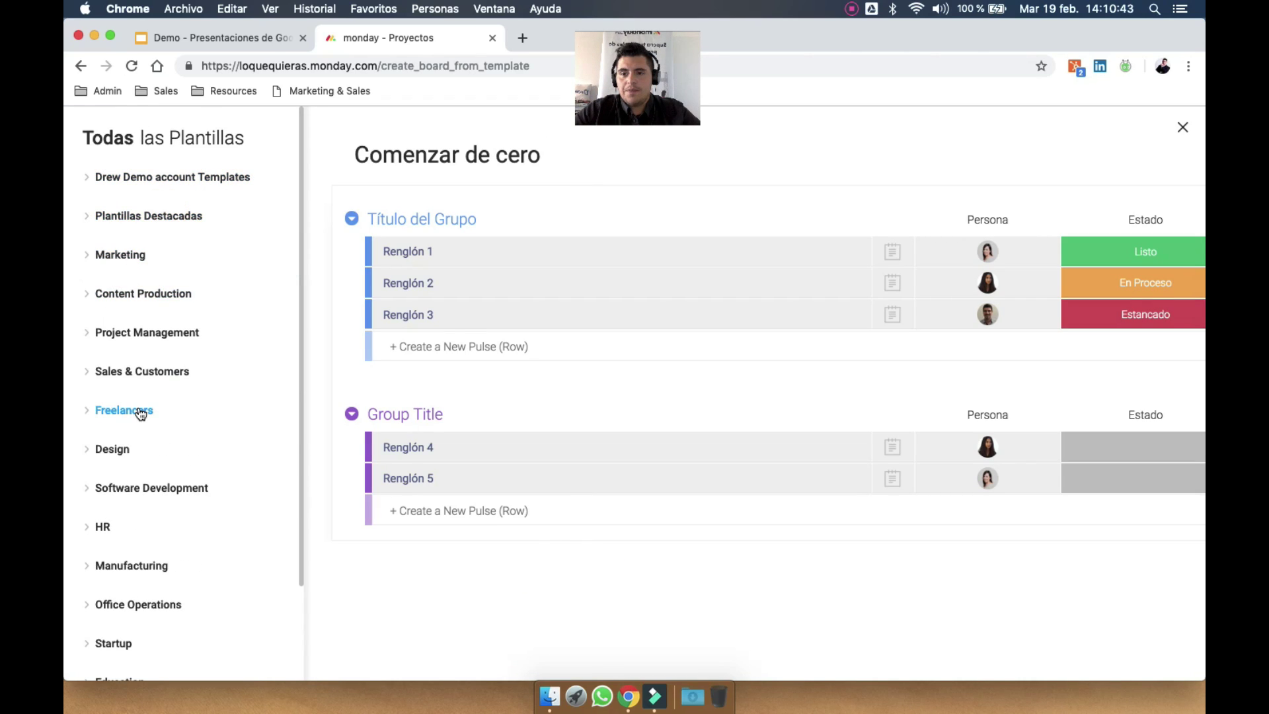
left_click(159, 217)
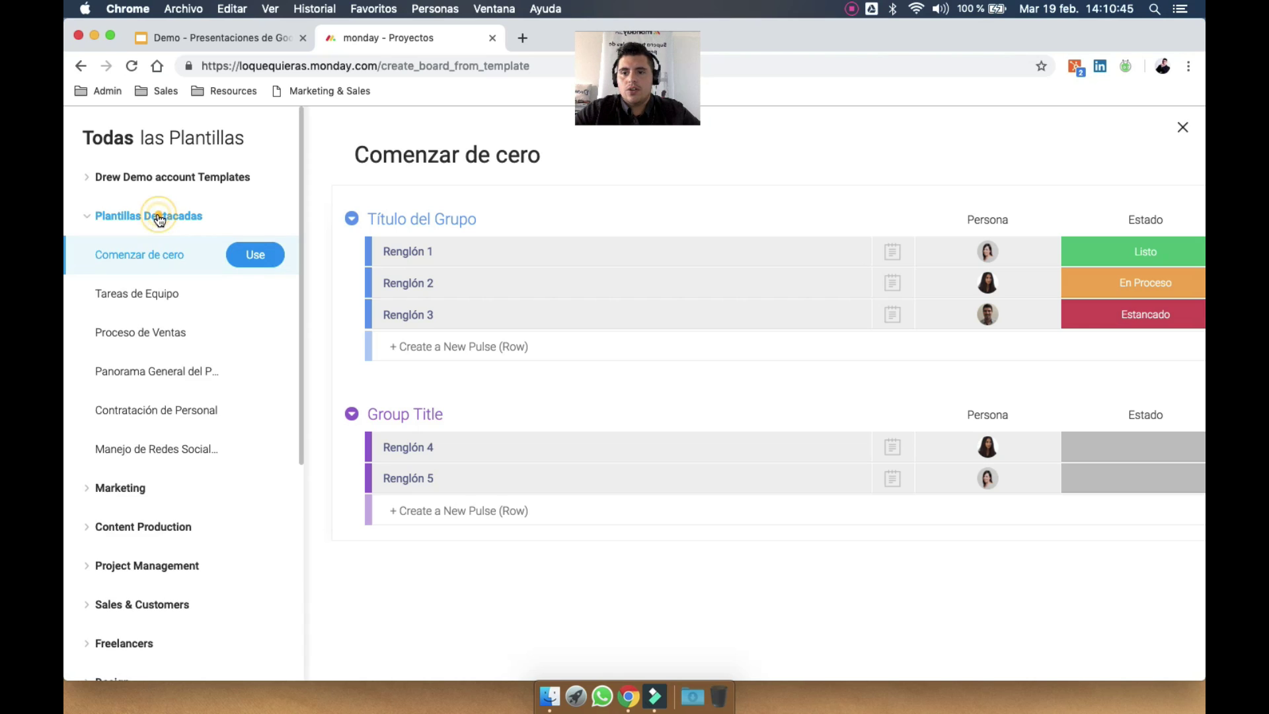
left_click(204, 322)
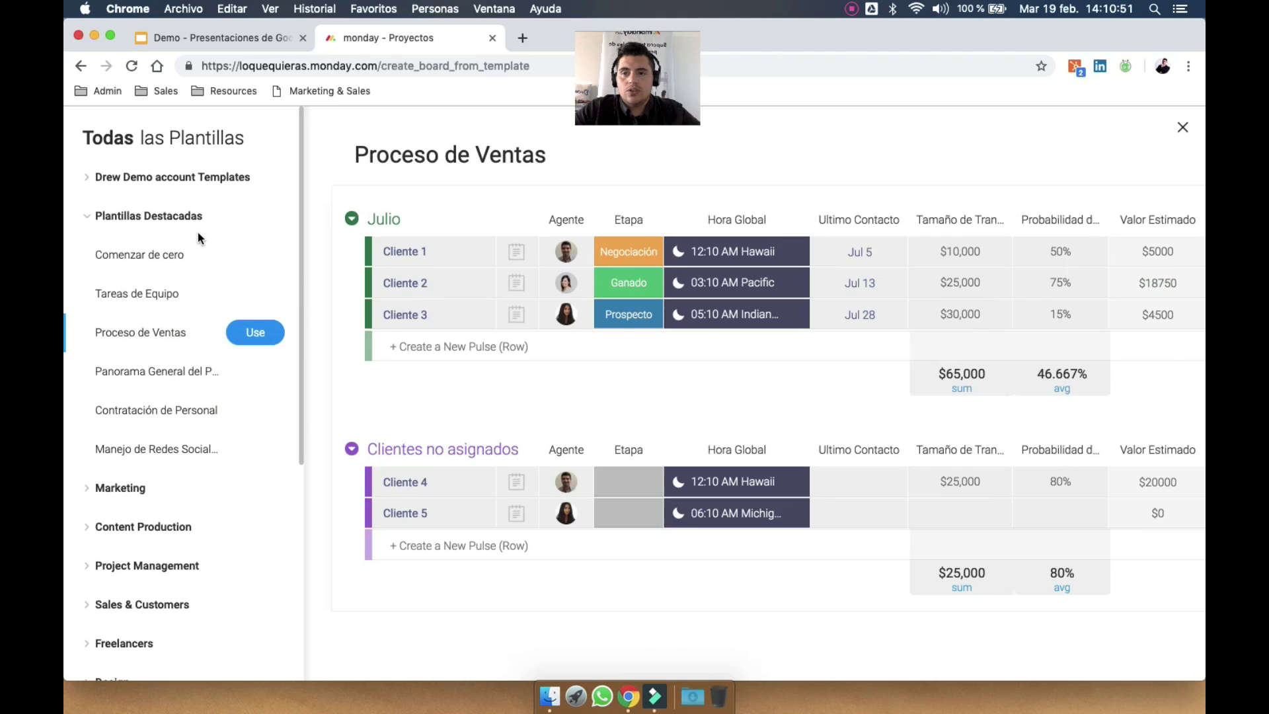
left_click(187, 216)
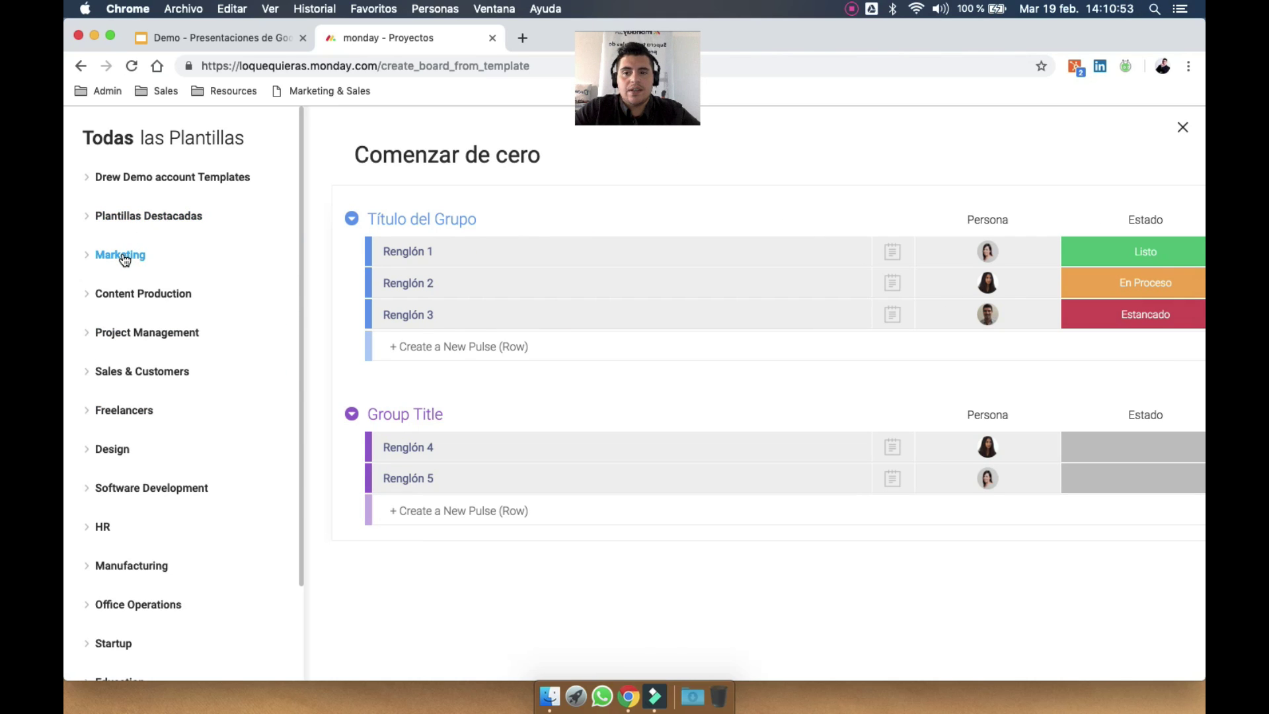
left_click(147, 260)
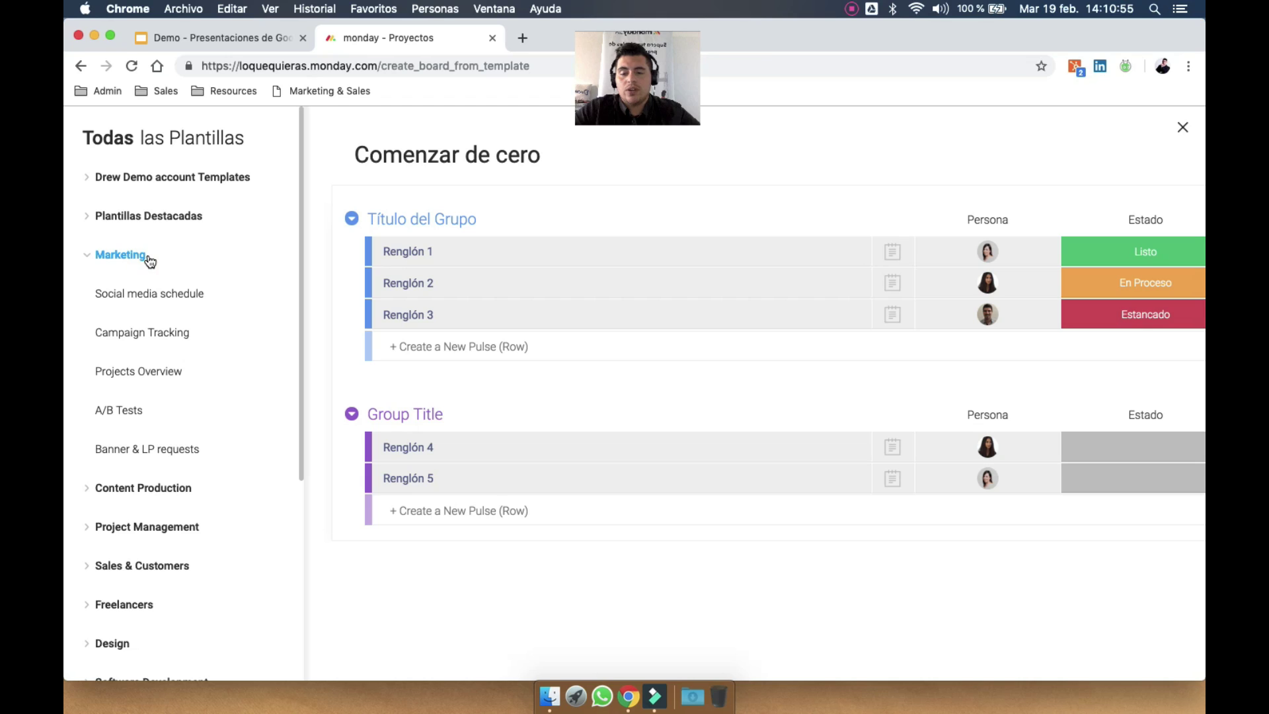
left_click(150, 259)
left_click(171, 295)
left_click(167, 297)
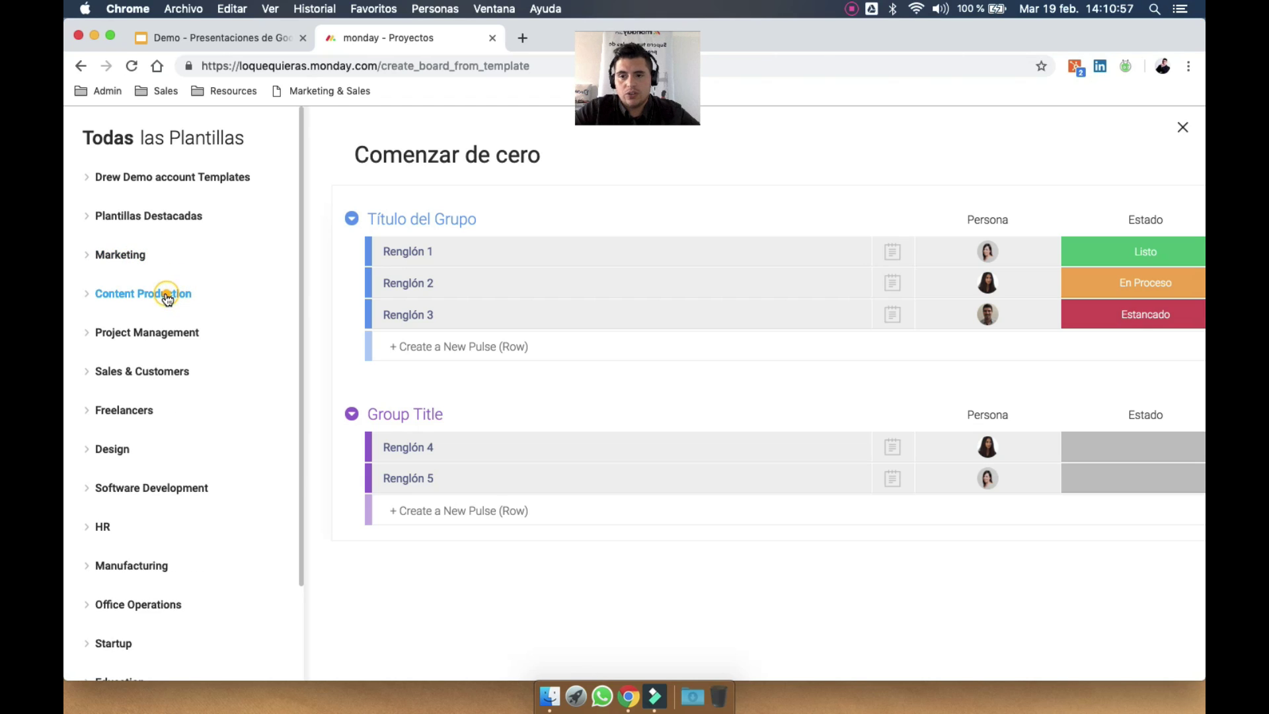
left_click(170, 335)
left_click(176, 367)
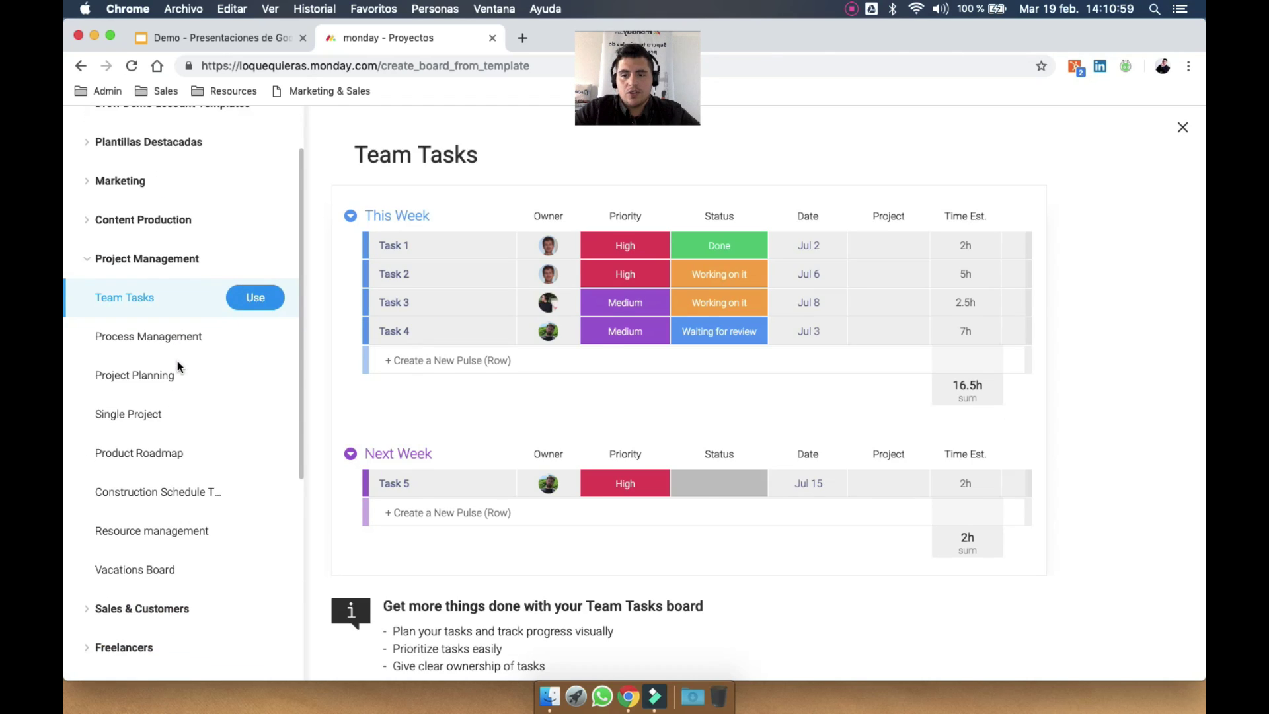
left_click(179, 370)
left_click(181, 440)
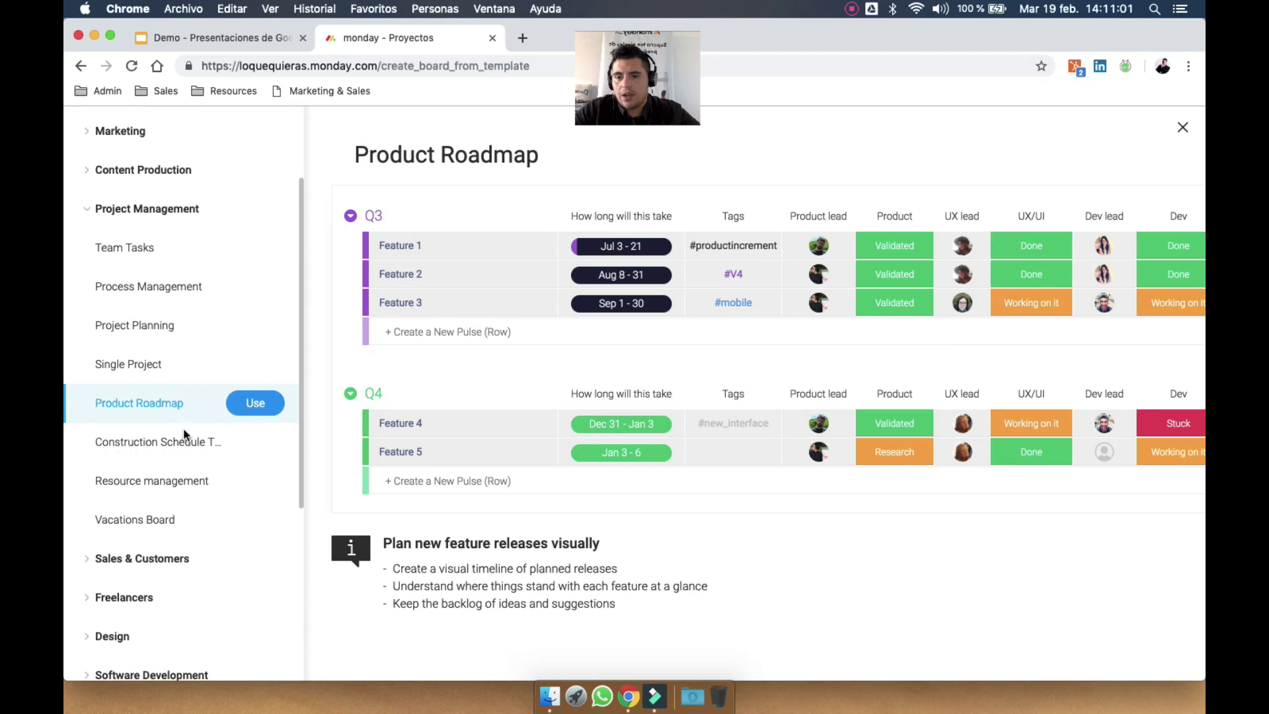
scroll(177, 402, "down", 5)
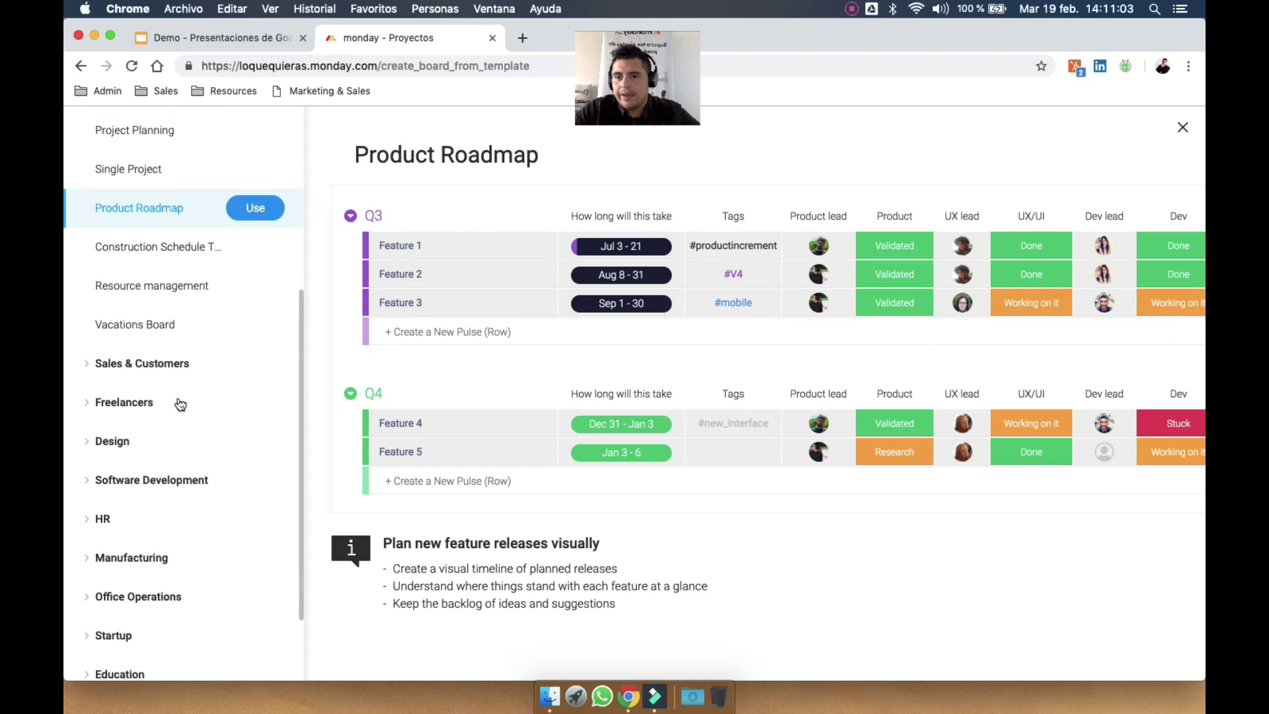
left_click(169, 329)
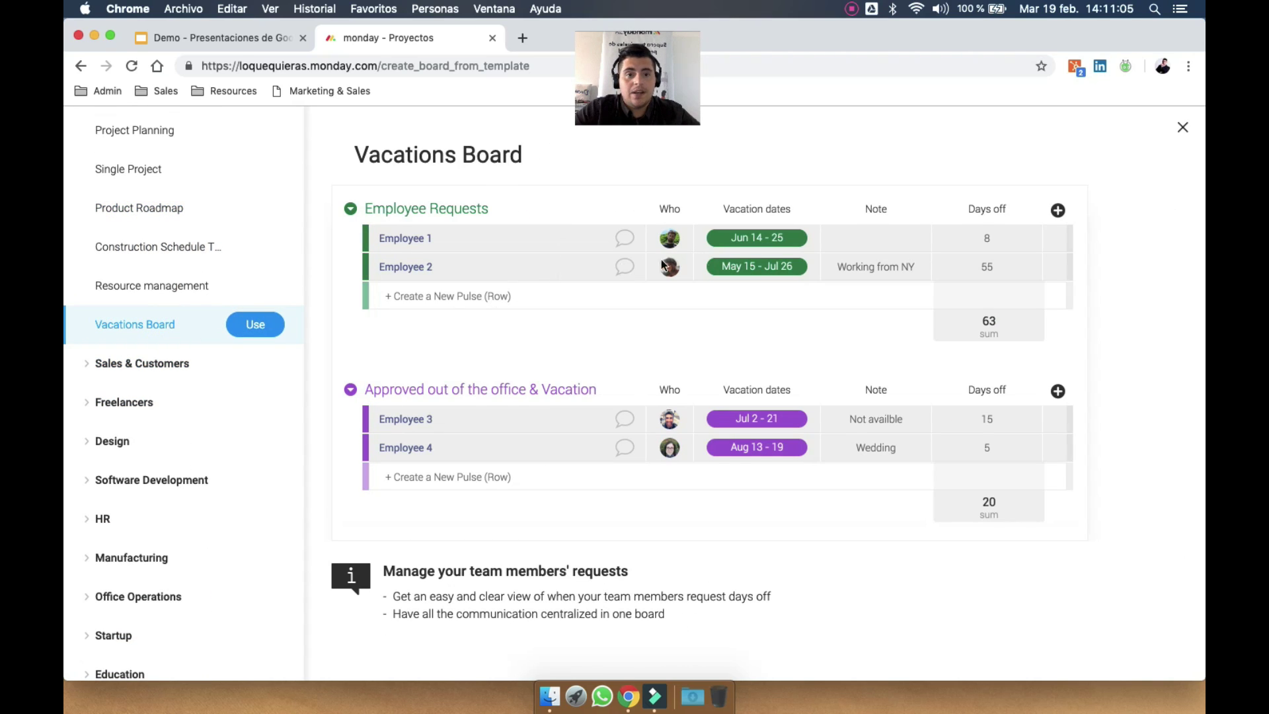
Preview Sales & Customers templates including Lead Management, Sales CRM and Post Sales Project
left_click(156, 367)
left_click(178, 431)
left_click(188, 373)
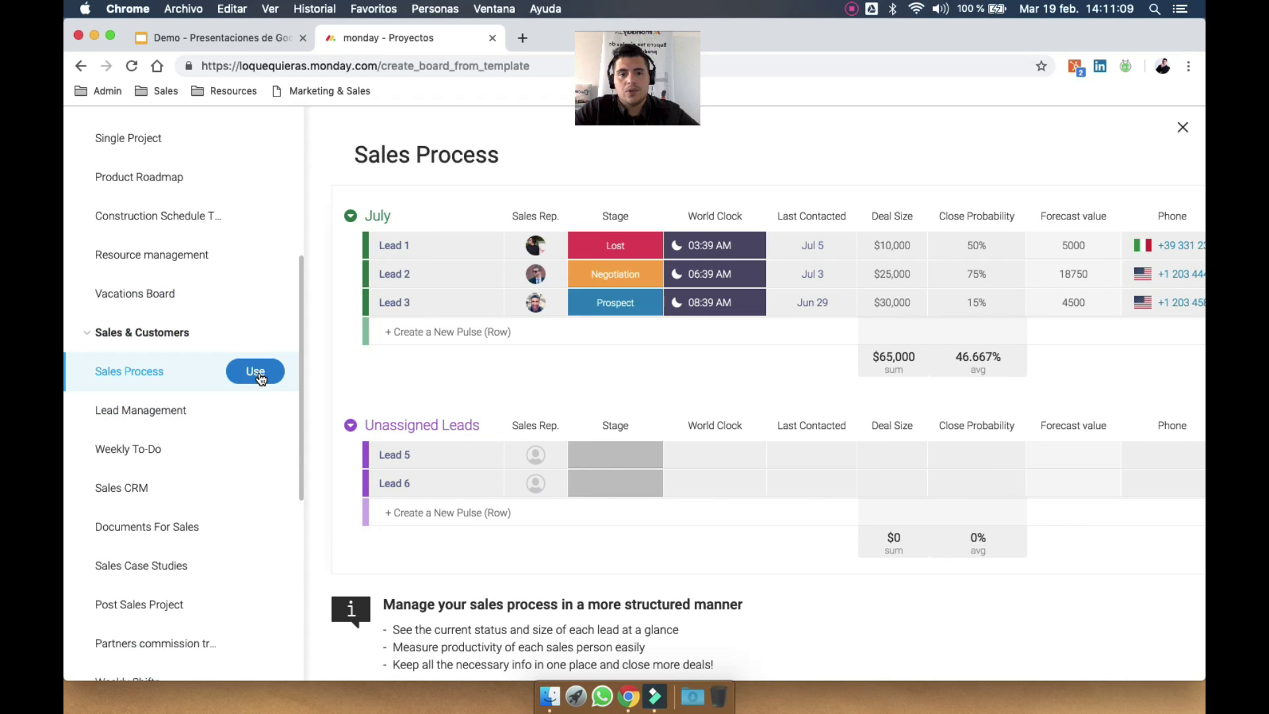
left_click(174, 415)
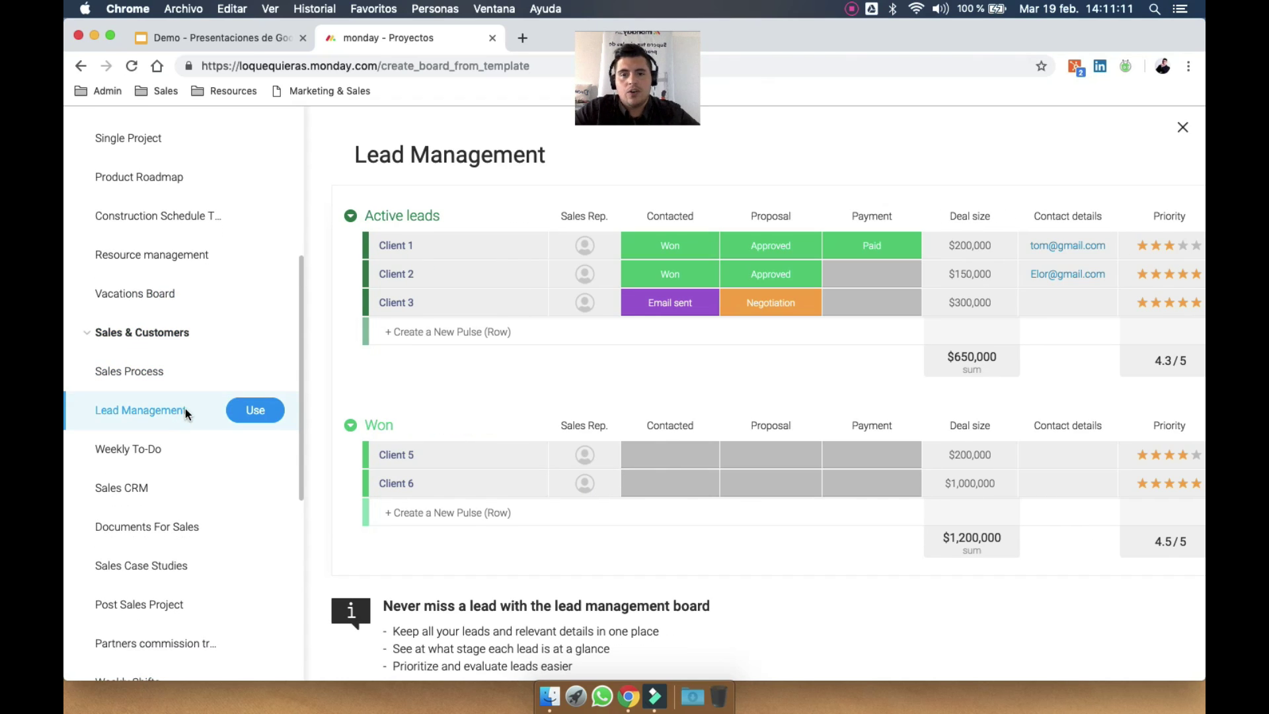
left_click(182, 449)
left_click(176, 489)
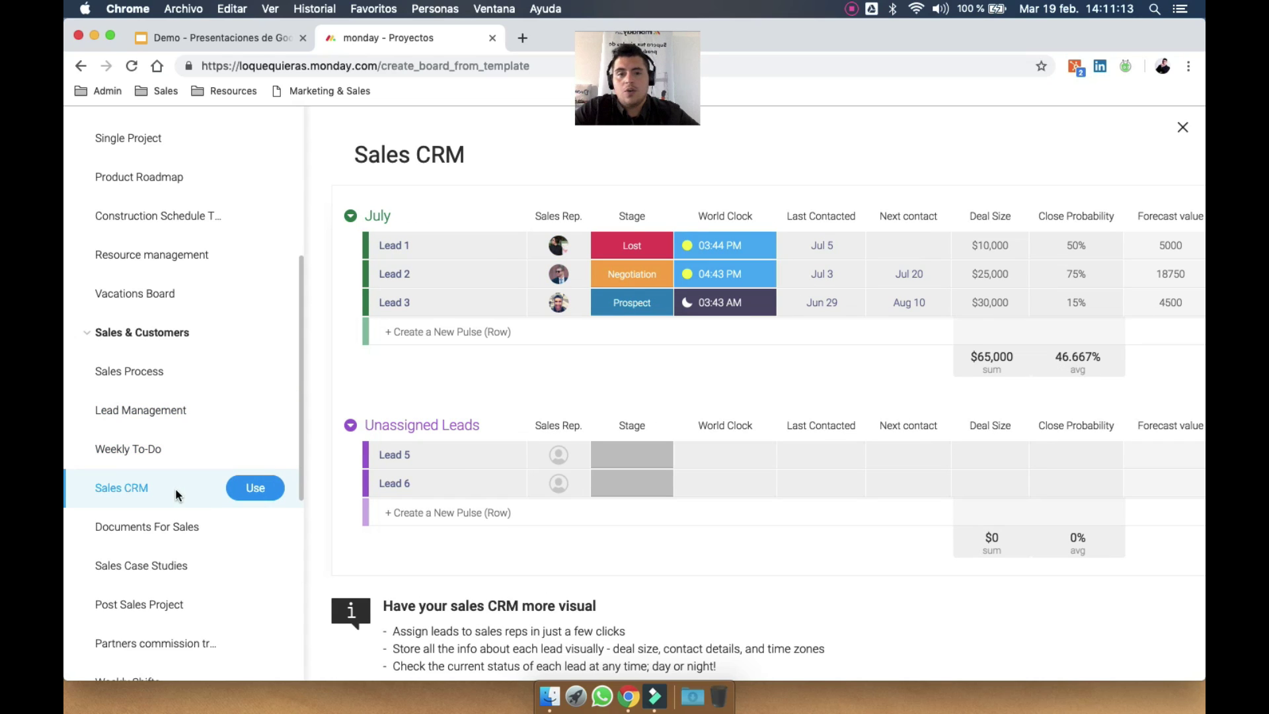
scroll(178, 490, "down", 3)
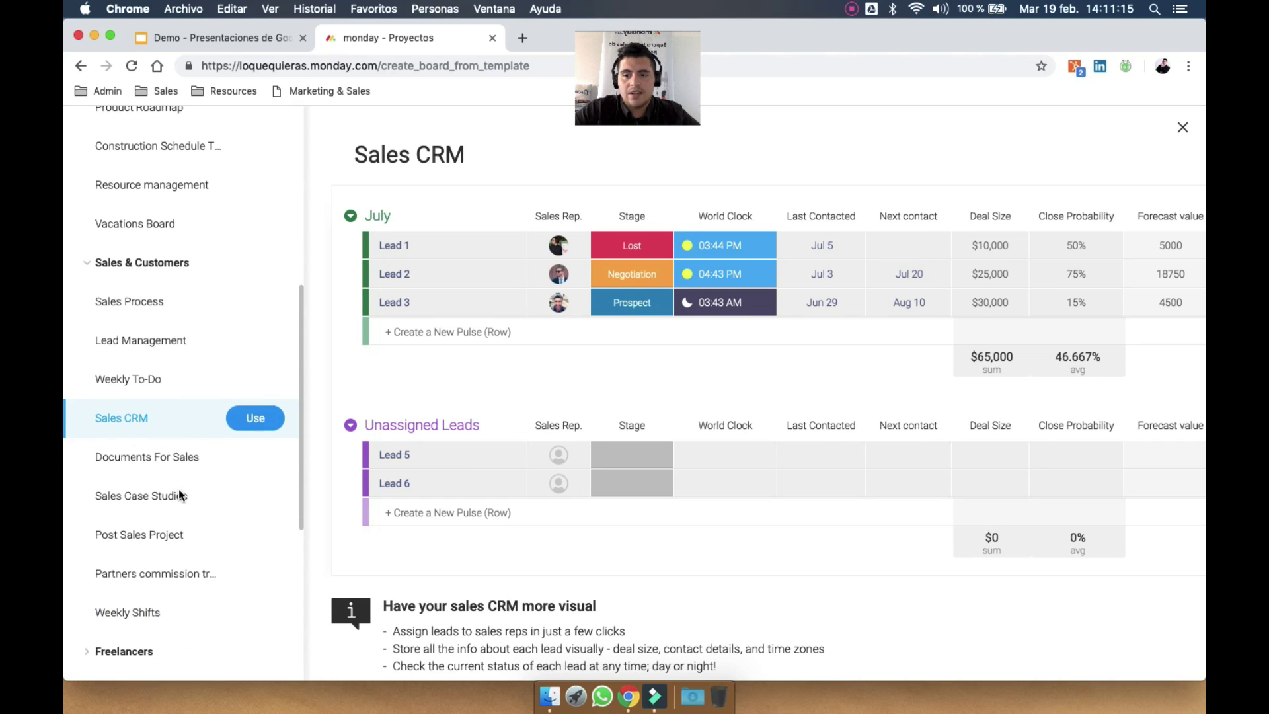
left_click(179, 492)
left_click(205, 456)
scroll(208, 457, "down", 5)
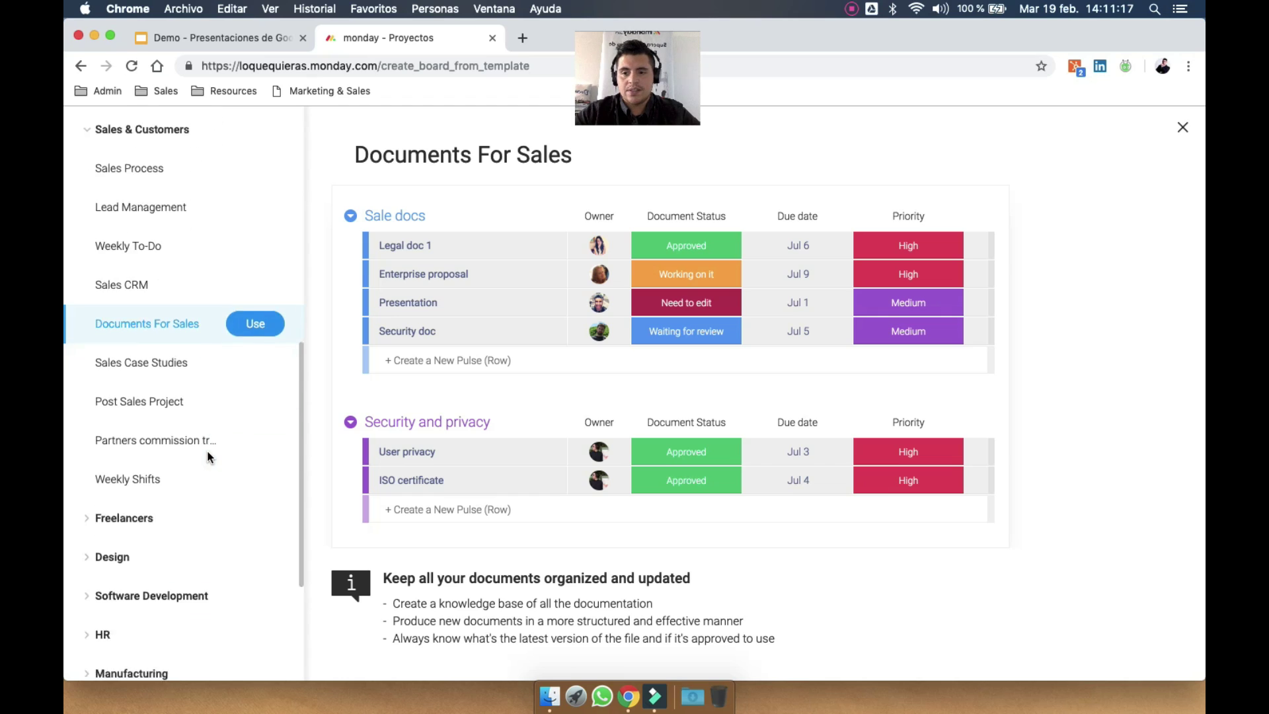
left_click(204, 281)
left_click(199, 327)
left_click(193, 410)
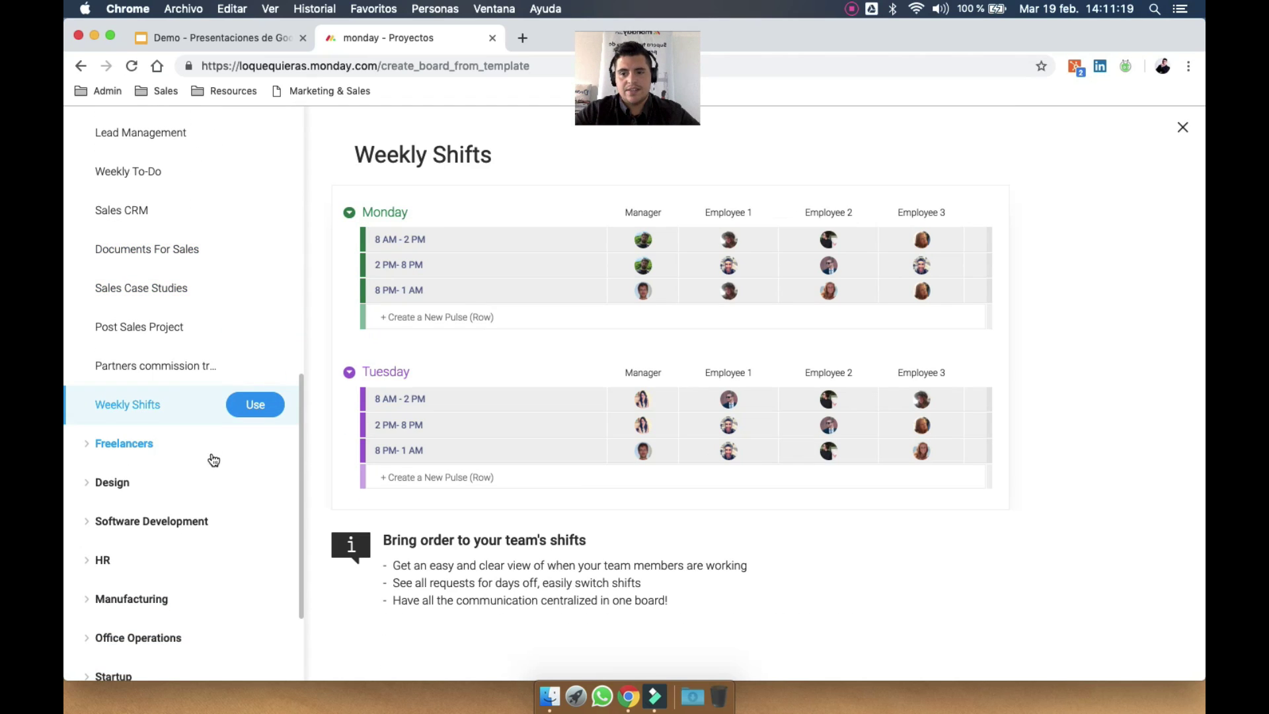
scroll(142, 445, "down", 3)
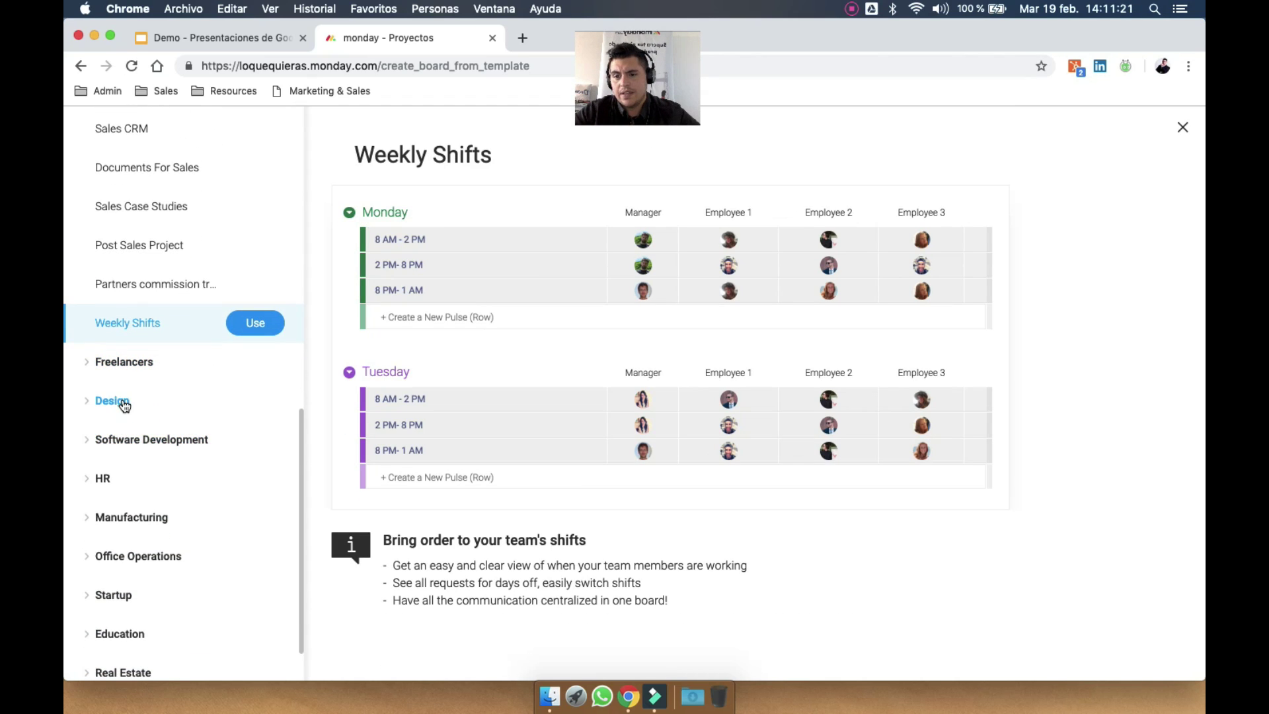
Preview Design and HR templates such as Job Recruitment and Employee Onboarding
left_click(116, 402)
left_click(132, 439)
left_click(107, 595)
scroll(109, 597, "down", 4)
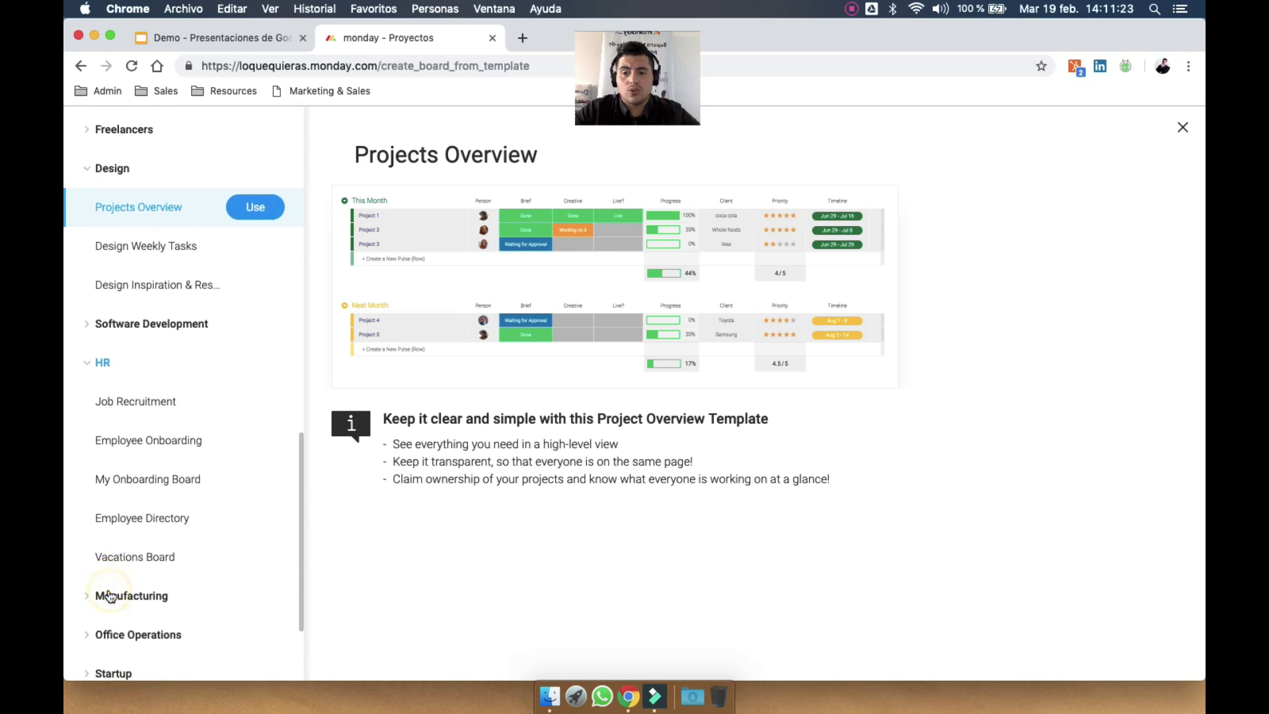
left_click(135, 555)
left_click(157, 397)
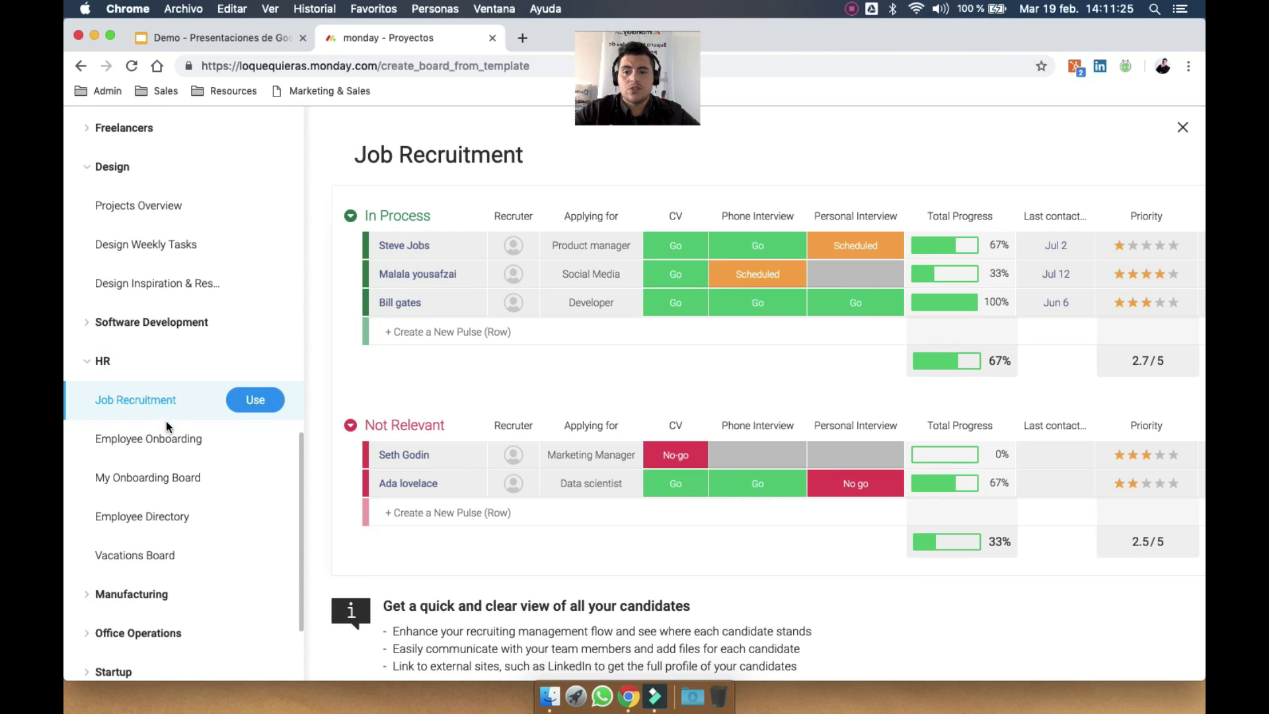
left_click(168, 441)
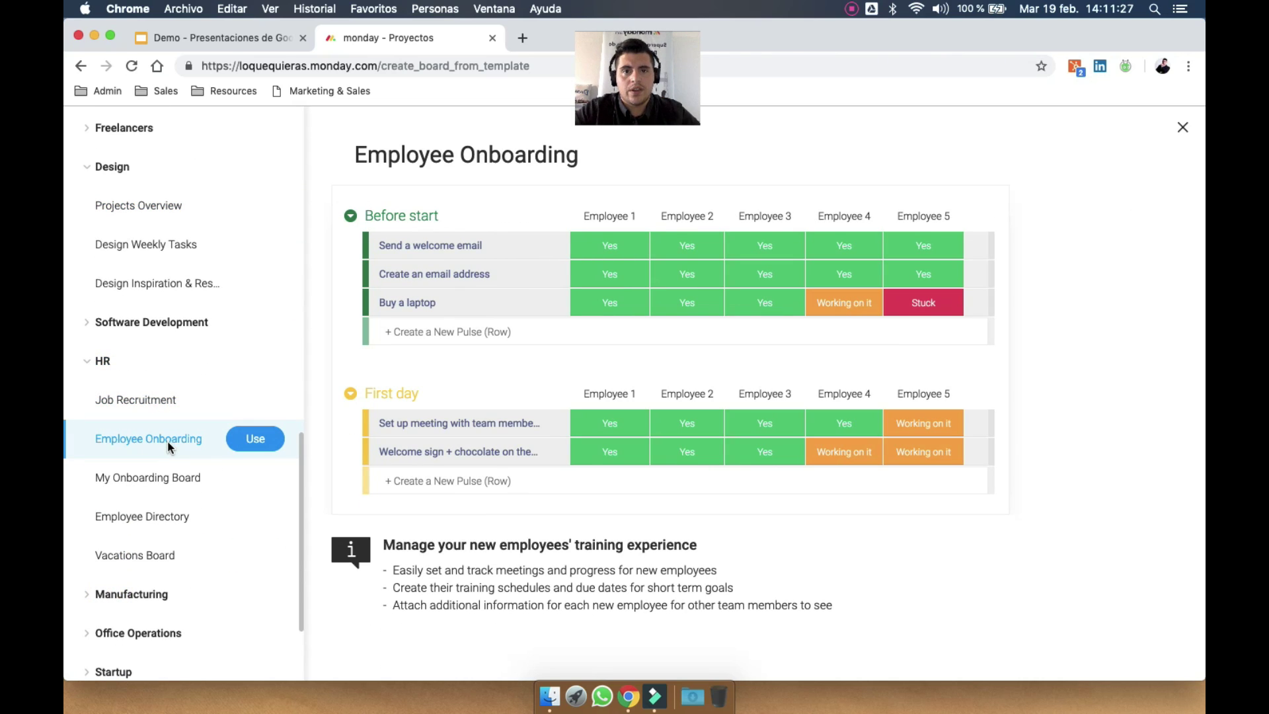
left_click(176, 516)
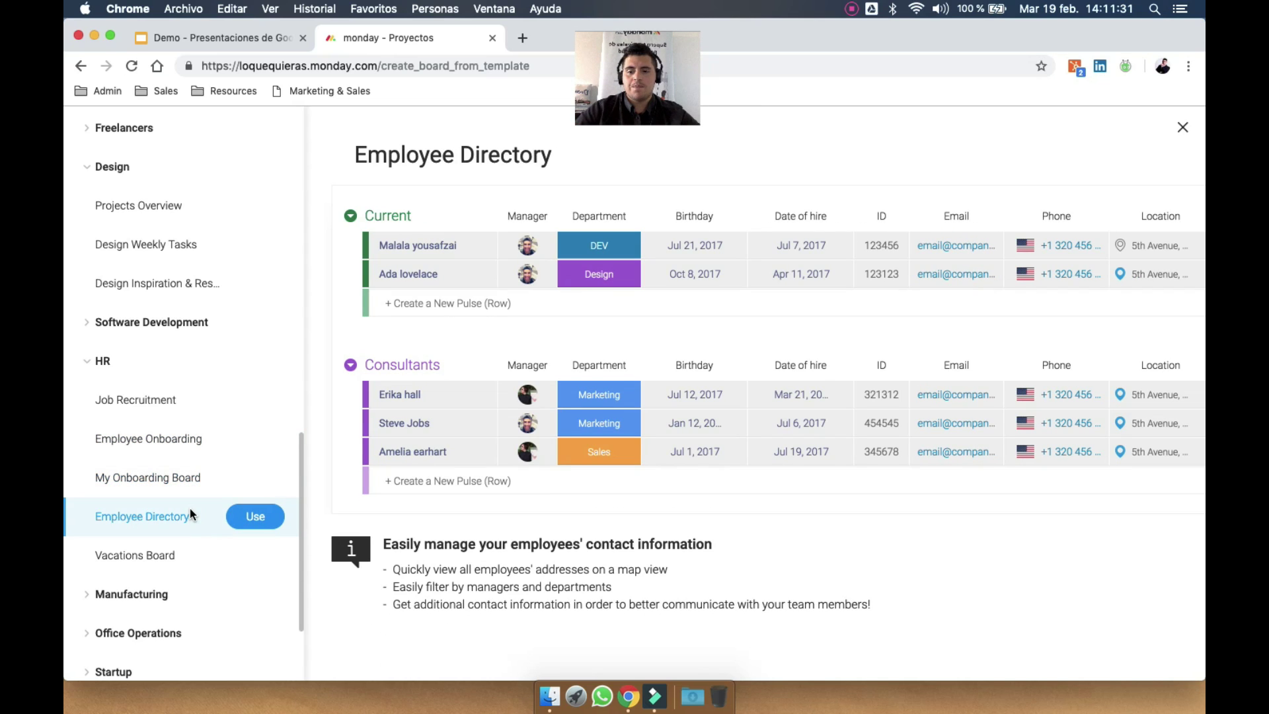
scroll(189, 509, "down", 3)
left_click(152, 297)
left_click(157, 338)
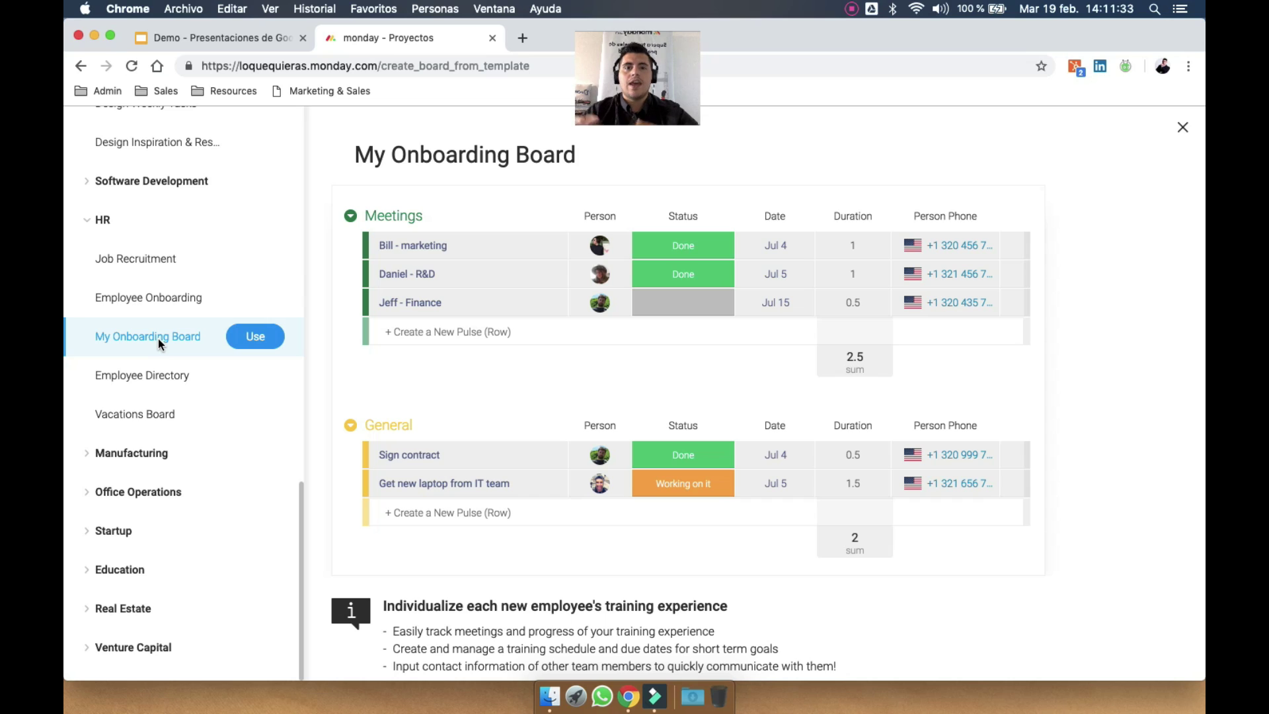
scroll(157, 339, "up", 10)
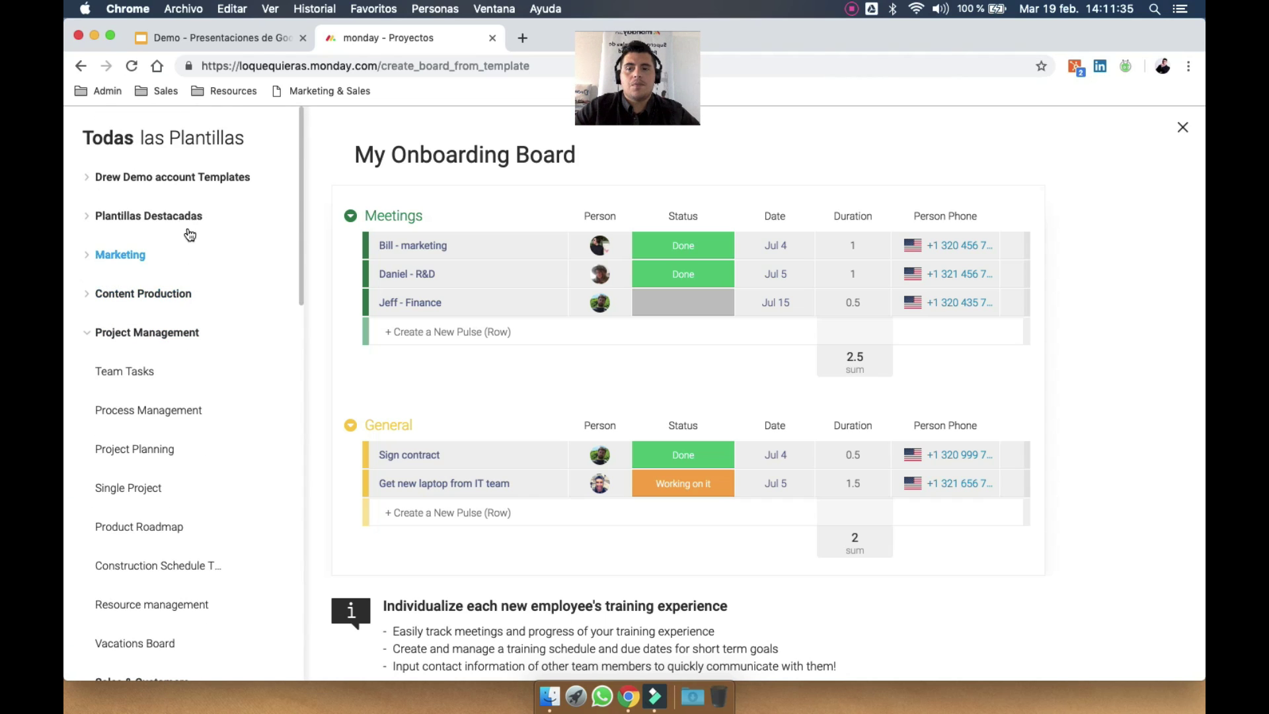
Build the Demo board from the blank Comenzar de cero featured template
left_click(154, 218)
left_click(180, 253)
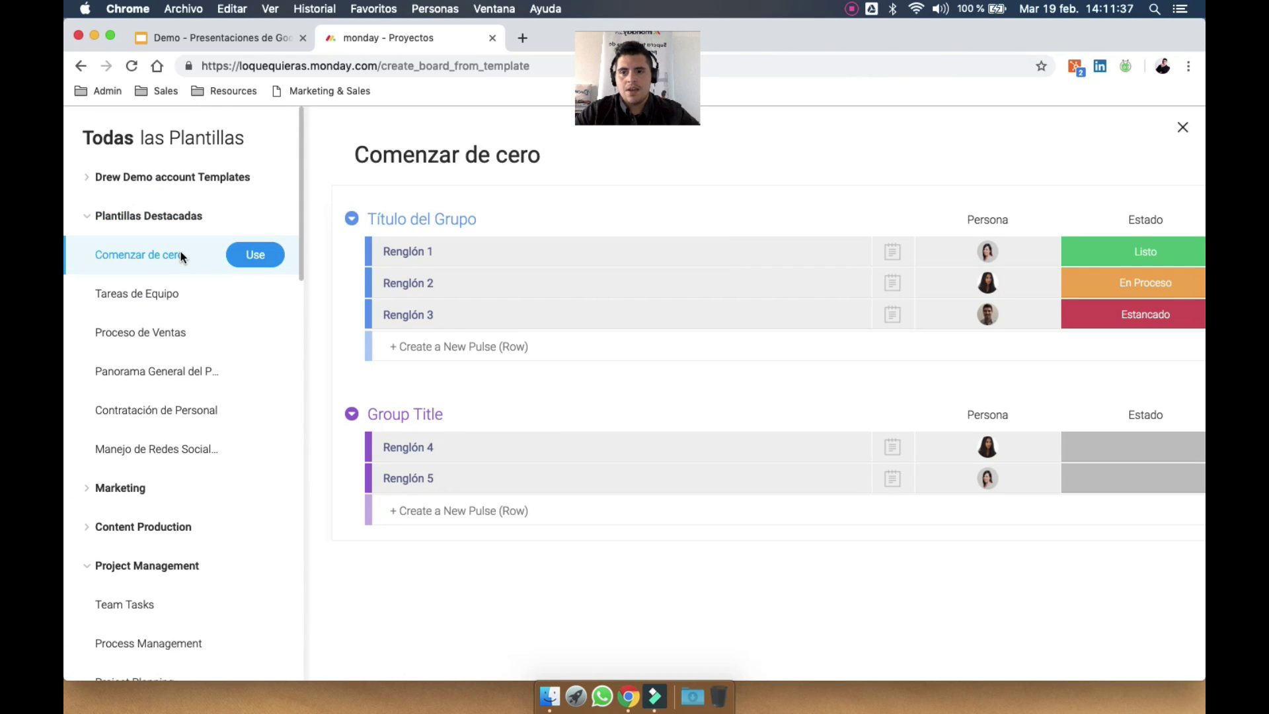
left_click(263, 256)
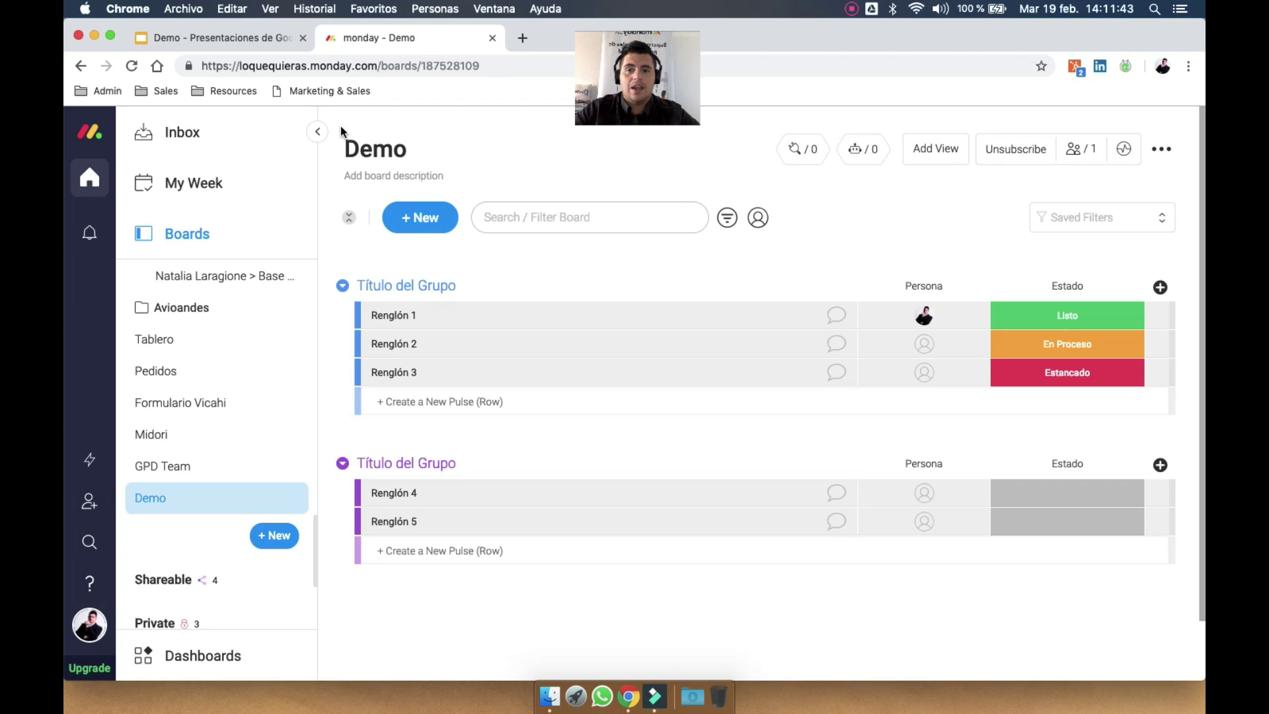
Hide the boards list to widen the board view
left_click(317, 131)
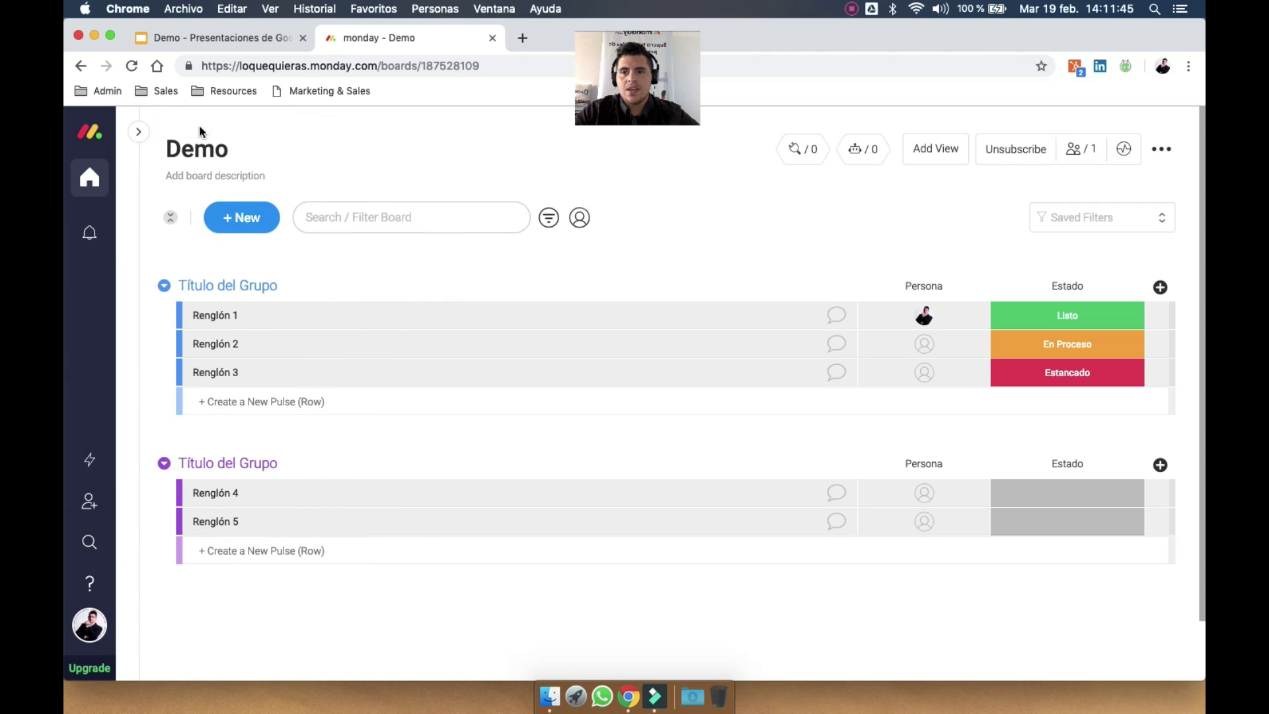
left_click(138, 131)
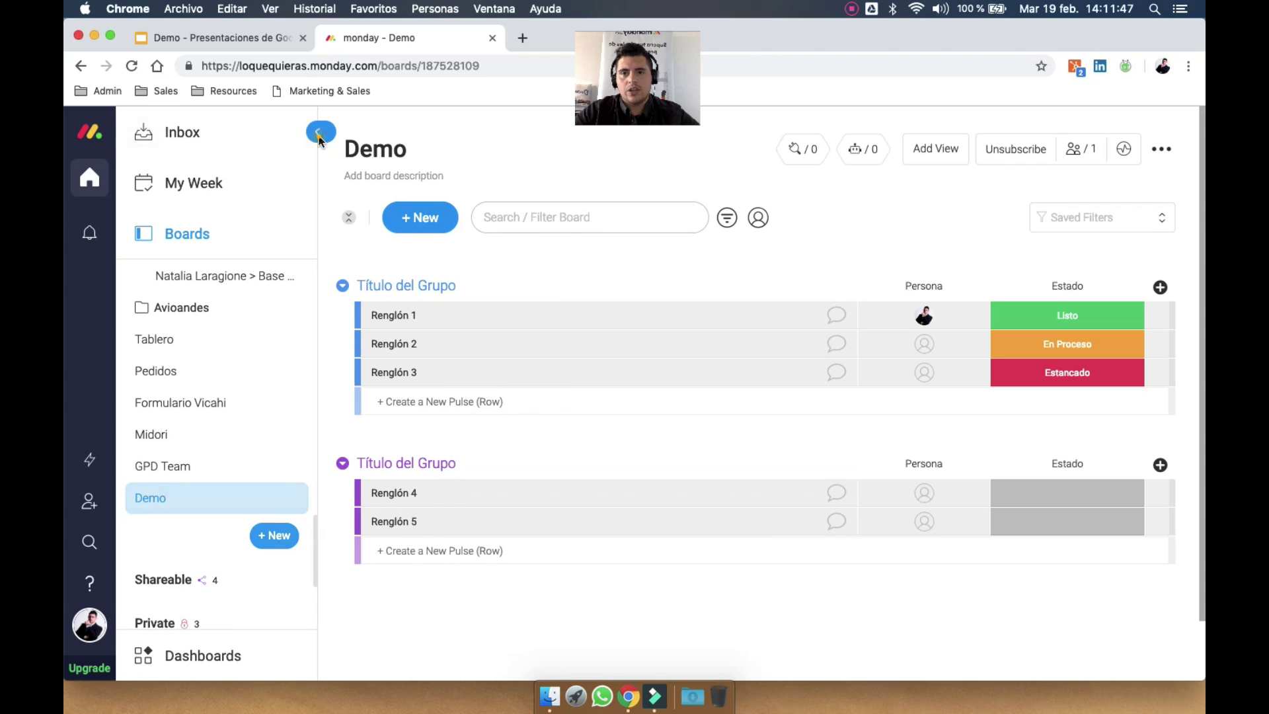
left_click(319, 134)
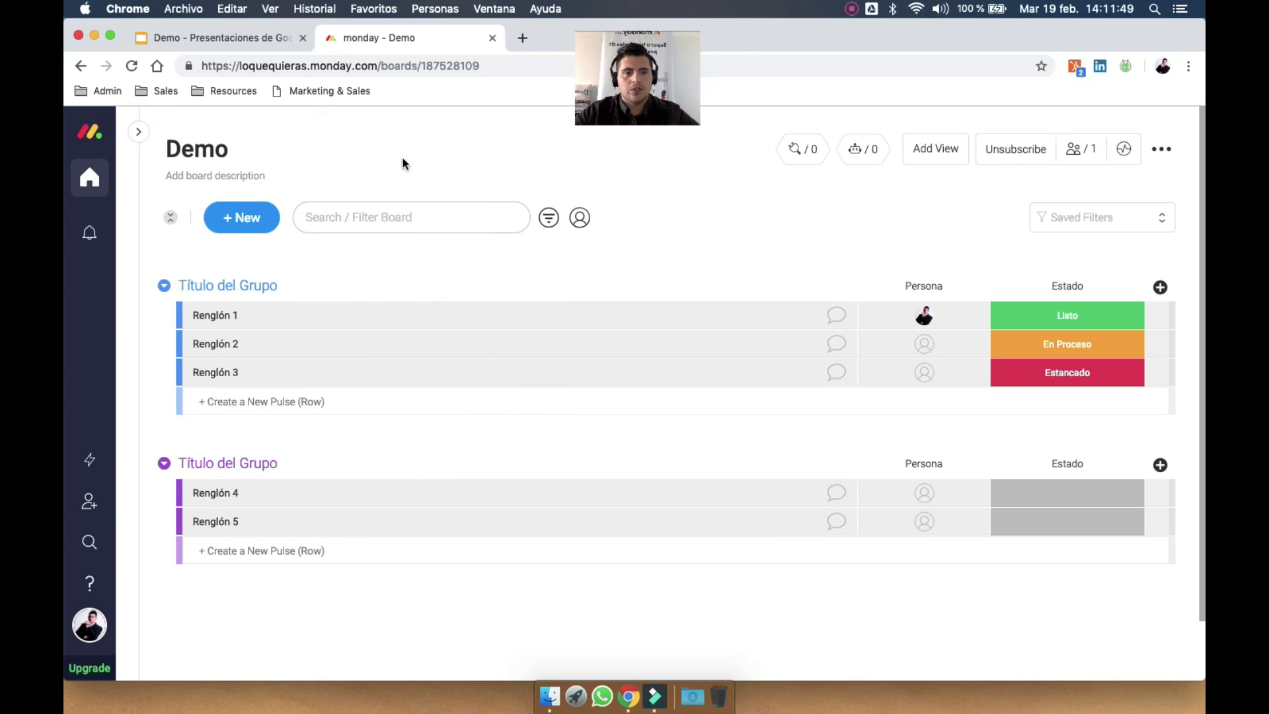
Retitle the board 'Demo - Monday.com' and begin adding a board description
left_click(222, 141)
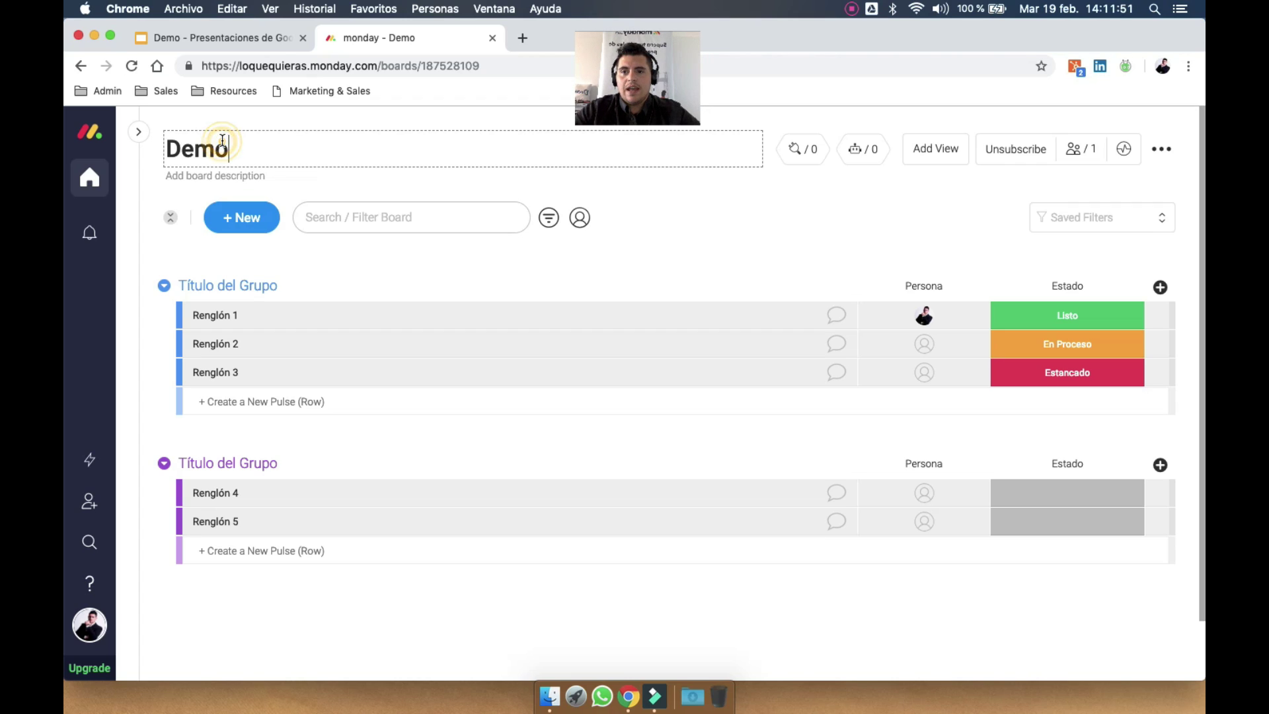
type("(")
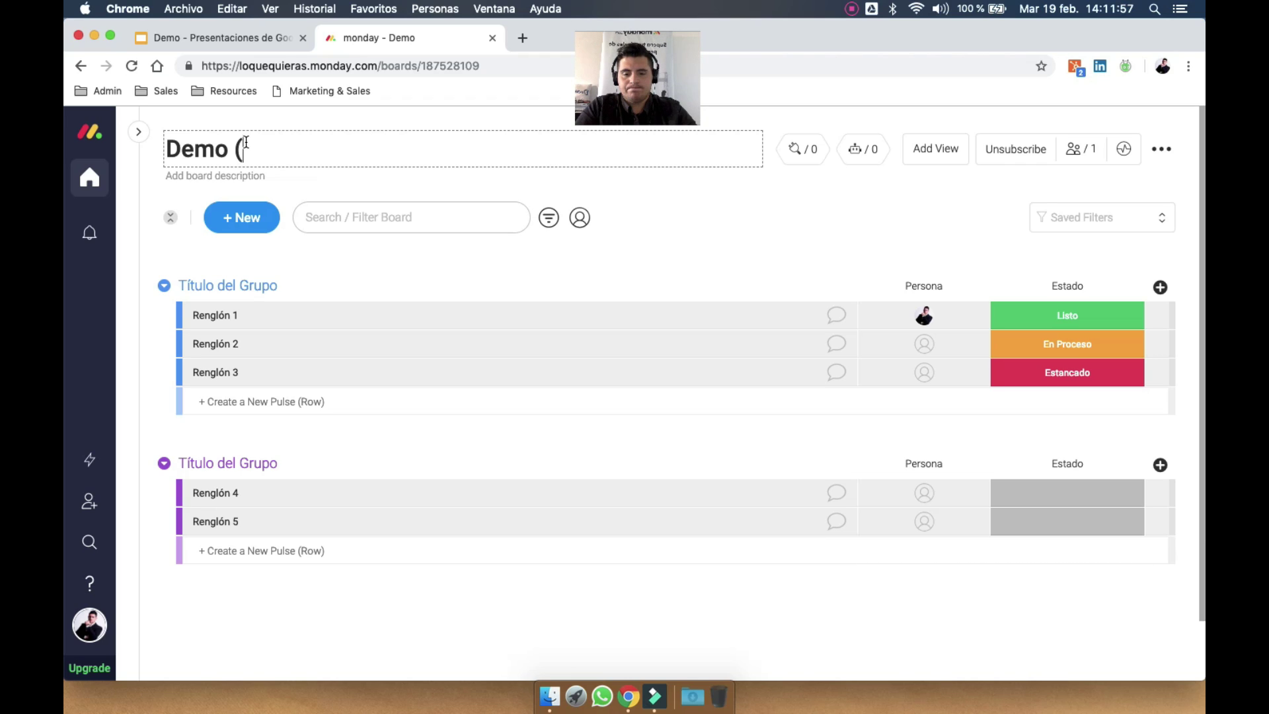
type("A")
key("BackSpace")
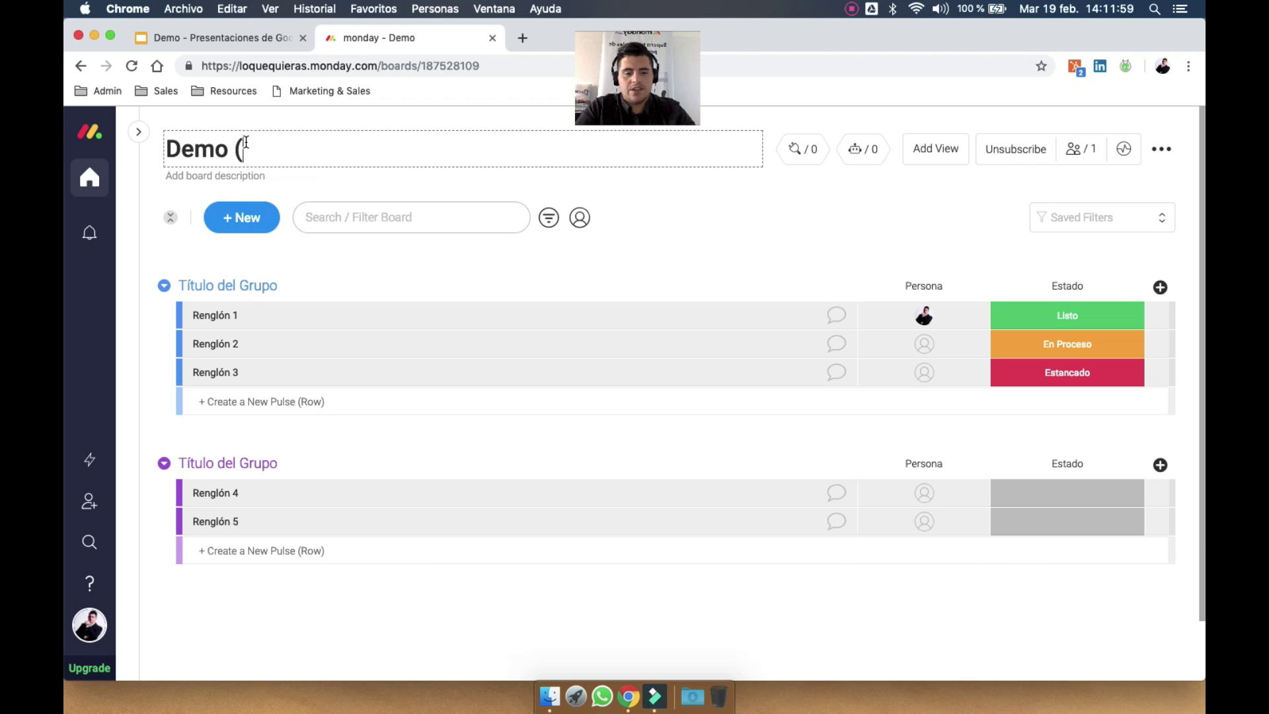
key("BackSpace")
key("BackSpace")
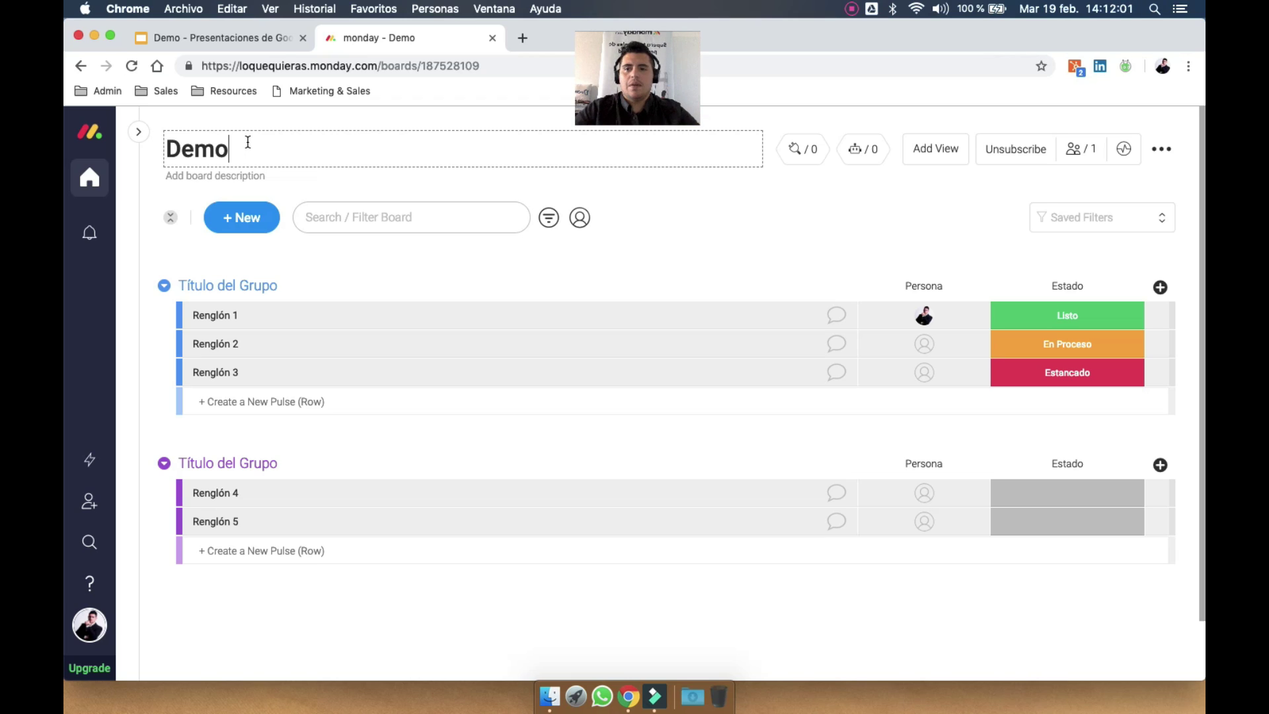
type("- Monday.com")
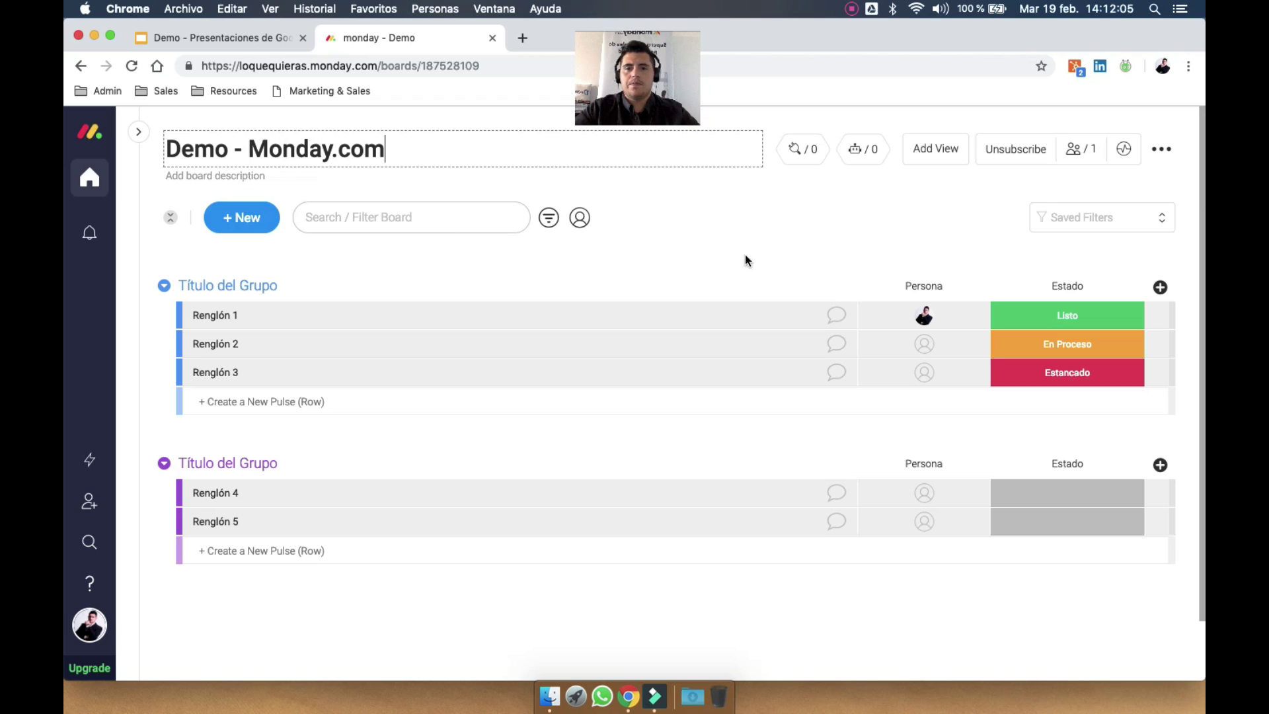
left_click(767, 264)
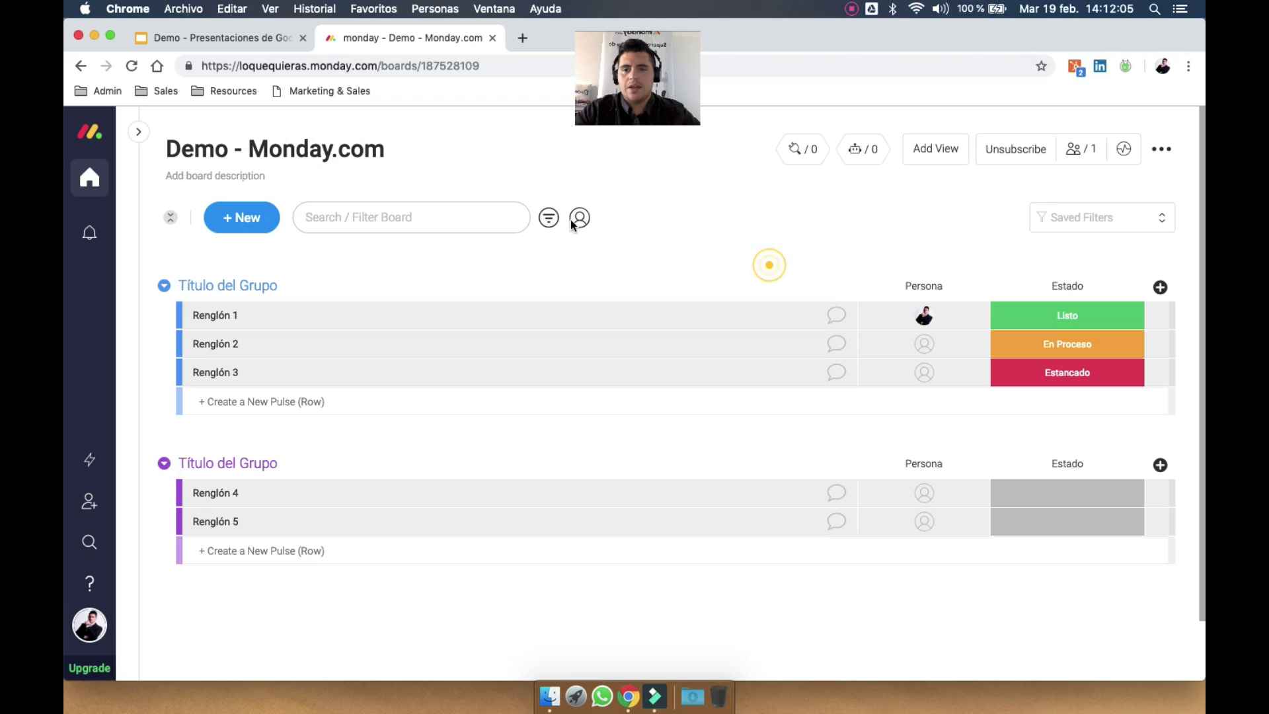
left_click(242, 177)
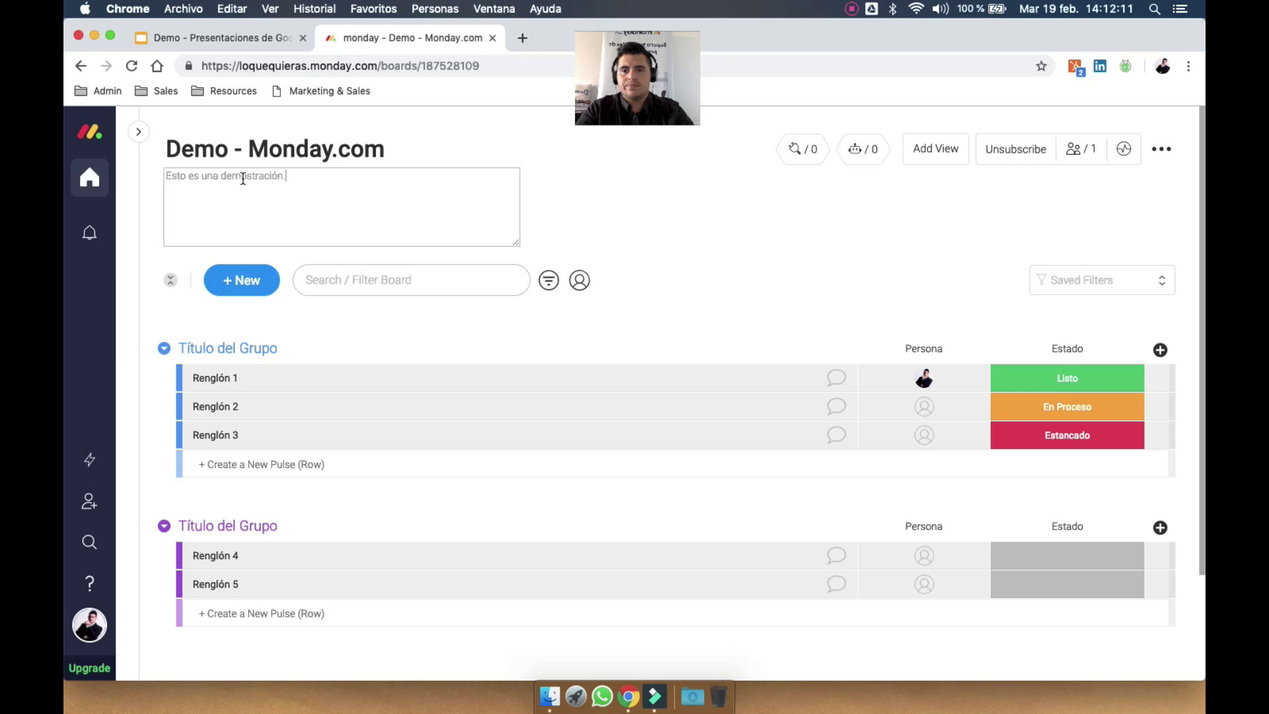
Save the description, then fold and unfold groups and tick and untick Renglón 3
left_click(583, 210)
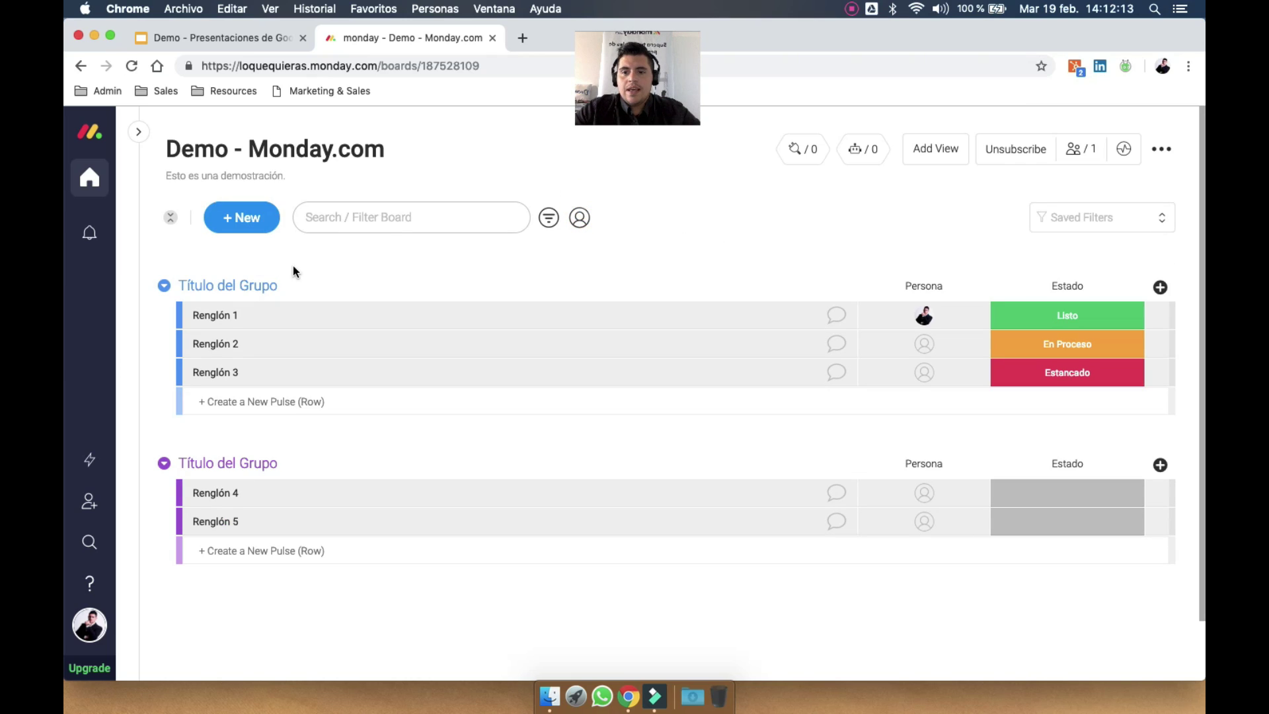
left_click(170, 218)
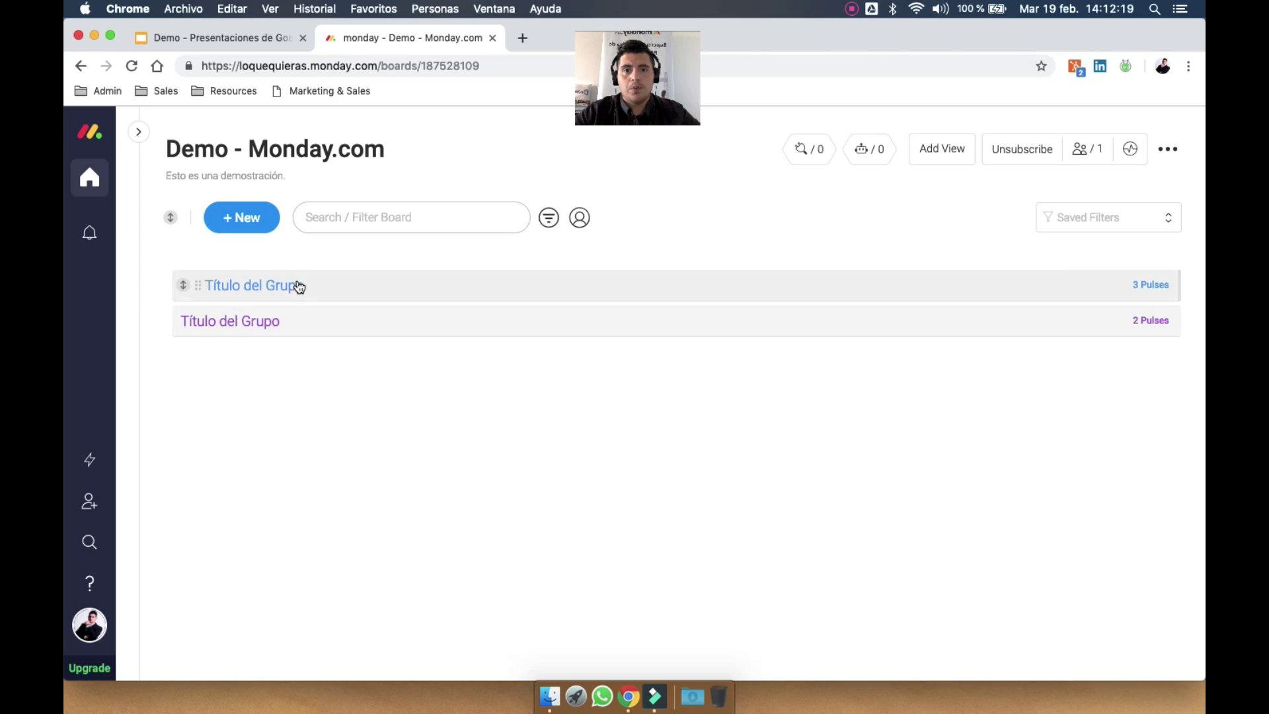
left_click(294, 285)
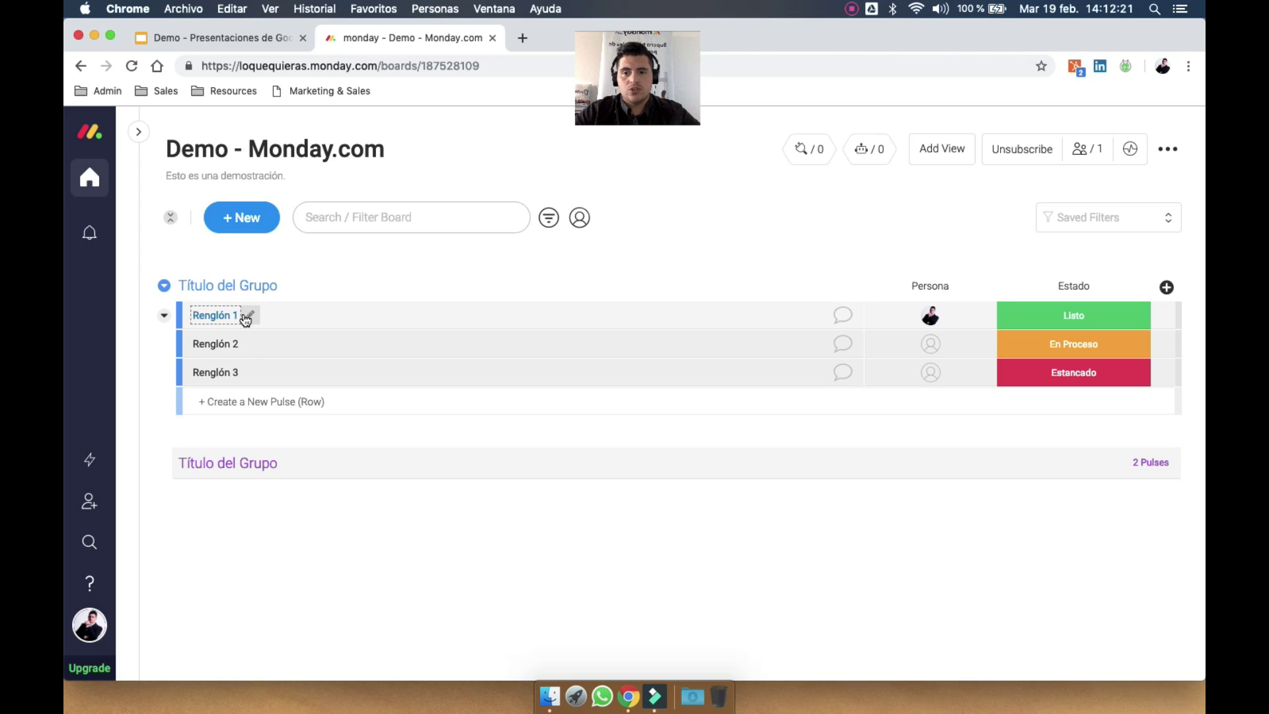
left_click(189, 372)
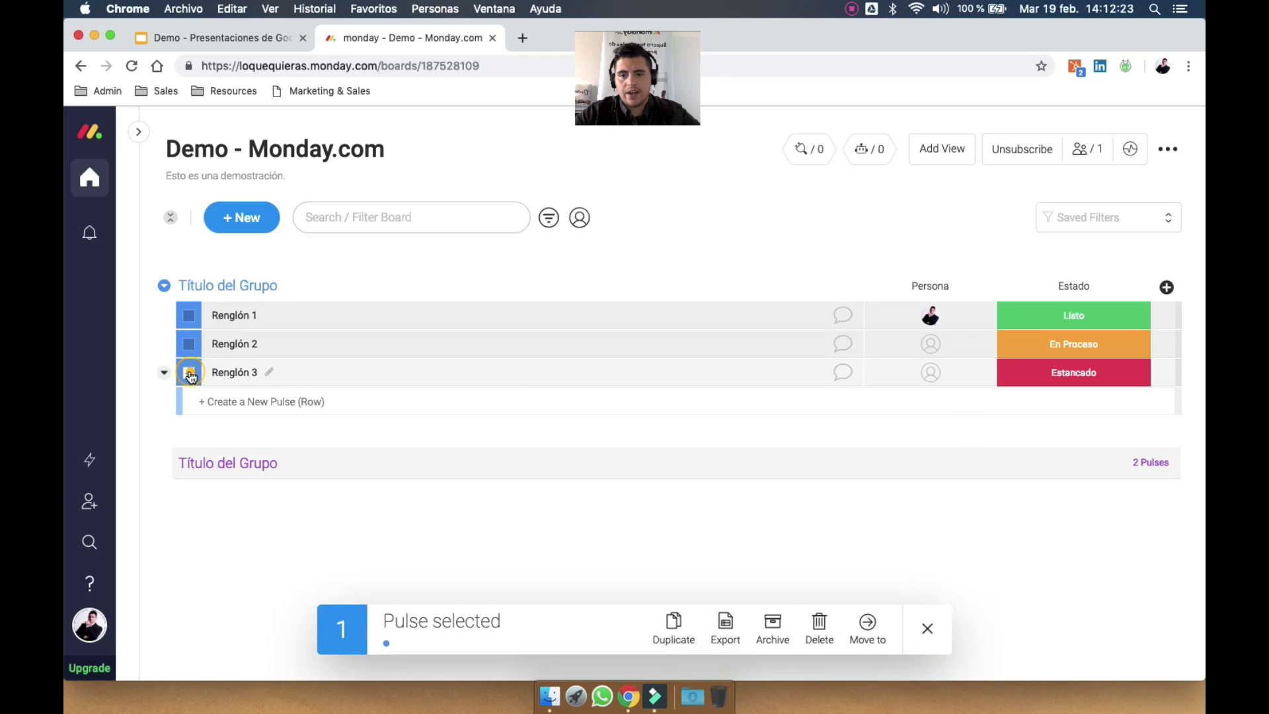
left_click(188, 371)
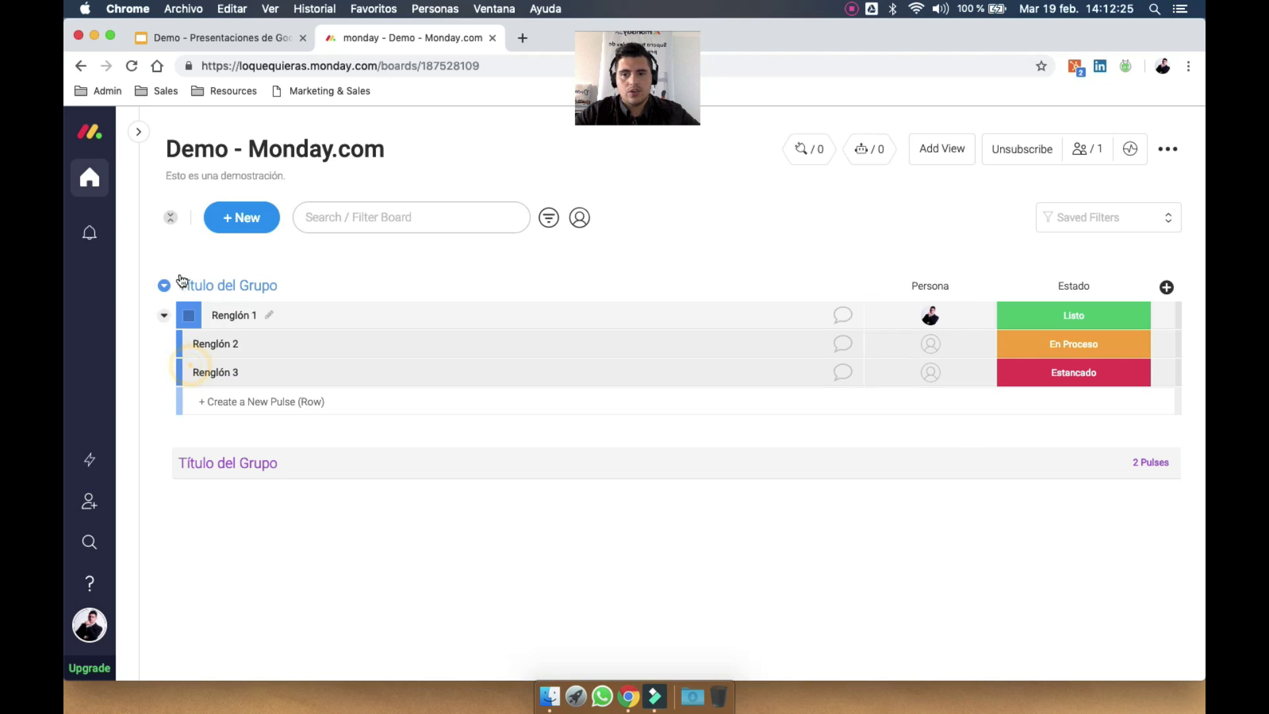
left_click(182, 286)
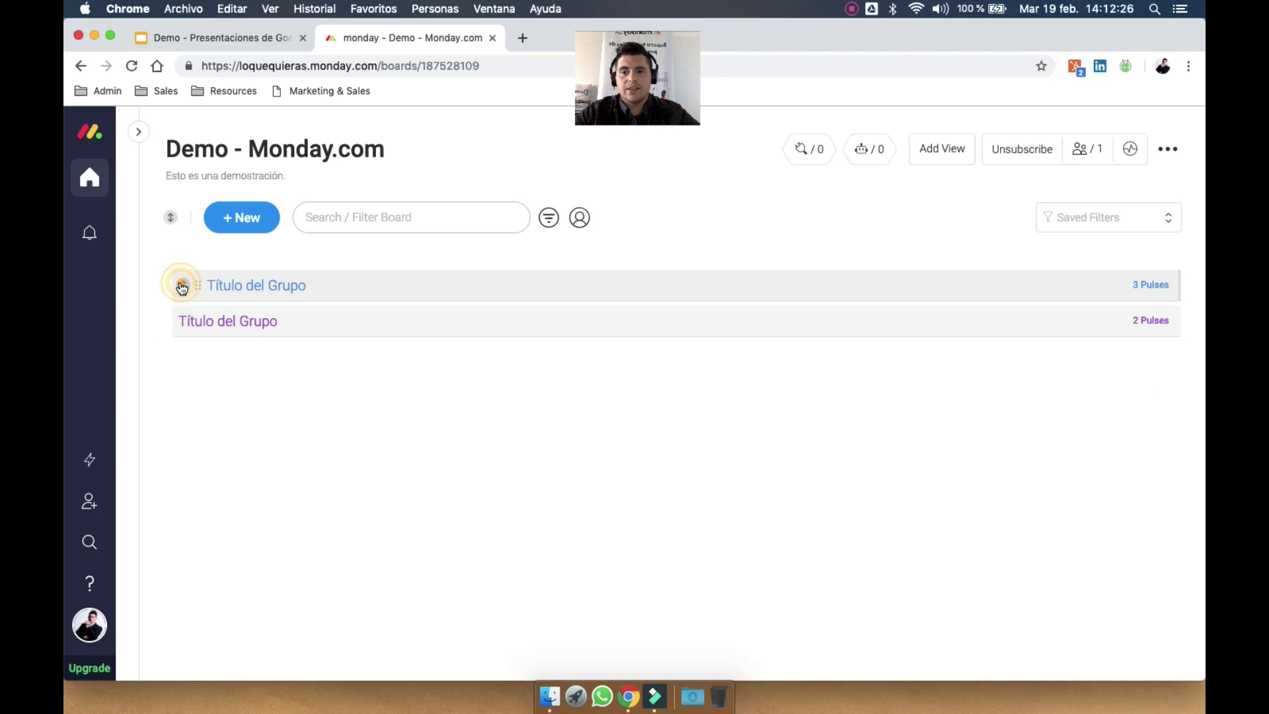
left_click(241, 285)
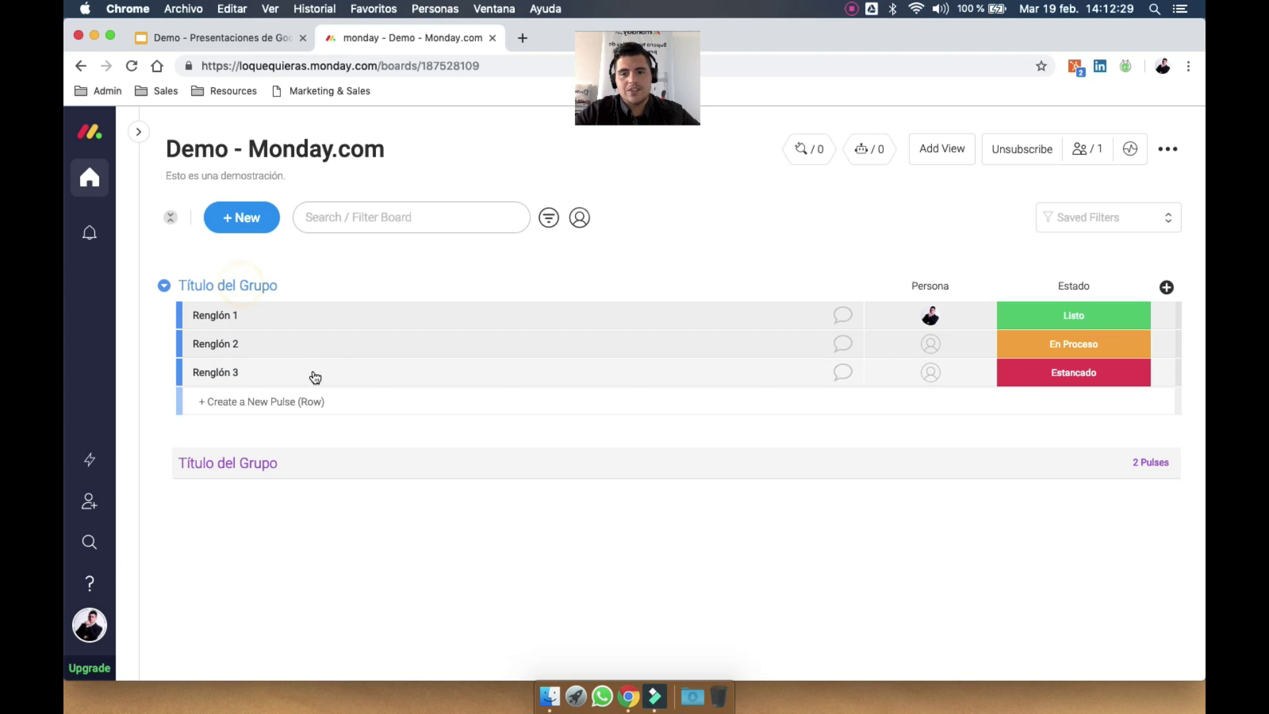
Start a new row in the first group and unfold the second group
left_click(329, 405)
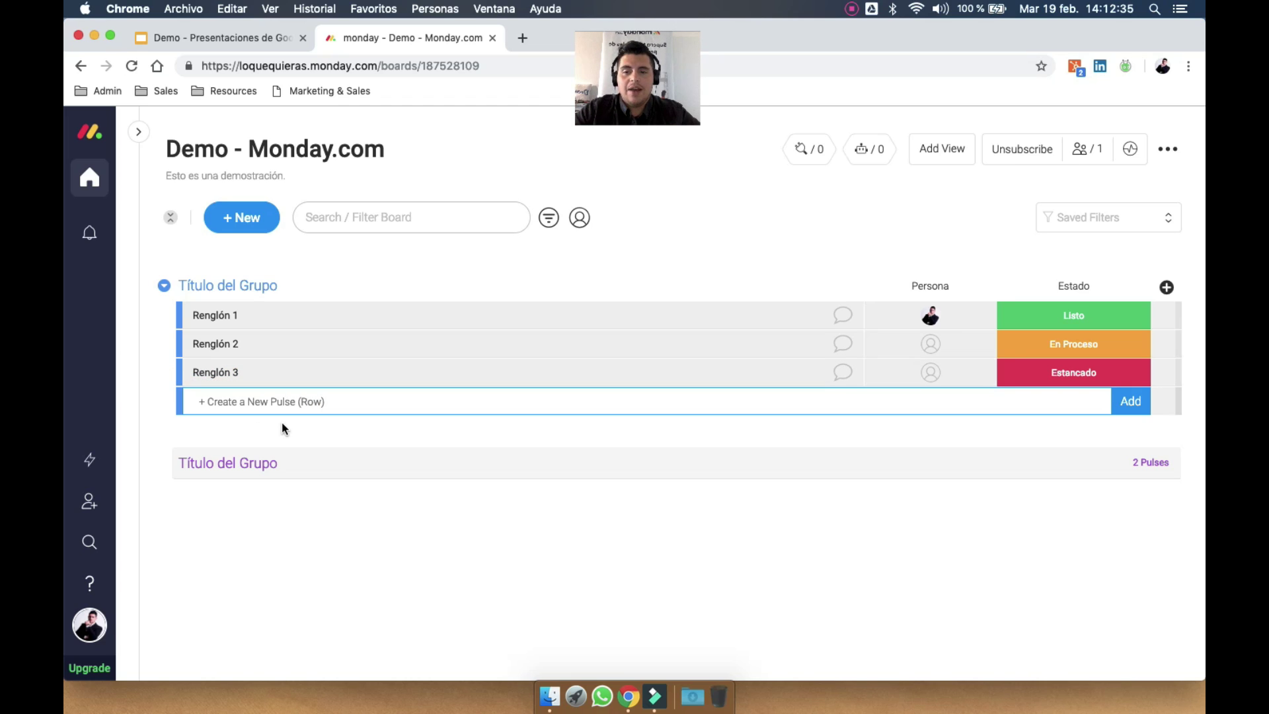
mouse_move(250, 322)
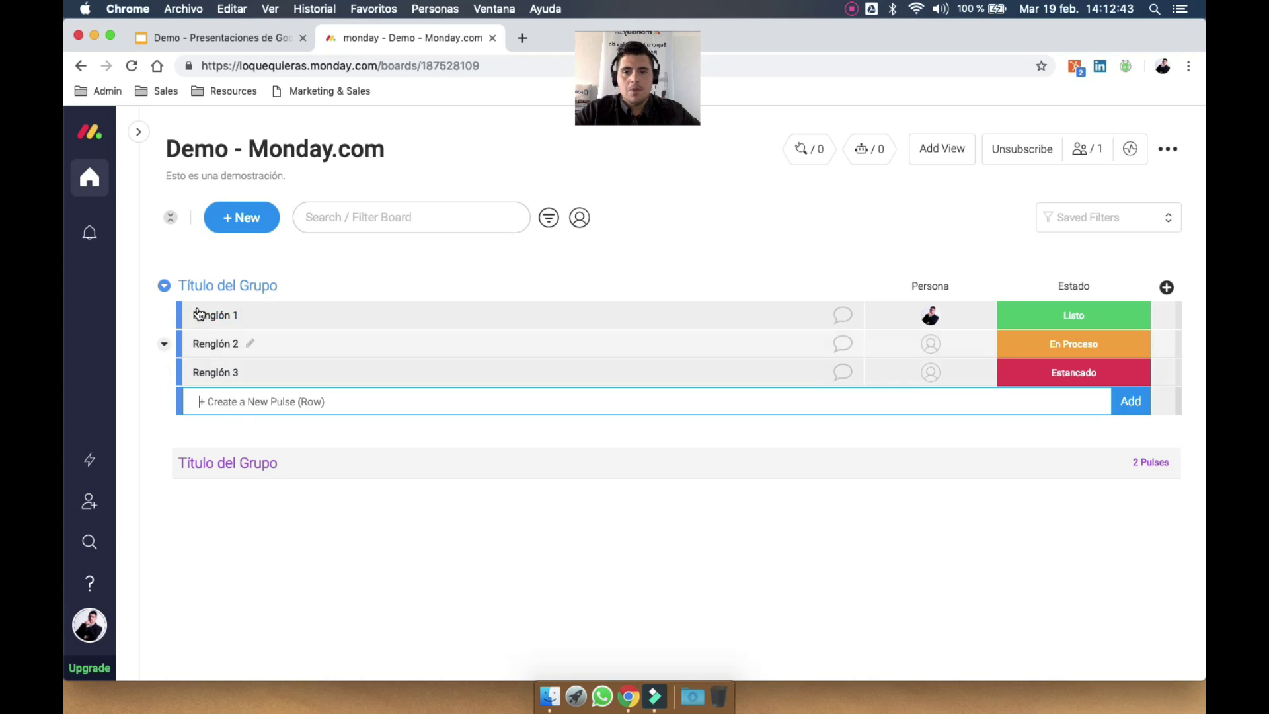
left_click(227, 468)
Add two New Group groups to the top of the board
left_click(231, 223)
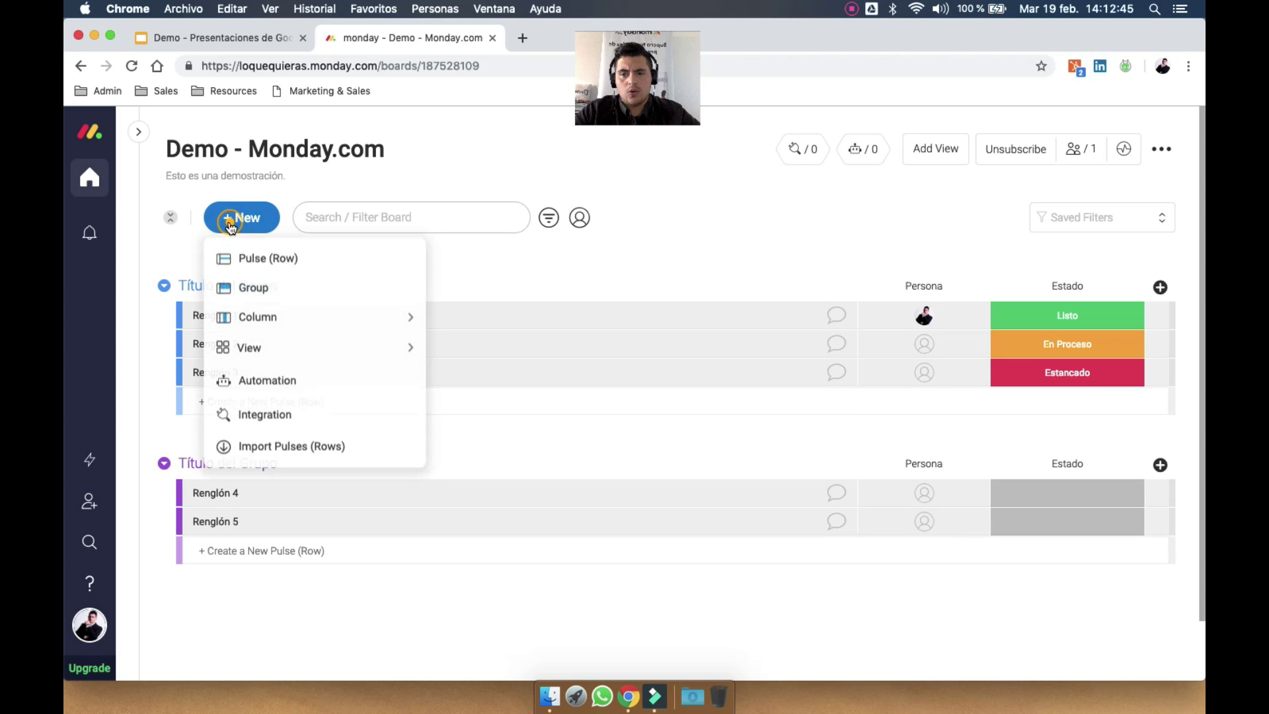
left_click(284, 287)
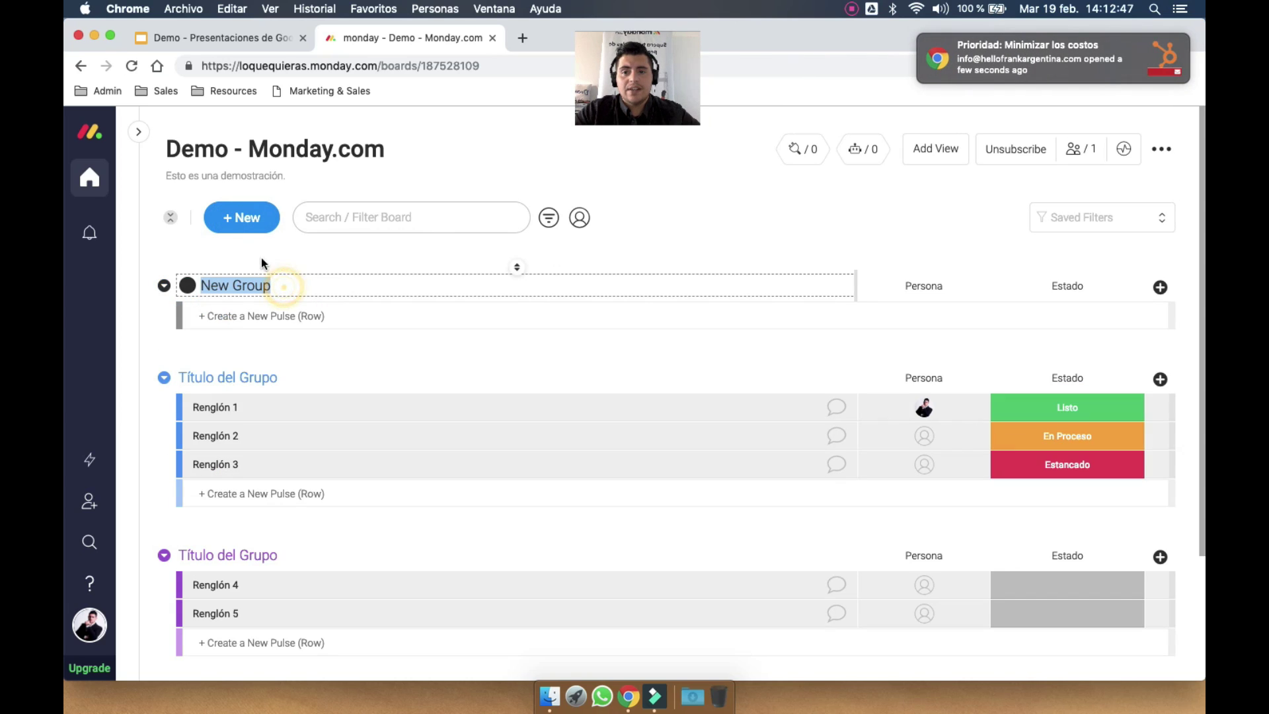
left_click(243, 218)
left_click(250, 287)
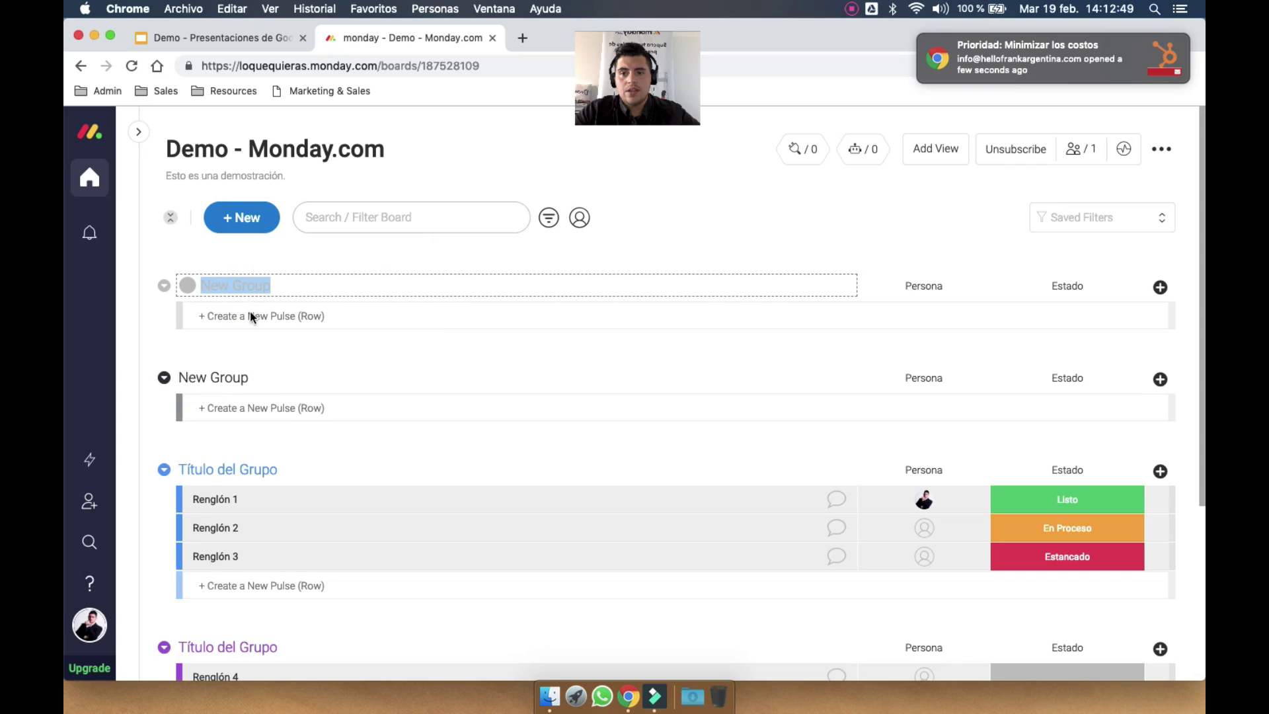
left_click(251, 316)
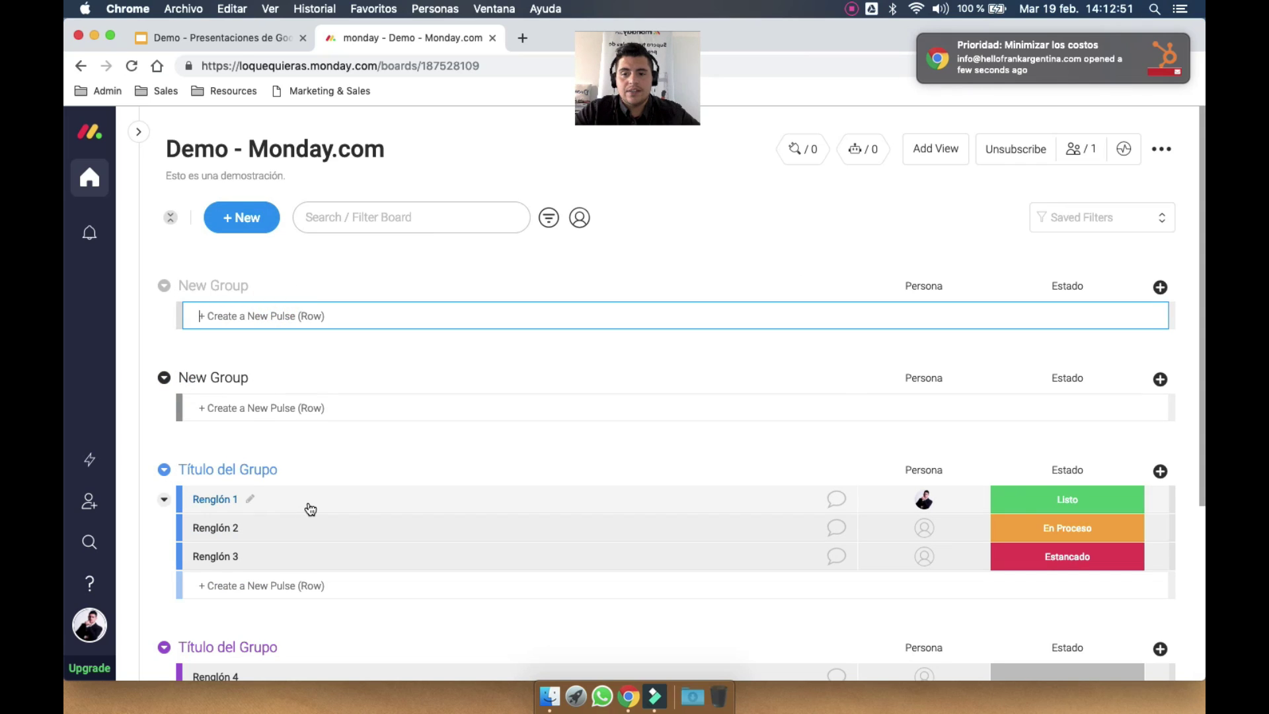
Move Renglón 1 into the top New Group and fold both new groups
left_click_drag(310, 509, 329, 326)
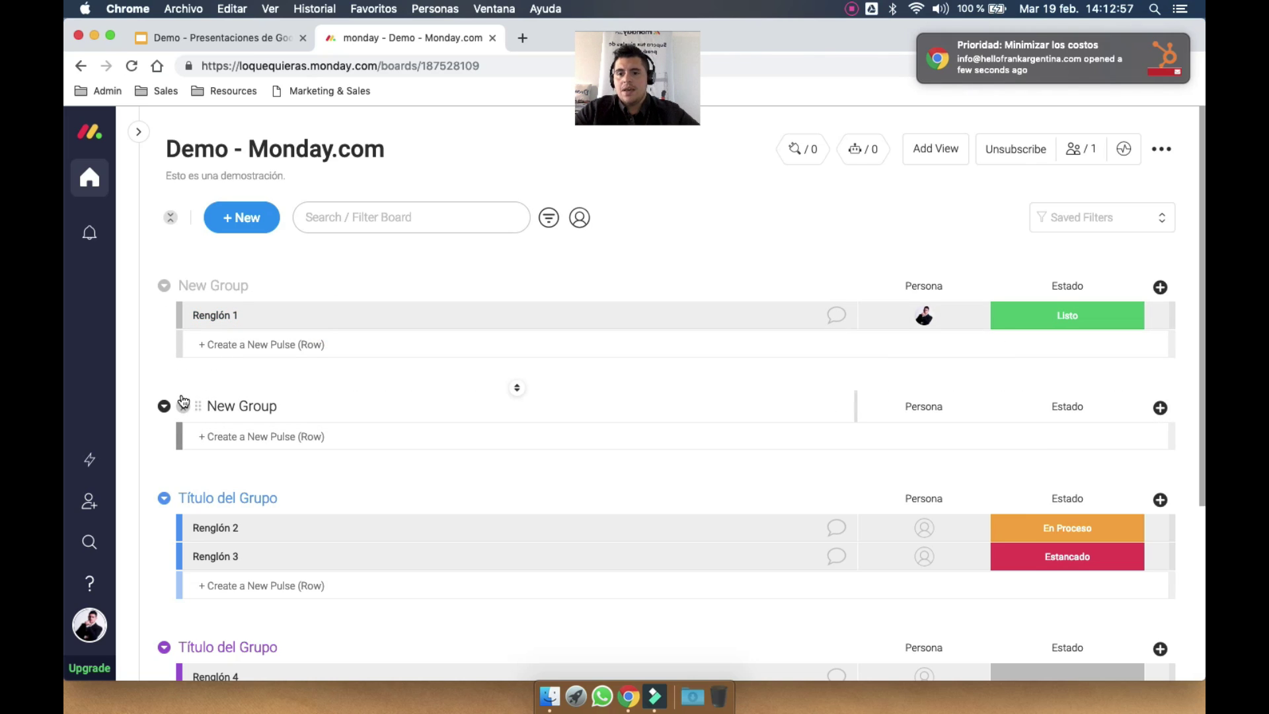
left_click(183, 406)
left_click(183, 286)
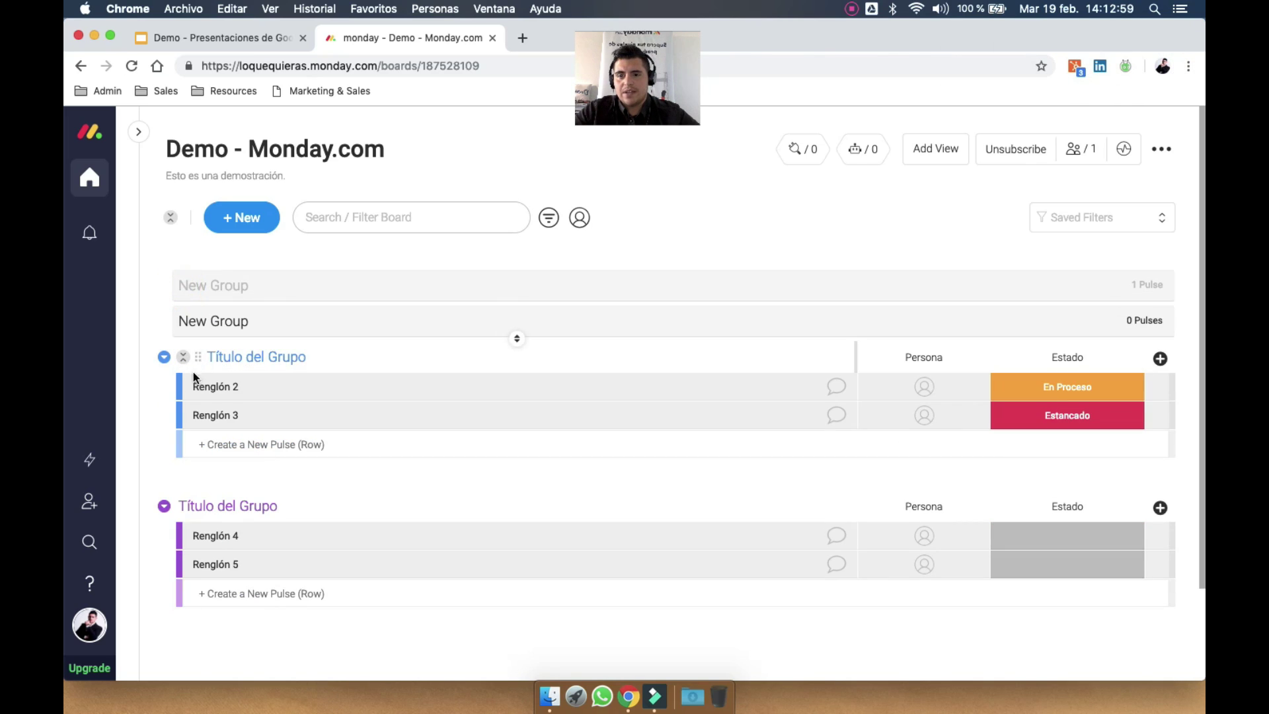
Rename rows Renglón 2 and Renglón 3 to Cliente A and Cliente B
left_click(245, 387)
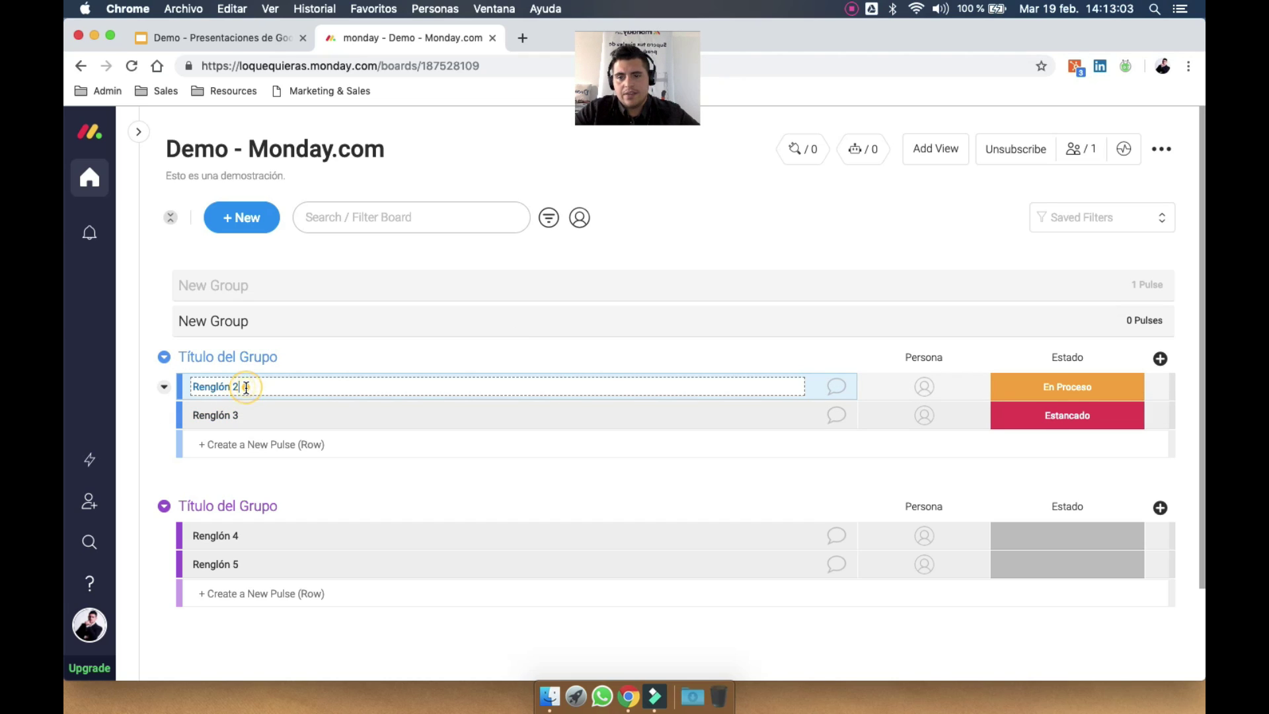
key("super+a")
type("Cl")
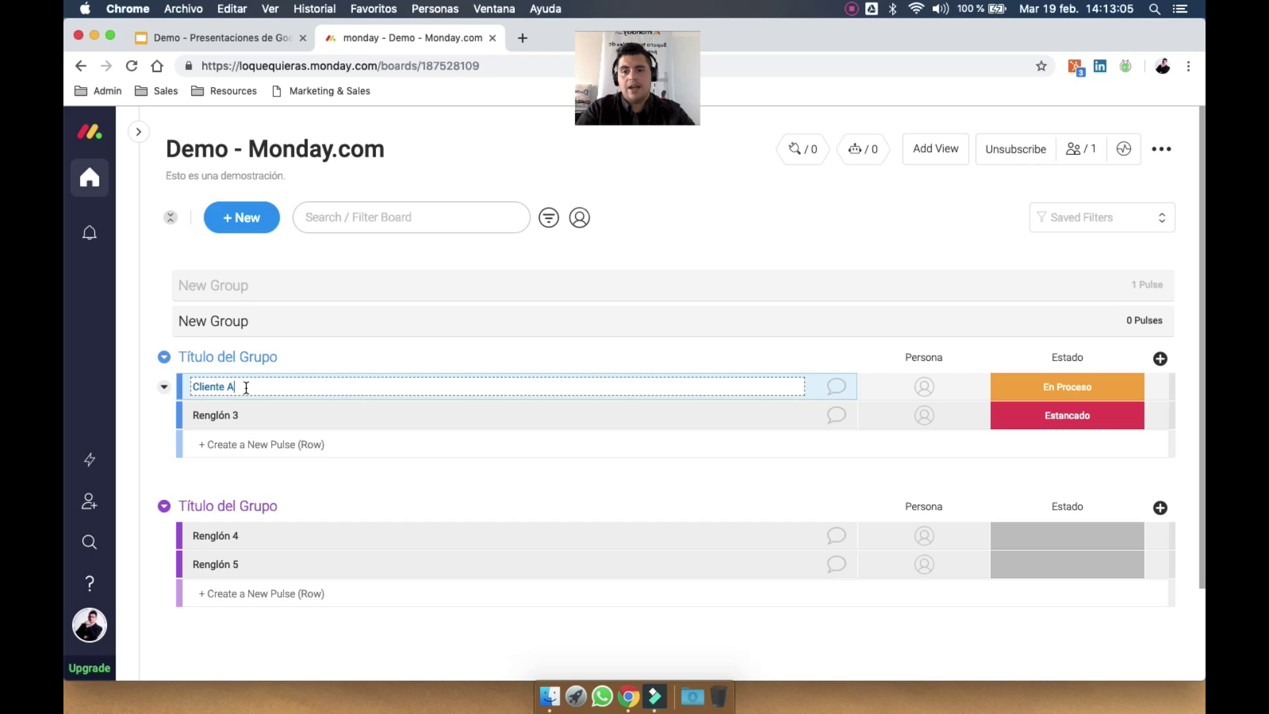
key("Return")
left_click(252, 412)
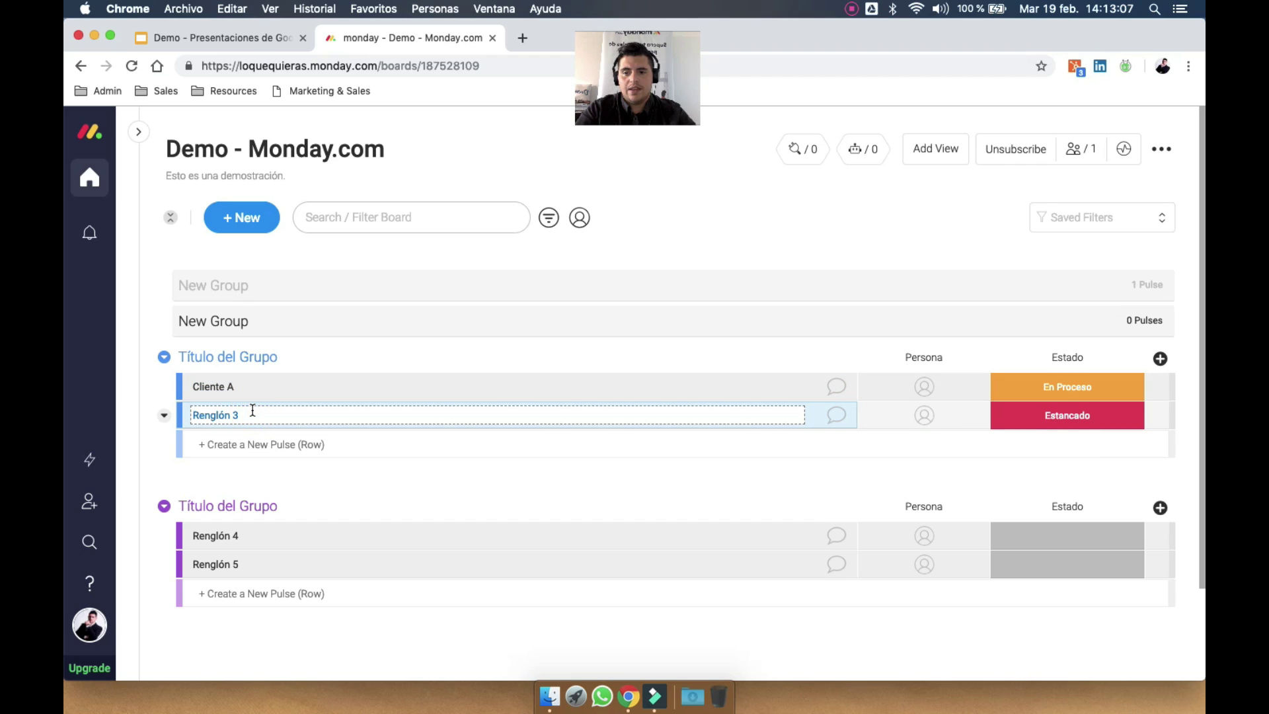
type("Cliente B")
key("Return")
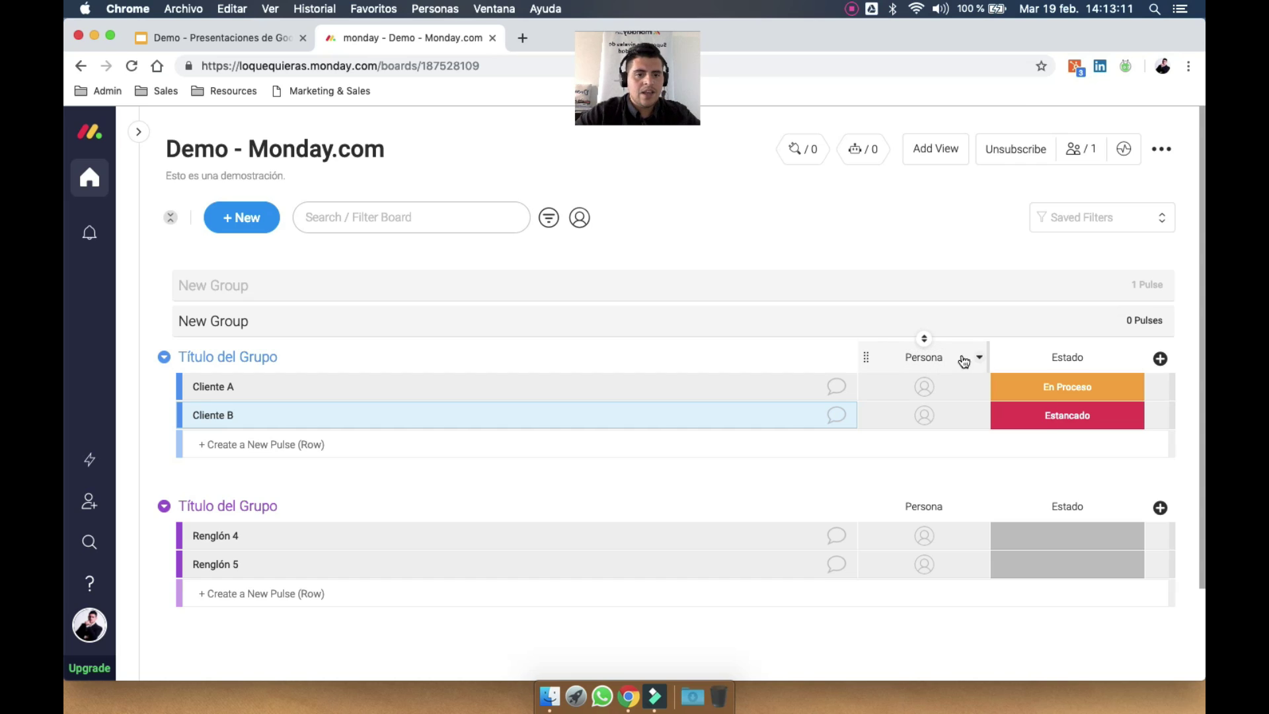
Delete both New Group groups from the board
left_click(250, 298)
left_click(163, 285)
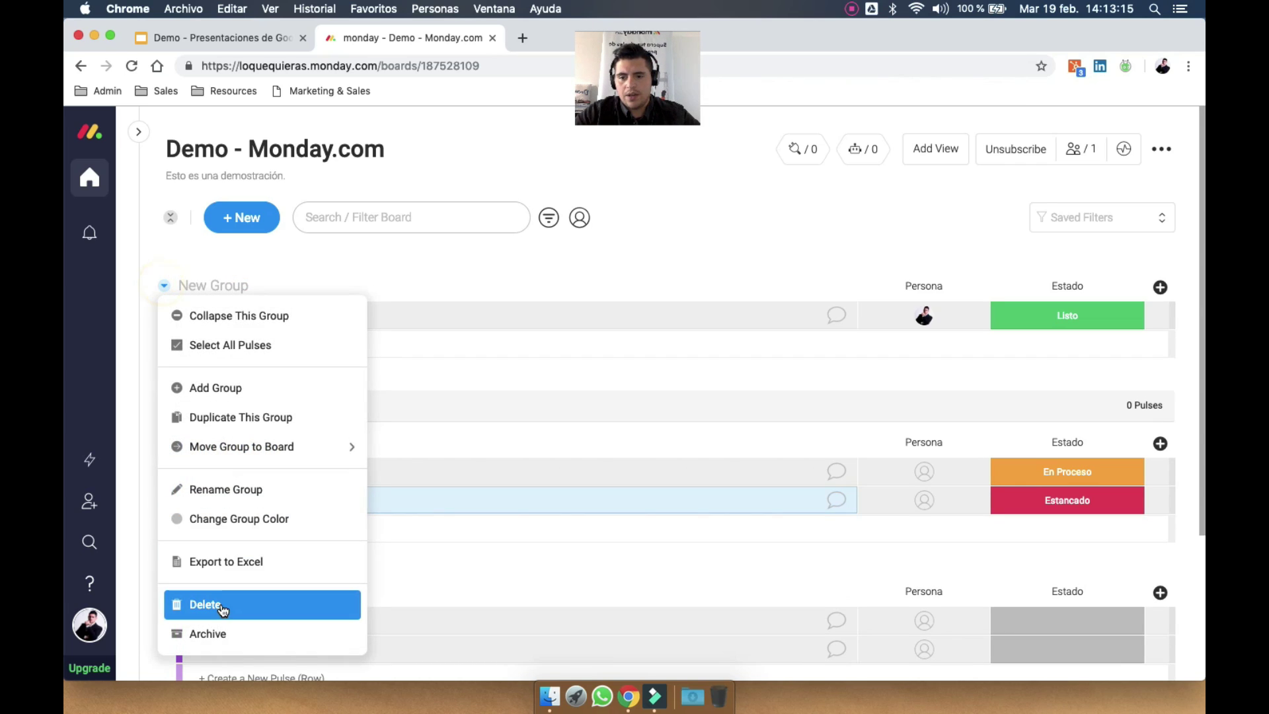
left_click(221, 607)
left_click(816, 210)
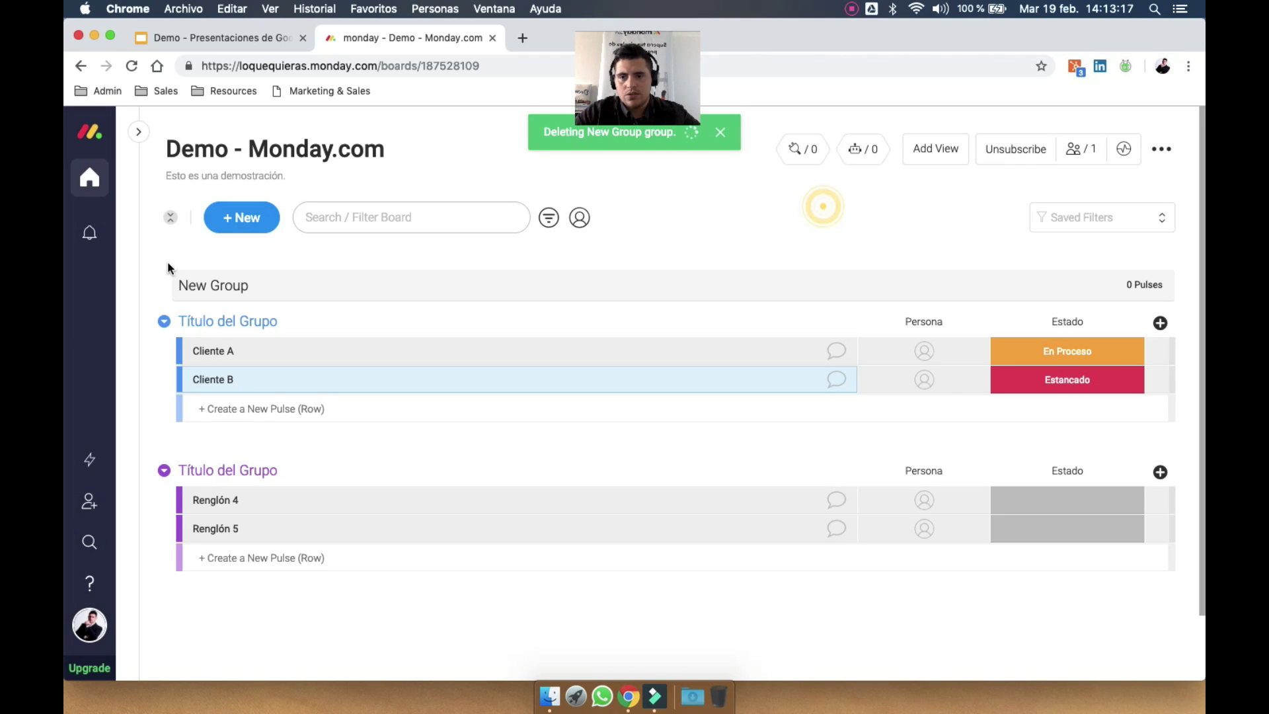
left_click(179, 281)
left_click(165, 286)
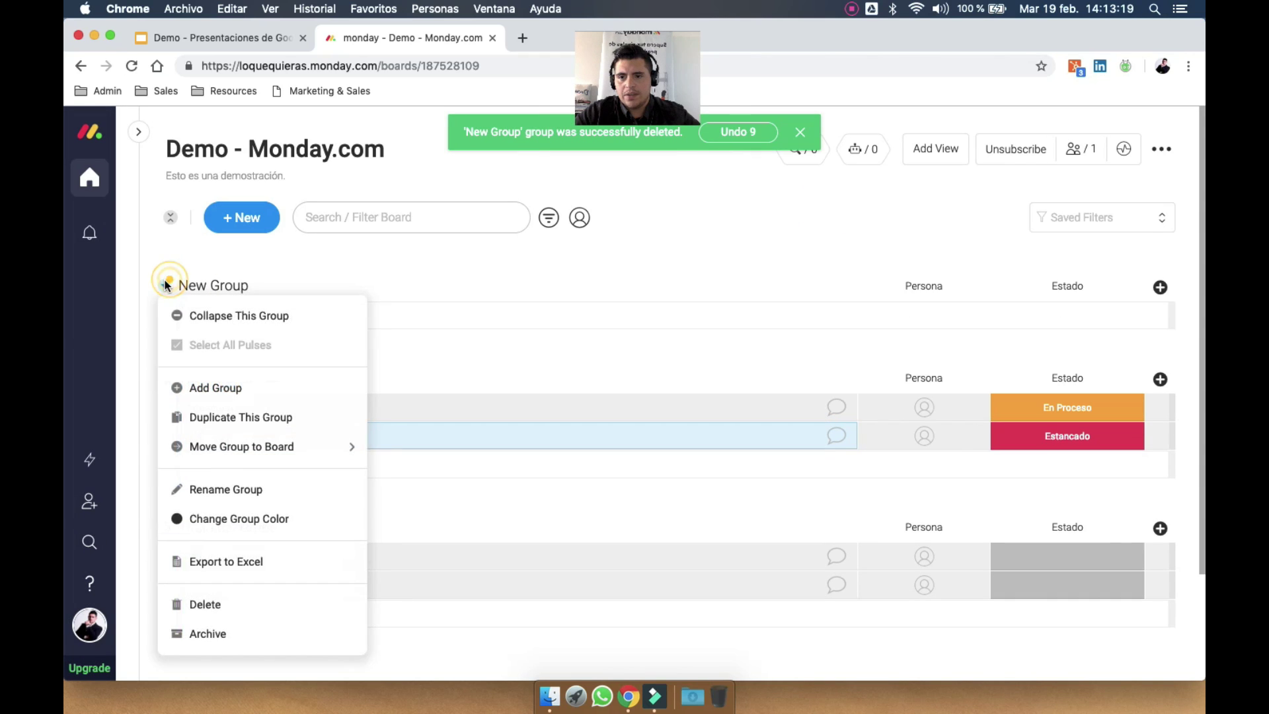
left_click(165, 286)
left_click(164, 286)
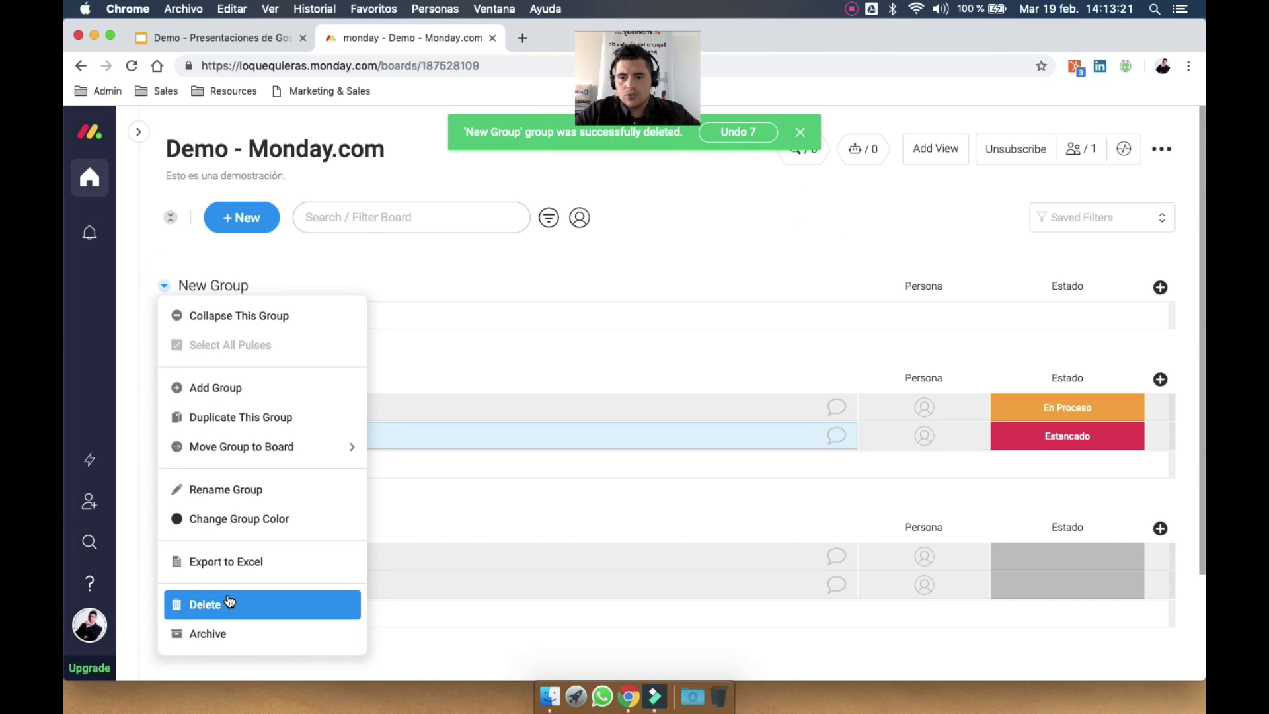
left_click(226, 598)
left_click(819, 218)
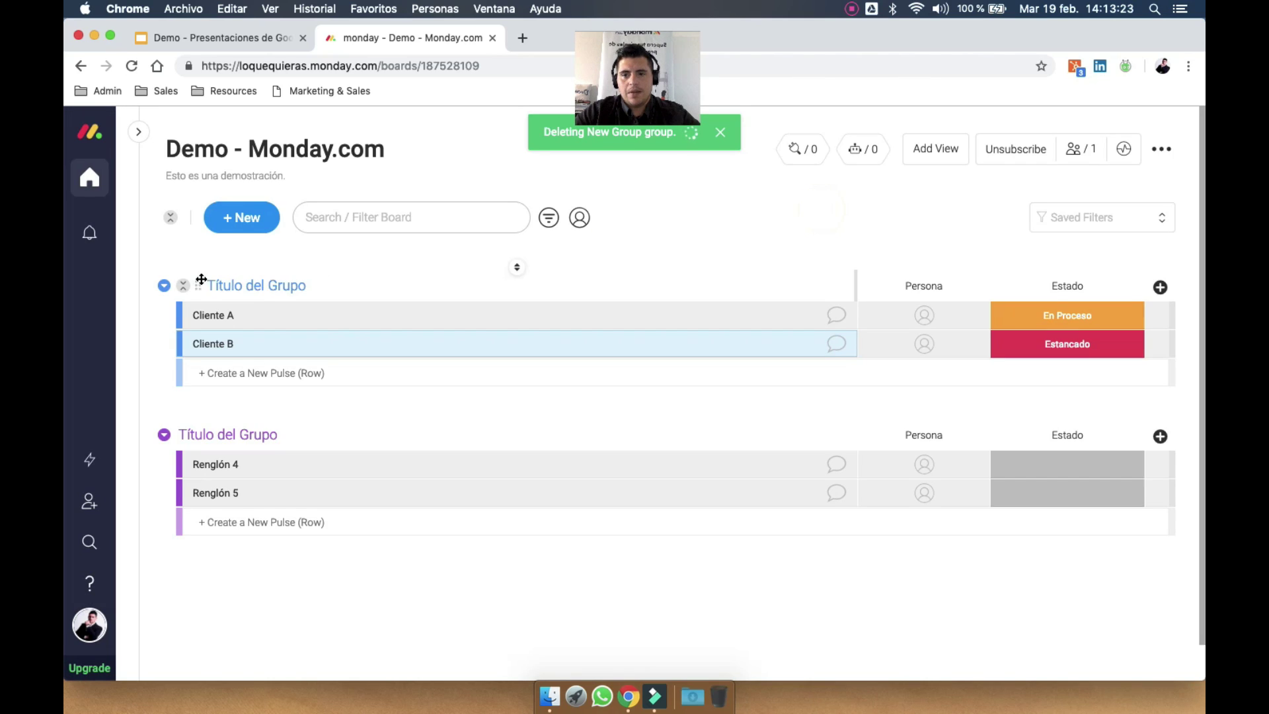
Change the first Título del Grupo group's colour to red
left_click(165, 285)
left_click(225, 518)
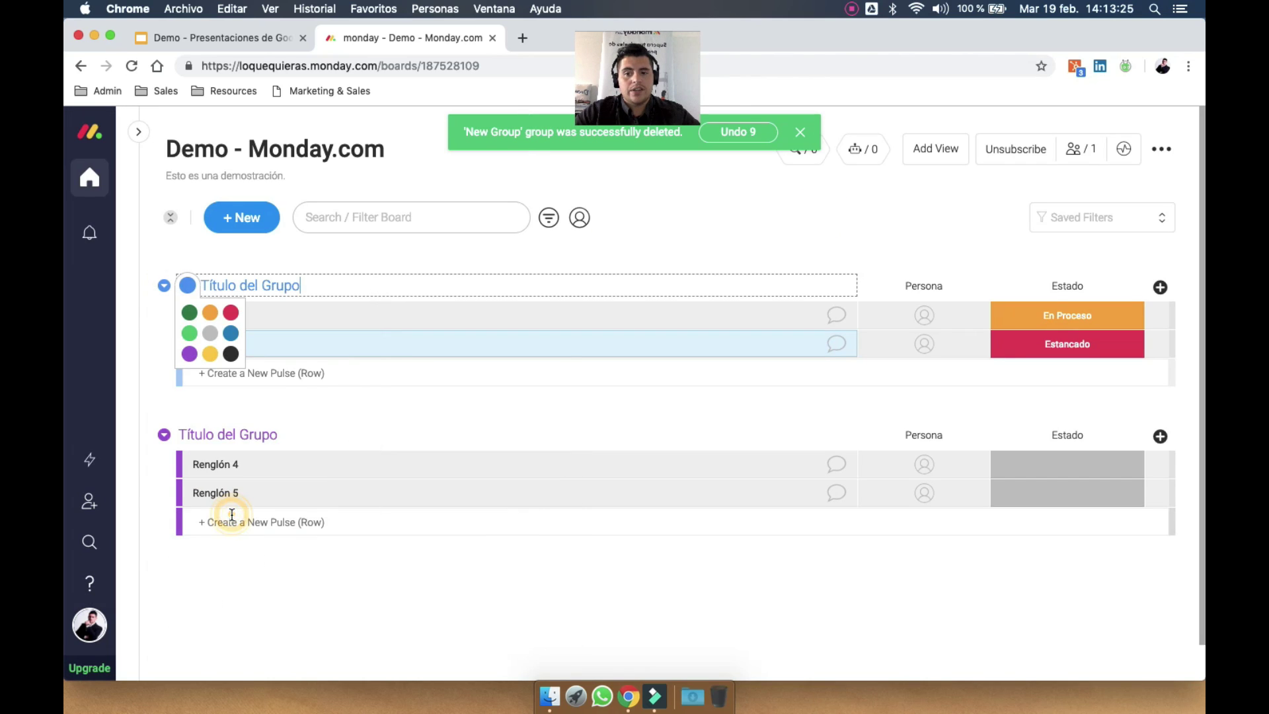
left_click(231, 311)
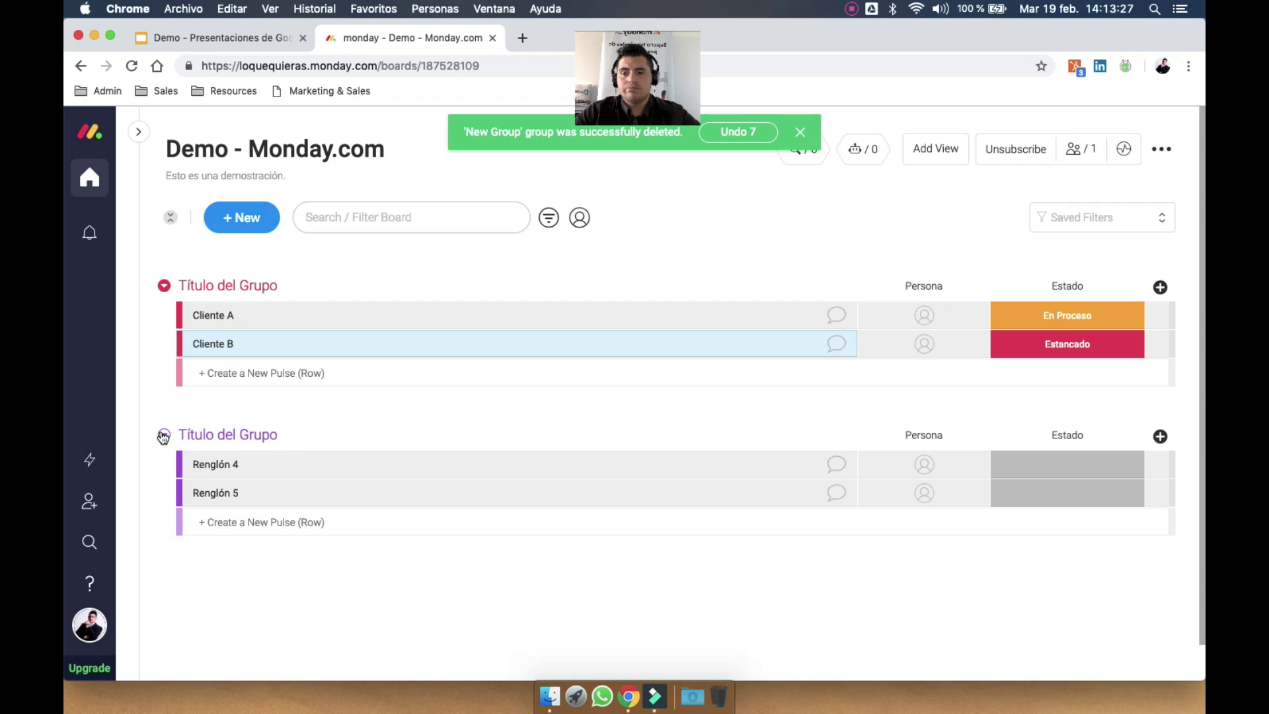
Title the first group 'Pendientes de gestionar'
left_click(249, 280)
type("P")
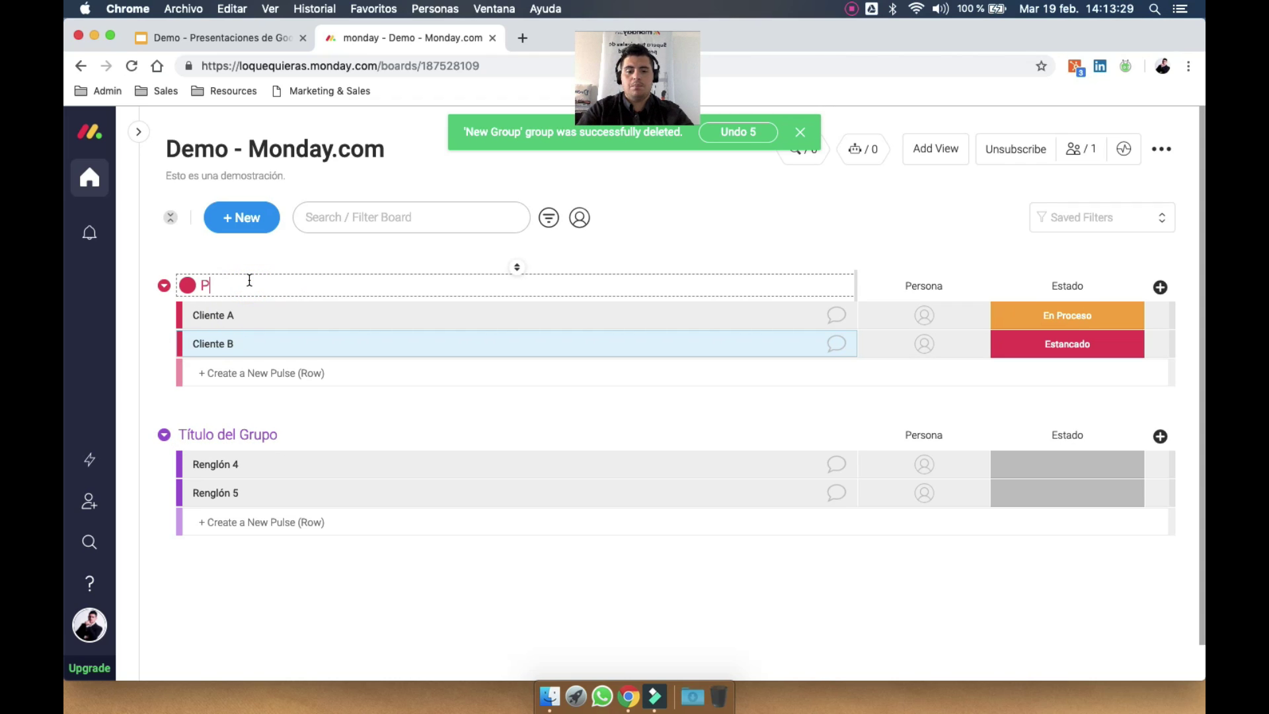
type("endientes de hacer")
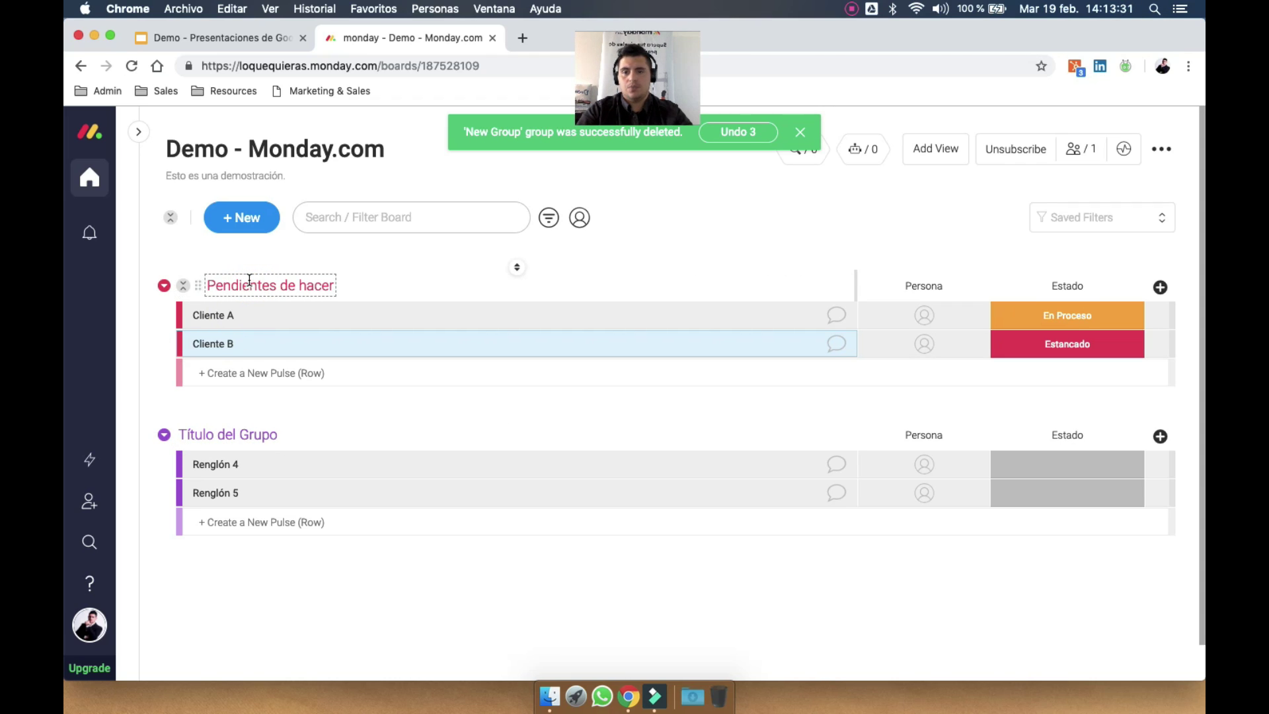
key("Return")
double_click(304, 284)
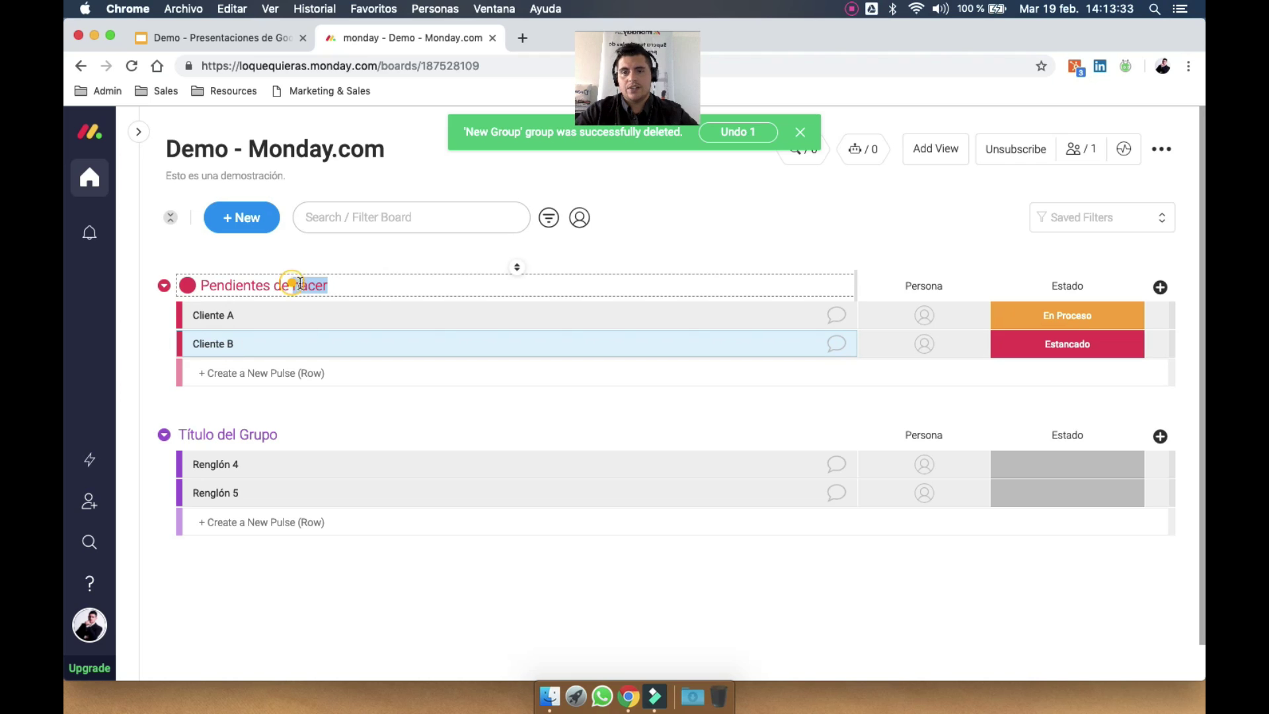
type("gestionar")
key("Return")
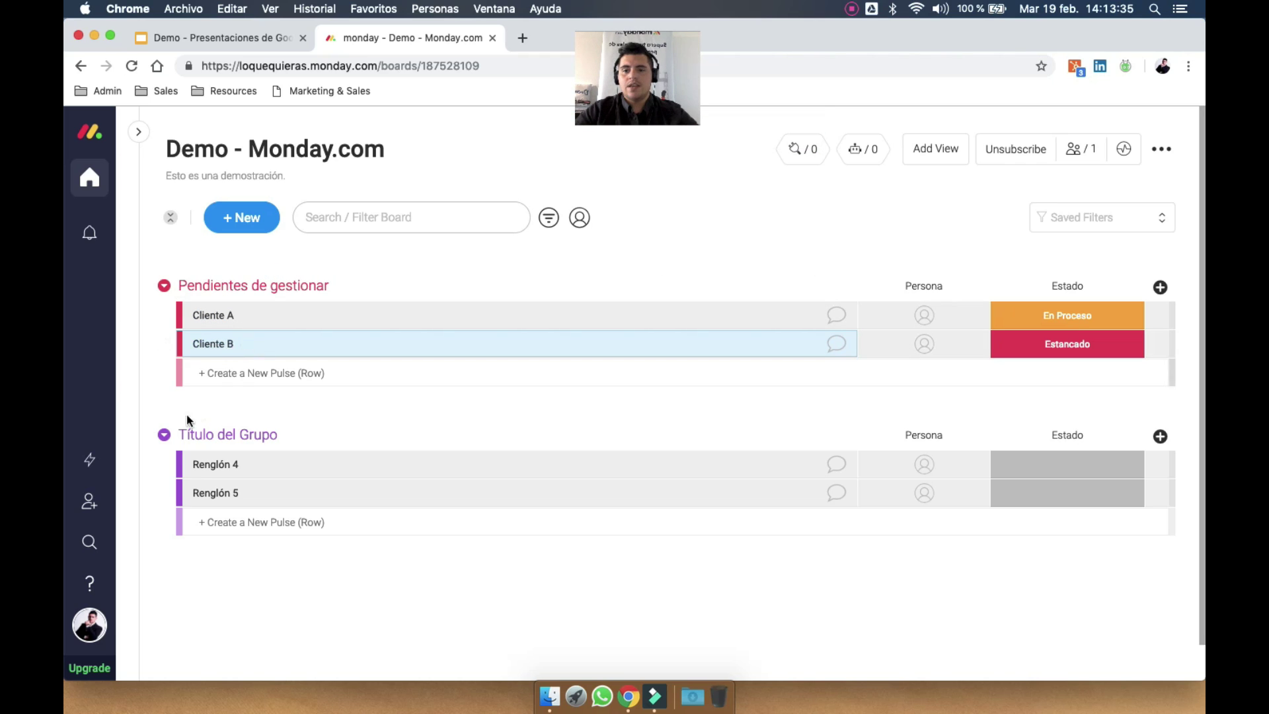
Turn the second group green and retitle it 'Listos'
left_click(164, 435)
left_click(240, 544)
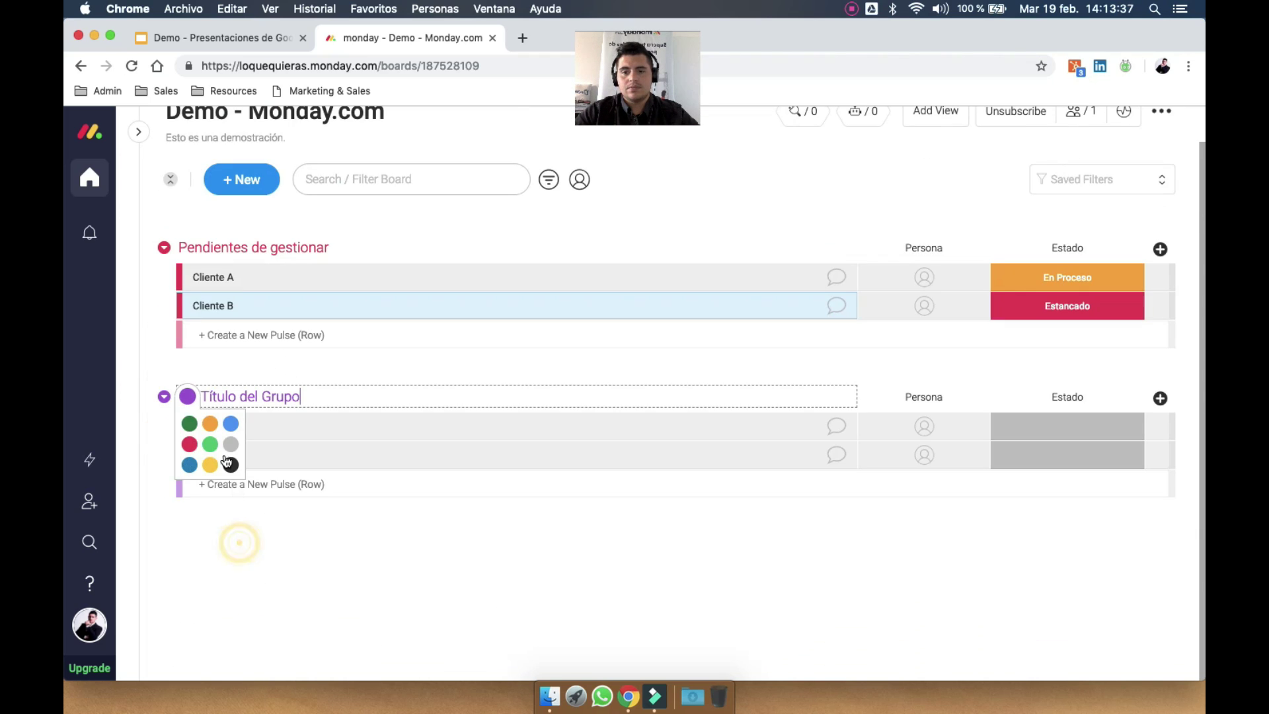
left_click(189, 422)
double_click(242, 396)
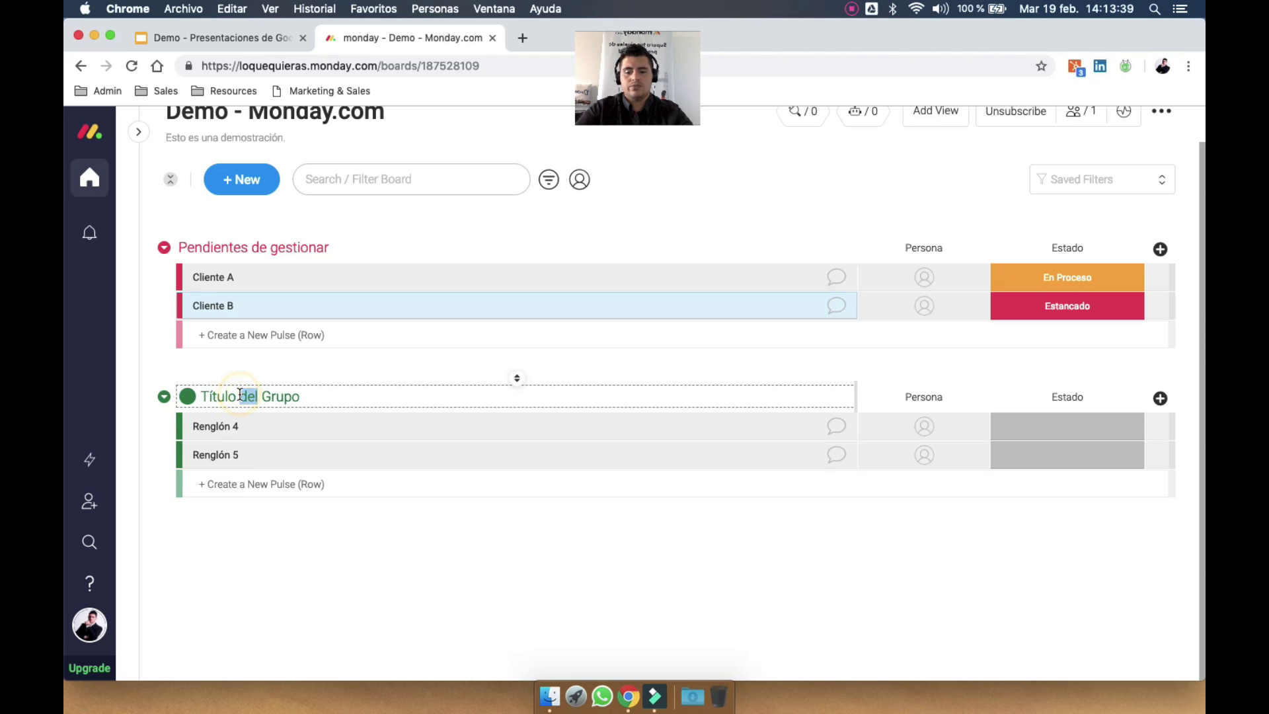
triple_click(240, 395)
type("Listos")
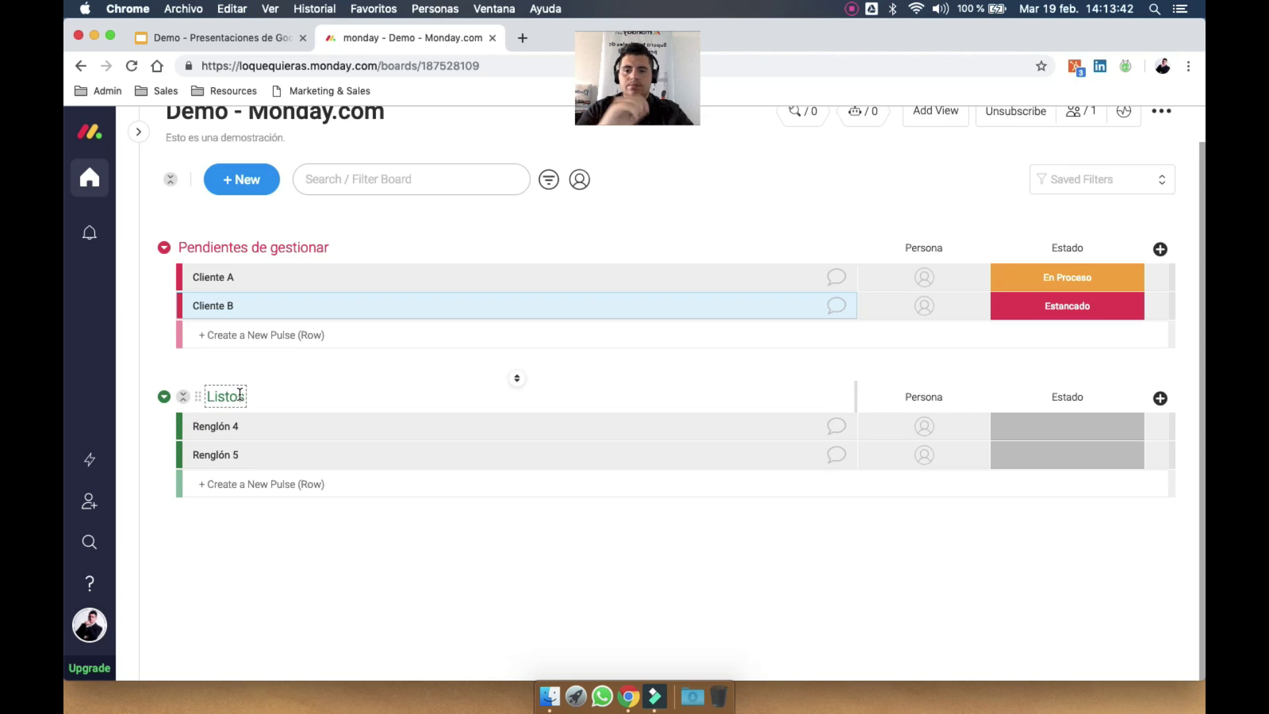
key("Return")
scroll(467, 443, "up", 1)
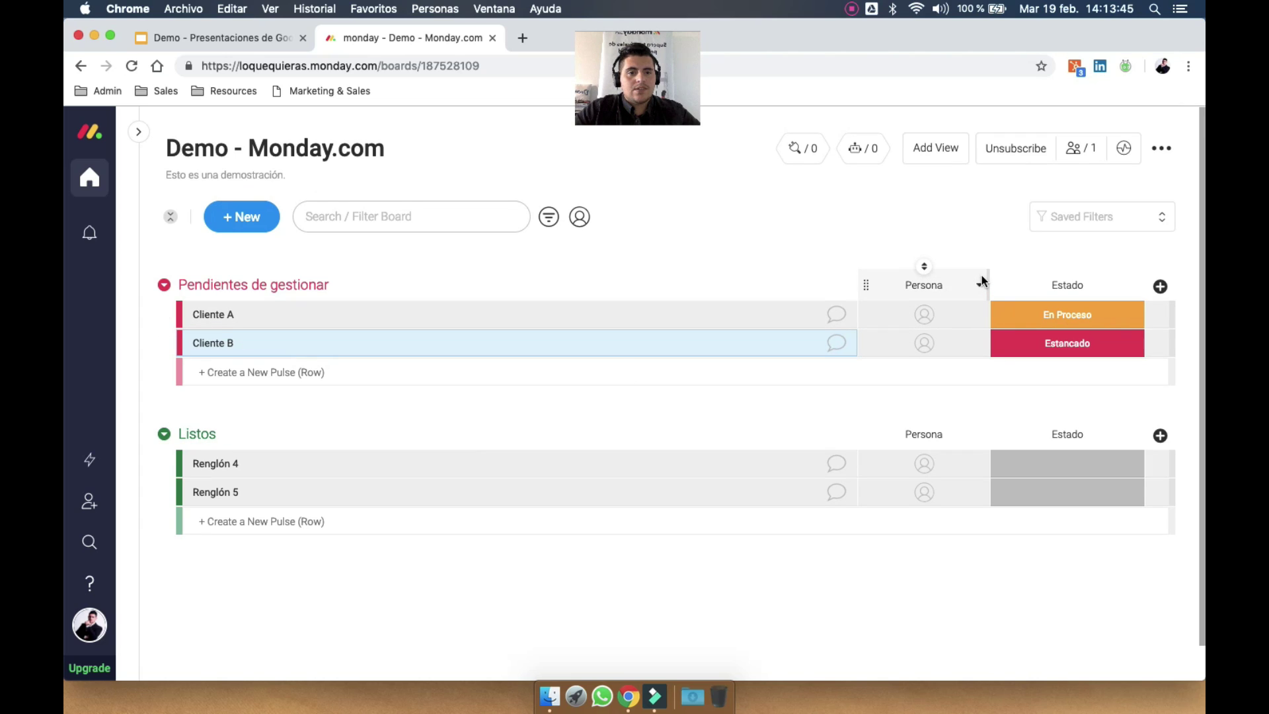
Narrow the Persona column and rename it 'A cargo'
left_click_drag(985, 281, 938, 276)
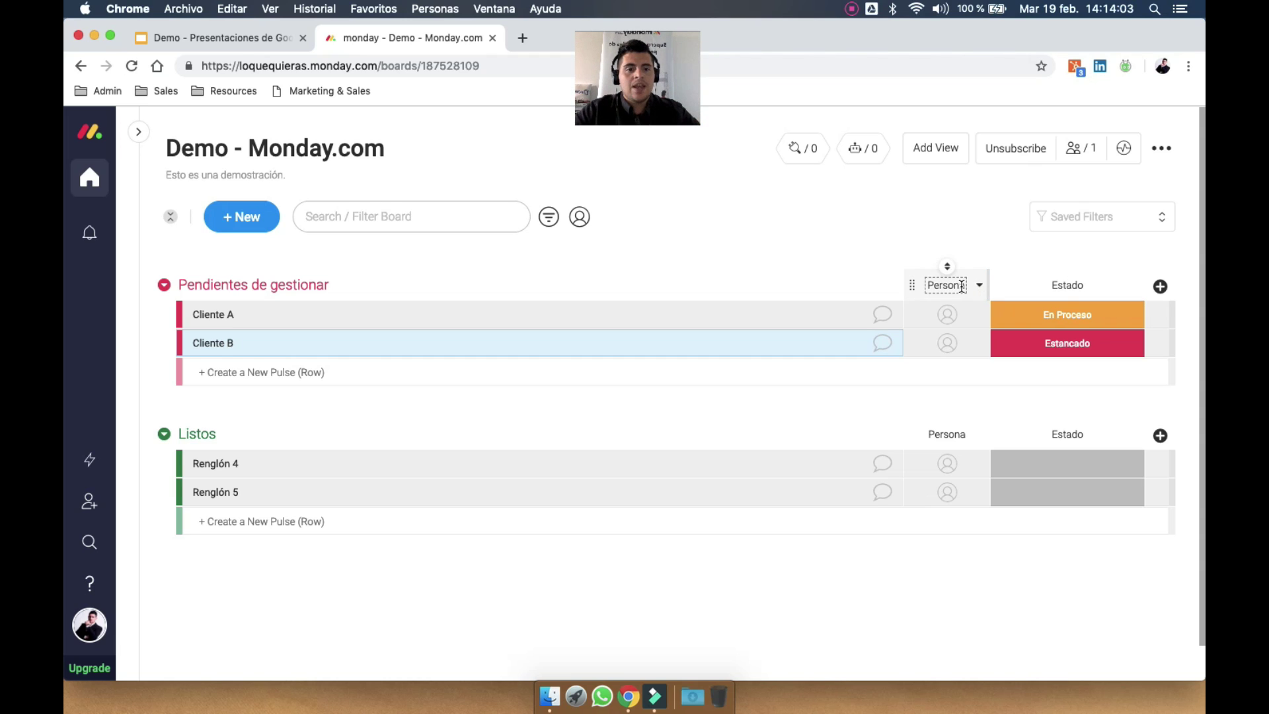
left_click(947, 314)
left_click(945, 315)
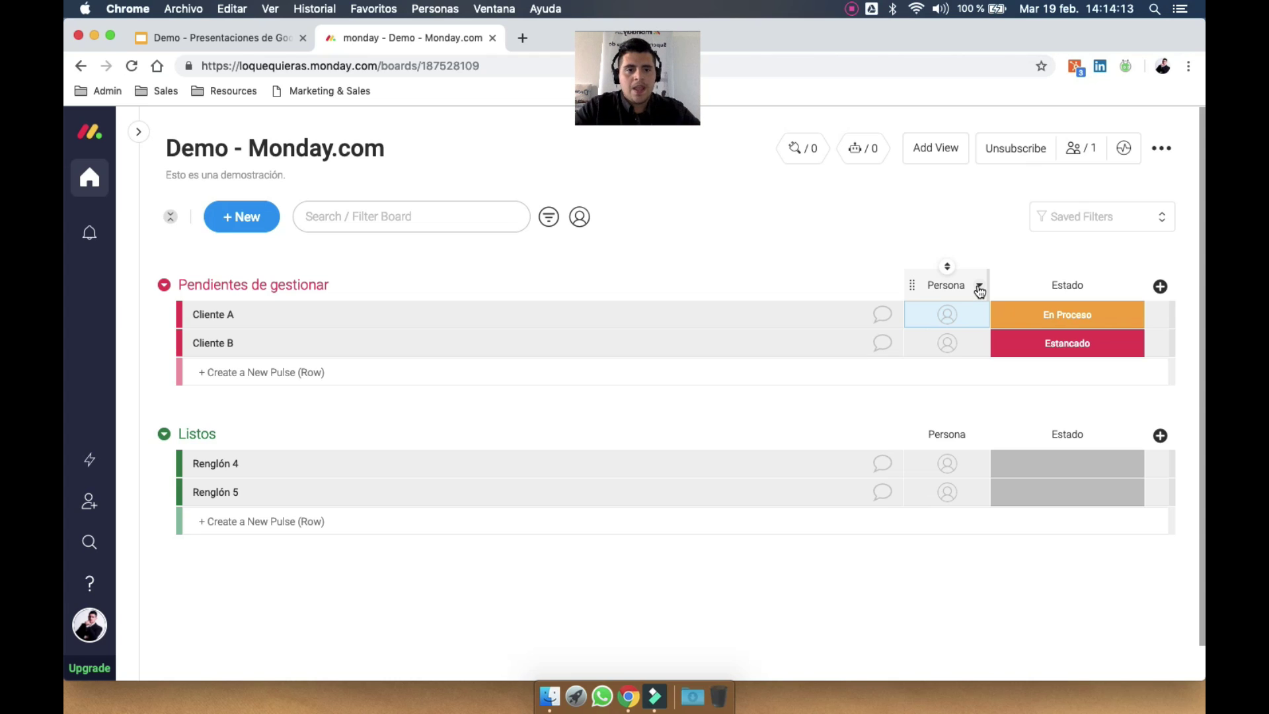
left_click(957, 283)
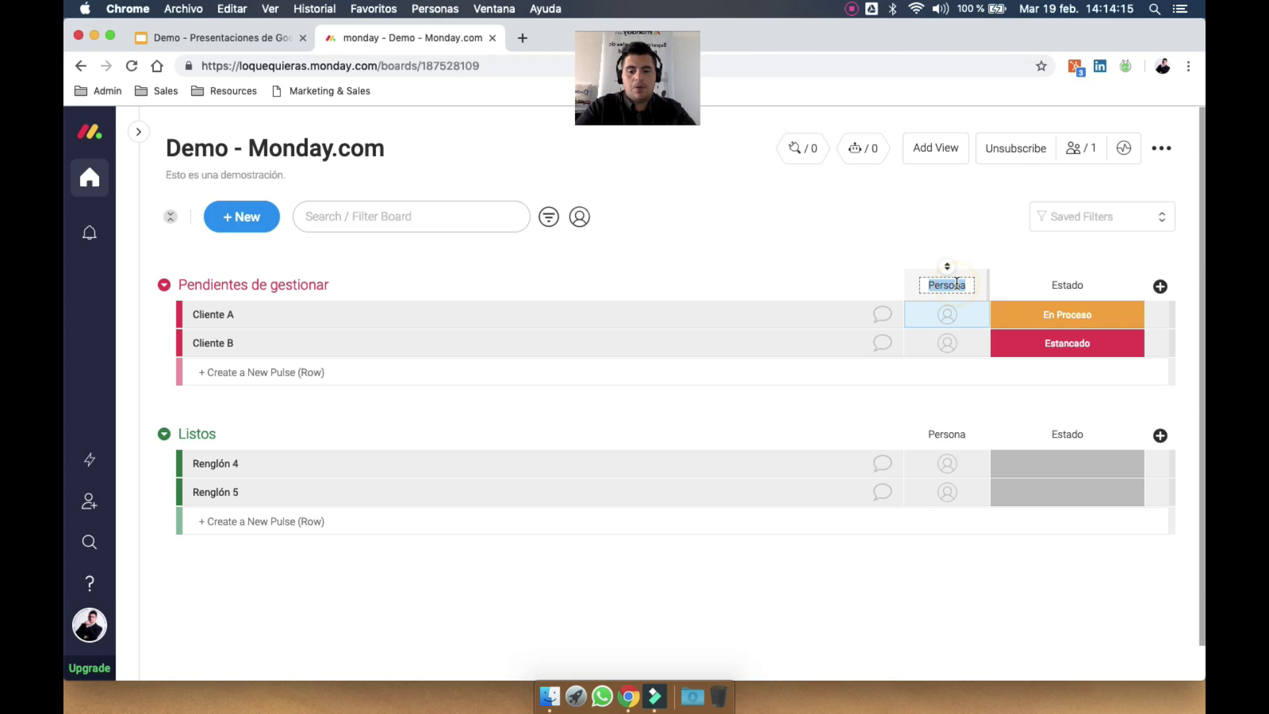
type("A d")
Assign a person to Cliente A and to Cliente B in the A cargo column
left_click(947, 314)
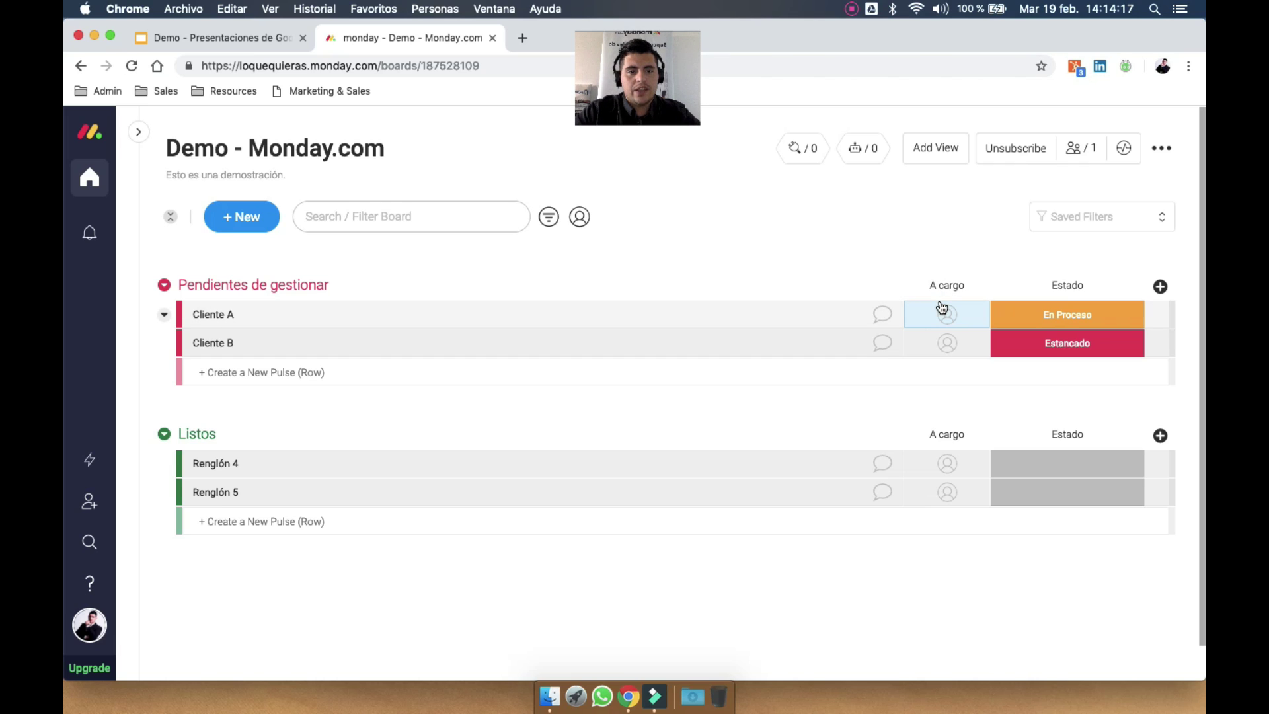
left_click(923, 410)
left_click(944, 343)
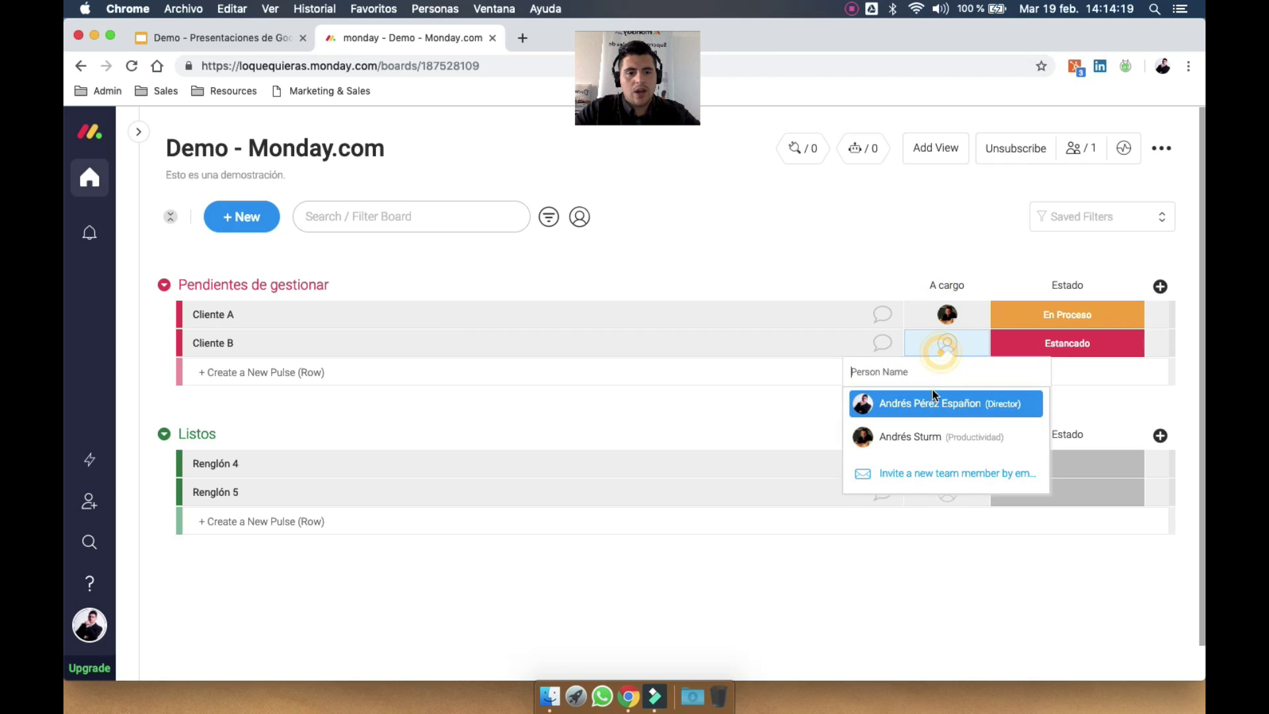
left_click(926, 402)
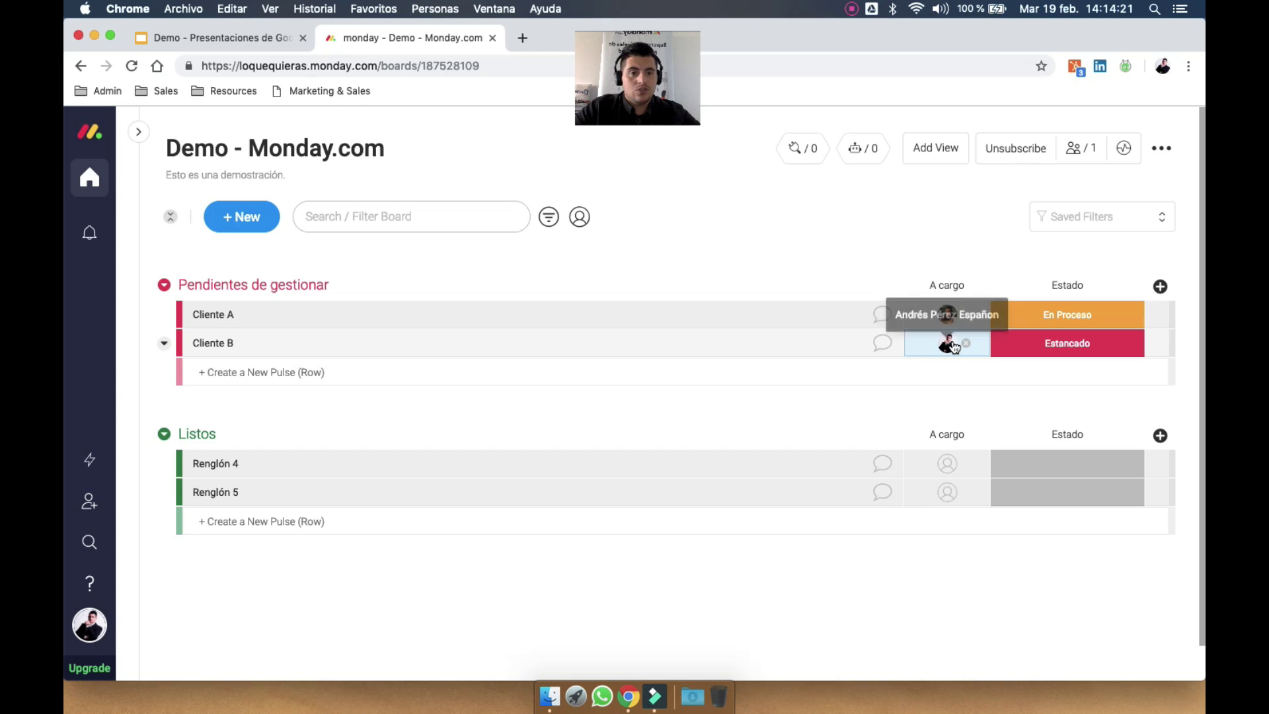
mouse_move(952, 315)
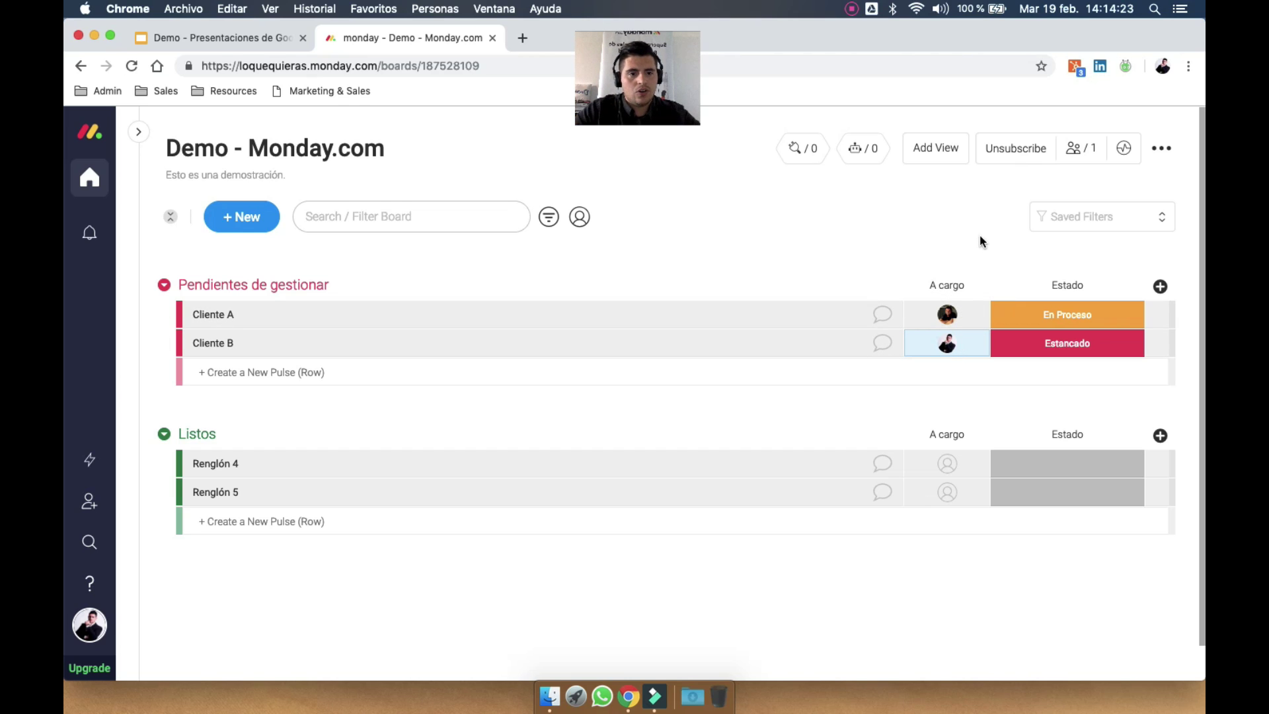
left_click(979, 285)
mouse_move(934, 563)
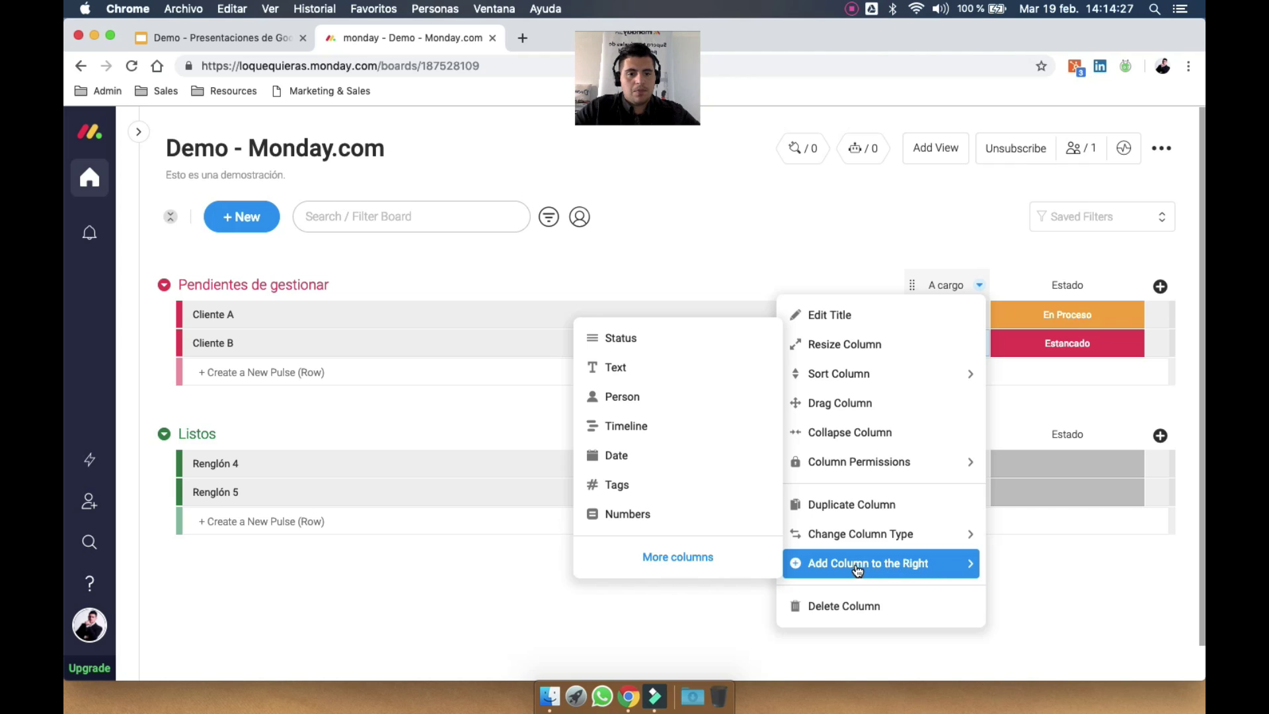
Add a Team column from the Column Center and assign a team to Cliente A and Cliente B
left_click(704, 557)
scroll(747, 458, "down", 5)
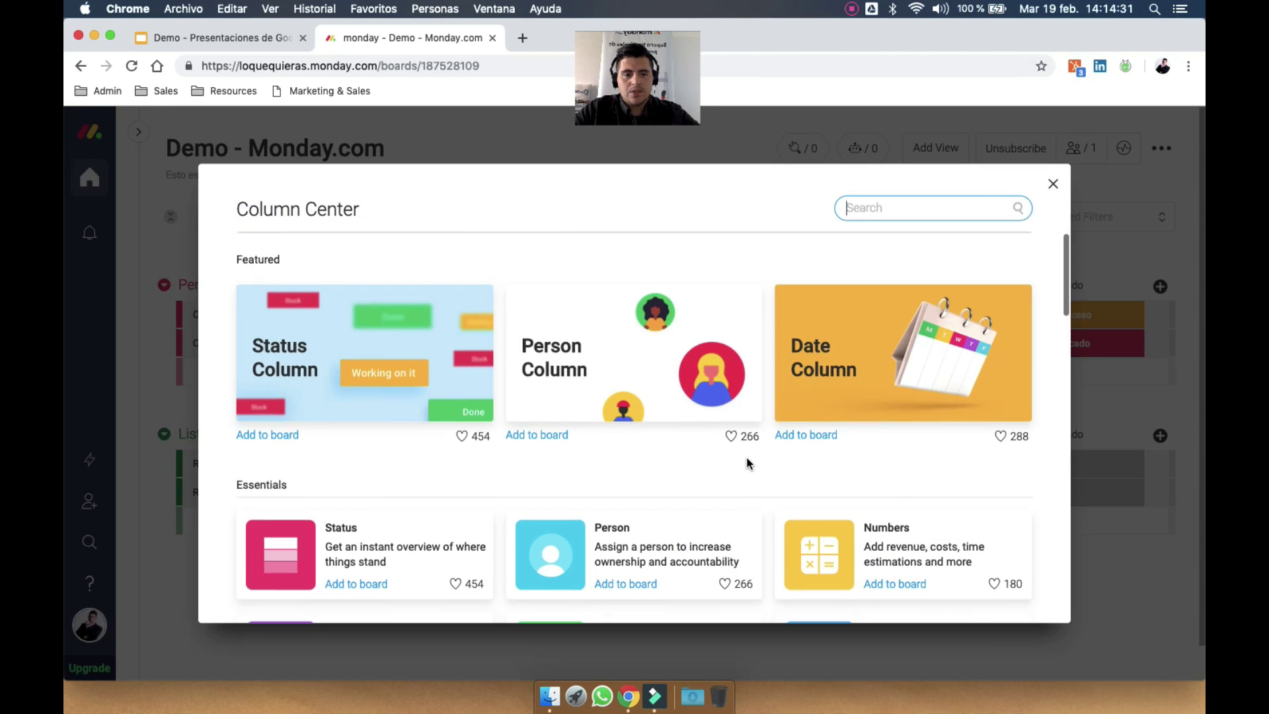
scroll(747, 457, "down", 10)
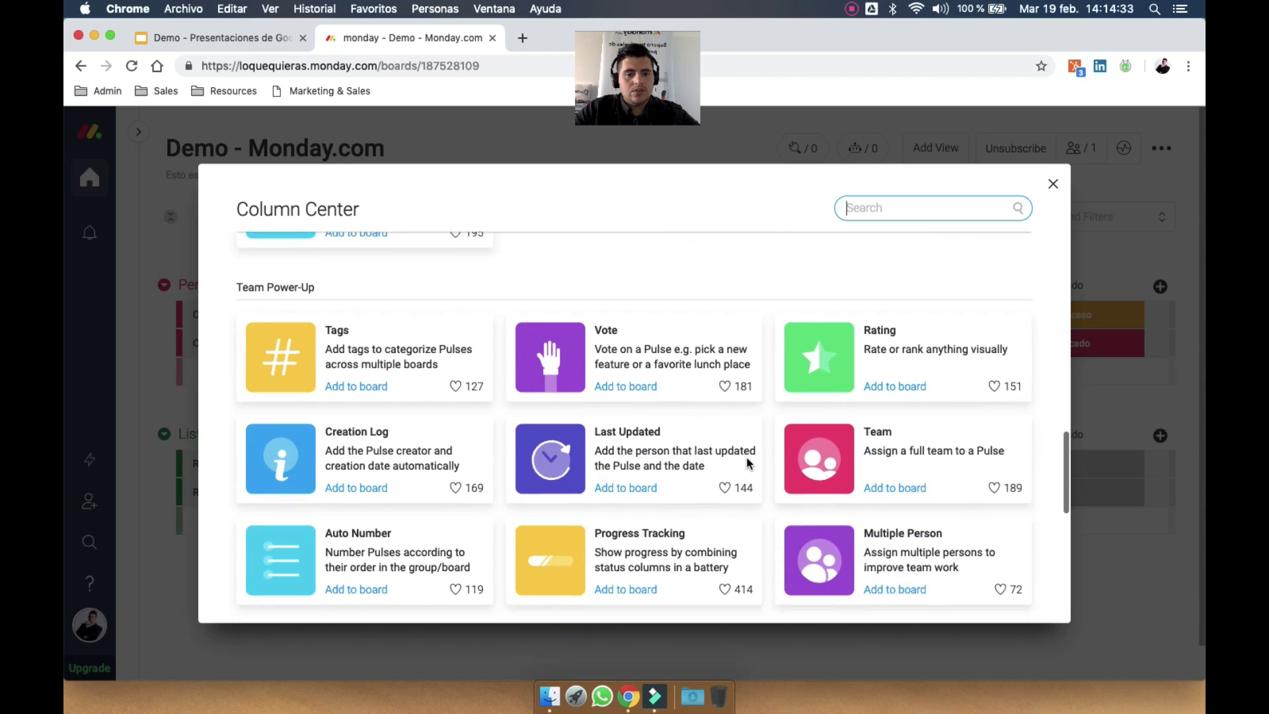
left_click(870, 324)
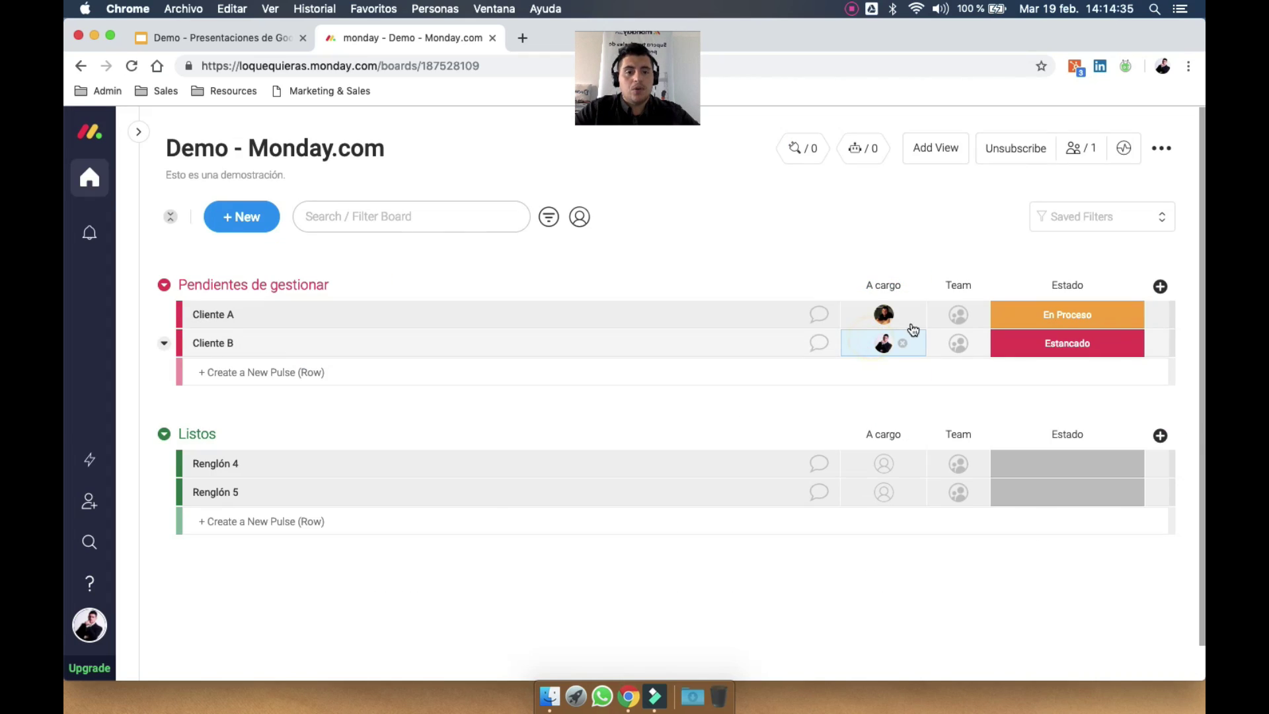
left_click(950, 321)
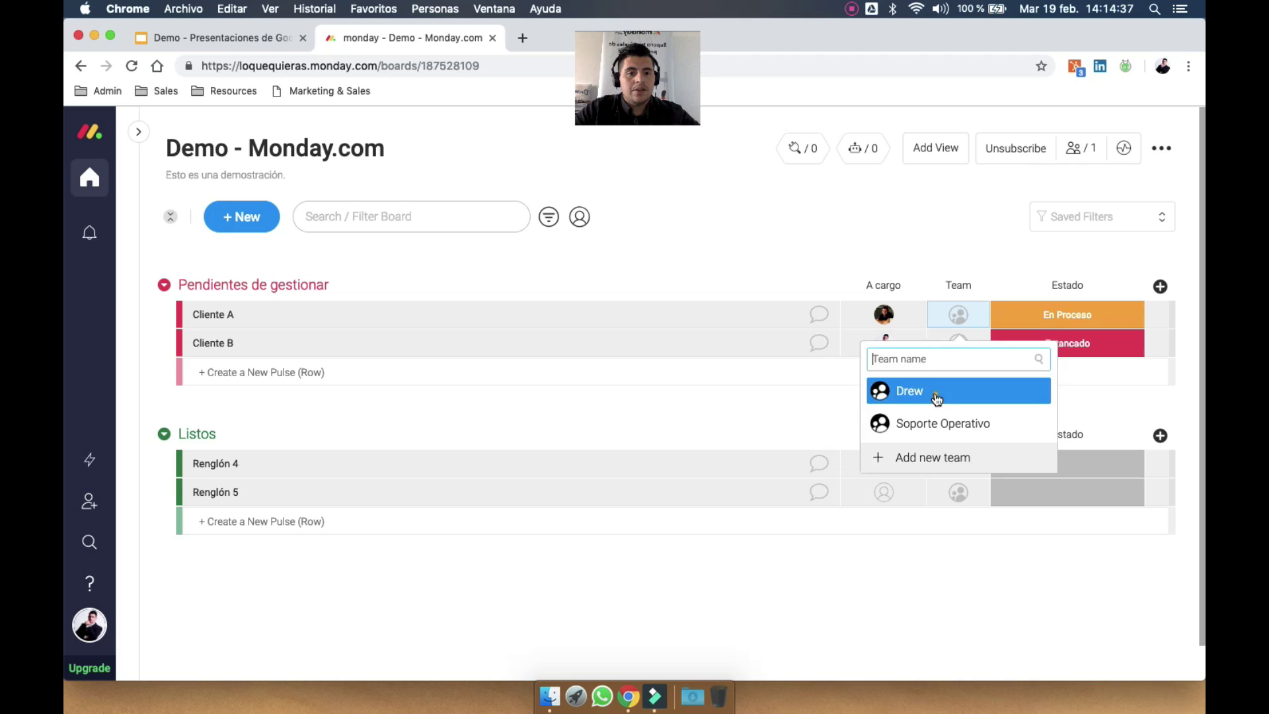
left_click(936, 398)
left_click(959, 343)
left_click(919, 447)
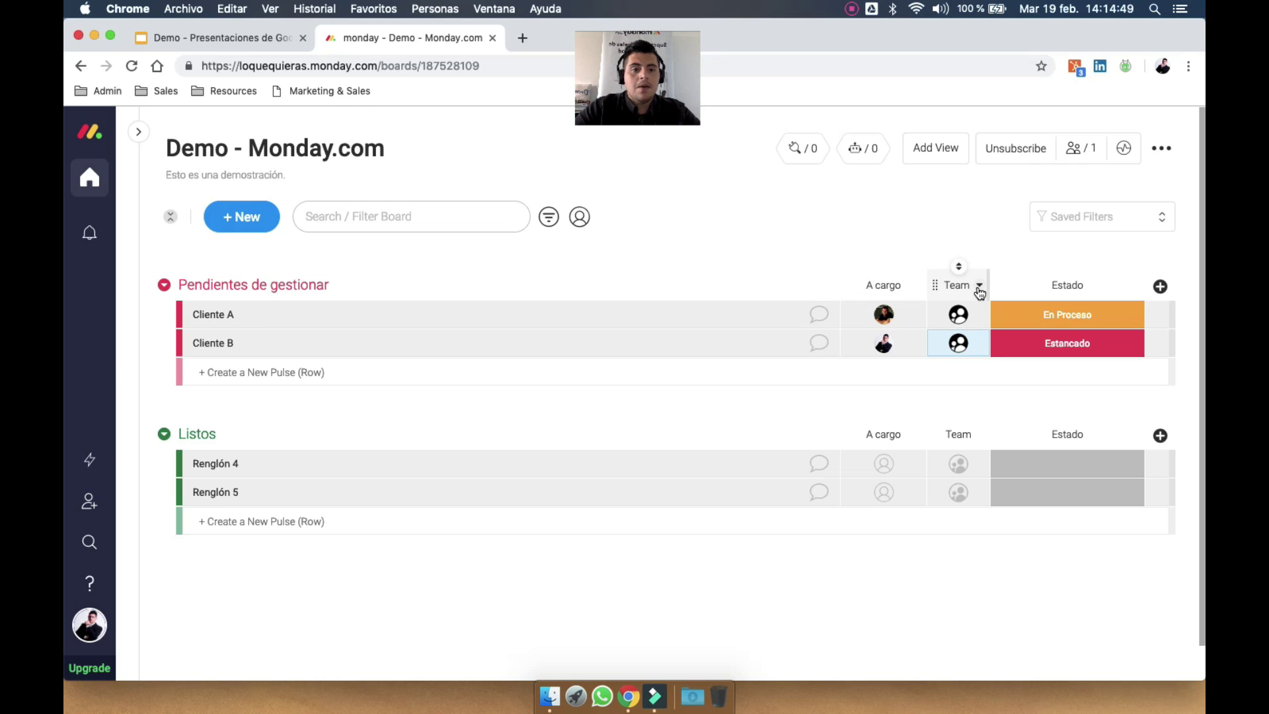
left_click(980, 287)
Add a Multiple Person column, give Cliente A two people, and narrow A cargo slightly
mouse_move(921, 562)
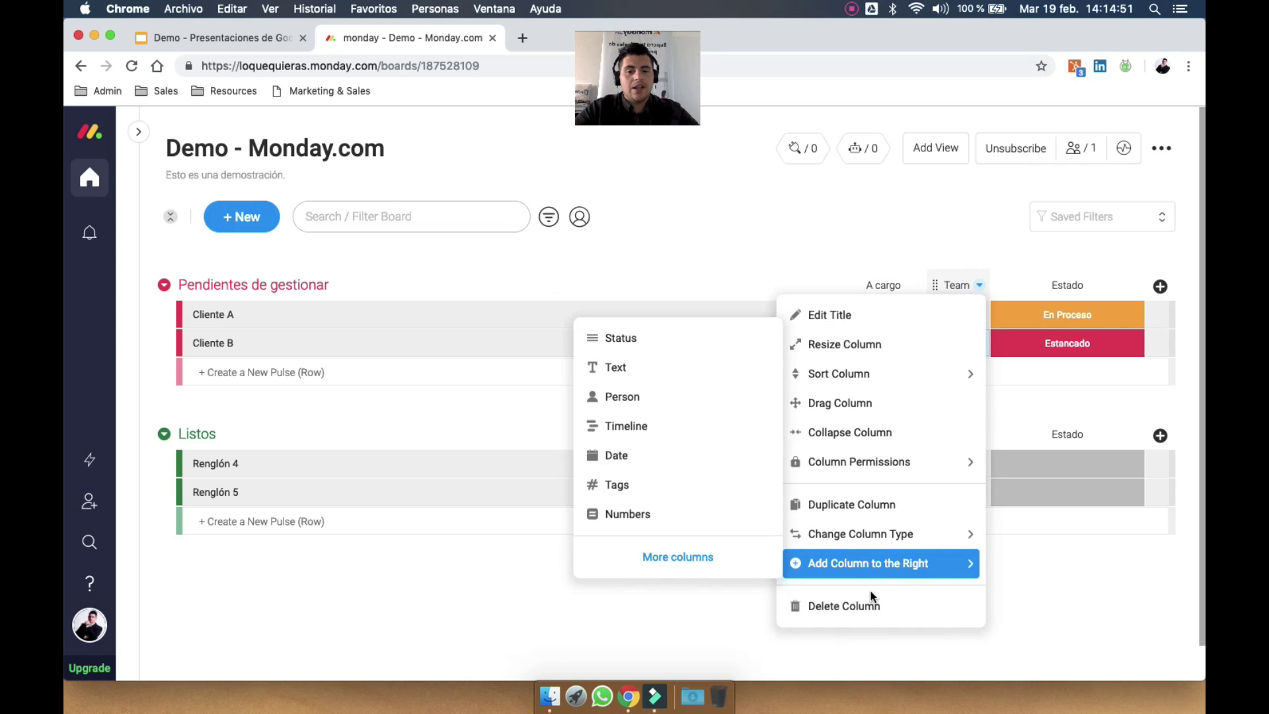
left_click(699, 556)
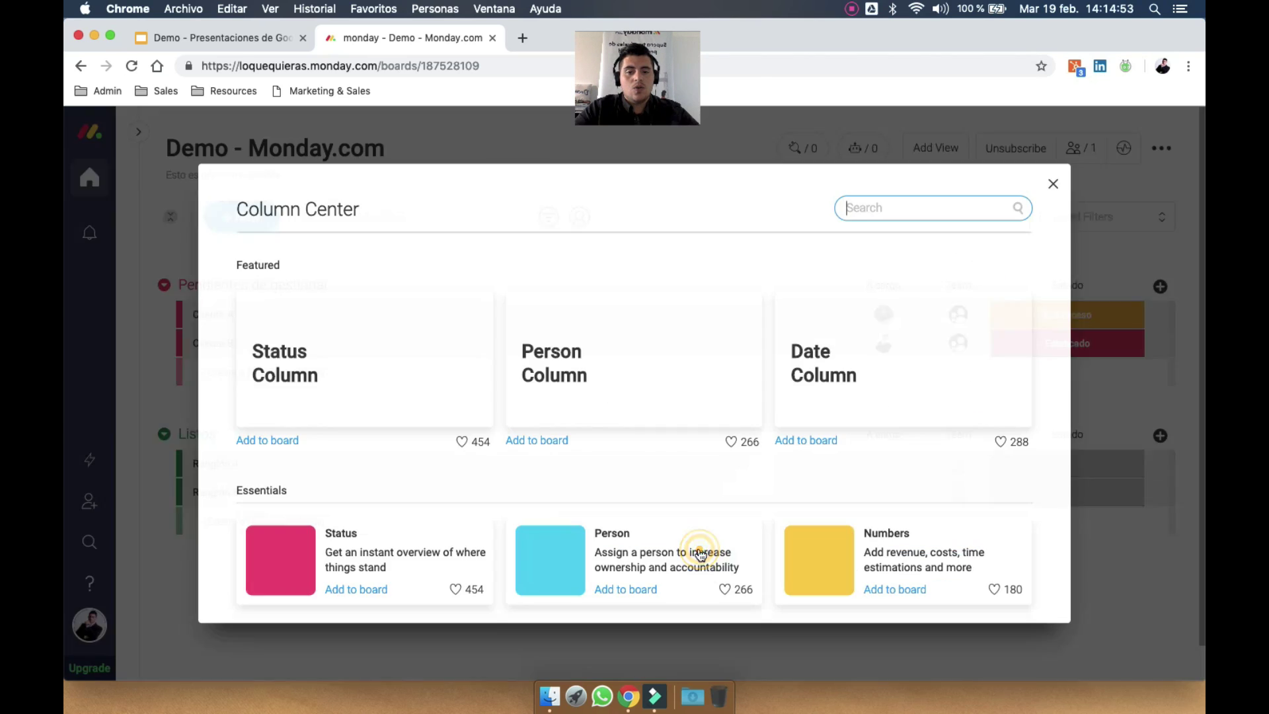
scroll(787, 495, "down", 15)
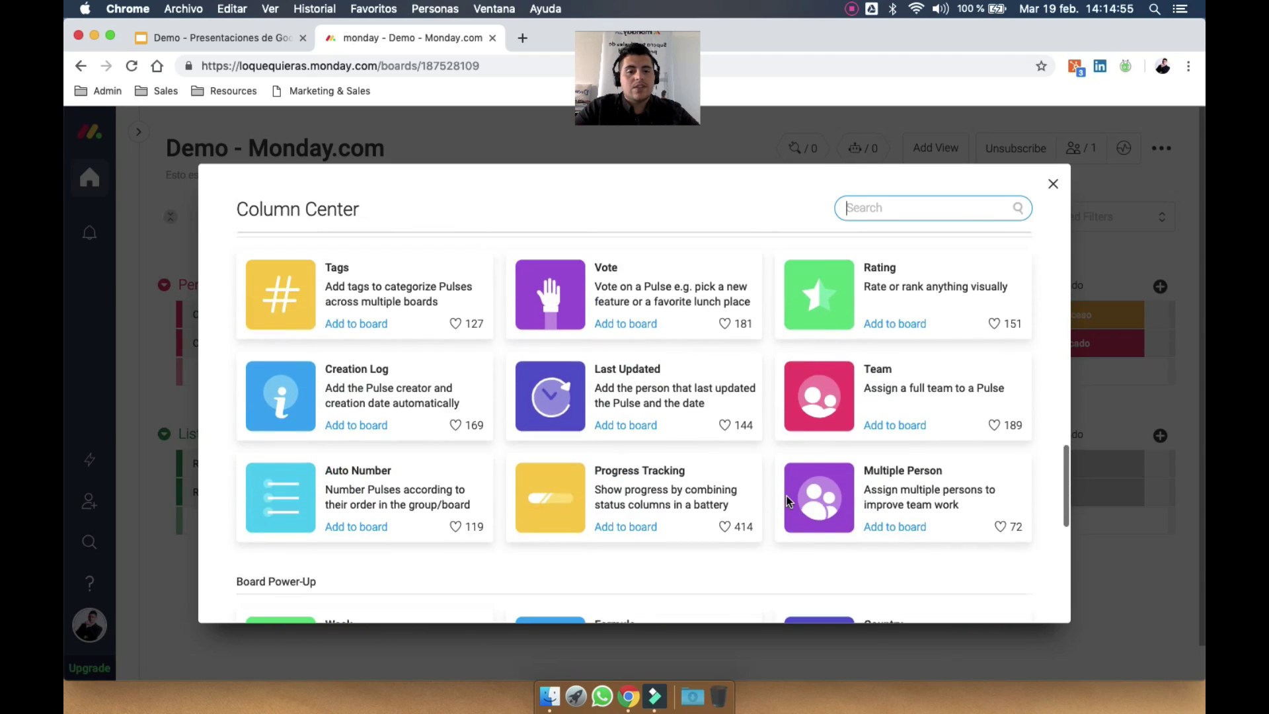
left_click(924, 442)
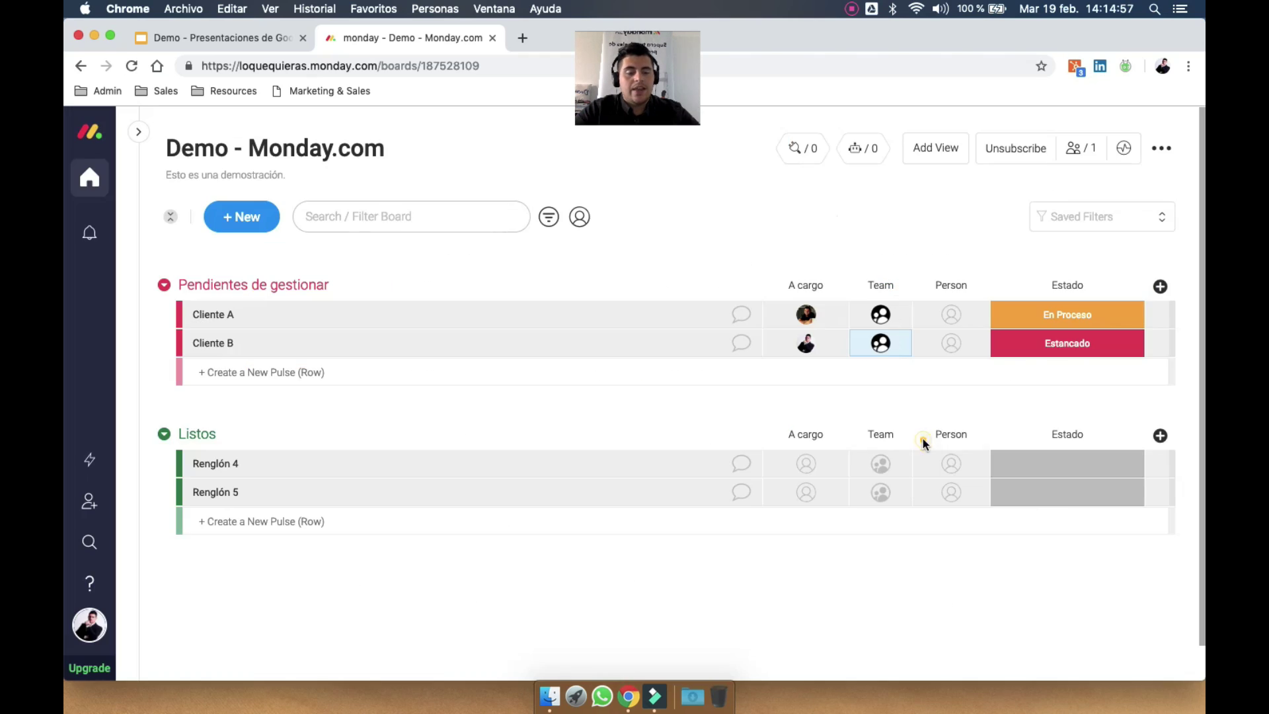
left_click(950, 318)
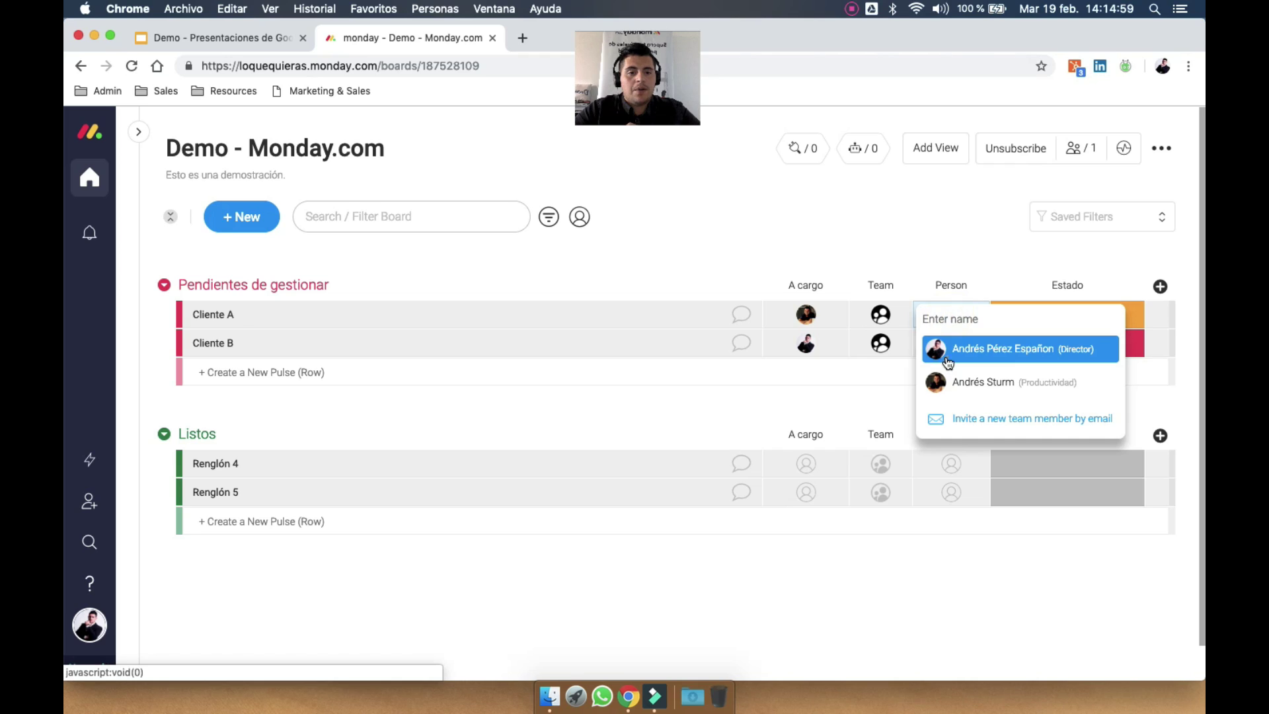
left_click(949, 363)
left_click(944, 320)
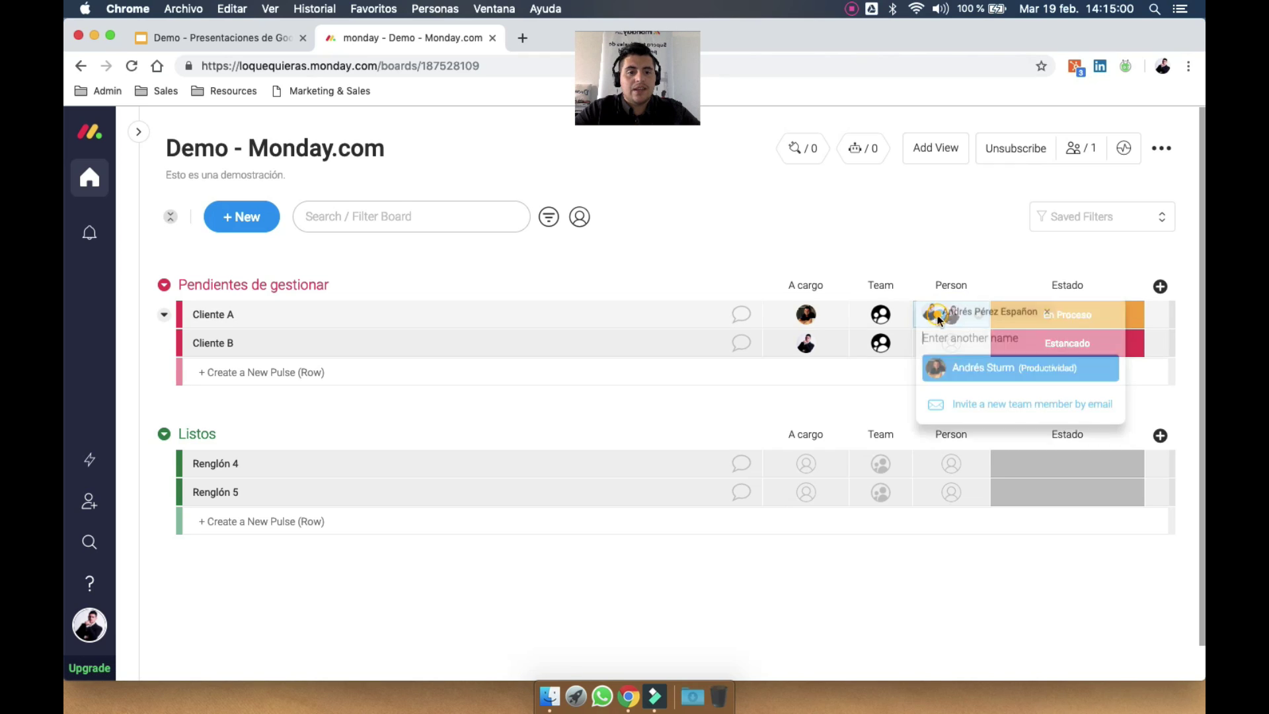
left_click(977, 380)
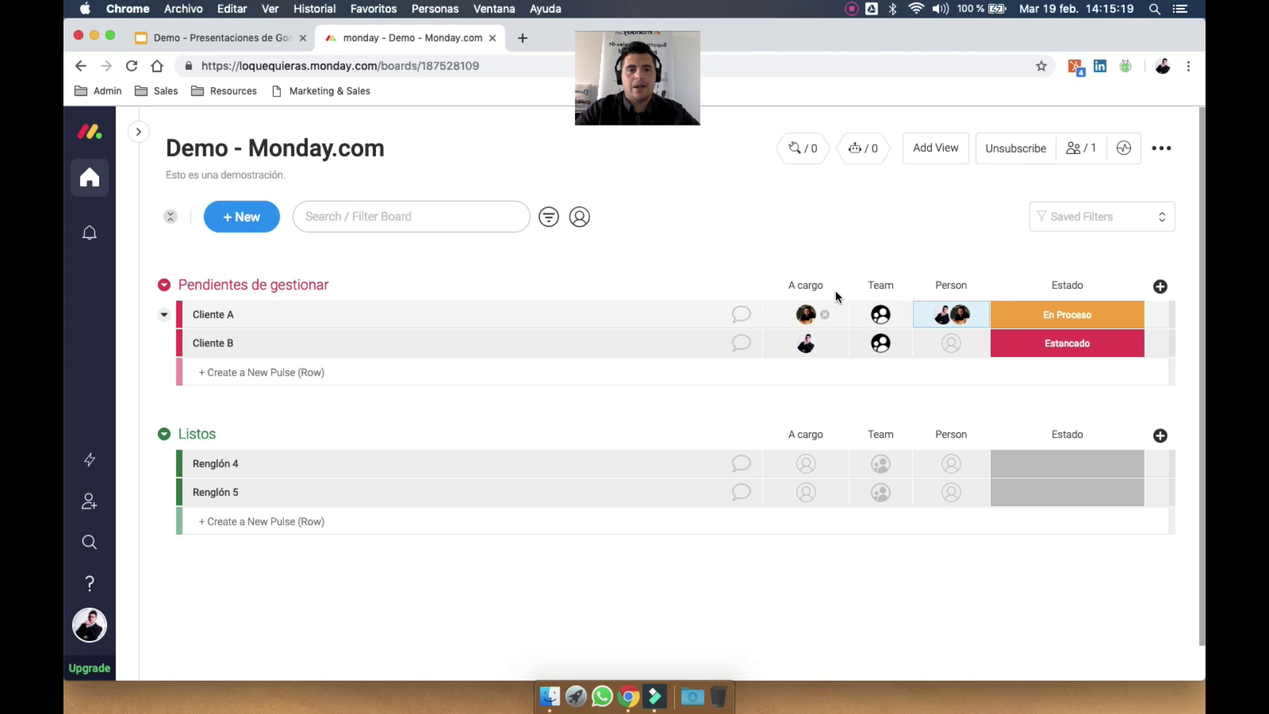
left_click_drag(847, 282, 834, 283)
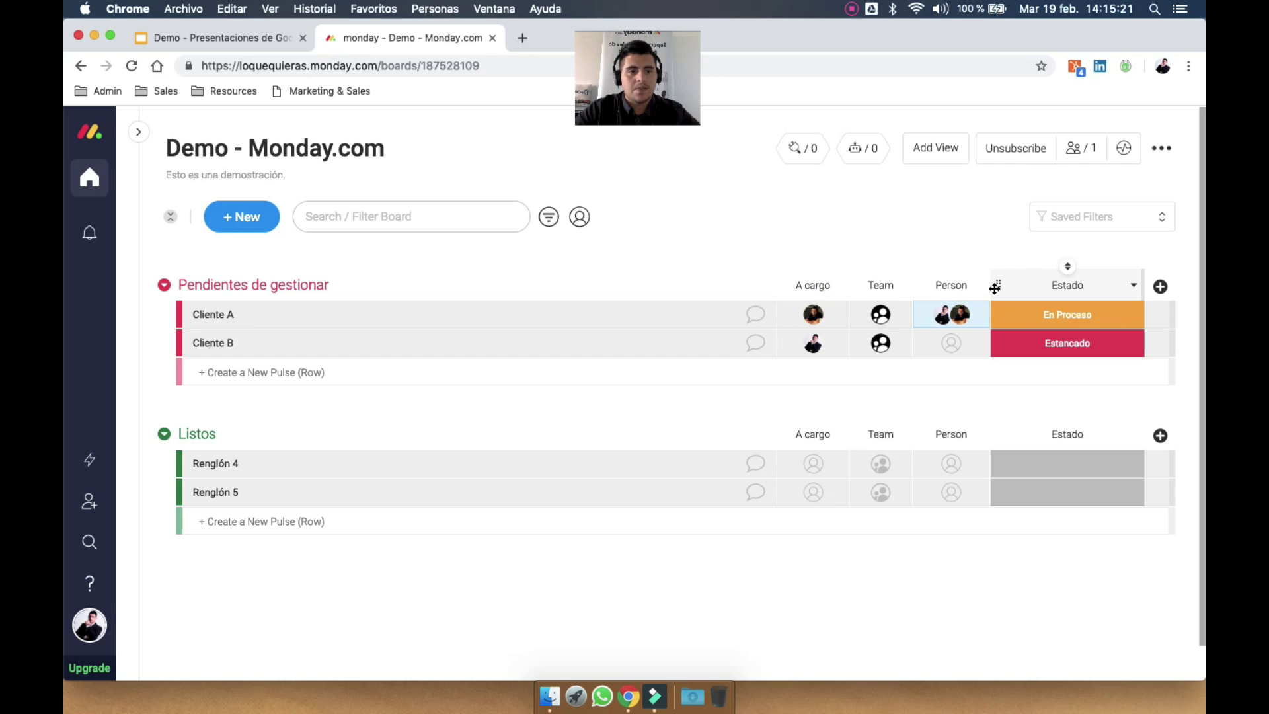
Keep and narrow the Estado column, then add two new Status columns after it
left_click(1135, 285)
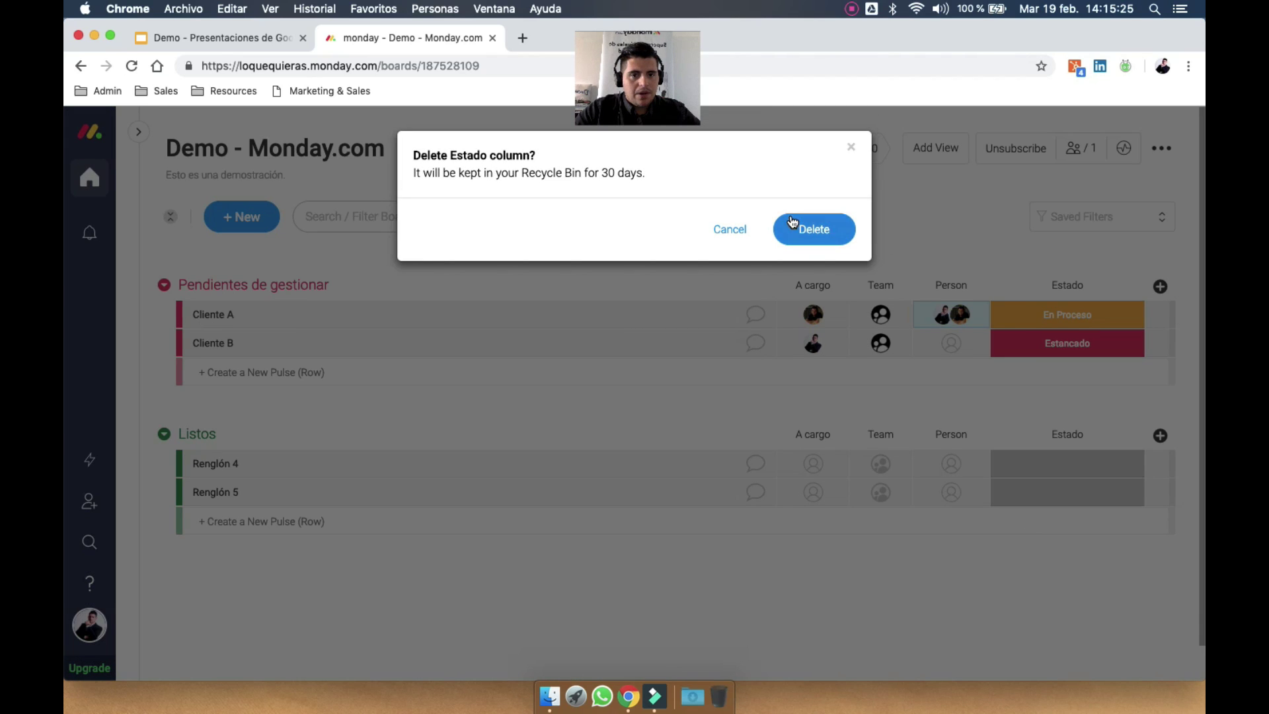
left_click(851, 151)
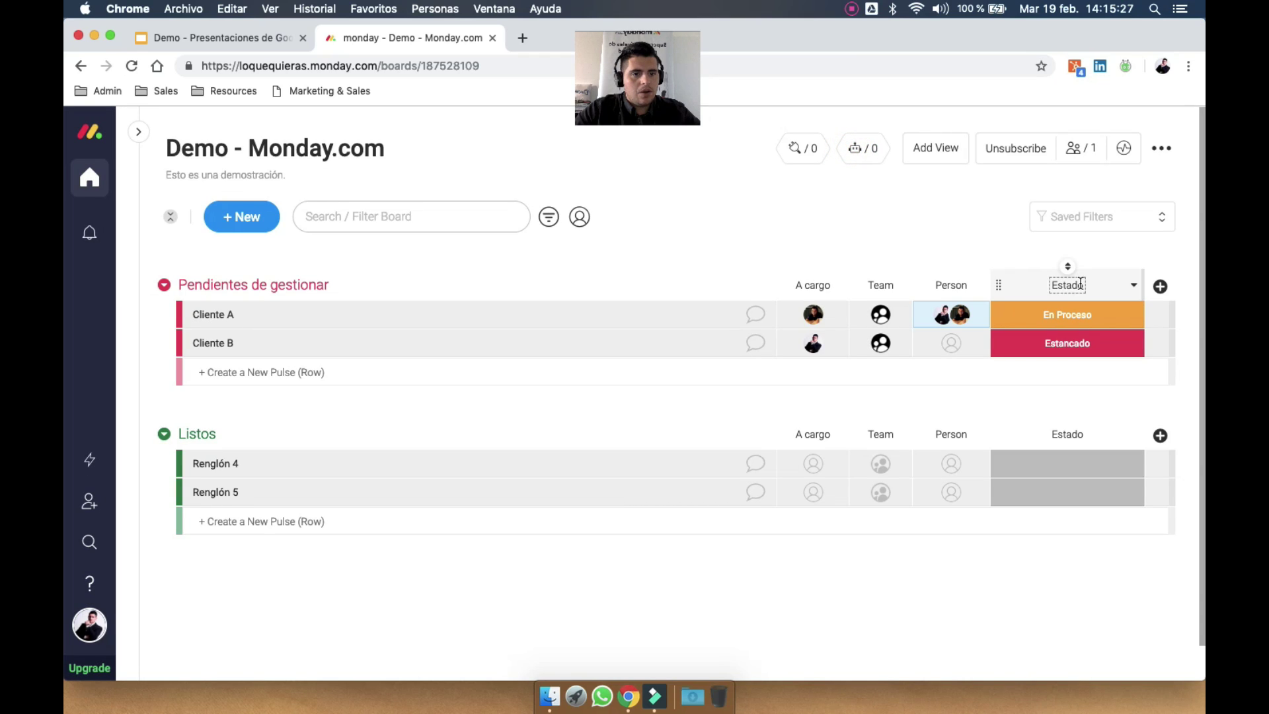
left_click_drag(1144, 277, 1101, 277)
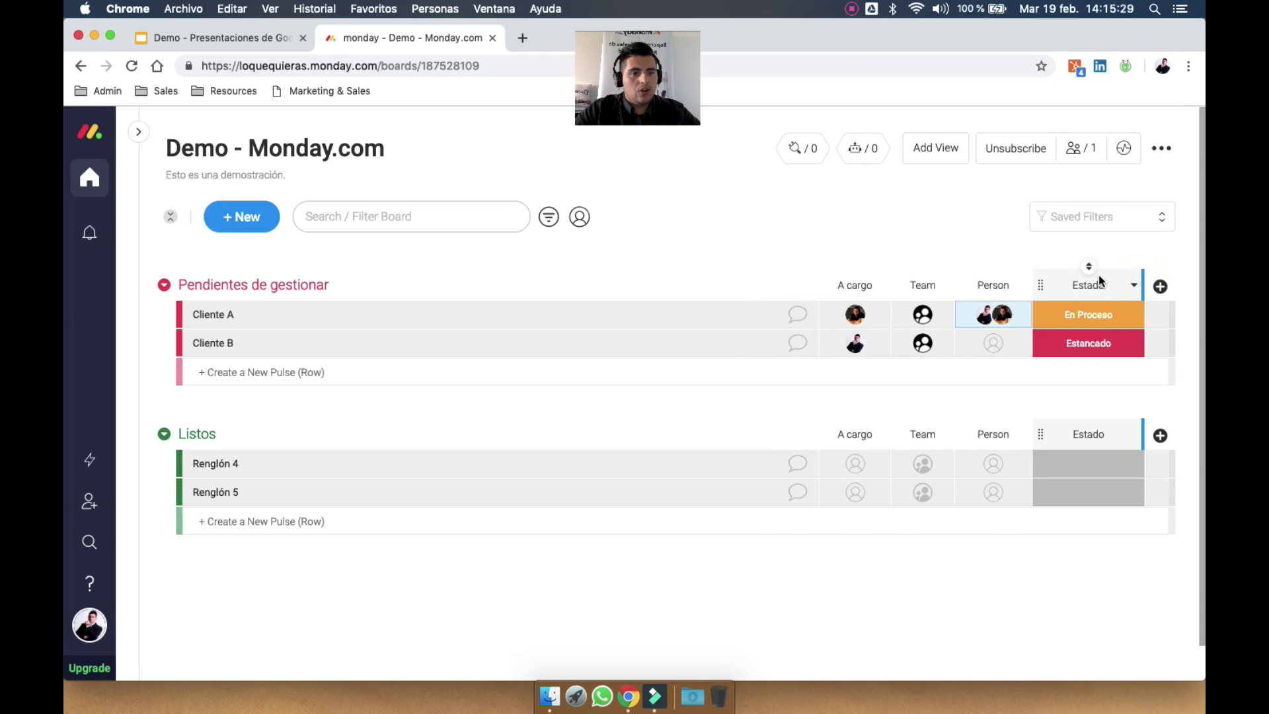
left_click(1161, 288)
left_click(1083, 320)
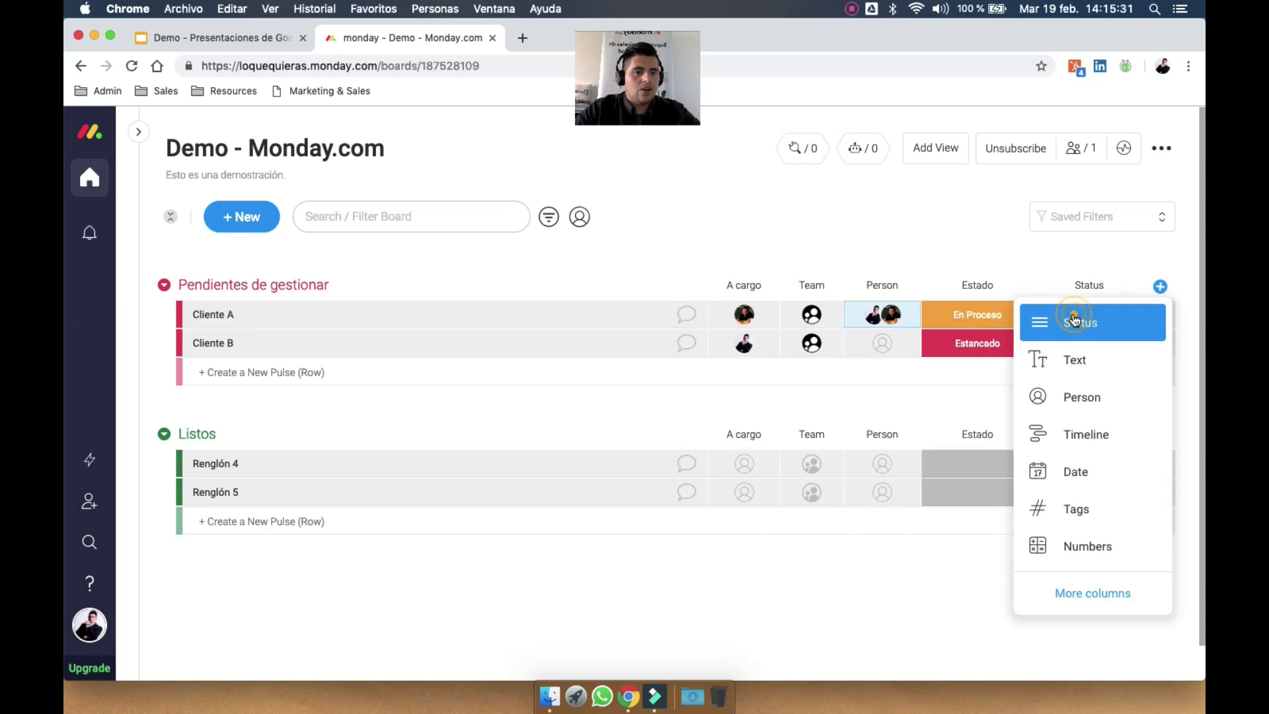
left_click(1160, 286)
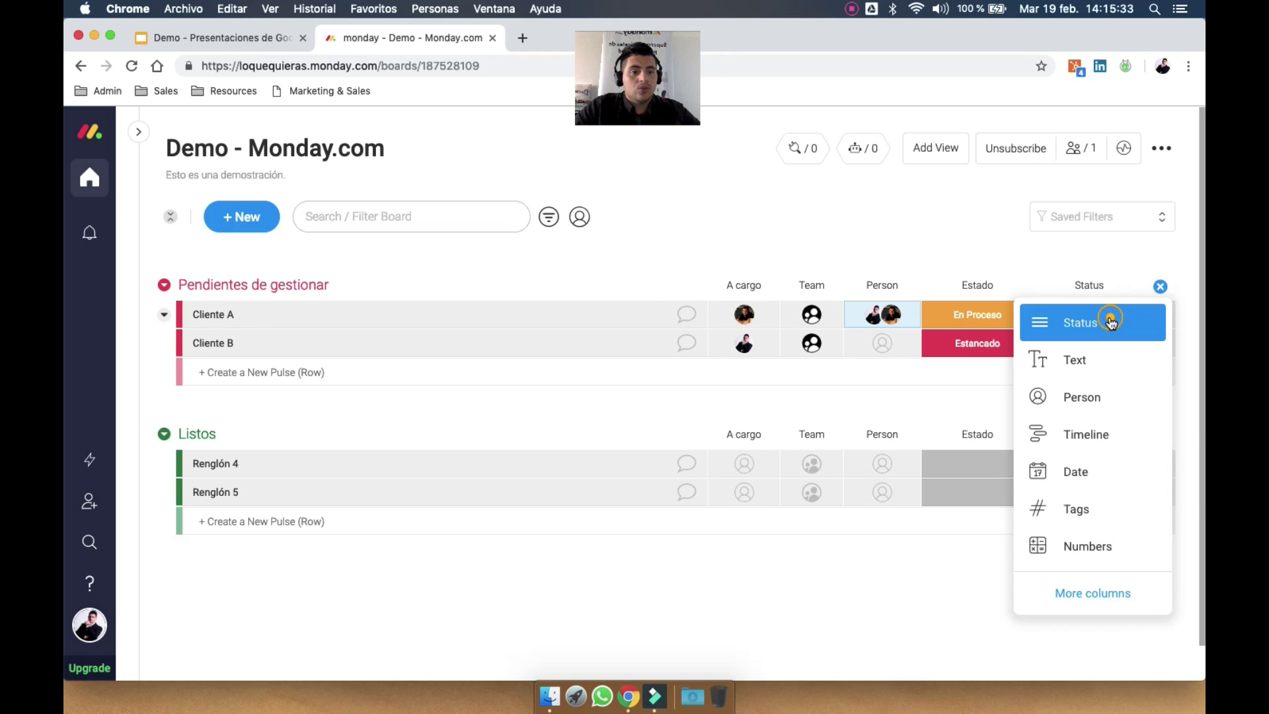
left_click(1111, 320)
Title Estado 'Fase 1' and the two Status columns 'Fase 2' and 'Fase 3'
left_click(893, 283)
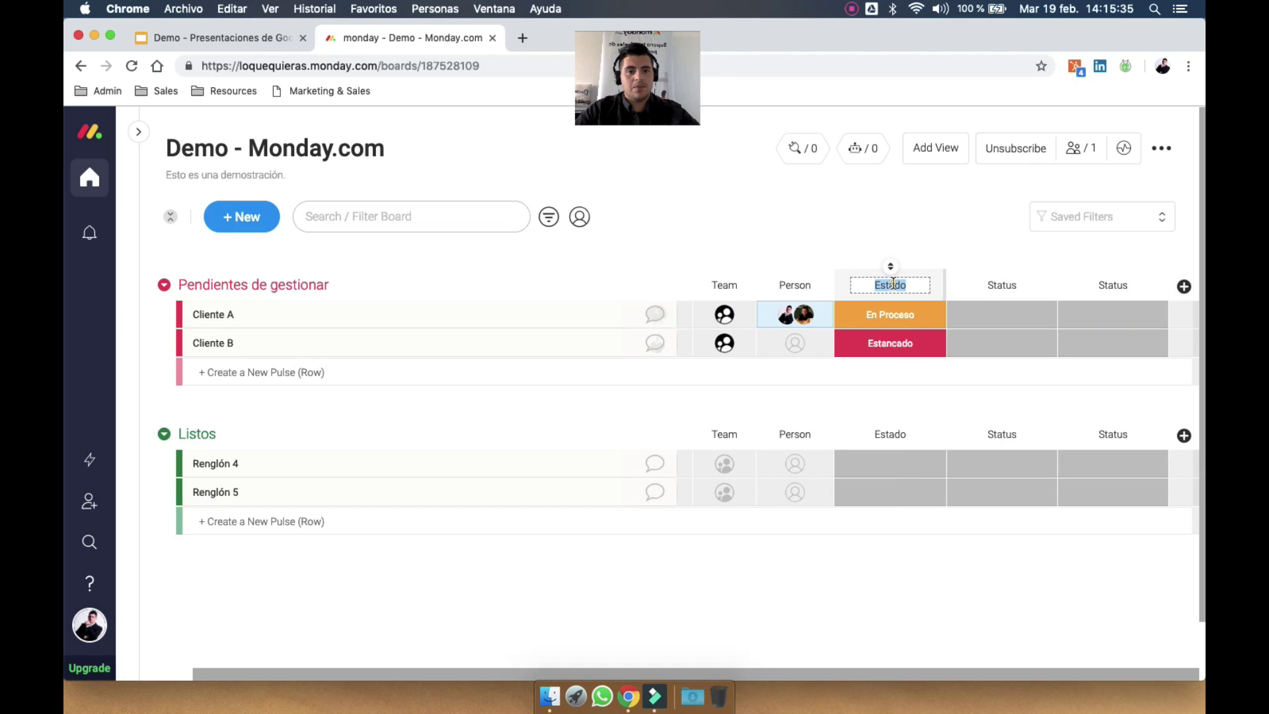
type("Fase 1")
key("Return")
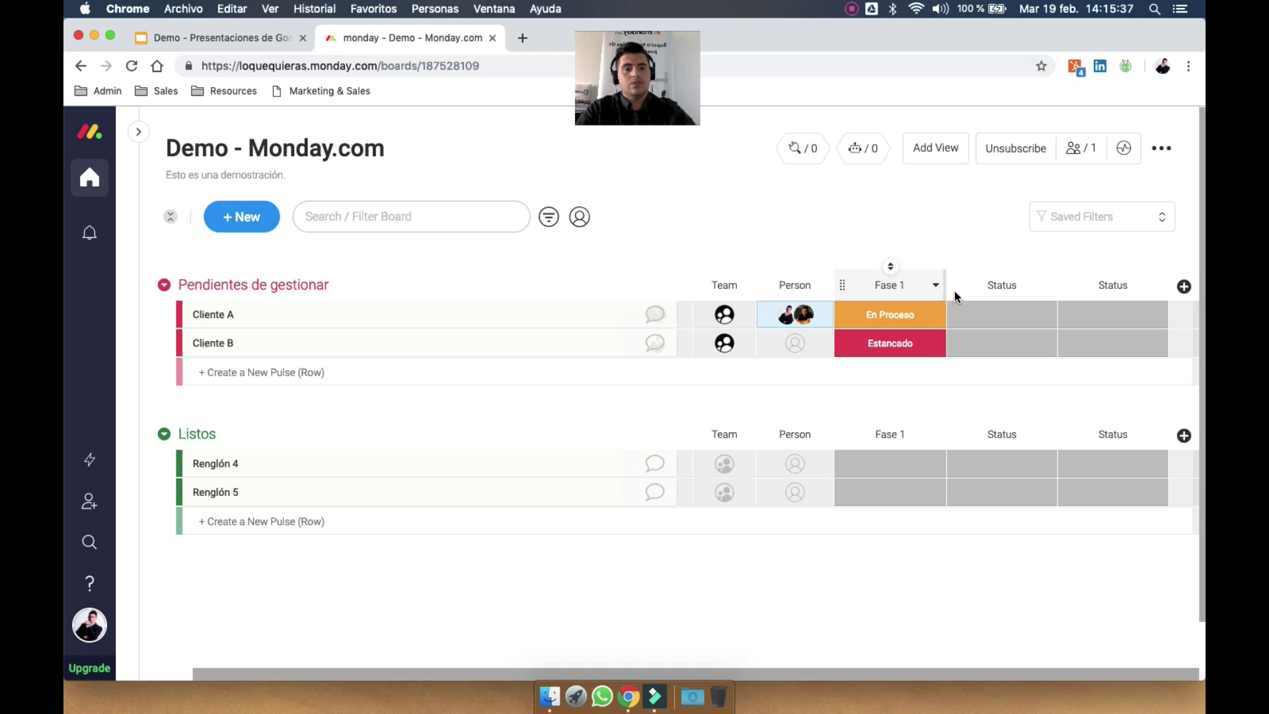
left_click(1003, 283)
type("Fase 2")
key("Return")
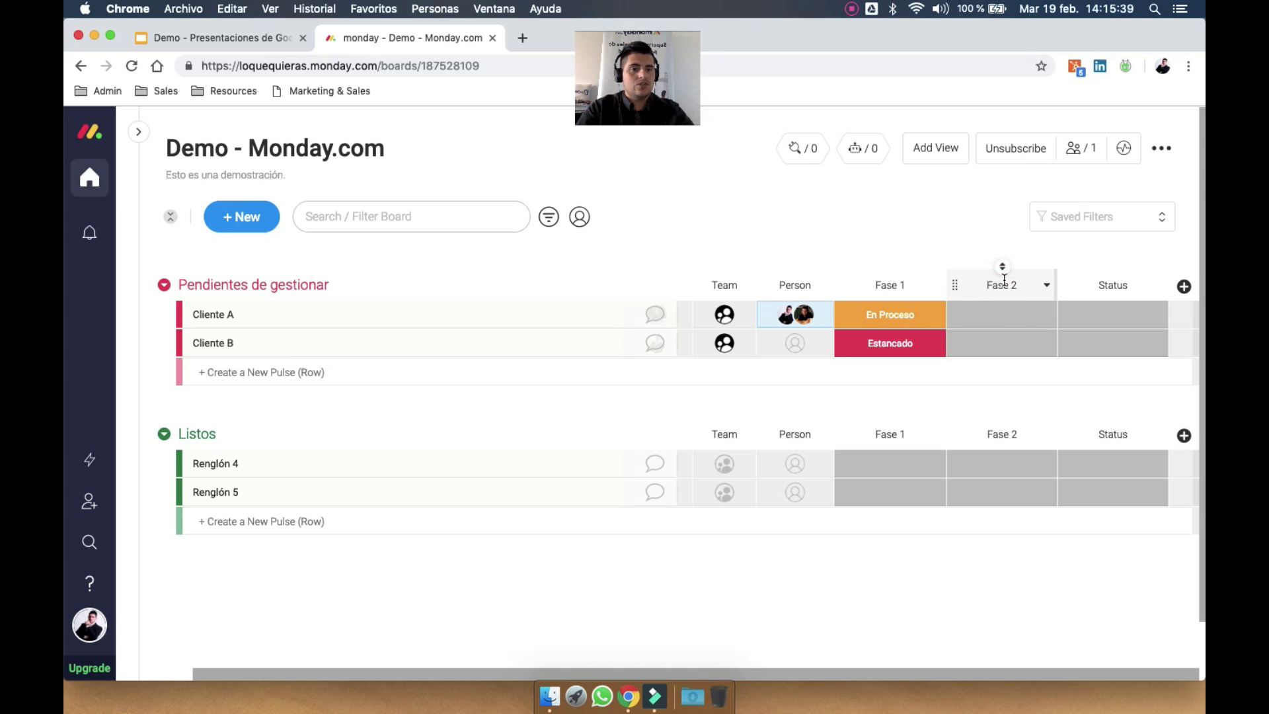
left_click(1114, 283)
type("Fase 3")
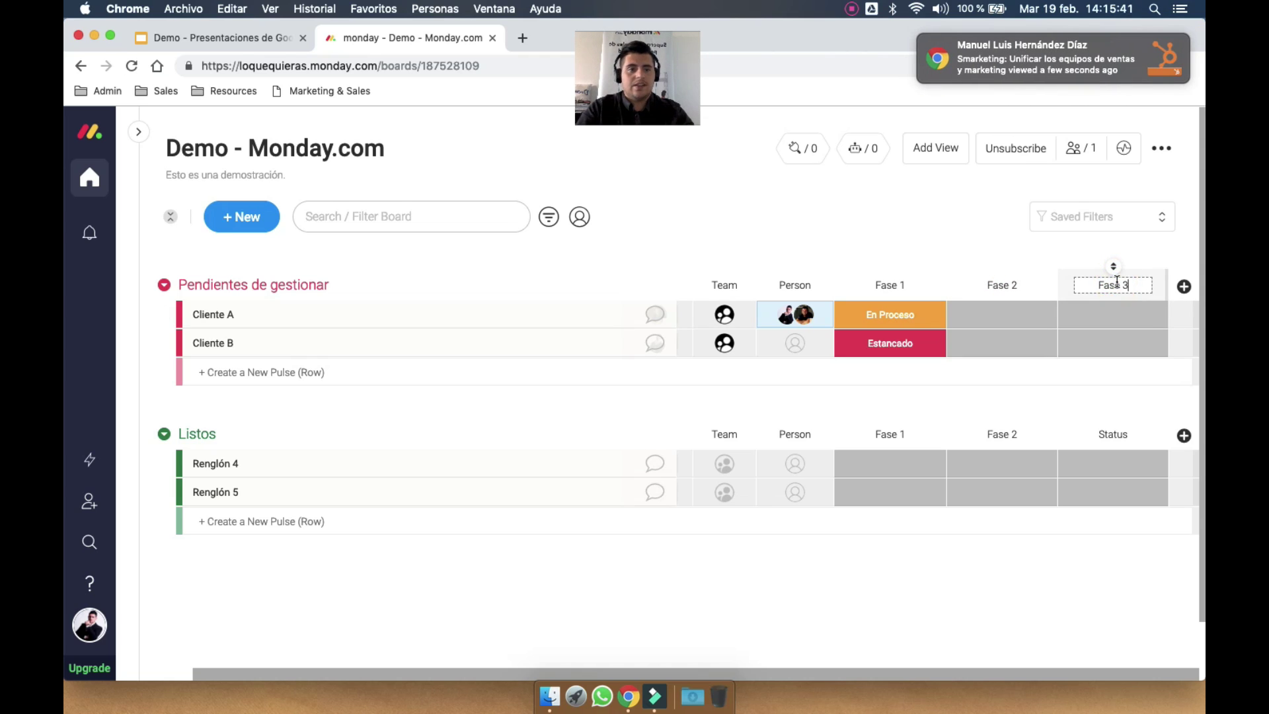
key("Return")
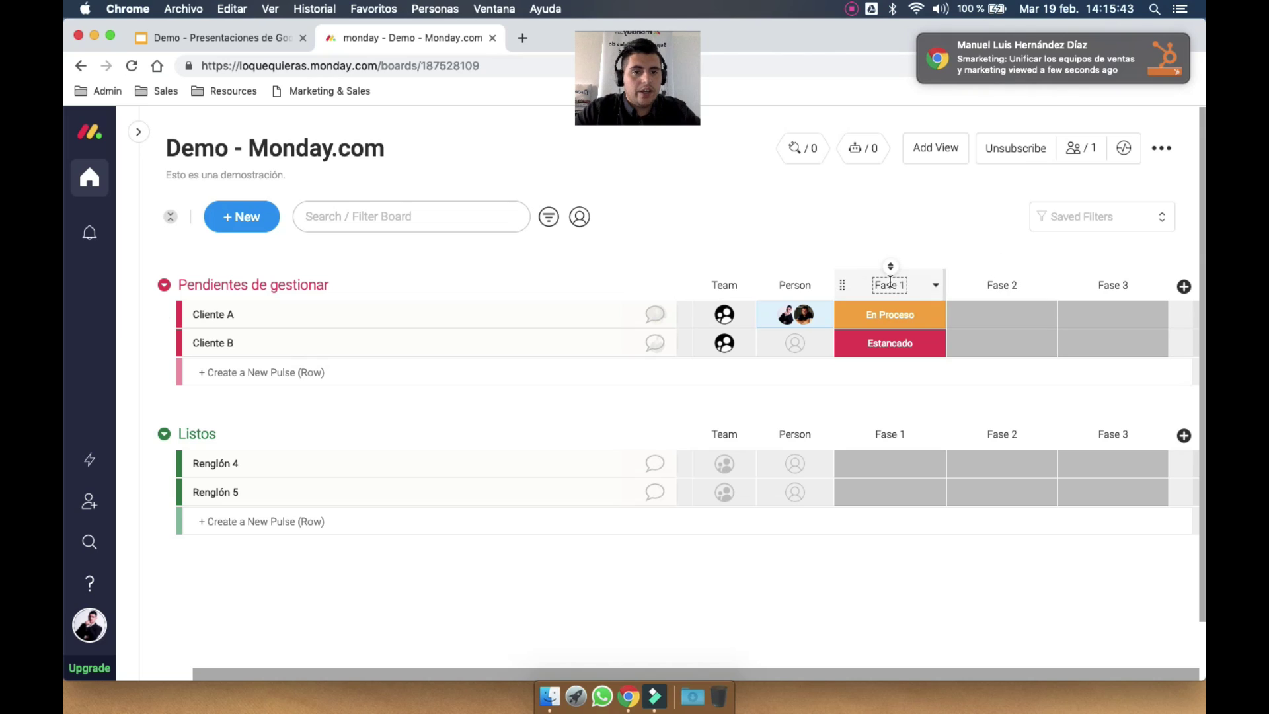
Re-check the Fase 1, Fase 2 and Fase 3 header names in turn
double_click(886, 285)
left_click(1010, 287)
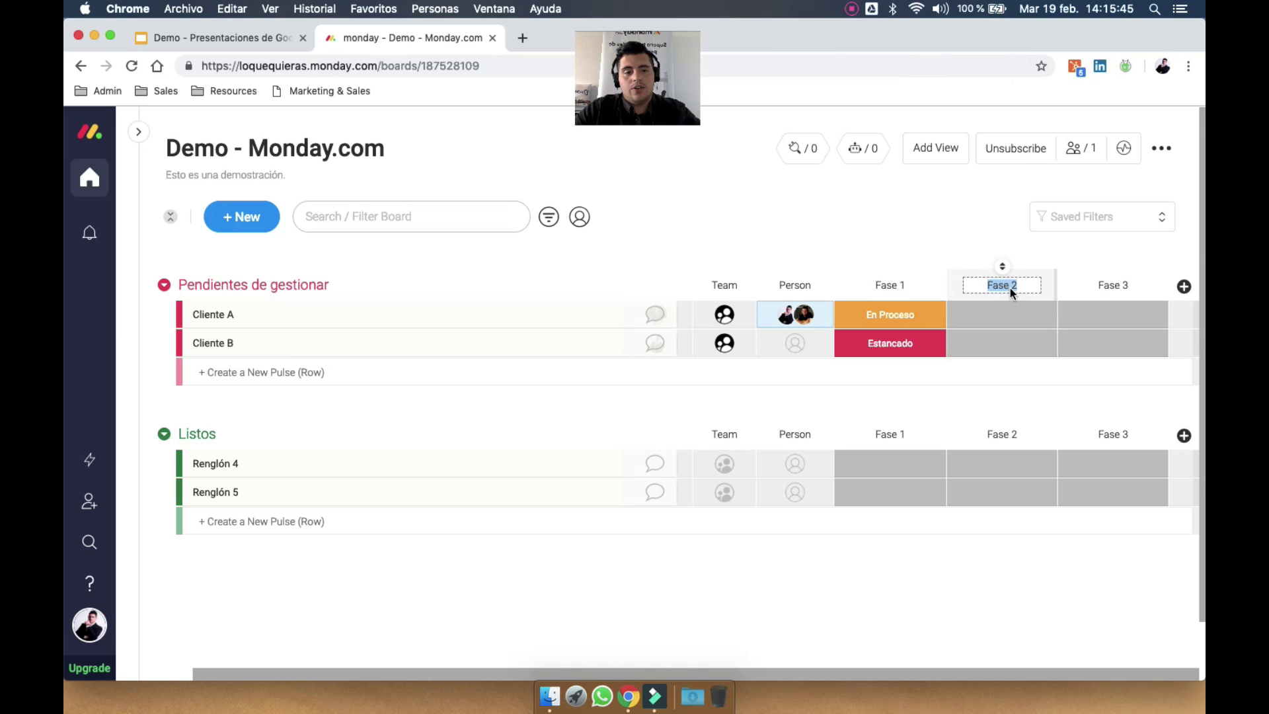
left_click(1122, 285)
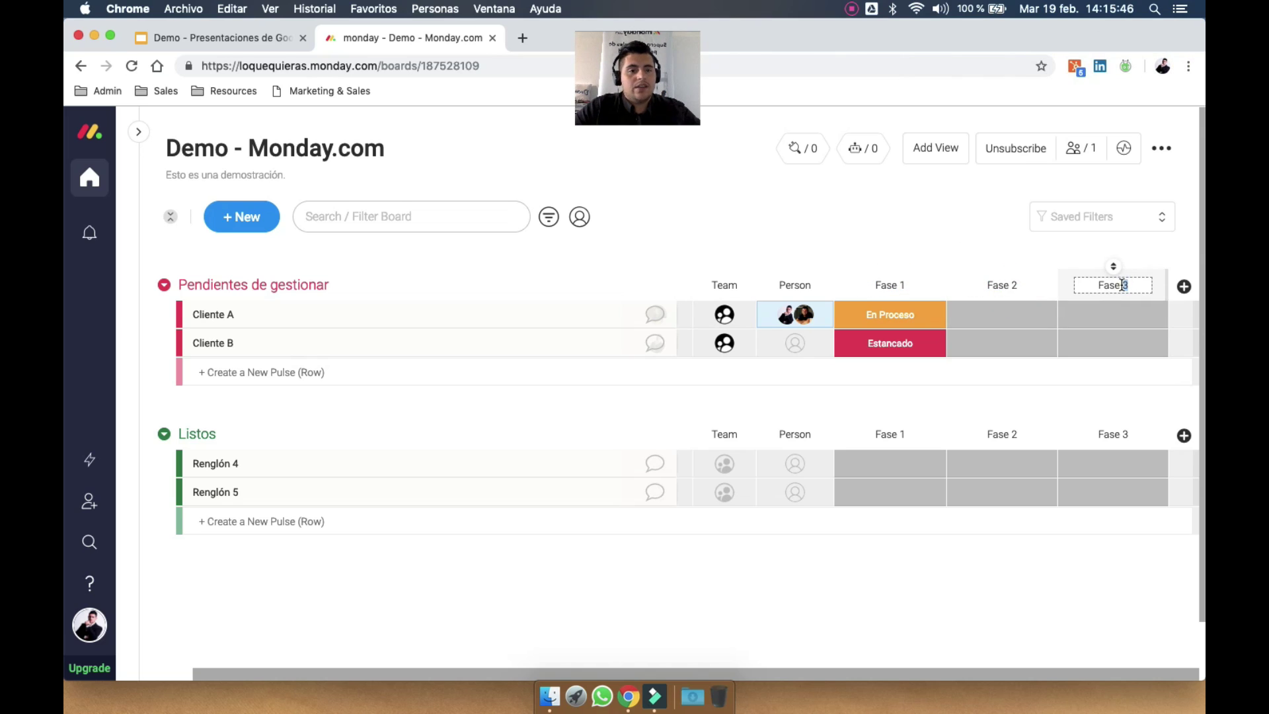
left_click(972, 252)
left_click(920, 314)
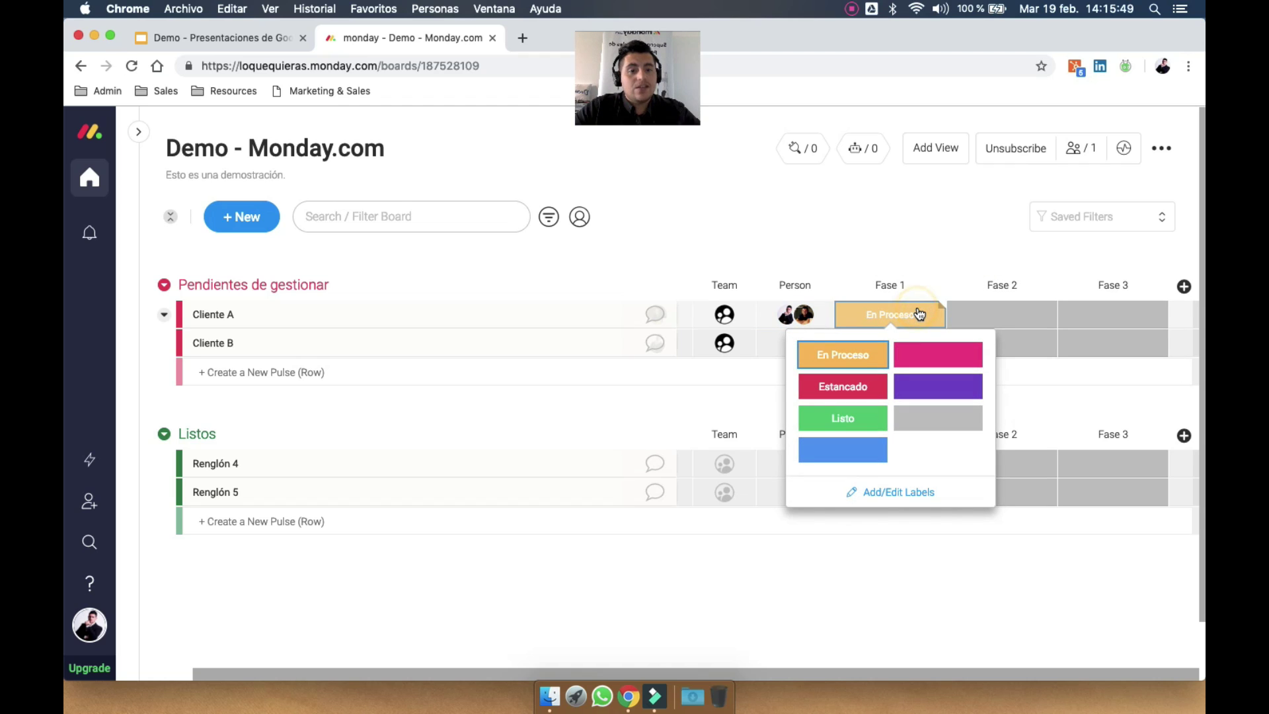
Edit Fase 1's labels to En proceso and Detenido, delete the three empty labels, and apply
left_click(906, 490)
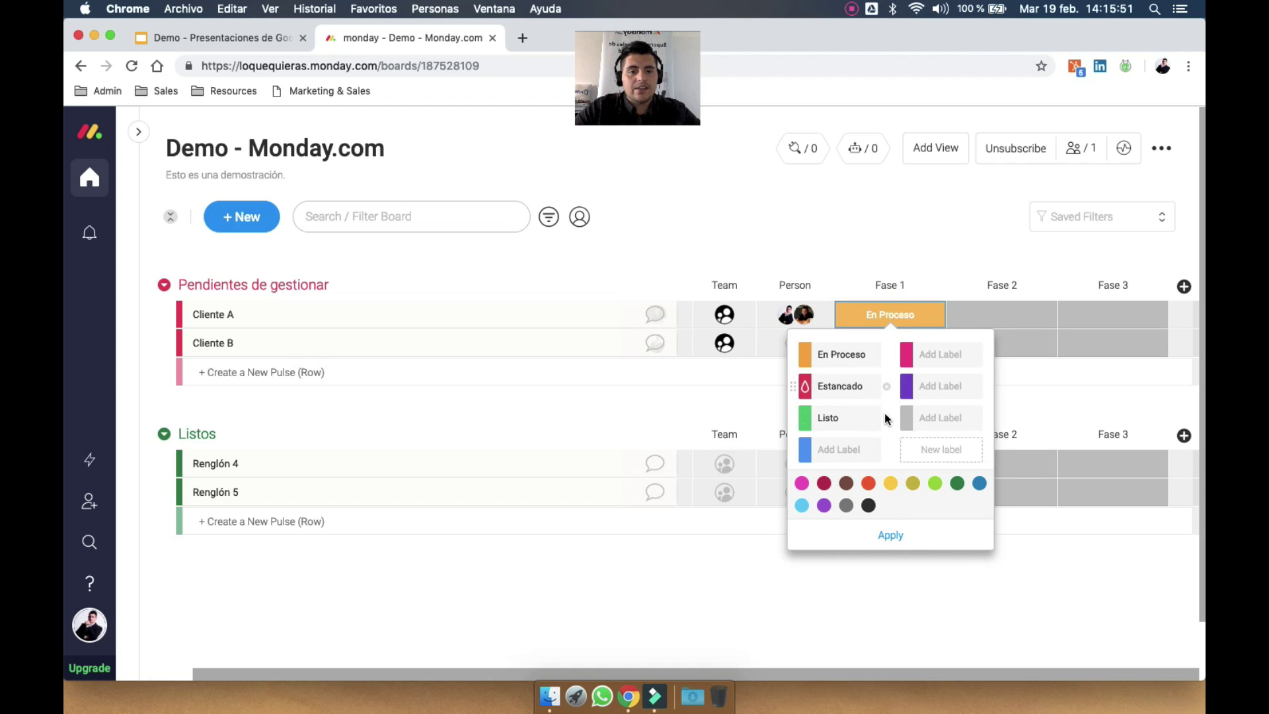
left_click(863, 360)
type("En proce")
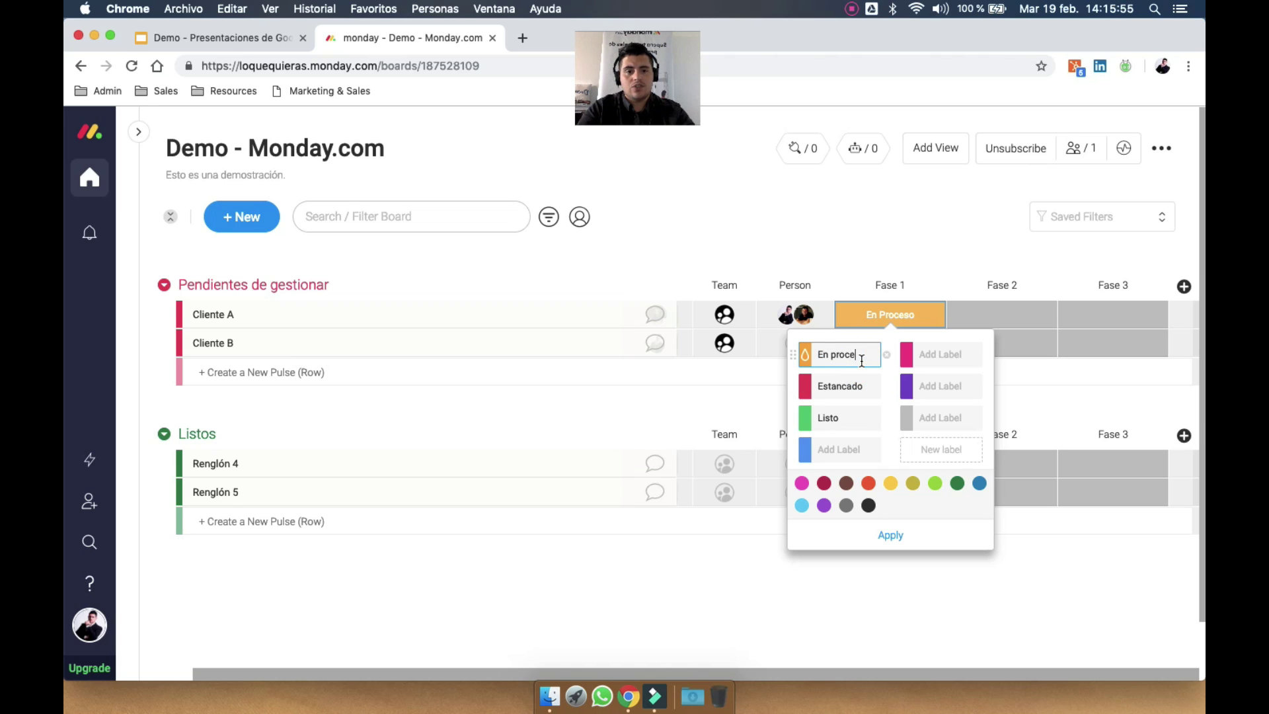
type("so")
key("Tab")
type("Detenido")
key("Tab")
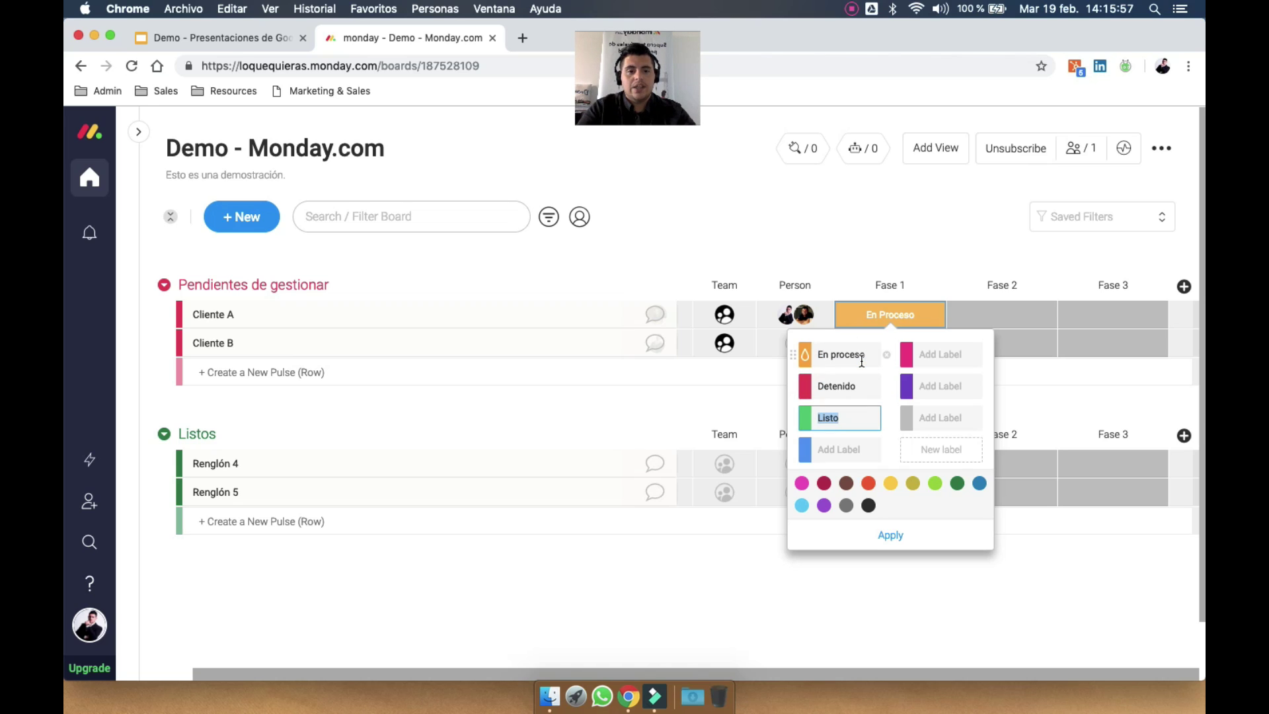
left_click(887, 449)
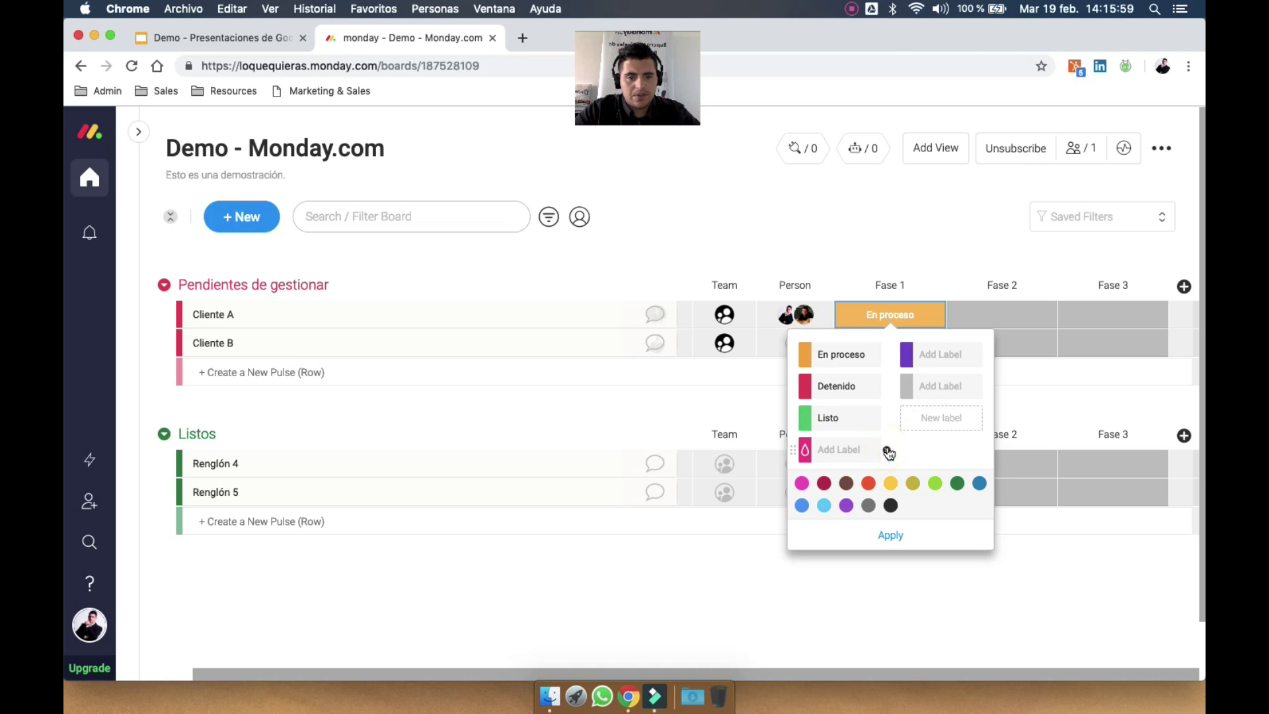
left_click(887, 450)
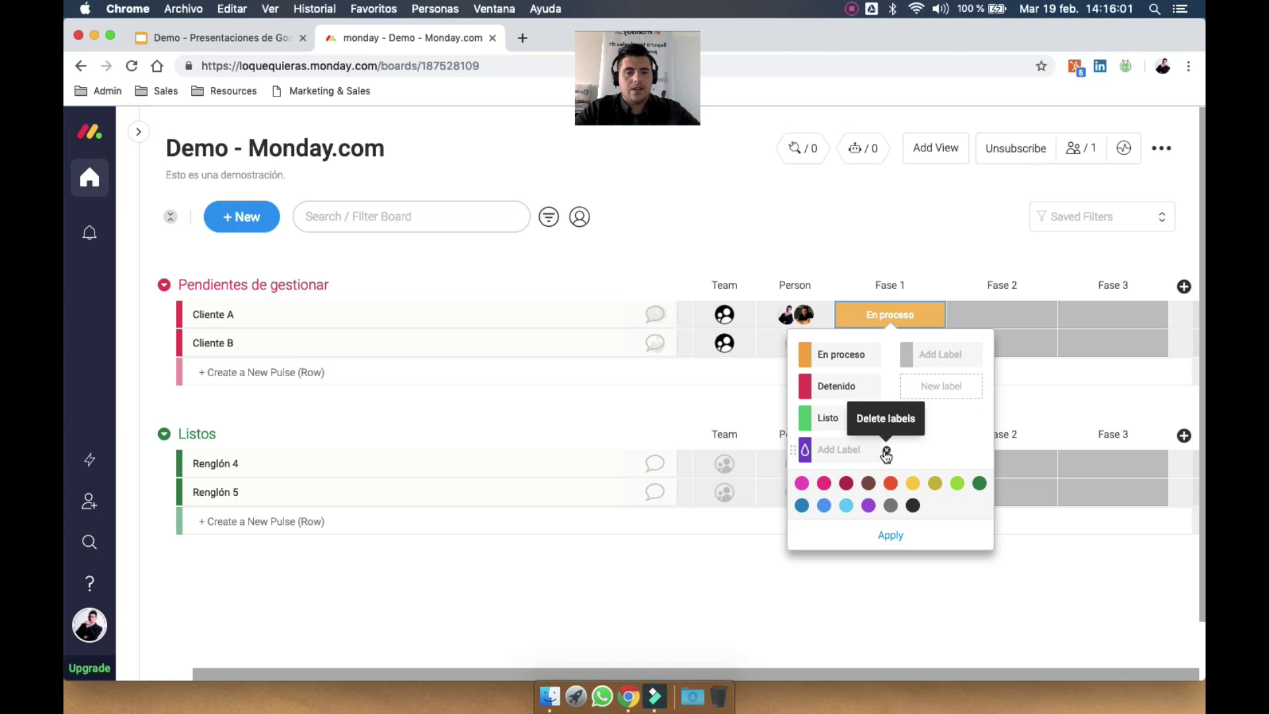
left_click(885, 450)
left_click(892, 533)
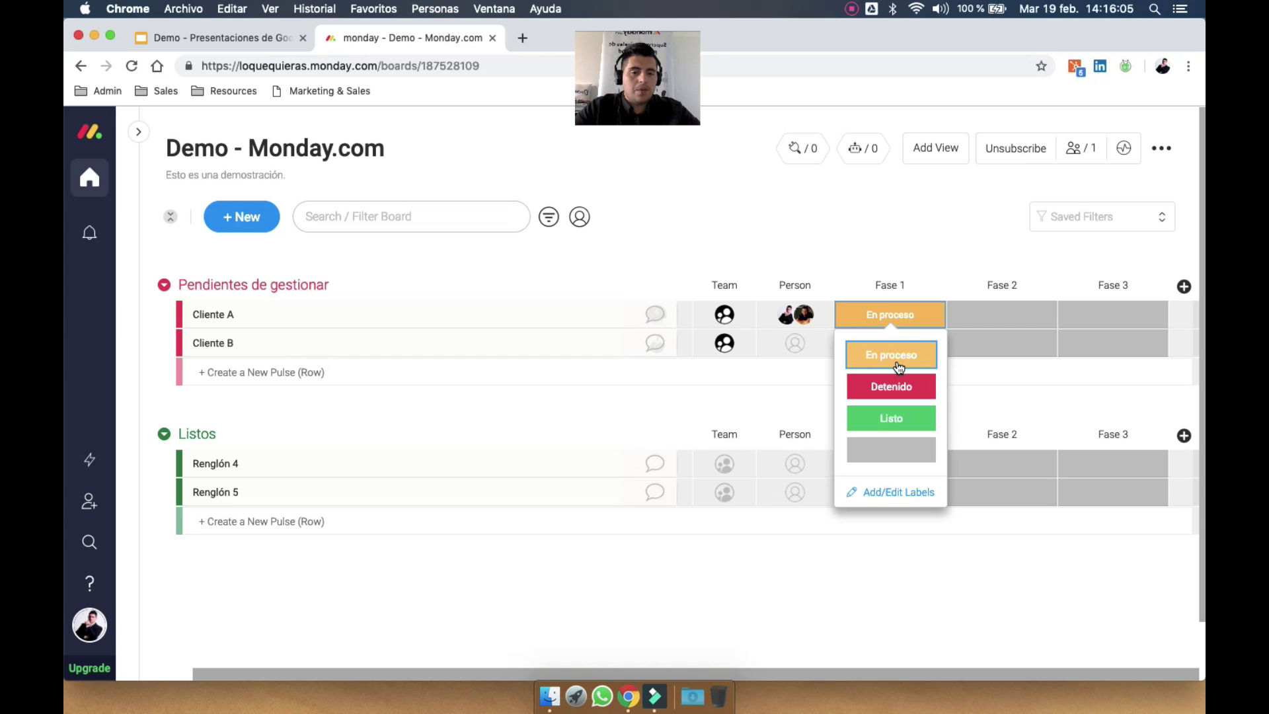
left_click(952, 234)
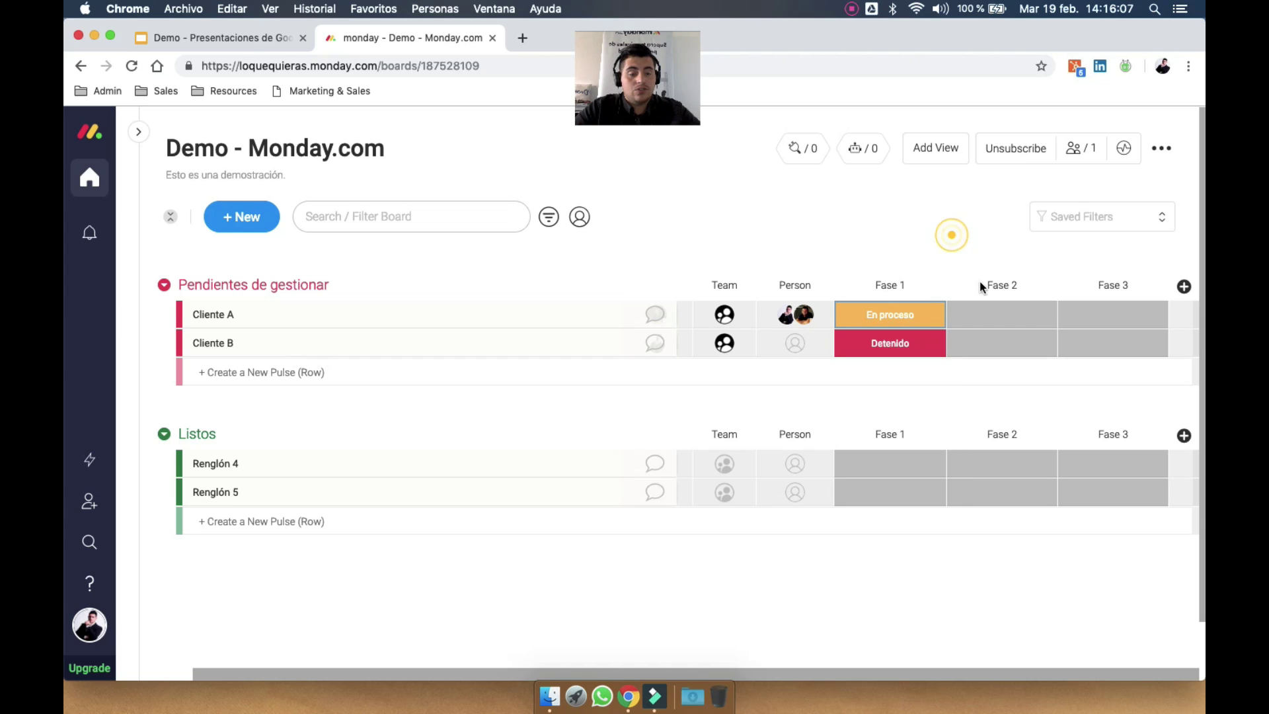
left_click(1002, 315)
Retitle Fase 1 as Diagnóstico, Fase 2 as Confirmado and Fase 3 as Pagado
left_click(1004, 286)
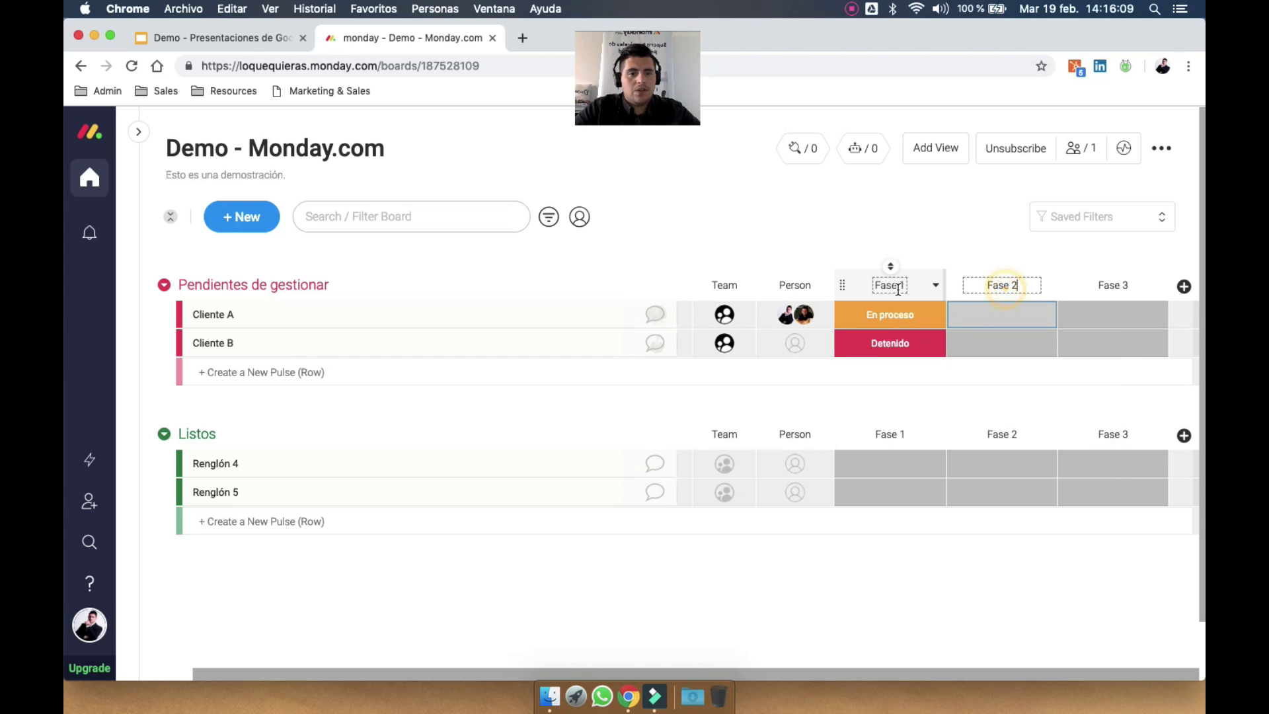
double_click(889, 286)
type("Diagnóstico")
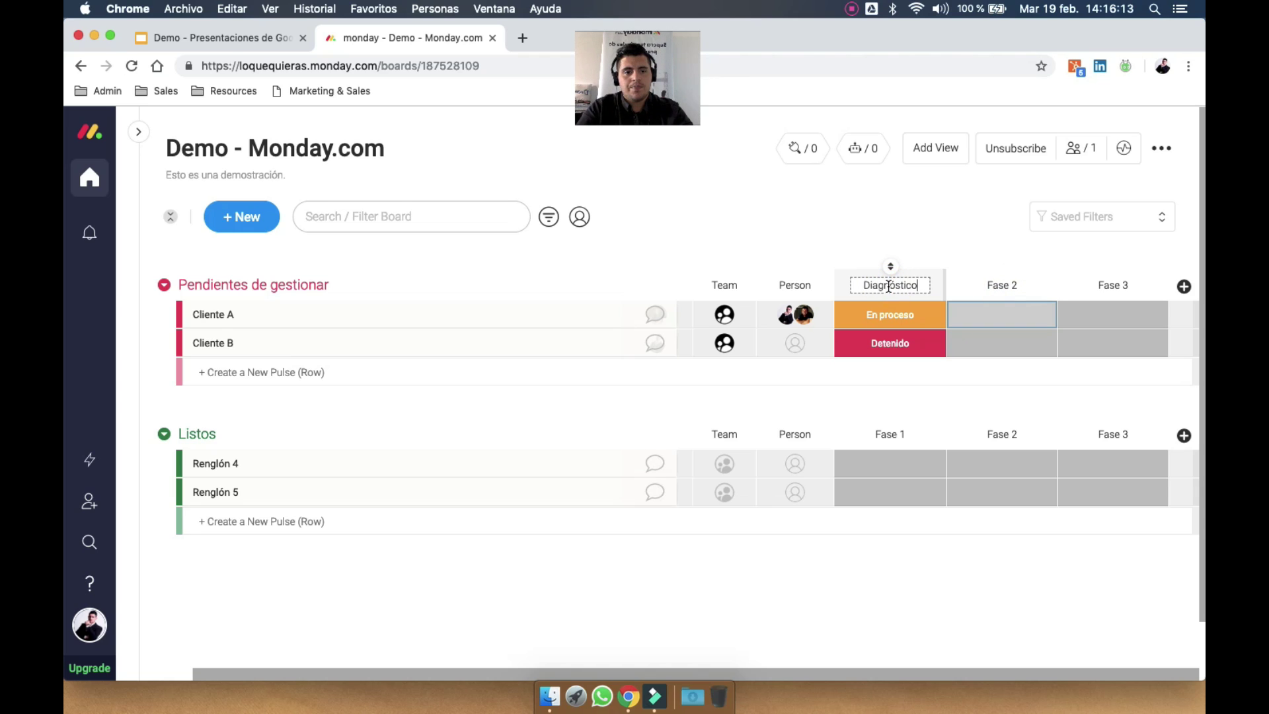
key("Return")
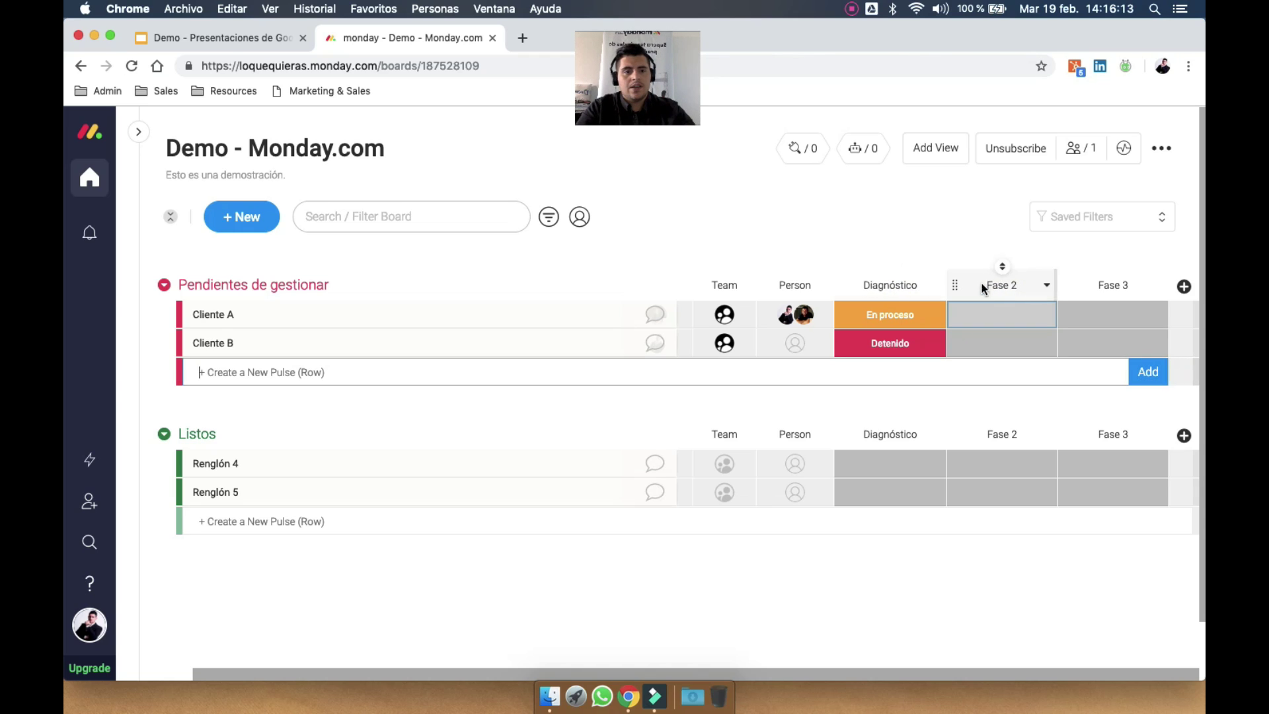
left_click(1008, 287)
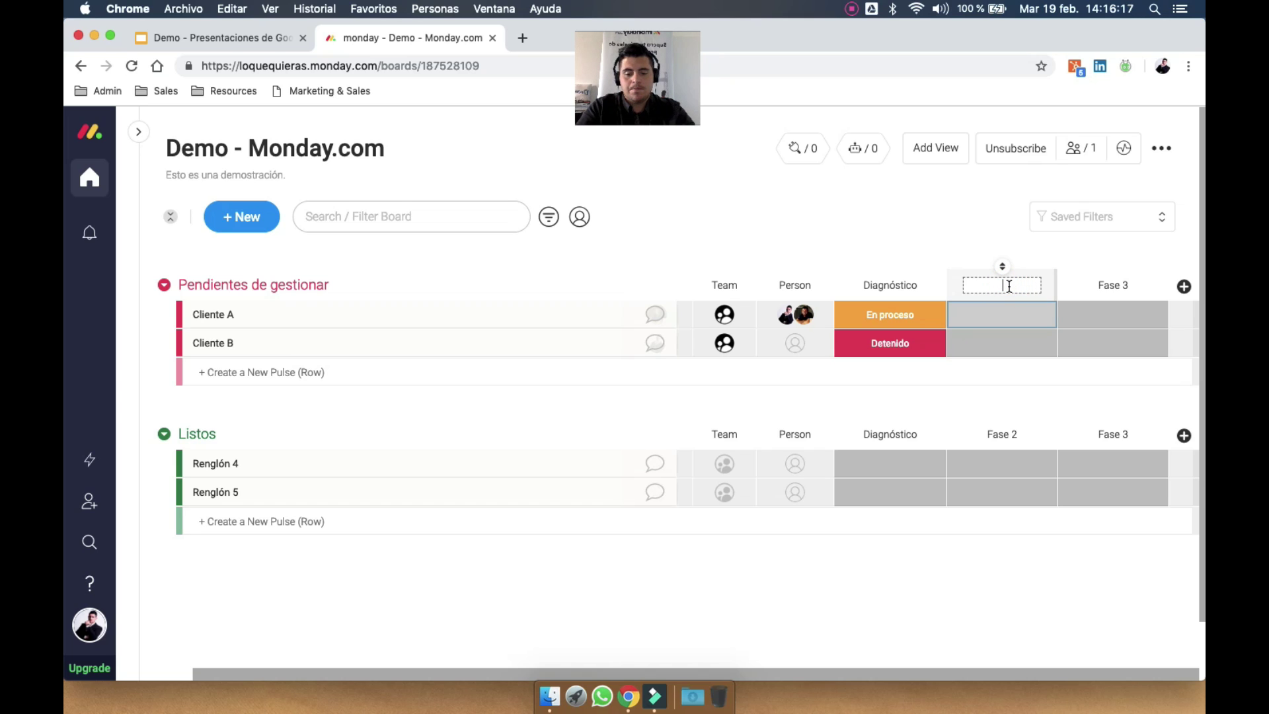
type("Confirm")
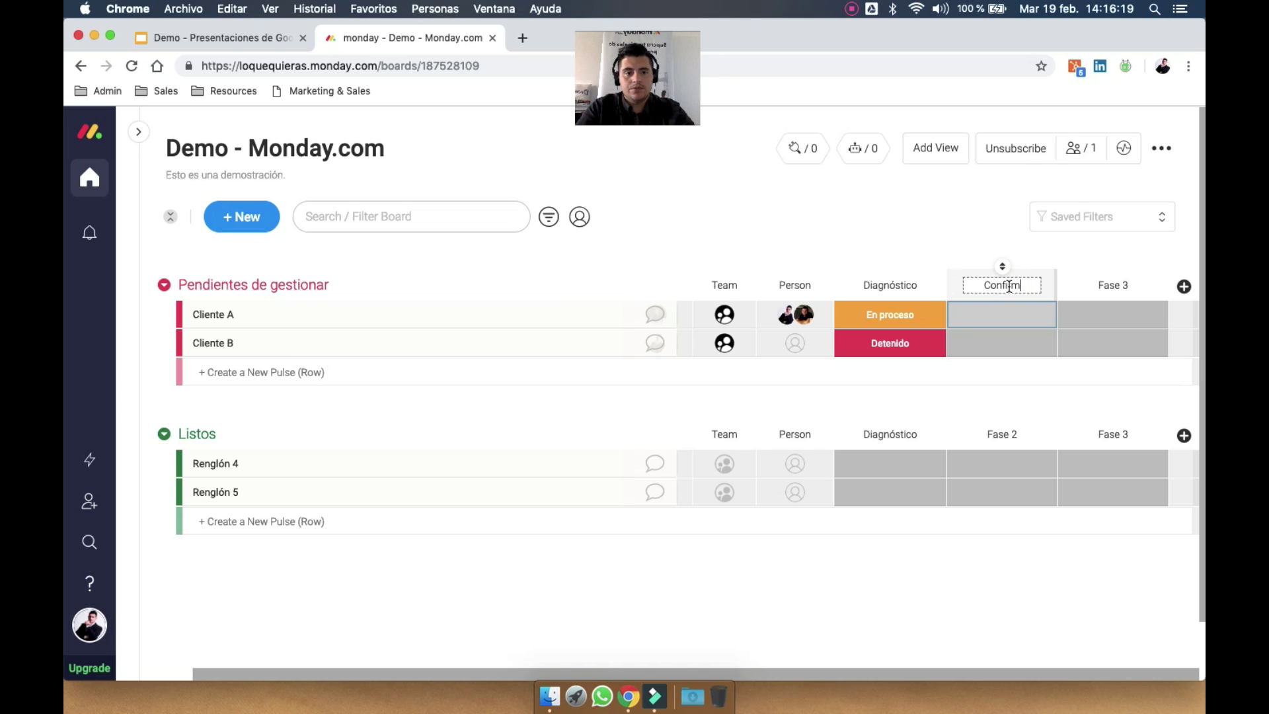
type("ado")
key("Return")
double_click(1114, 283)
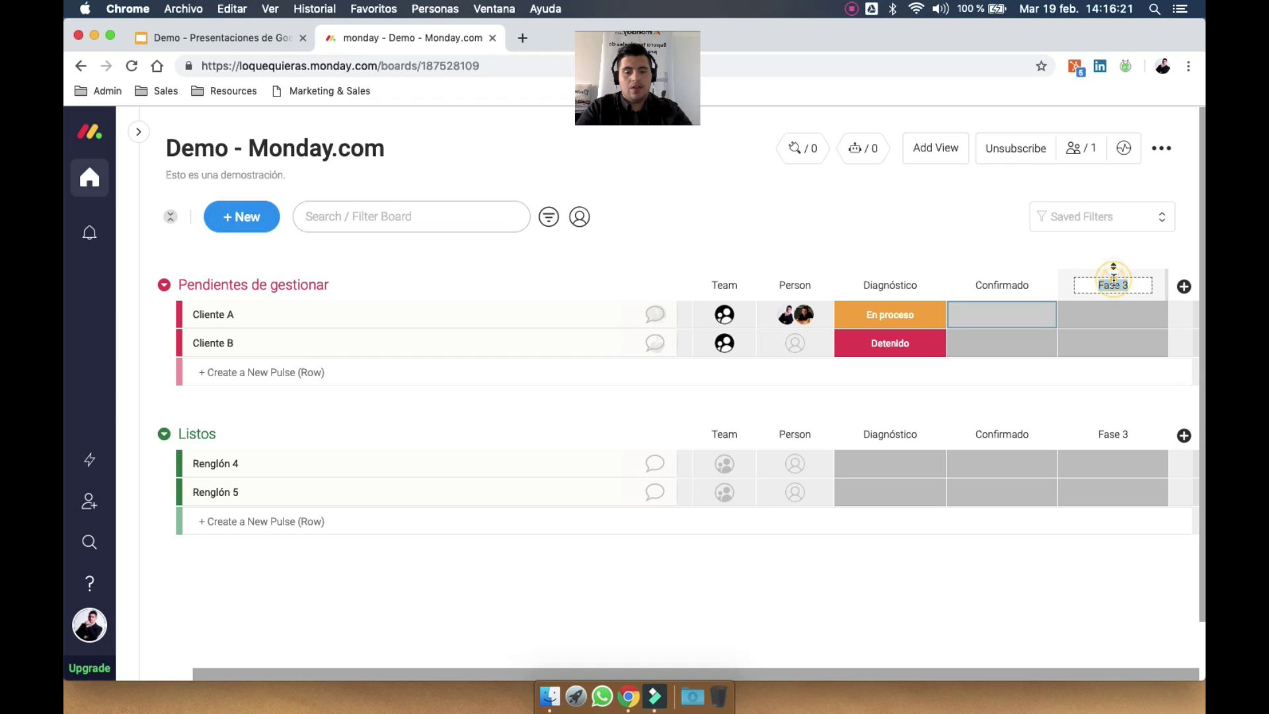
type("Pagado")
key("Return")
Delete the En Revisión, Postergado, En Proceso and Detenido labels from Confirmado, renaming Listo to Confirmado
left_click(1013, 319)
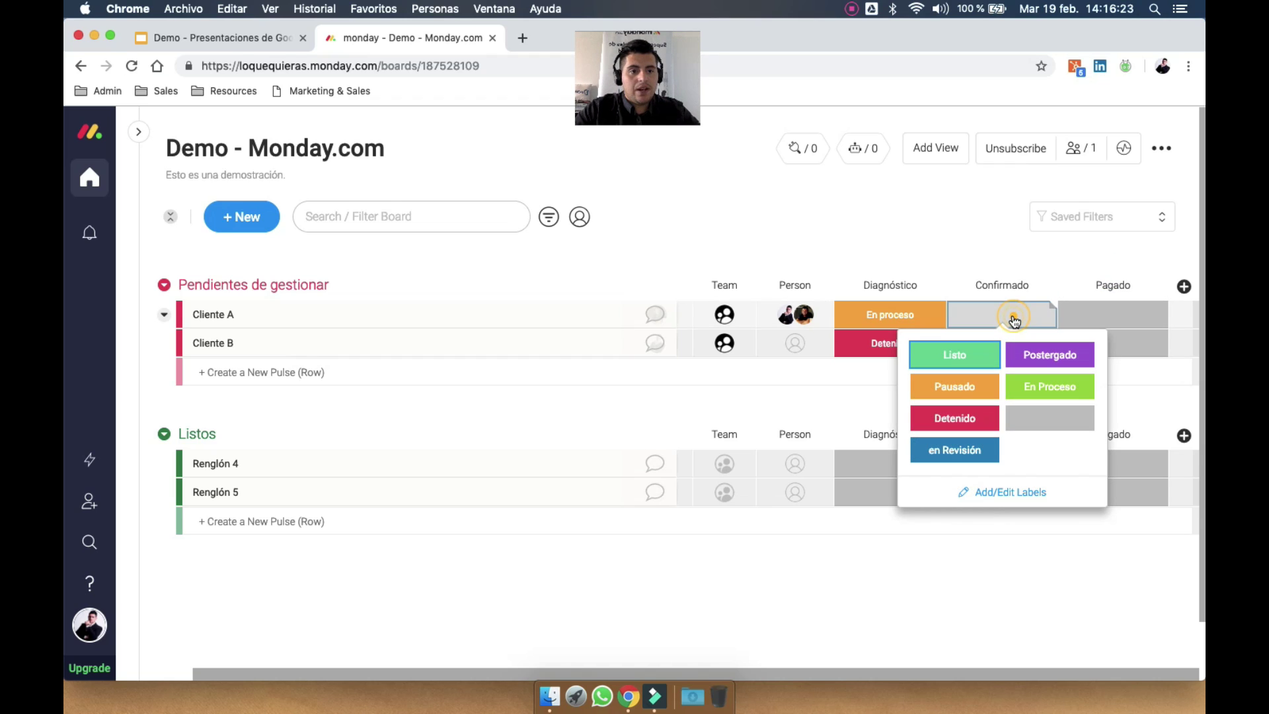
left_click(1000, 492)
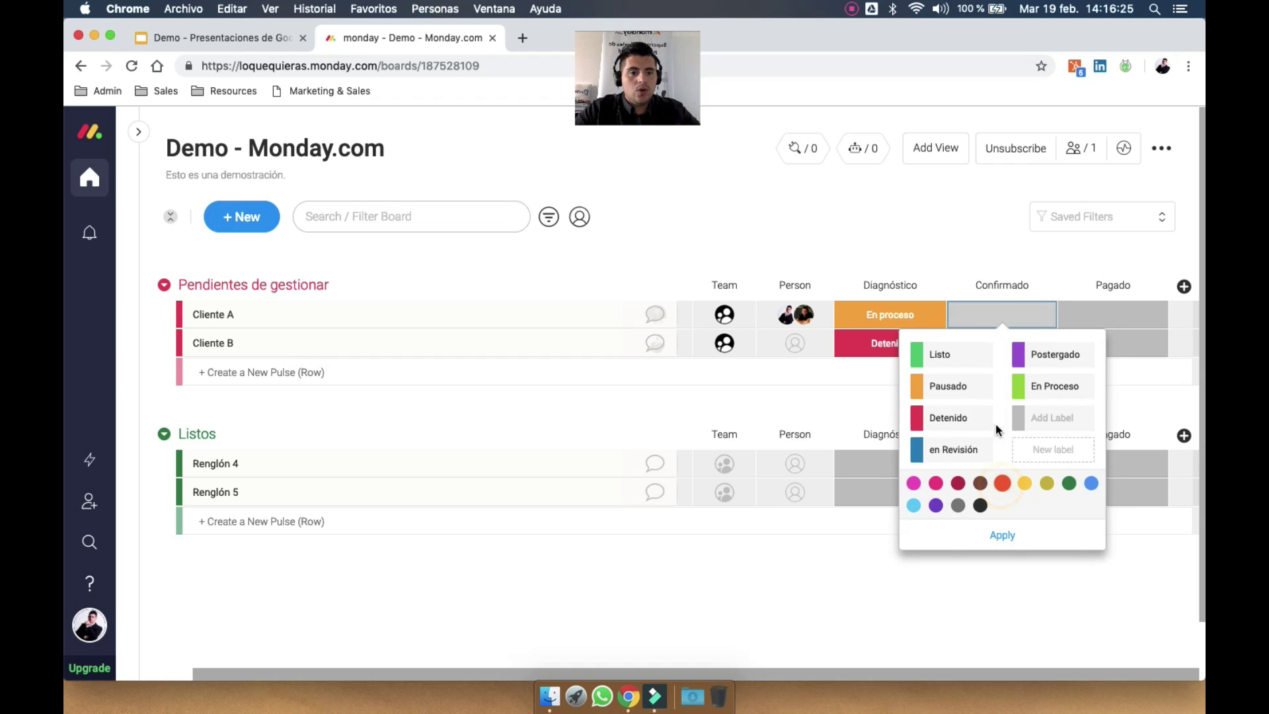
left_click(998, 449)
left_click(998, 449)
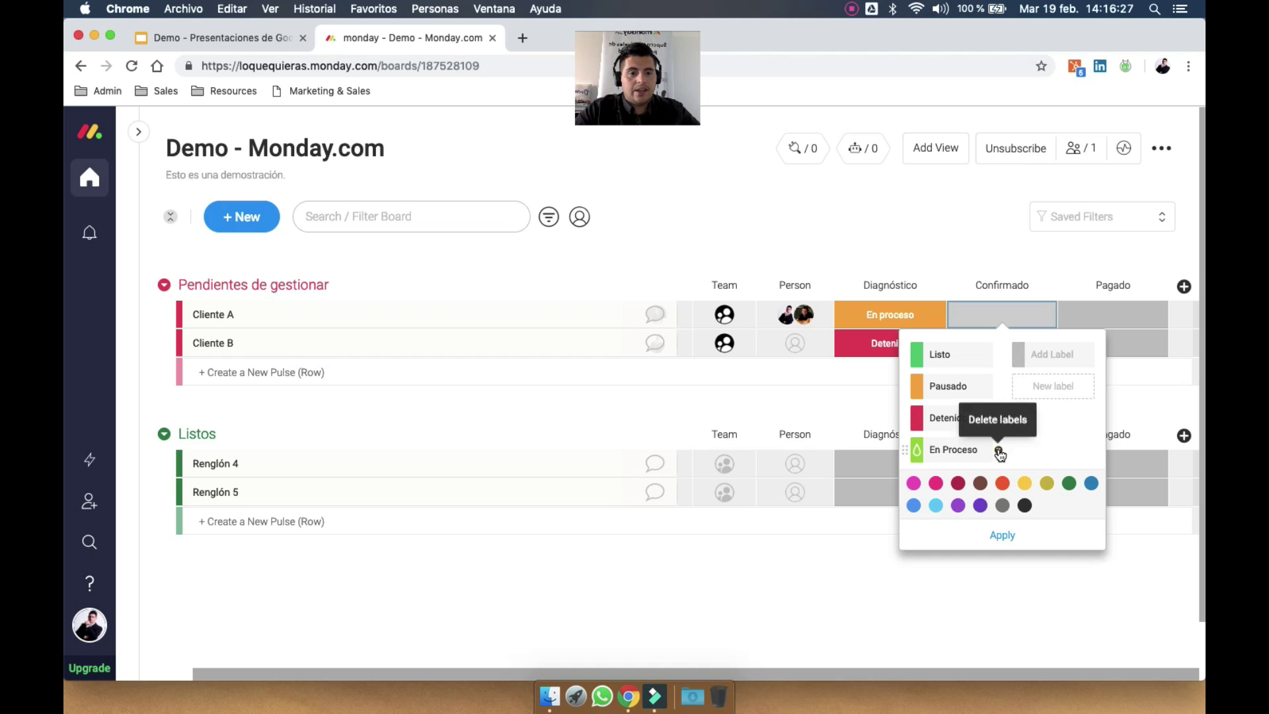
left_click(998, 449)
left_click(997, 418)
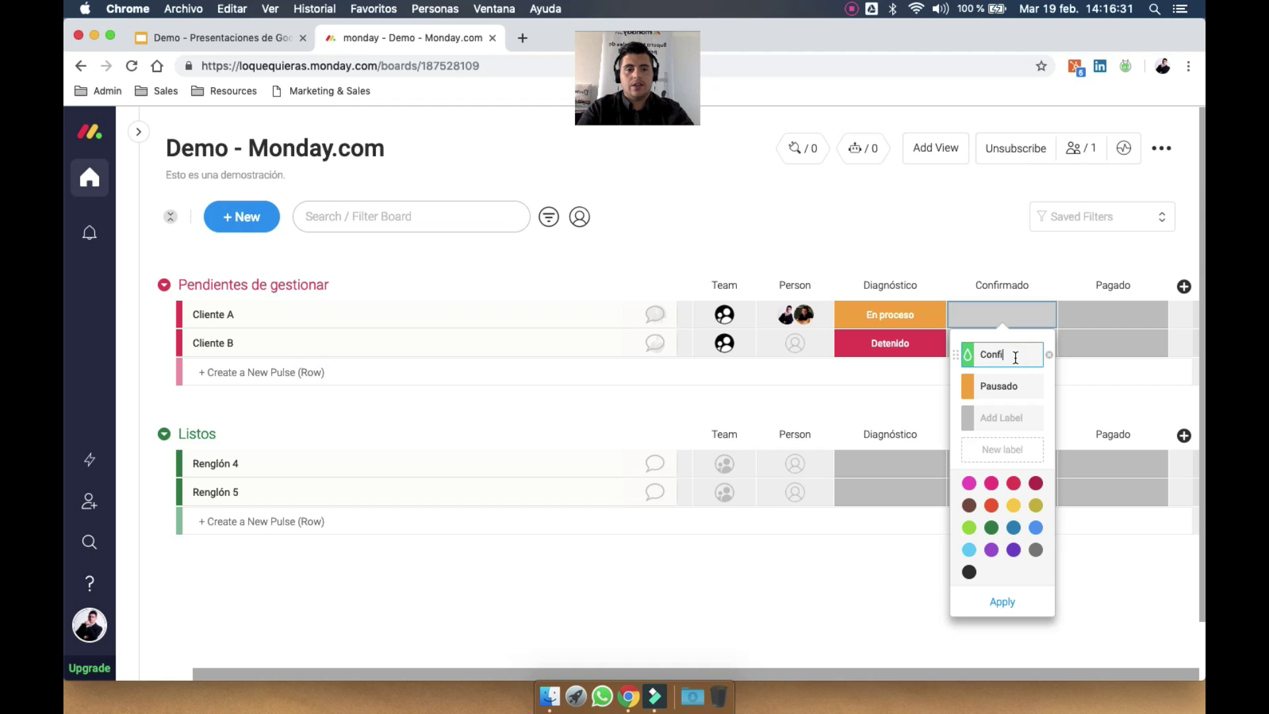
type("ado")
key("Tab")
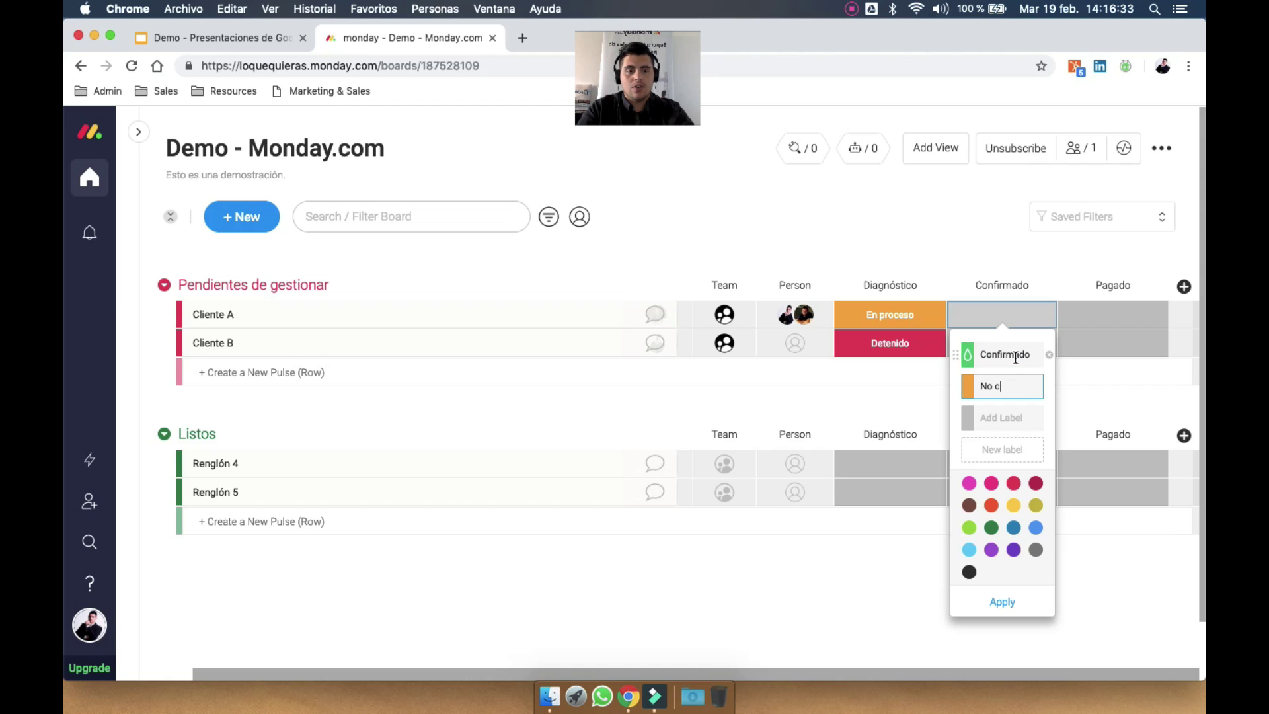
key("Return")
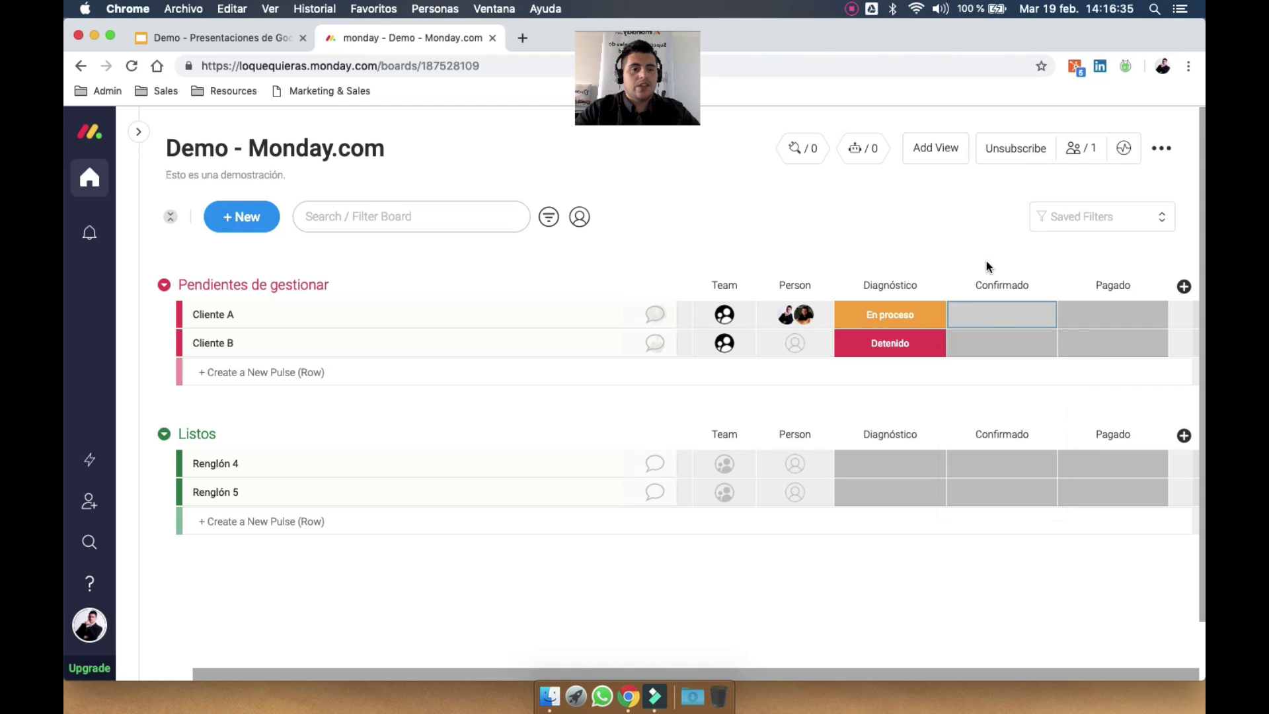
left_click(986, 261)
Delete the En Revisión and Postergado labels from Pagado and rename Detenido to No pagado
left_click(914, 322)
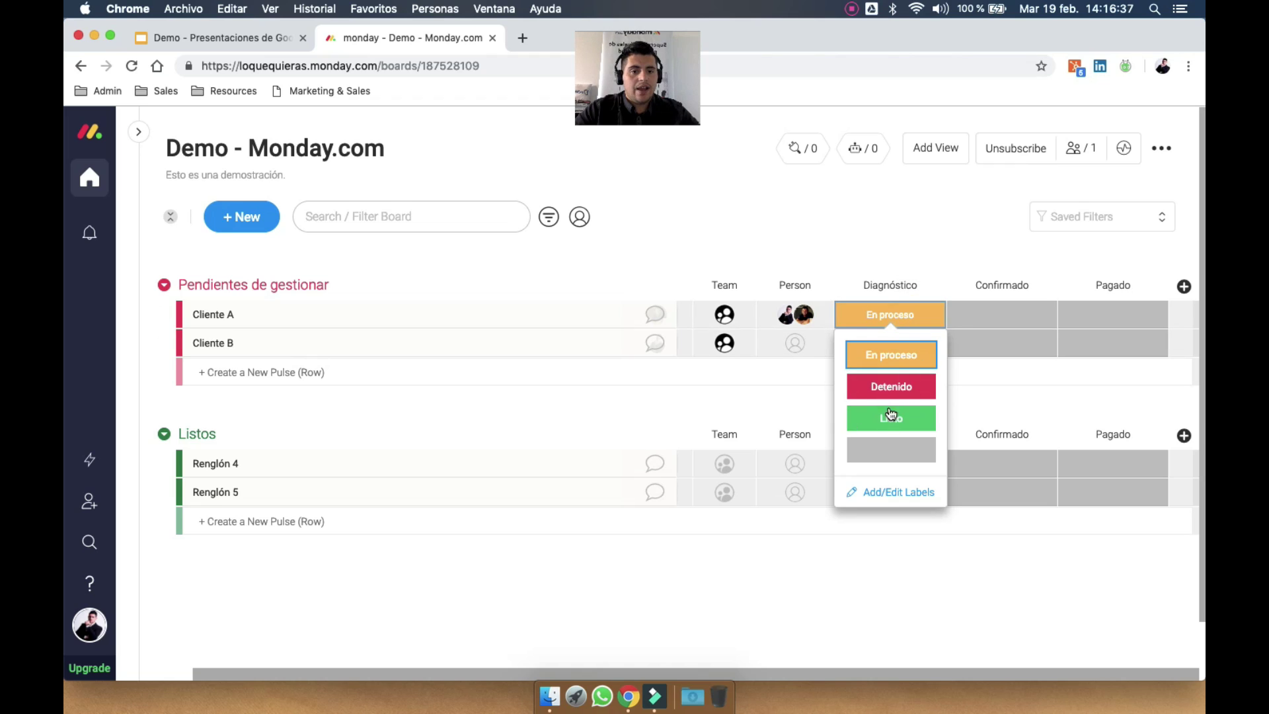
left_click(891, 387)
left_click(989, 318)
left_click(1013, 317)
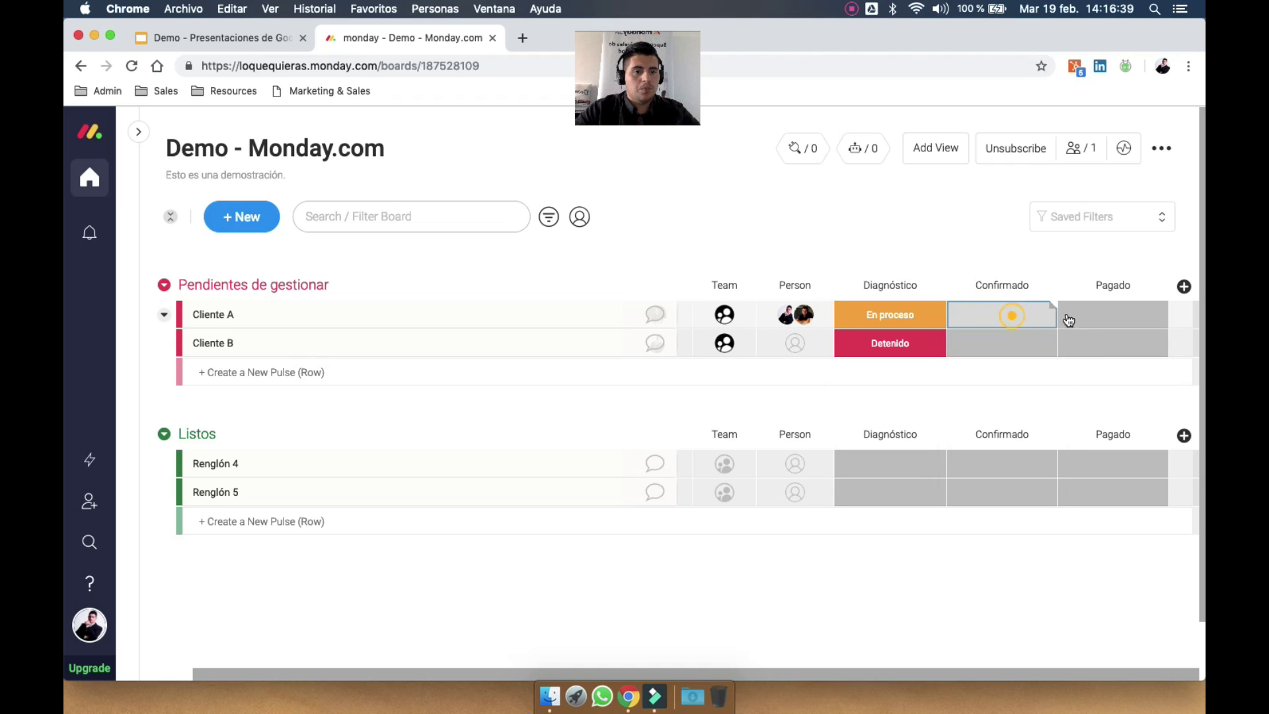
left_click(1091, 315)
left_click(1058, 499)
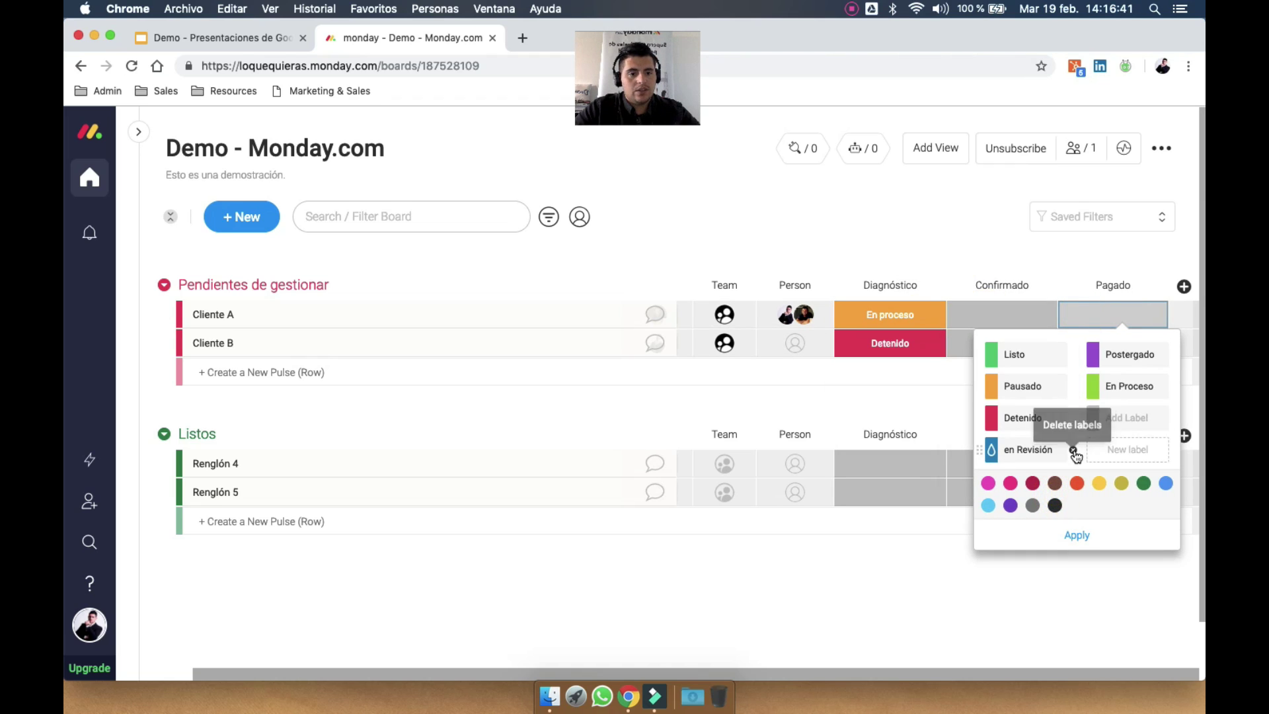
left_click(1073, 450)
left_click(1074, 451)
left_click(1074, 451)
left_click(1043, 419)
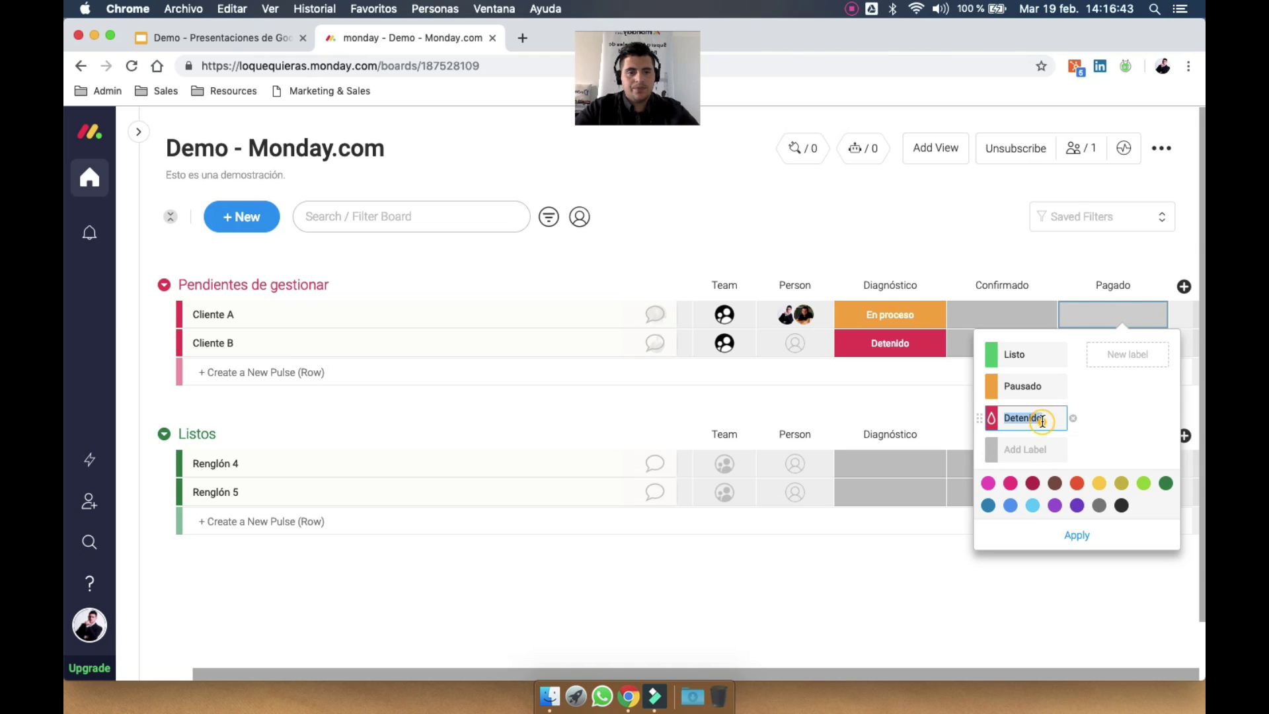
type("No pagado")
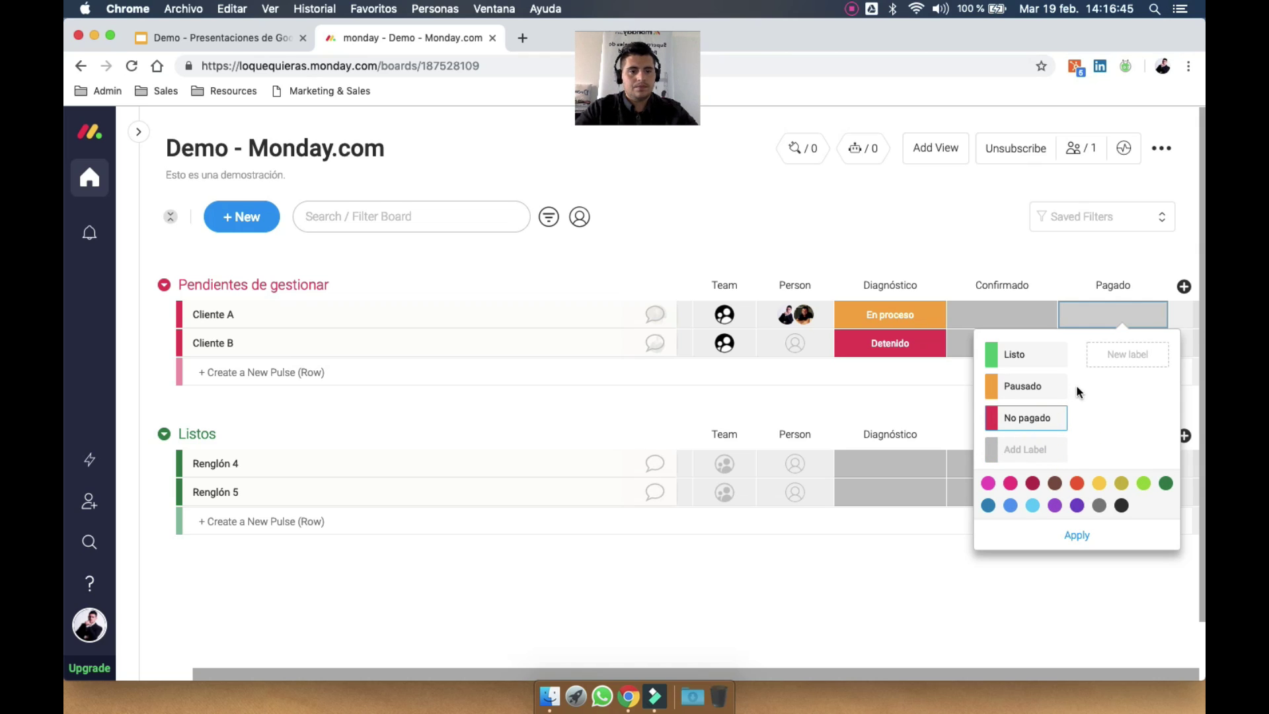
left_click(1068, 386)
left_click(1048, 361)
Rename the Pagado column's Listo label to 'Pagado :)'
left_click(1137, 323)
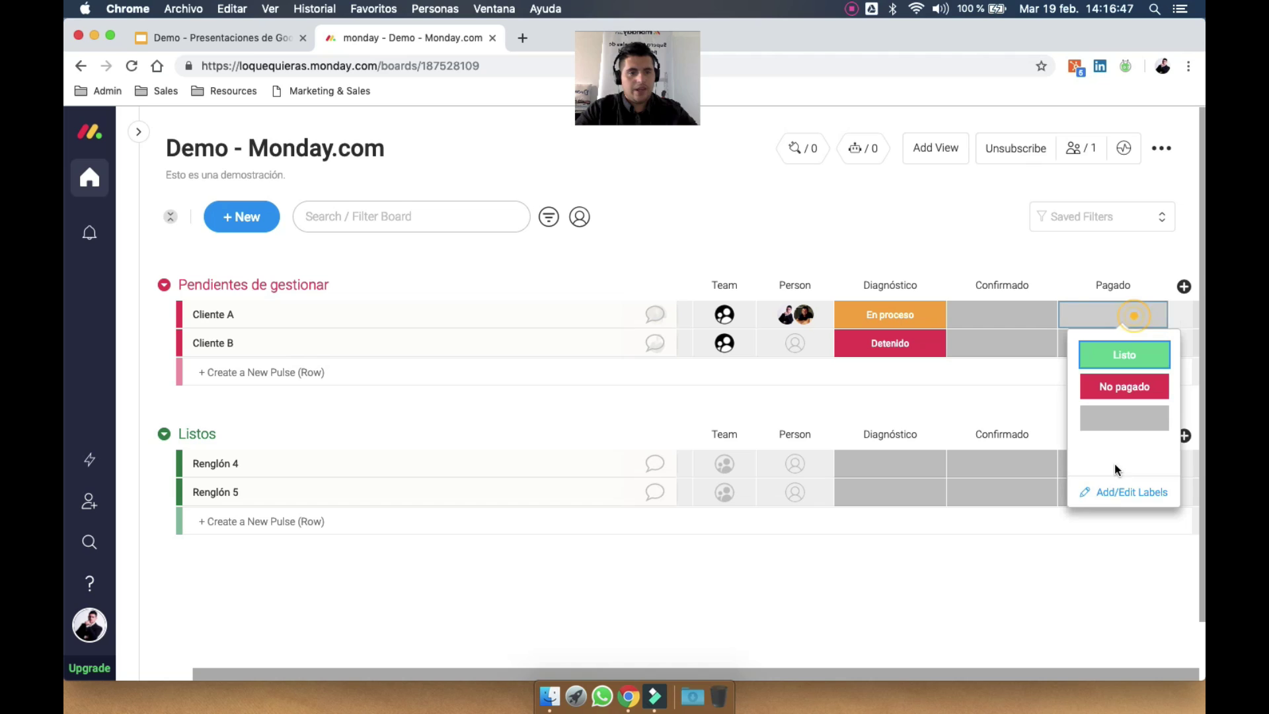
left_click(1117, 488)
left_click(1127, 361)
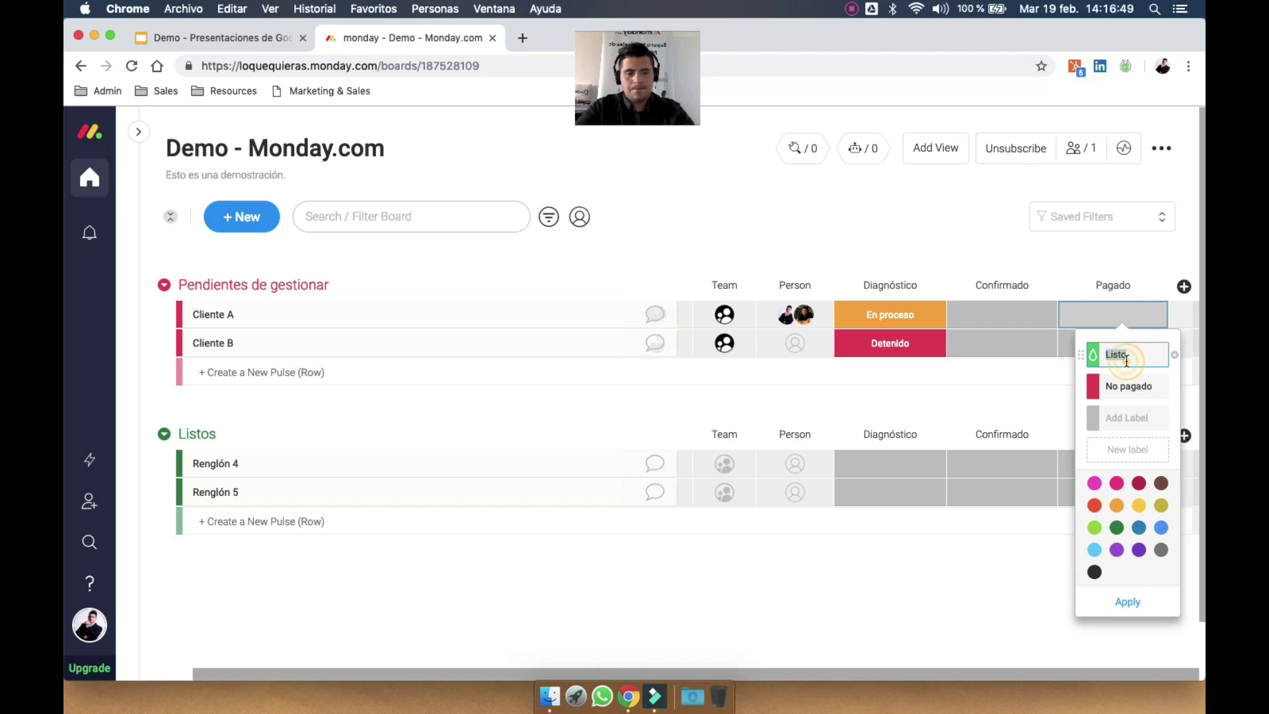
type("Pago")
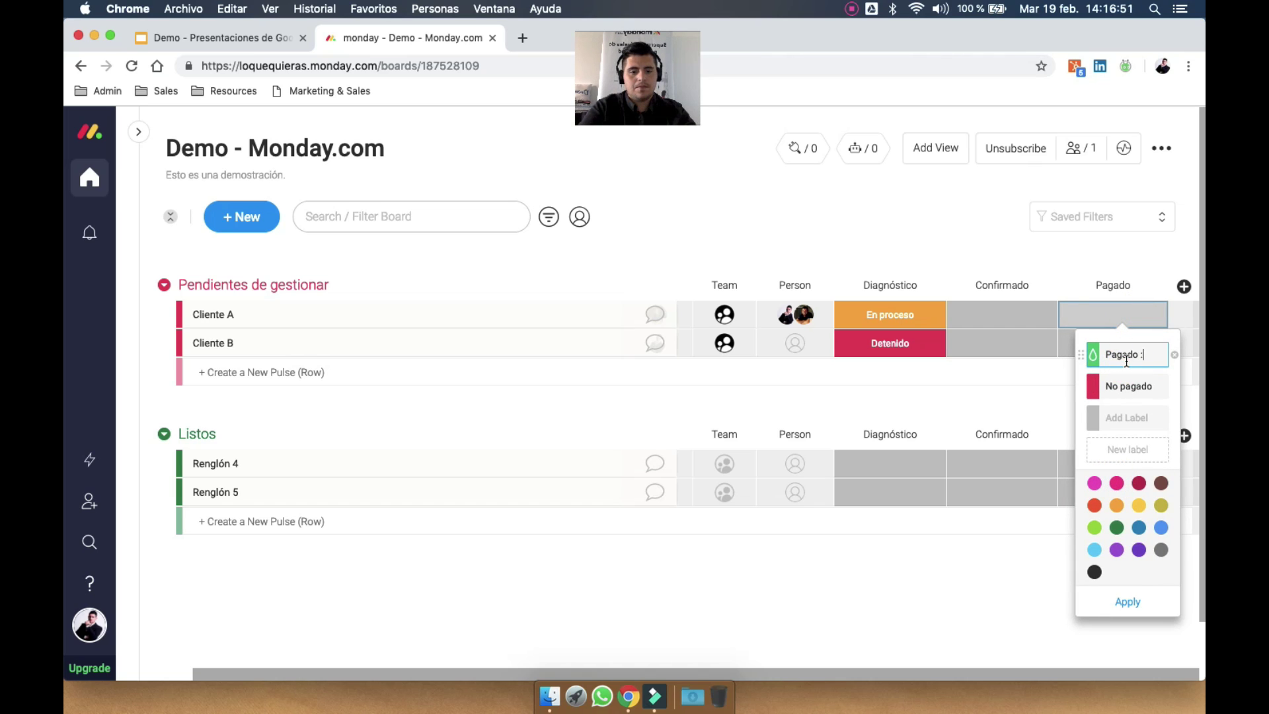
type("do :)")
key("Return")
left_click(1060, 257)
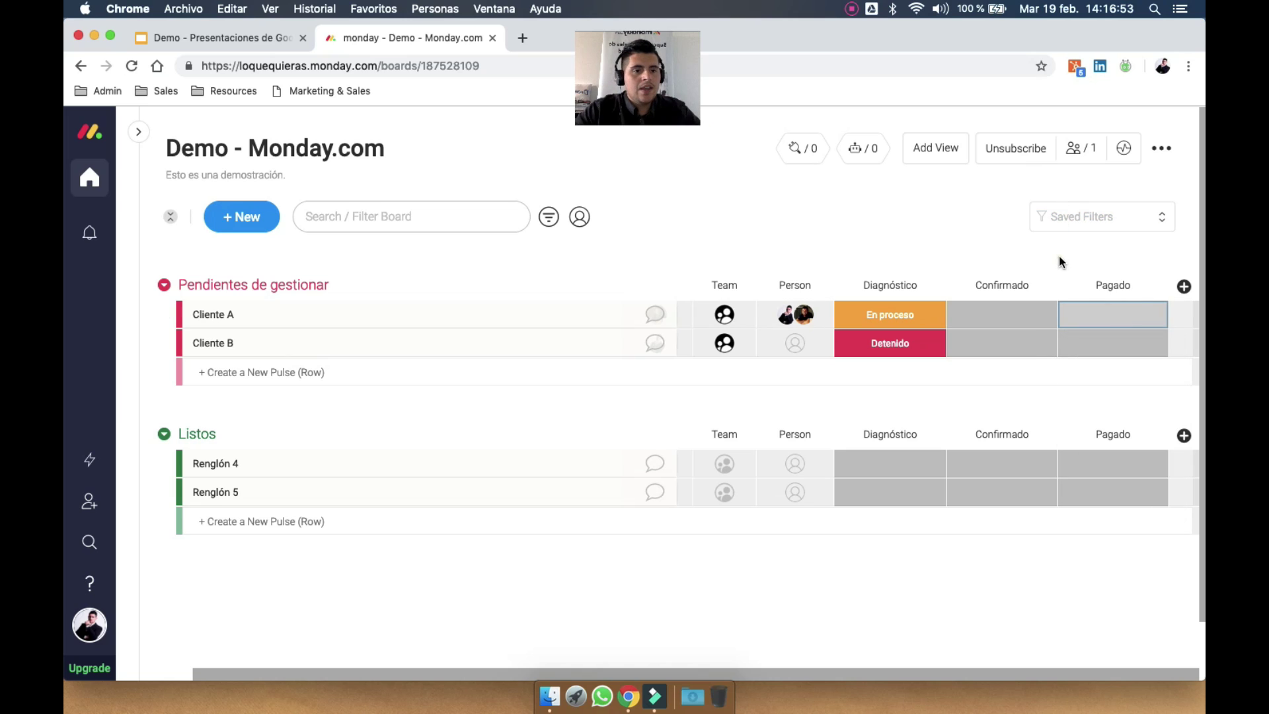
Insert a Date column after Pagado, then drag the item-name column narrower
left_click(1180, 287)
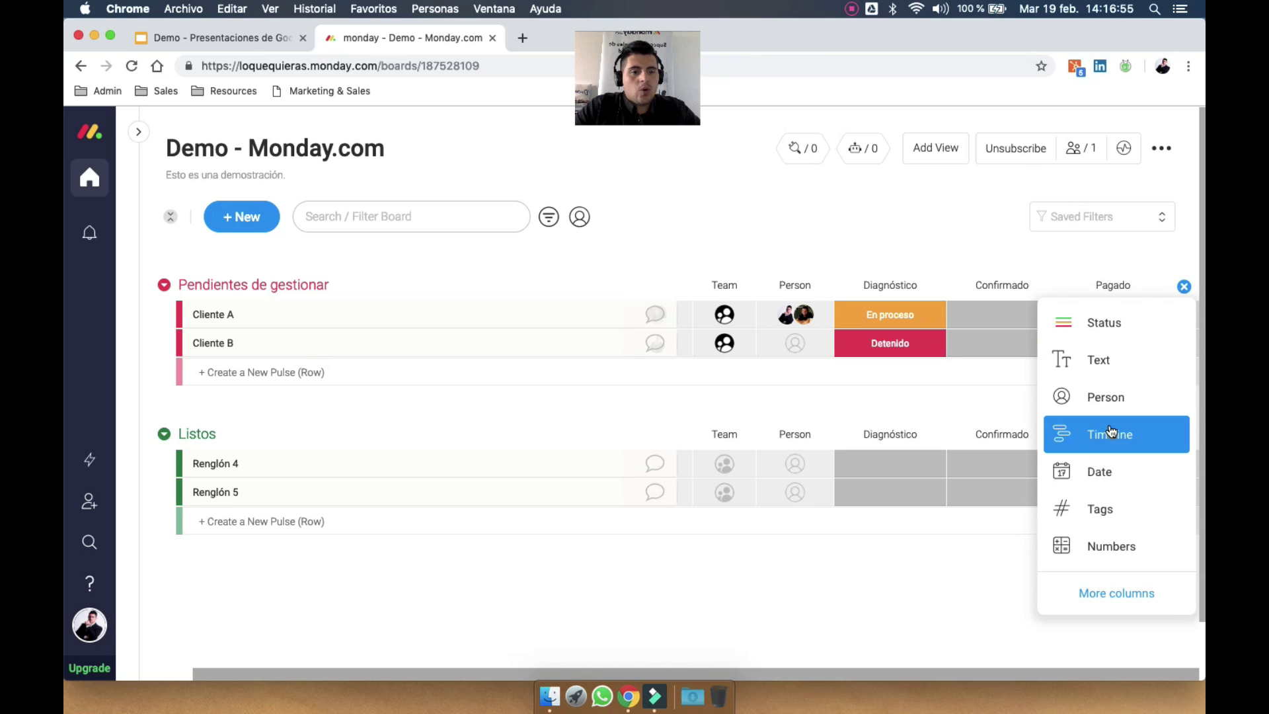
left_click(1124, 476)
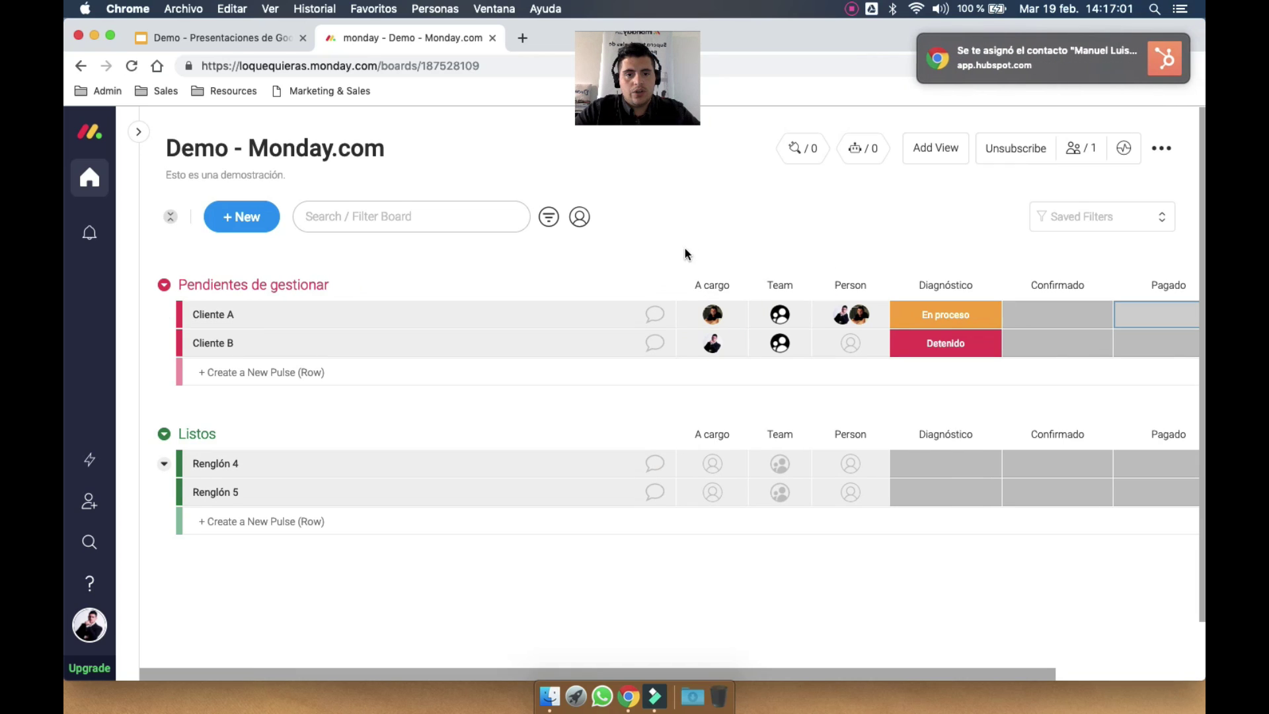
left_click_drag(673, 283, 395, 285)
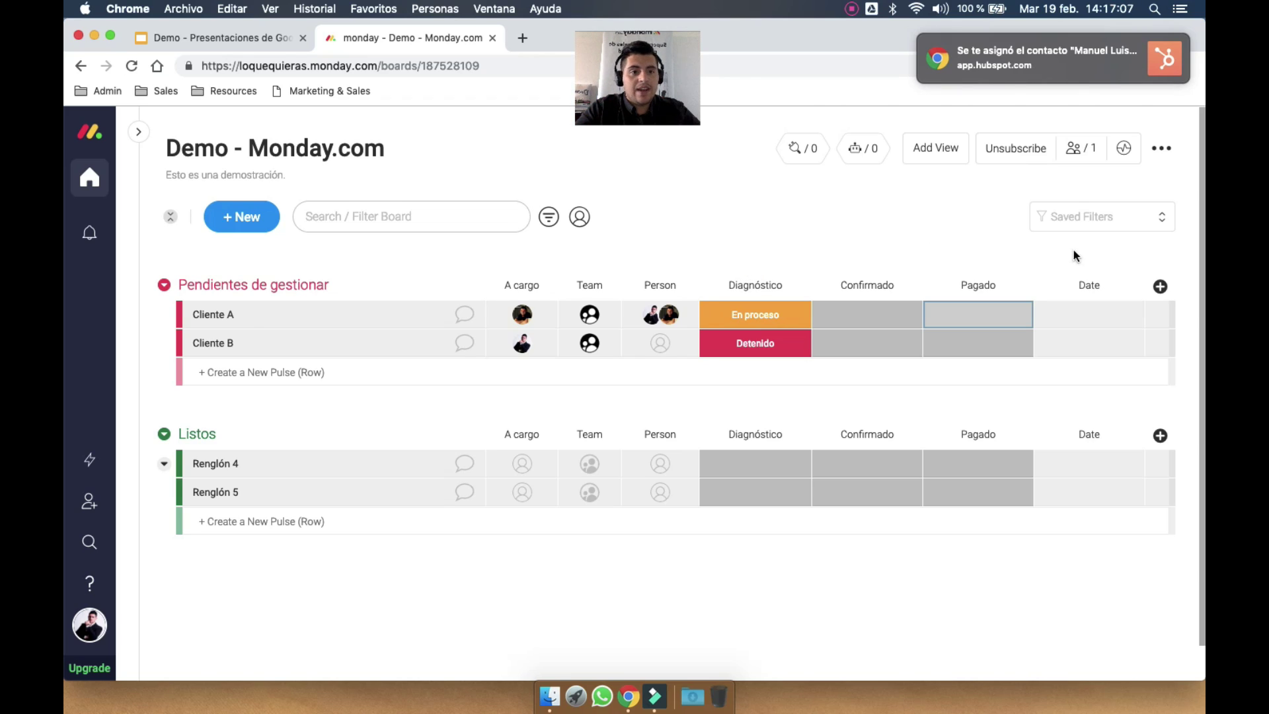
Retitle the Date column as Fecha
left_click(1095, 285)
type("Fec")
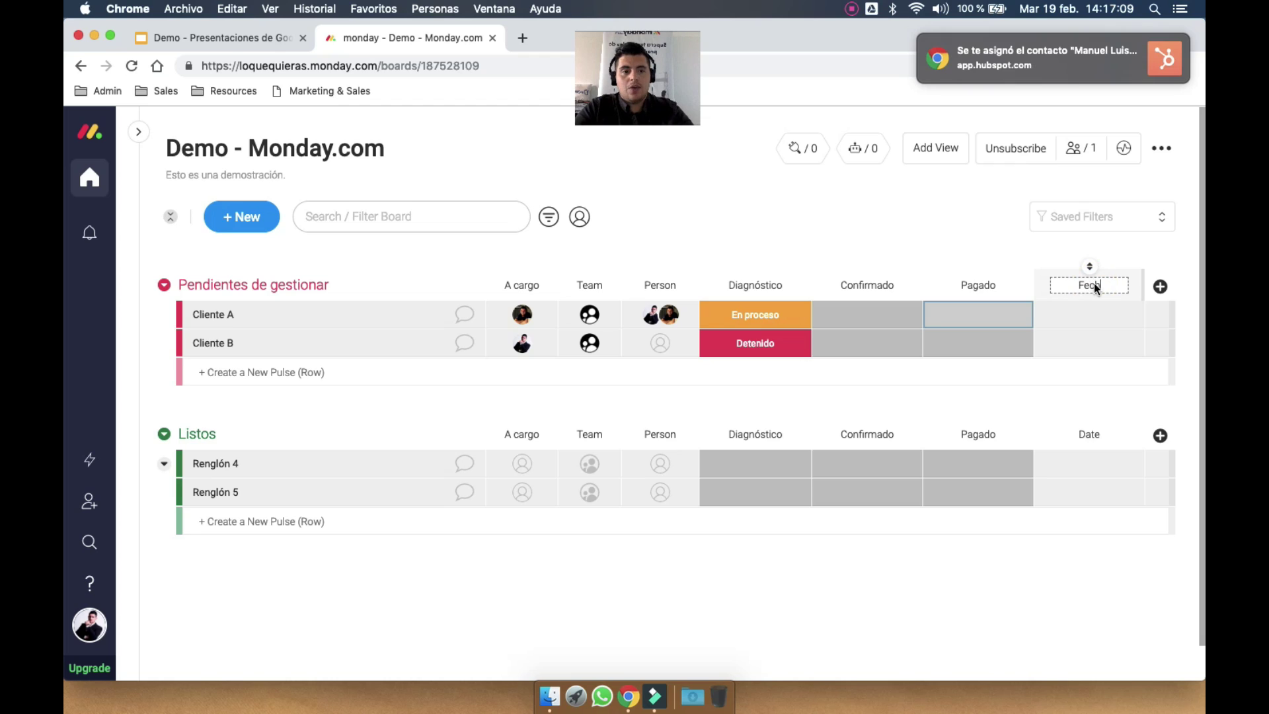
type("ha")
key("Return")
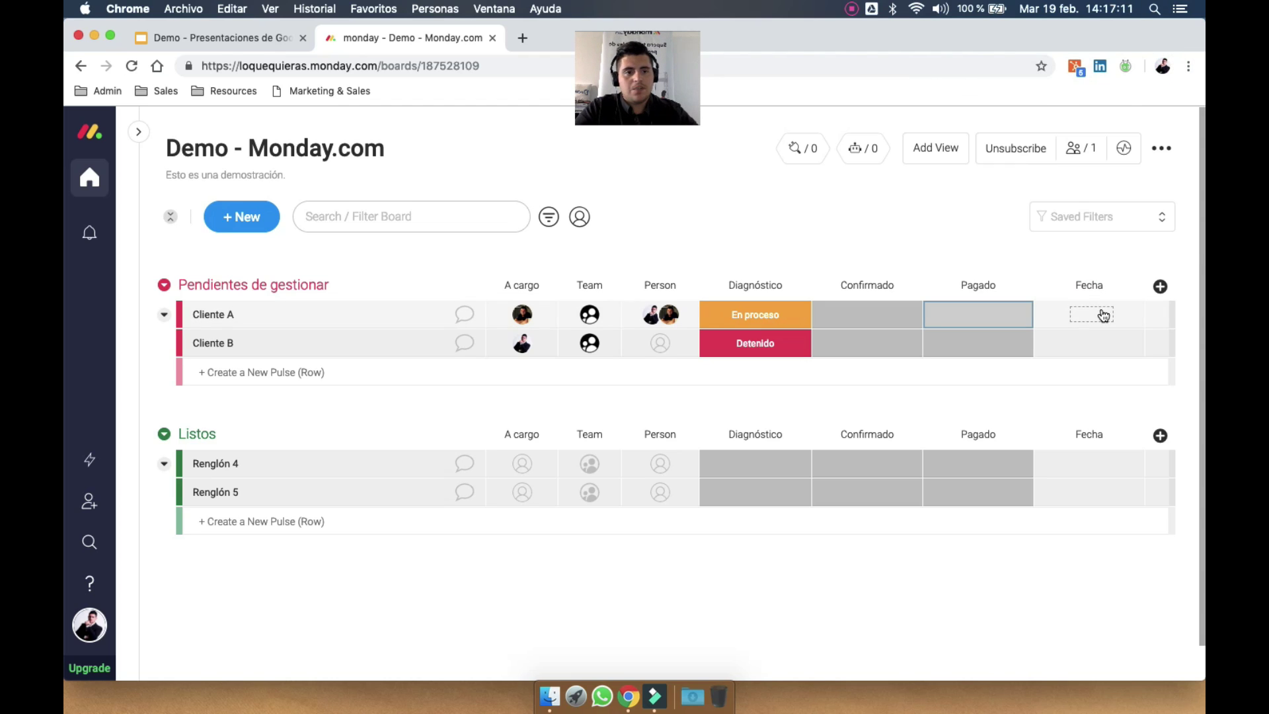
Set Cliente A's Fecha to Feb 21 and Cliente B's Fecha to Feb 14
left_click(1103, 315)
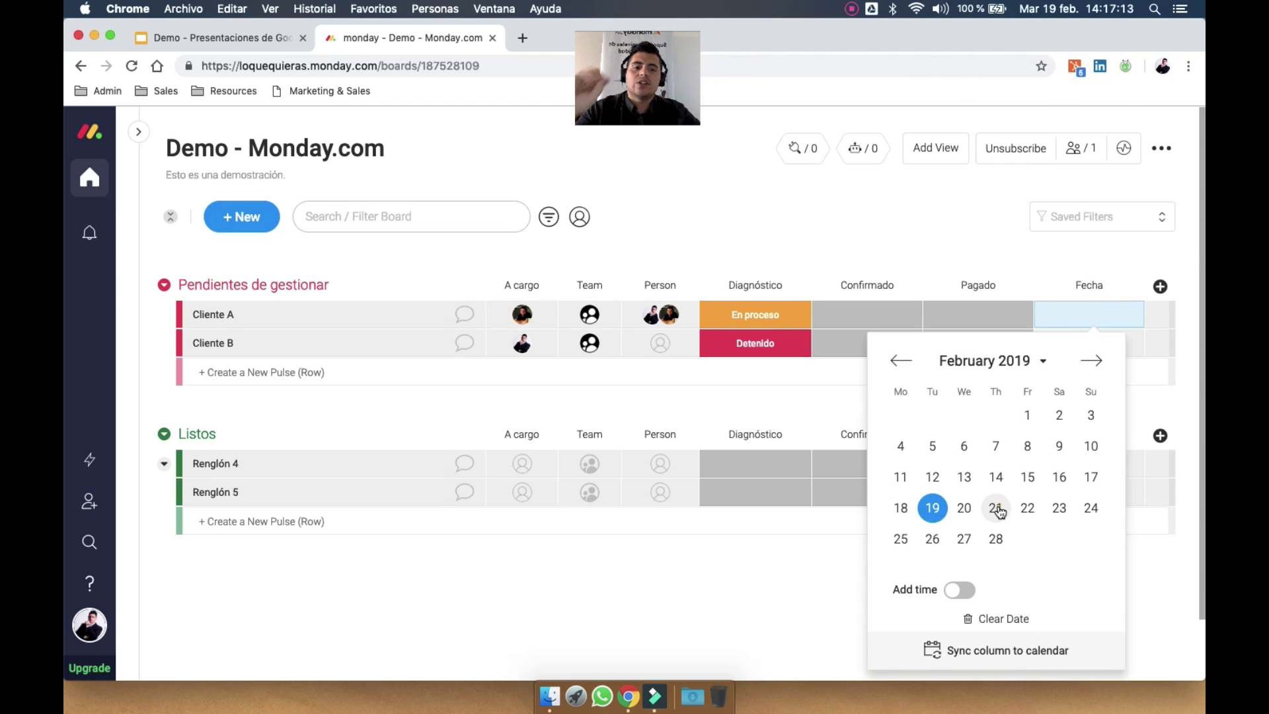
left_click(998, 509)
left_click(1103, 344)
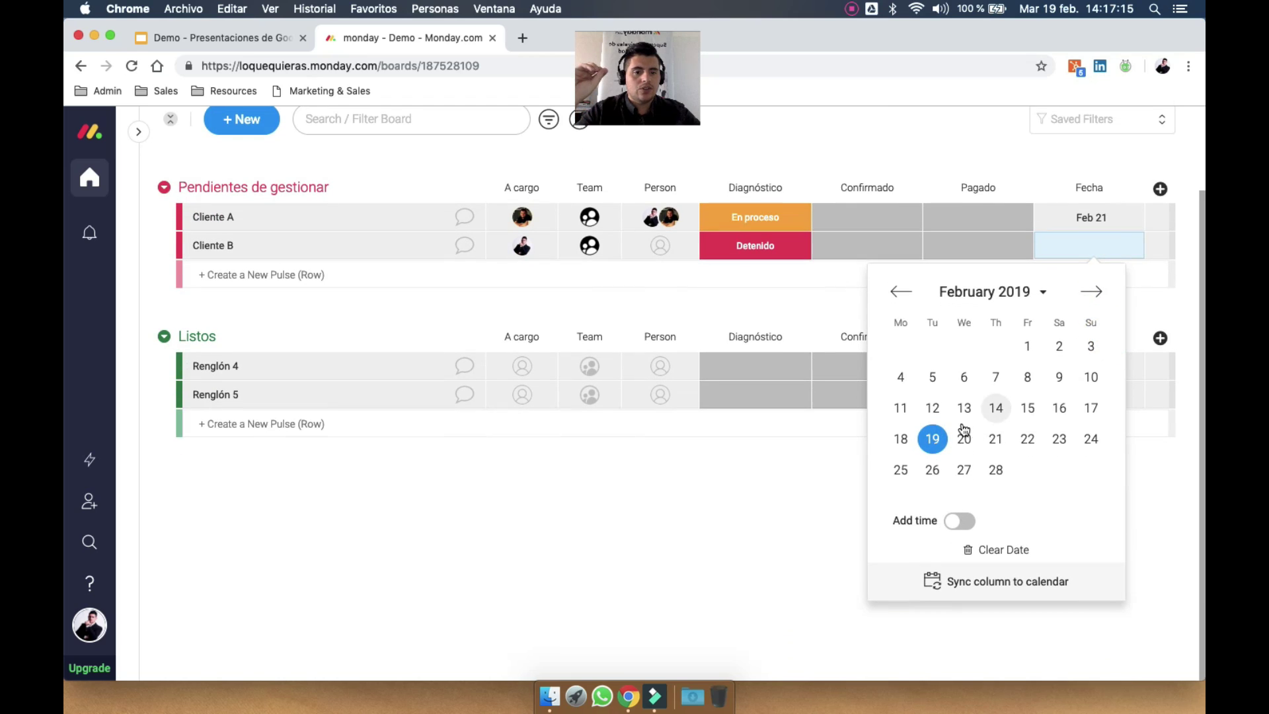
left_click(995, 408)
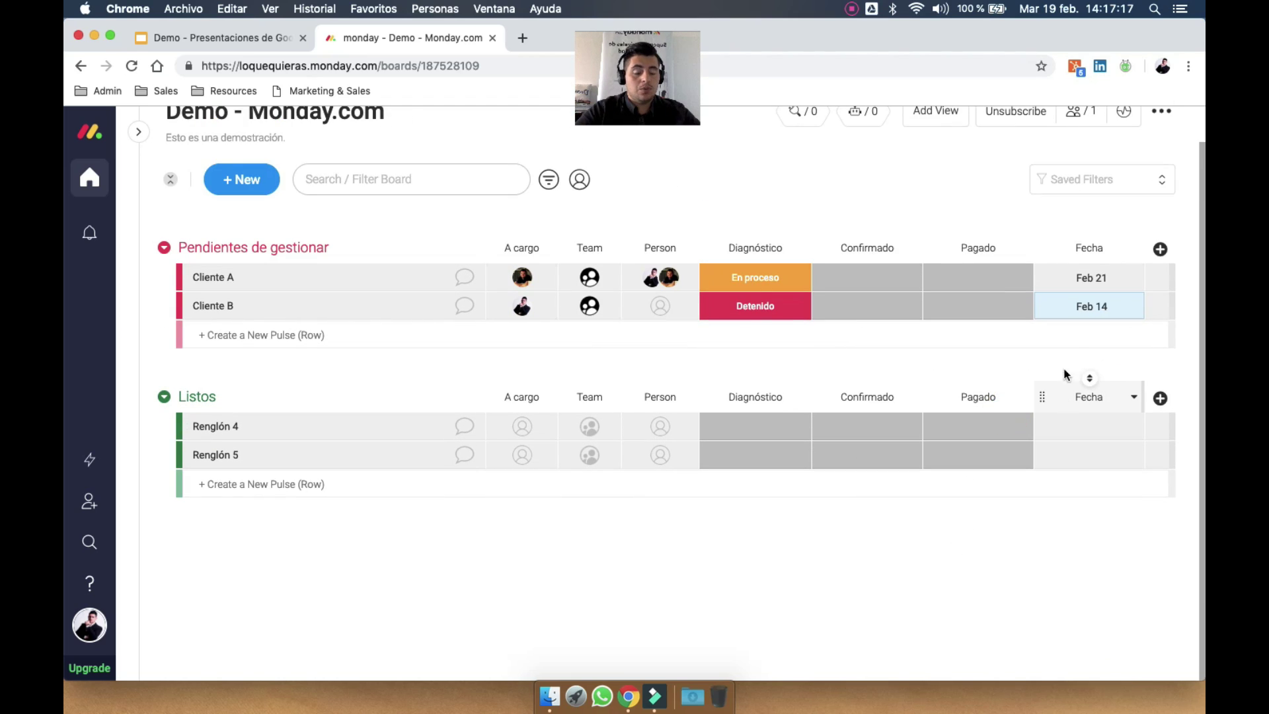
left_click(1161, 249)
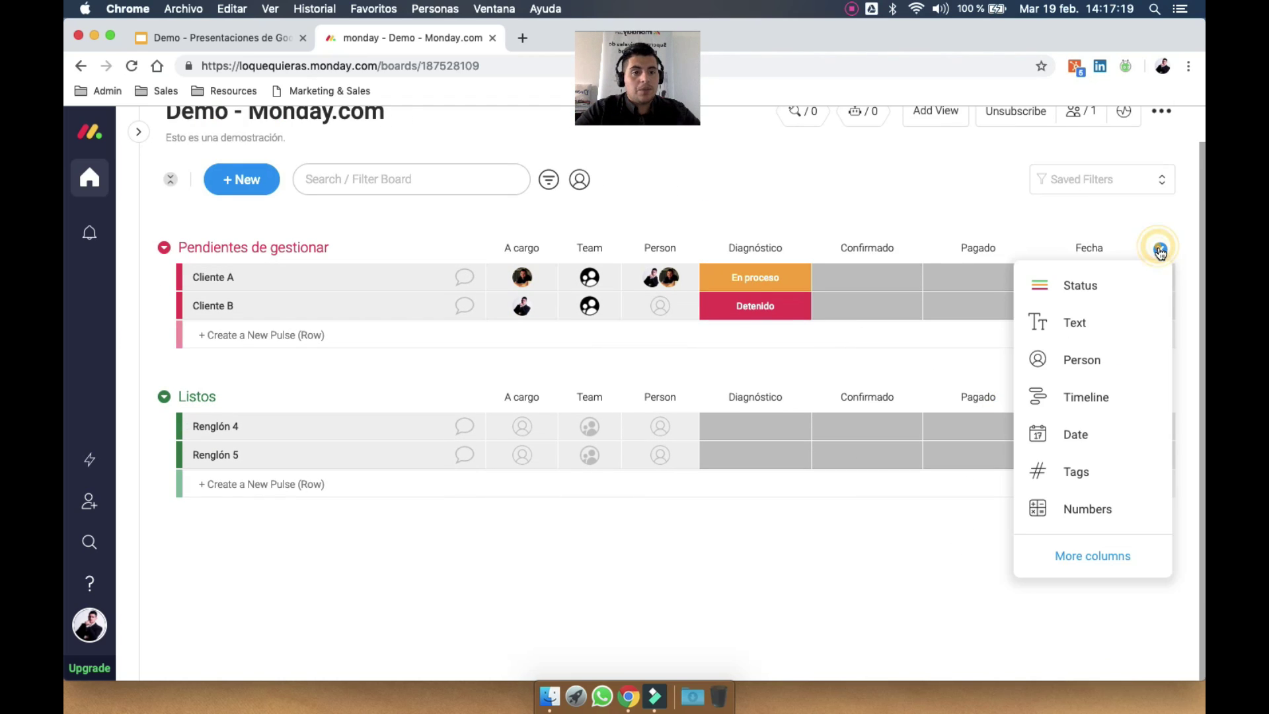
Add a Timeline column and give Cliente A the range Feb 12–20
left_click(1093, 396)
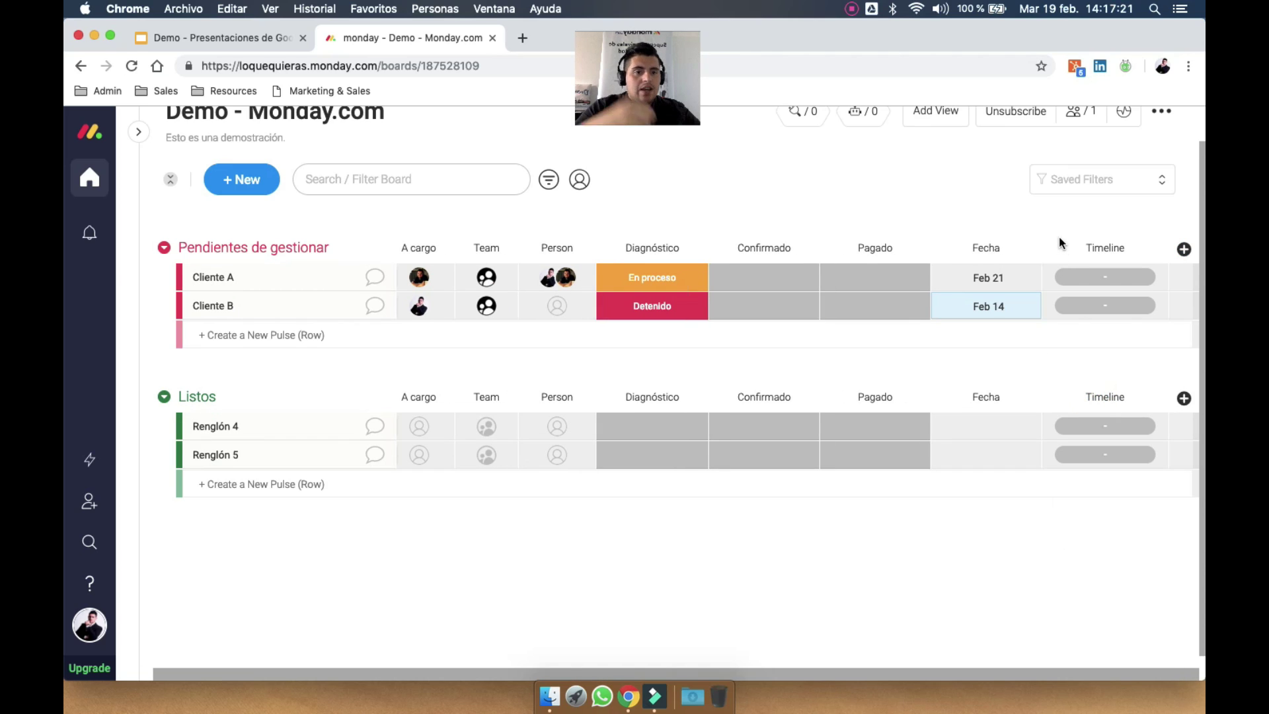
scroll(1060, 236, "up", 1)
left_click(1108, 316)
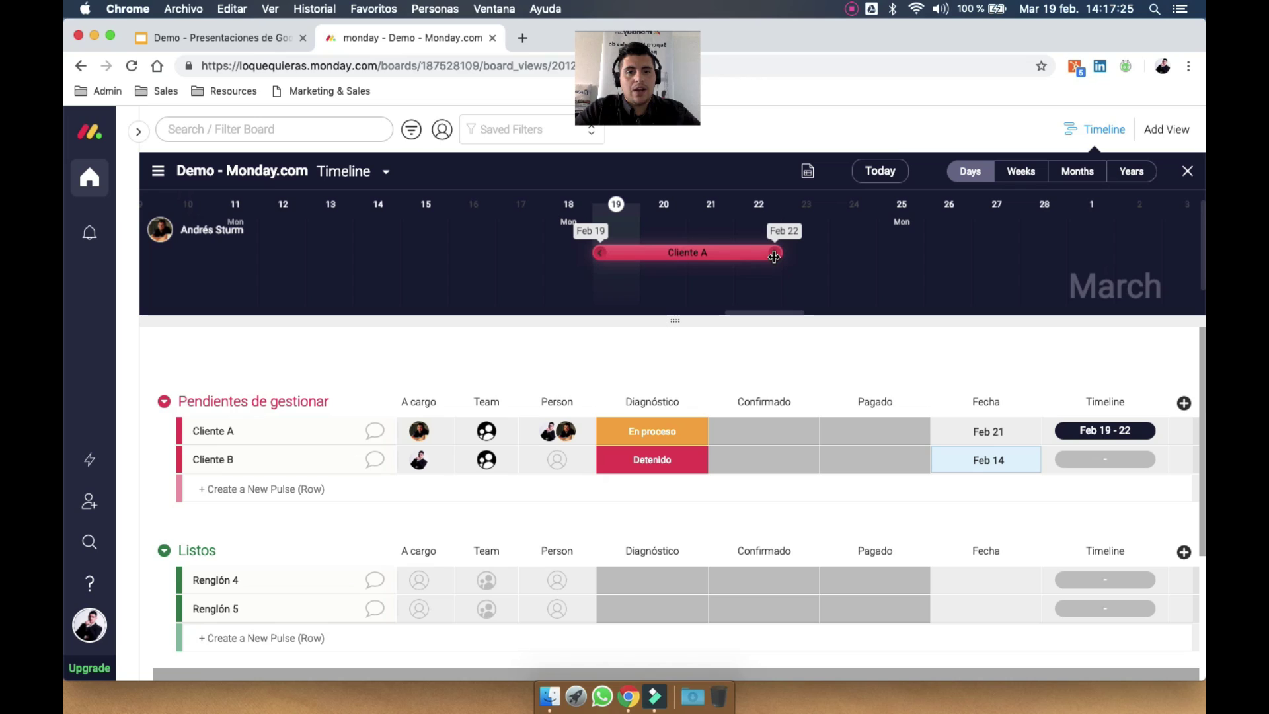
left_click_drag(777, 256, 1003, 236)
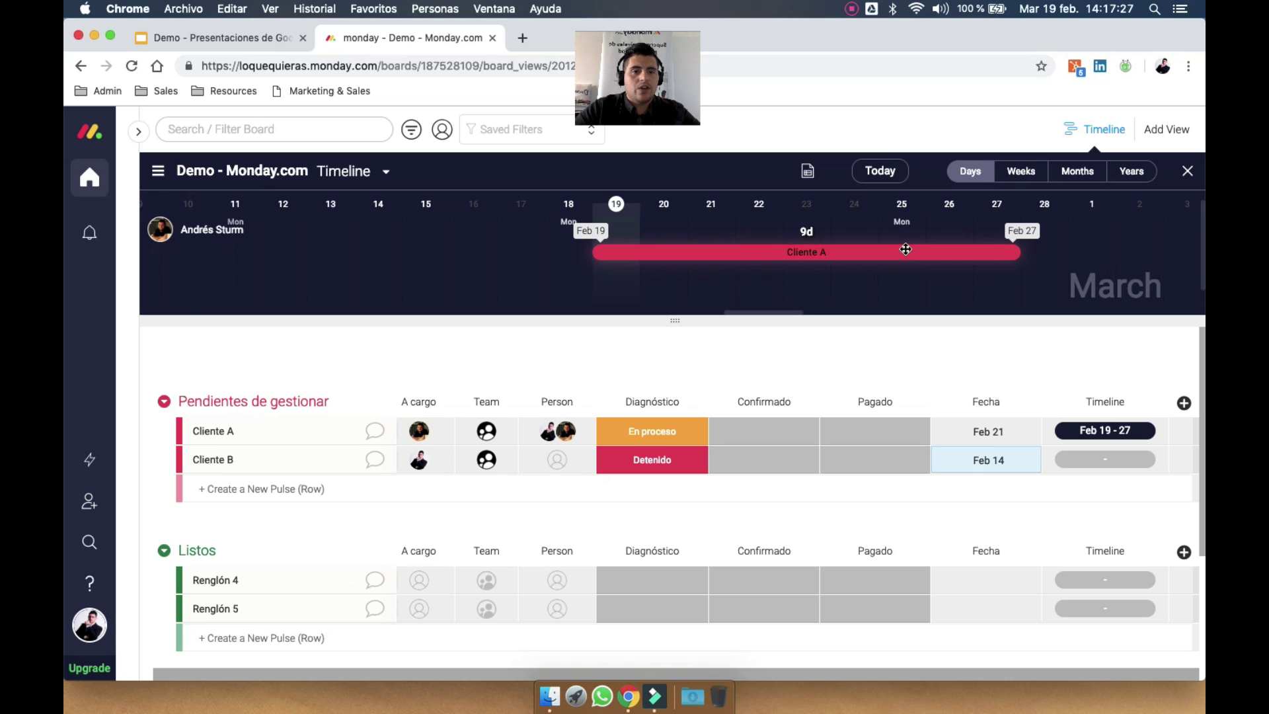
left_click_drag(884, 254, 745, 259)
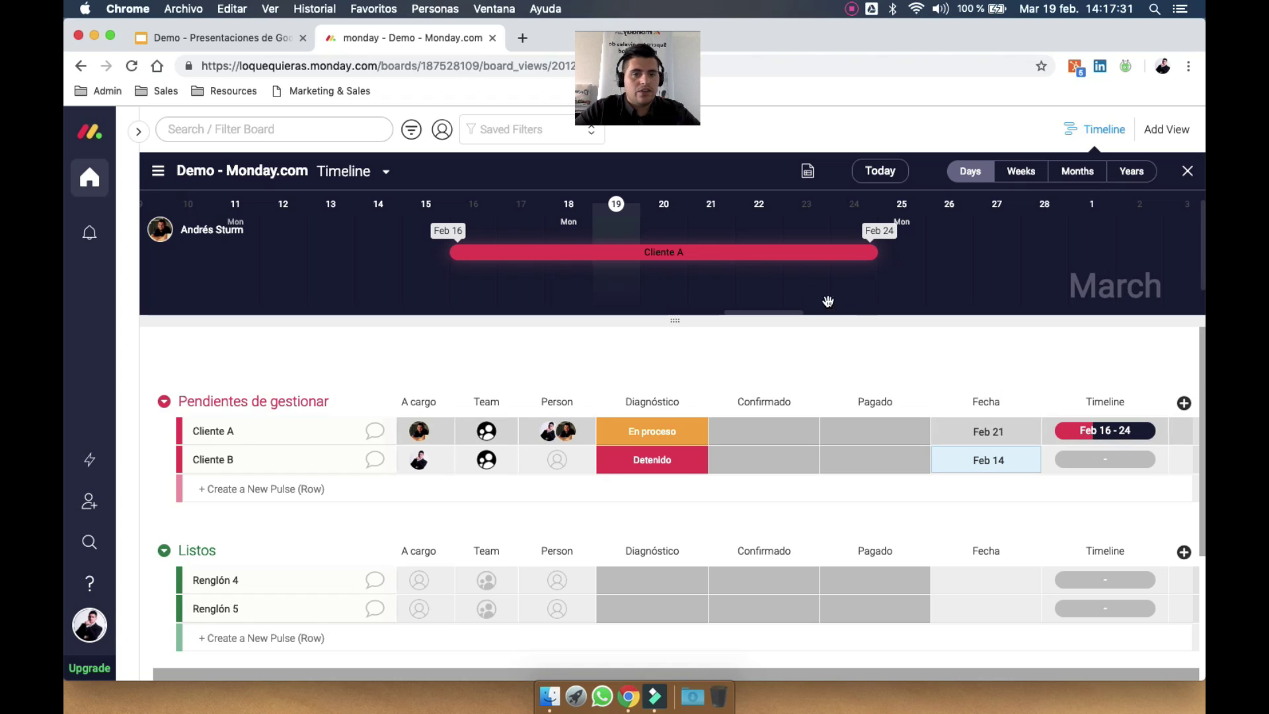
left_click_drag(770, 251, 632, 258)
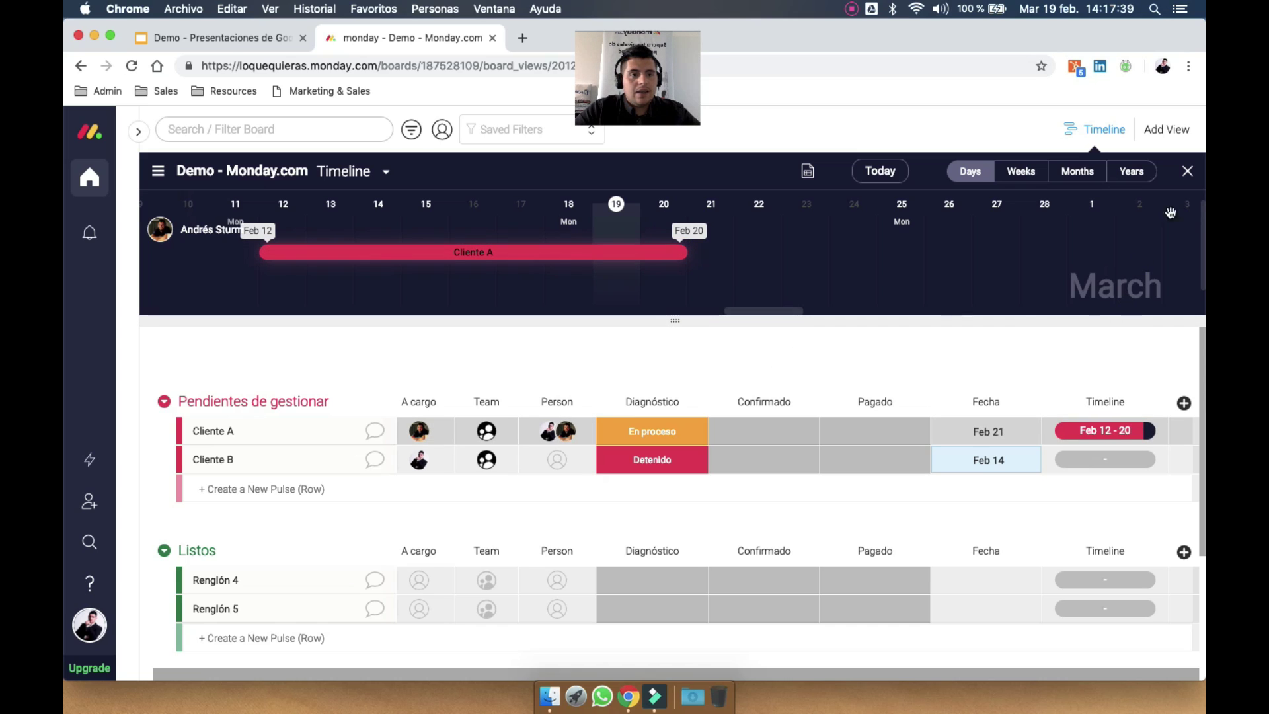
left_click(1188, 172)
Give Cliente B the timeline range Feb 21–24
left_click(1099, 345)
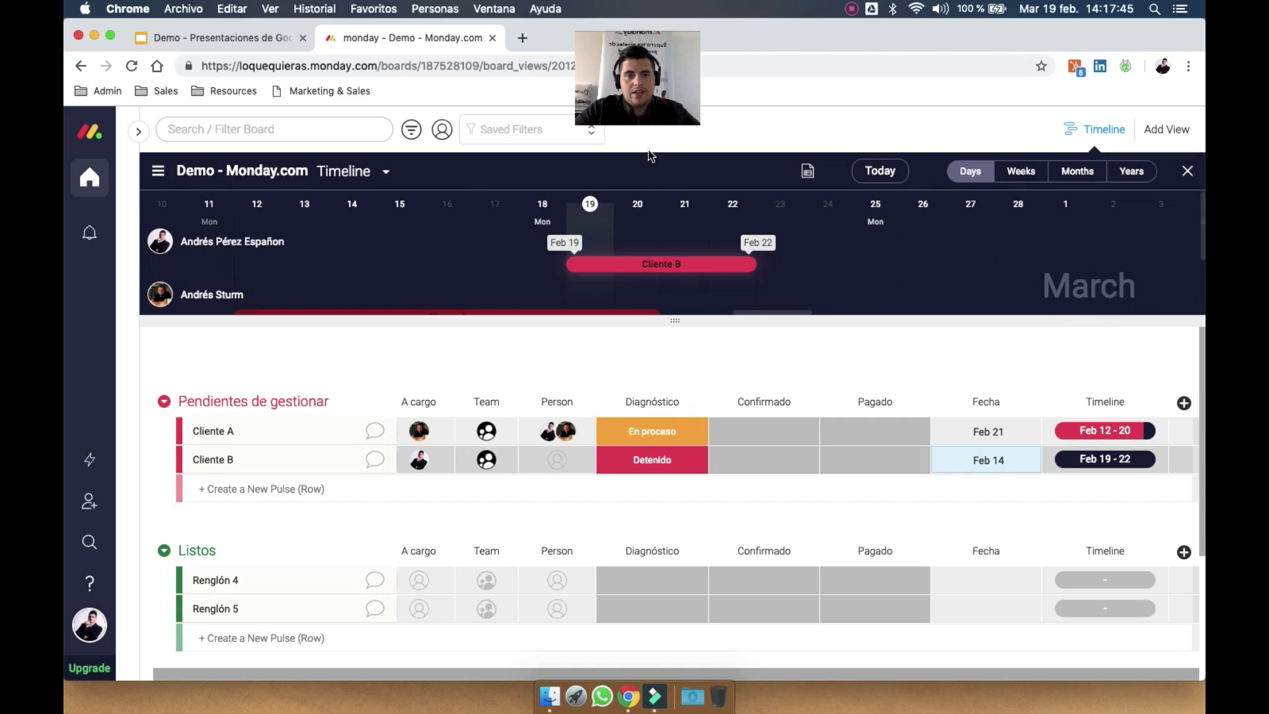
scroll(787, 278, "down", 1)
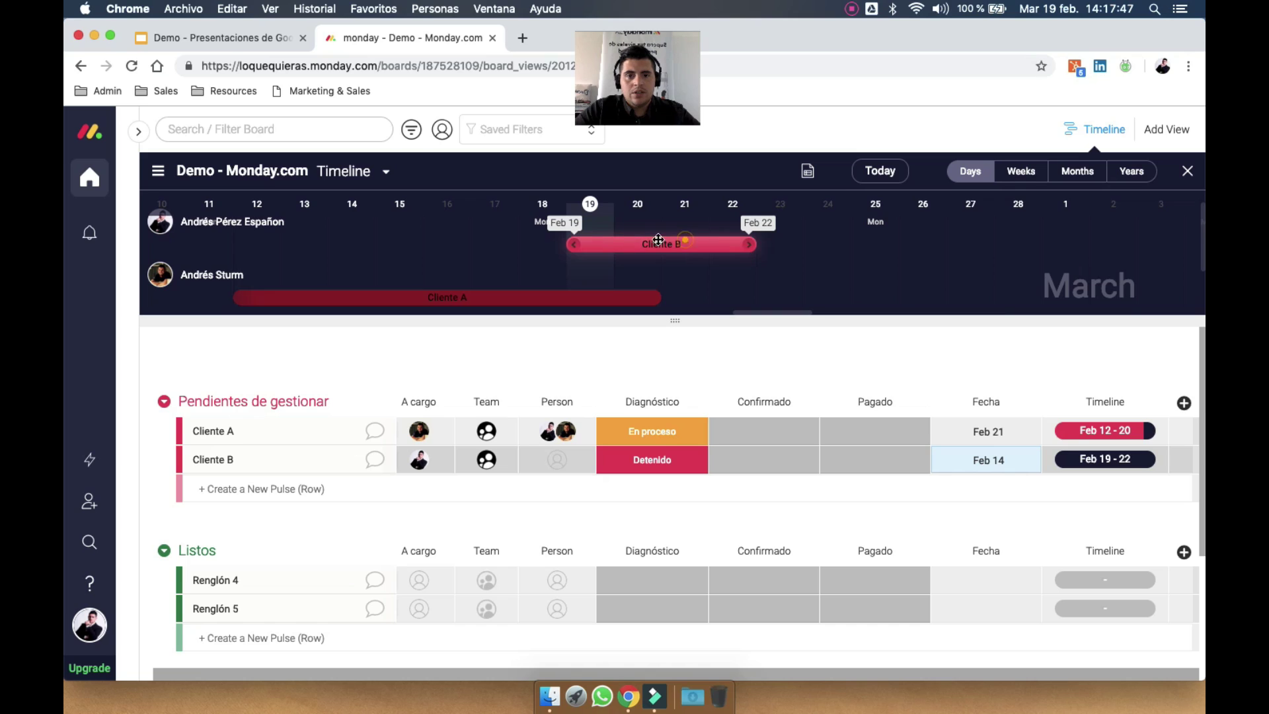
left_click_drag(659, 240, 761, 235)
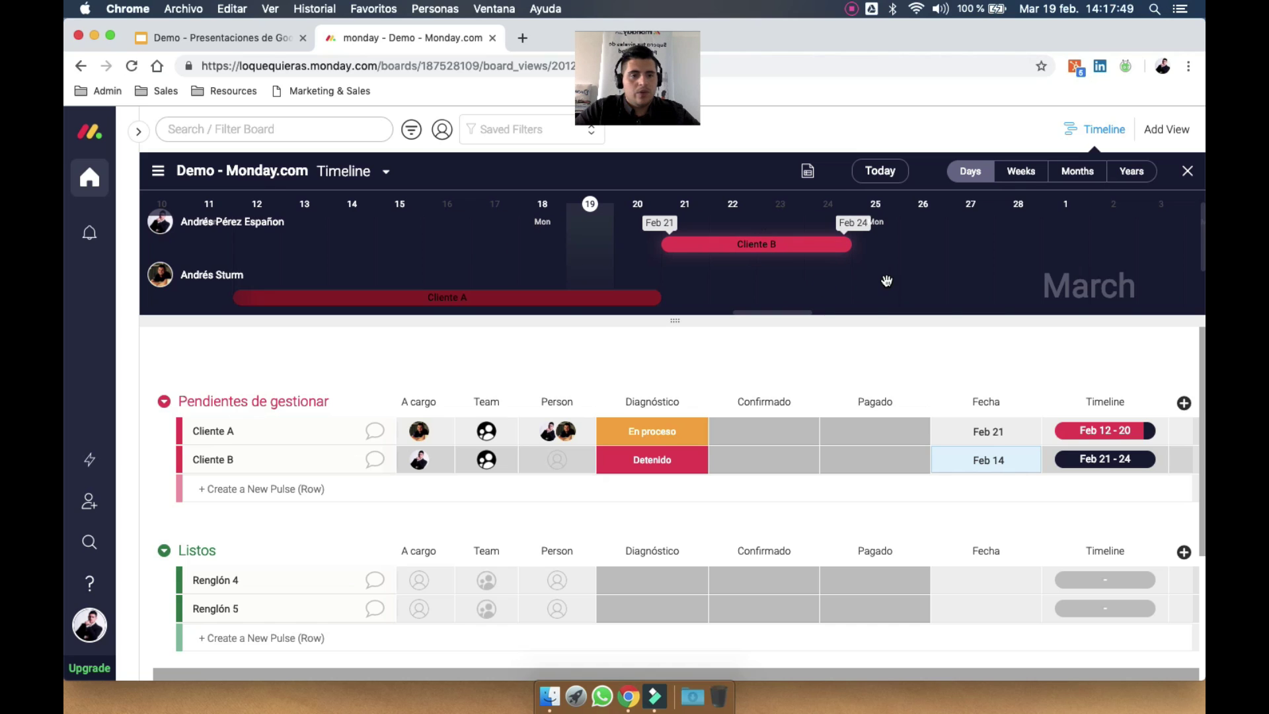
left_click(1188, 174)
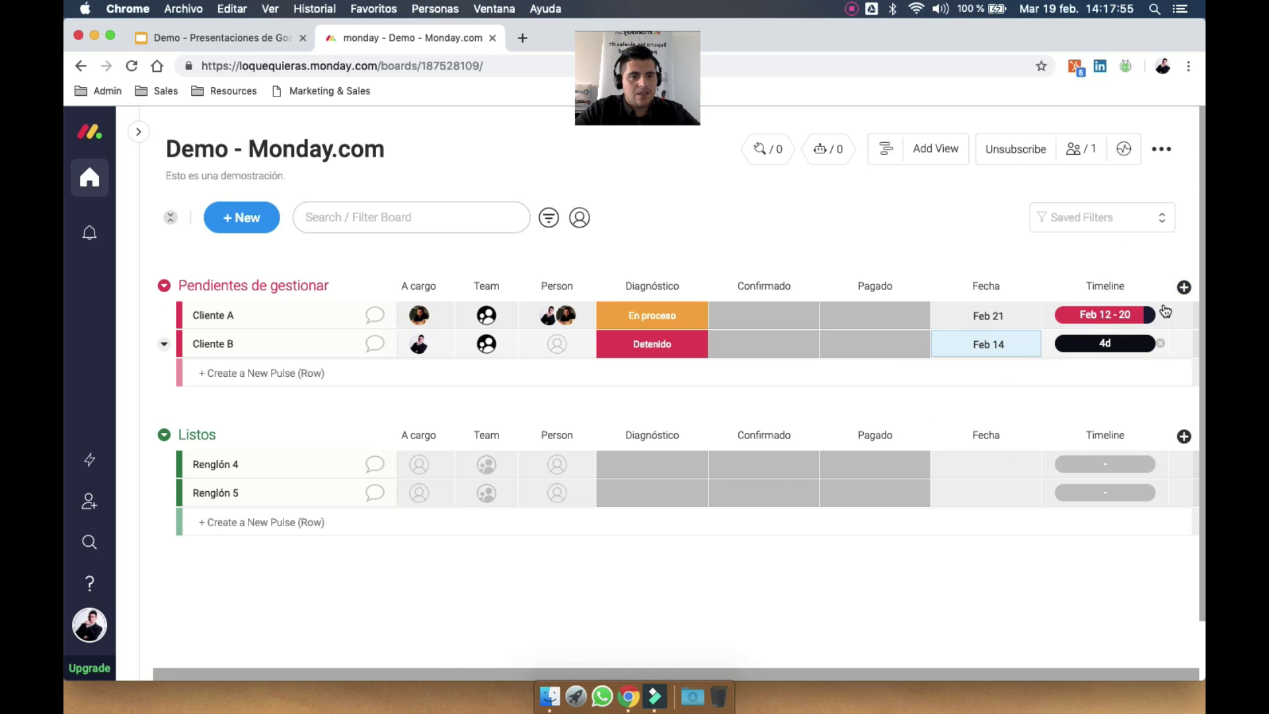
left_click(1177, 289)
Add a Week column from the Column Center and set Cliente A to In 8 weeks
left_click(1110, 593)
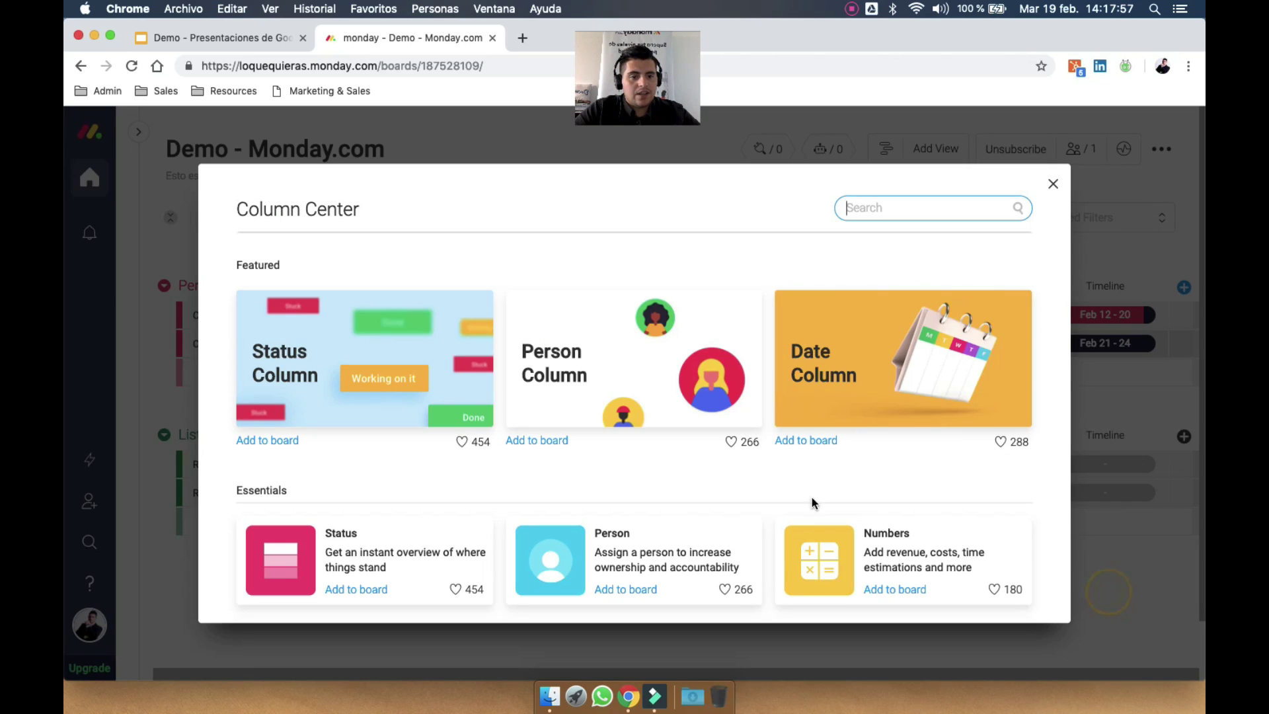
scroll(767, 483, "down", 10)
scroll(765, 478, "down", 10)
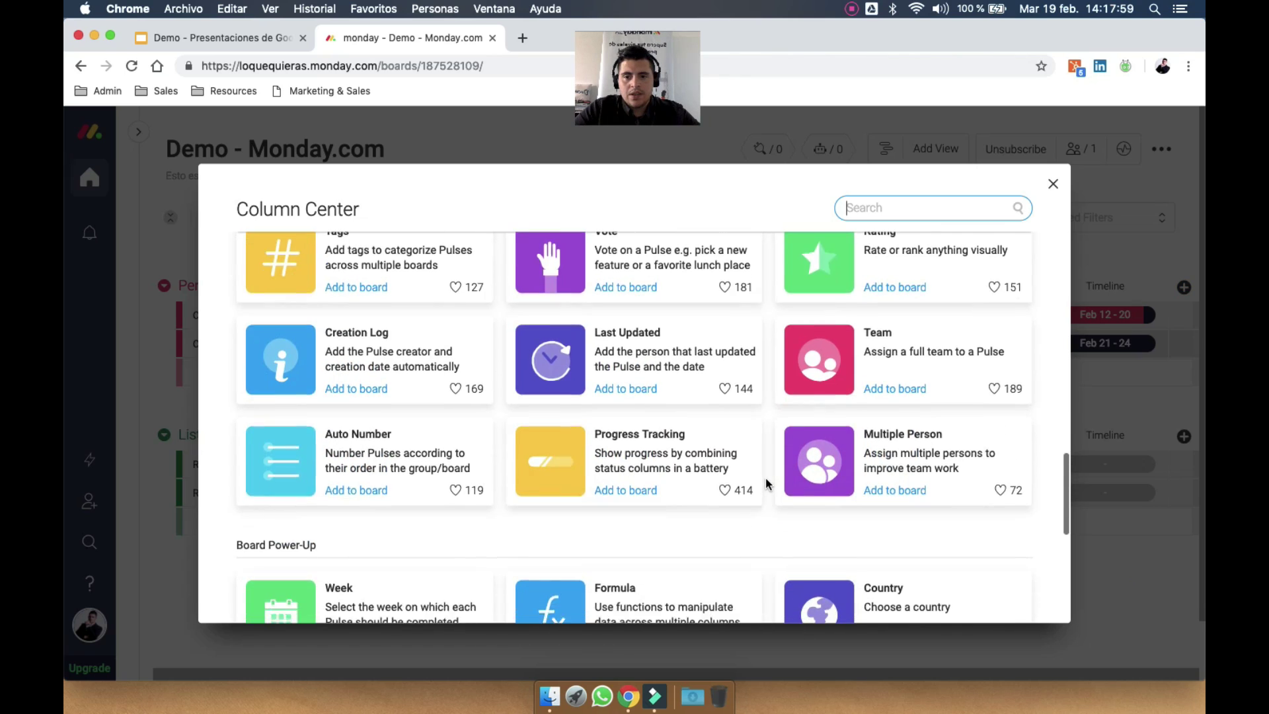
left_click(354, 276)
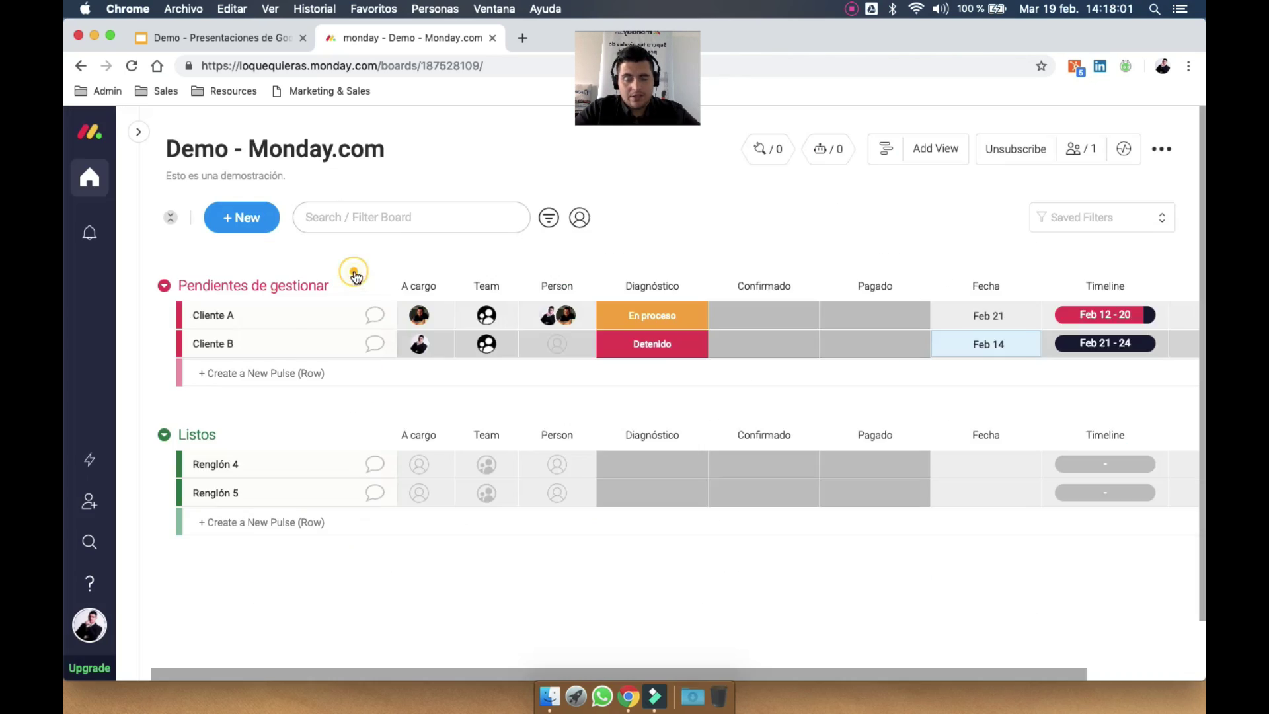
left_click(1108, 321)
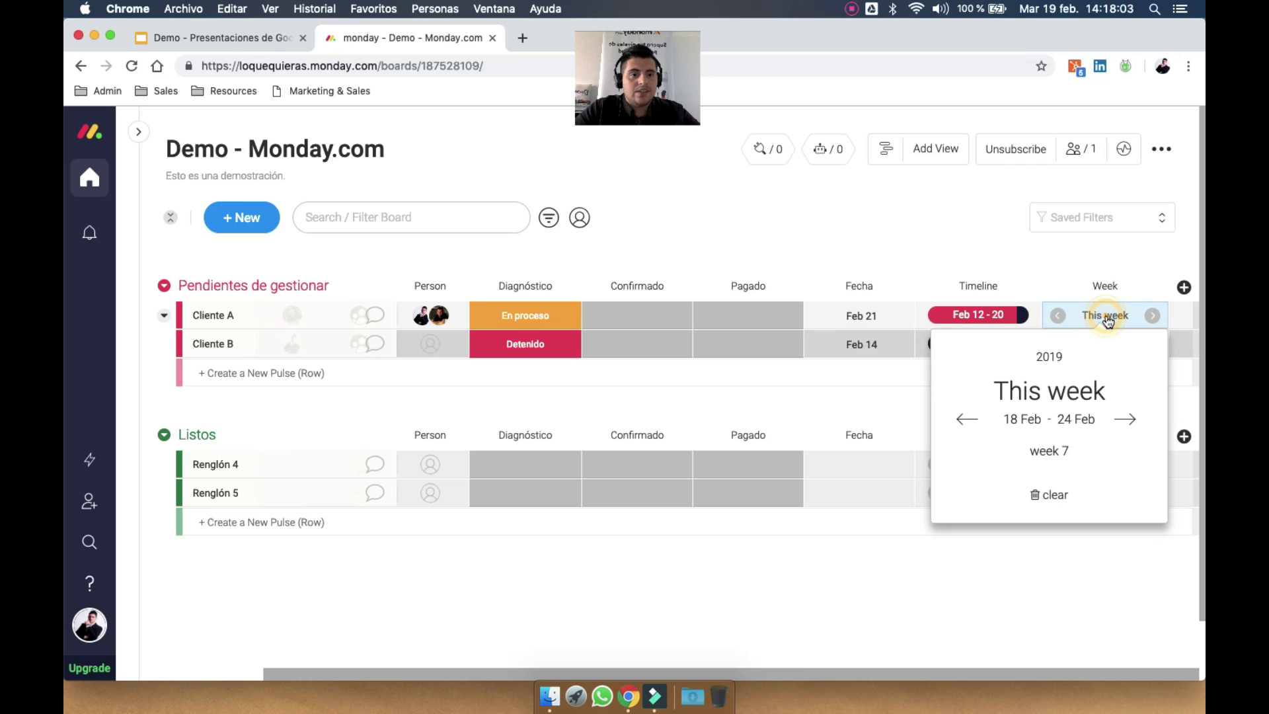
left_click(1153, 316)
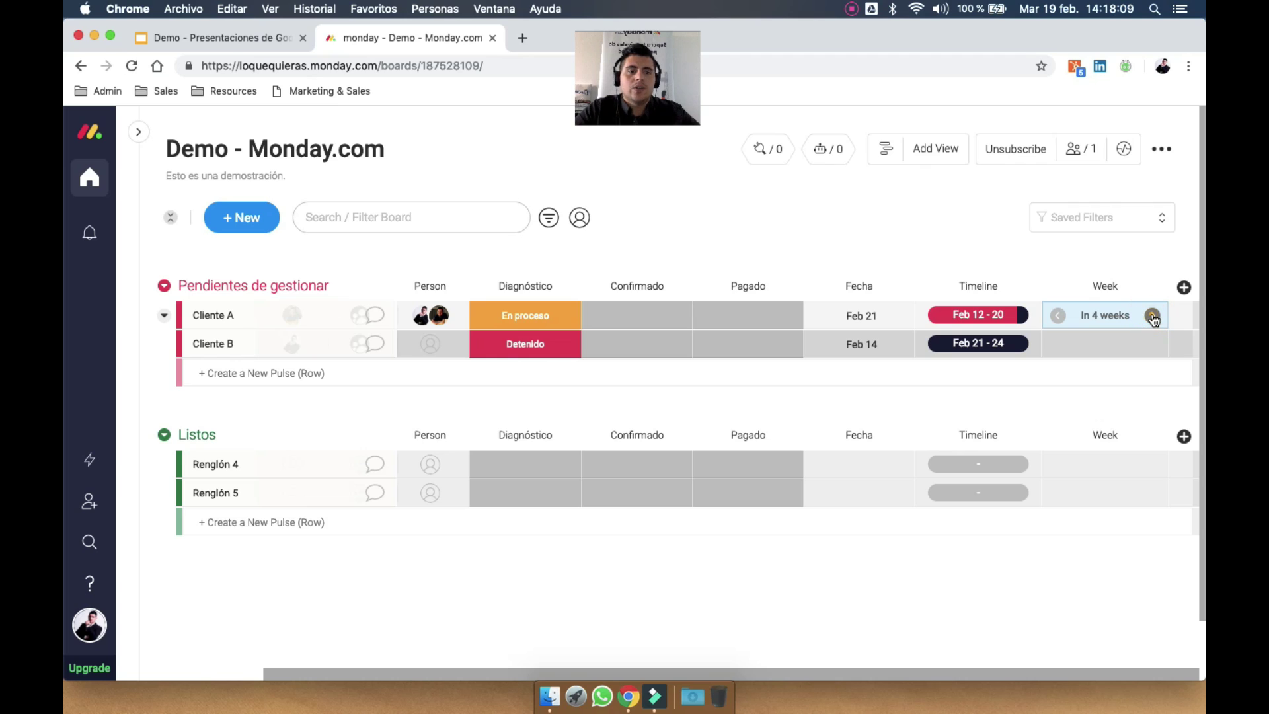
left_click(1152, 318)
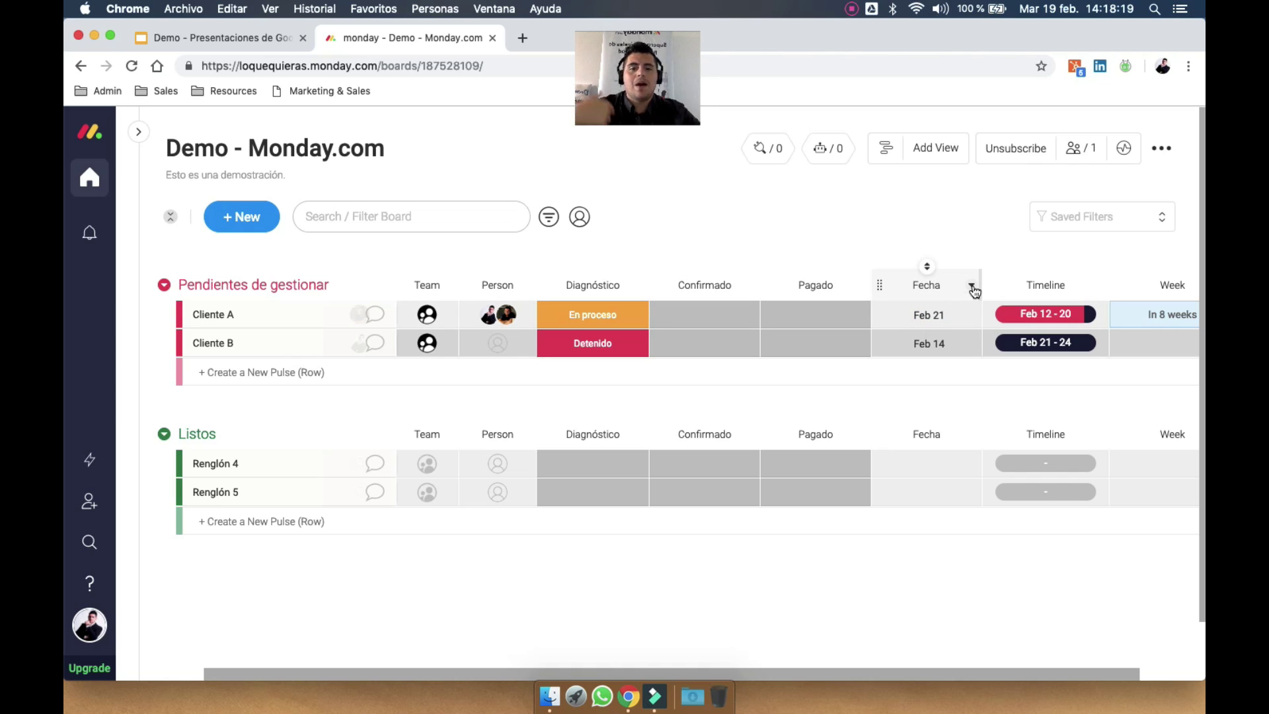
Rename the Fecha column to Fecha diagnóstico
left_click(972, 287)
scroll(956, 199, "down", 2)
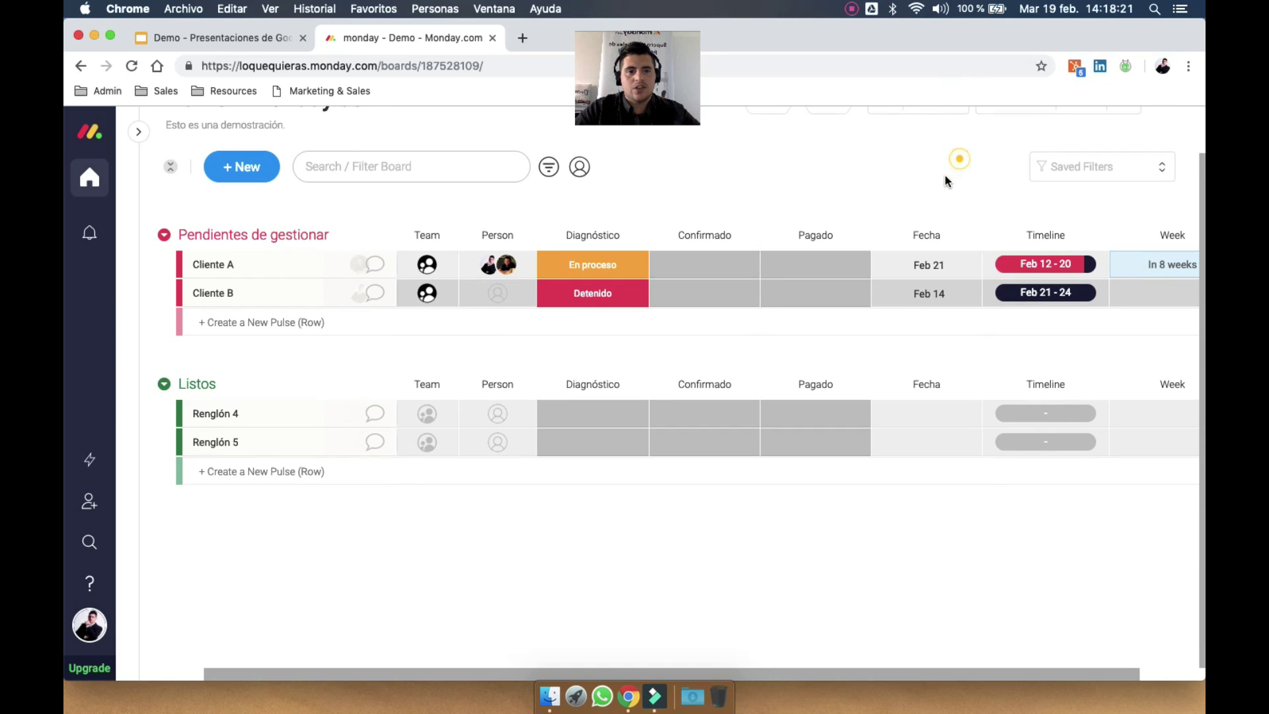
left_click(931, 233)
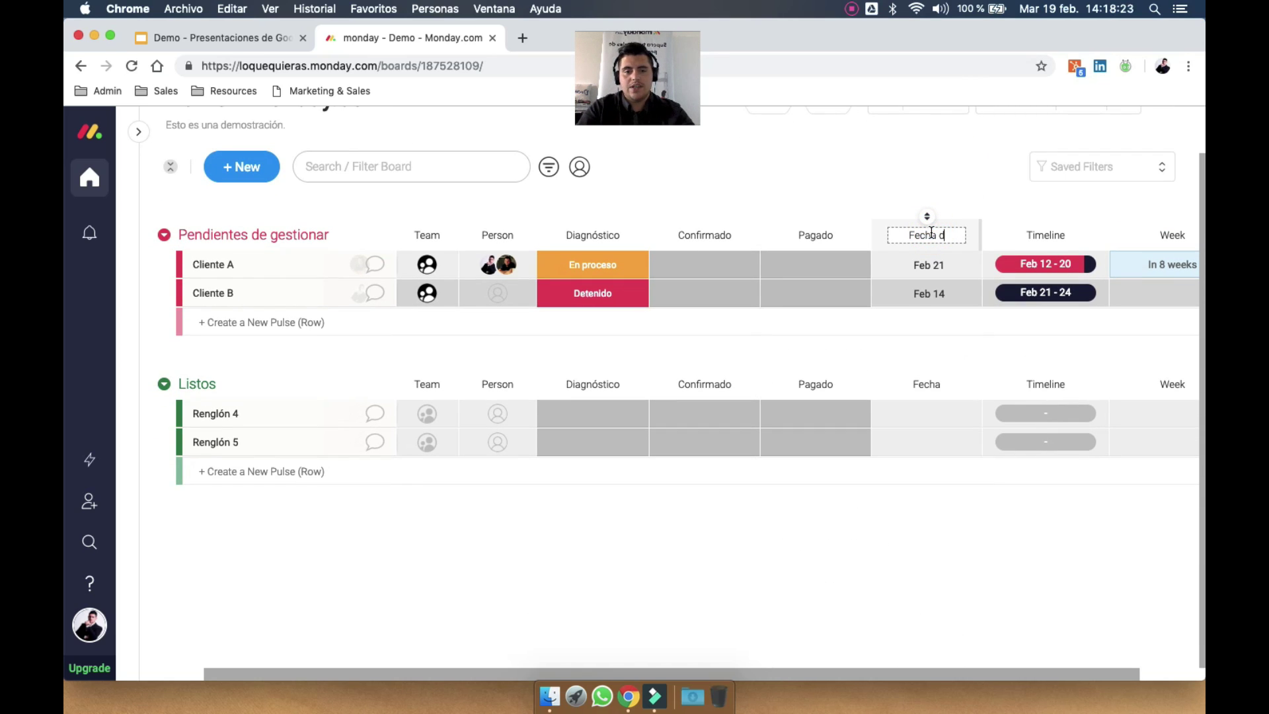
type("diagnósit")
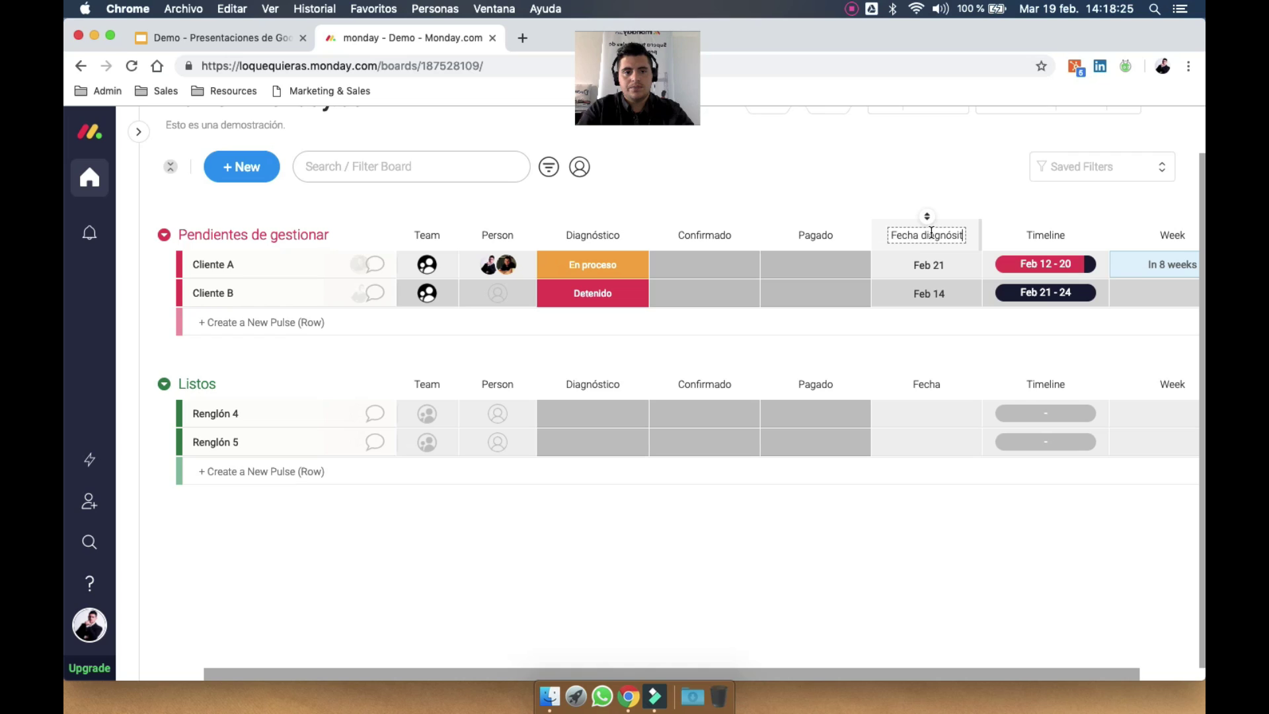
type("oico")
key("Return")
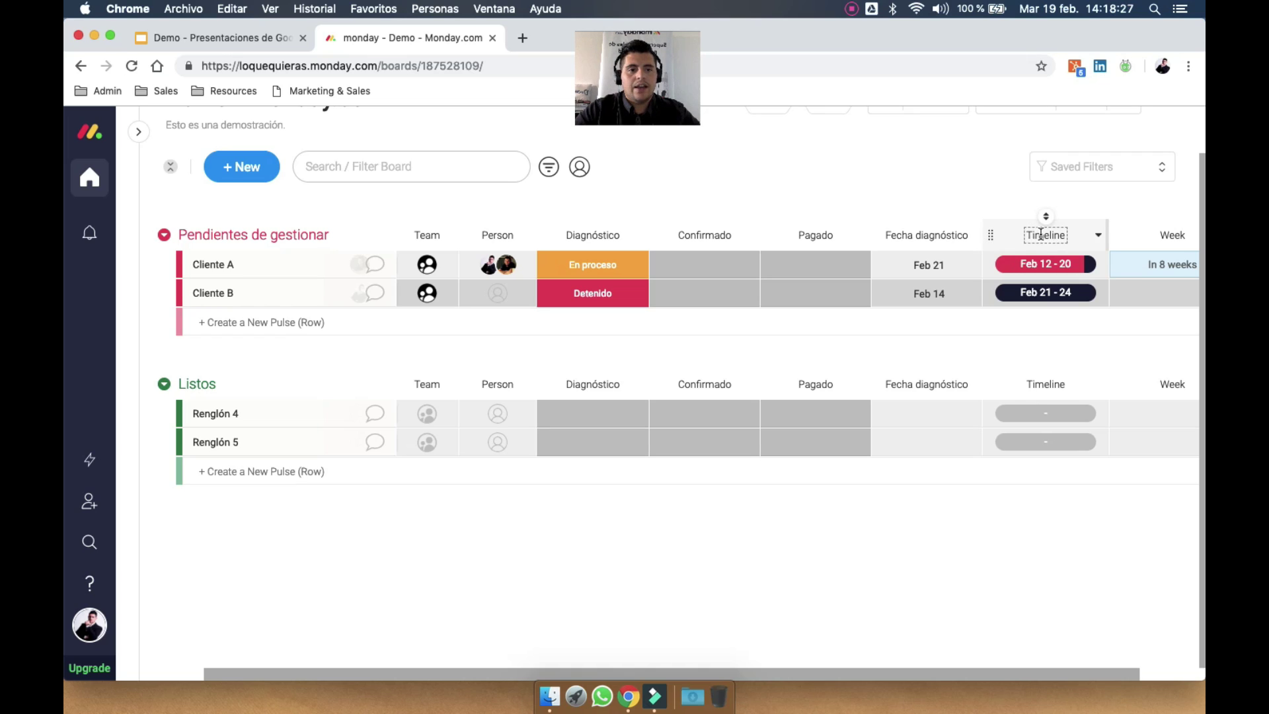
Rename the Timeline column to Intervalo de pago
left_click(1041, 235)
key("BackSpace")
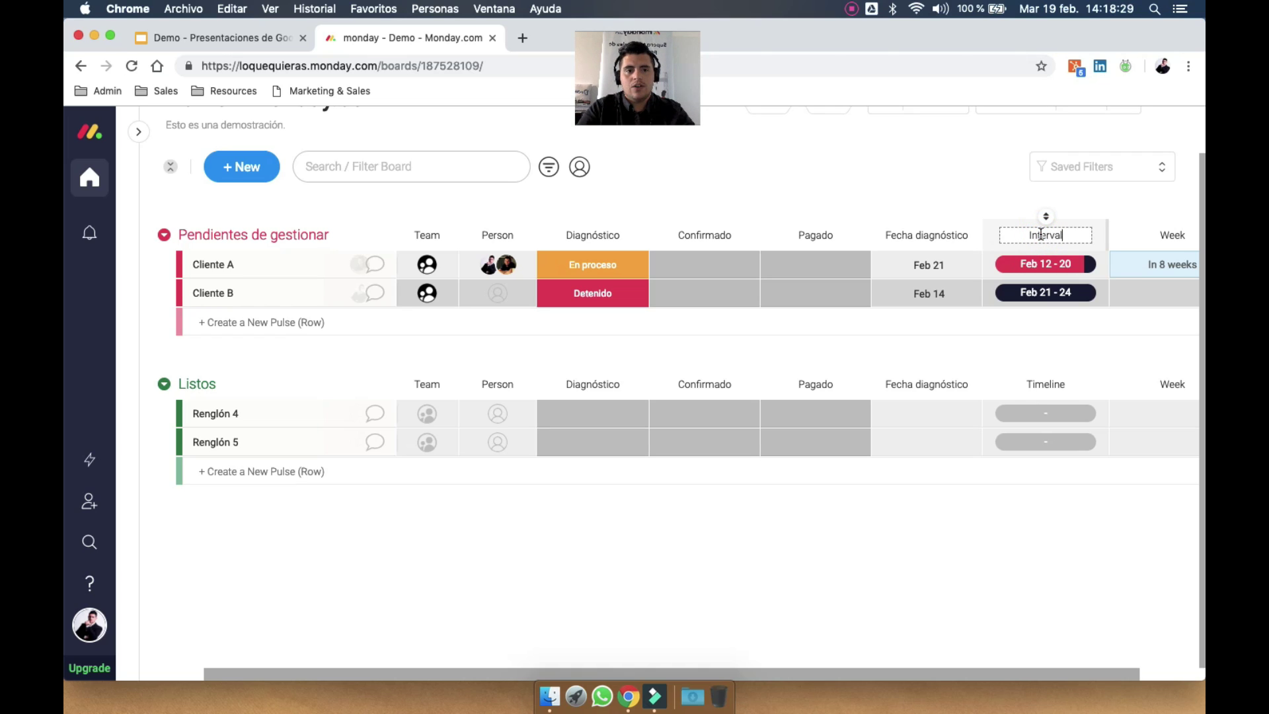
type("Intervalo de pago")
key("Return")
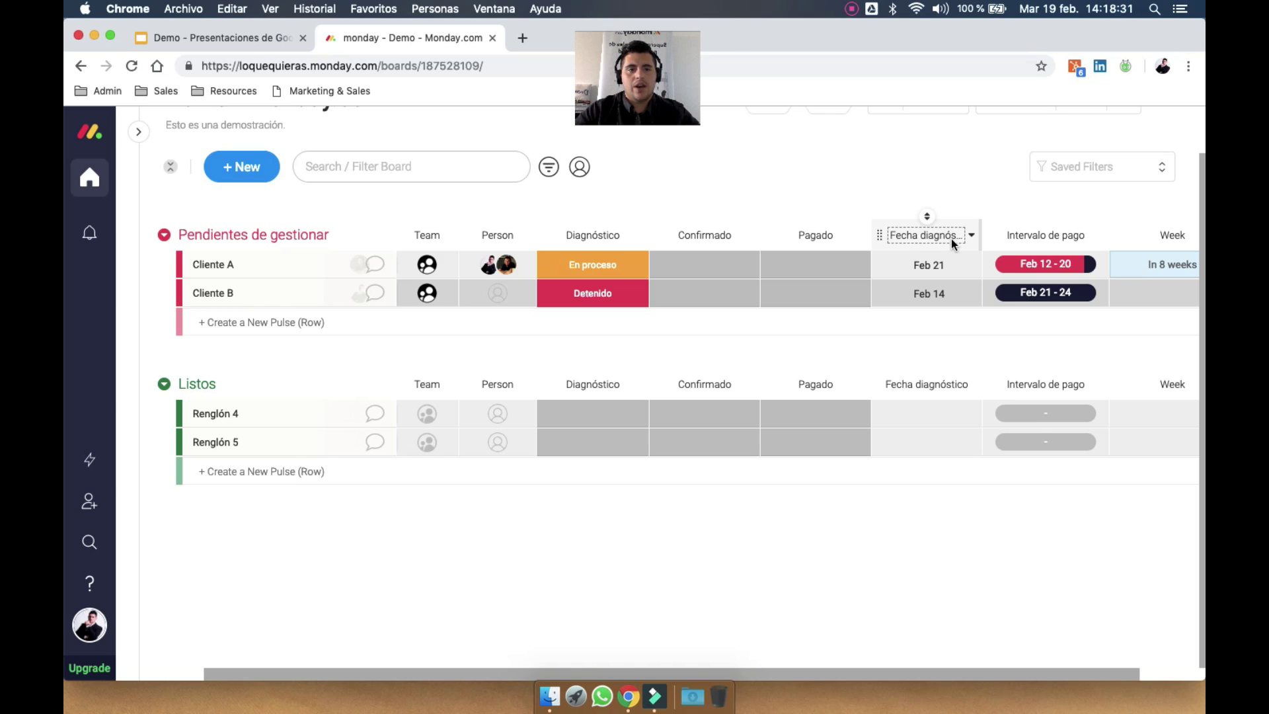
Set Fecha diagnóstico as a deadline connected to the Diagnóstico status column
left_click(971, 236)
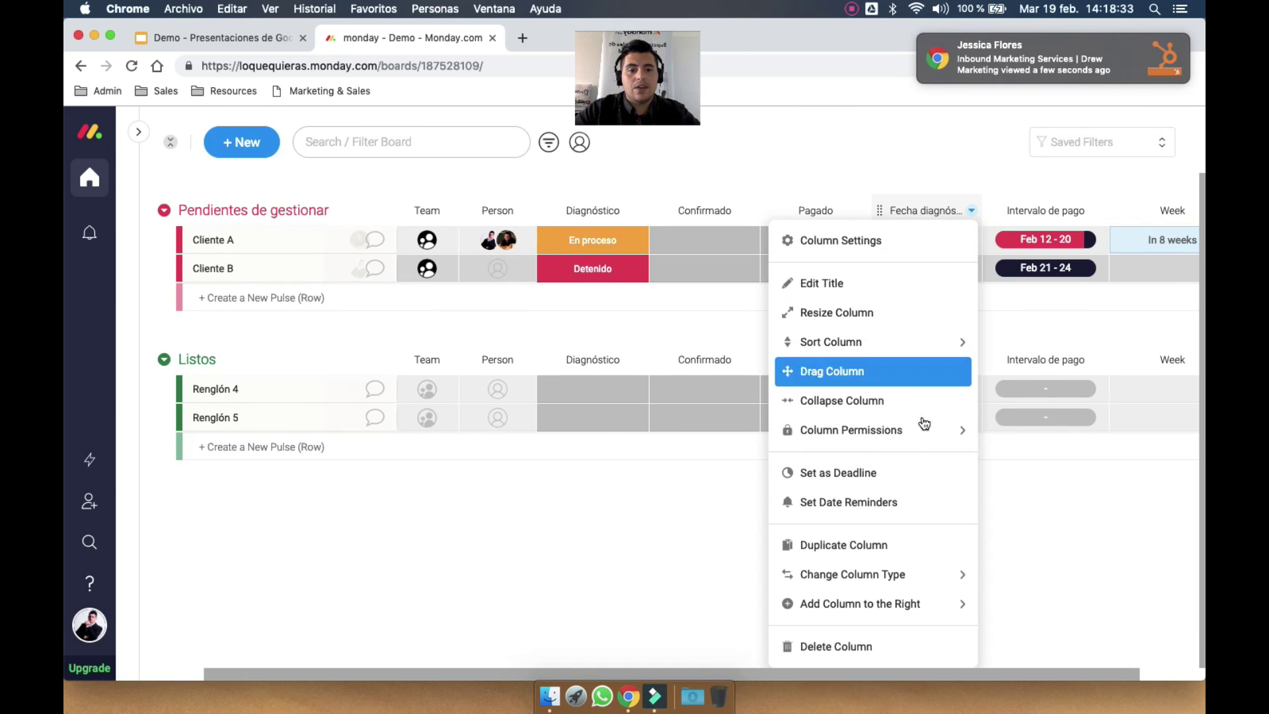
left_click(869, 473)
left_click(707, 316)
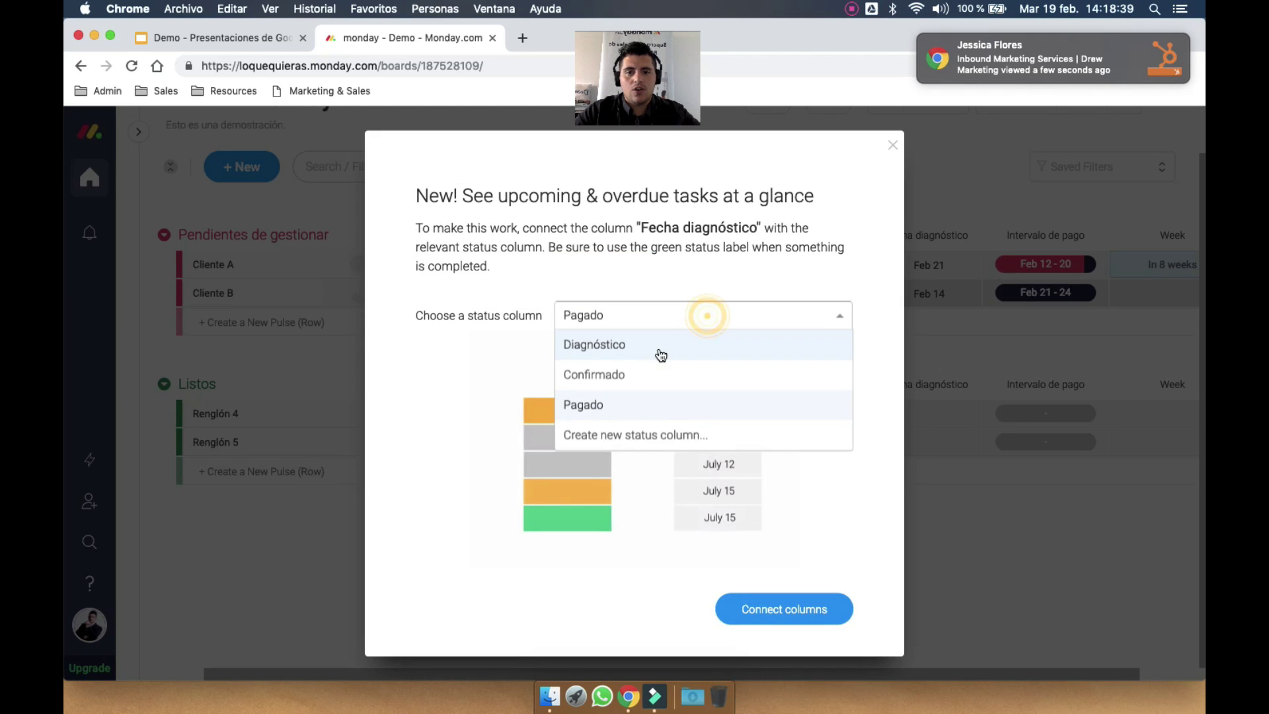
left_click(661, 352)
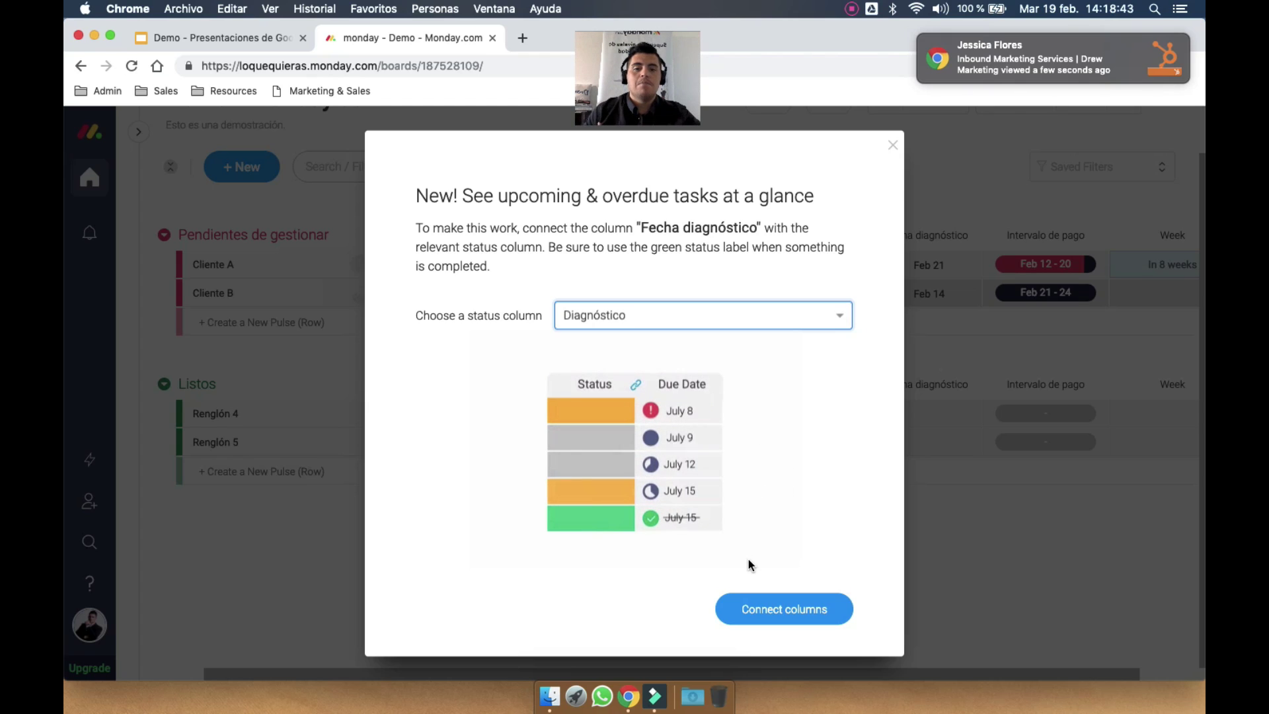
left_click(785, 615)
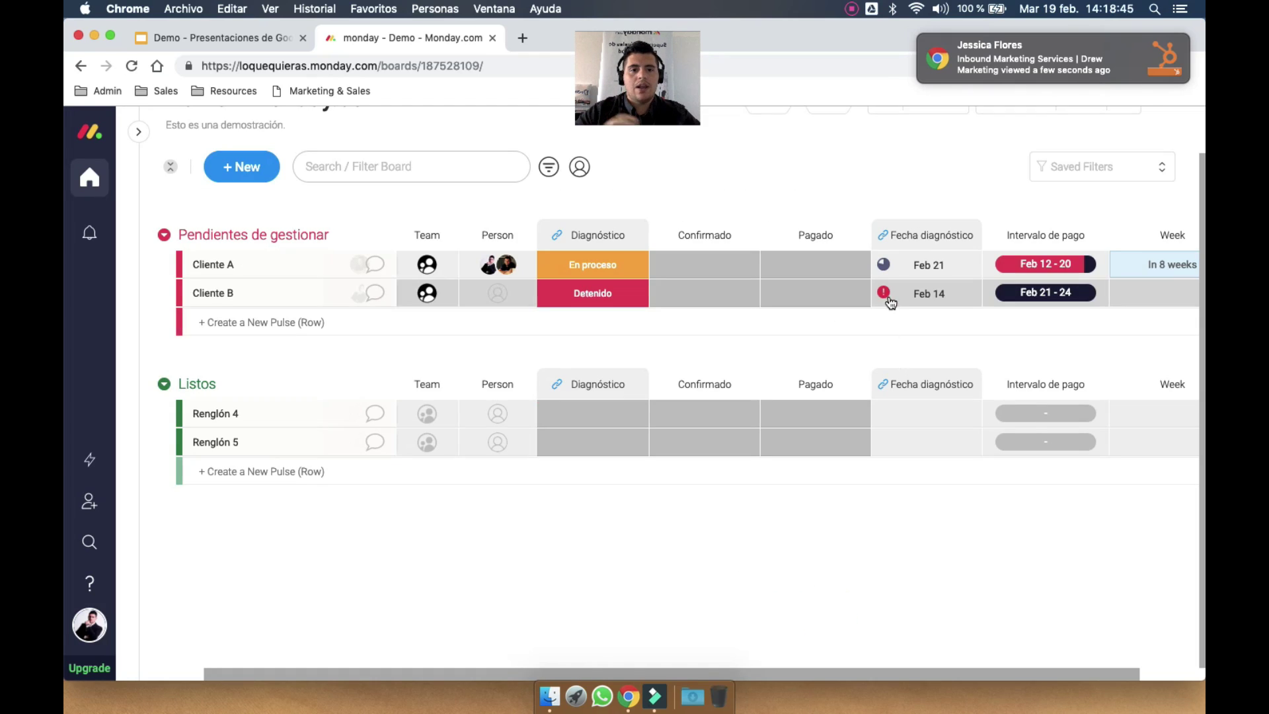
Set Cliente B's Diagnóstico status to Listo
scroll(841, 198, "up", 1)
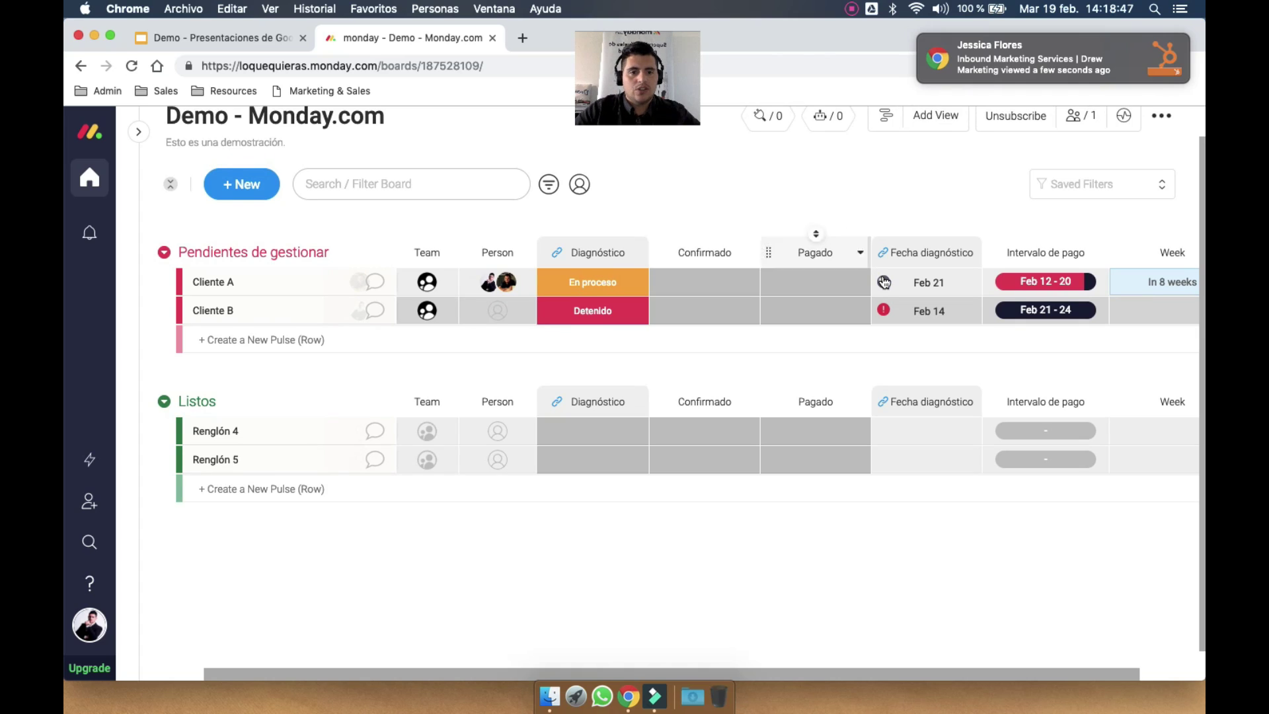
mouse_move(884, 281)
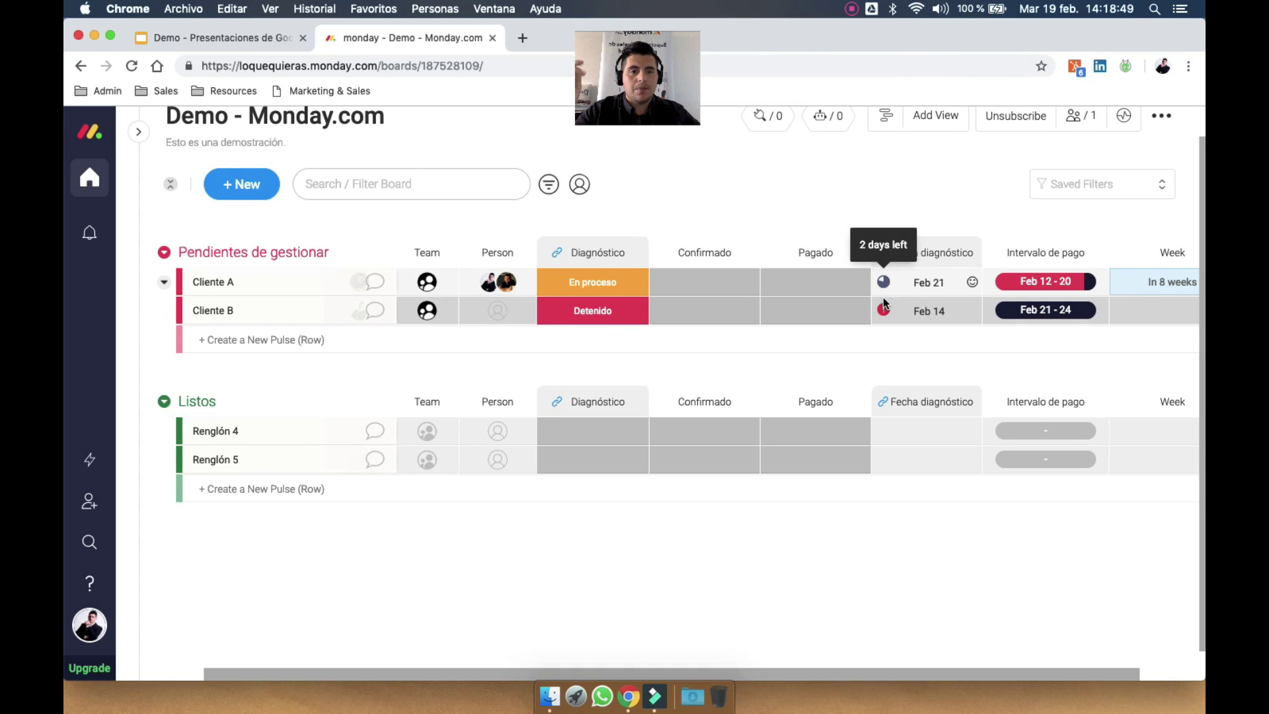
mouse_move(884, 310)
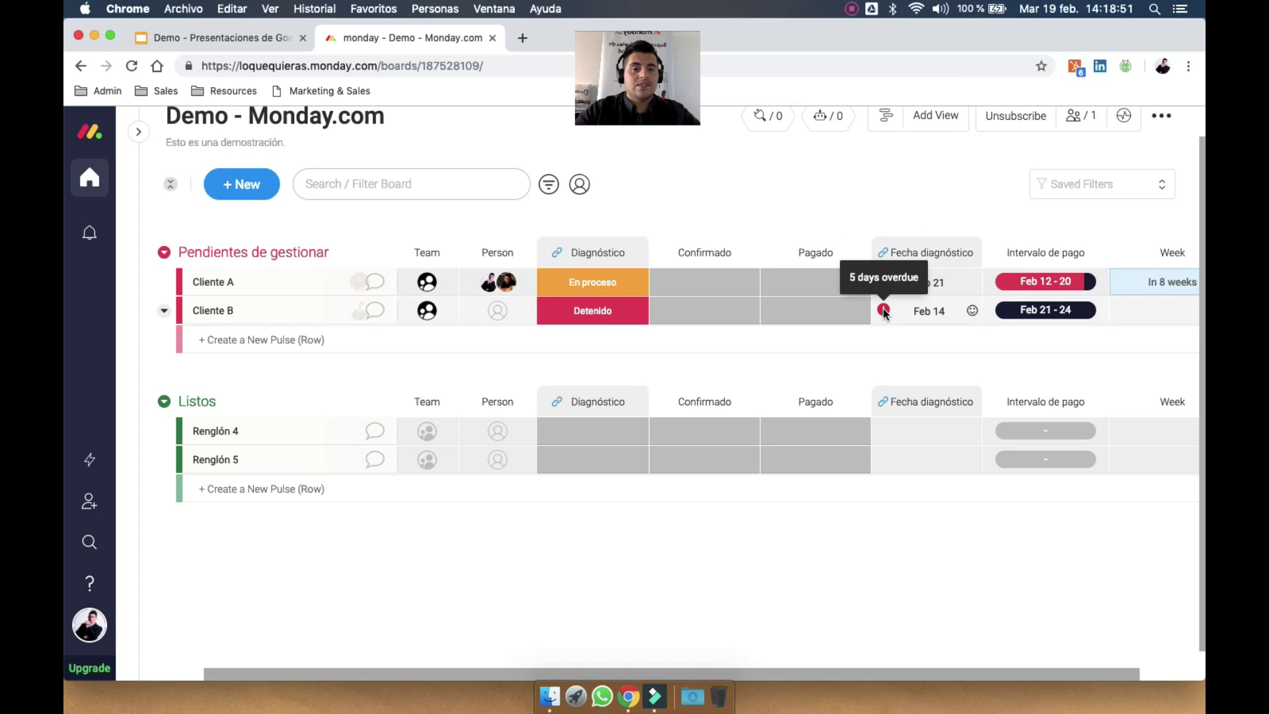
left_click(591, 310)
left_click(583, 418)
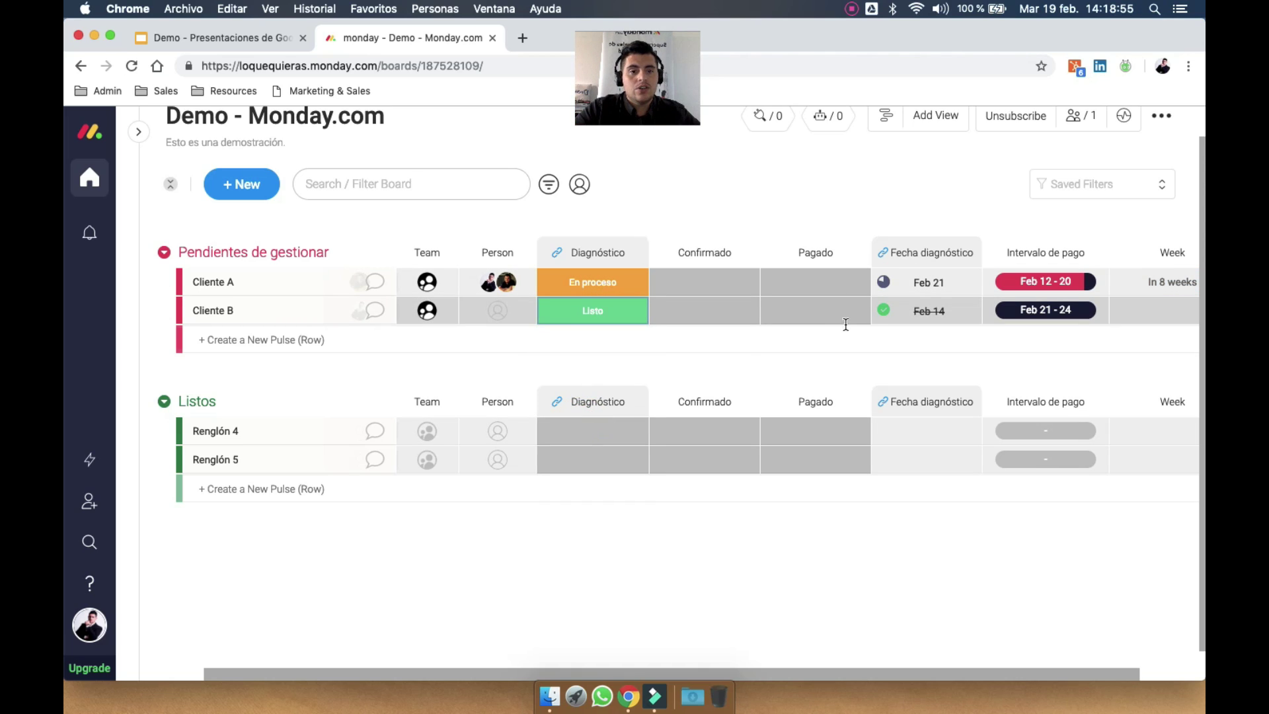
Flag Cliente A's date with the warning triangle icon
mouse_move(883, 315)
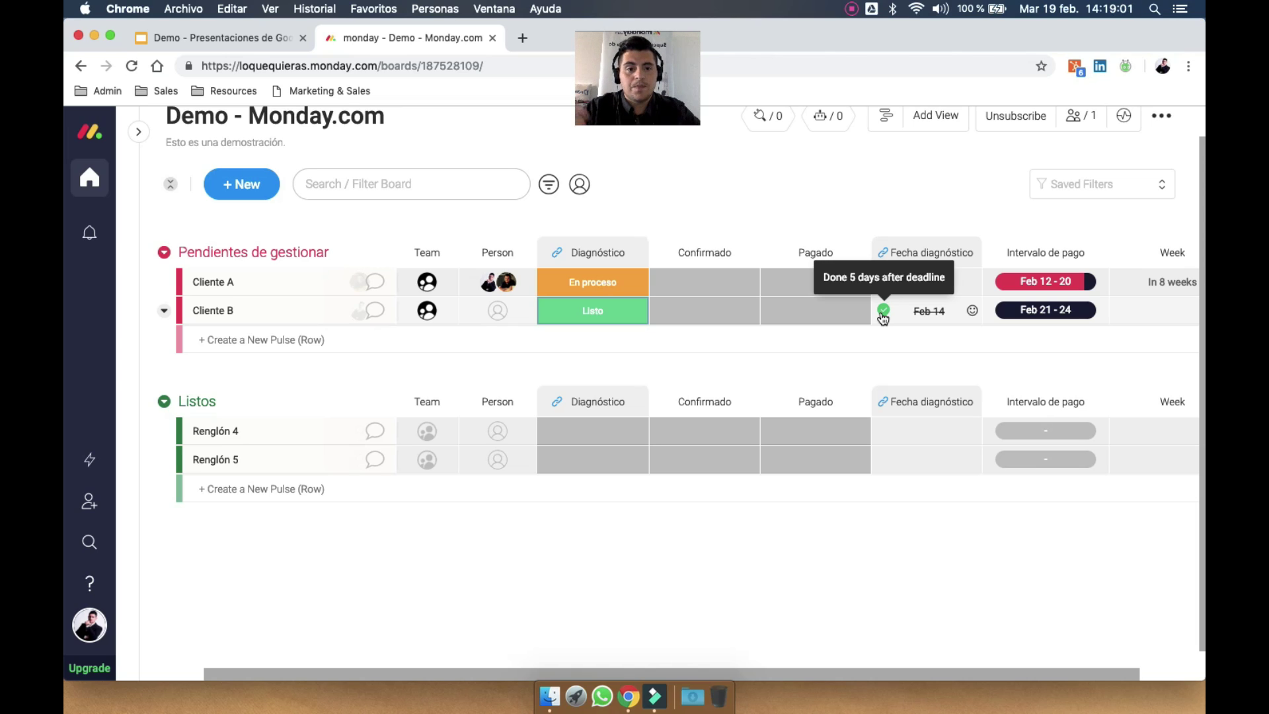
left_click(972, 283)
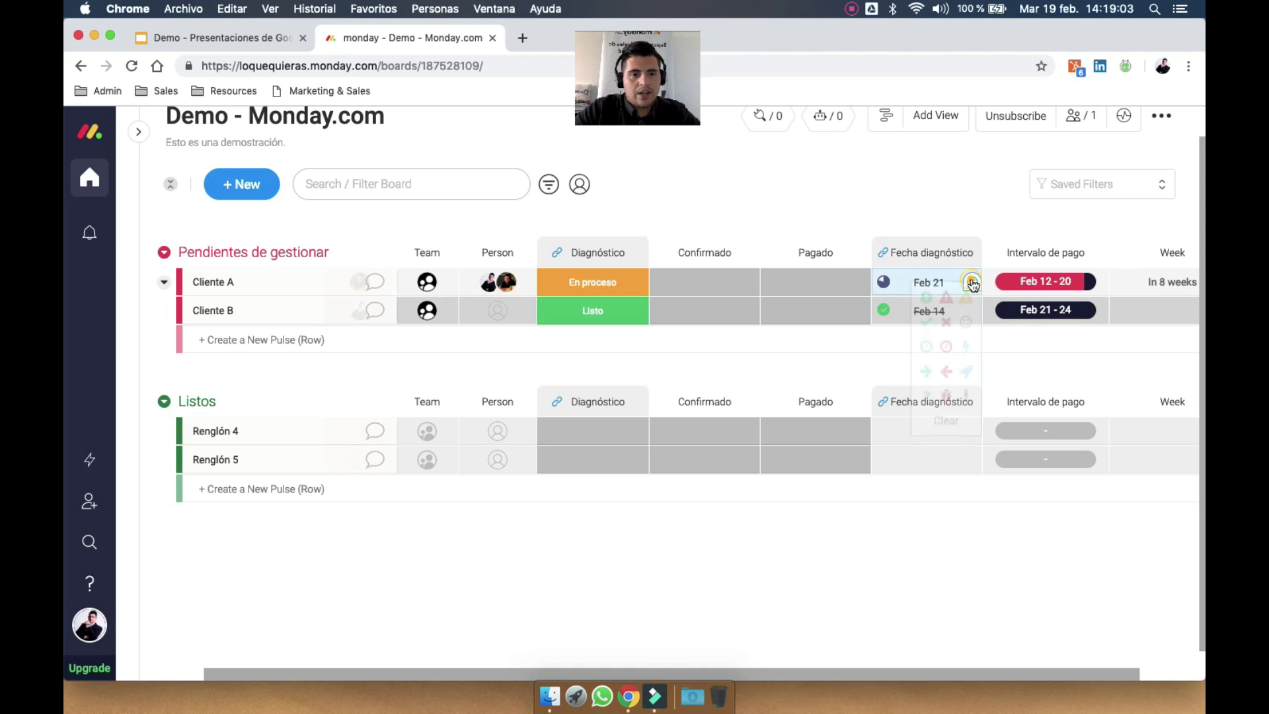
left_click(946, 298)
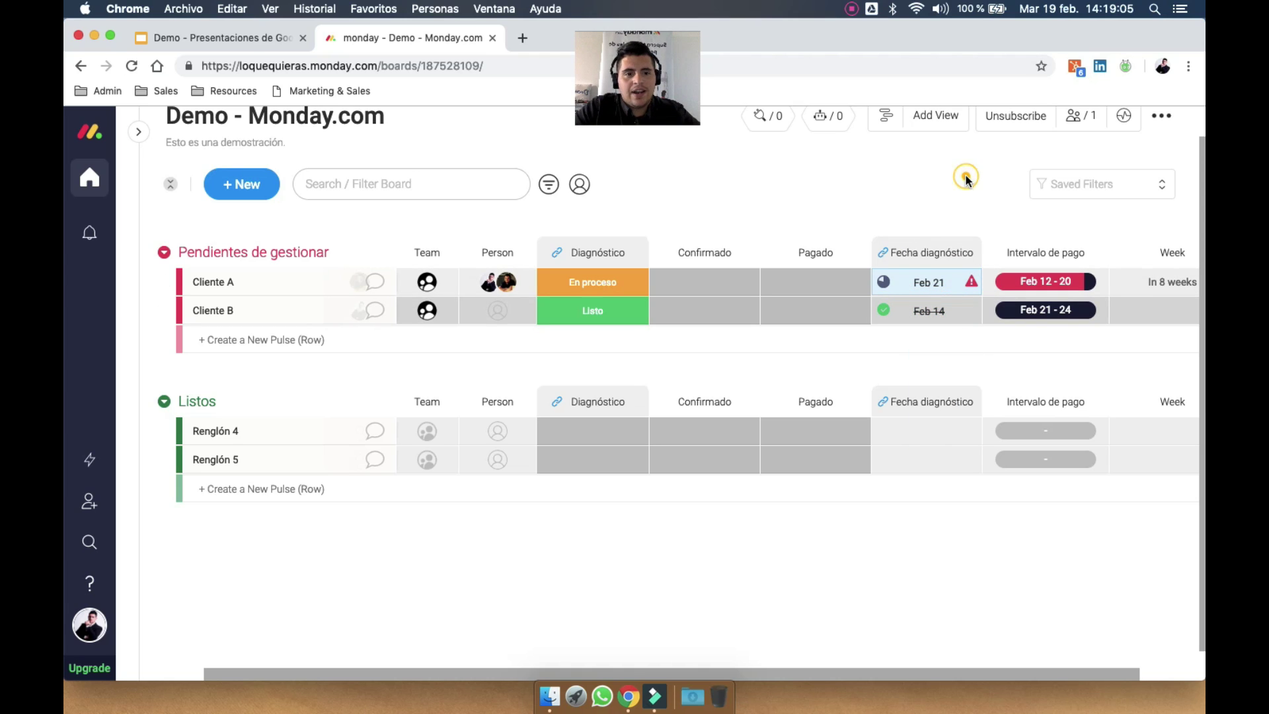
Set Intervalo de pago as a deadline connected to the Pagado status column
scroll(959, 258, "right", 2)
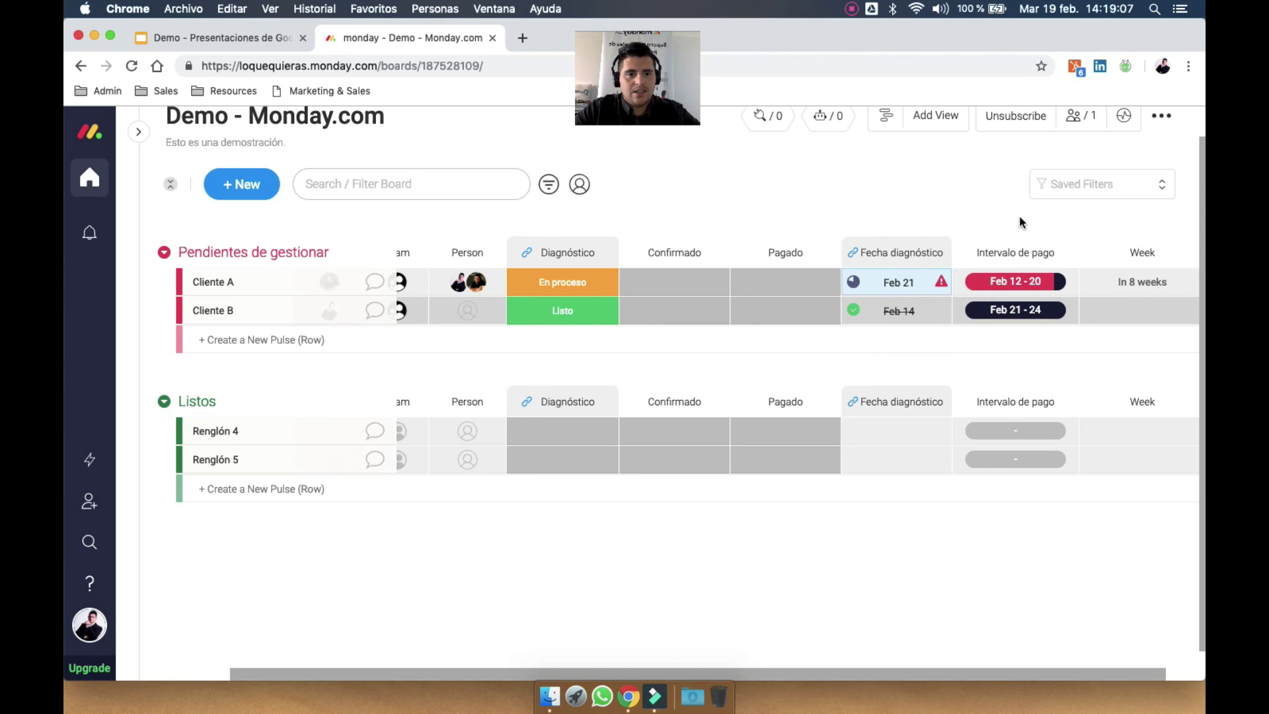
left_click(1069, 254)
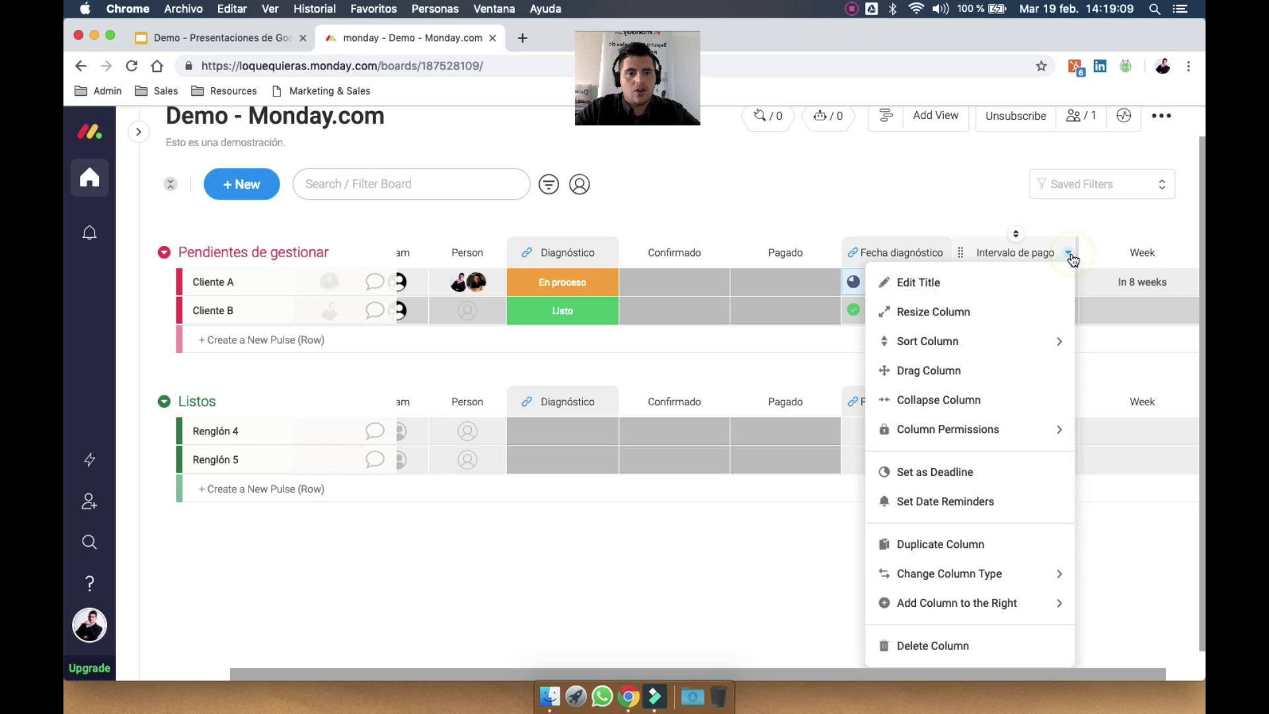
left_click(1025, 473)
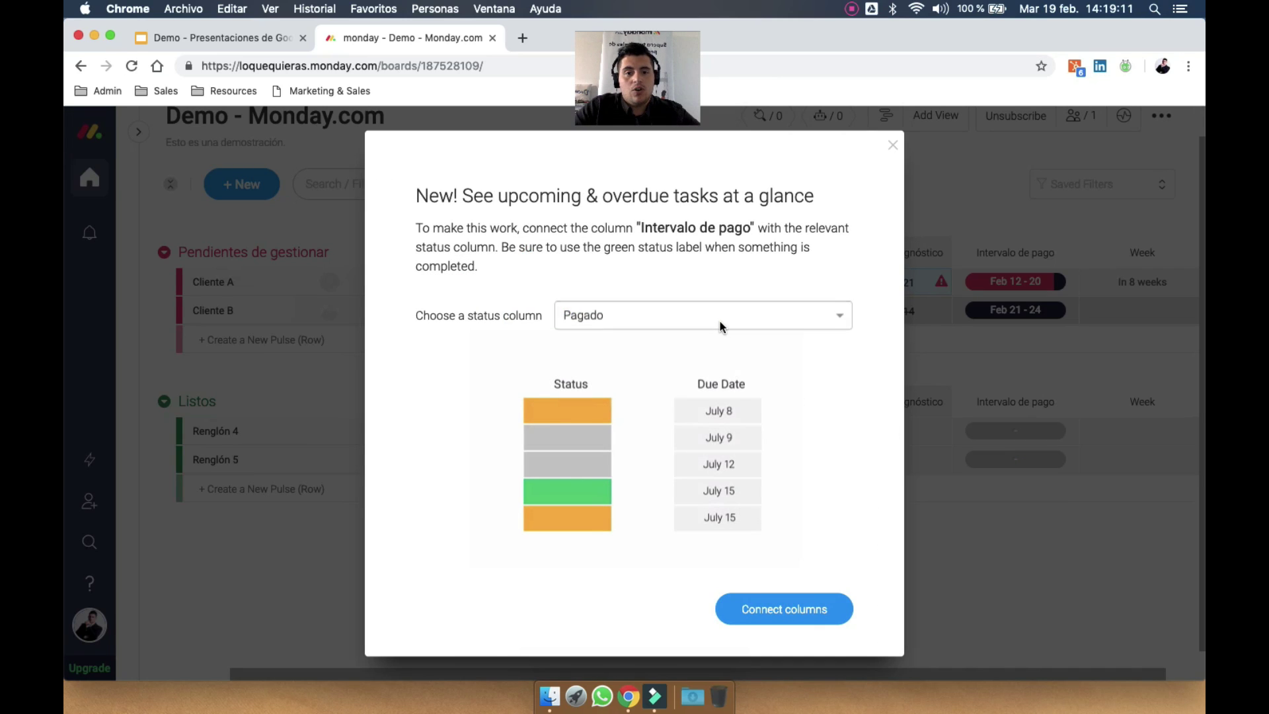
left_click(690, 319)
left_click(651, 343)
left_click(651, 316)
left_click(622, 399)
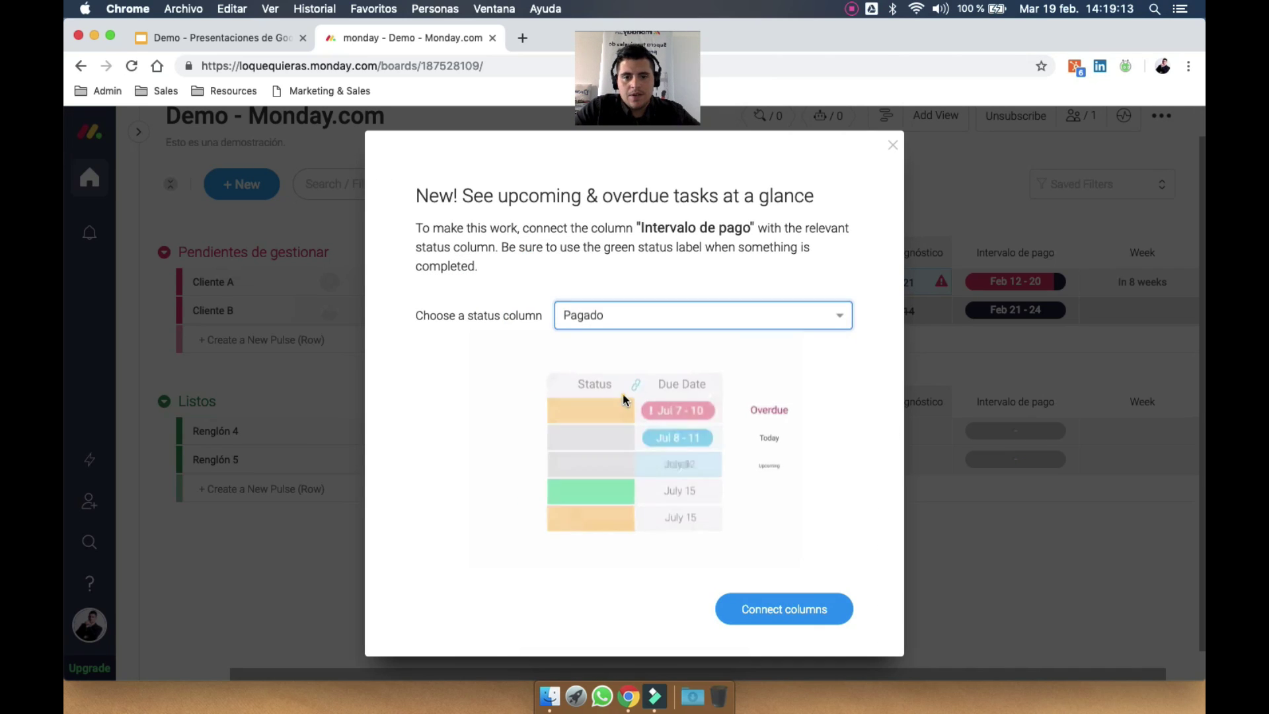
left_click(792, 609)
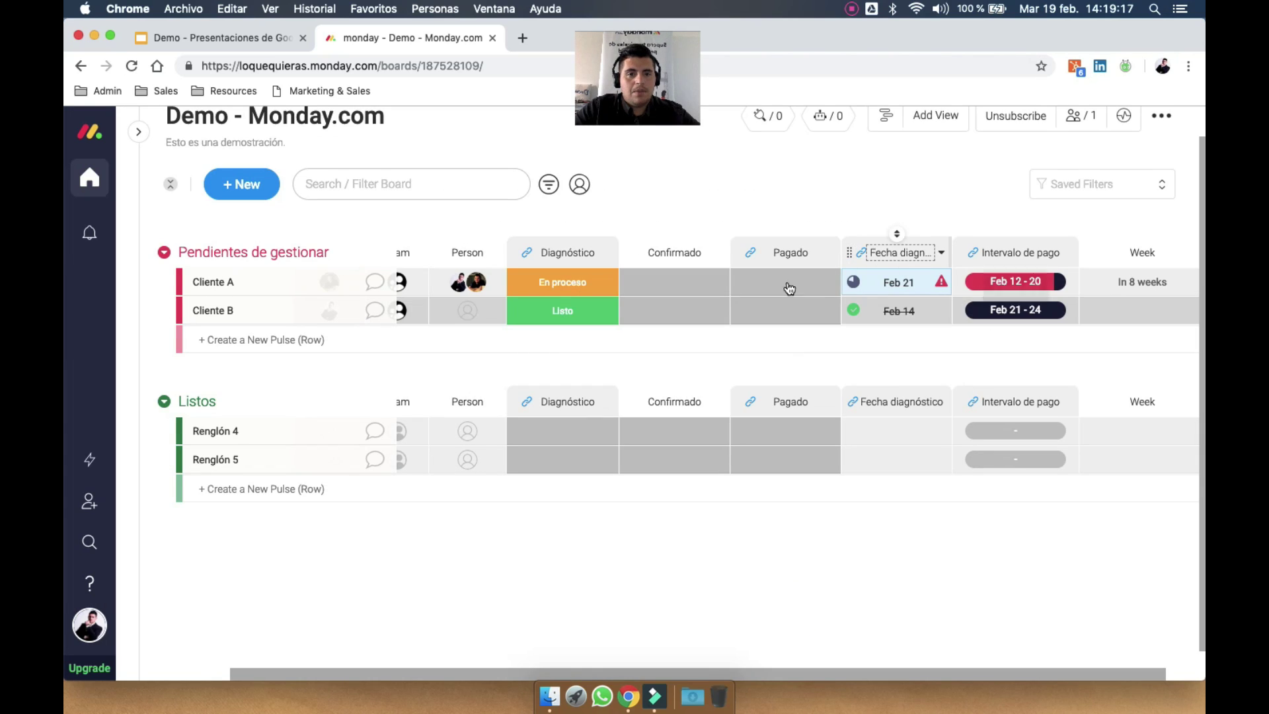
Shift Cliente A's payment interval to Feb 6–14 and Cliente B's to Feb 15–18
left_click(1015, 281)
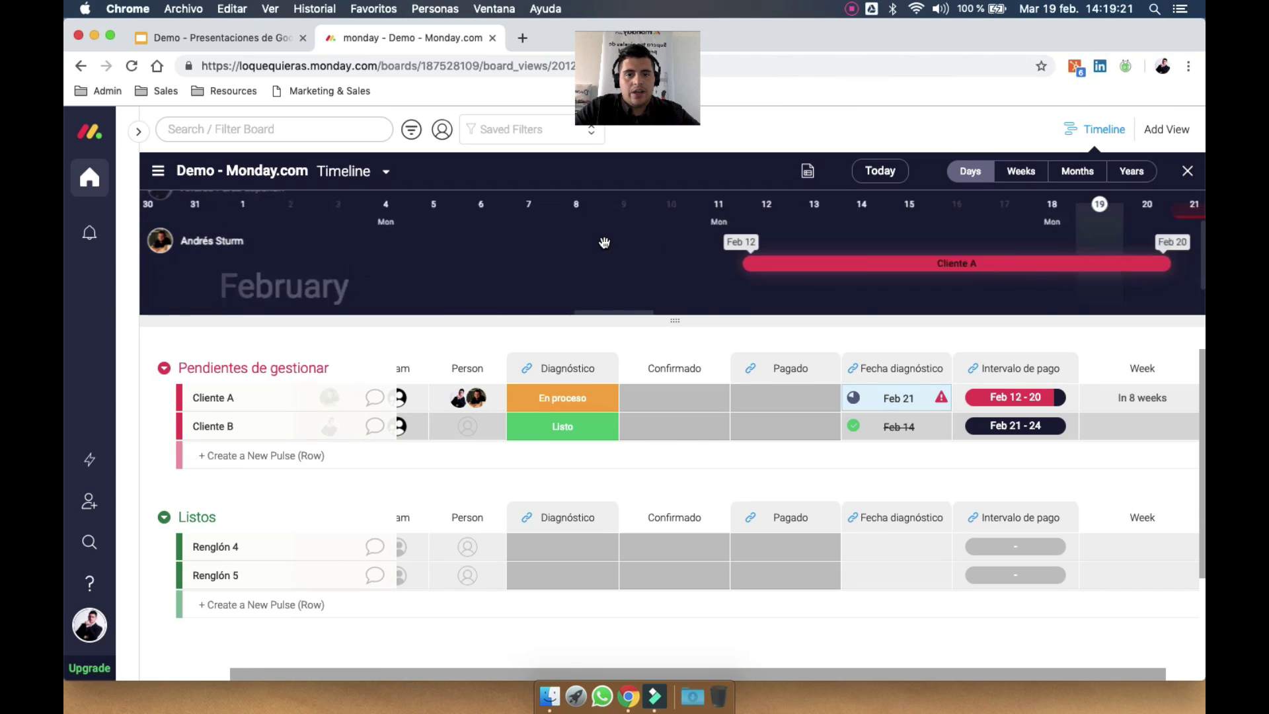
left_click_drag(605, 242, 322, 242)
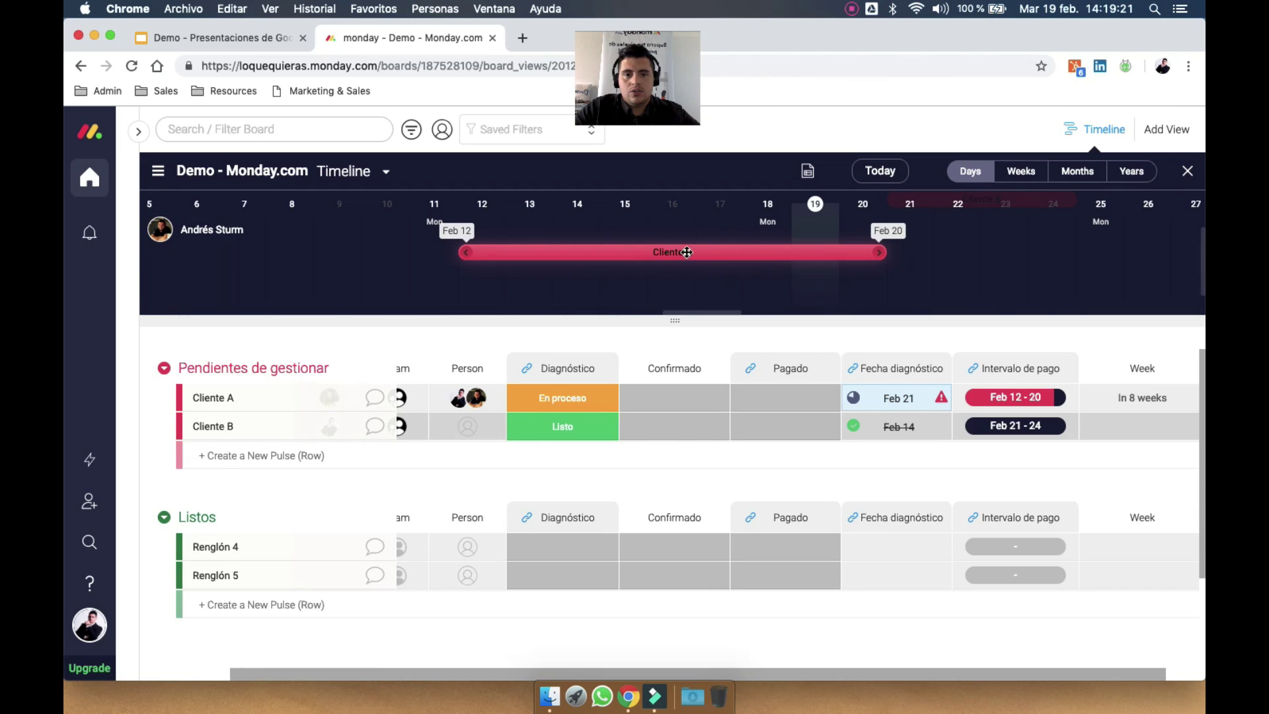
left_click_drag(693, 251, 414, 250)
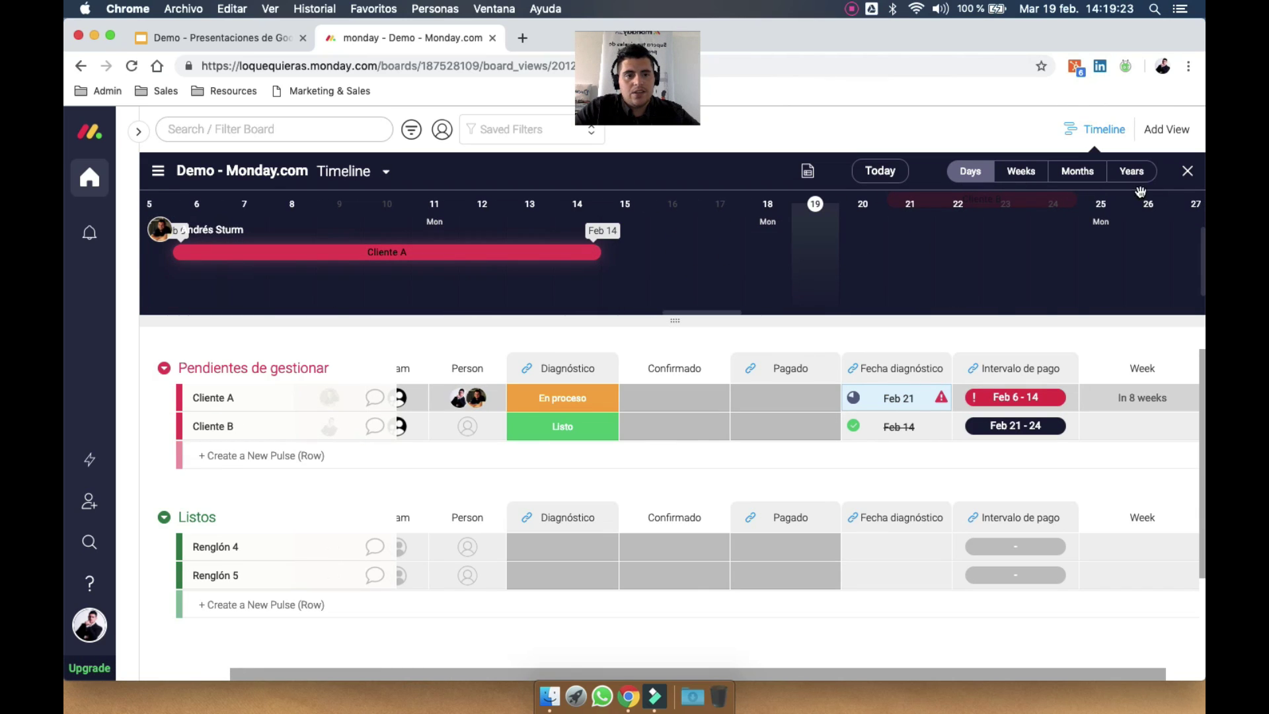
left_click(1033, 443)
left_click_drag(700, 250, 414, 249)
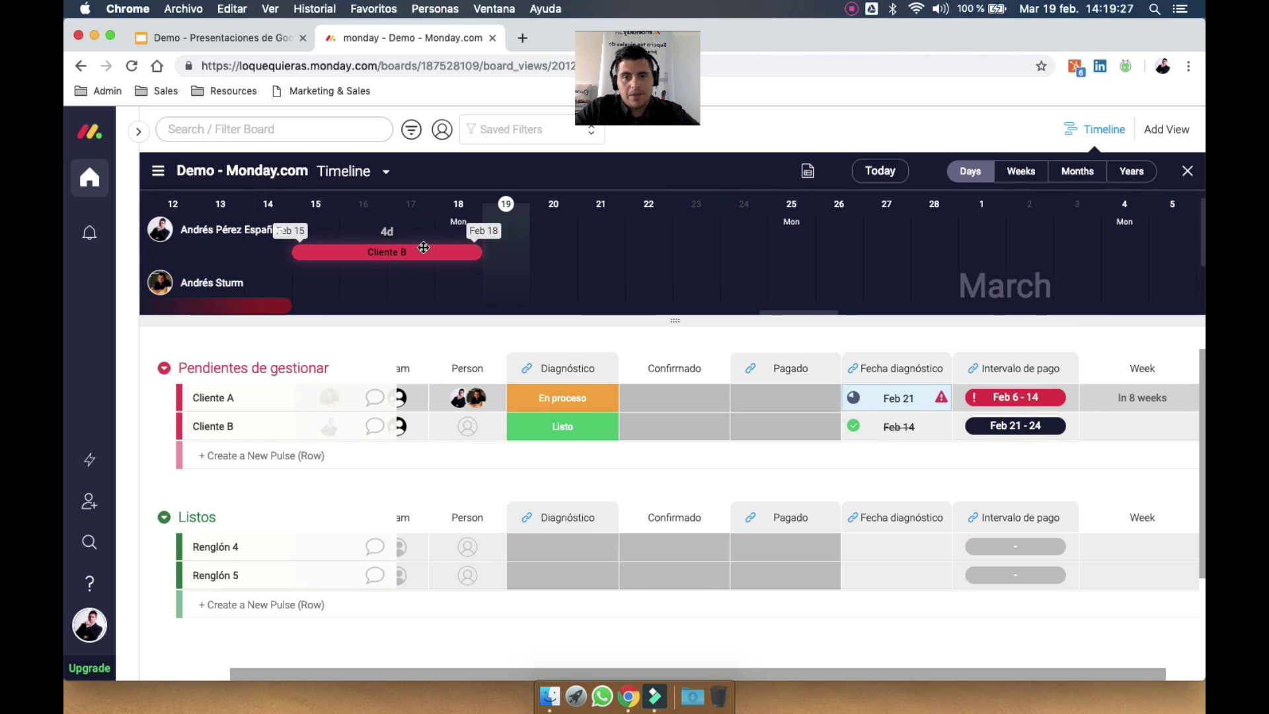
left_click(1188, 172)
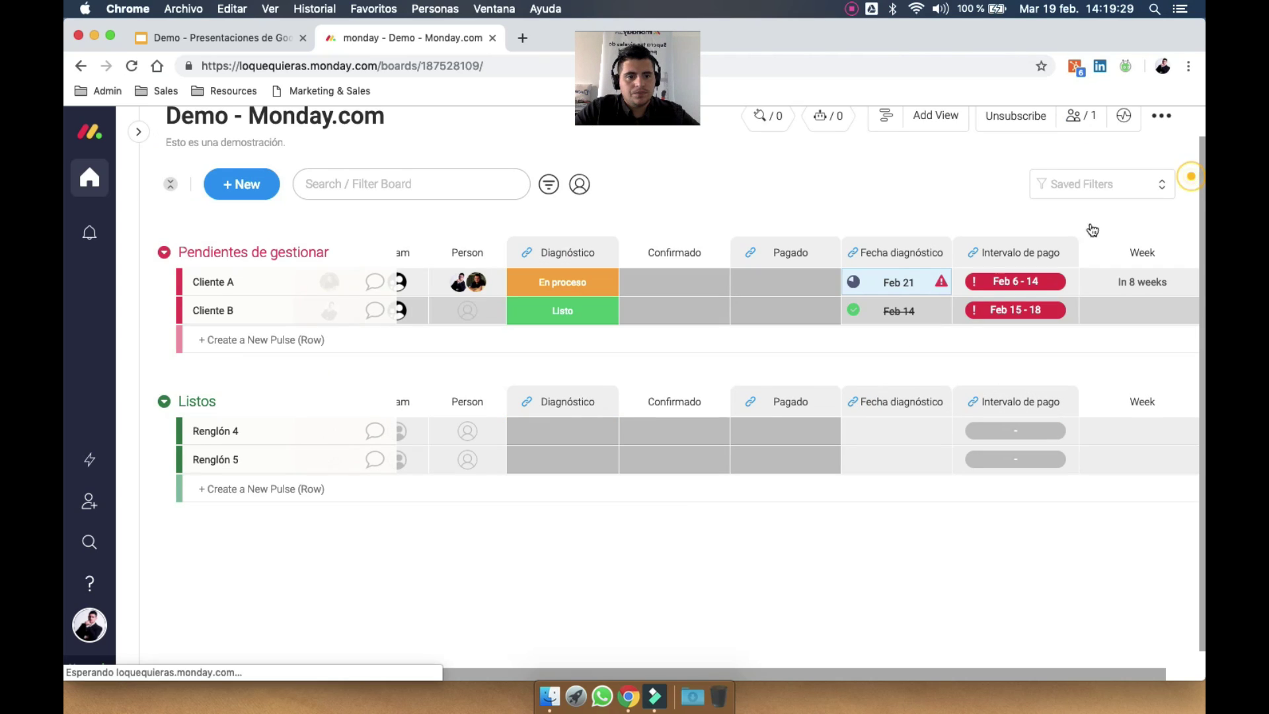
left_click(810, 312)
Set Cliente B's payment status to 'Pagado :)' and open the Column Center via More columns
left_click(790, 350)
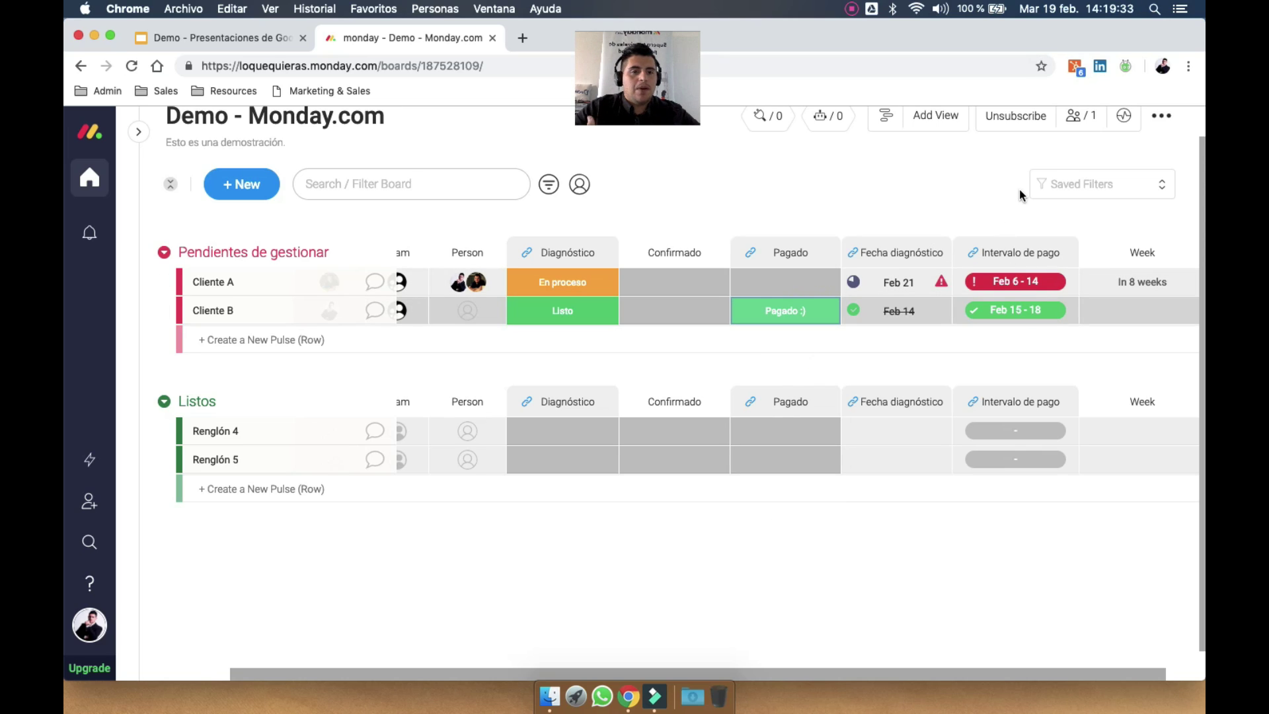
mouse_move(1012, 311)
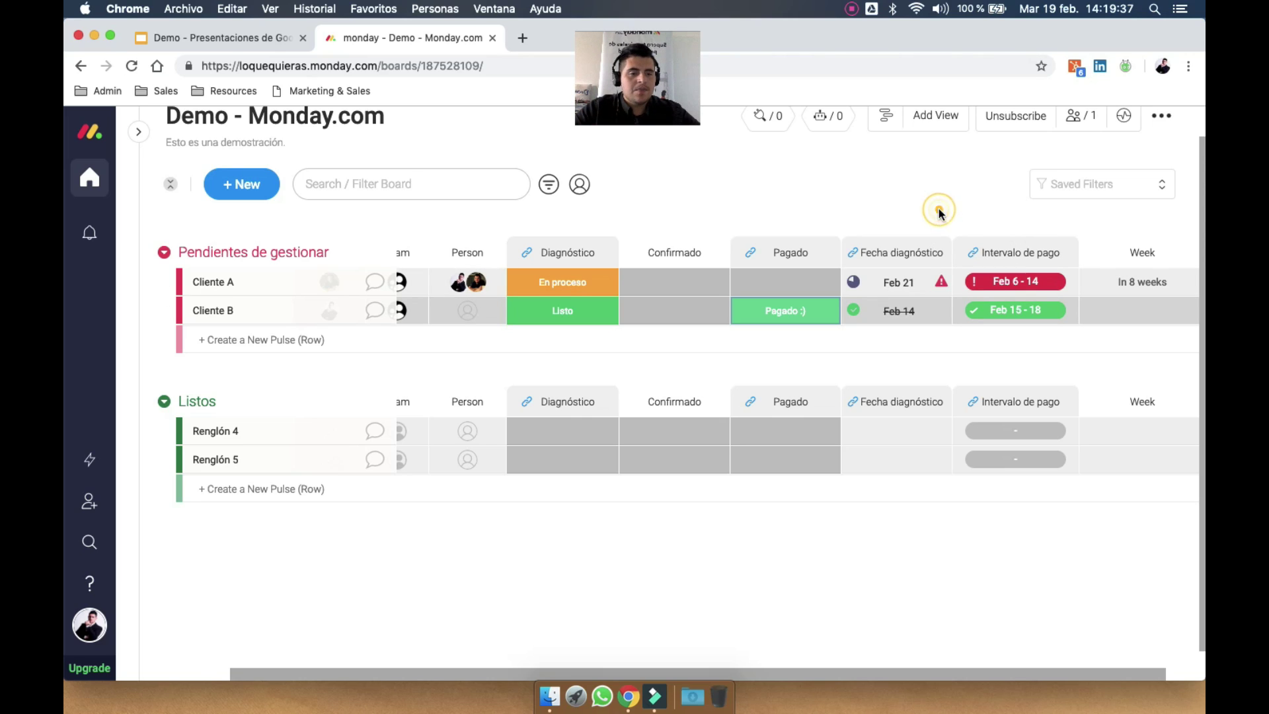
scroll(1037, 248, "right", 2)
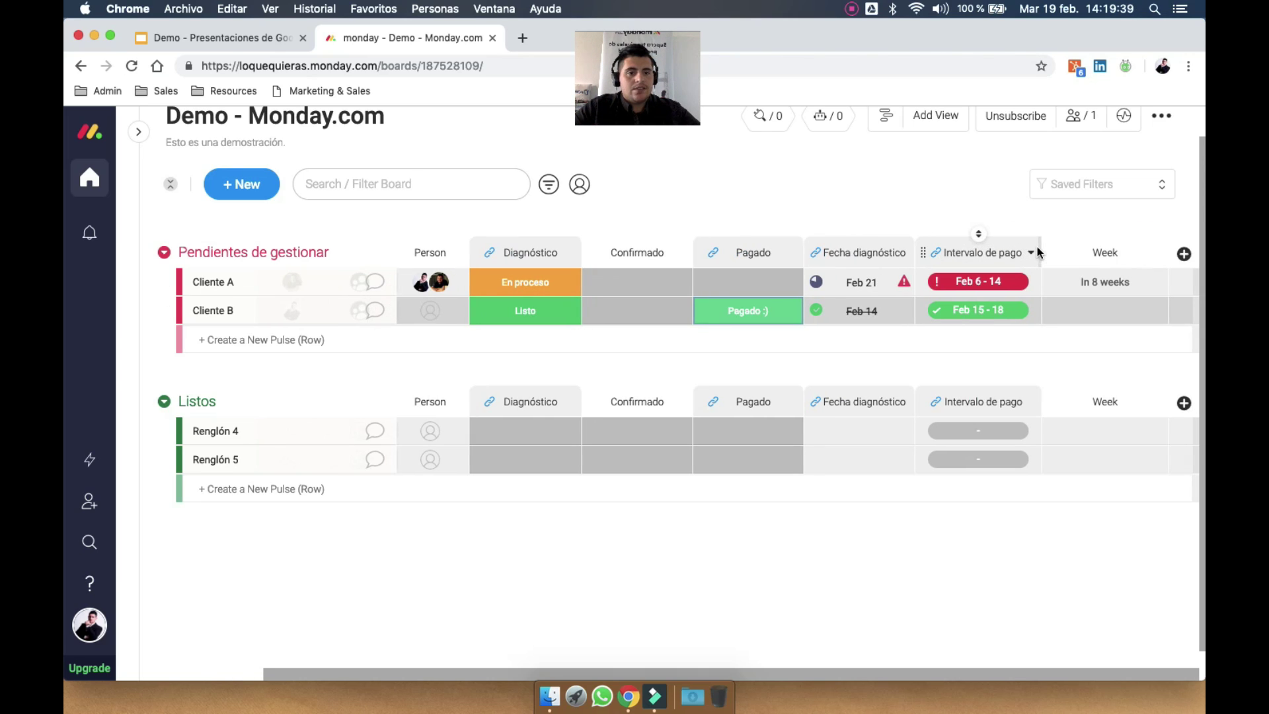
left_click(1184, 255)
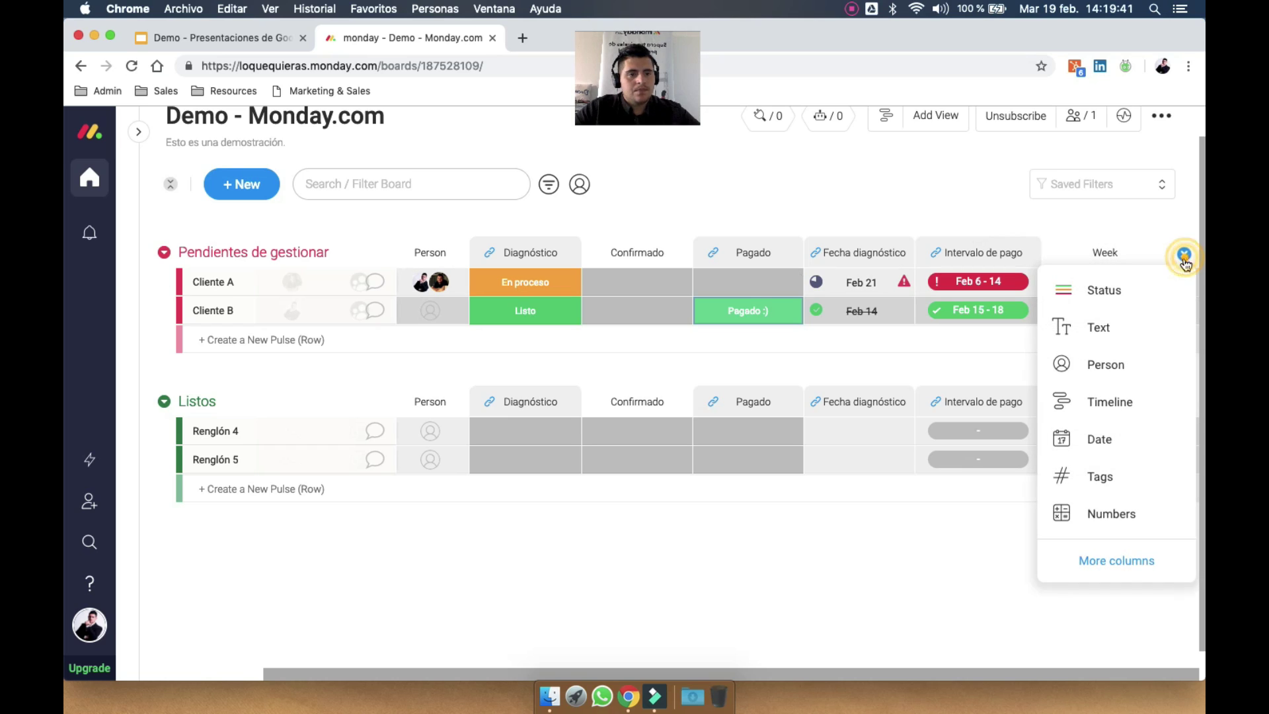
left_click(1114, 561)
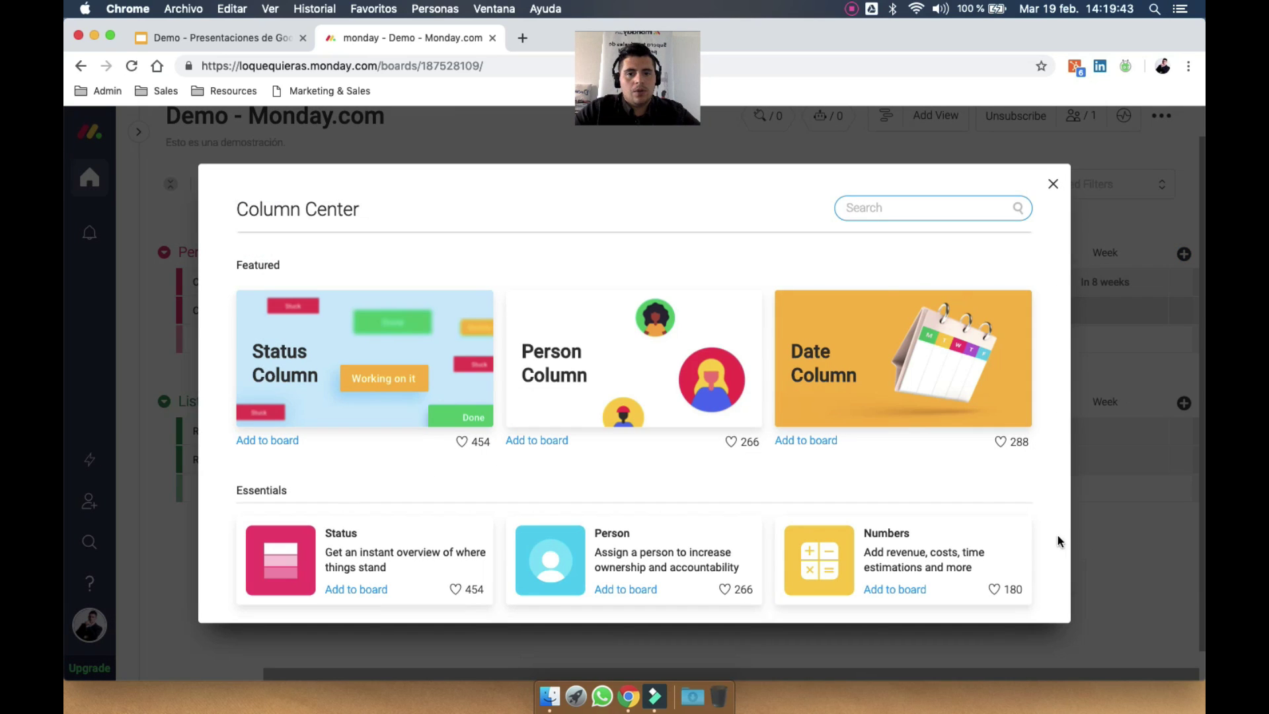
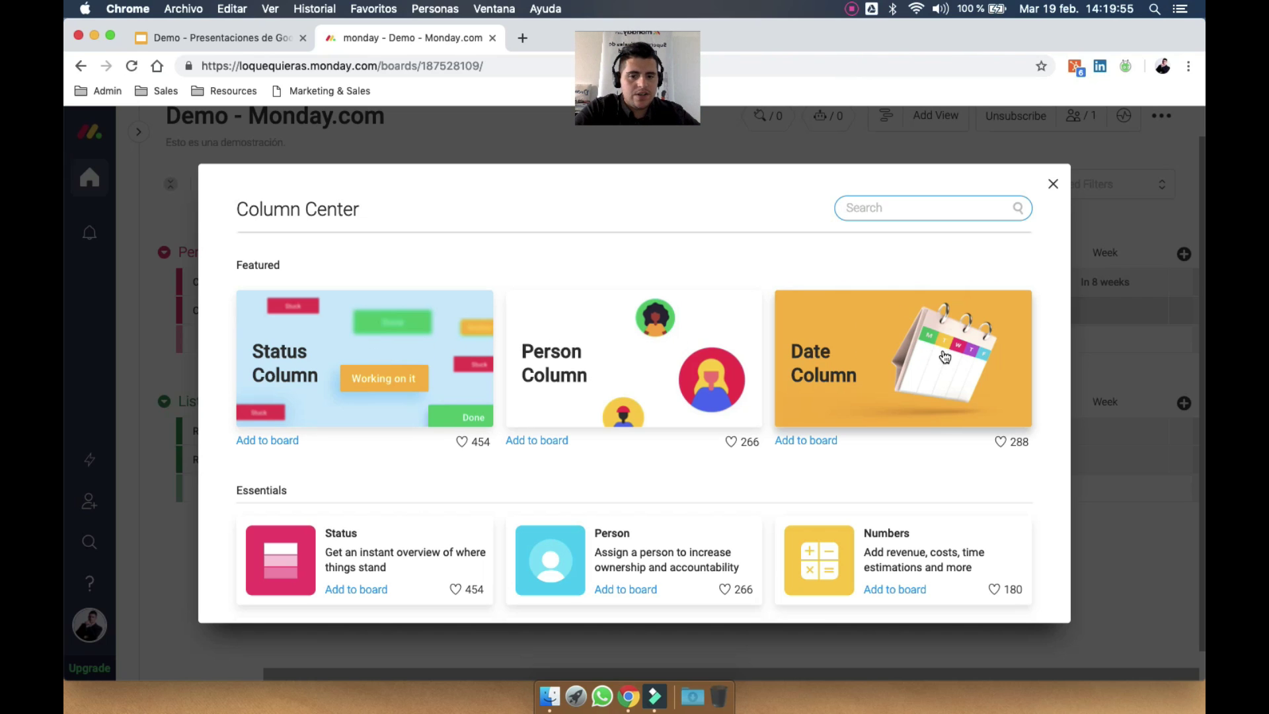
Add the Numbers column from the Essentials section of the Column Center
scroll(945, 357, "down", 5)
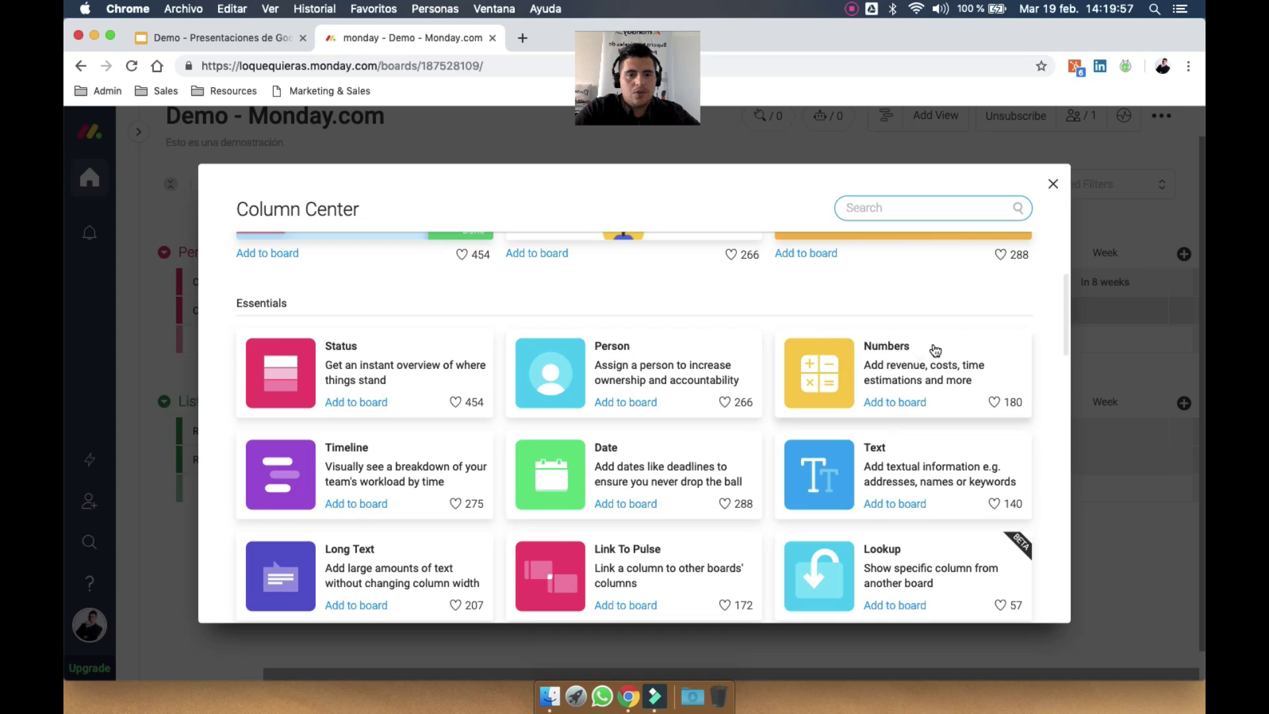
left_click(929, 362)
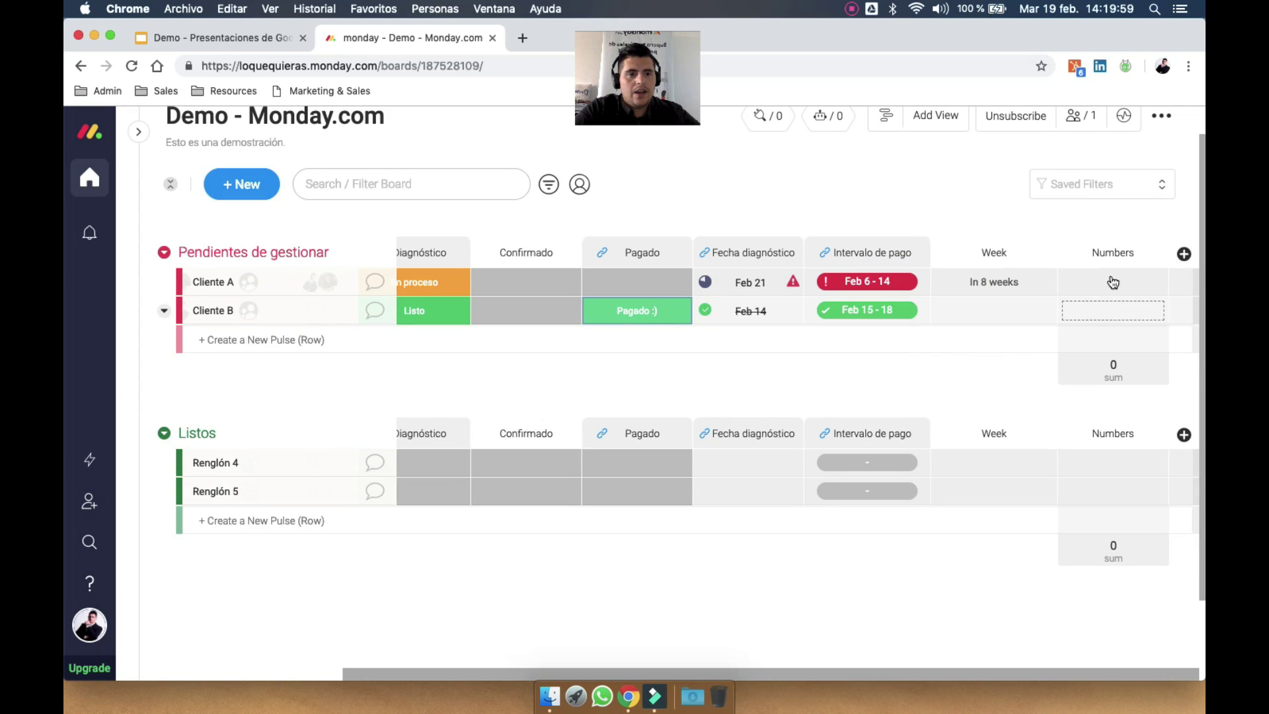
Enter 12 for Cliente A and 405,342 for Cliente B in the Numbers column
left_click(1114, 283)
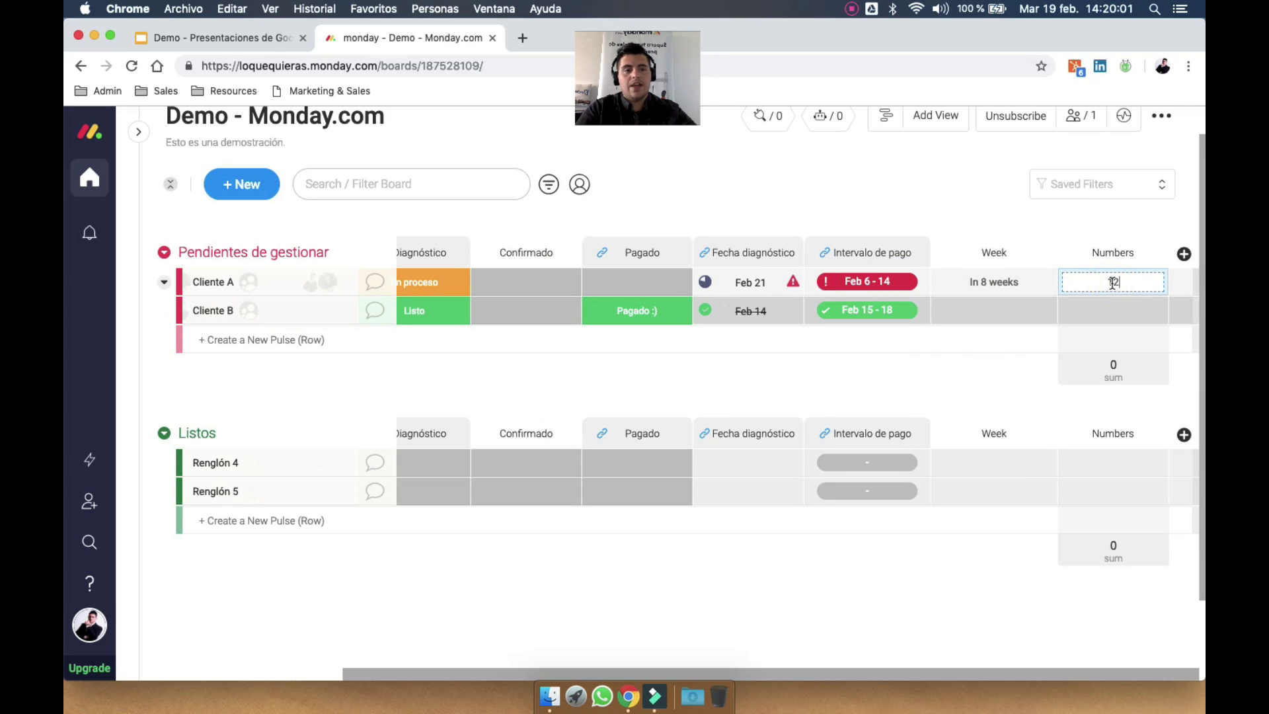
key("Return")
left_click(1084, 308)
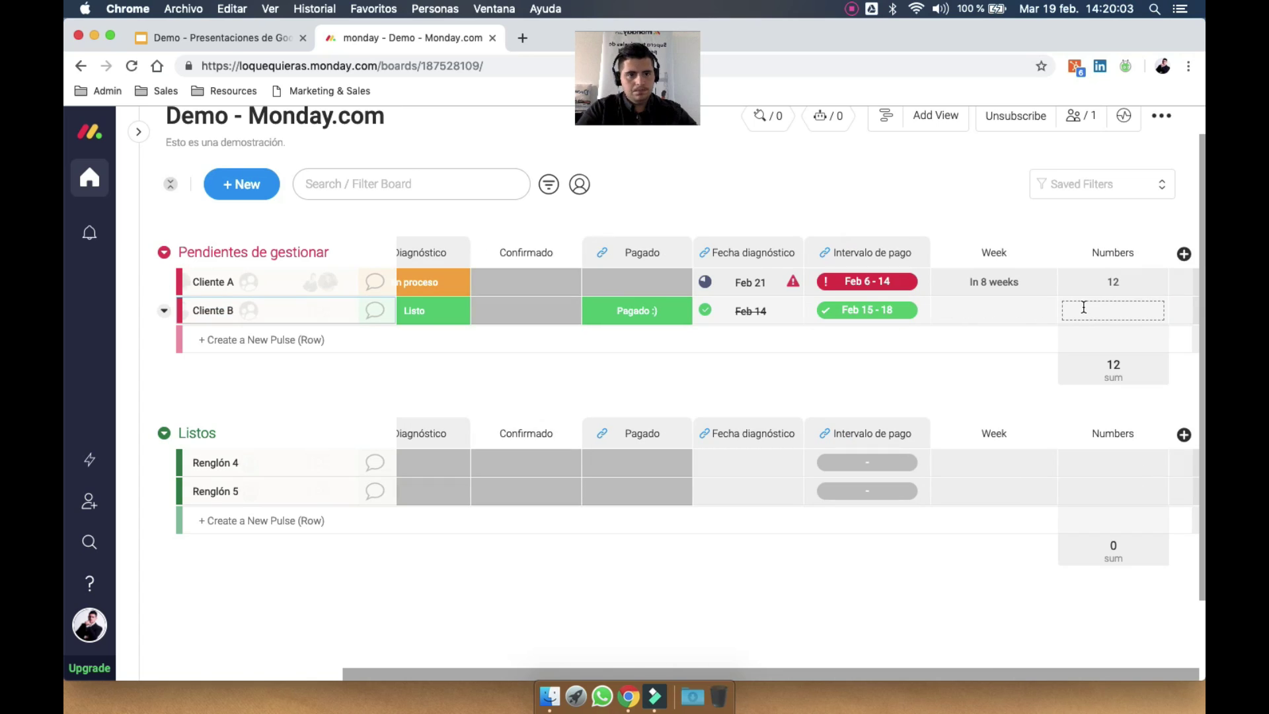
type("405,342")
key("Return")
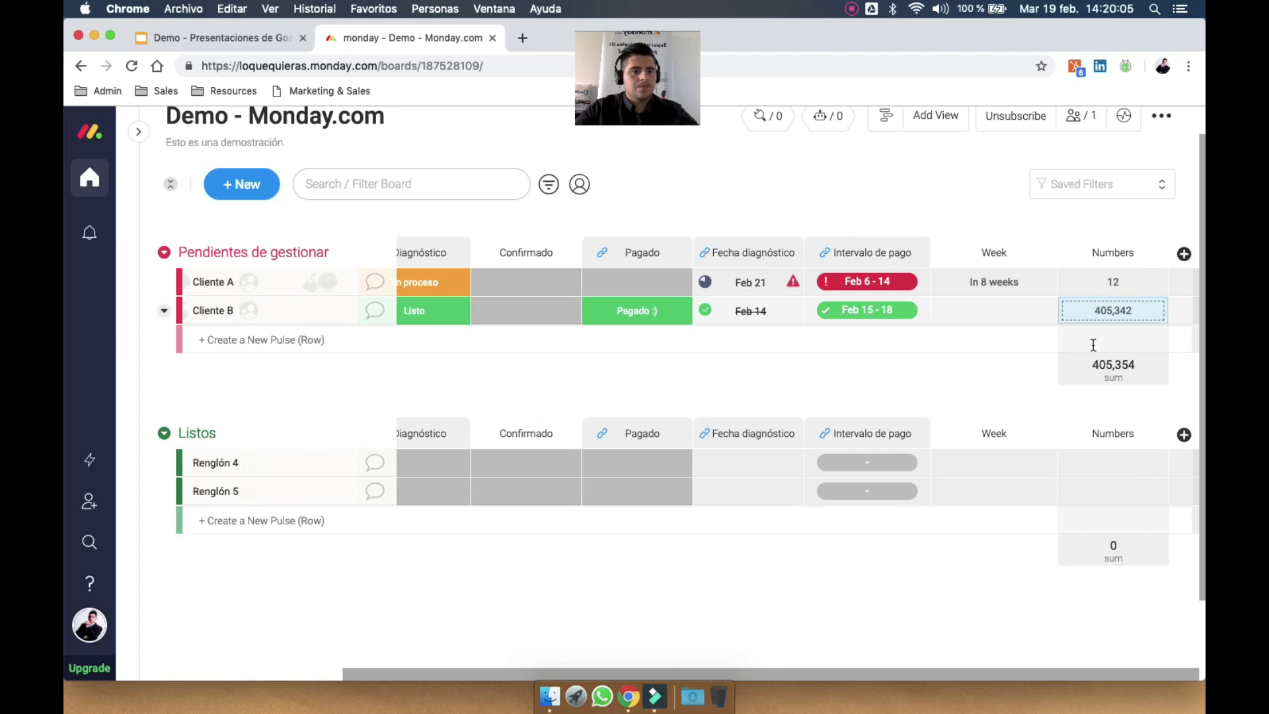
Give the Numbers column the custom unit label 'unidades'
left_click(1102, 365)
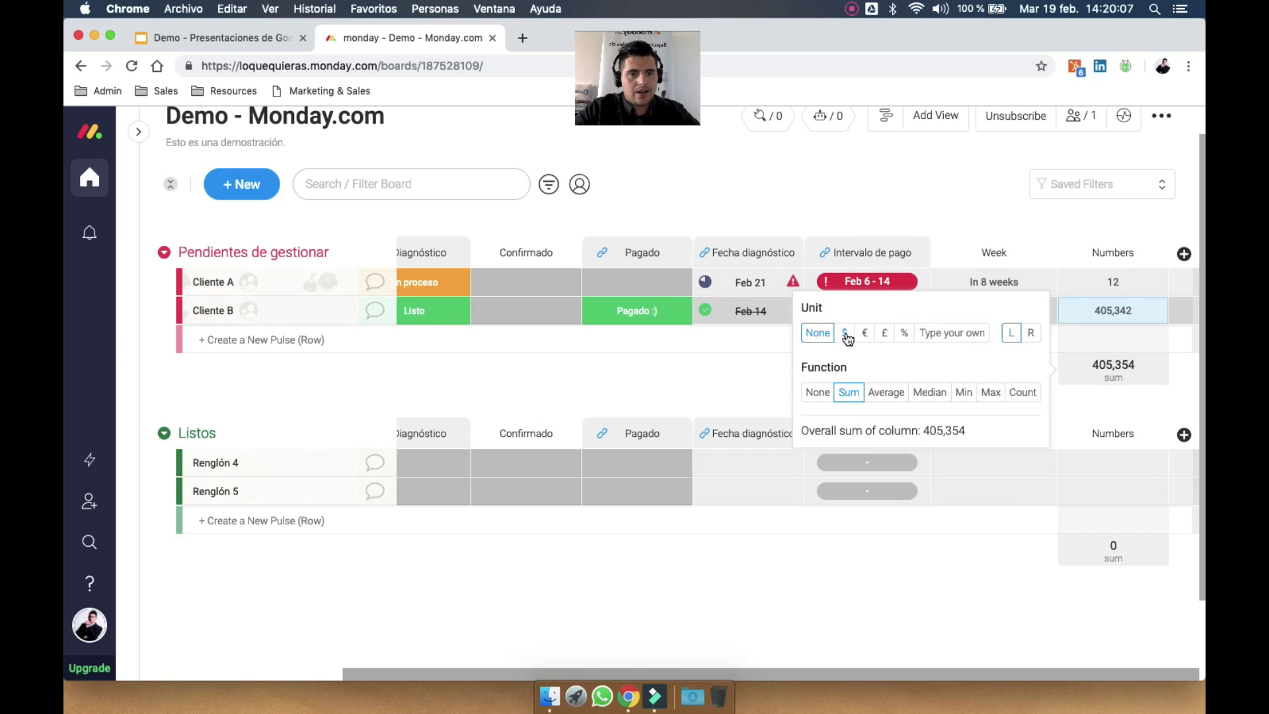
left_click(846, 334)
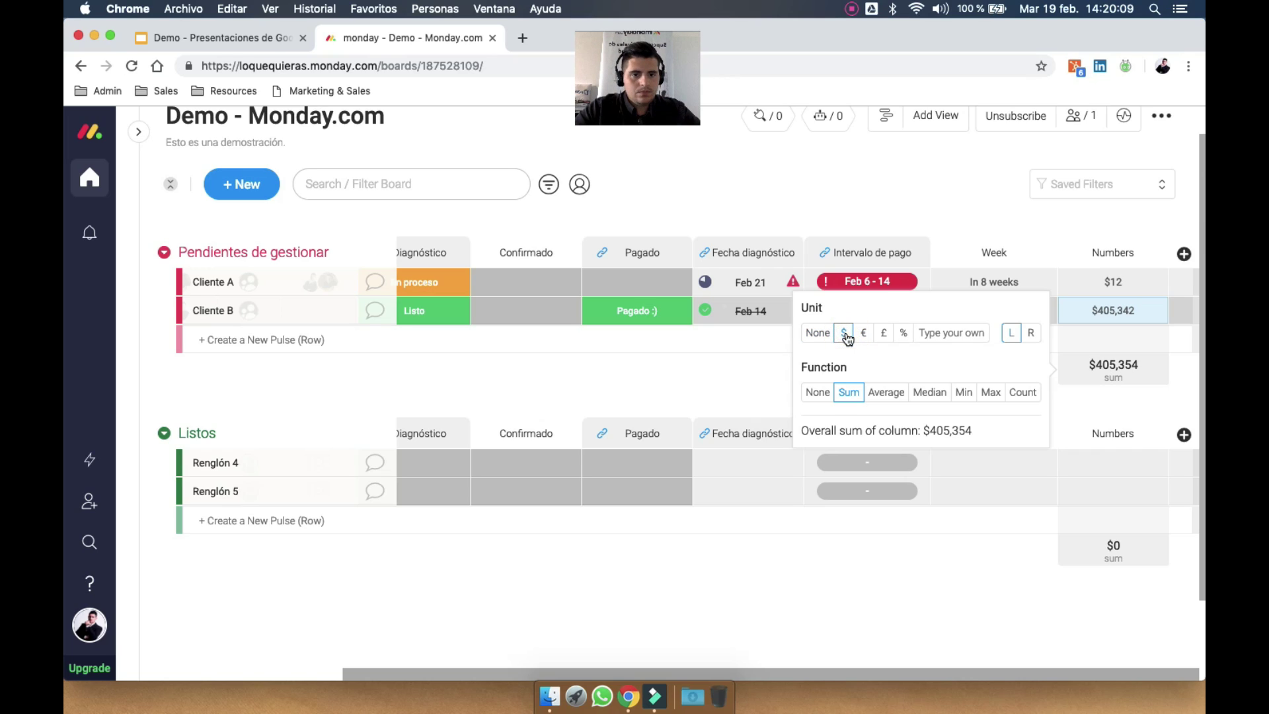
left_click(864, 332)
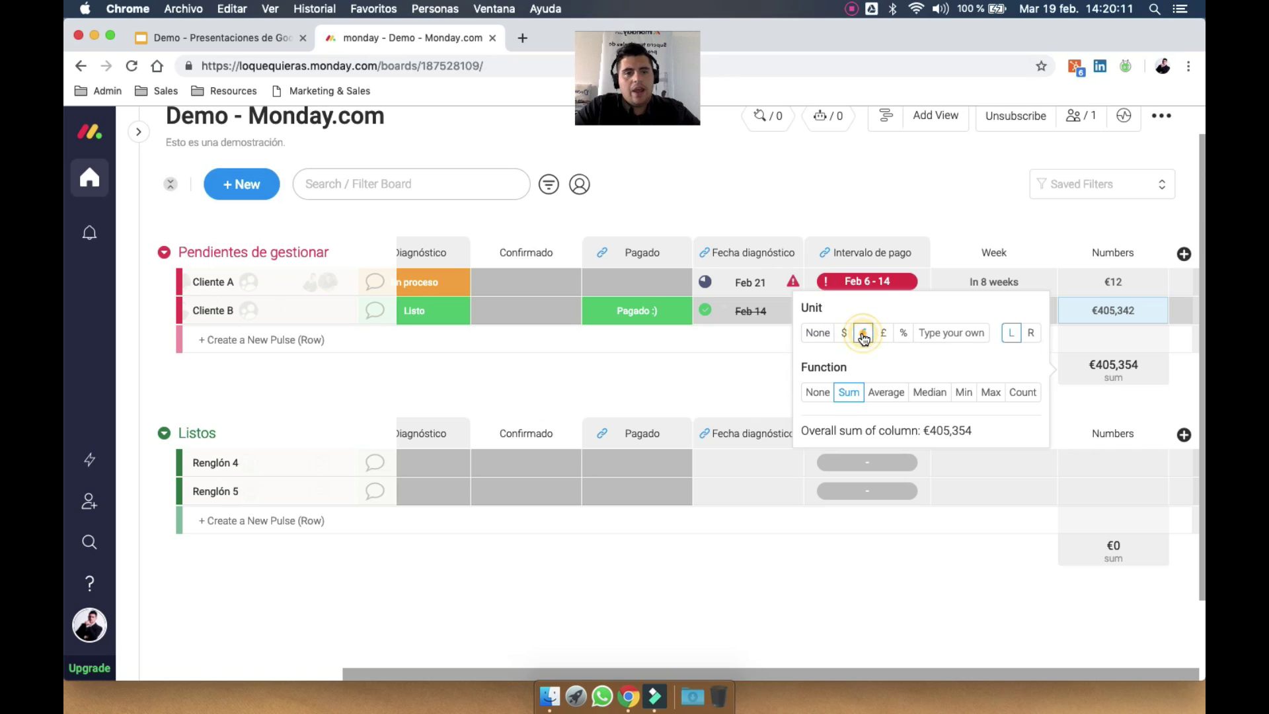
left_click(884, 333)
left_click(903, 333)
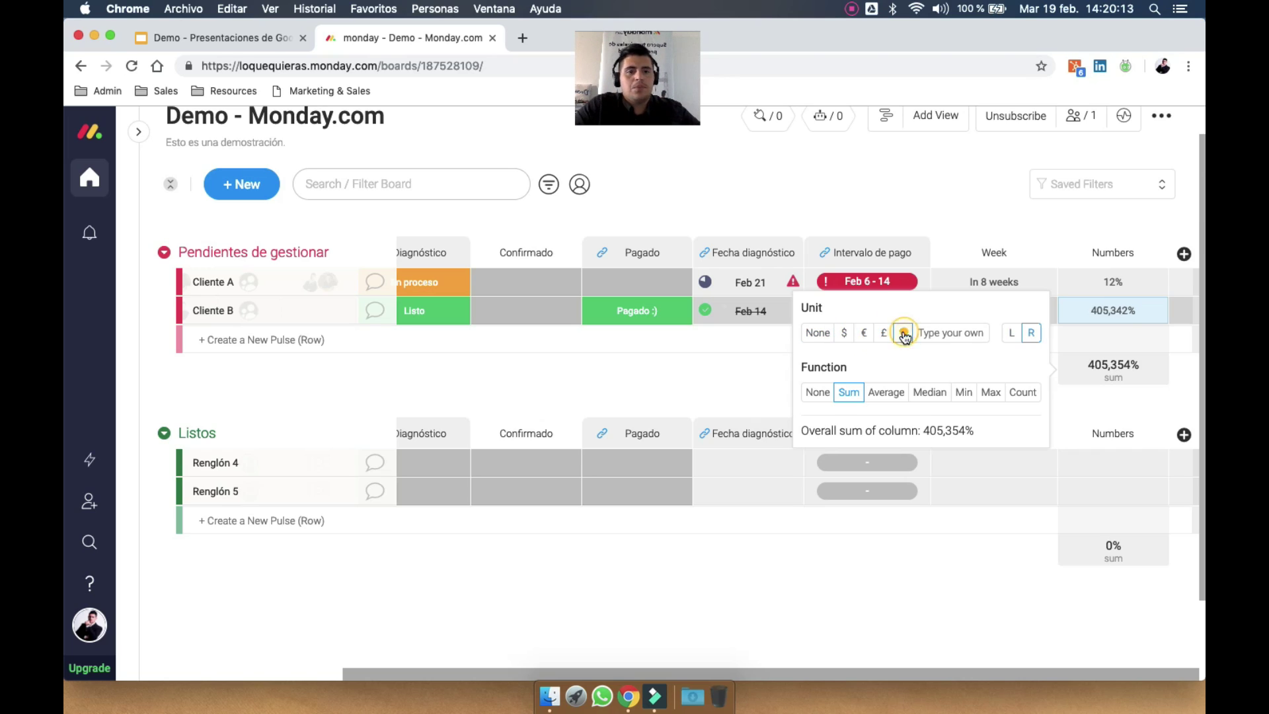
left_click(941, 332)
type("U$s")
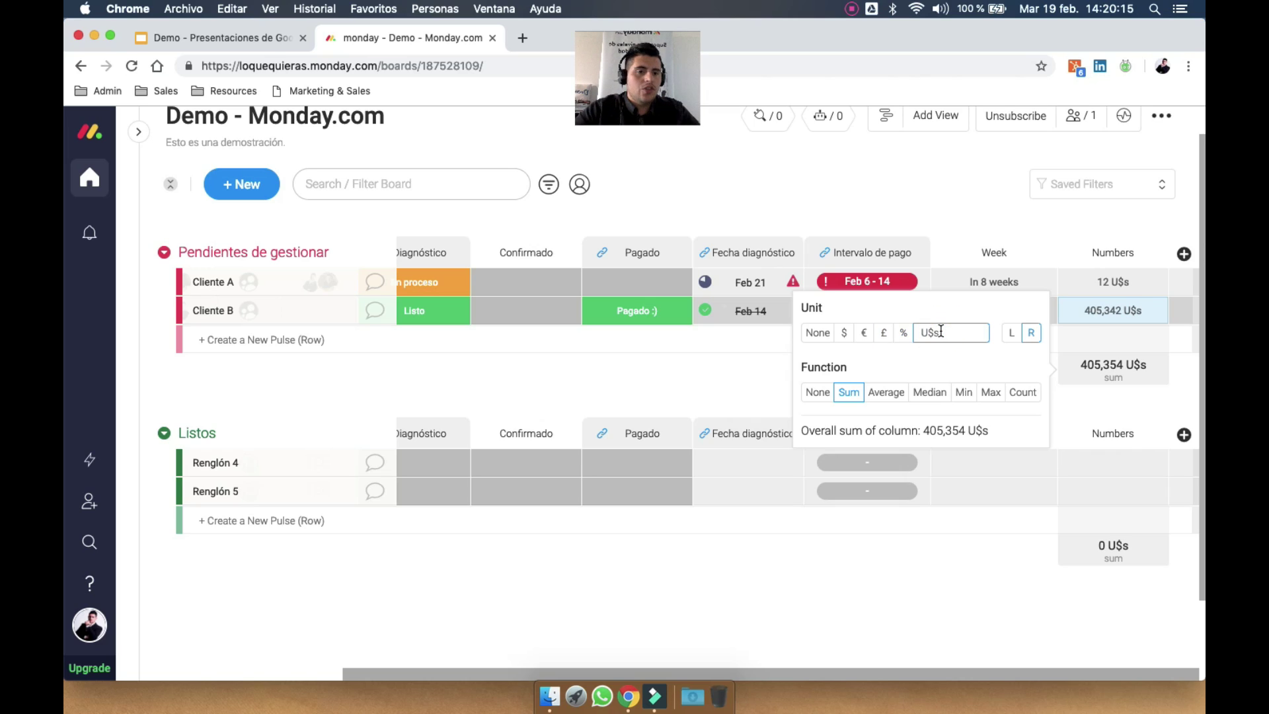
key("BackSpace")
key("BackSpace")
key("BackSpace")
type("días")
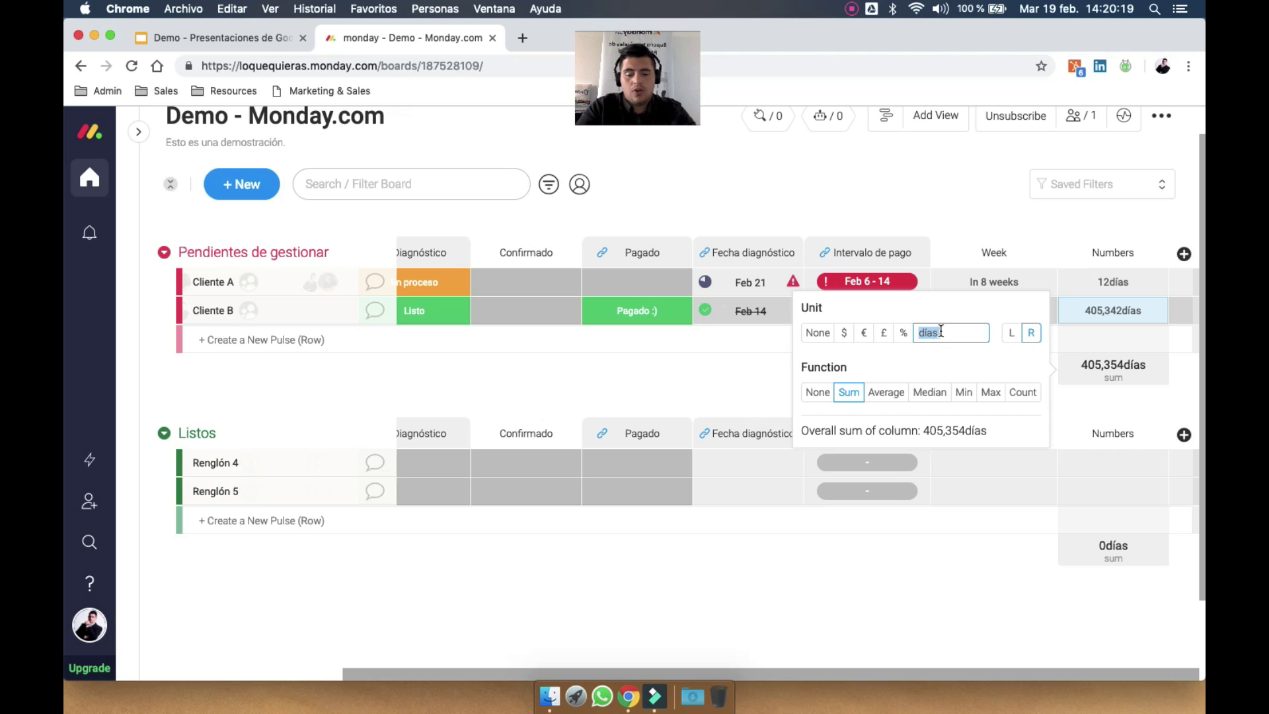
key("BackSpace")
type("unidades")
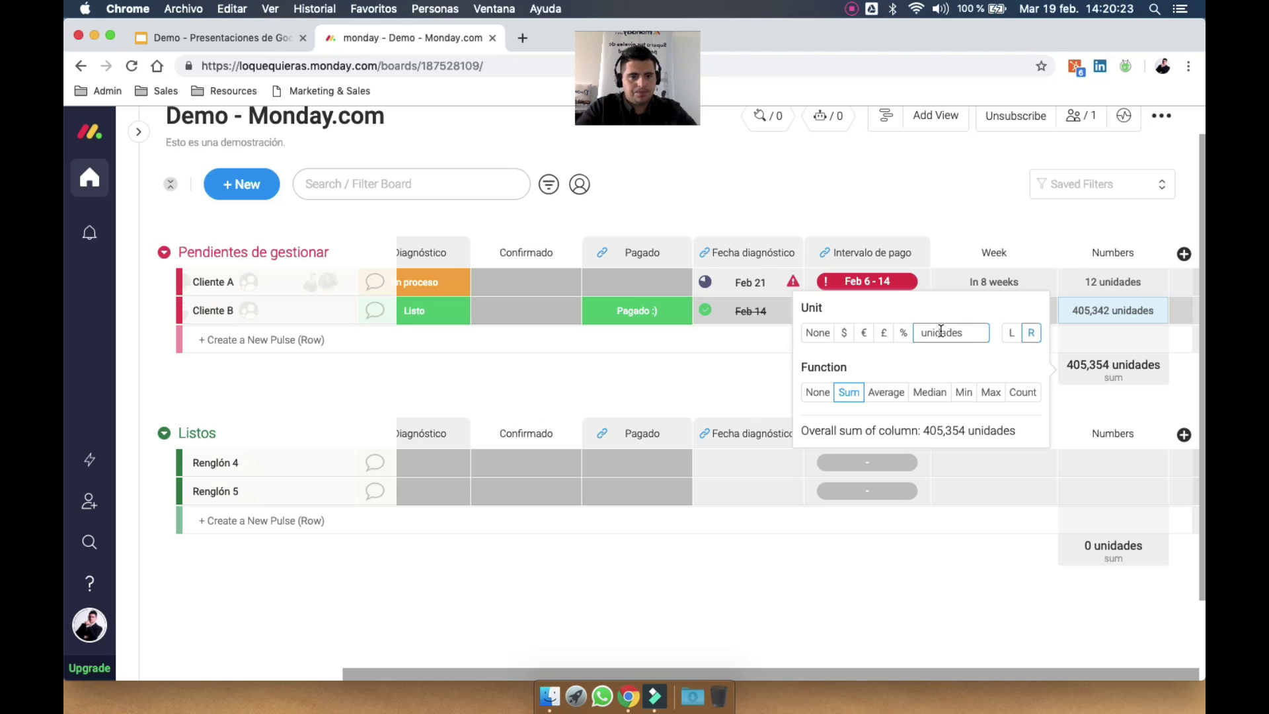
Keep Sum as the column's footer summary after trying the other summary types
double_click(829, 368)
left_click(848, 392)
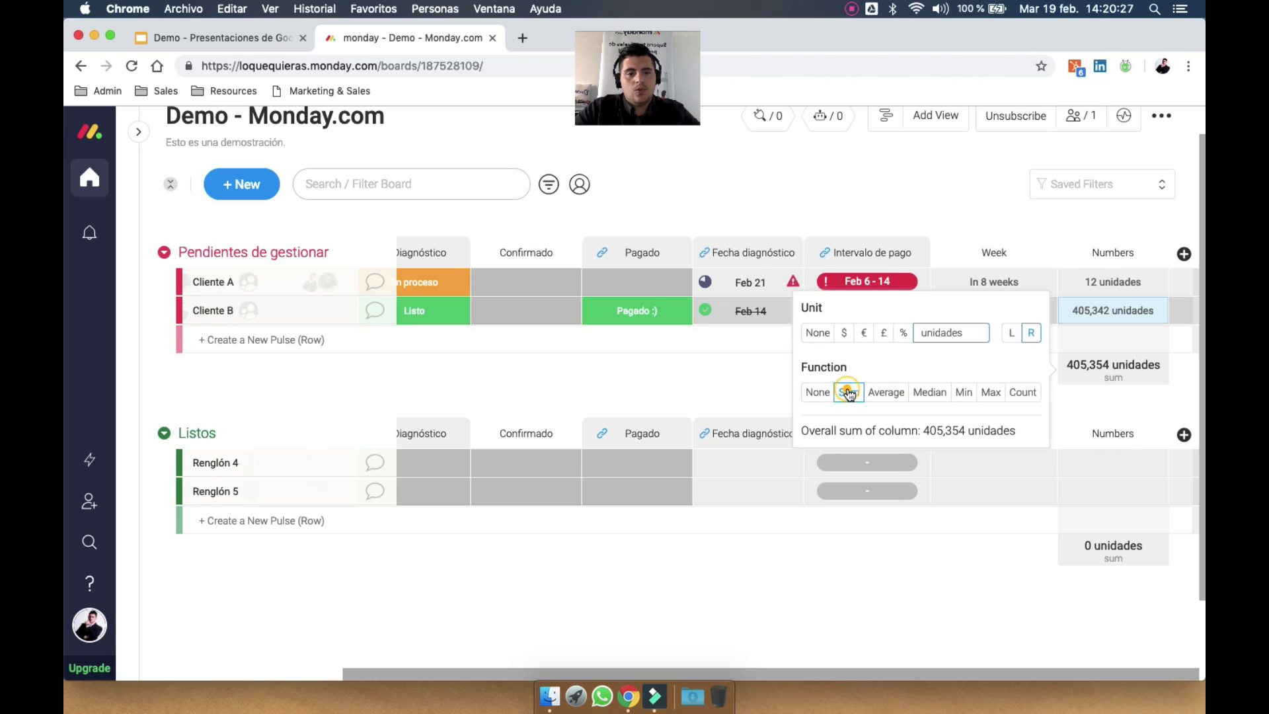
left_click(885, 393)
left_click(926, 392)
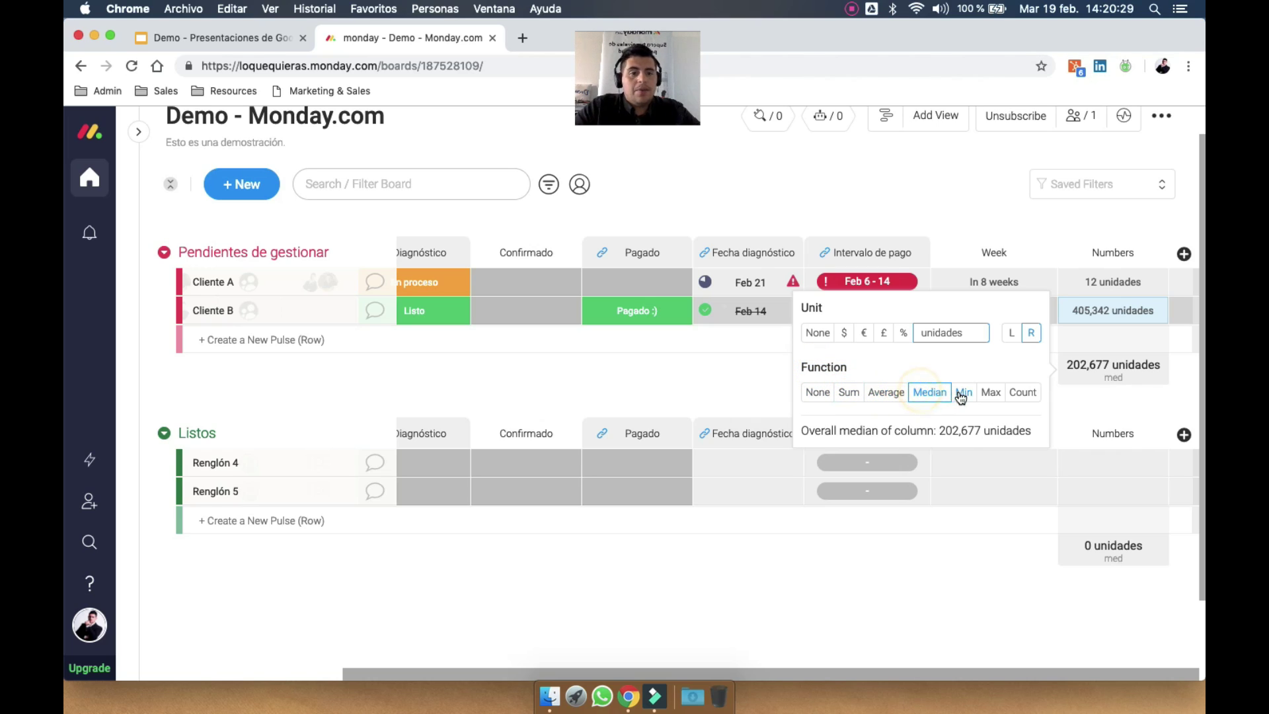
left_click(964, 392)
left_click(990, 392)
left_click(1015, 394)
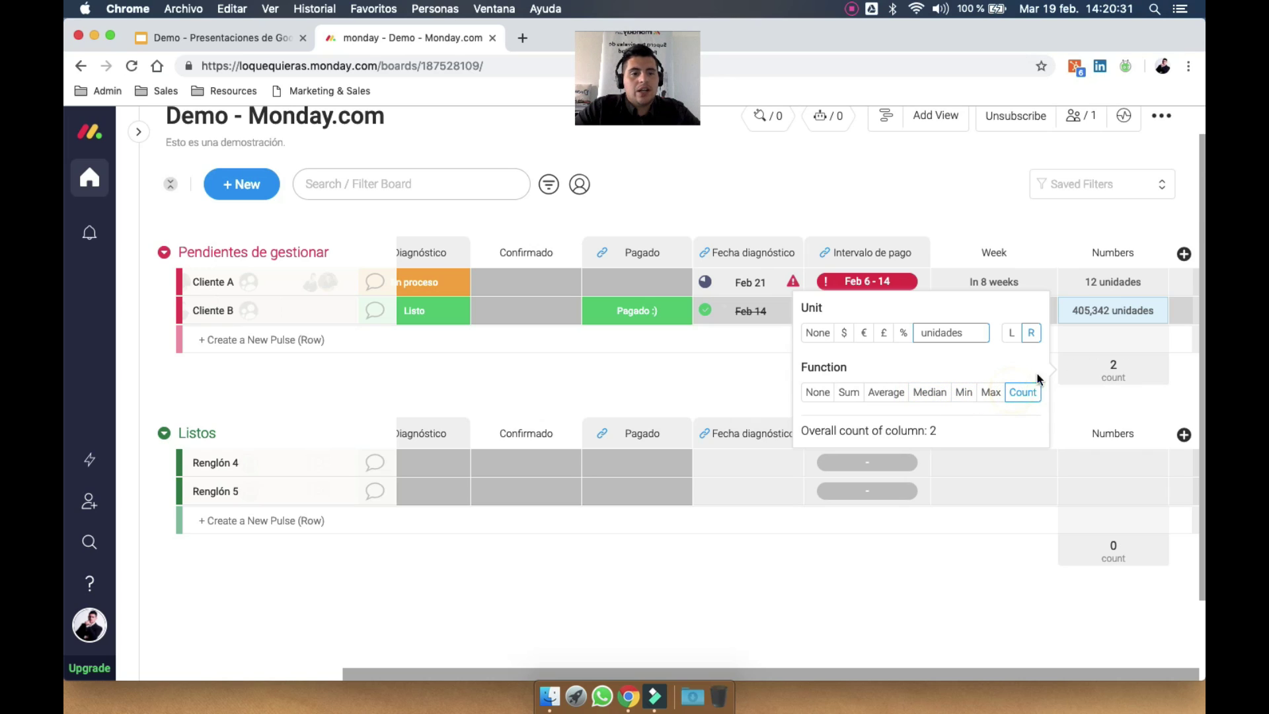
left_click(849, 393)
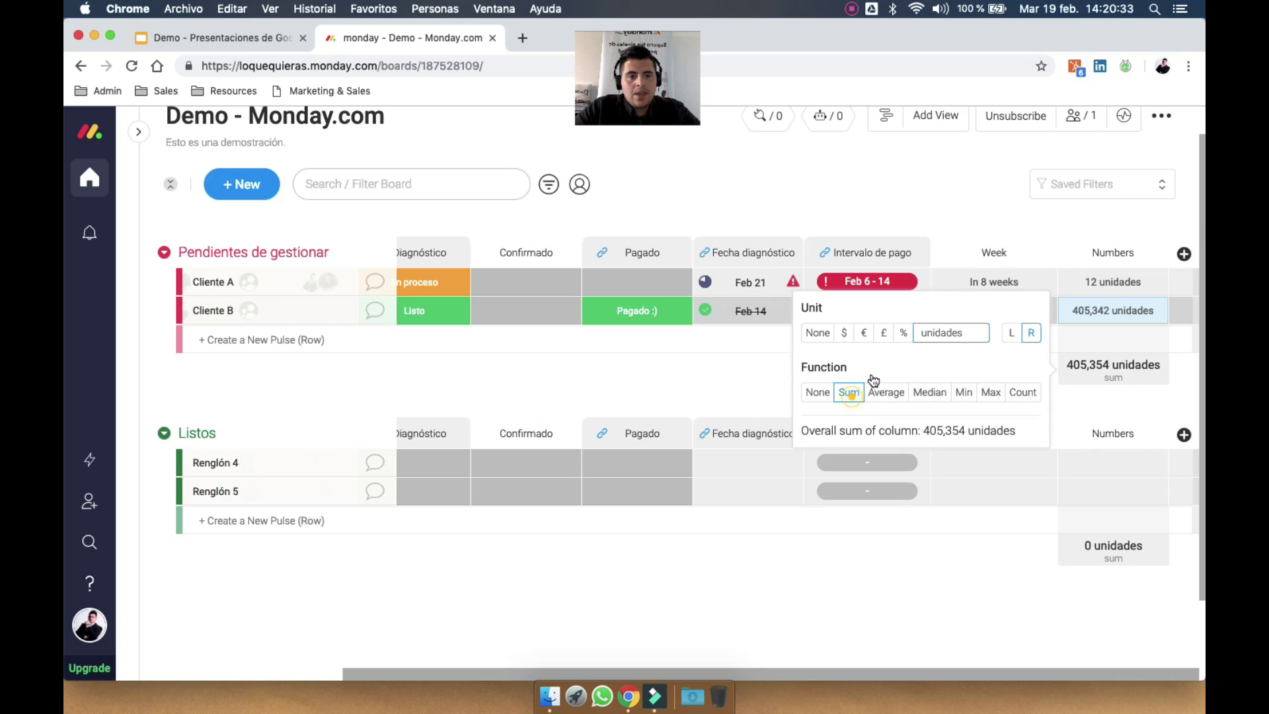
left_click(1124, 194)
left_click(879, 205)
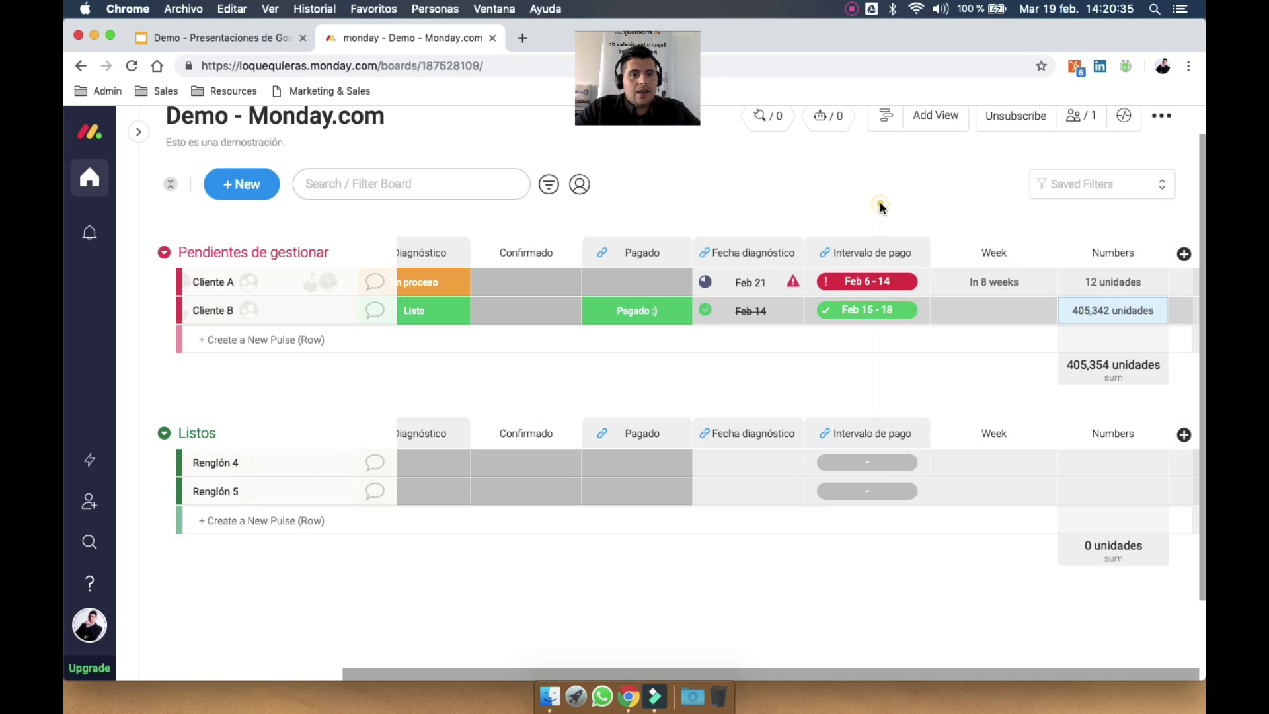
Rename the Numbers column to 'Cantidades'
left_click(1116, 253)
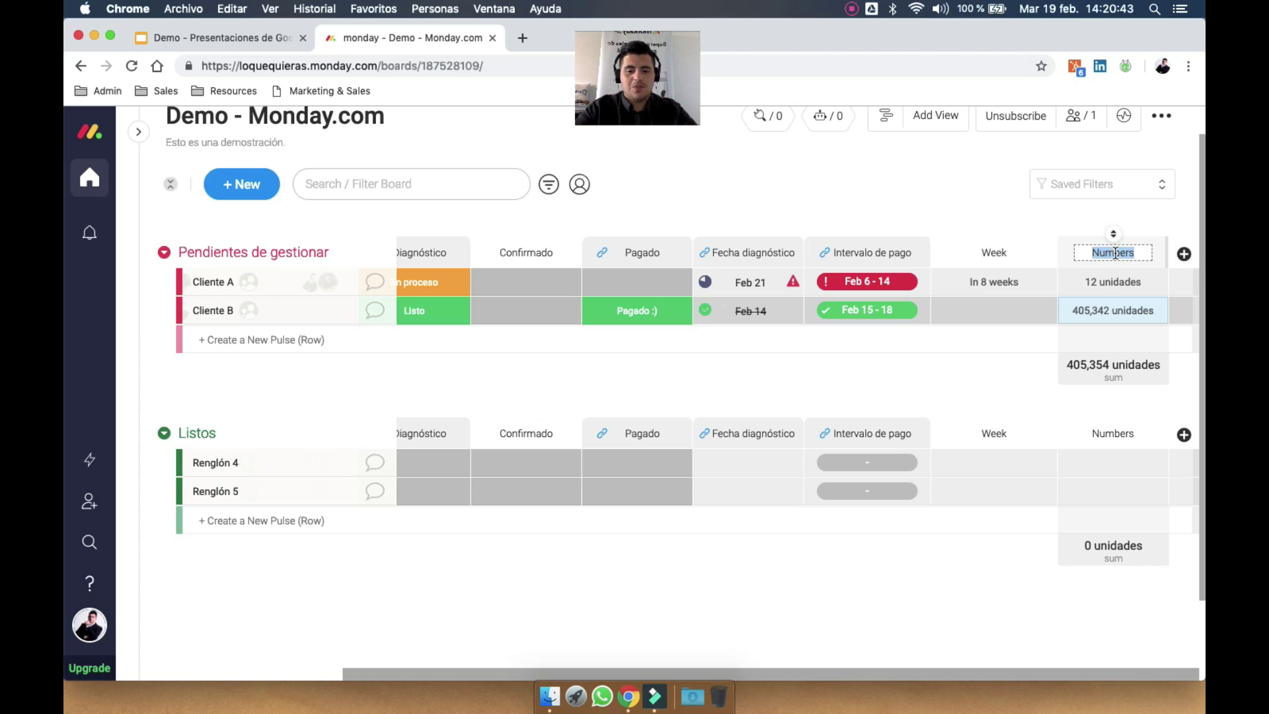
type("Cantidad")
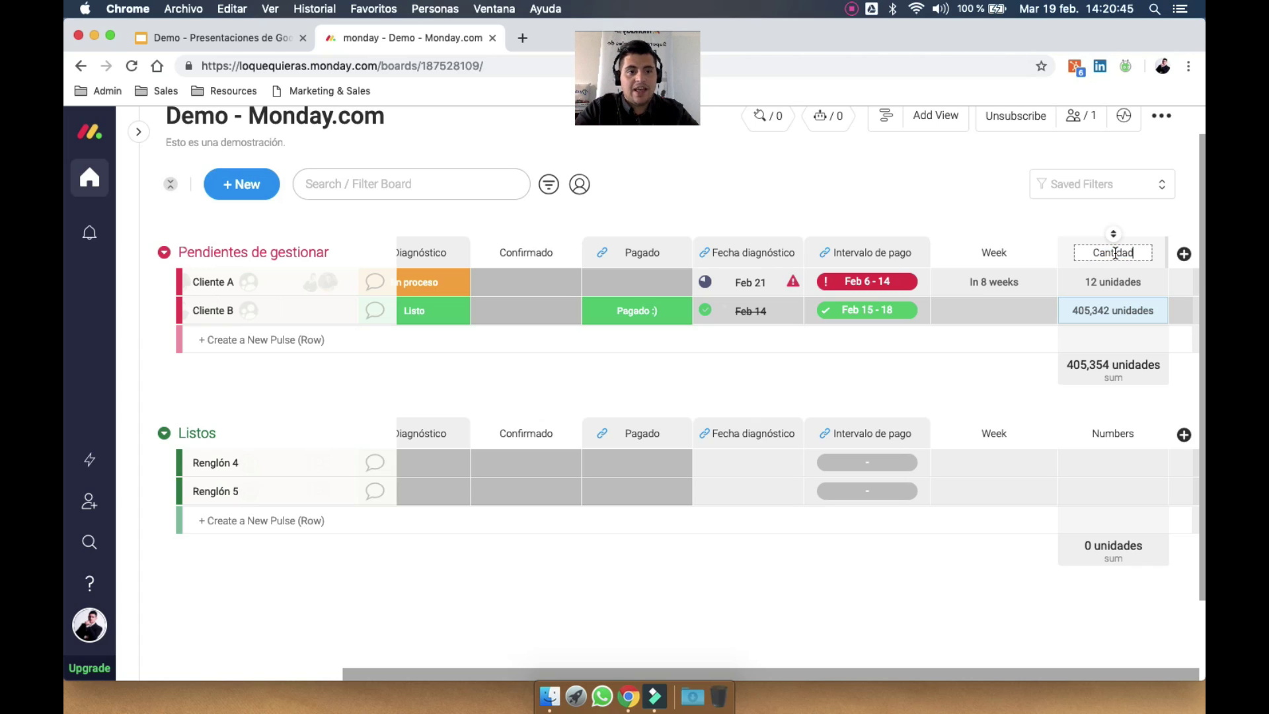
type("es")
key("Return")
Add a Text column named Comentario and fill Cliente A's cell with sample text
left_click(1183, 255)
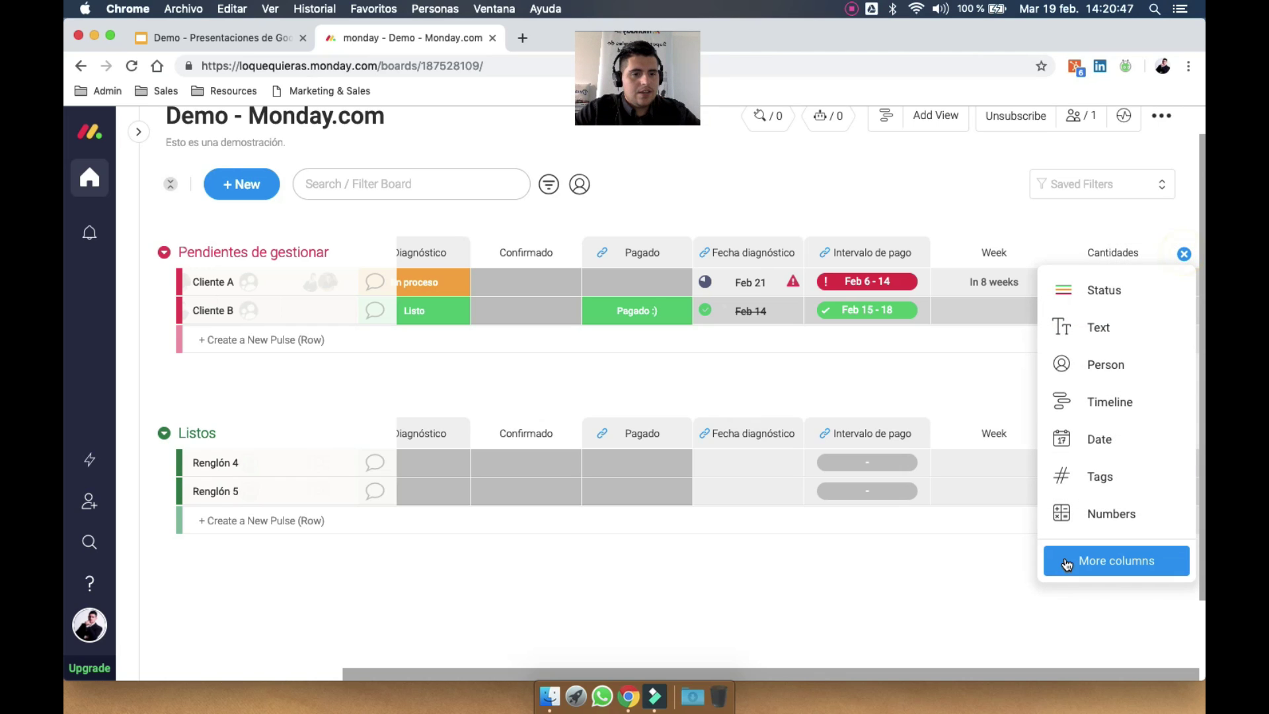
left_click(1082, 564)
scroll(846, 357, "down", 3)
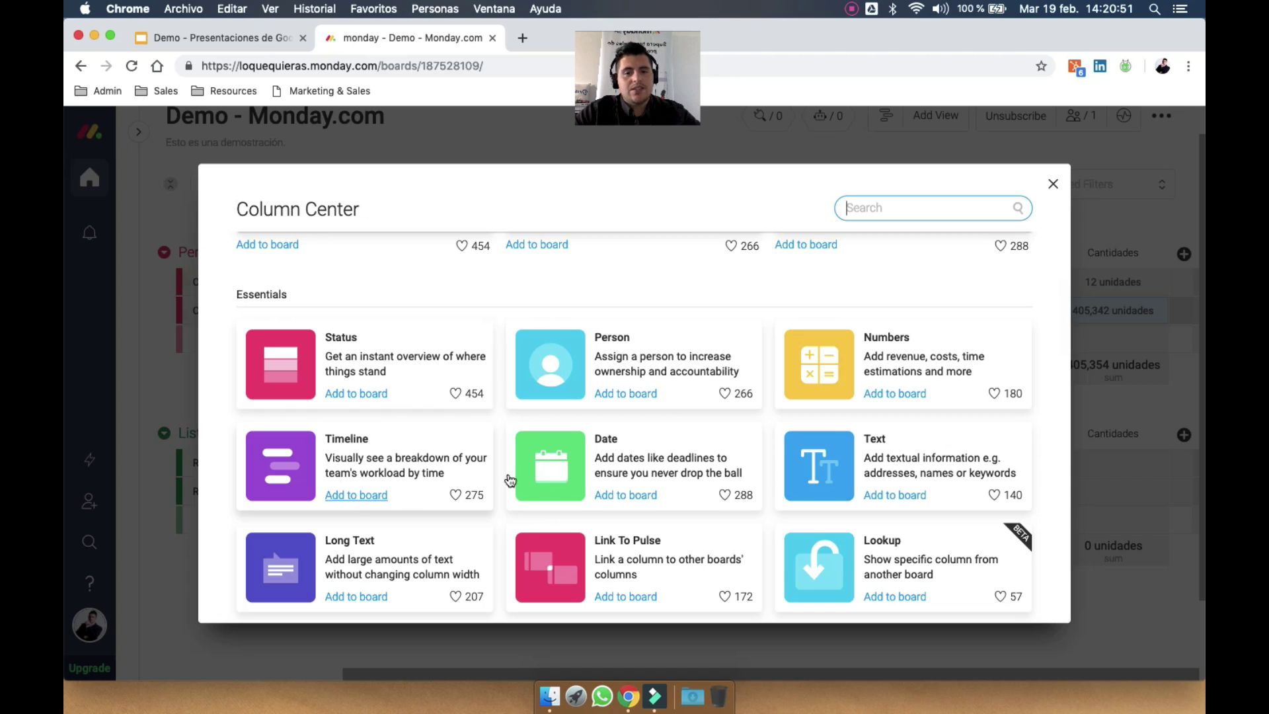
scroll(700, 468, "down", 2)
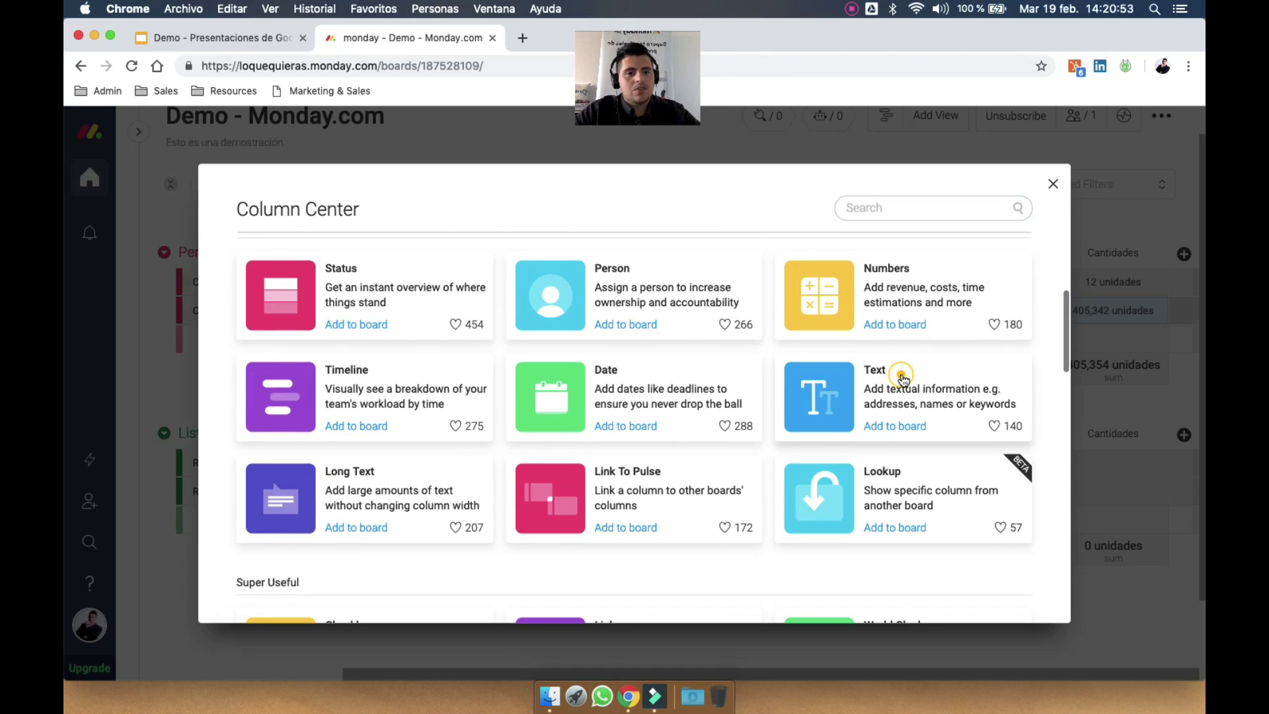
left_click(901, 371)
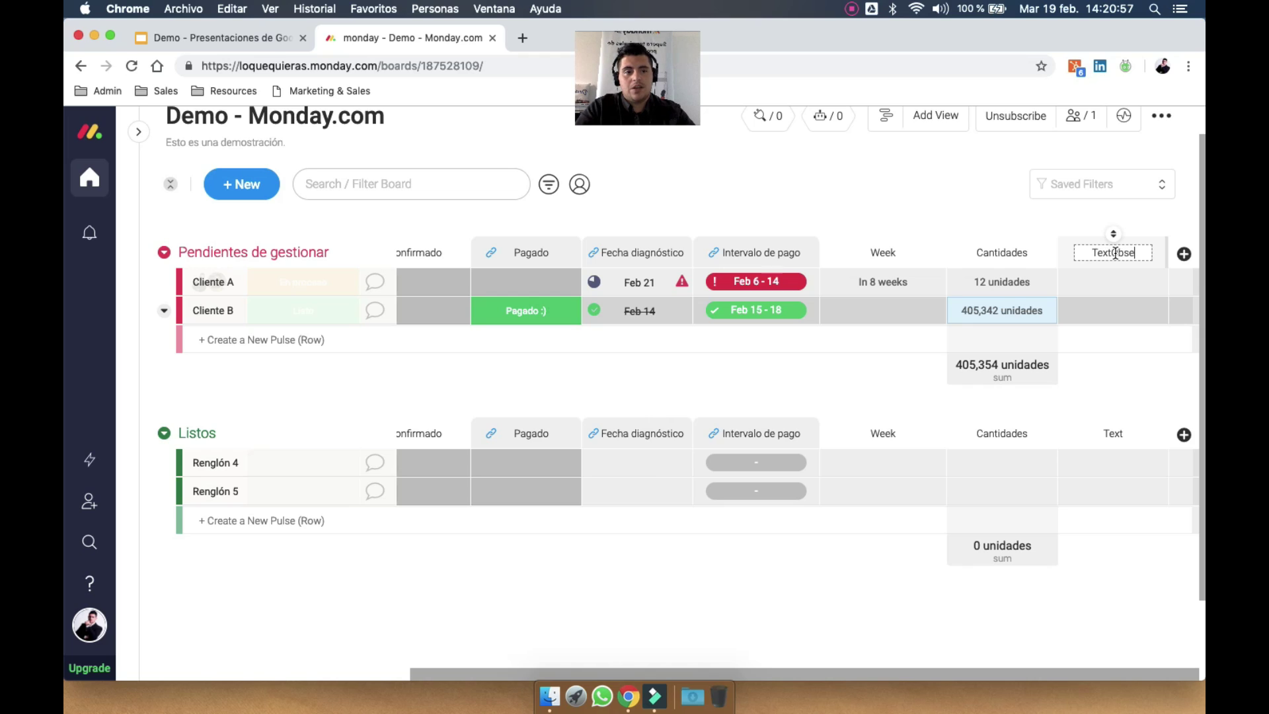
key("super+a")
type("E")
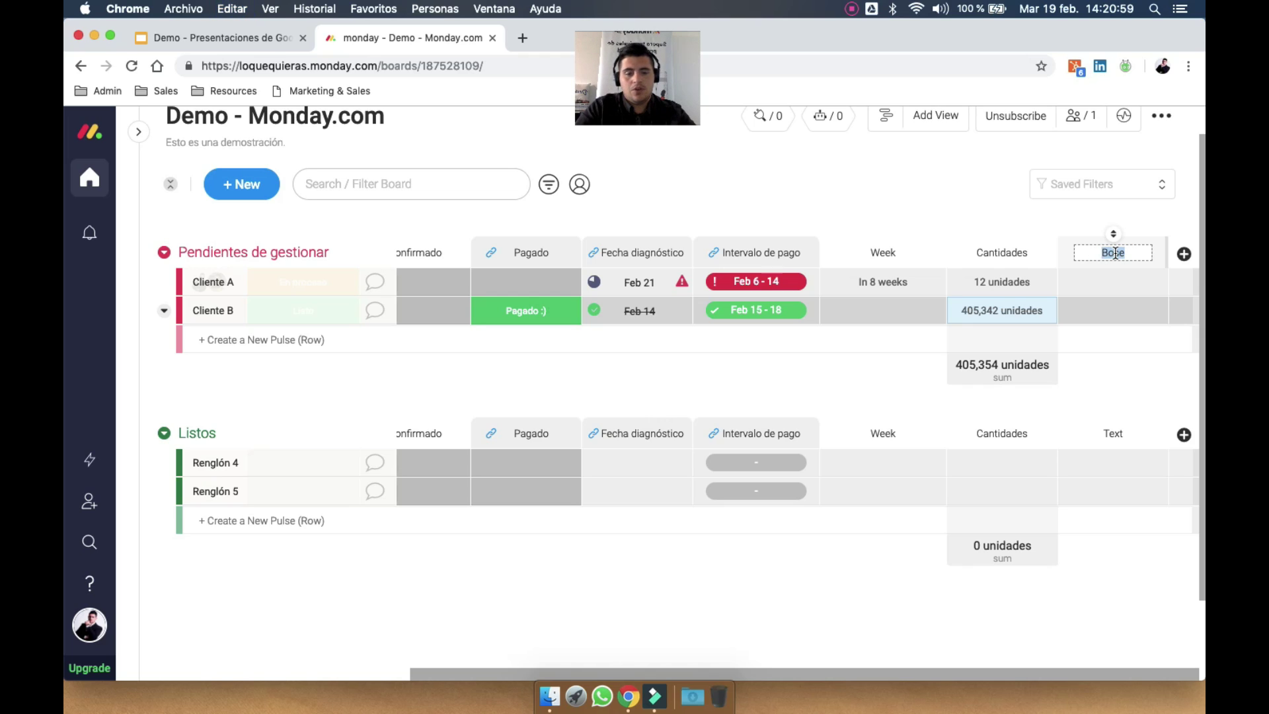
type("Conentario")
key("Return")
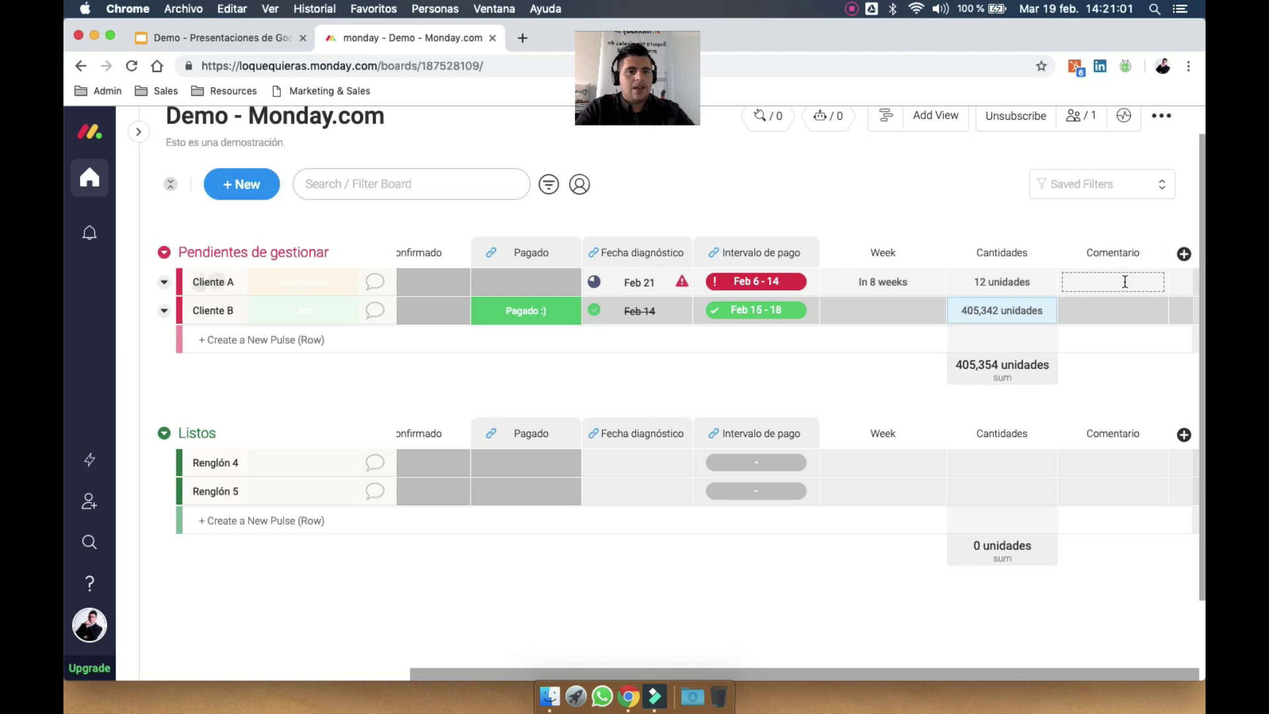
left_click(1124, 282)
type("dasdsadsdsadsdsadsdsada")
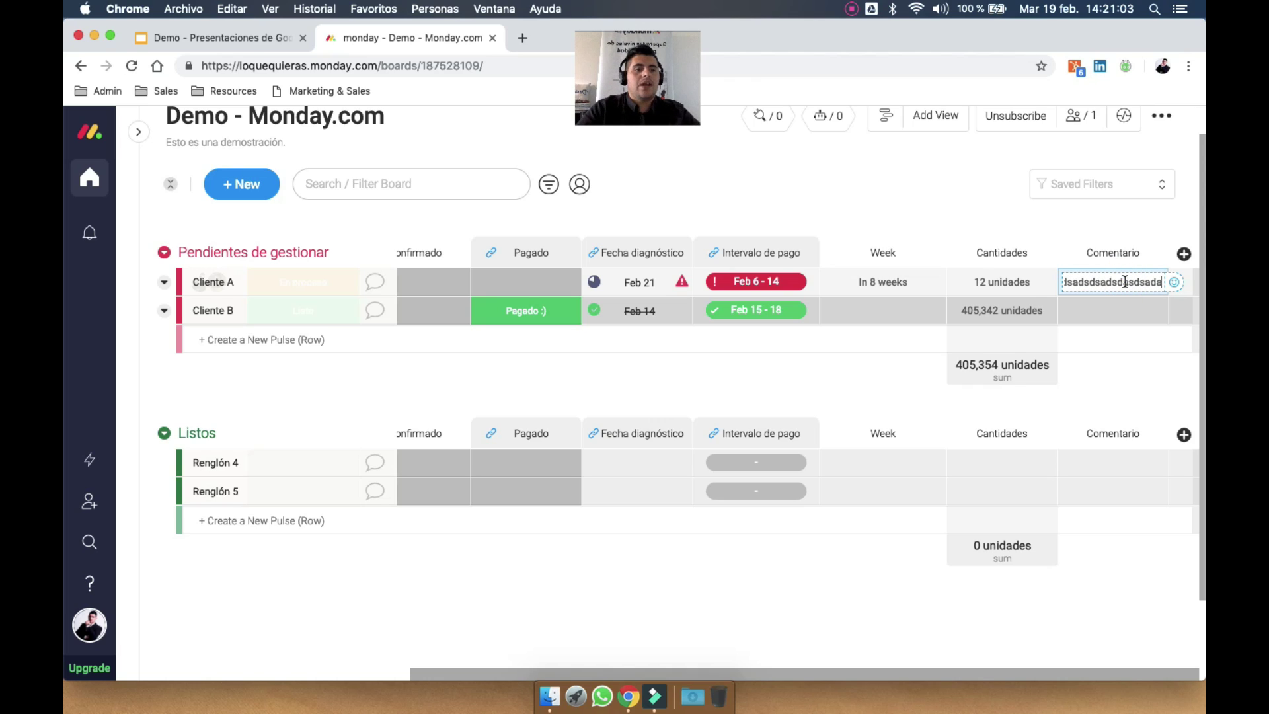
key("Return")
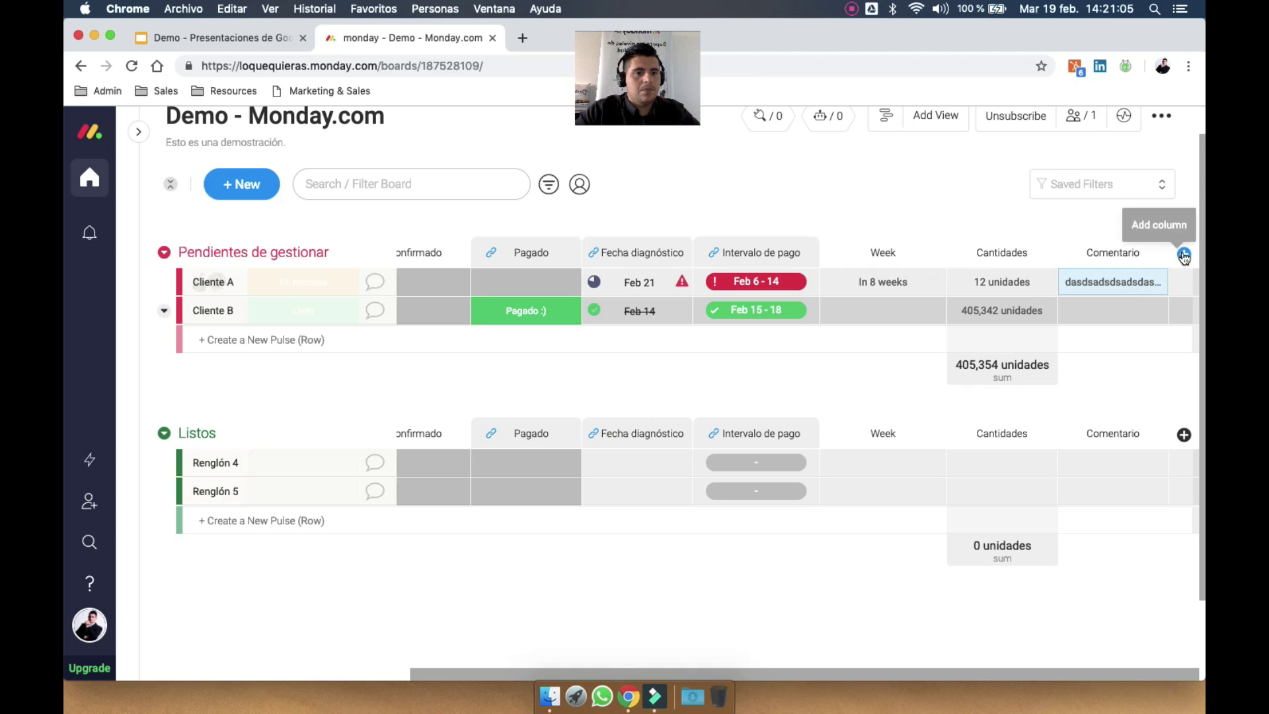
Add a Long Text column from the column catalogue
left_click(1185, 254)
left_click(1110, 562)
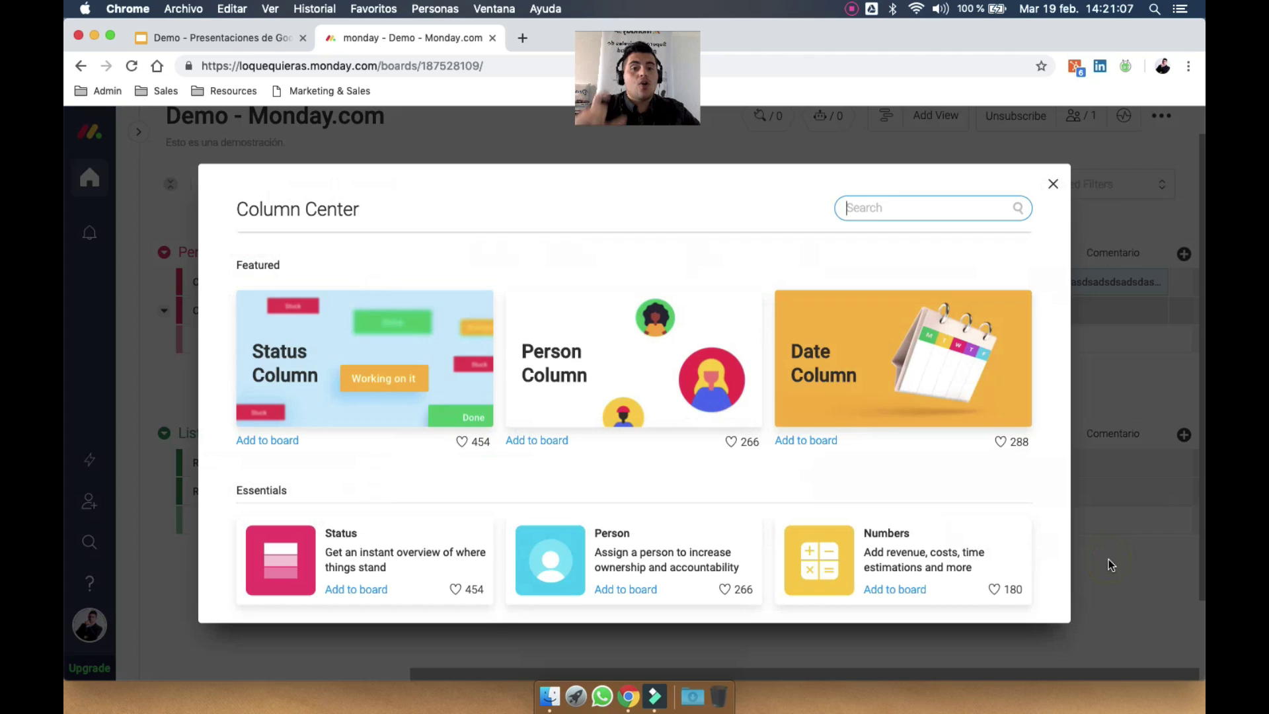
scroll(630, 475, "down", 5)
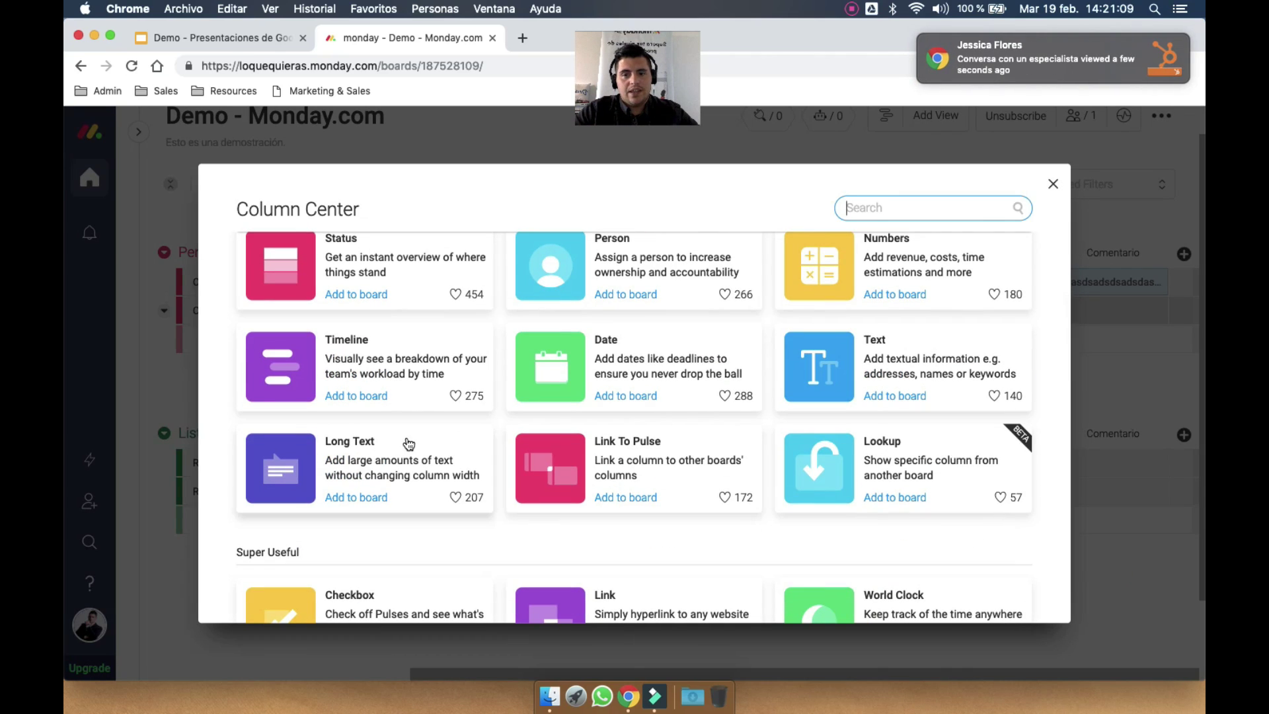
left_click(374, 454)
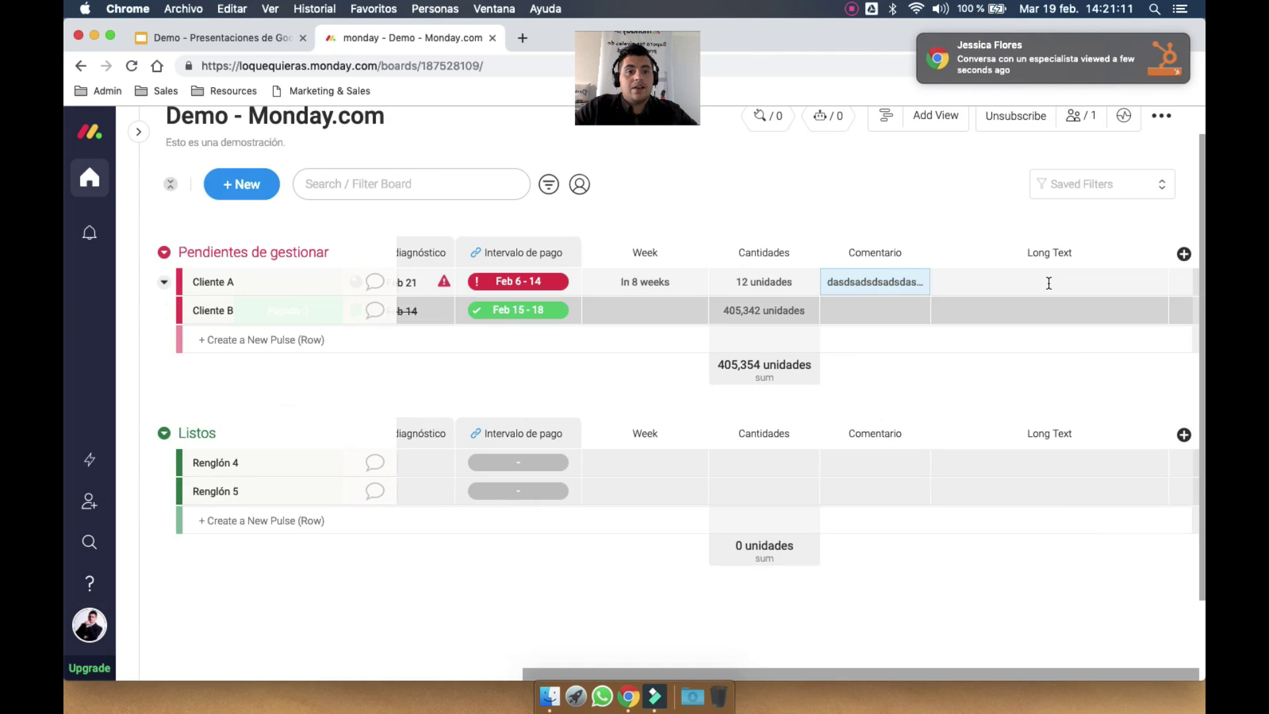
Write three lines of sample text (dsa, dsadsdsa, dsadsadssa) in Cliente A's Long Text cell
left_click(1047, 282)
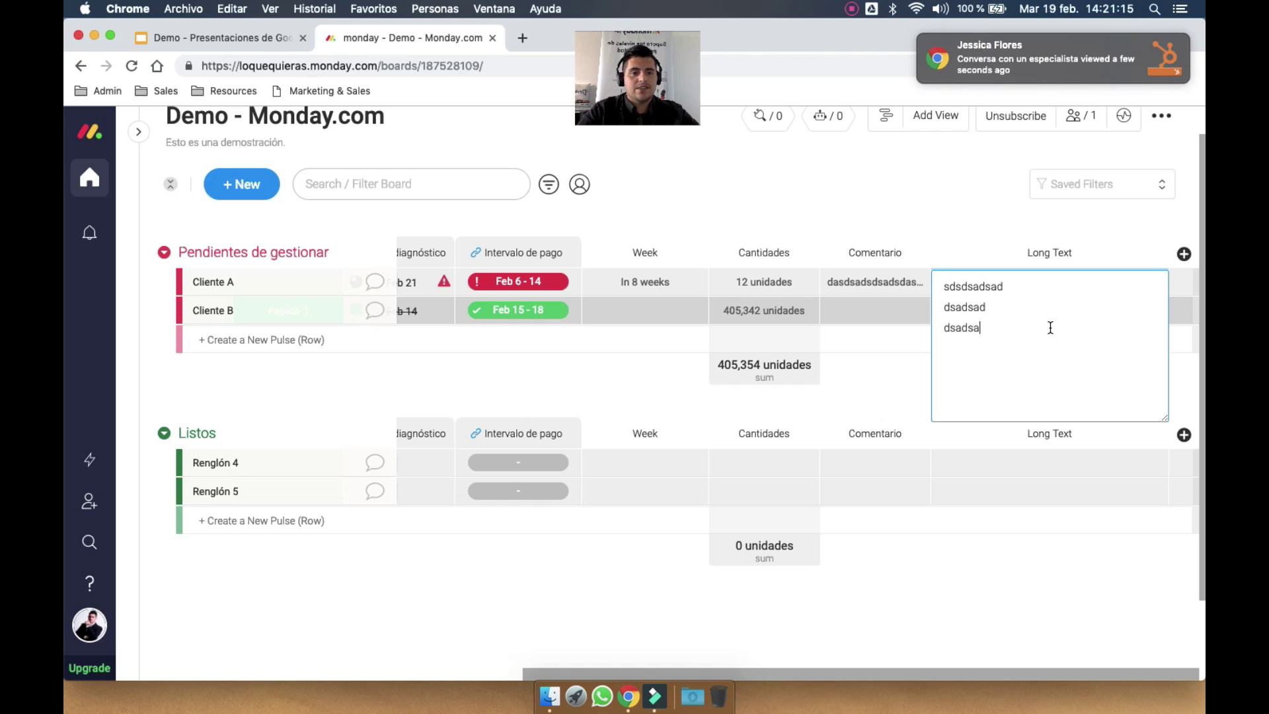
type("dsa")
key("Return")
type("dsadsdsa")
key("Return")
type("dsadsa")
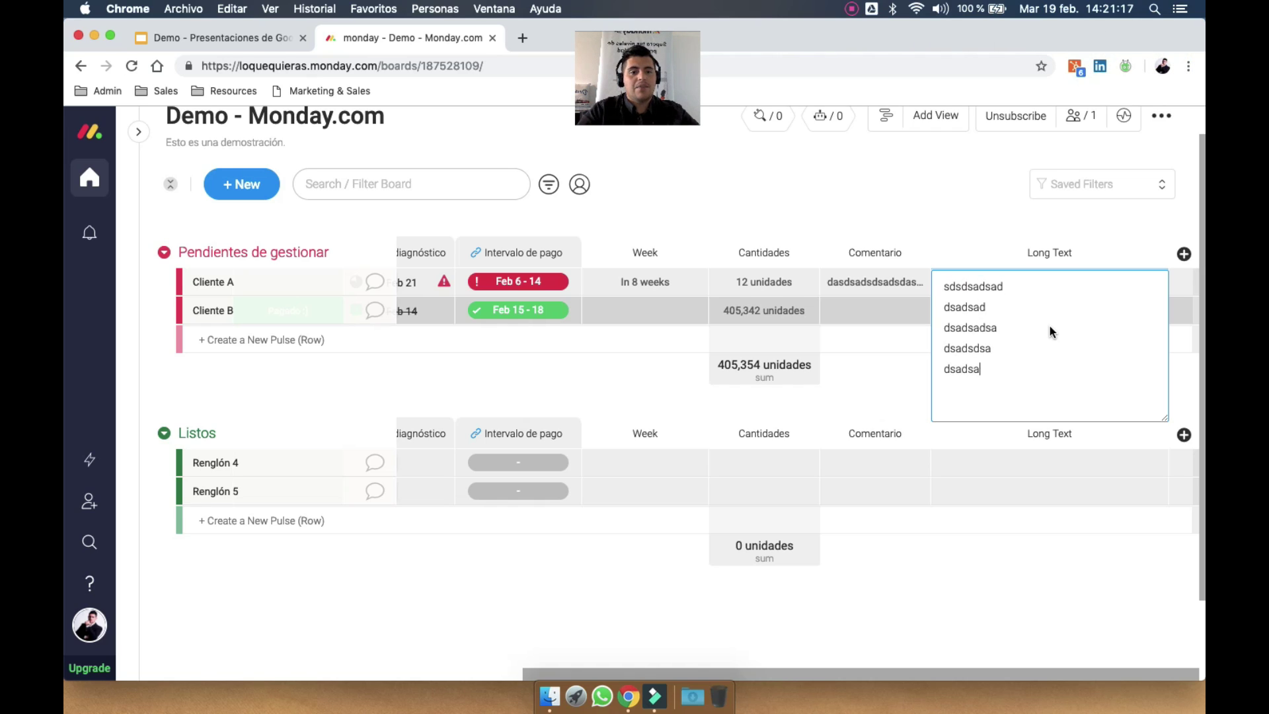
type("dssa")
left_click(1022, 241)
left_click(1061, 285)
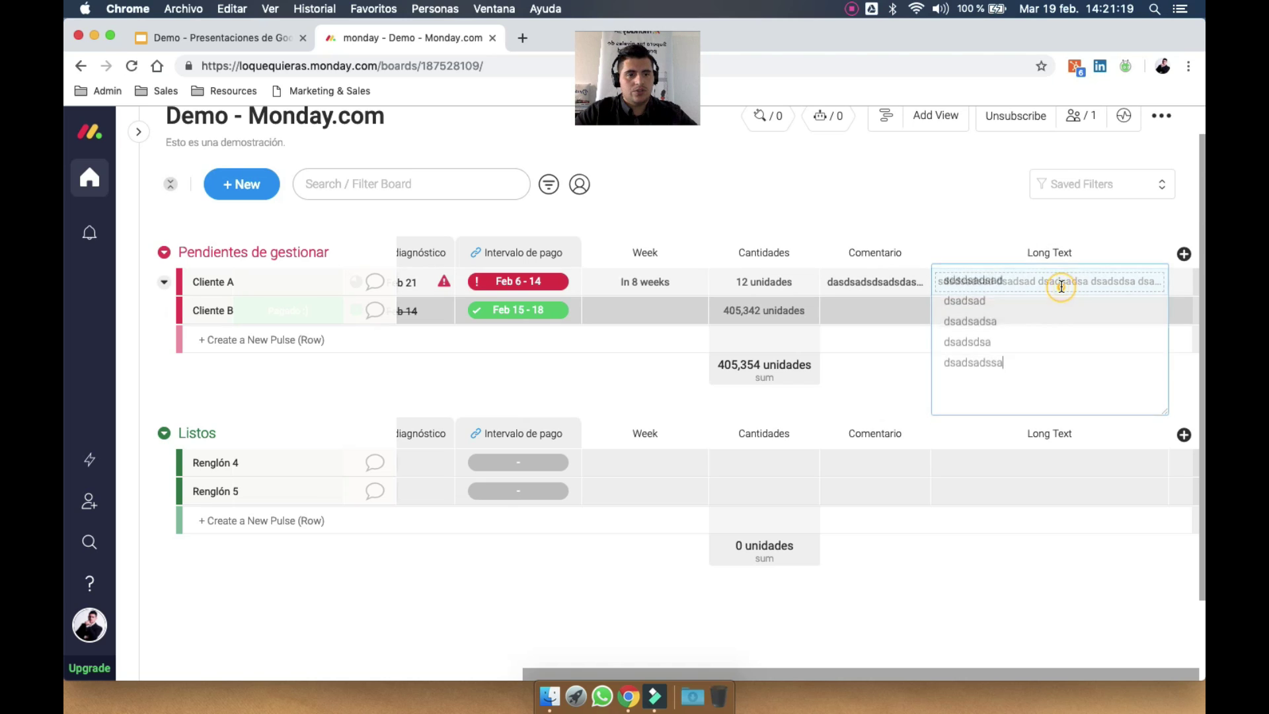
left_click(906, 181)
left_click(1184, 254)
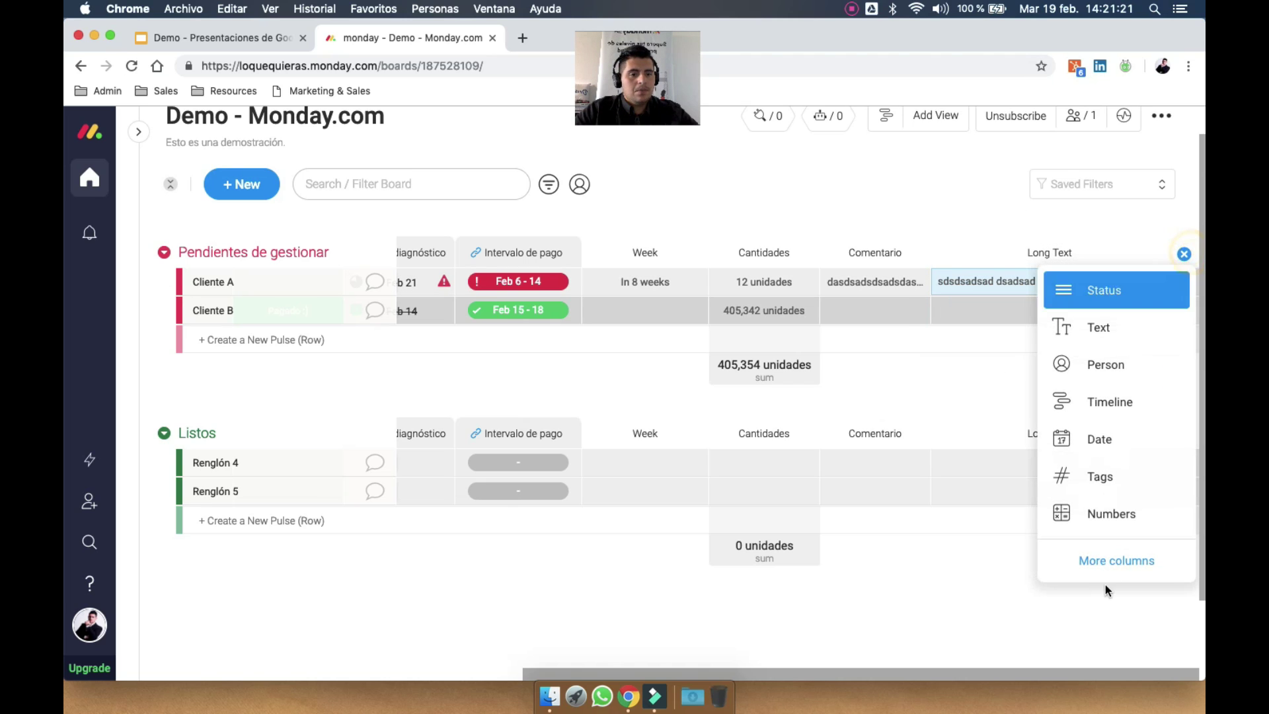
Add a Link To Pulse column connected to the ISO 9001 board, titled 'Conexión a tablero'
left_click(1112, 569)
scroll(641, 417, "down", 5)
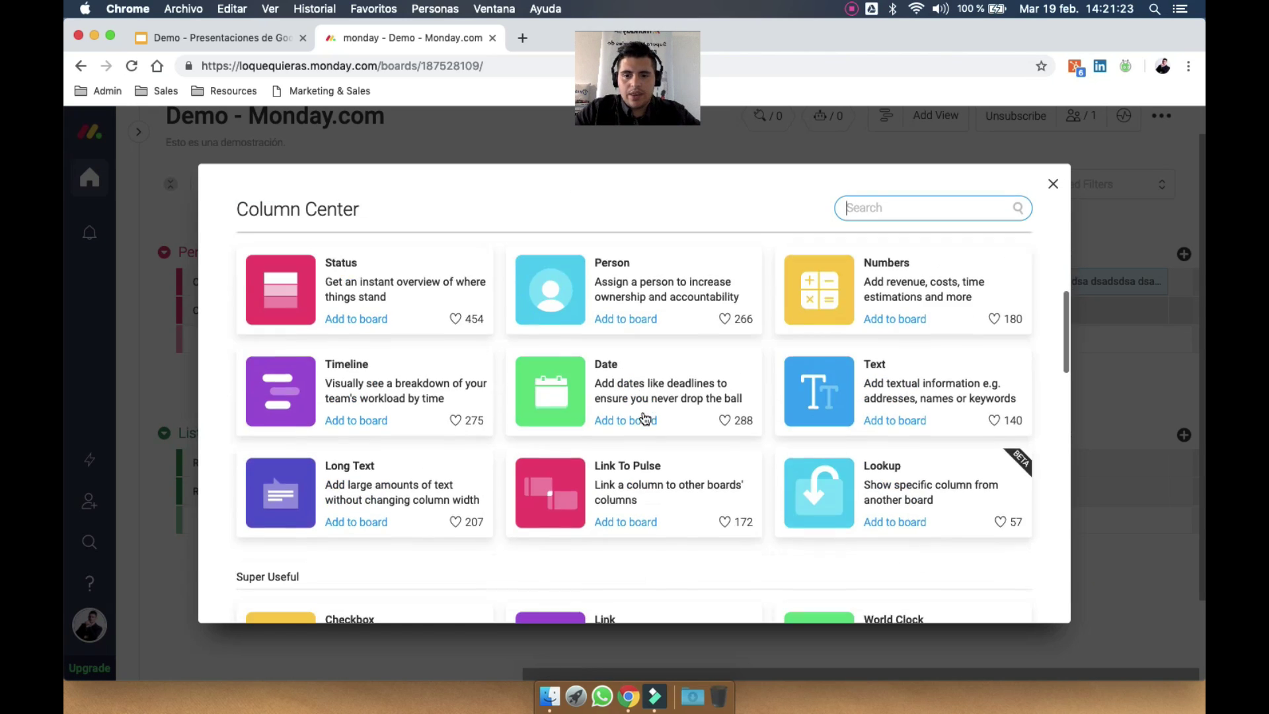
scroll(644, 418, "down", 2)
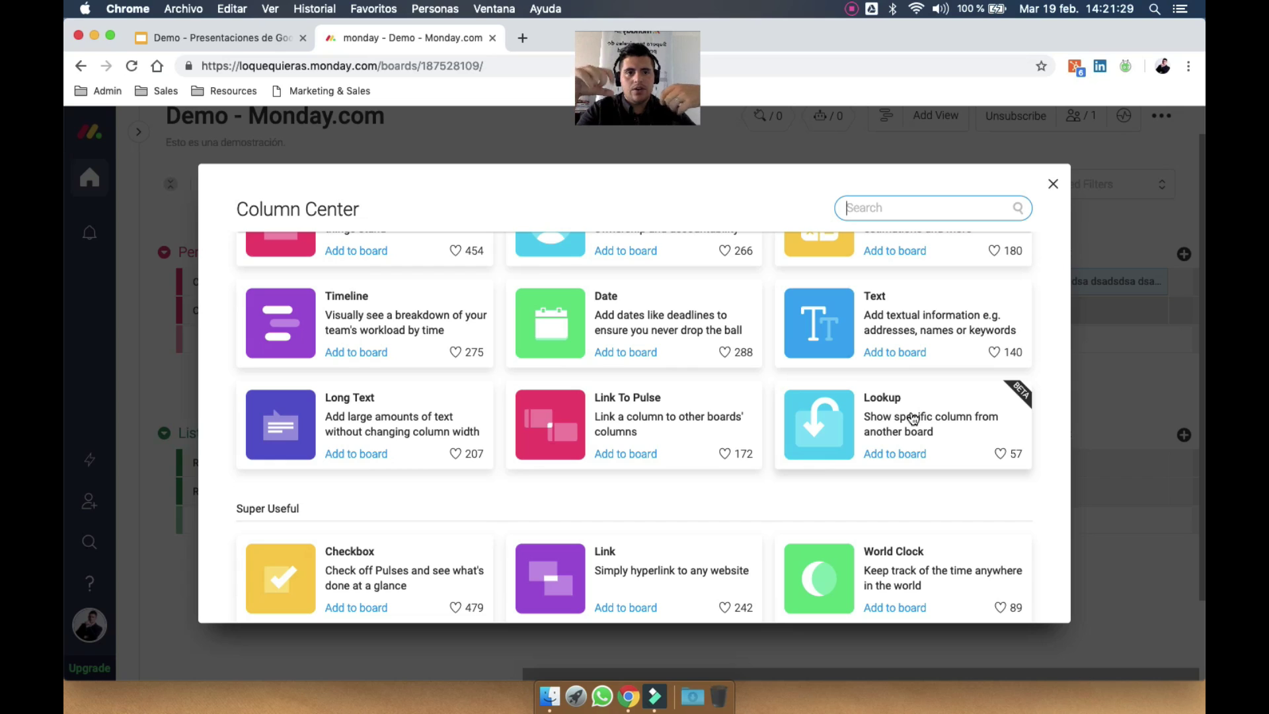
left_click(653, 418)
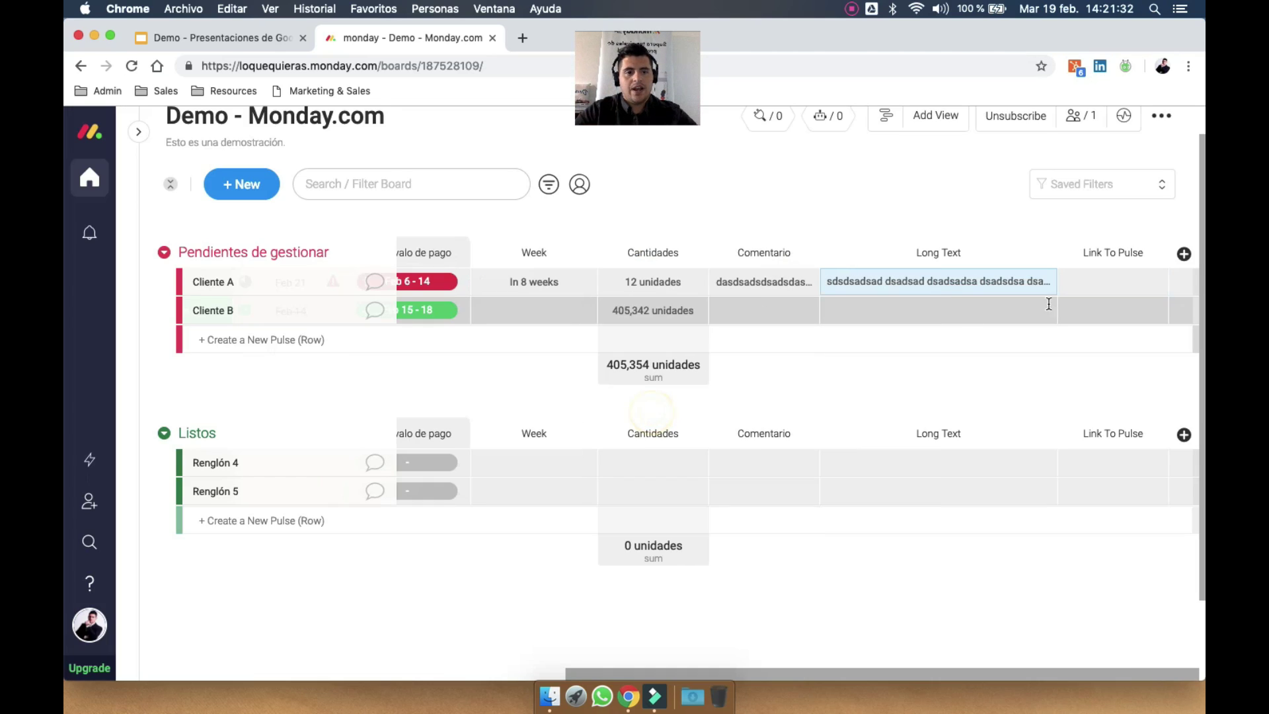
left_click(1102, 281)
left_click(1057, 373)
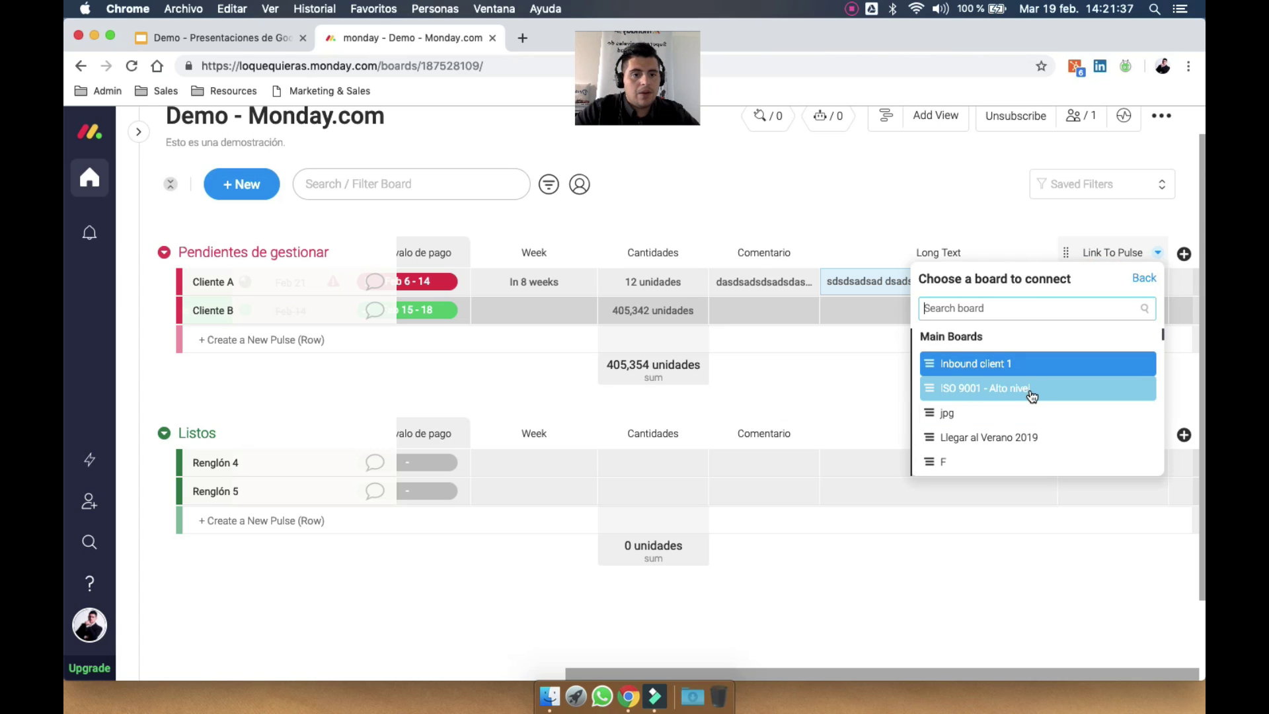
left_click(1032, 396)
left_click(1108, 367)
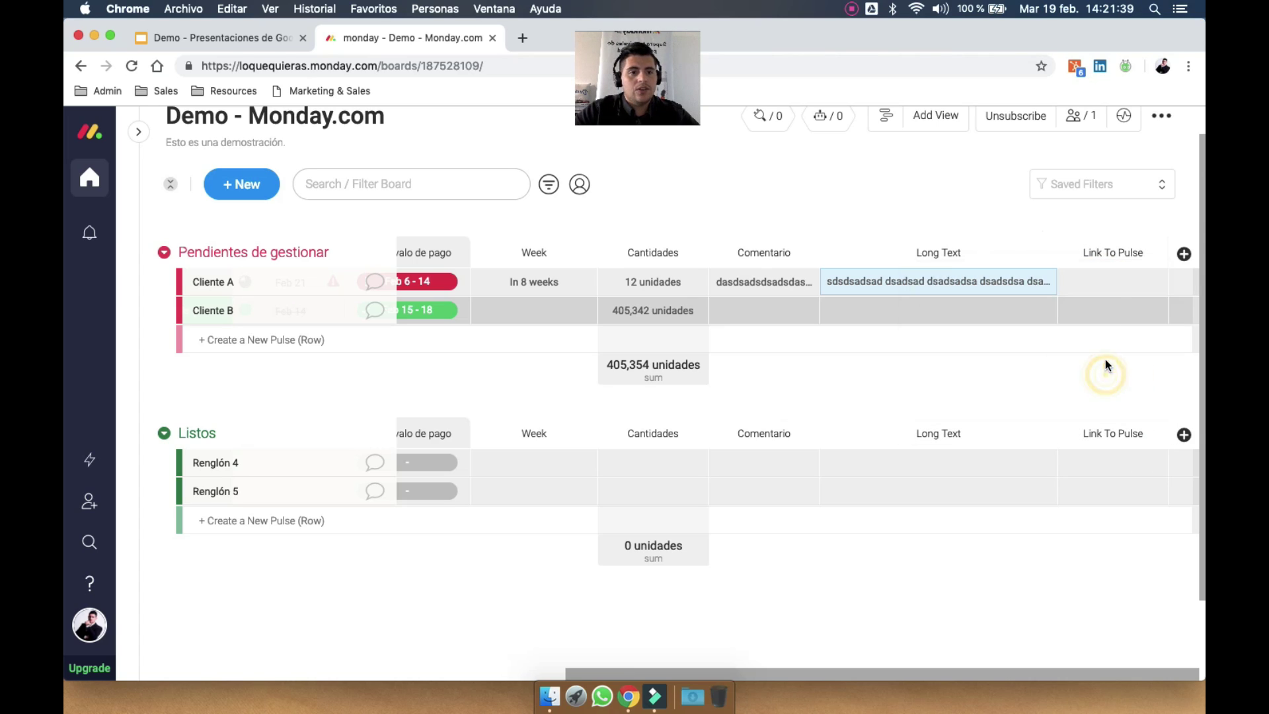
left_click(1132, 251)
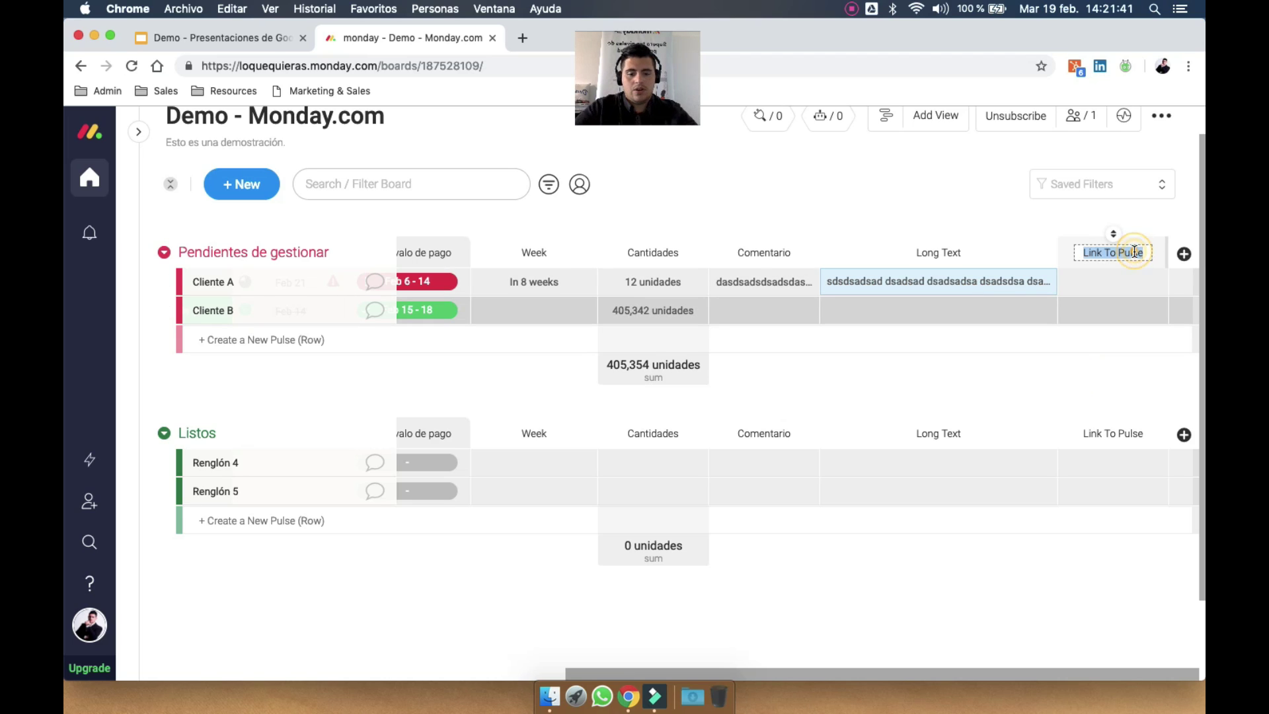
type("Conexión")
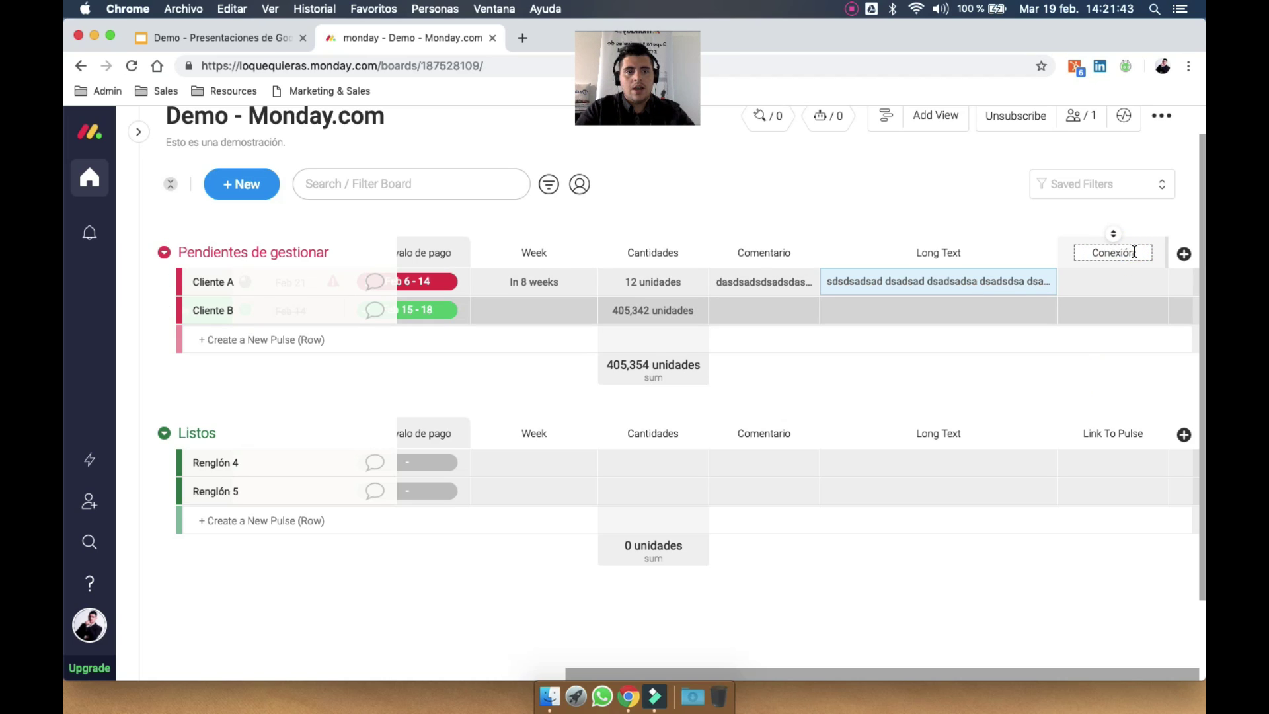
type(" a tablero")
key("Return")
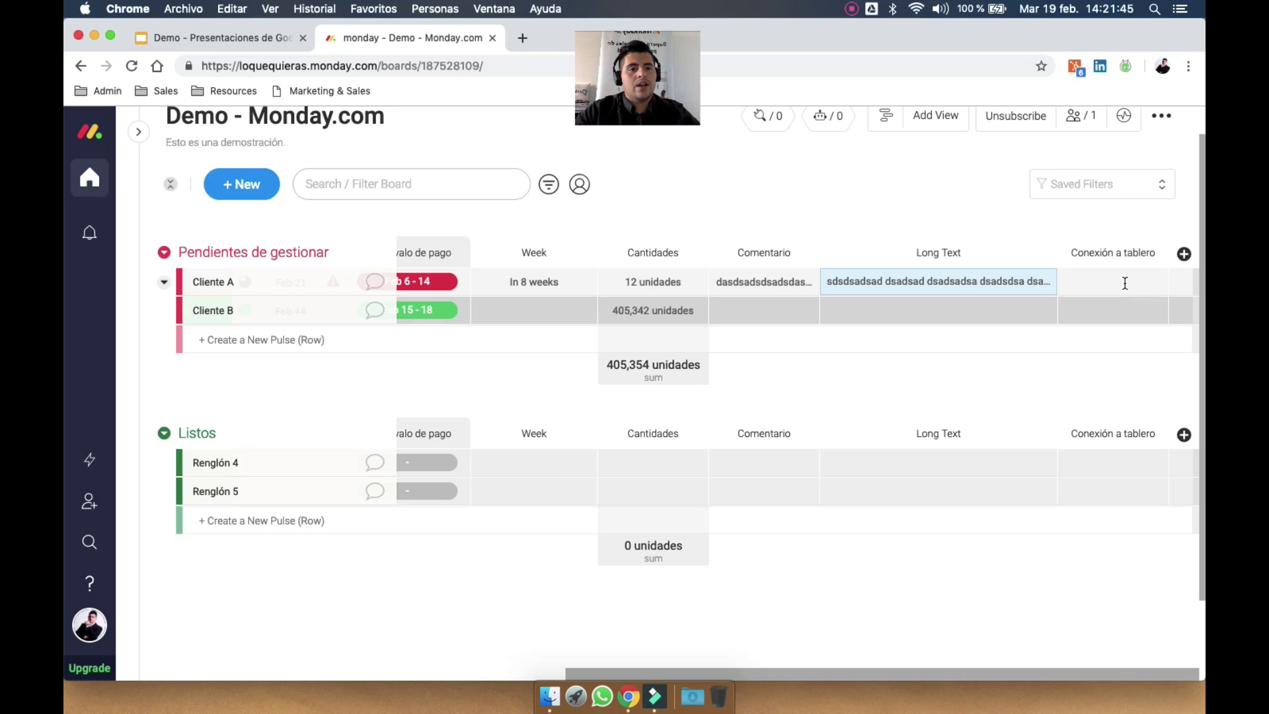
Link Cliente A to El águila SA and Cliente B to El Norte
left_click(1121, 278)
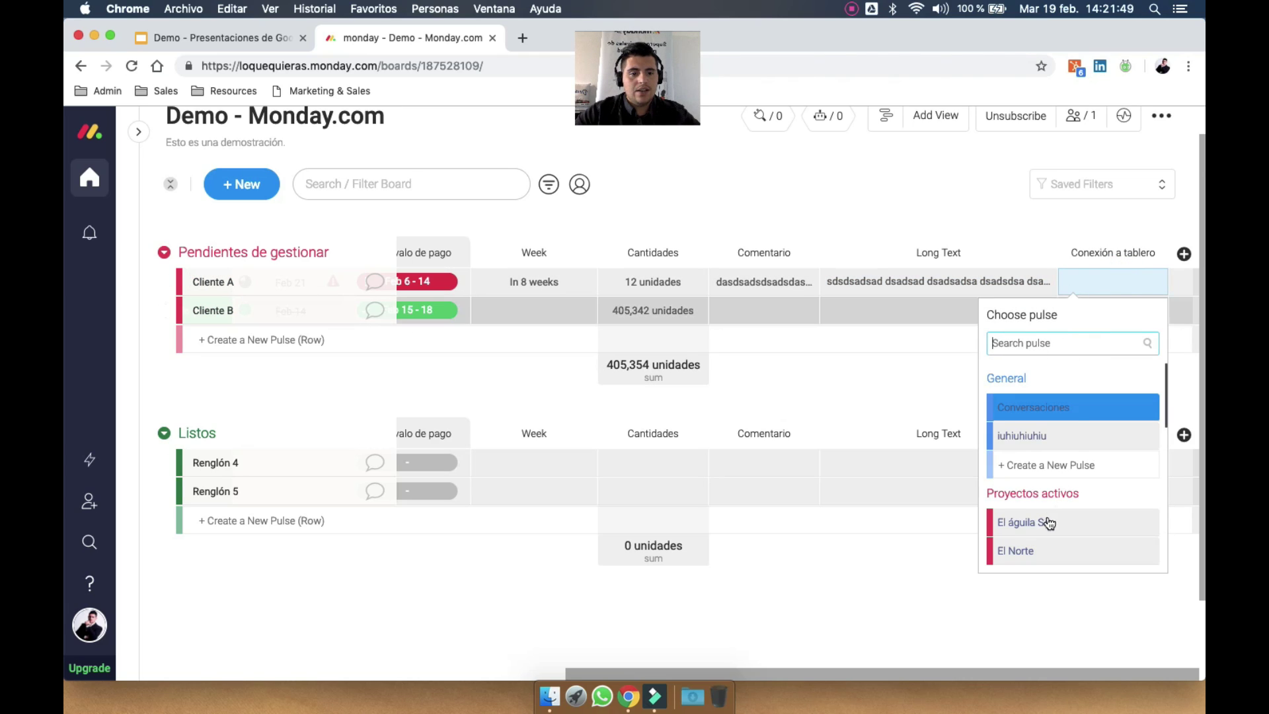
left_click(1058, 526)
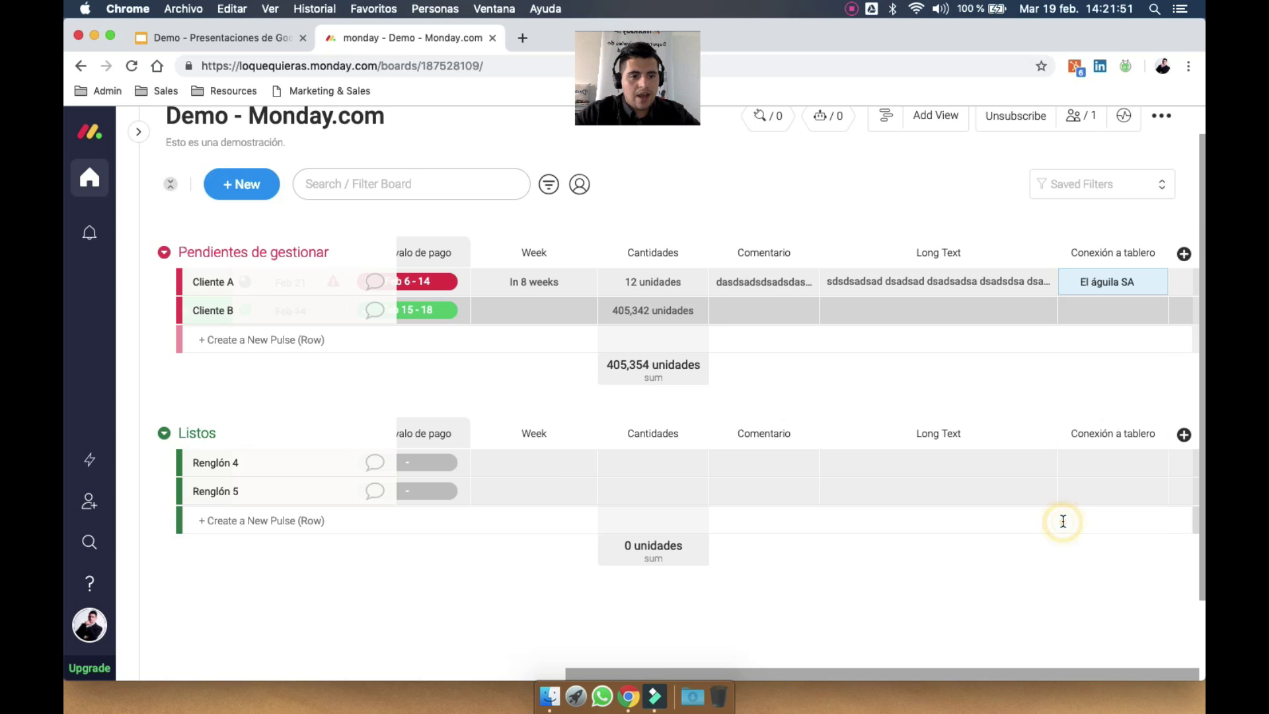
left_click(1120, 309)
scroll(1058, 502, "down", 2)
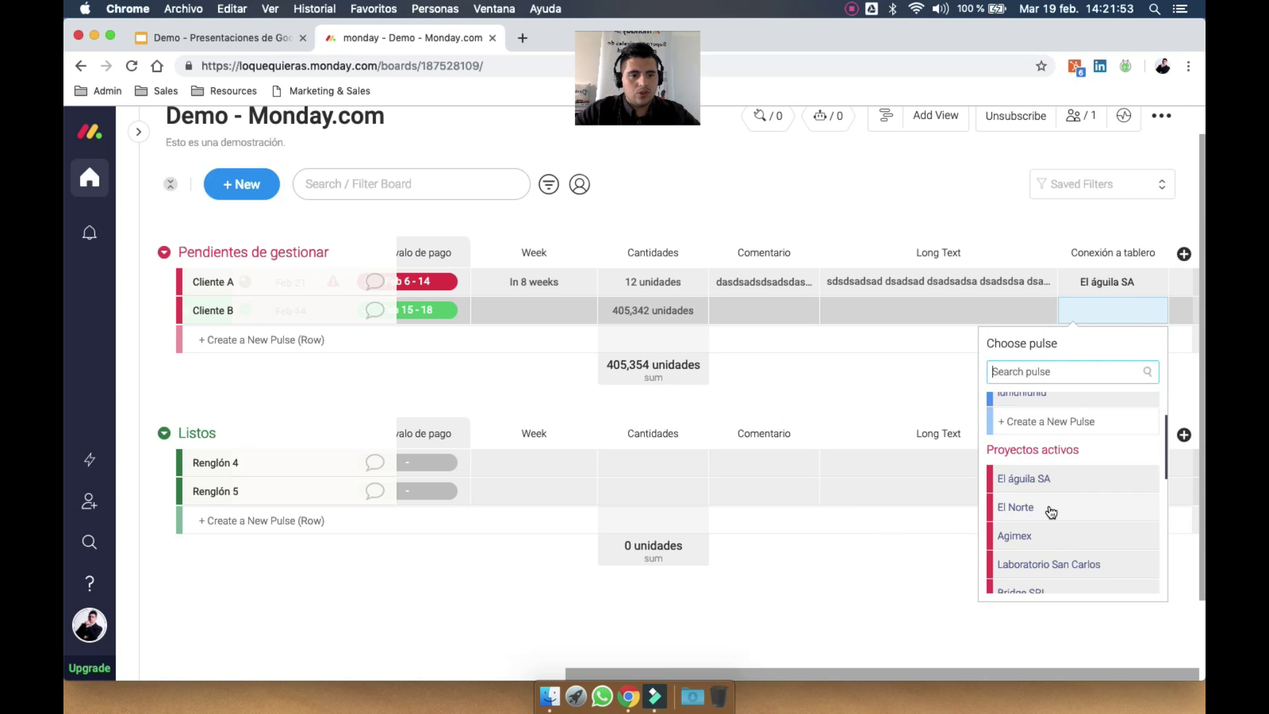
left_click(1049, 506)
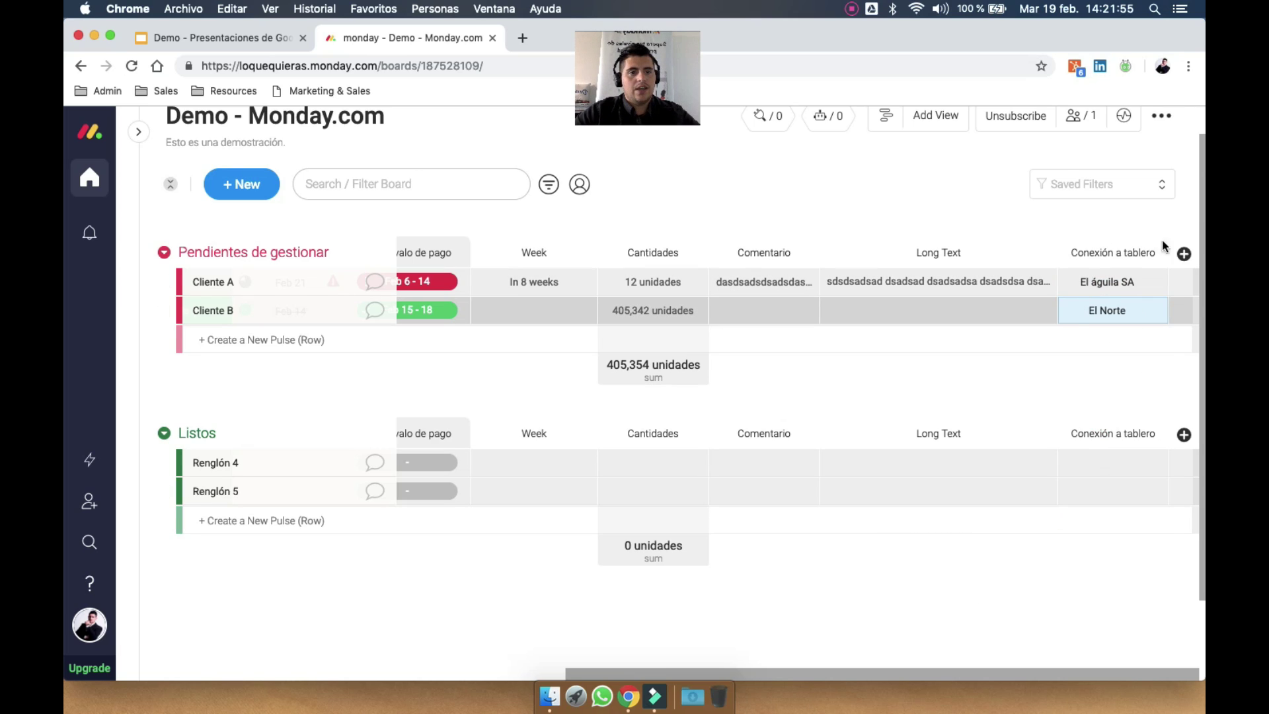
left_click(1184, 253)
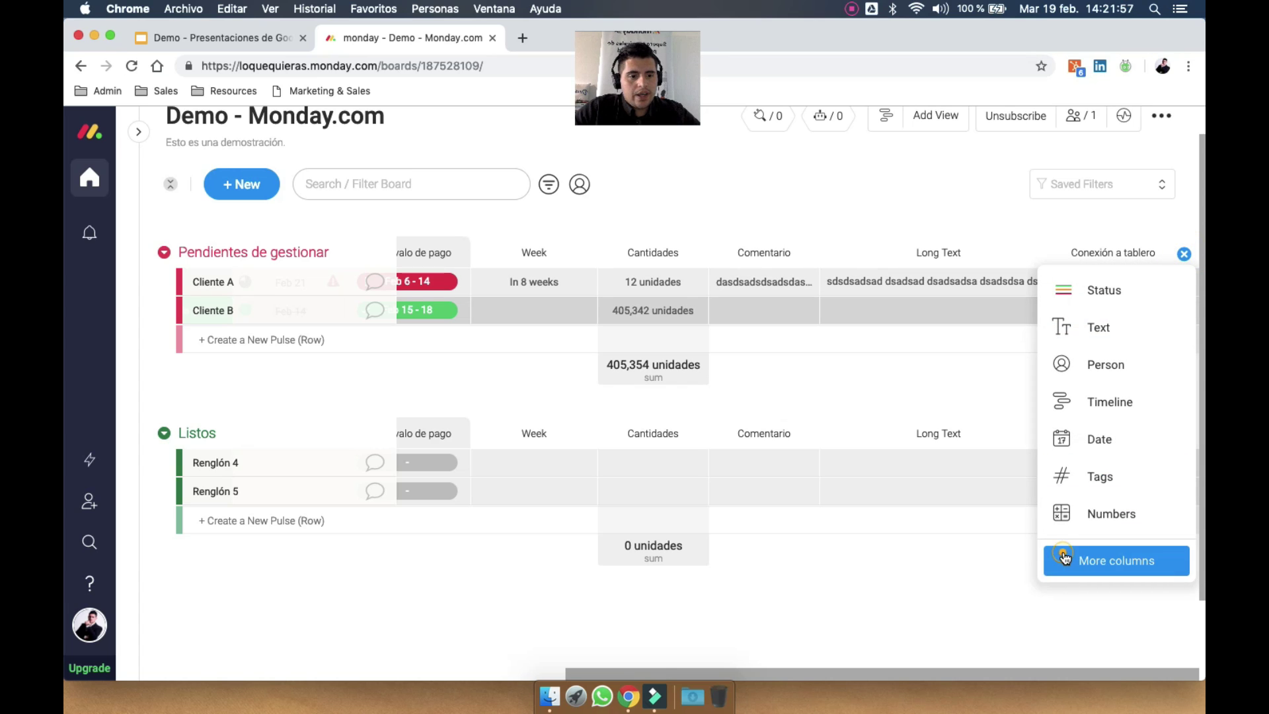
Add a Lookup column on Conexión a tablero, initially displaying Revenue (x1000)
left_click(1068, 560)
scroll(907, 493, "down", 5)
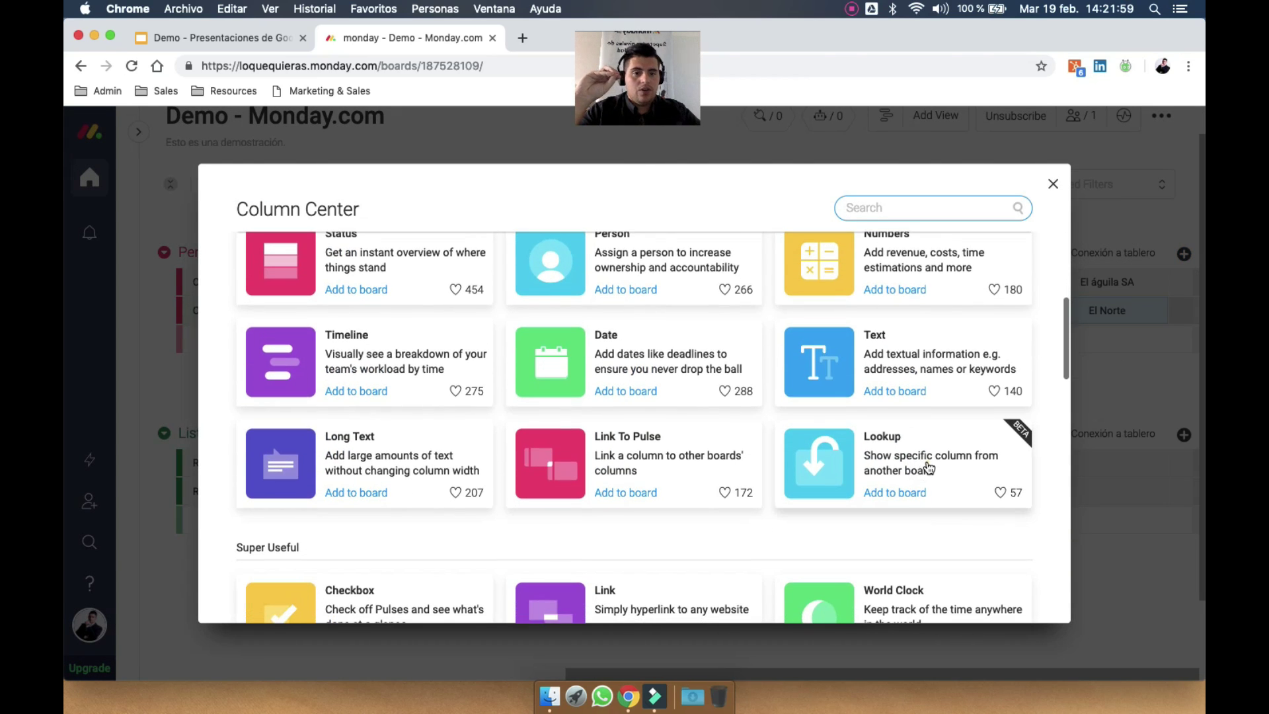
left_click(926, 462)
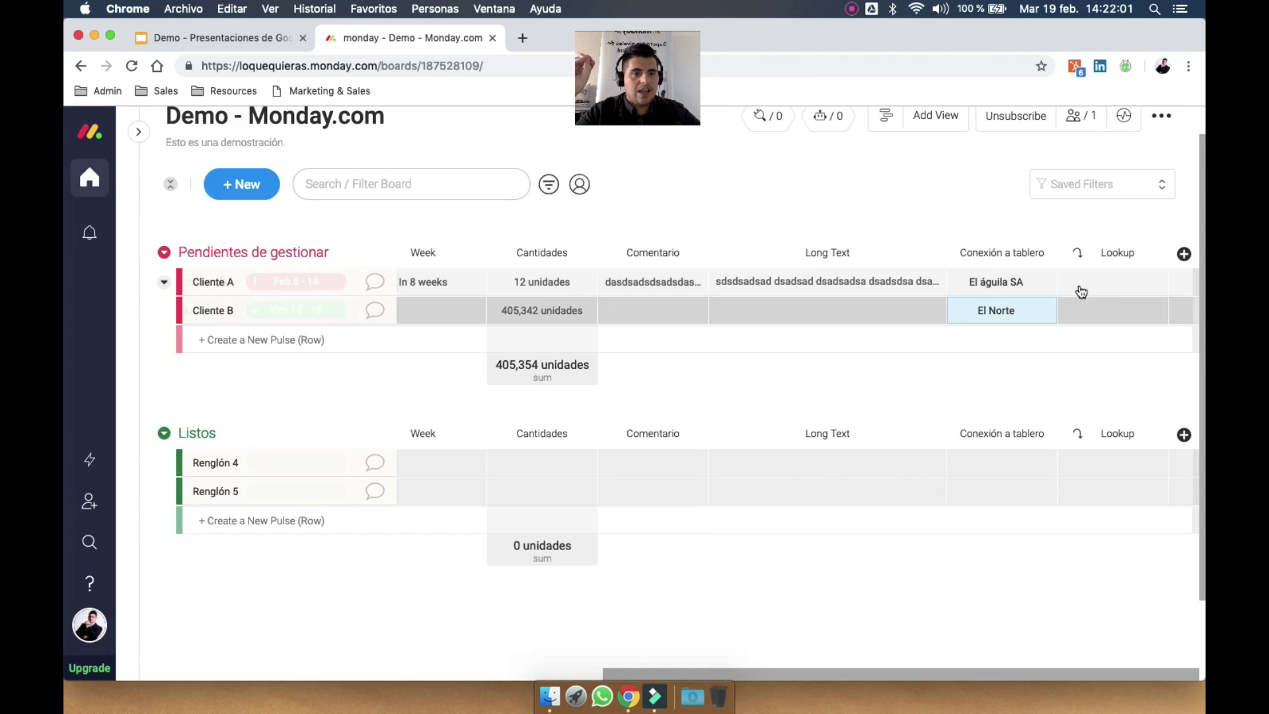
left_click(1115, 281)
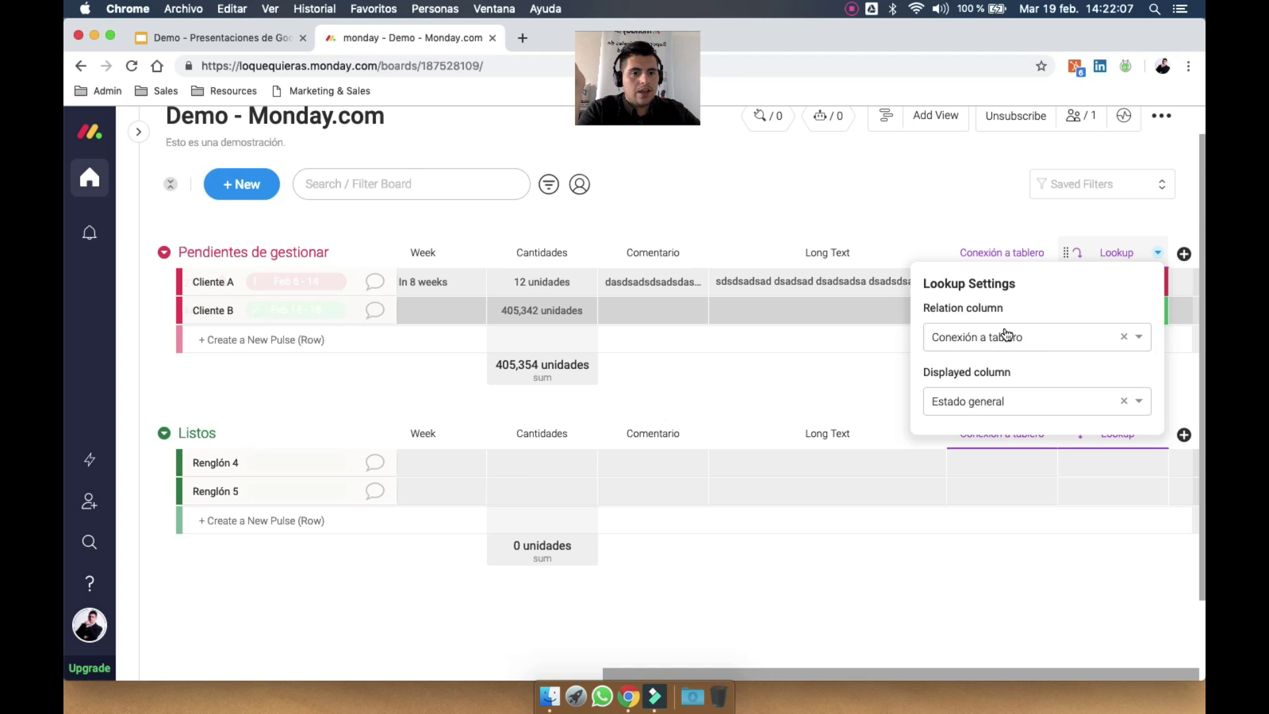
left_click(1060, 410)
scroll(1020, 469, "down", 3)
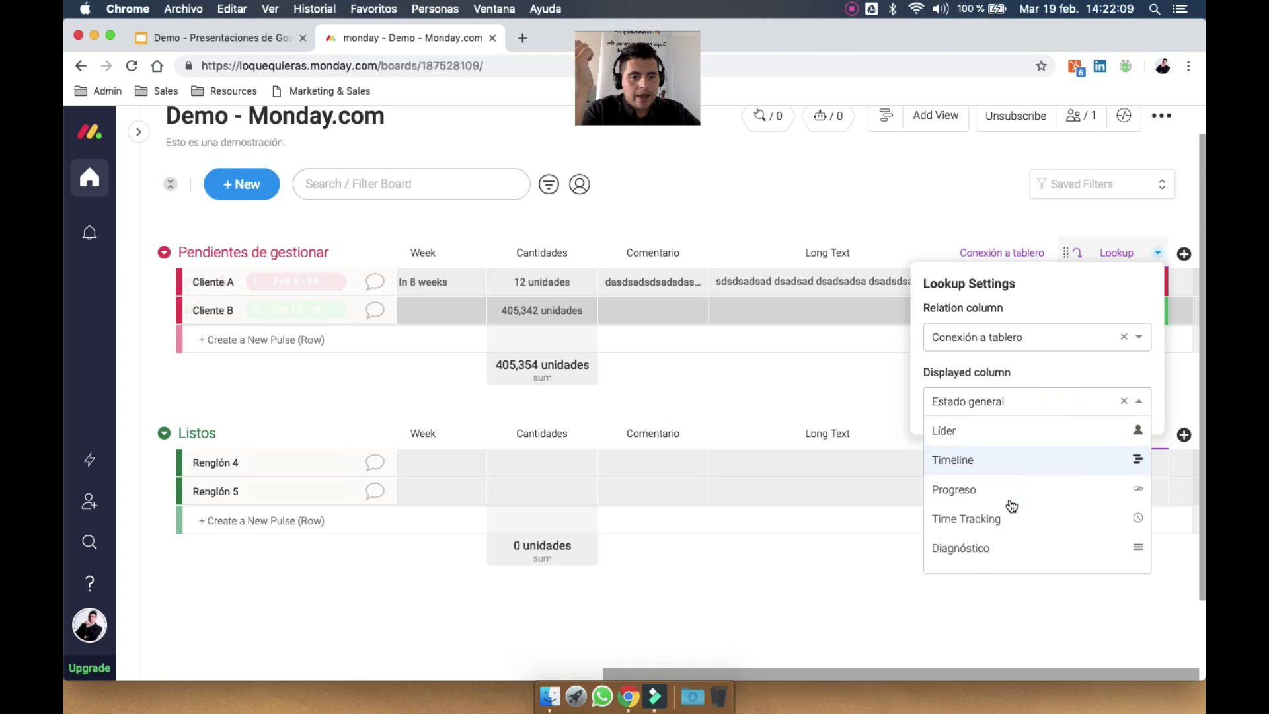
scroll(1011, 506, "down", 5)
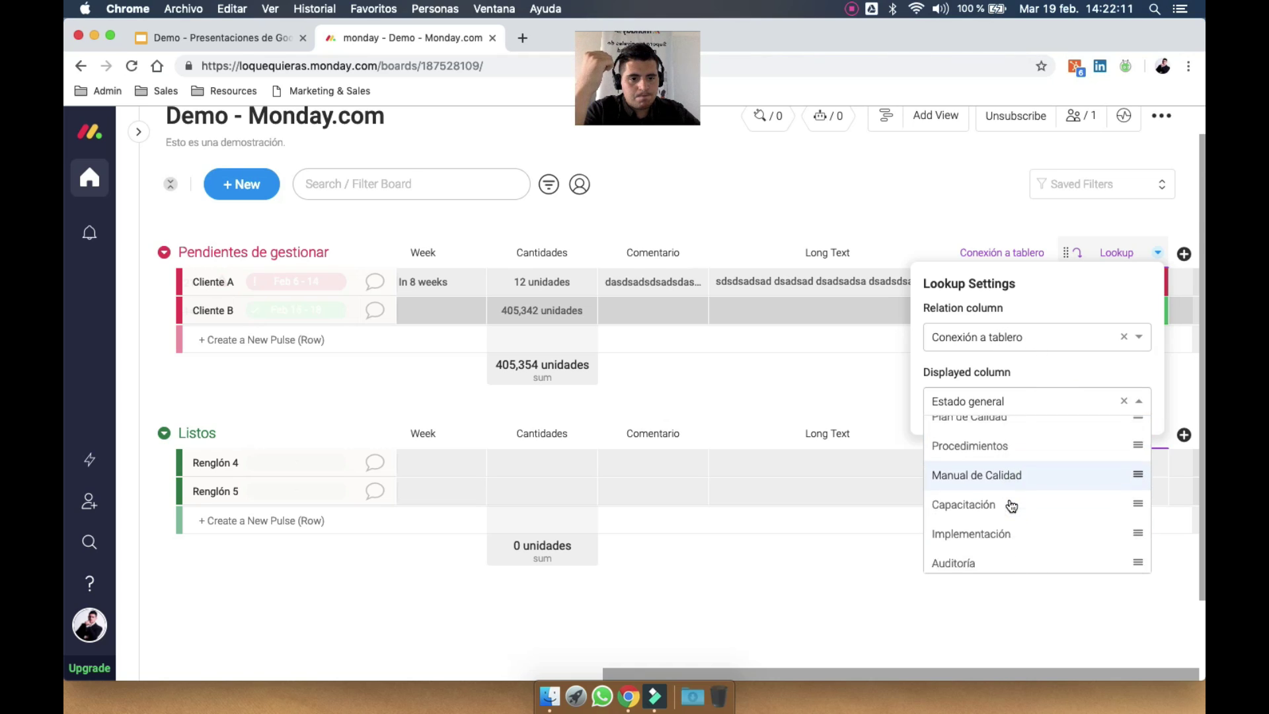
scroll(1011, 506, "down", 3)
scroll(1009, 504, "up", 1)
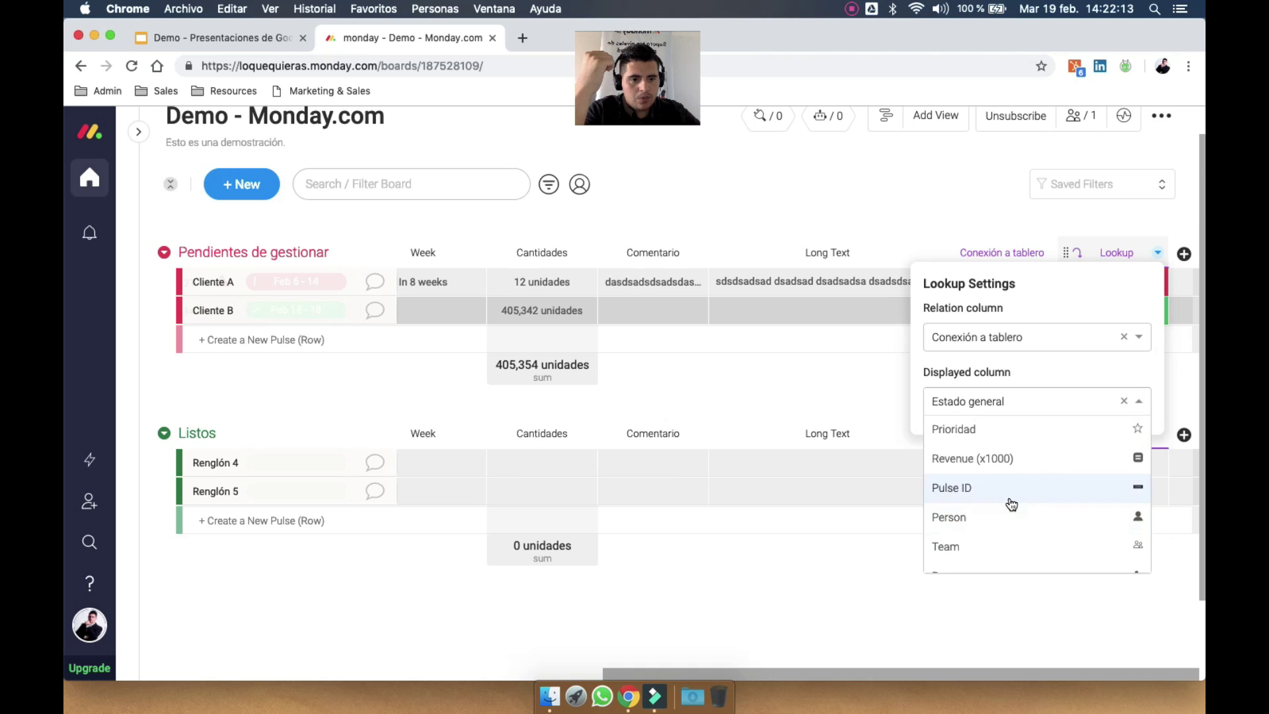
left_click(1027, 466)
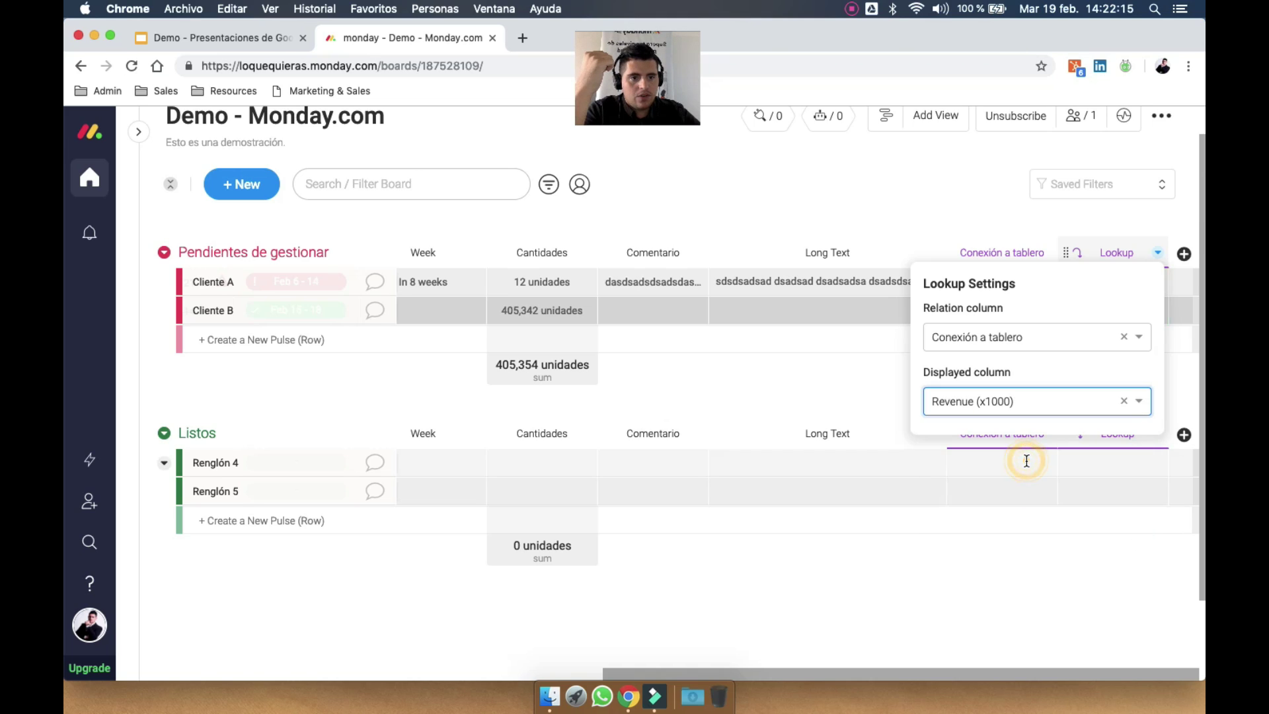
left_click(829, 359)
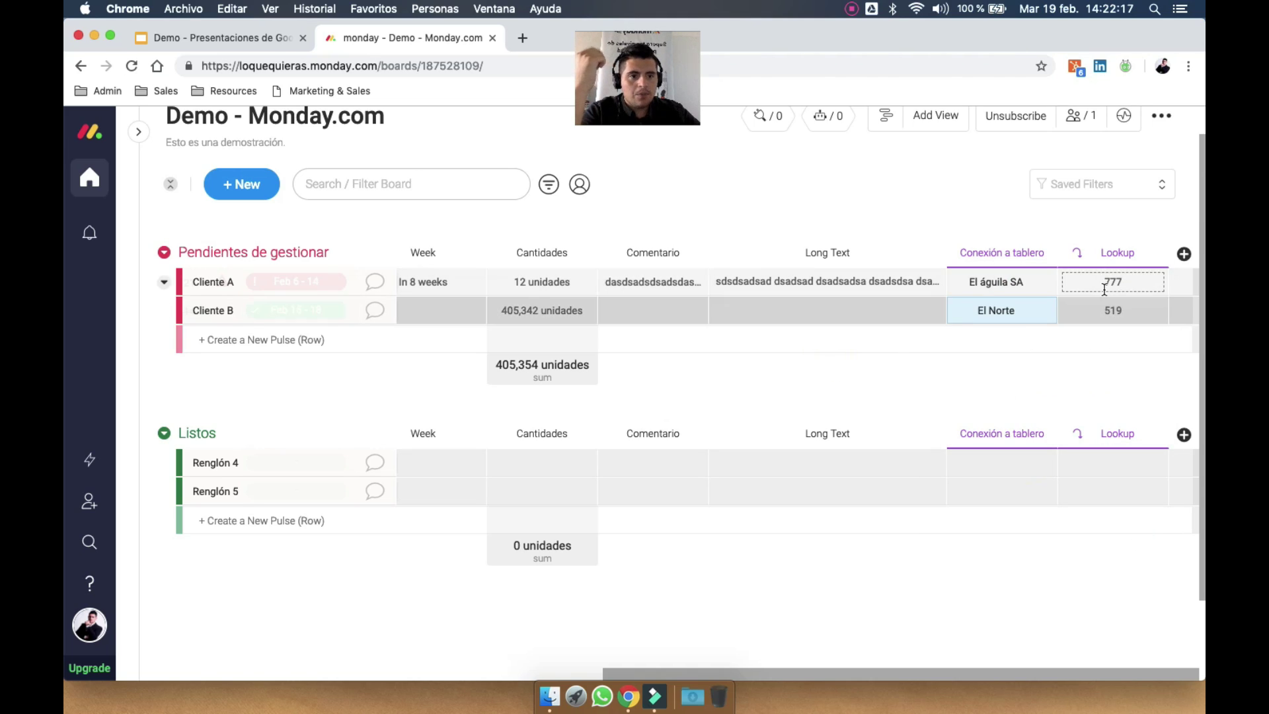
Switch the Lookup's displayed column to Estado general, showing Demorado and Listo
double_click(1128, 283)
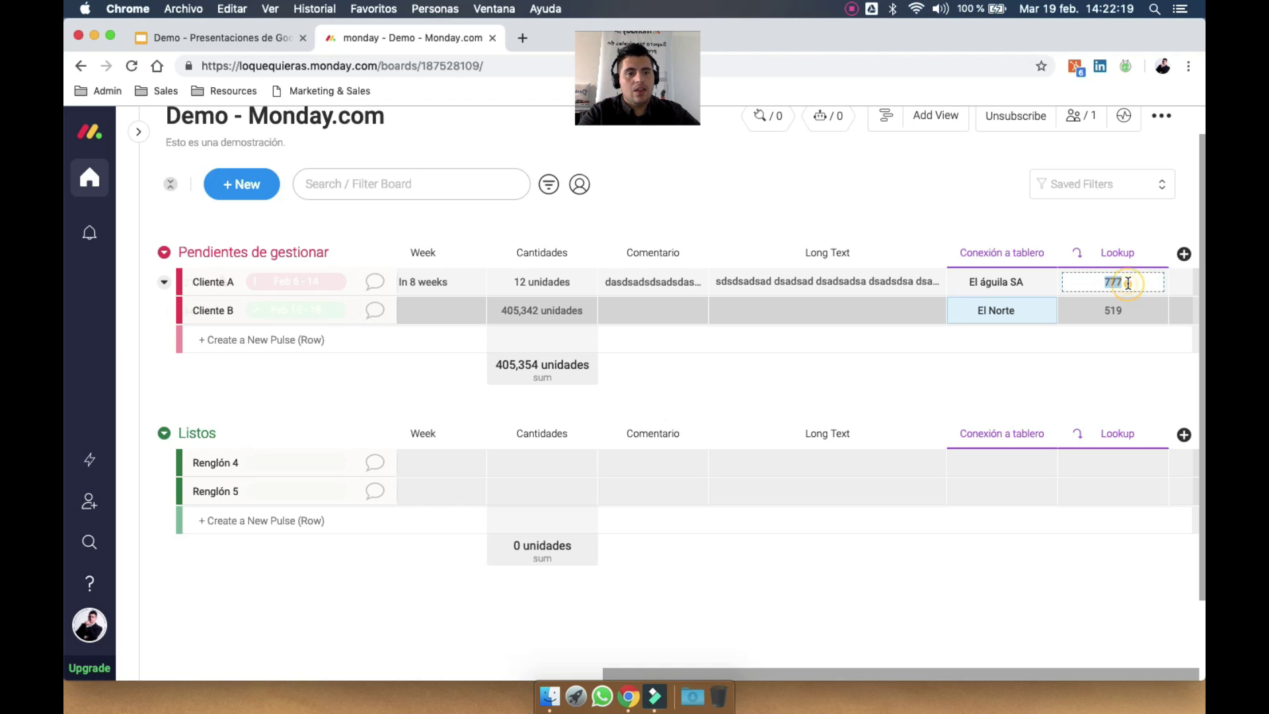
left_click(1139, 211)
left_click(1158, 252)
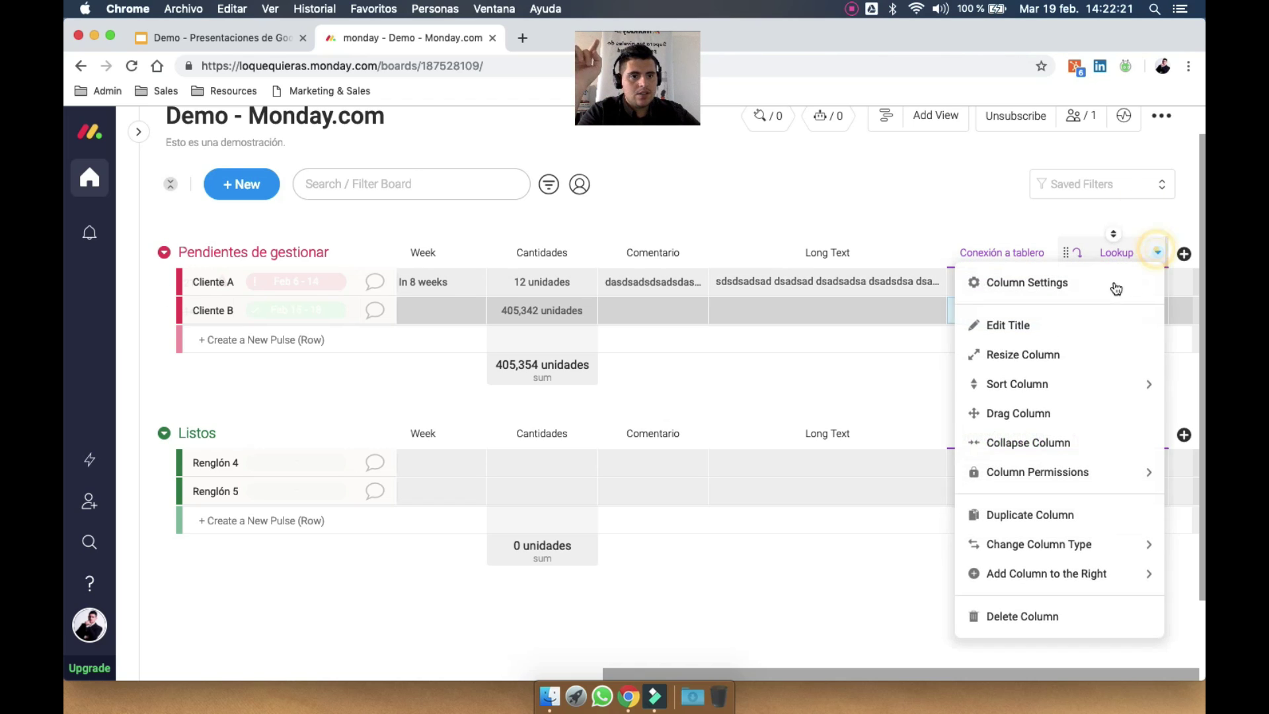
left_click(1117, 286)
left_click(1048, 401)
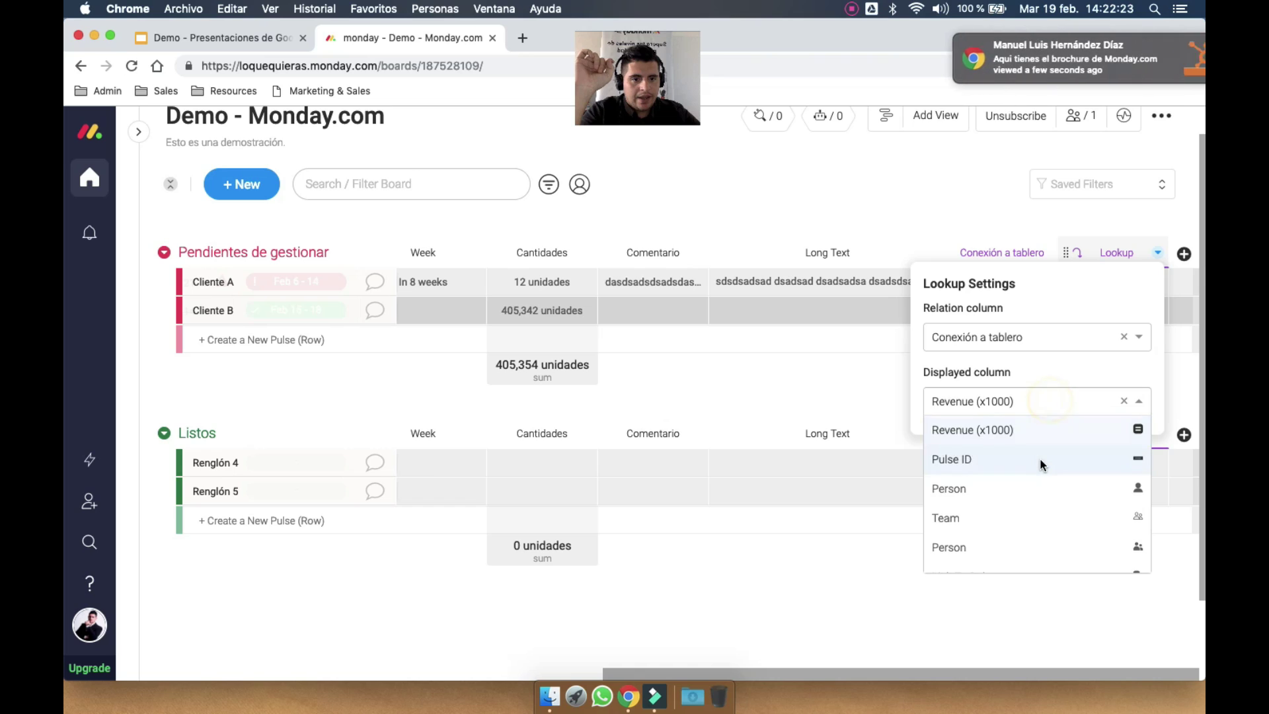
scroll(1039, 456, "down", 3)
left_click(1030, 430)
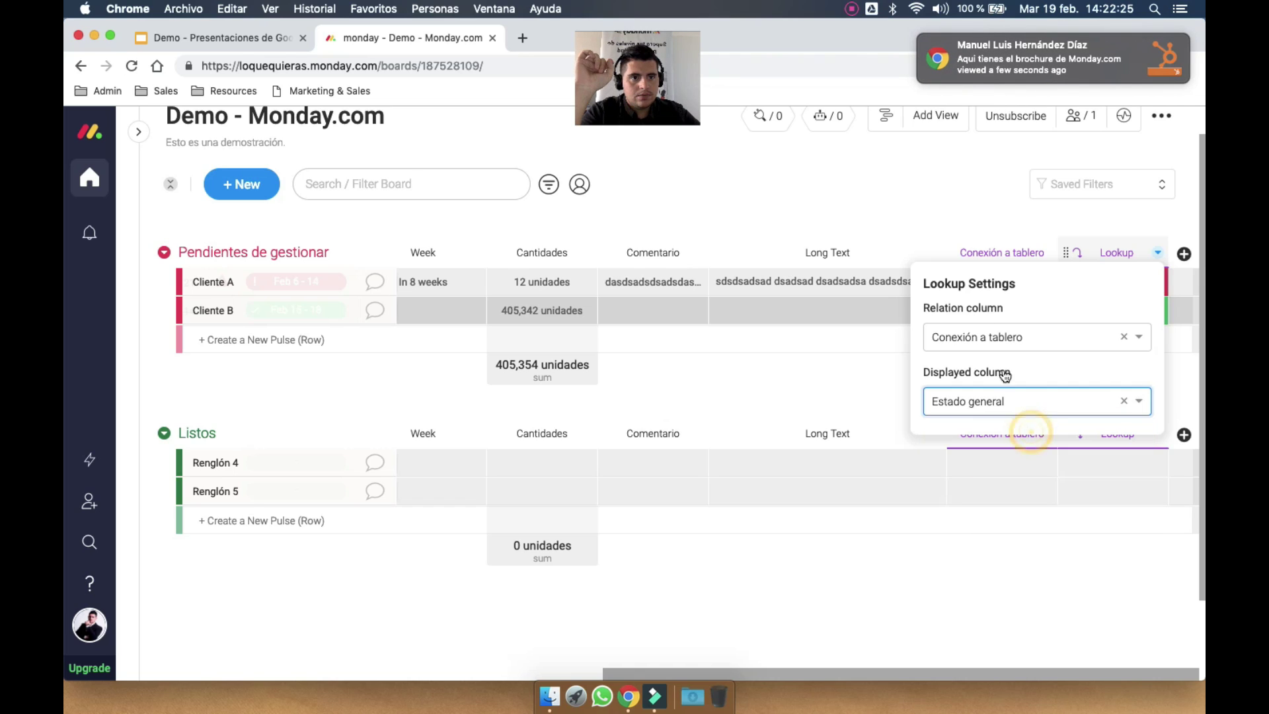
left_click(969, 210)
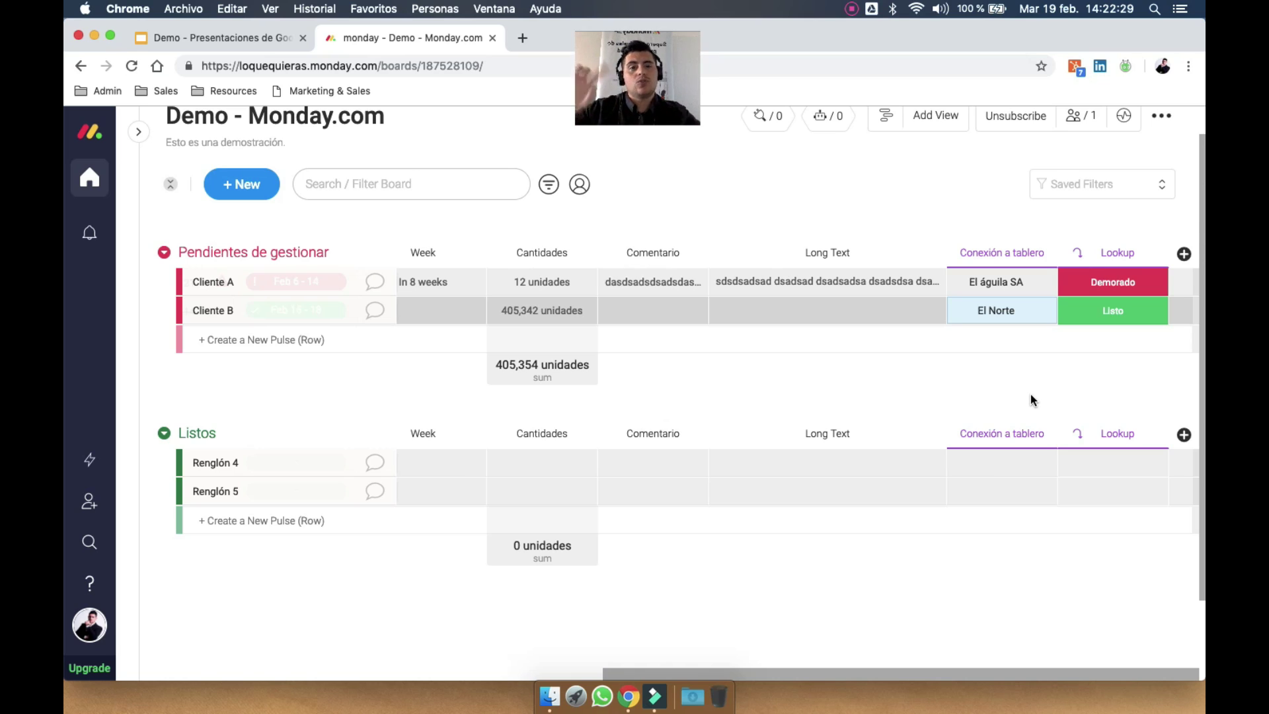
Add a Checkbox column from the column catalogue
left_click(1184, 254)
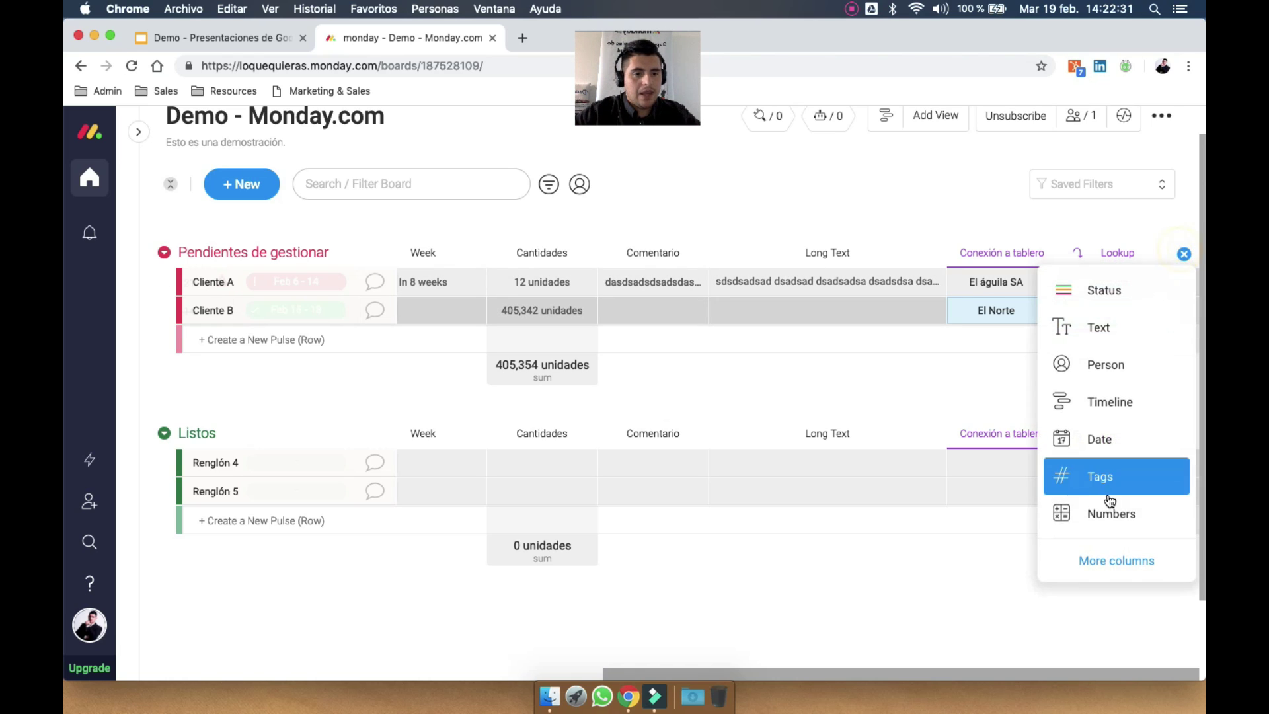
left_click(1100, 557)
scroll(834, 486, "down", 3)
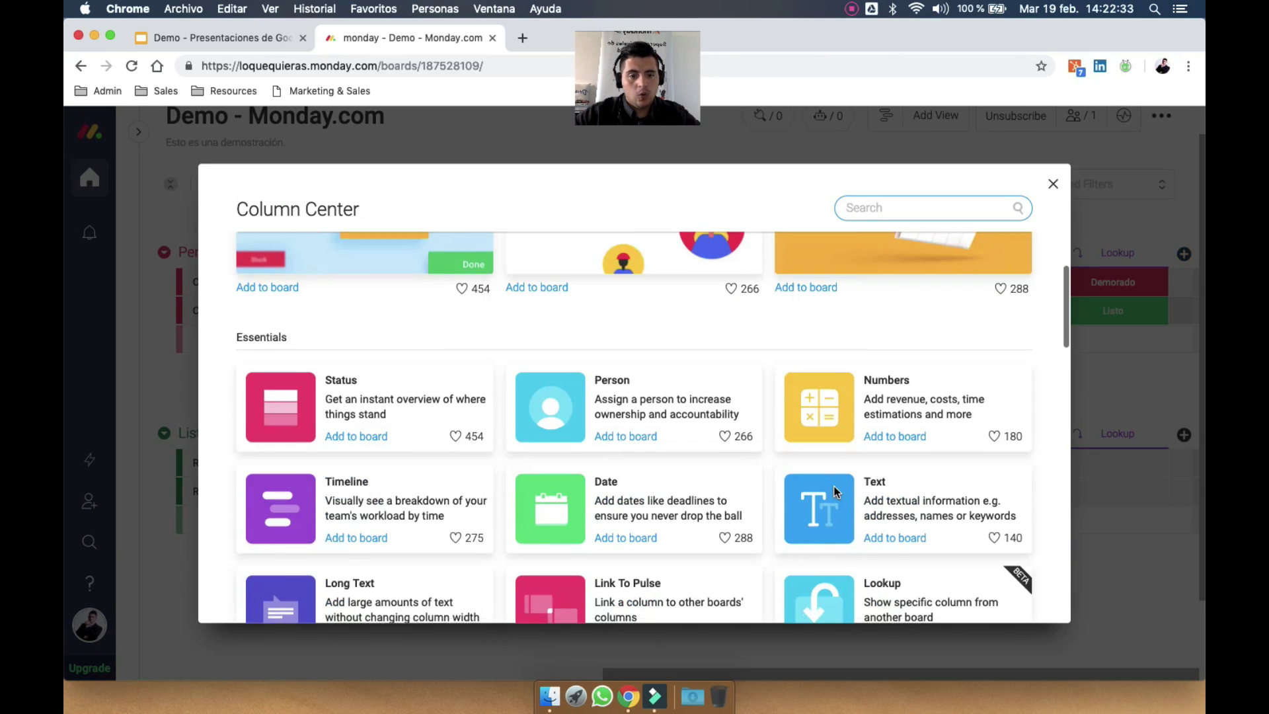
scroll(834, 486, "down", 2)
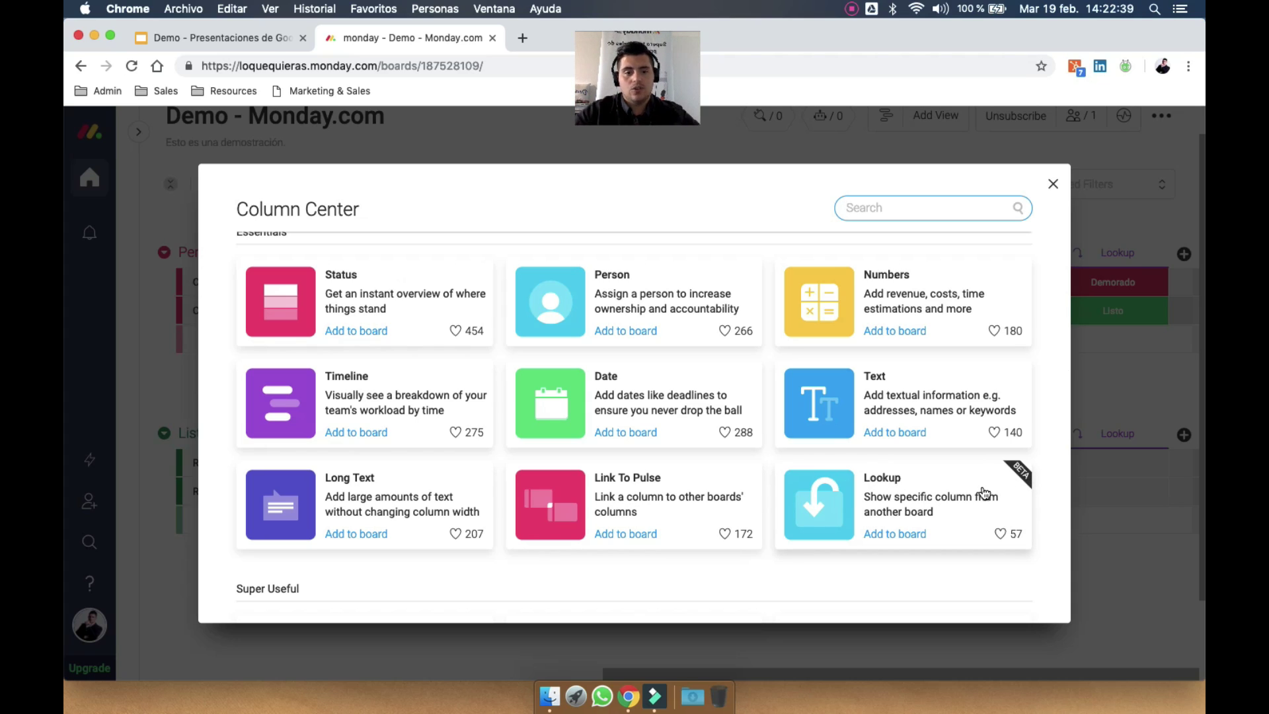
scroll(982, 463, "down", 4)
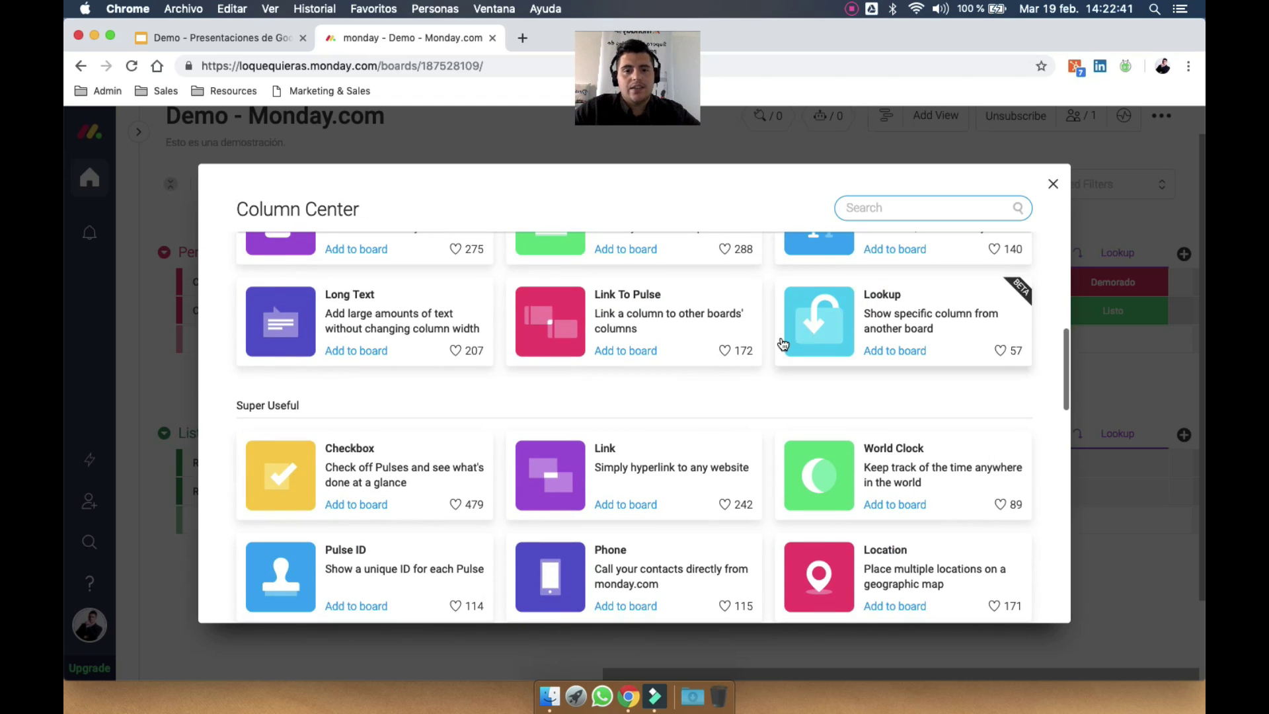
scroll(570, 450, "down", 2)
left_click(407, 357)
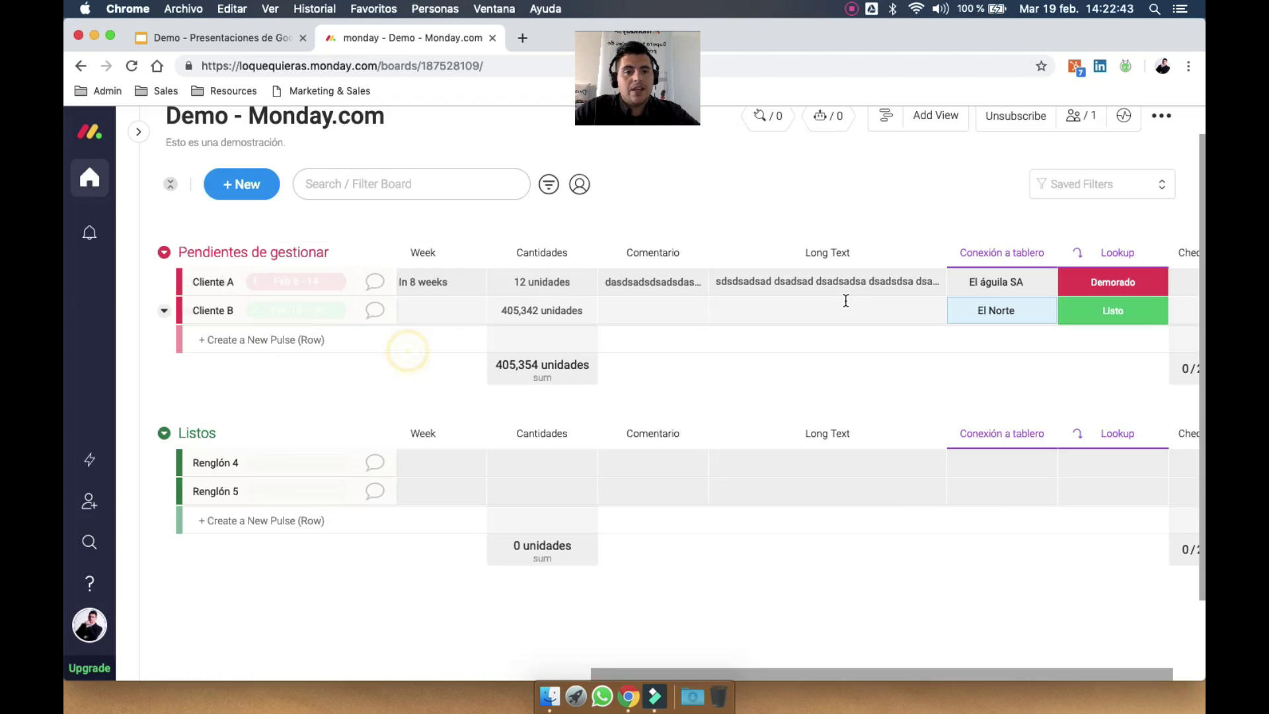
Leave Cliente A ticked and Cliente B unticked in the Check column
left_click(1141, 312)
left_click(1145, 282)
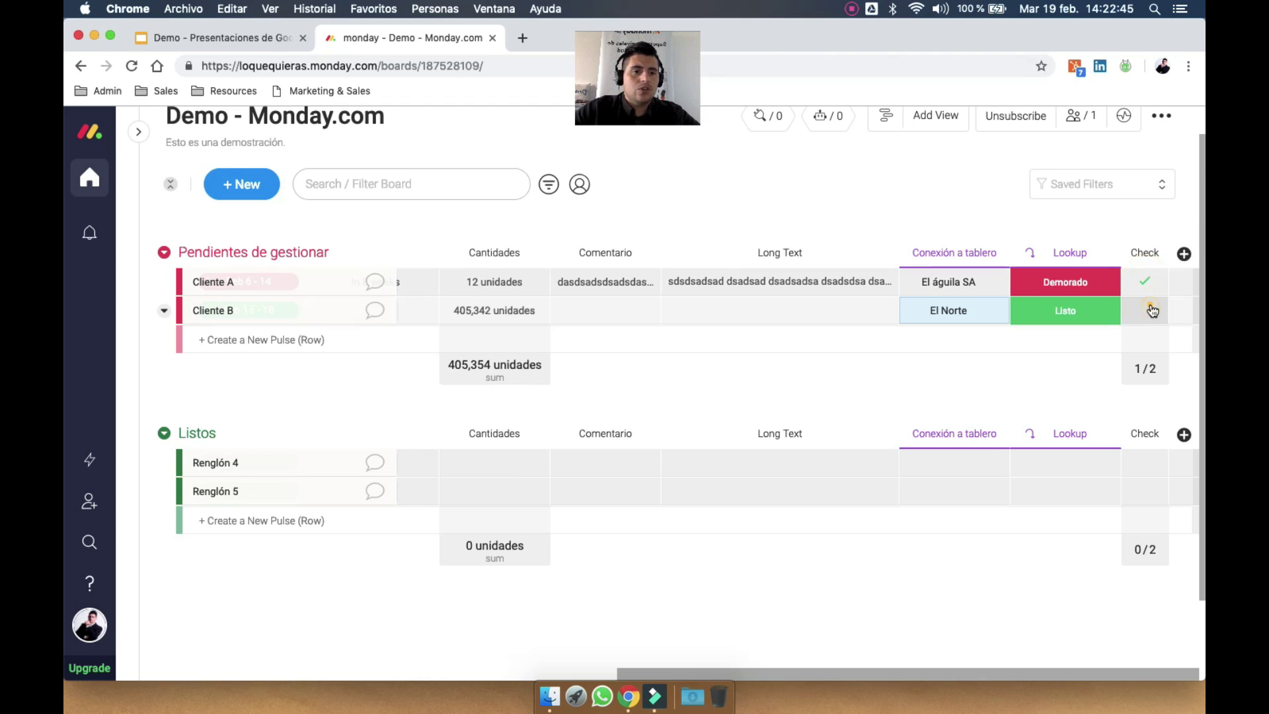
left_click(1151, 286)
left_click(1149, 308)
left_click(1149, 285)
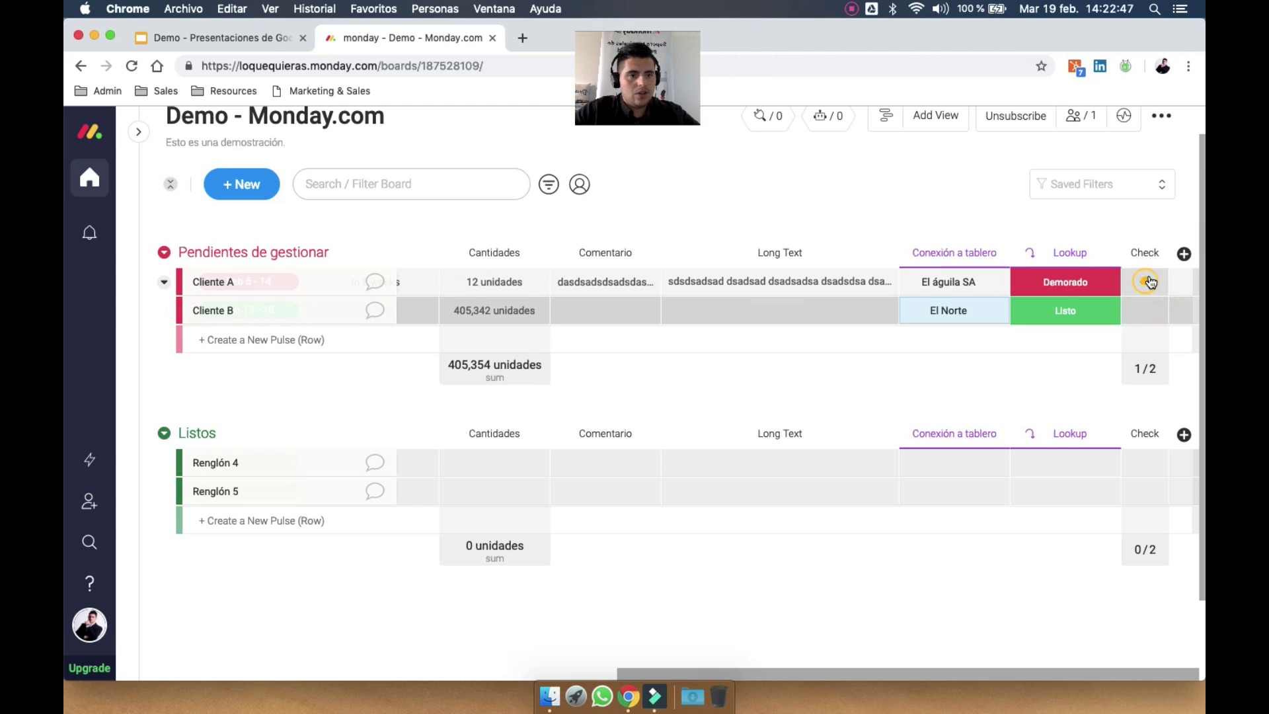
left_click(1184, 255)
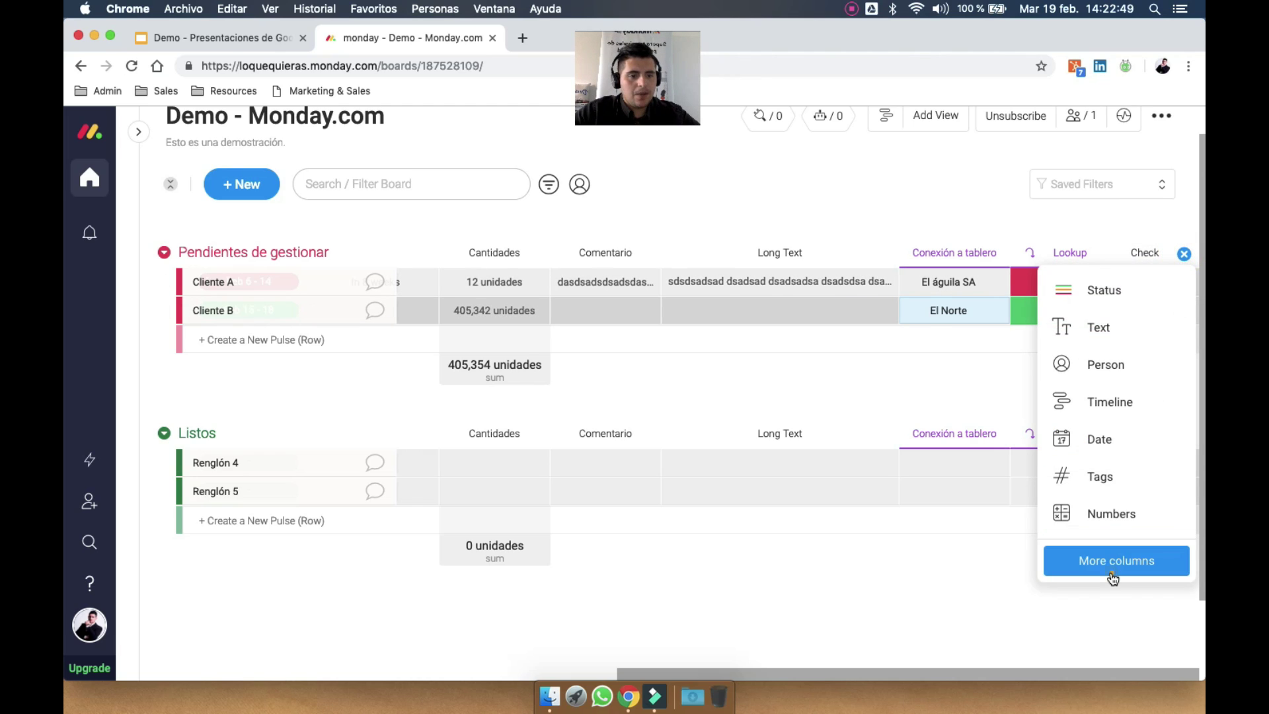
left_click(1114, 561)
Add a Link column with Cliente A linking to google.com, shown as 'Pagina a Google'
scroll(802, 443, "down", 10)
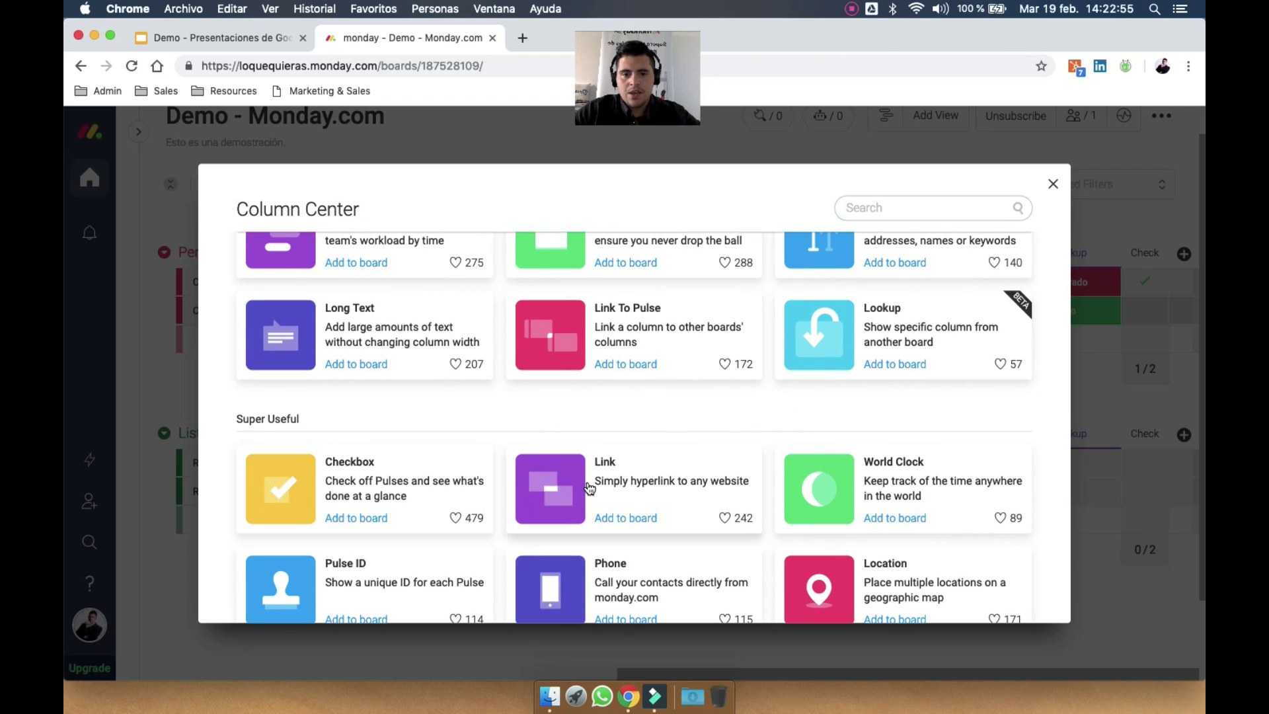
left_click(625, 517)
left_click(1117, 282)
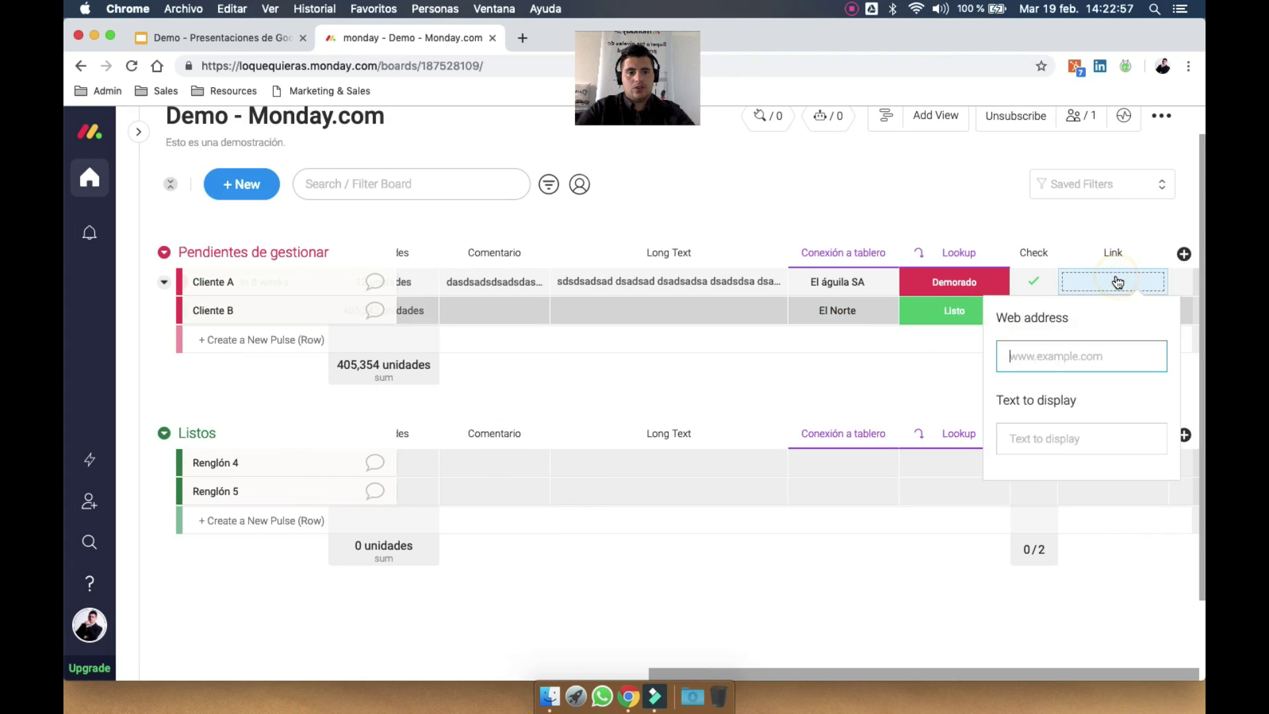
type("google.co")
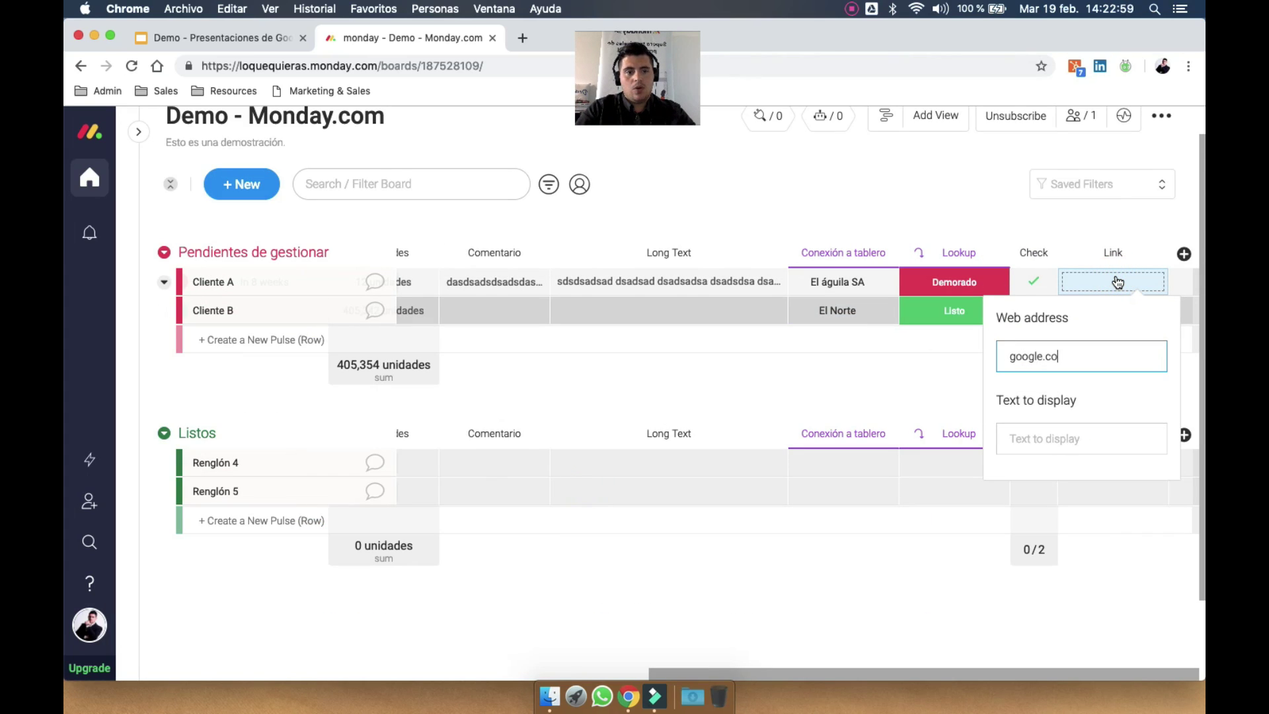
type("m")
key("Tab")
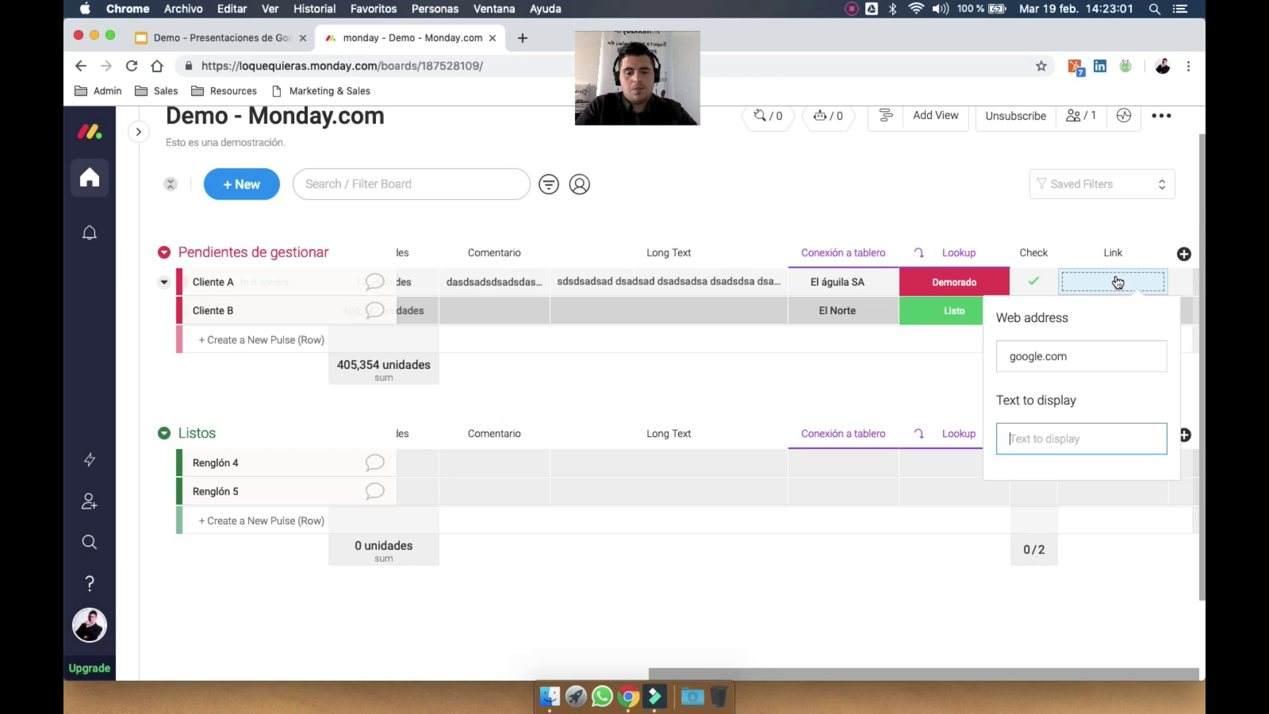
type("Pagina a Goog")
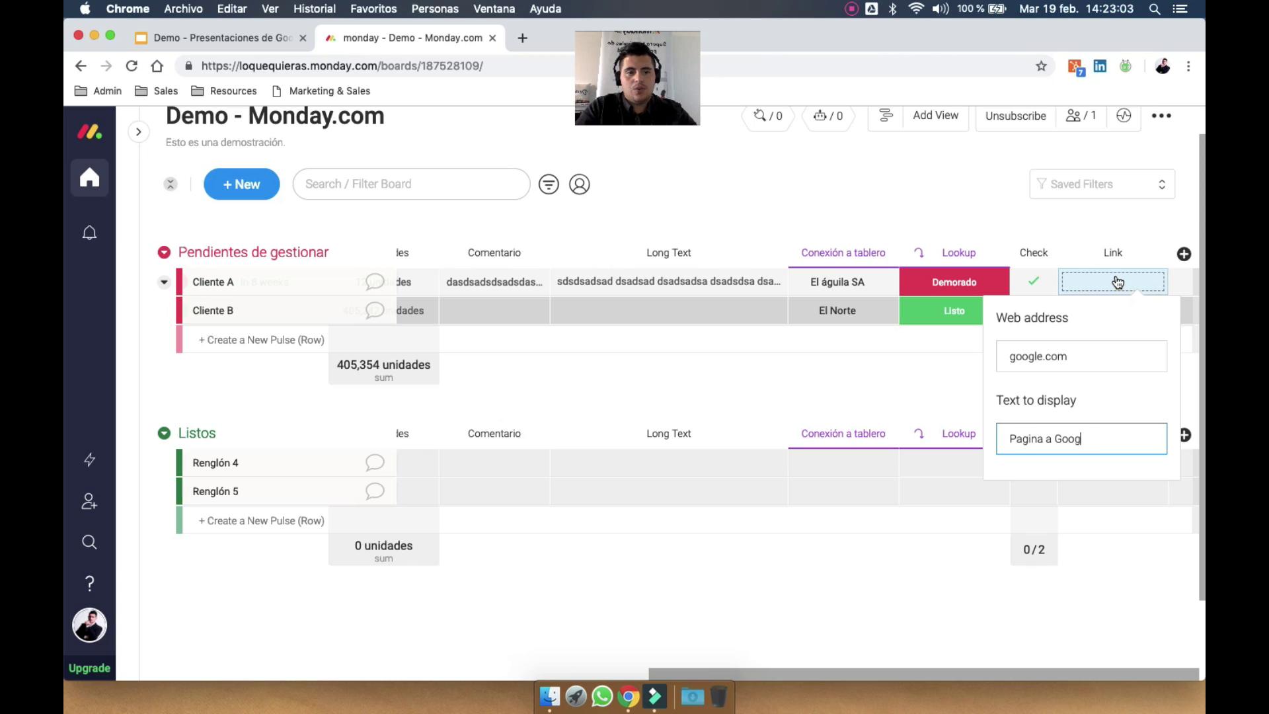
type("le")
key("Return")
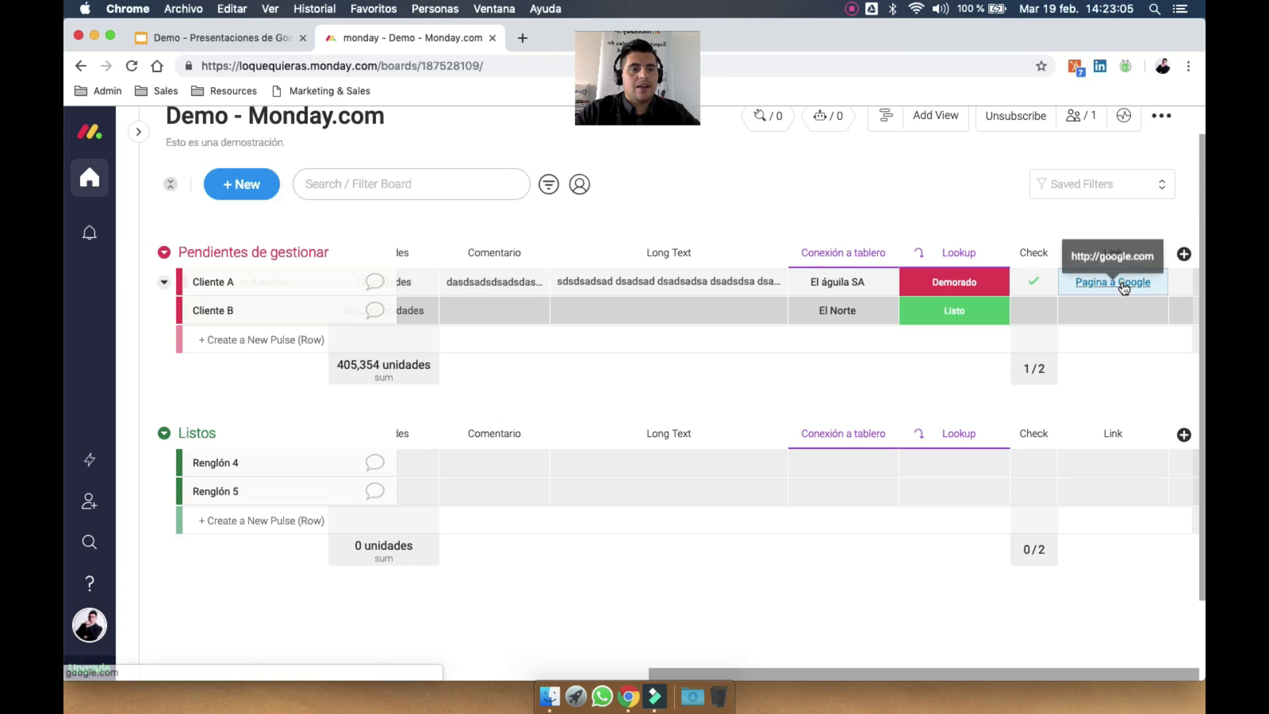
Open the 'Pagina a Google' link to test it, then return to the board
left_click(1124, 286)
left_click(432, 37)
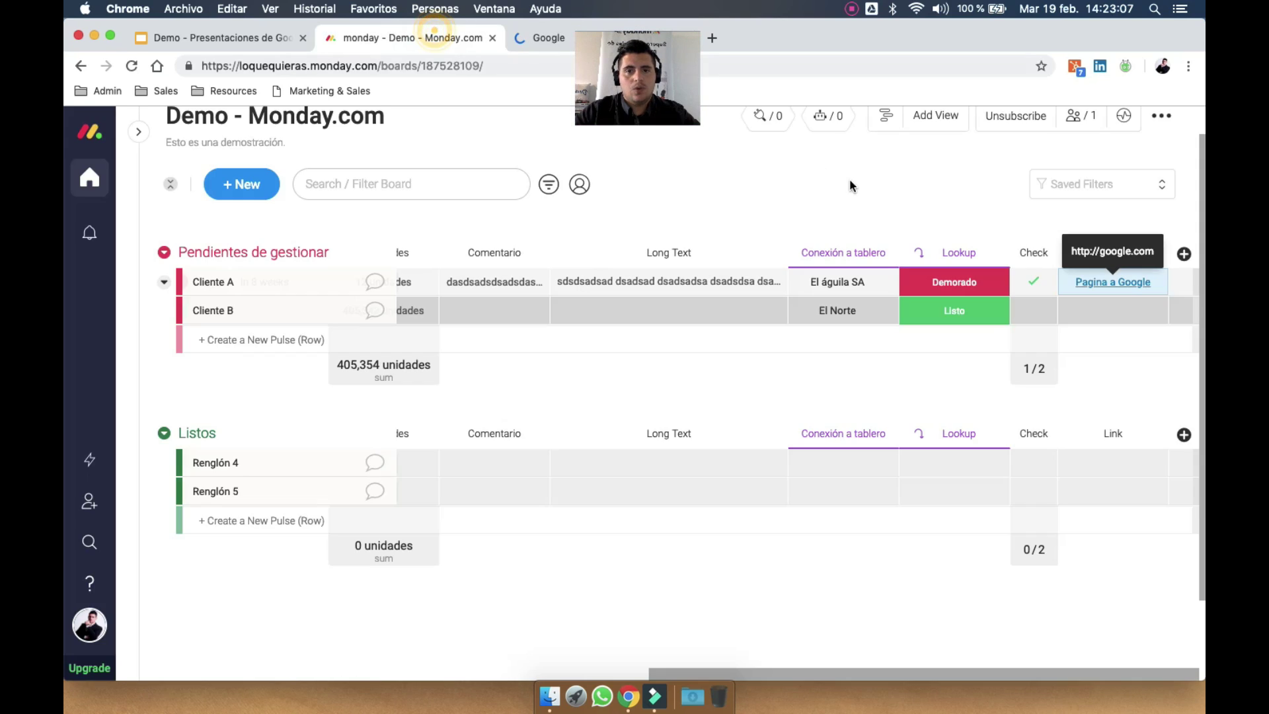
left_click(1184, 254)
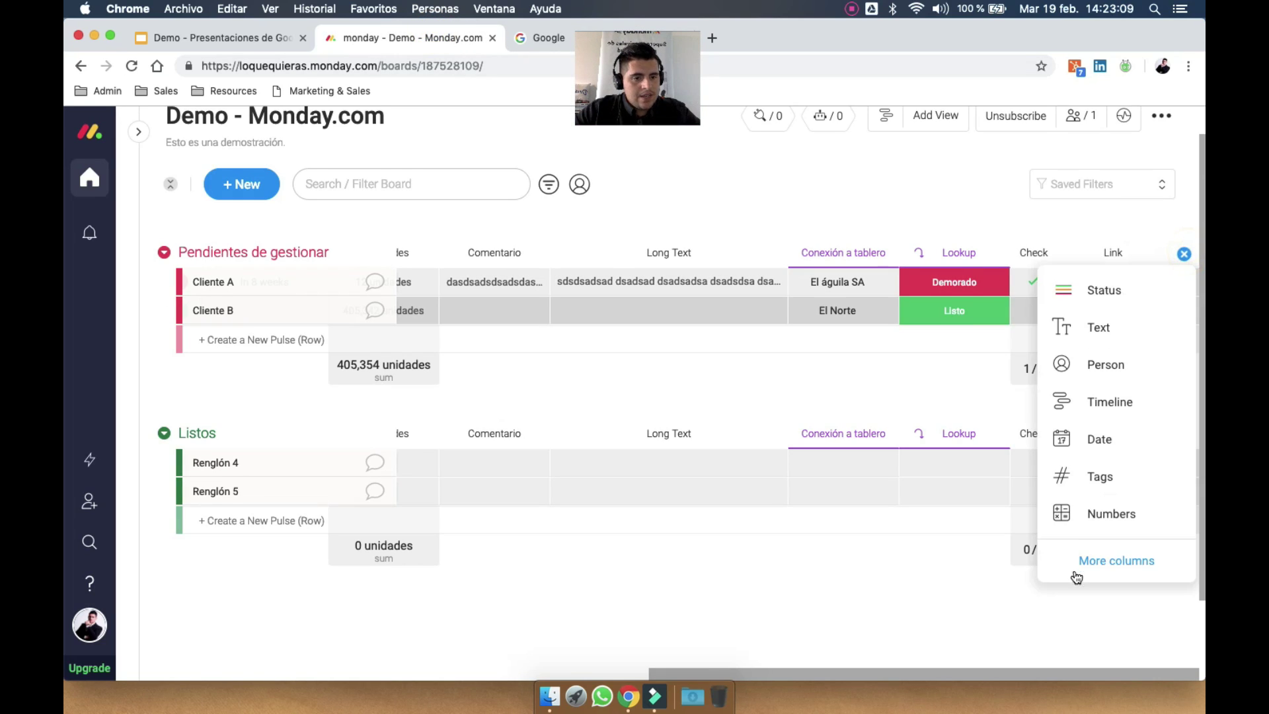
Add a World Clock column set to US/Samoa for Cliente A and US/Pacific-New for Cliente B
left_click(1094, 565)
scroll(634, 483, "down", 5)
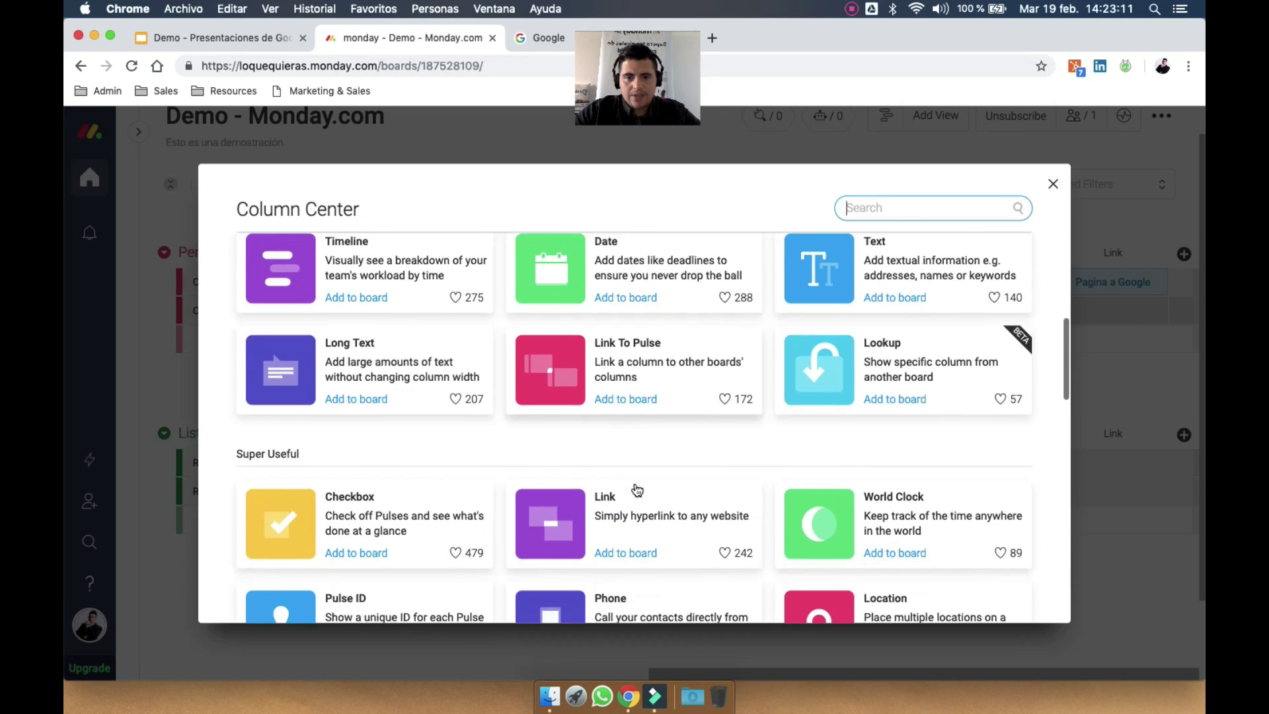
scroll(637, 489, "down", 3)
left_click(897, 438)
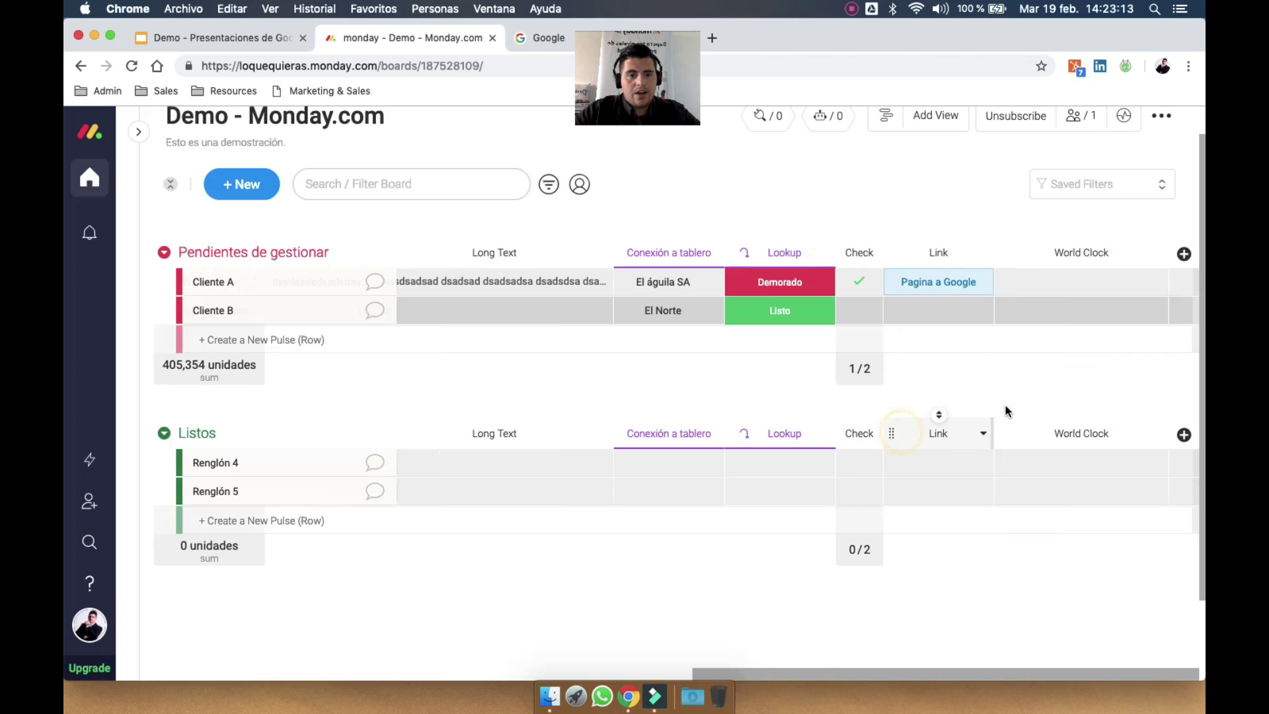
left_click(1083, 280)
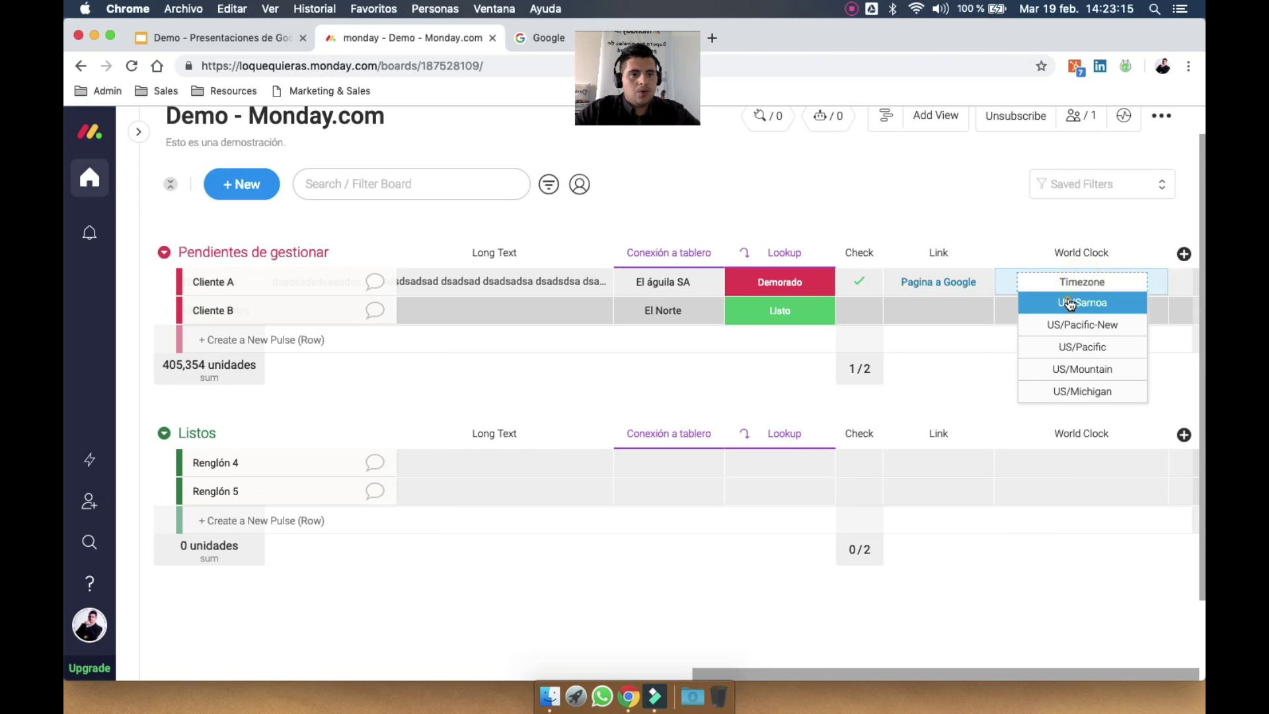
left_click(1070, 304)
left_click(1092, 311)
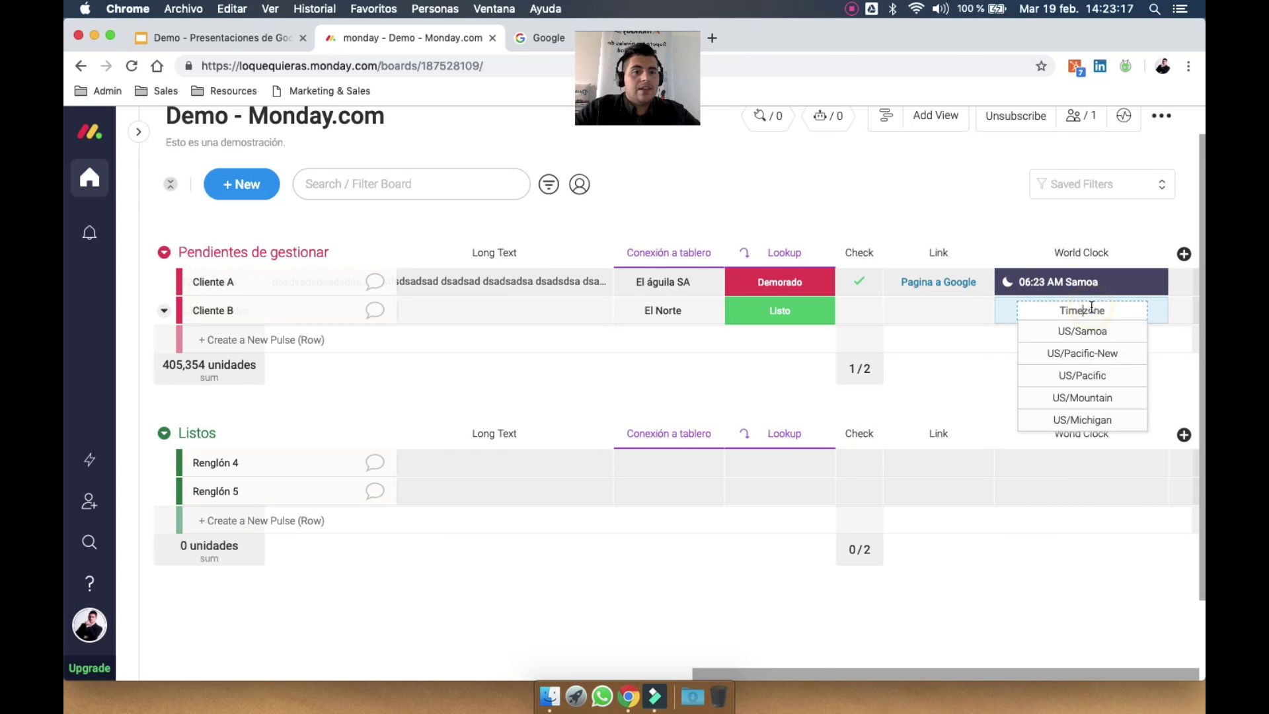
left_click(1089, 353)
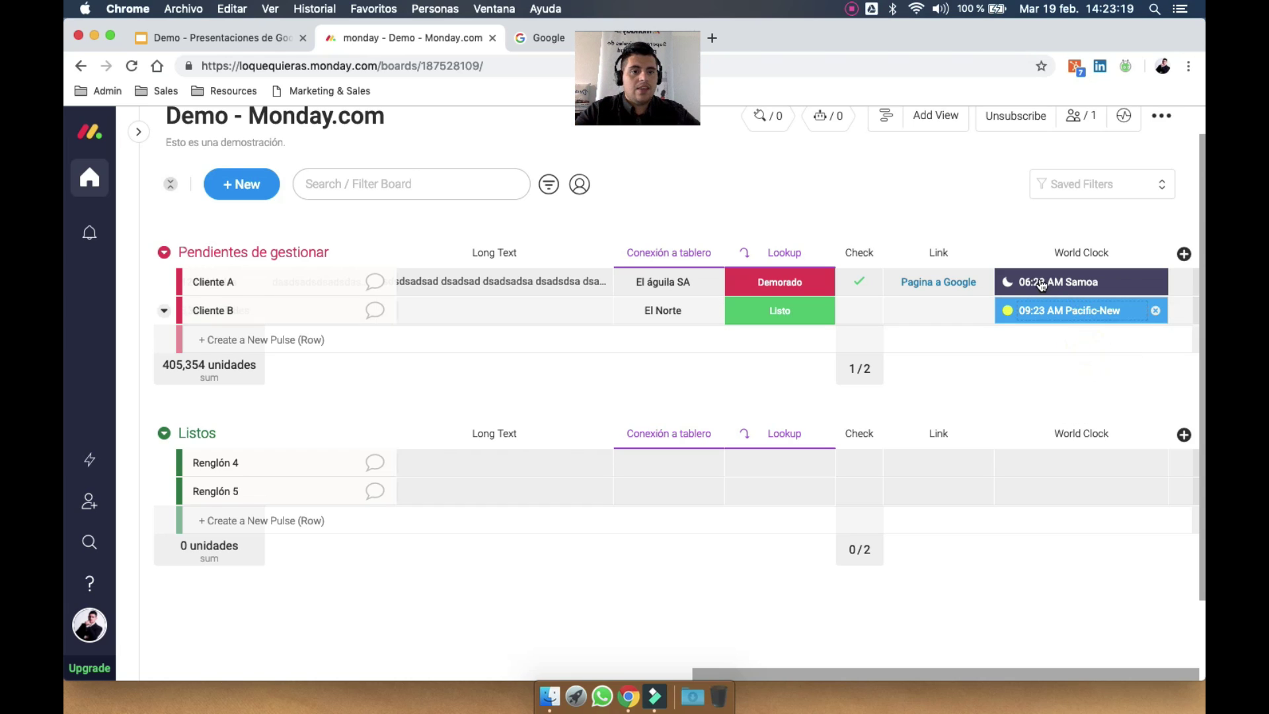
Add a Pulse ID column from the column catalogue
left_click(1184, 254)
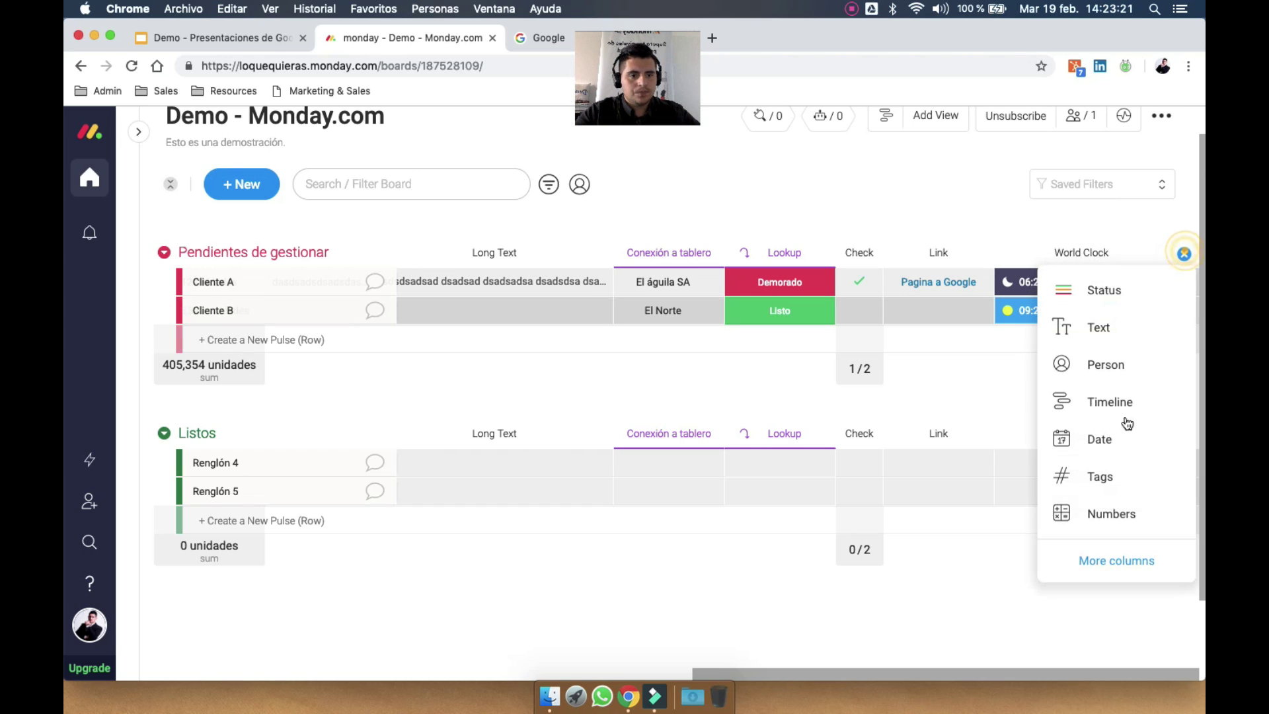
left_click(1116, 560)
scroll(768, 501, "down", 5)
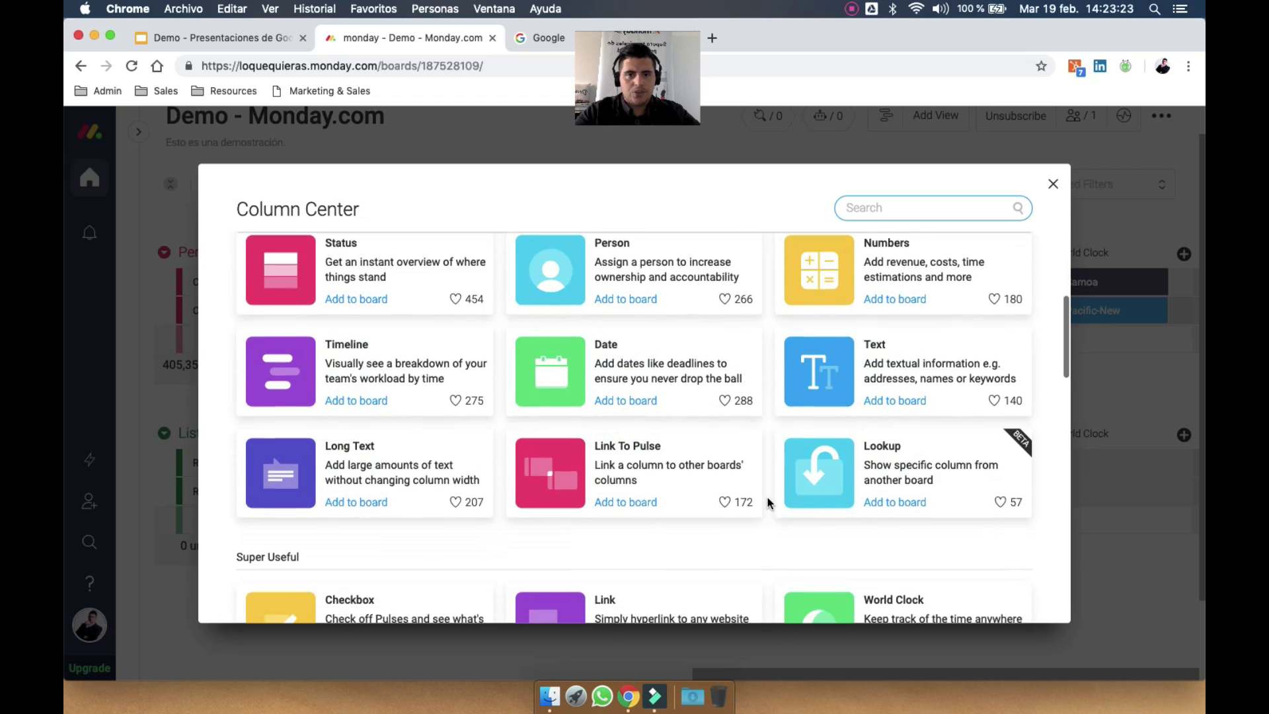
scroll(767, 497, "down", 5)
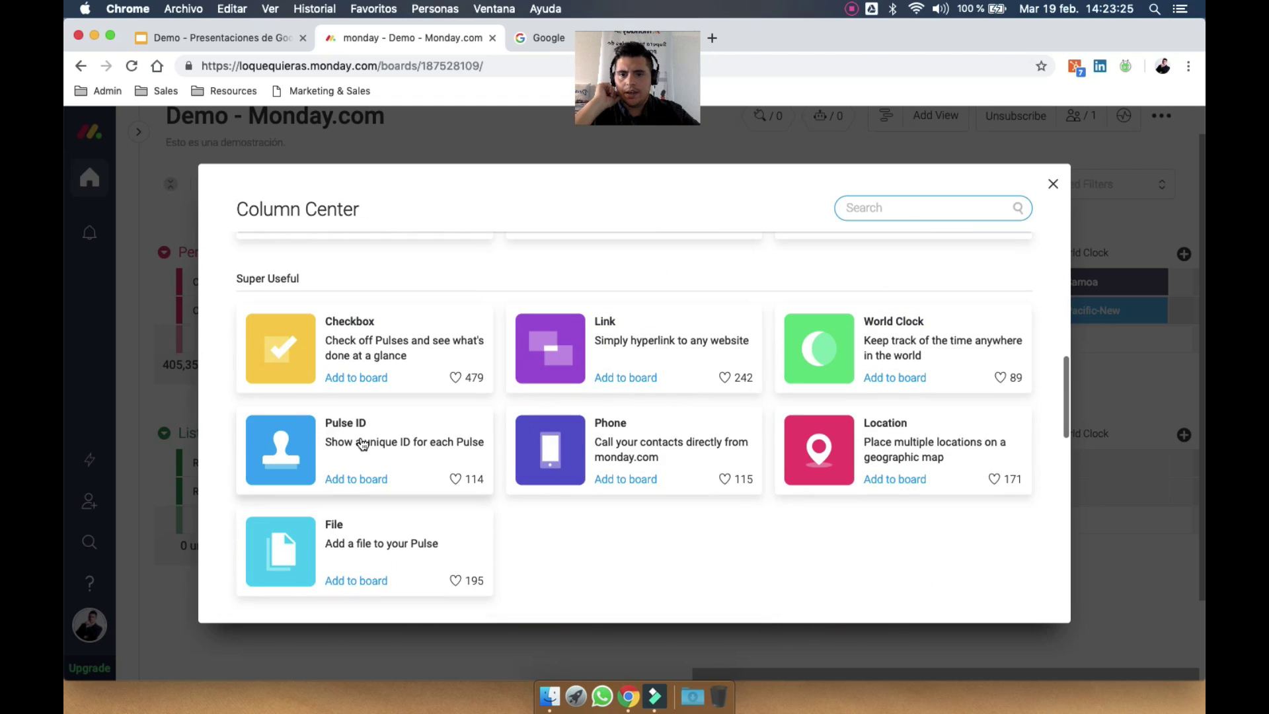
left_click(363, 443)
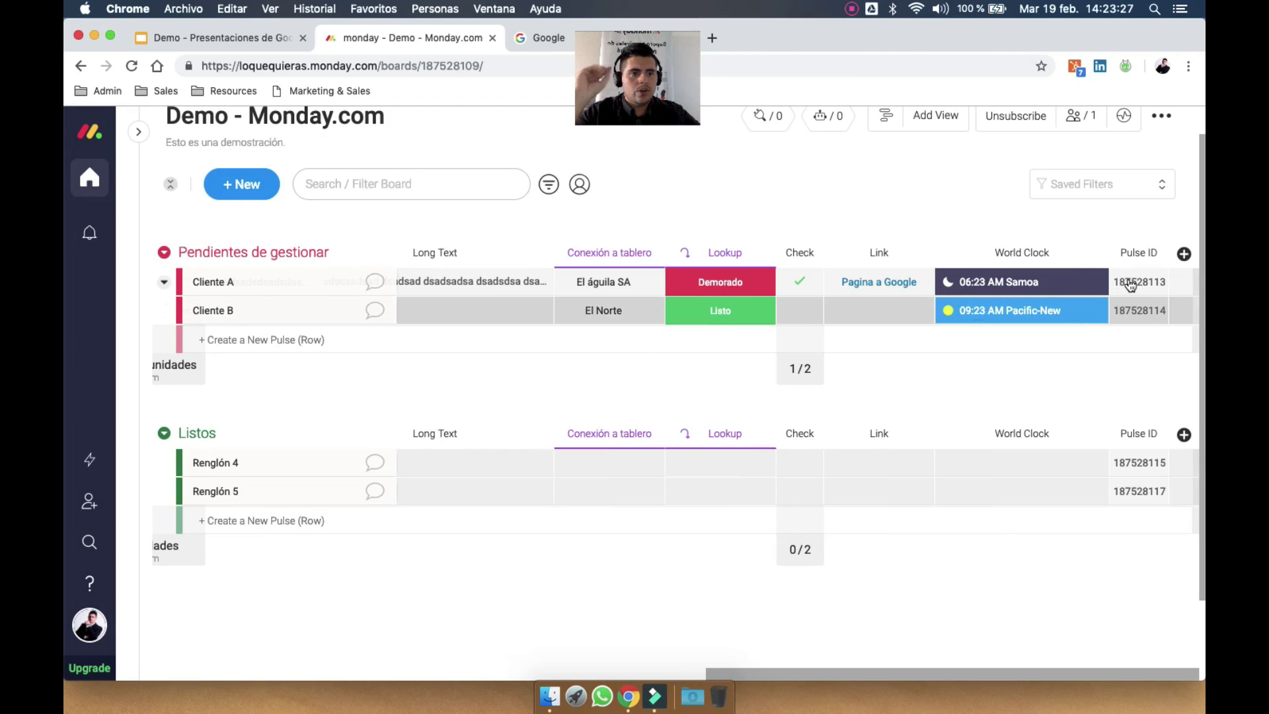
Copy Cliente A's numeric ID from the new Pulse ID column
left_click(1135, 312)
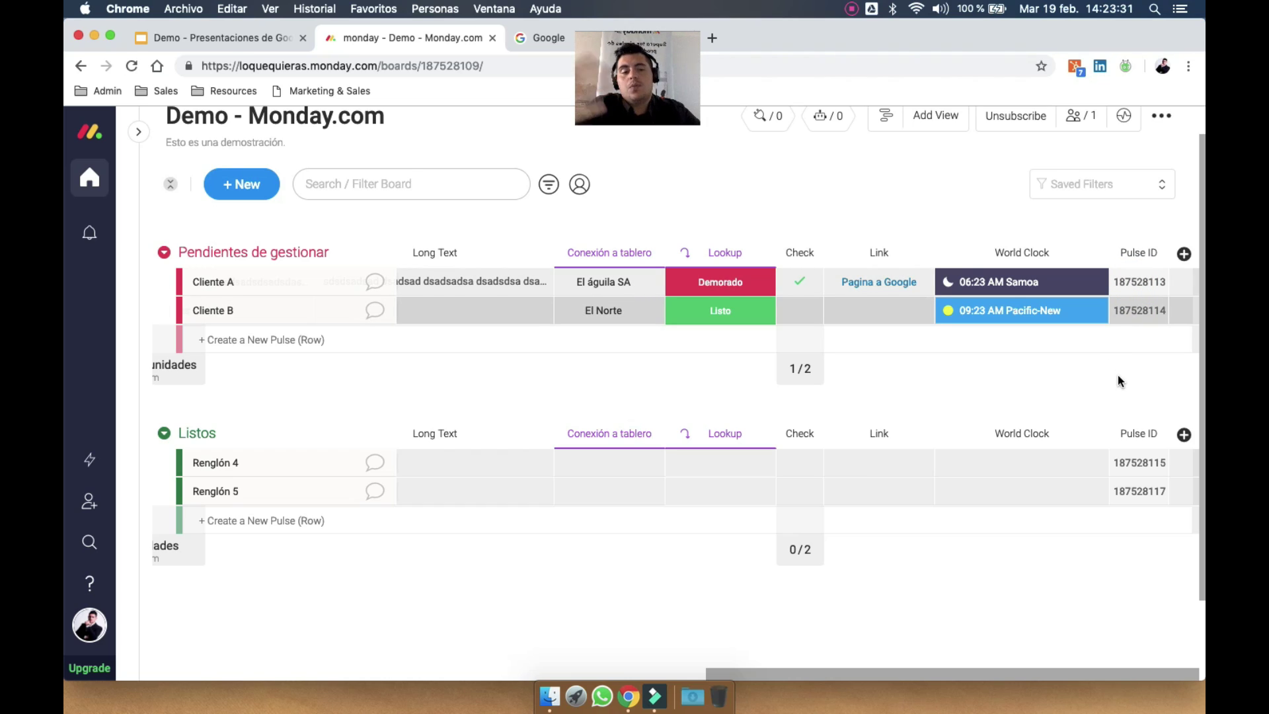
scroll(1119, 374, "up", 1)
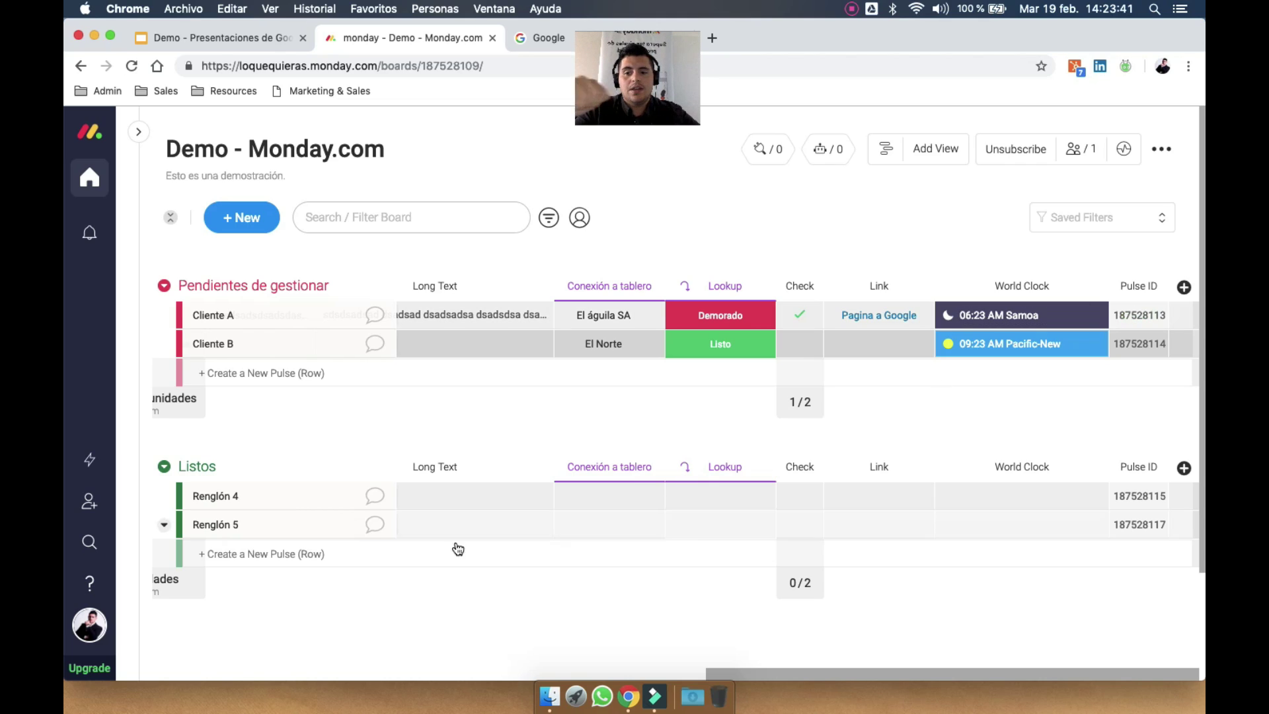
left_click(1185, 289)
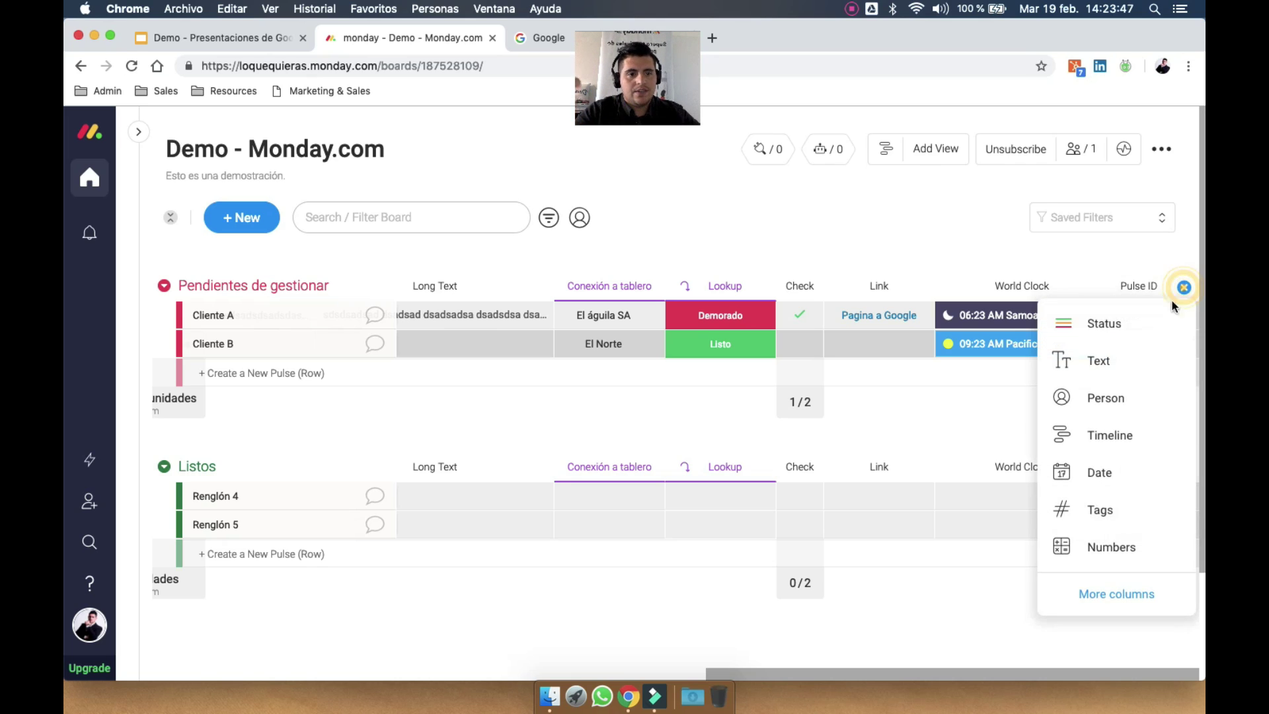
Add a Phone column and enter Cliente A's phone number
left_click(1088, 600)
scroll(697, 495, "down", 8)
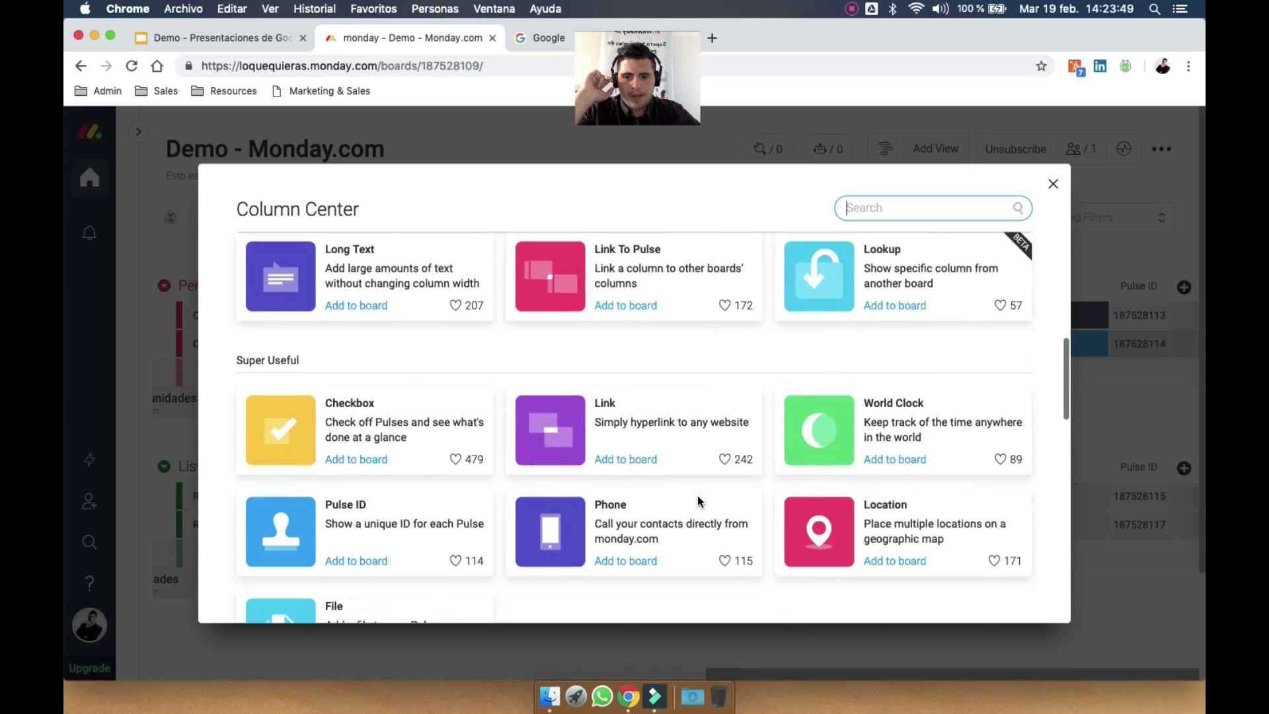
left_click(653, 403)
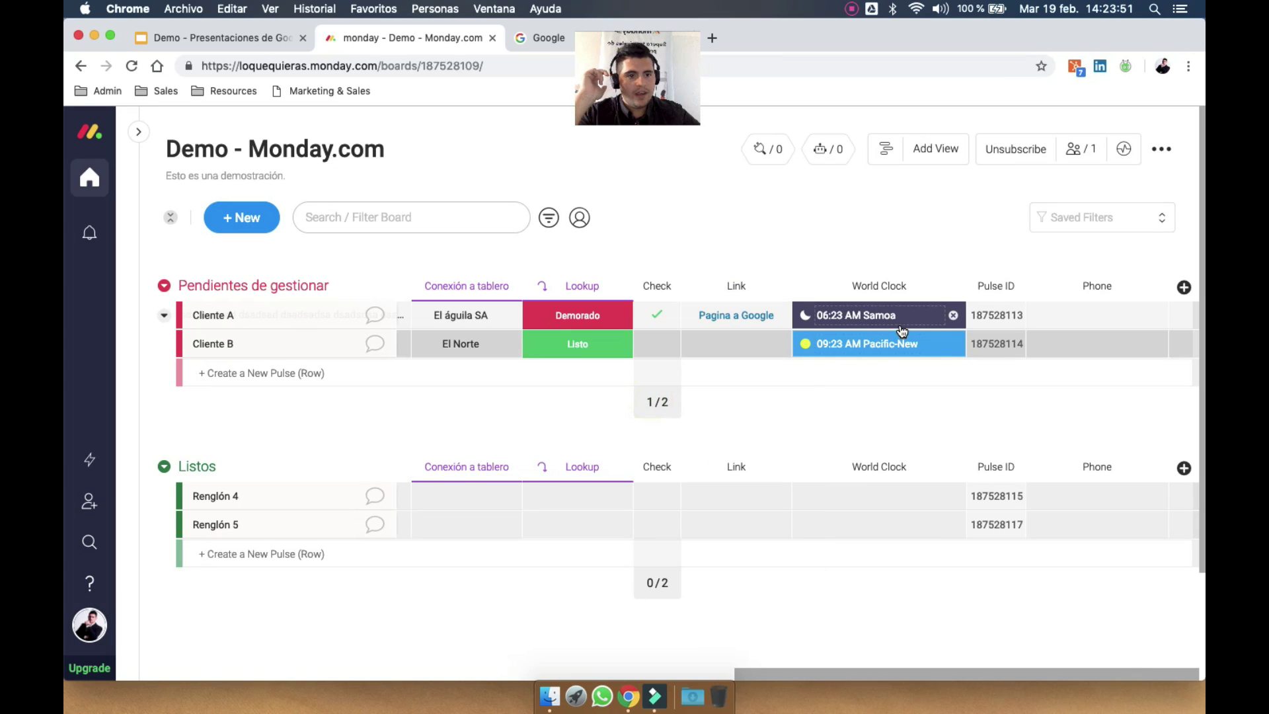
left_click(1082, 313)
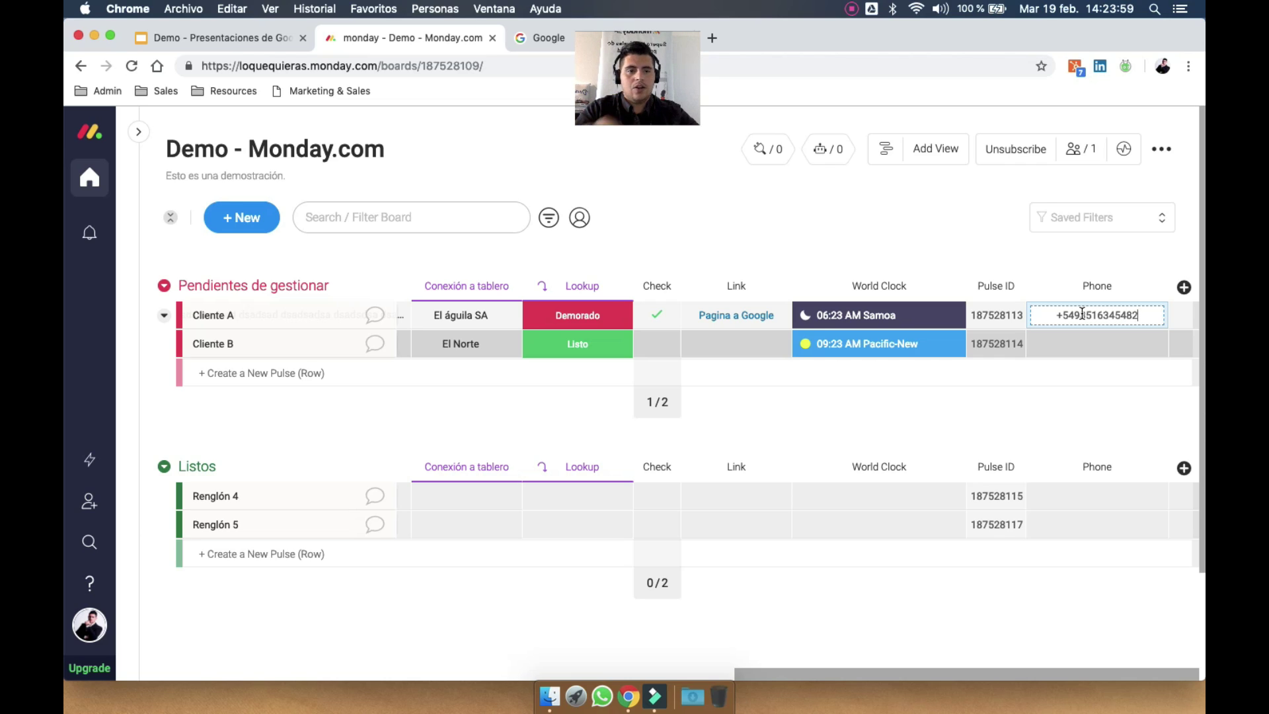
key("Return")
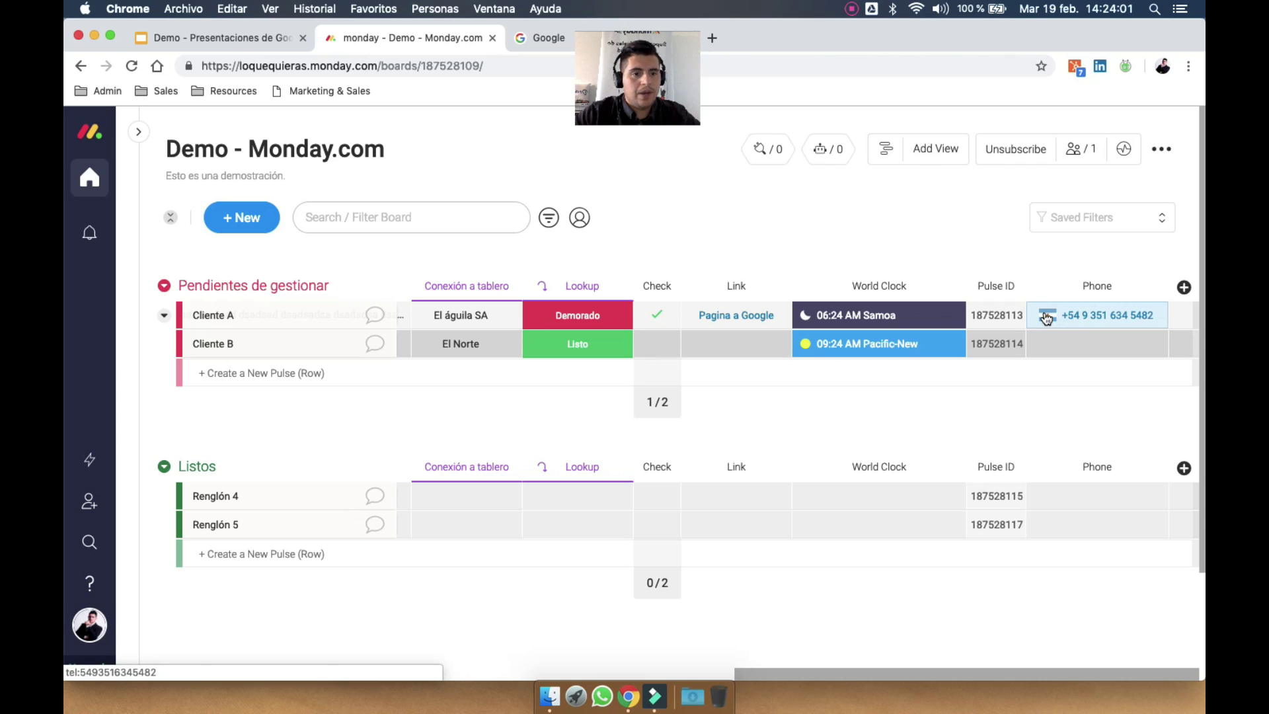
left_click(1047, 318)
left_click(1106, 267)
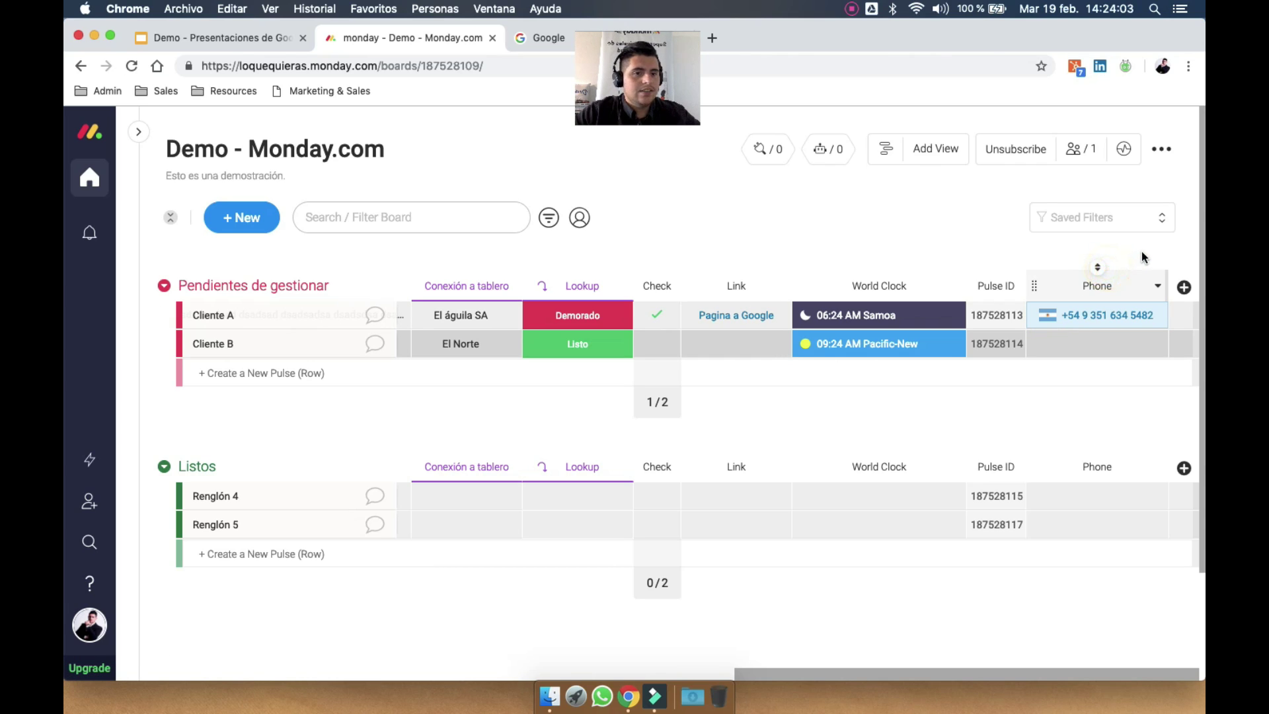
left_click(1185, 287)
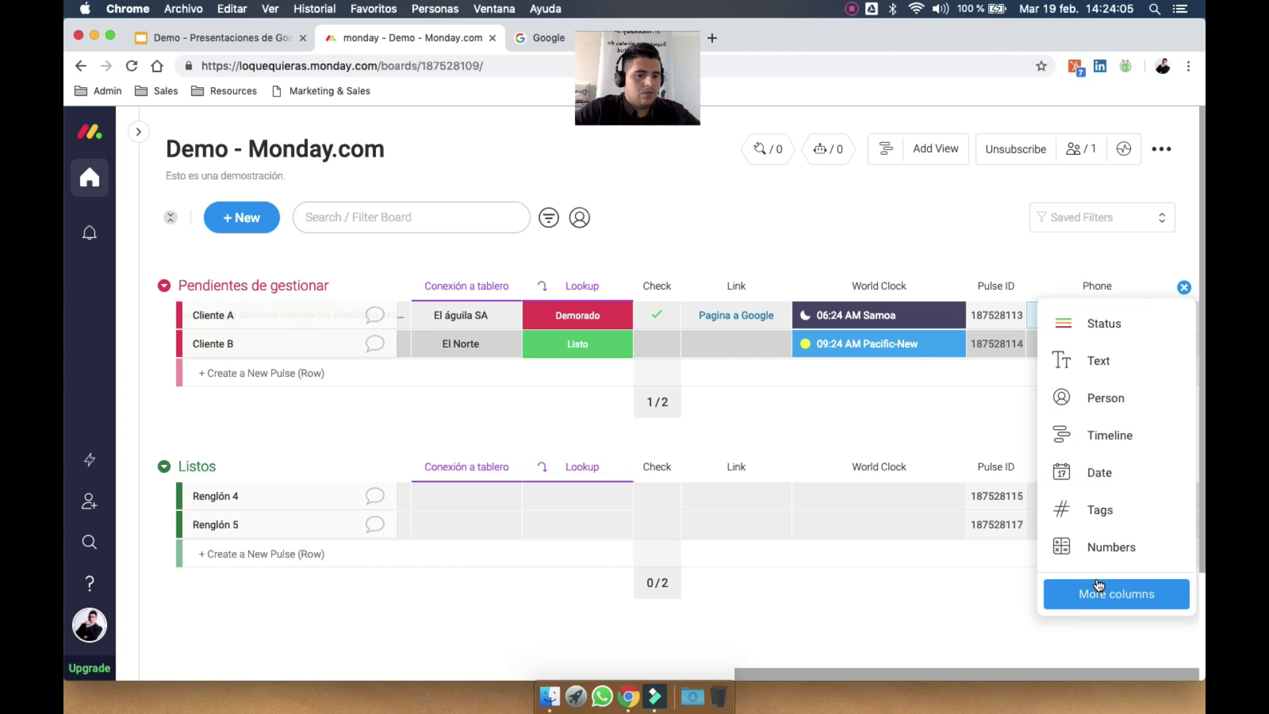
Add a Location column to the board from the column catalogue
left_click(1098, 585)
scroll(728, 513, "down", 5)
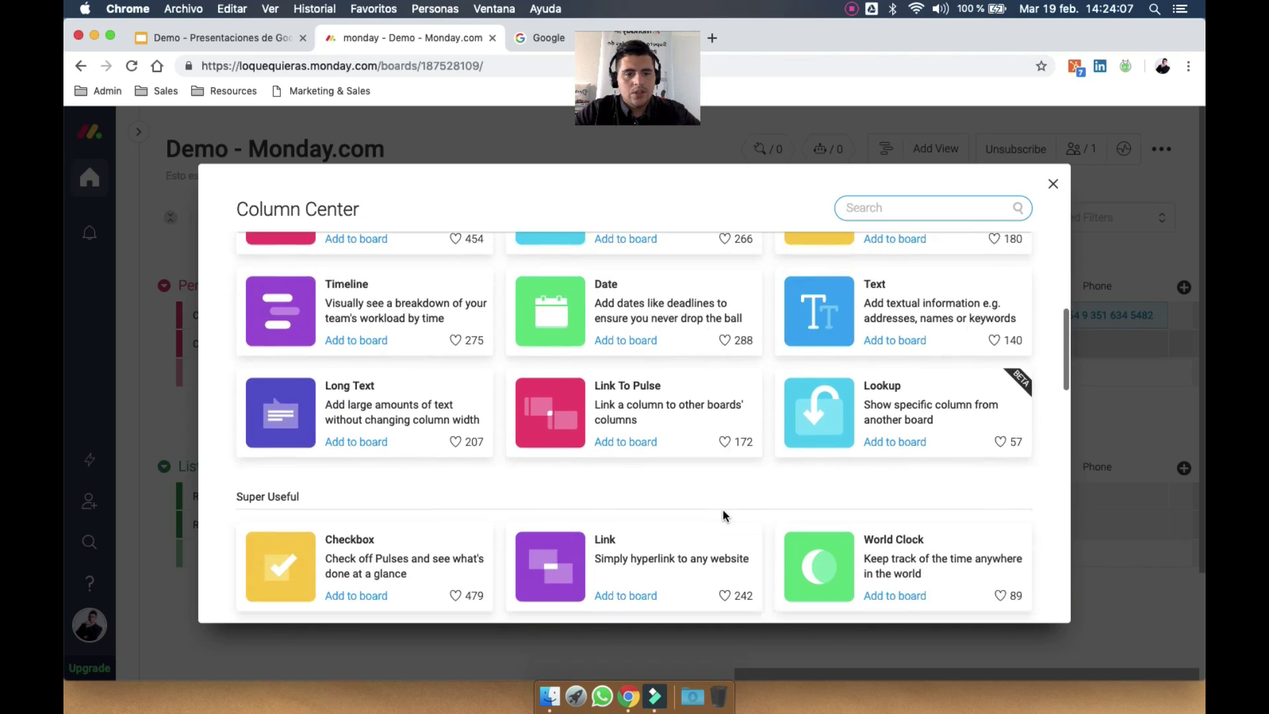
scroll(723, 510, "down", 5)
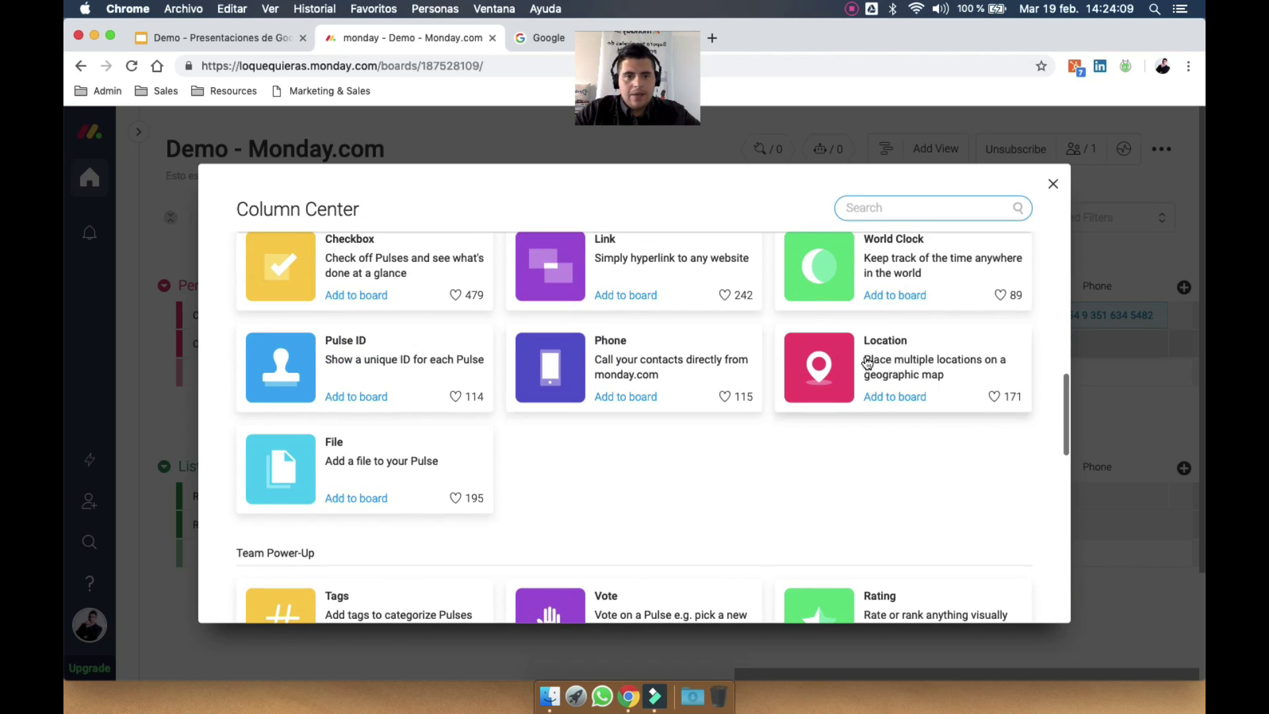
left_click(994, 361)
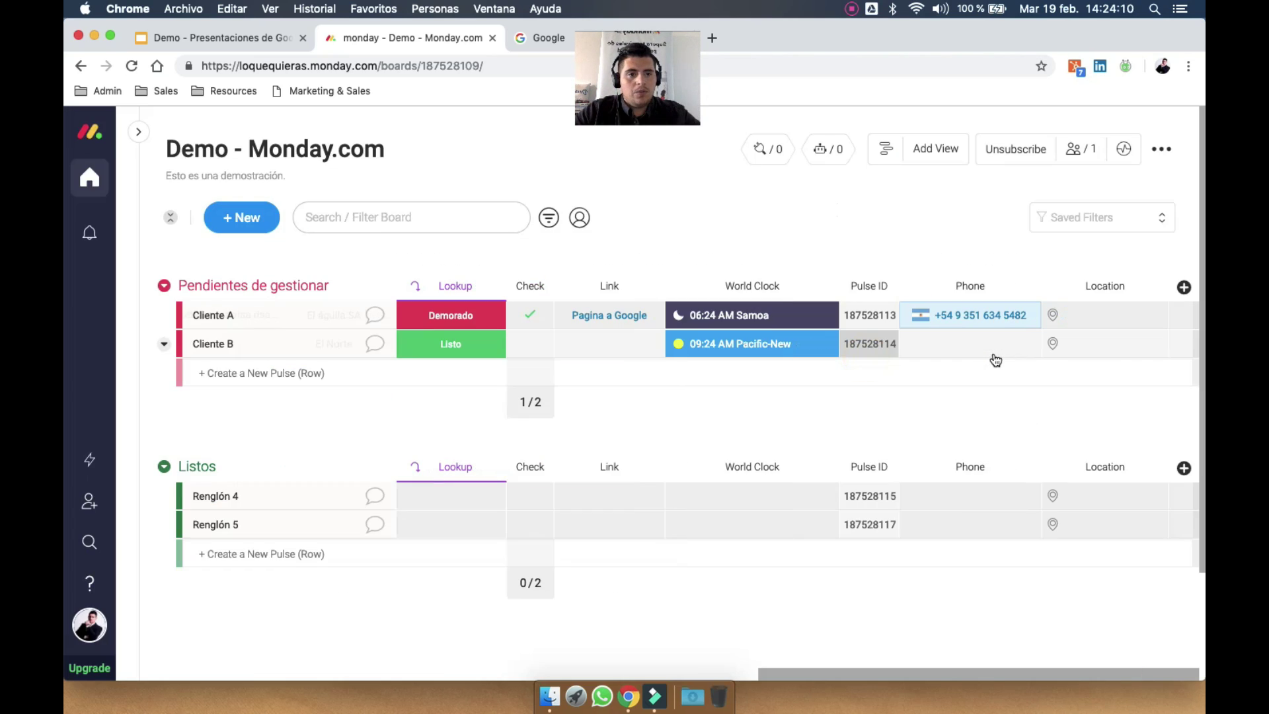
left_click(1079, 316)
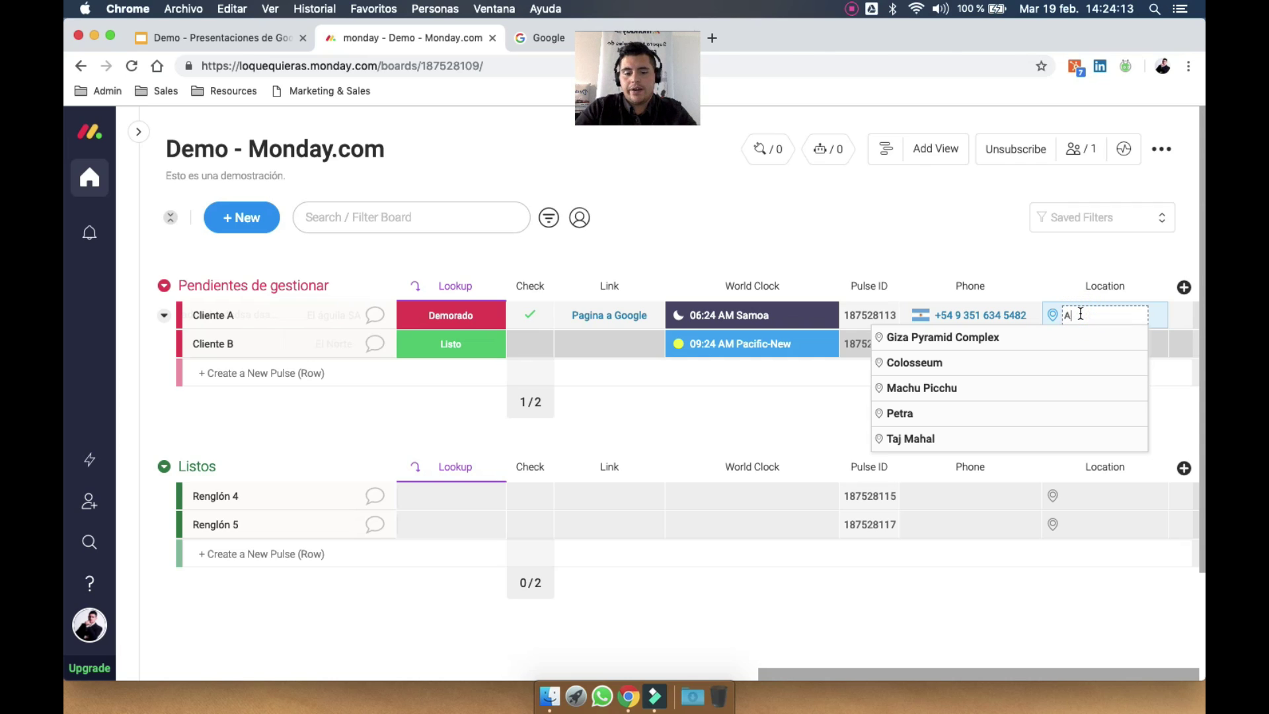
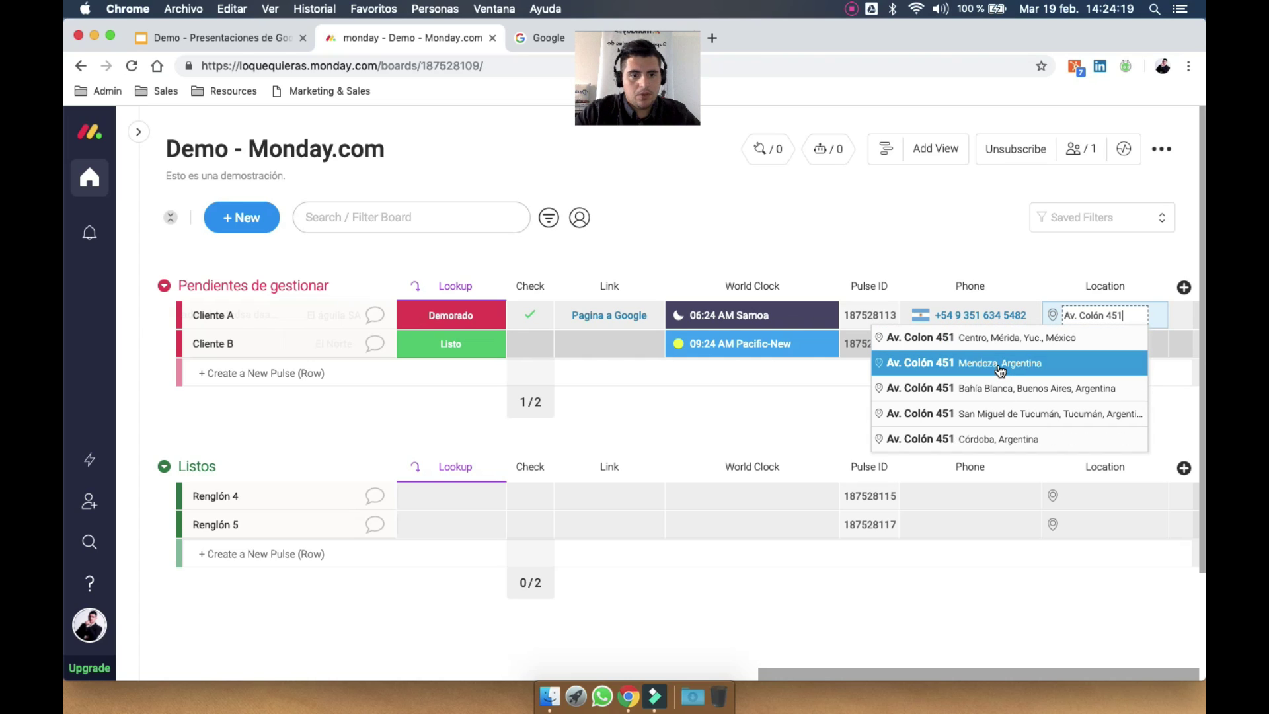
left_click(1001, 371)
left_click(1103, 340)
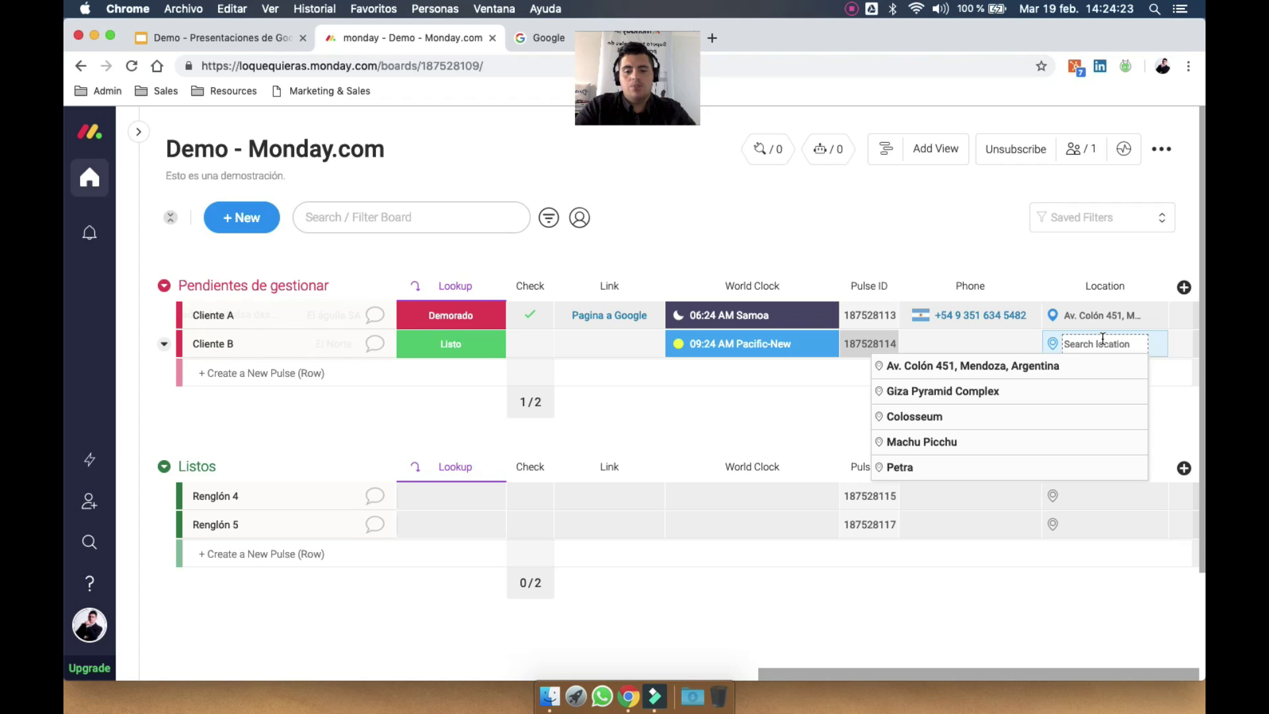
type("Córdoba")
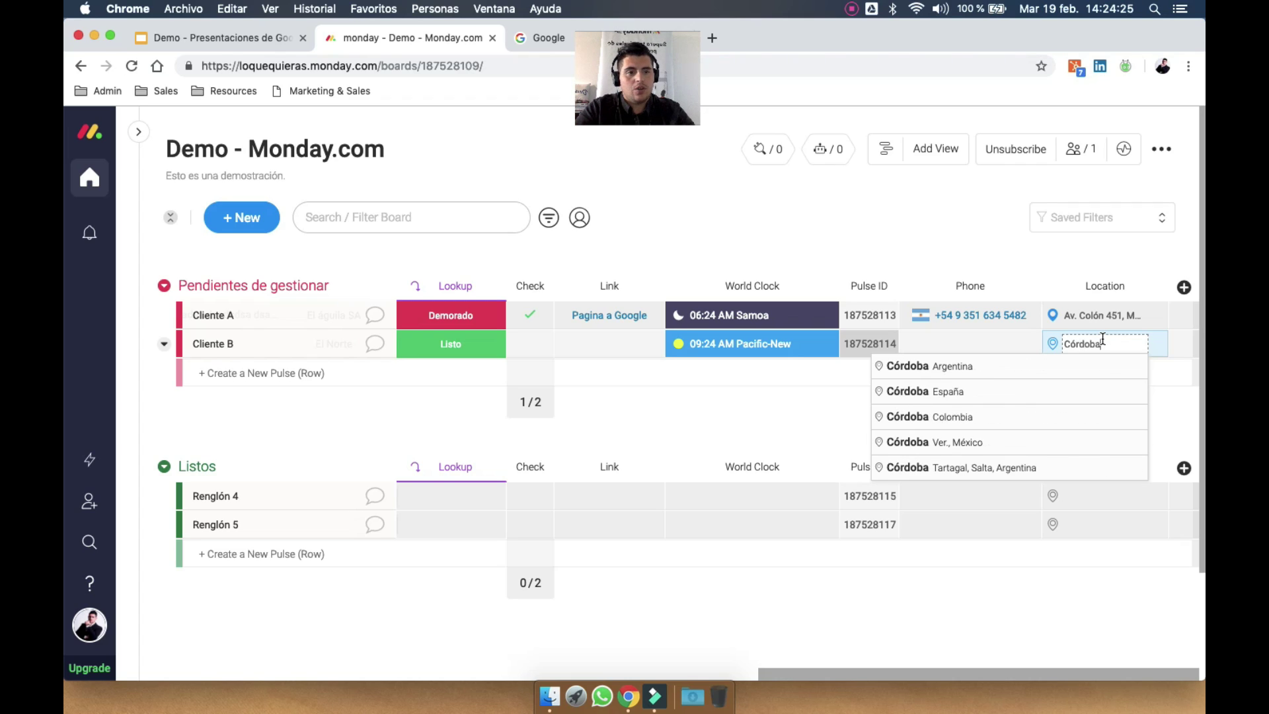
left_click(1023, 376)
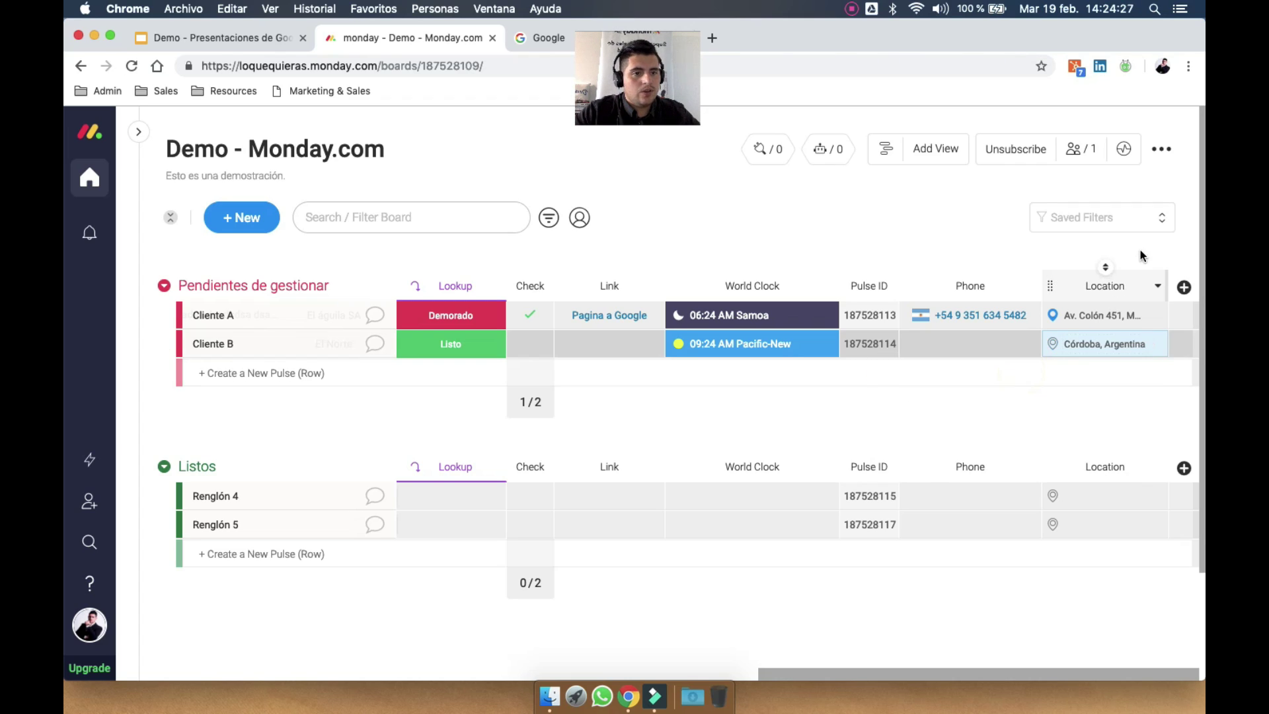
left_click(1184, 288)
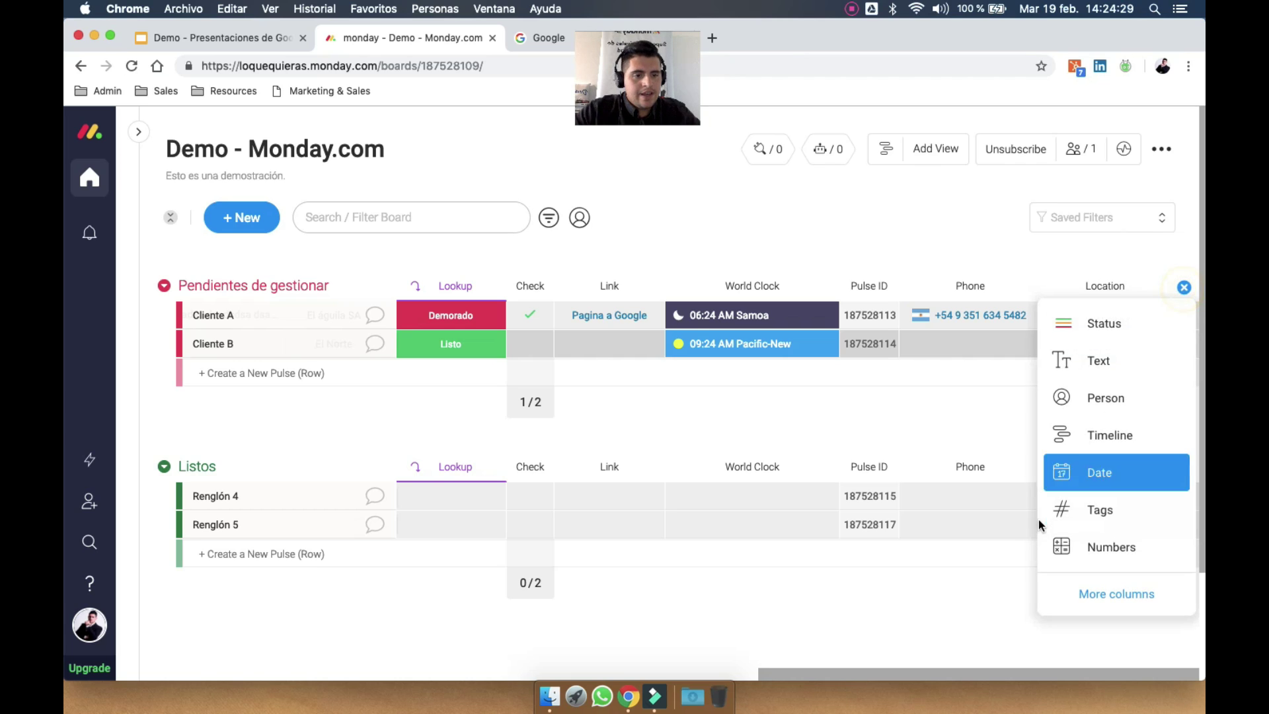
Add a File column to the board and rename its header to Archivo
left_click(1096, 587)
scroll(798, 485, "down", 15)
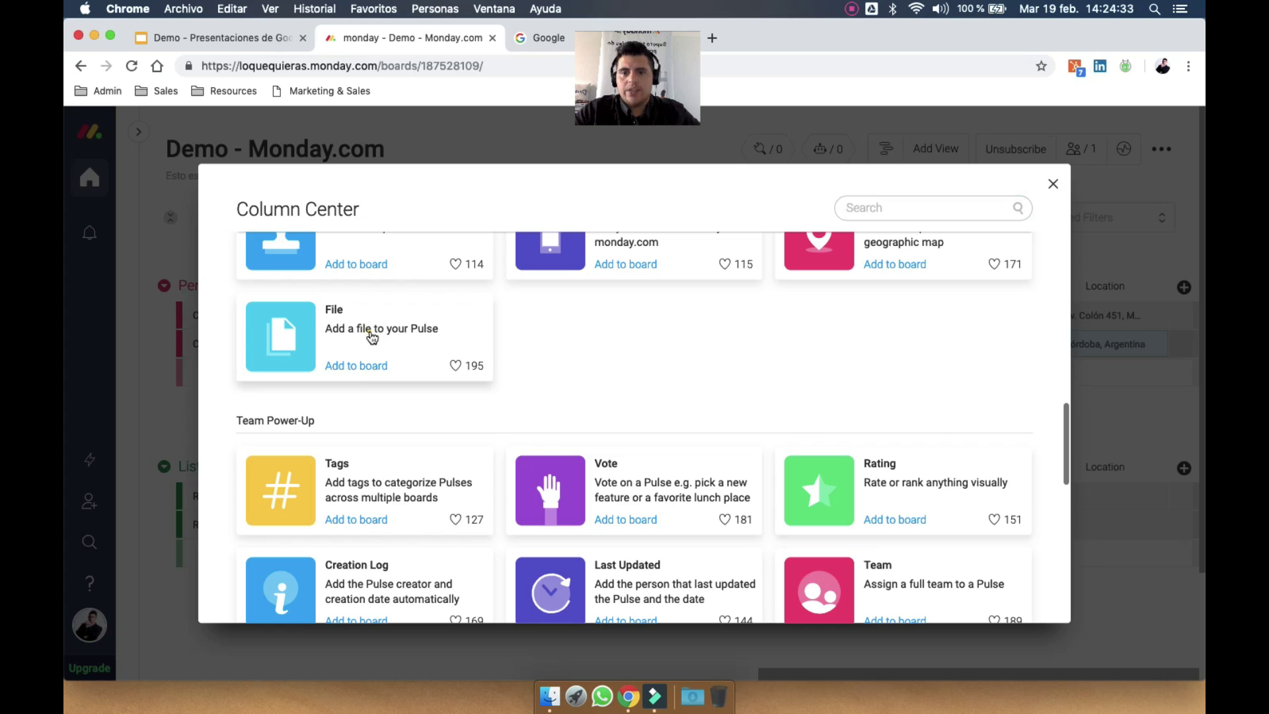
key("Escape")
scroll(1072, 329, "right", 2)
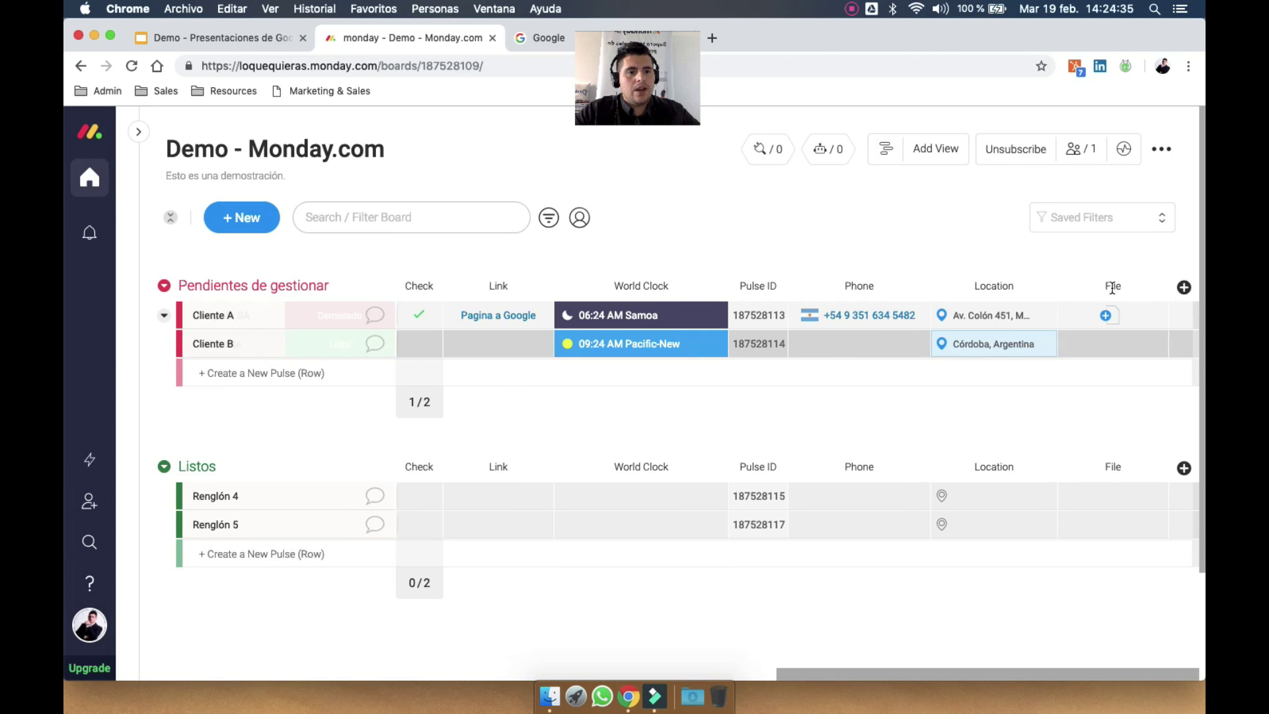
left_click(1114, 286)
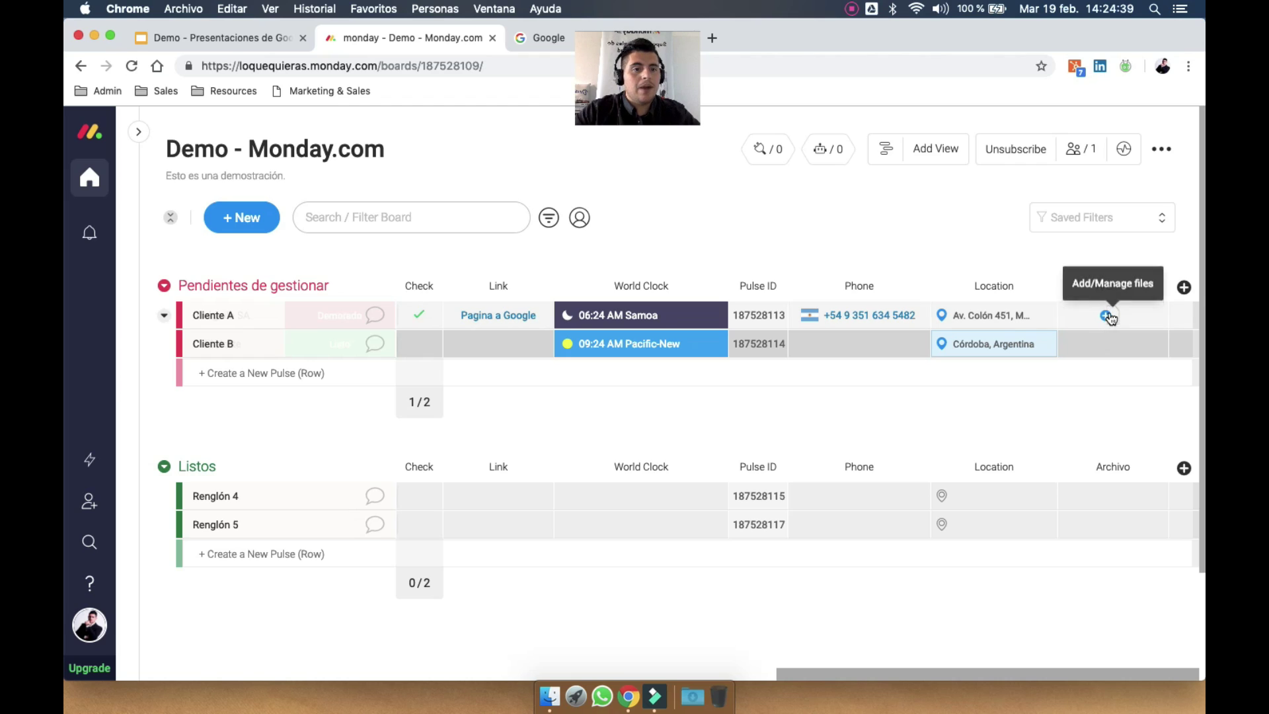
Upload a WhatsApp image from the computer into Cliente A's Archivo cell
left_click(1109, 314)
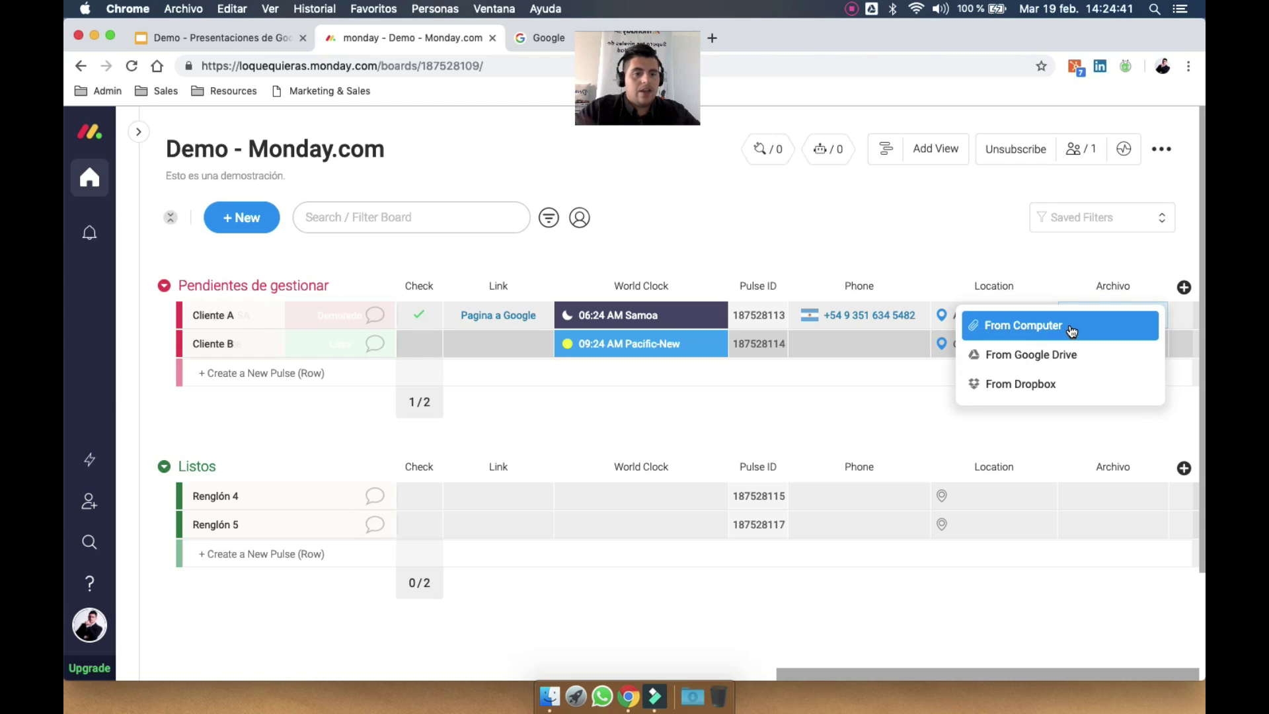
left_click(1046, 329)
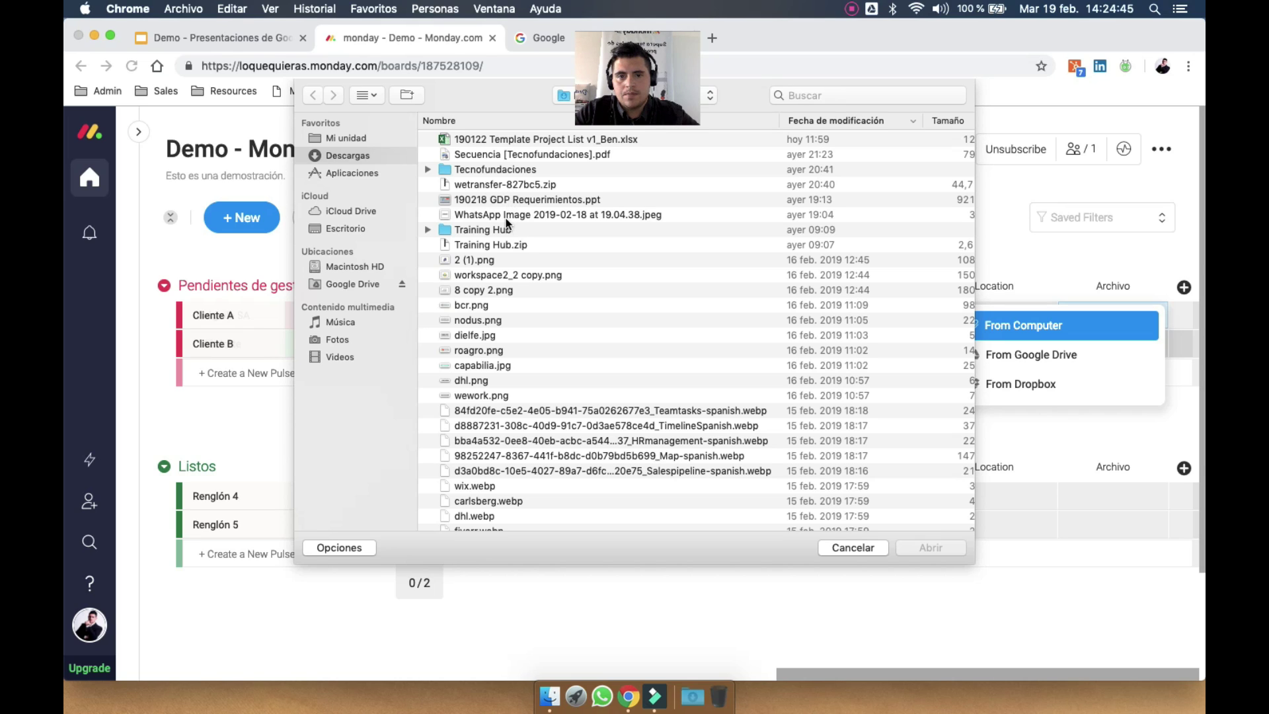
double_click(514, 216)
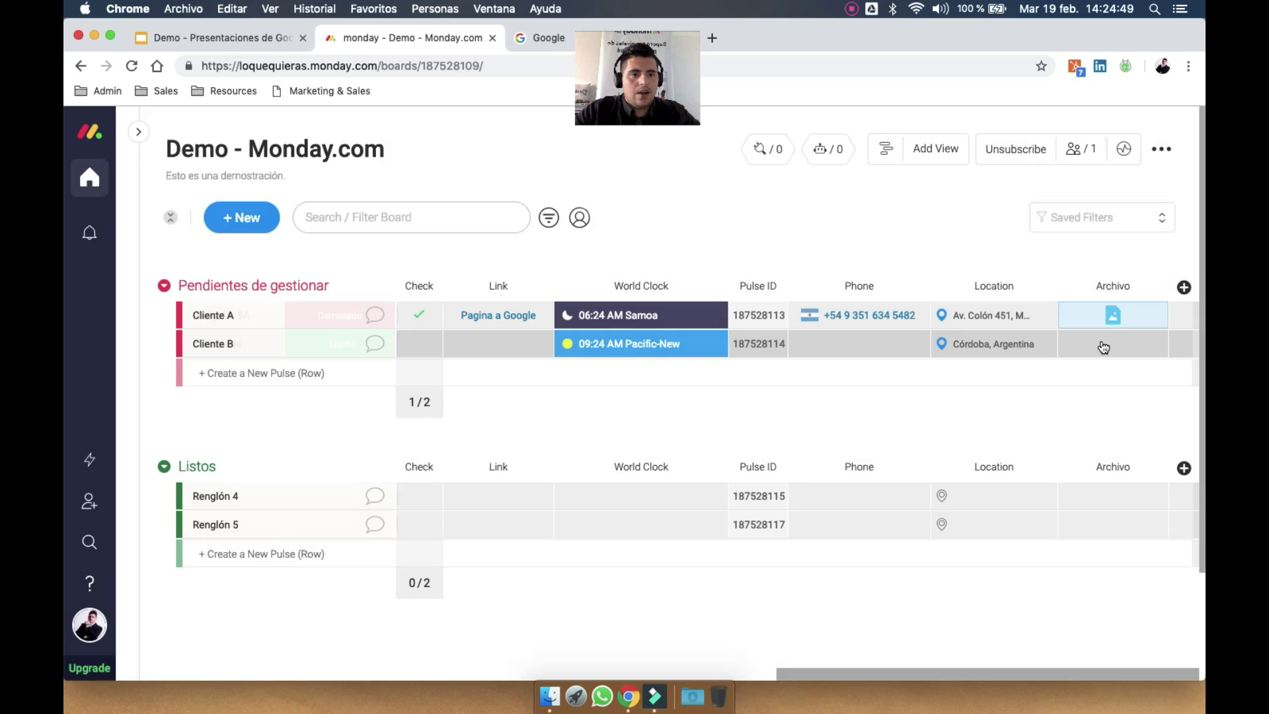
left_click(1068, 316)
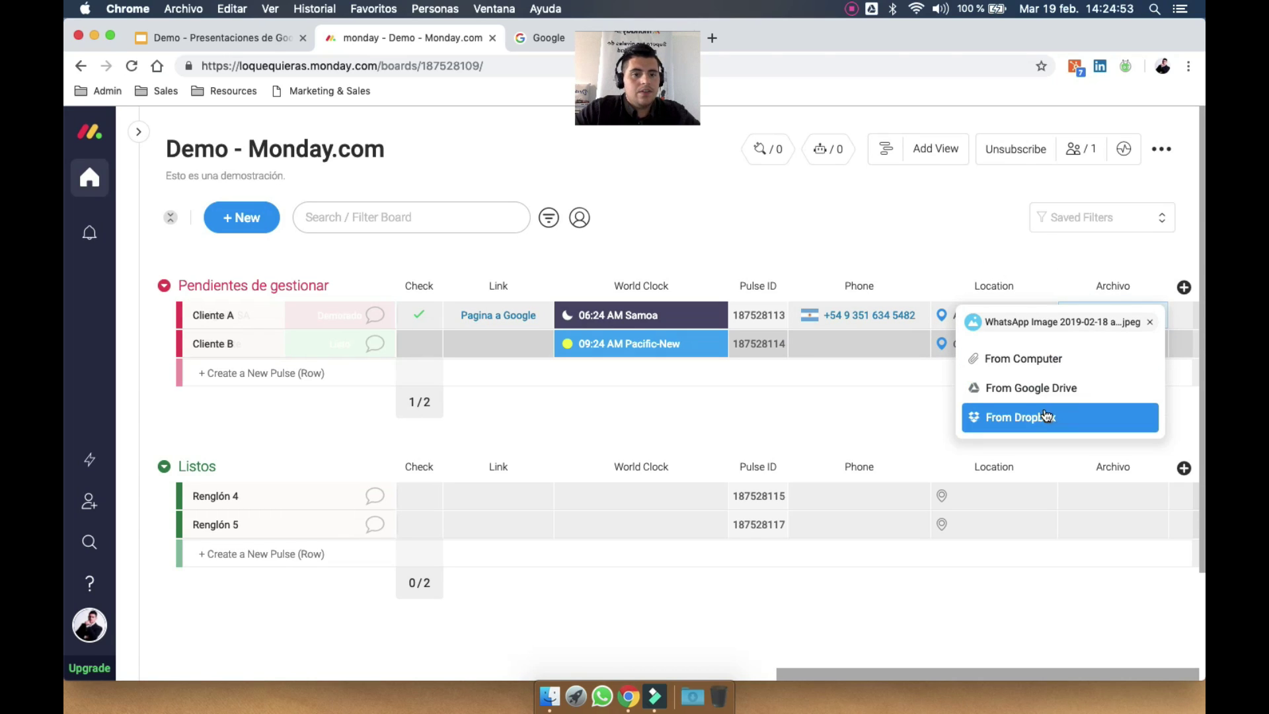
left_click(1042, 255)
left_click(1182, 289)
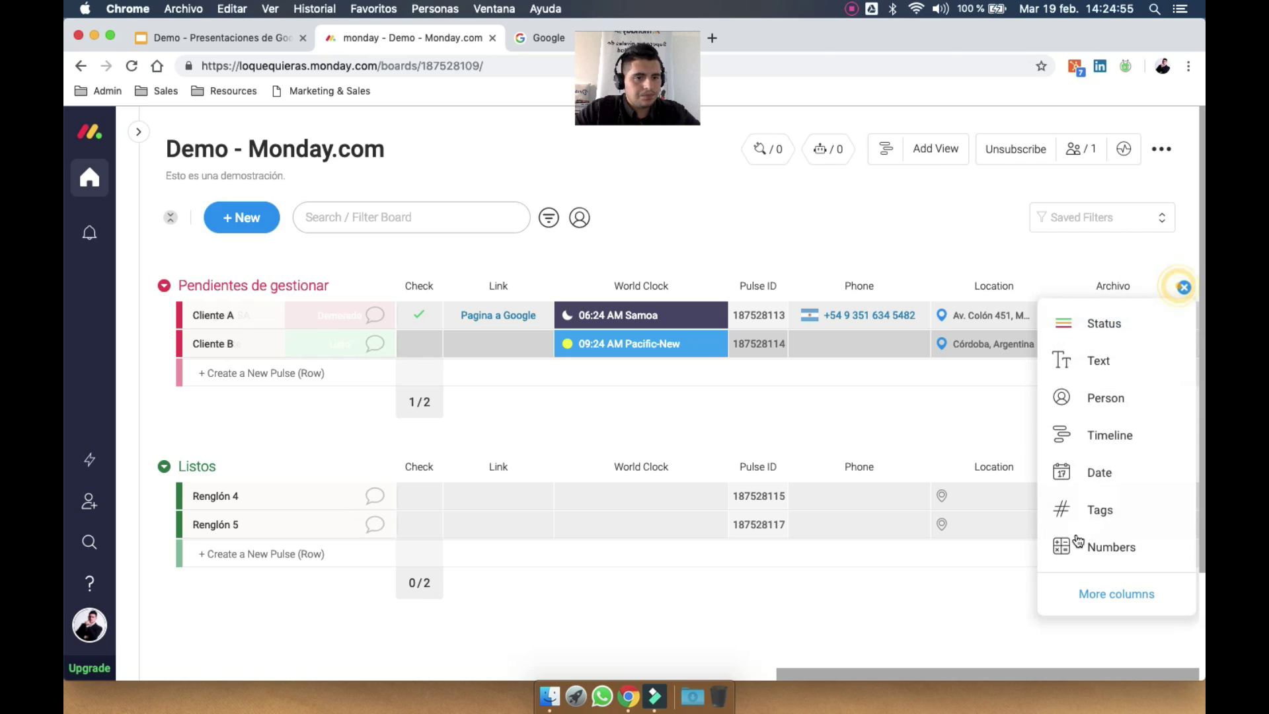
Add a Tags column and tag Cliente A with #particular and #fiesta15
left_click(1097, 594)
scroll(751, 518, "down", 10)
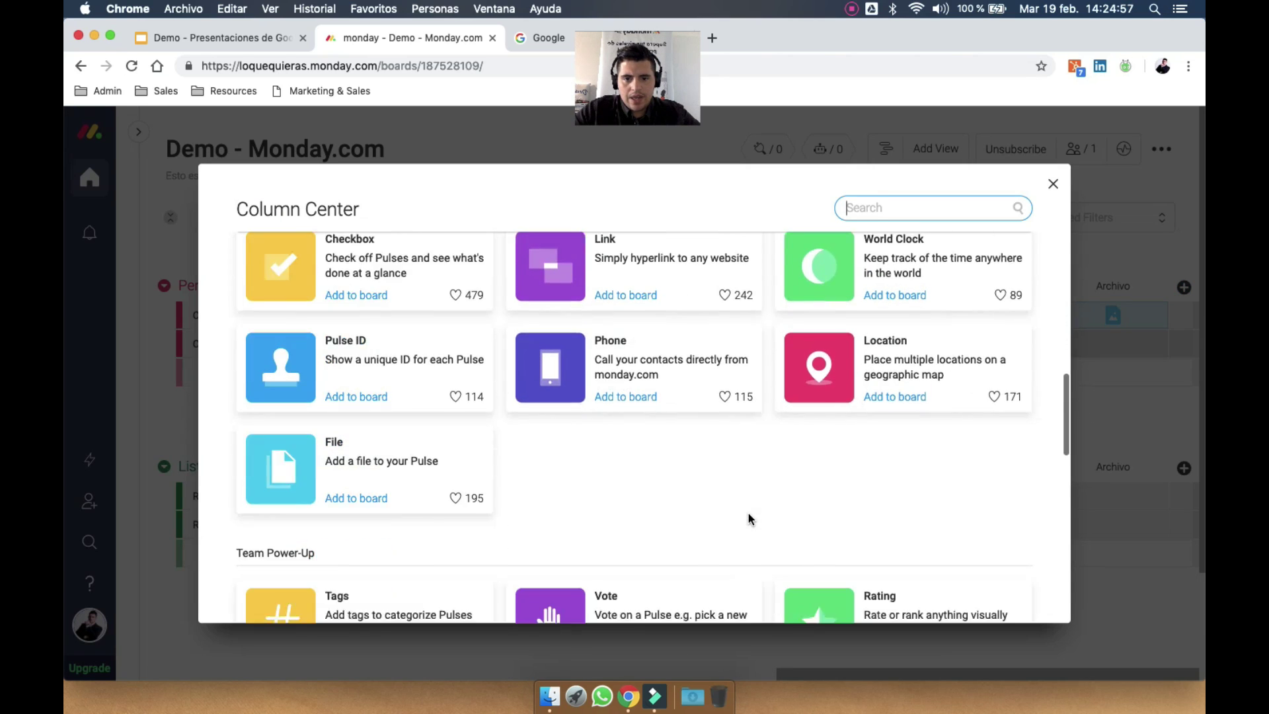
left_click(312, 376)
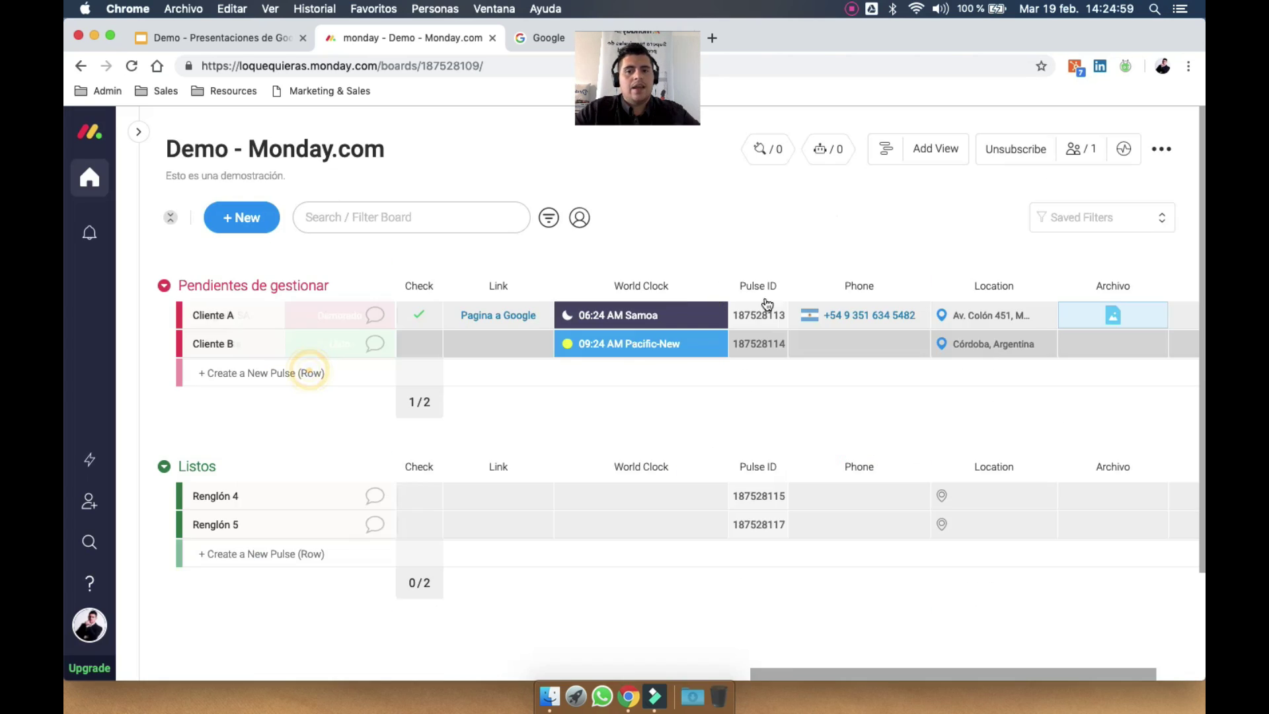
left_click(1110, 320)
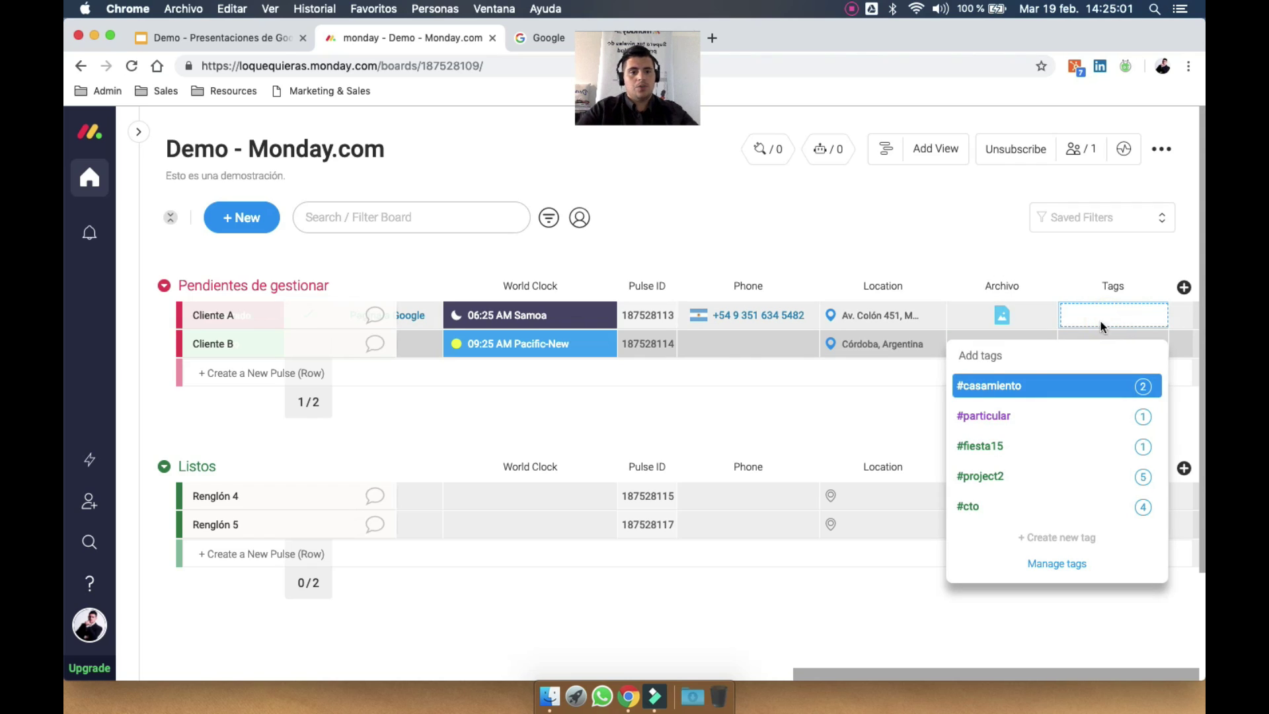
left_click(1006, 416)
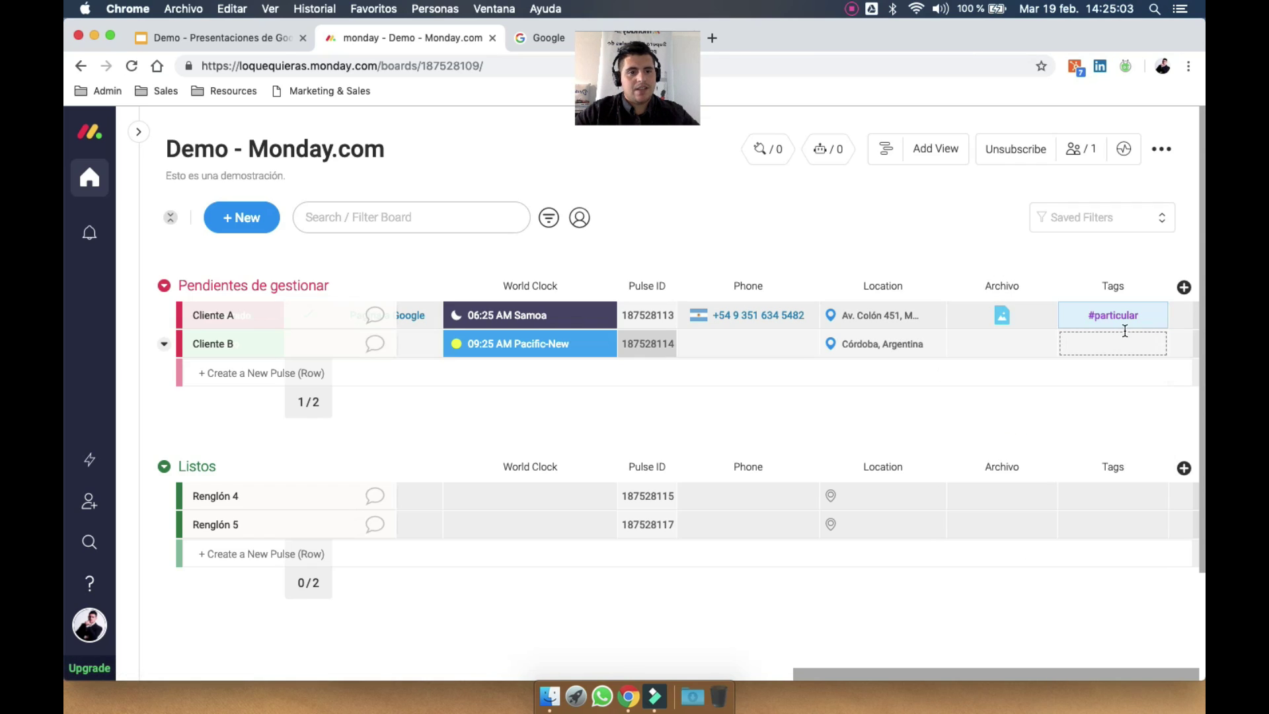
left_click(1078, 316)
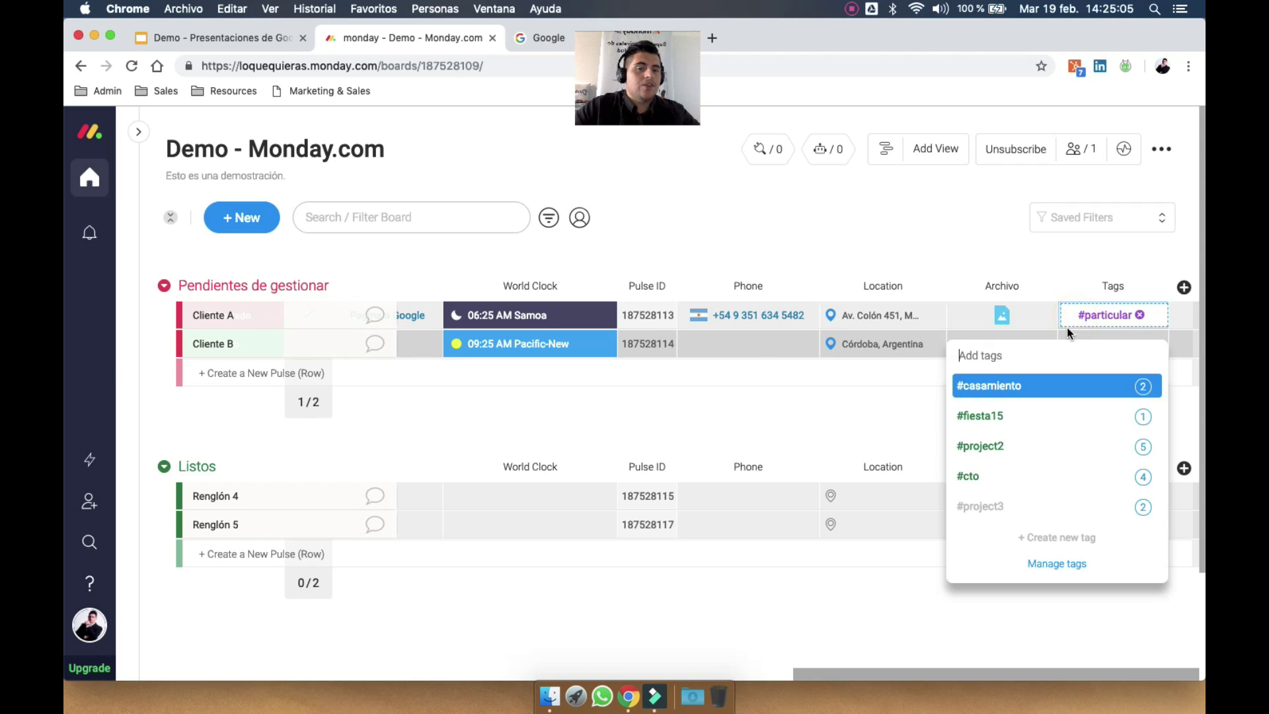
left_click(1016, 423)
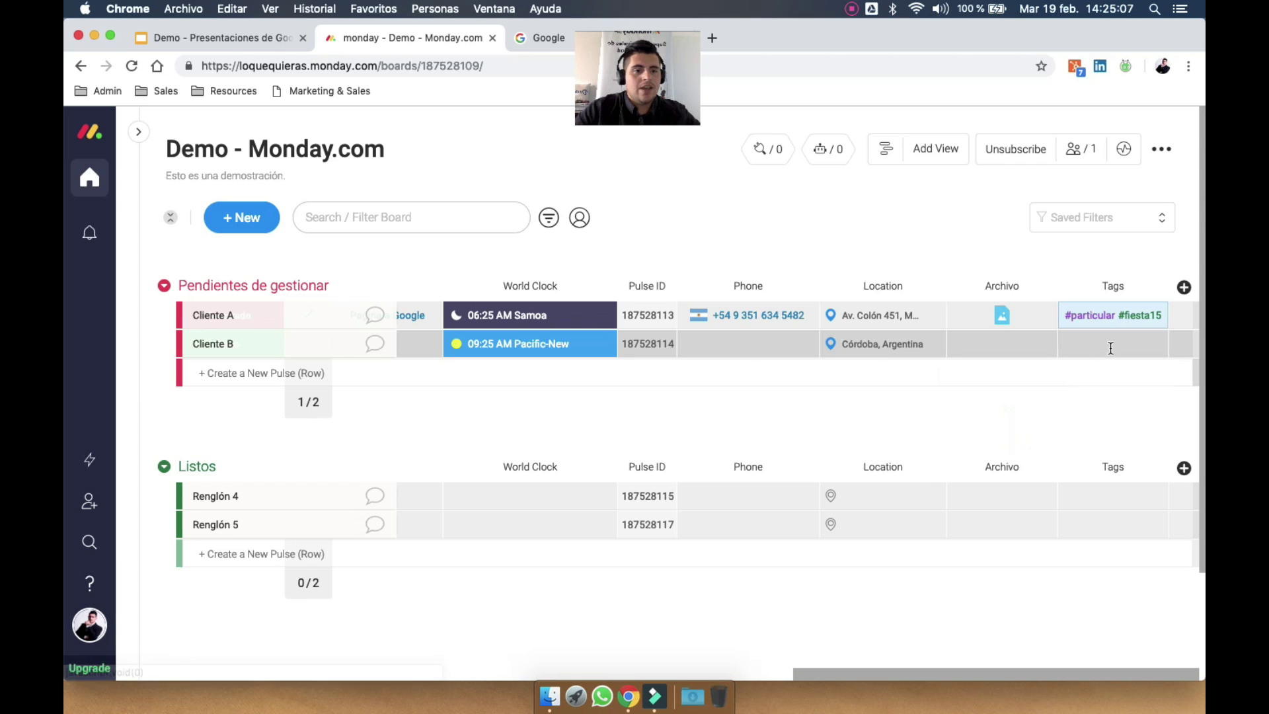
Tag Cliente B #important and create a new #clientenuevo tag for Renglón 4
left_click(1110, 347)
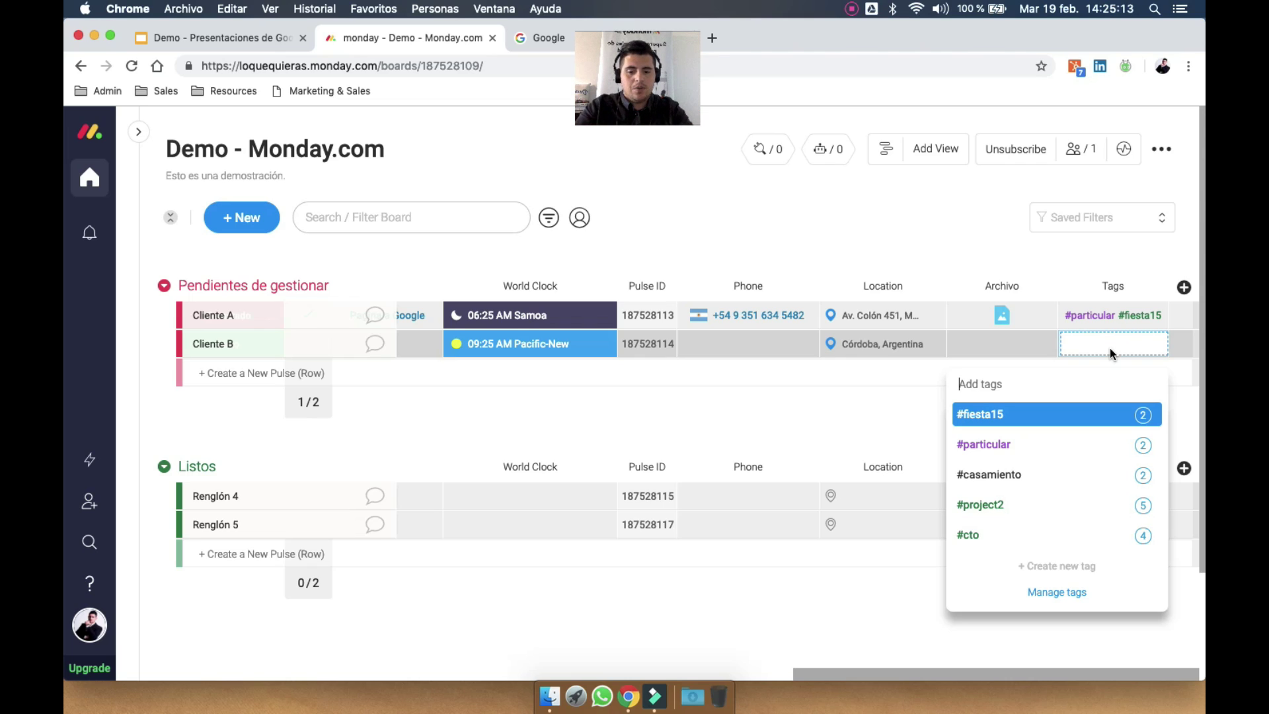
type("import")
key("Return")
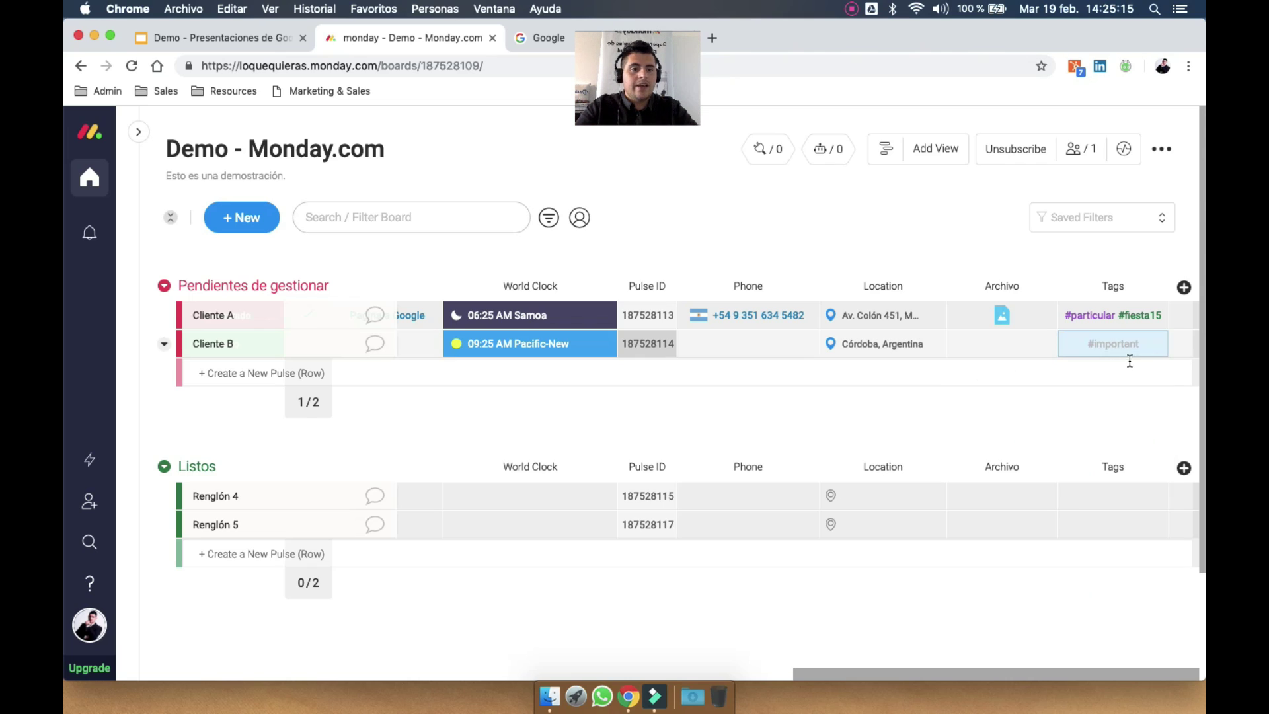
left_click(1121, 491)
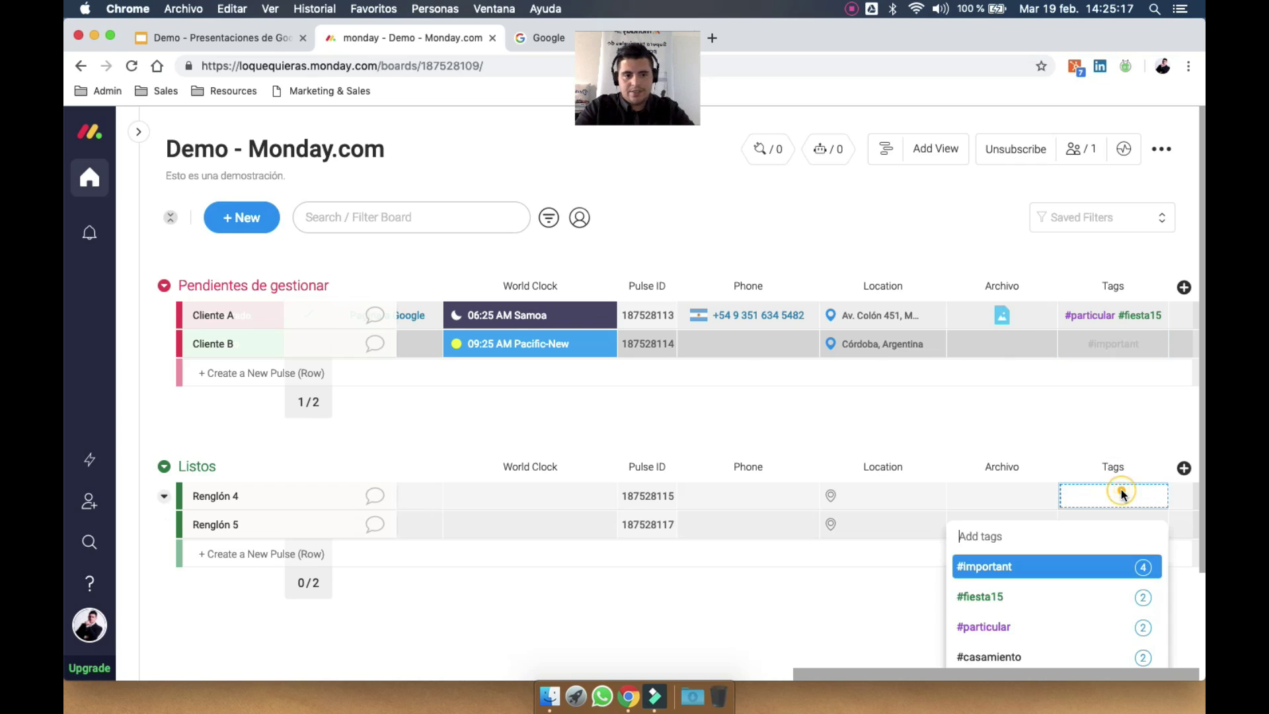
type("clientenuevo")
key("Return")
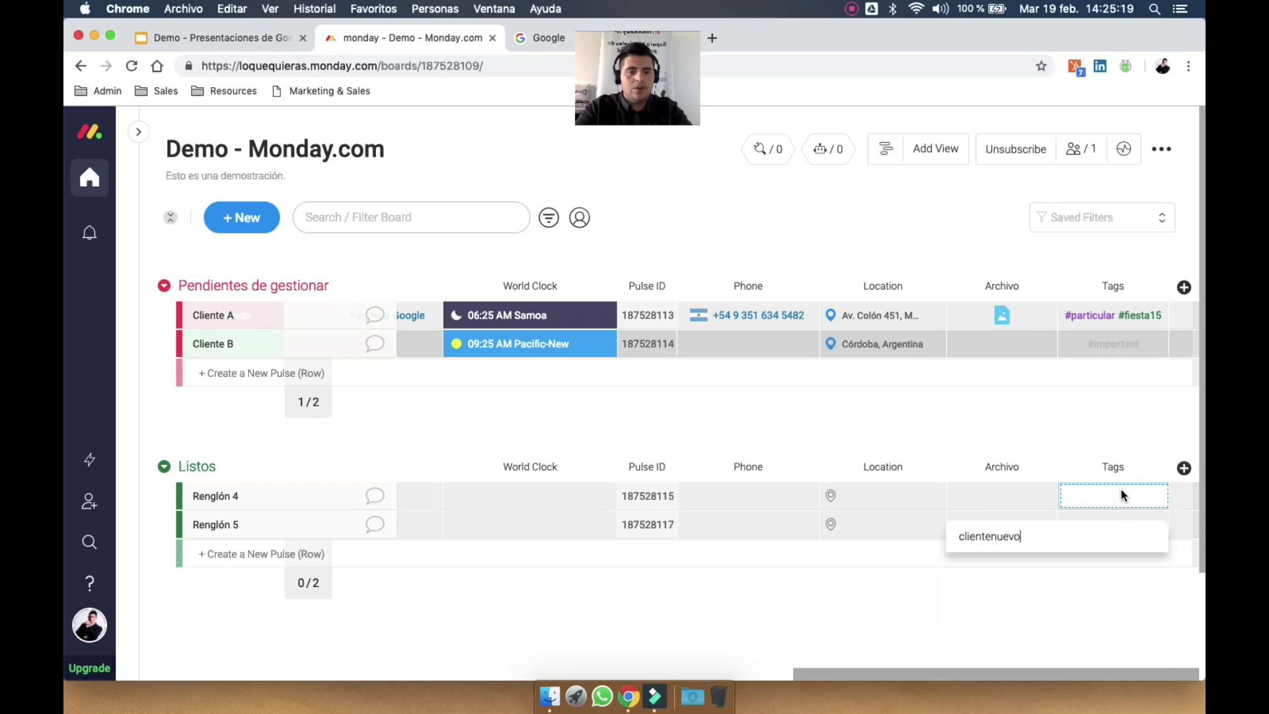
left_click(1184, 287)
Add a Vote column and cast one vote each for Cliente A and Cliente B
left_click(1084, 594)
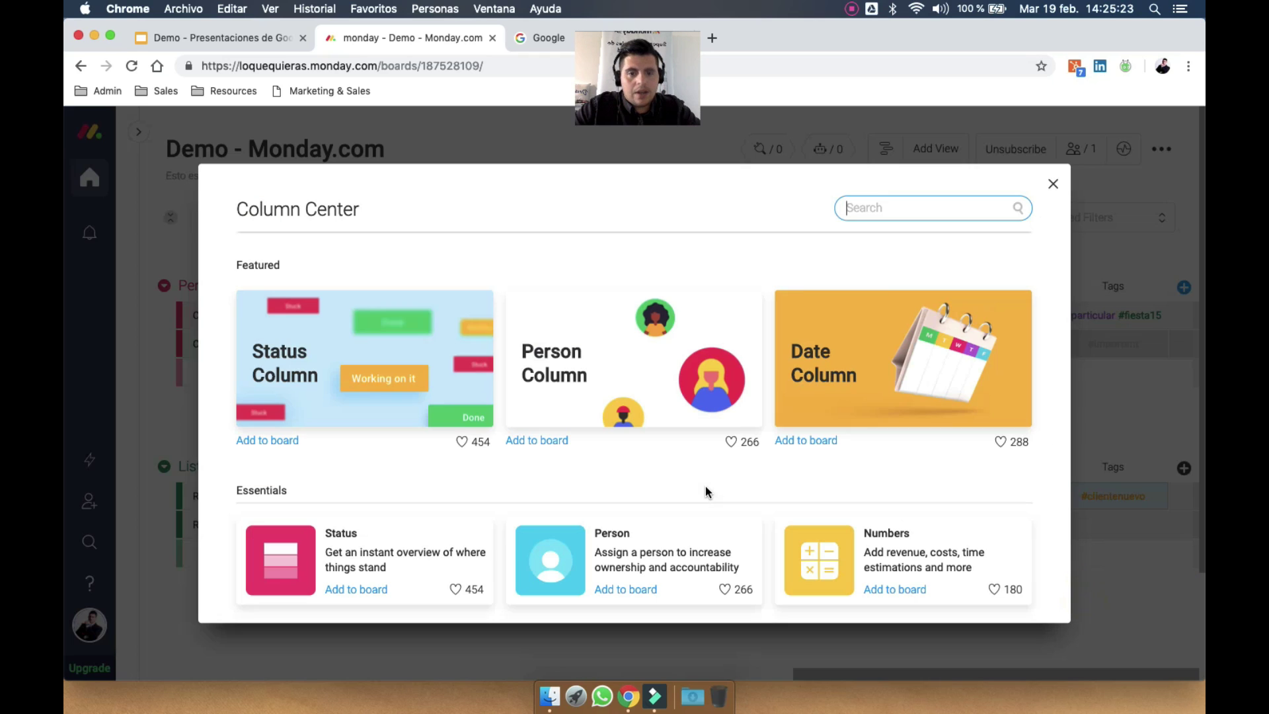
scroll(704, 485, "down", 5)
scroll(708, 492, "down", 3)
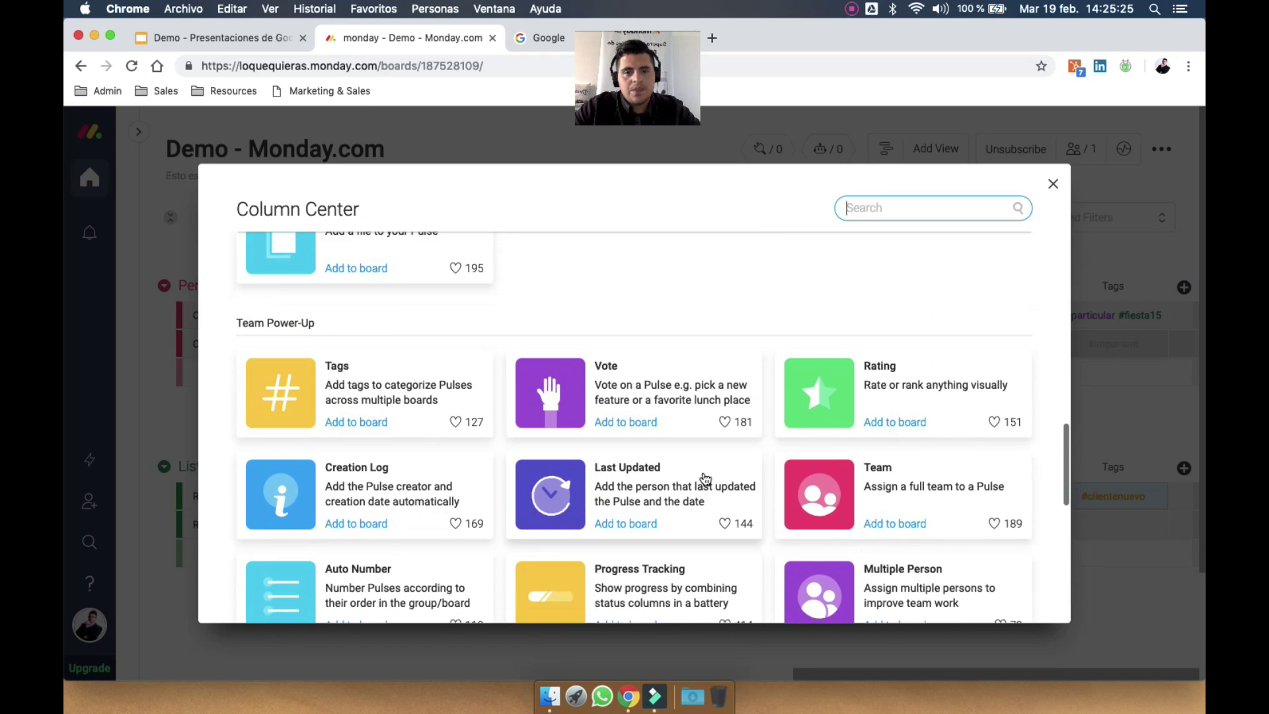
left_click(614, 373)
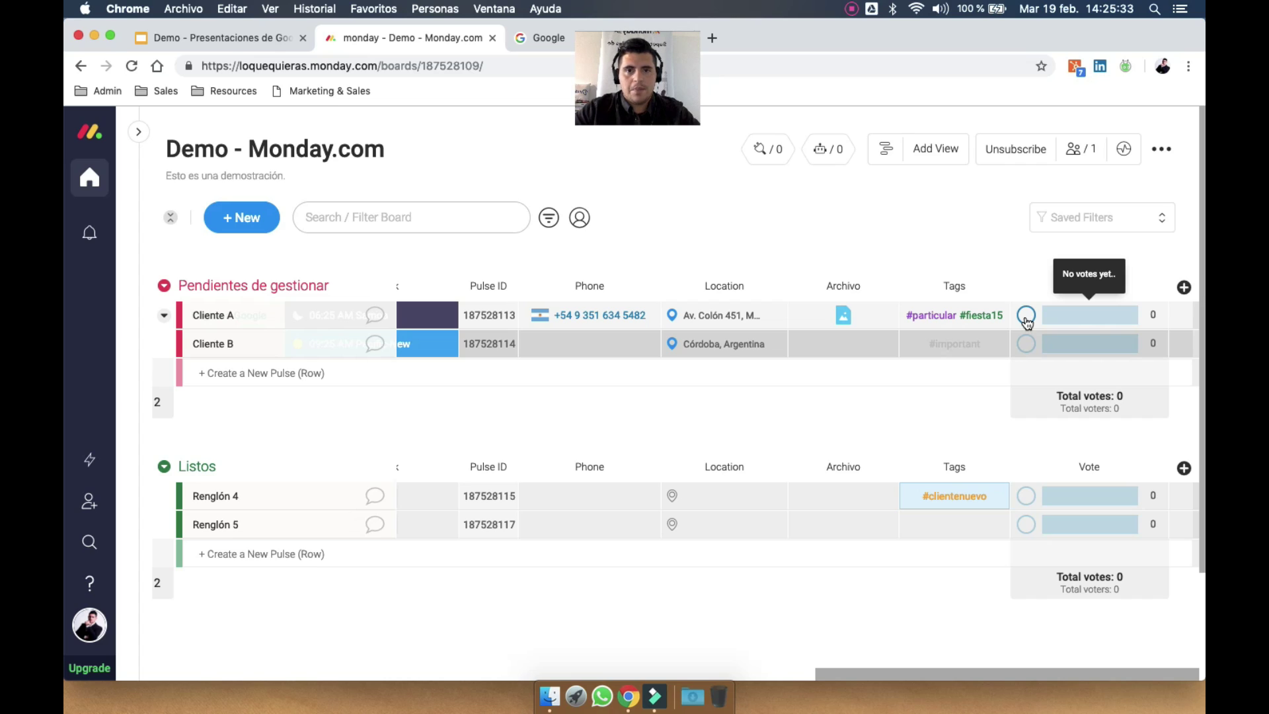
left_click(1027, 315)
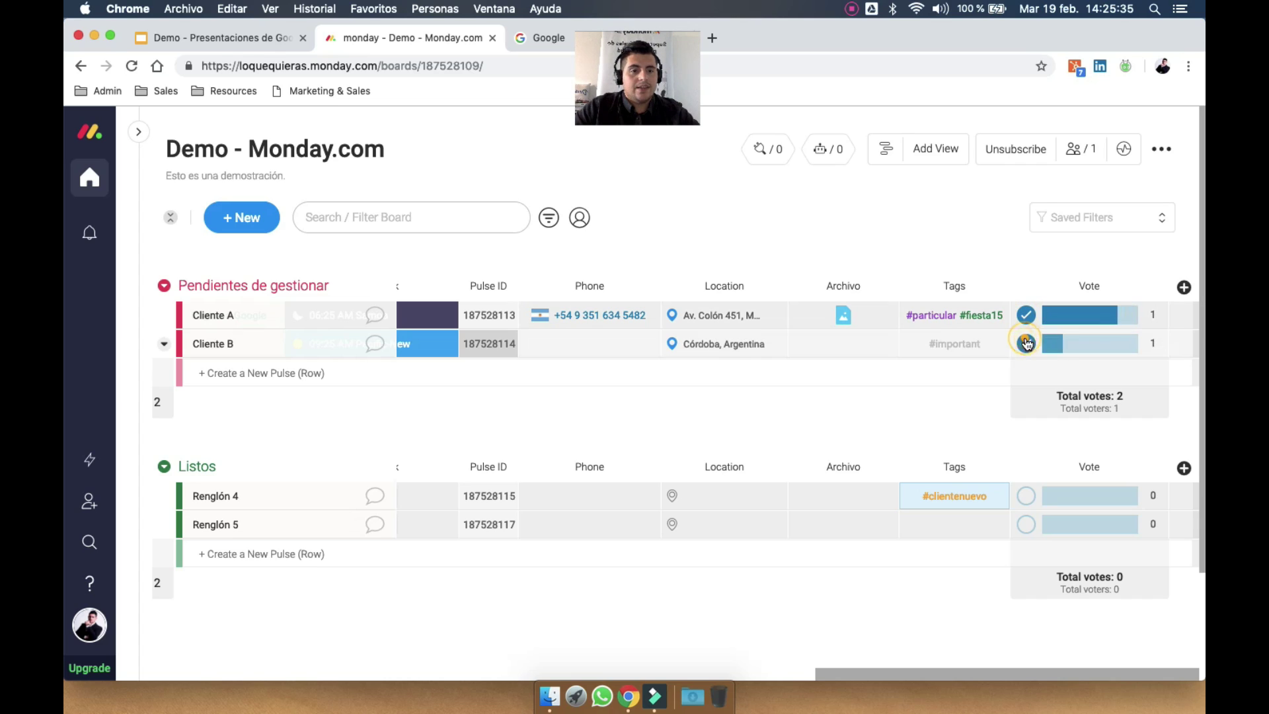
left_click(1027, 344)
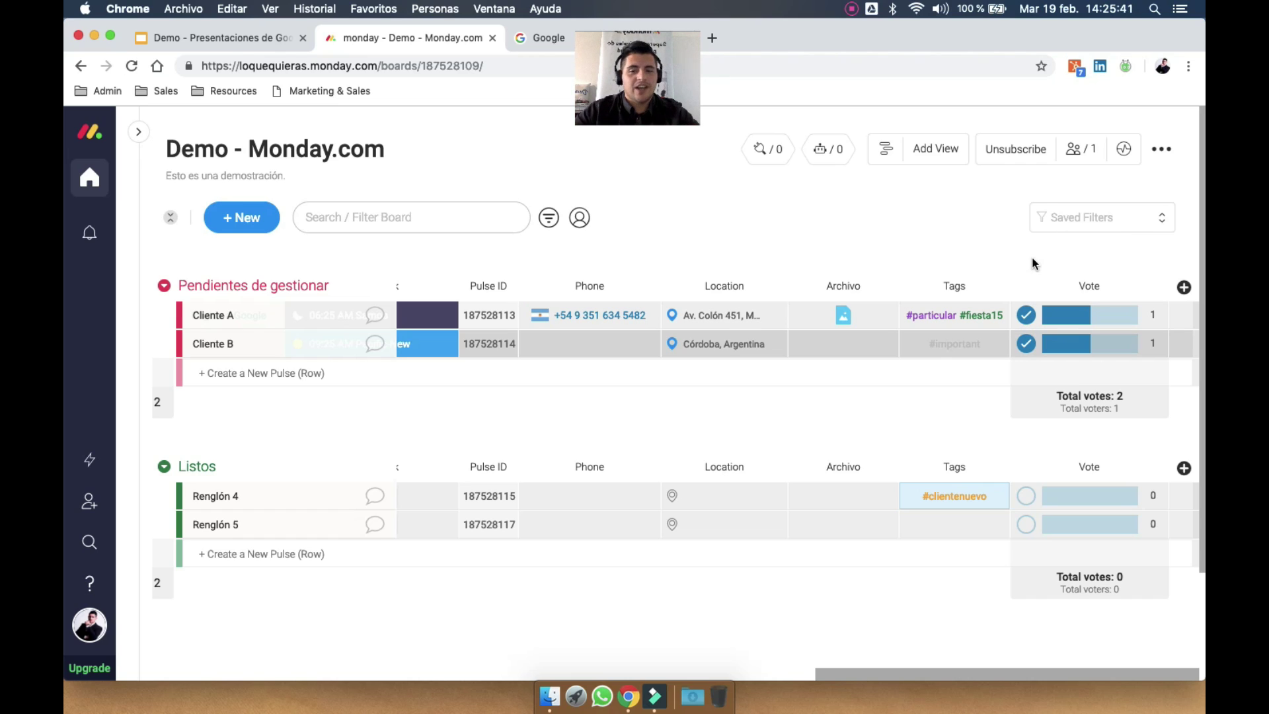
left_click(1184, 287)
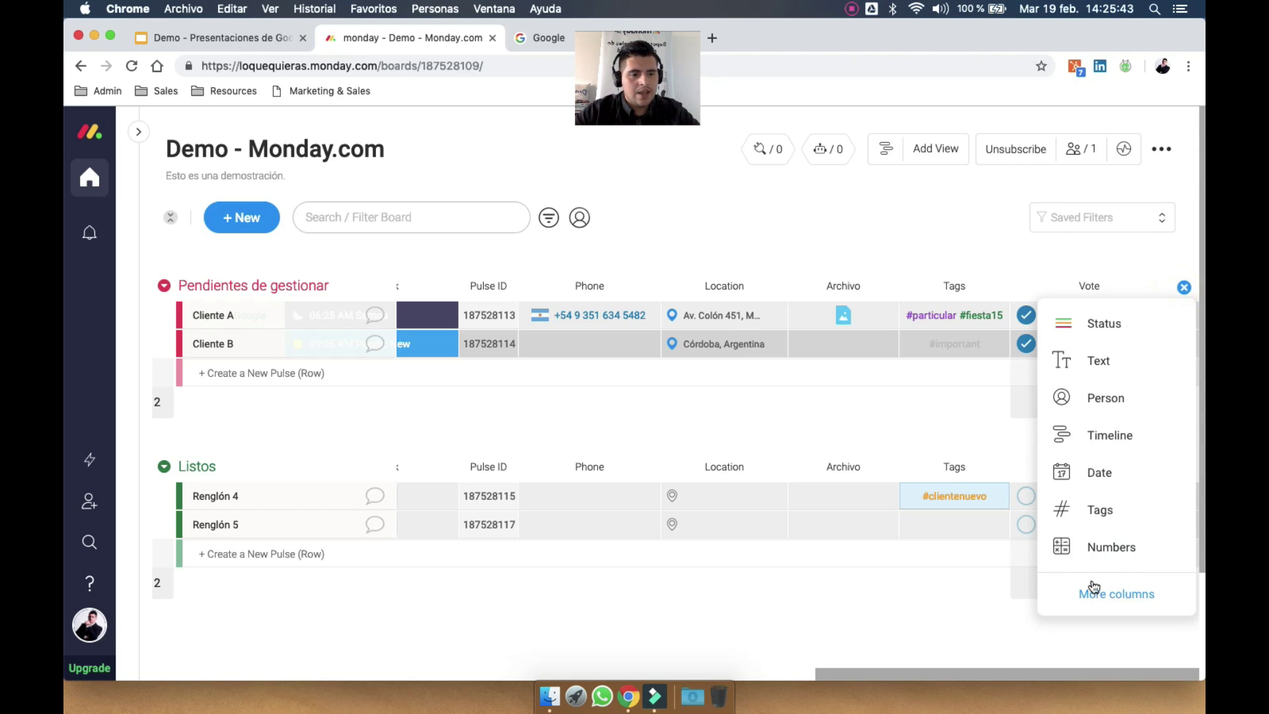
Add a Rating column and rename it Prioridad
left_click(1094, 587)
scroll(725, 503, "down", 10)
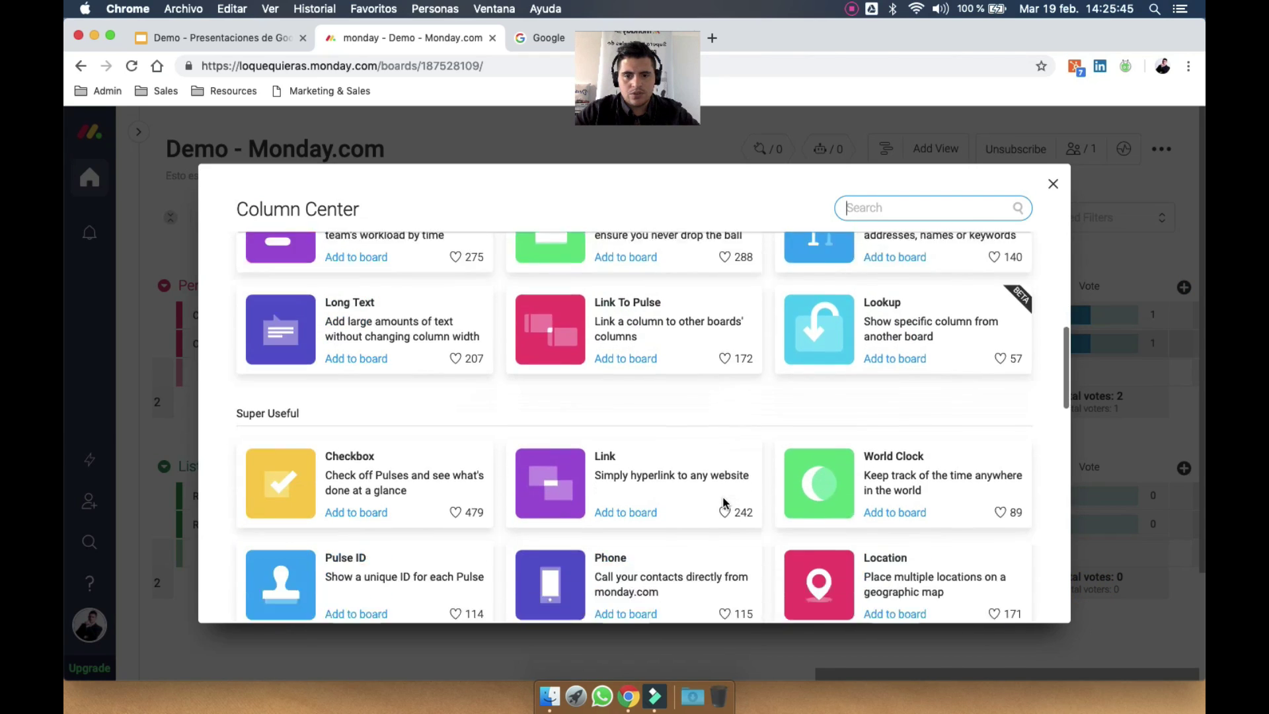
scroll(725, 504, "down", 6)
left_click(866, 395)
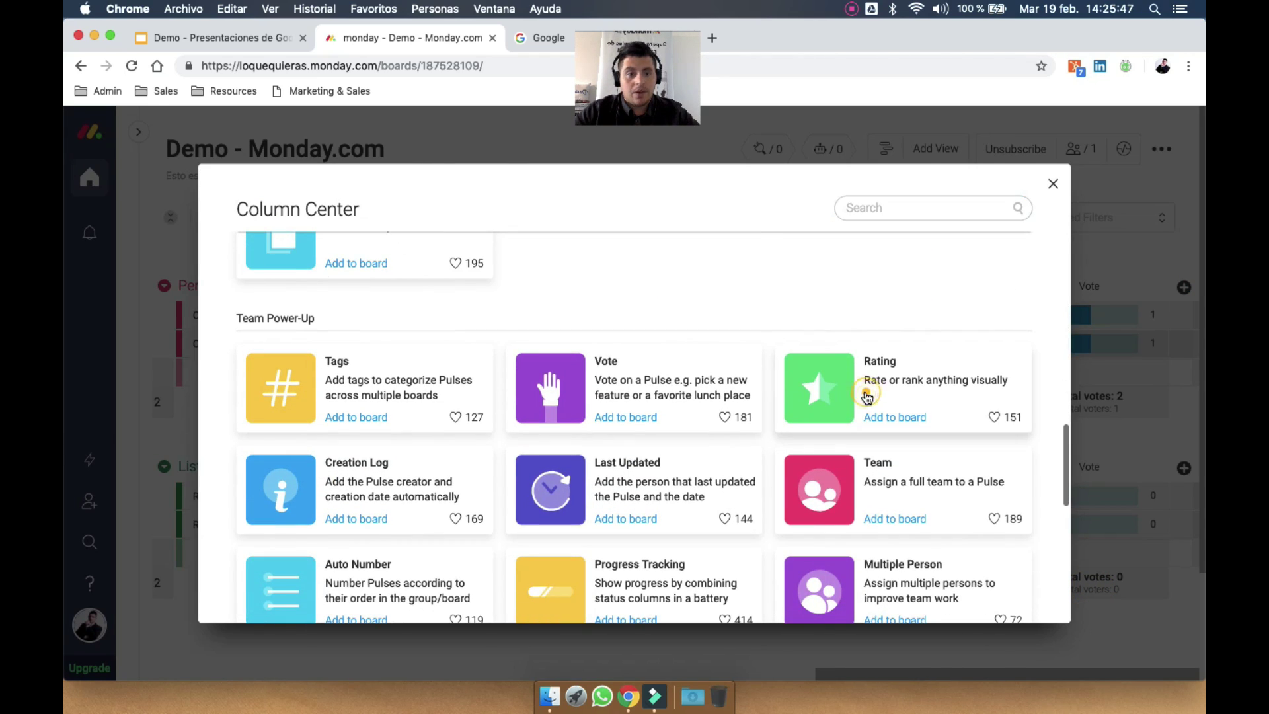
left_click(1117, 286)
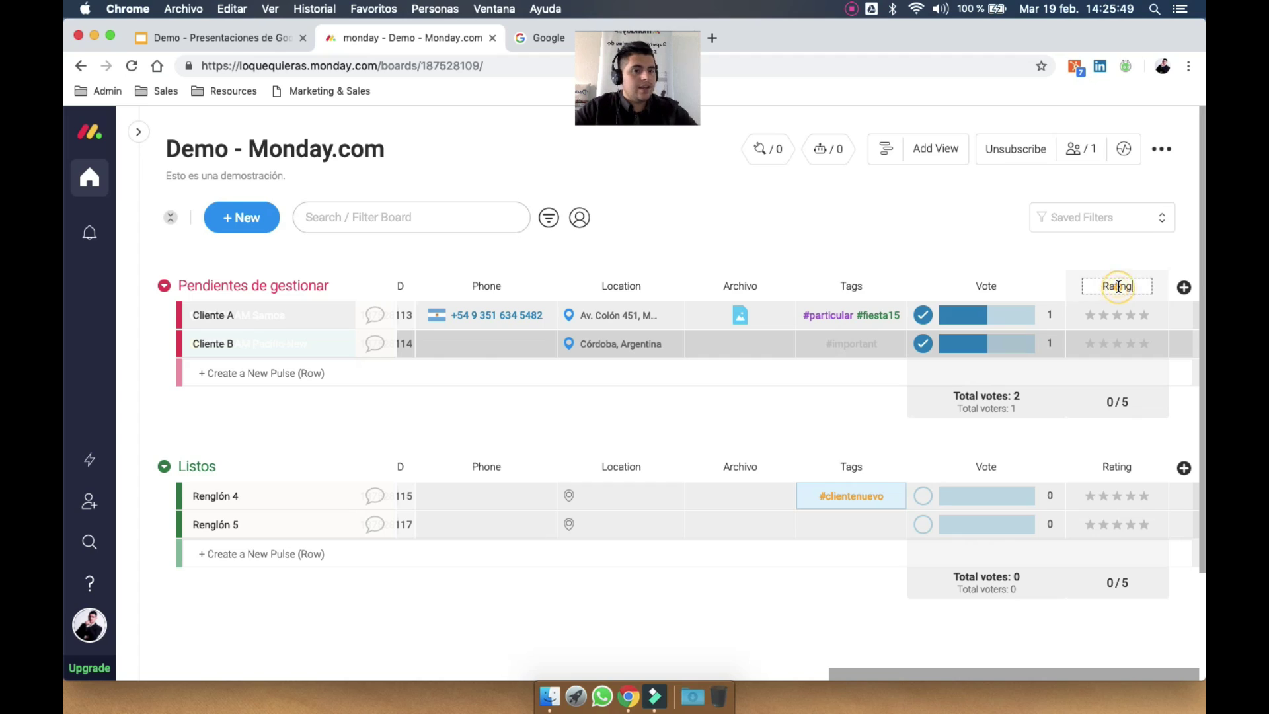
type("Priori")
key("super+a")
type("Prio")
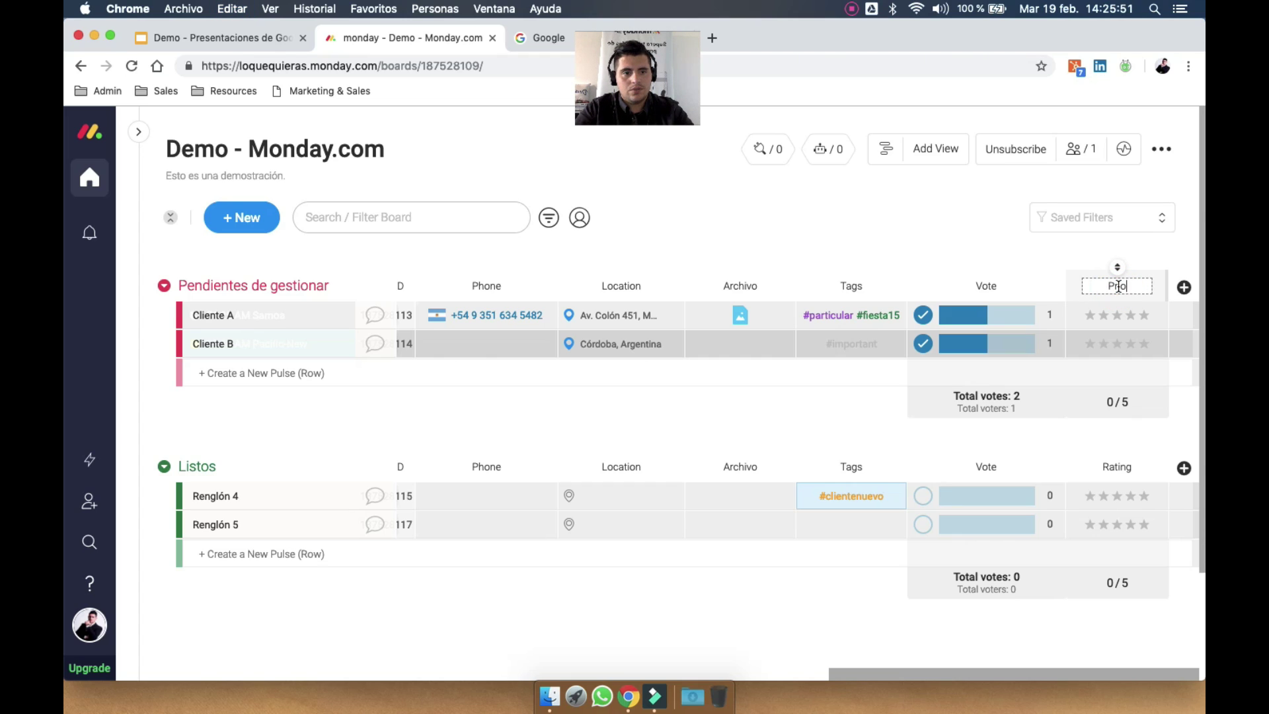
type("ridad")
key("Return")
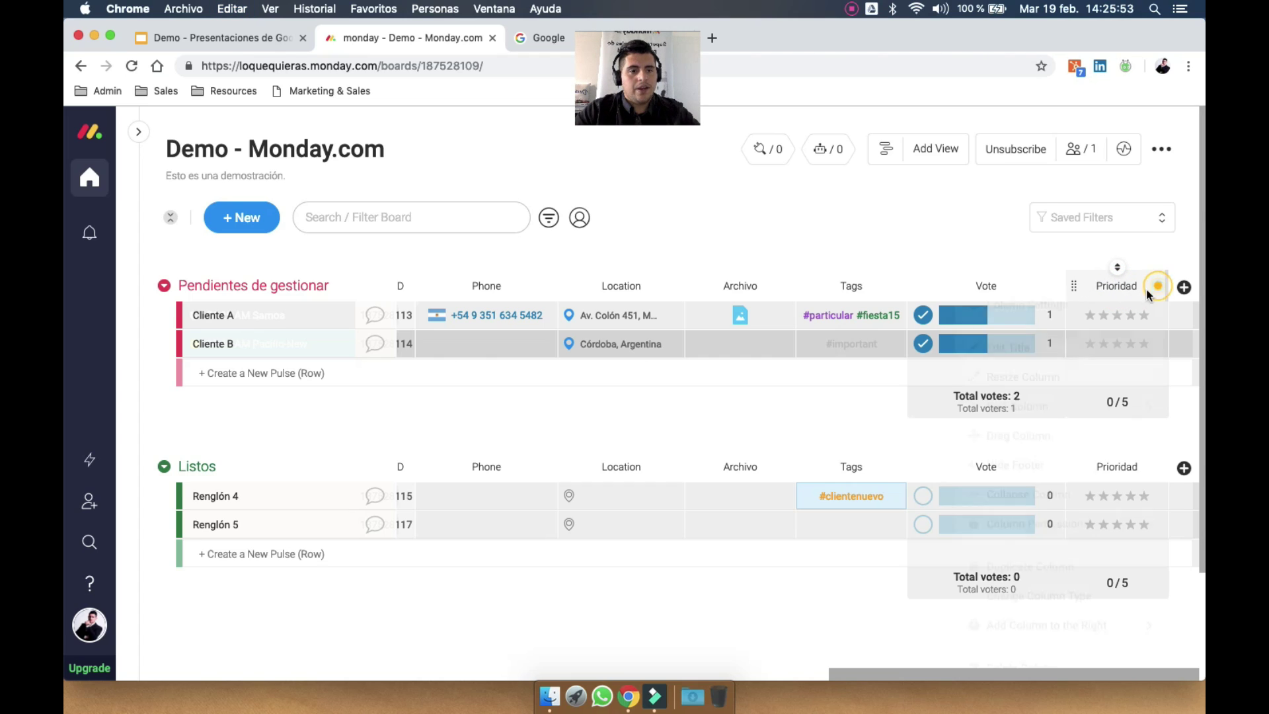
left_click(1156, 295)
left_click(1018, 321)
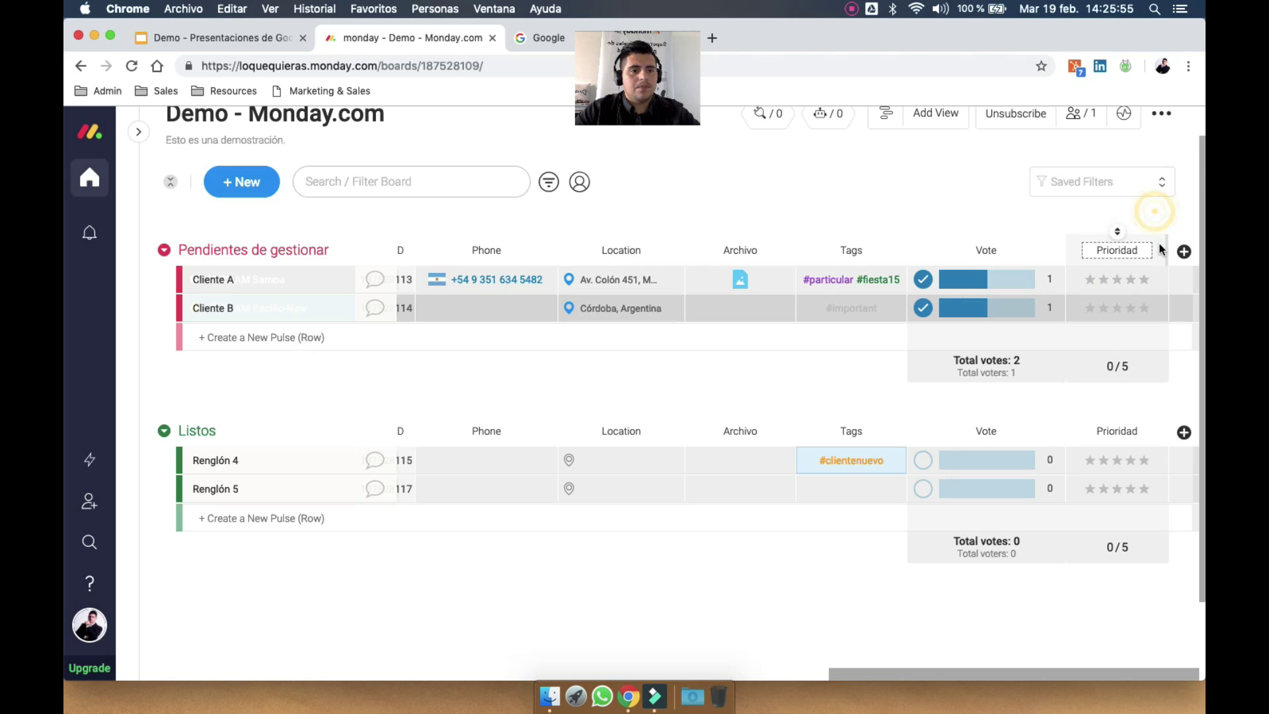
Set Prioridad's settings to stars on a 5-point scale in red
left_click(1158, 250)
left_click(1110, 273)
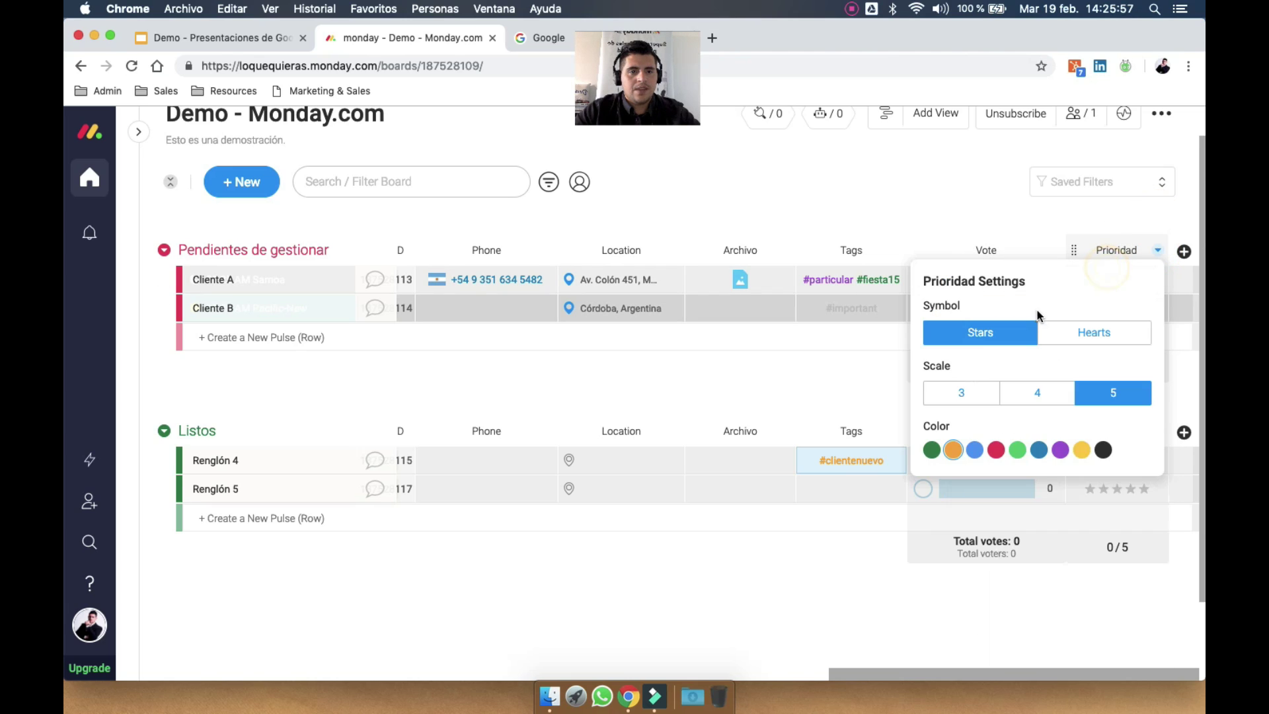
left_click(1068, 337)
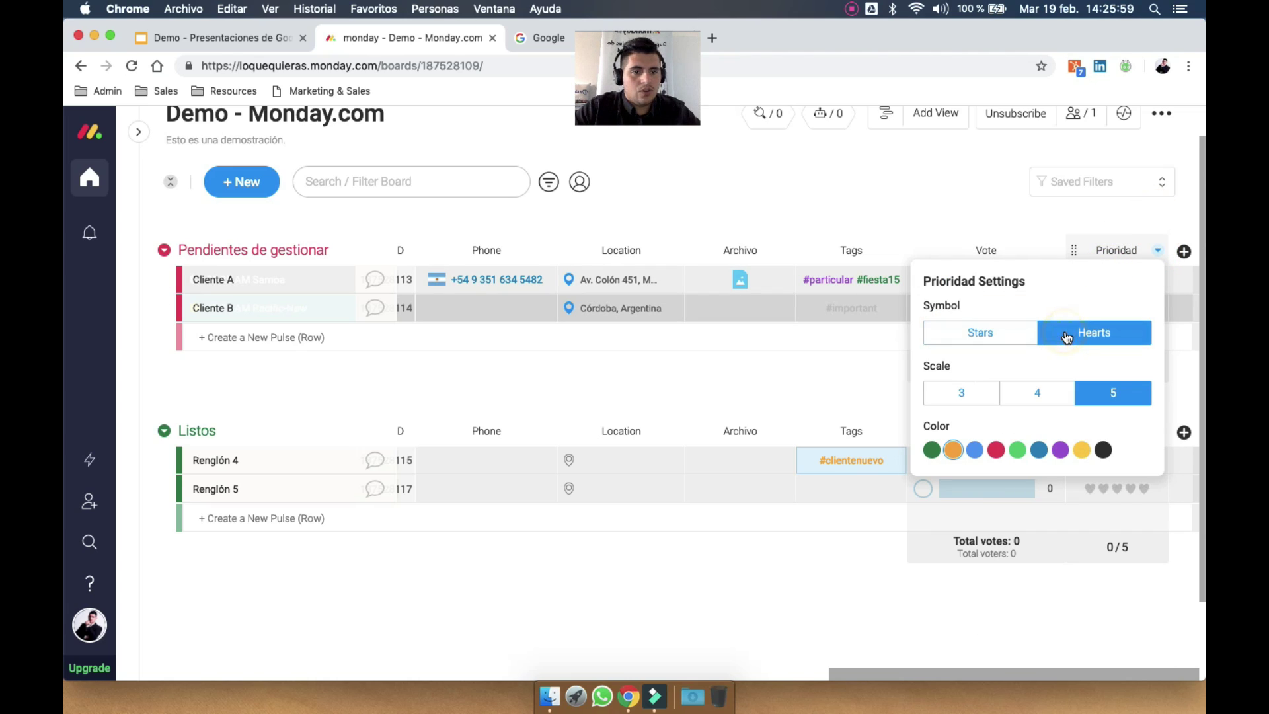
left_click(1015, 334)
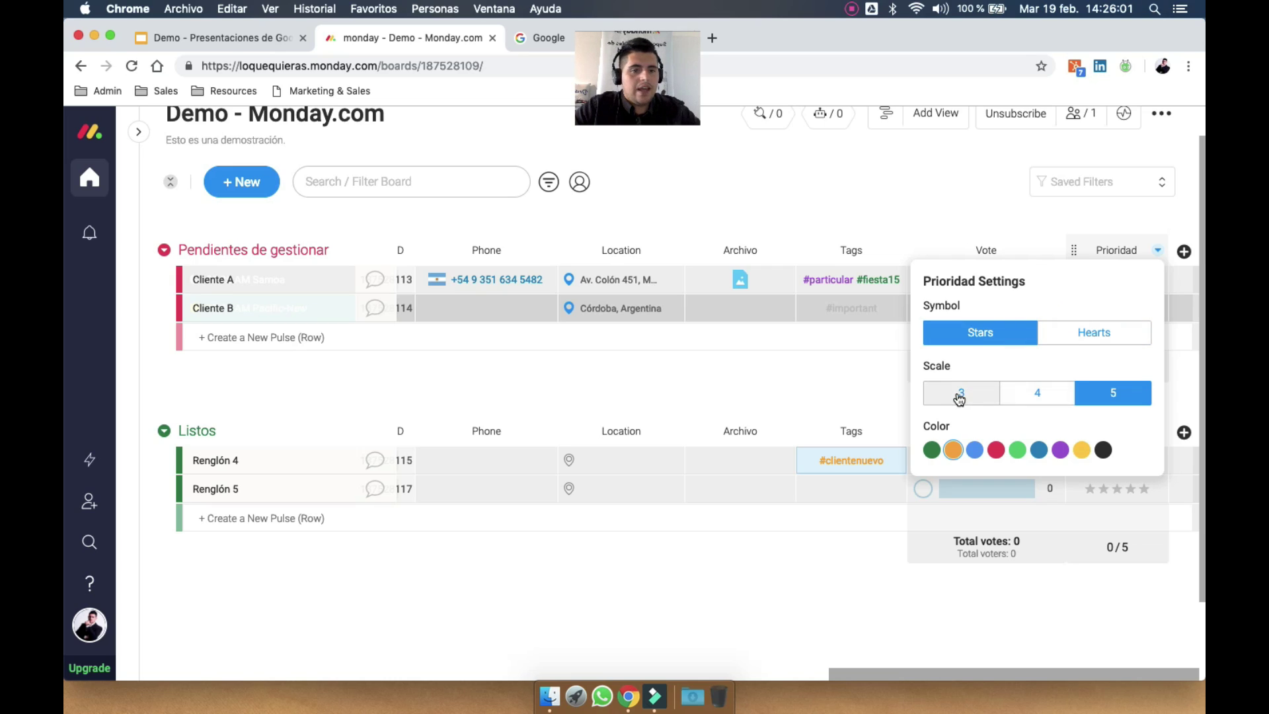
left_click(964, 397)
left_click(1043, 399)
left_click(1100, 399)
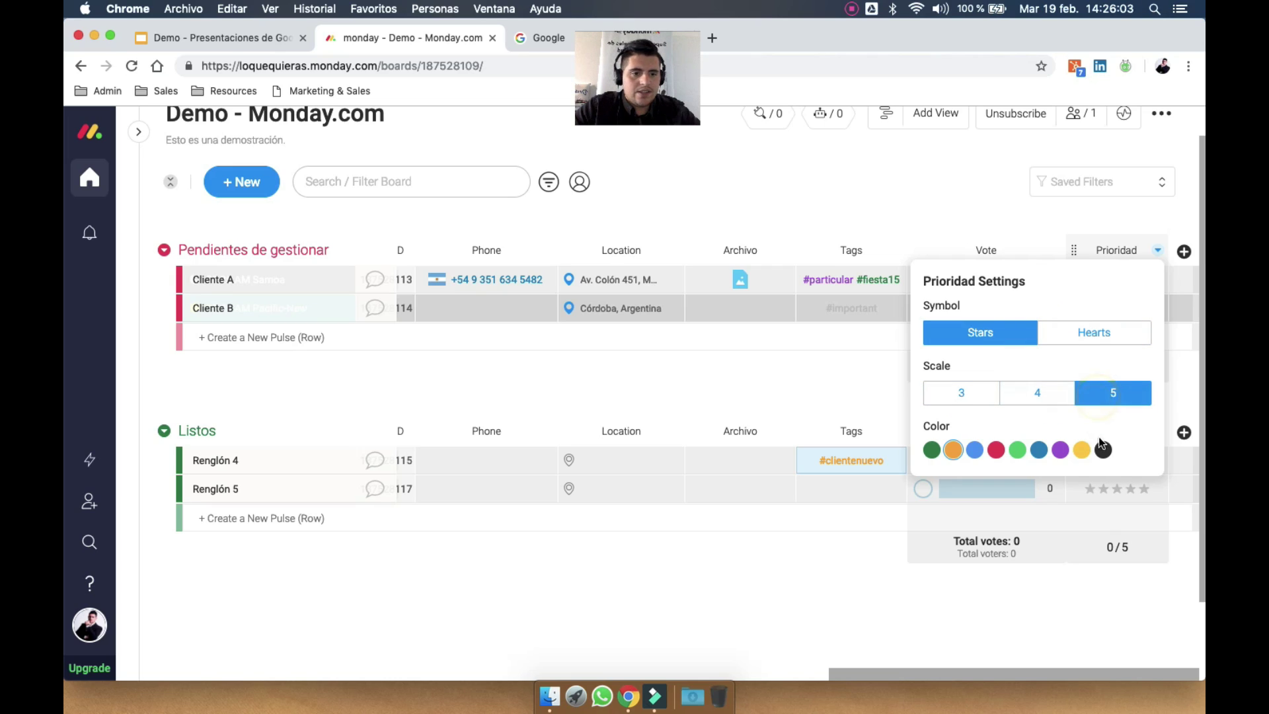
left_click(1103, 449)
left_click(997, 451)
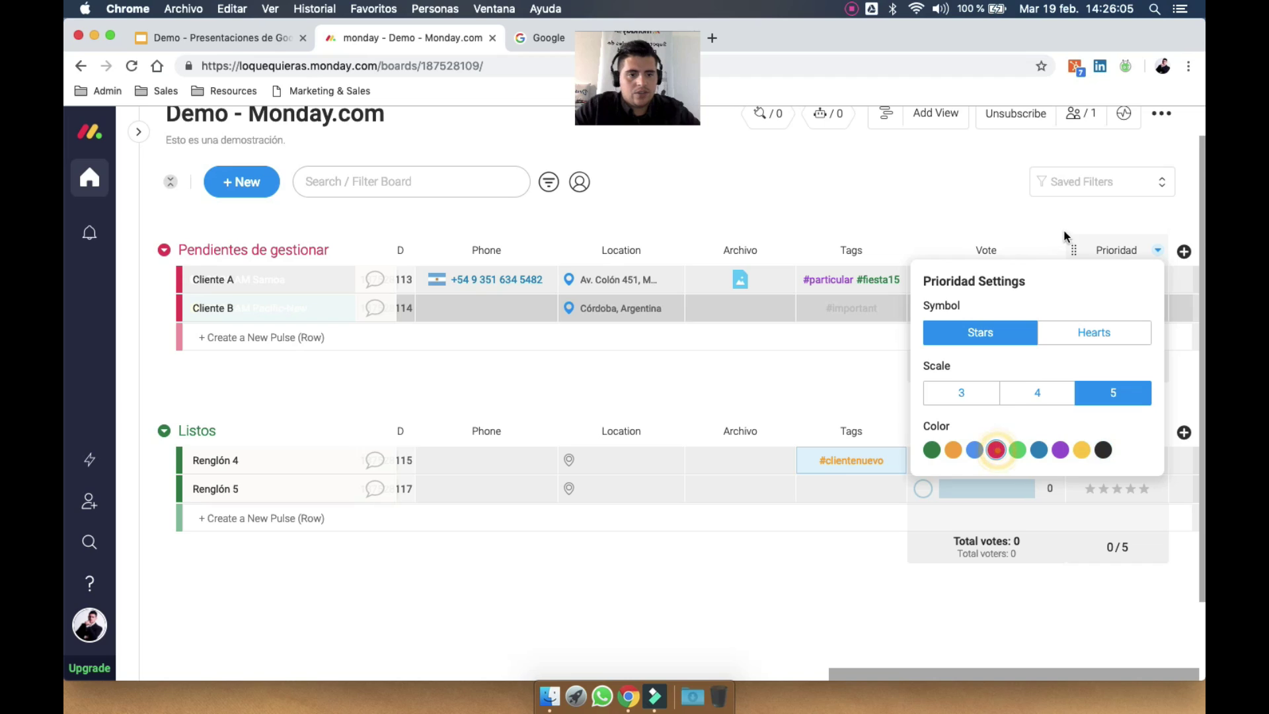
left_click(1093, 212)
Rate Cliente A 5 stars, Cliente B 3, Renglón 4 2 and Renglón 5 1
left_click(1142, 281)
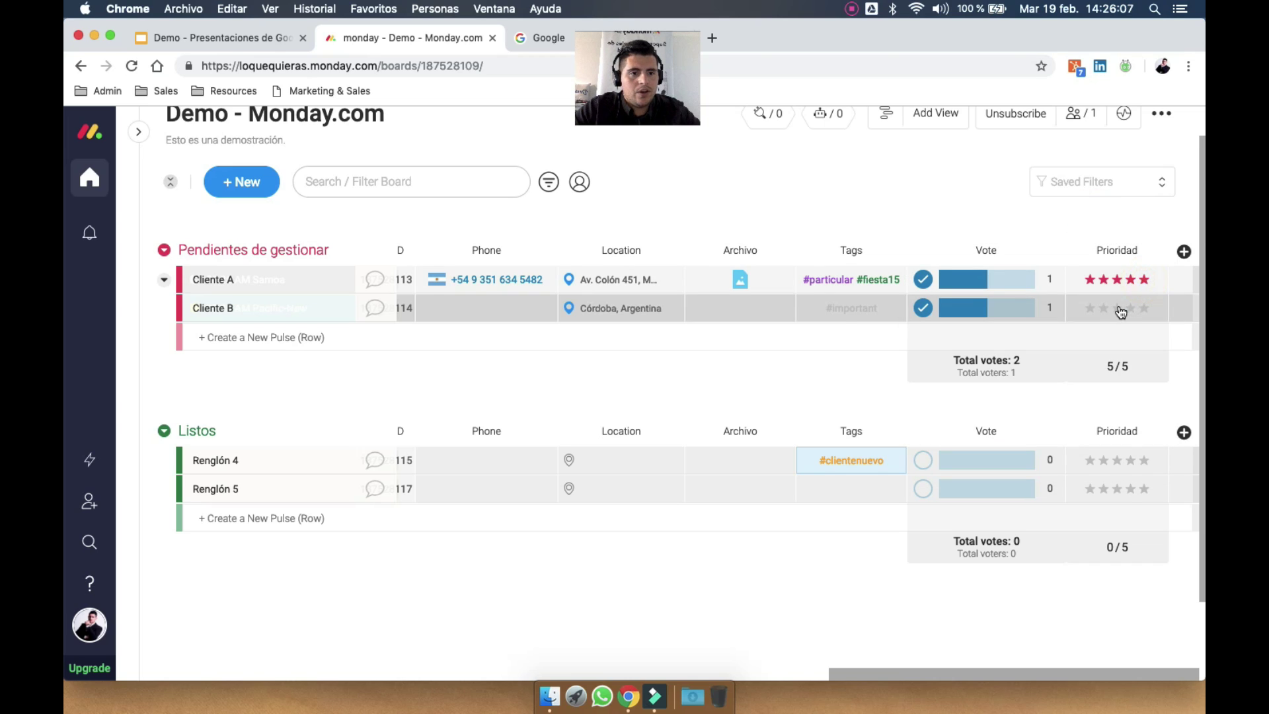
left_click(1118, 308)
left_click(1100, 461)
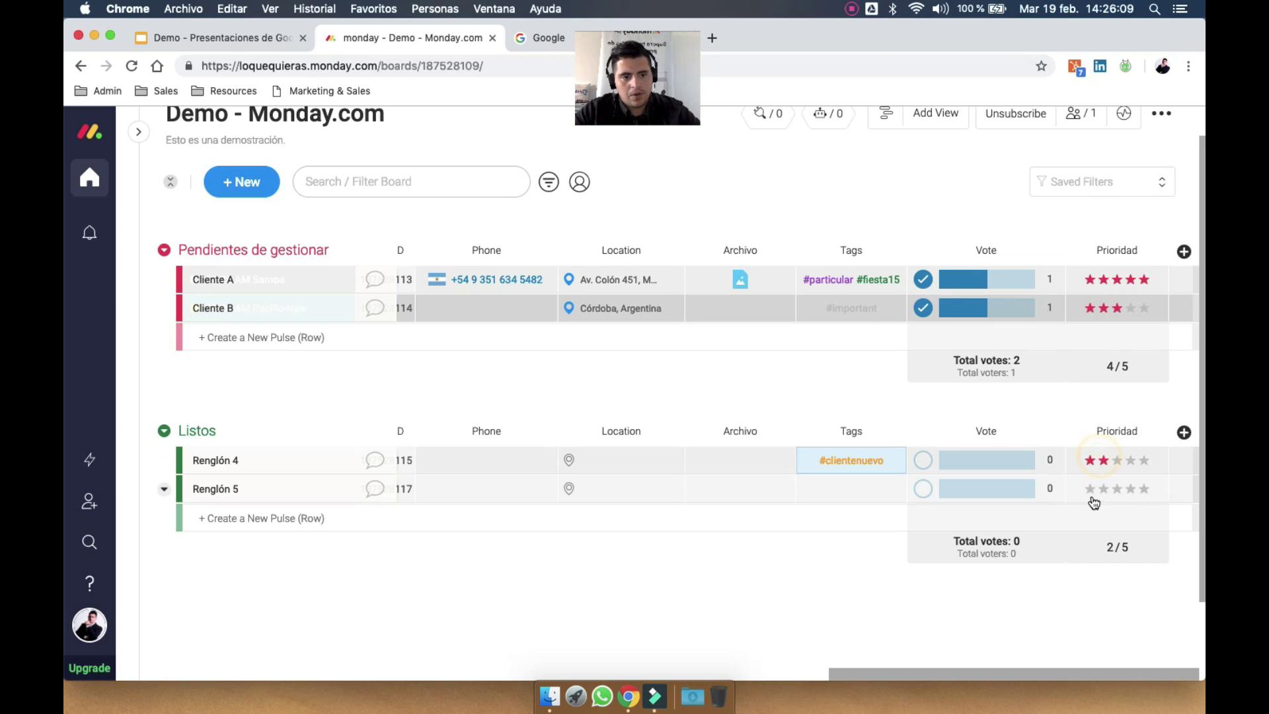
left_click(1089, 490)
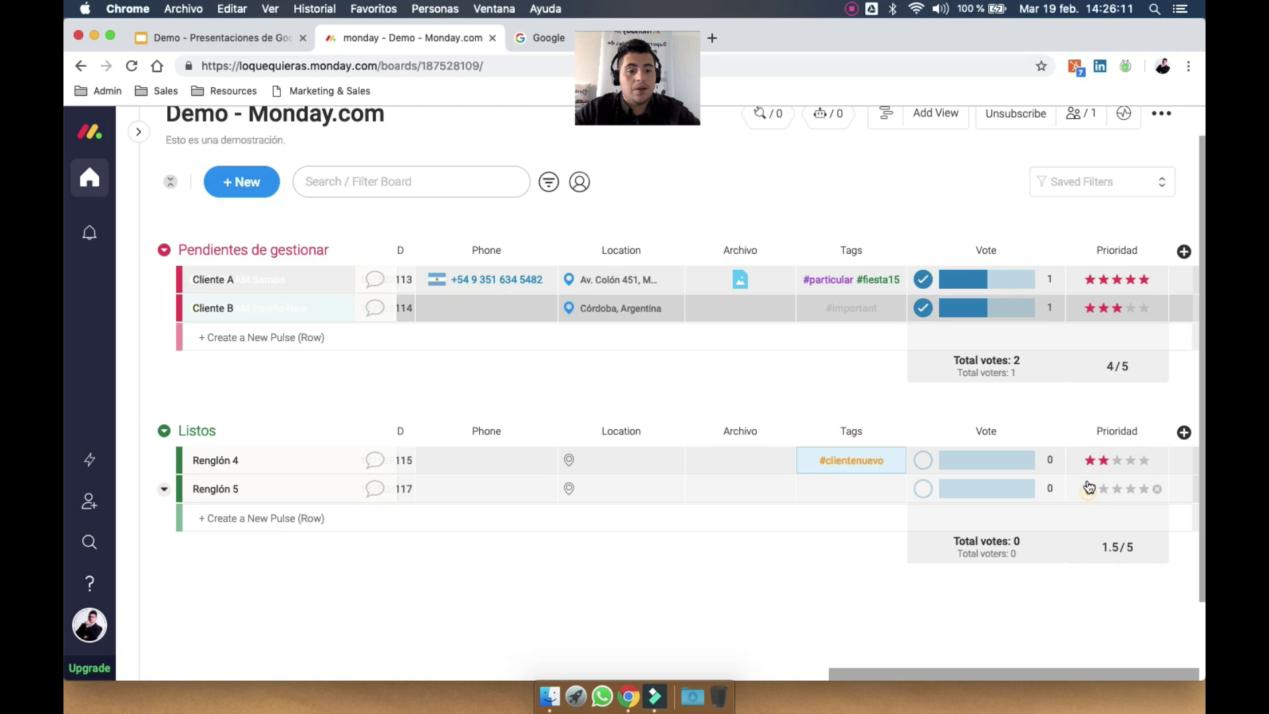
Add a Creation Log column to the board
left_click(1184, 253)
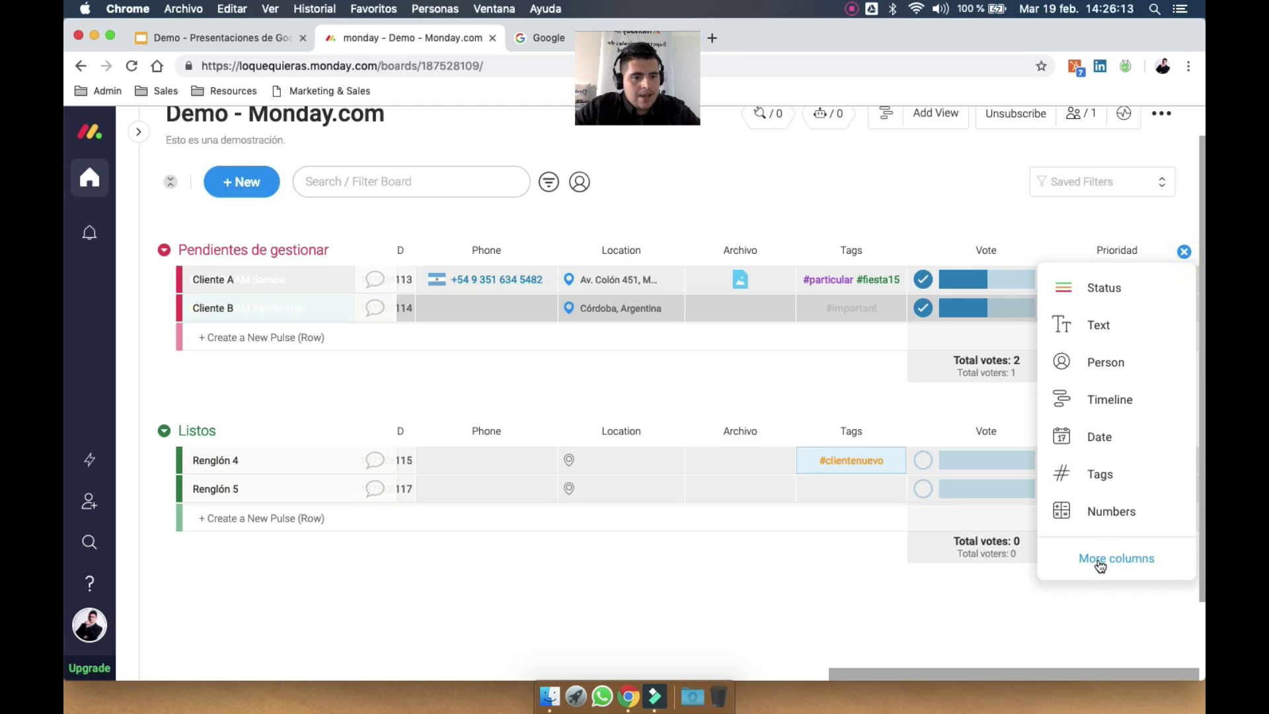
left_click(1099, 566)
scroll(725, 533, "down", 10)
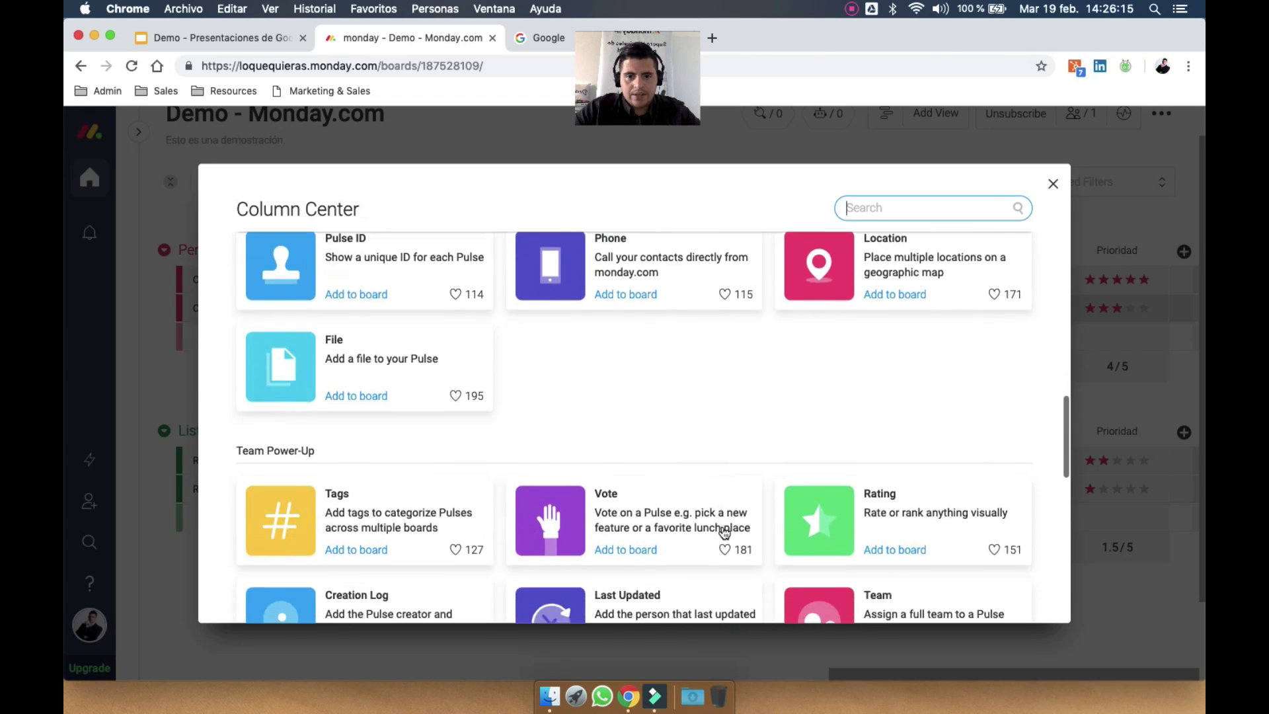
left_click(357, 428)
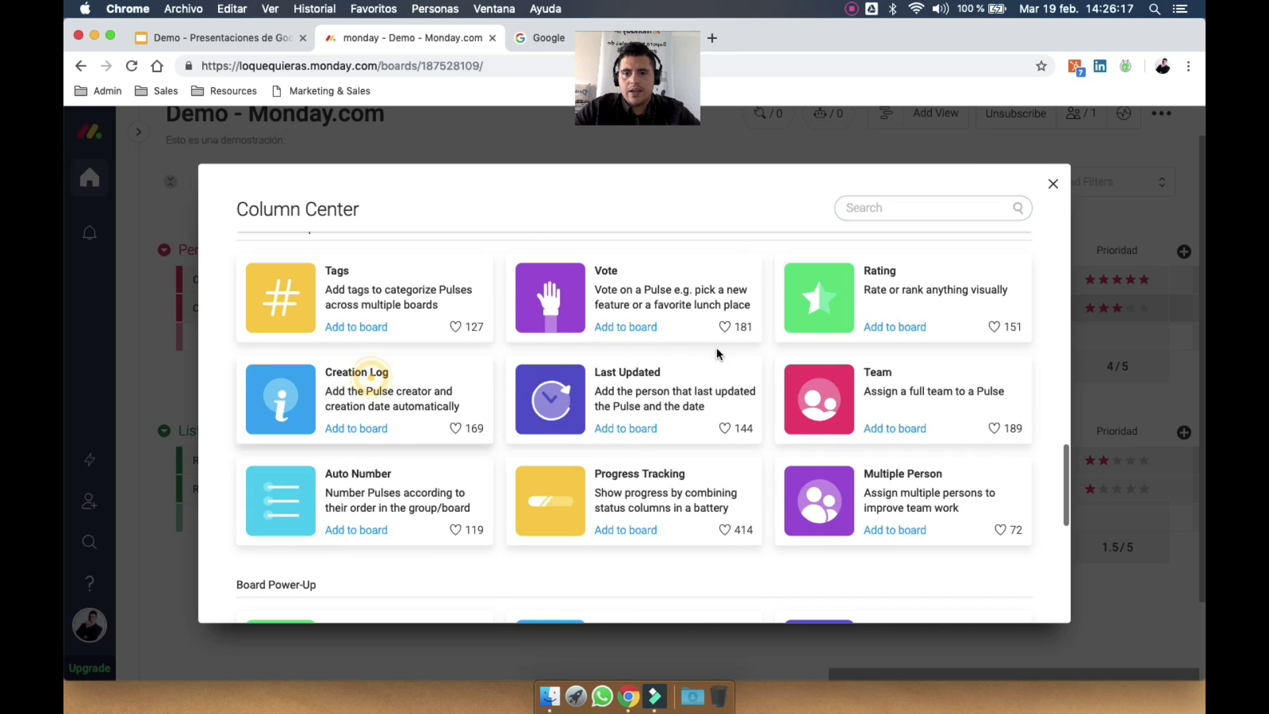
mouse_move(1093, 276)
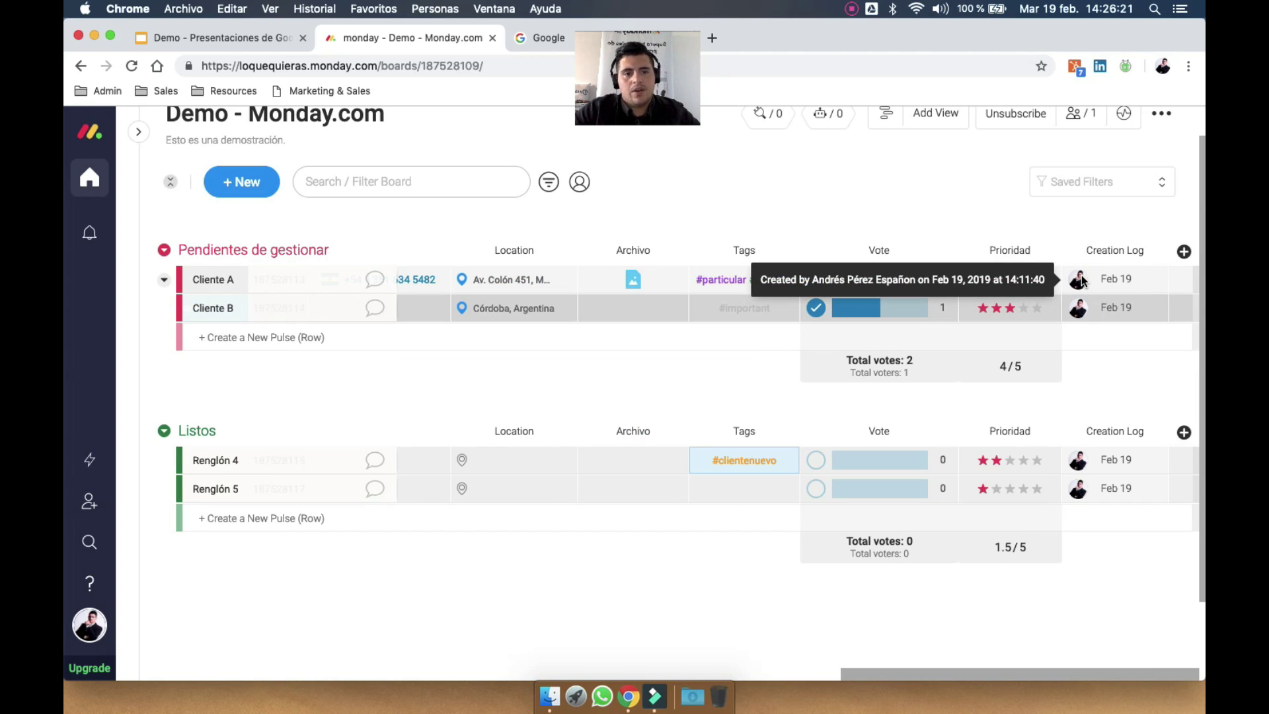
Add a Last Updated column to the board
left_click(1184, 252)
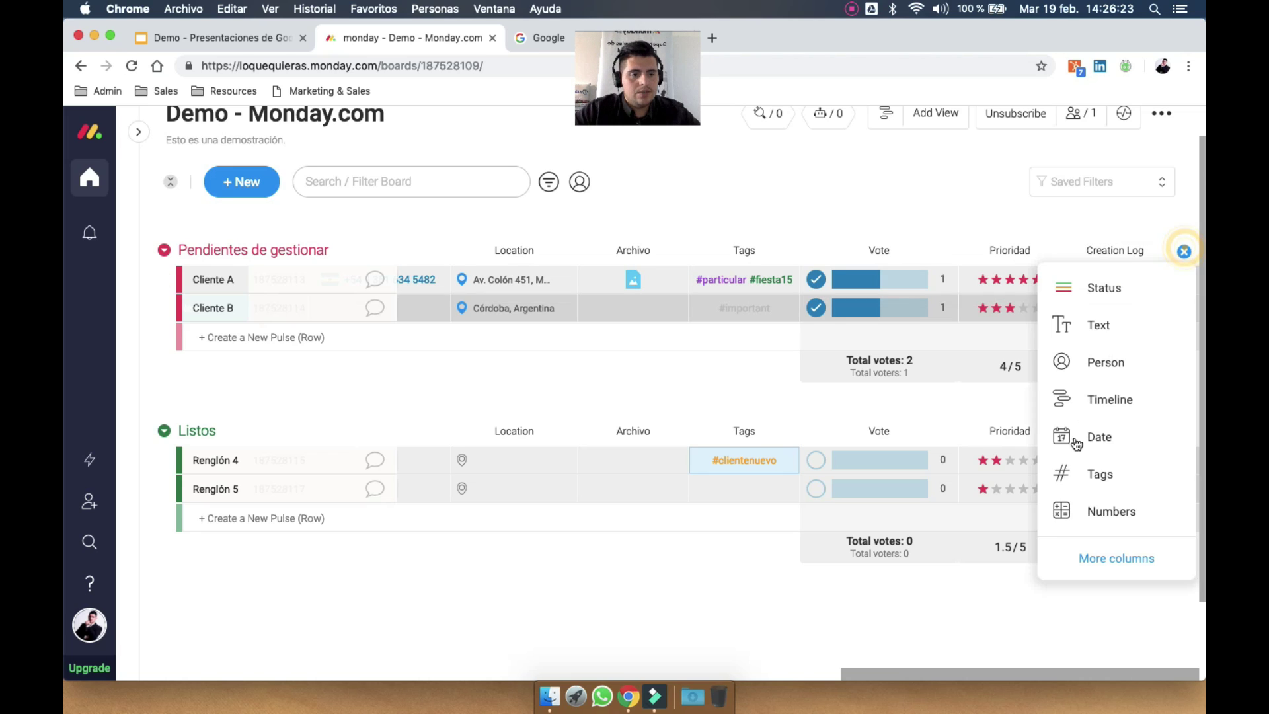
left_click(1087, 559)
scroll(636, 371, "down", 10)
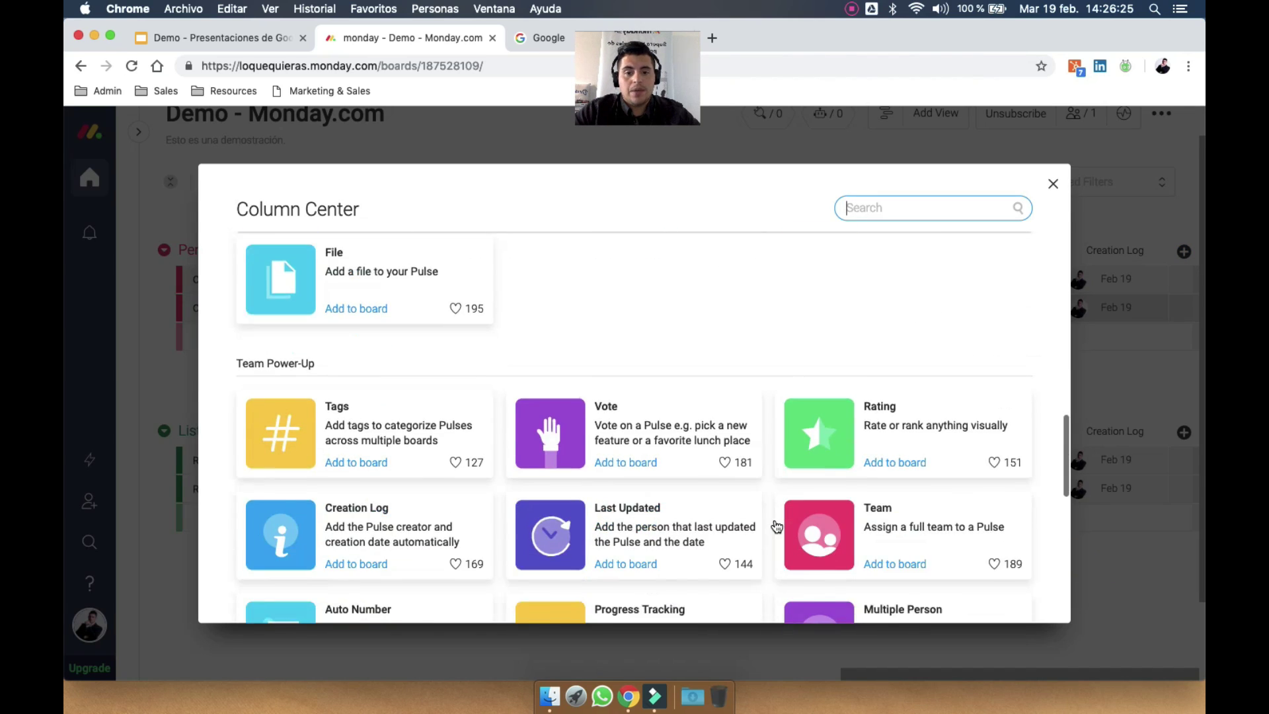
left_click(637, 370)
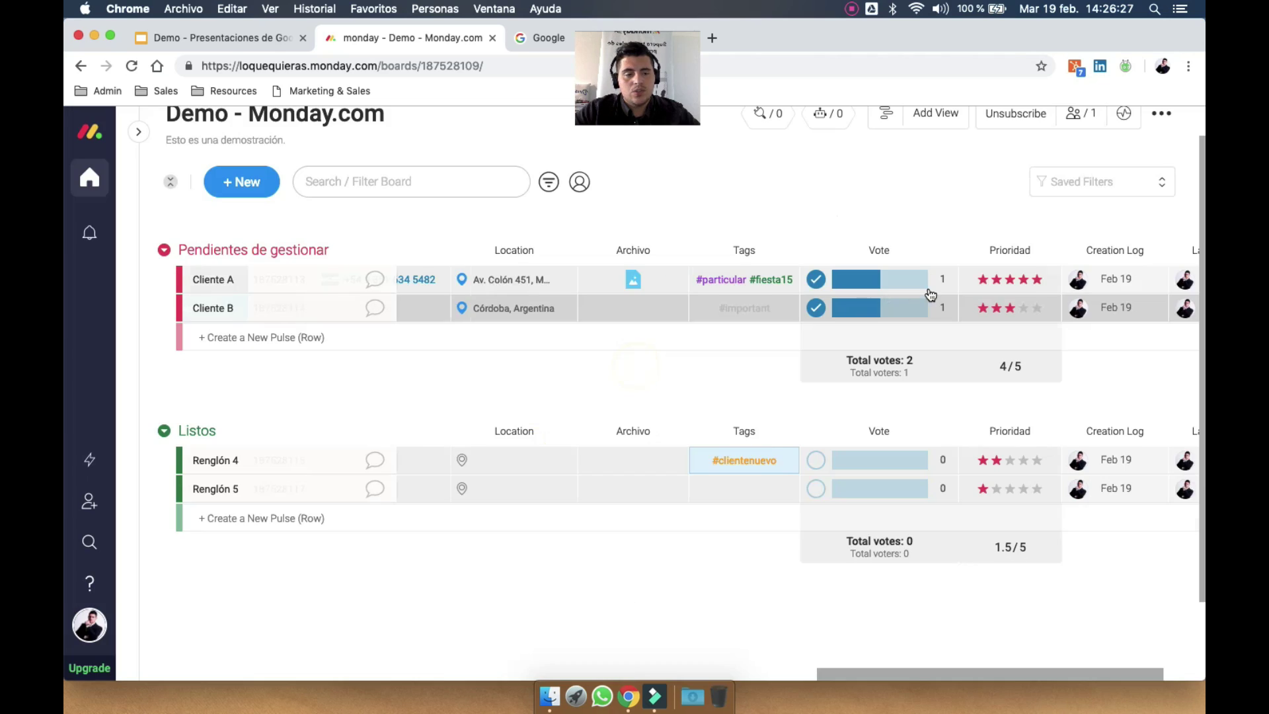
mouse_move(1084, 283)
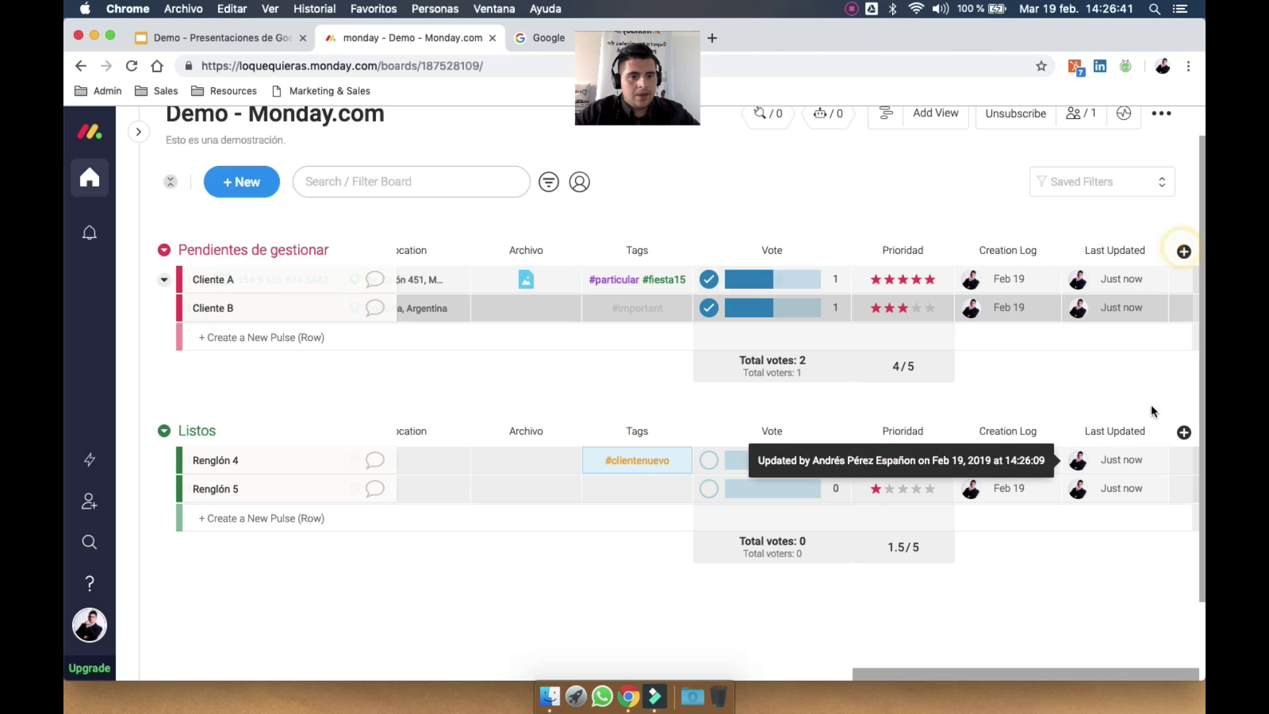
Add an Auto Number column to the board
left_click(1184, 252)
left_click(1109, 565)
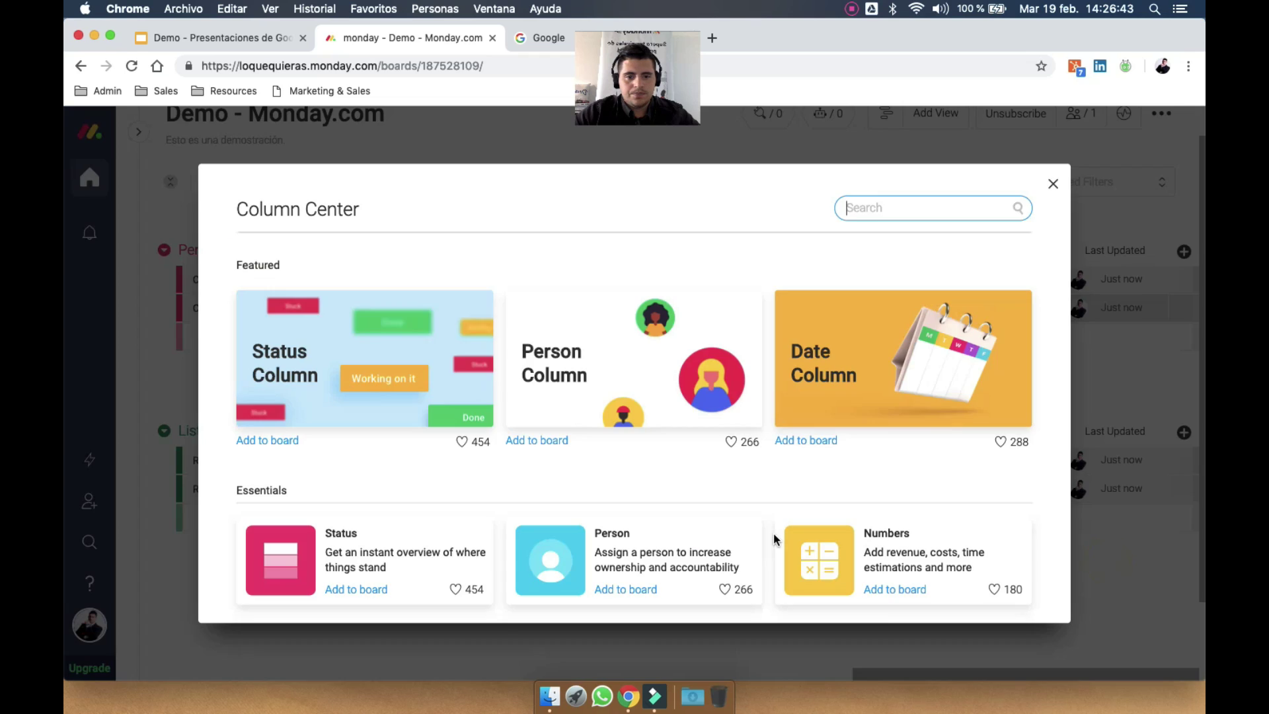
scroll(773, 532, "down", 10)
scroll(774, 533, "down", 3)
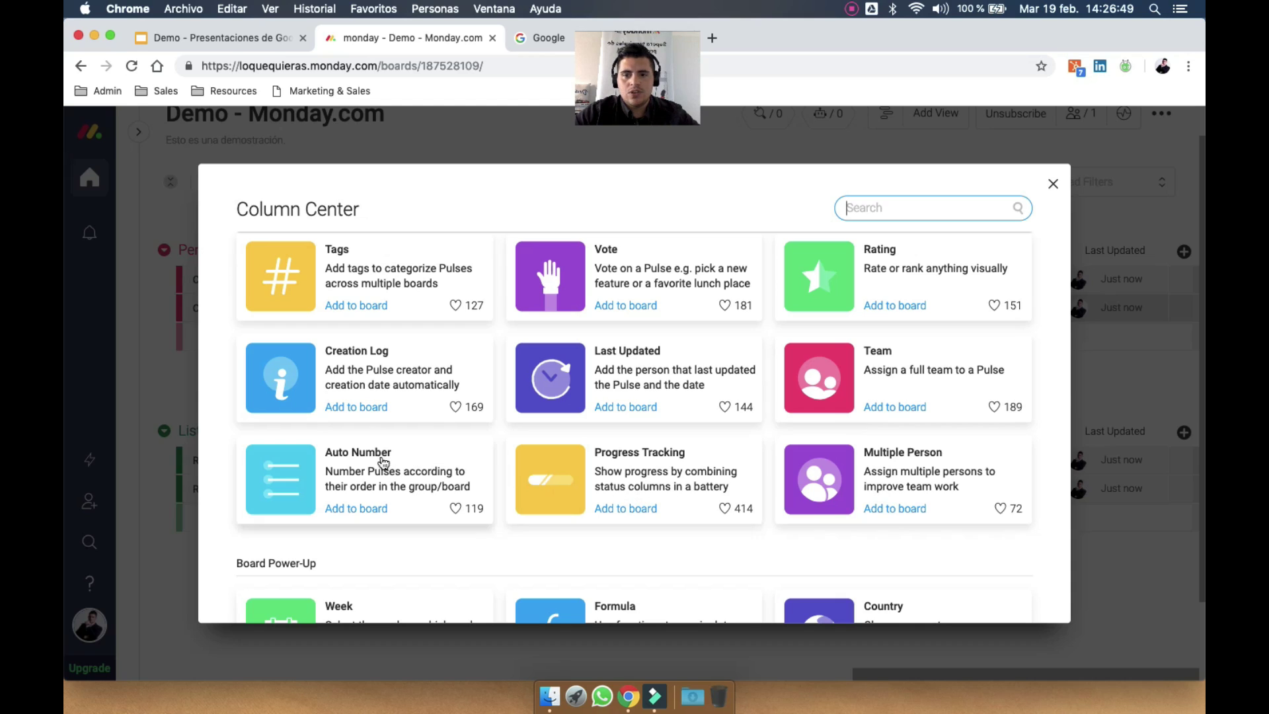
left_click(361, 472)
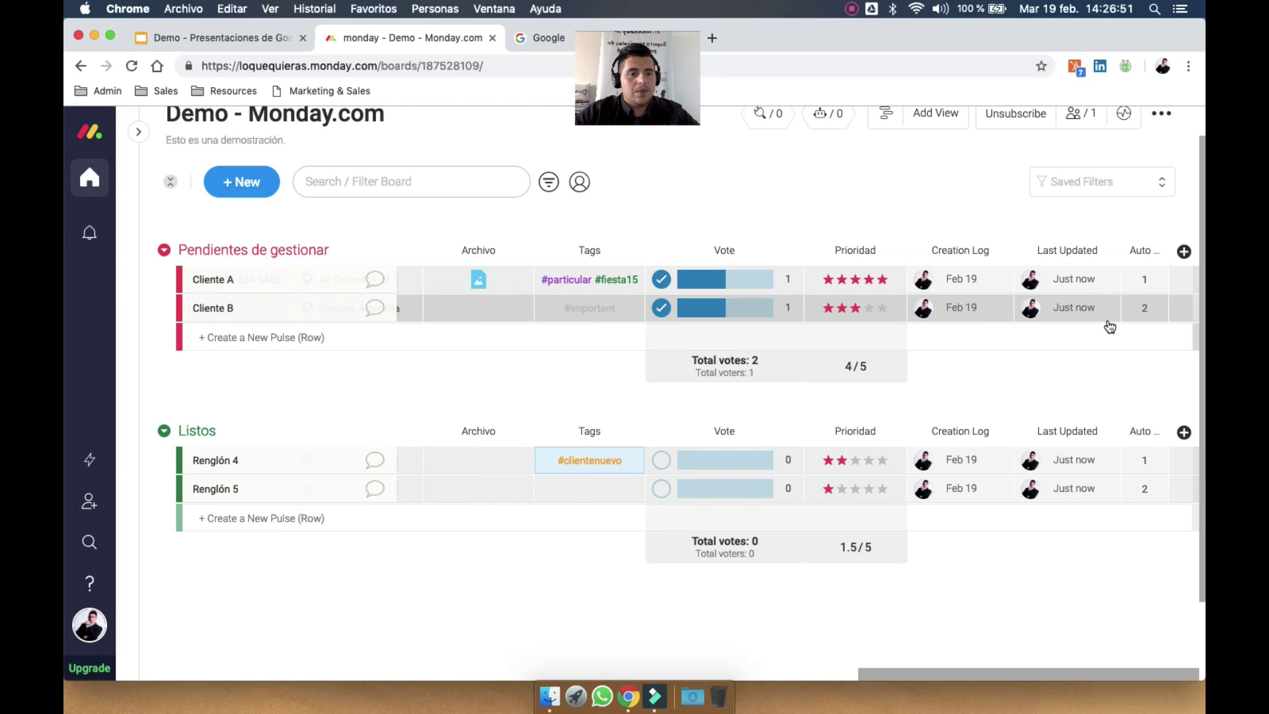
Add a new row named Cliente C to Pendientes de gestionar
left_click(1120, 334)
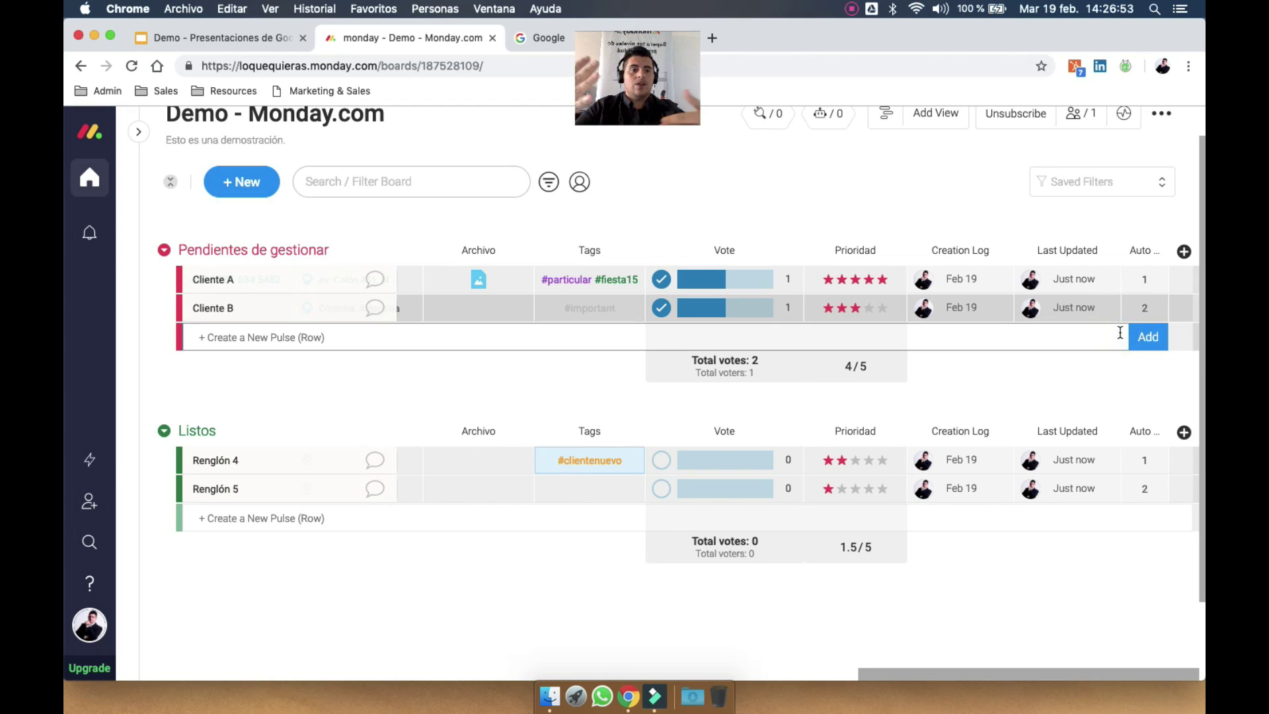
type("Client")
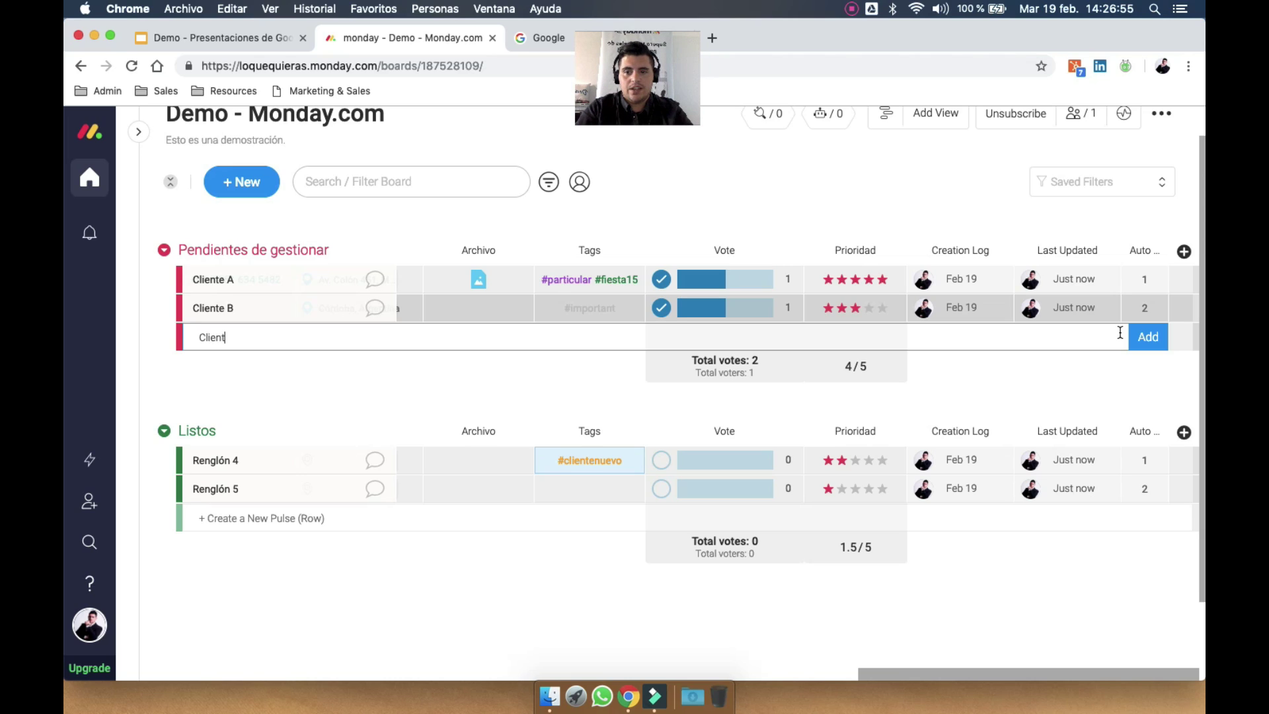
type("e C")
key("Return")
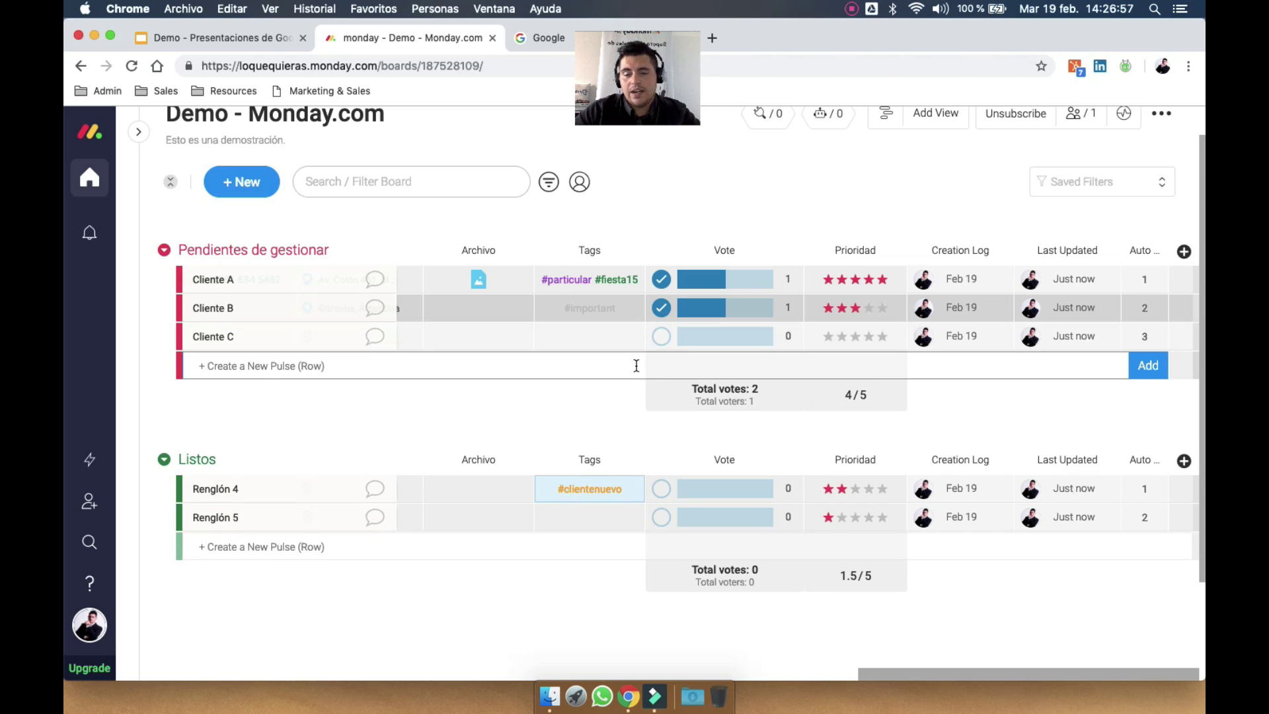
left_click(1184, 251)
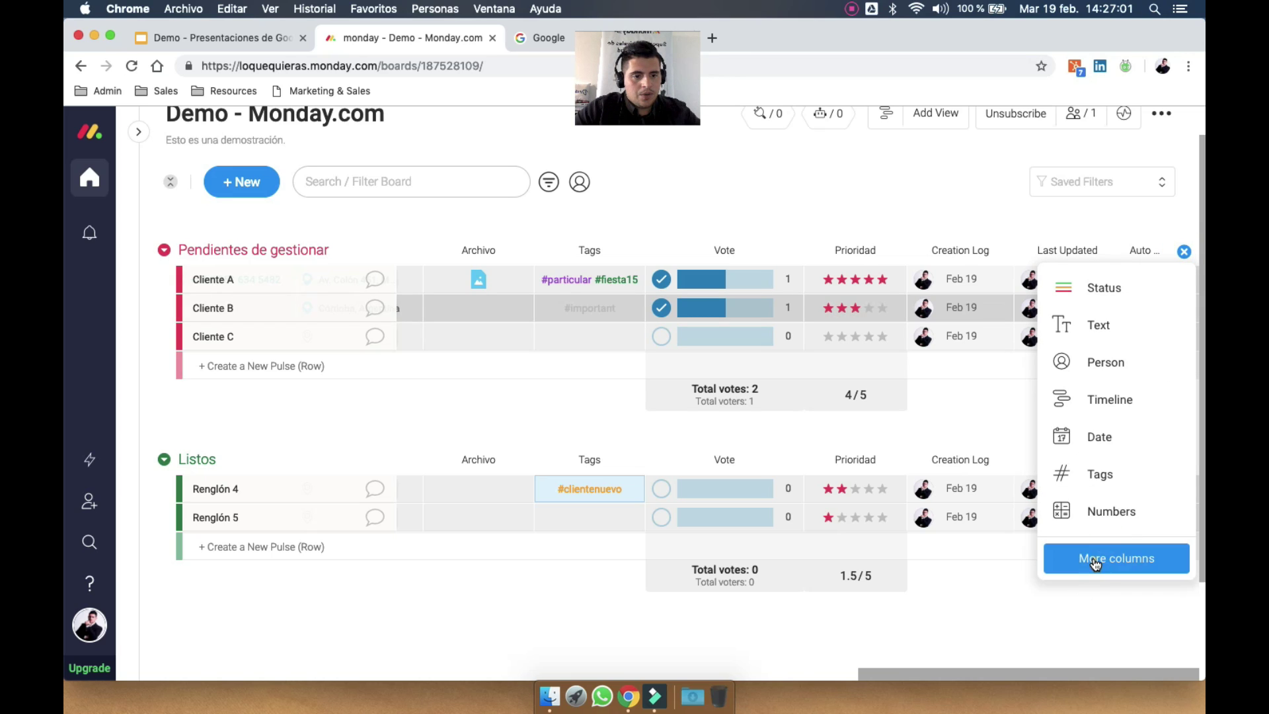
Close the column catalogue and name the new progress column Progreso
left_click(1105, 558)
scroll(702, 558, "down", 10)
scroll(702, 559, "down", 3)
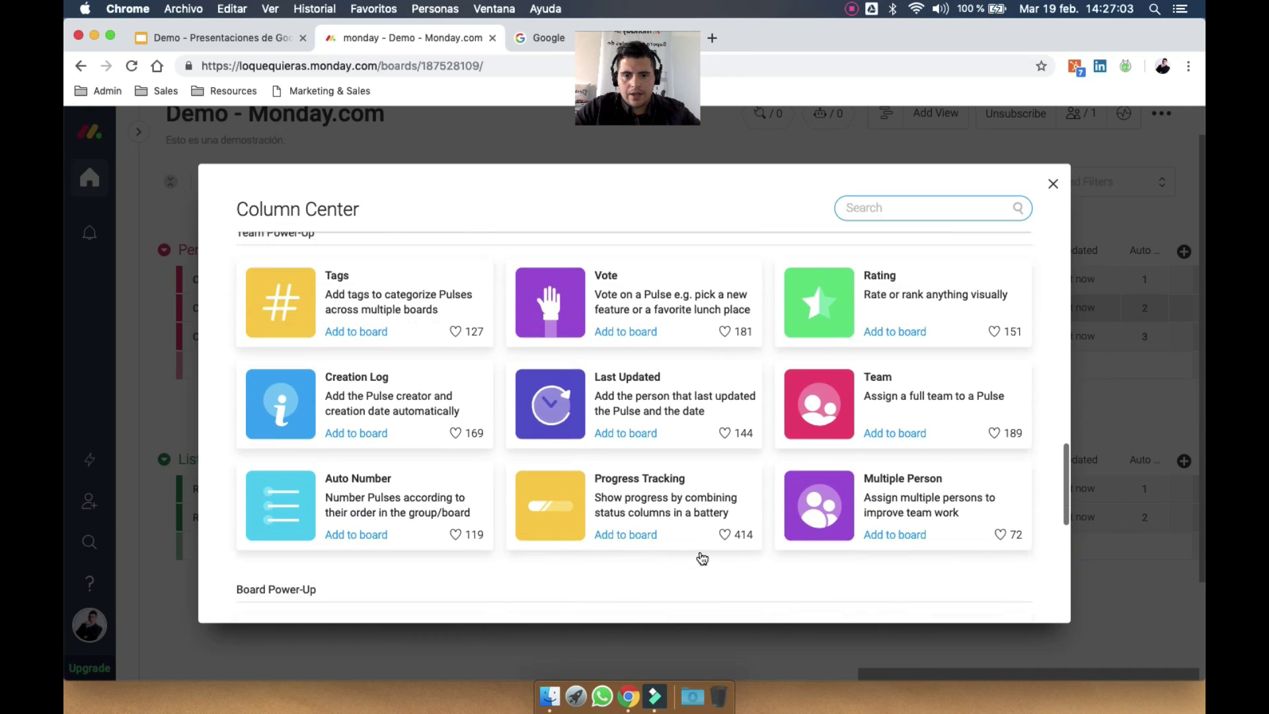
key("Escape")
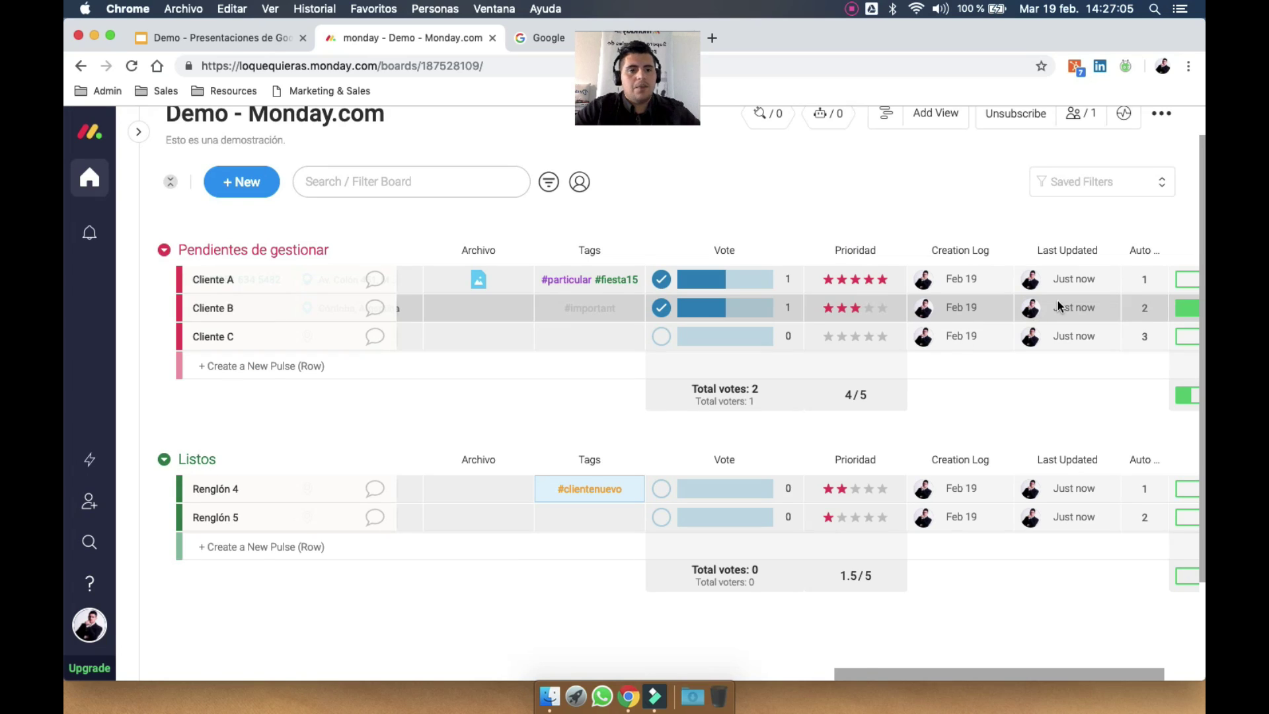
left_click(1115, 250)
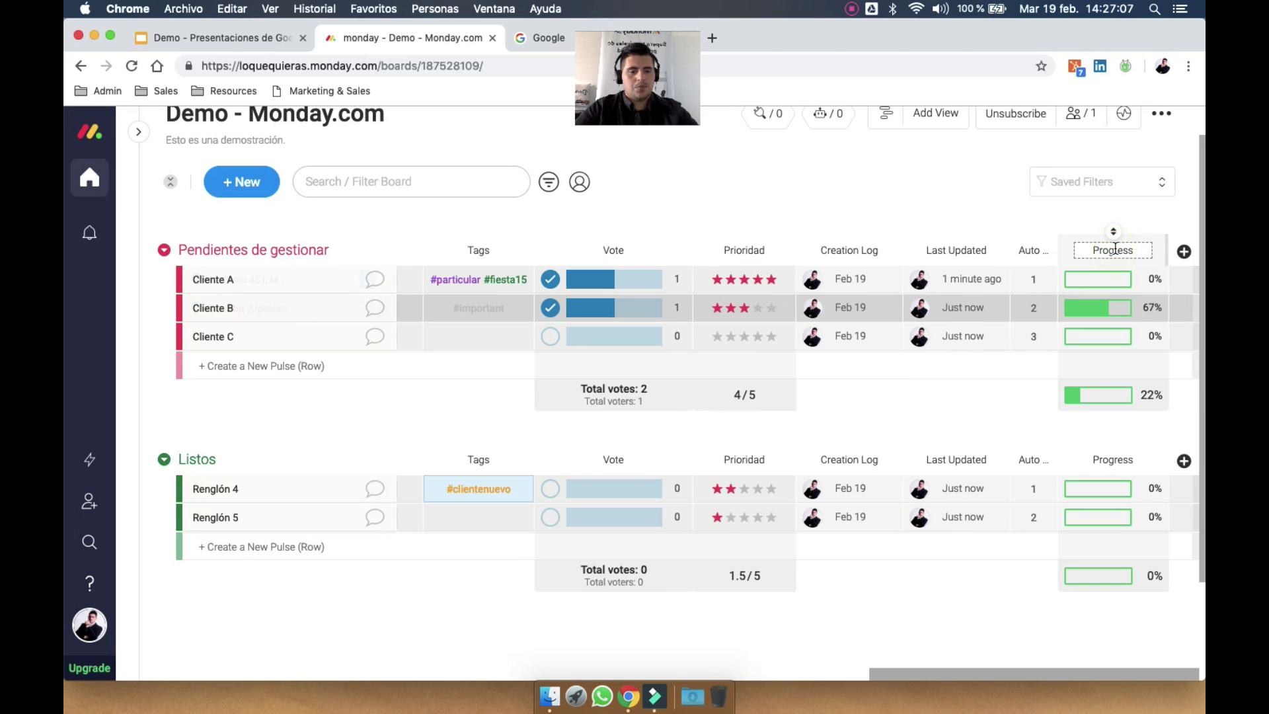
key("Return")
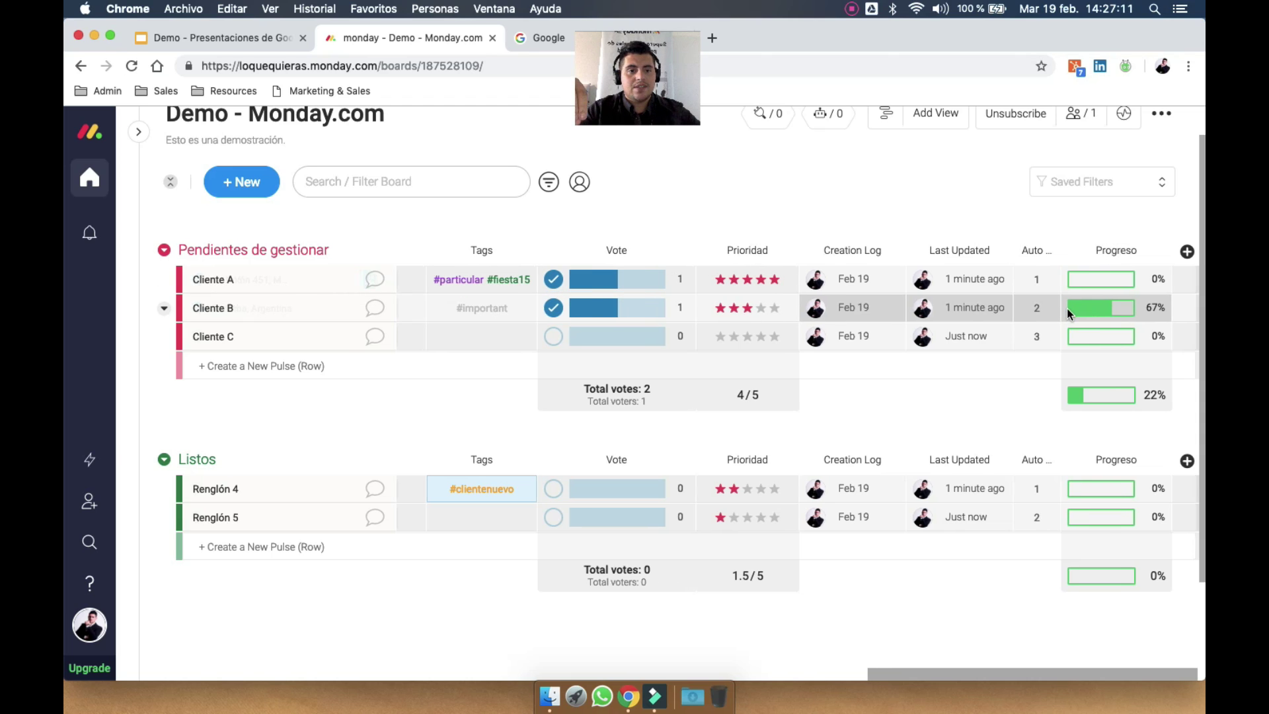
Review which columns drive progress in the Progreso column settings
scroll(1067, 308, "left", 10)
scroll(1067, 308, "left", 10)
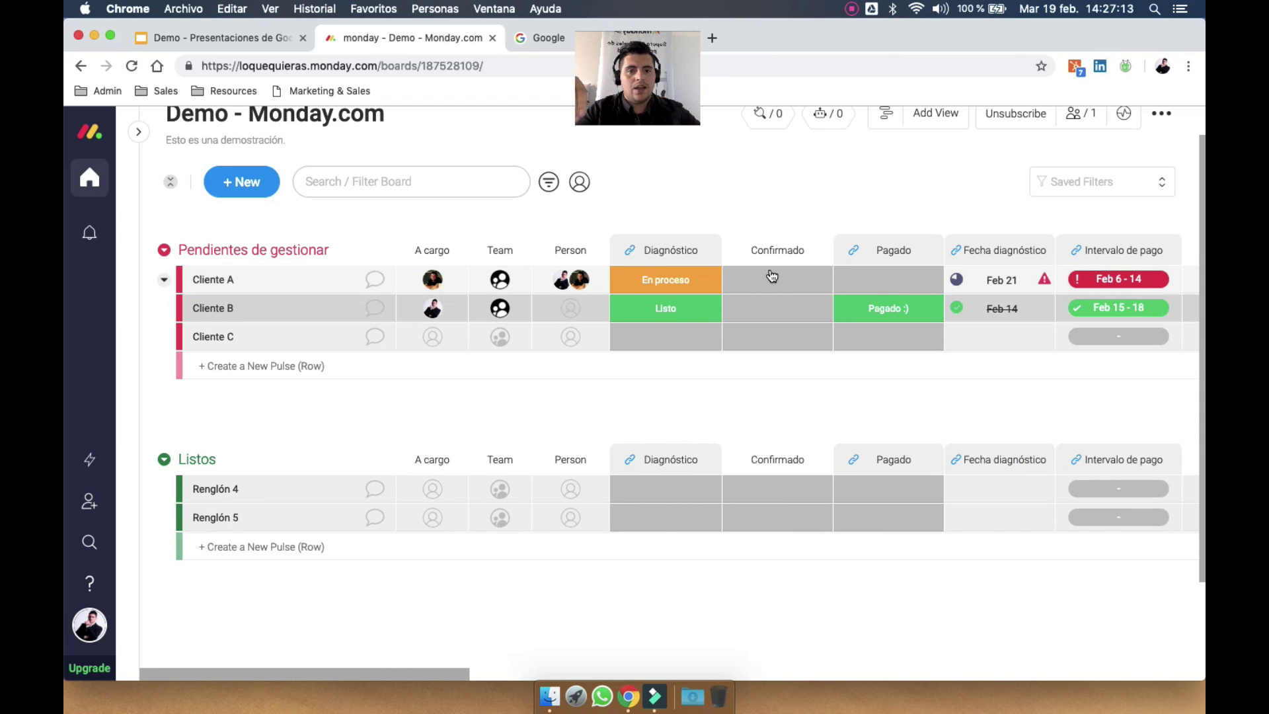
scroll(807, 320, "right", 15)
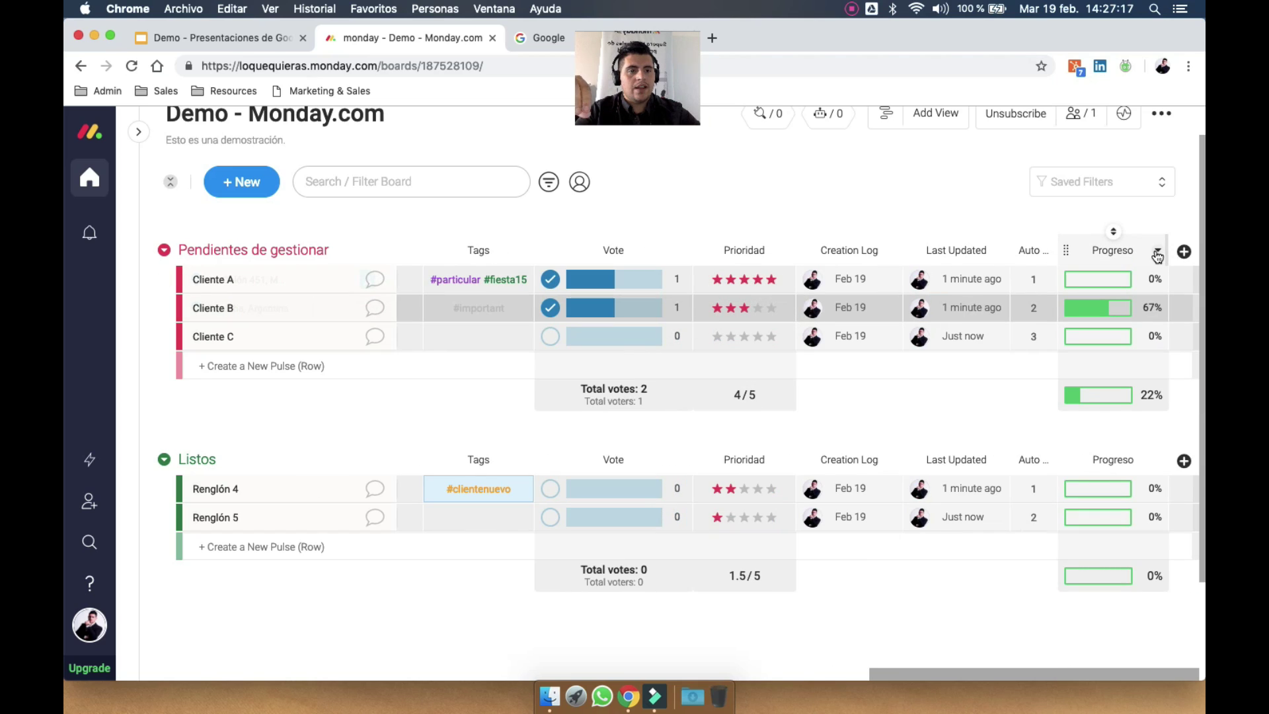
left_click(1158, 251)
left_click(1115, 284)
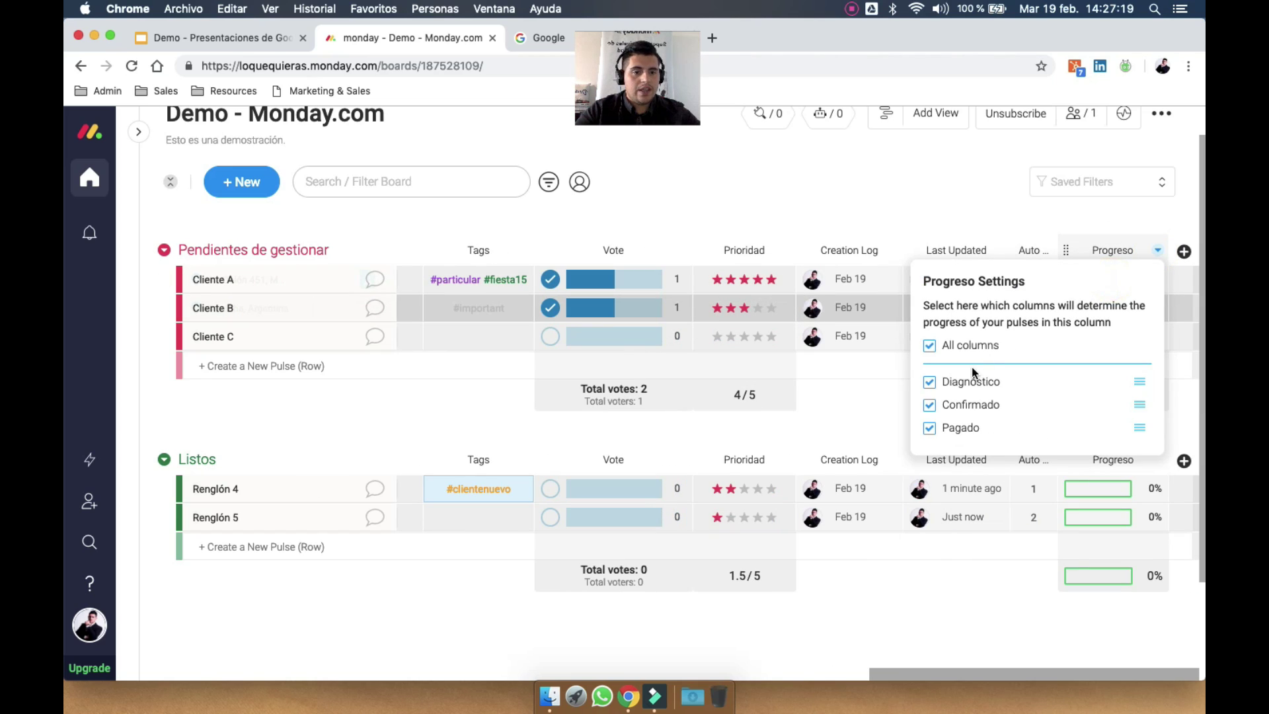
left_click(946, 196)
Set Cliente B's Confirmado status to Confirmado, bringing its progress to 100%
scroll(945, 196, "left", 15)
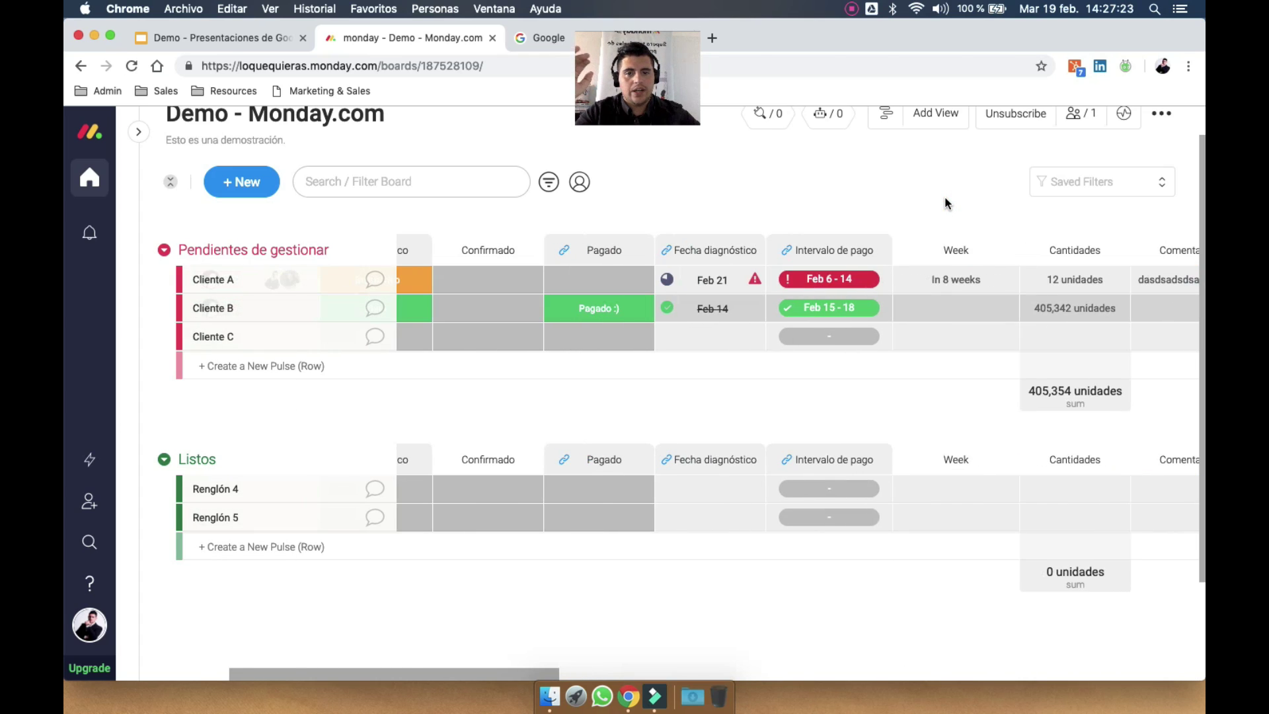
scroll(945, 197, "left", 5)
left_click(772, 307)
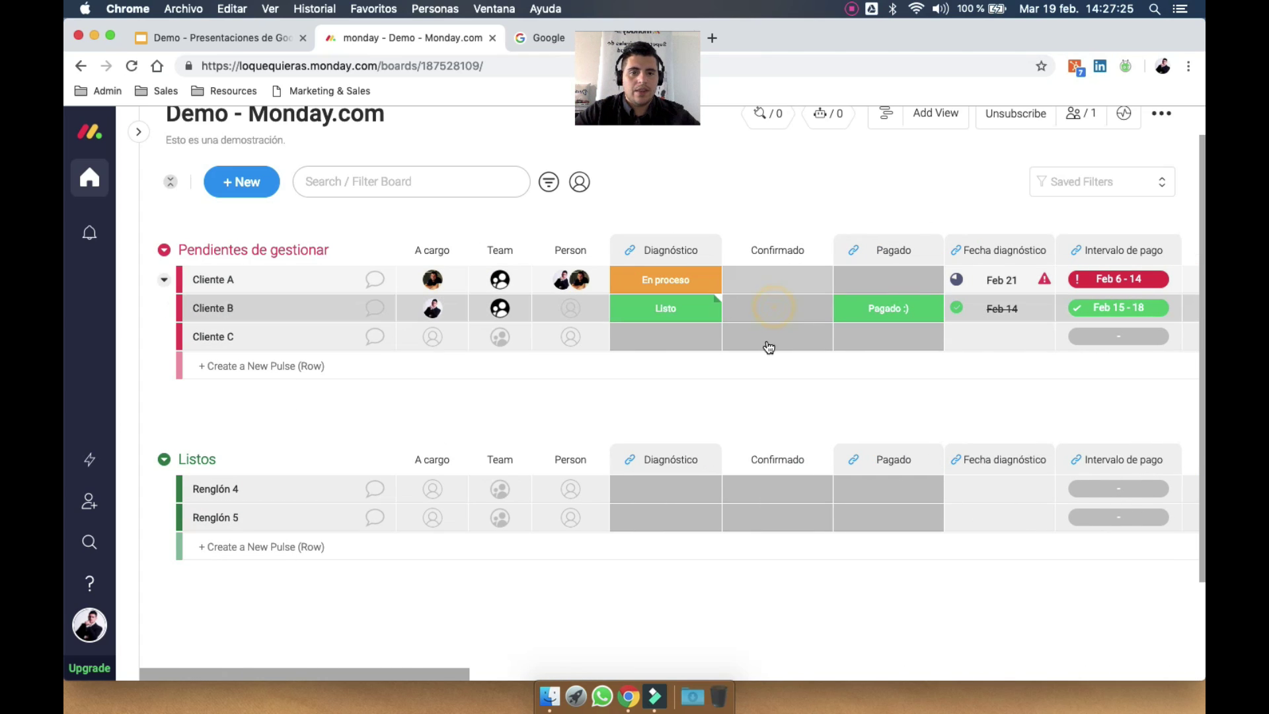
left_click(778, 307)
left_click(780, 312)
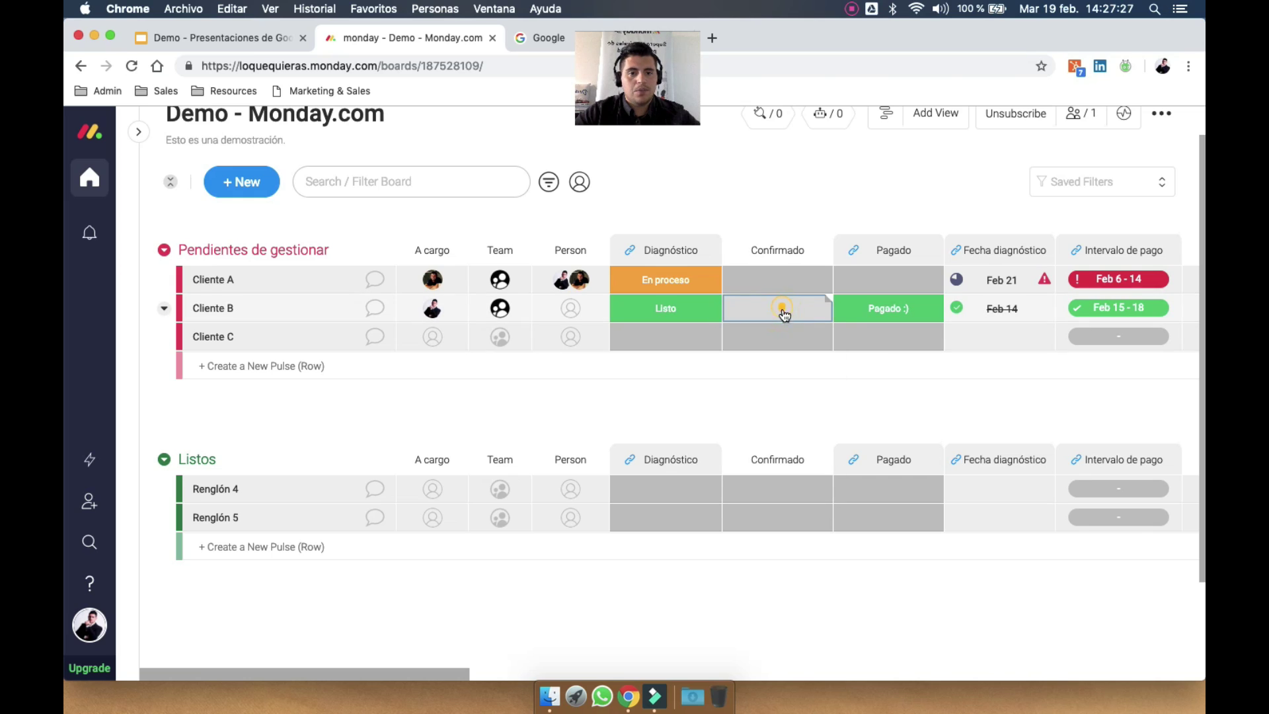
left_click(783, 345)
scroll(983, 309, "right", 15)
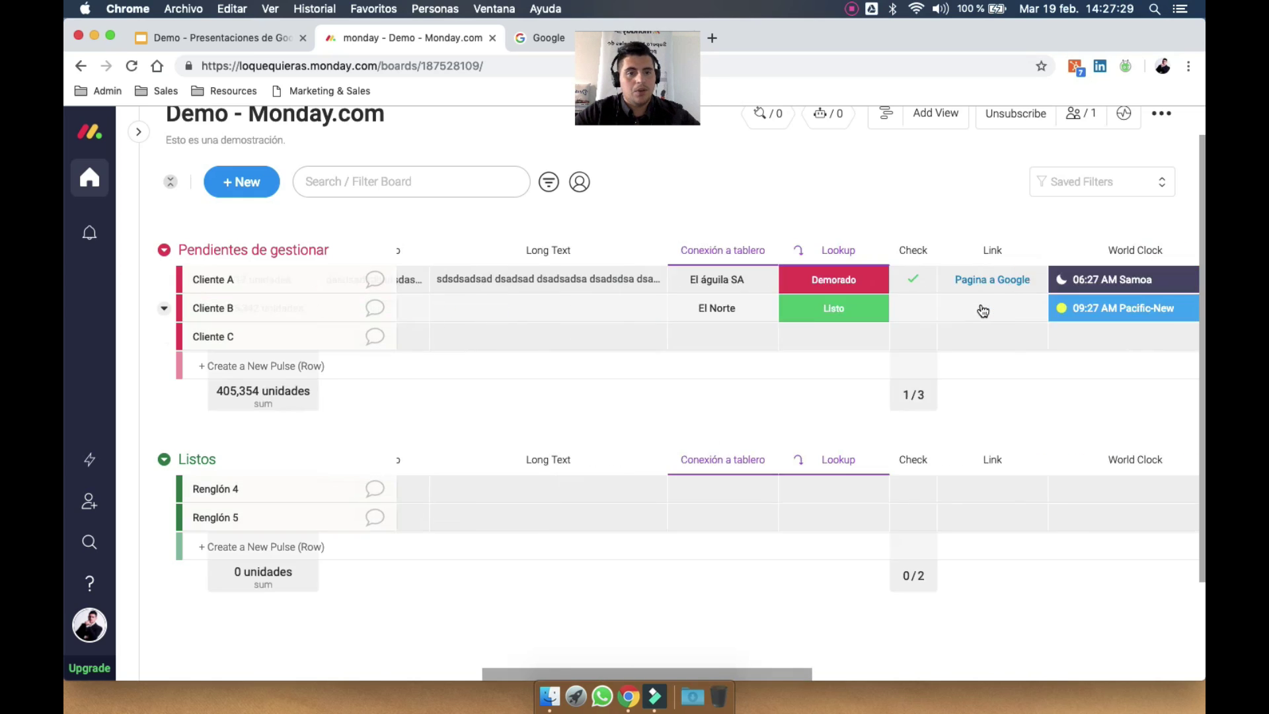
scroll(983, 309, "right", 15)
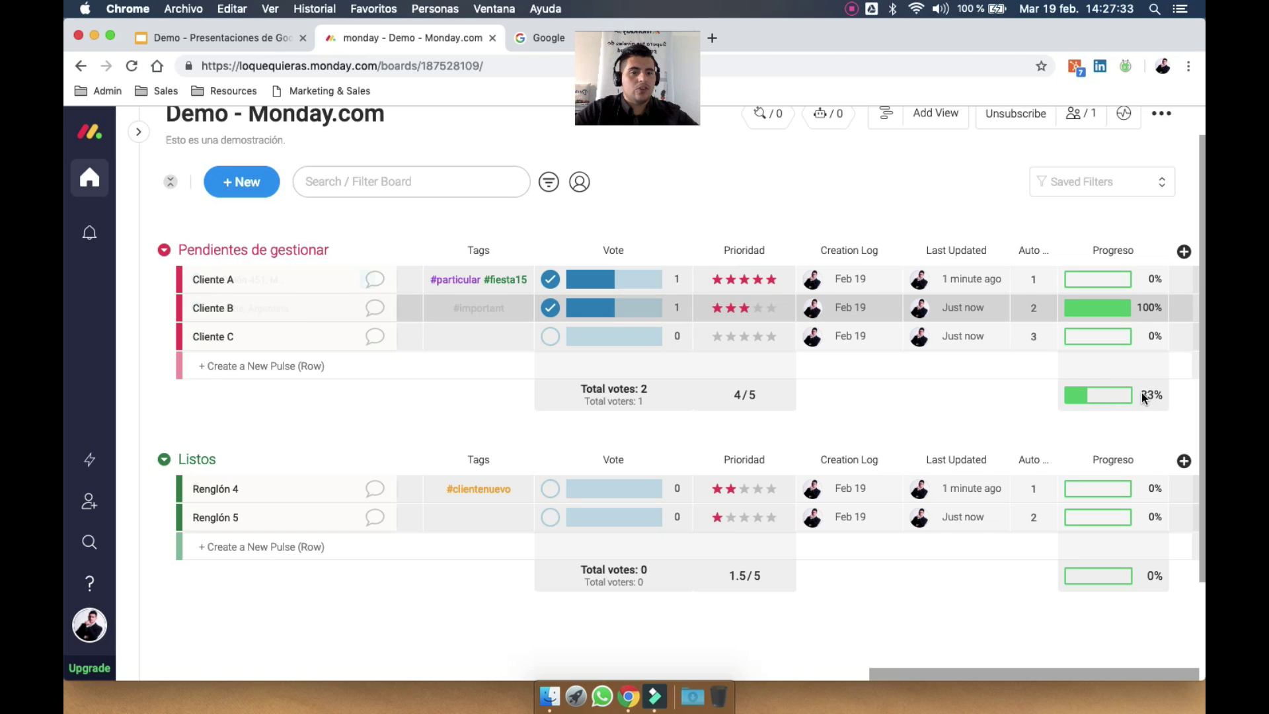
left_click(1184, 251)
Add a Country column to the board from the column catalogue
left_click(1117, 558)
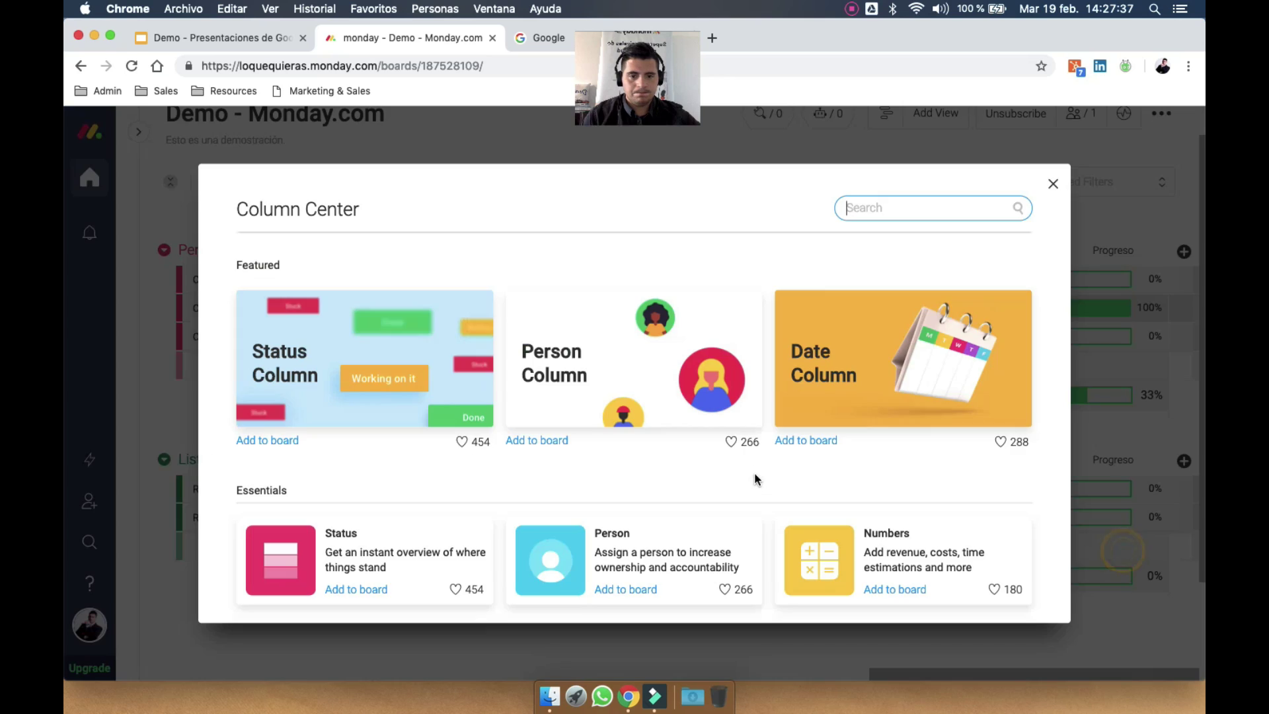
scroll(755, 476, "down", 6)
scroll(755, 476, "down", 10)
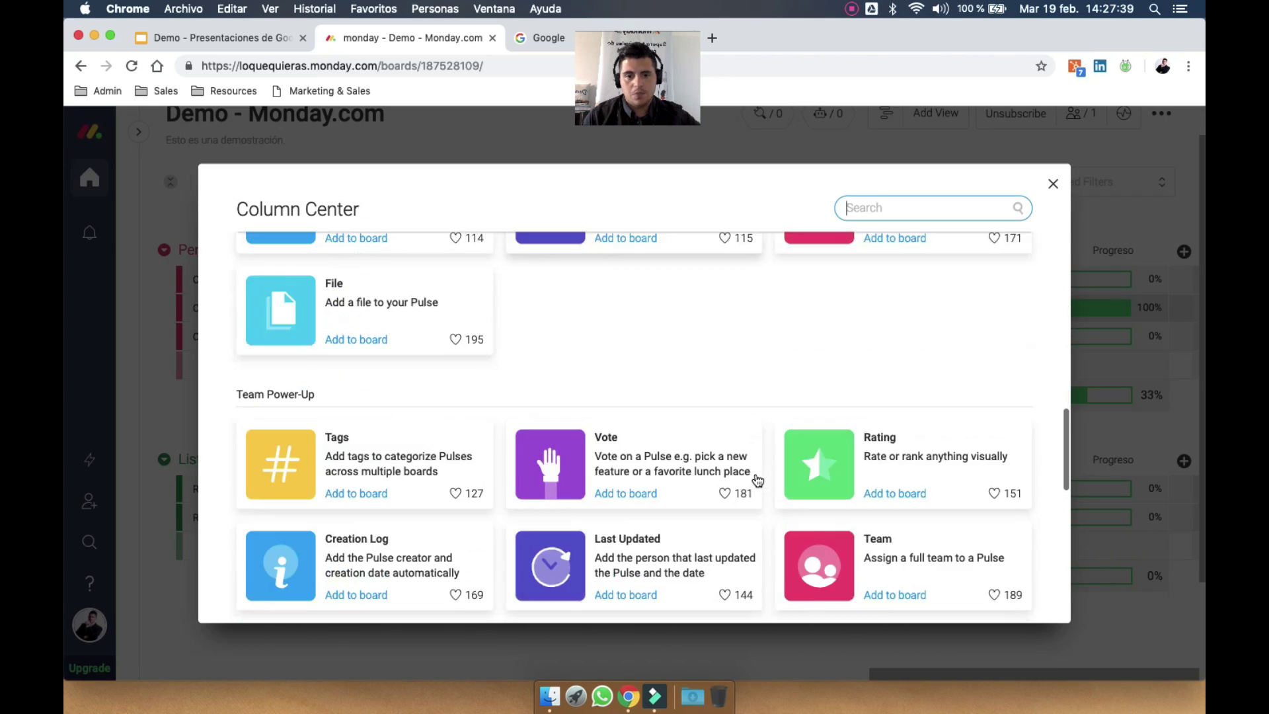
scroll(631, 569, "down", 5)
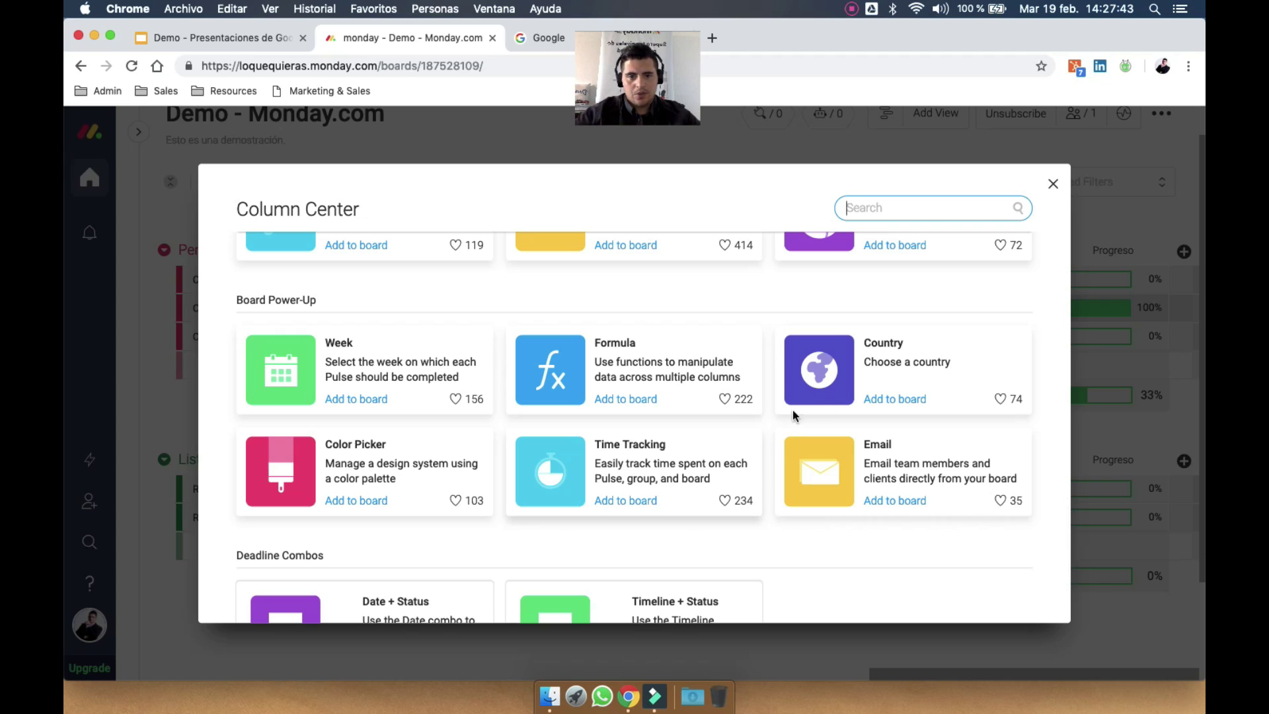
left_click(879, 399)
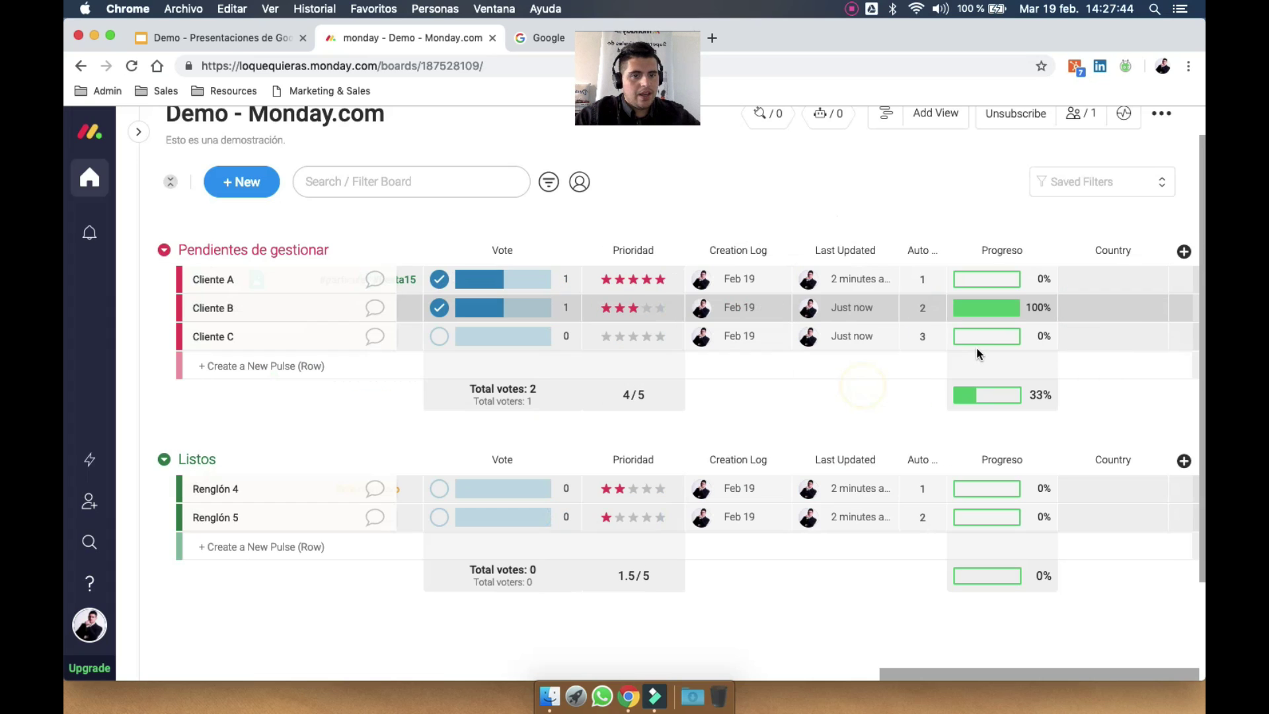
Set countries: United States for Cliente A, Uruguay for Cliente B, Argentina for Cliente C
left_click(1101, 277)
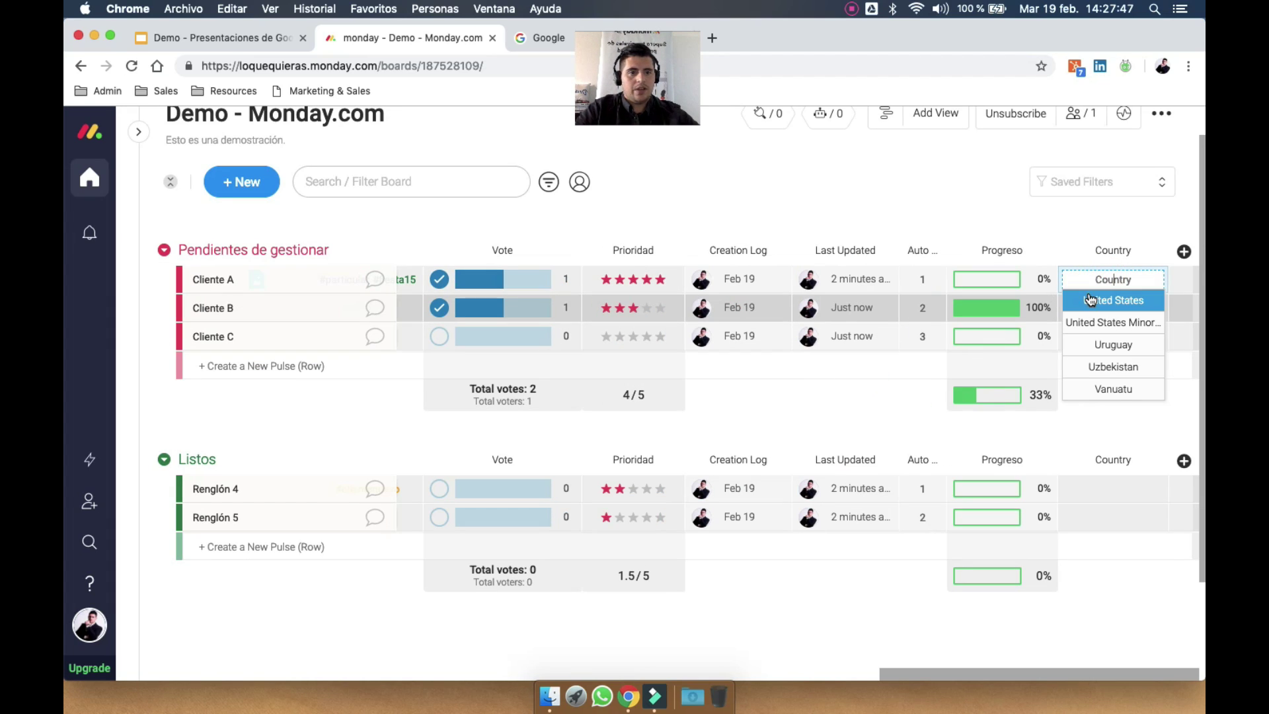
left_click(1091, 299)
left_click(1096, 309)
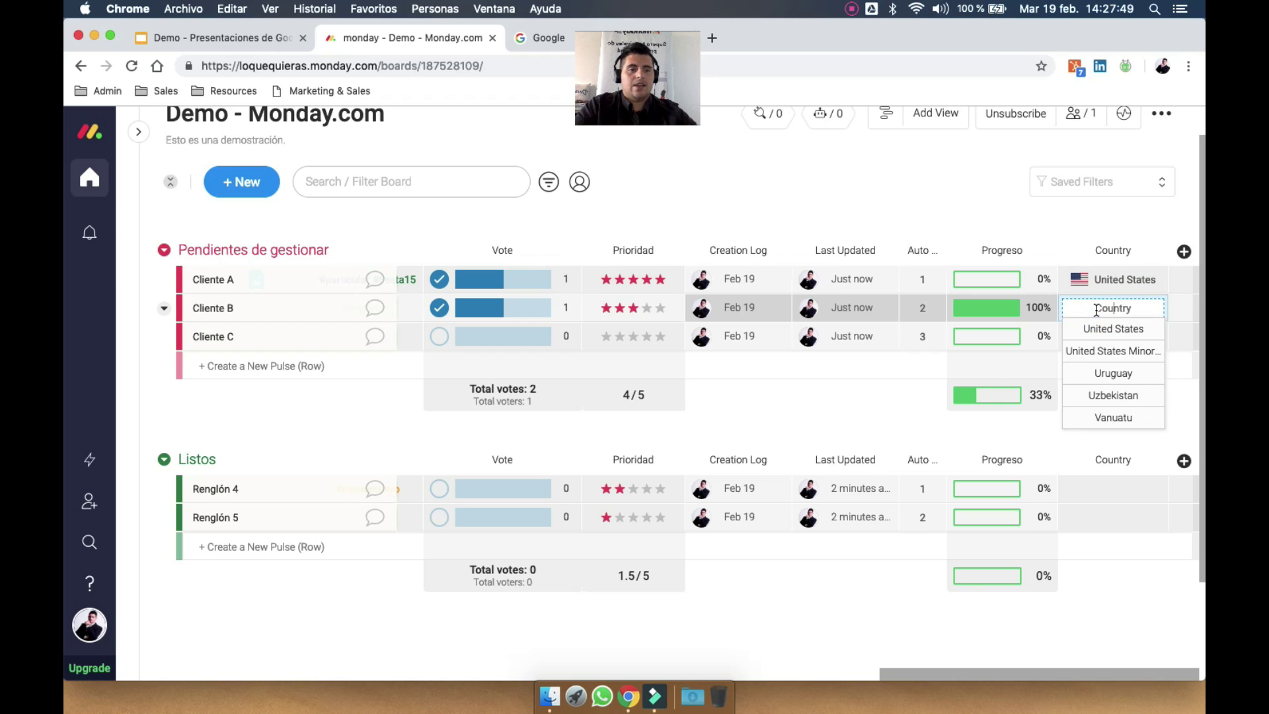
left_click(1113, 373)
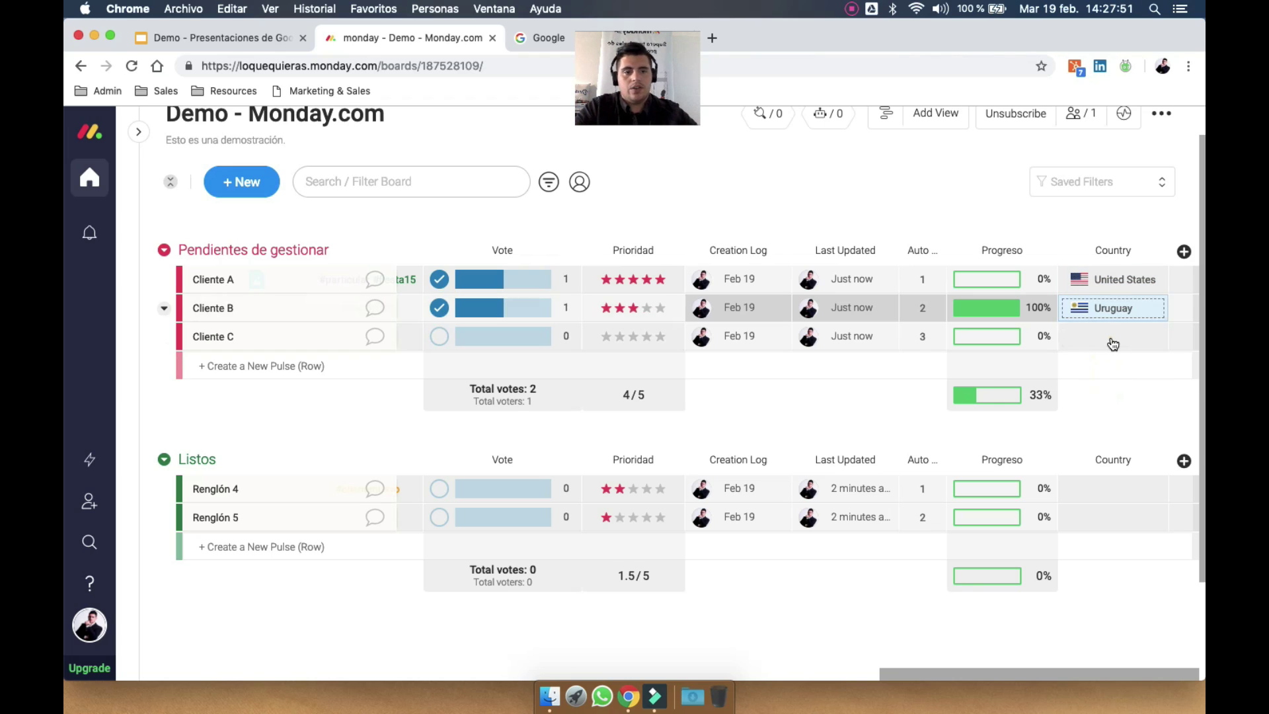
left_click(1113, 344)
type("ar")
key("Return")
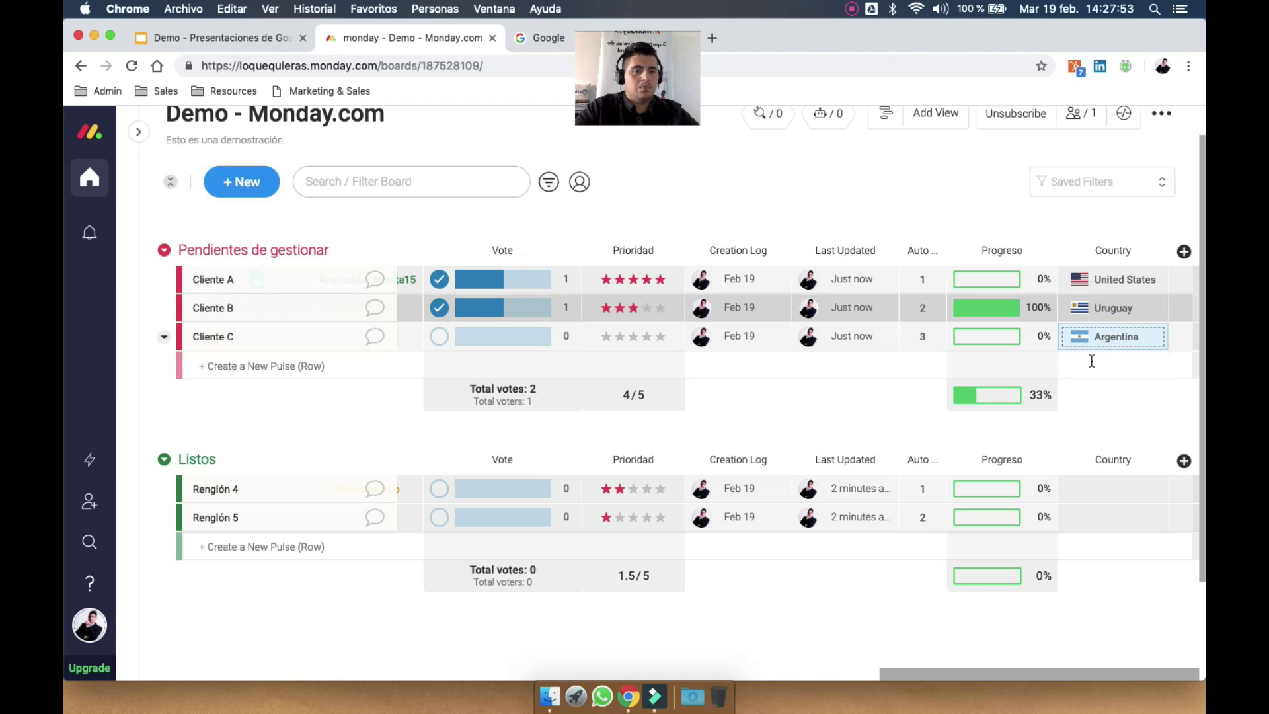
left_click(1185, 252)
left_click(1184, 252)
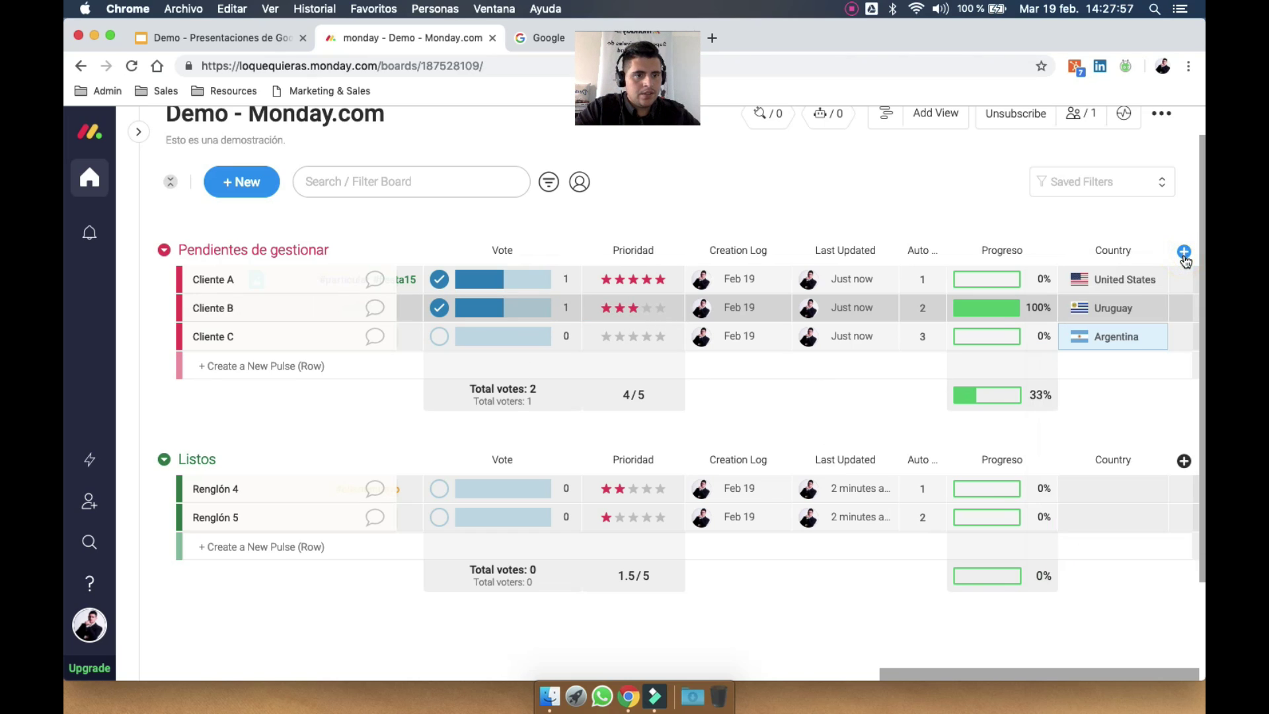
left_click(1184, 252)
Add an Email column to the board from the column catalogue
left_click(1092, 556)
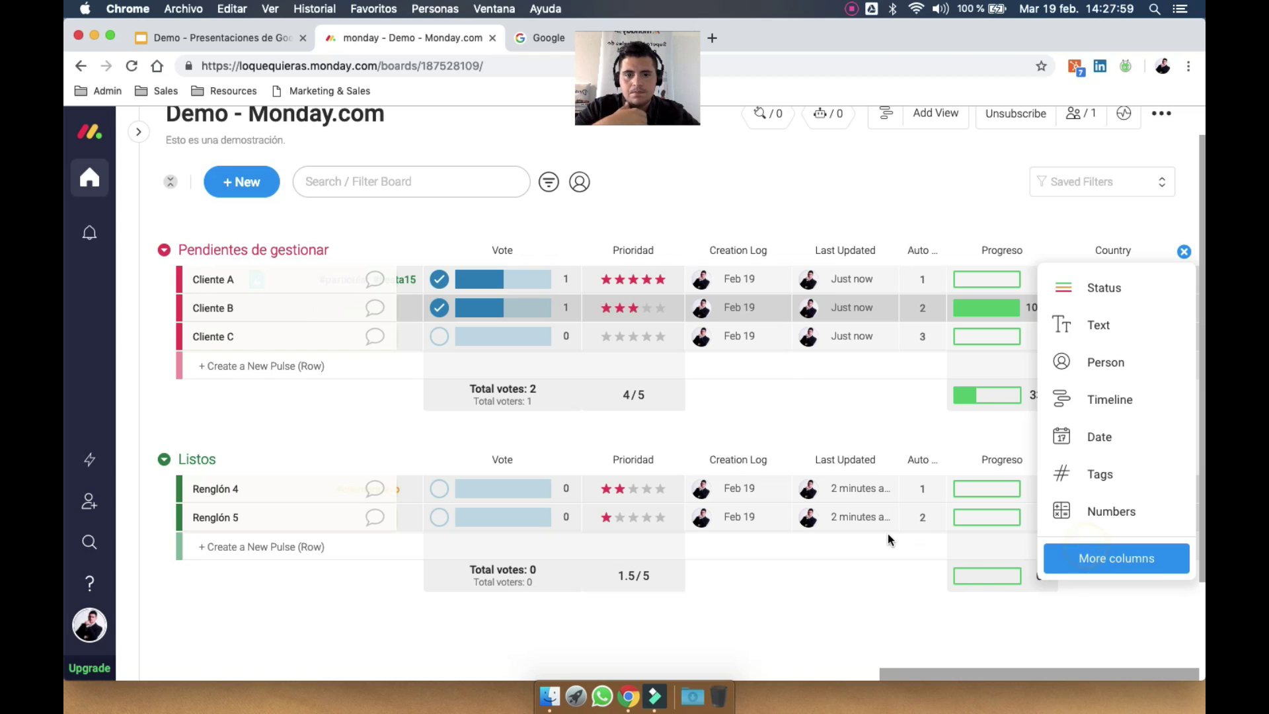
scroll(602, 532, "down", 5)
scroll(602, 533, "down", 10)
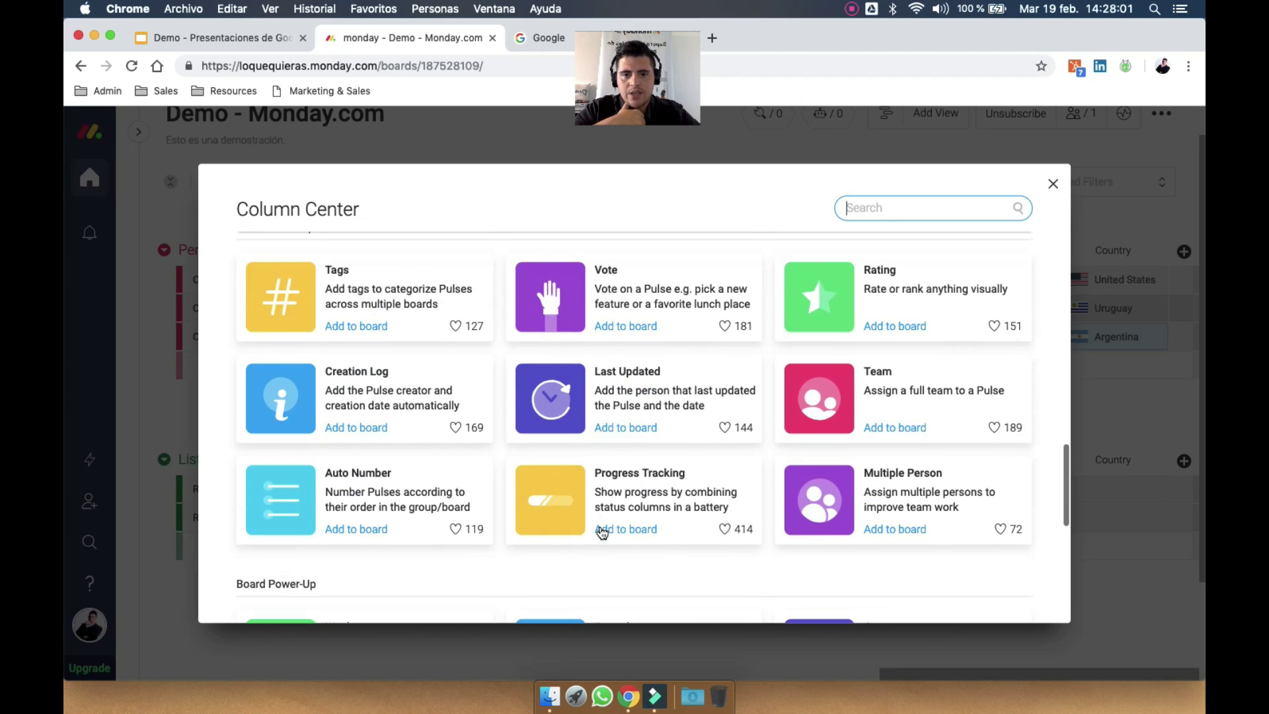
scroll(602, 532, "down", 5)
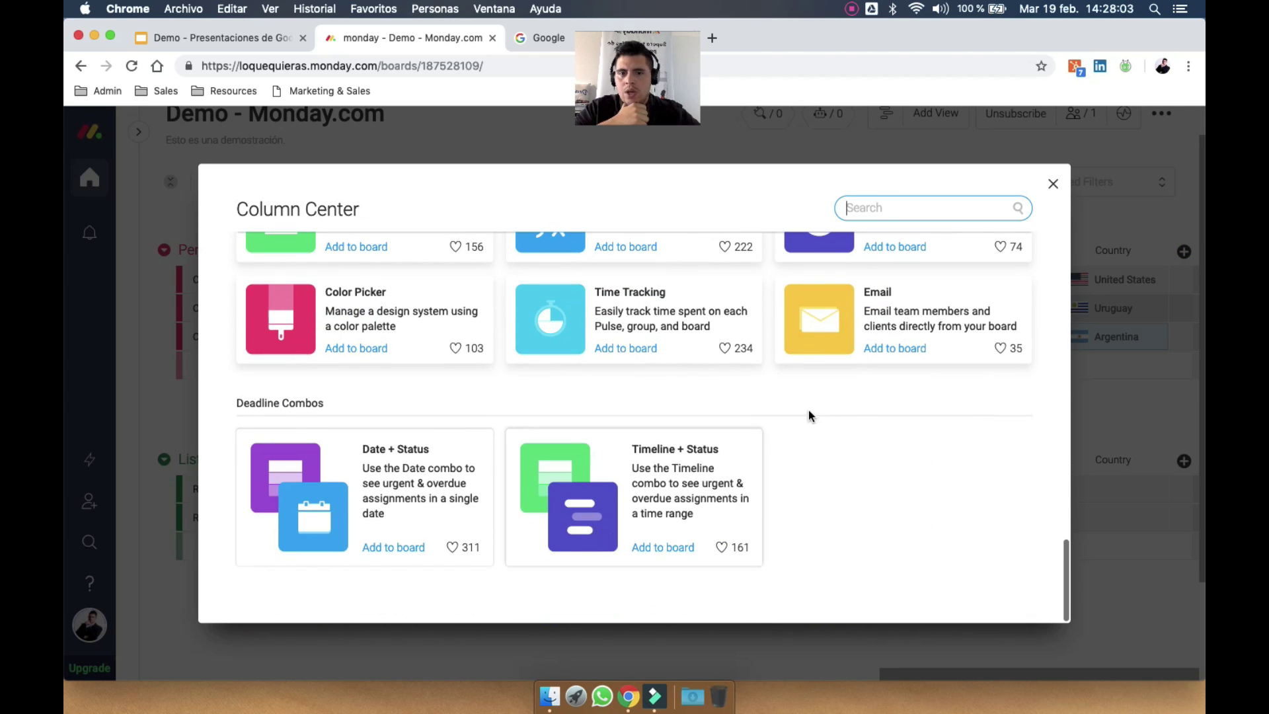
left_click(904, 314)
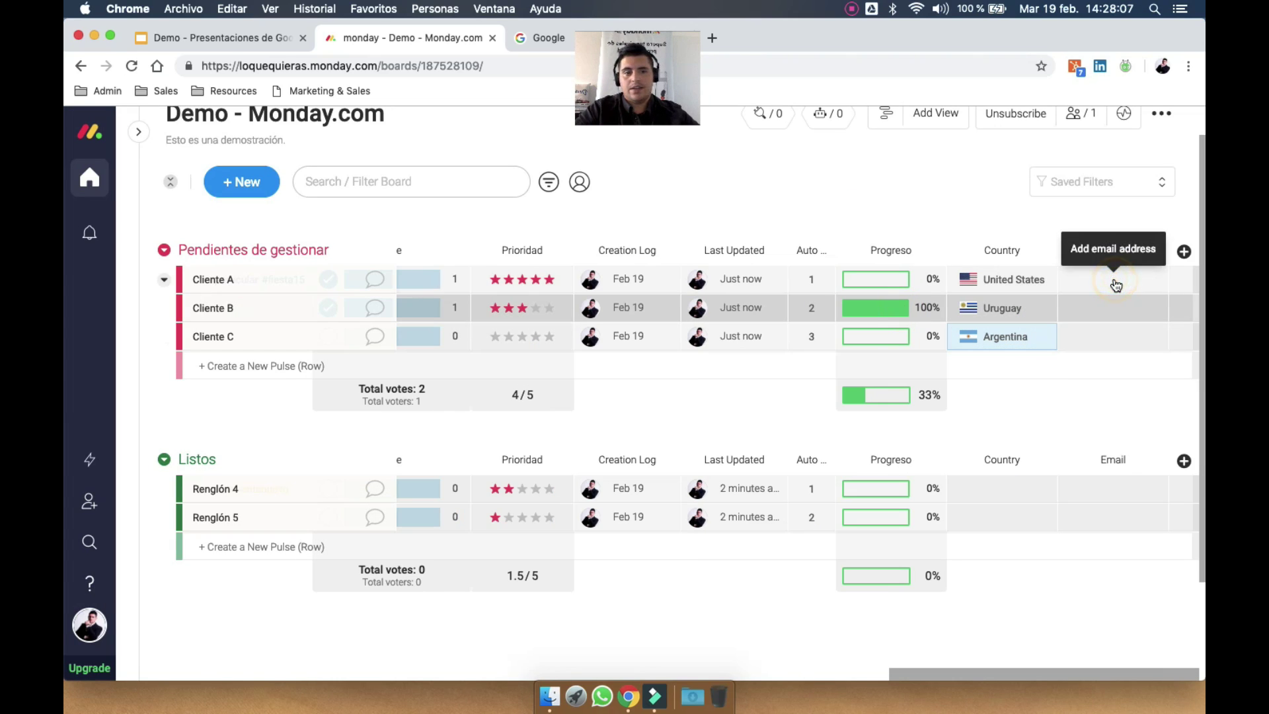
Enter Cliente A's email address with custom display text
left_click(1085, 288)
left_click(1085, 288)
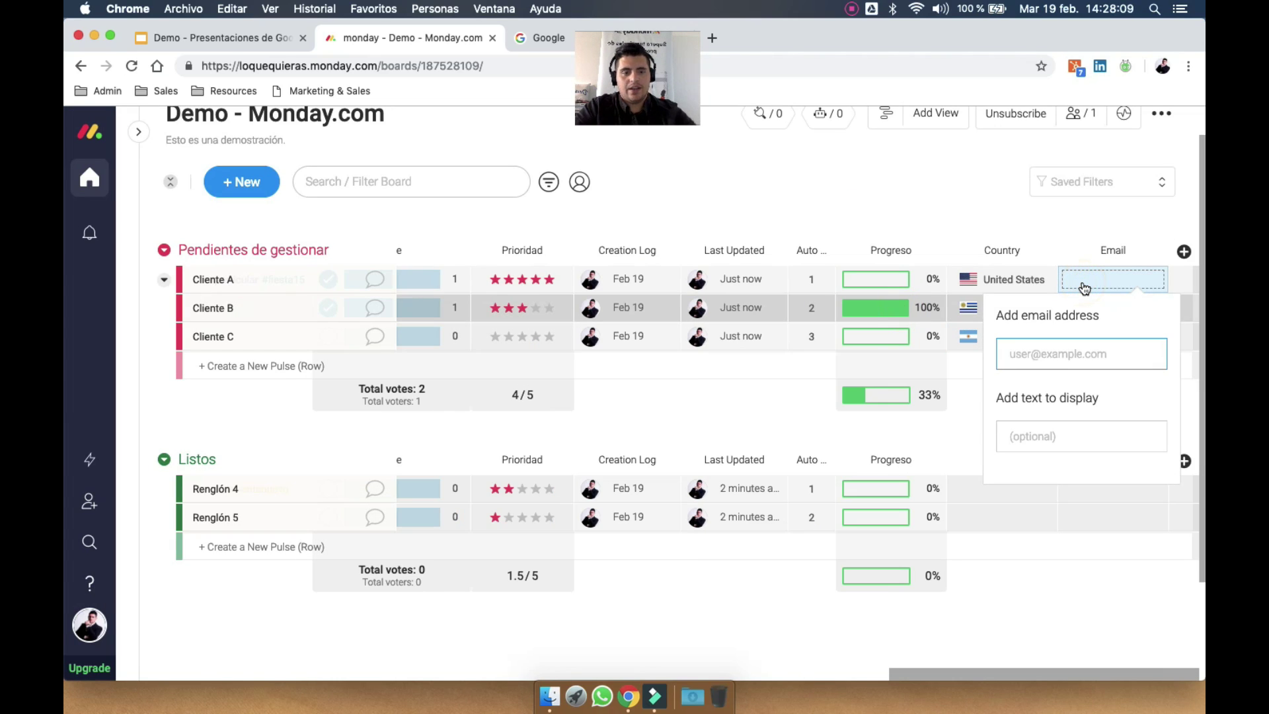
key("Down")
key("Return")
key("Tab")
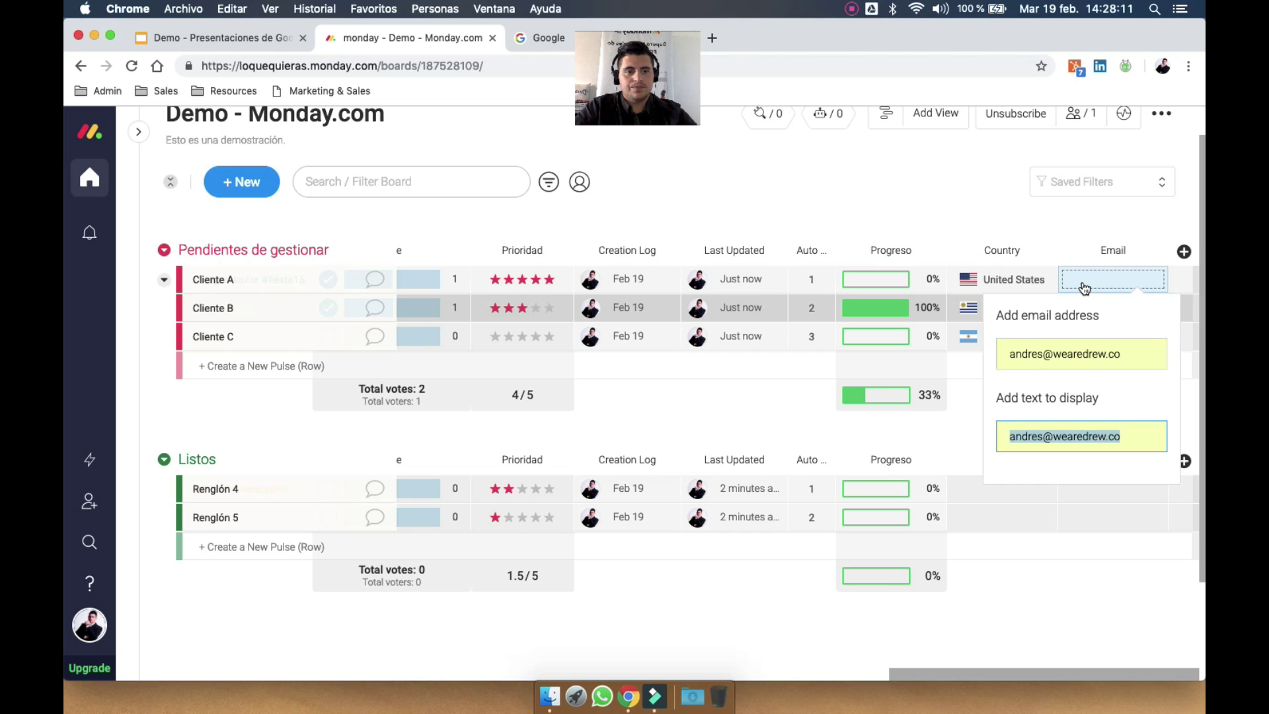
type("Correo de Andrés")
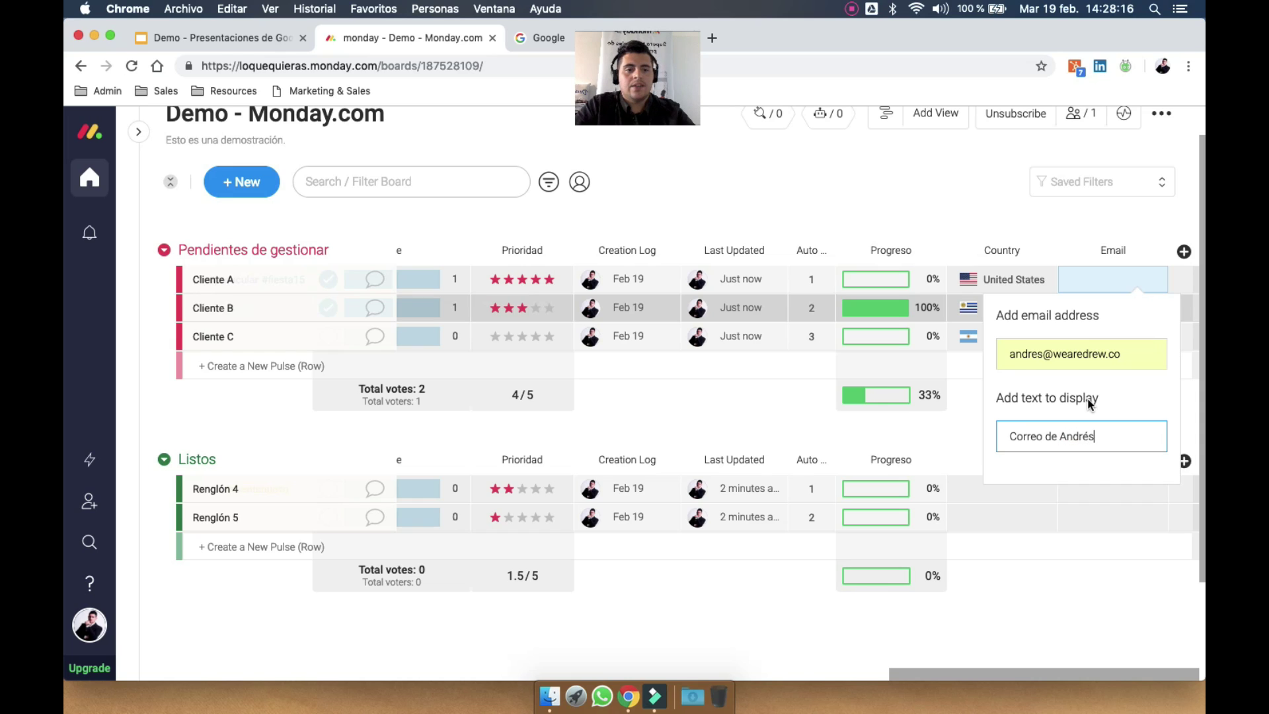
key("Return")
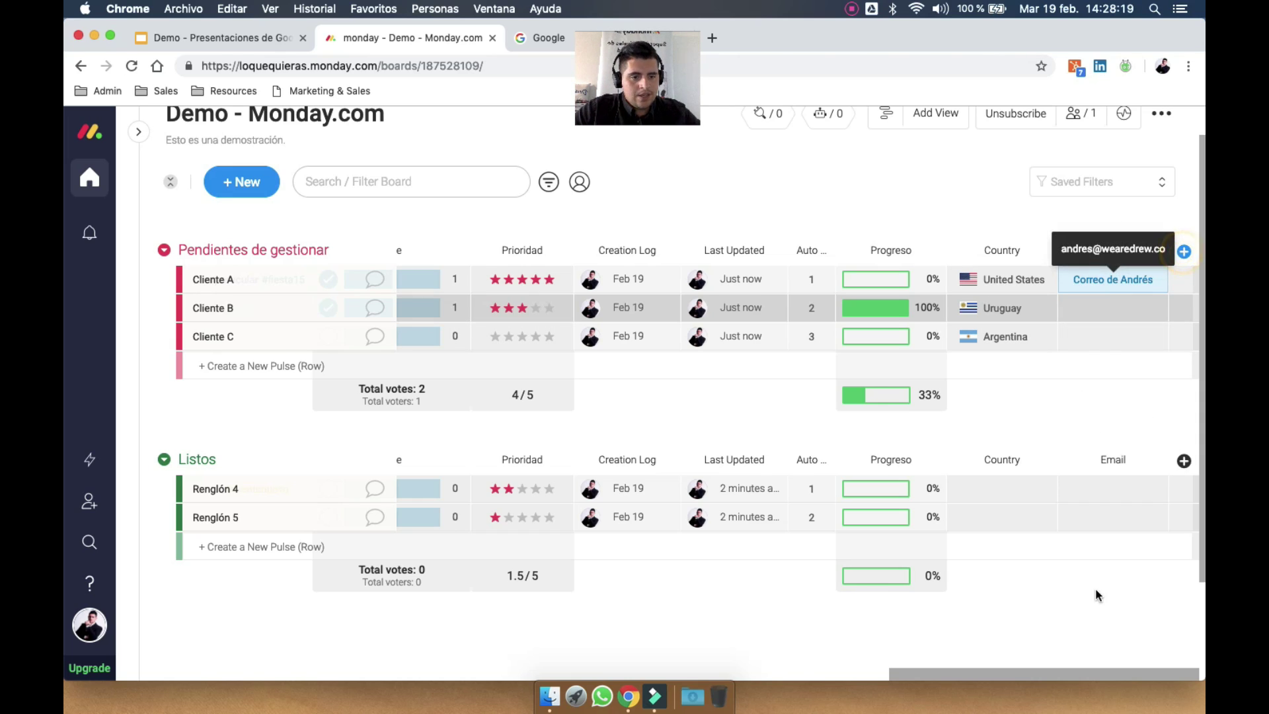
left_click(1100, 560)
Add a Color Picker column to the board
scroll(825, 518, "down", 6)
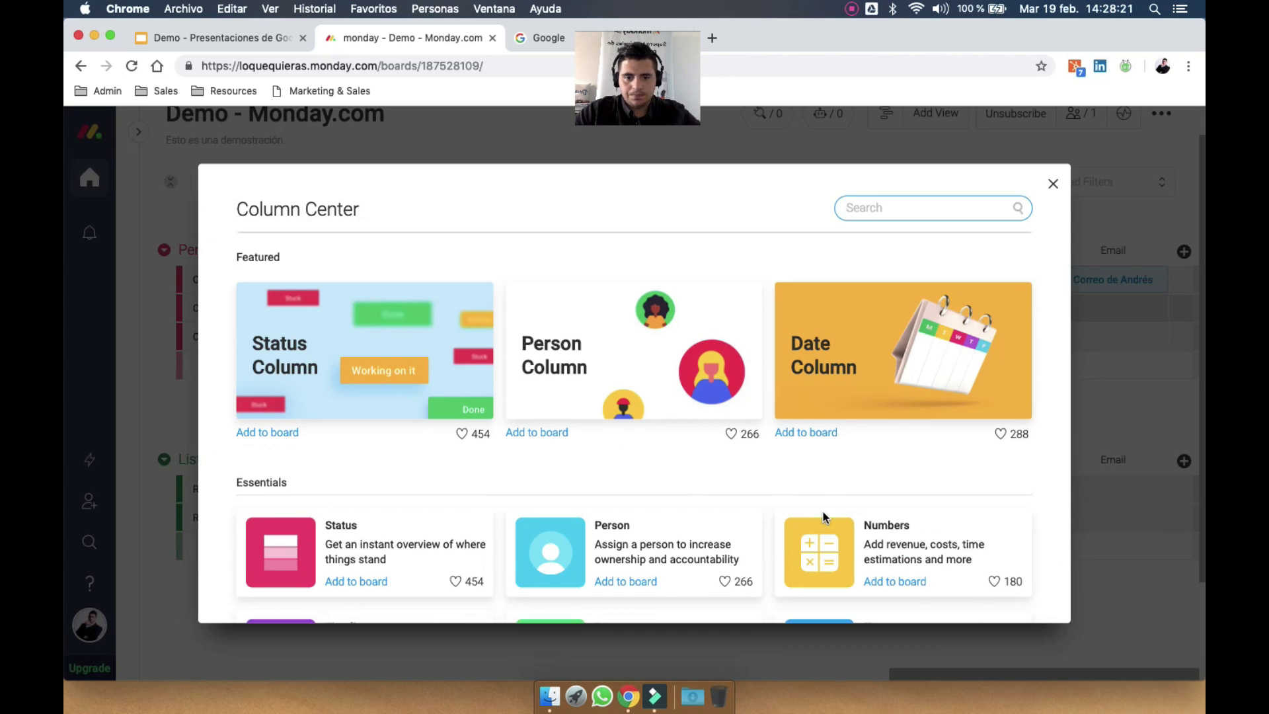
scroll(825, 518, "down", 5)
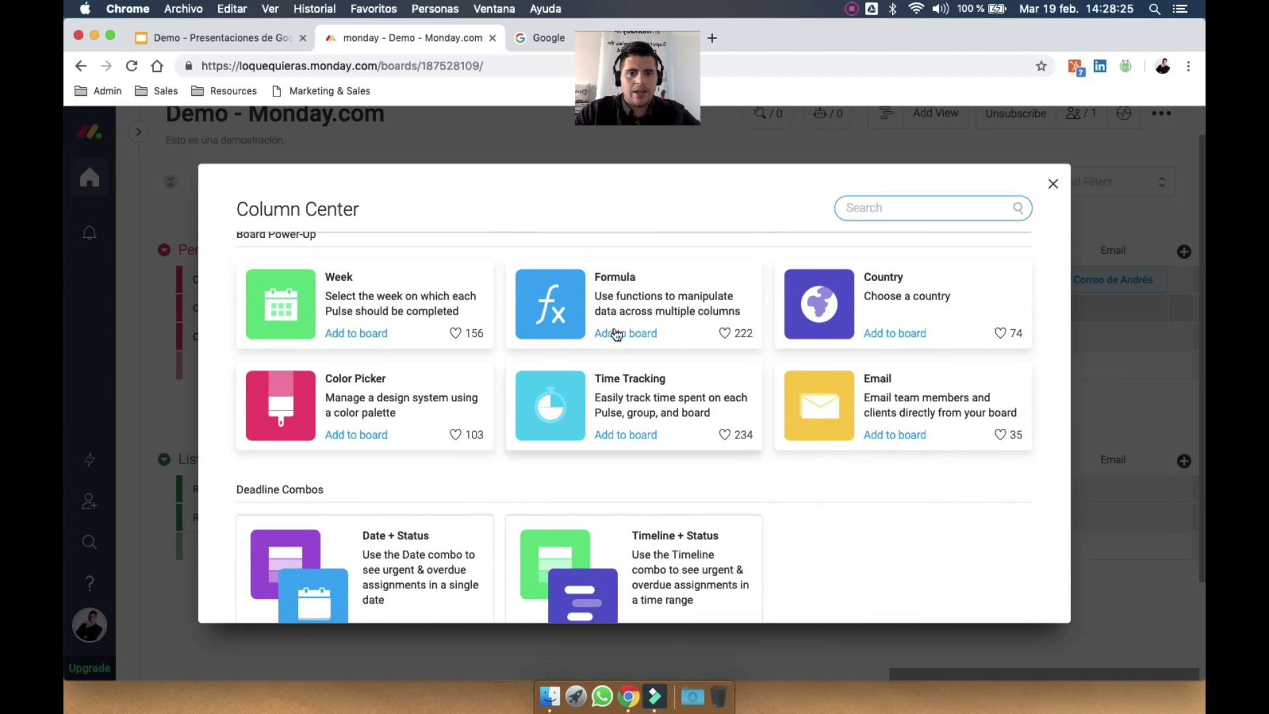
left_click(402, 396)
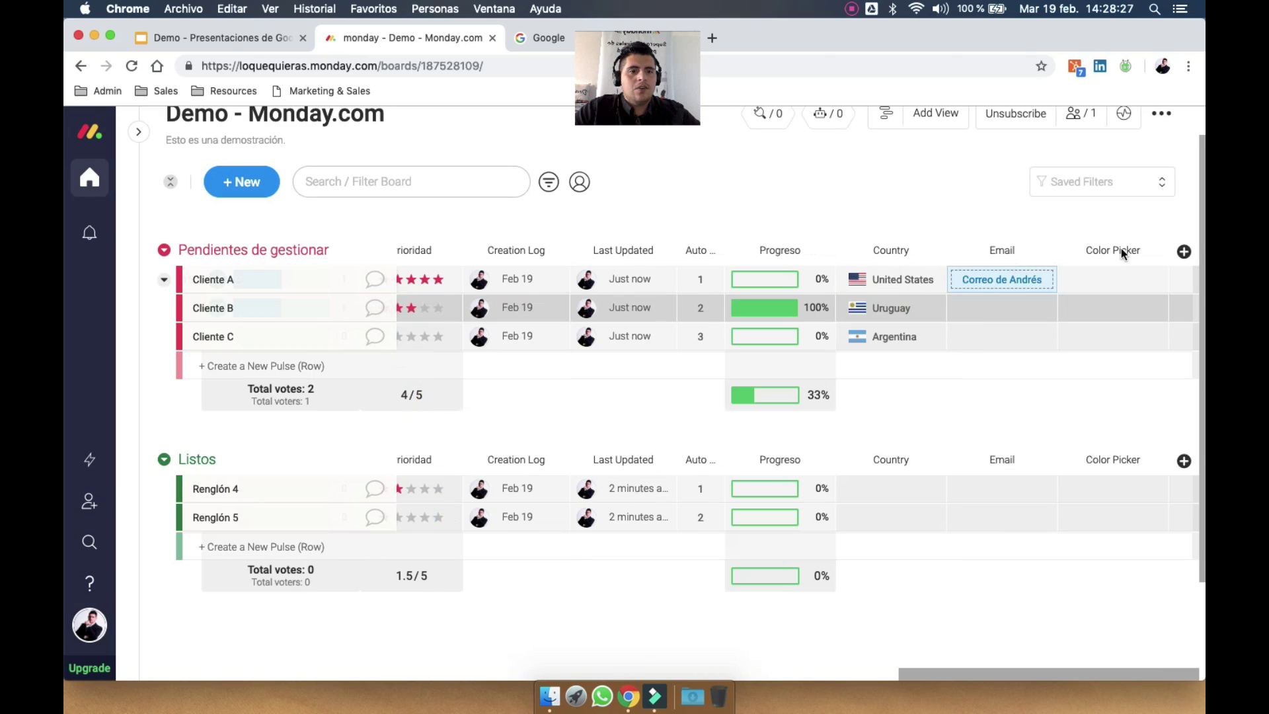
Set Cliente A's Color Picker value to green #52AF6F, trying dark and bright red first
left_click(1100, 285)
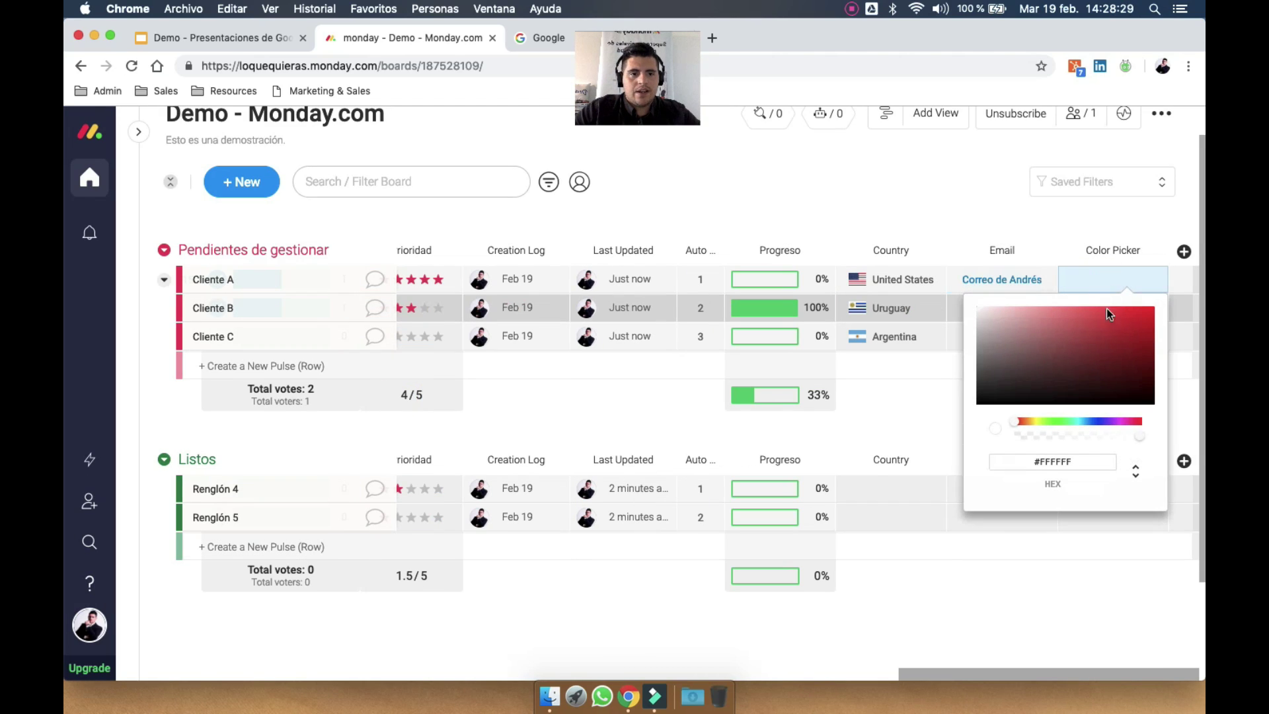
left_click(1096, 347)
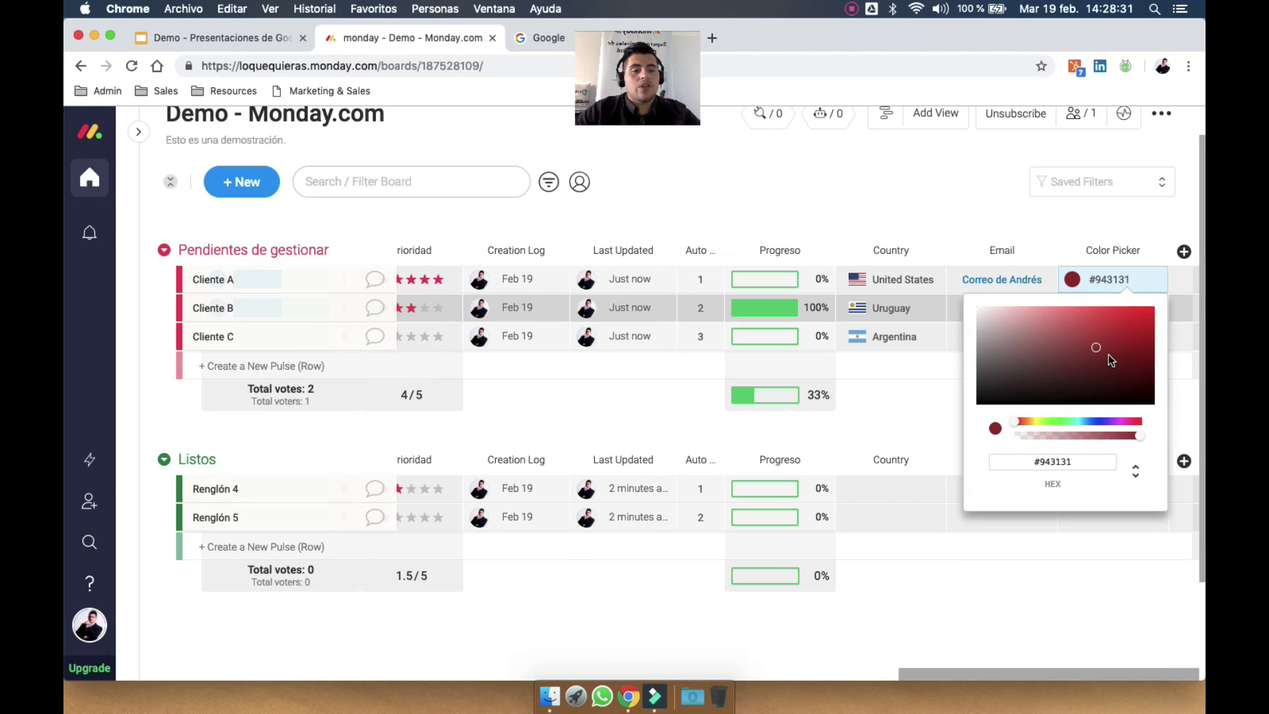
left_click(1128, 316)
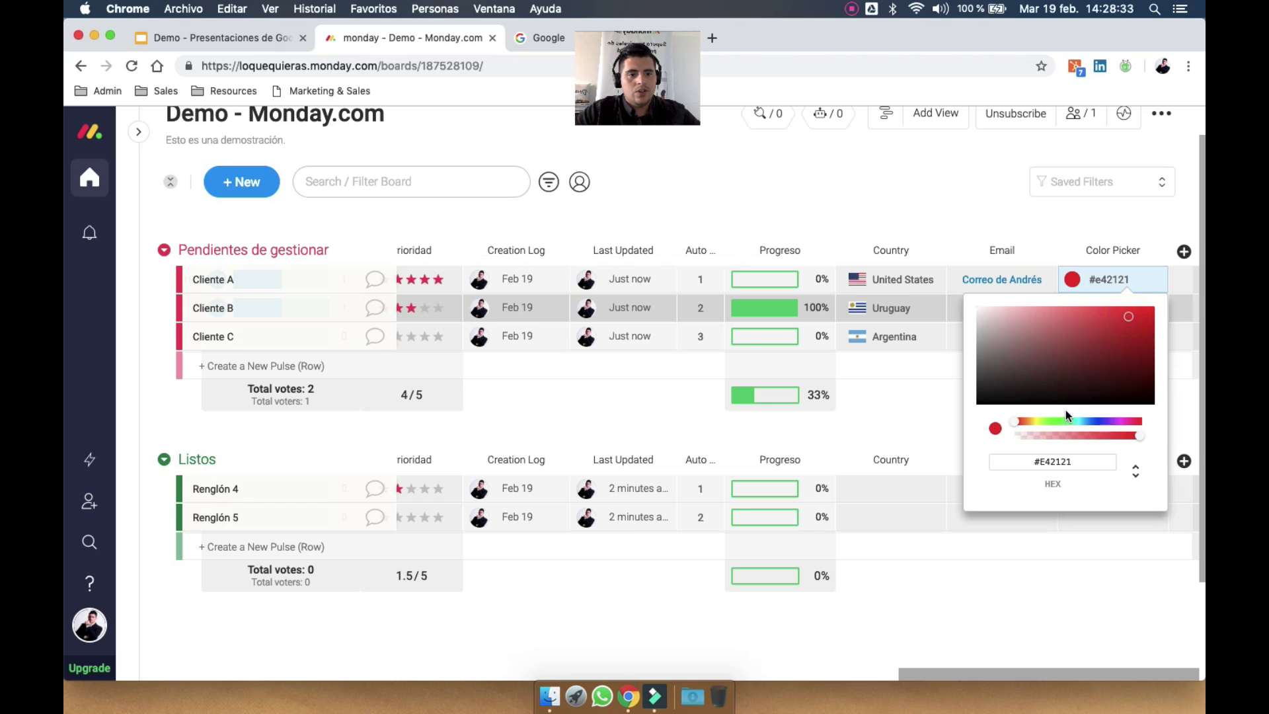
left_click(1062, 420)
left_click(1072, 337)
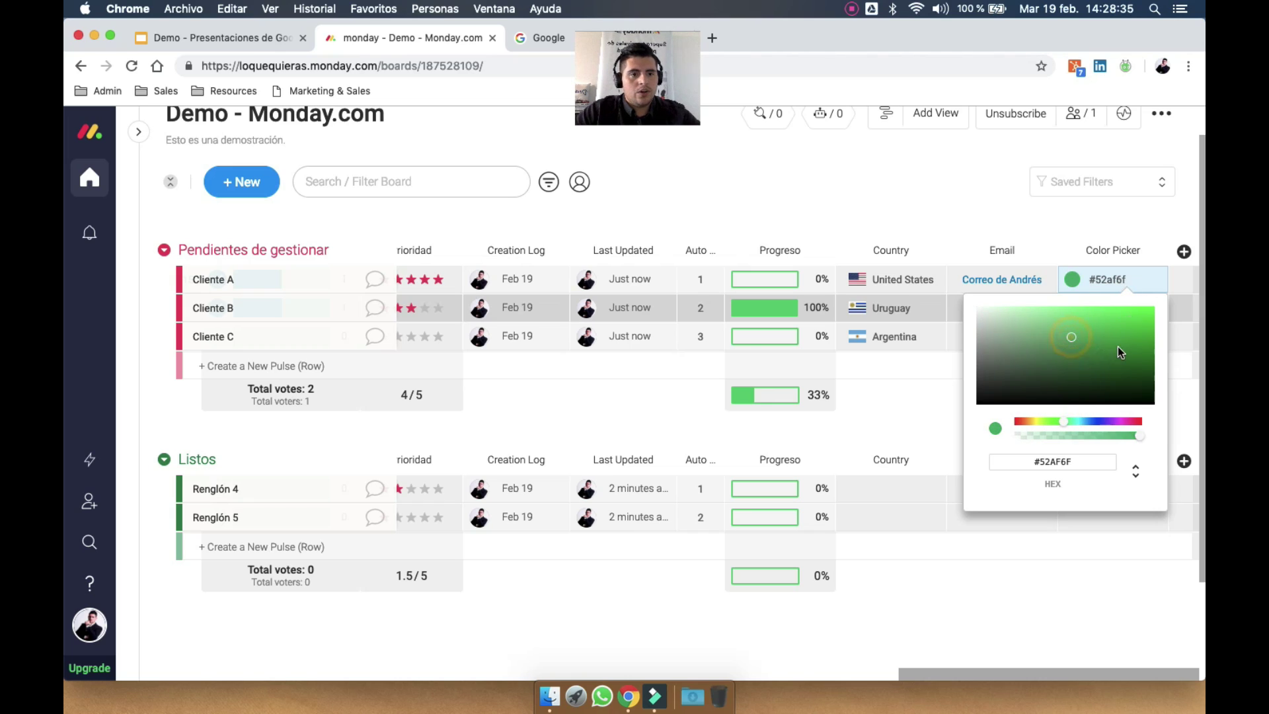
left_click(1111, 281)
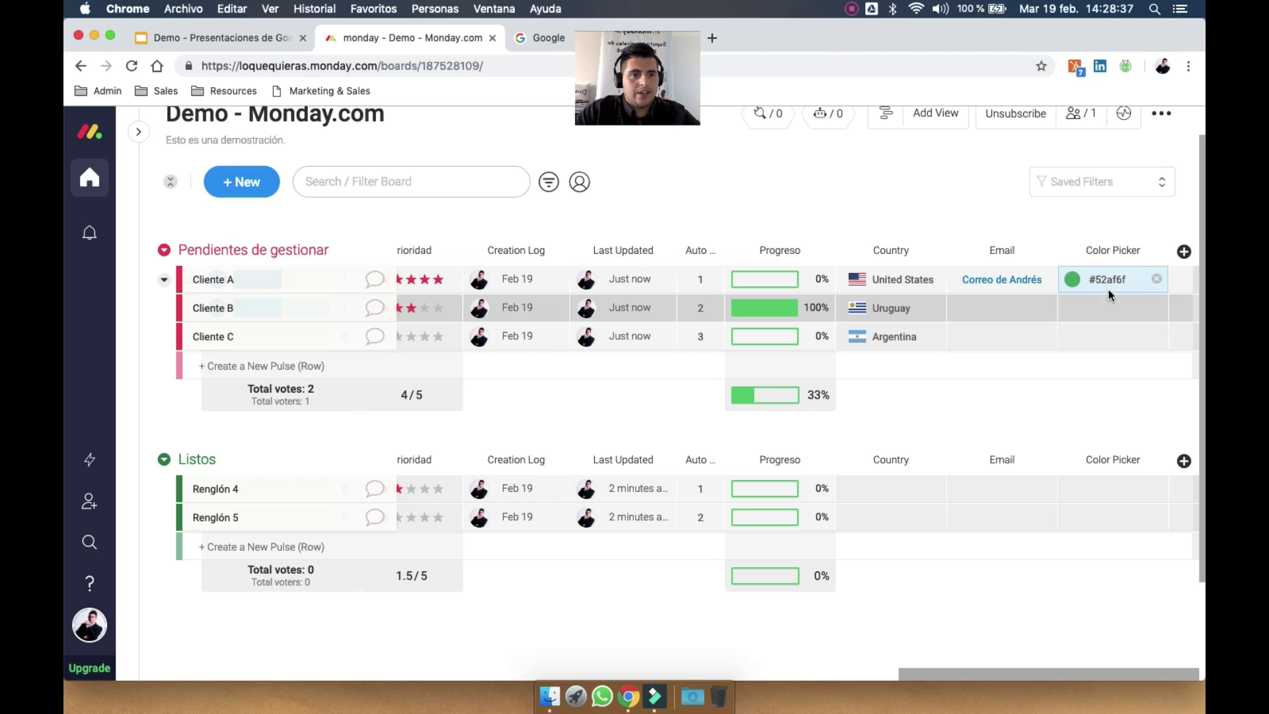
left_click(1112, 279)
left_click(1105, 281)
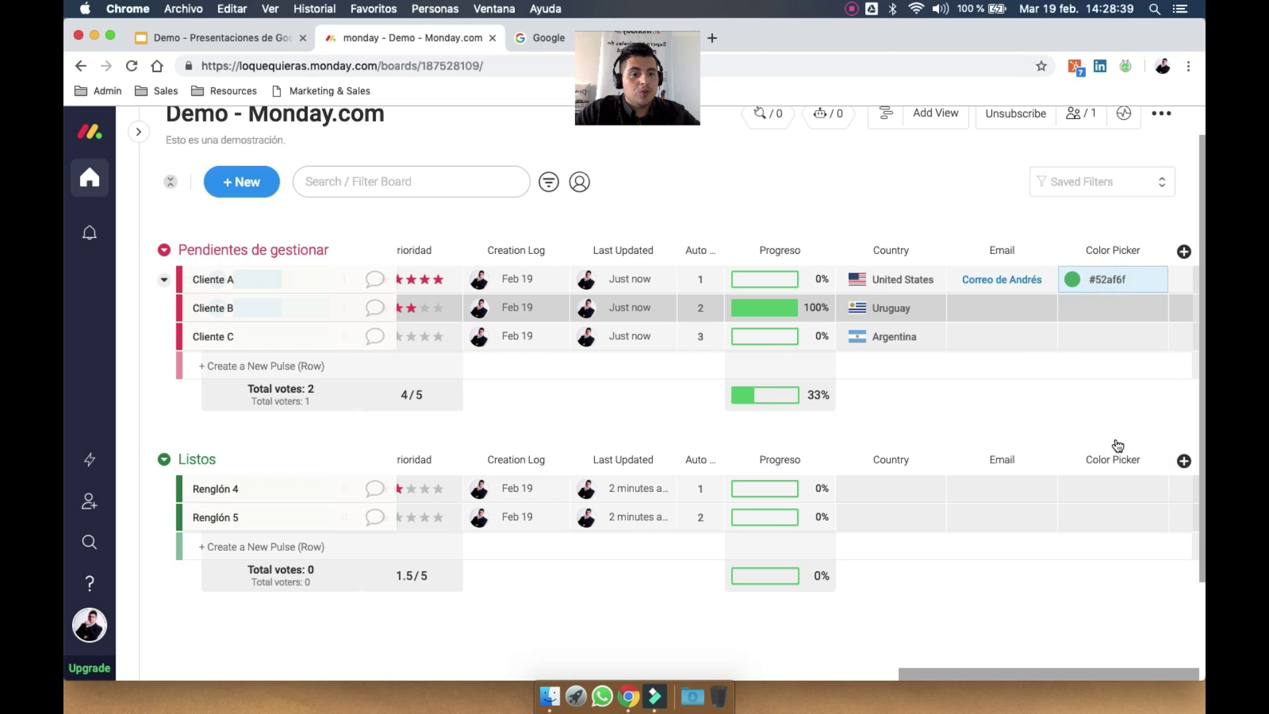
left_click(1184, 253)
Add a Time Tracking column and start timers for Clientes A, B and C
left_click(1098, 560)
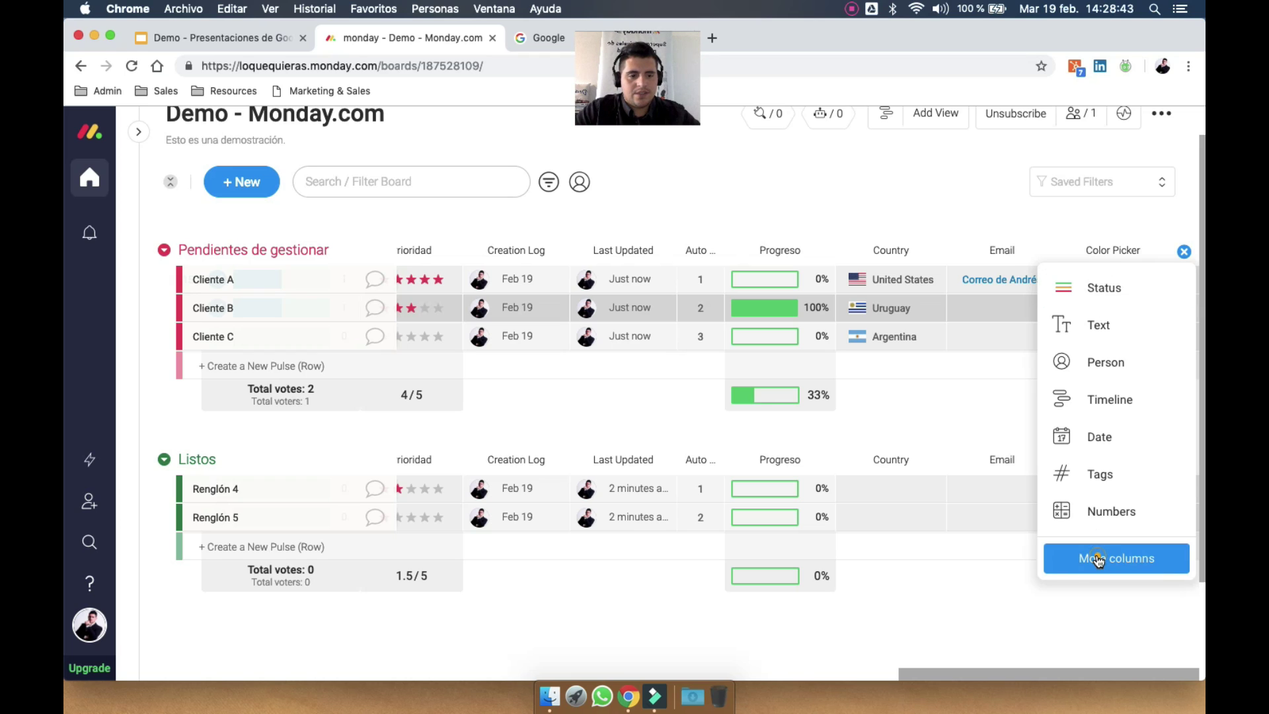
scroll(772, 465, "down", 10)
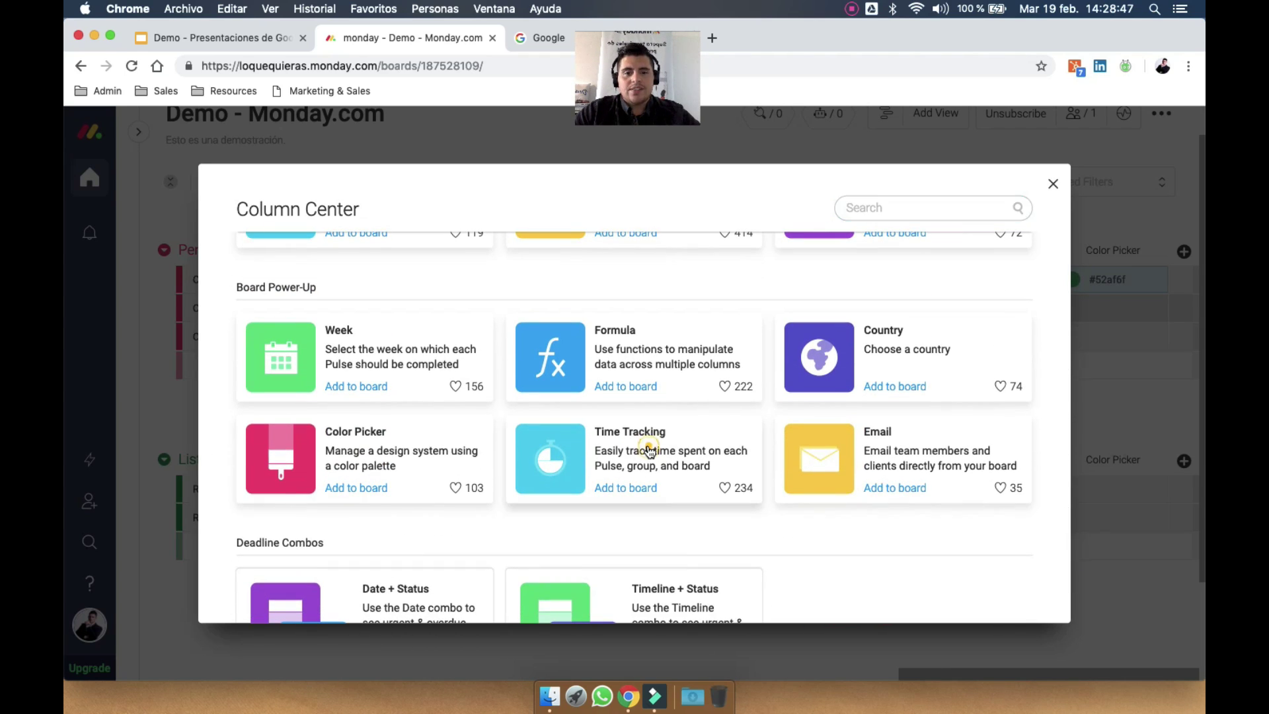
left_click(1097, 312)
scroll(1099, 316, "right", 3)
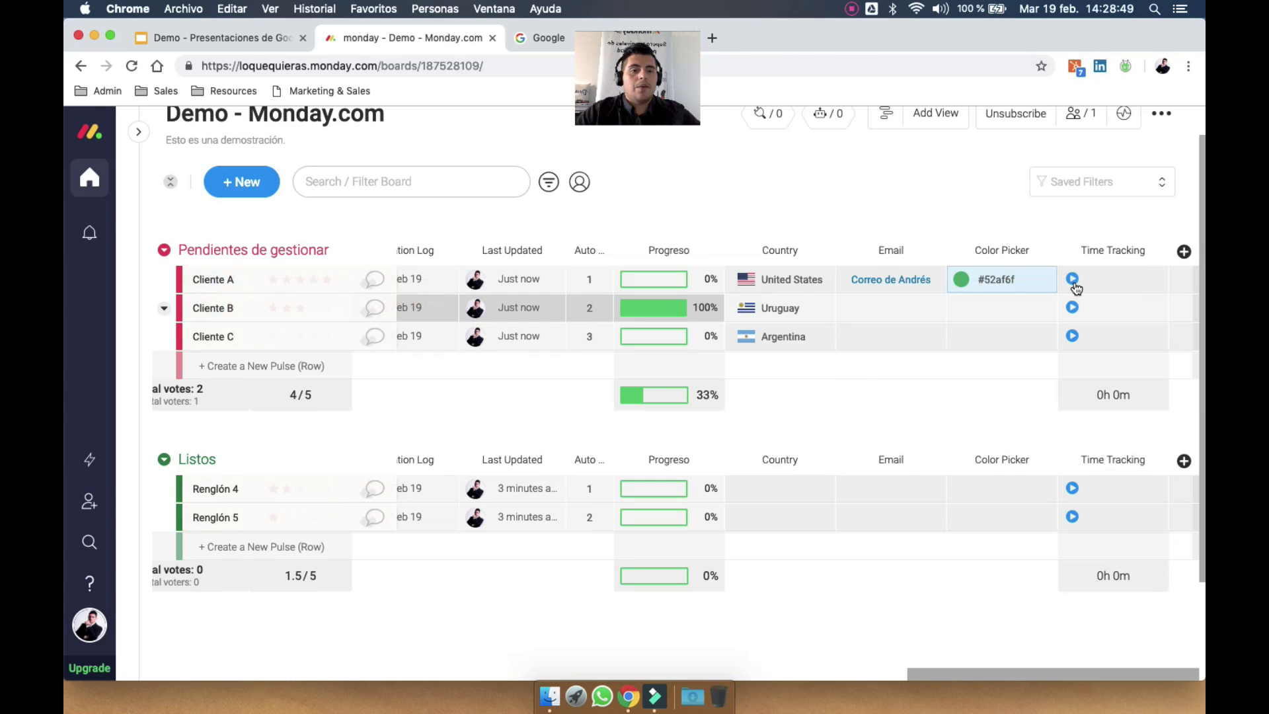
left_click(1072, 279)
left_click(1072, 306)
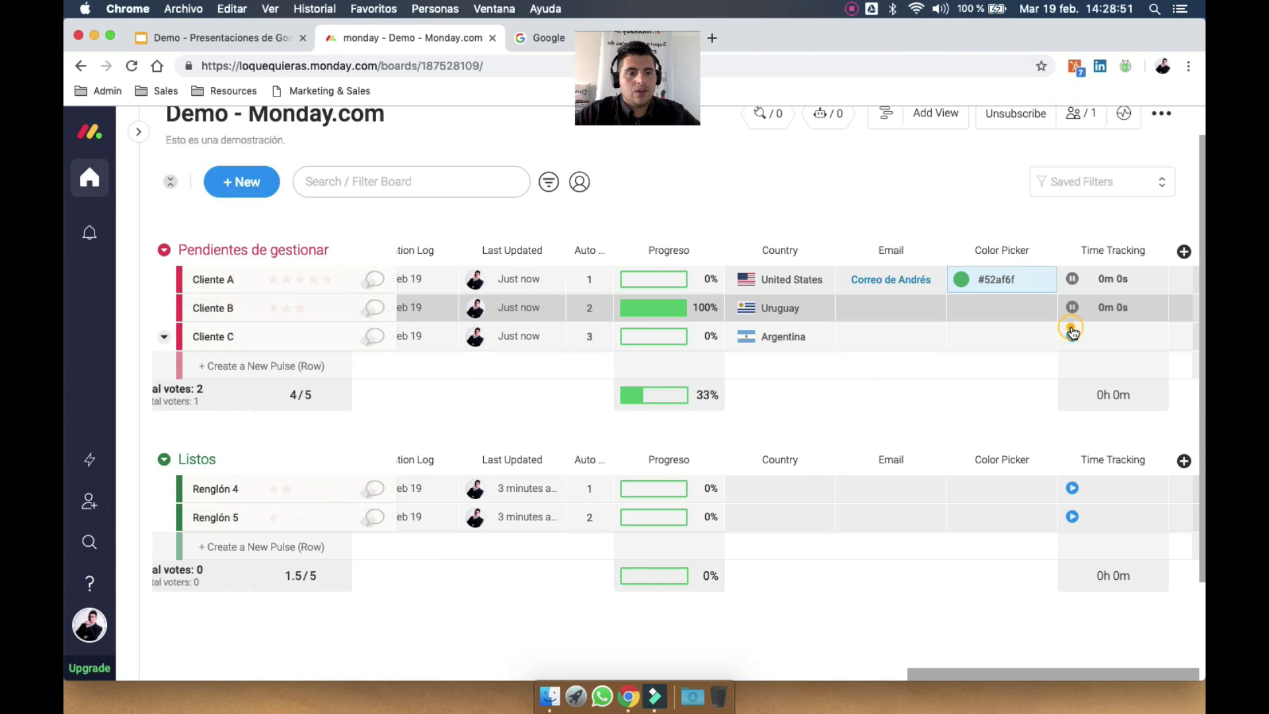
left_click(1072, 334)
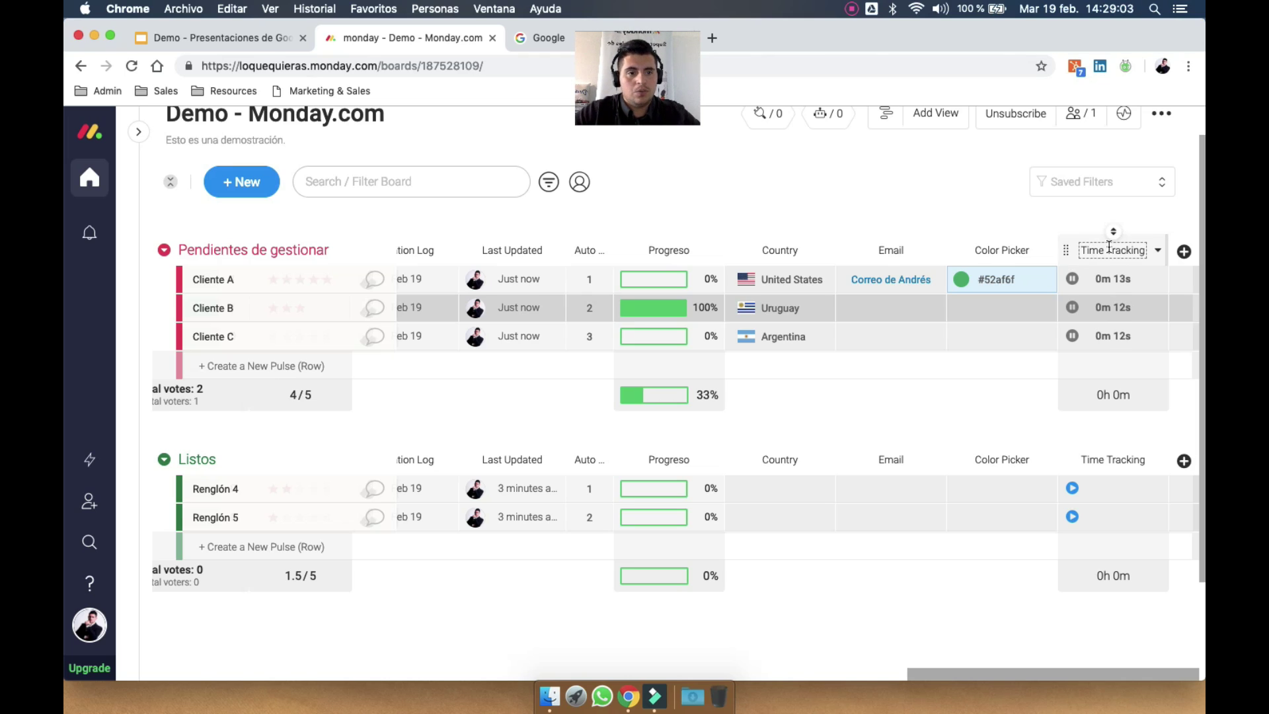
Rename the Time Tracking column to Lead time
left_click(1110, 246)
type("Te")
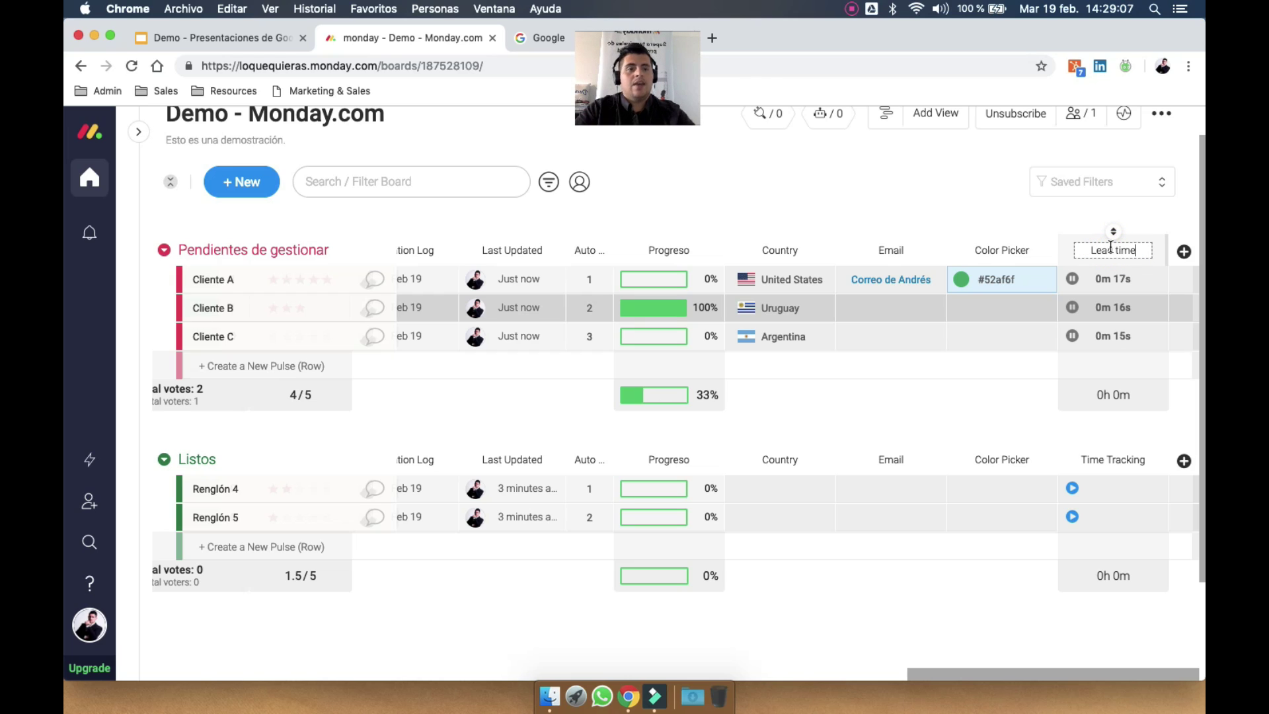
key("Return")
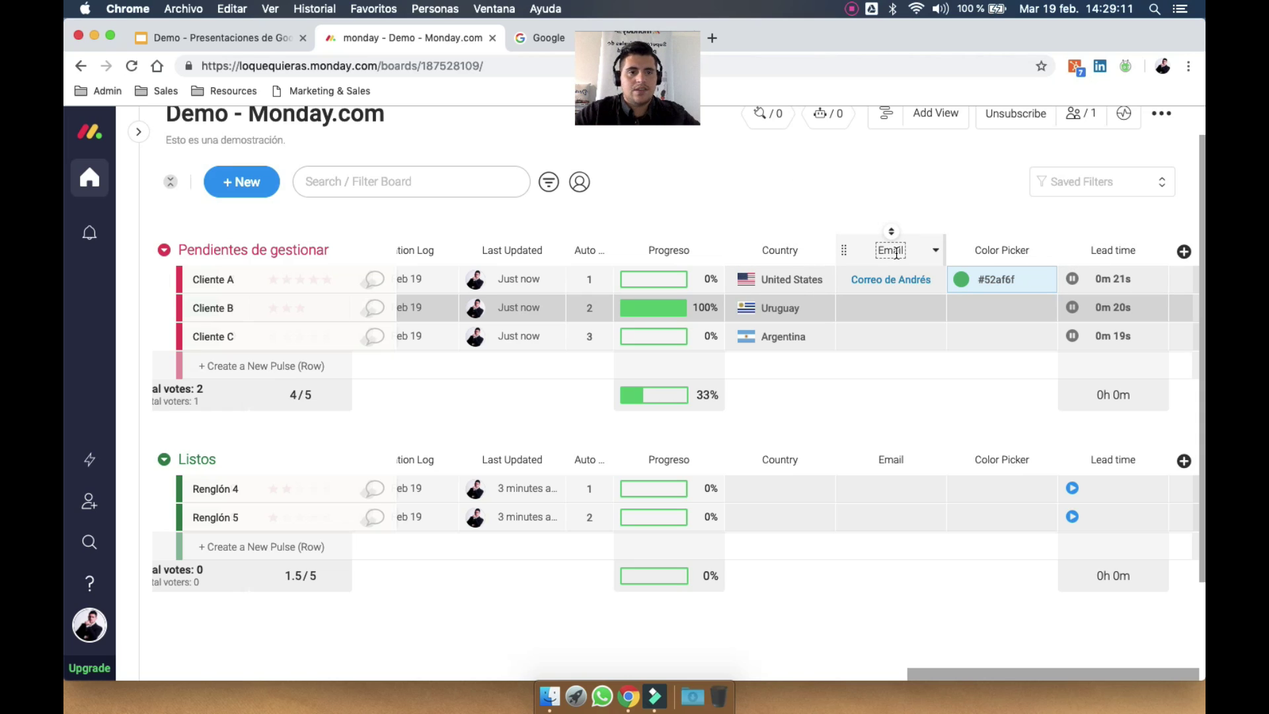
Stop Cliente A's timer at 0m 25s and open its time tracking log
left_click(1073, 280)
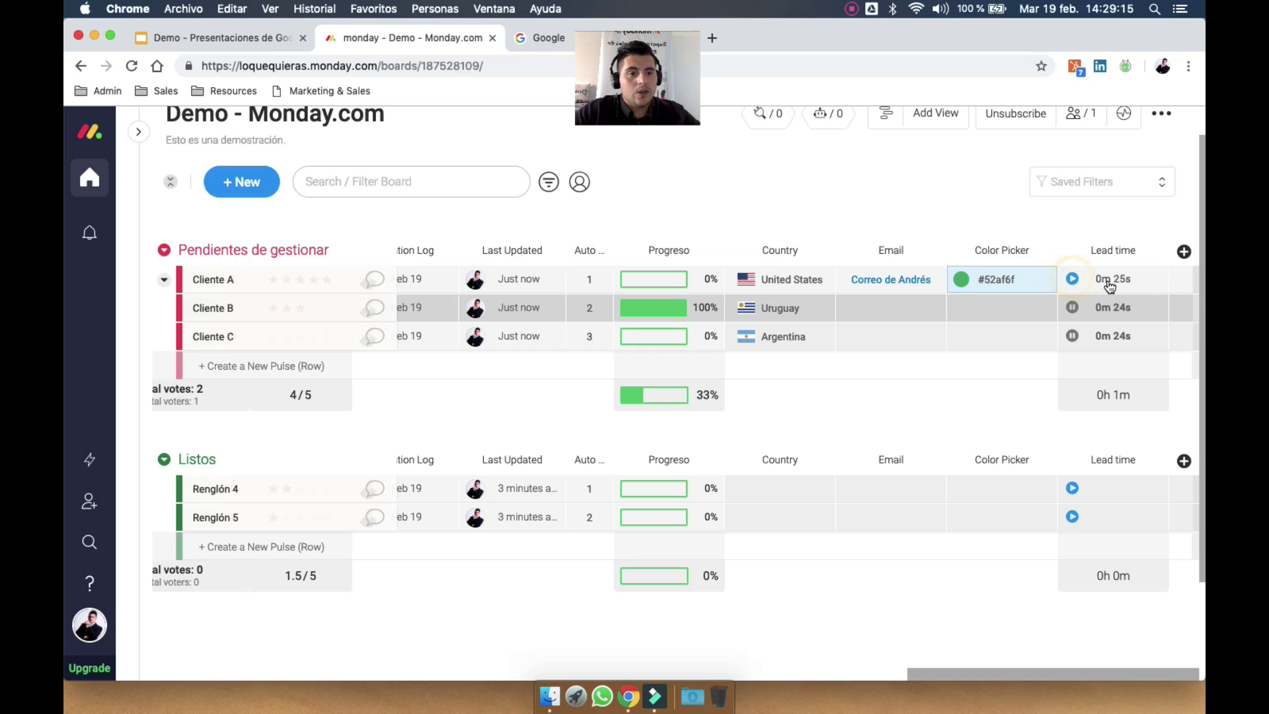
left_click(1112, 281)
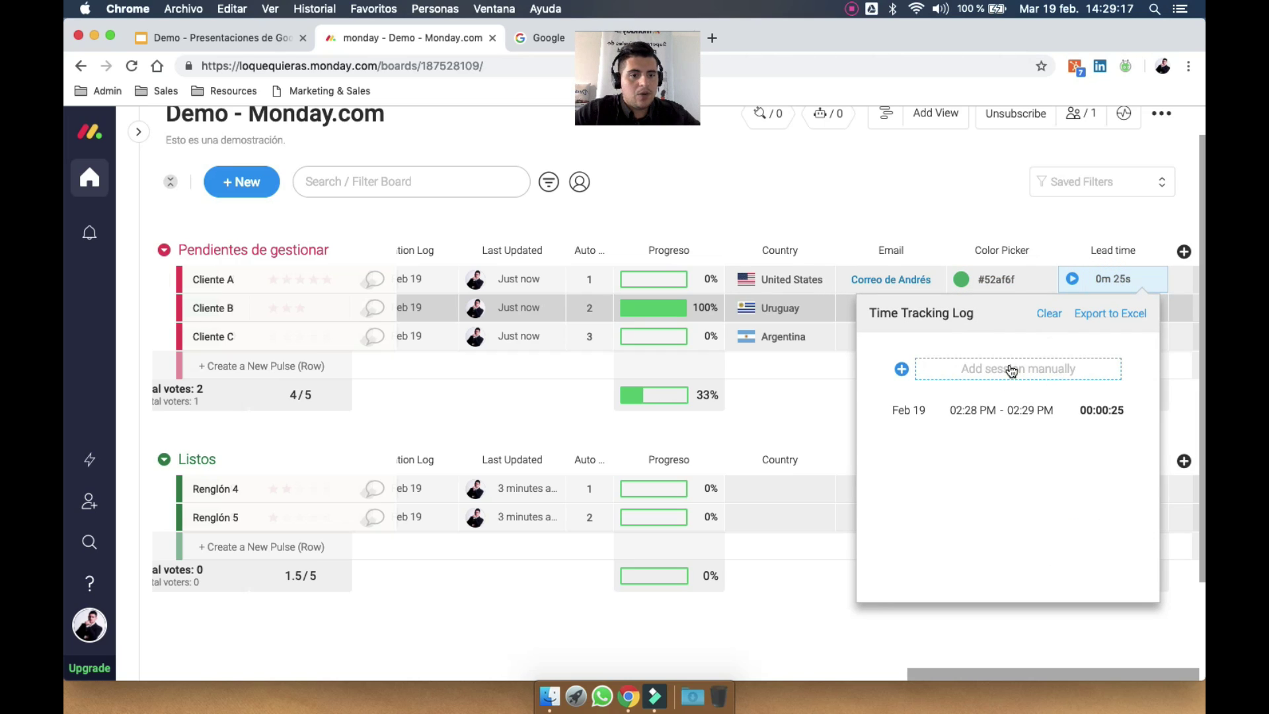
left_click(1008, 368)
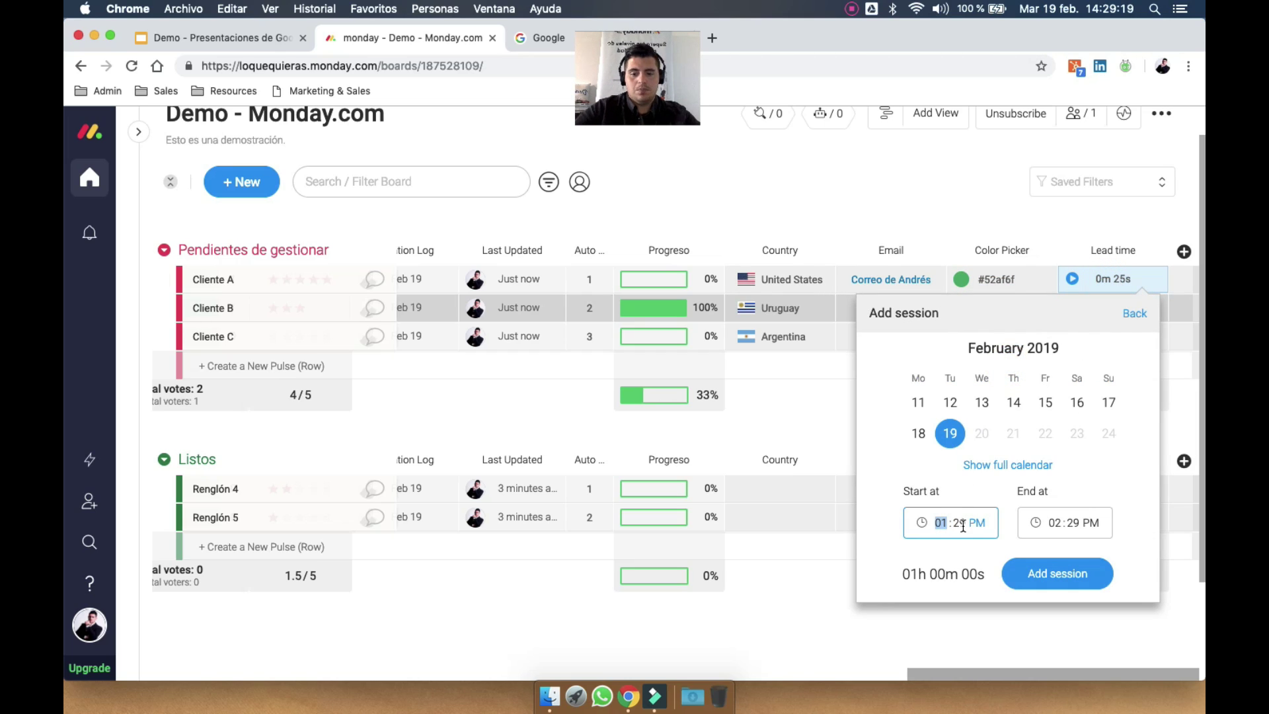
Log a one-hour Feb 18 session (01:29–02:29 PM) for Cliente A, then restart its timer
left_click(919, 434)
left_click(1051, 575)
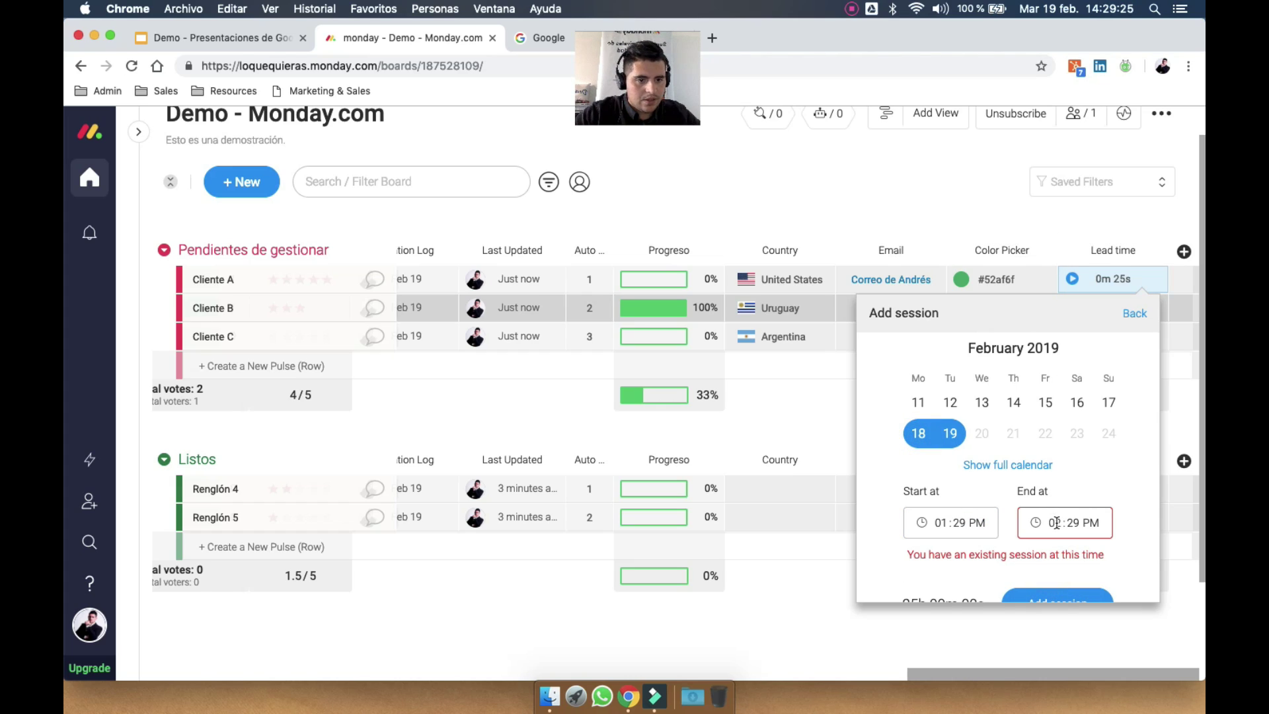
left_click(929, 432)
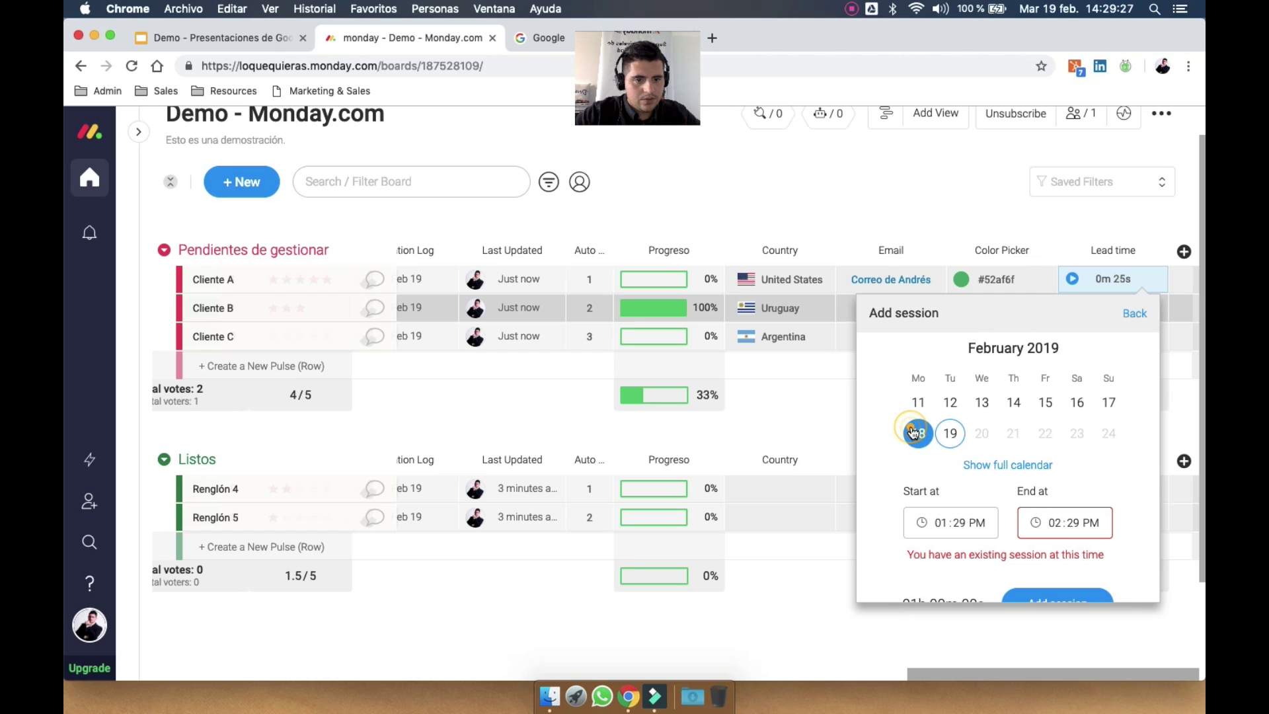
left_click(1070, 595)
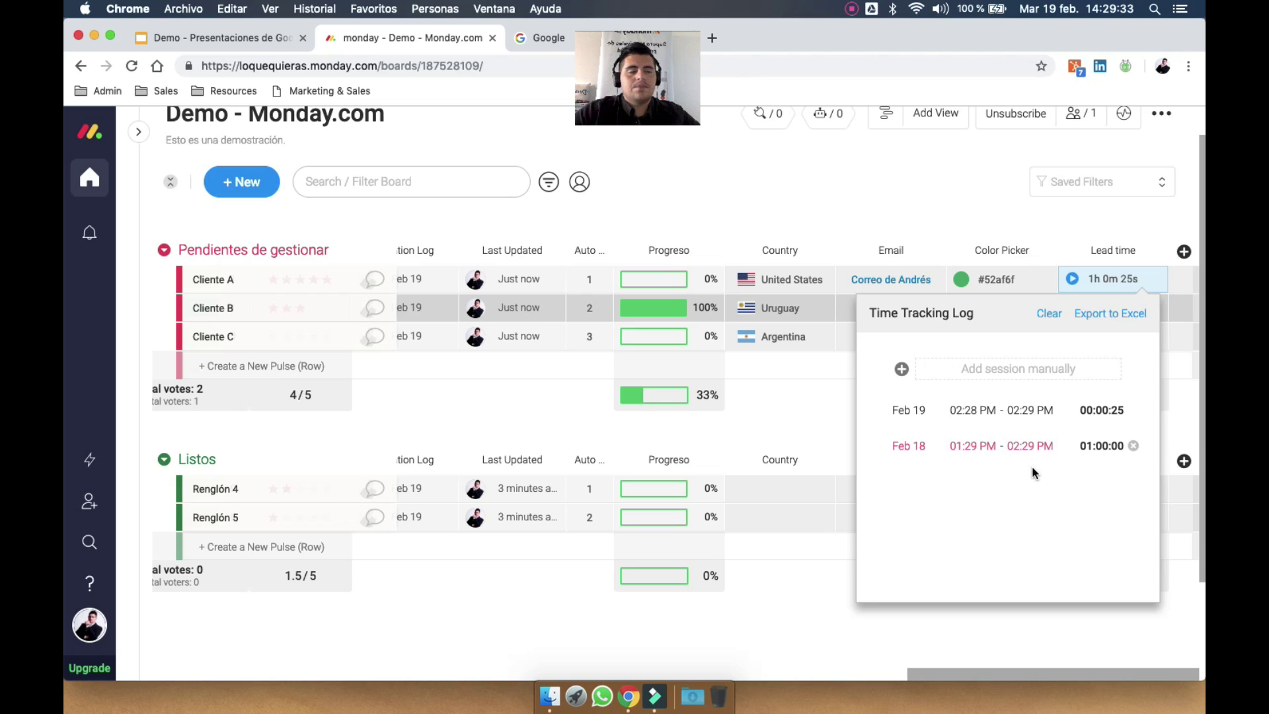
left_click(1062, 208)
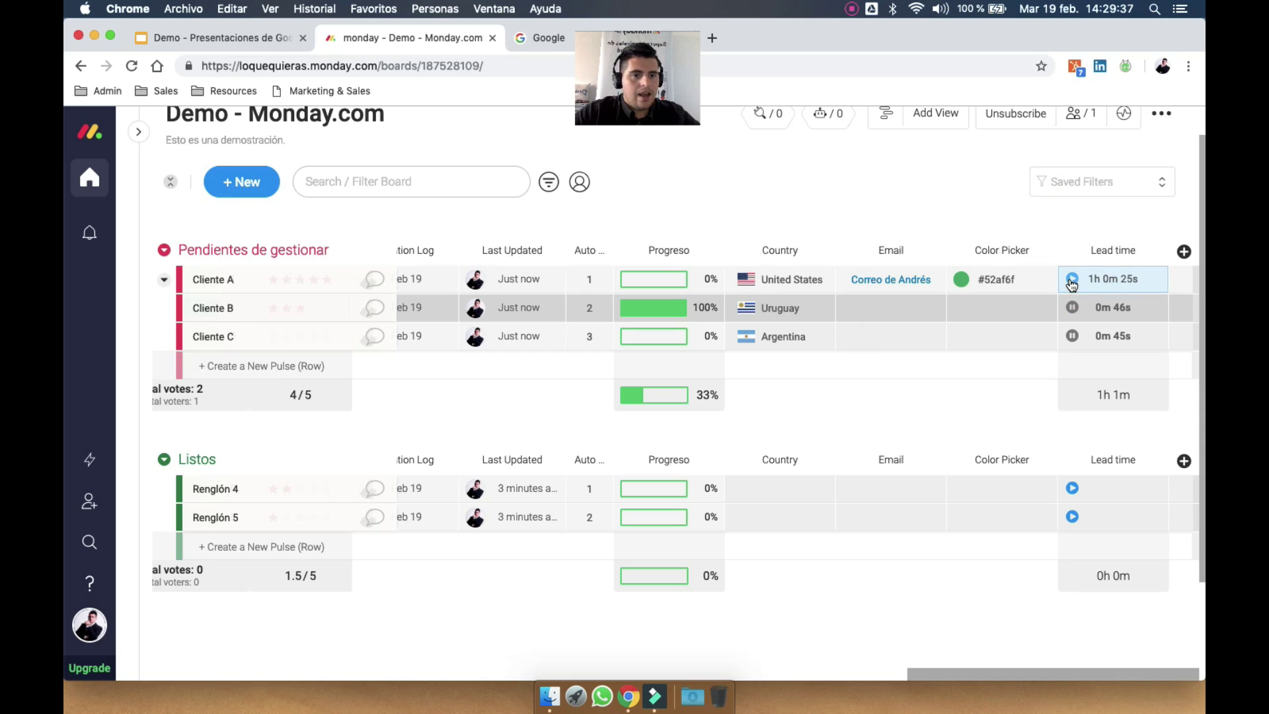
left_click(1071, 281)
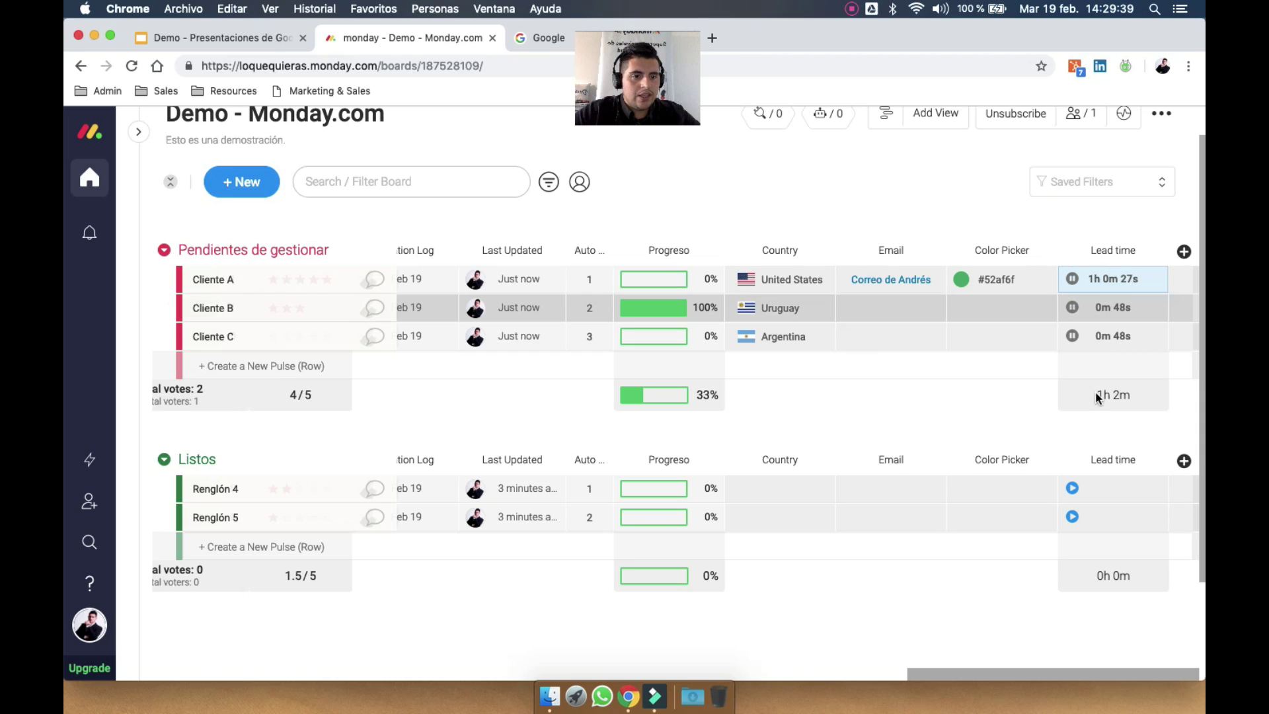
left_click(1184, 251)
Add a Formula column from the Column Center at the end of the board
left_click(1105, 555)
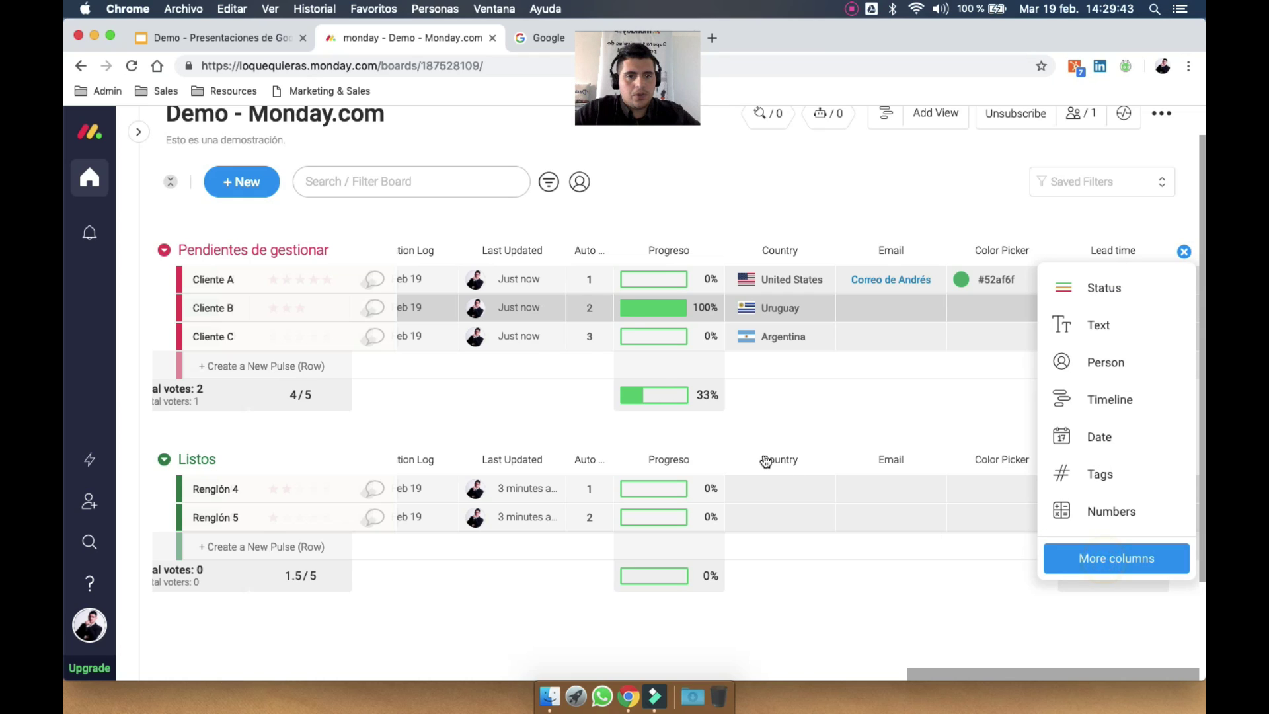
scroll(635, 462, "down", 4)
scroll(622, 511, "down", 10)
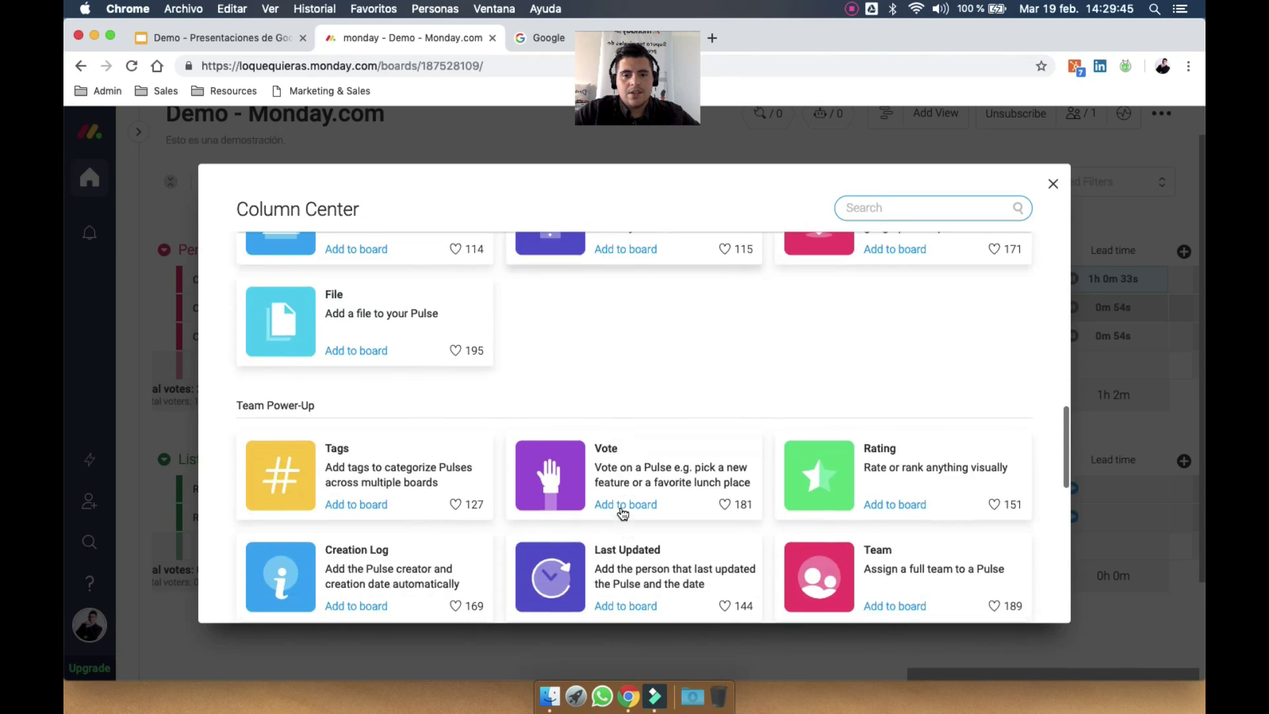
left_click(659, 474)
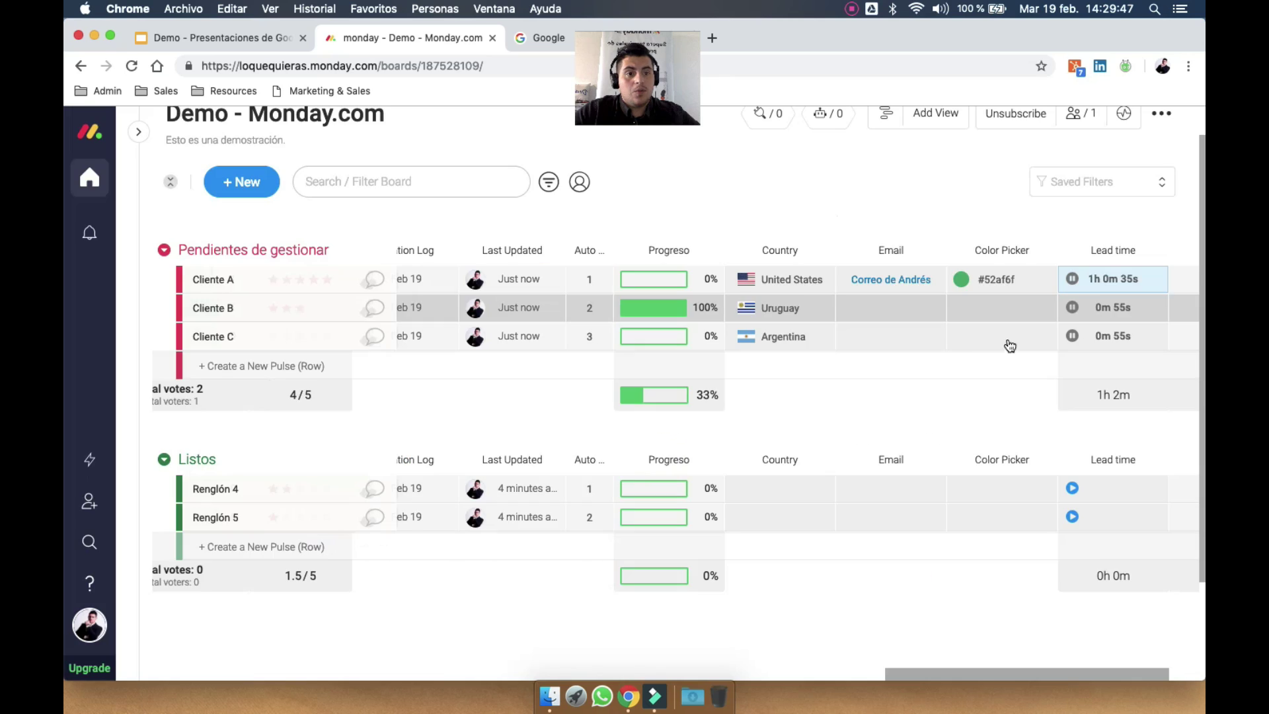
scroll(782, 291, "left", 15)
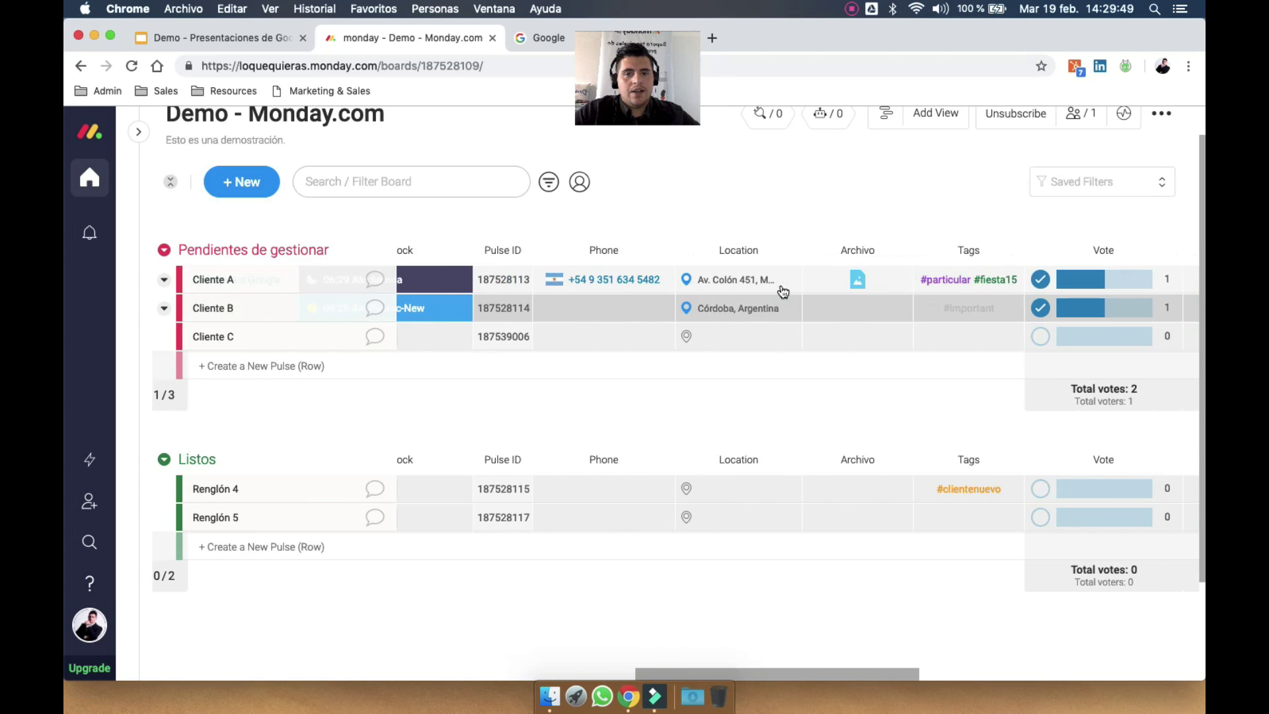
scroll(783, 291, "left", 10)
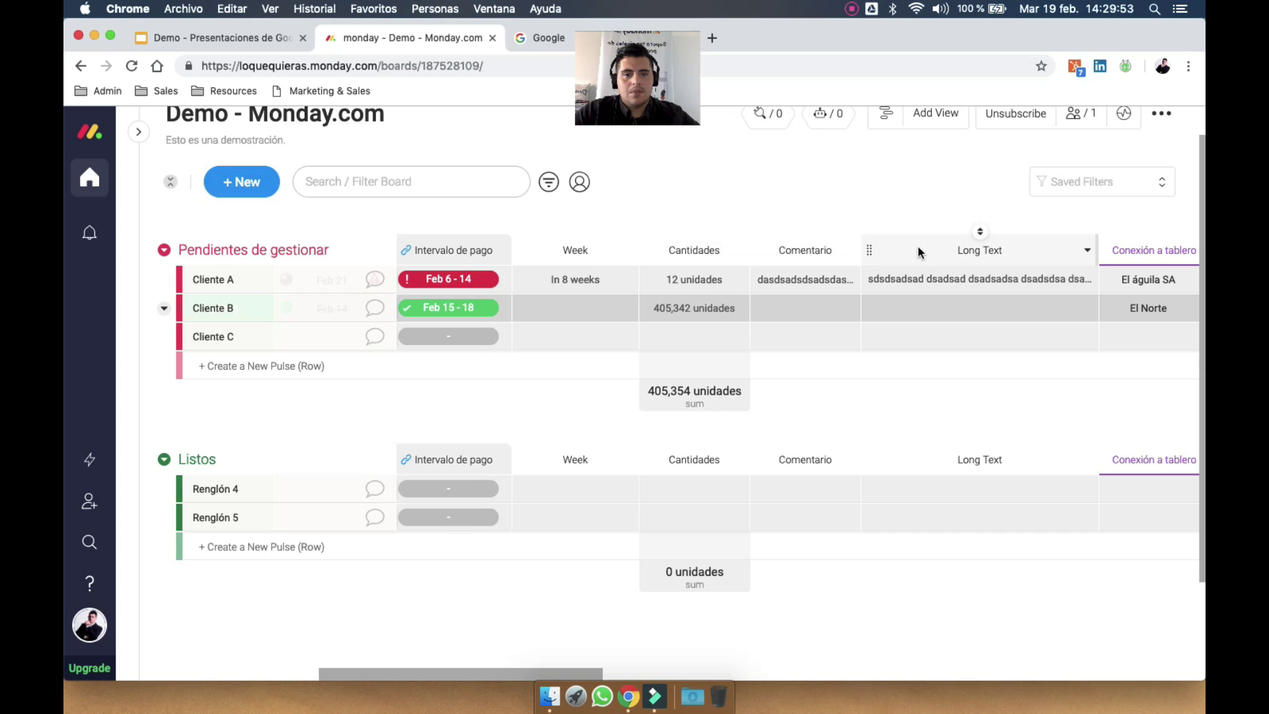
scroll(915, 249, "right", 15)
scroll(1033, 260, "right", 12)
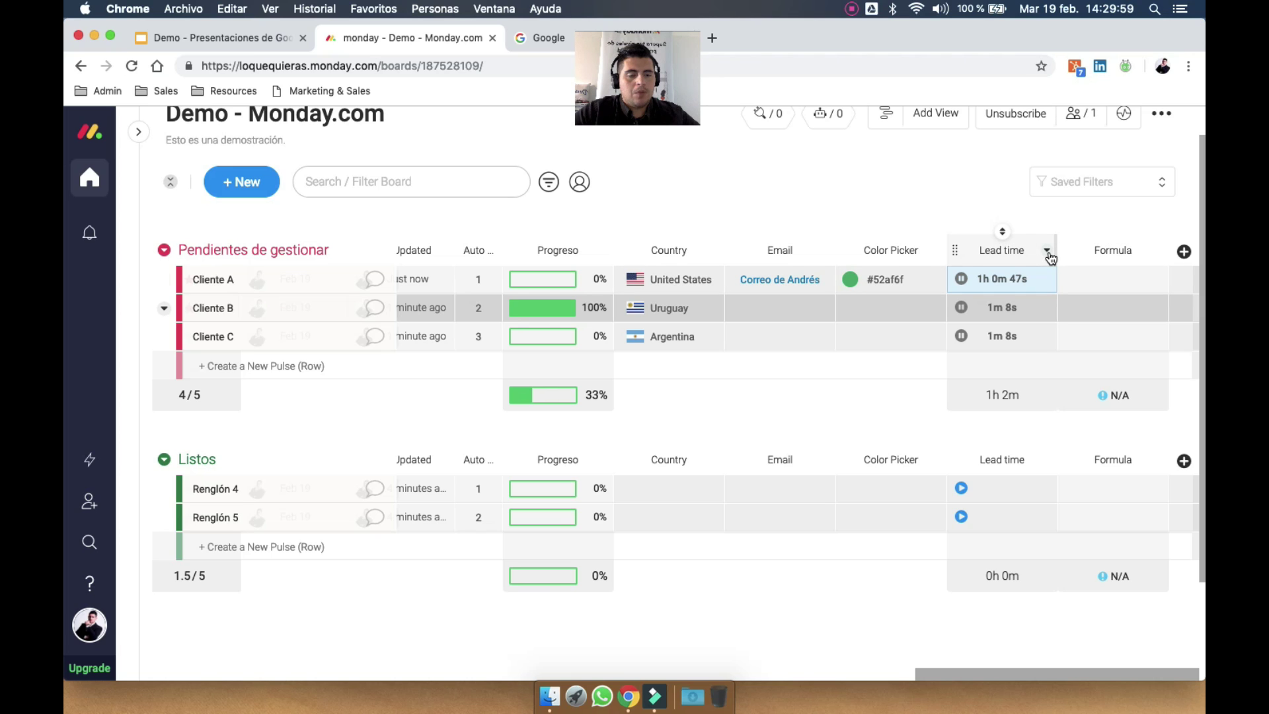
scroll(1050, 256, "left", 15)
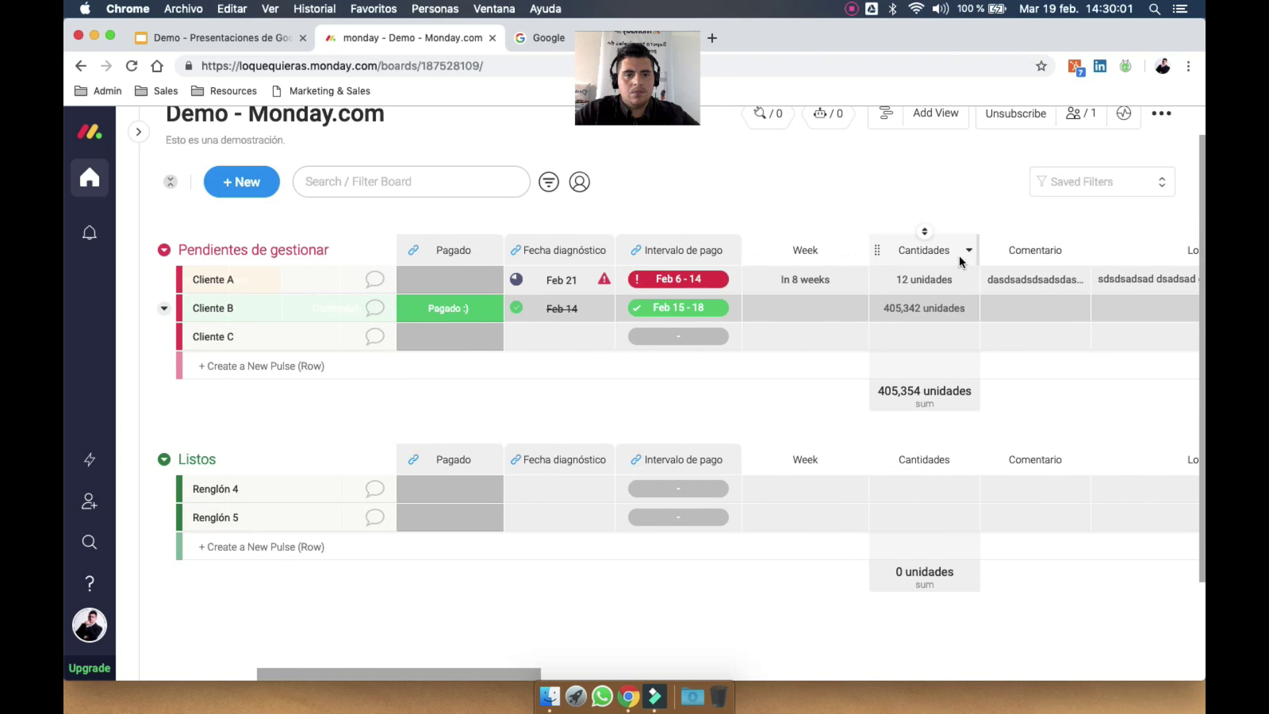
left_click(941, 249)
Rename the Cantidades column to 'Costo x seg'
type("Cos")
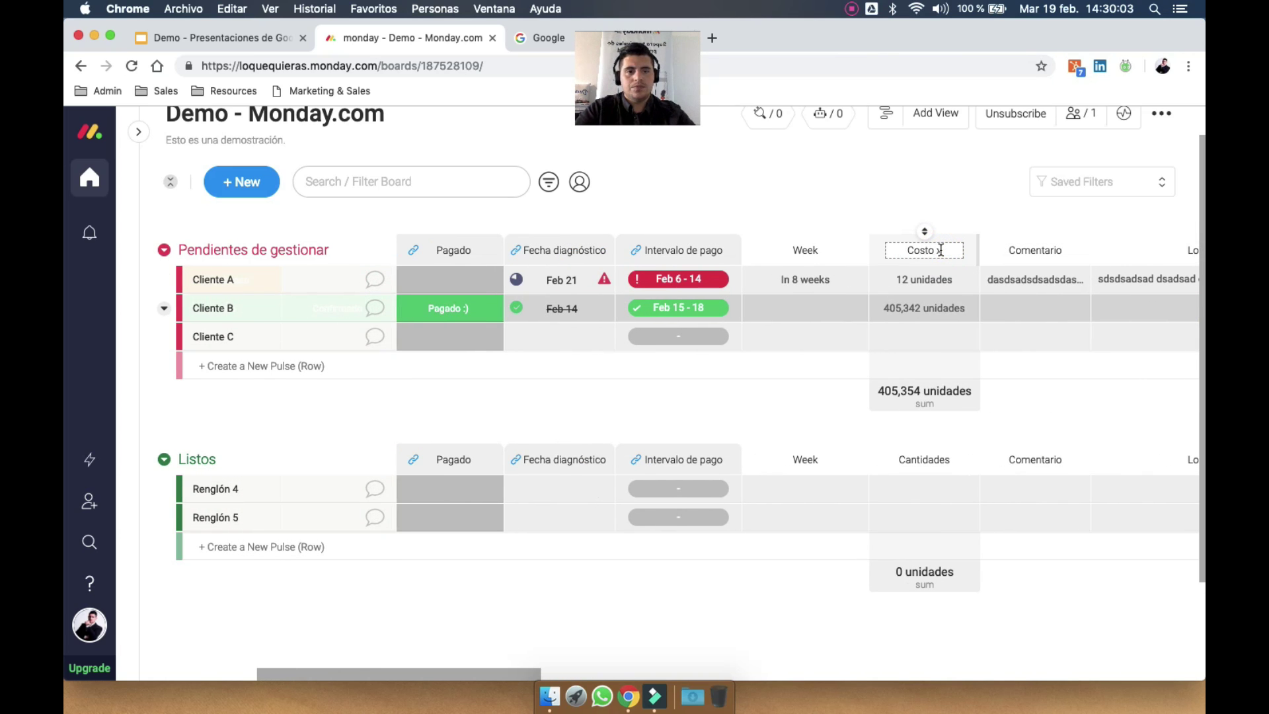
type("to x seg")
key("Return")
scroll(839, 357, "right", 15)
scroll(818, 361, "left", 10)
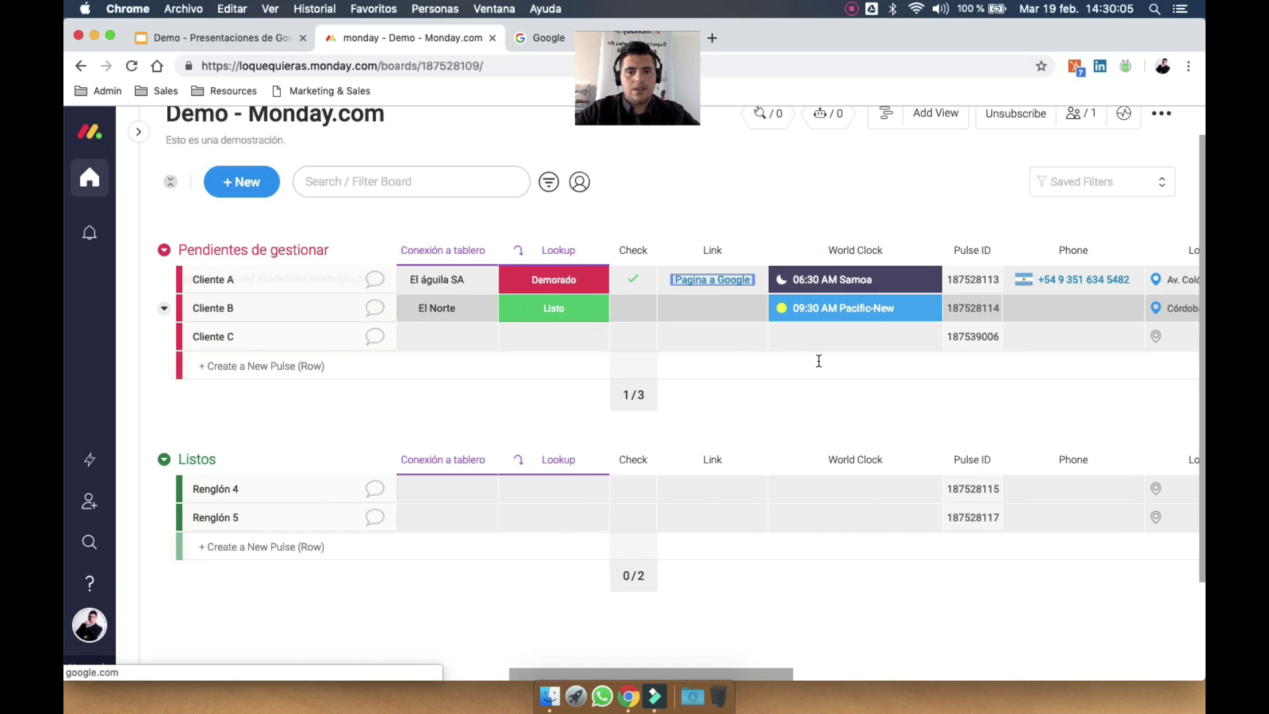
Change the Costo x seg unit from unidades to U$s
left_click(727, 390)
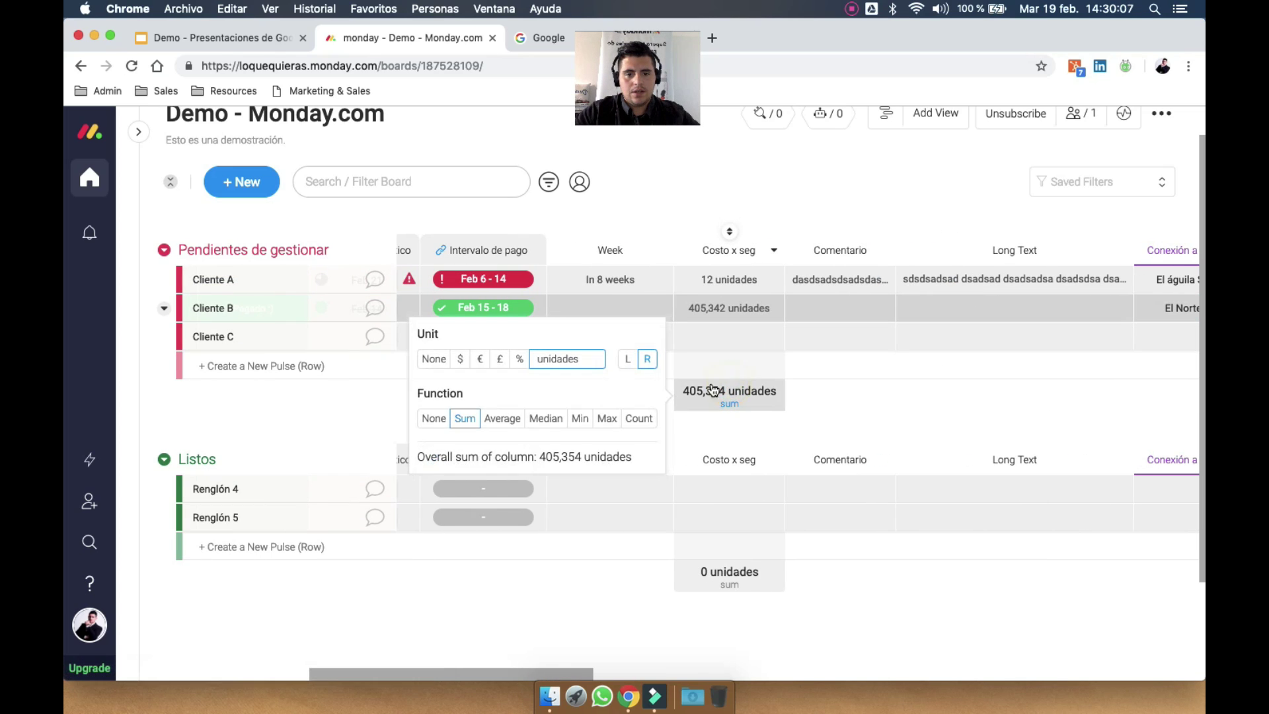
double_click(585, 359)
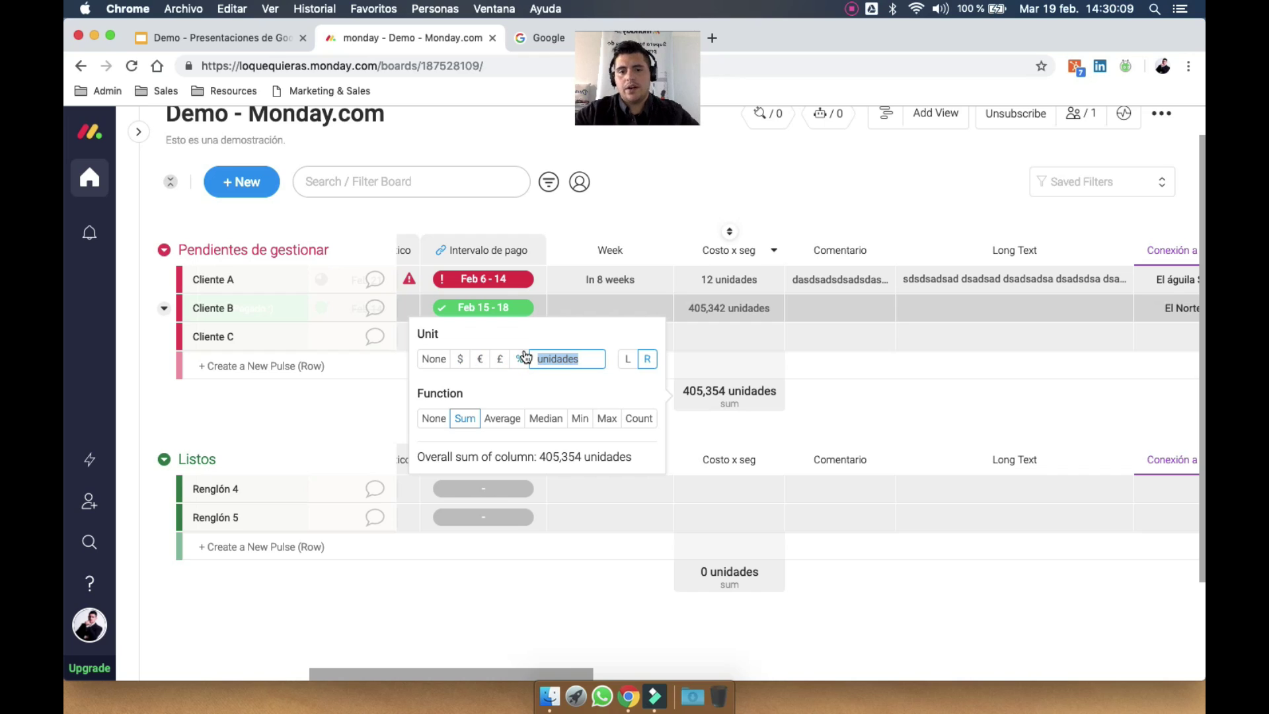
type("U$s")
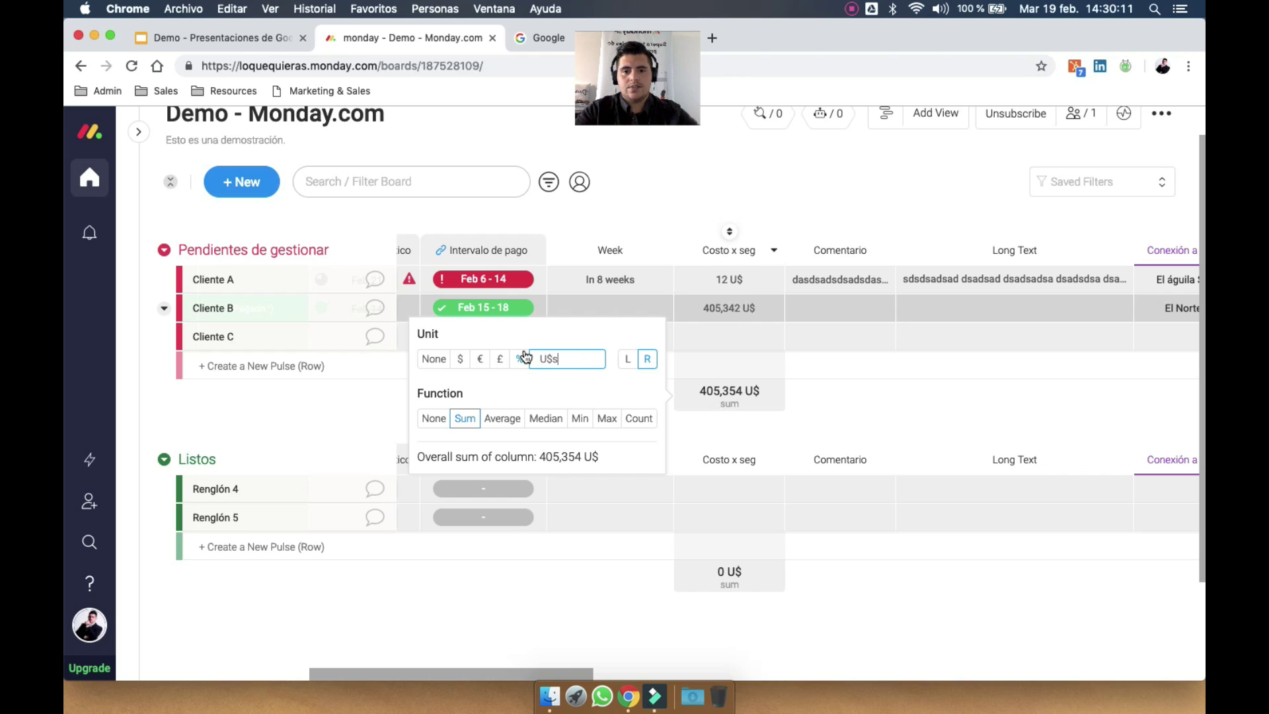
left_click(829, 383)
Enter Costo x seg values 3, 1 and 5 for Clientes A, B and C
left_click(722, 279)
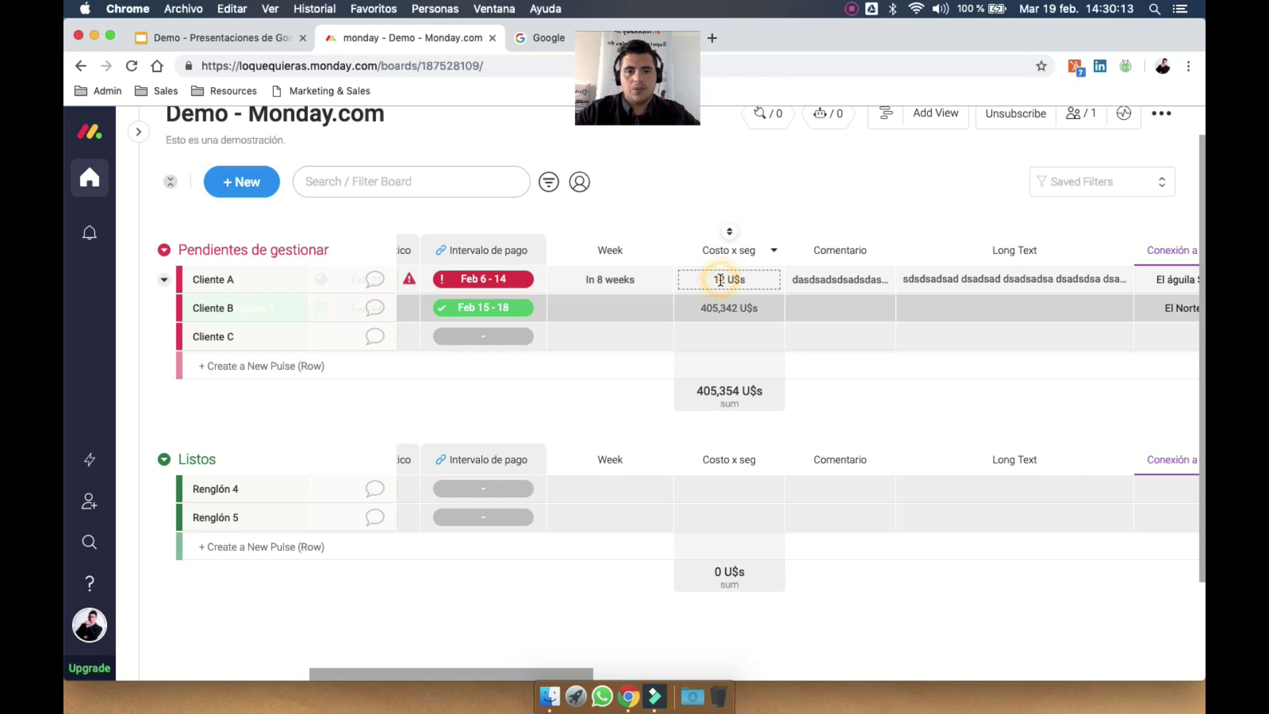
type("3")
key("Return")
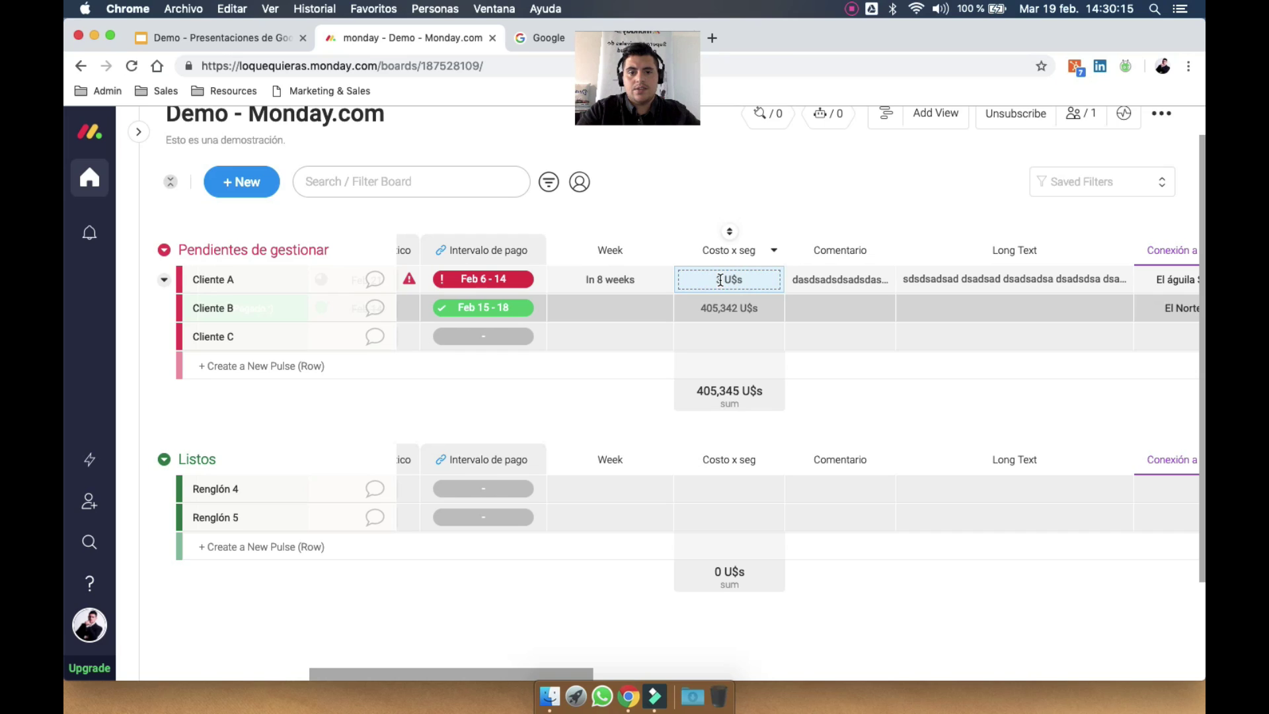
left_click(731, 310)
type("1")
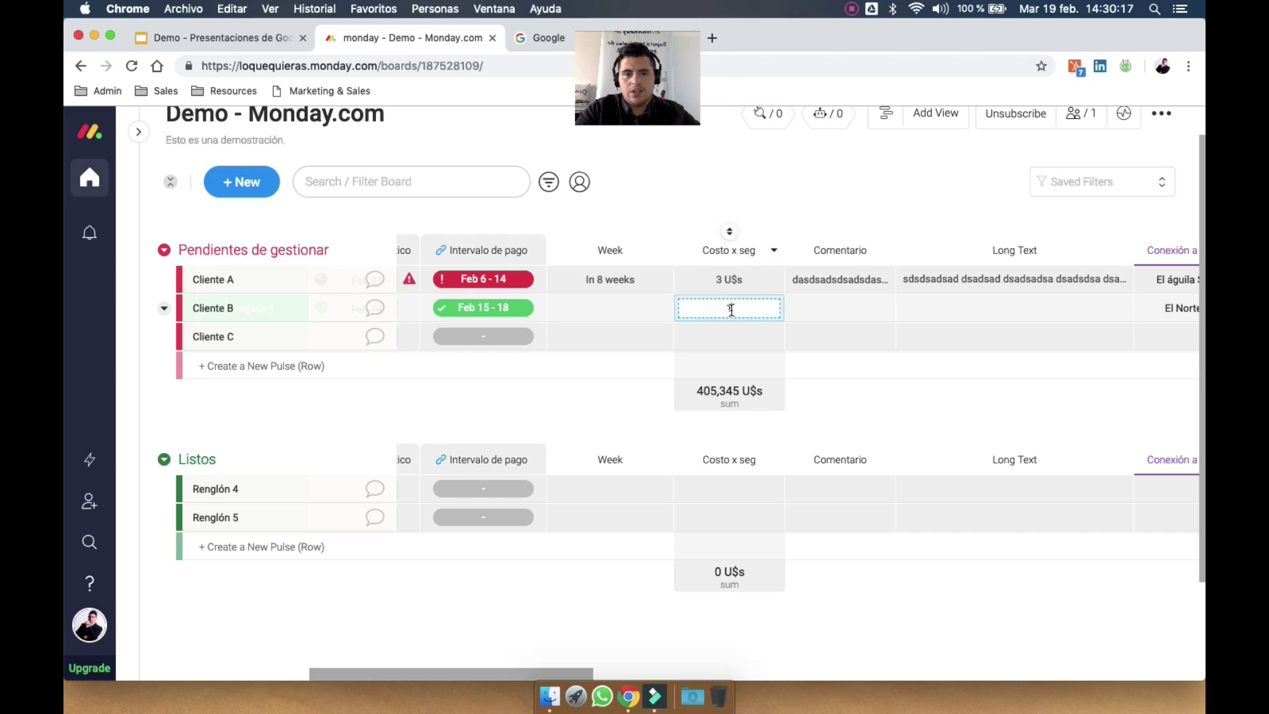
left_click(931, 395)
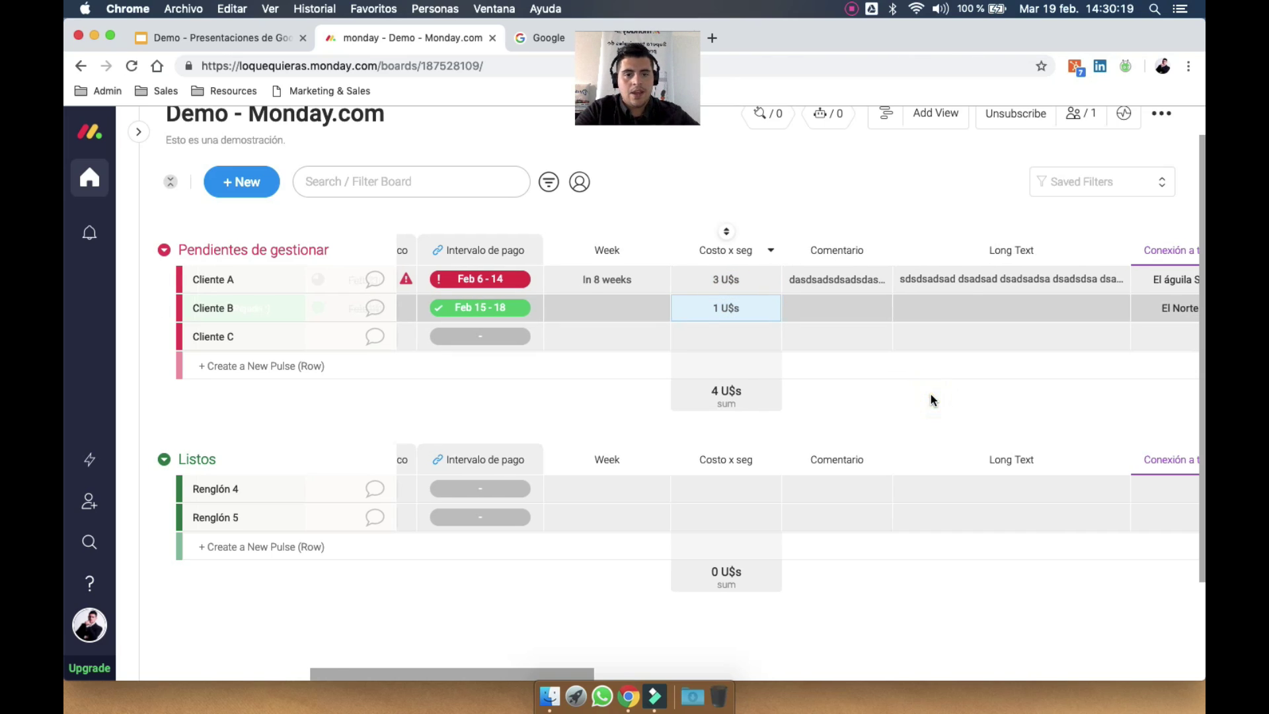
scroll(931, 394, "left", 3)
left_click(949, 338)
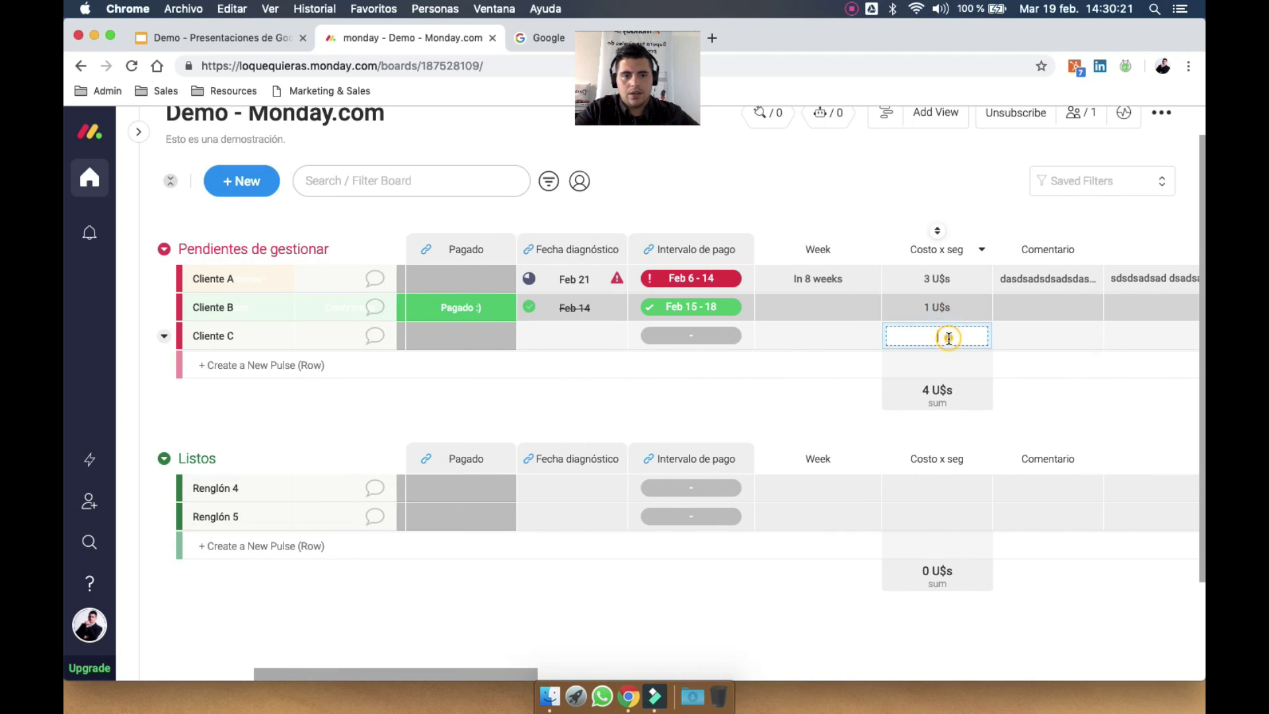
type("5")
left_click(1073, 413)
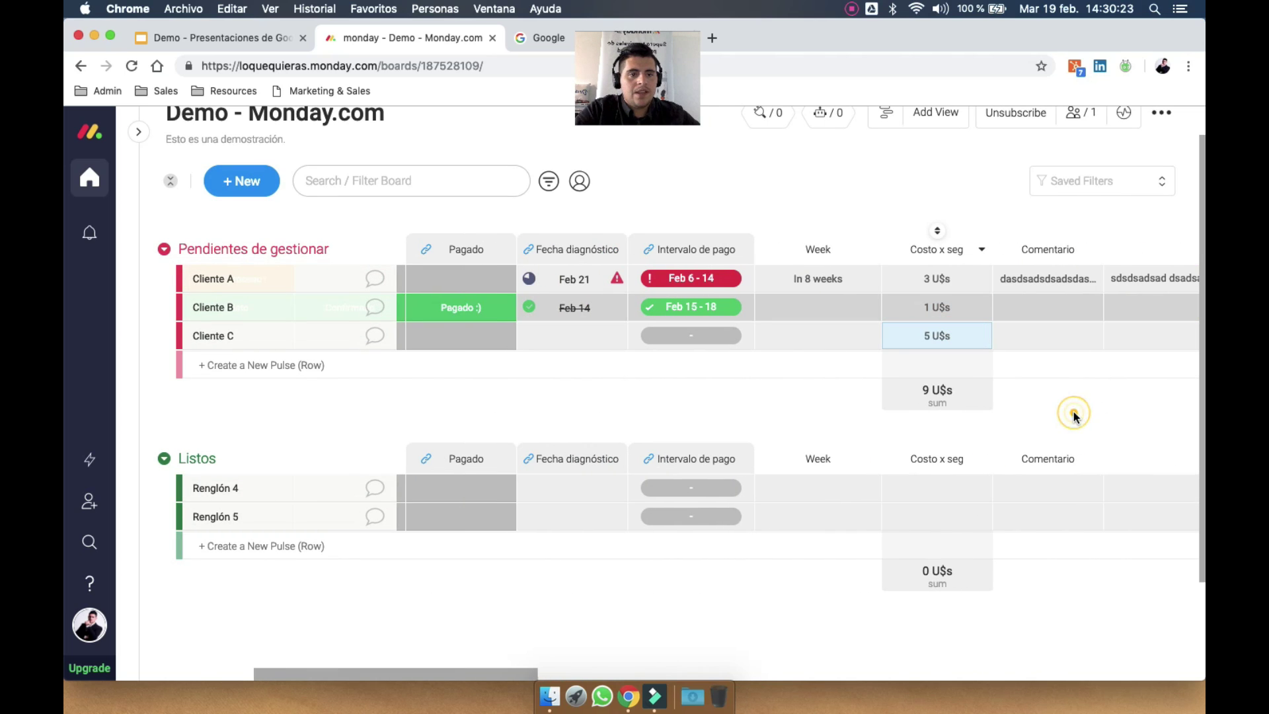
scroll(1073, 418, "right", 15)
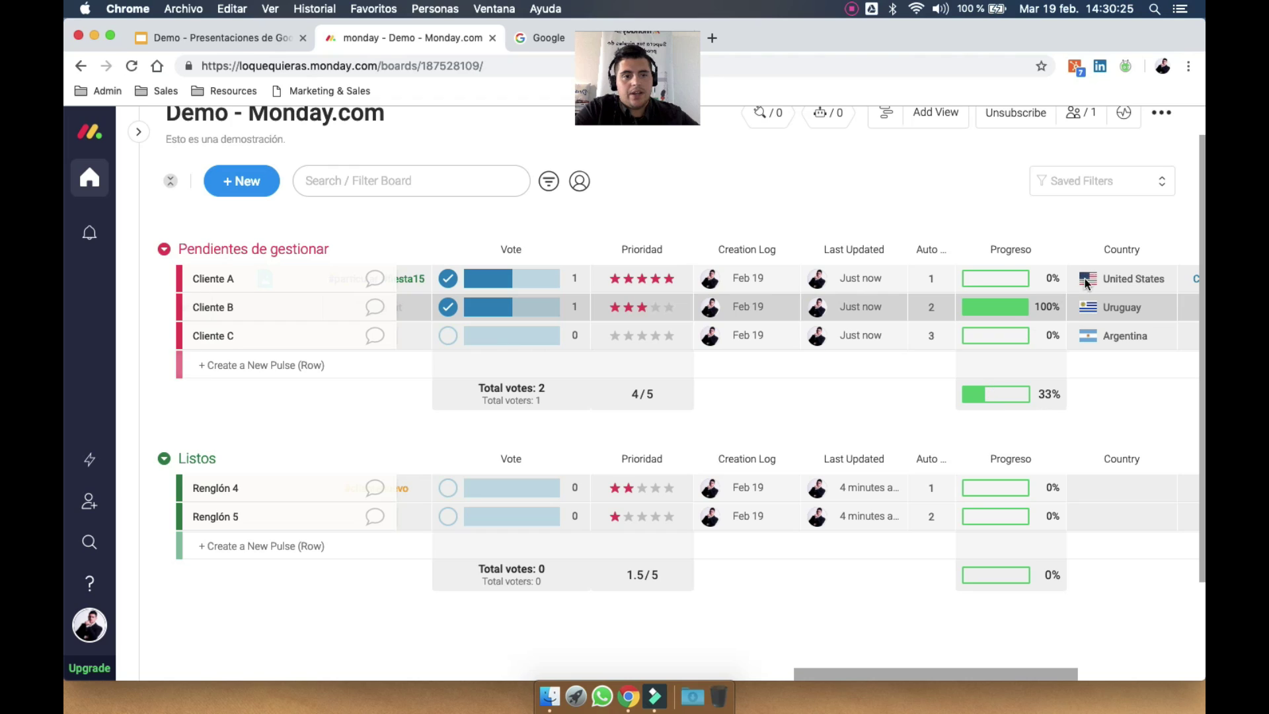
scroll(1098, 275, "right", 10)
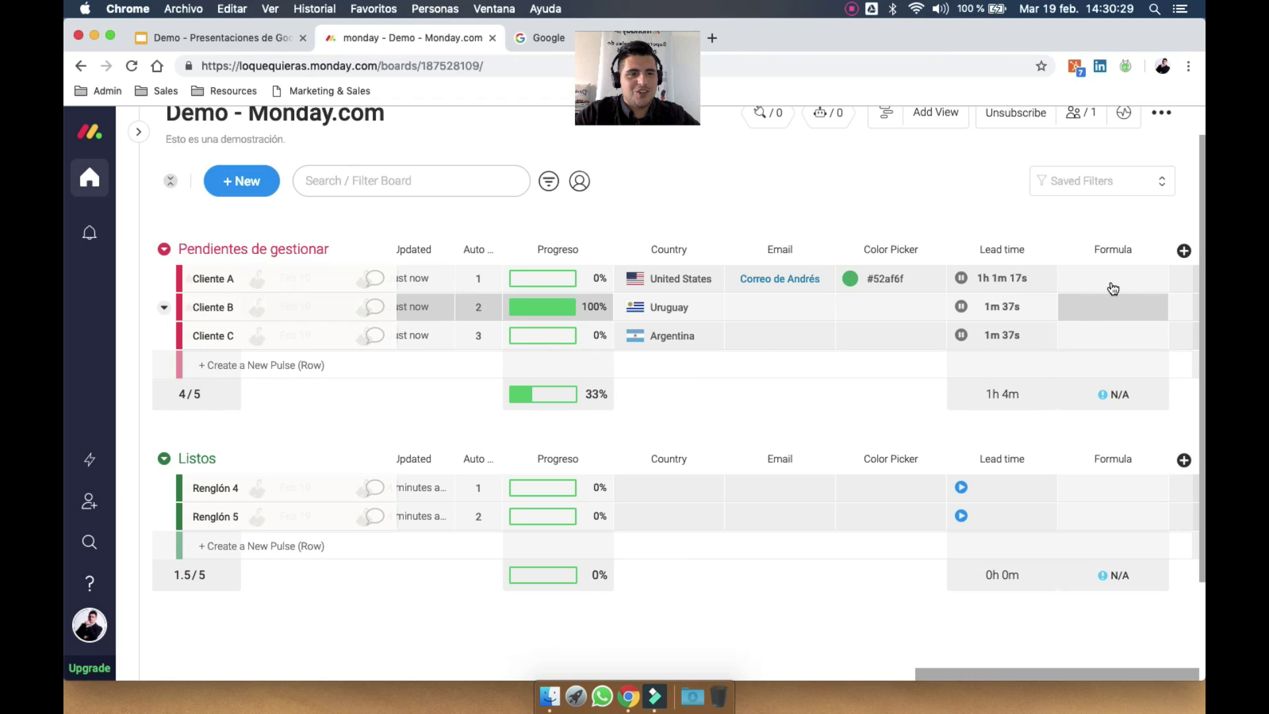
Open the Formula column's editor and toggle through its Columns, Functions and Constants lists
left_click(1119, 277)
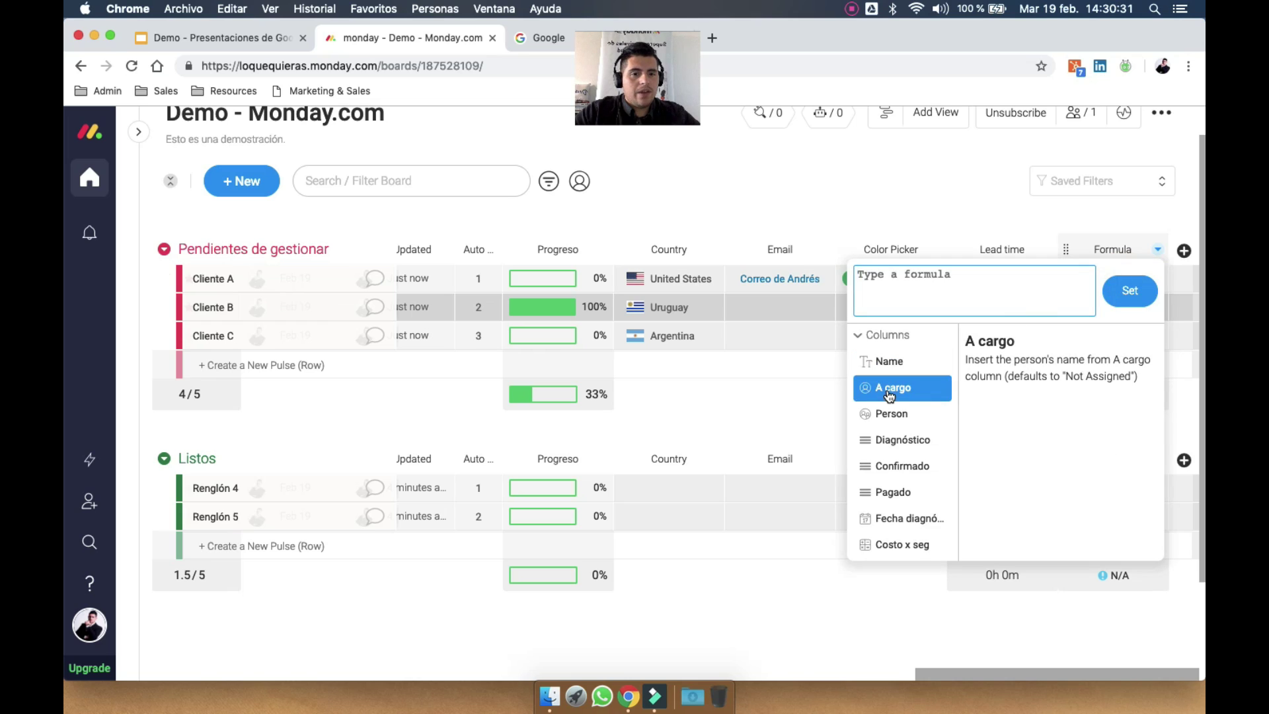
scroll(894, 464, "down", 3)
scroll(893, 465, "down", 1)
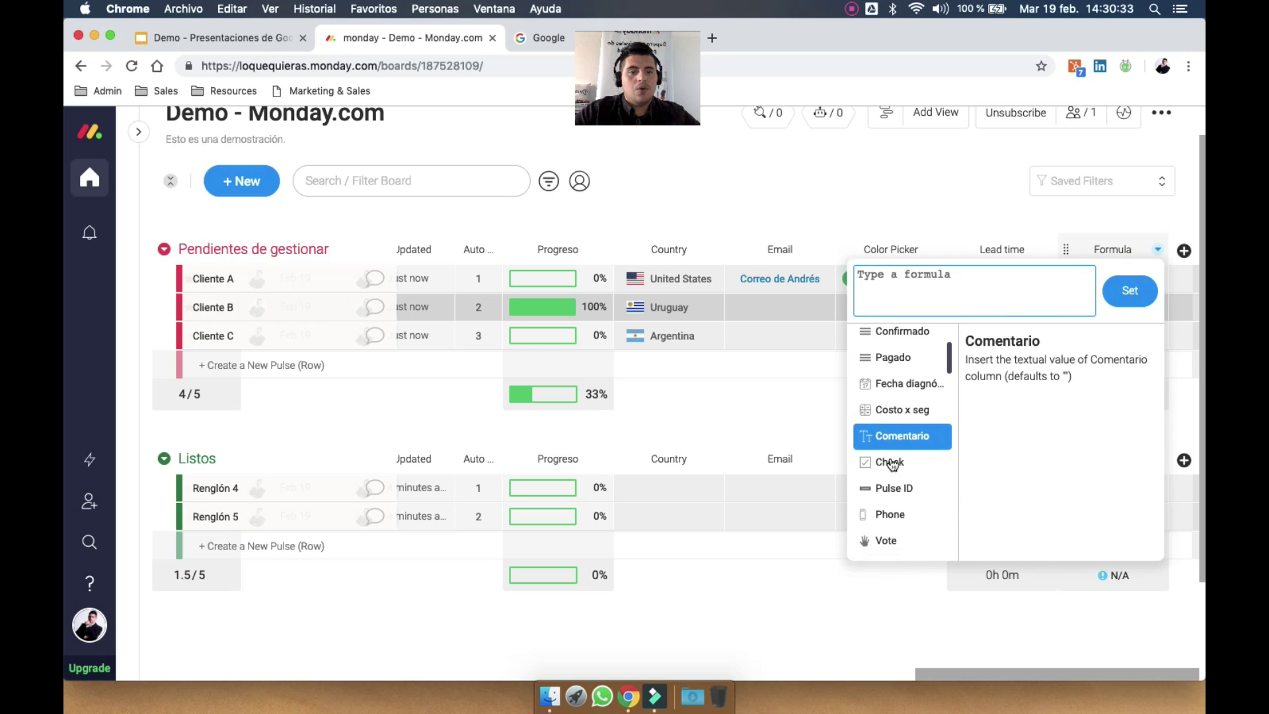
scroll(893, 463, "down", 5)
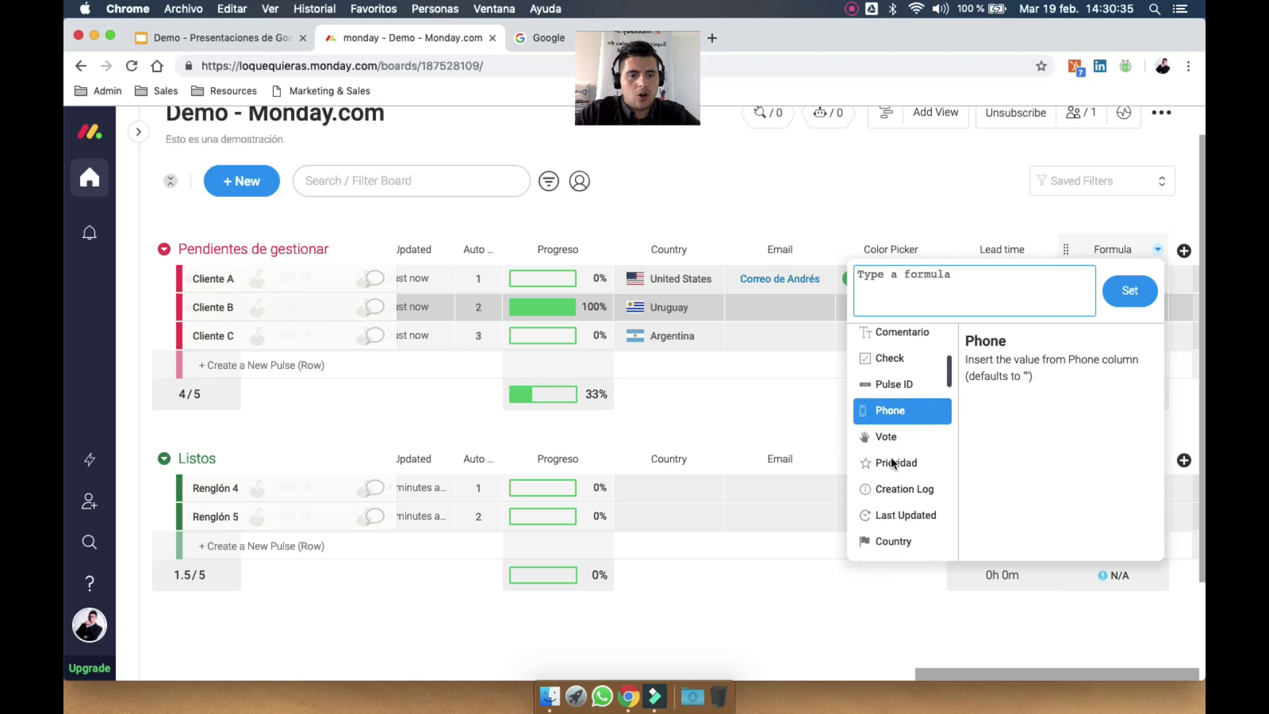
scroll(893, 450, "up", 8)
left_click(858, 334)
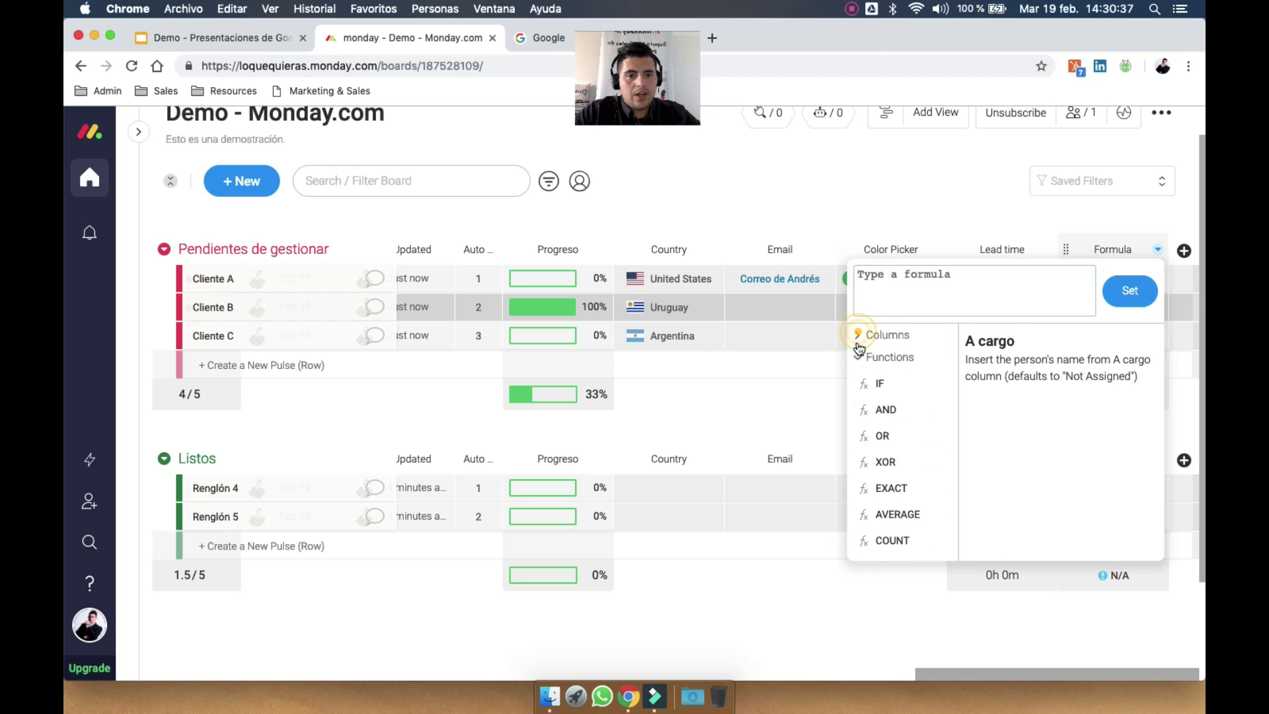
left_click(859, 357)
left_click(858, 381)
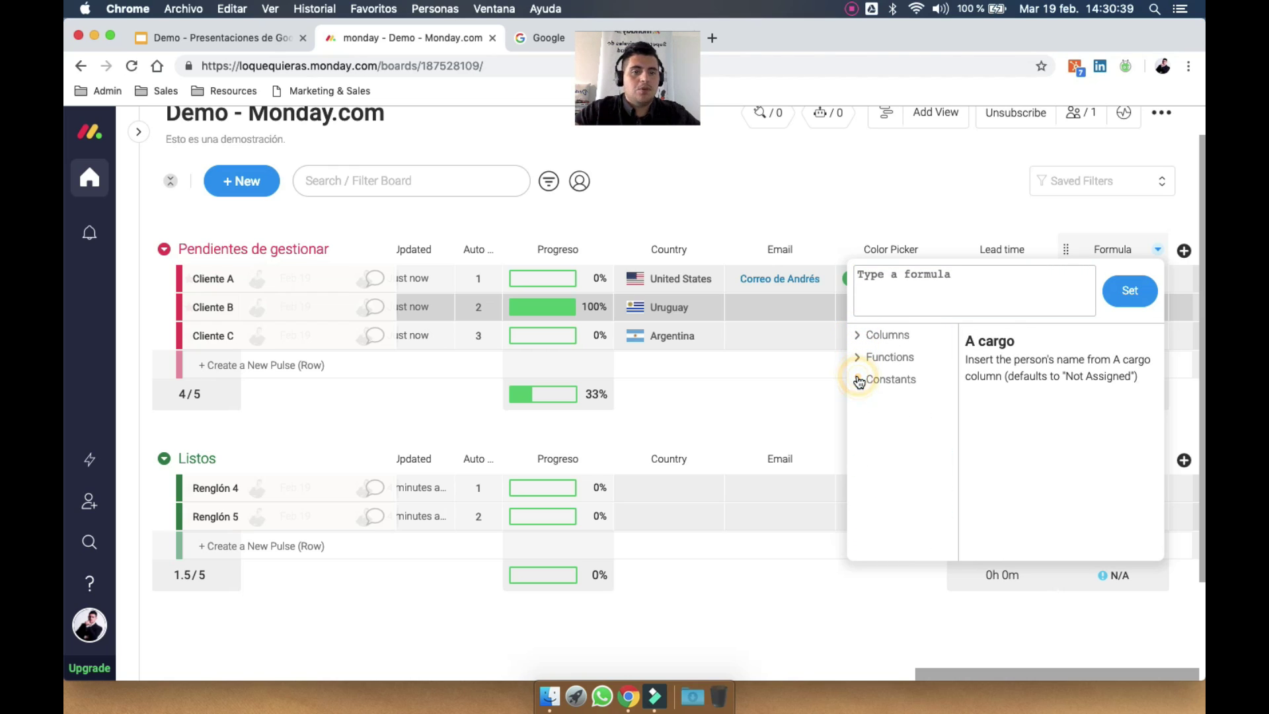
left_click(858, 335)
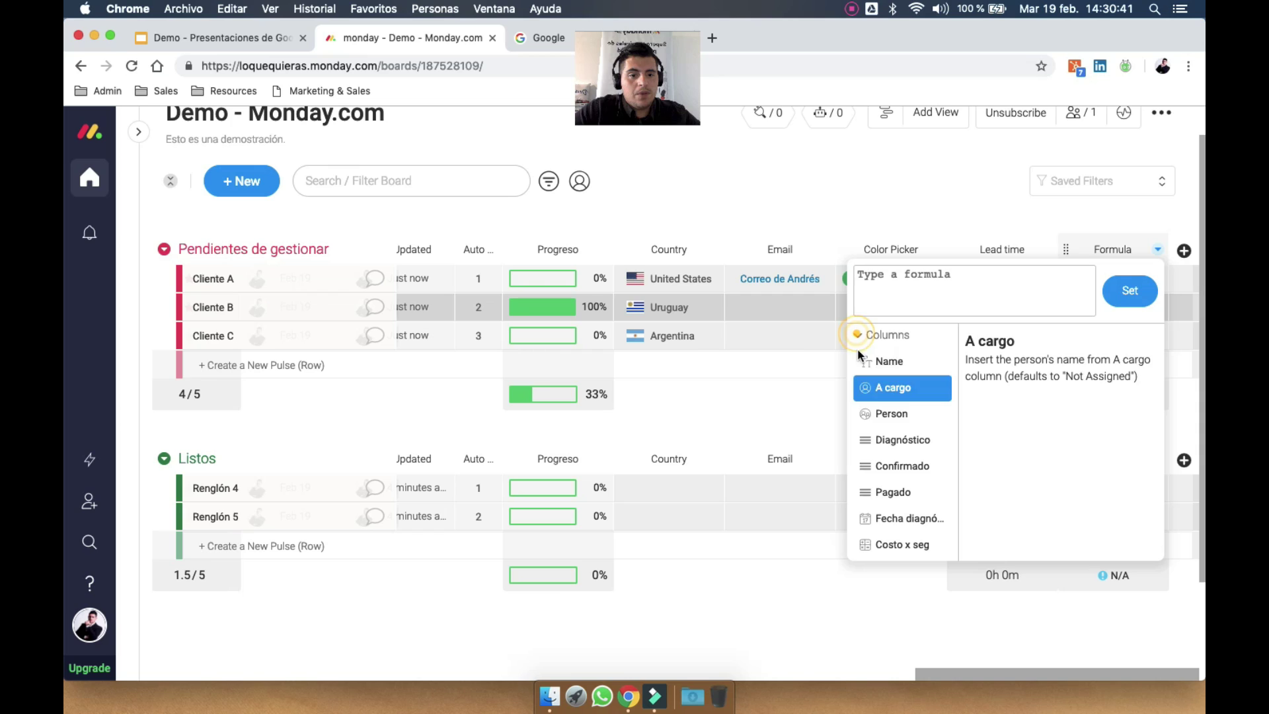
scroll(876, 476, "down", 5)
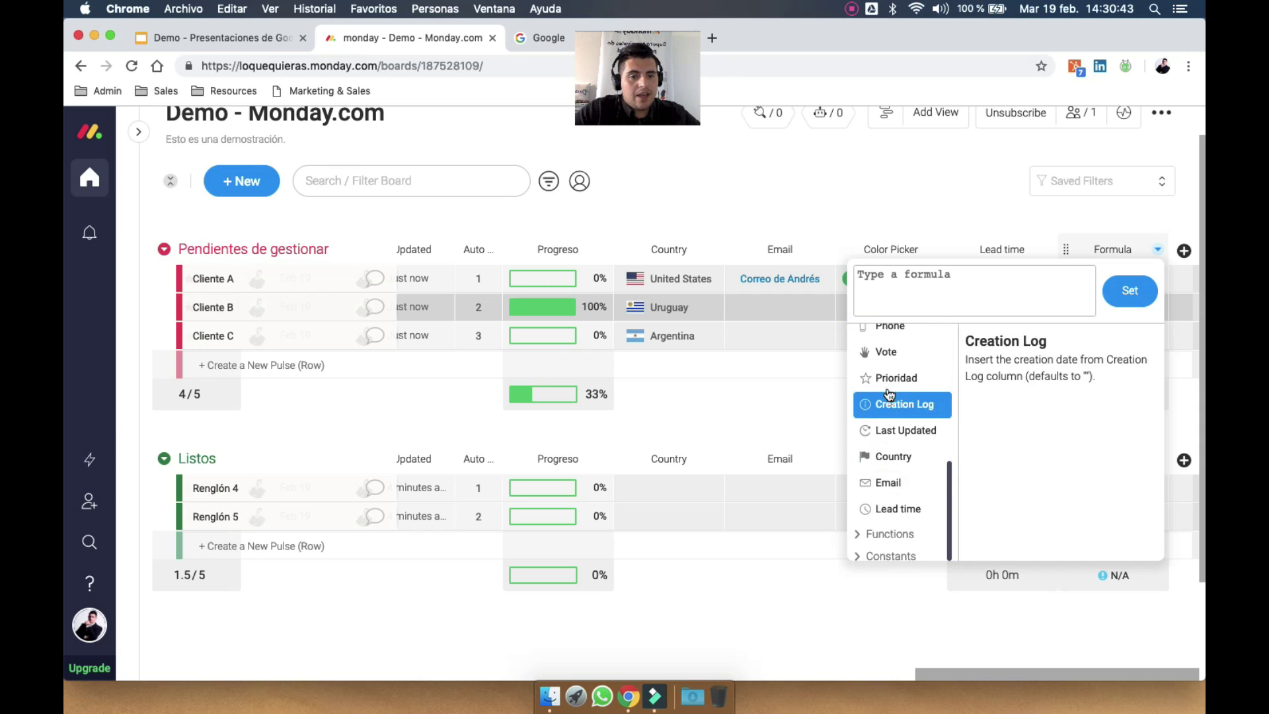
scroll(886, 403, "up", 5)
left_click(862, 335)
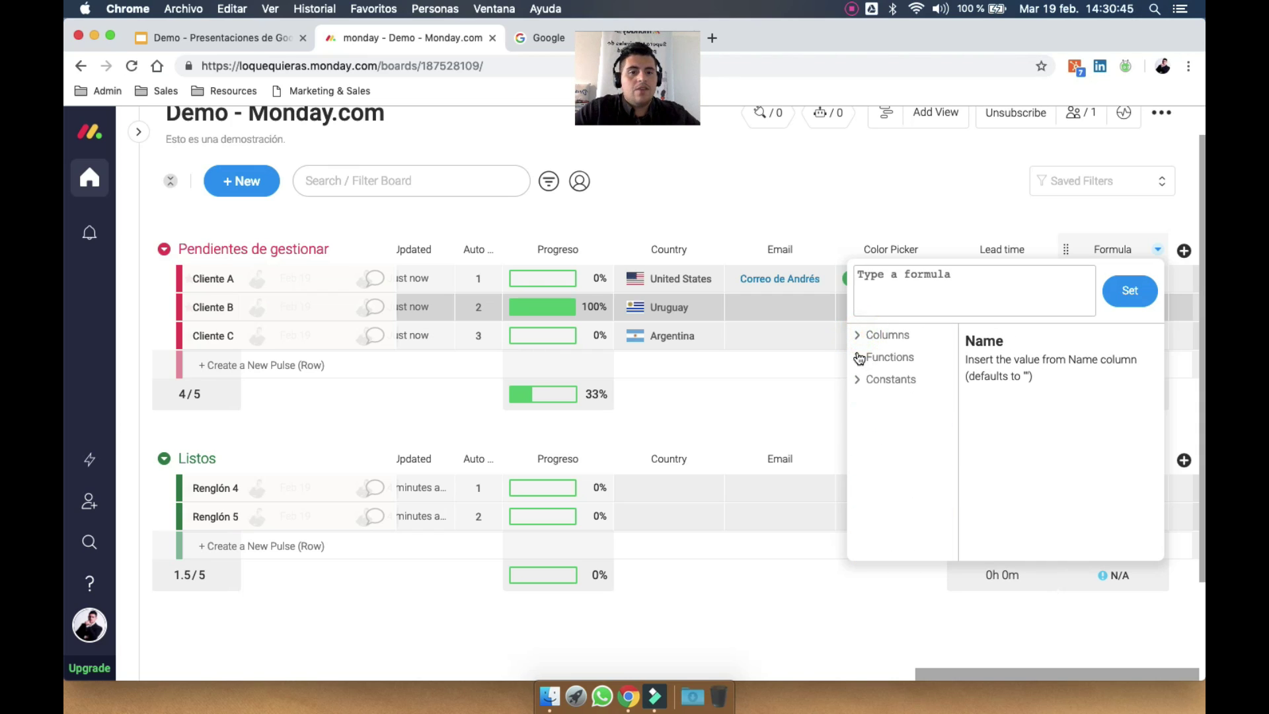
Scroll through the functions list (MULTIPLY, DIVIDE, IF) and view the TRUE, FALSE and PI constants
left_click(859, 357)
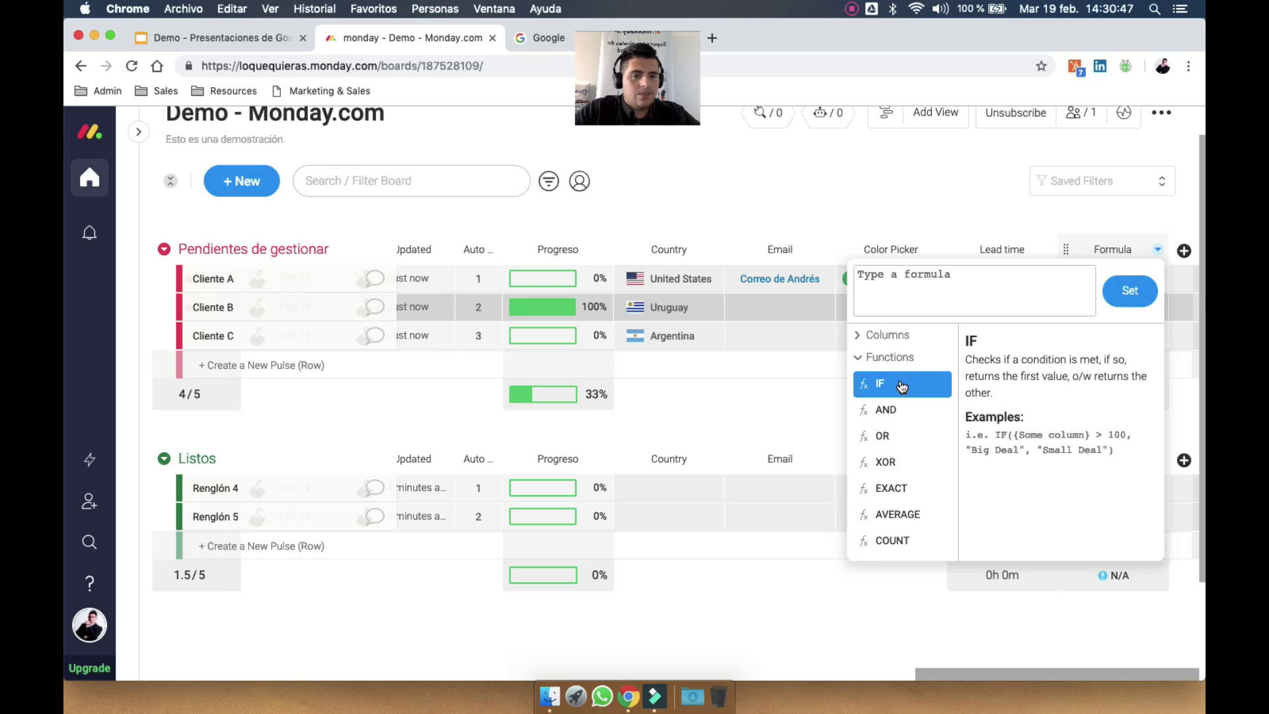
scroll(902, 407, "down", 3)
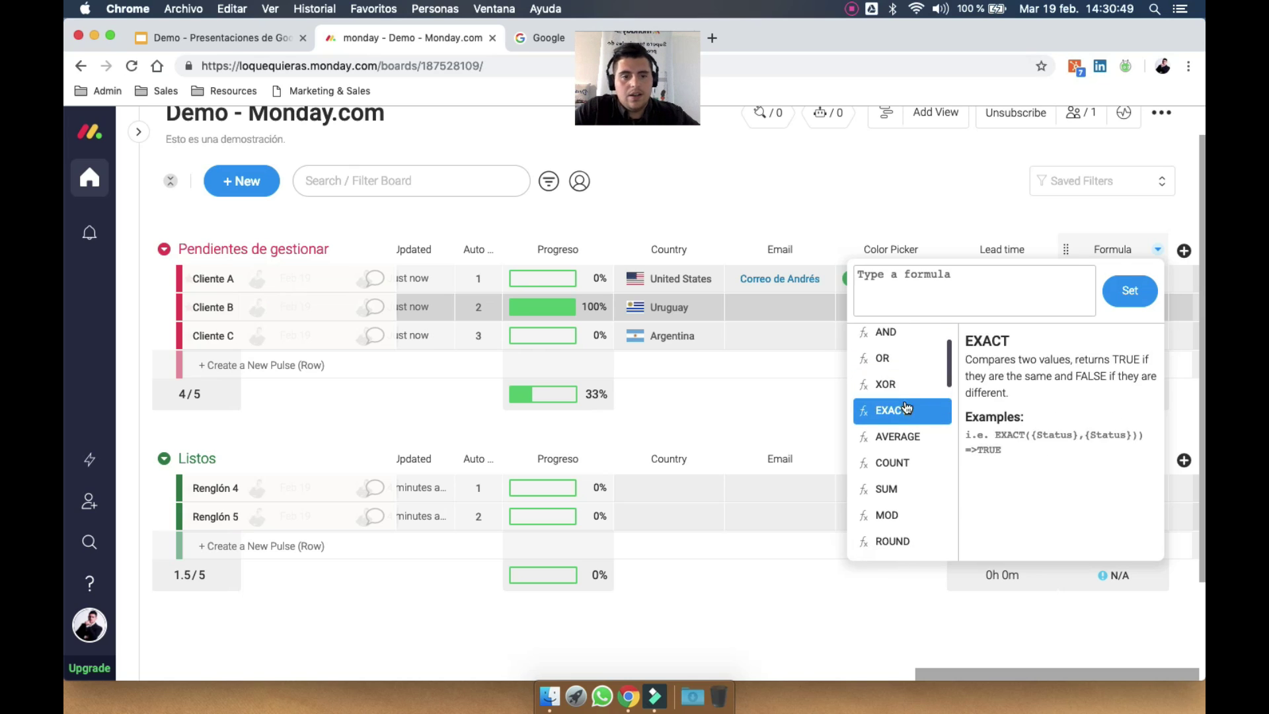
scroll(907, 403, "down", 4)
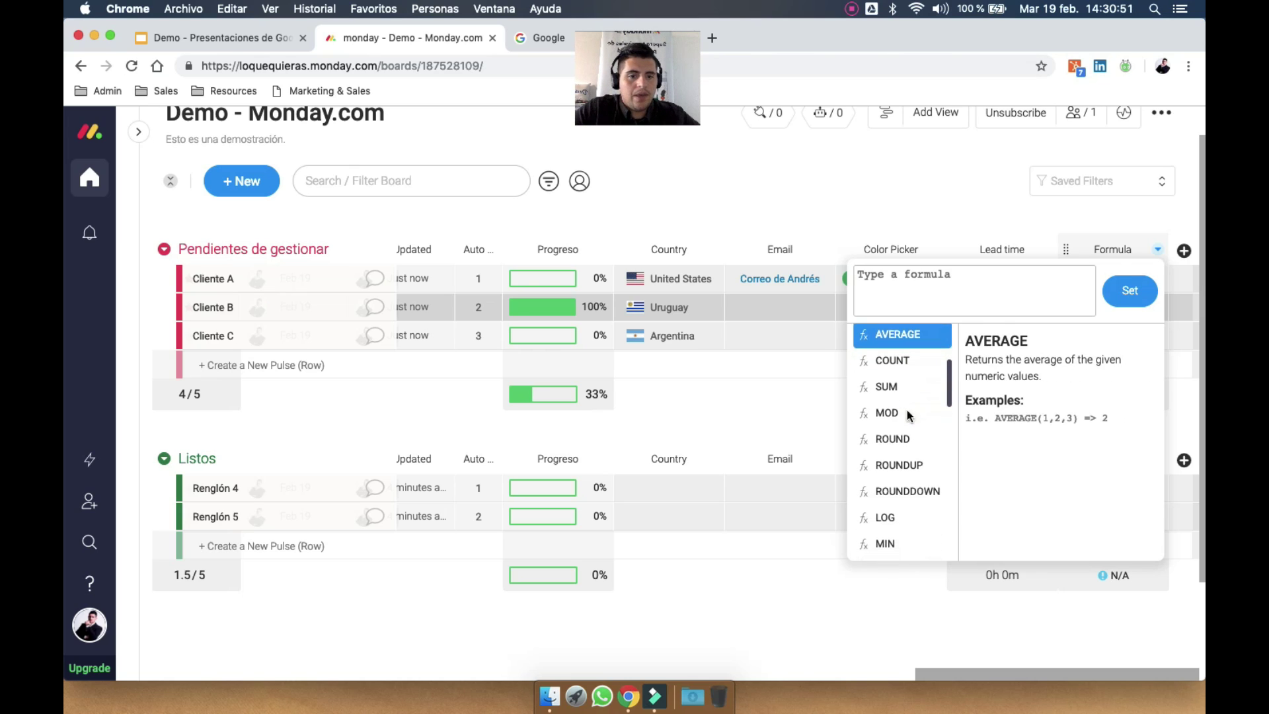
scroll(903, 435, "down", 3)
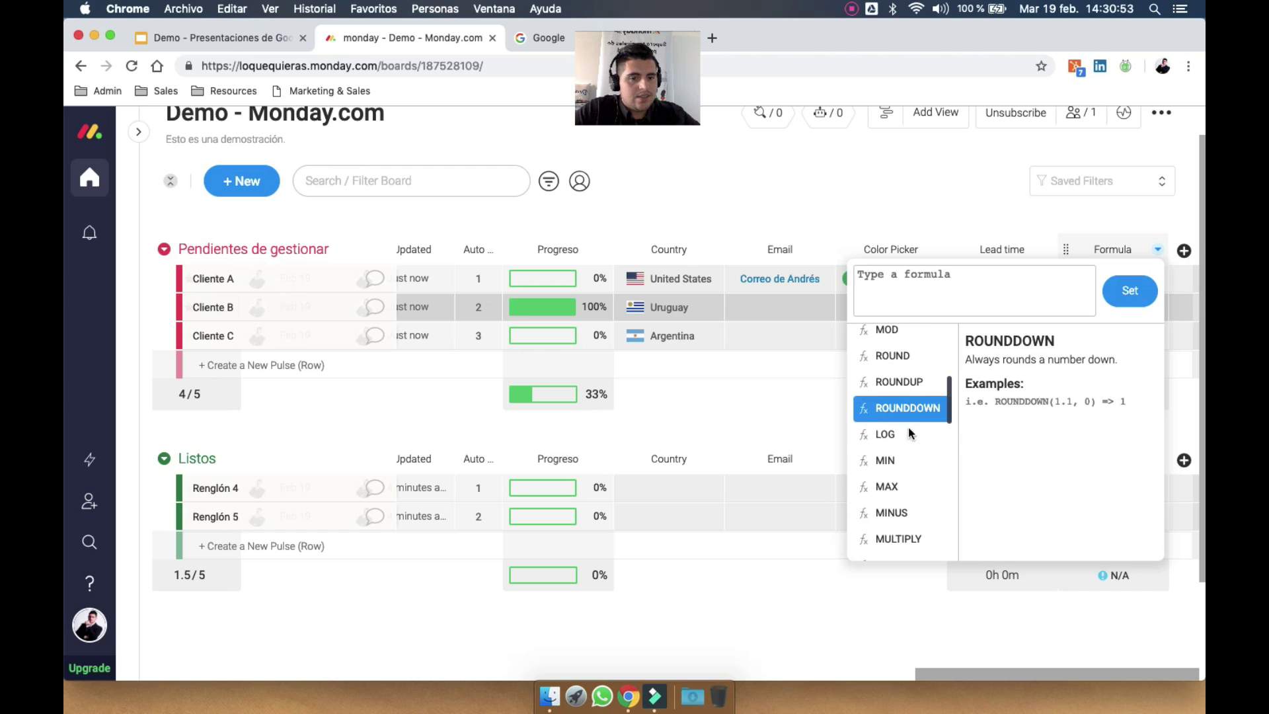
scroll(900, 508, "down", 1)
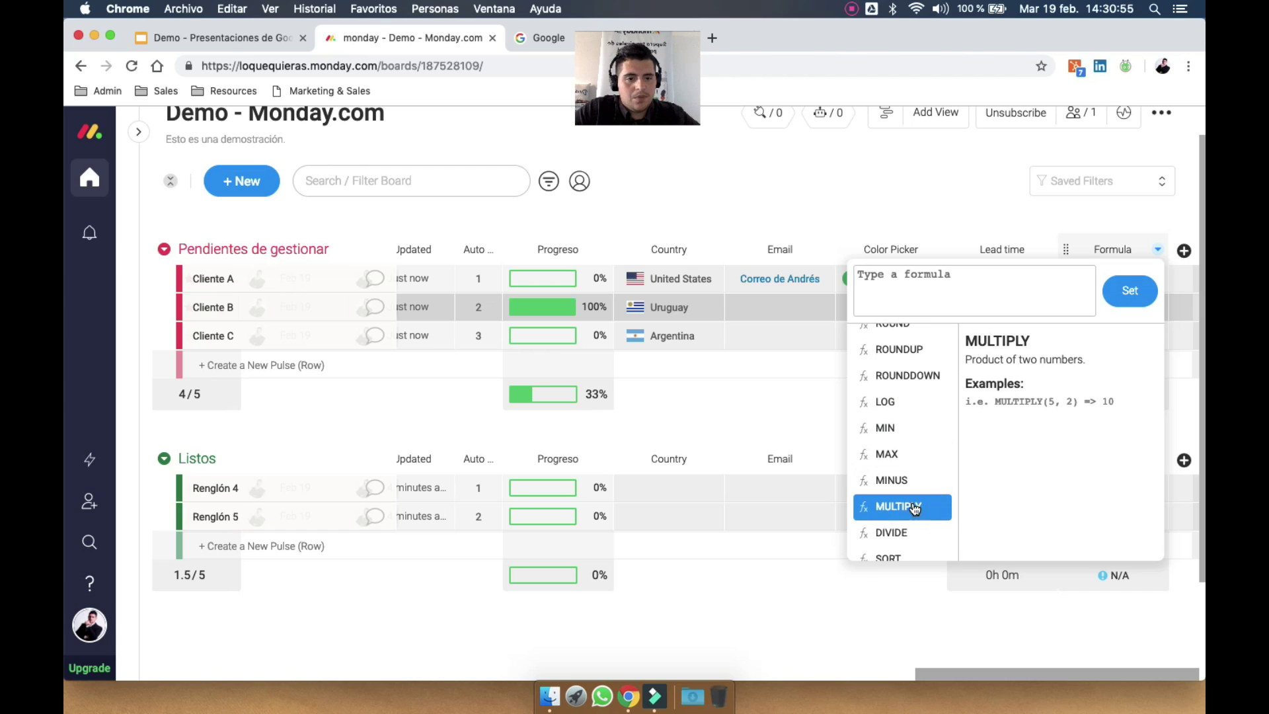
scroll(899, 490, "down", 10)
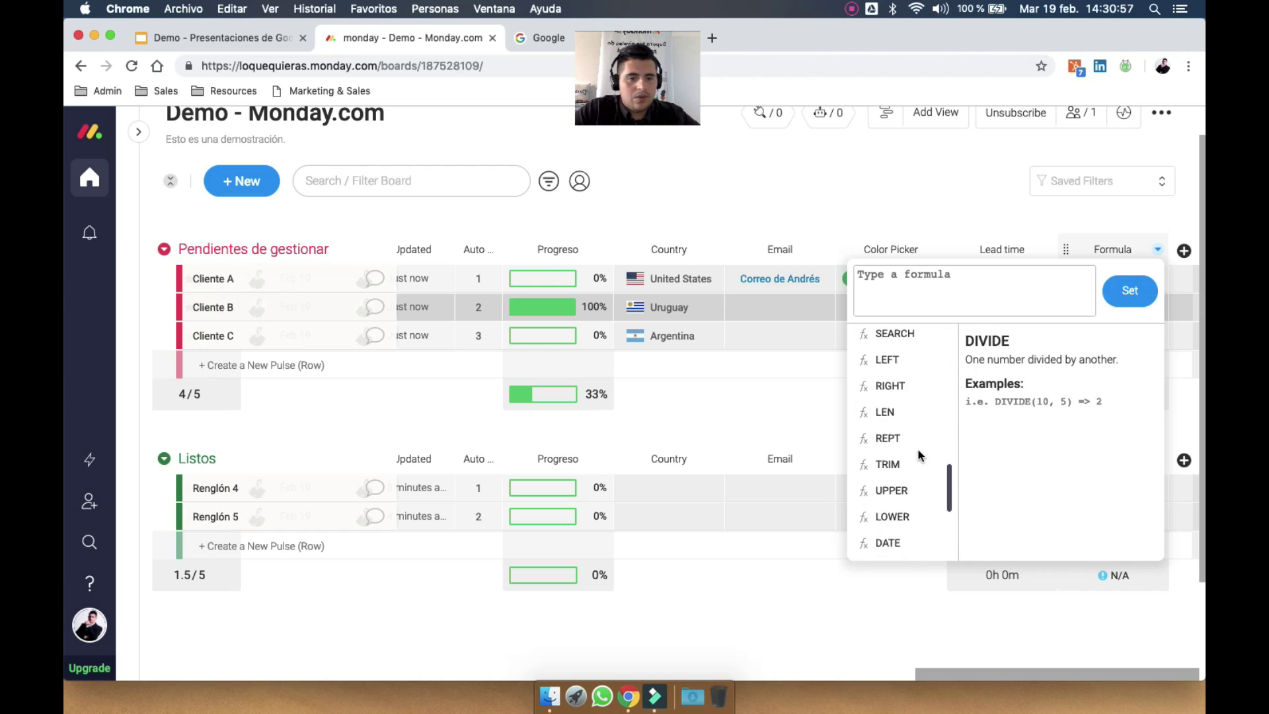
scroll(879, 397, "up", 20)
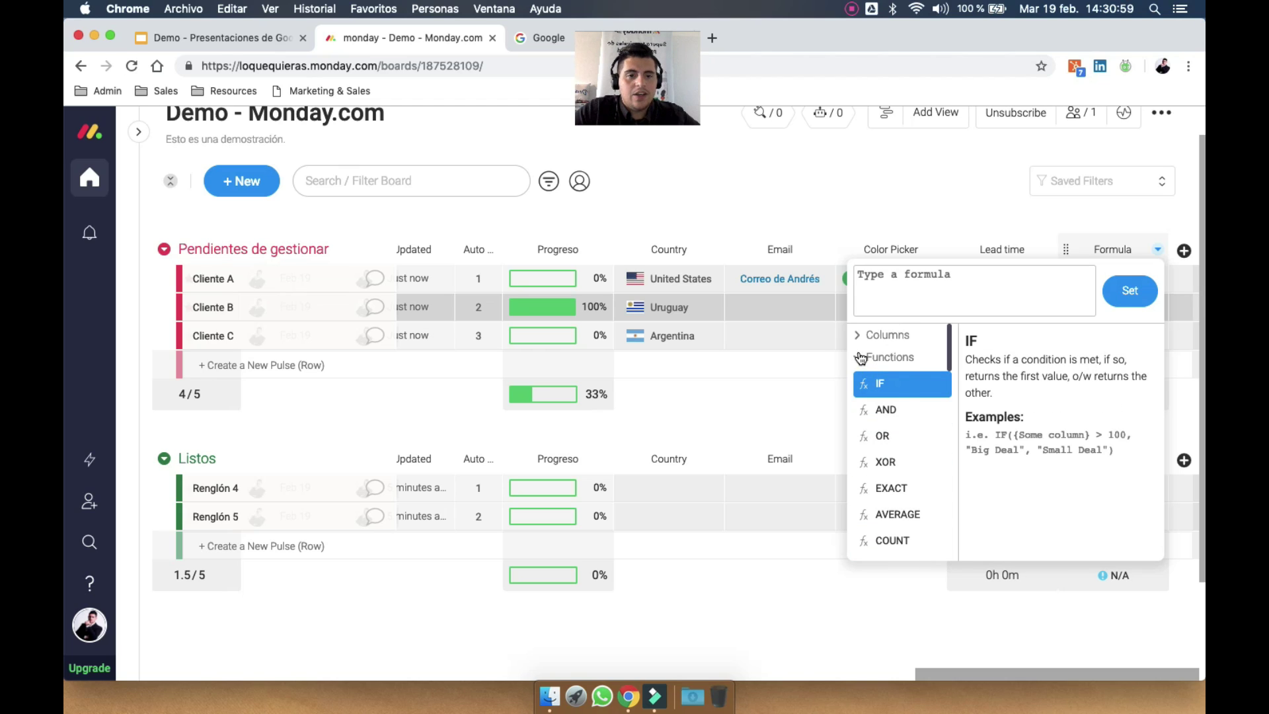
left_click(861, 357)
left_click(861, 380)
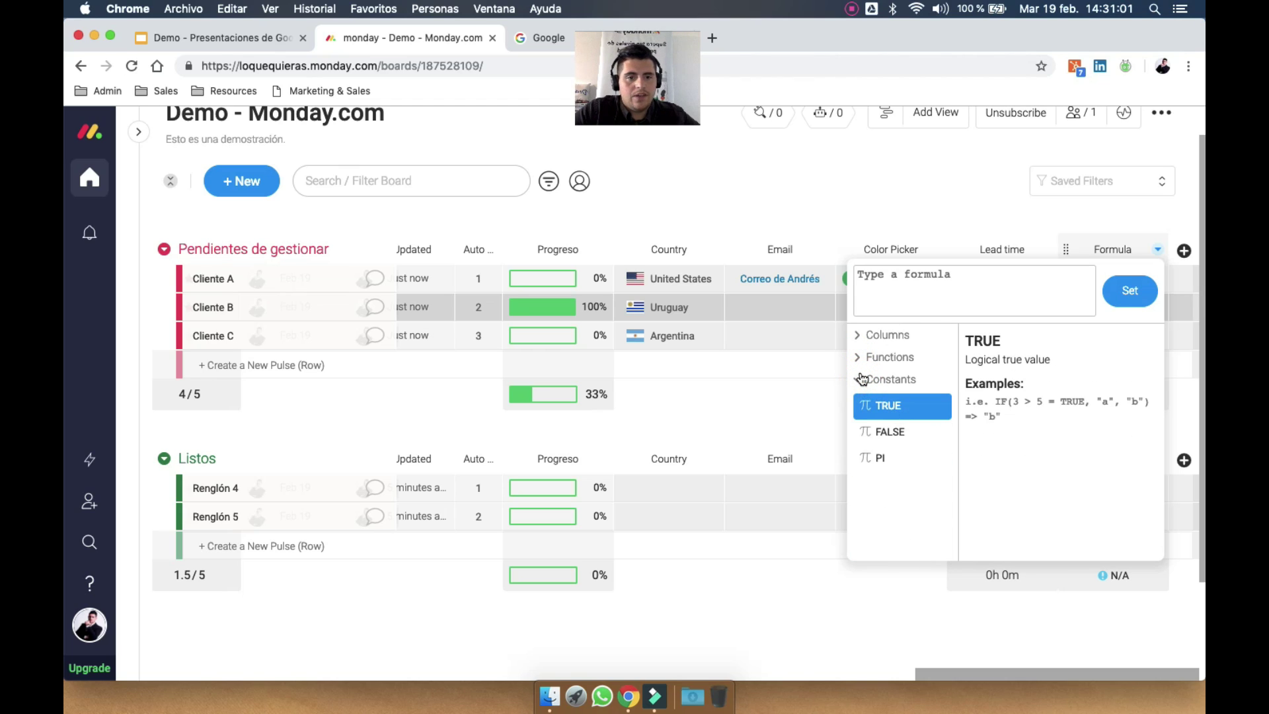
left_click(862, 379)
left_click(859, 357)
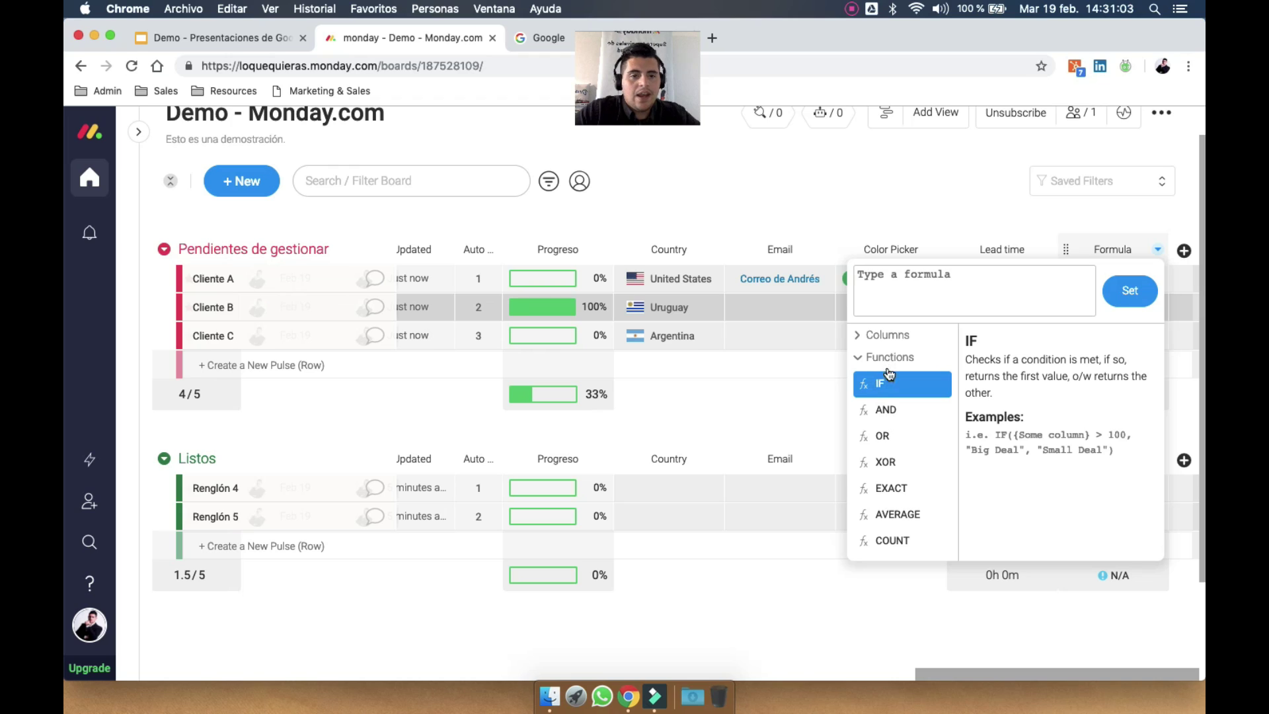
scroll(906, 502, "down", 5)
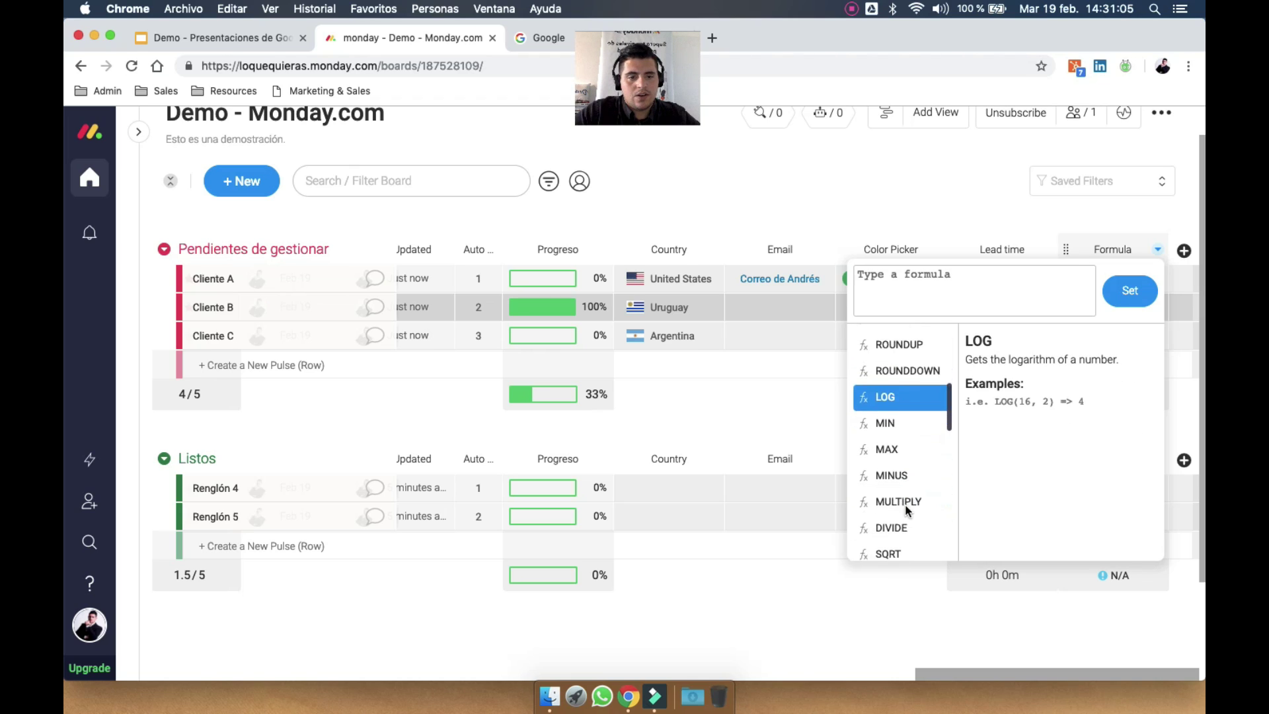
Insert the MULTIPLY function into the formula and bring up the Columns list
left_click(909, 504)
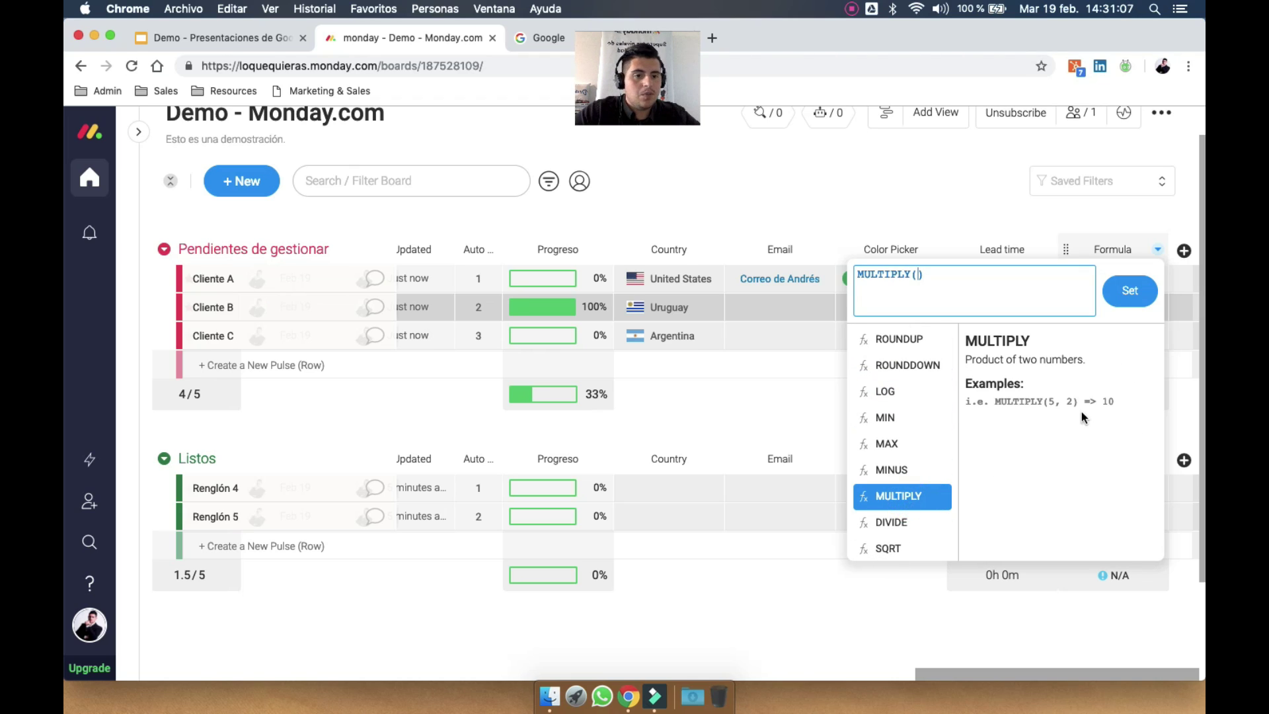
left_click(1056, 400)
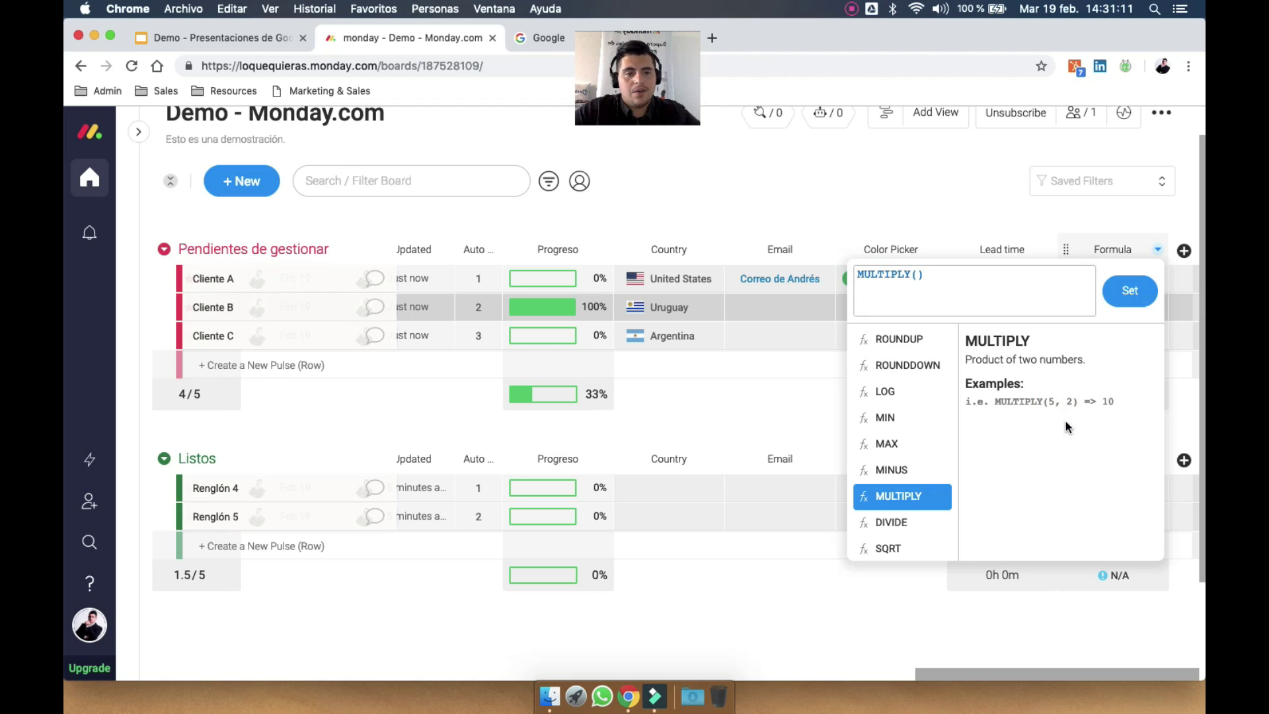
scroll(913, 392, "up", 5)
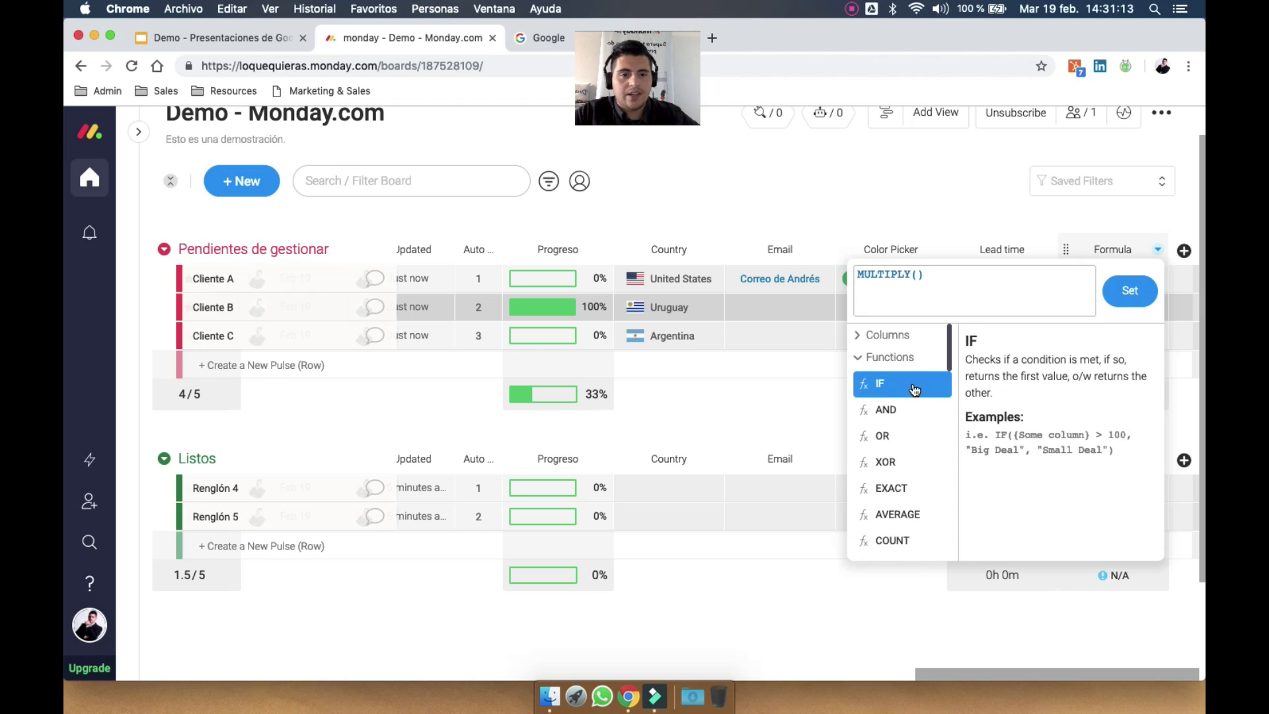
left_click(869, 362)
left_click(861, 334)
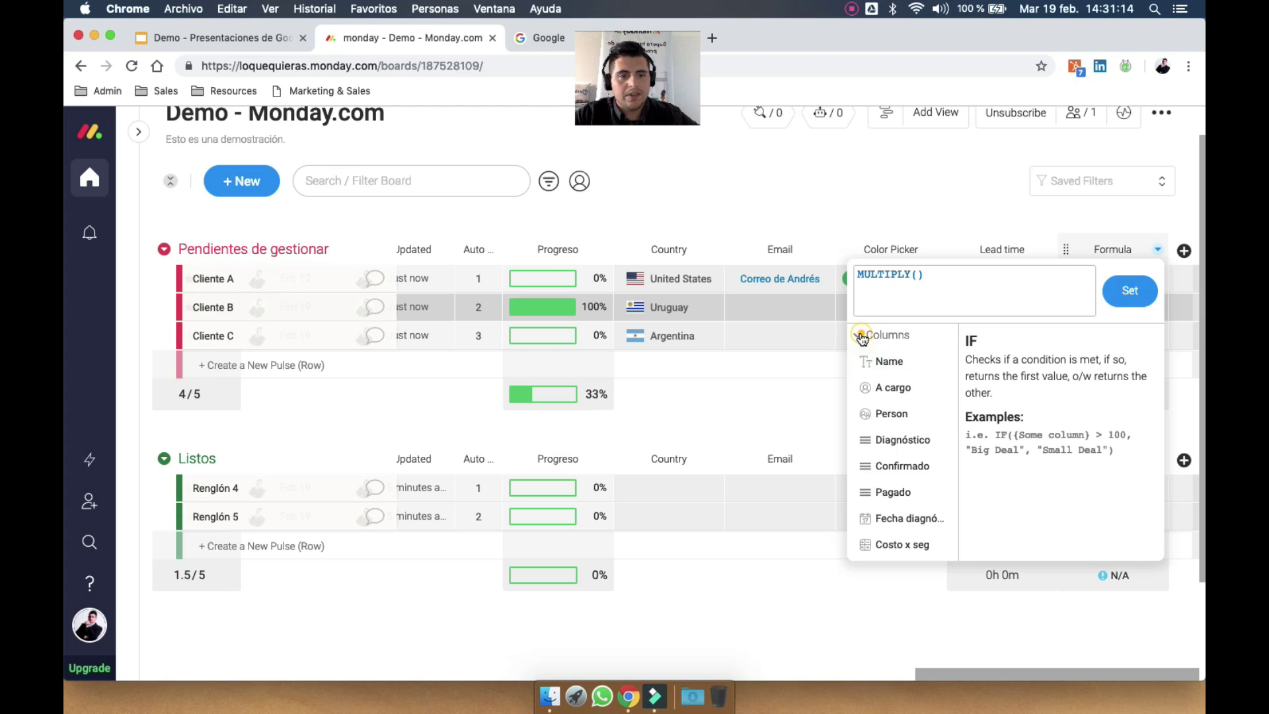
Fill MULTIPLY with Costo x seg and Lead time, giving MULTIPLY({Costo x seg},{Lead time}), and set it
left_click(916, 276)
scroll(903, 491, "down", 3)
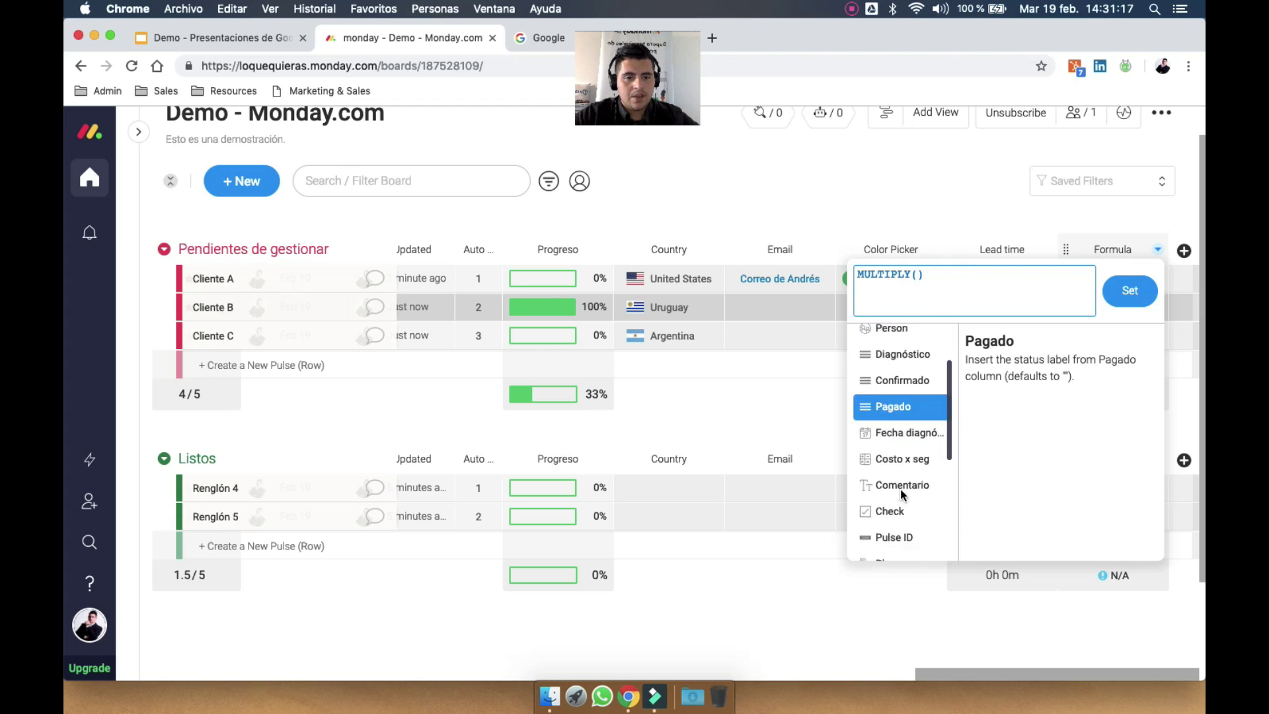
scroll(901, 490, "down", 2)
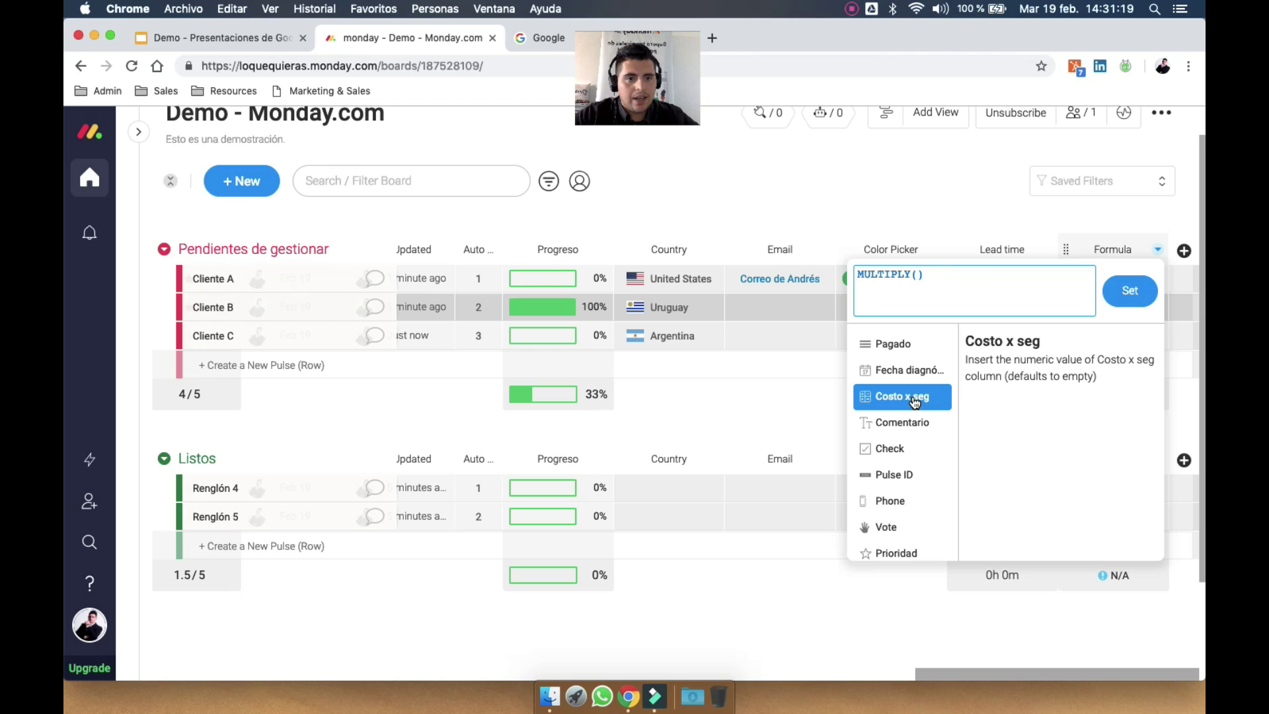
left_click(915, 403)
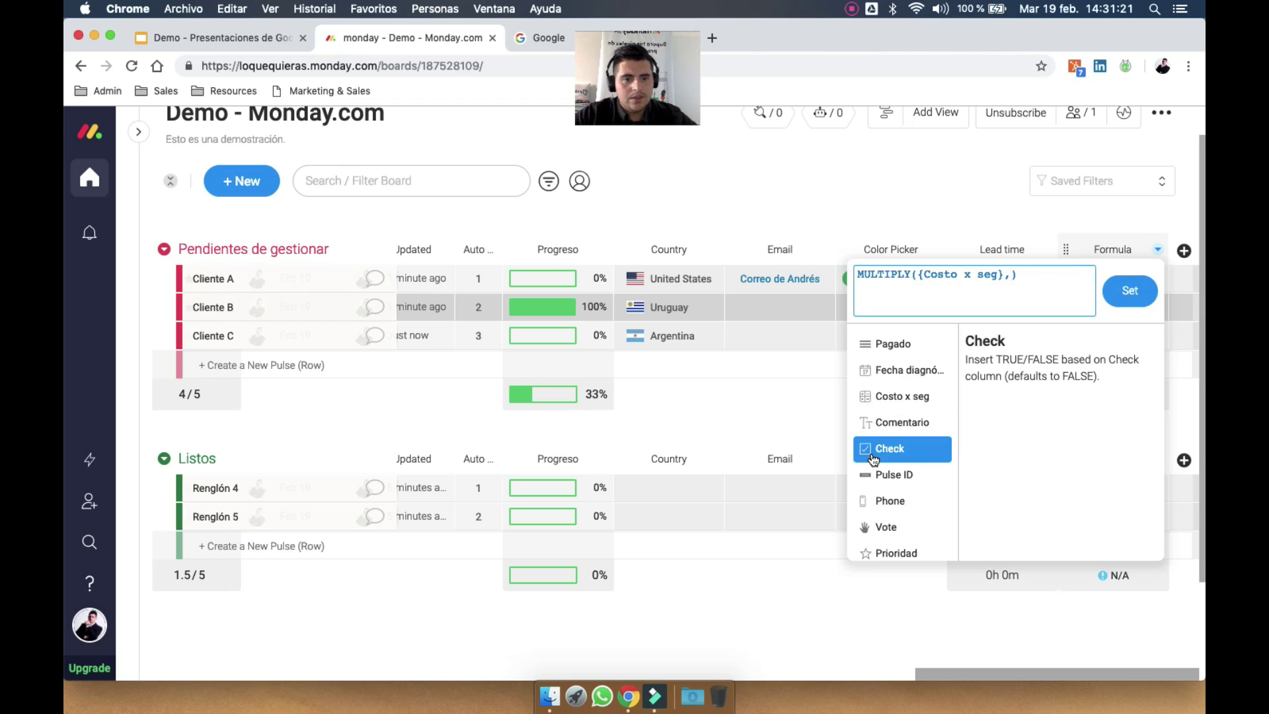
scroll(886, 449, "down", 5)
type(",")
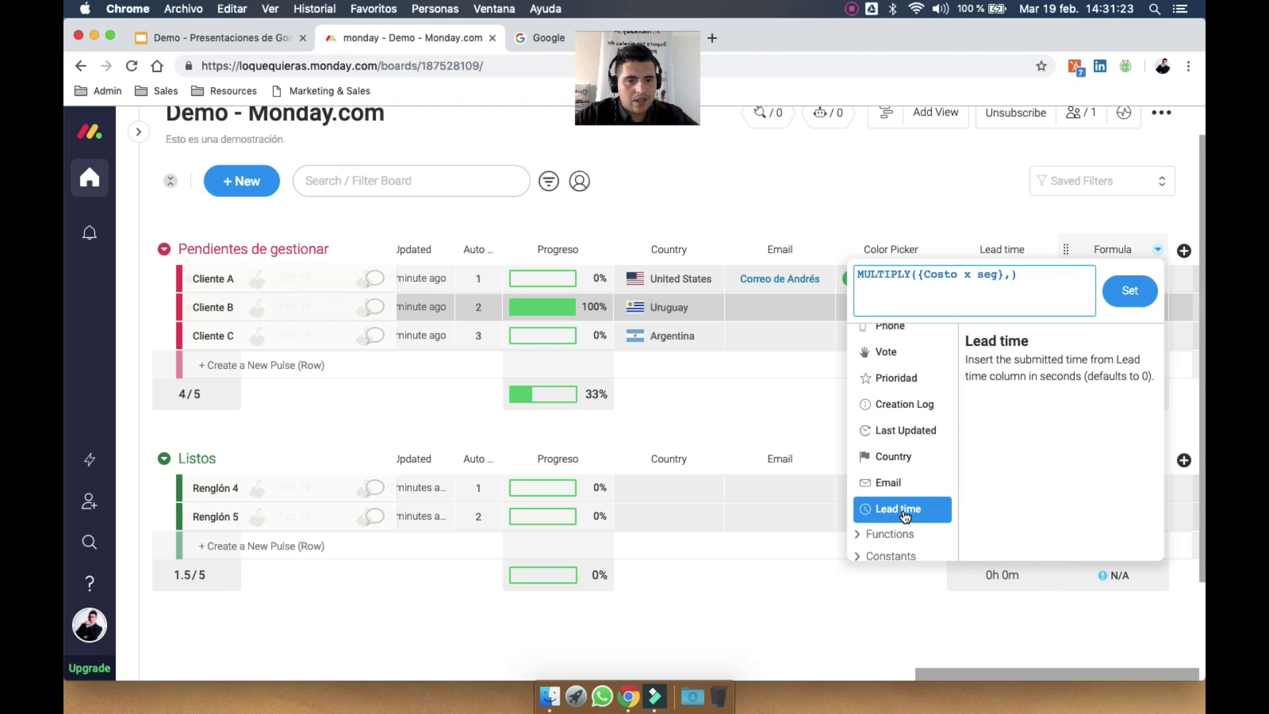
left_click(905, 508)
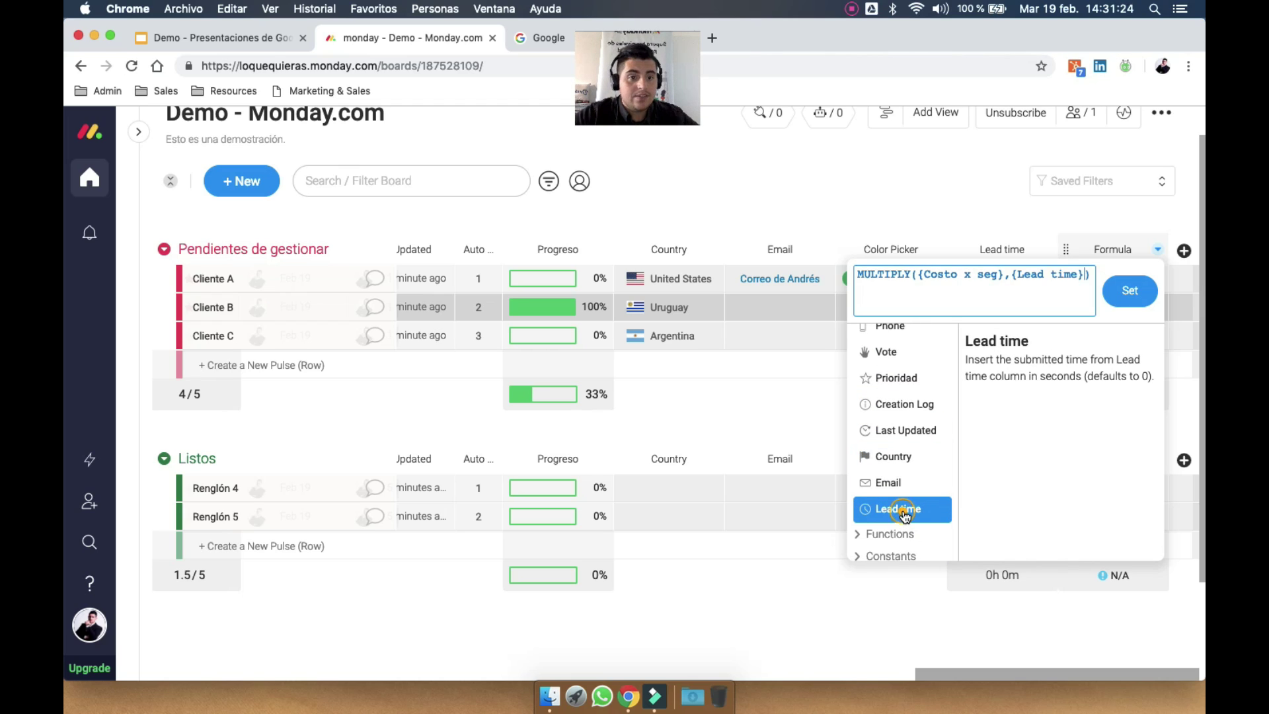
left_click(1132, 291)
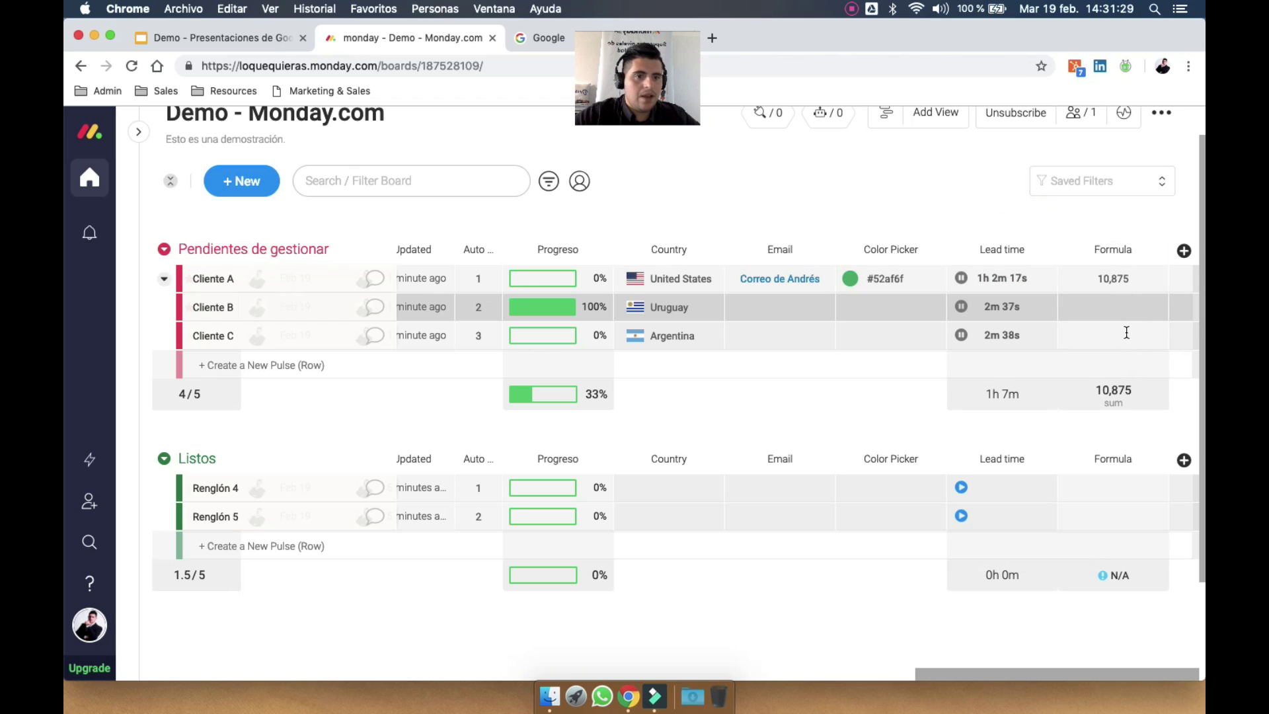
Stop the Lead time timers for Clientes A, B and C
left_click(965, 280)
left_click(962, 309)
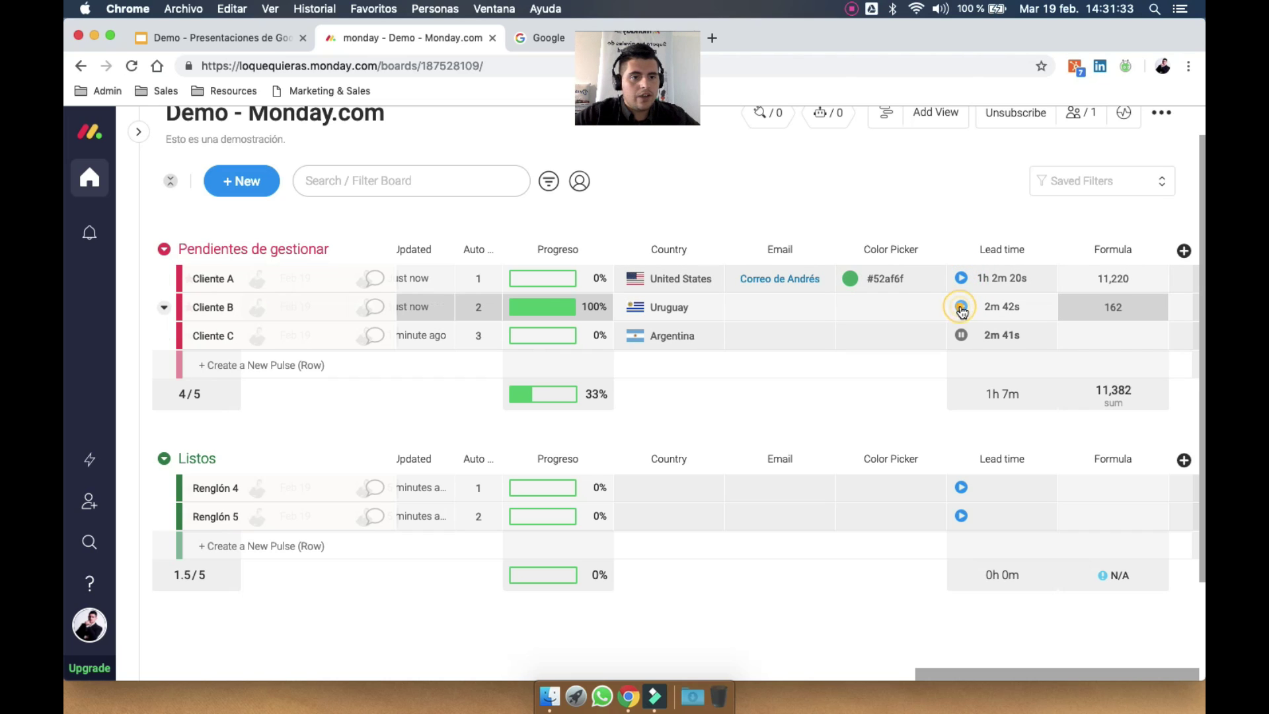
left_click(962, 333)
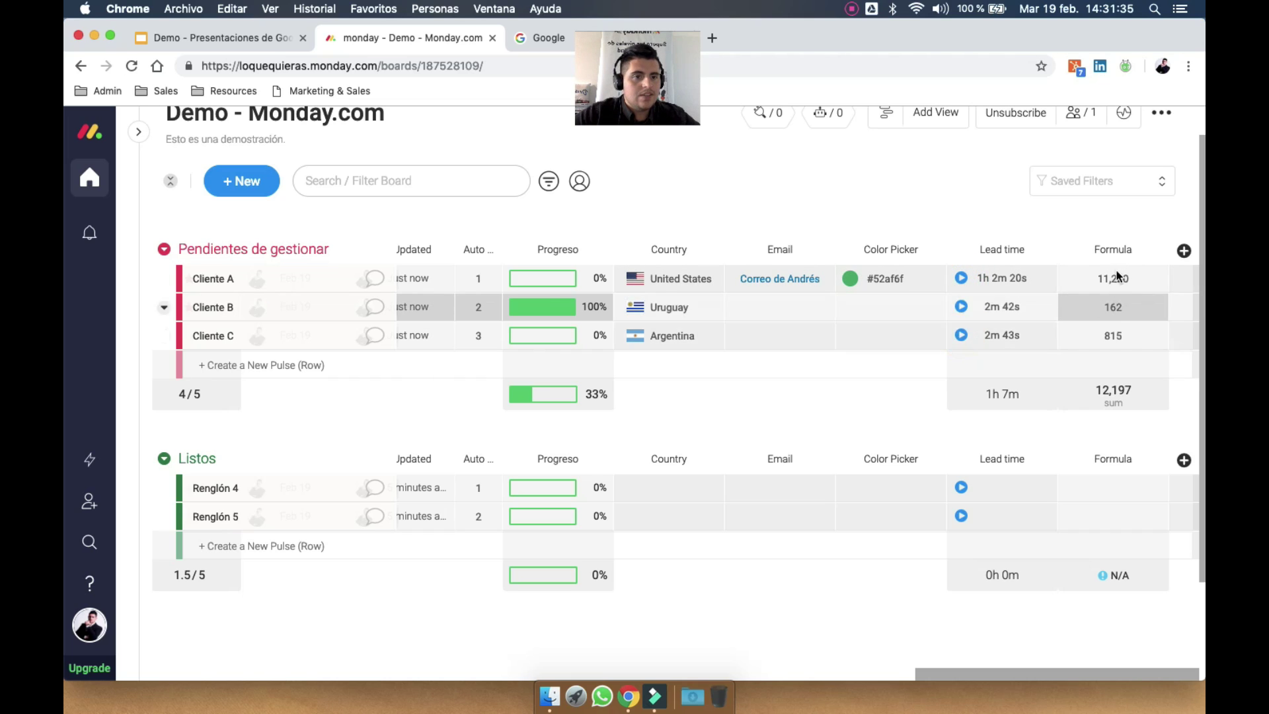
left_click(962, 336)
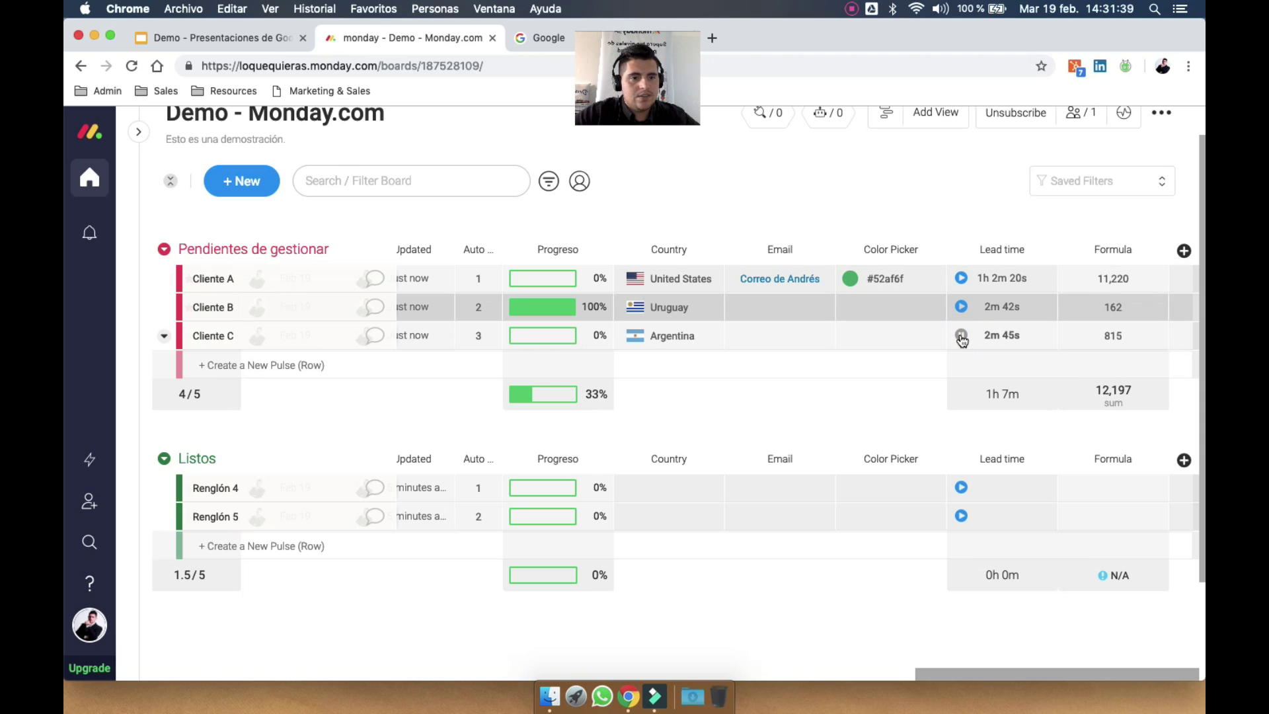
Give the Formula column a custom U$s unit for its values and sum
left_click(1113, 393)
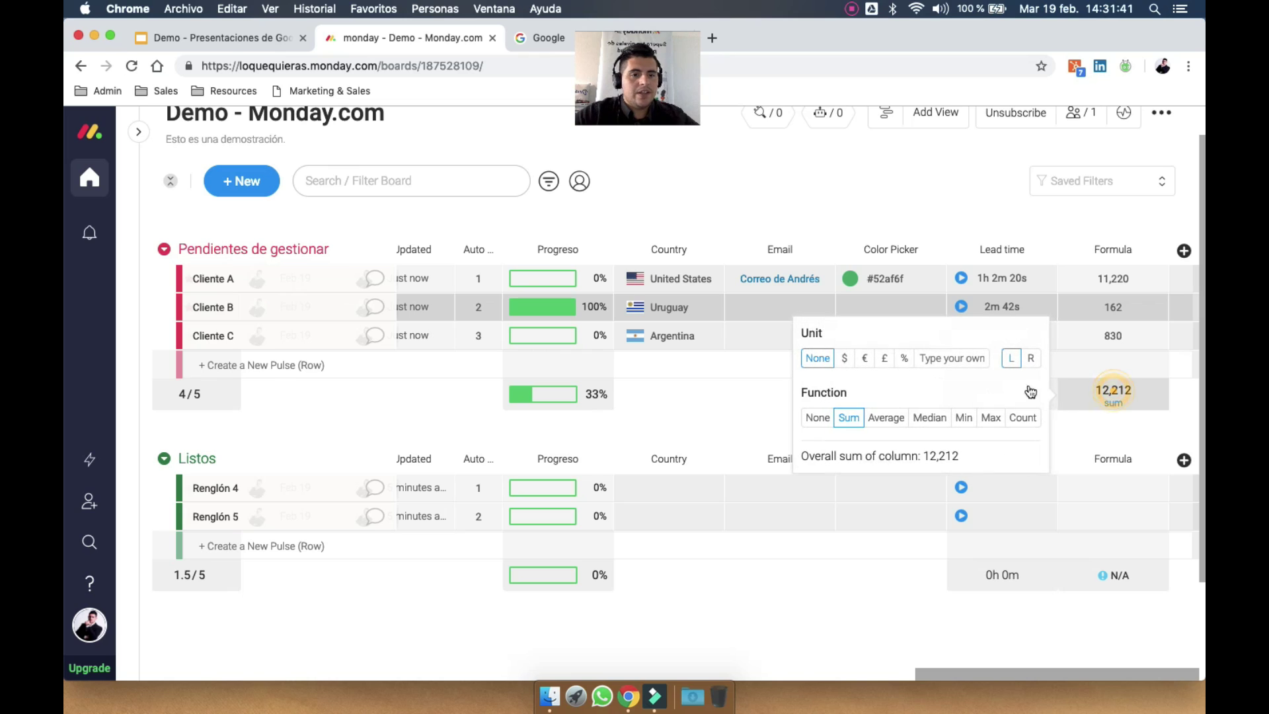
left_click(930, 358)
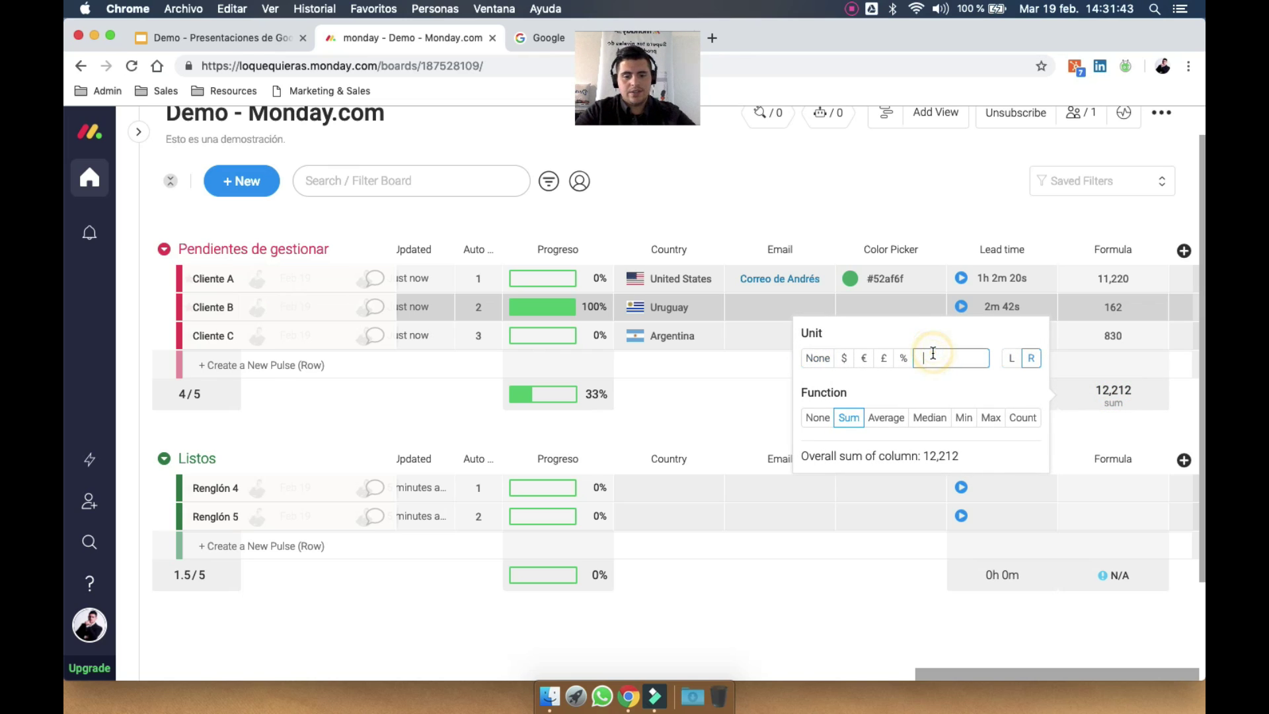
type("U$s")
left_click(1012, 212)
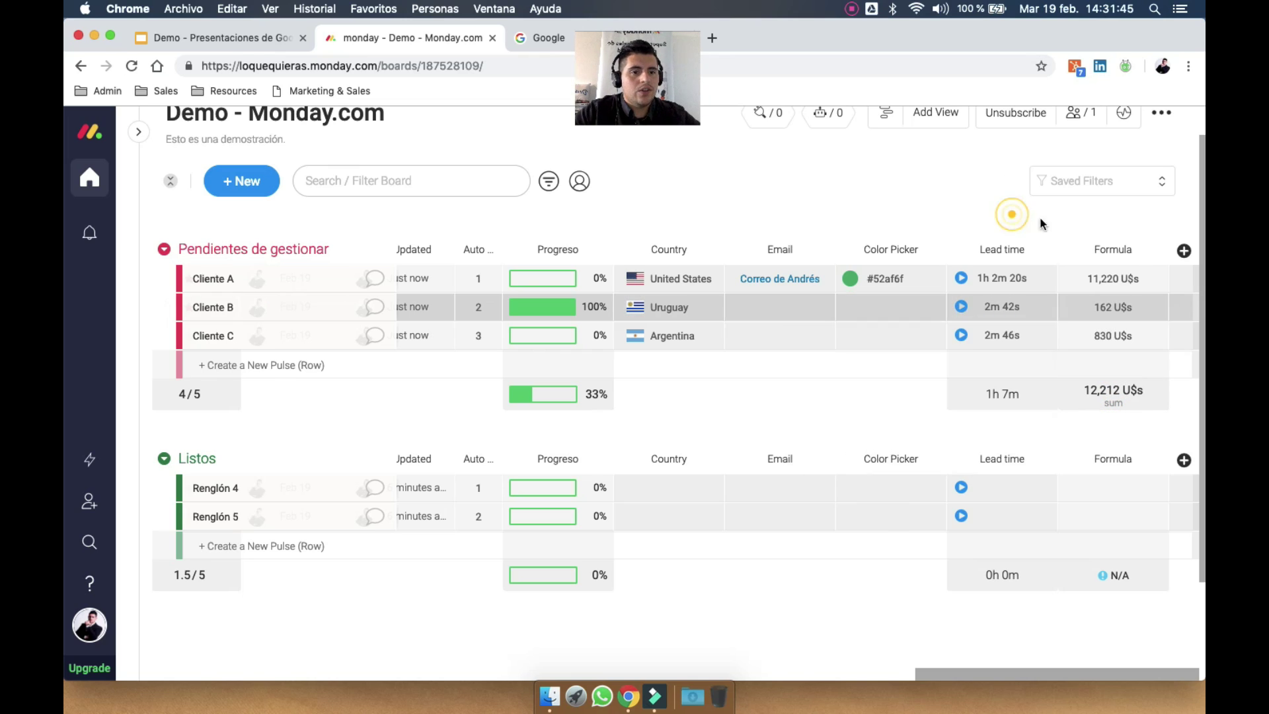
left_click(1185, 251)
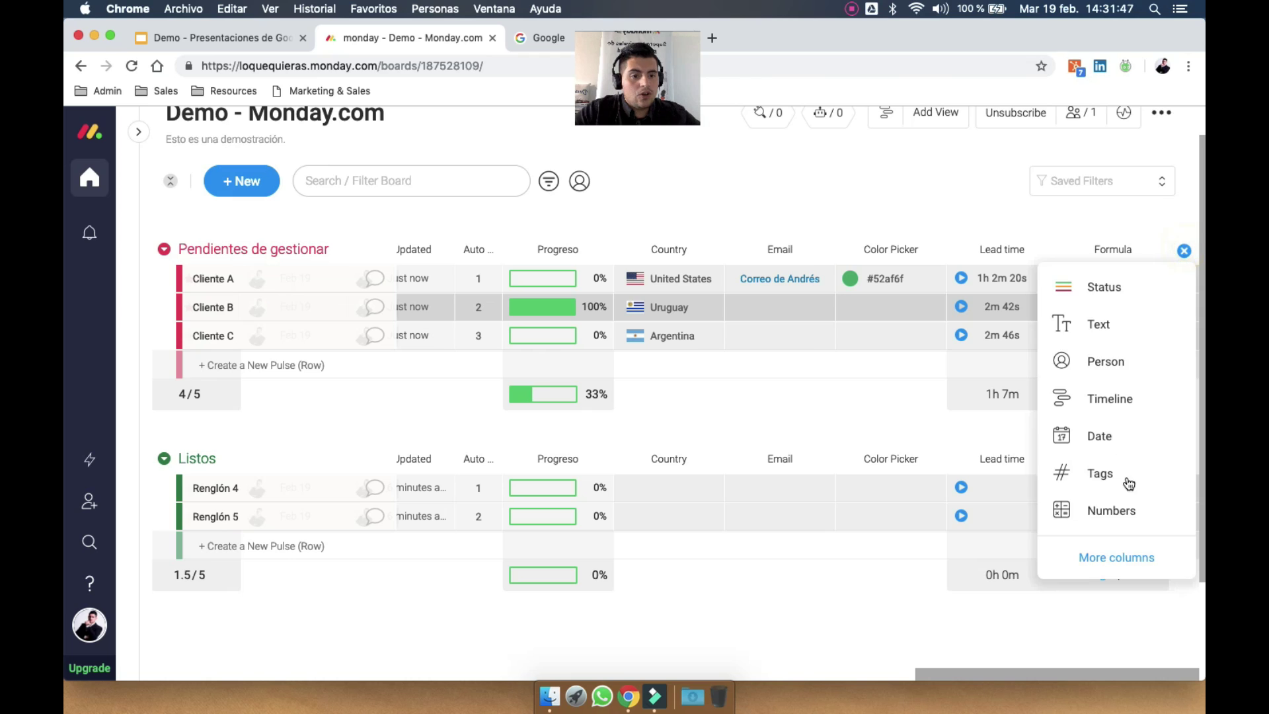
Add a second Formula column from the Column Center
left_click(1110, 555)
scroll(790, 459, "down", 10)
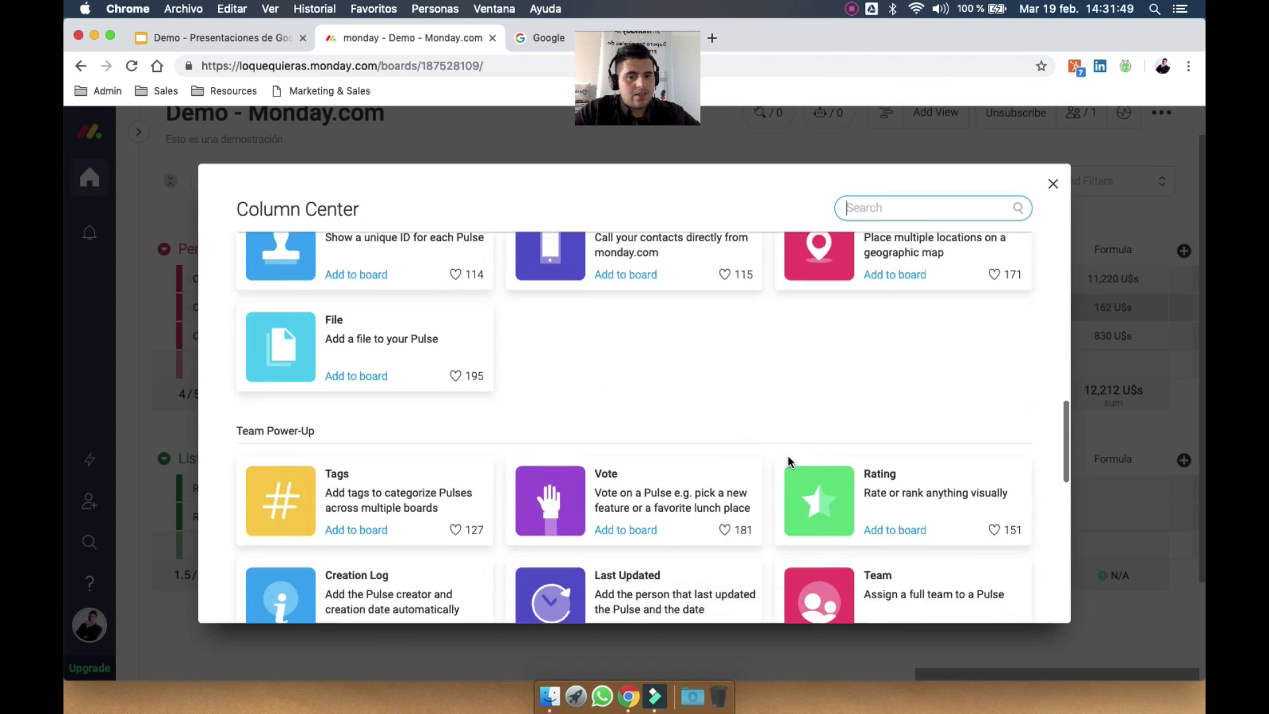
scroll(792, 463, "down", 3)
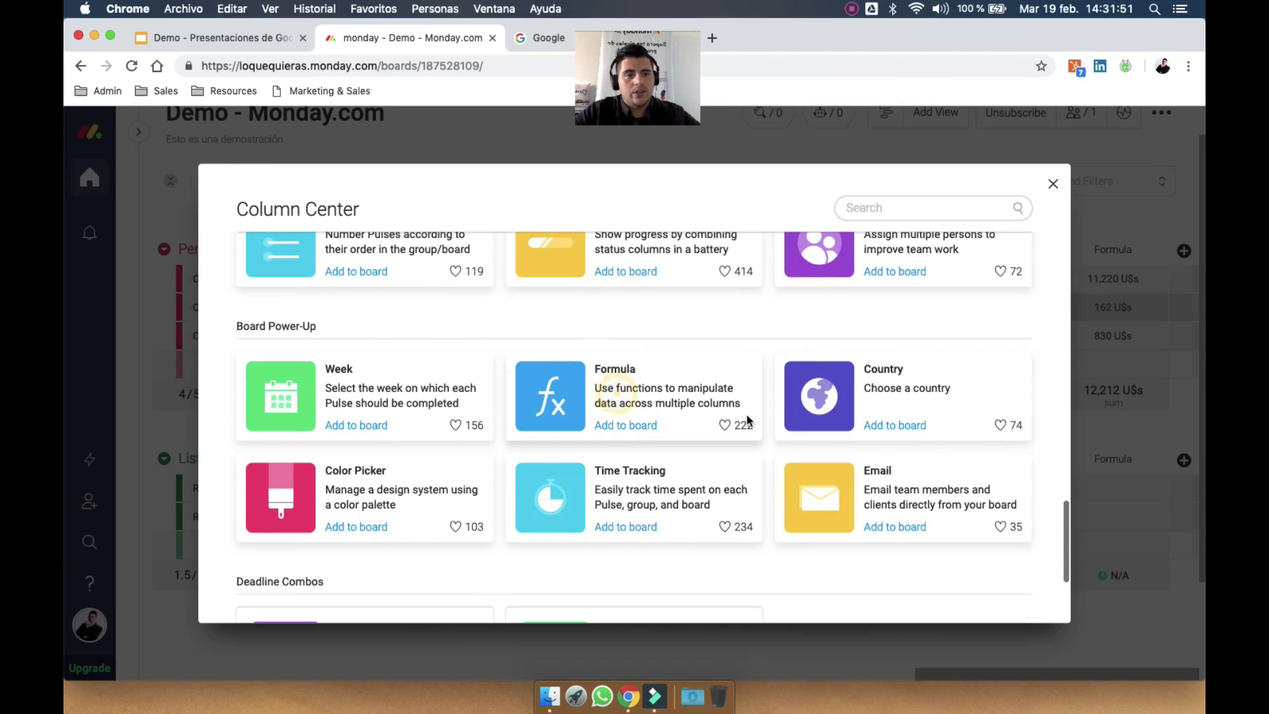
left_click(621, 423)
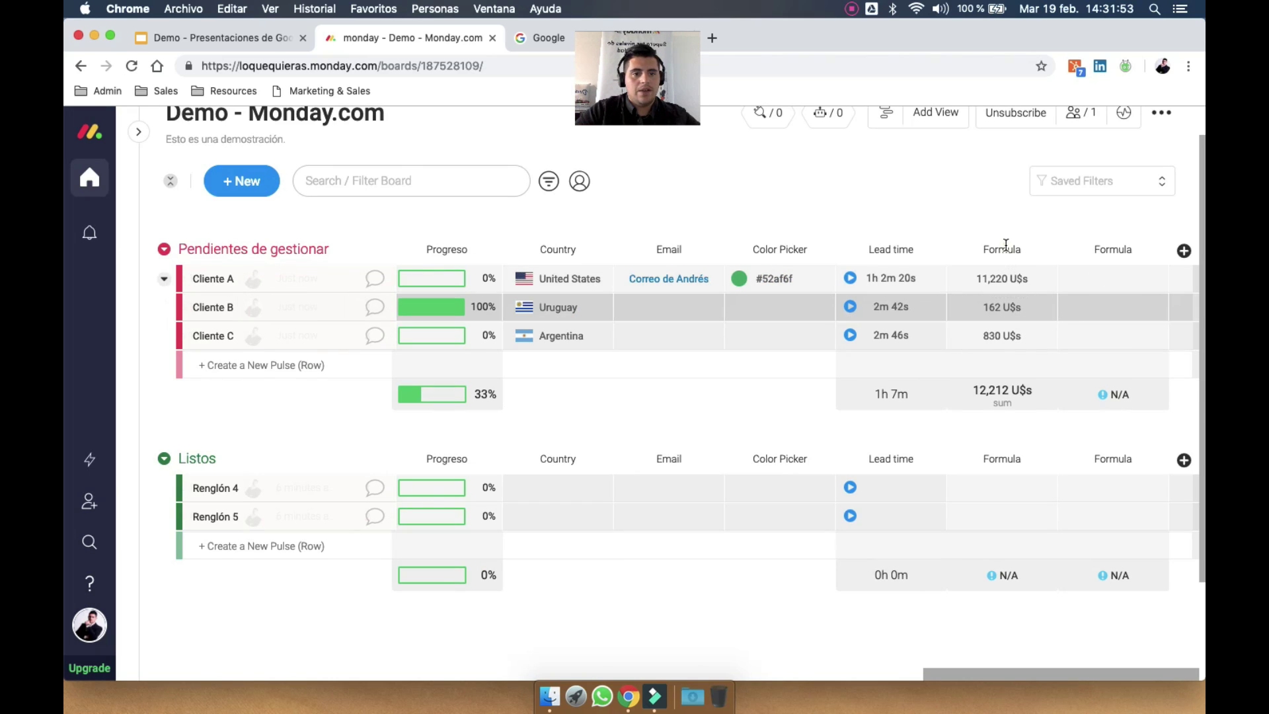
Rename the formula columns TOTAL tiempo and Rentabilidad
left_click(1005, 247)
key("super+a")
key("BackSpace")
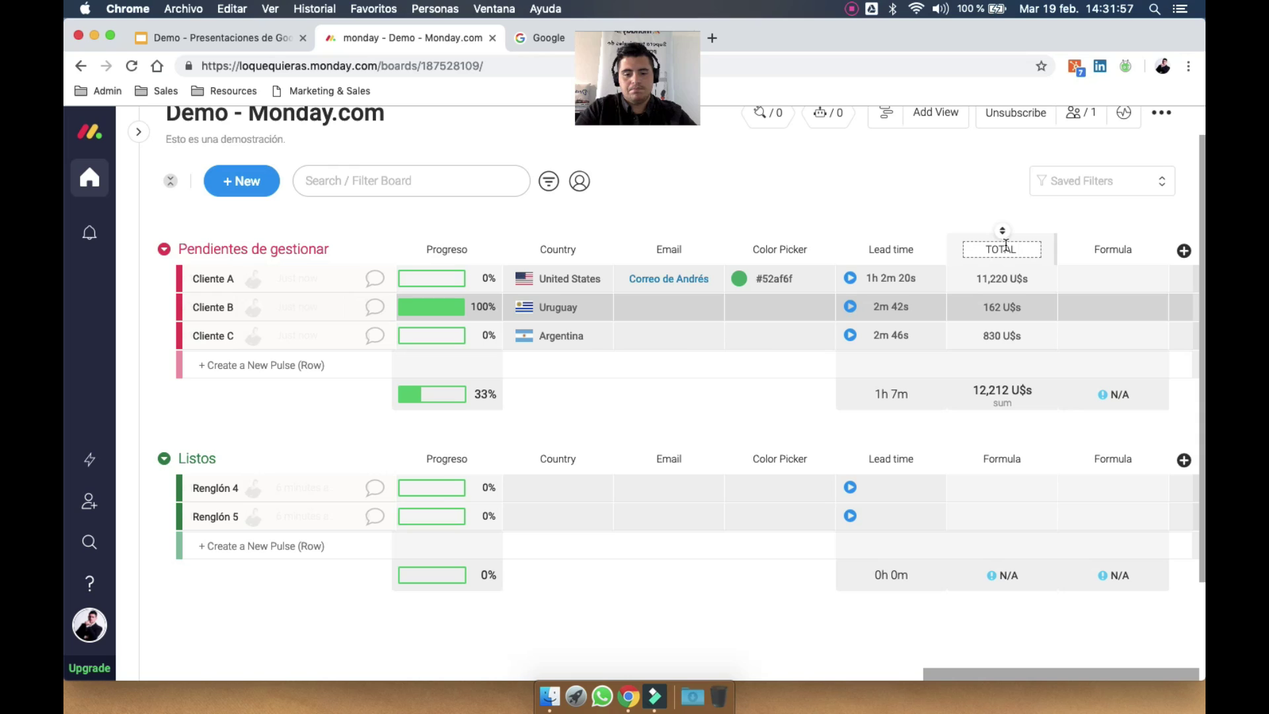
type("TOTAL tiempo")
key("Return")
left_click(1115, 248)
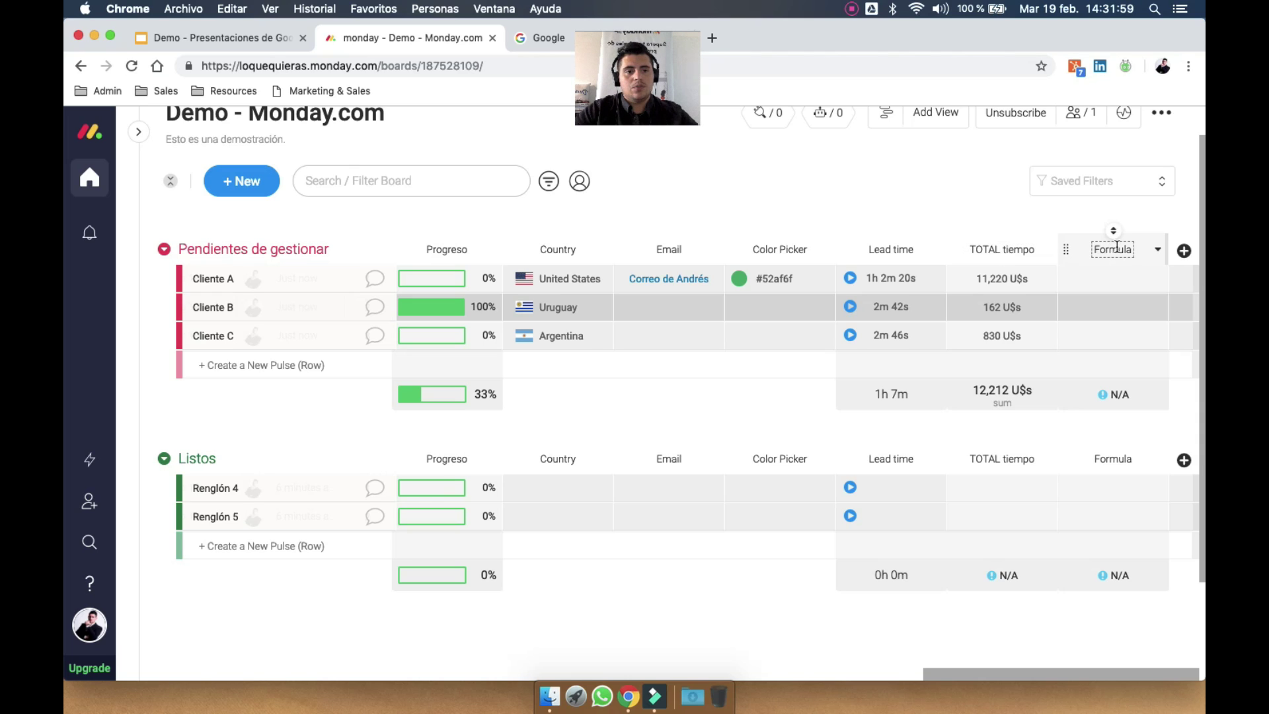
key("super+a")
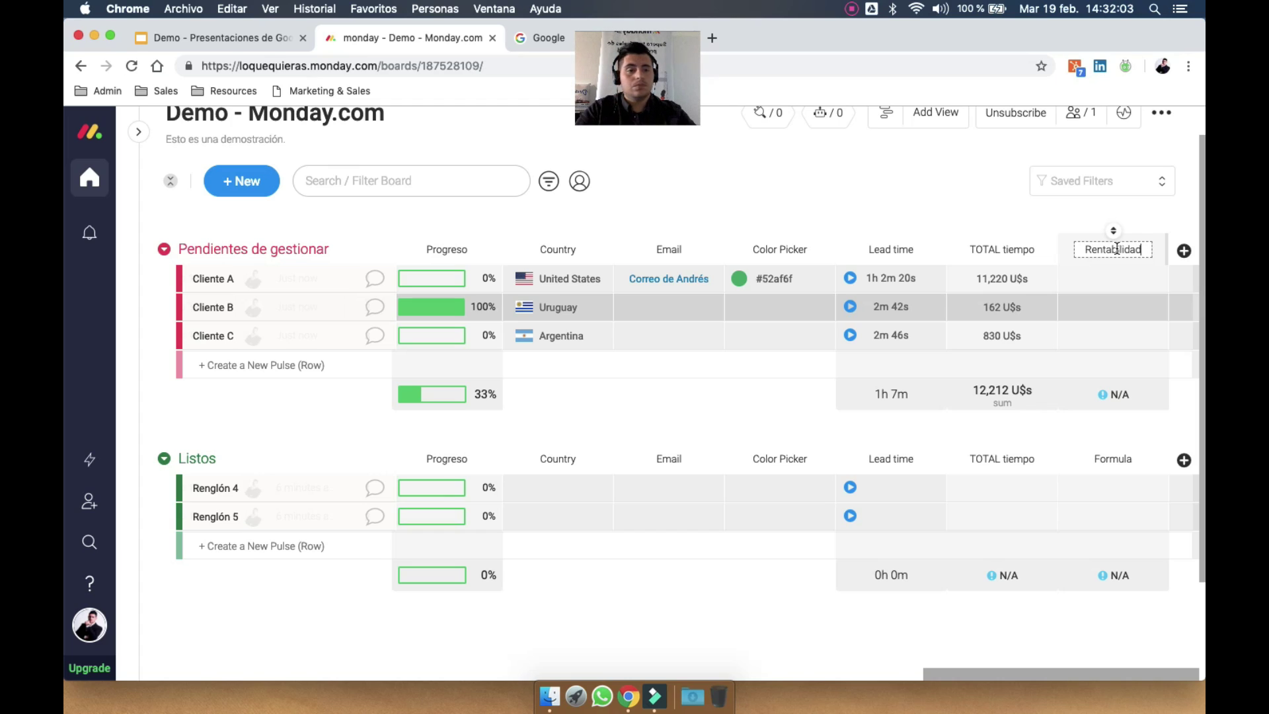
key("Return")
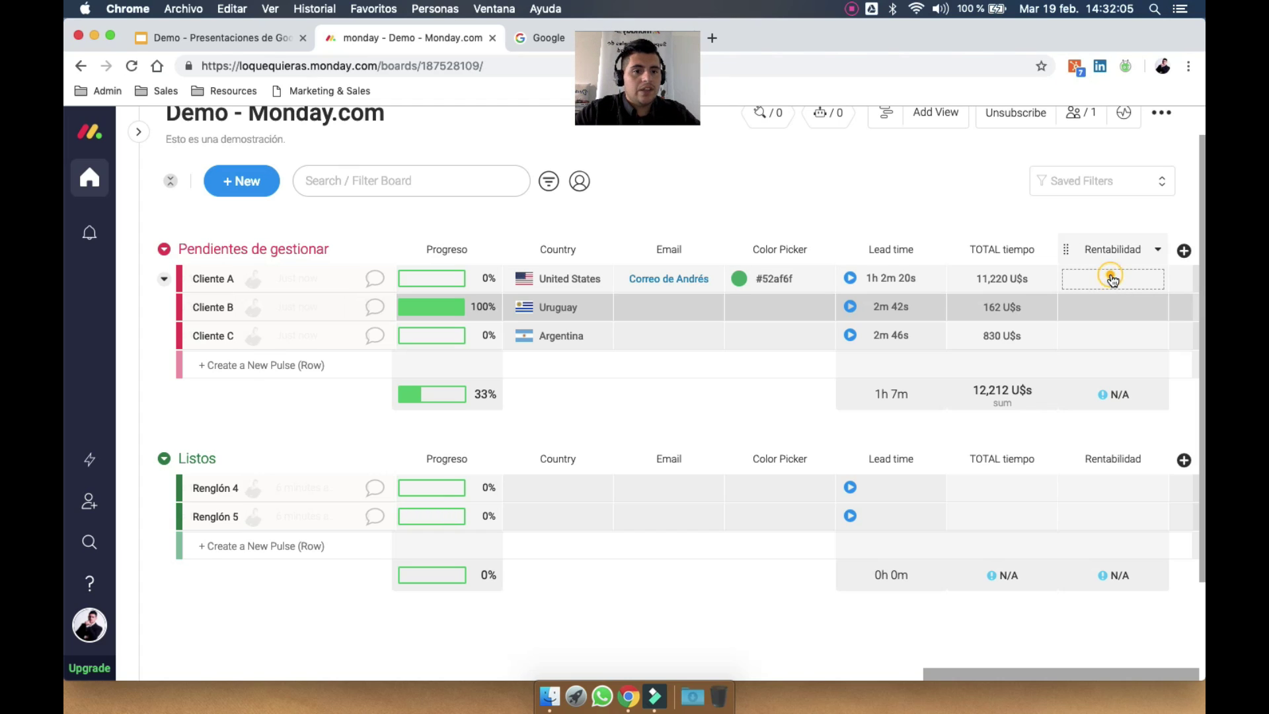
left_click(1113, 280)
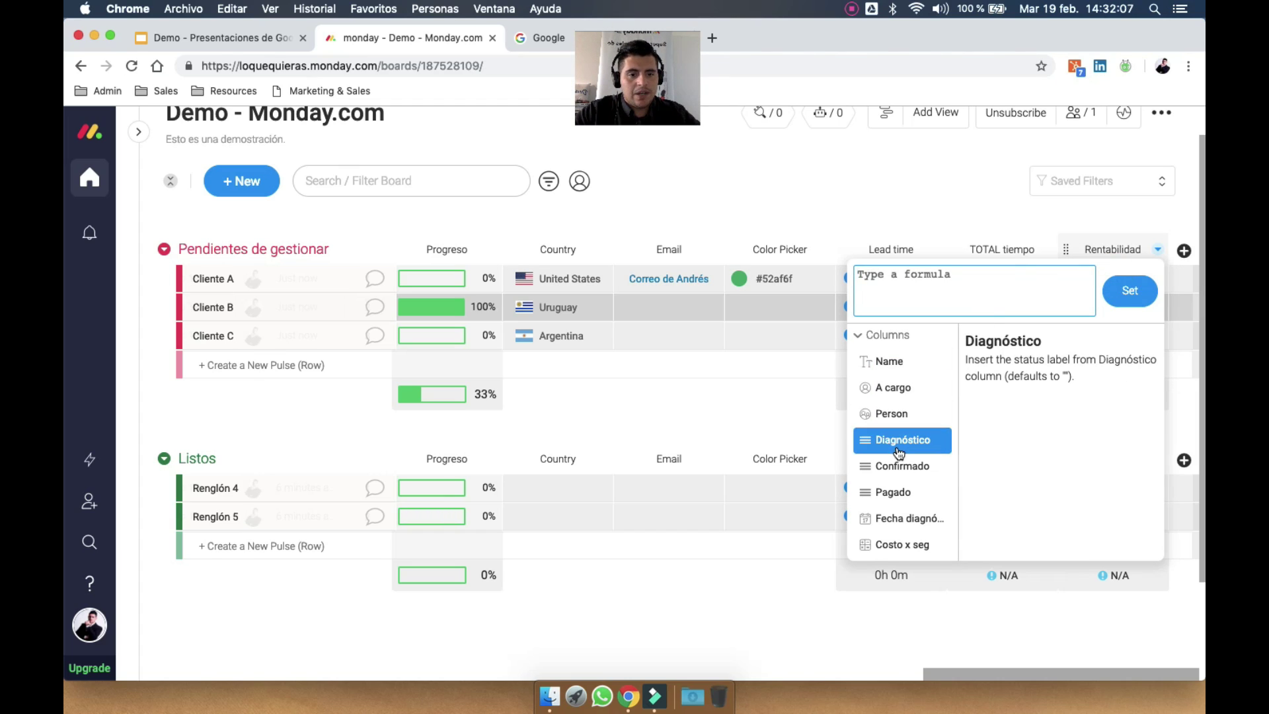
Set Rentabilidad's formula to MULTIPLY({TOTAL tiempo},0.20), giving 2,244, 32.4 and 166
scroll(889, 450, "down", 15)
scroll(899, 452, "down", 1)
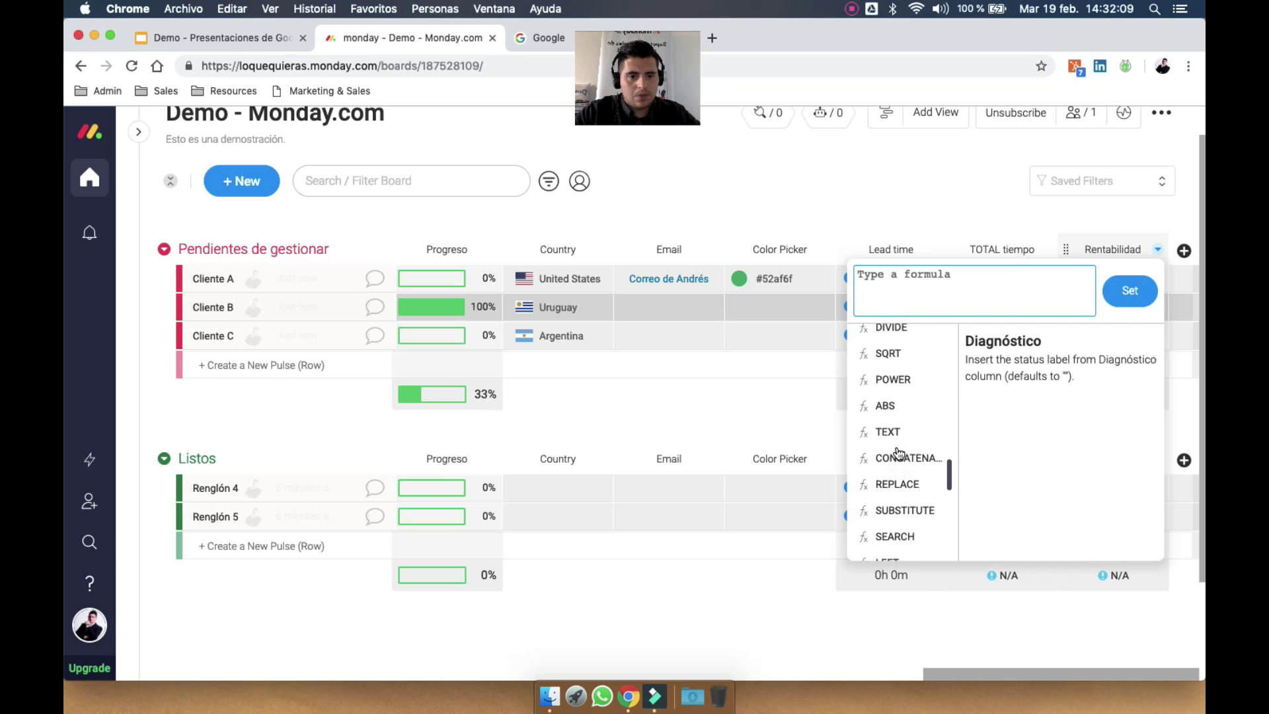
scroll(899, 453, "up", 5)
scroll(899, 454, "down", 2)
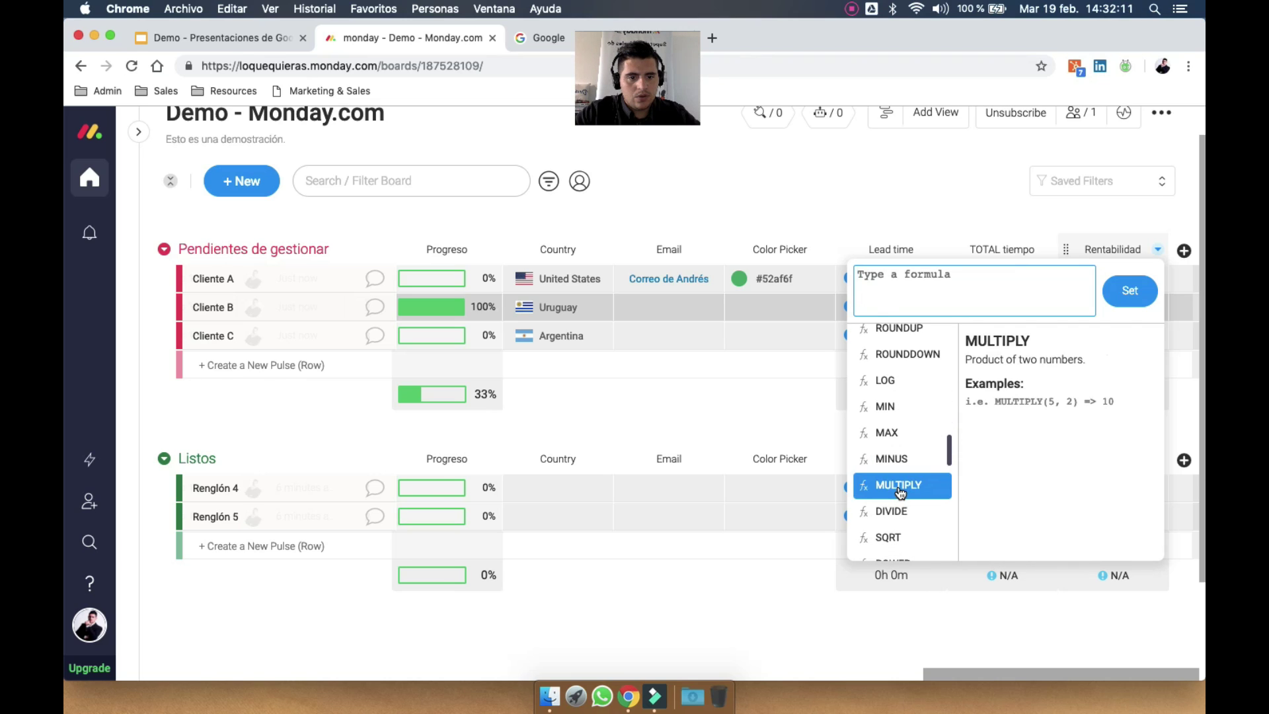
left_click(902, 484)
scroll(912, 434, "up", 10)
scroll(919, 431, "up", 2)
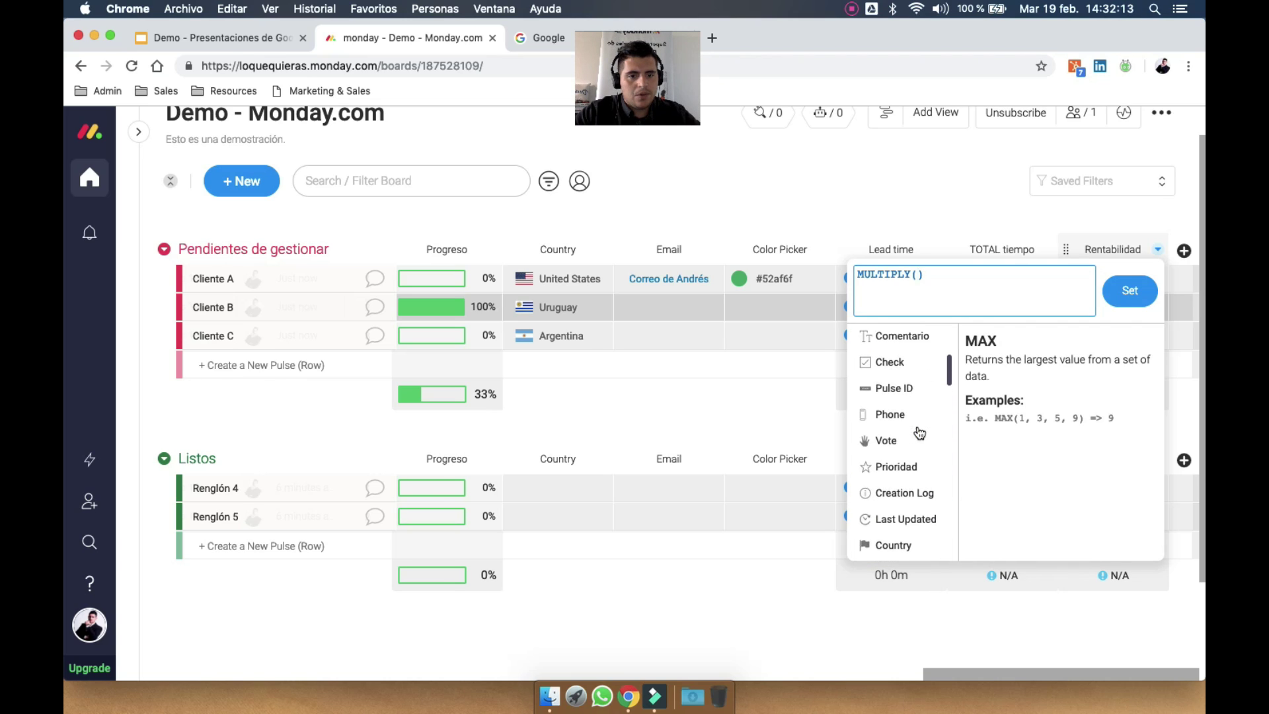
scroll(919, 431, "down", 4)
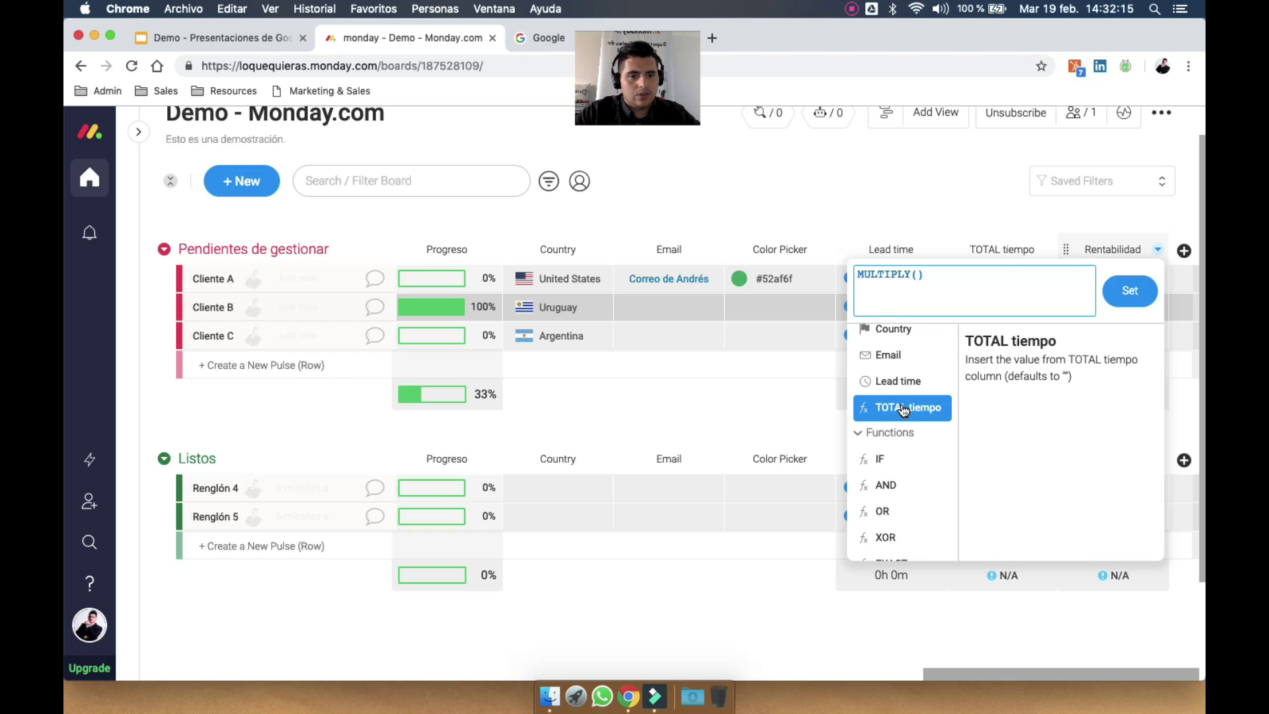
left_click(903, 410)
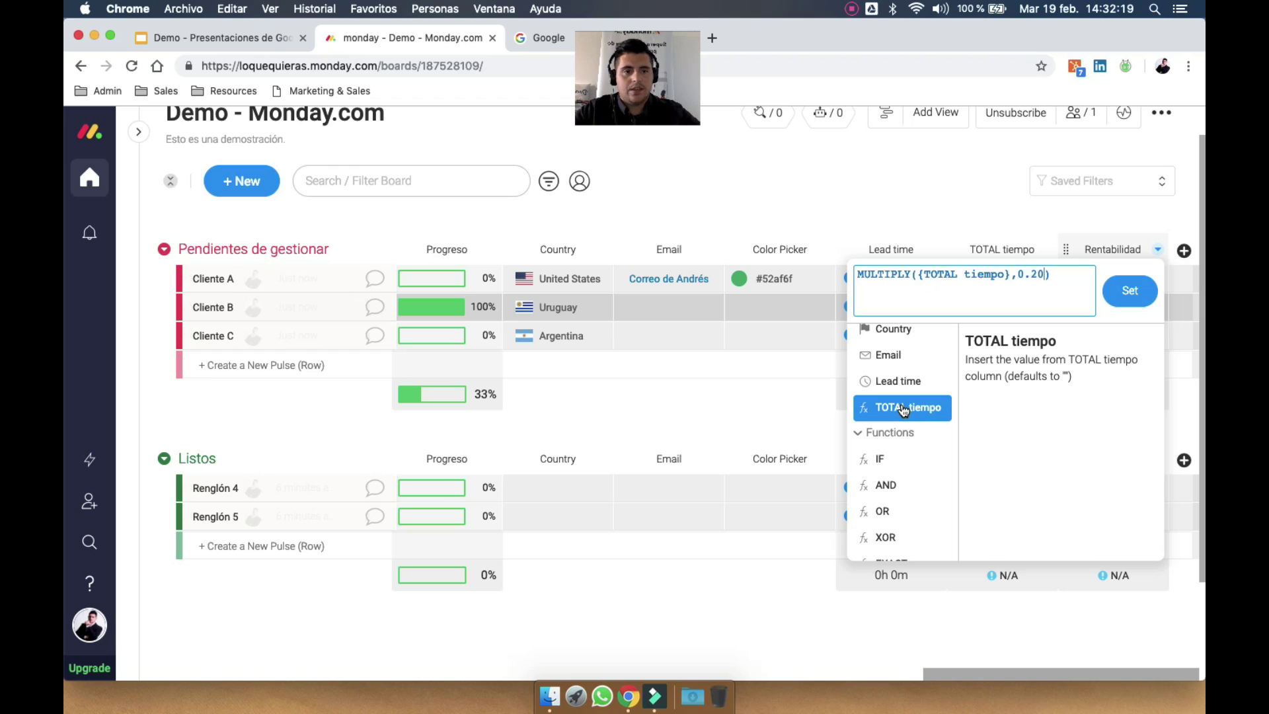
left_click(1135, 293)
left_click(1122, 218)
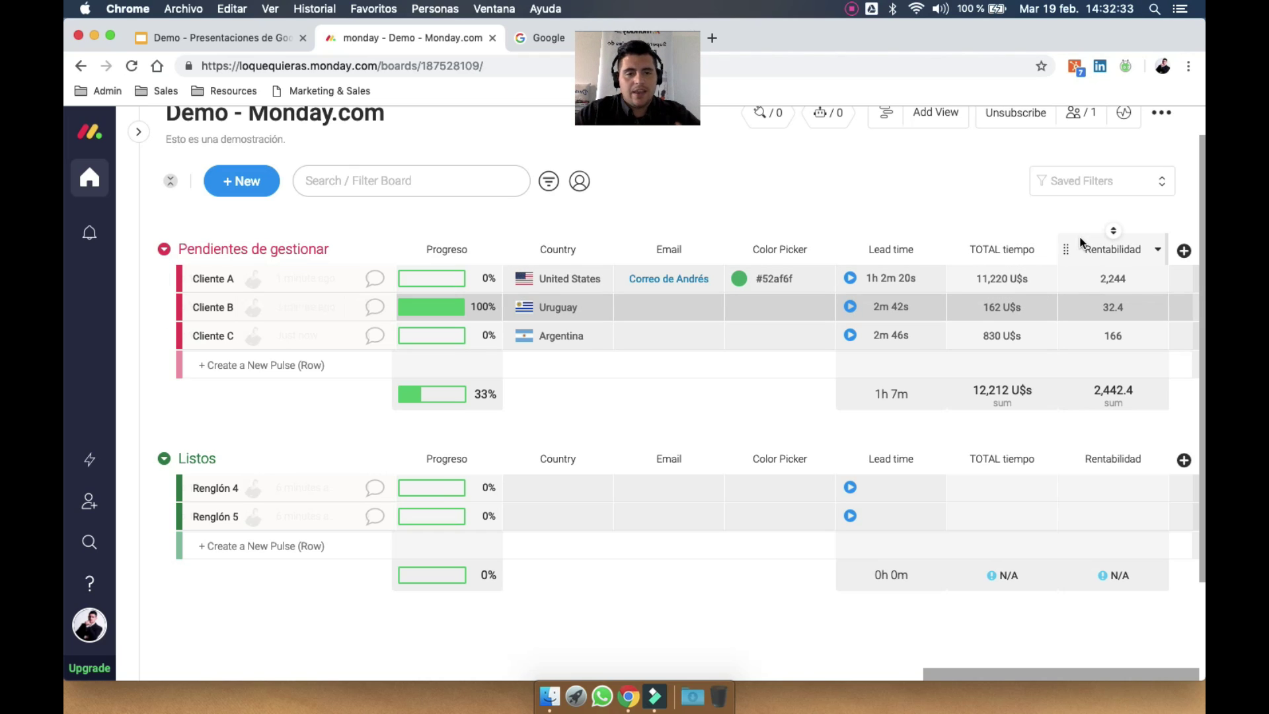
Reopen the Rentabilidad formula editor to review the formula and functions like IF
left_click(1114, 278)
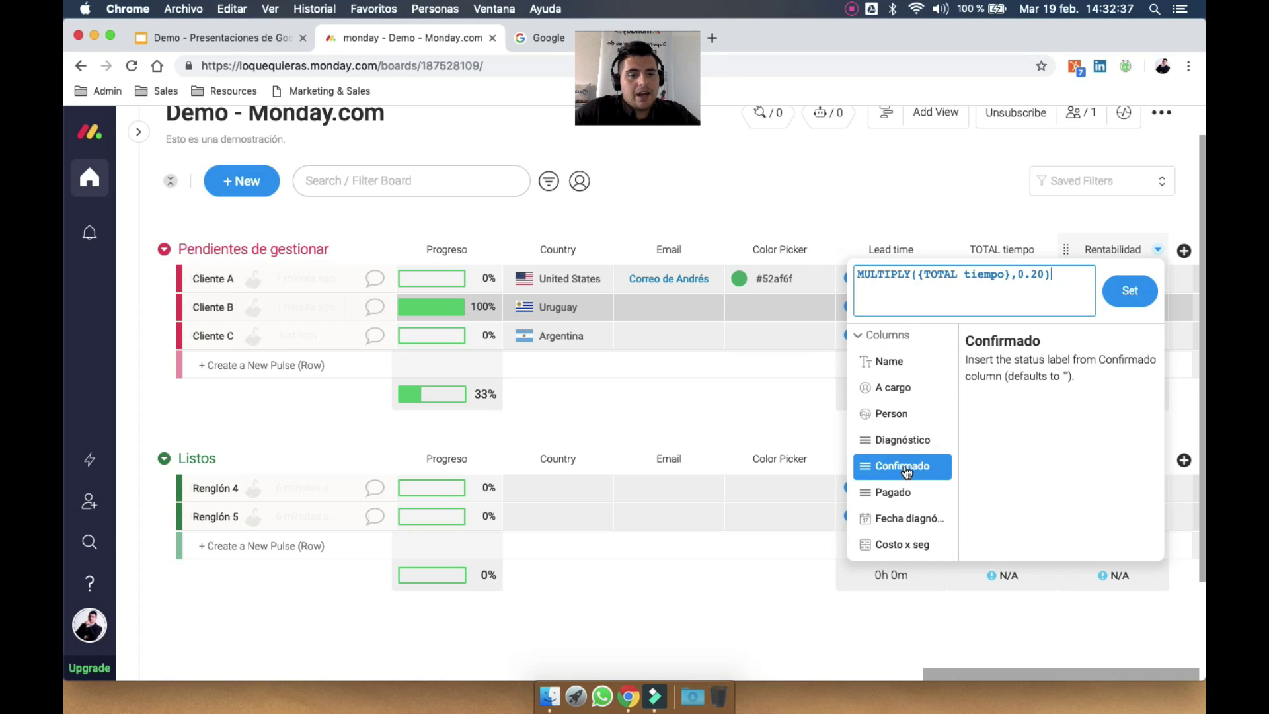
scroll(902, 472, "down", 10)
scroll(905, 463, "up", 1)
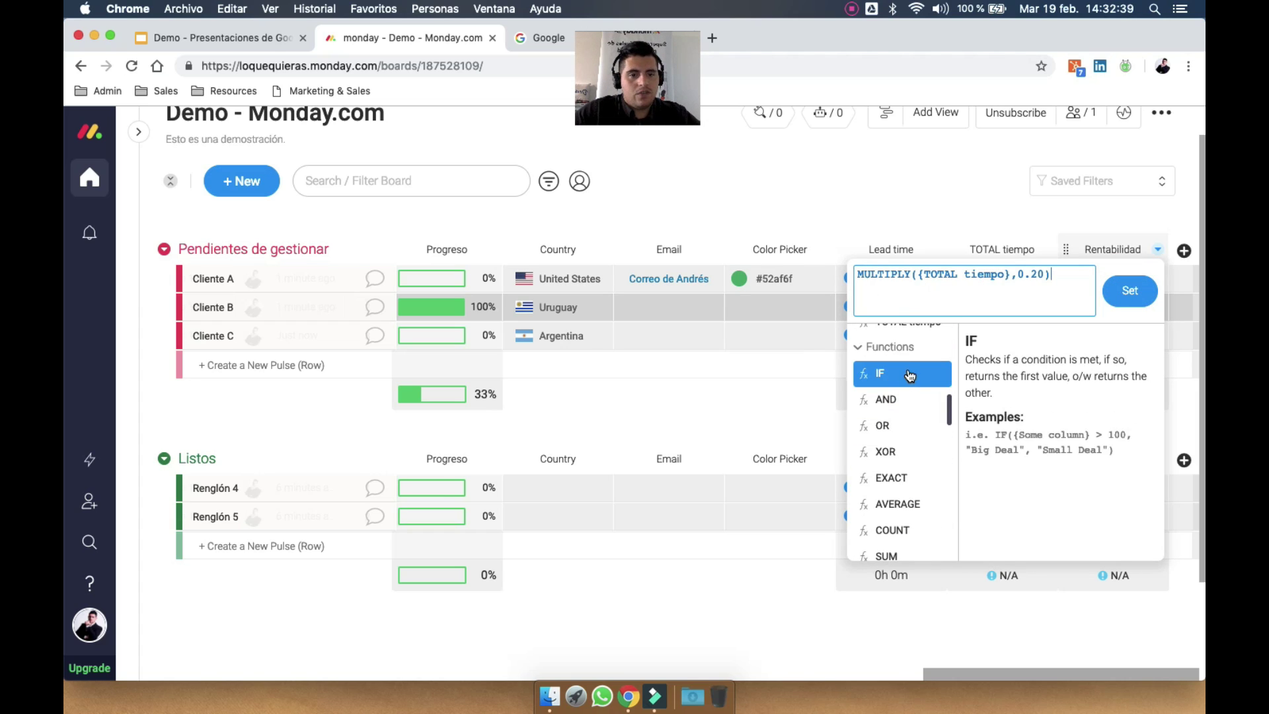
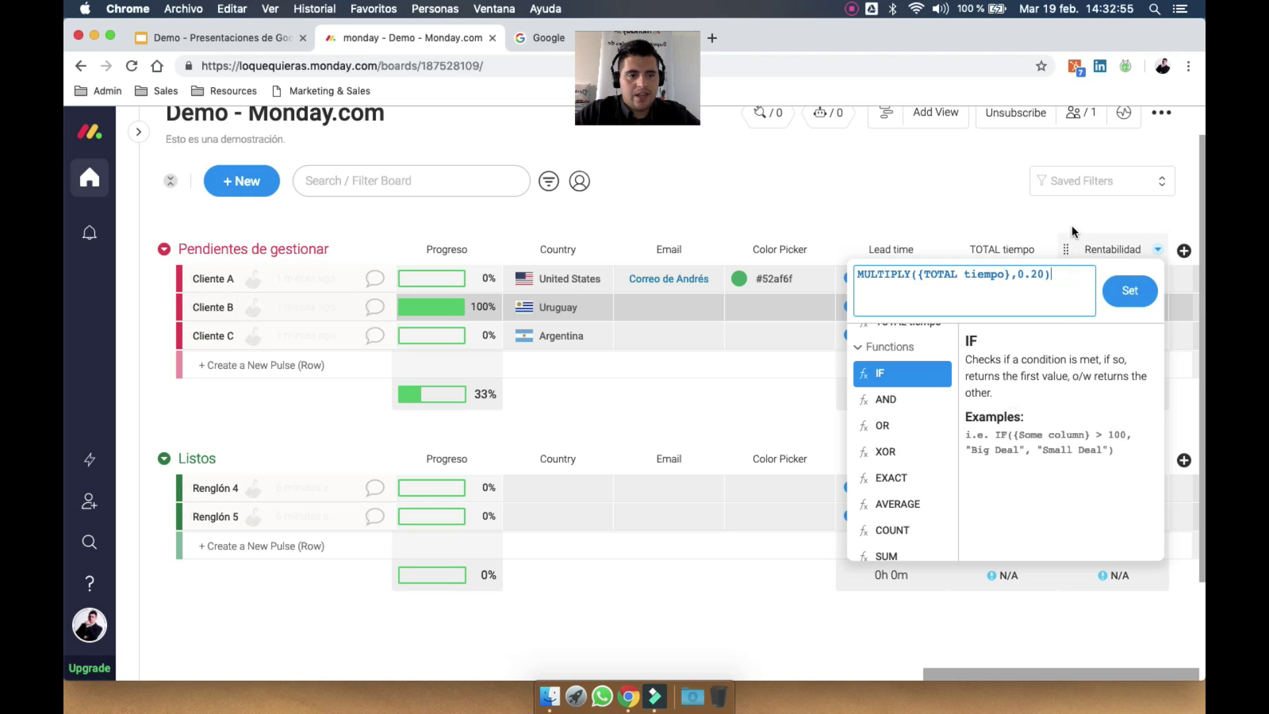
Apply the 20% formula to Rentabilidad (total 2,442.4), then review the Permisos y Restricciones slide
left_click(1038, 215)
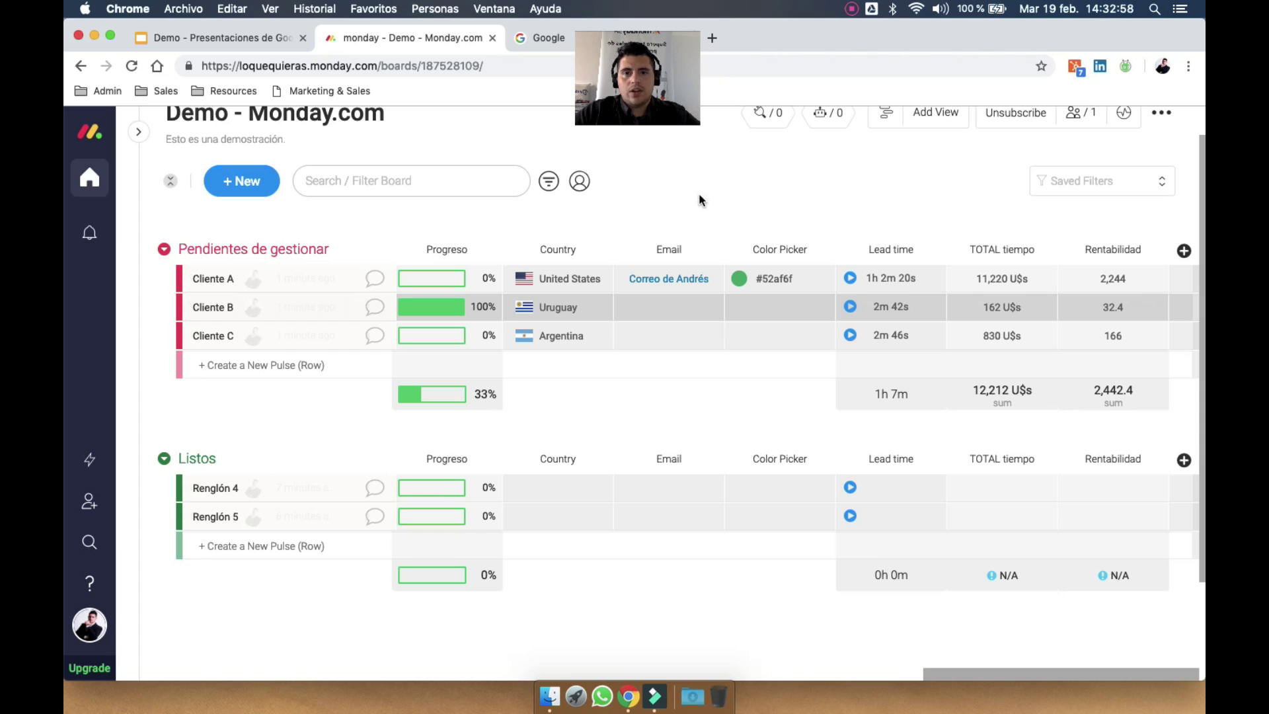
left_click(237, 38)
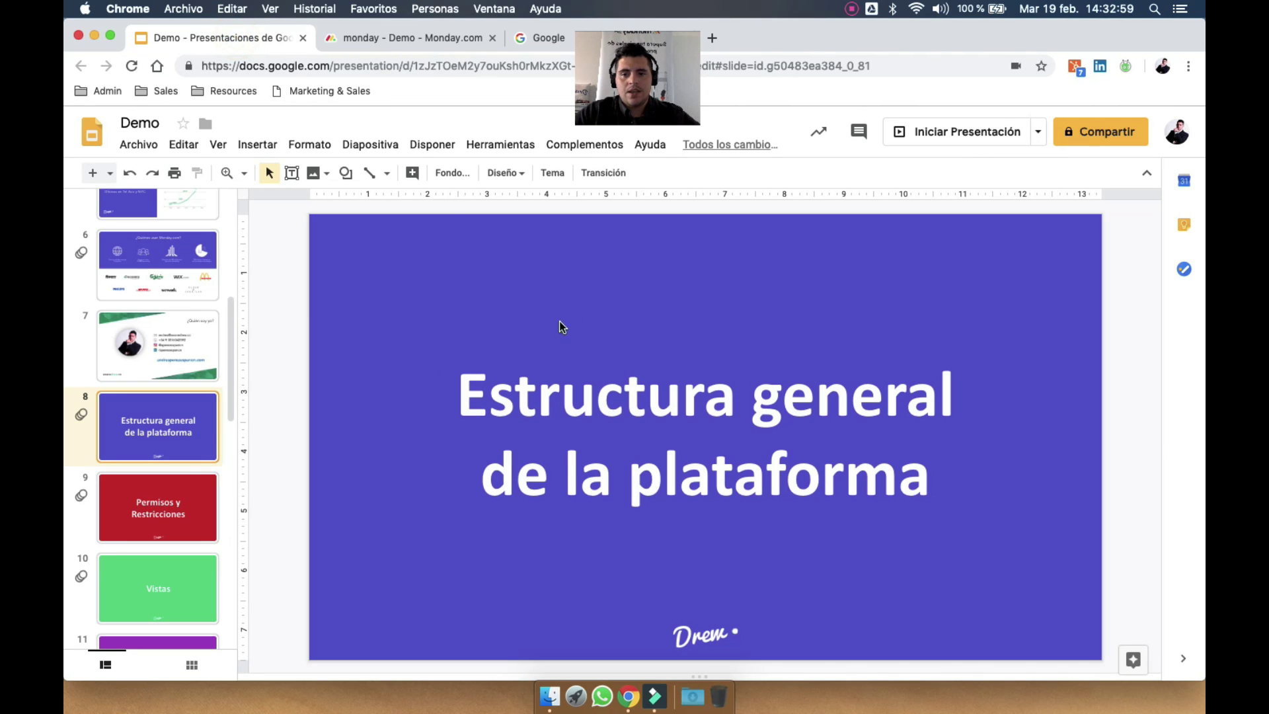
left_click(159, 526)
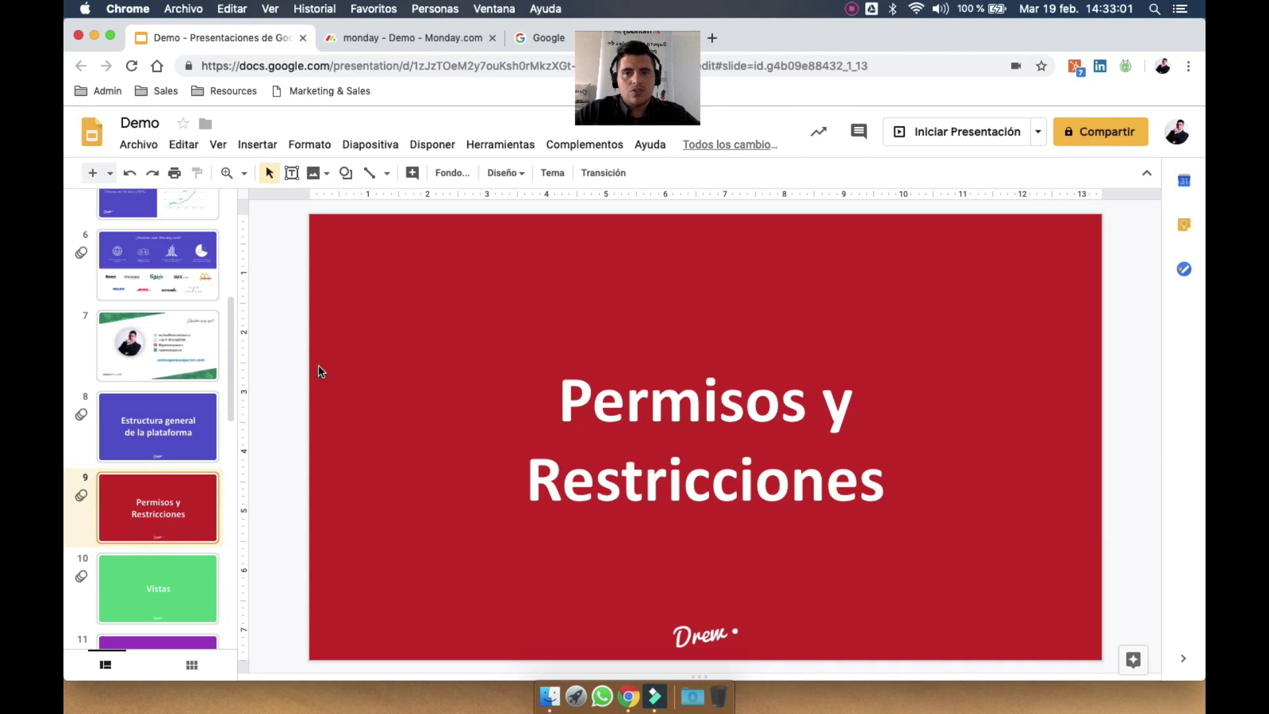
scroll(141, 443, "down", 5)
left_click(386, 40)
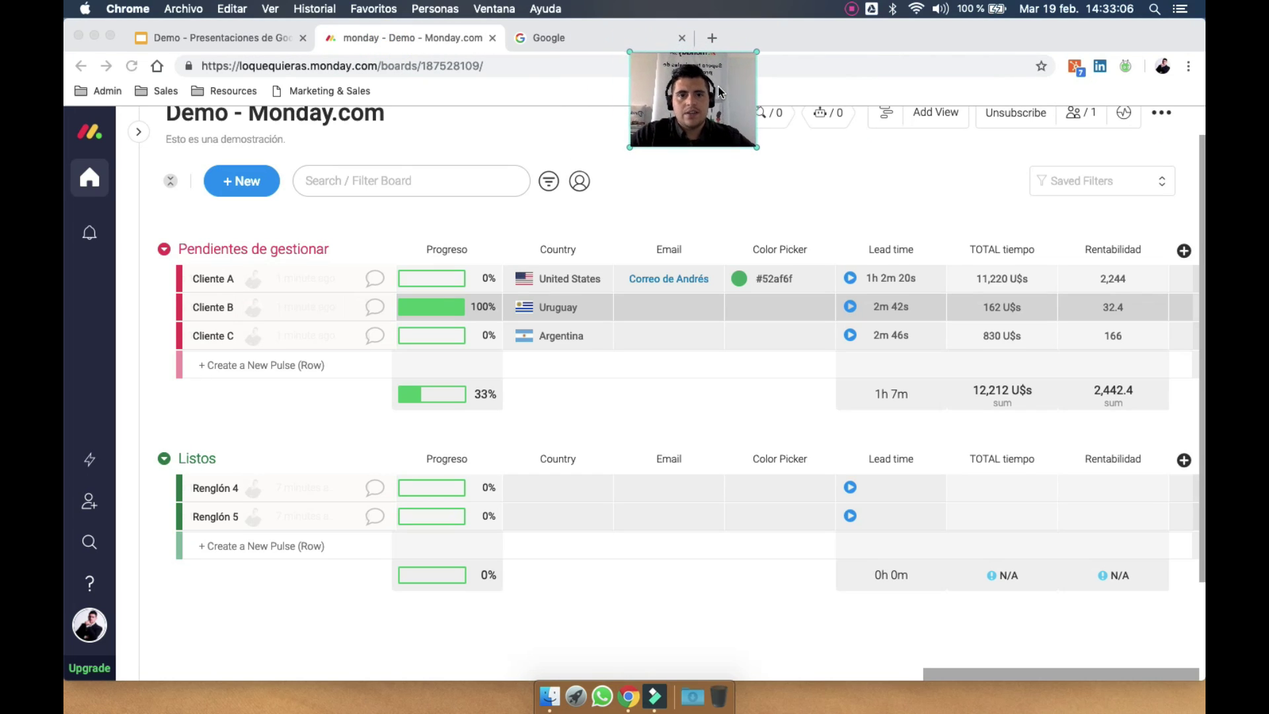
Close the Google tab and limit board editing to rows assigned in the A cargo column
left_click(688, 38)
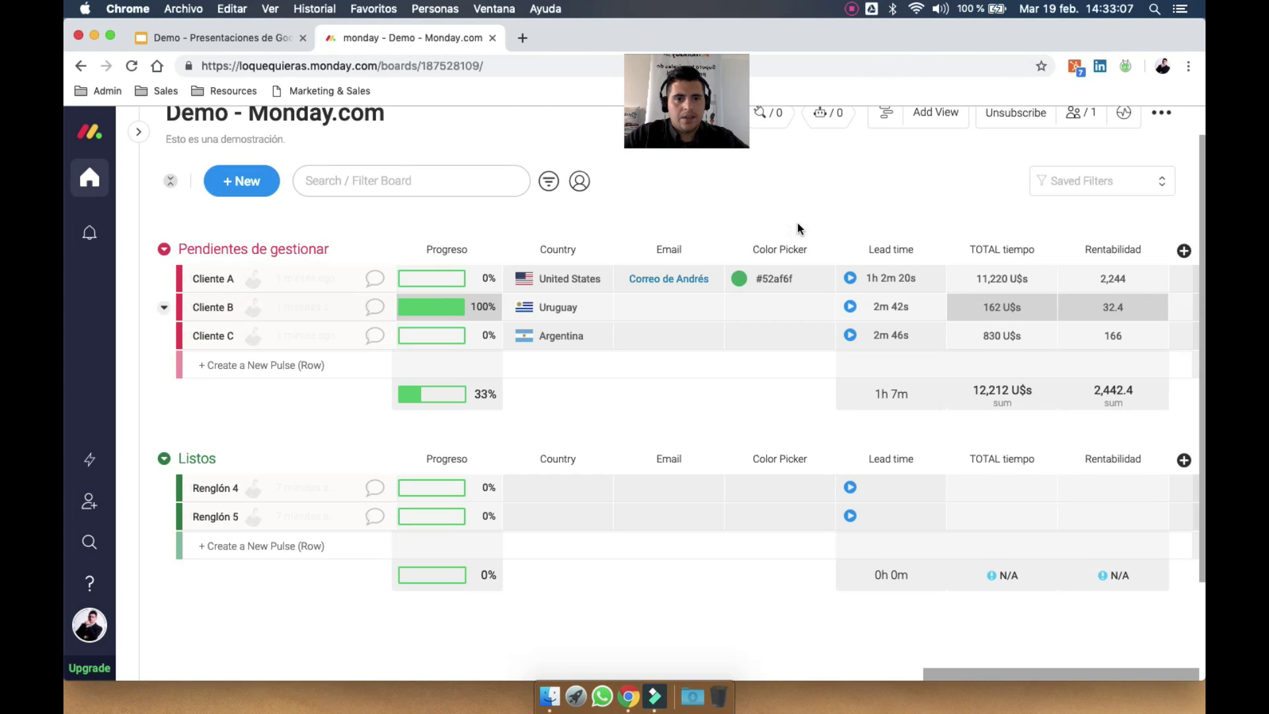
scroll(797, 222, "up", 1)
left_click_drag(692, 102, 663, 100)
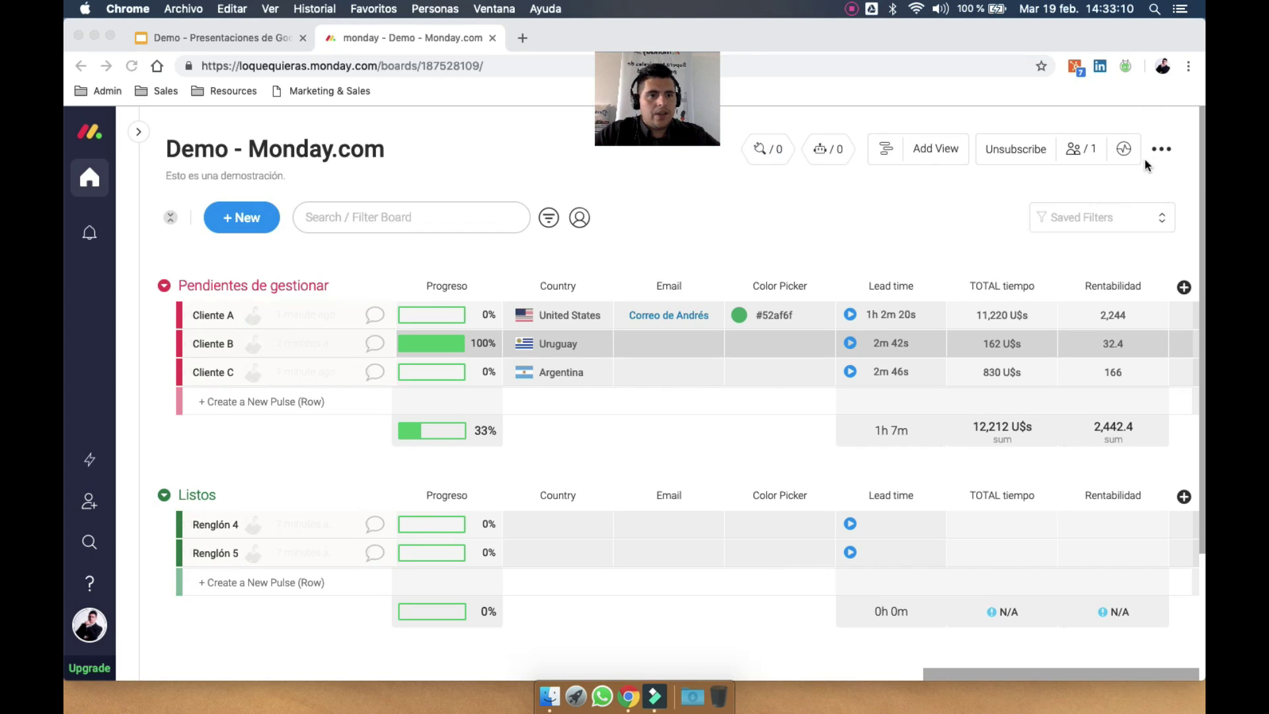
left_click(1162, 149)
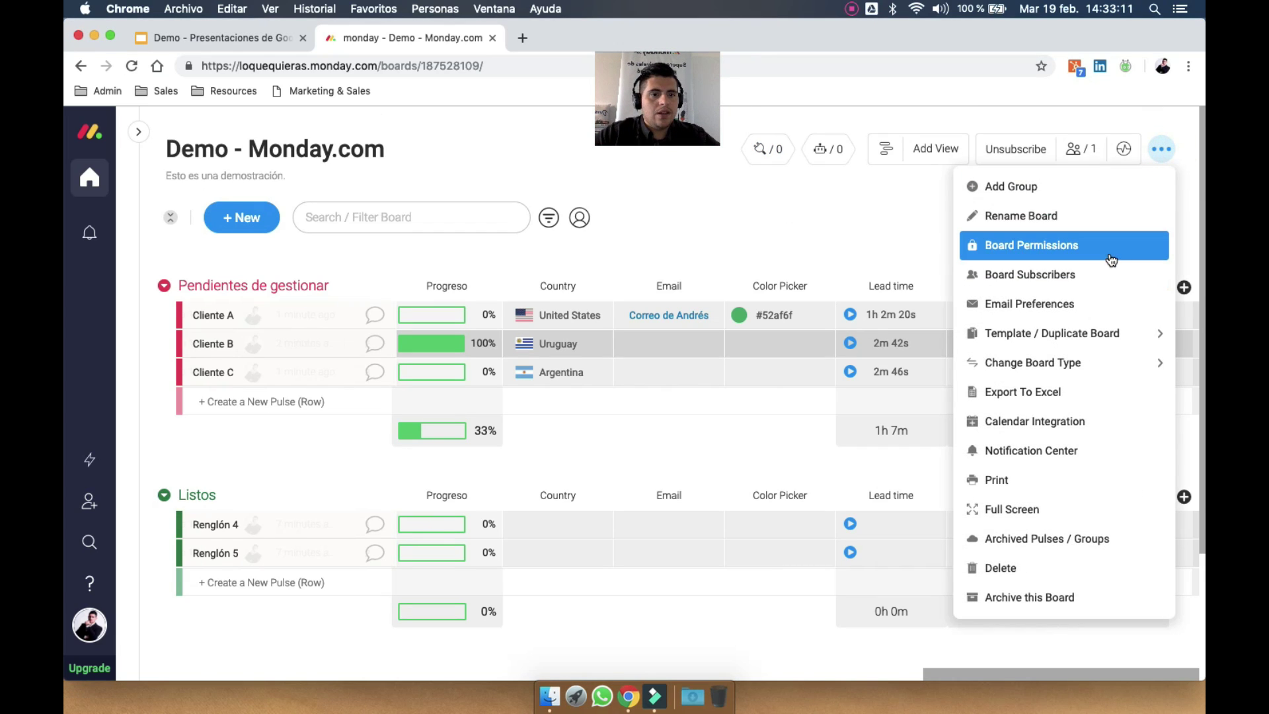
left_click(1110, 255)
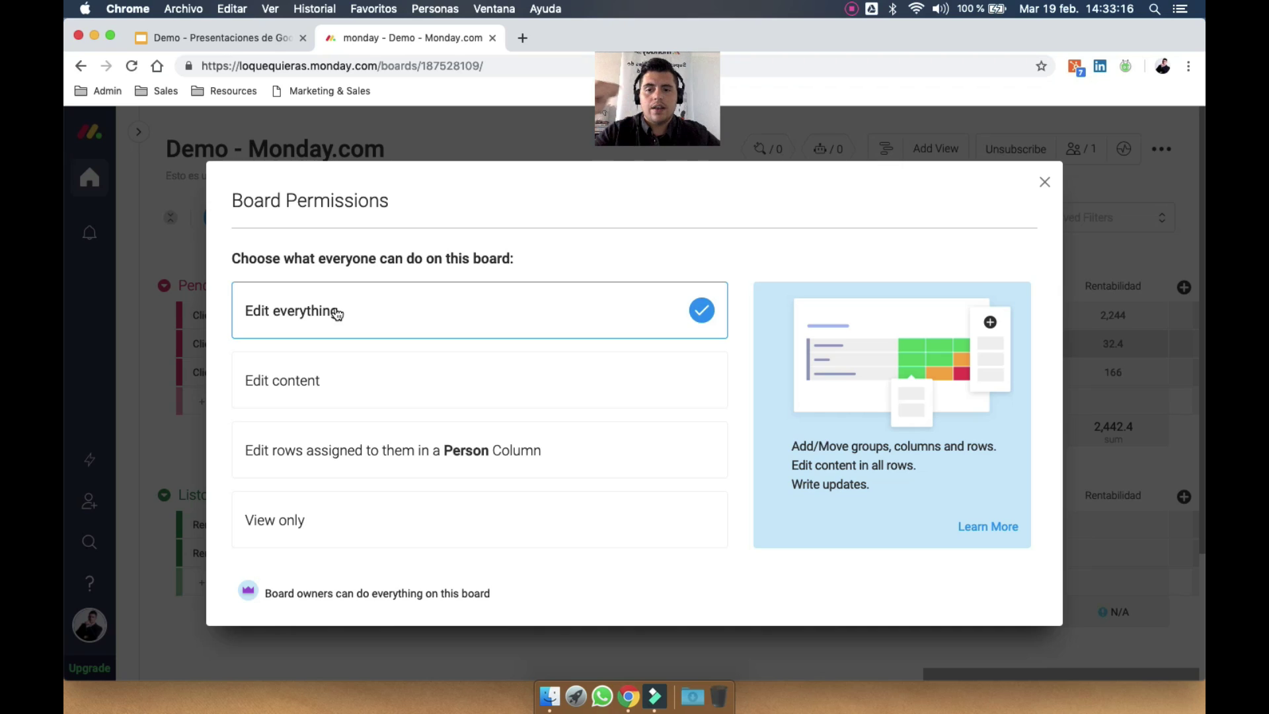
left_click(406, 381)
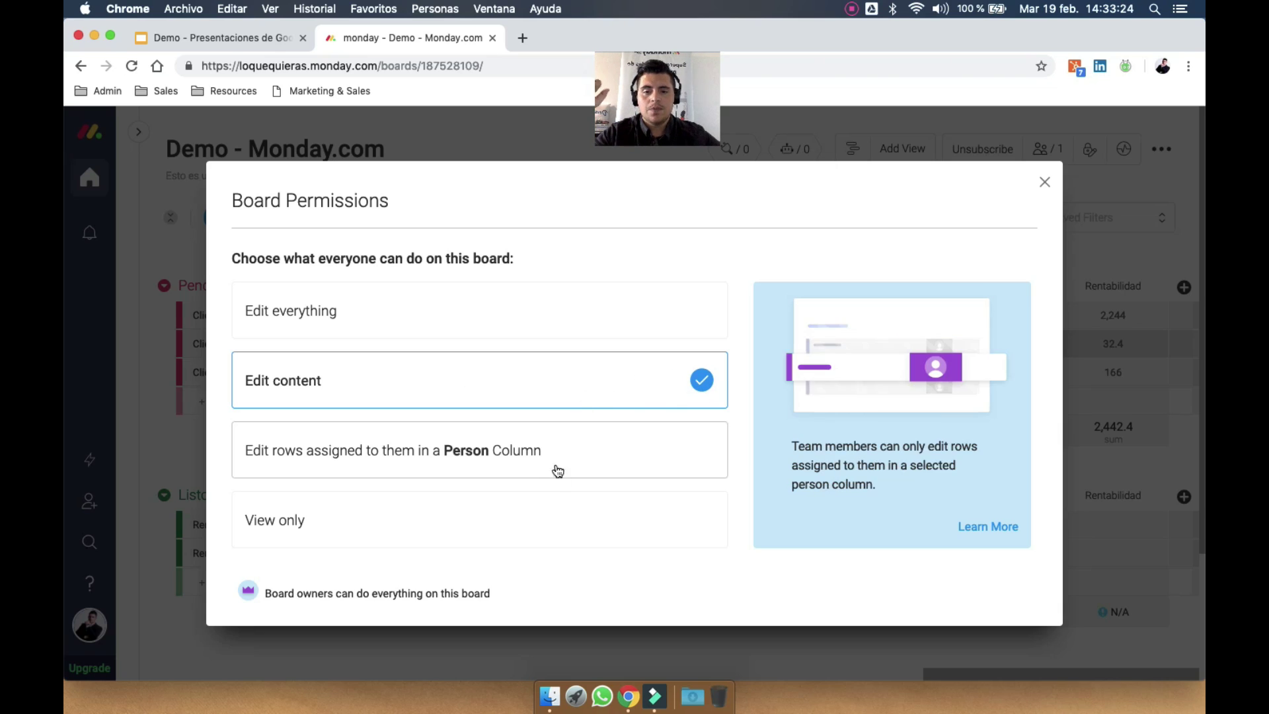
left_click(588, 454)
left_click(548, 450)
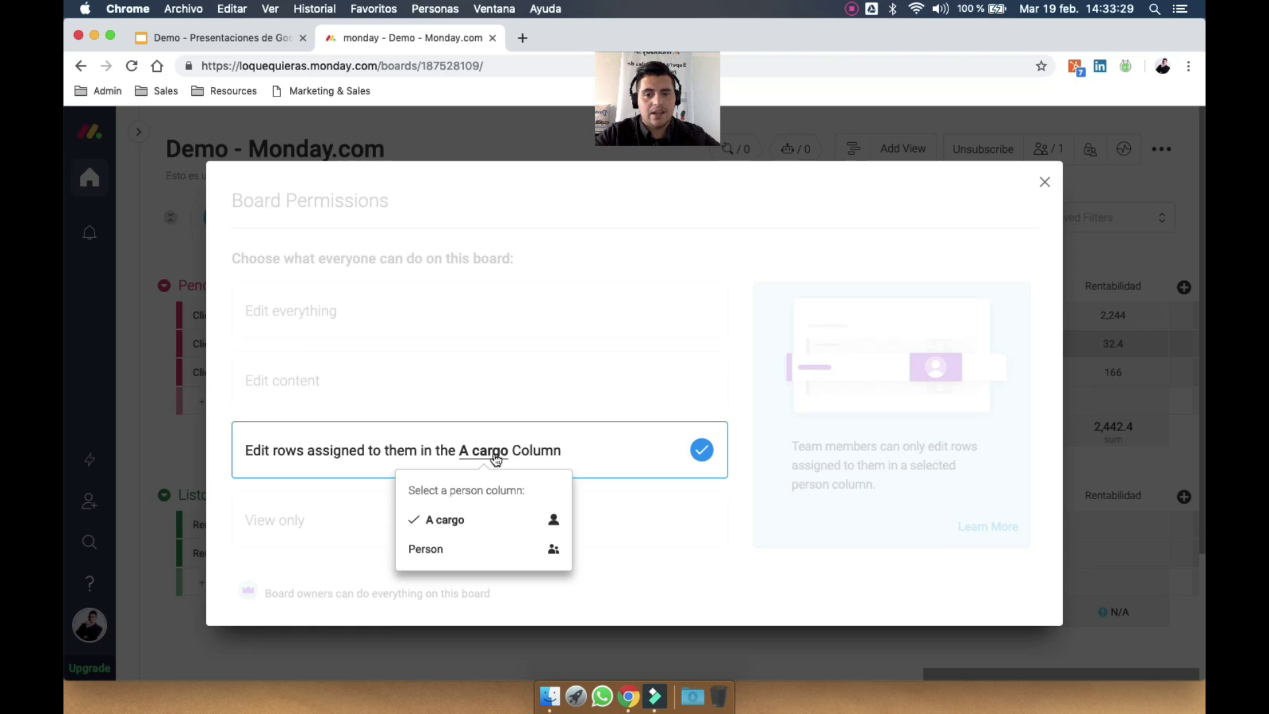
left_click(625, 451)
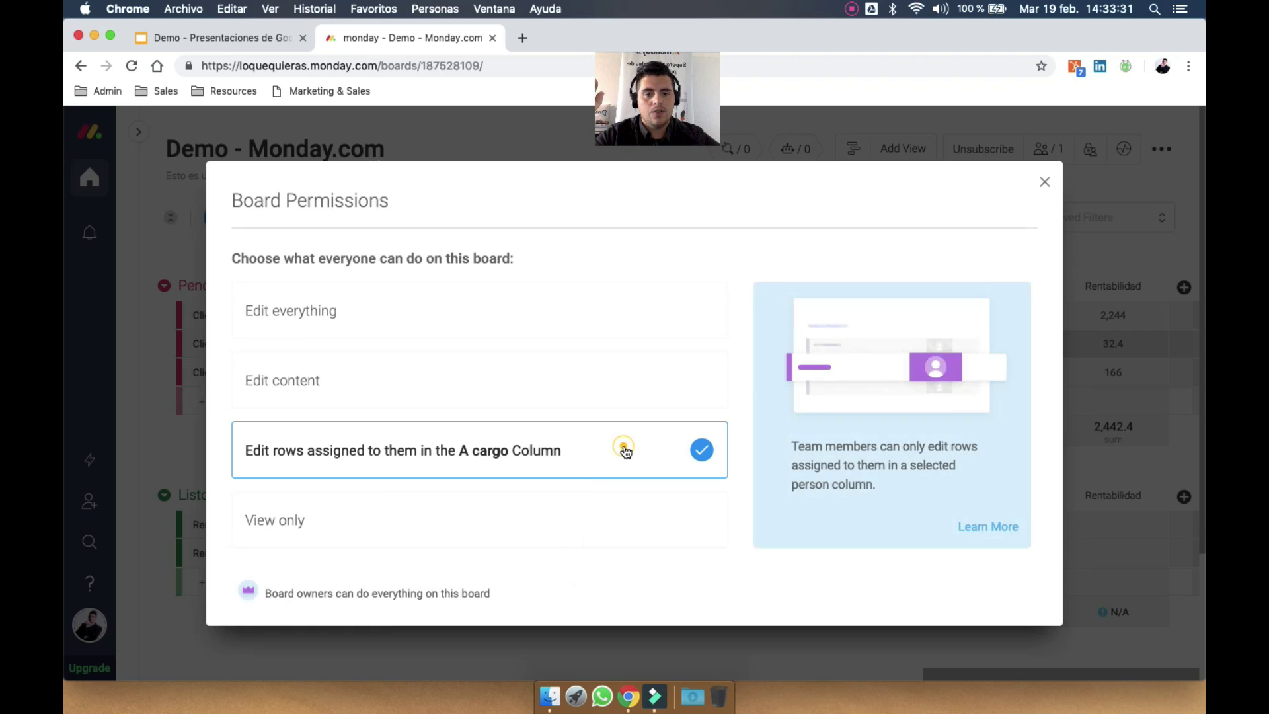
Try view-only, then restore assigned-rows editing via A cargo and close the permissions settings
left_click(555, 512)
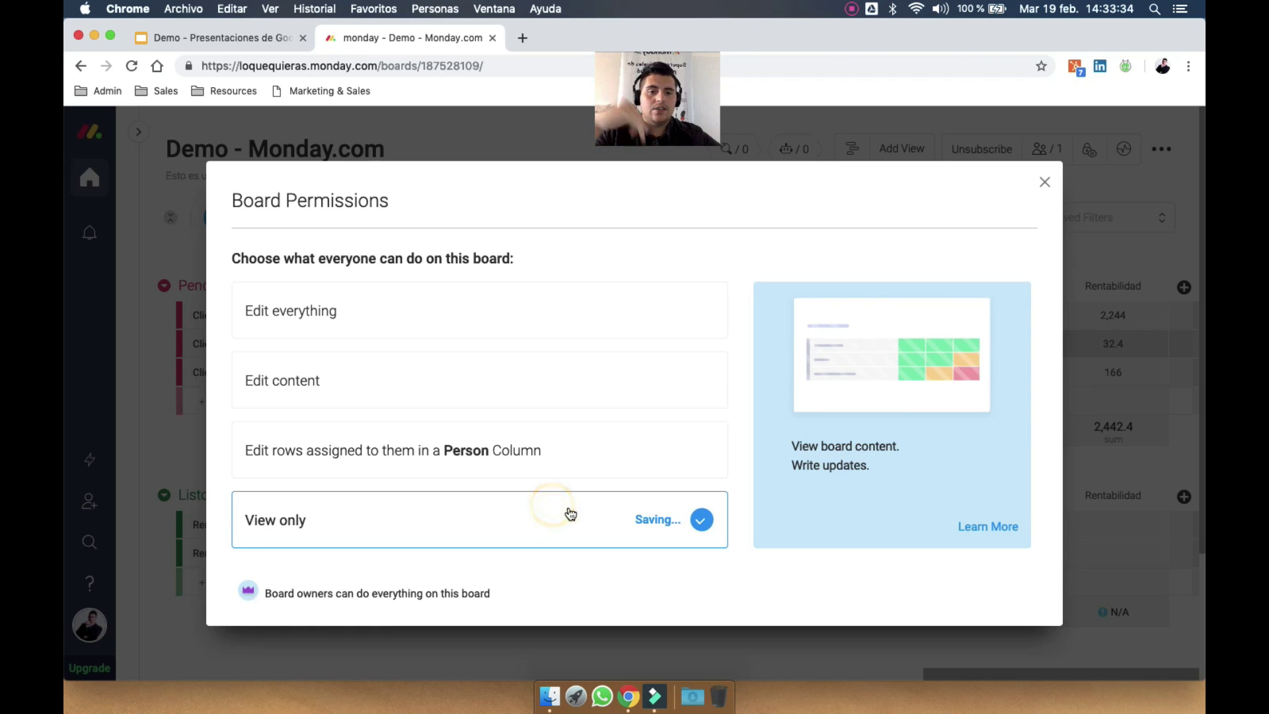
left_click(611, 455)
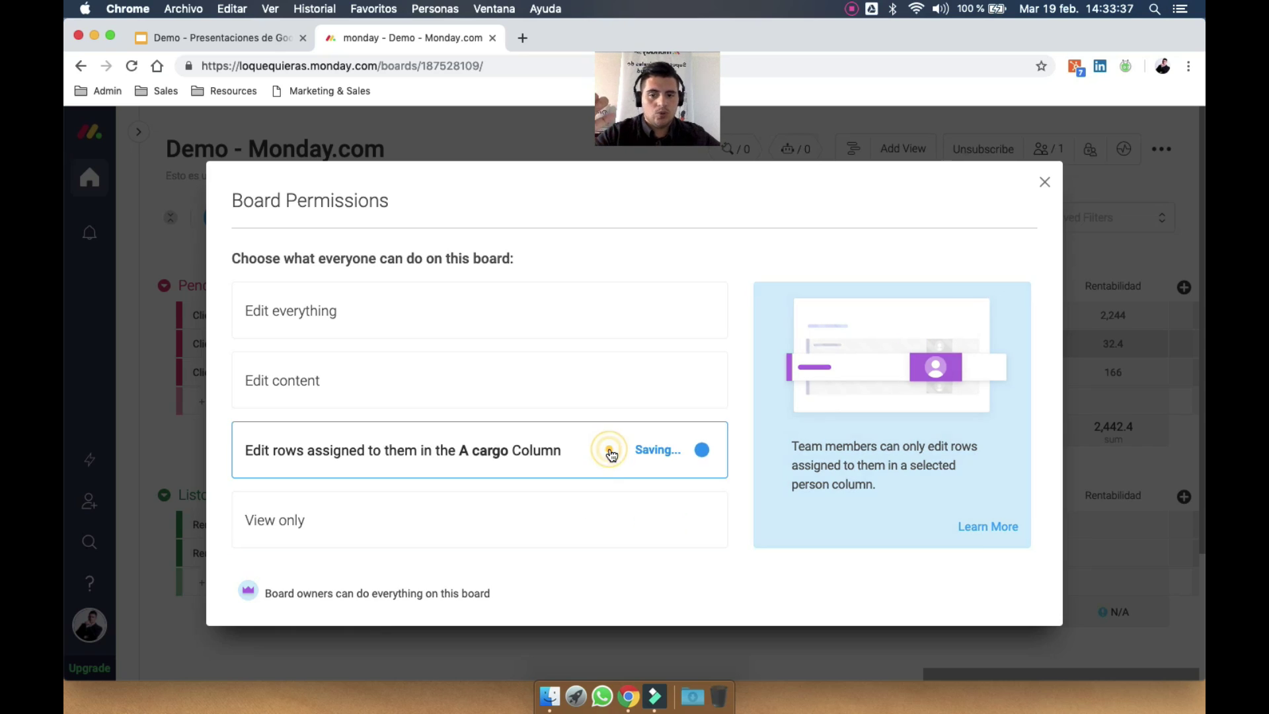
left_click(563, 455)
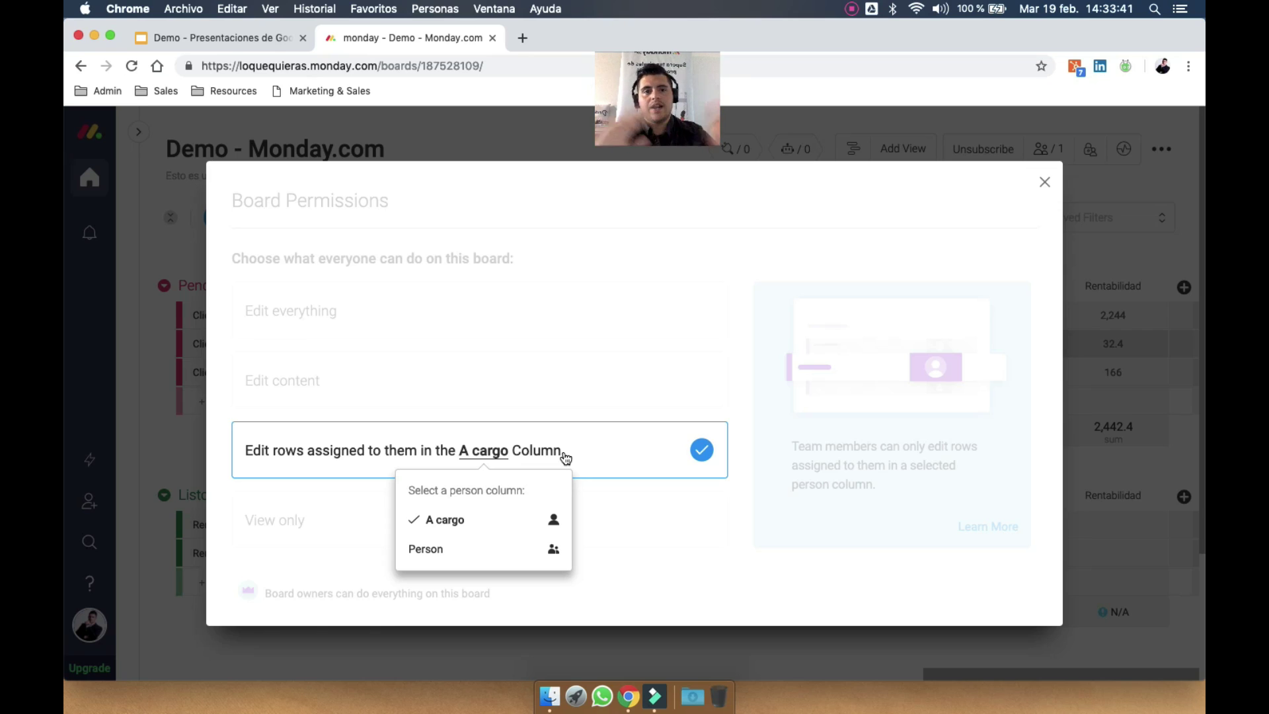
left_click(618, 447)
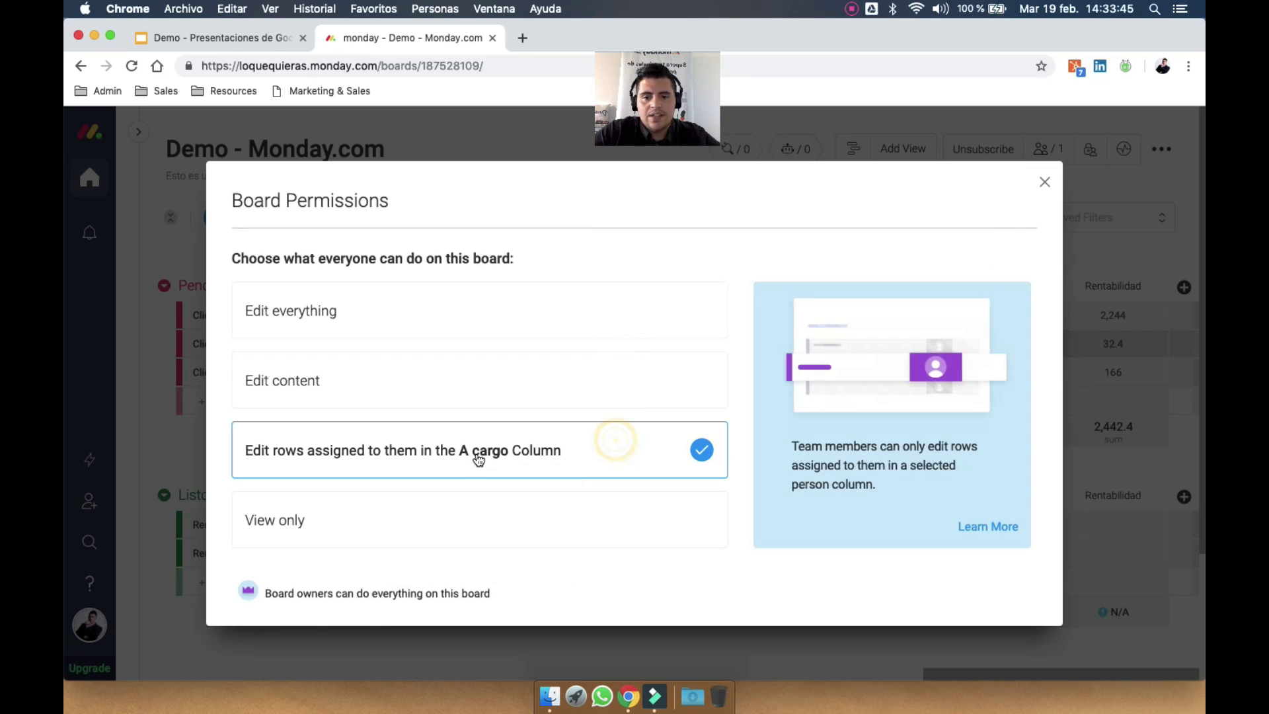
left_click(1041, 187)
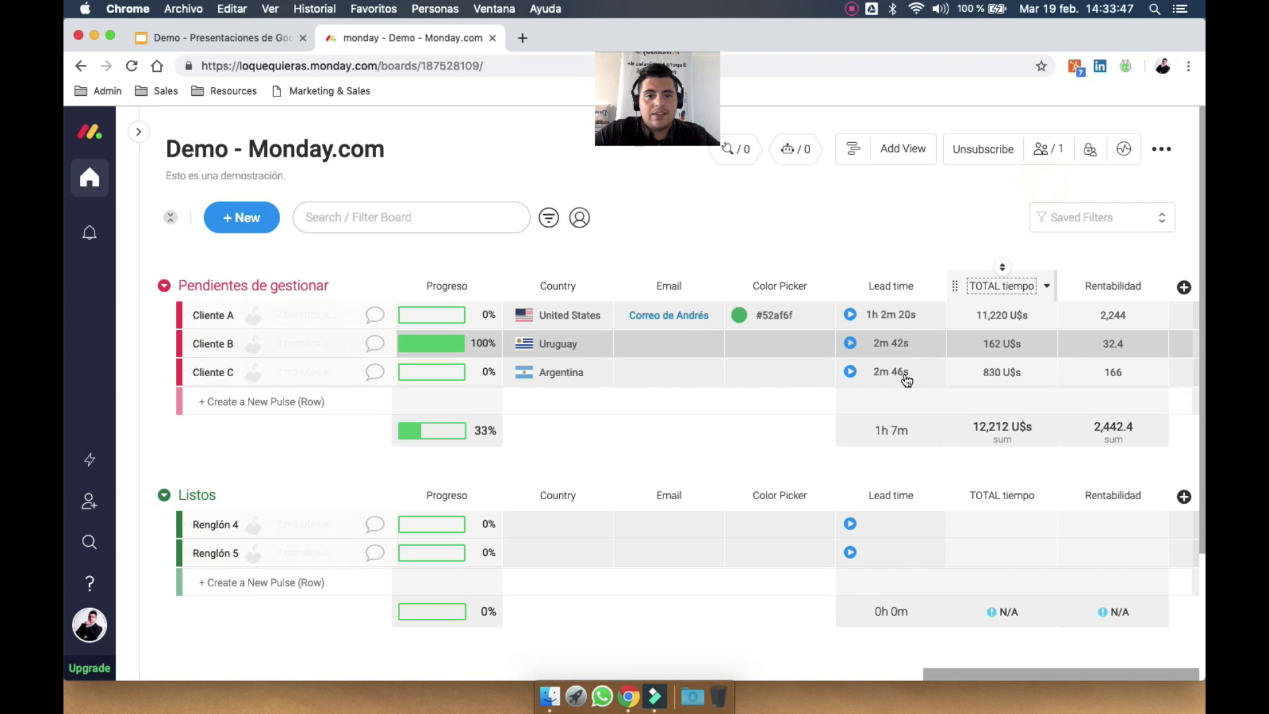
scroll(901, 377, "left", 10)
Assign a team member to Cliente C's A cargo and clear Cliente A's A cargo and Person
scroll(907, 381, "left", 10)
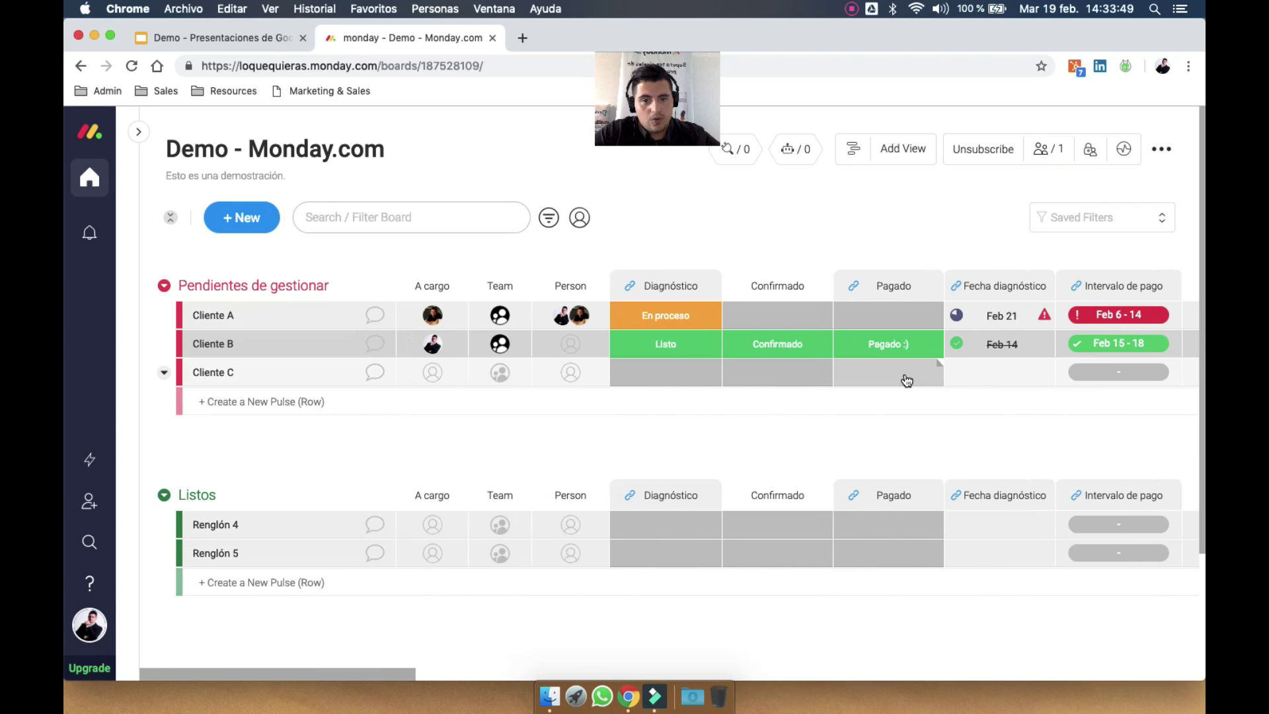
left_click(436, 379)
left_click(433, 461)
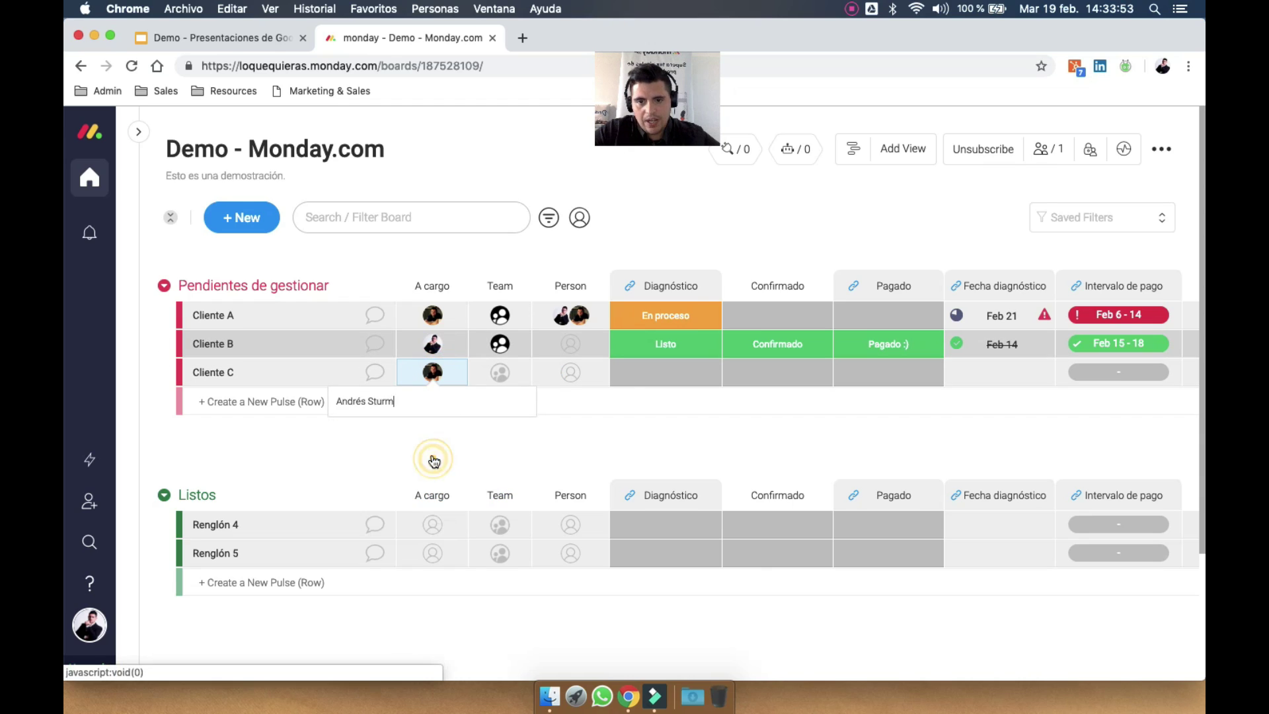
left_click(452, 316)
left_click(597, 318)
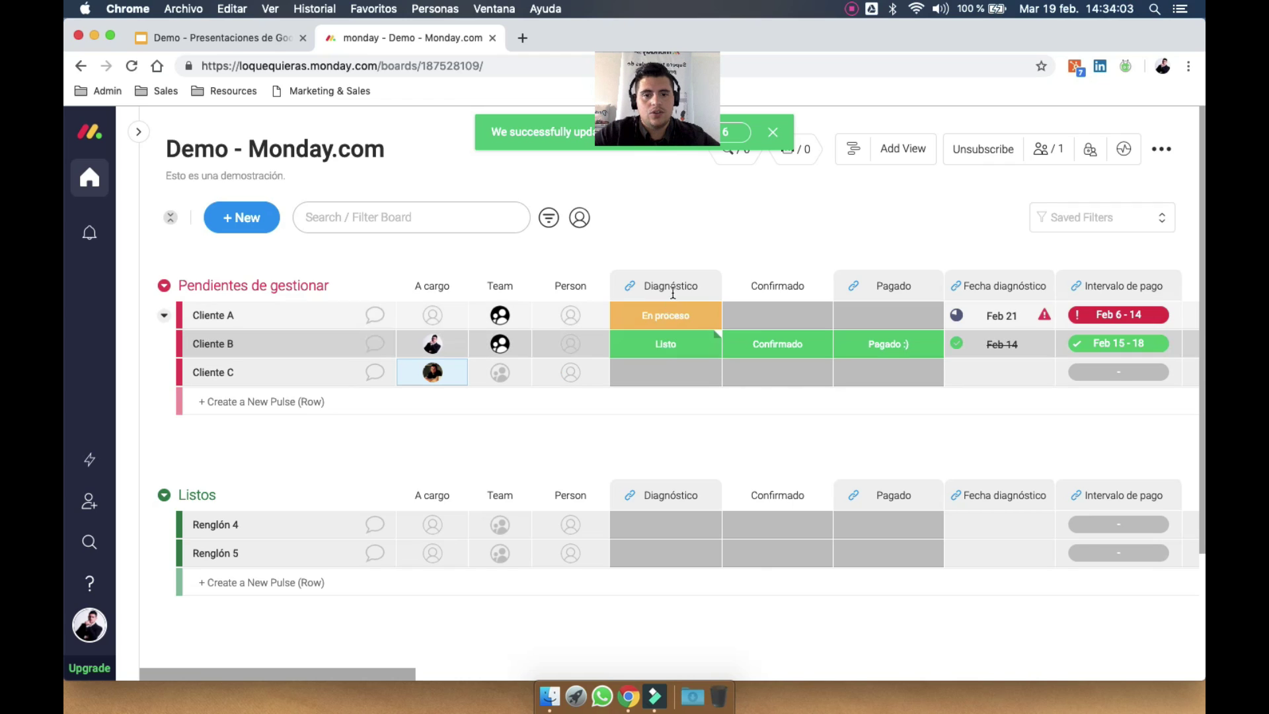
left_click(1161, 150)
left_click(1044, 149)
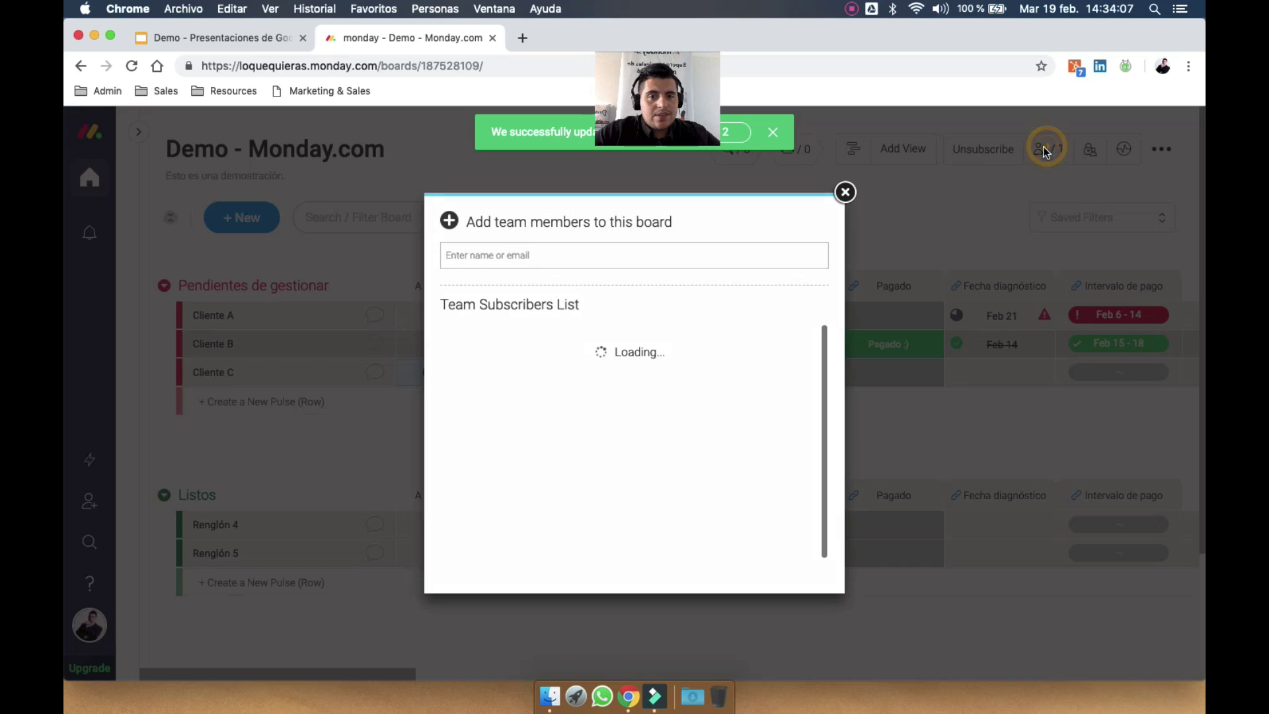
Search for and add a second team member as a subscriber, toggling owner rights on then off
left_click(586, 256)
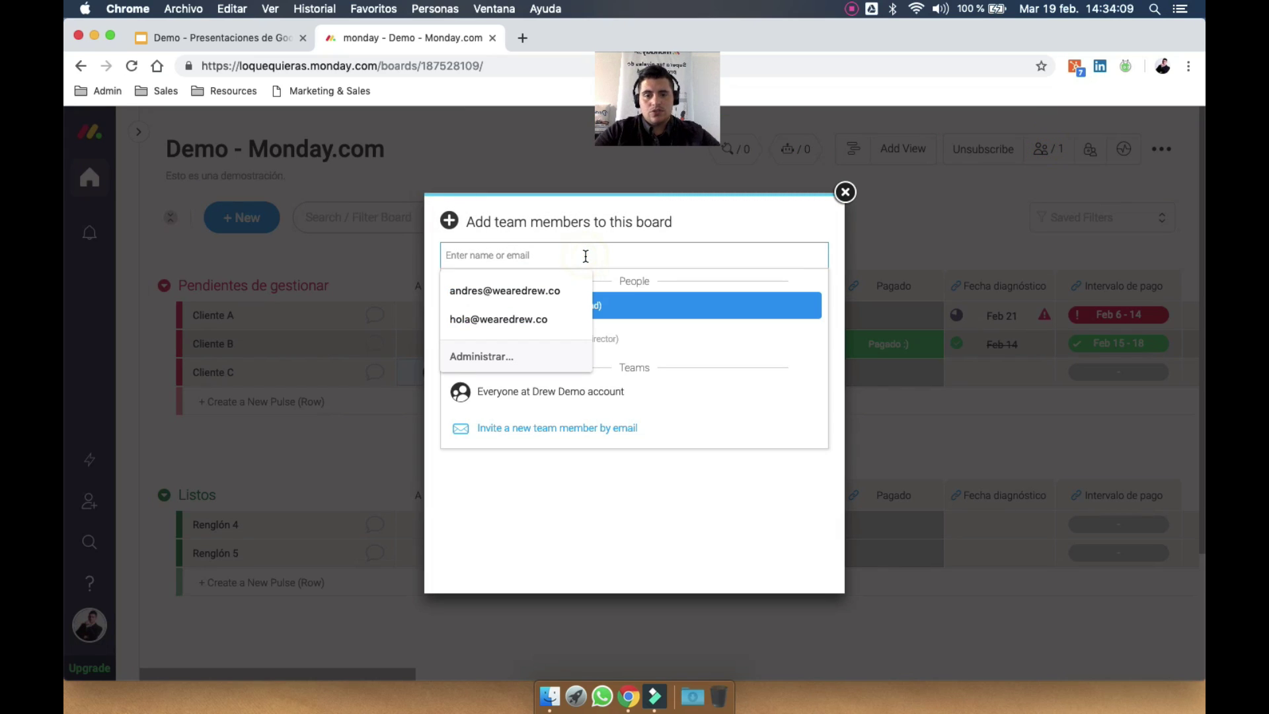
type("stu")
left_click(585, 308)
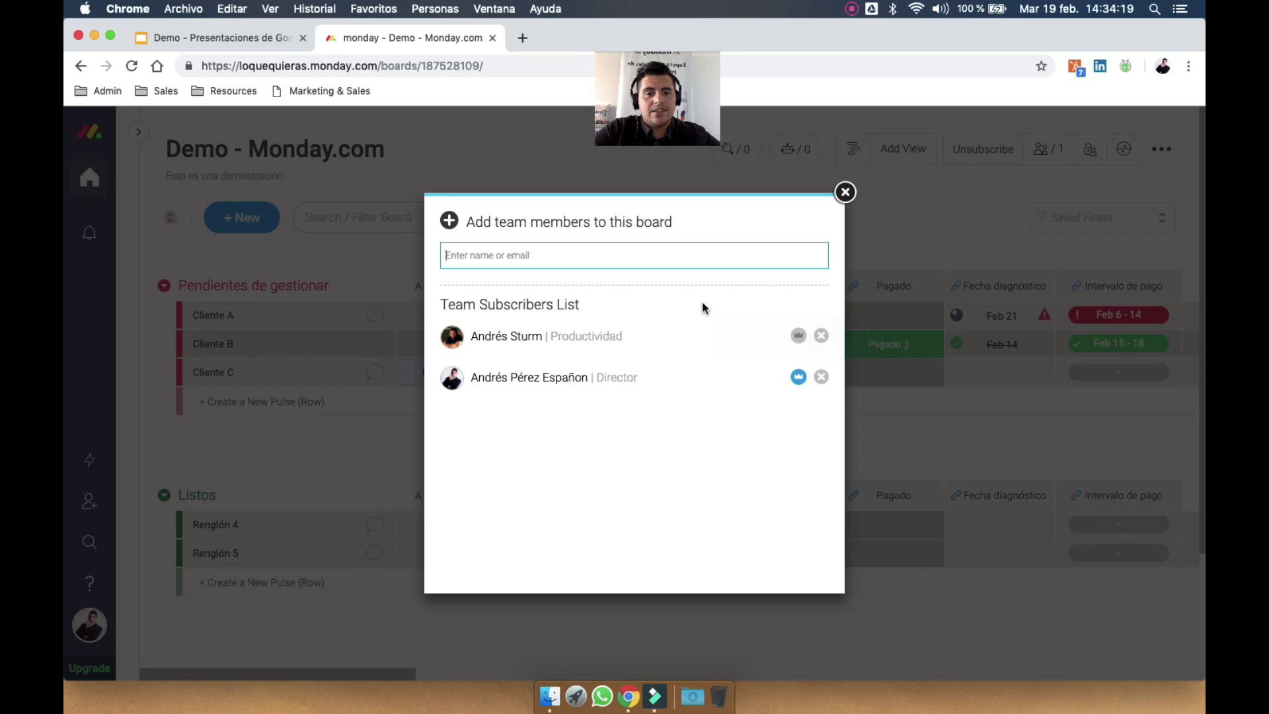
left_click(797, 334)
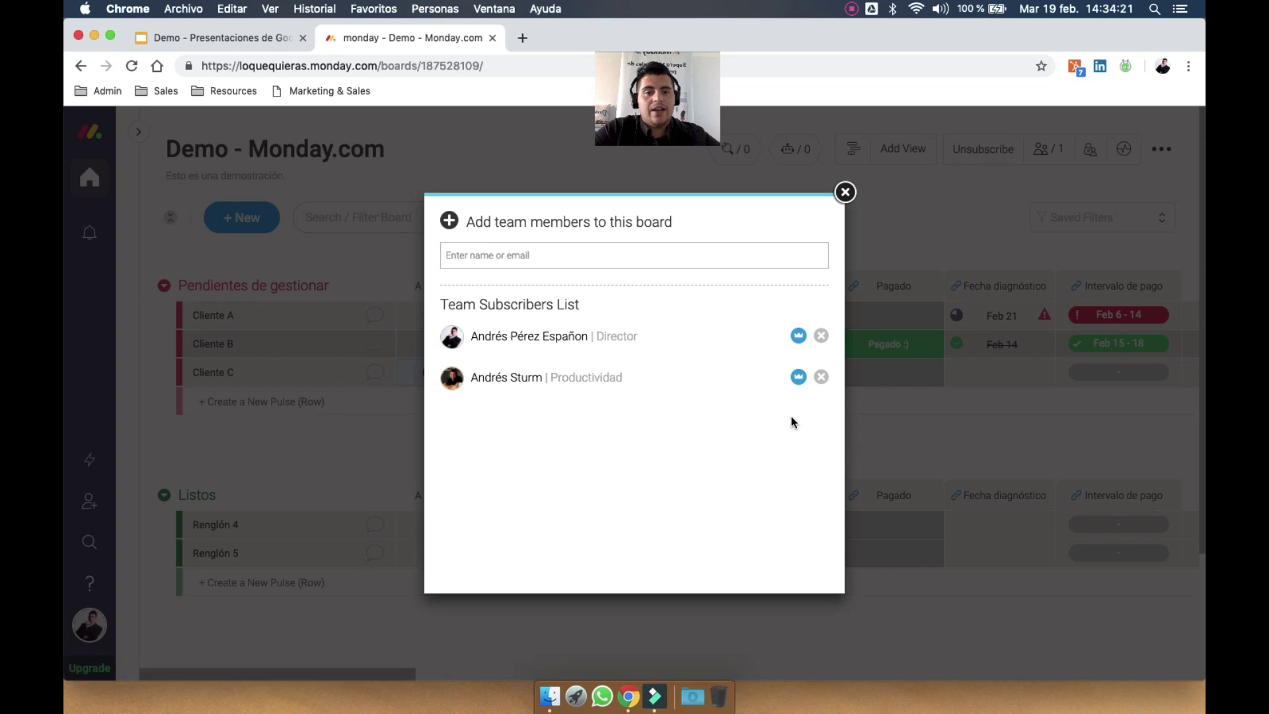
left_click(798, 379)
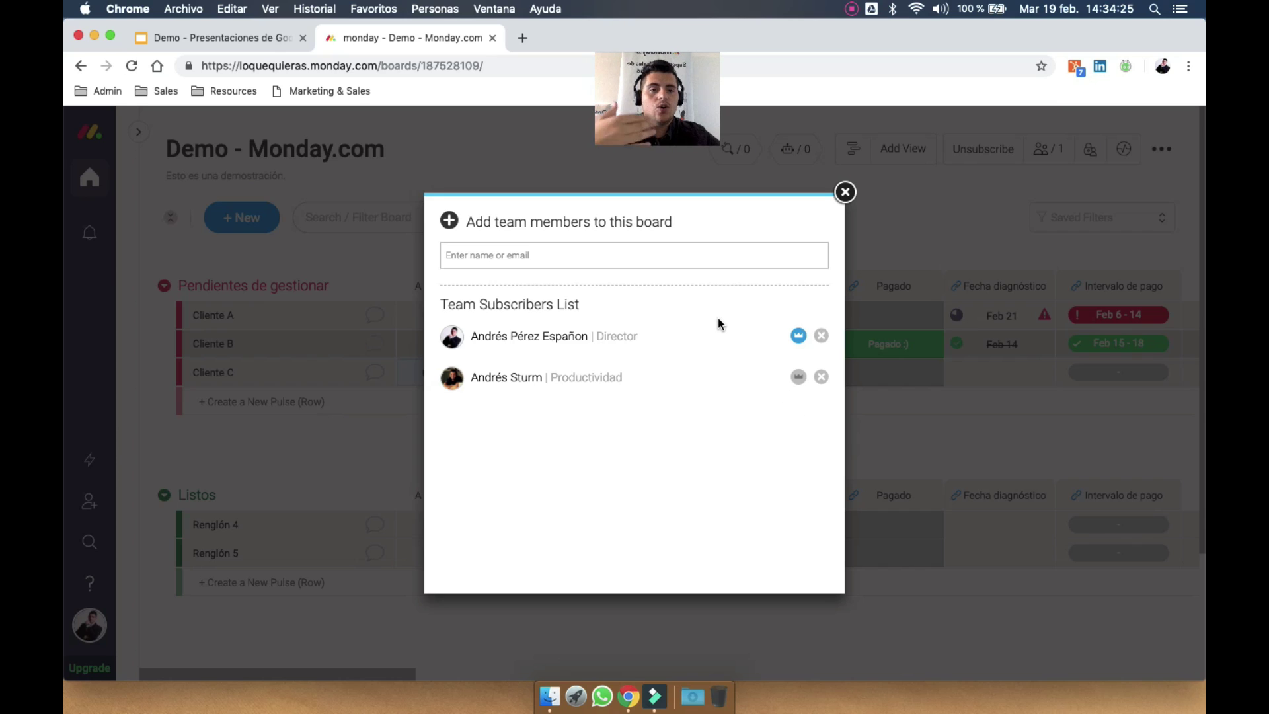
left_click(847, 191)
left_click(1160, 150)
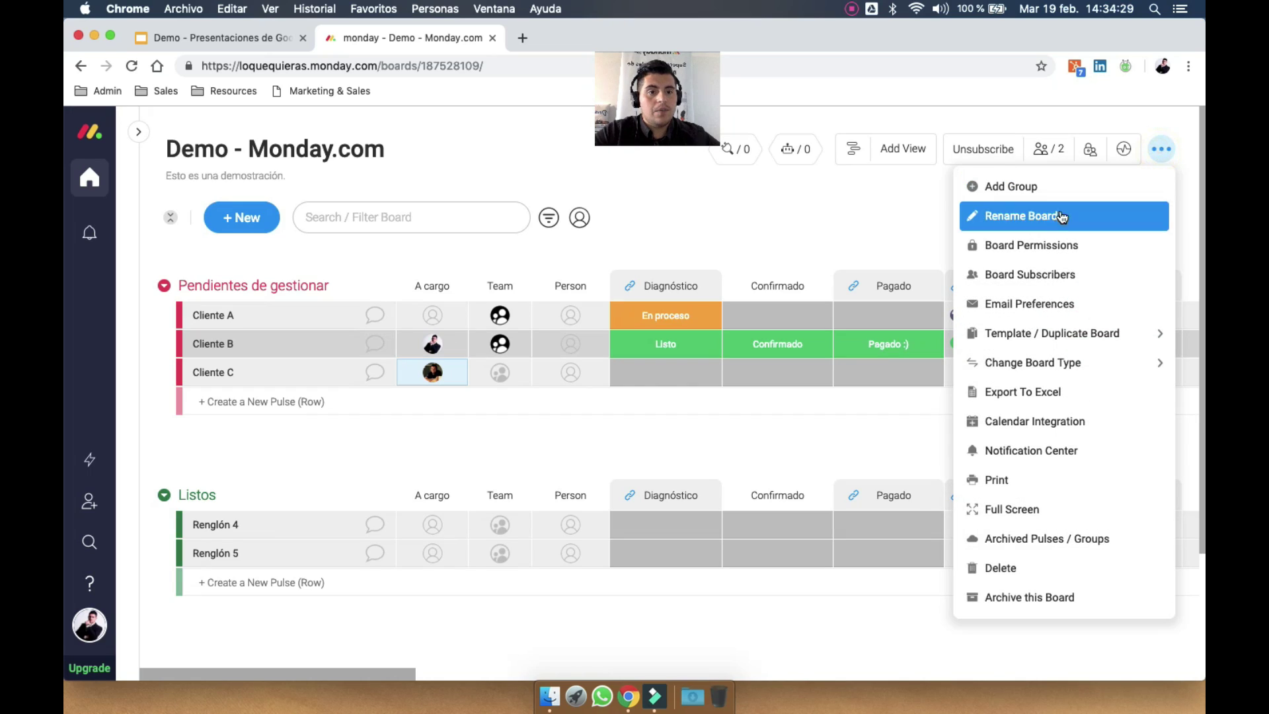
left_click(1088, 245)
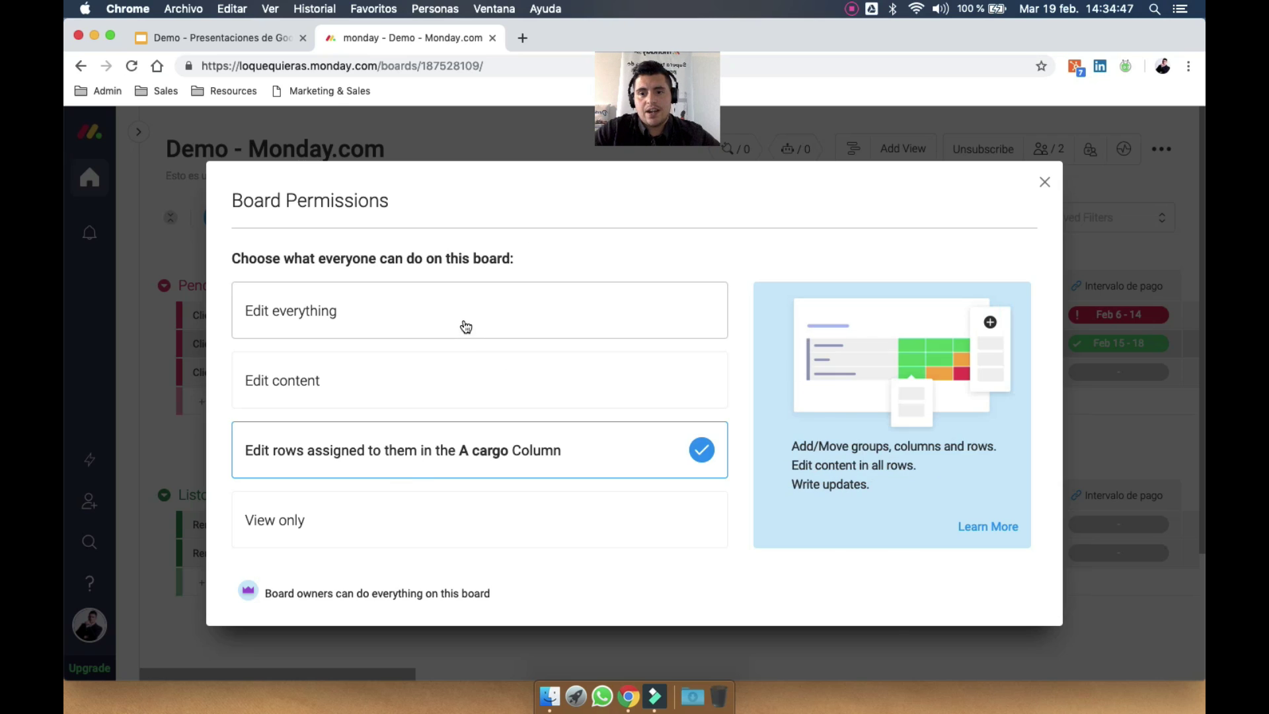
left_click(1045, 183)
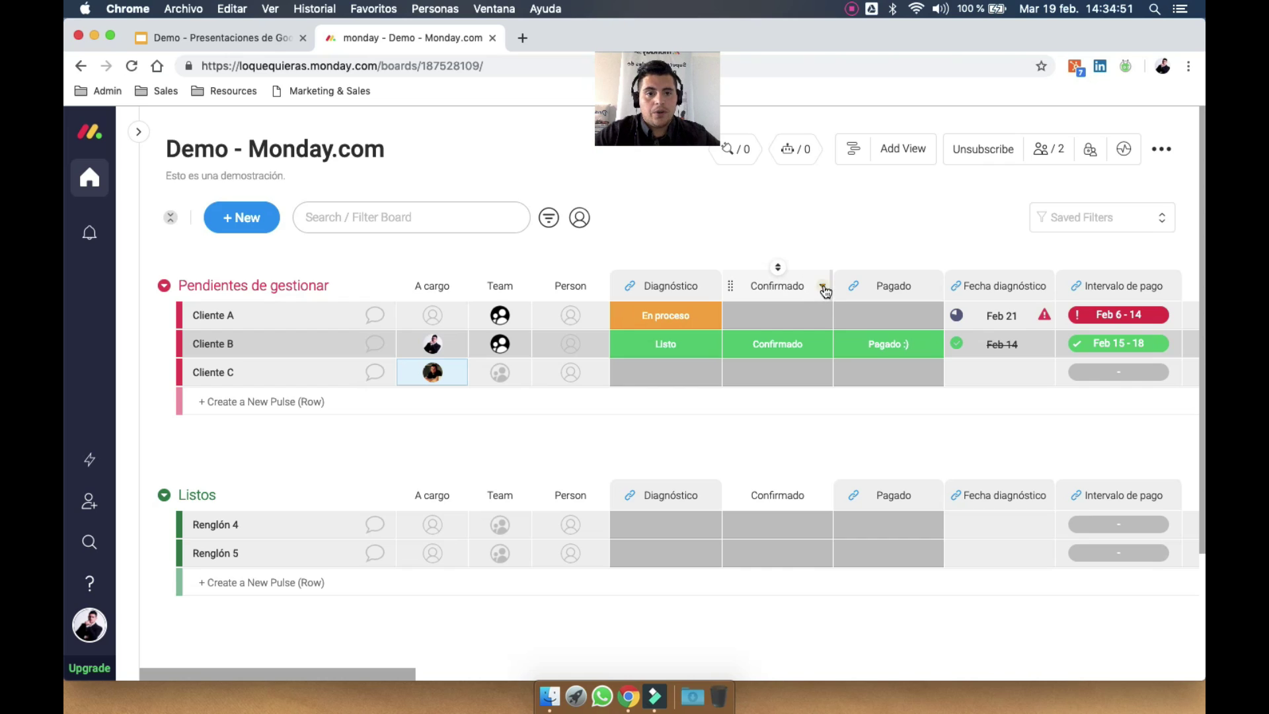
Look through the Confirmado and Diagnóstico column menus and the board members list
left_click(824, 289)
left_click(825, 291)
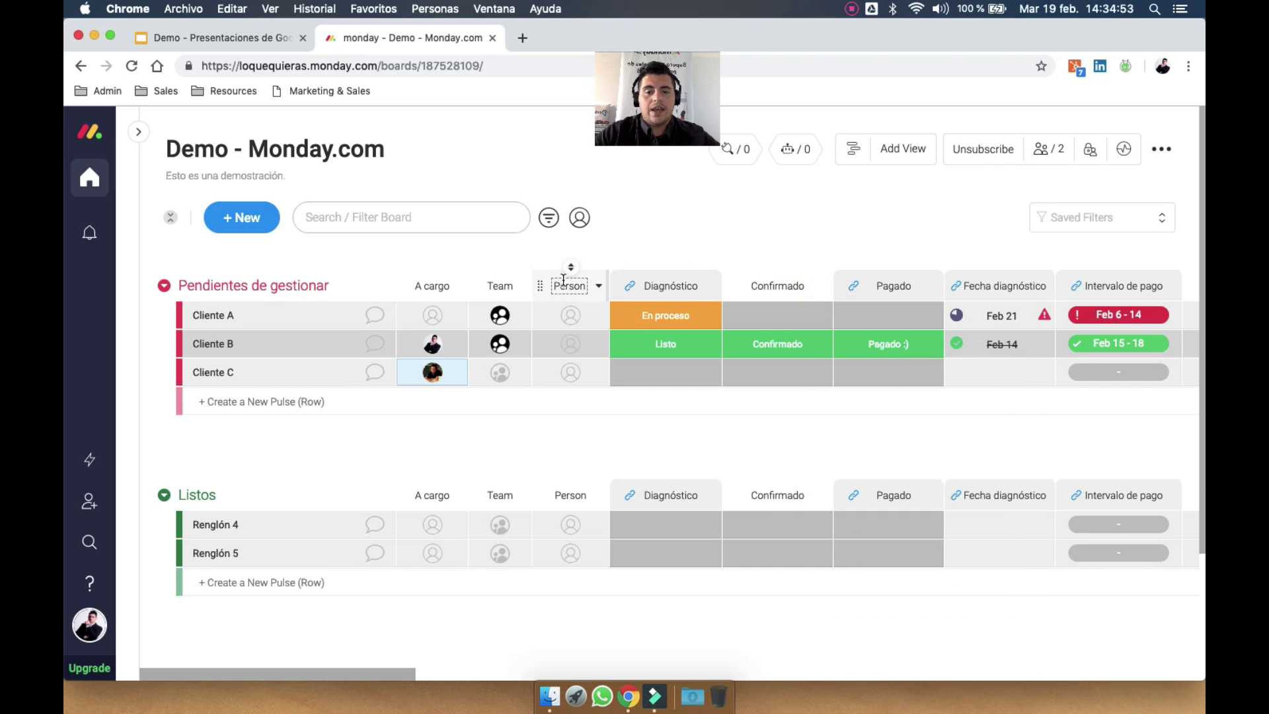
left_click(710, 291)
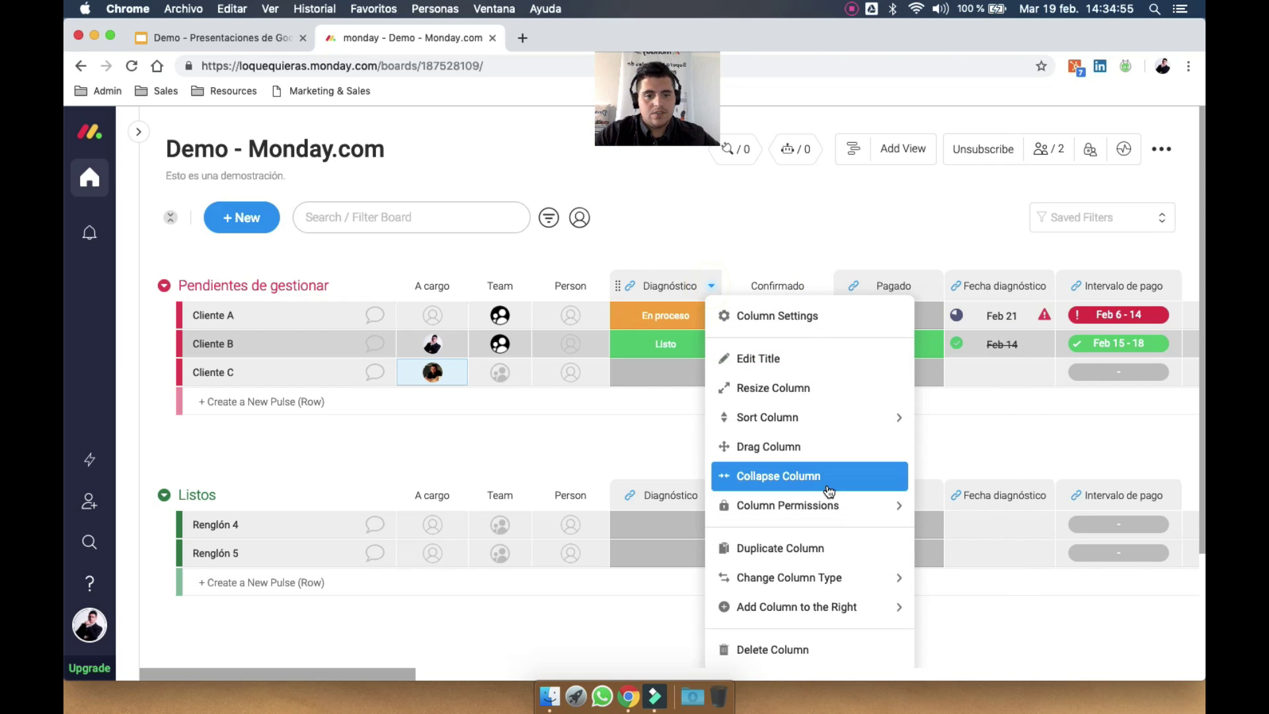
mouse_move(846, 513)
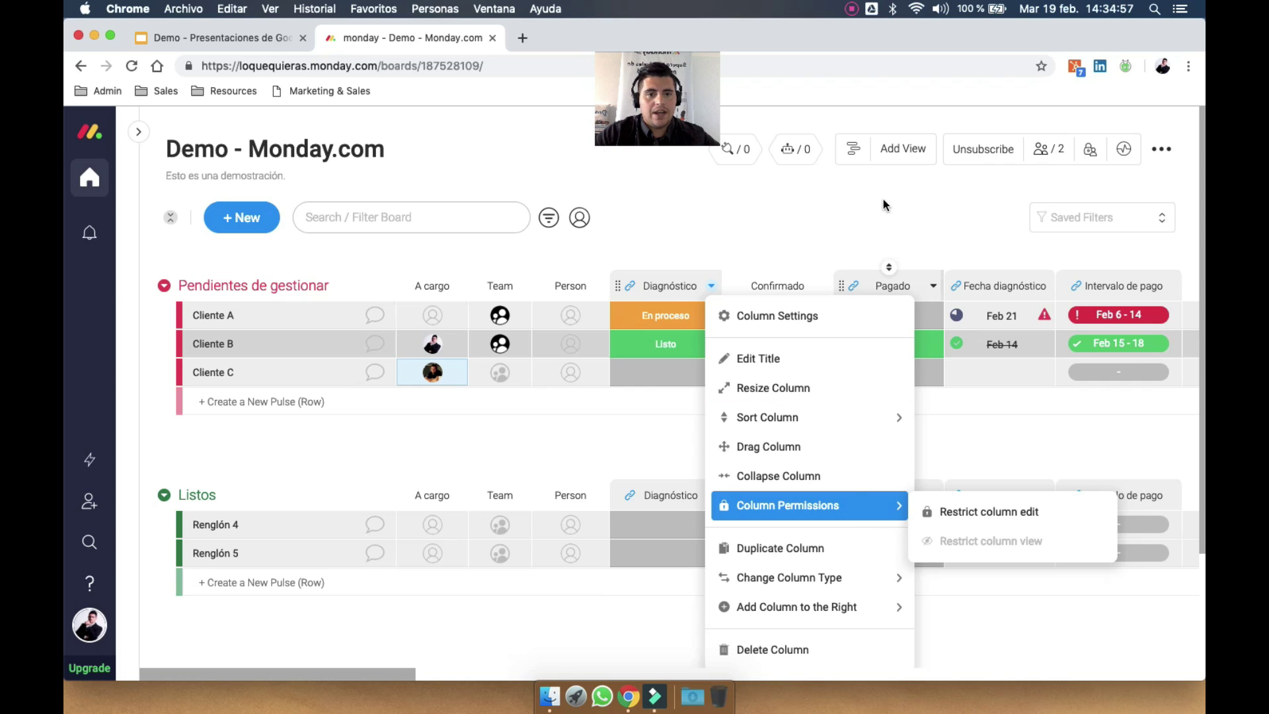
left_click(962, 174)
left_click(1047, 149)
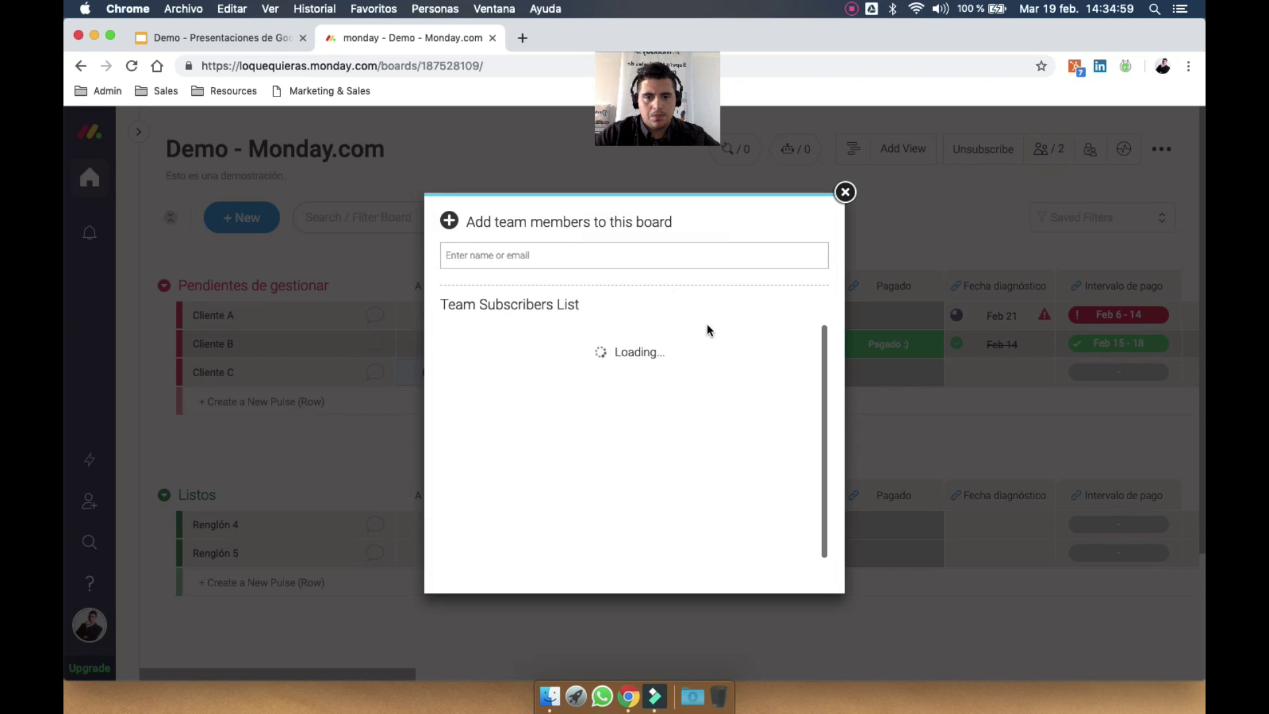
left_click(845, 193)
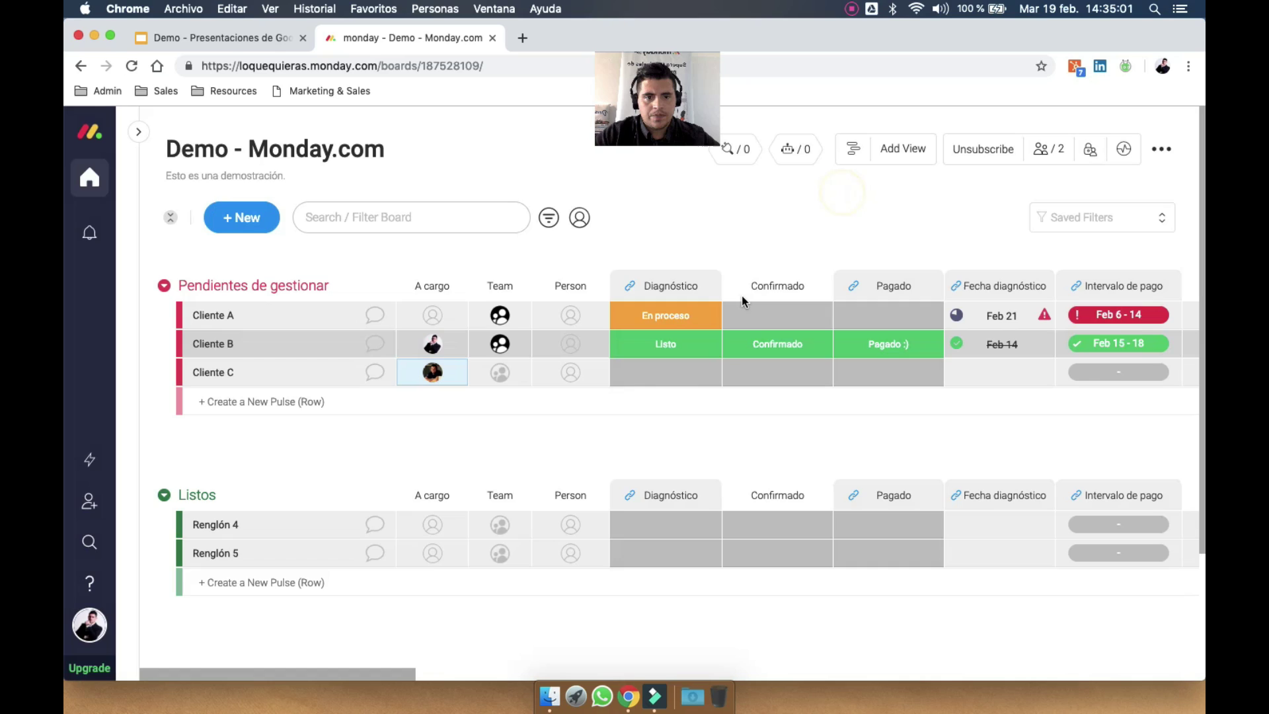
Restrict viewing of the Person column so only the board owner can see it
left_click(598, 287)
mouse_move(673, 469)
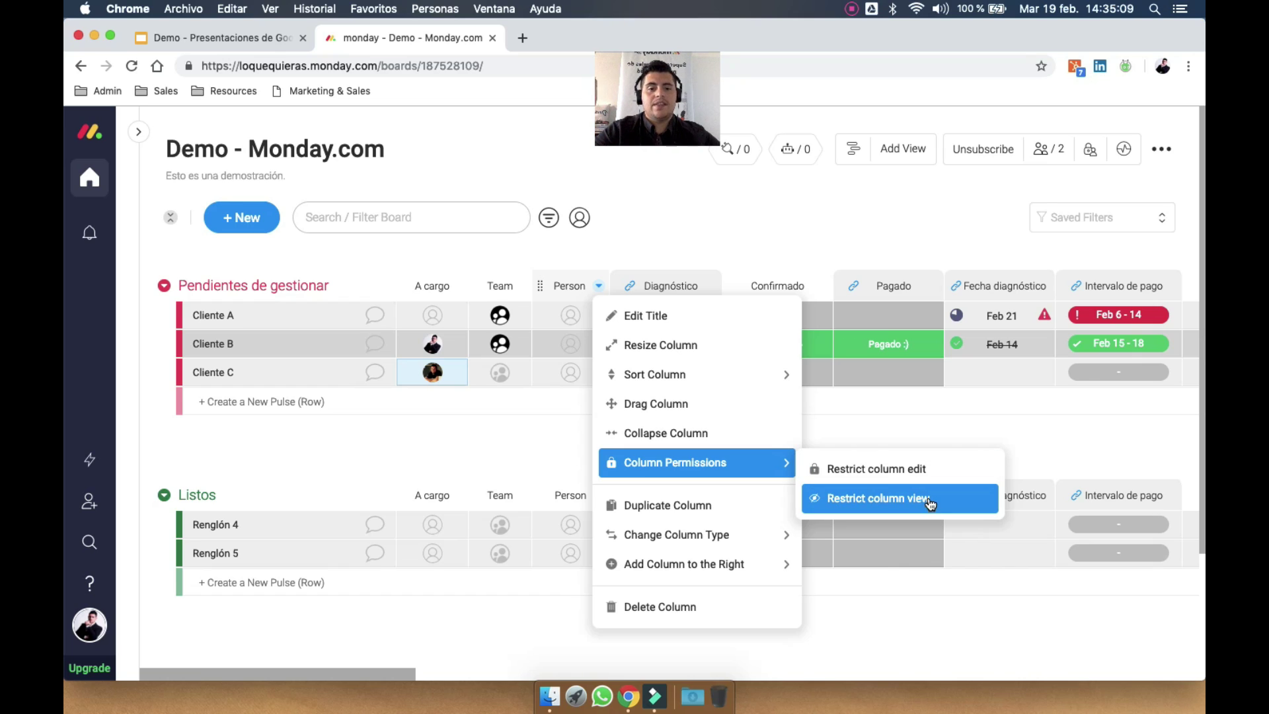
left_click(930, 503)
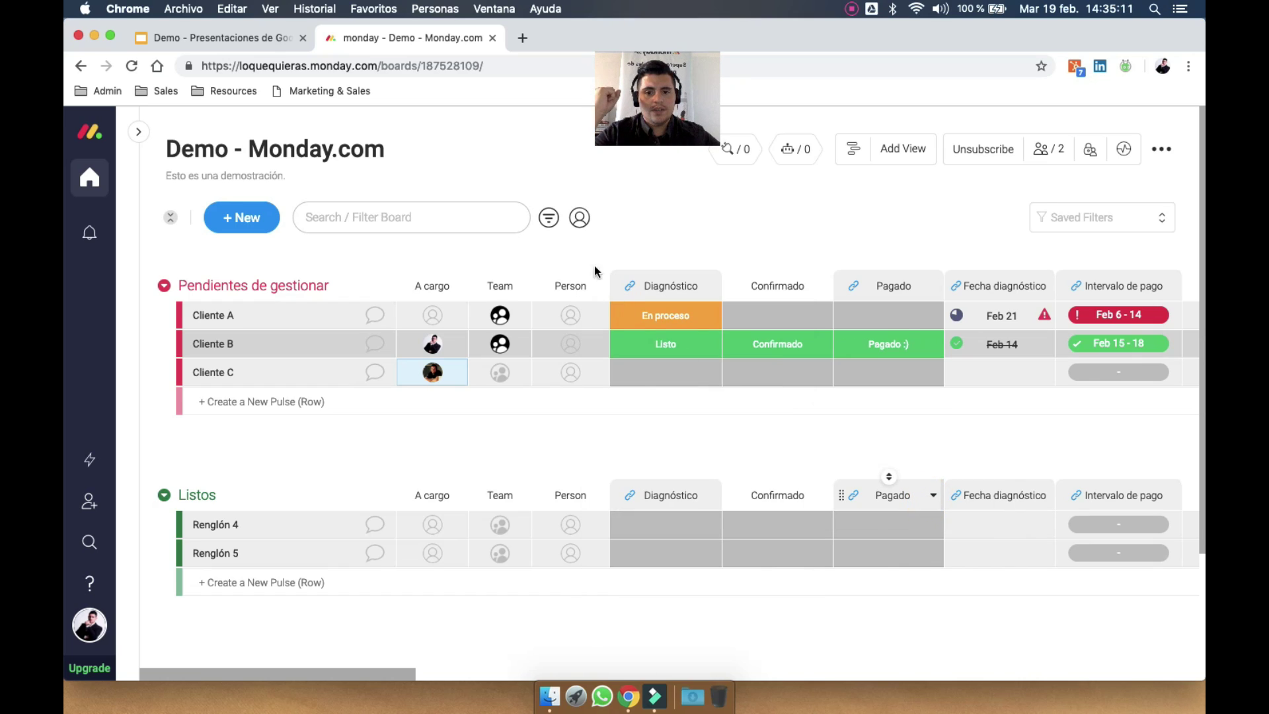
left_click(578, 280)
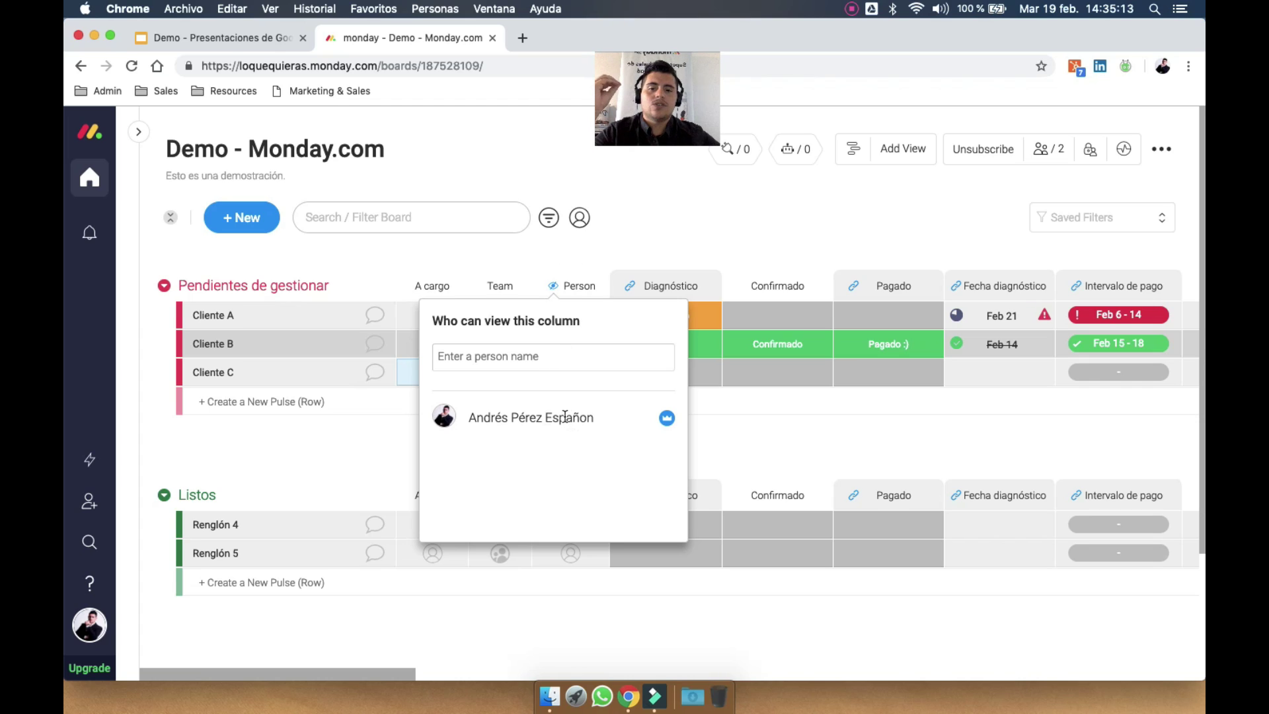
left_click(598, 359)
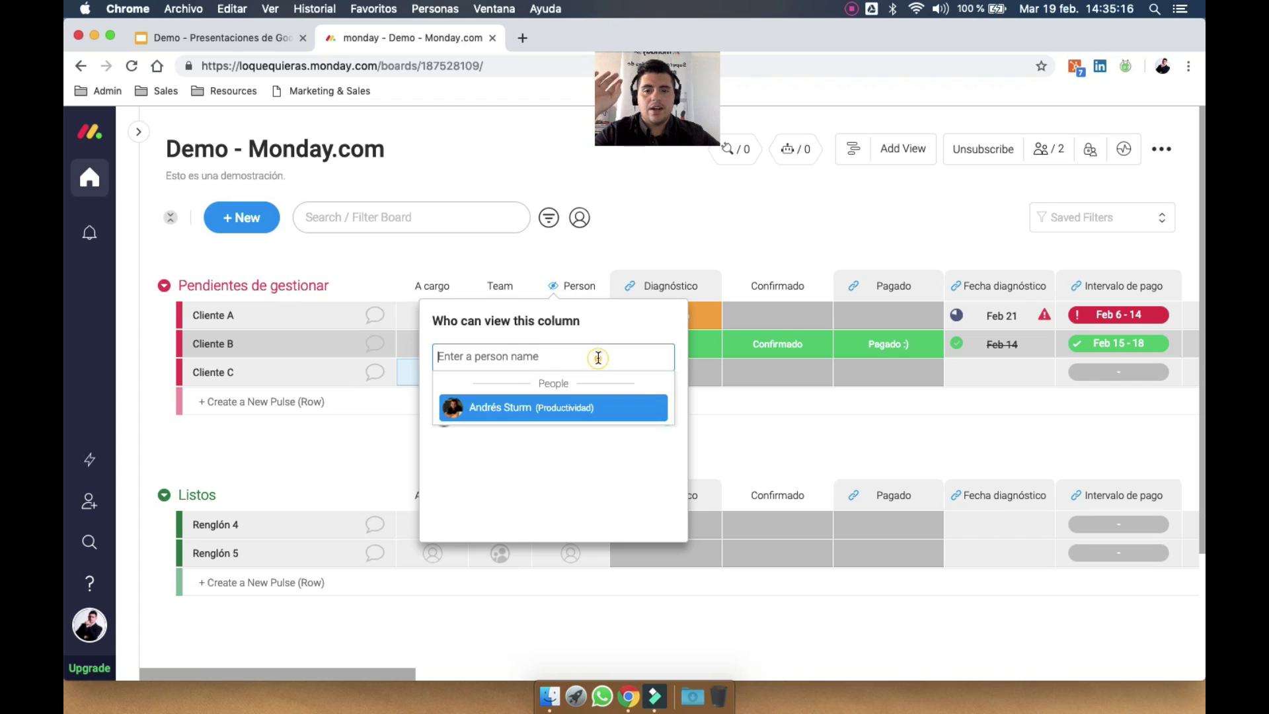
left_click(553, 509)
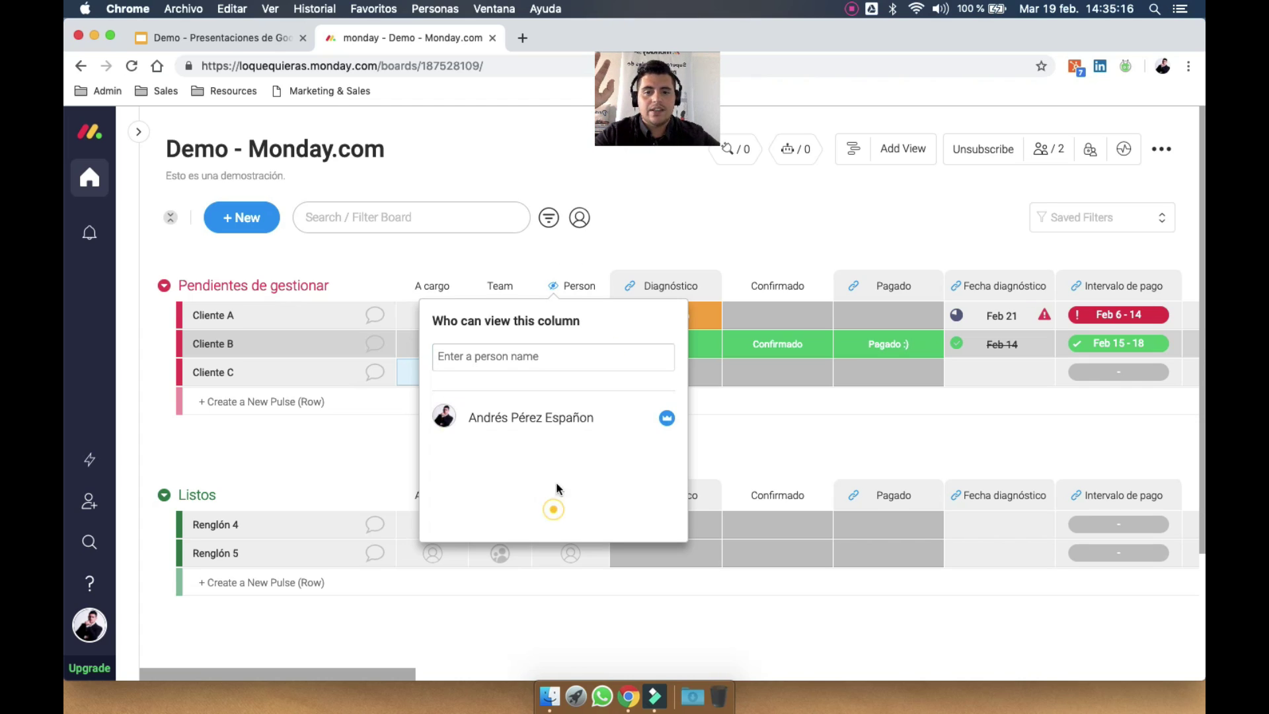
left_click(689, 215)
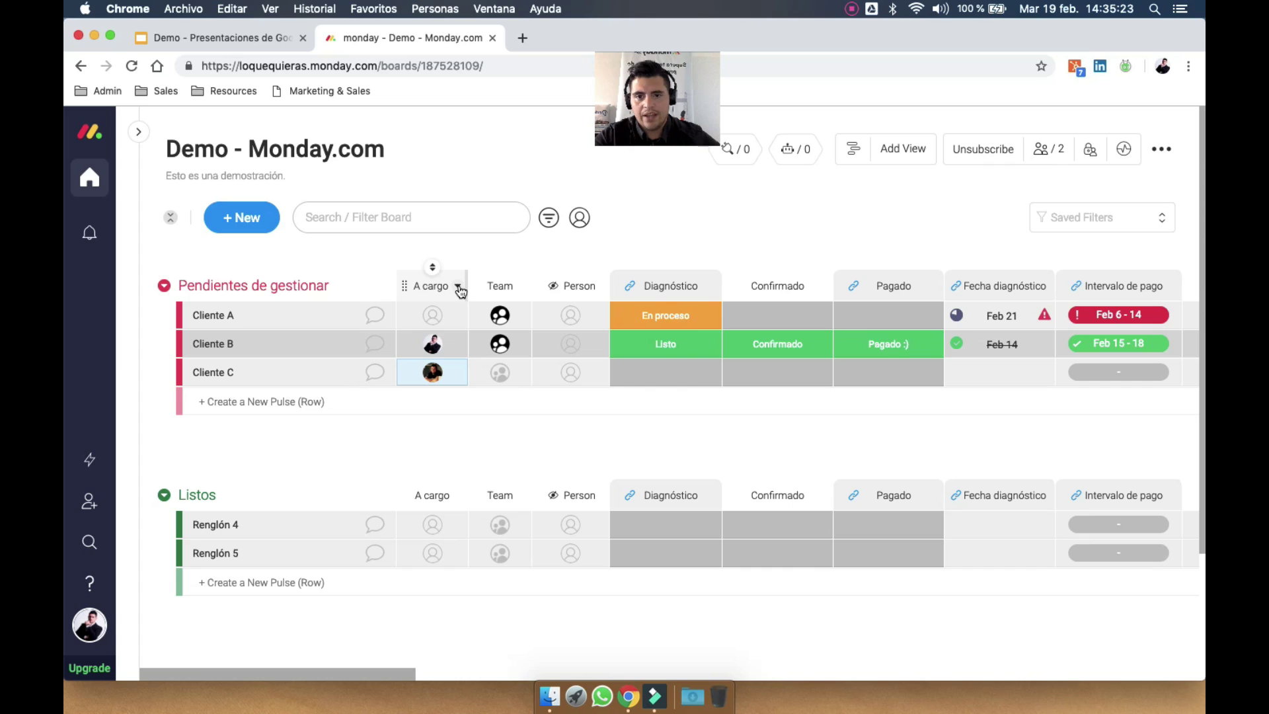
left_click(459, 289)
Restrict editing of the A cargo column and dismiss the couldn't-add-person error
mouse_move(568, 469)
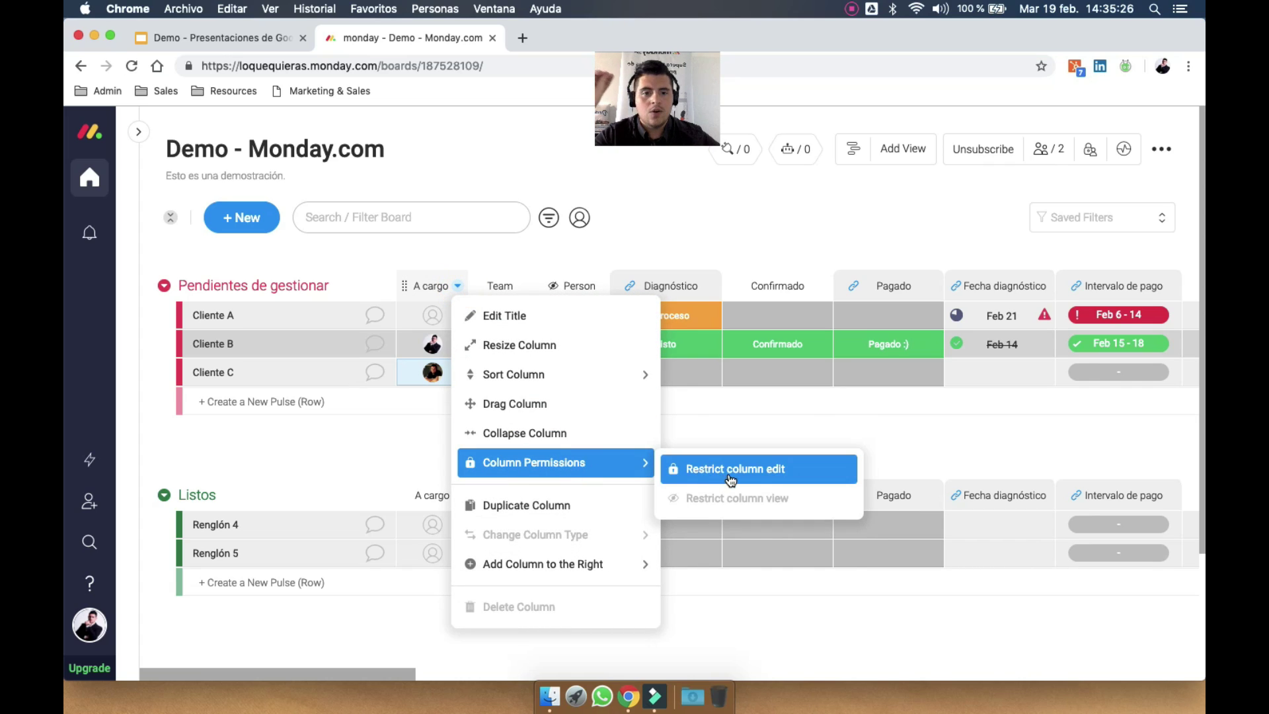
left_click(769, 471)
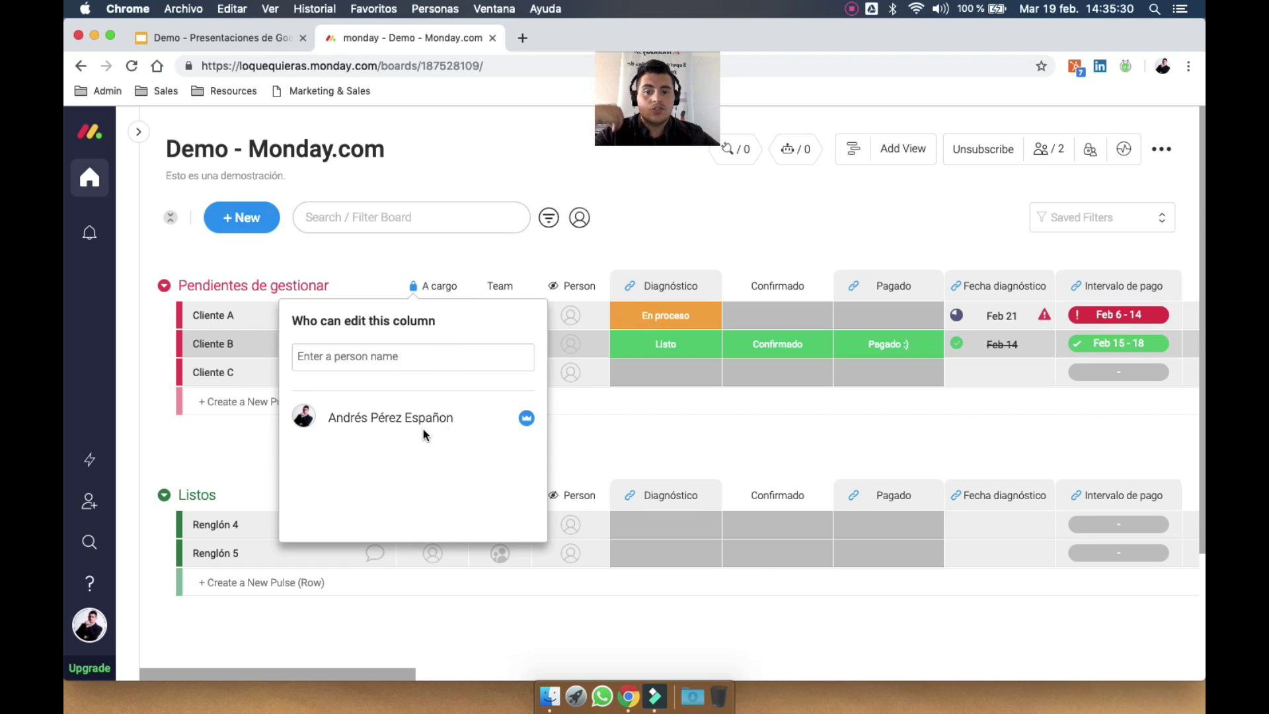
left_click(383, 357)
left_click(384, 407)
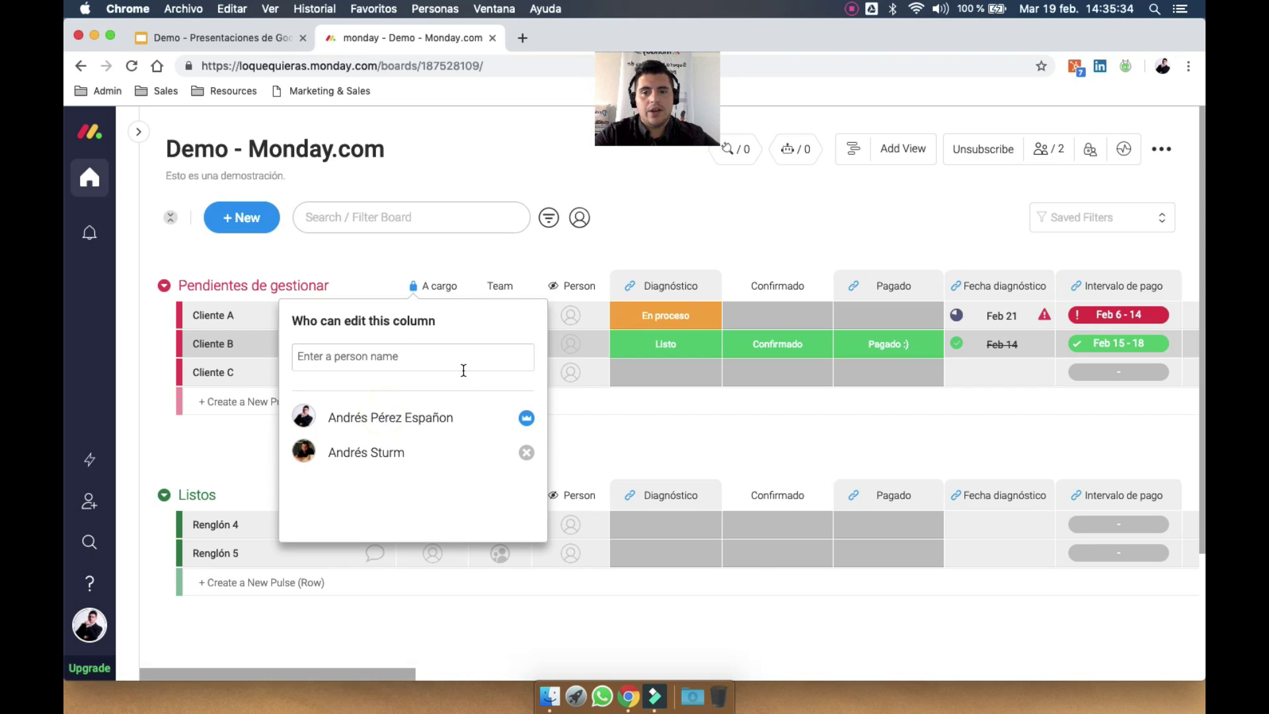
left_click(488, 249)
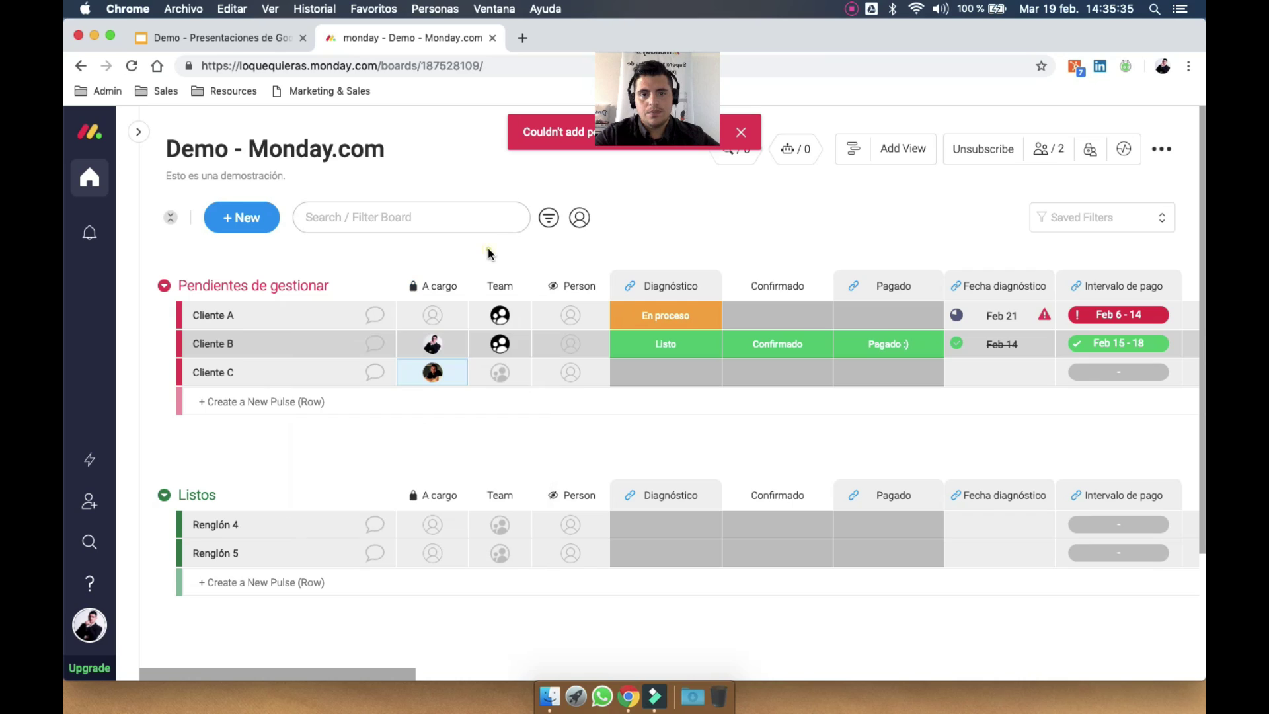
left_click(741, 132)
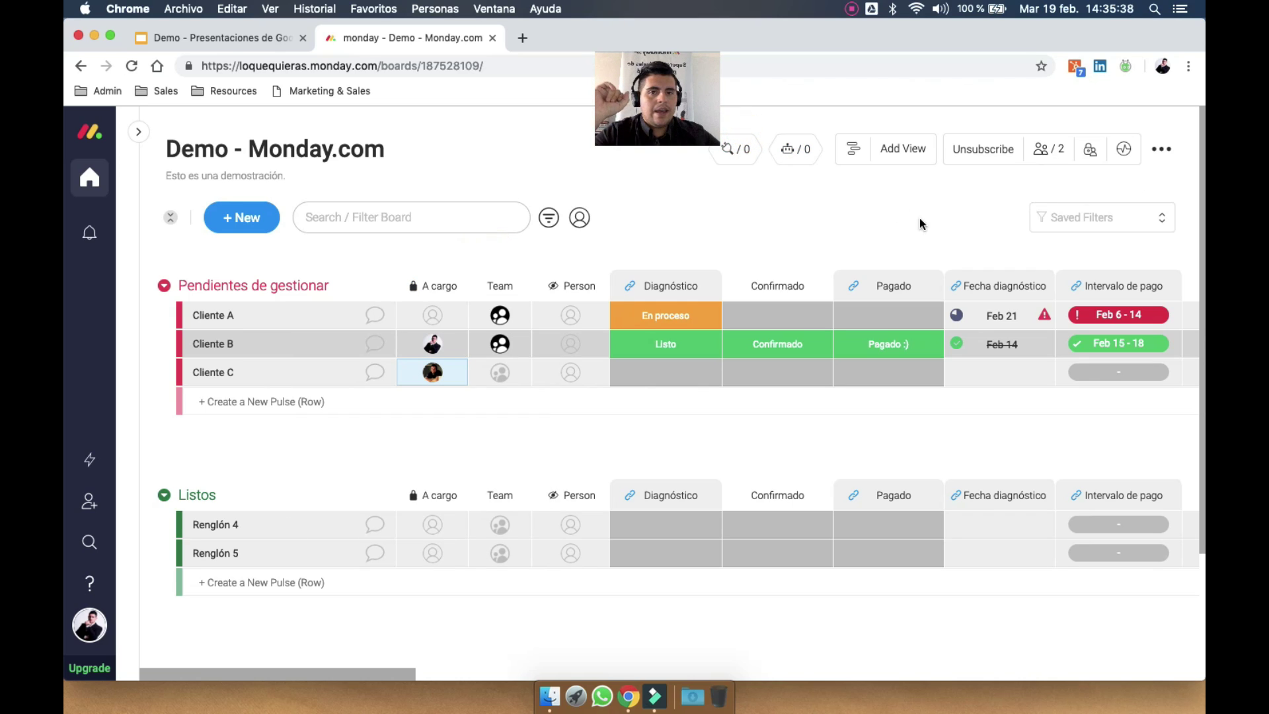
Review the Vistas slide in the presentation, then return to the board
left_click(256, 35)
left_click(149, 346)
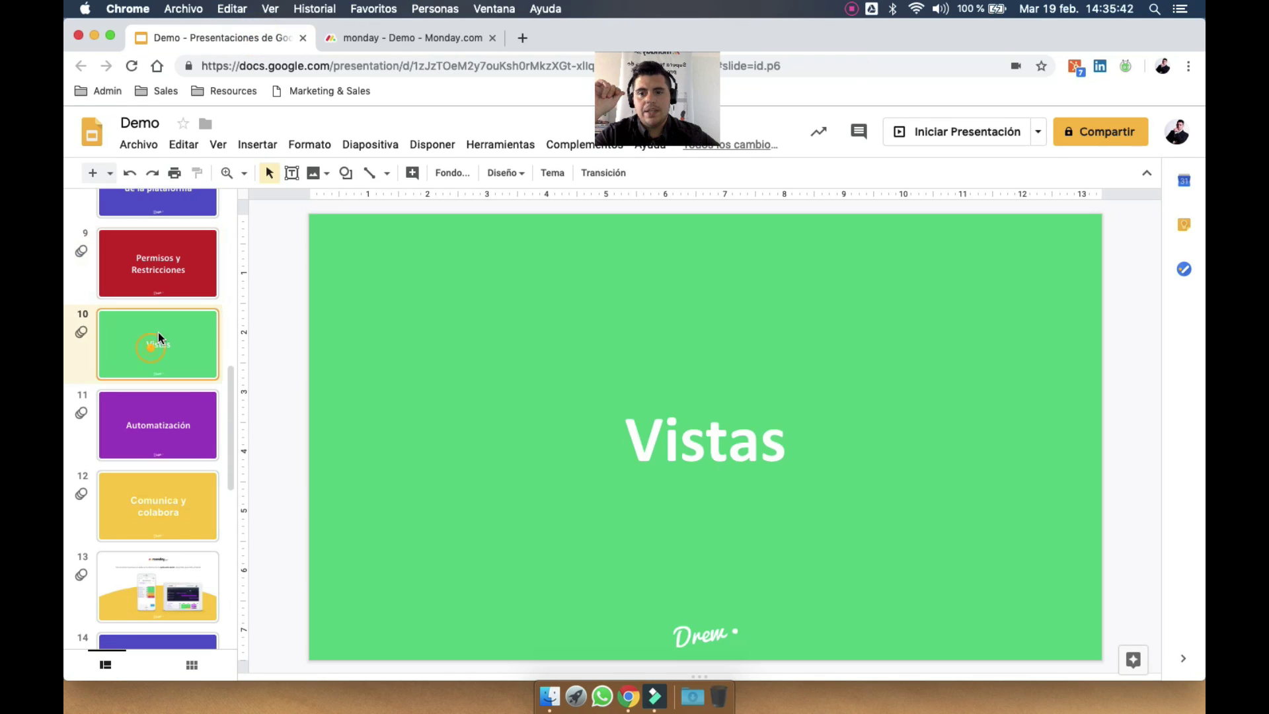
left_click(414, 42)
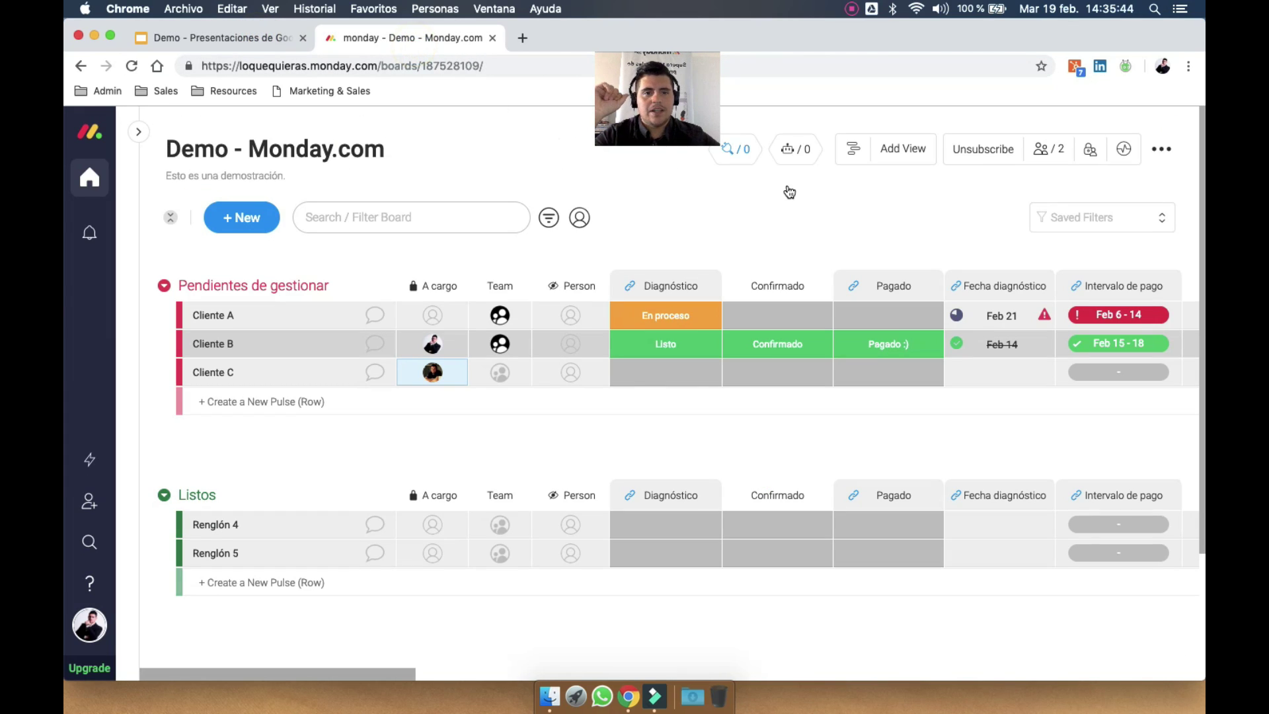
left_click(669, 81)
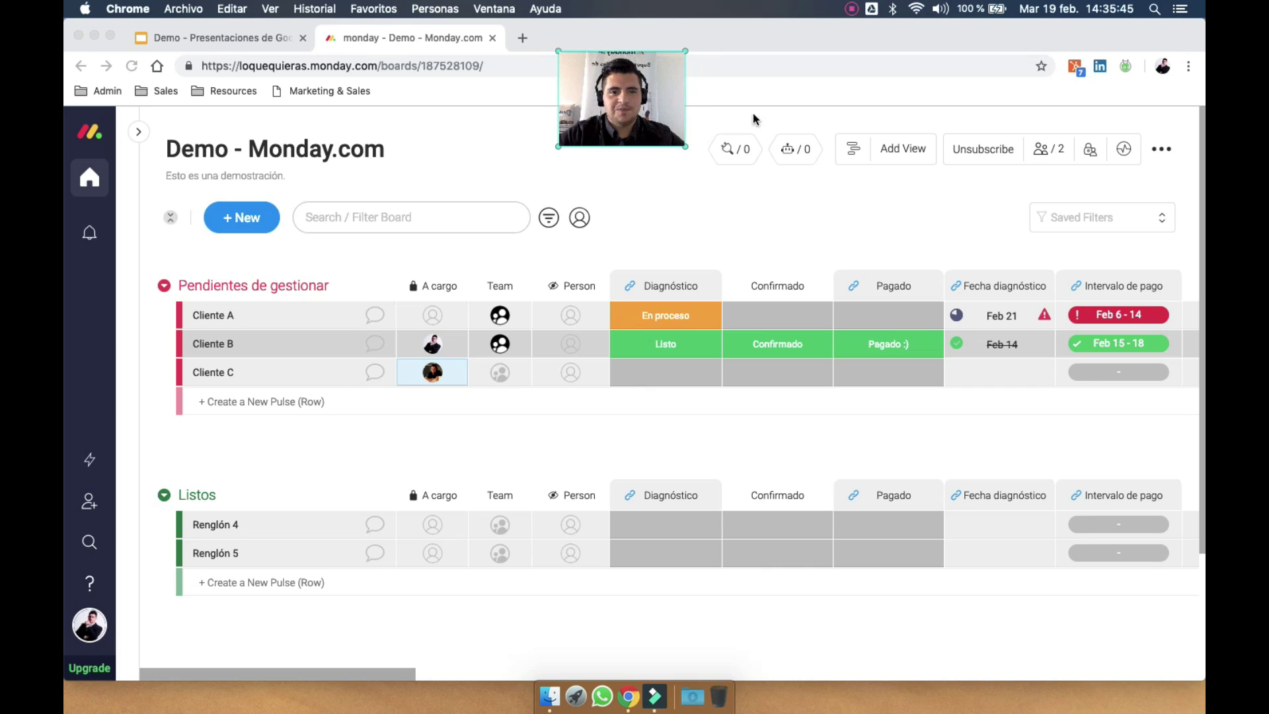
left_click(852, 152)
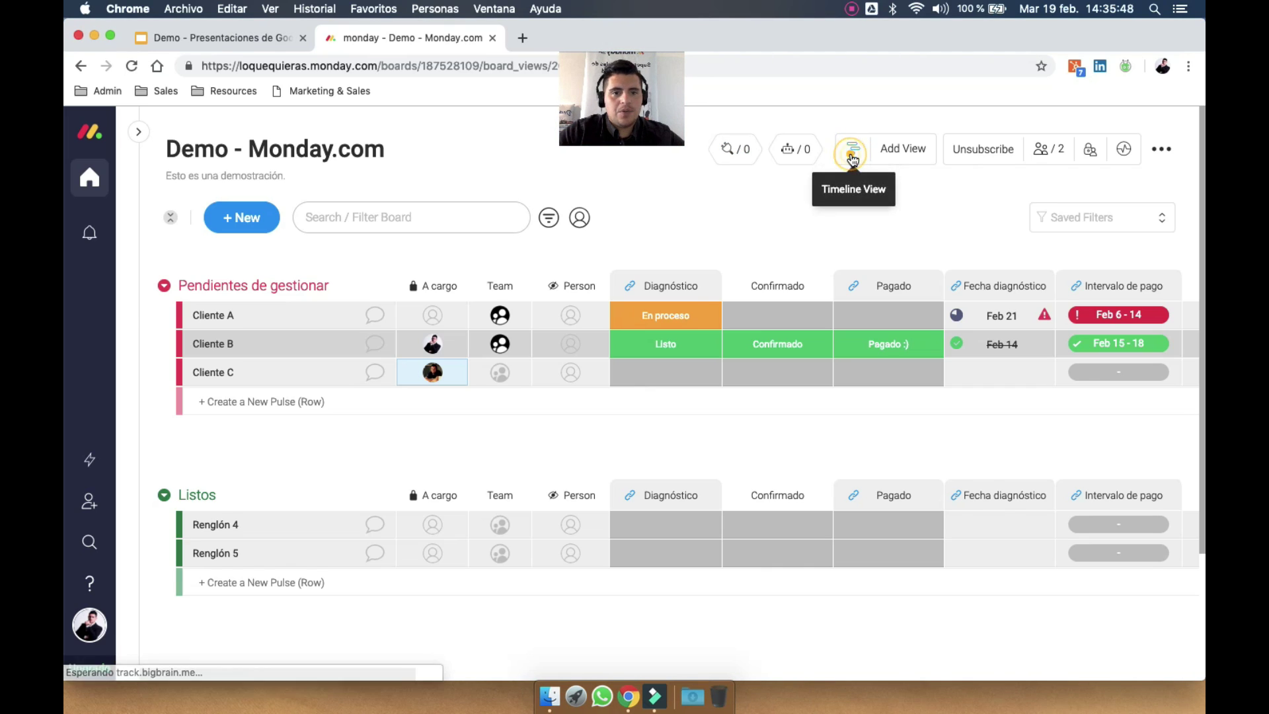
Add a new Timeline view and switch its scale between weeks and months before closing it
left_click(852, 155)
scroll(668, 269, "left", 3)
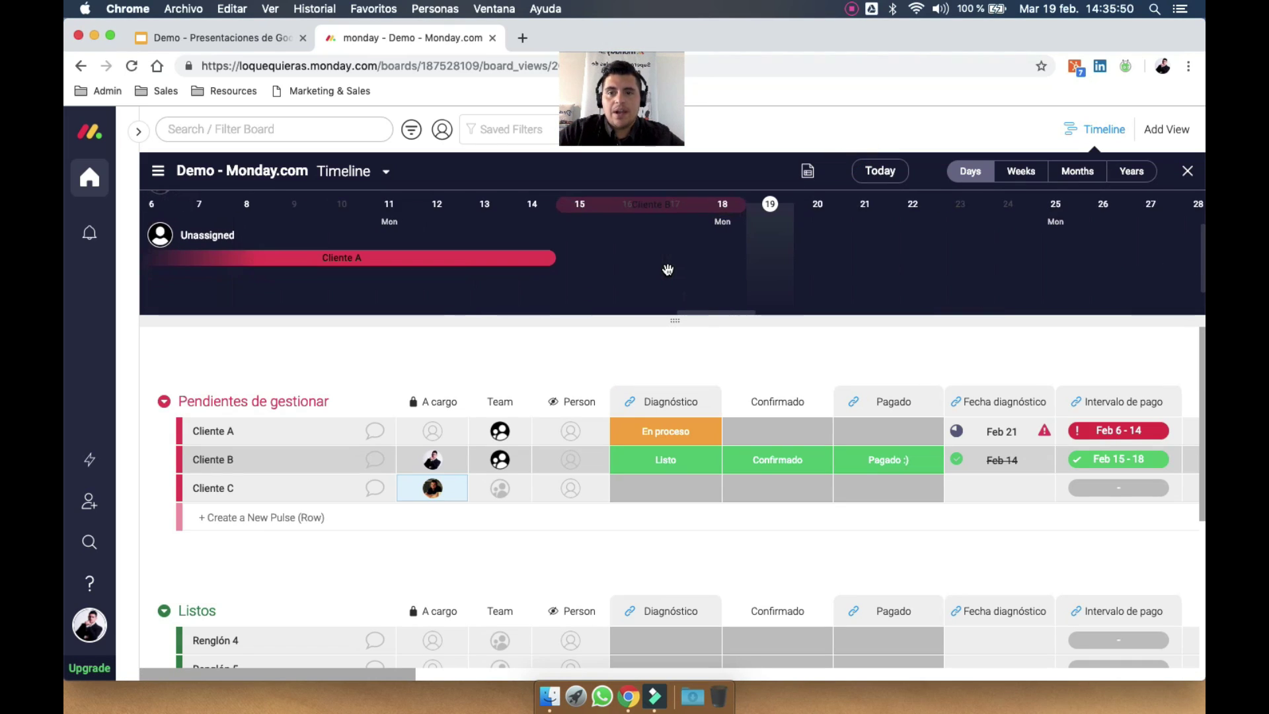
left_click(386, 171)
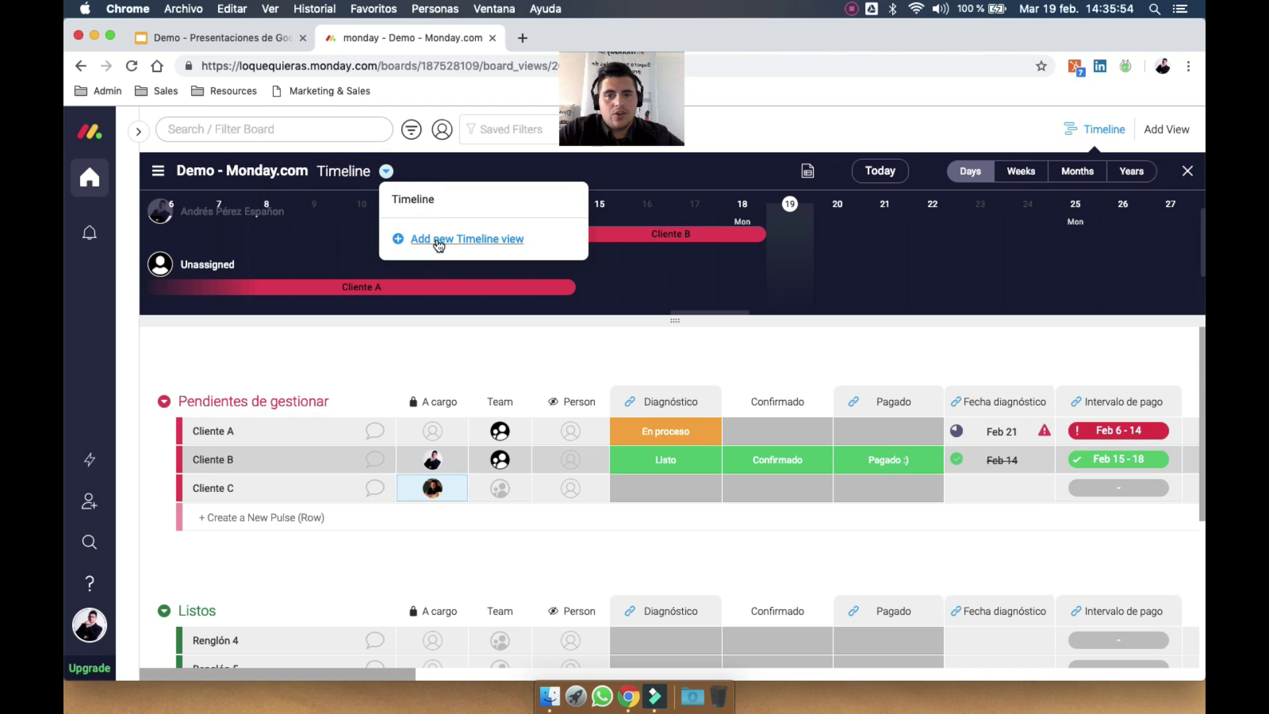
left_click(437, 241)
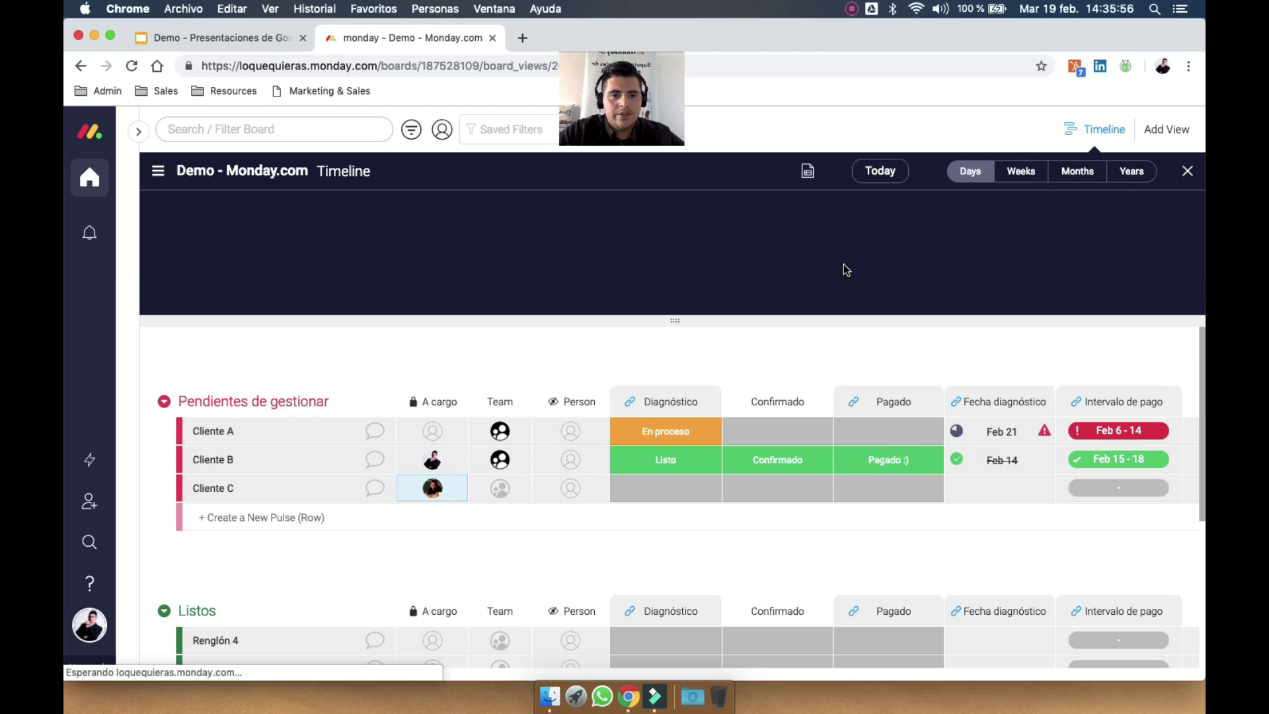
scroll(711, 270, "down", 2)
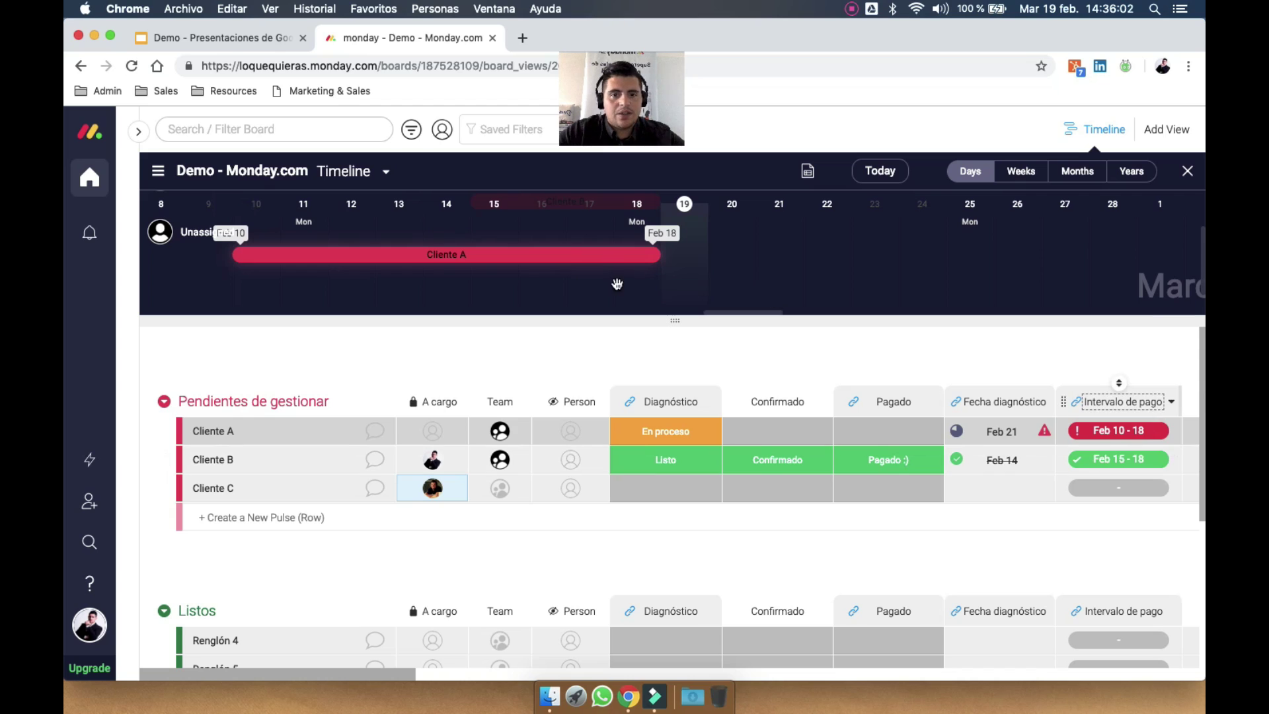
left_click(1010, 173)
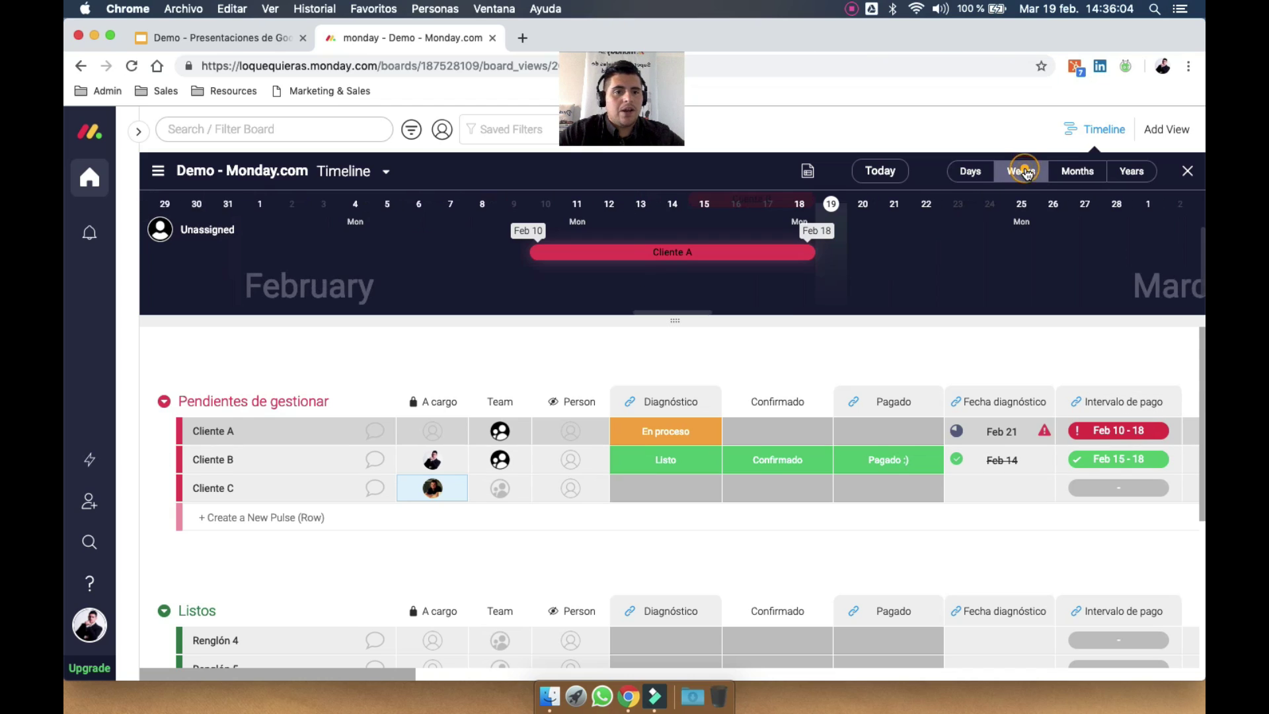
left_click(1069, 173)
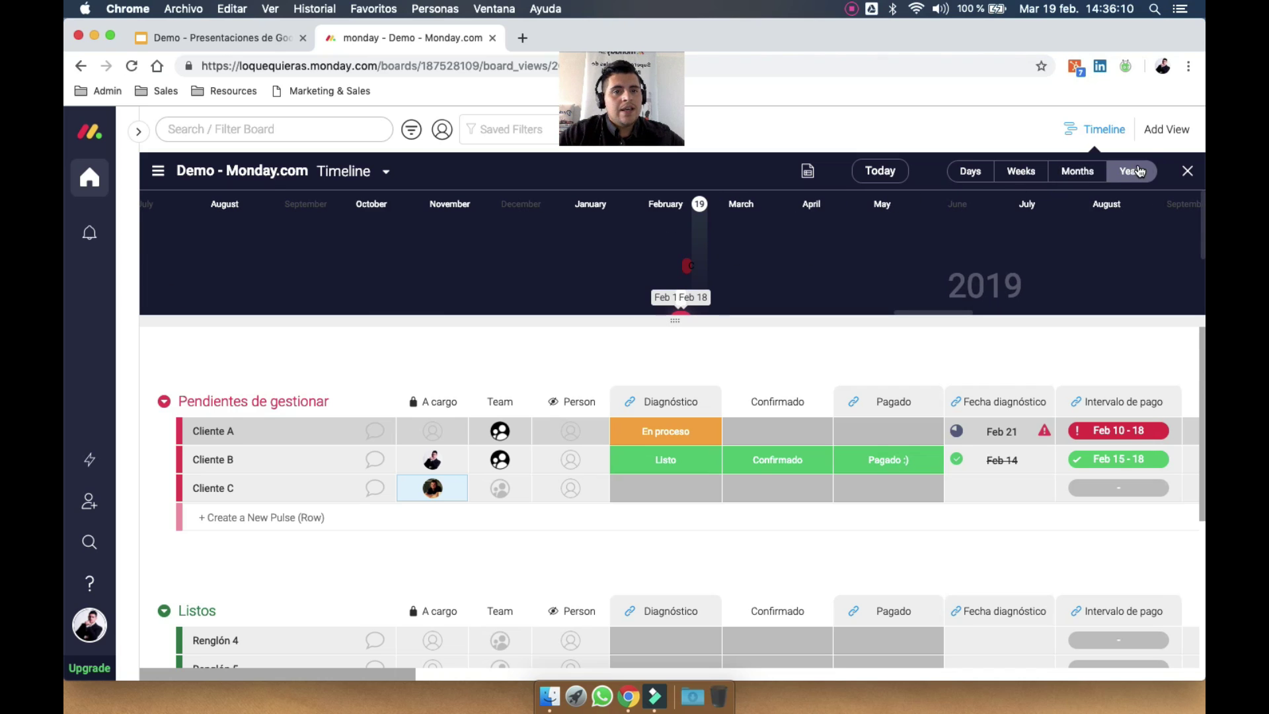
left_click(1188, 171)
Add a Files view to the board, enlarge its panel and show the files as a list
left_click(902, 150)
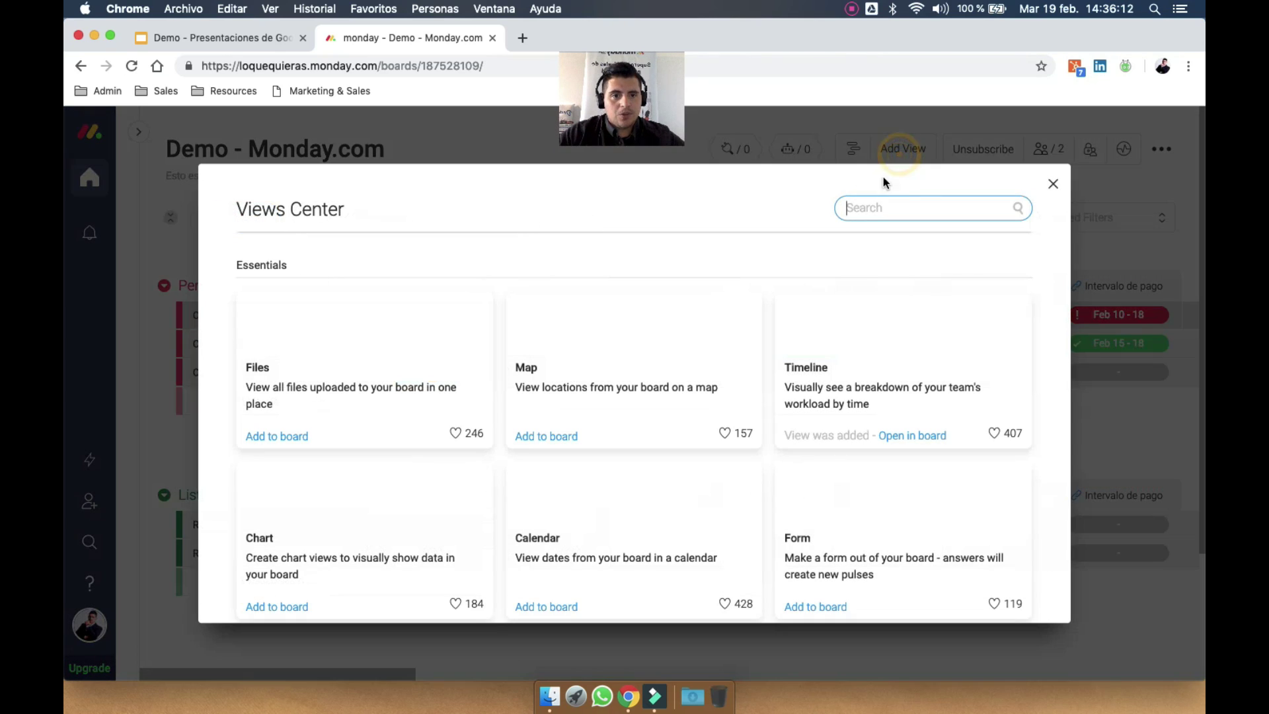
left_click(385, 341)
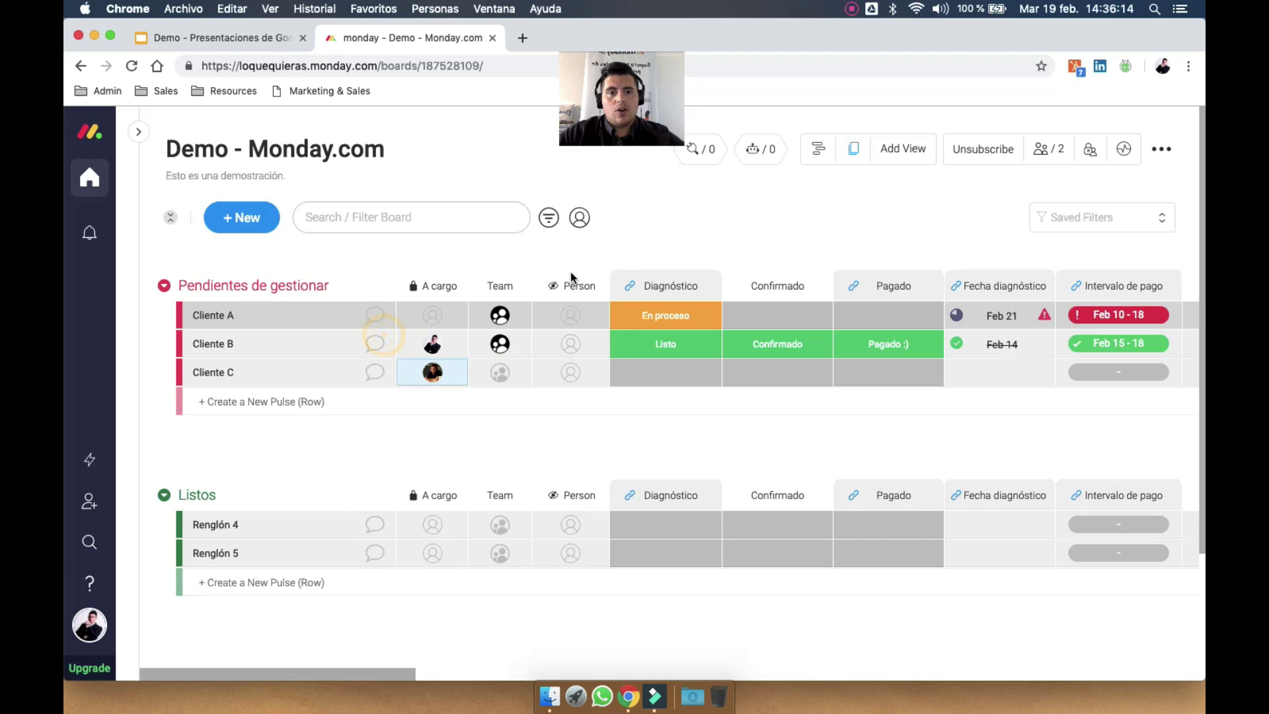
left_click(854, 139)
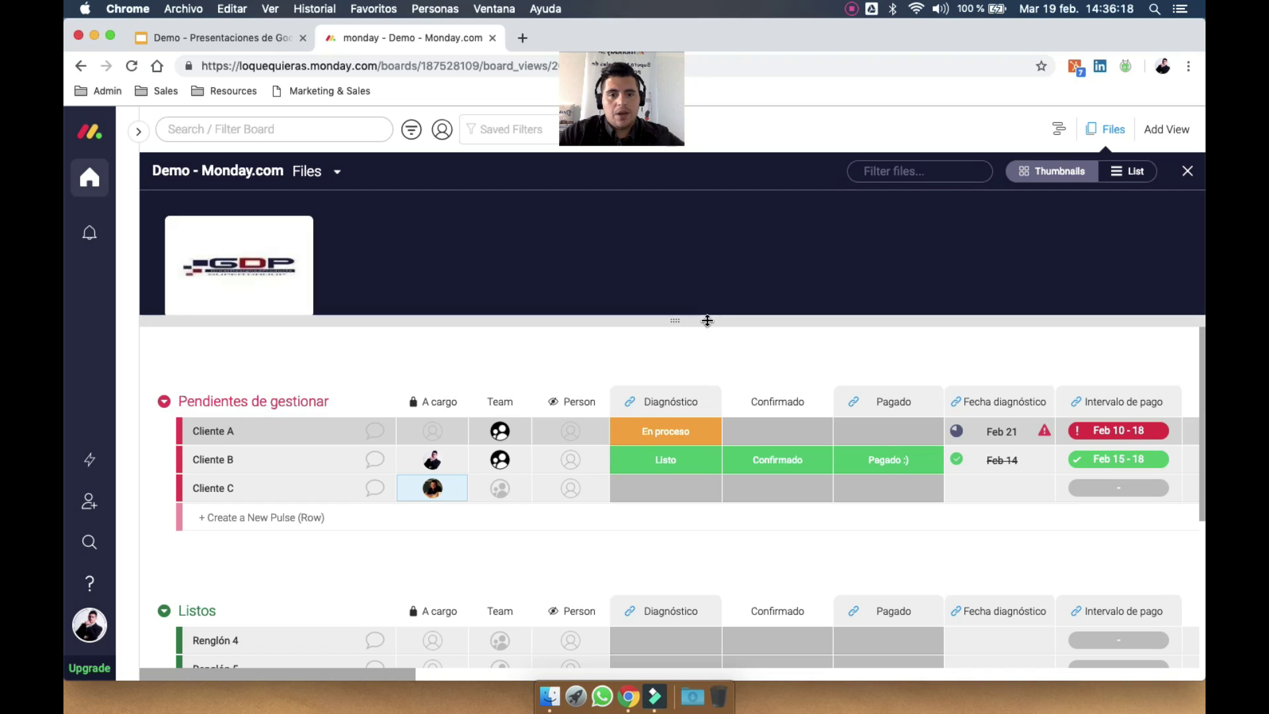
left_click_drag(677, 365, 677, 493)
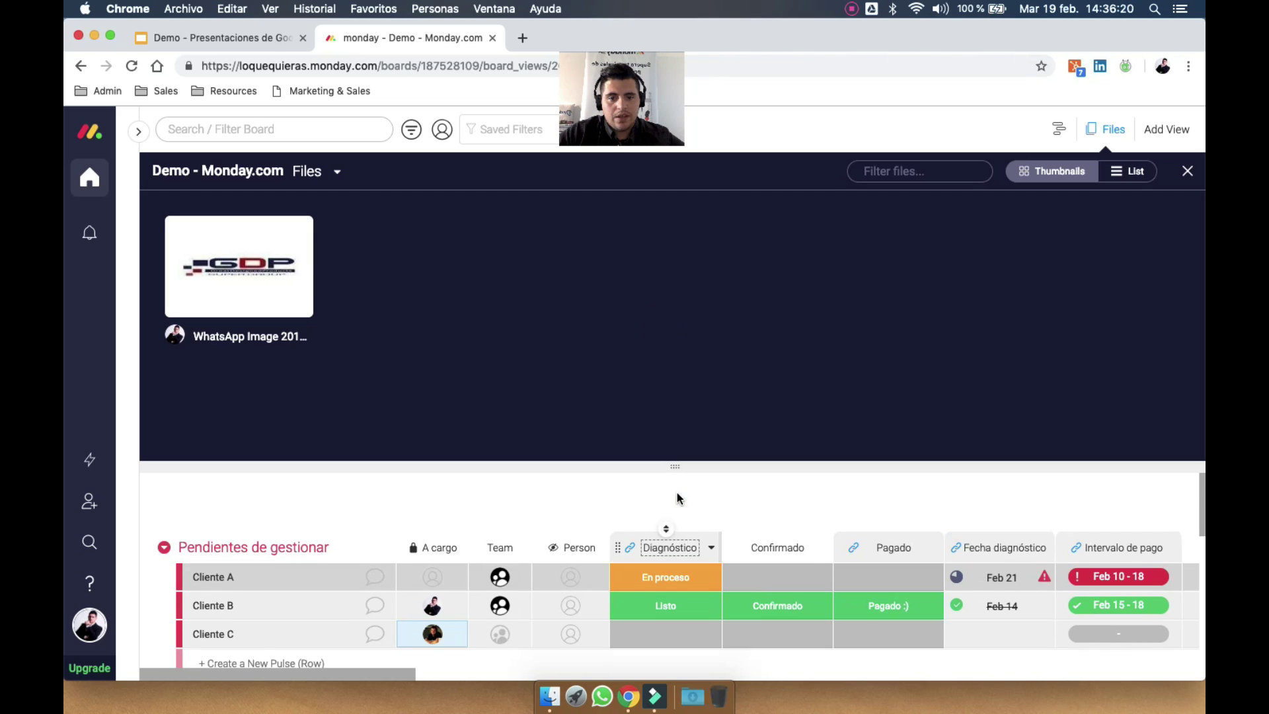
left_click(1117, 177)
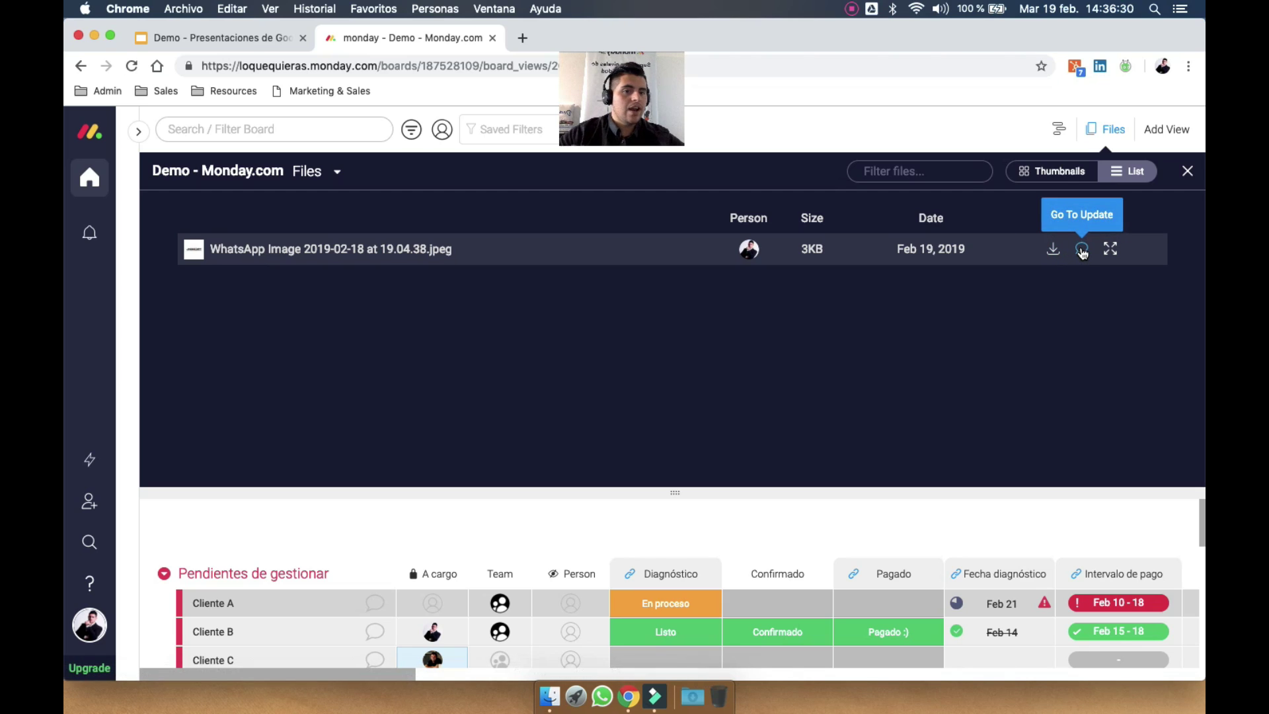
left_click(1188, 170)
left_click(915, 152)
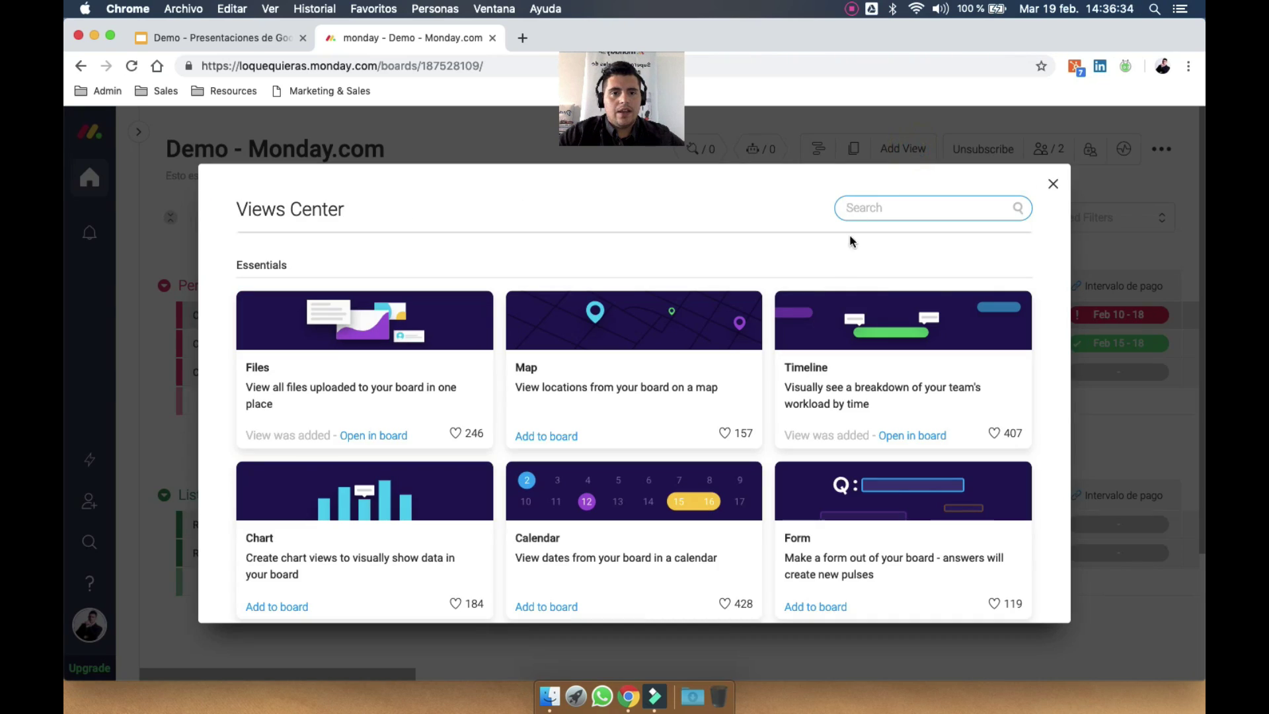
Add the Map view and set Cliente C's Location to Rosario, Santa Fe, Argentina
left_click(666, 343)
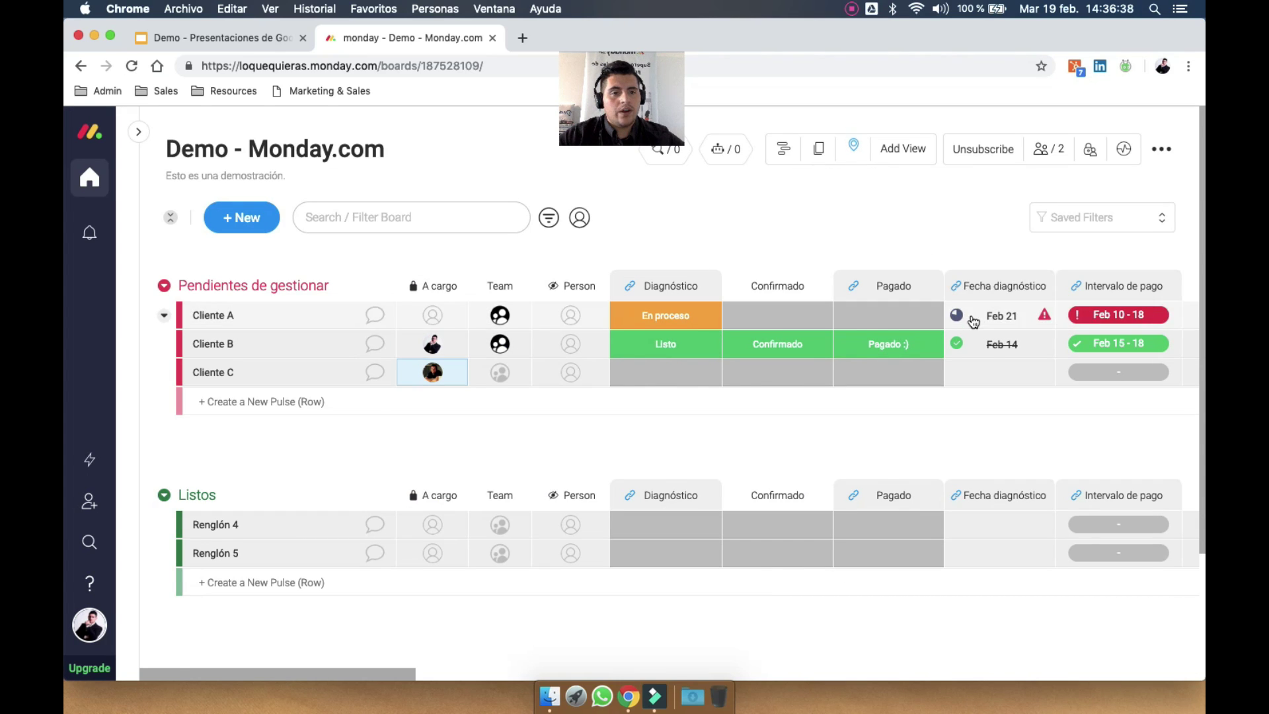
scroll(973, 321, "right", 10)
scroll(973, 321, "right", 15)
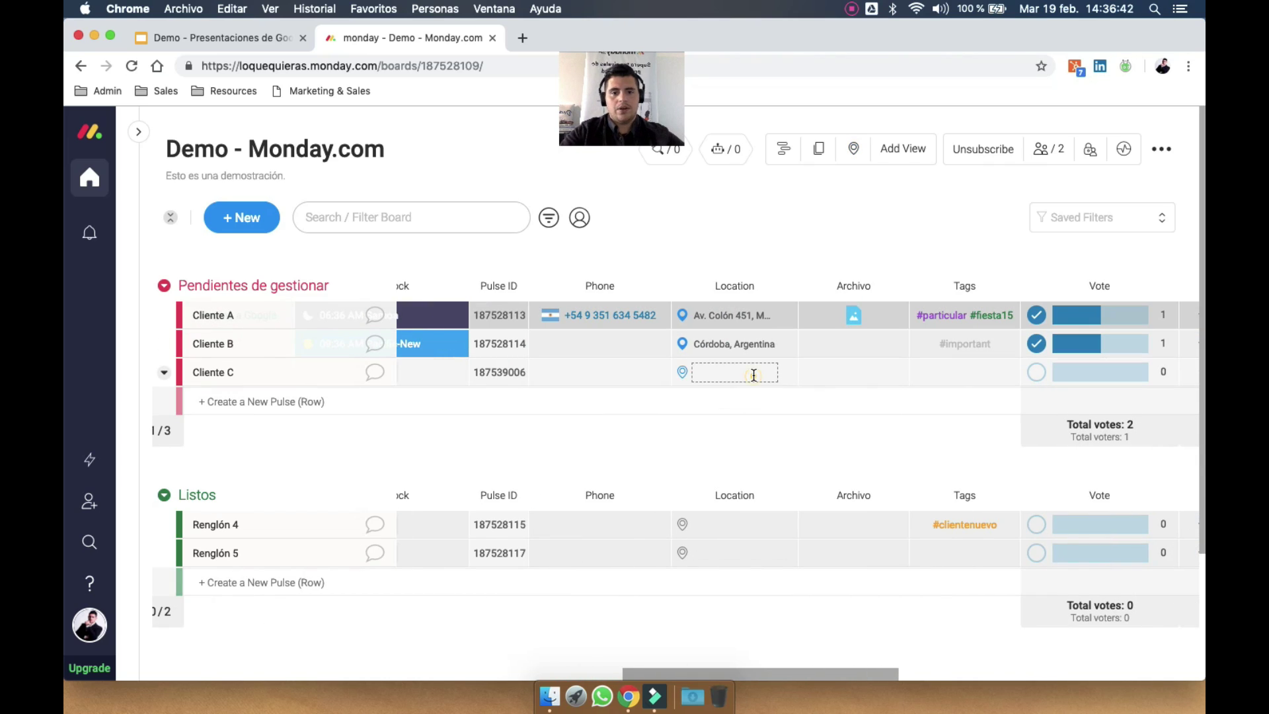
left_click(754, 375)
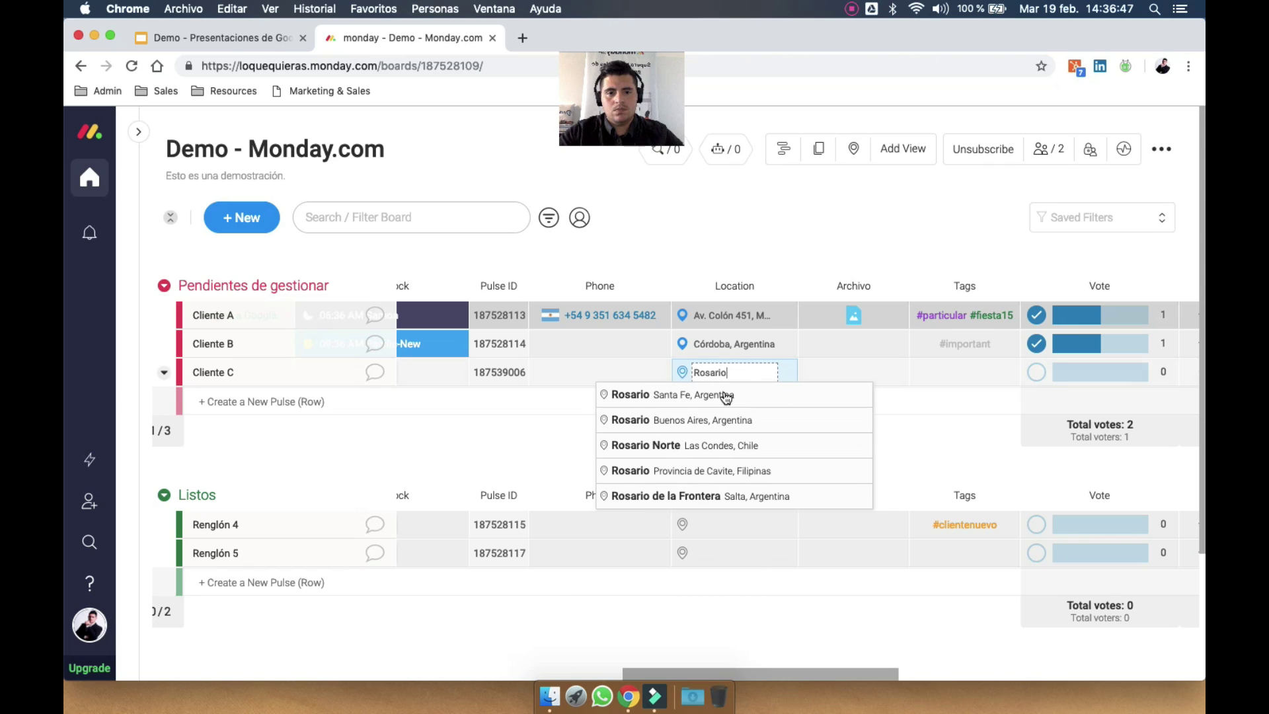
left_click(725, 394)
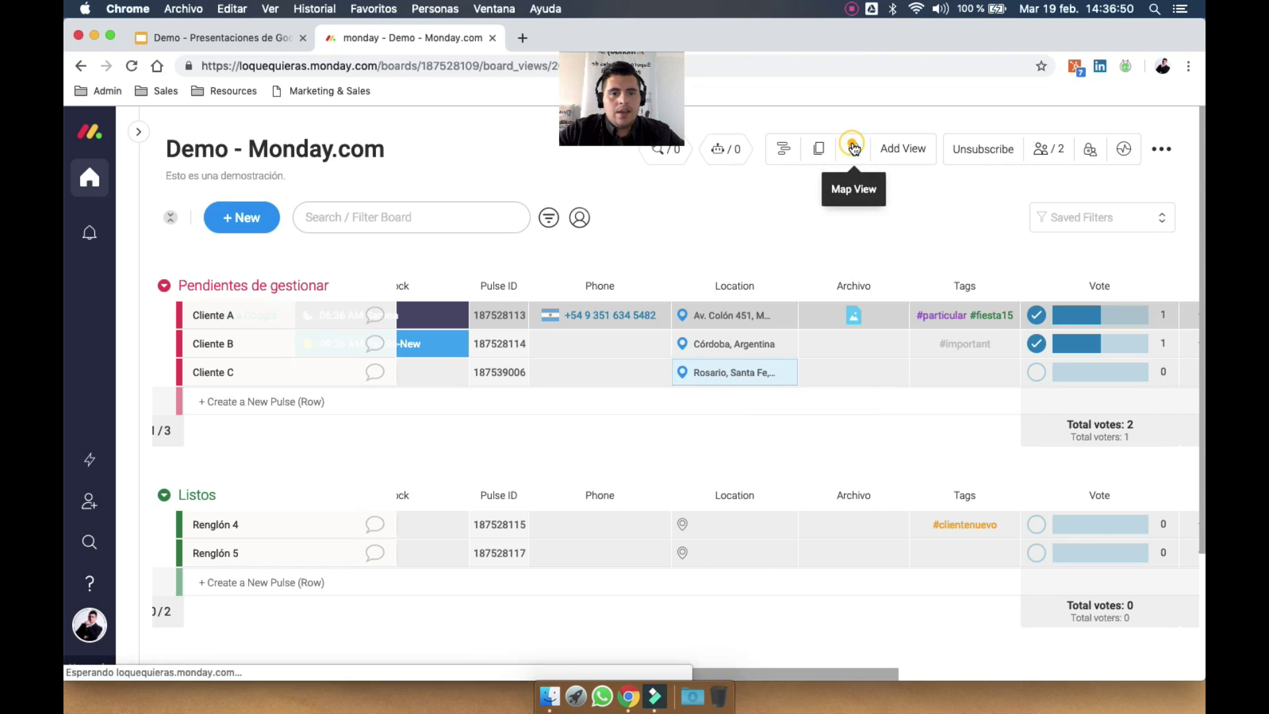
left_click(853, 147)
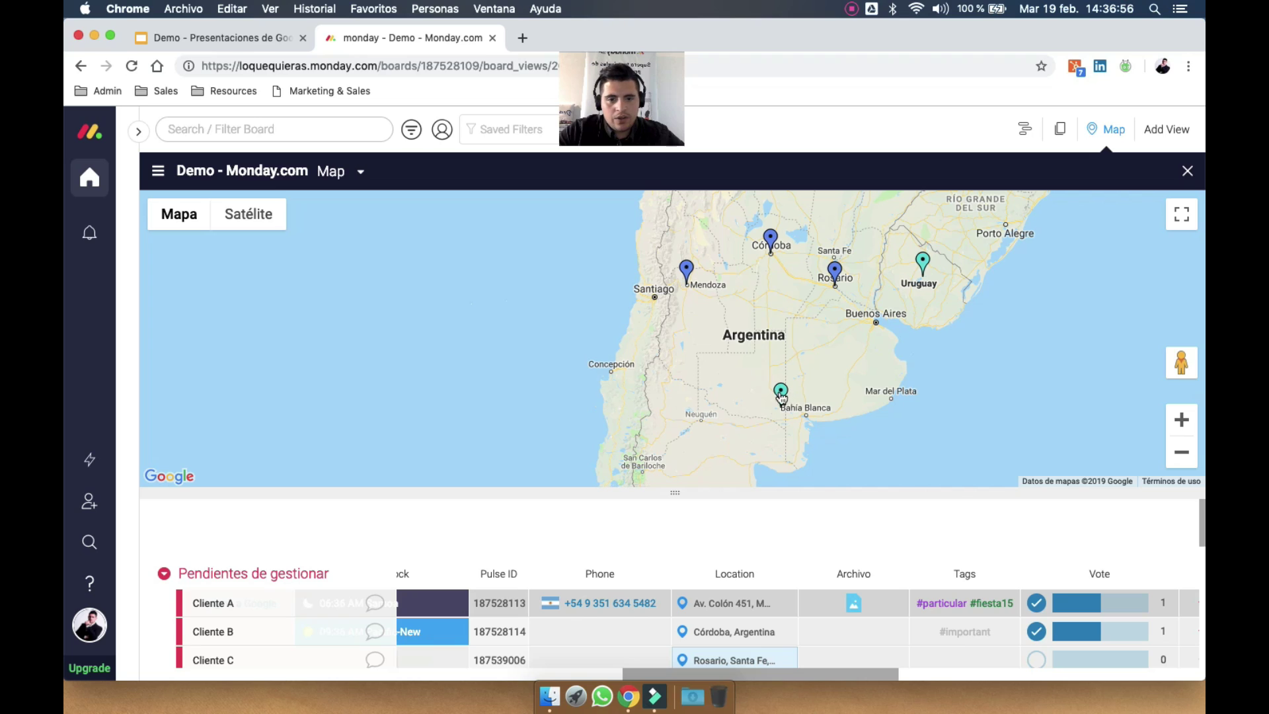
scroll(848, 618, "left", 3)
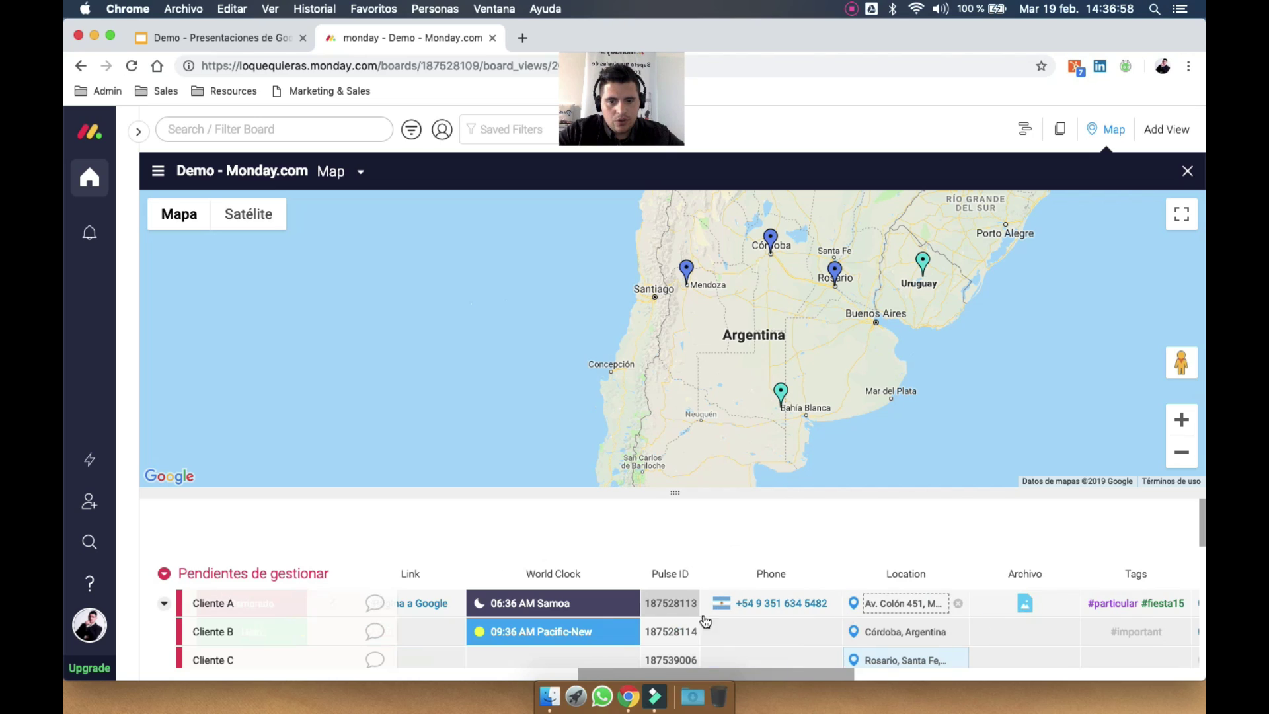
left_click(824, 392)
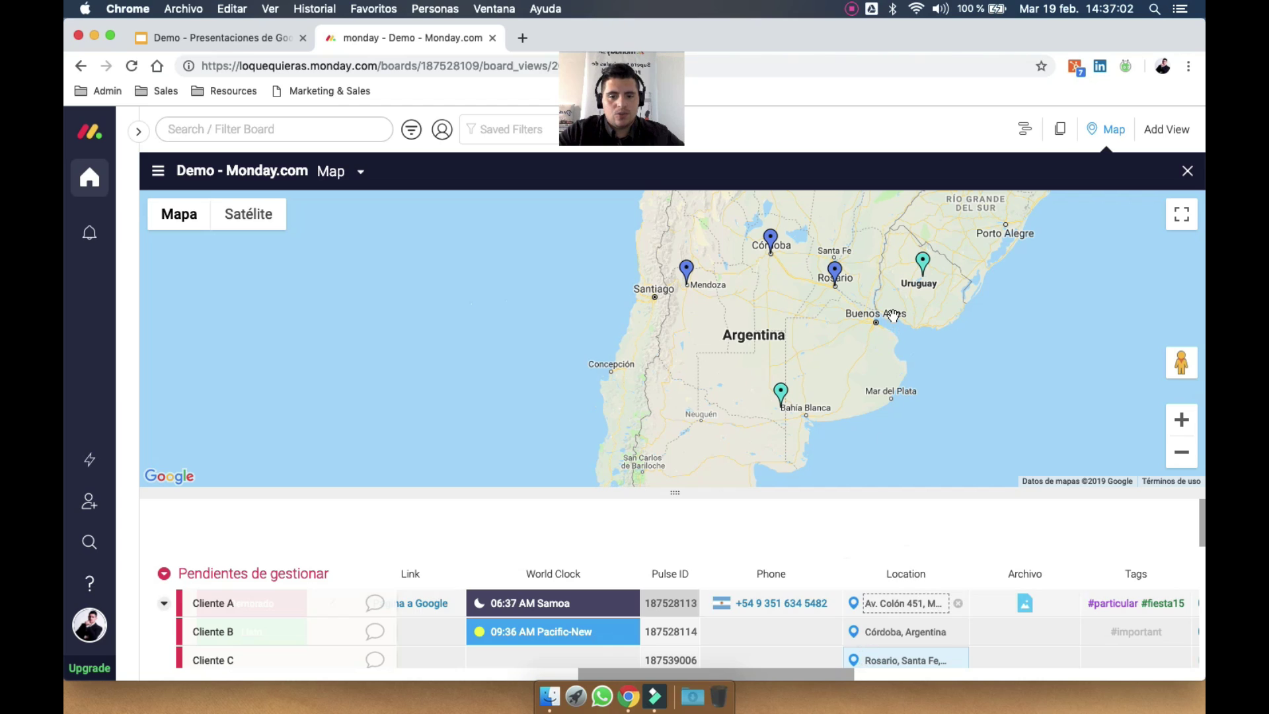
left_click_drag(798, 381, 726, 389)
left_click_drag(631, 292, 720, 305)
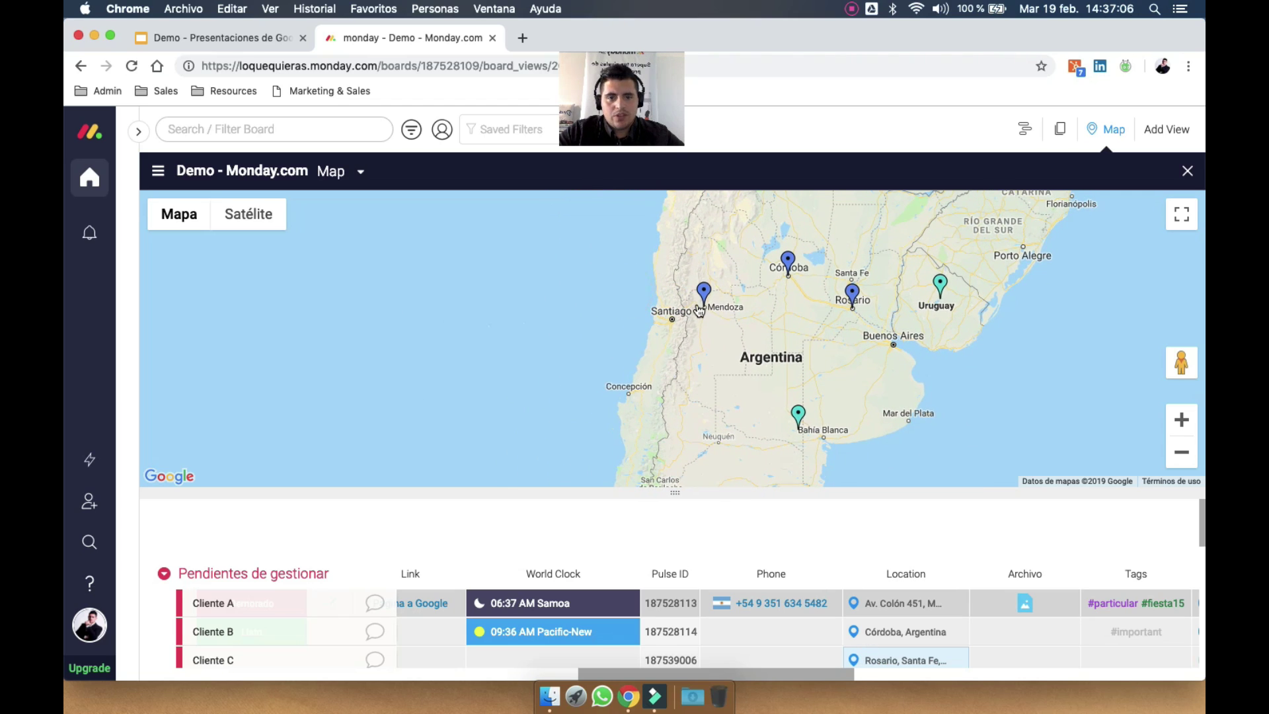
double_click(699, 311)
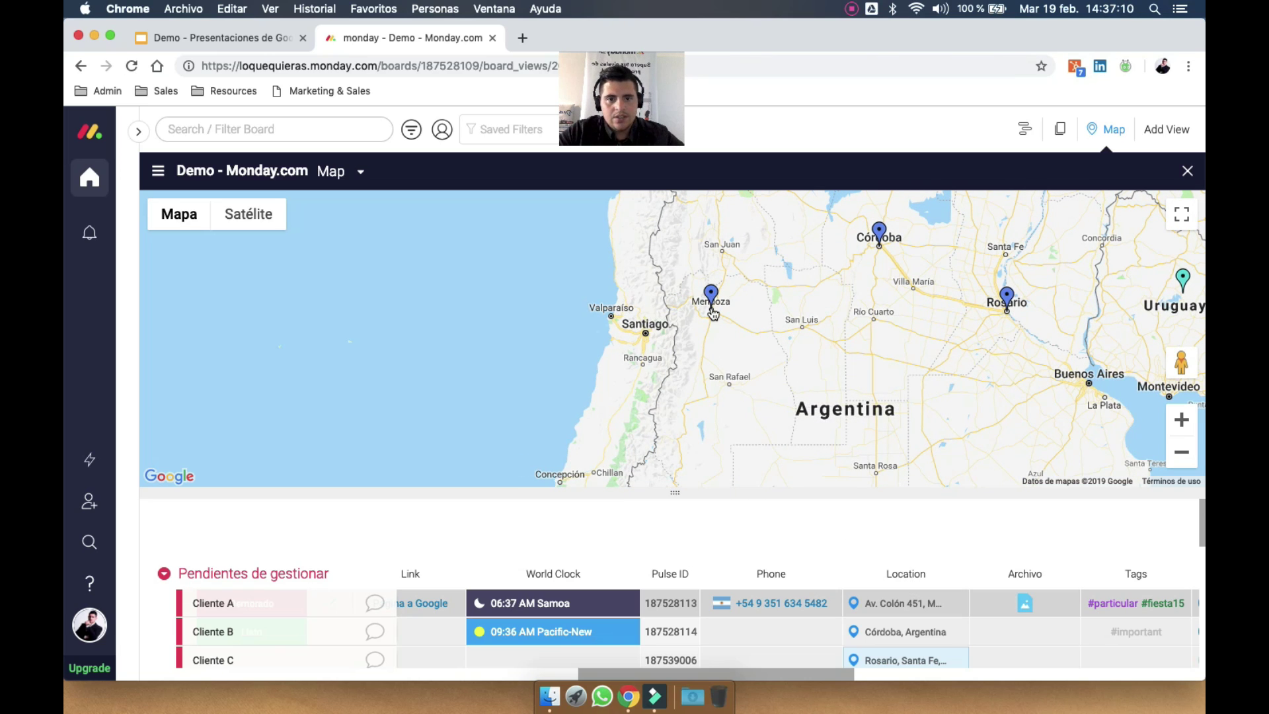
scroll(712, 313, "up", 5)
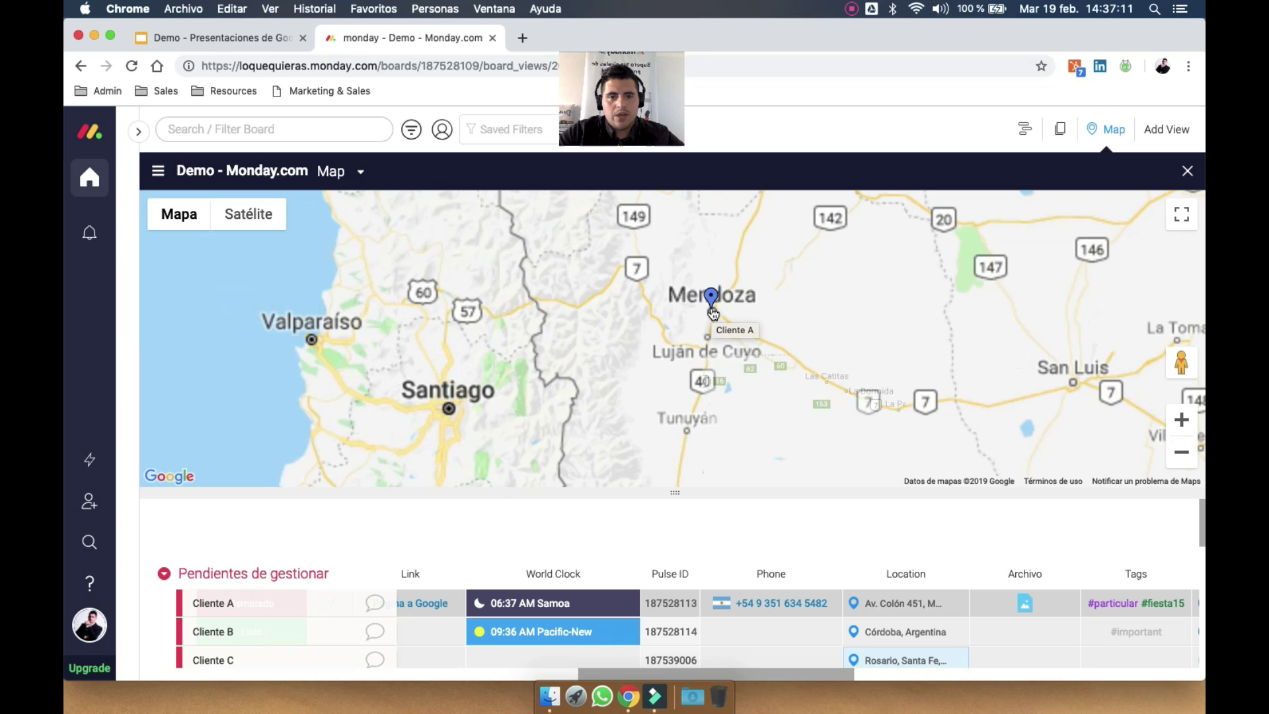
scroll(709, 318, "up", 3)
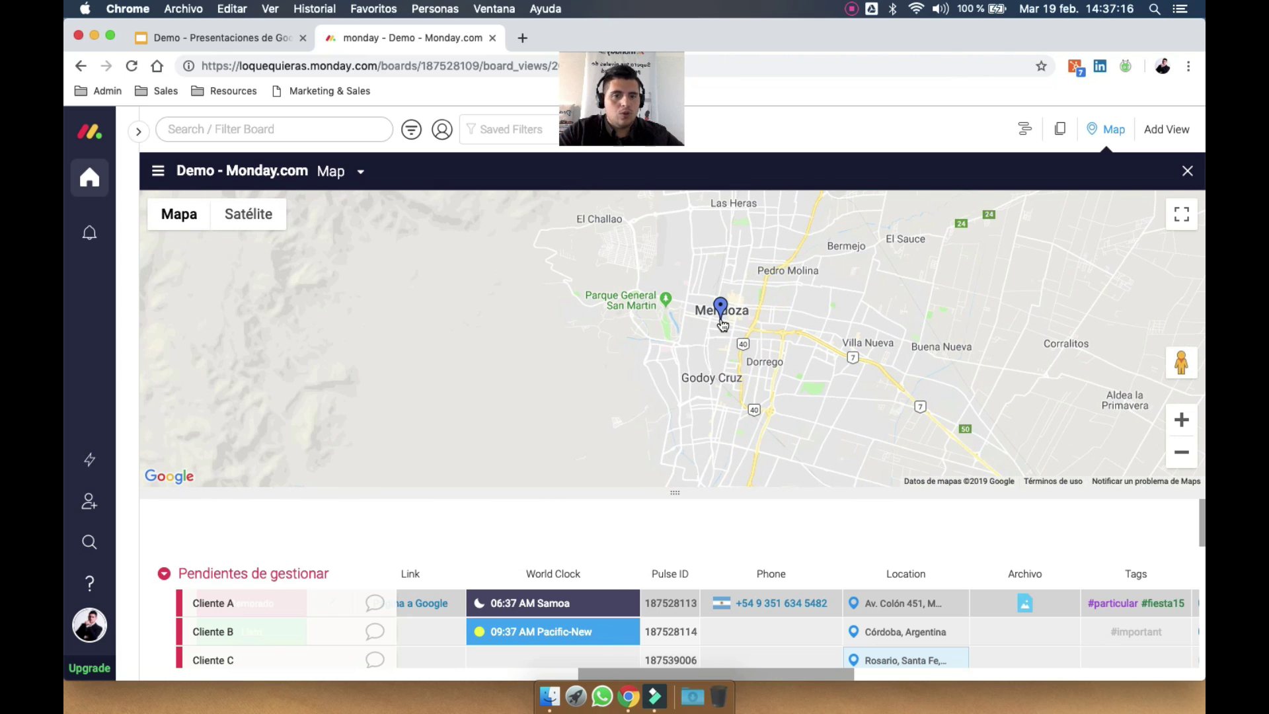
scroll(720, 320, "up", 2)
scroll(760, 317, "up", 2)
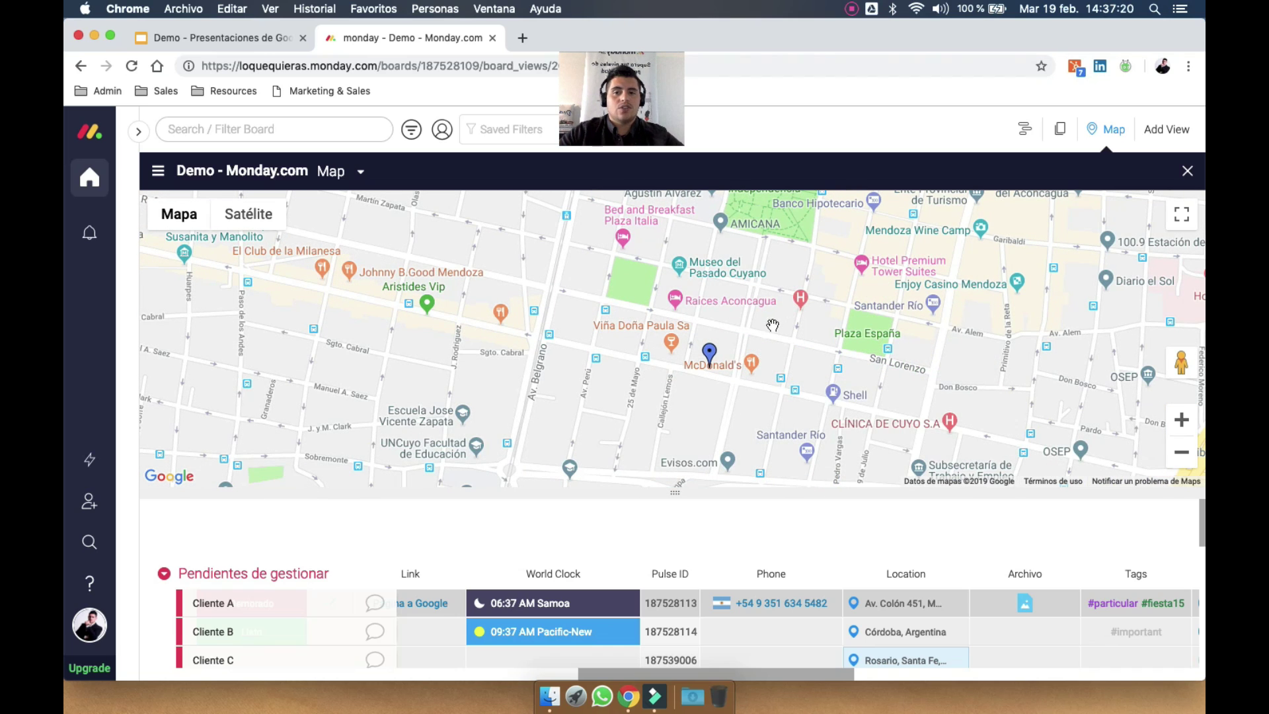
scroll(720, 340, "down", 3)
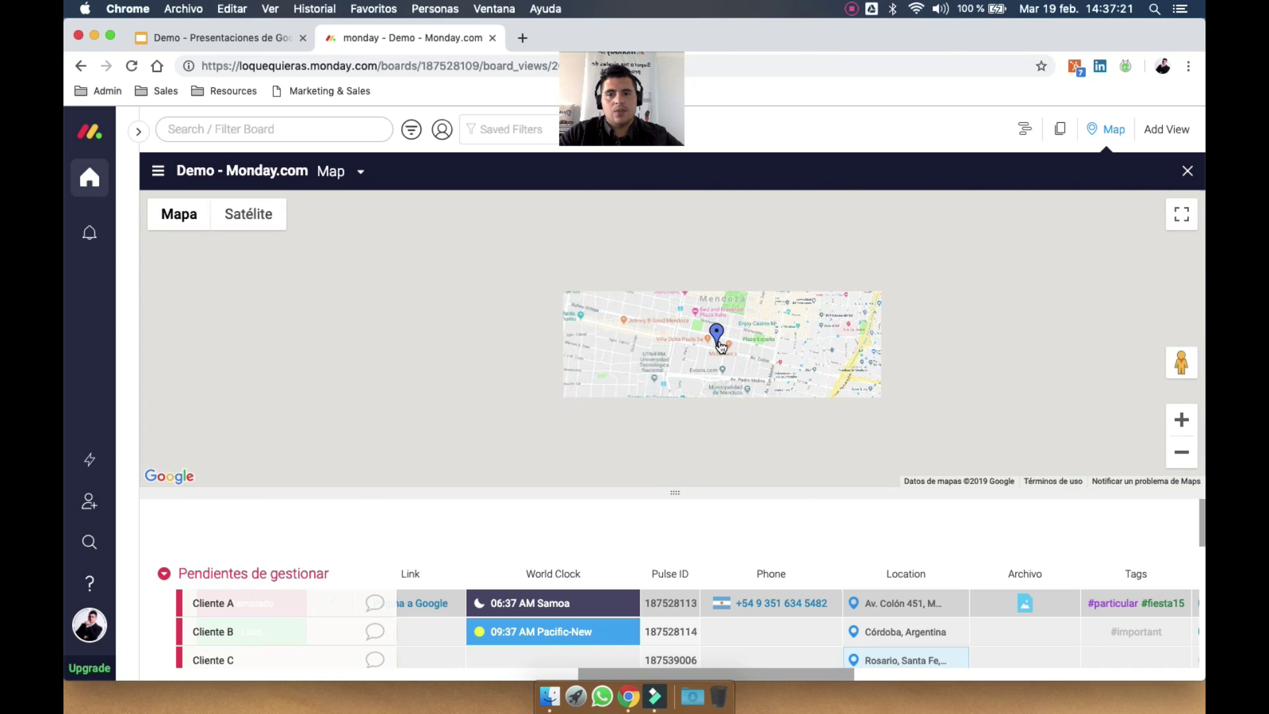
scroll(678, 347, "down", 4)
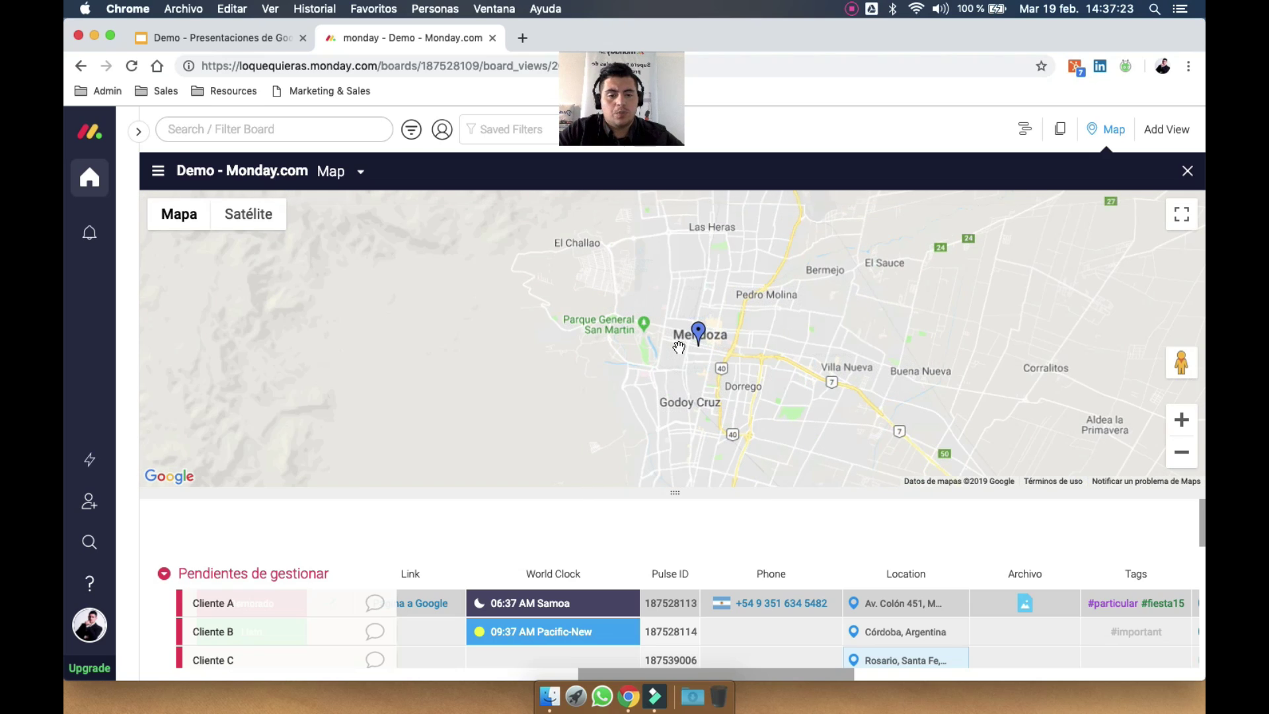
scroll(617, 355, "down", 3)
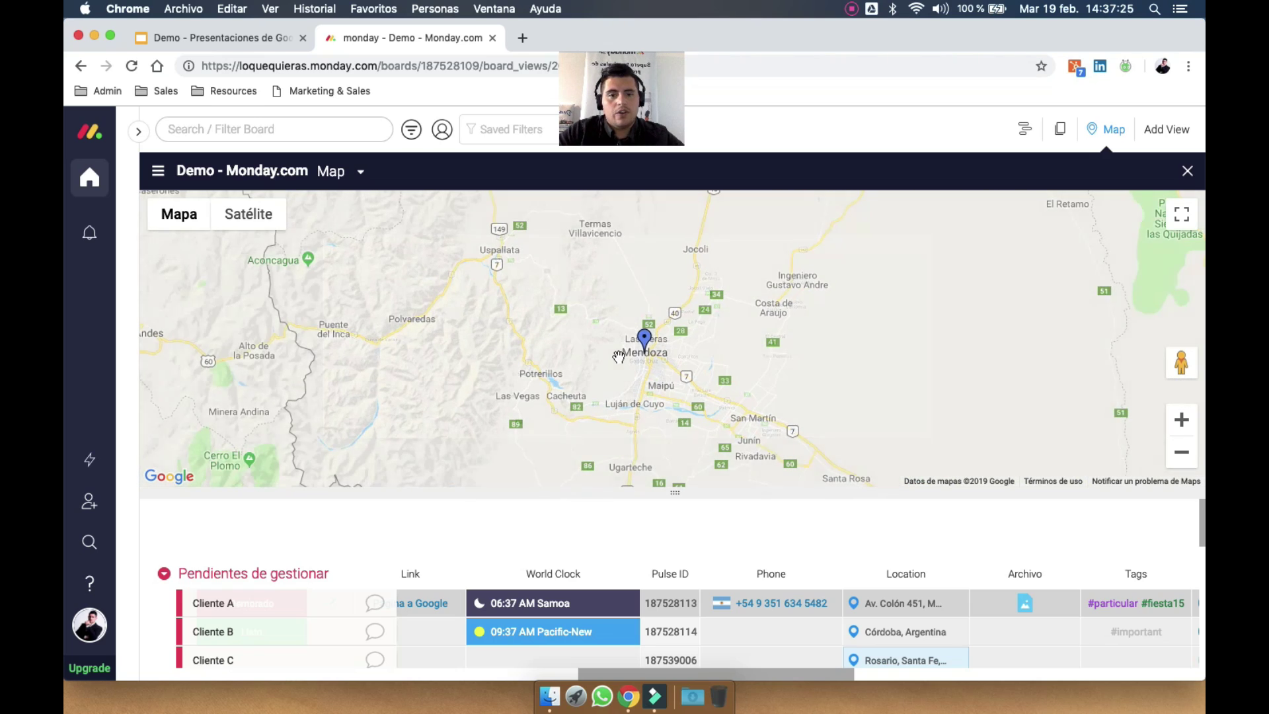
scroll(598, 362, "down", 2)
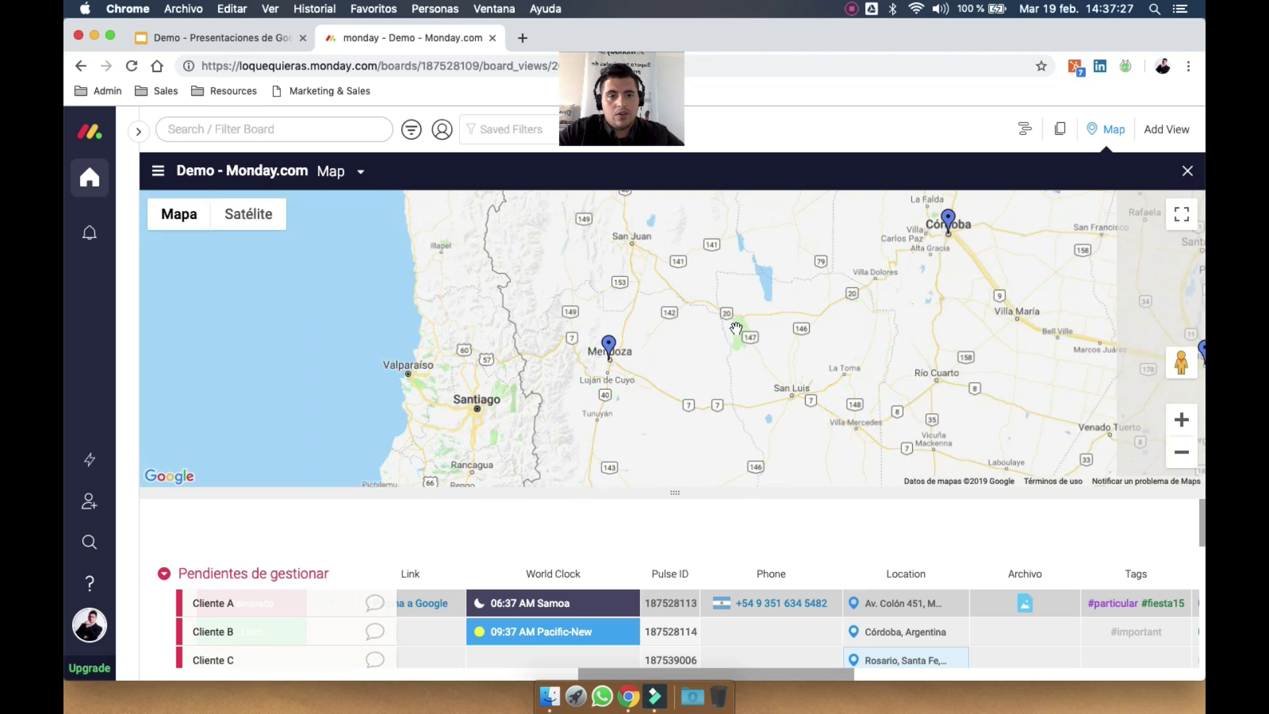
left_click_drag(767, 327, 680, 384)
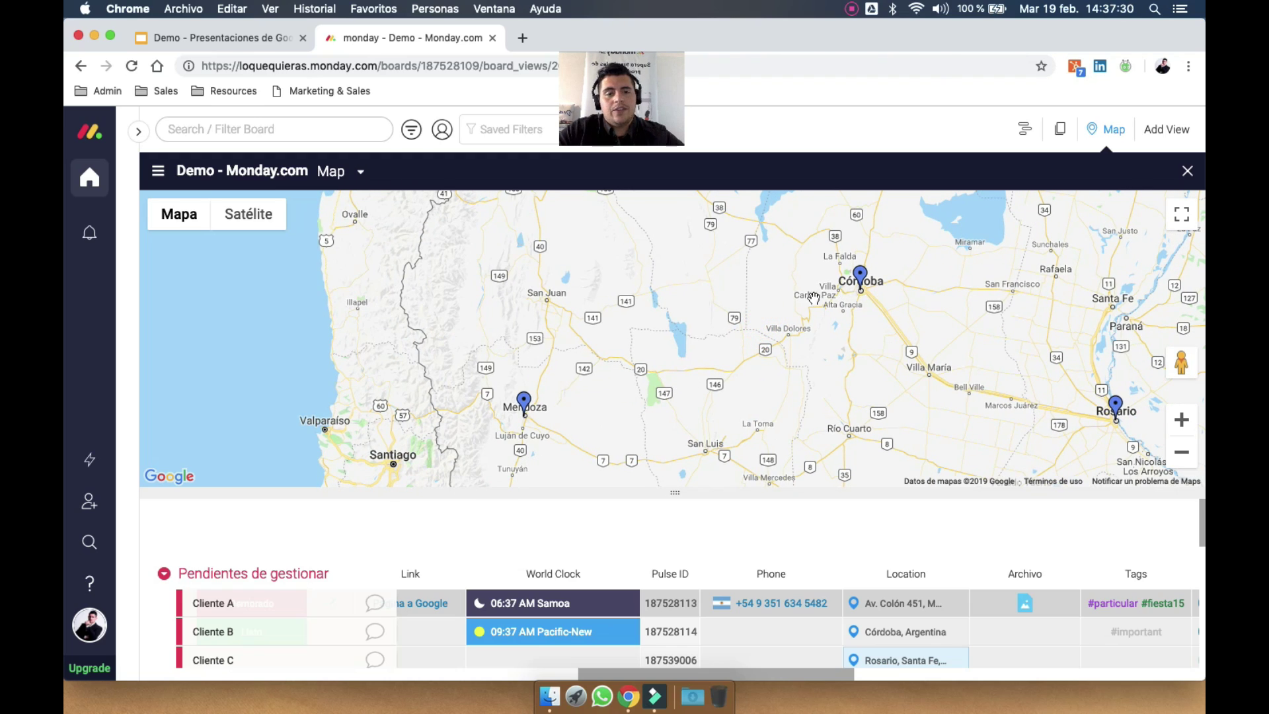
left_click(1188, 176)
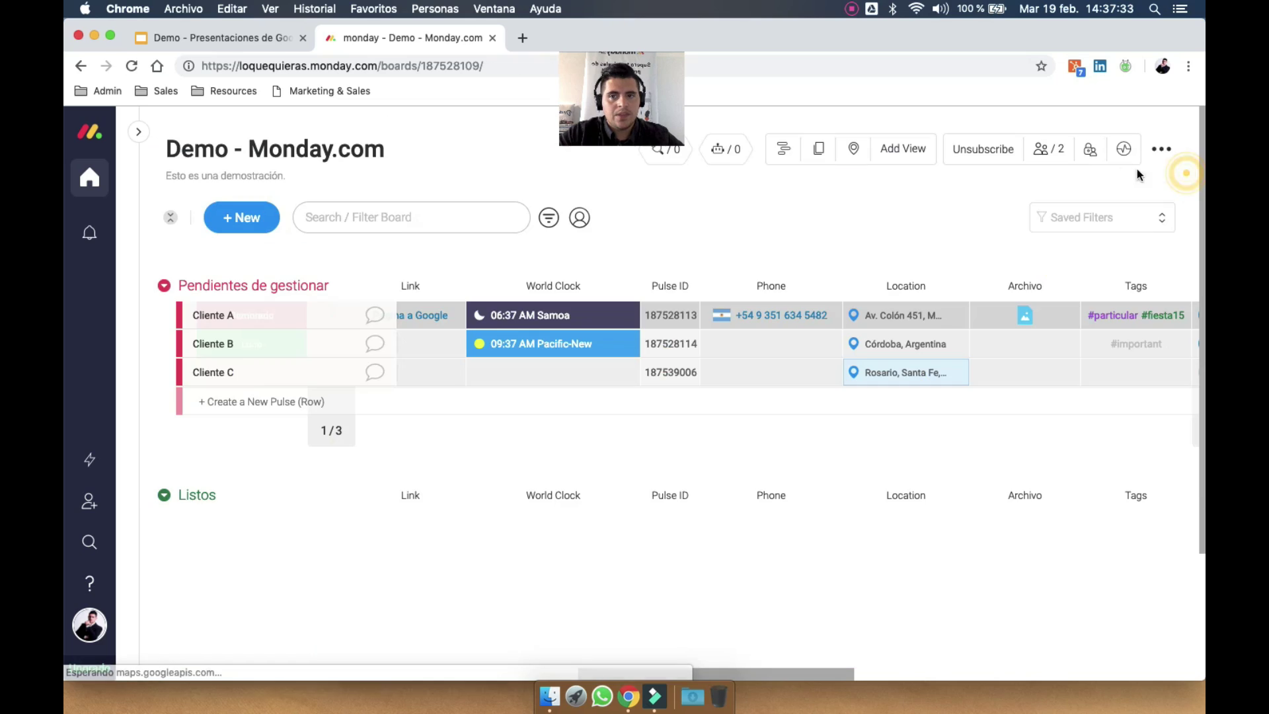
left_click(911, 157)
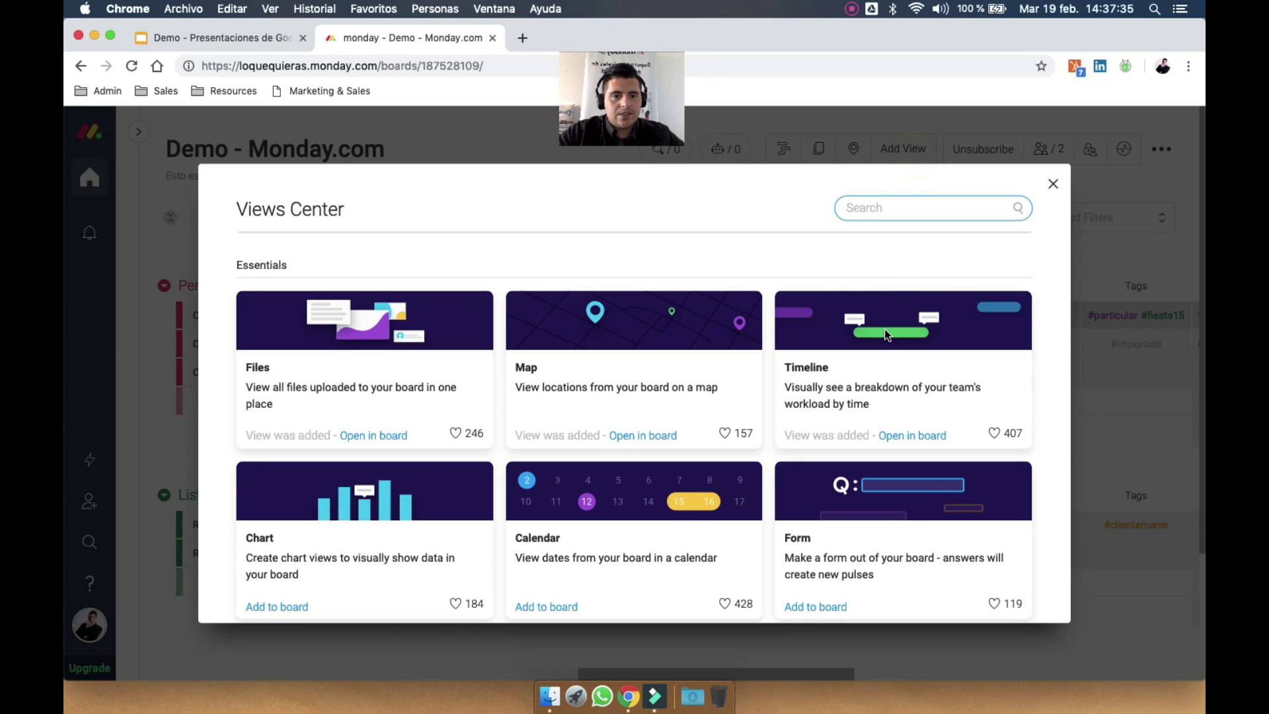
left_click(867, 161)
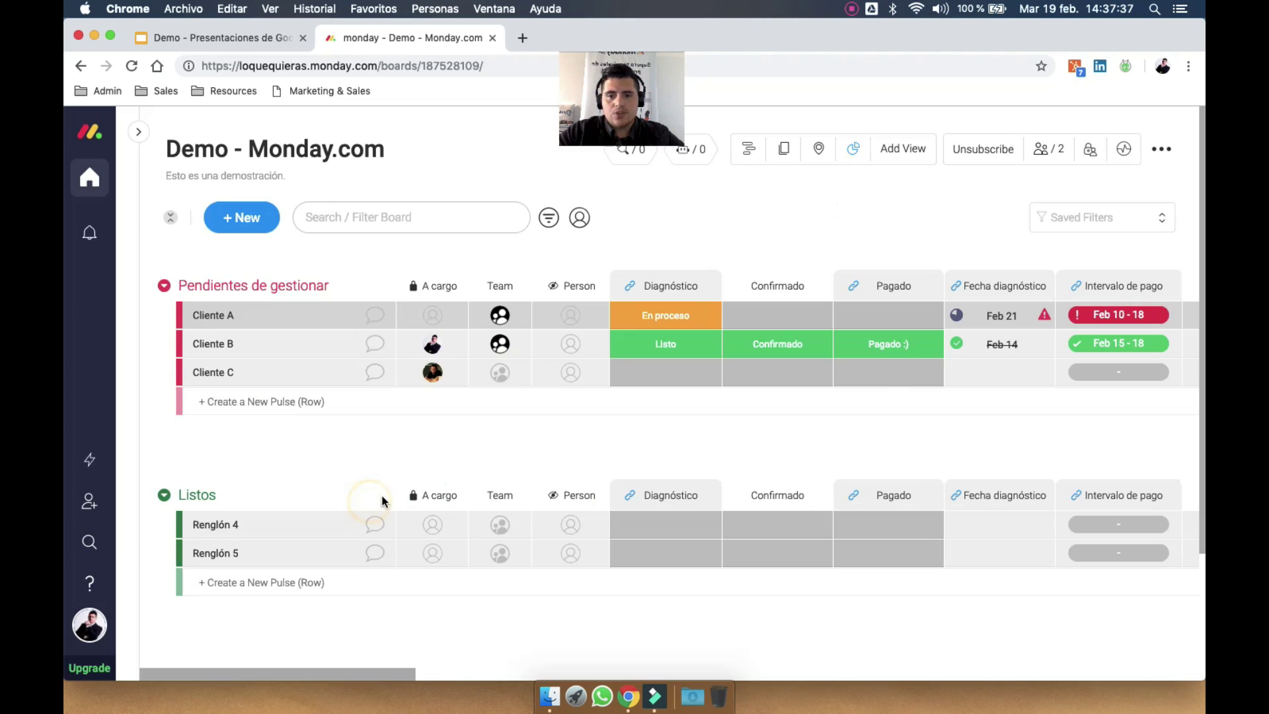
left_click(853, 151)
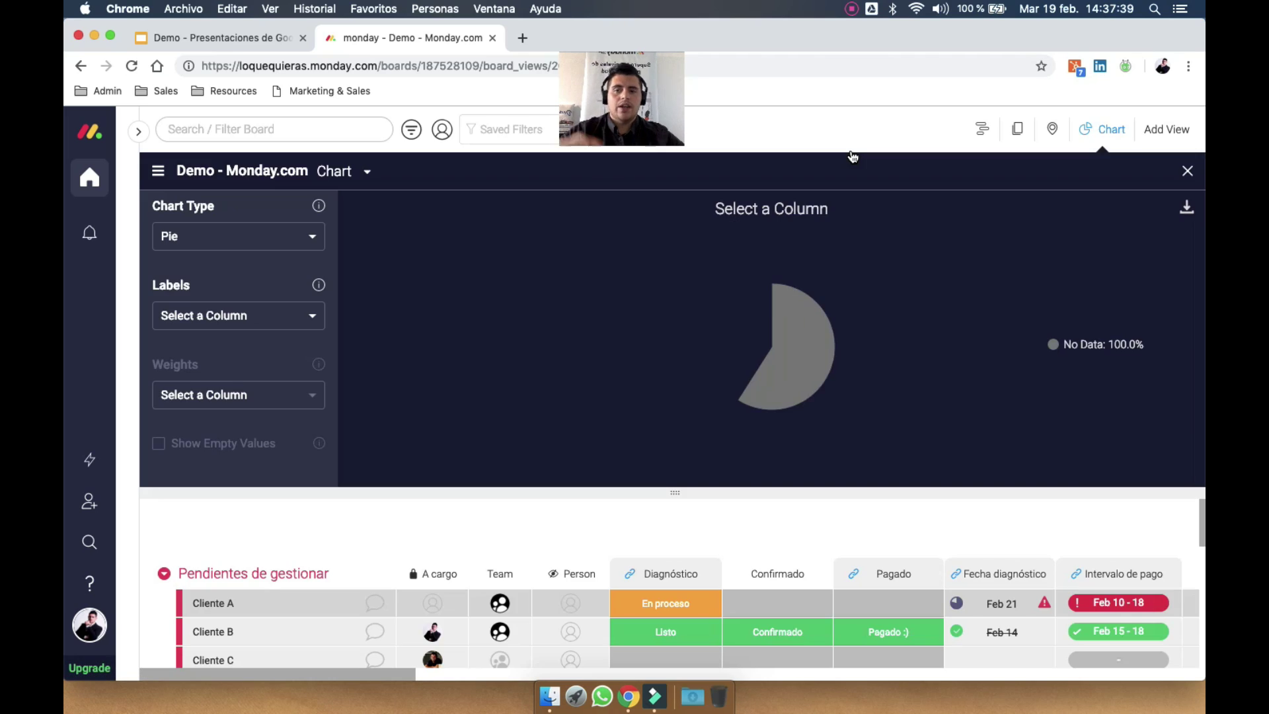
left_click(250, 246)
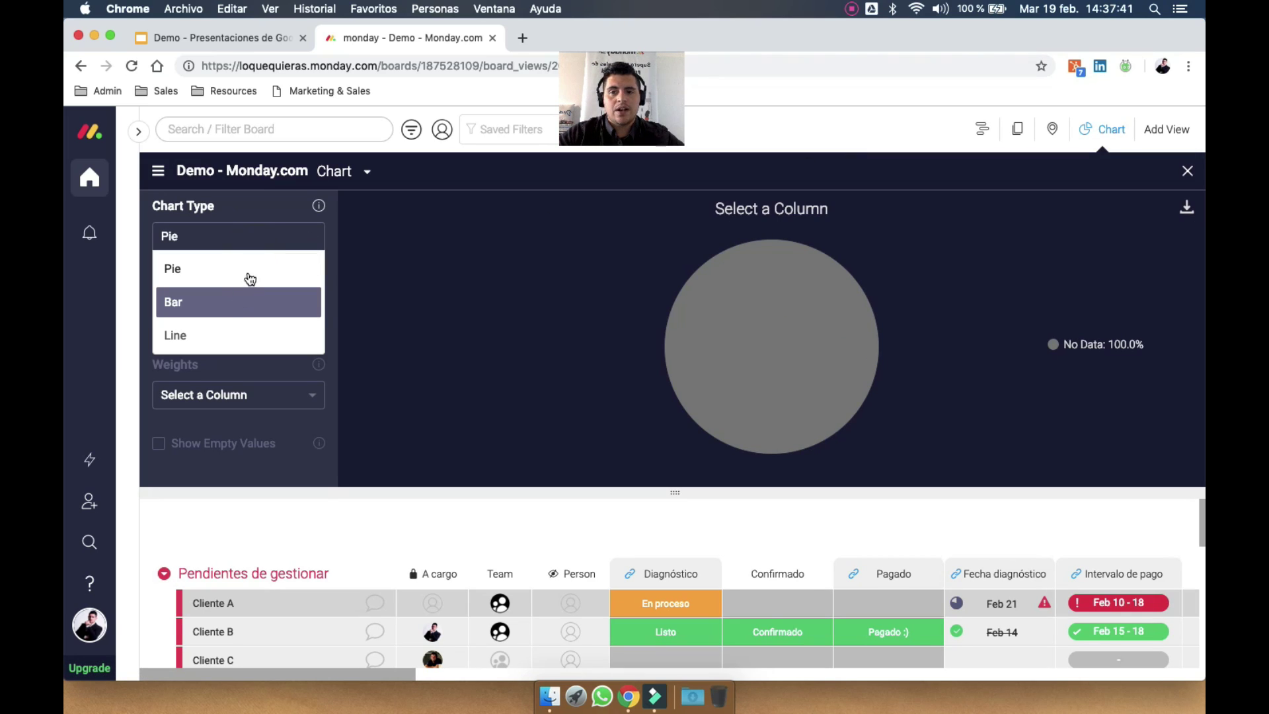
left_click(284, 236)
left_click(281, 315)
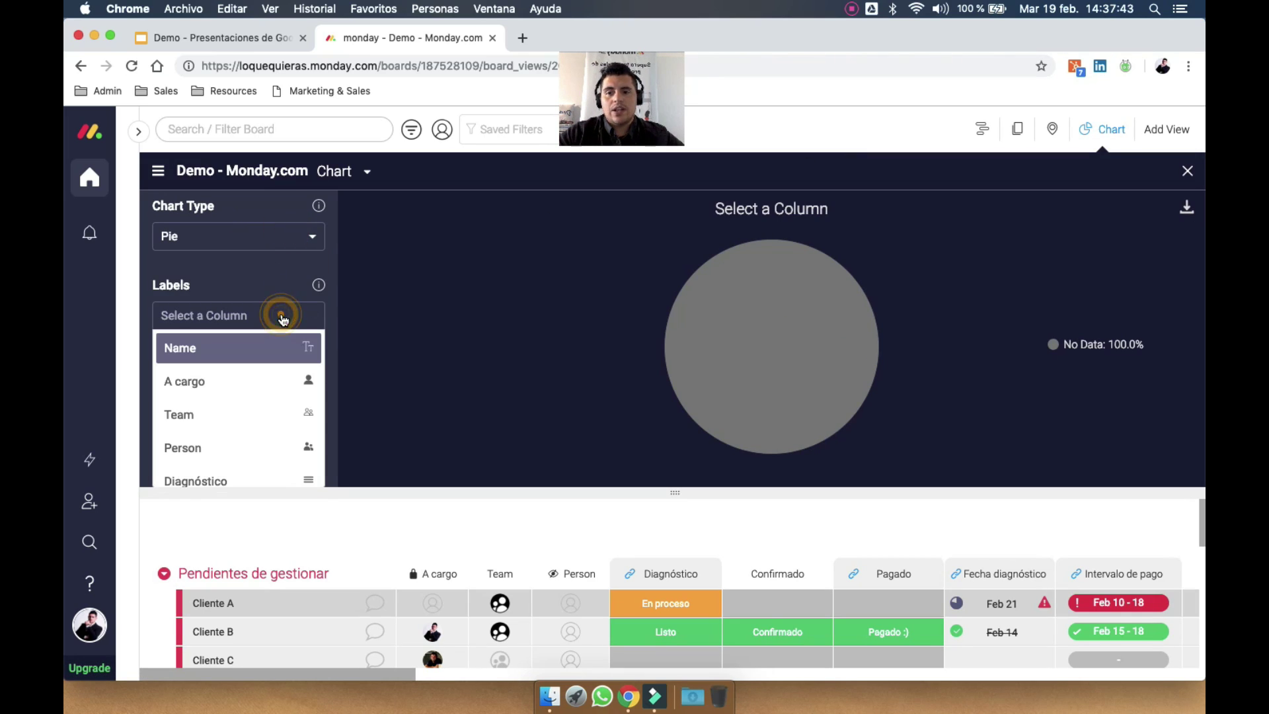
scroll(257, 394, "down", 3)
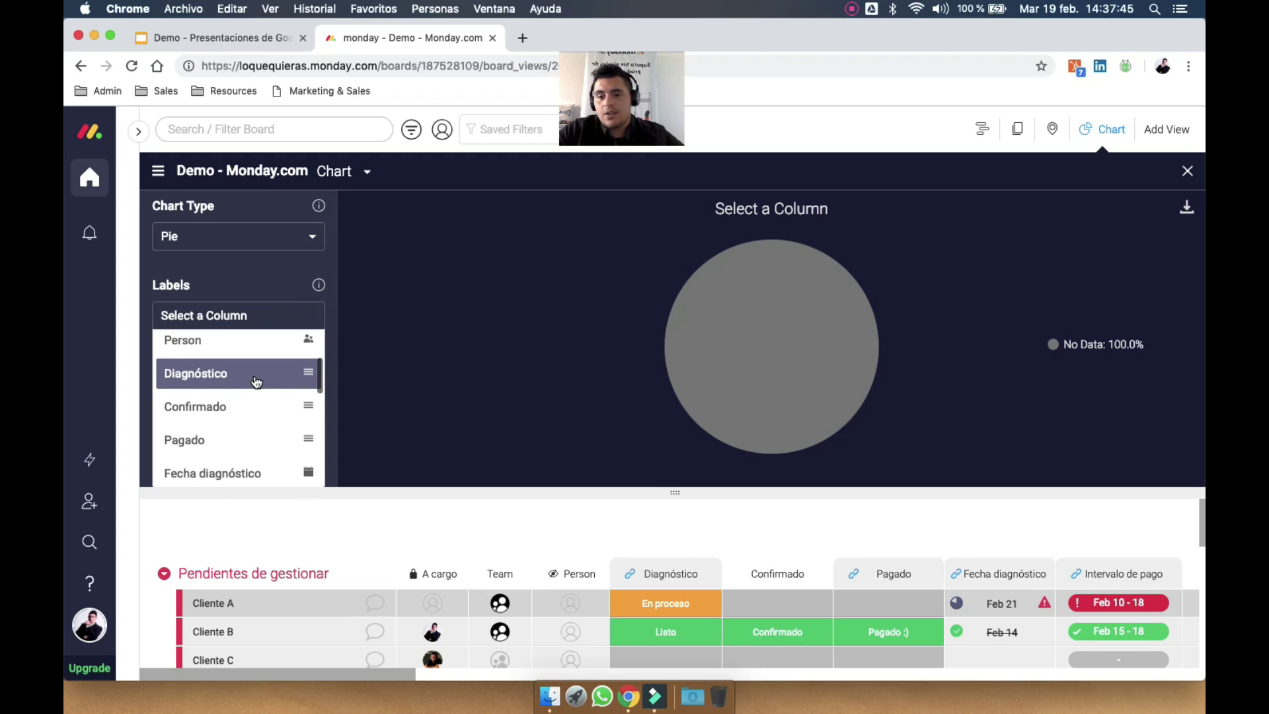
left_click(250, 386)
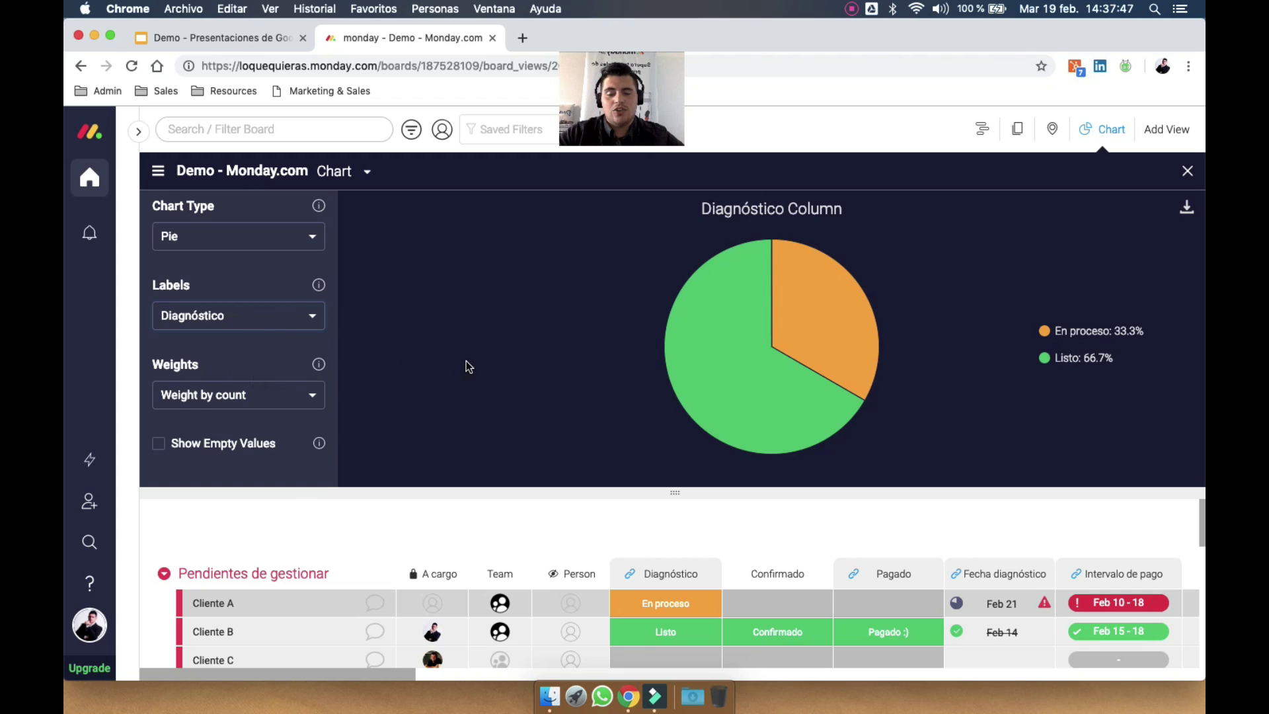
left_click(658, 657)
scroll(661, 636, "down", 3)
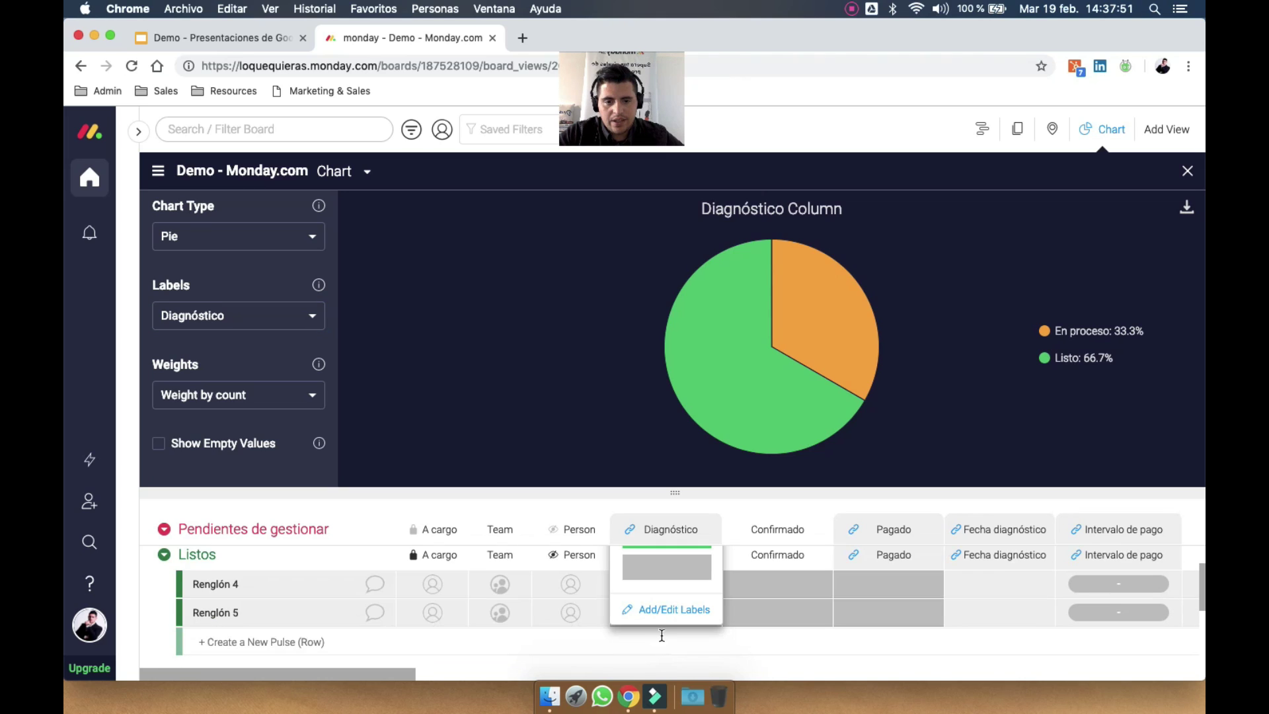
scroll(662, 636, "up", 3)
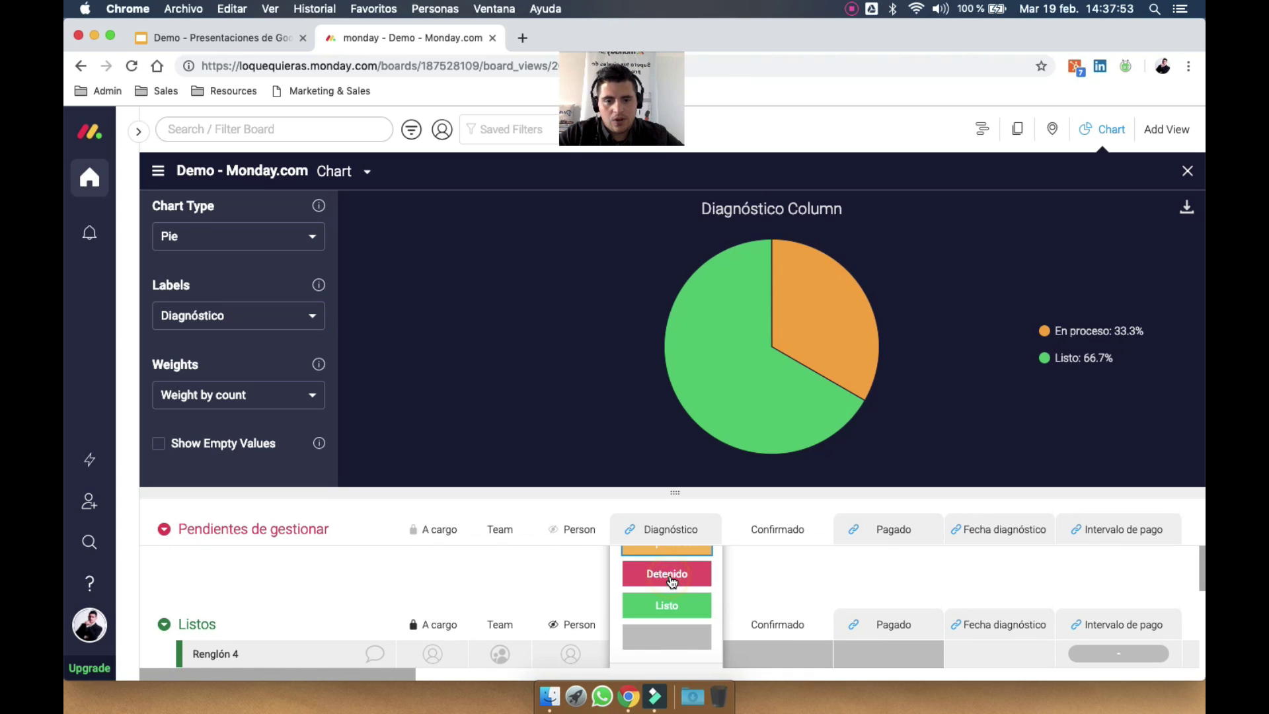
left_click(669, 575)
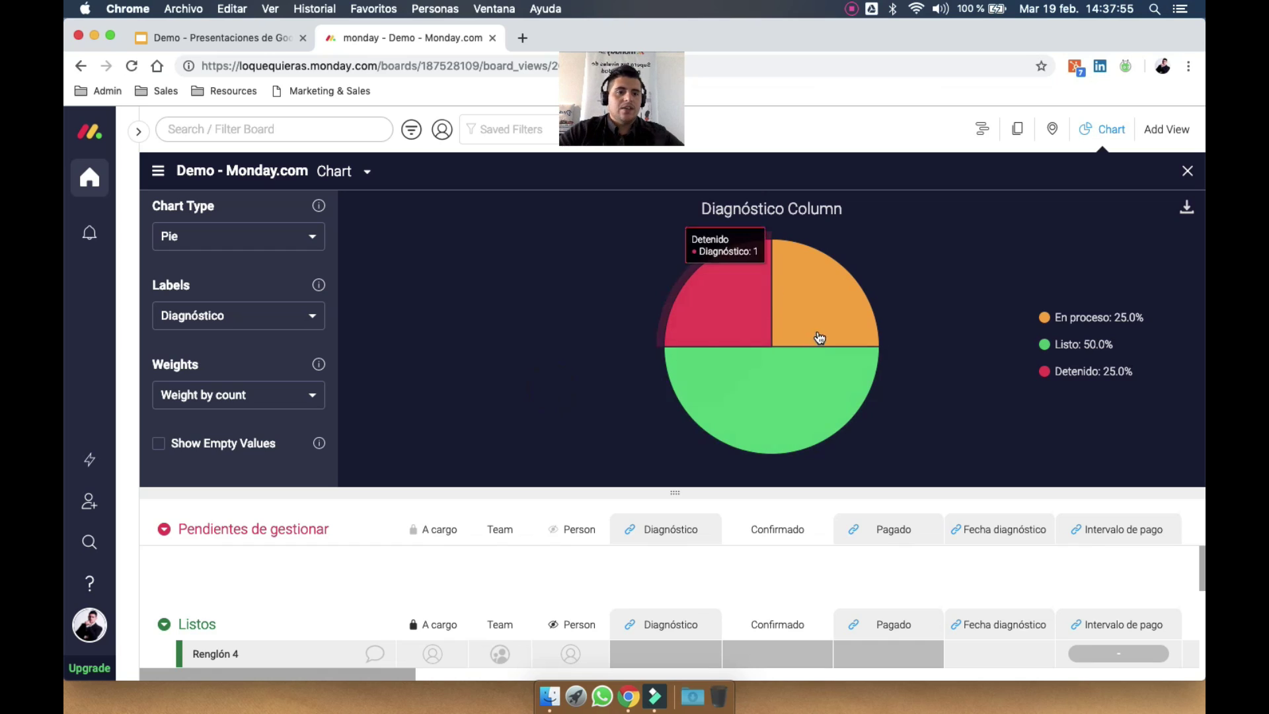
scroll(681, 585, "up", 3)
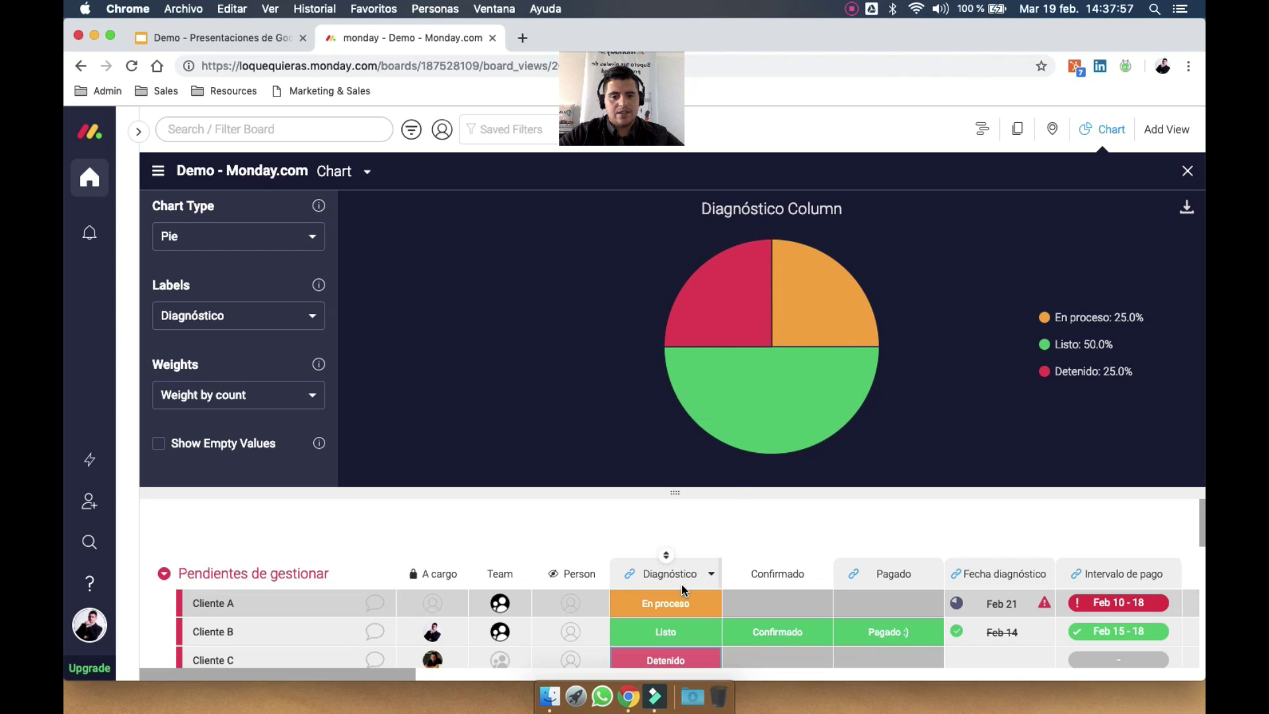
mouse_move(712, 306)
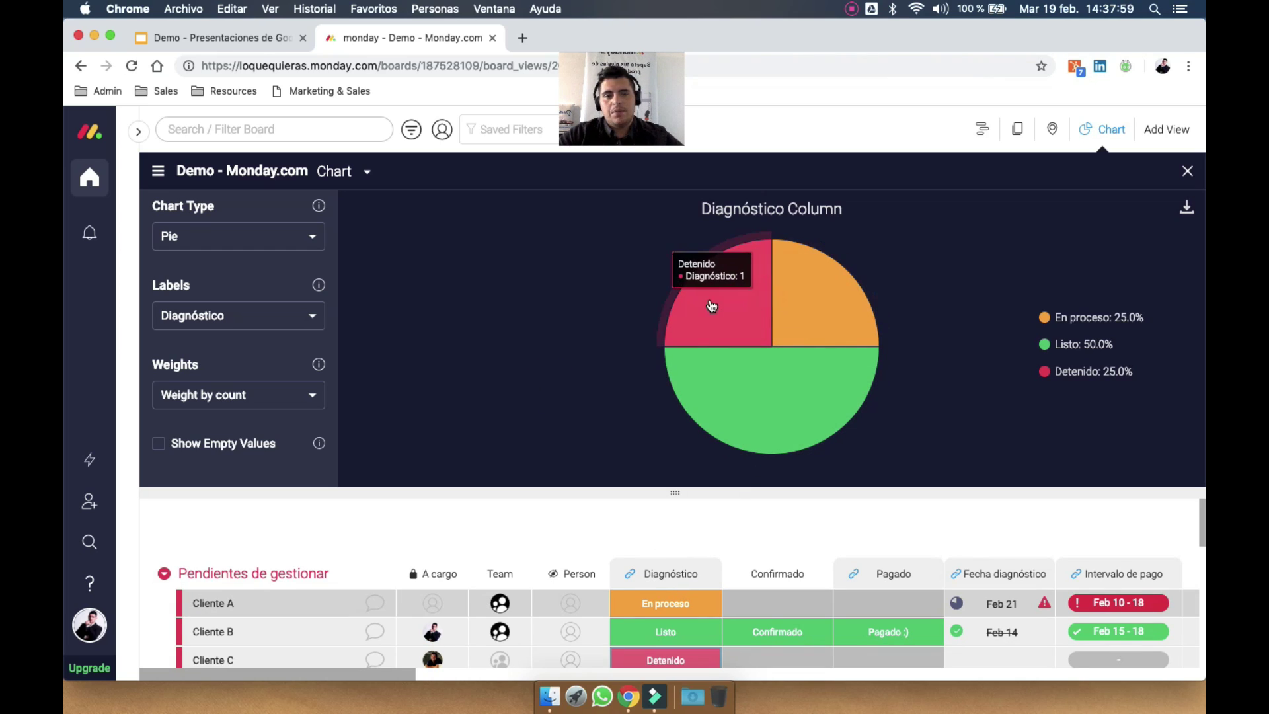
Weight the Diagnóstico pie chart by TOTAL tiempo, making En proceso 91.9%
left_click(271, 395)
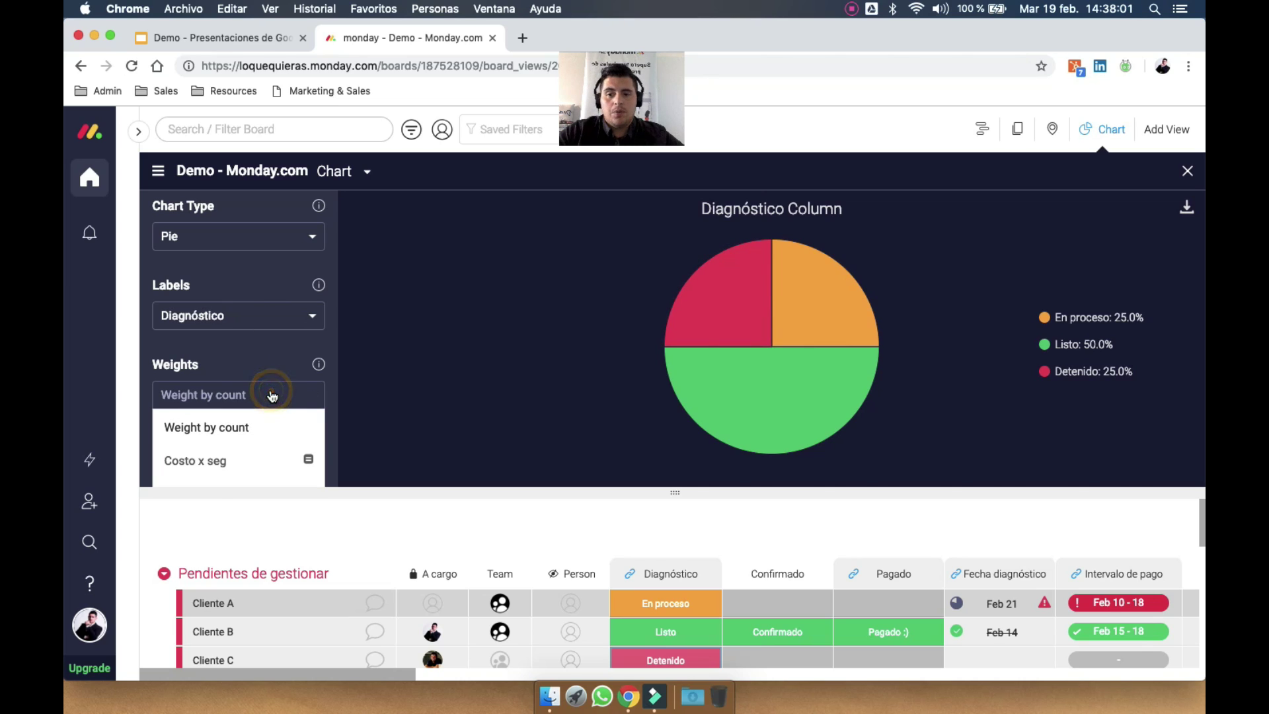
scroll(242, 455, "down", 2)
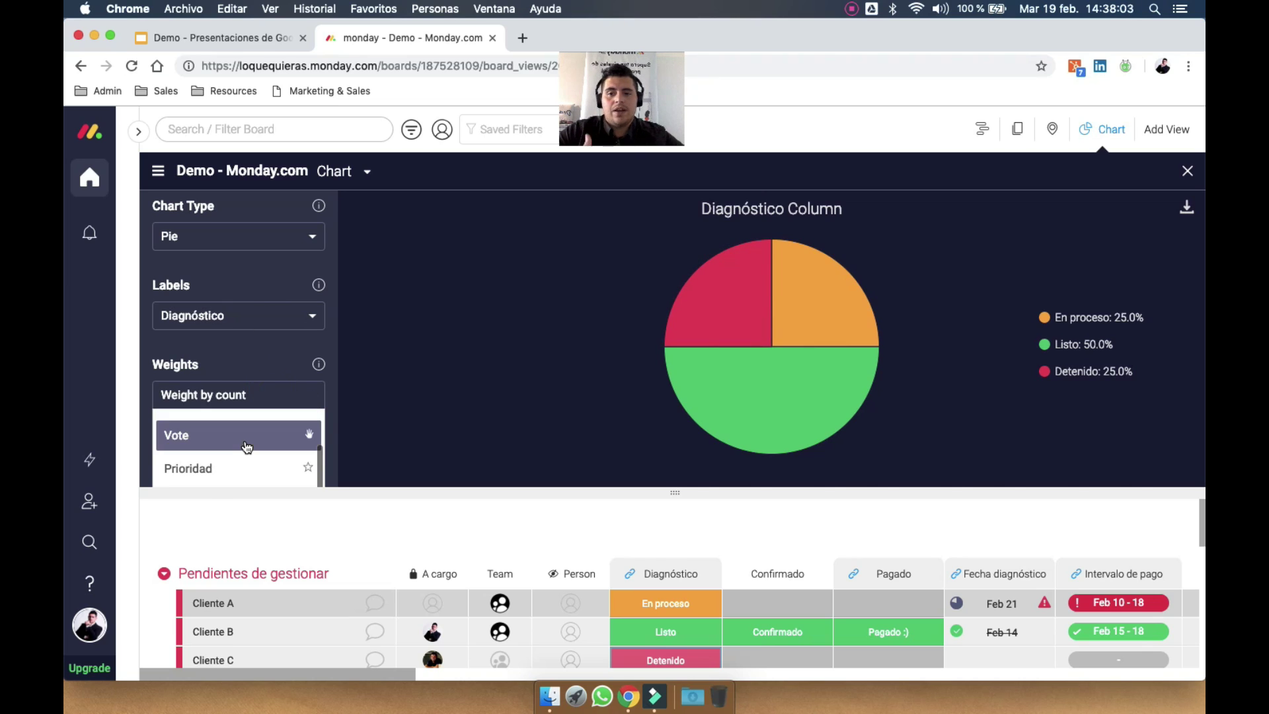
scroll(244, 454, "down", 1)
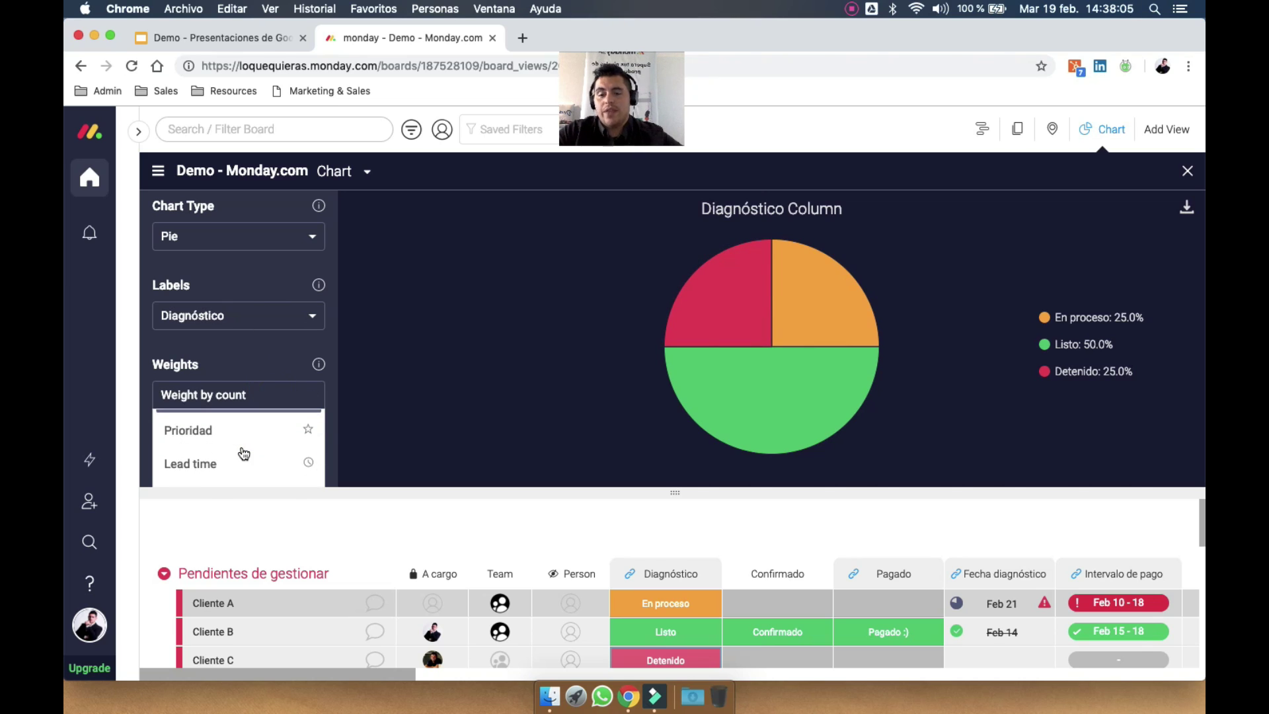
scroll(244, 453, "down", 1)
left_click(228, 473)
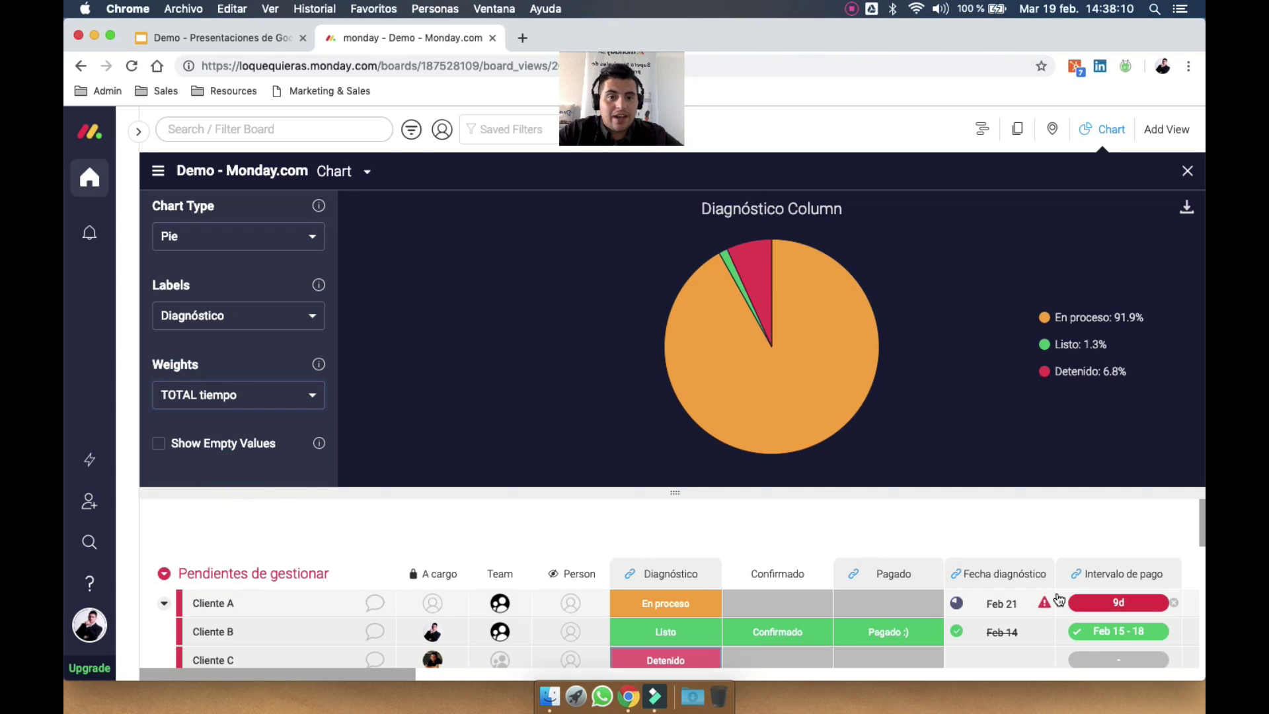
Open Cliente A's time tracking log from its Lead time cell
scroll(1058, 600, "right", 10)
scroll(1057, 596, "right", 15)
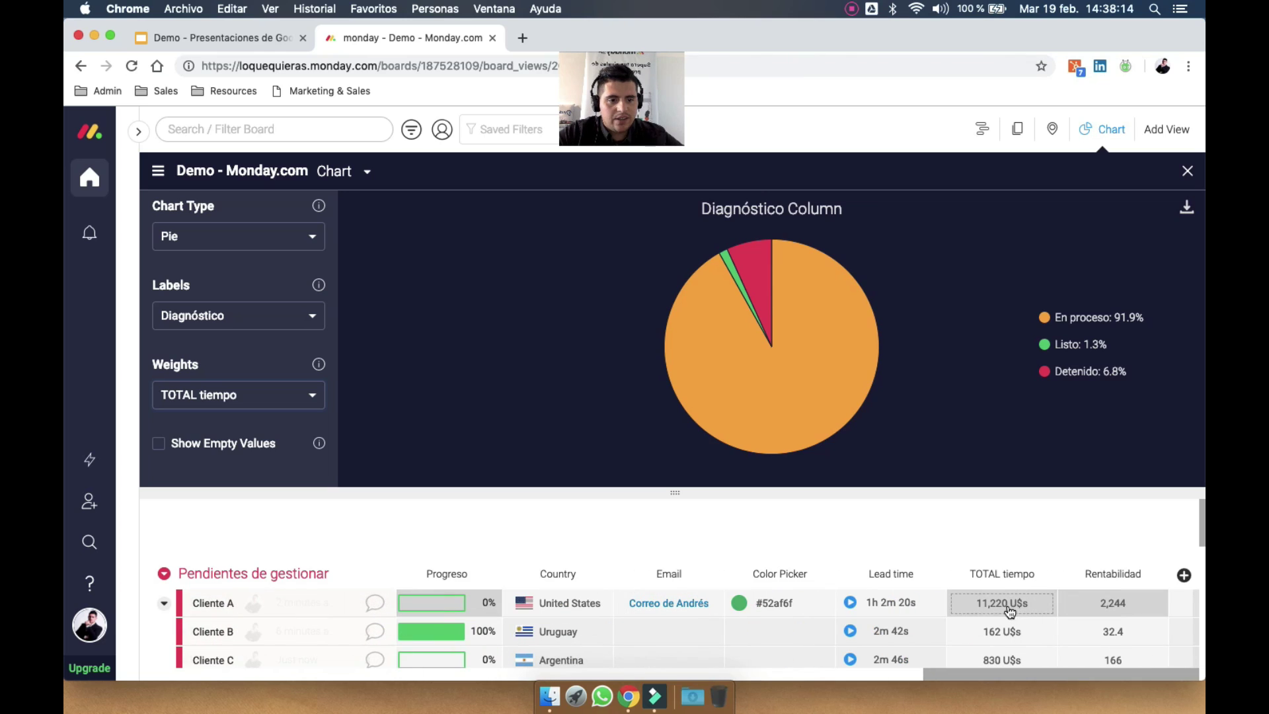
scroll(999, 601, "down", 1)
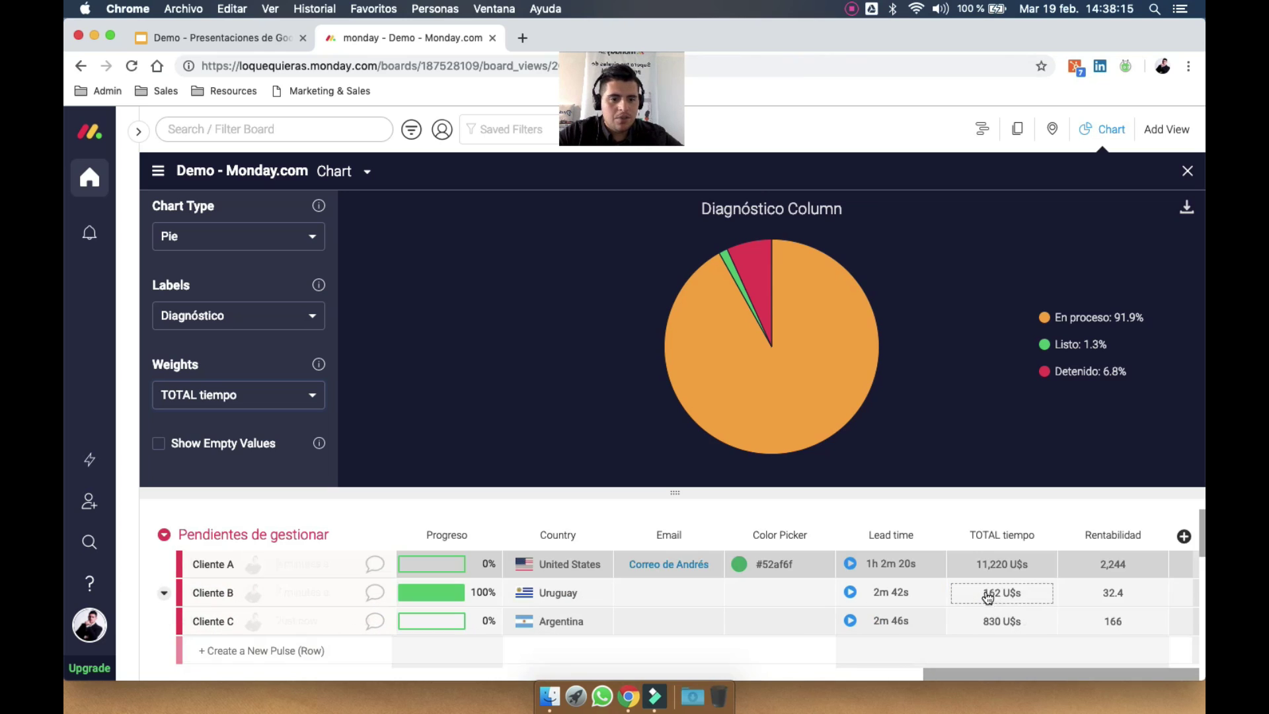
left_click(893, 567)
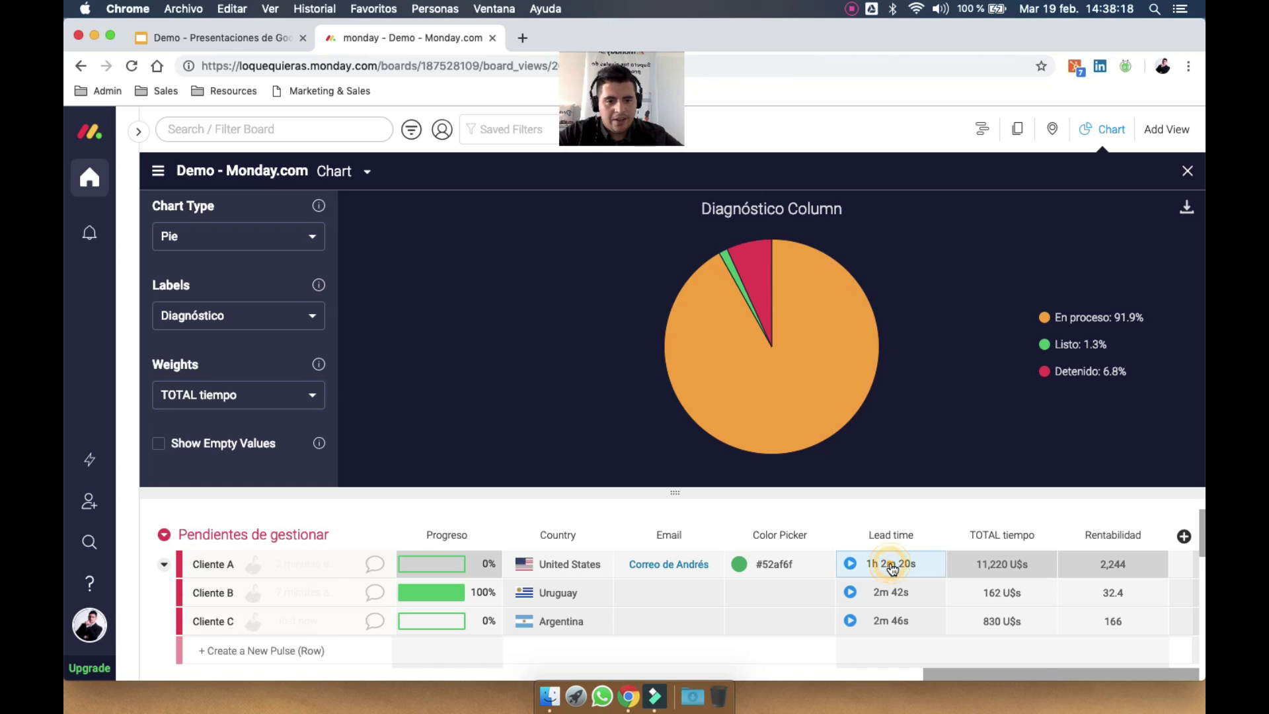
scroll(926, 621, "down", 5)
scroll(928, 624, "up", 5)
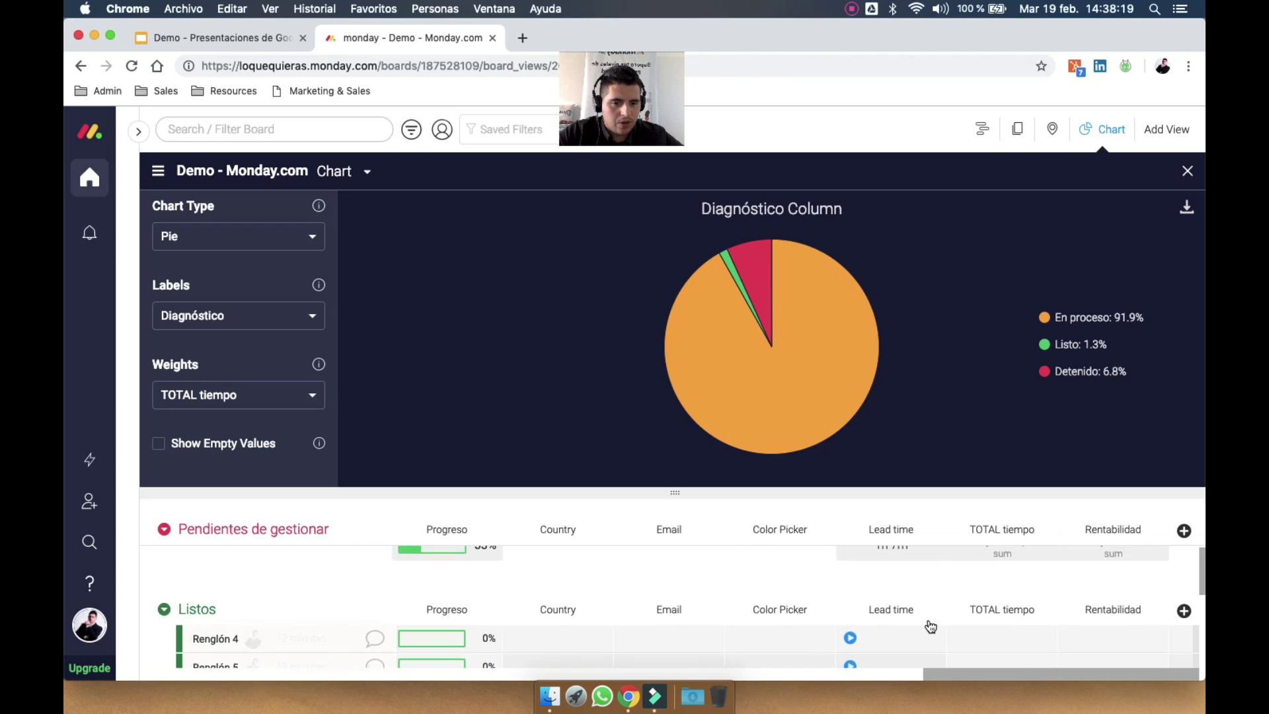
left_click(913, 601)
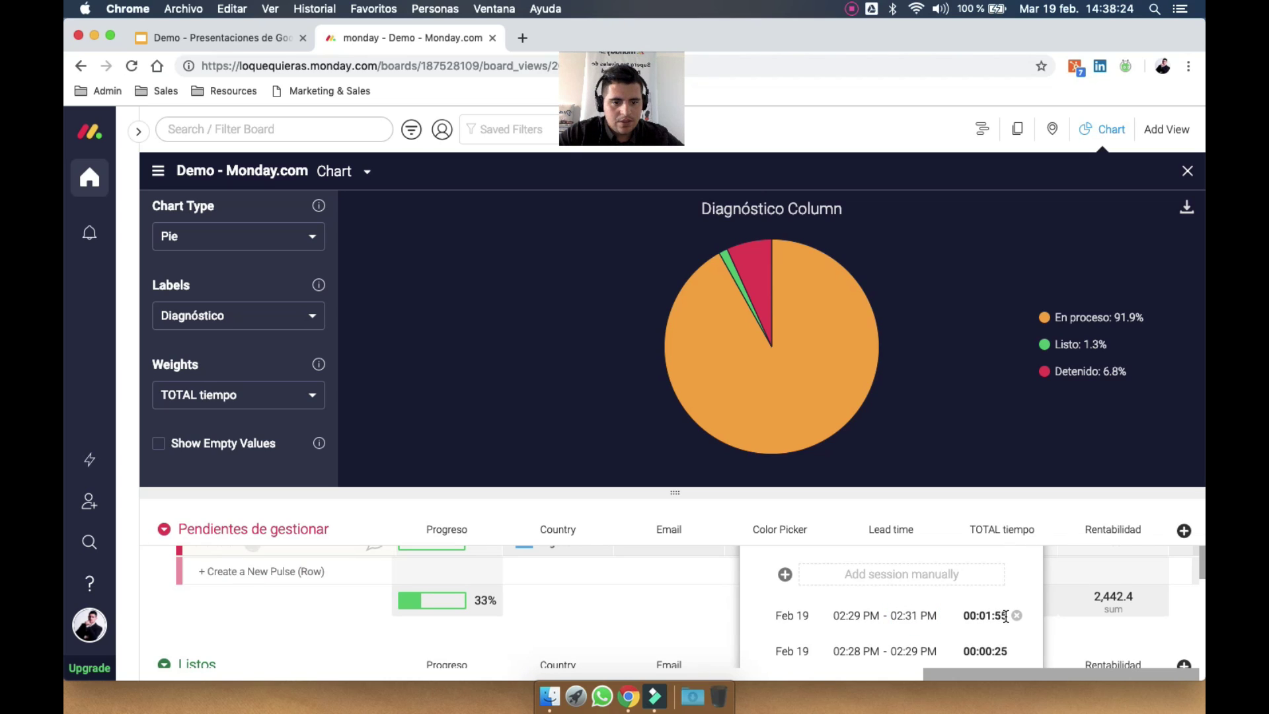
scroll(1018, 639, "down", 2)
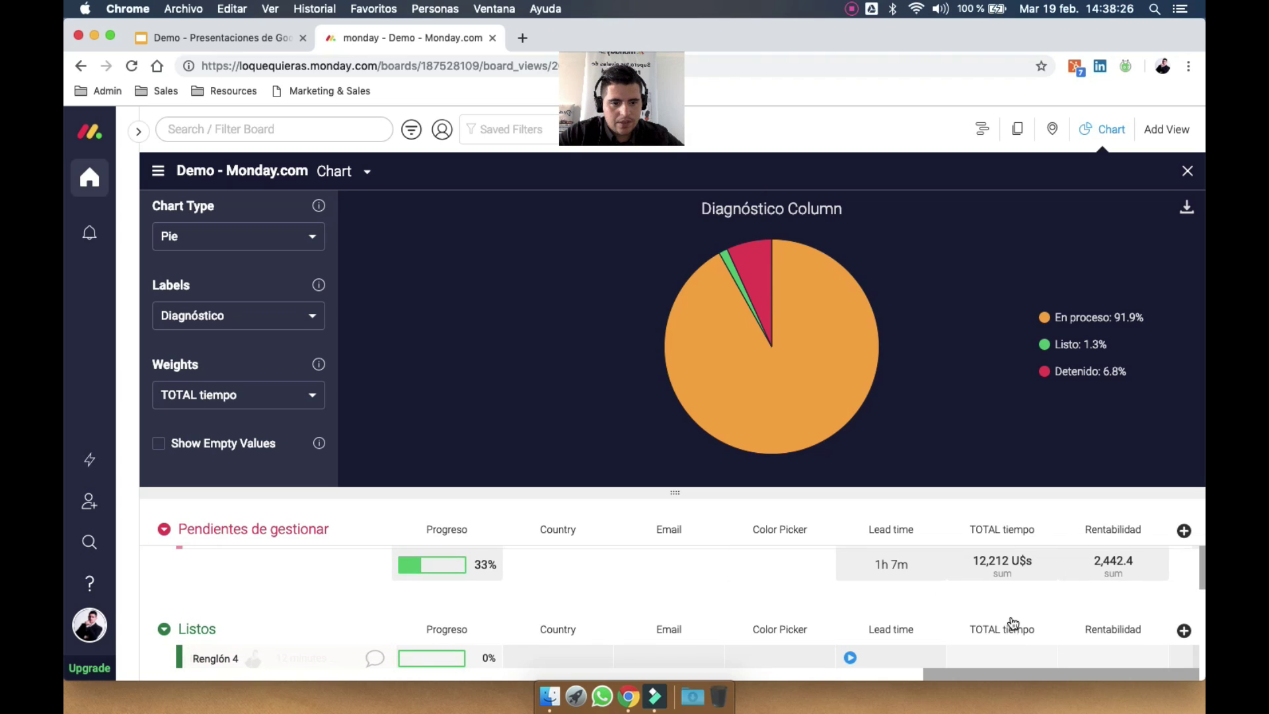
Delete Cliente A's one-hour Feb 18 time session so Lead time drops to 2m 20s, then reopen the chart
left_click(1188, 171)
left_click(900, 281)
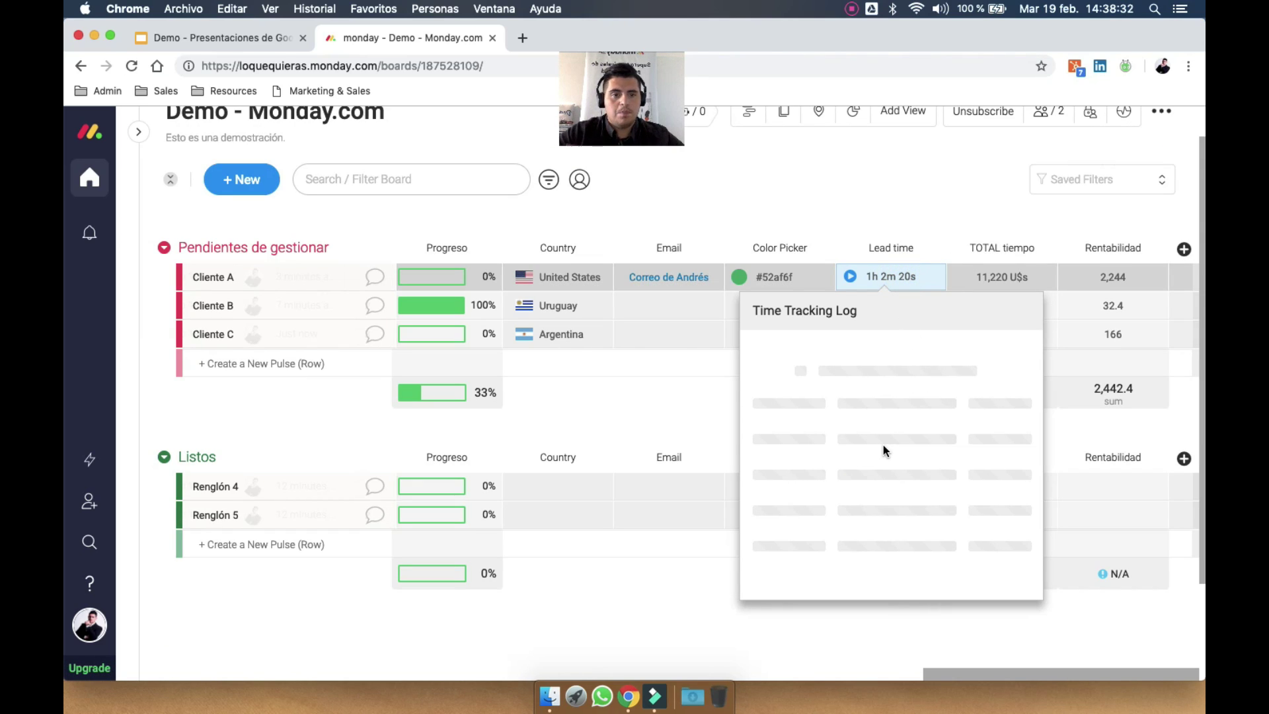
left_click(883, 445)
left_click(899, 285)
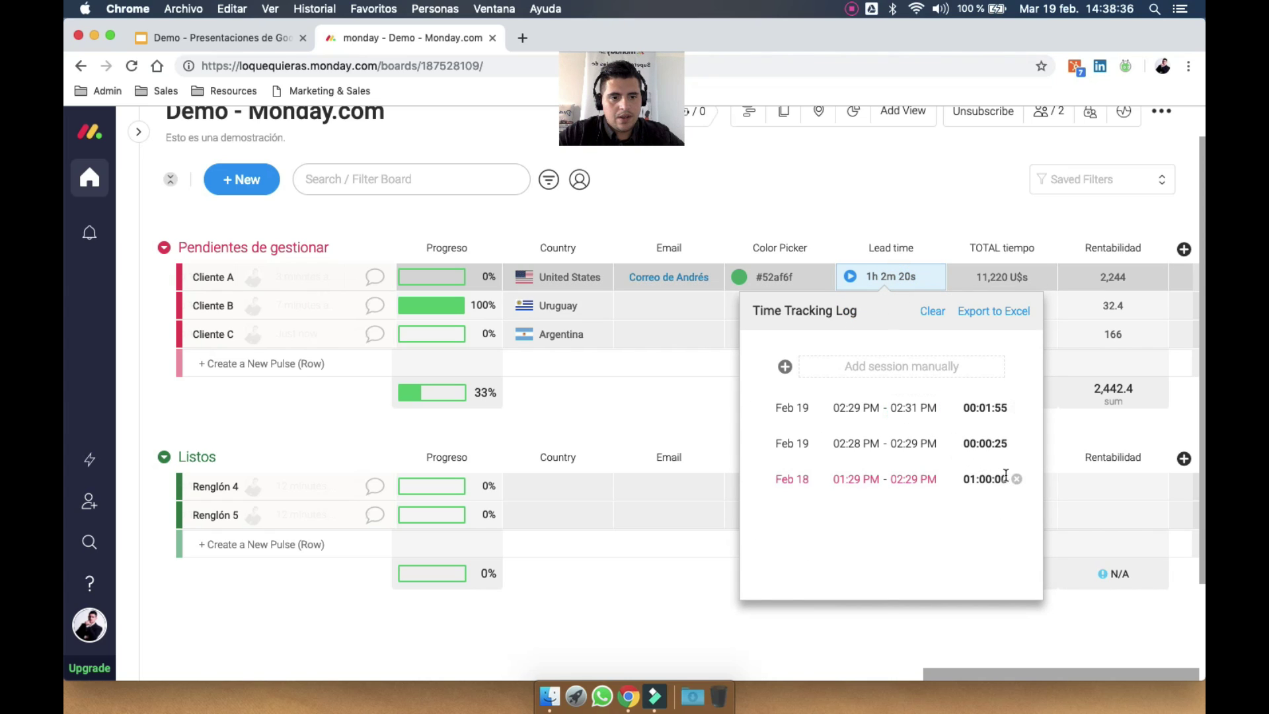
left_click(1015, 480)
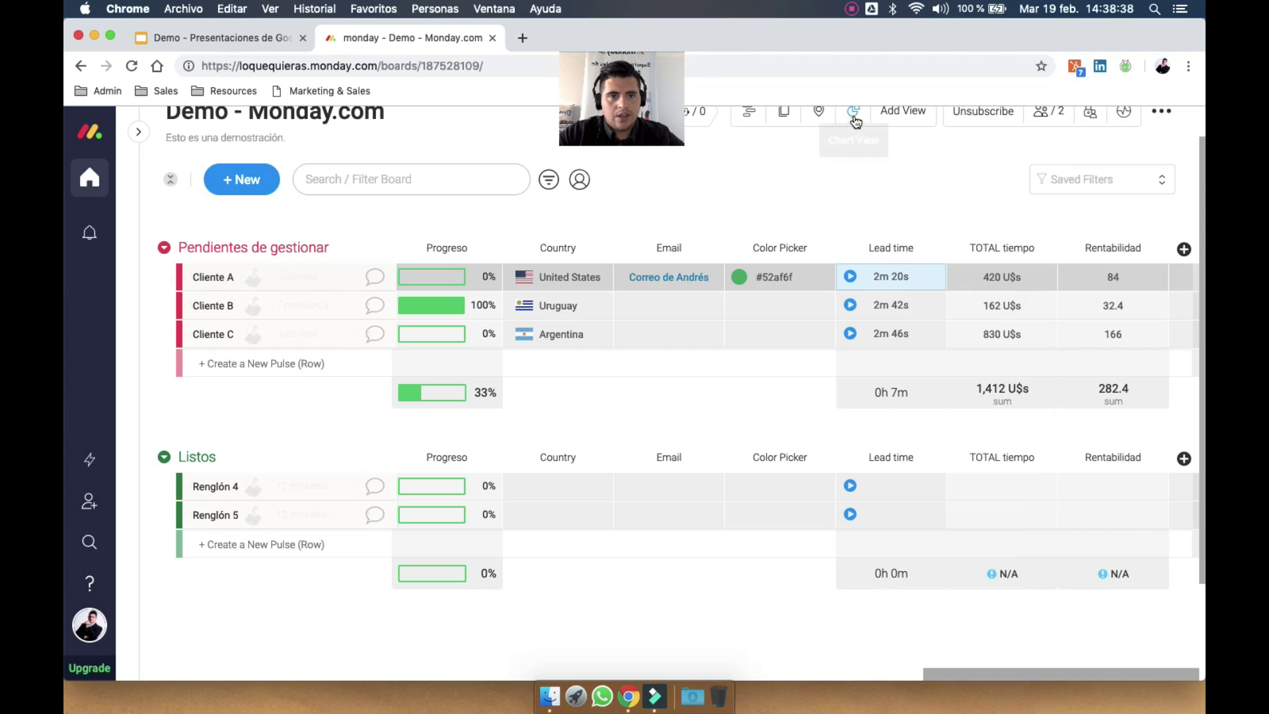
left_click(854, 111)
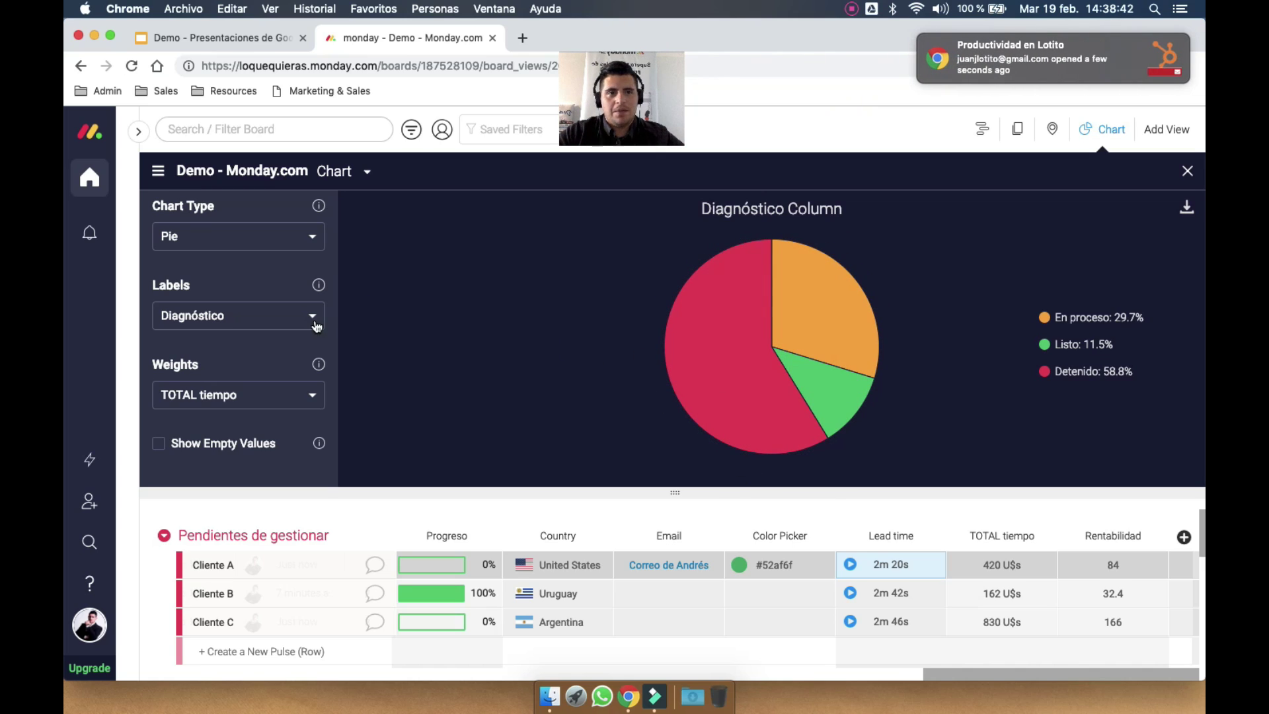
Show empty values and turn the Diagnóstico pie chart into a line chart
left_click(211, 450)
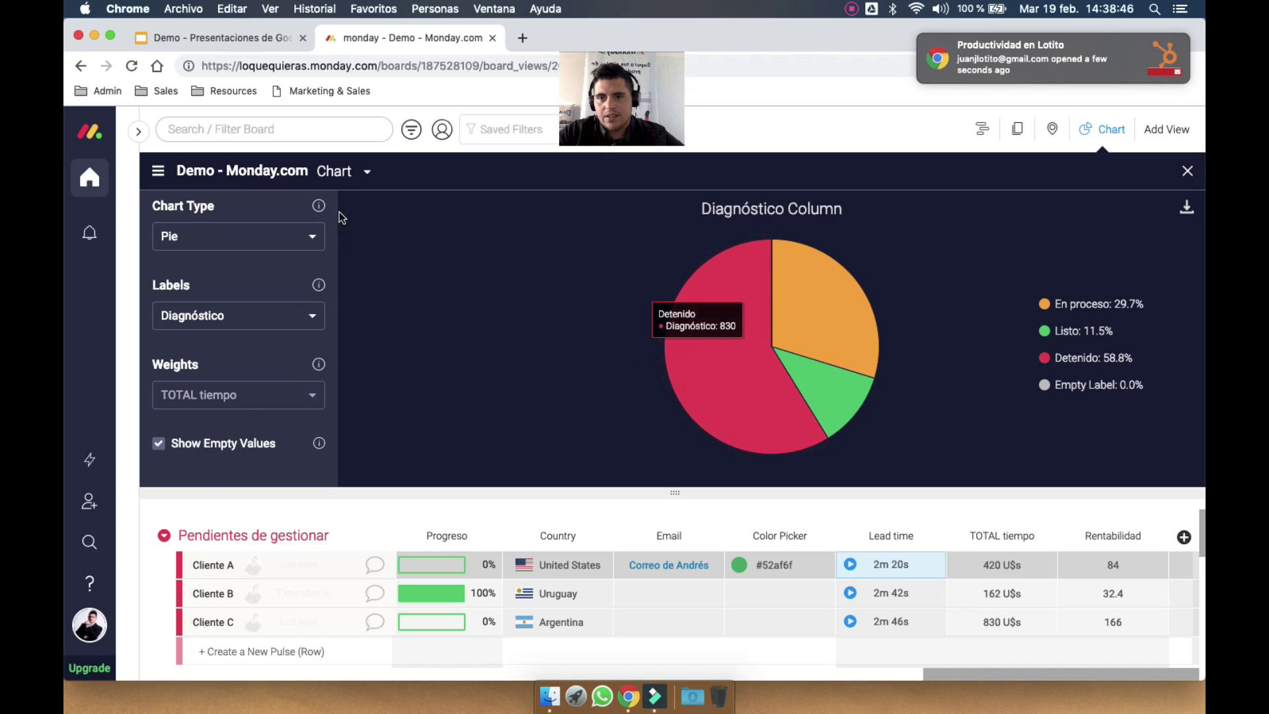
left_click(299, 242)
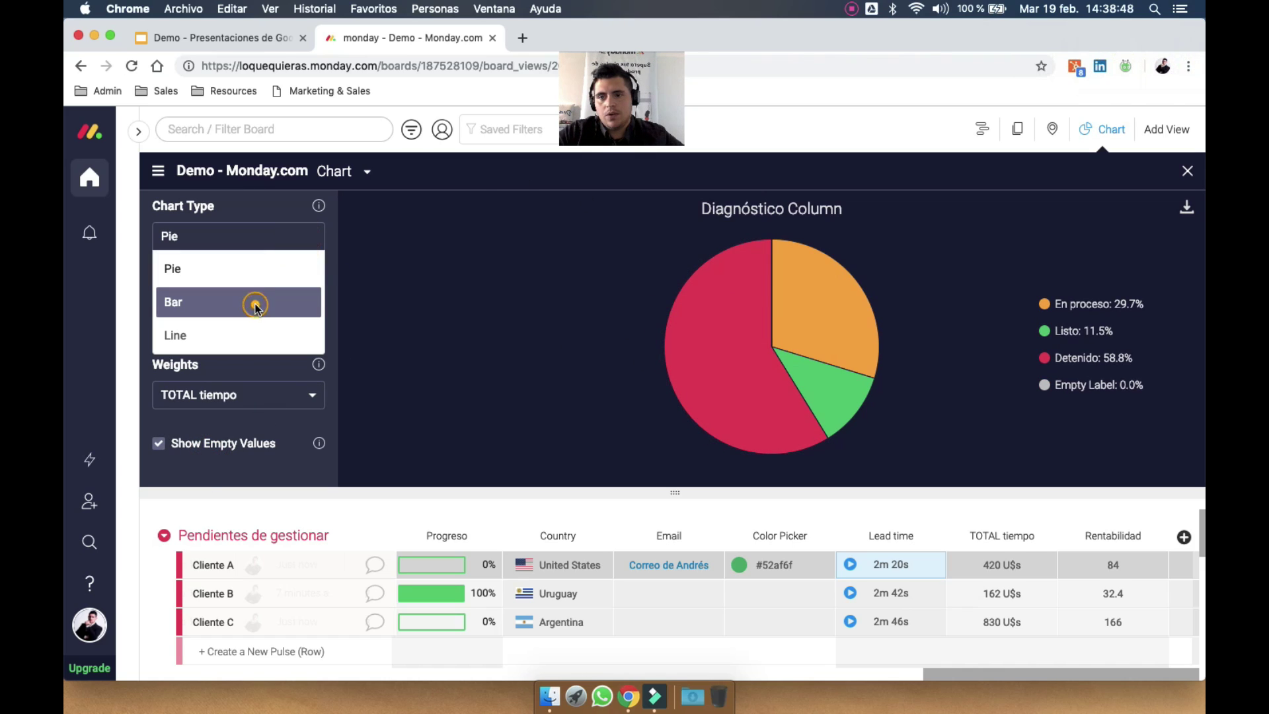
left_click(255, 300)
left_click(295, 248)
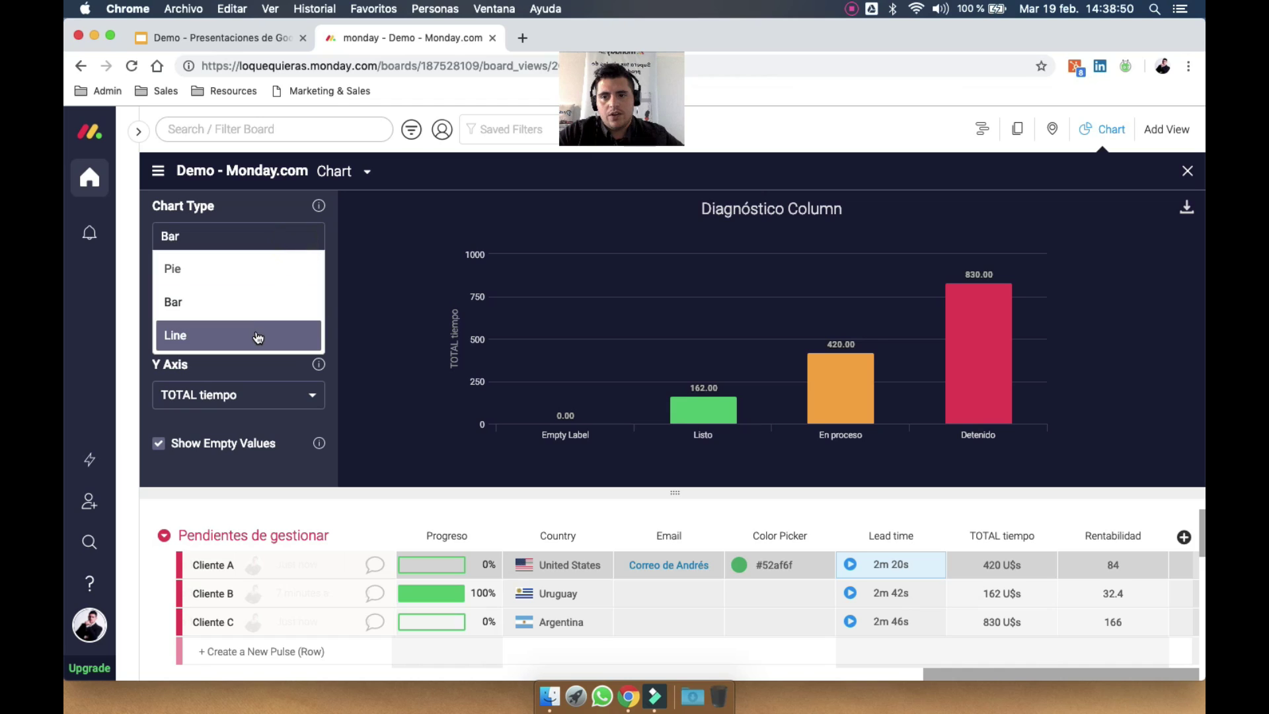
left_click(260, 335)
Download the line chart as an SVG file and open it
left_click(1187, 207)
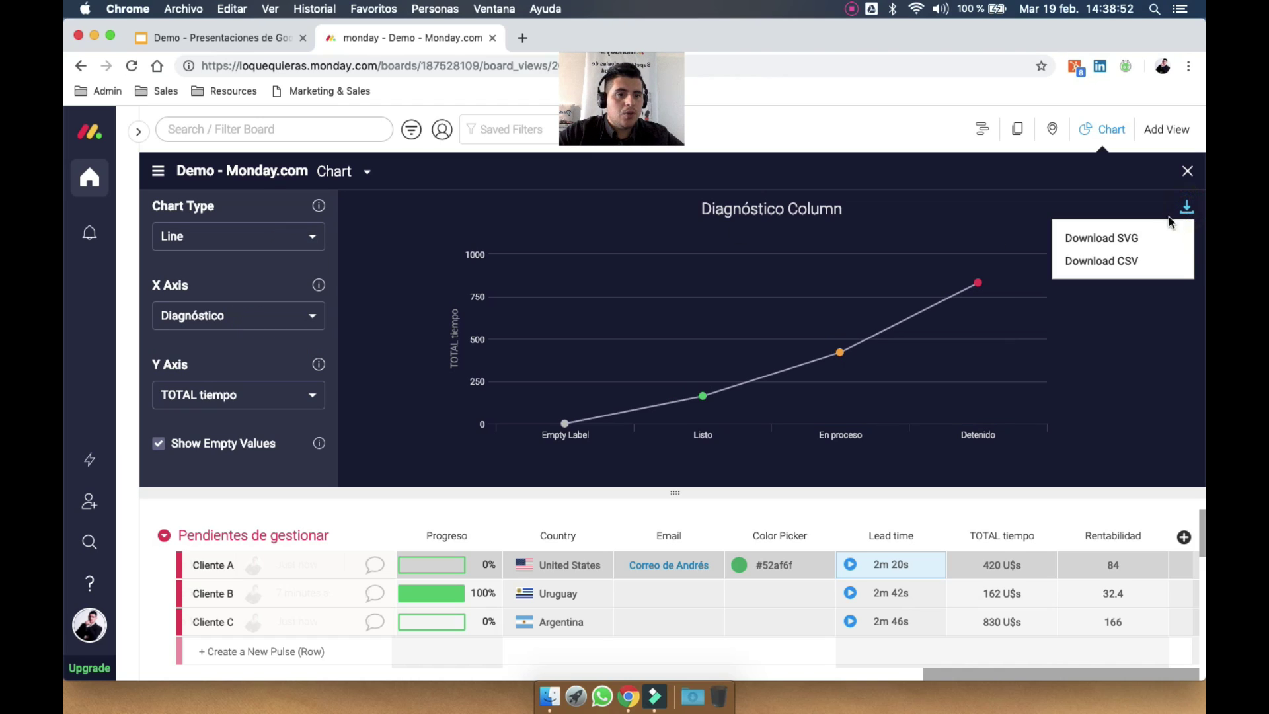
left_click(1143, 249)
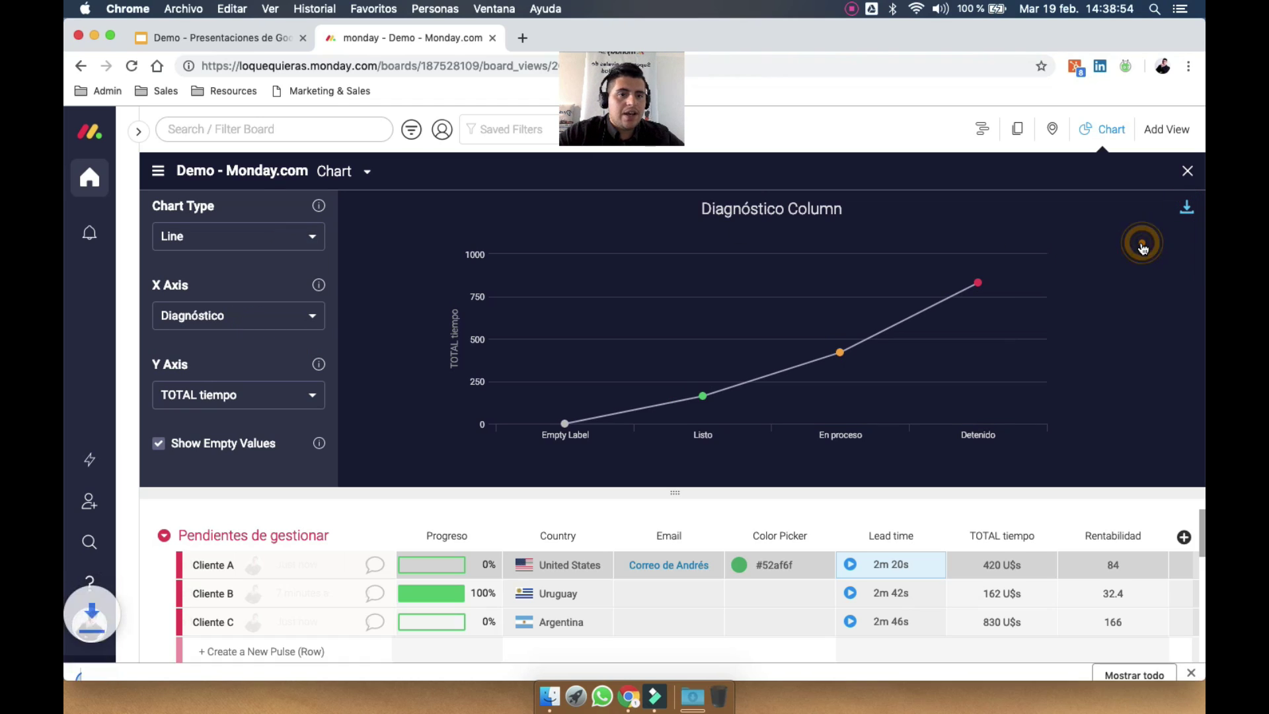
left_click(119, 665)
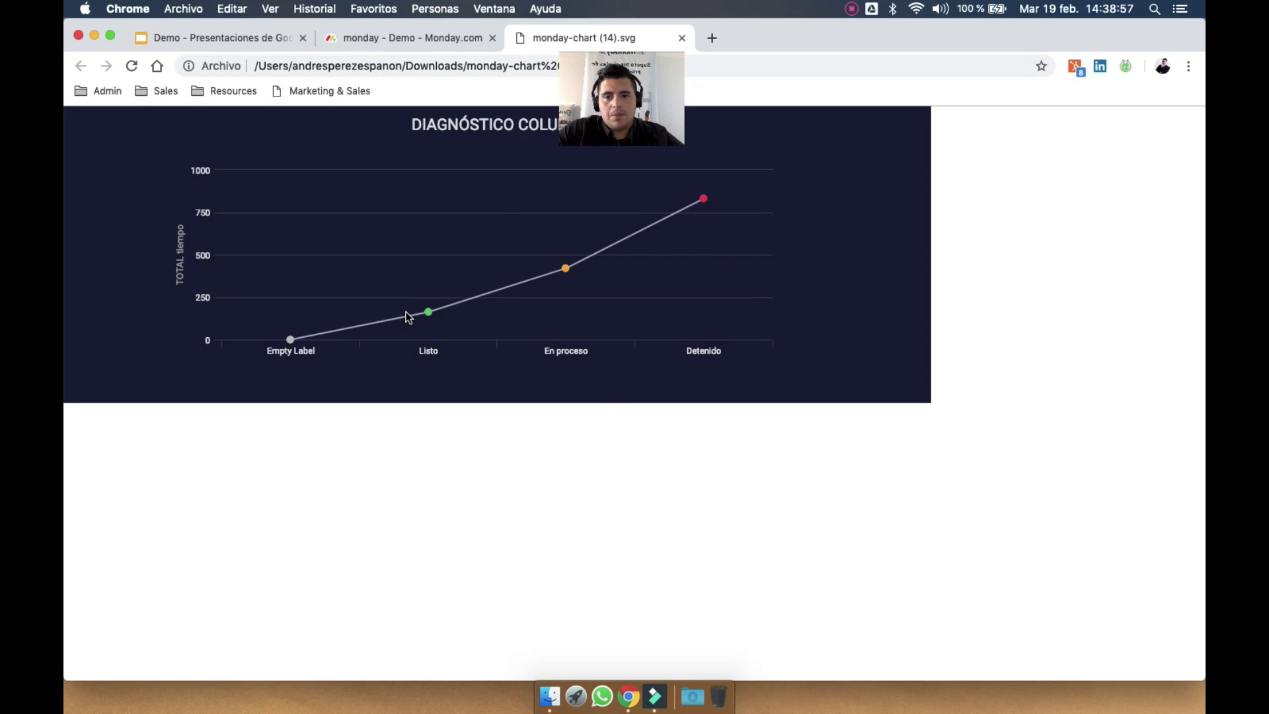
Look over the downloaded line chart SVG, then close its tab to return to the Demo board
right_click(407, 317)
left_click(489, 283)
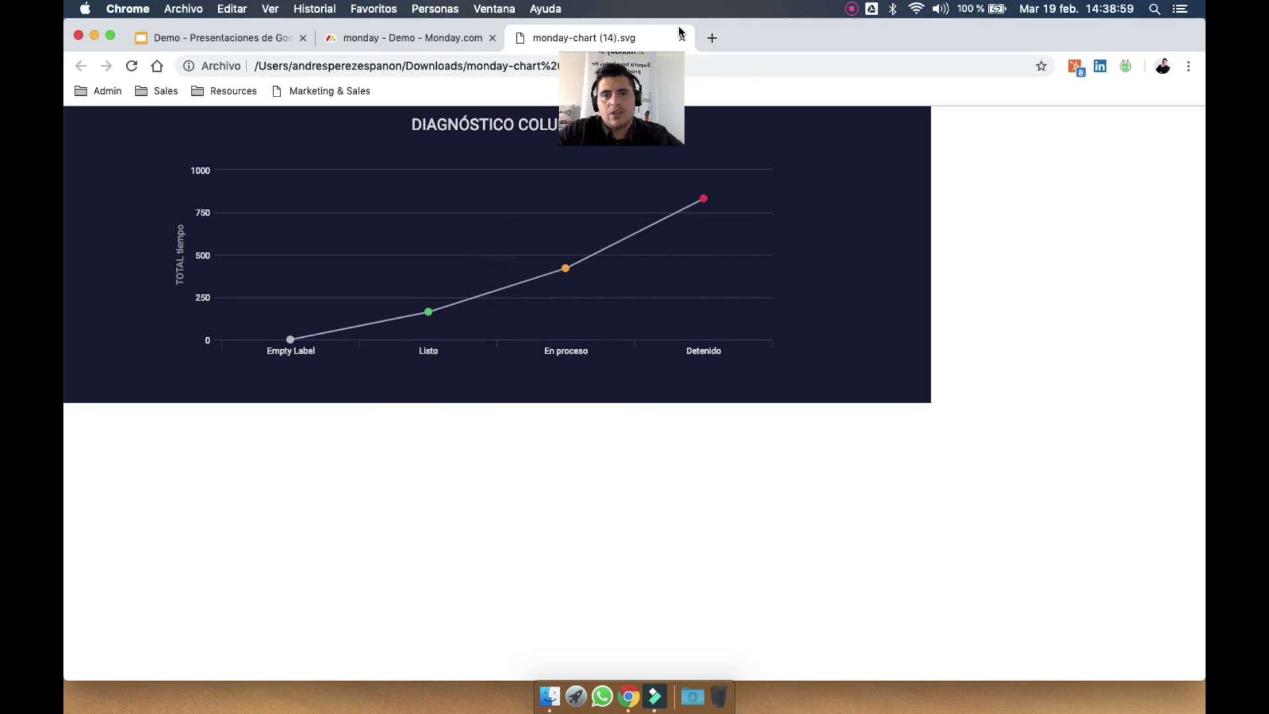
left_click(682, 38)
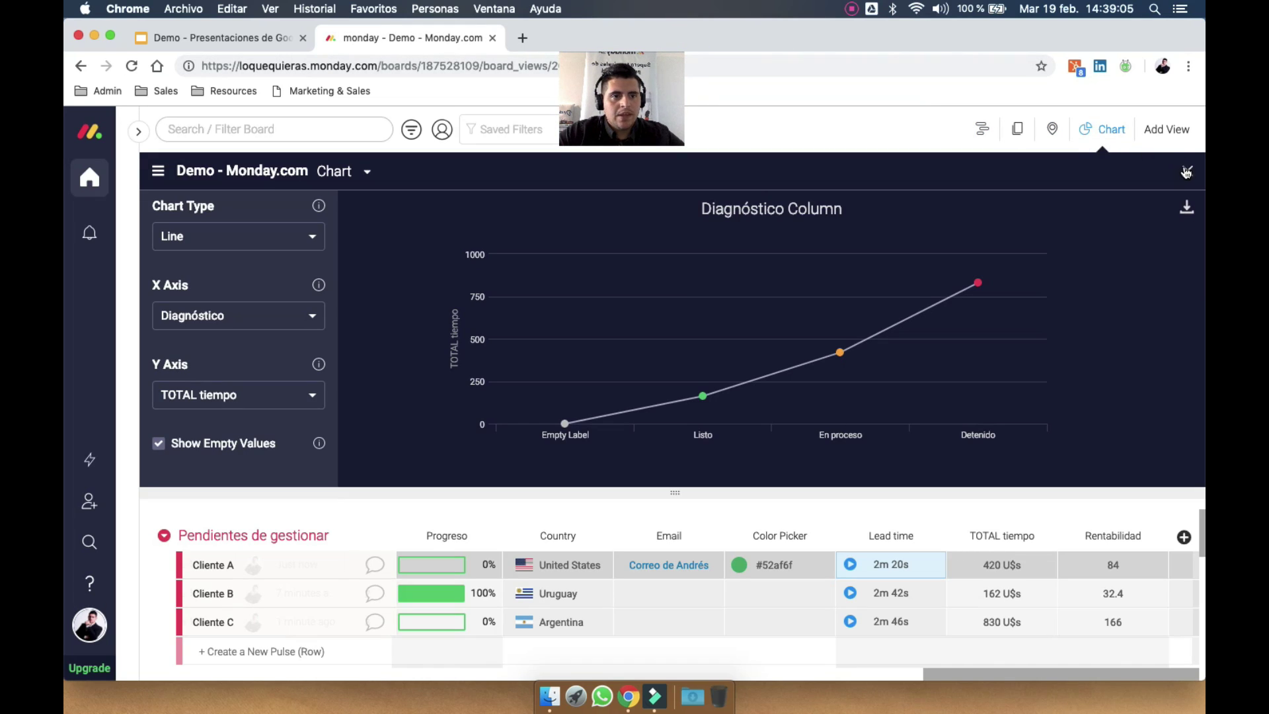
Close the chart and open the board's Calendar view
left_click(1187, 172)
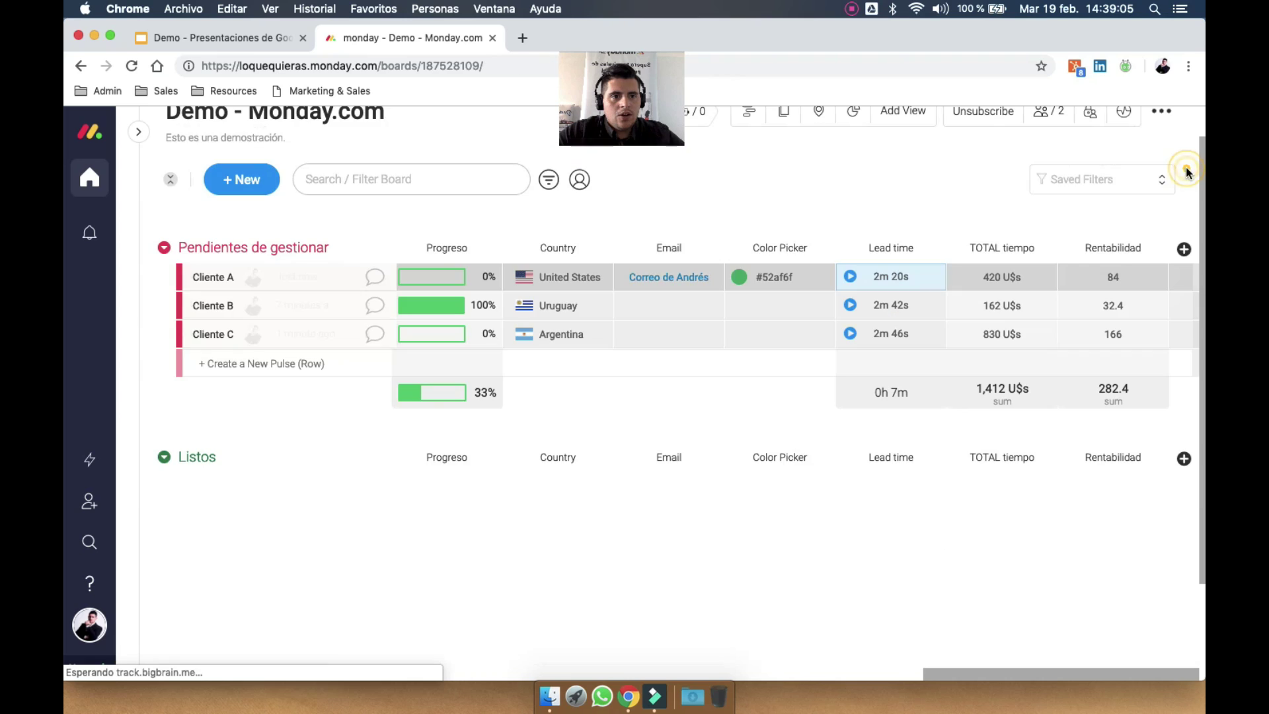
left_click(903, 112)
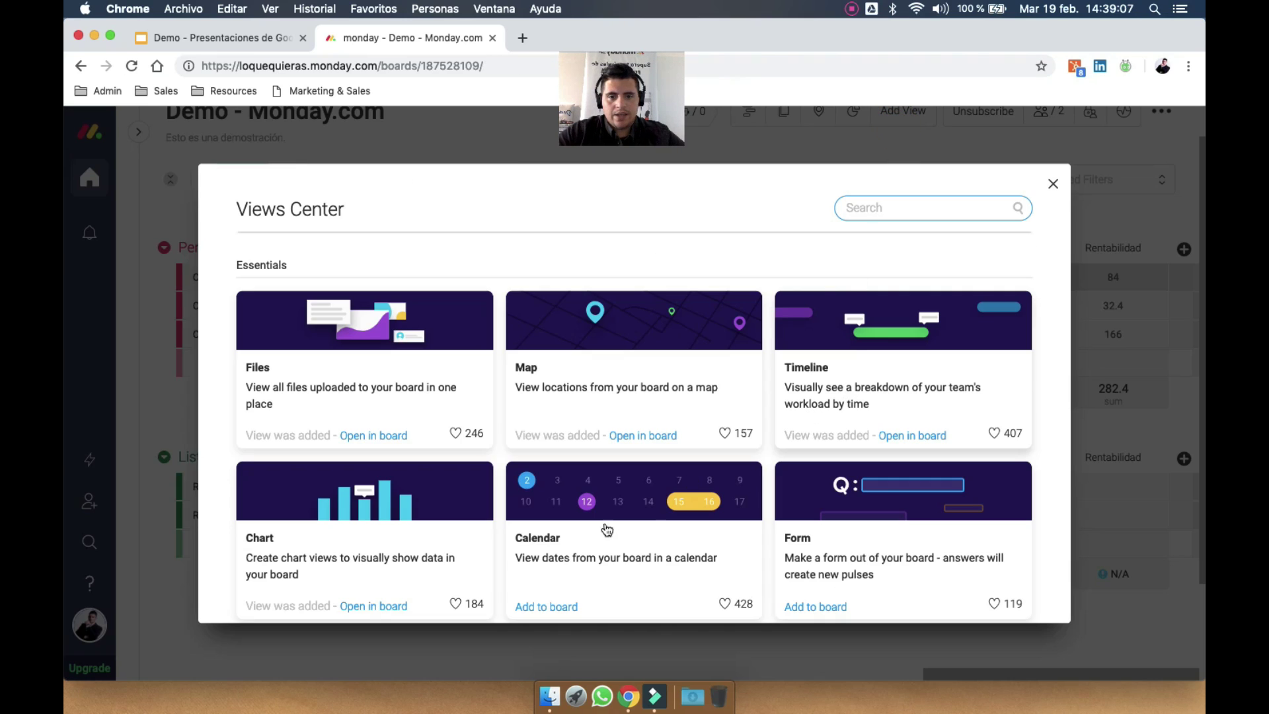
key("Escape")
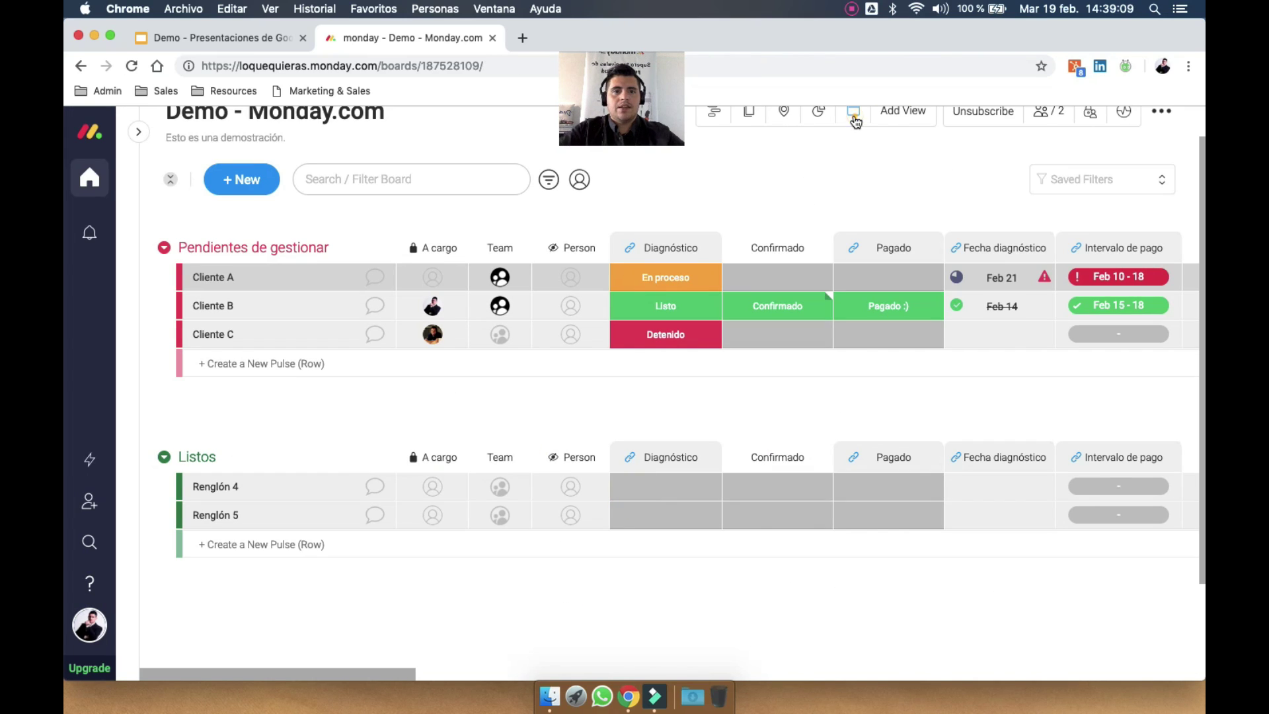
left_click(852, 119)
Browse the calendar to March 2019, then by week and by day, and close it
scroll(582, 342, "down", 2)
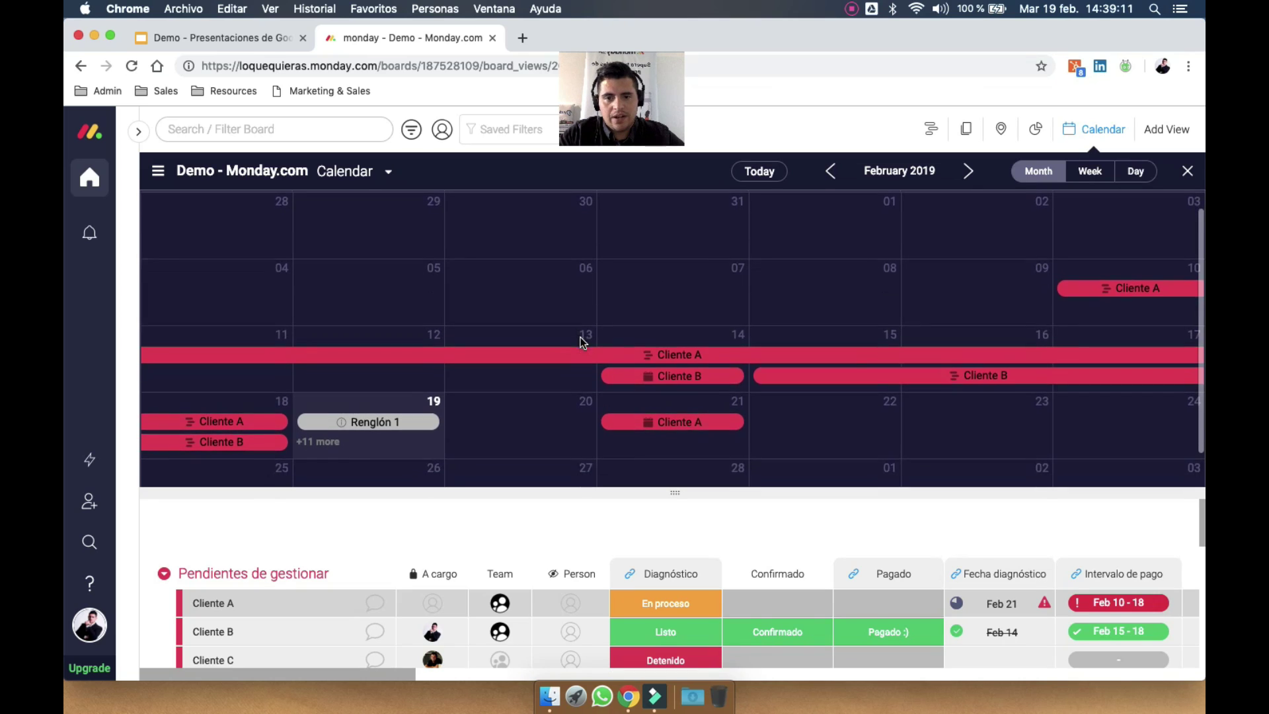
scroll(581, 343, "up", 2)
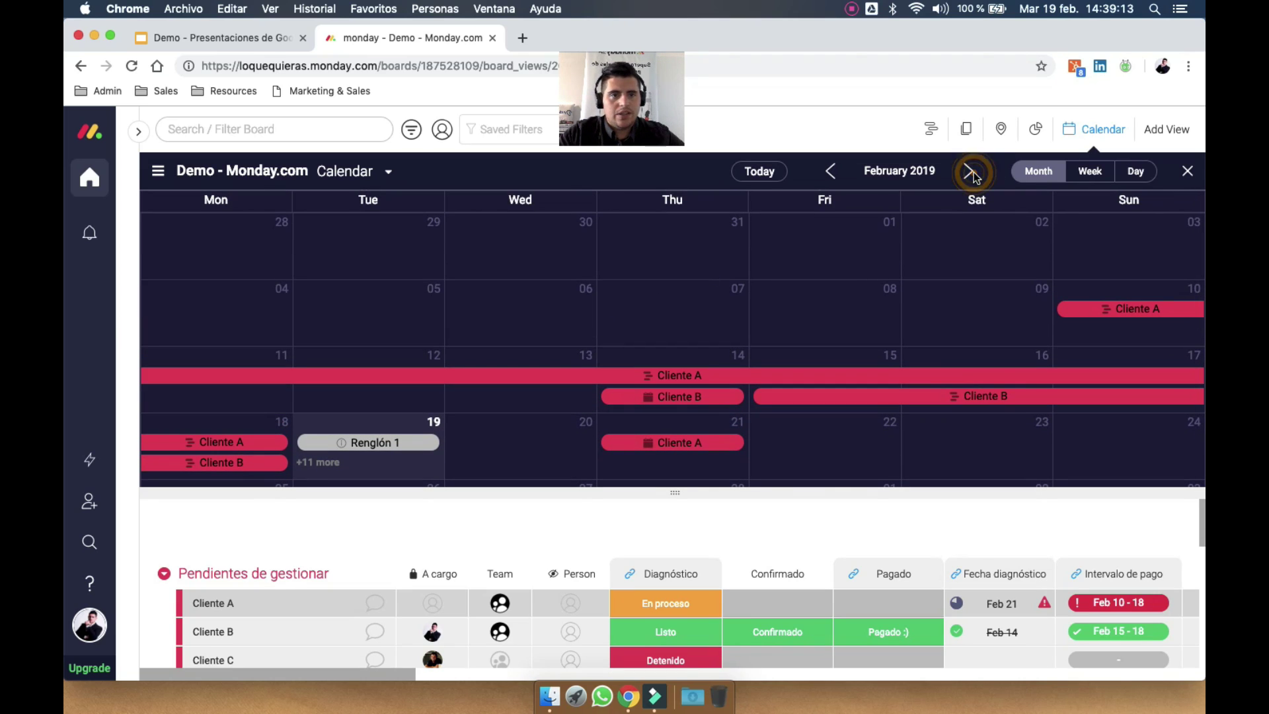
left_click(970, 172)
left_click(1095, 171)
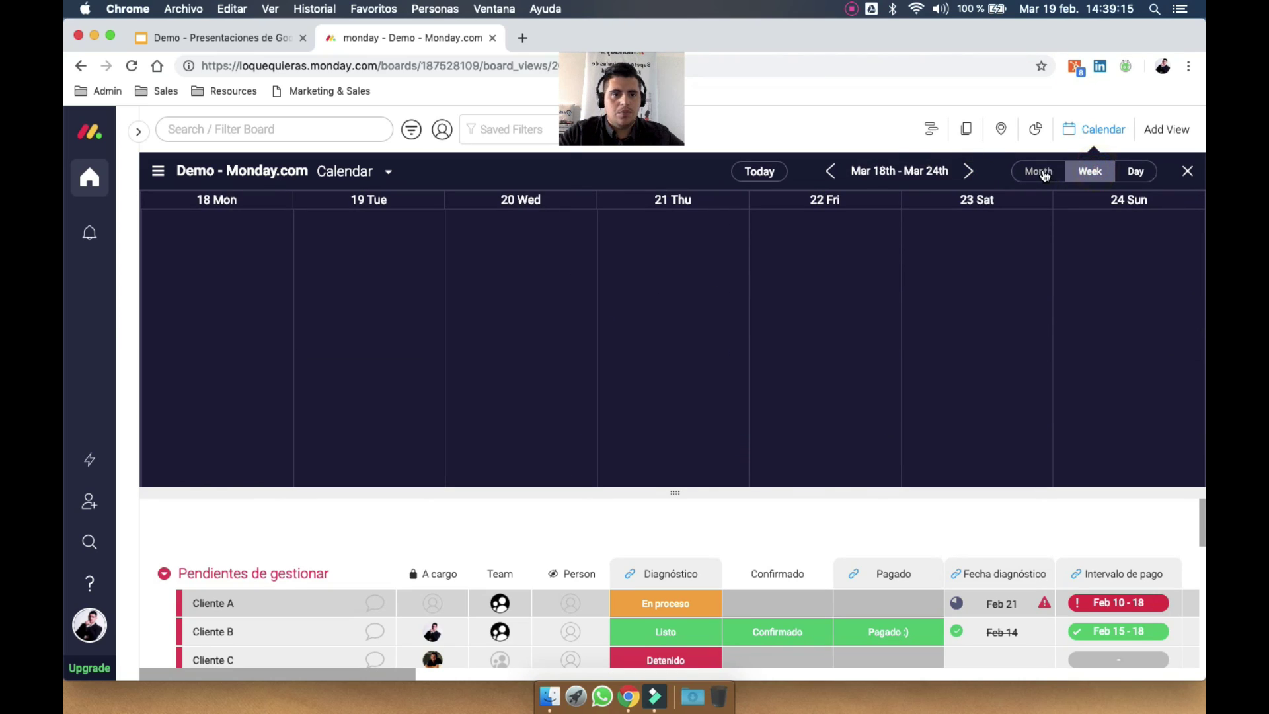
left_click(1137, 172)
left_click(1188, 171)
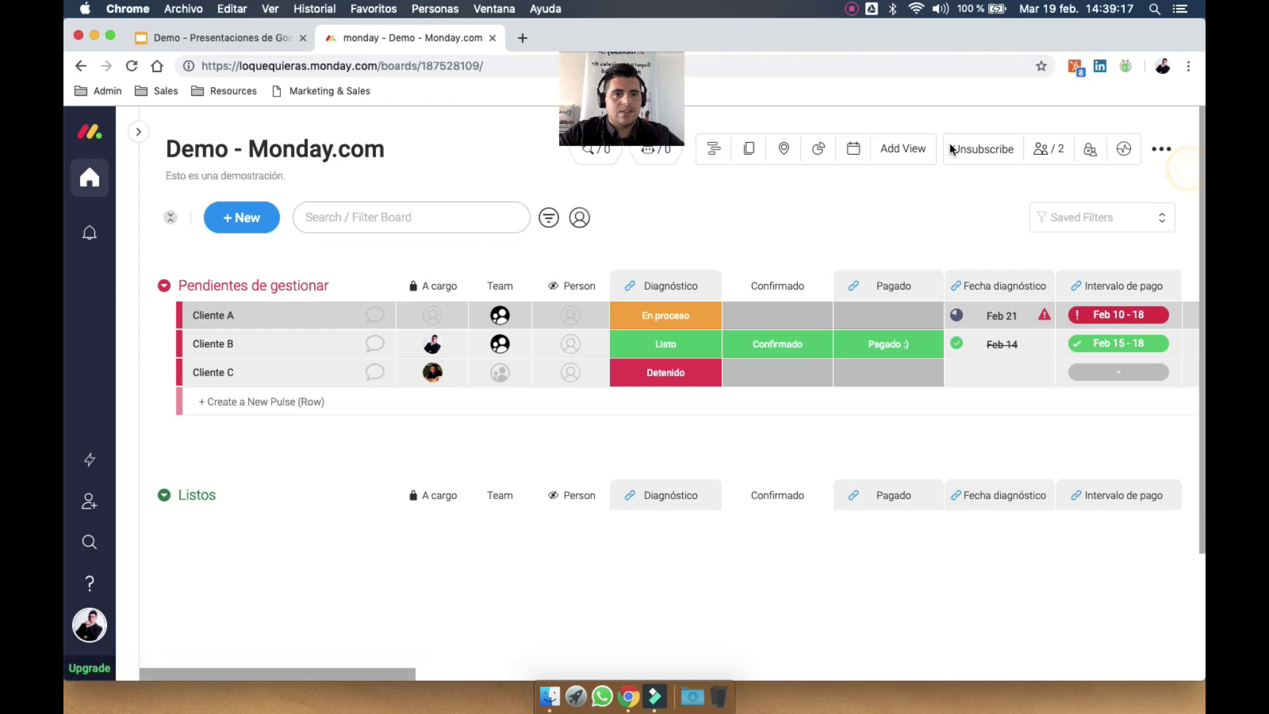
Add a Form view to the board and make its header background white
left_click(893, 152)
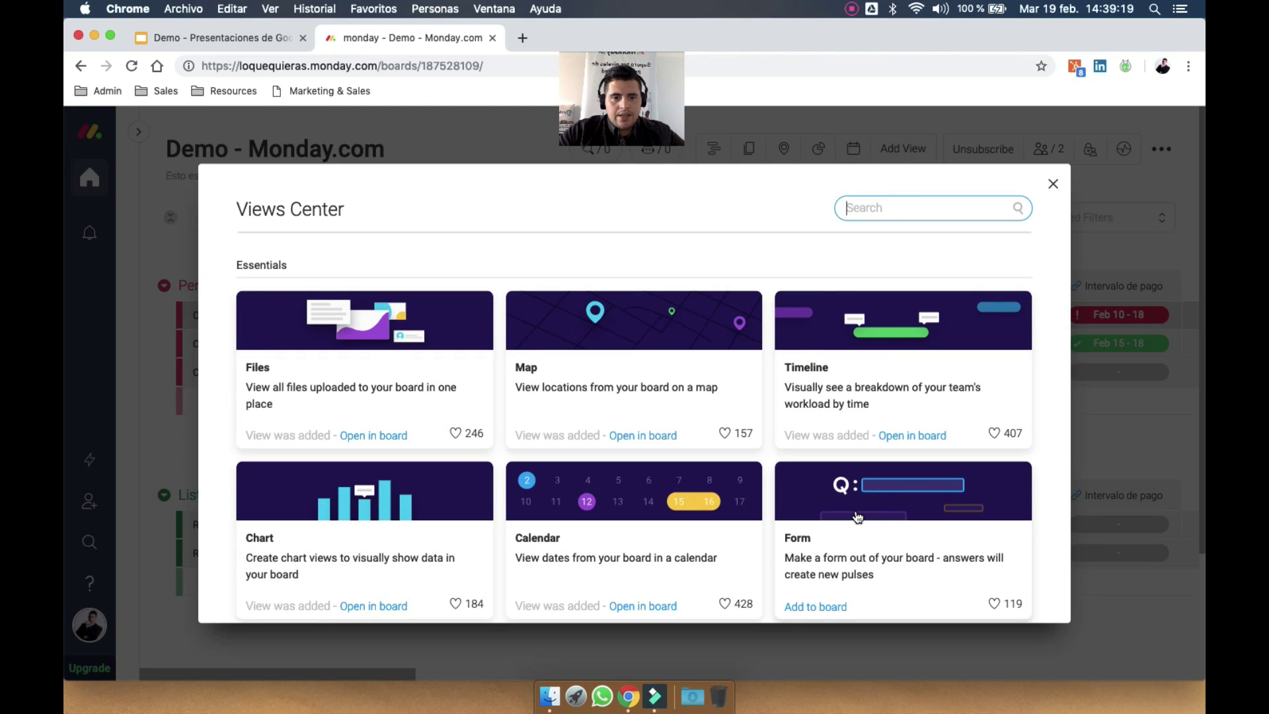
scroll(860, 500, "down", 4)
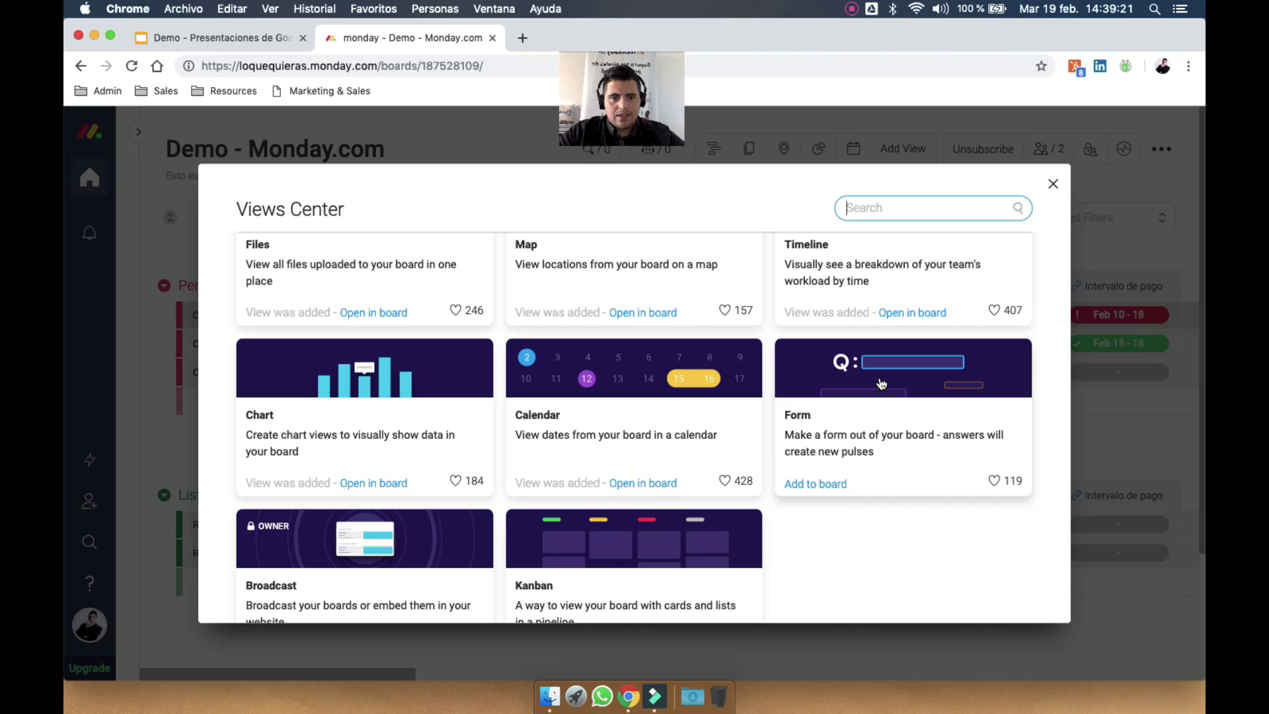
left_click(881, 383)
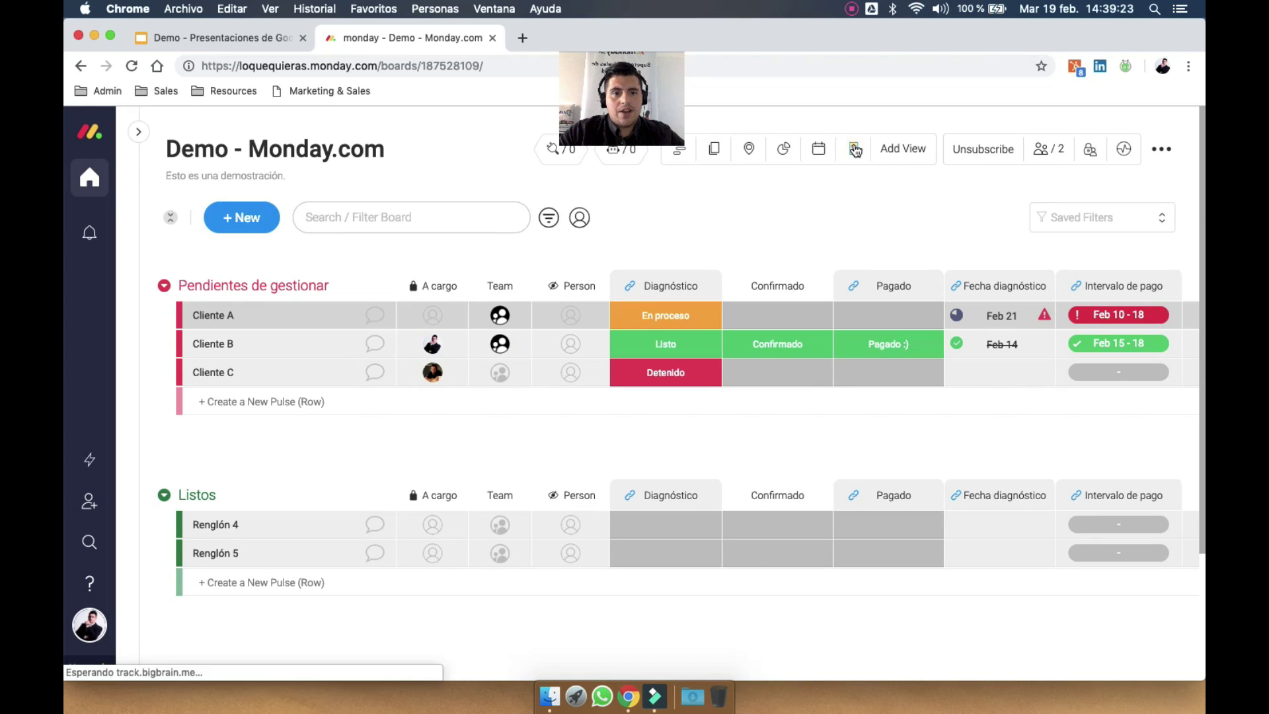
left_click(855, 150)
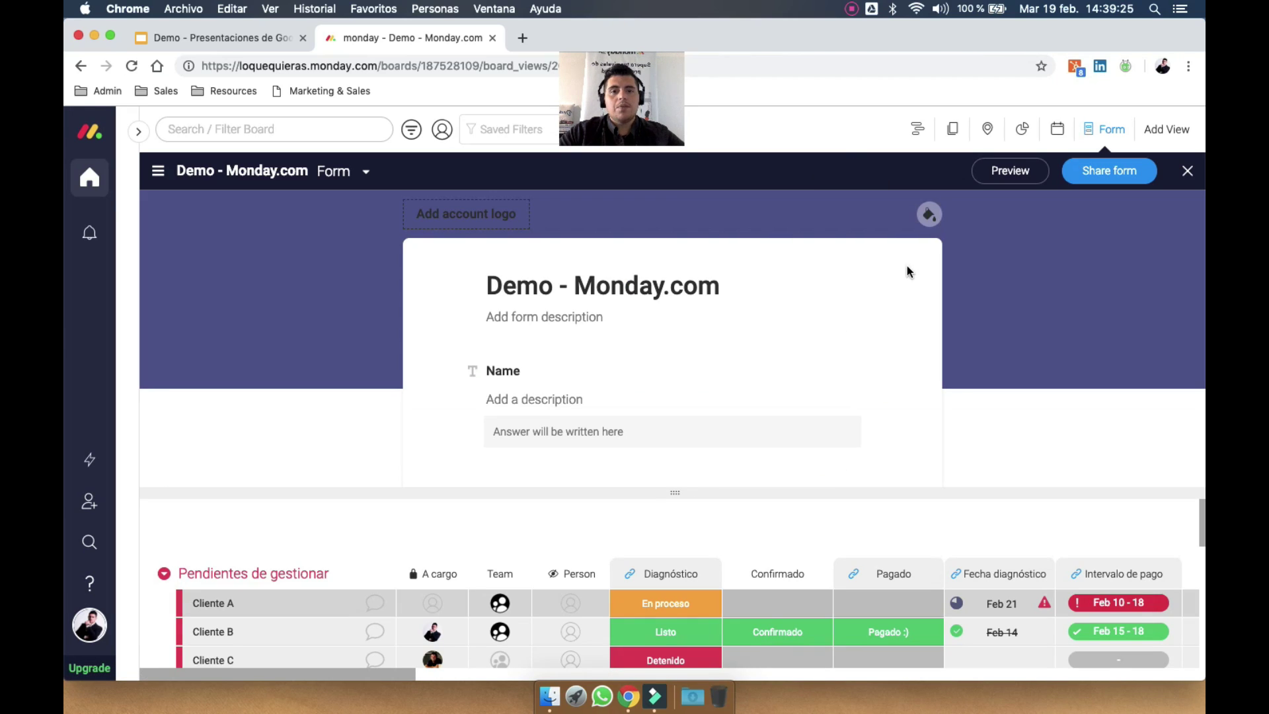
left_click(929, 214)
left_click(466, 214)
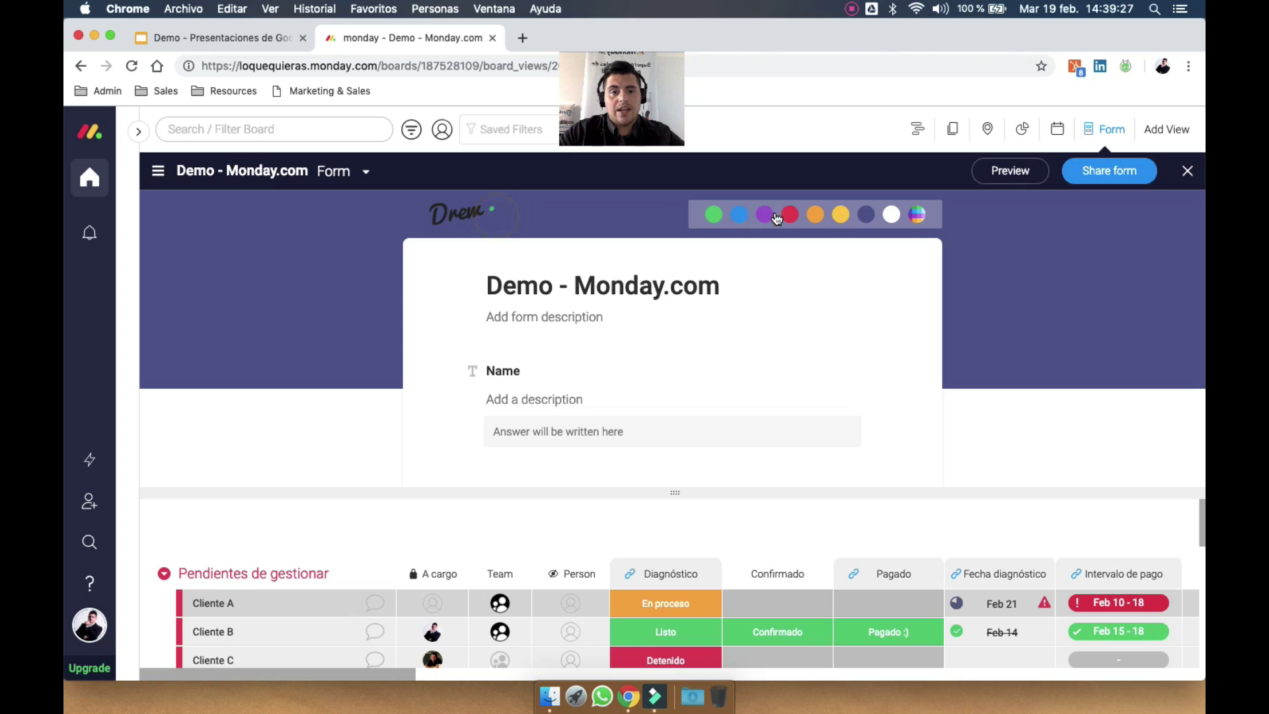
left_click(893, 215)
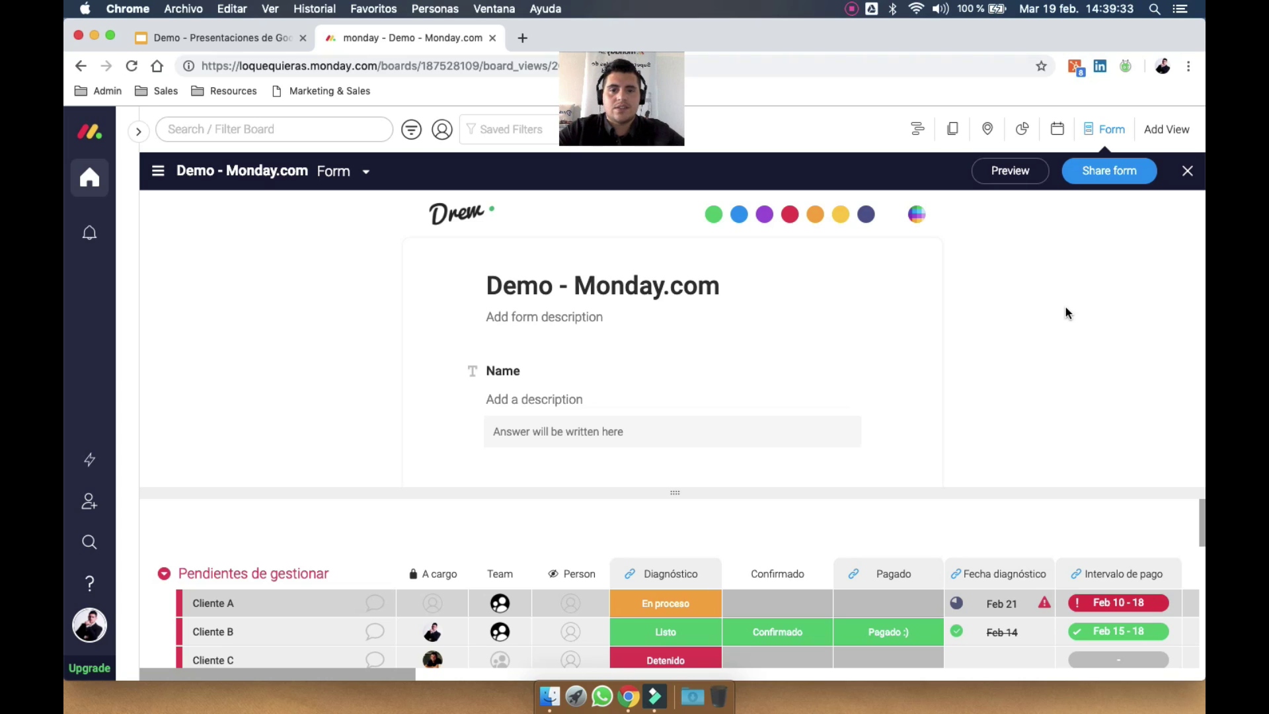
Rename the Name question to Nombre, make it required, and hide the Diagnóstico question
left_click(535, 365)
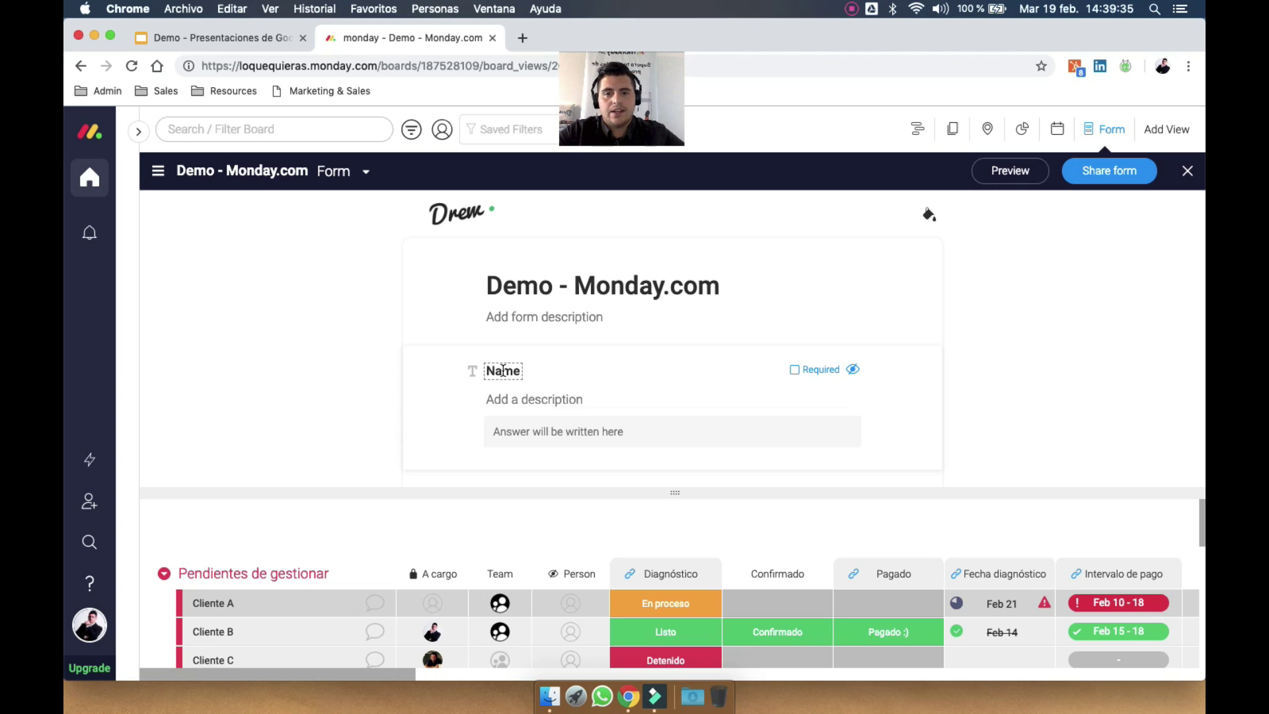
left_click(503, 371)
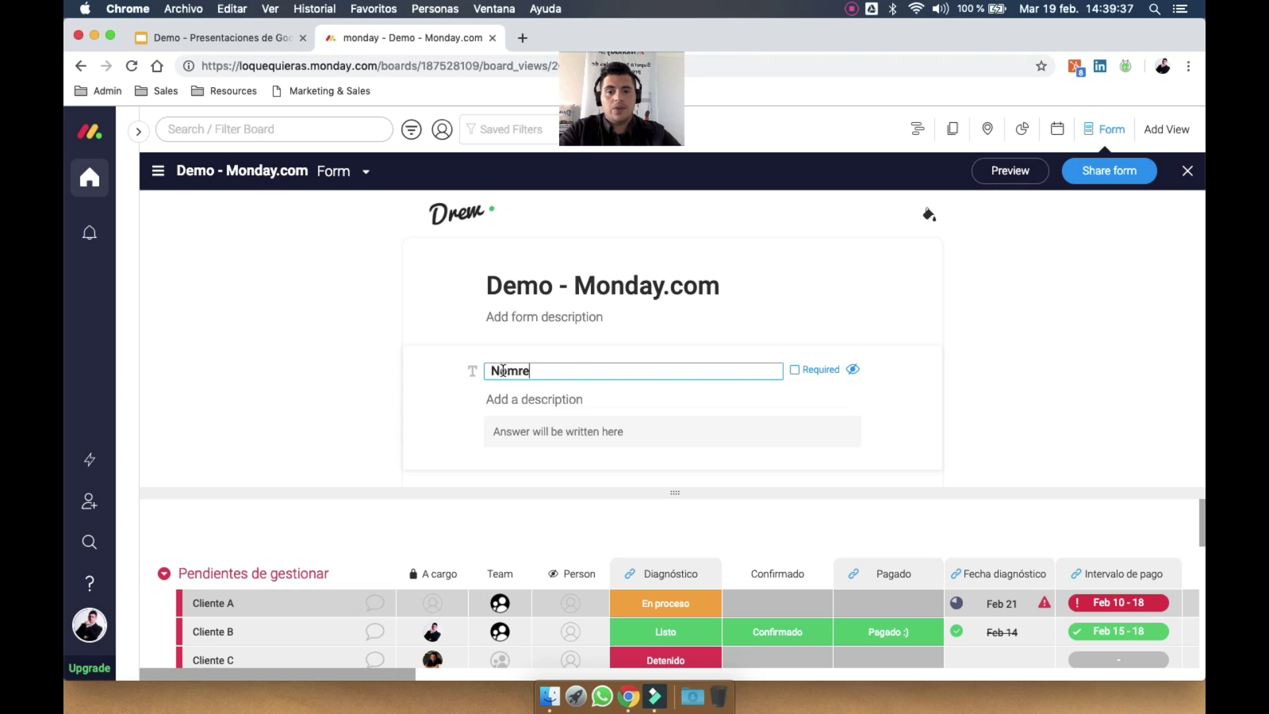
left_click(879, 397)
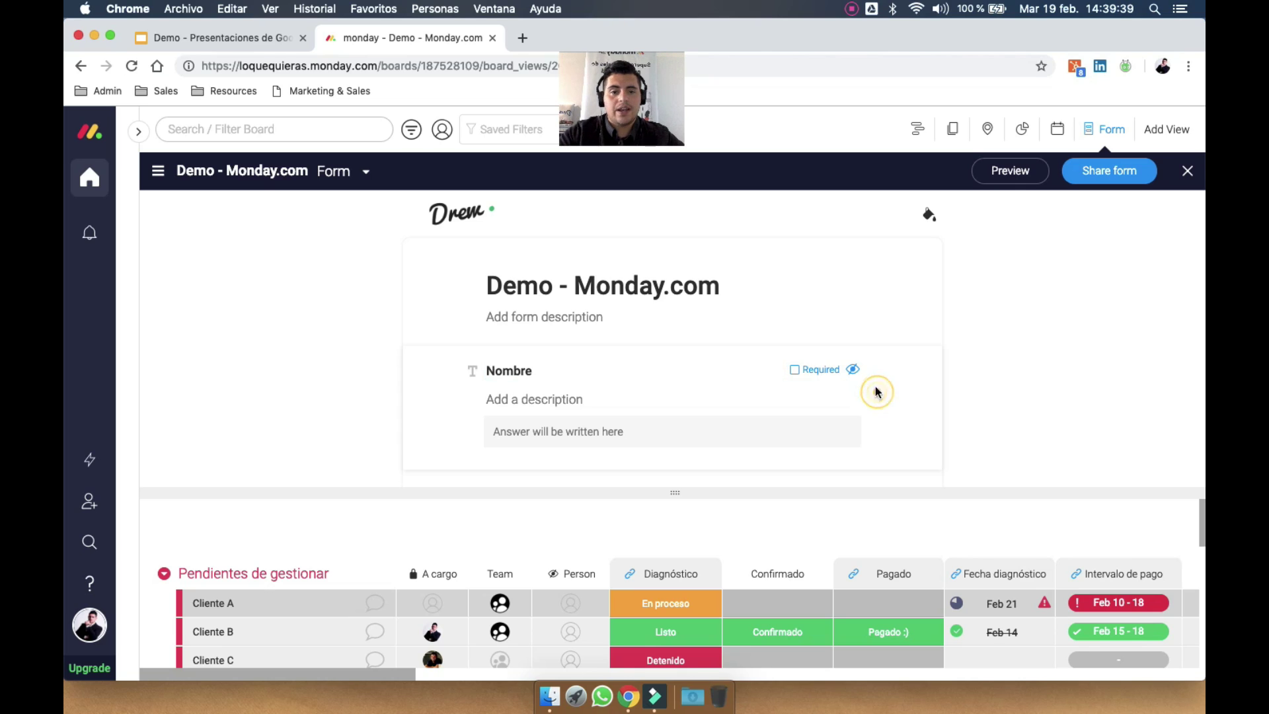
left_click(794, 372)
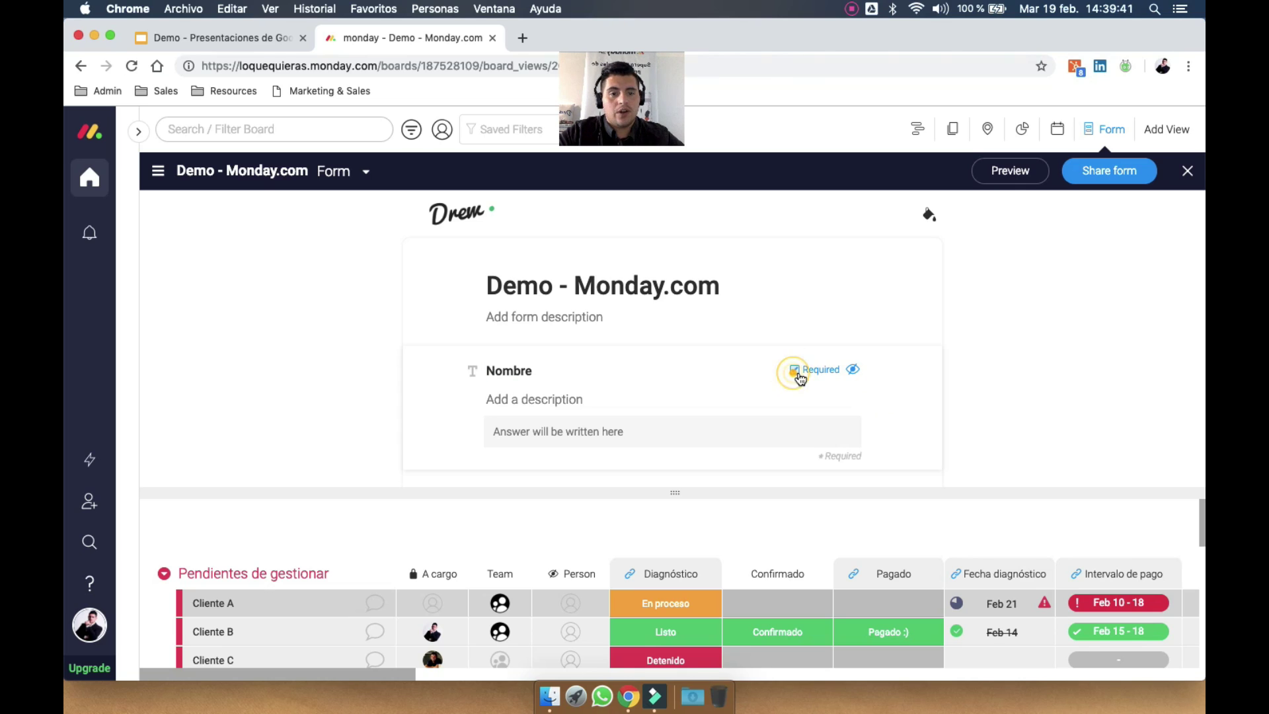
scroll(854, 380, "down", 3)
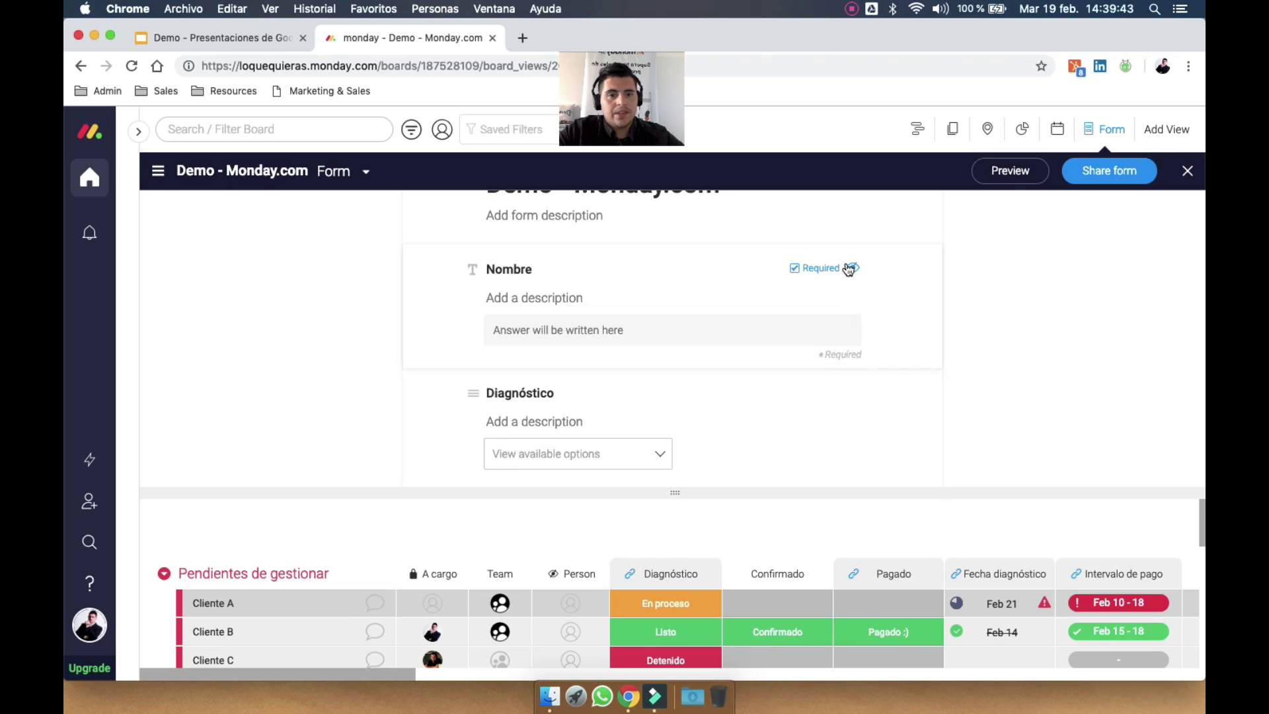
scroll(857, 292, "down", 3)
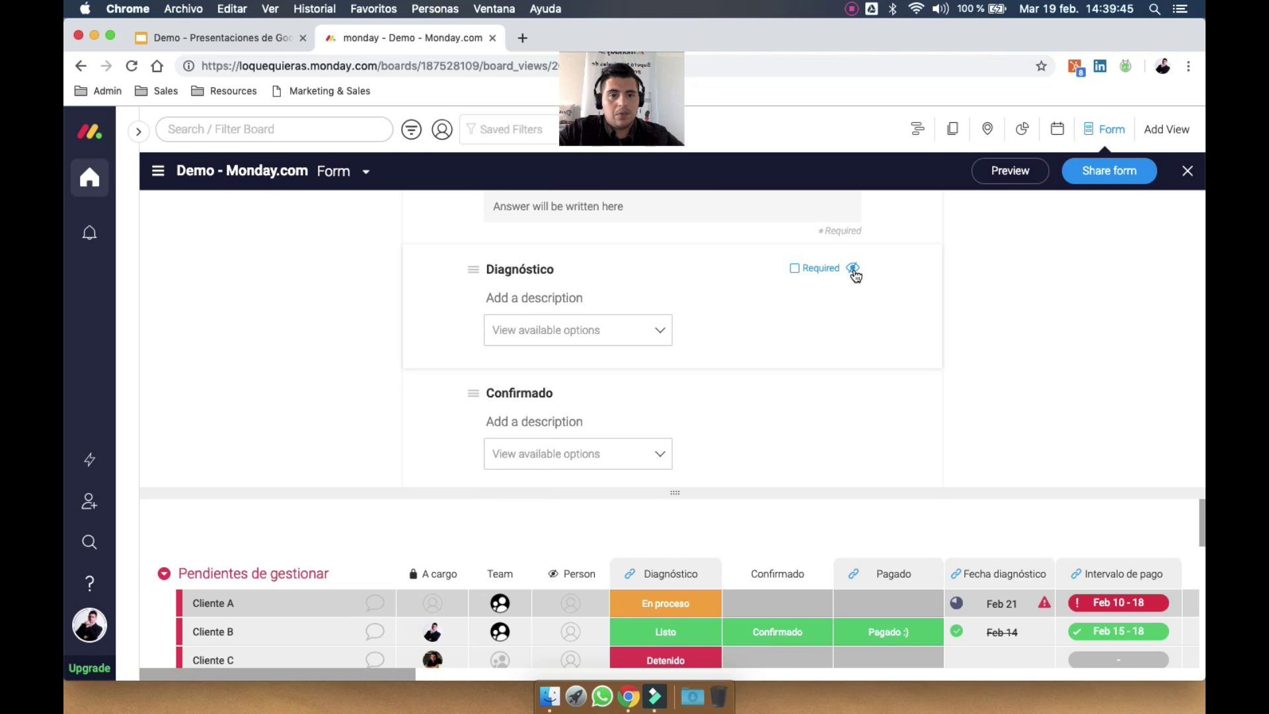
left_click(853, 269)
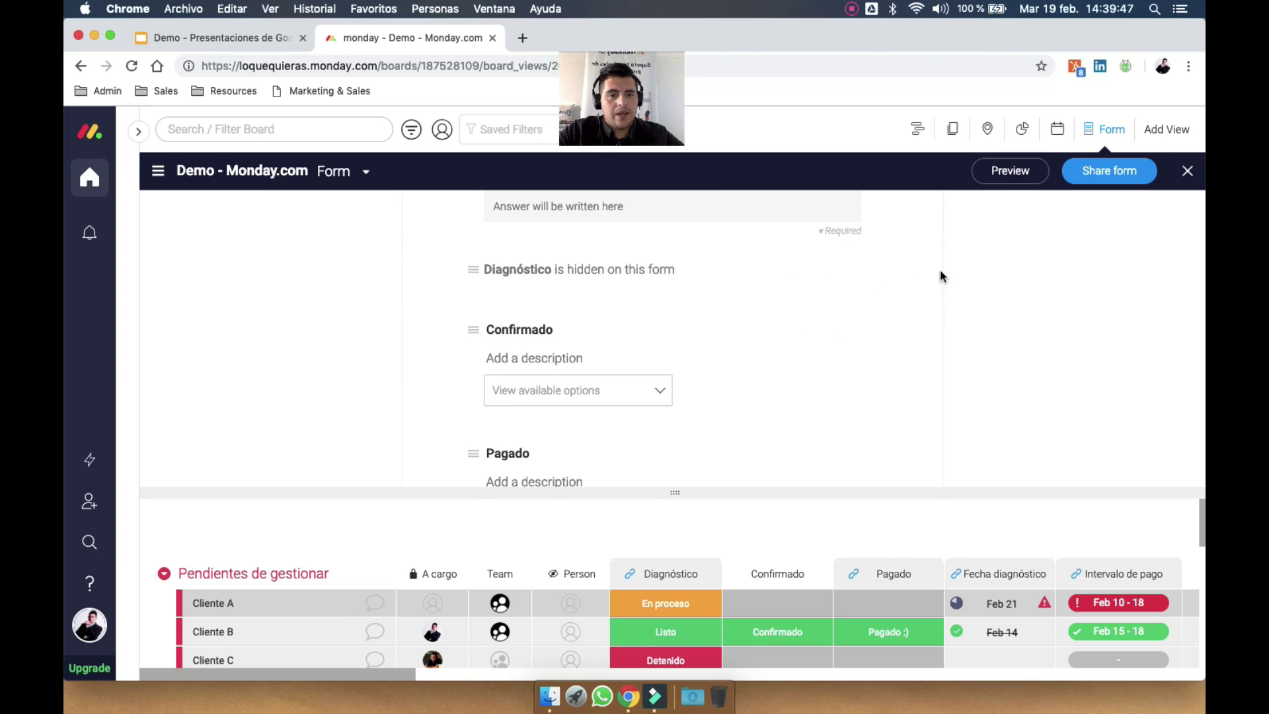
Rename the Archivo question to CV and bring up the form's sharing options
scroll(735, 339, "down", 10)
scroll(734, 343, "down", 10)
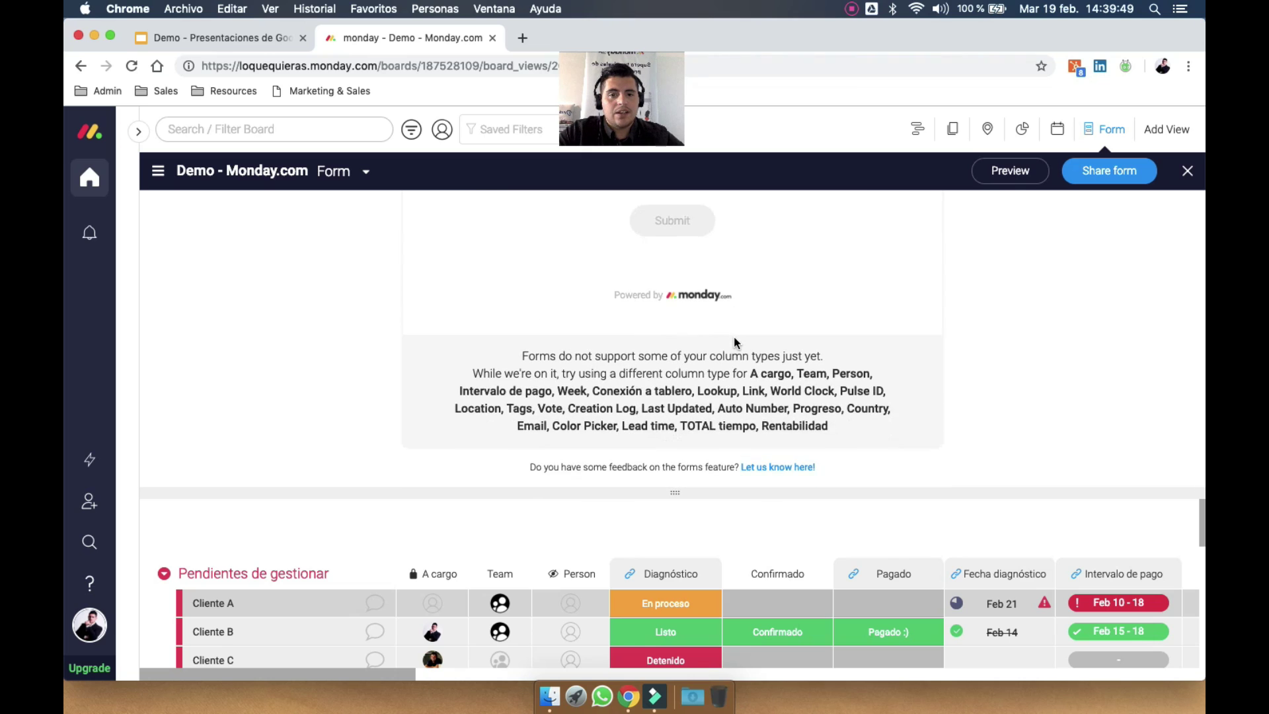
scroll(734, 342, "up", 8)
scroll(723, 363, "down", 3)
scroll(687, 323, "down", 3)
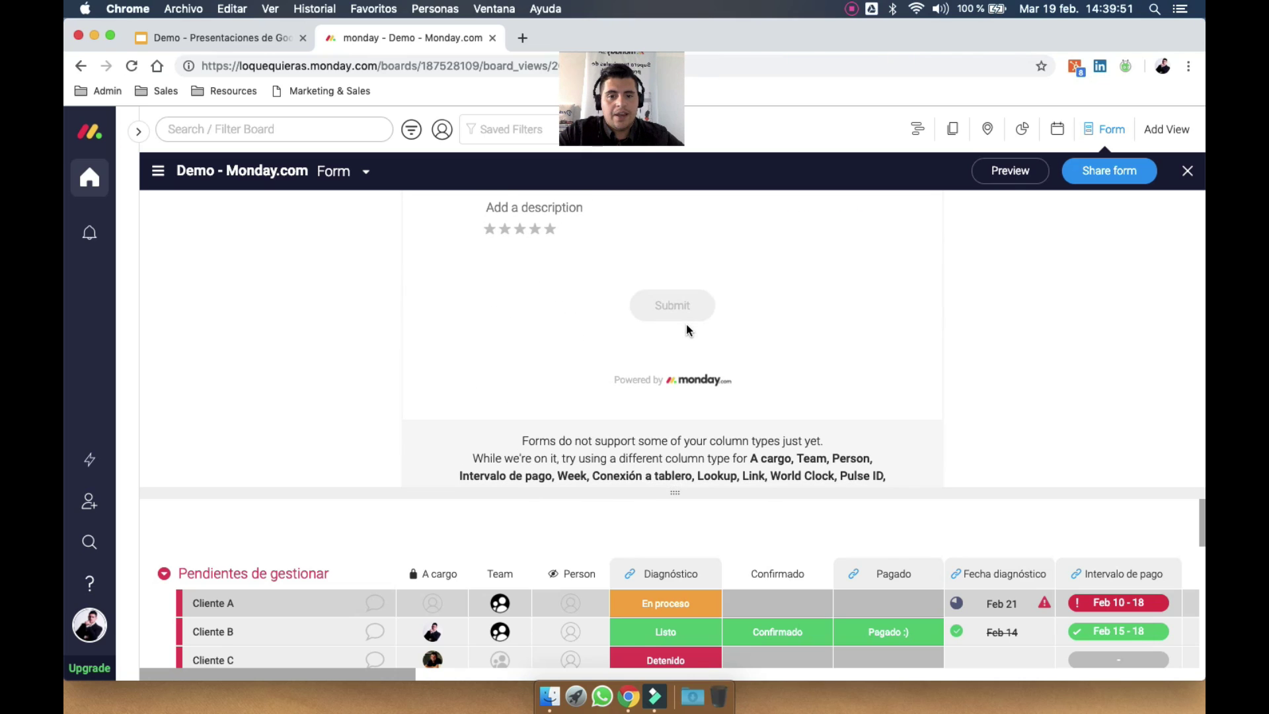
scroll(686, 323, "up", 3)
scroll(615, 289, "up", 3)
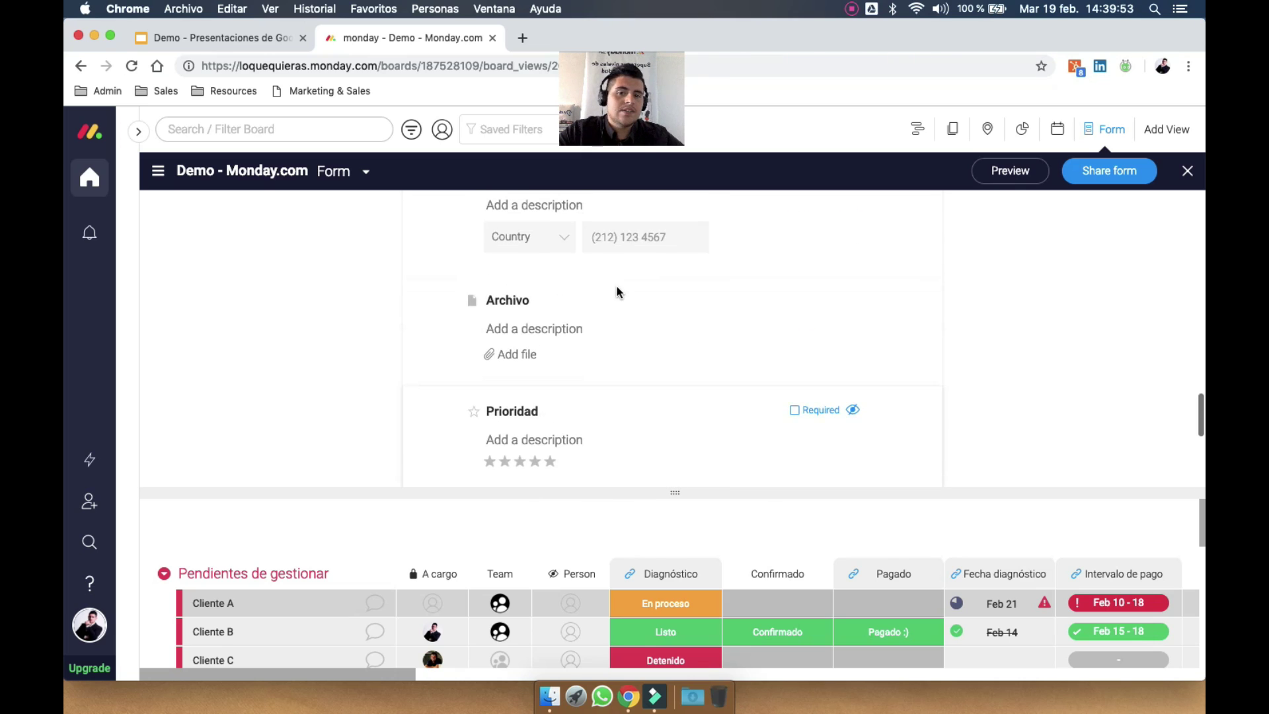
scroll(552, 341, "up", 2)
scroll(551, 341, "up", 2)
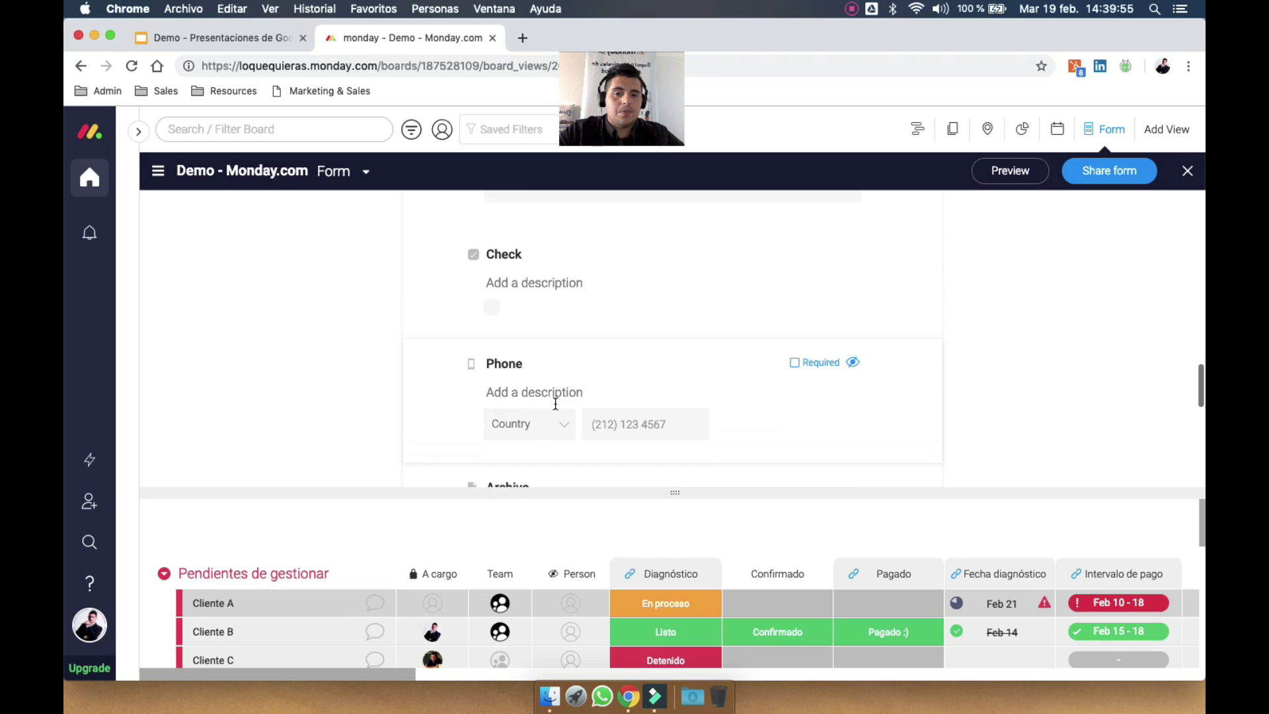
scroll(554, 415, "down", 1)
left_click(522, 410)
type("CV")
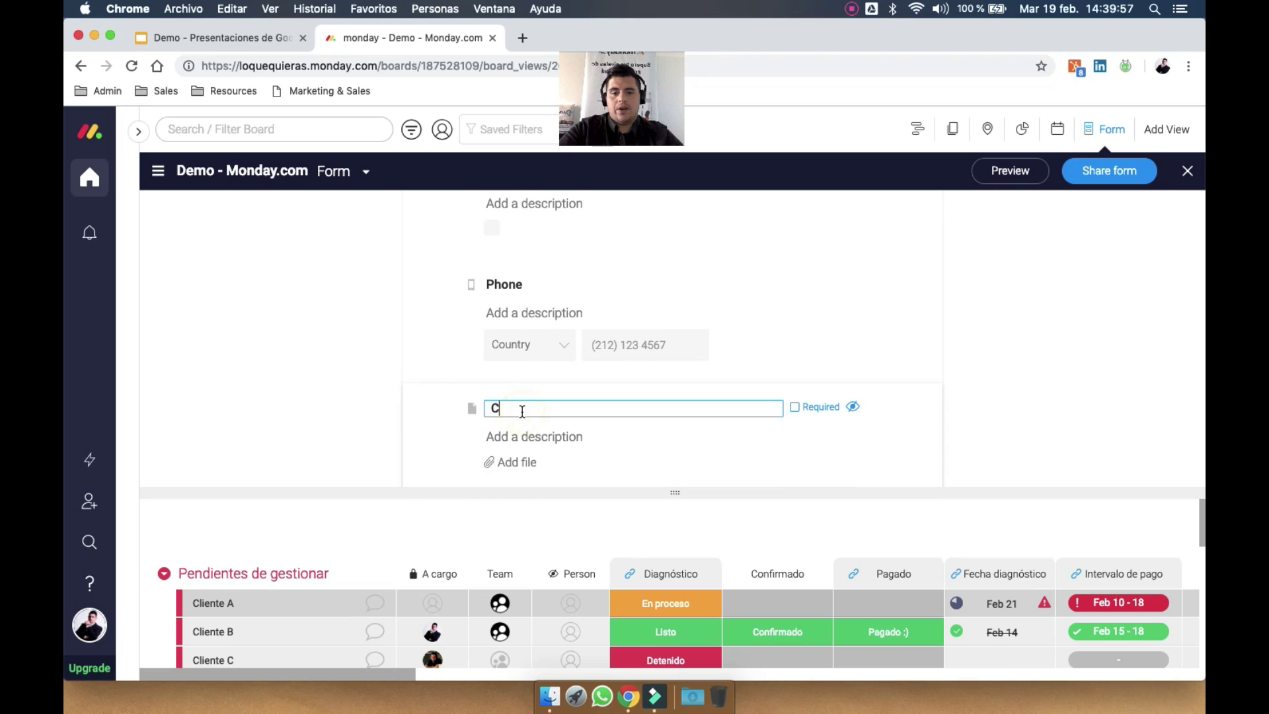
key("Return")
left_click(1099, 173)
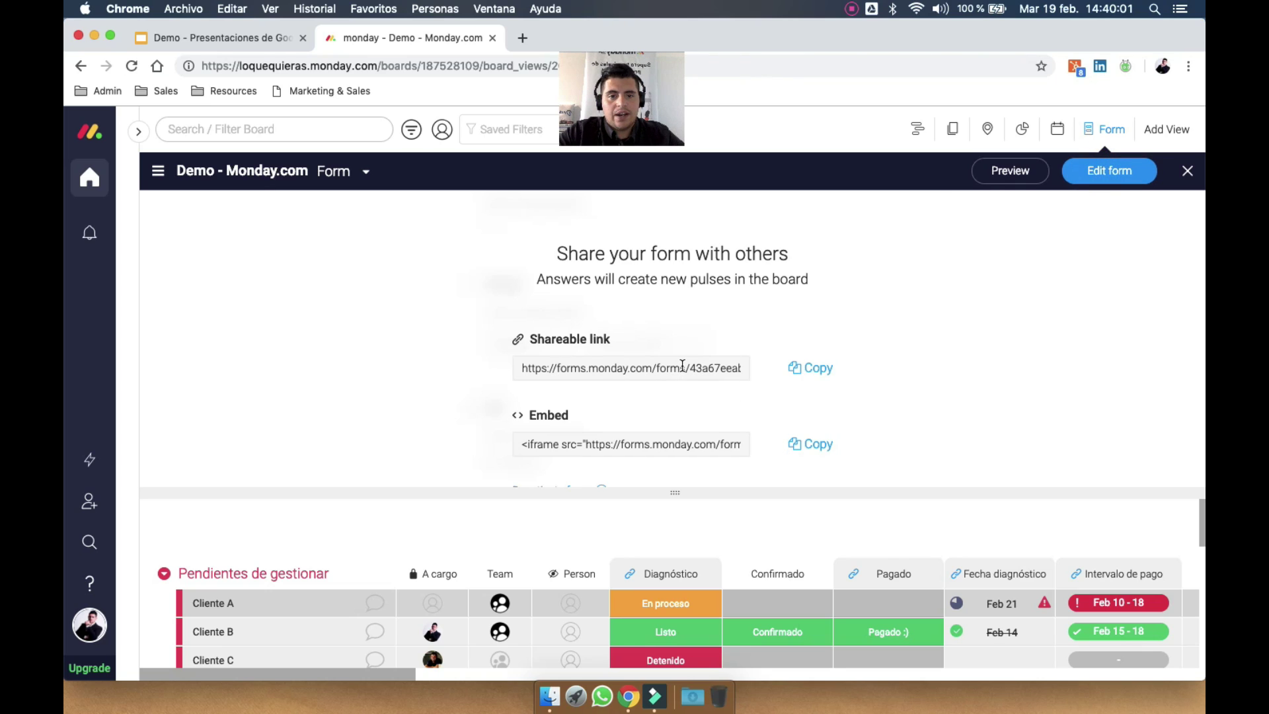
Select the form's embed code, then clear the selection
scroll(727, 443, "down", 1)
left_click_drag(517, 426, 618, 431)
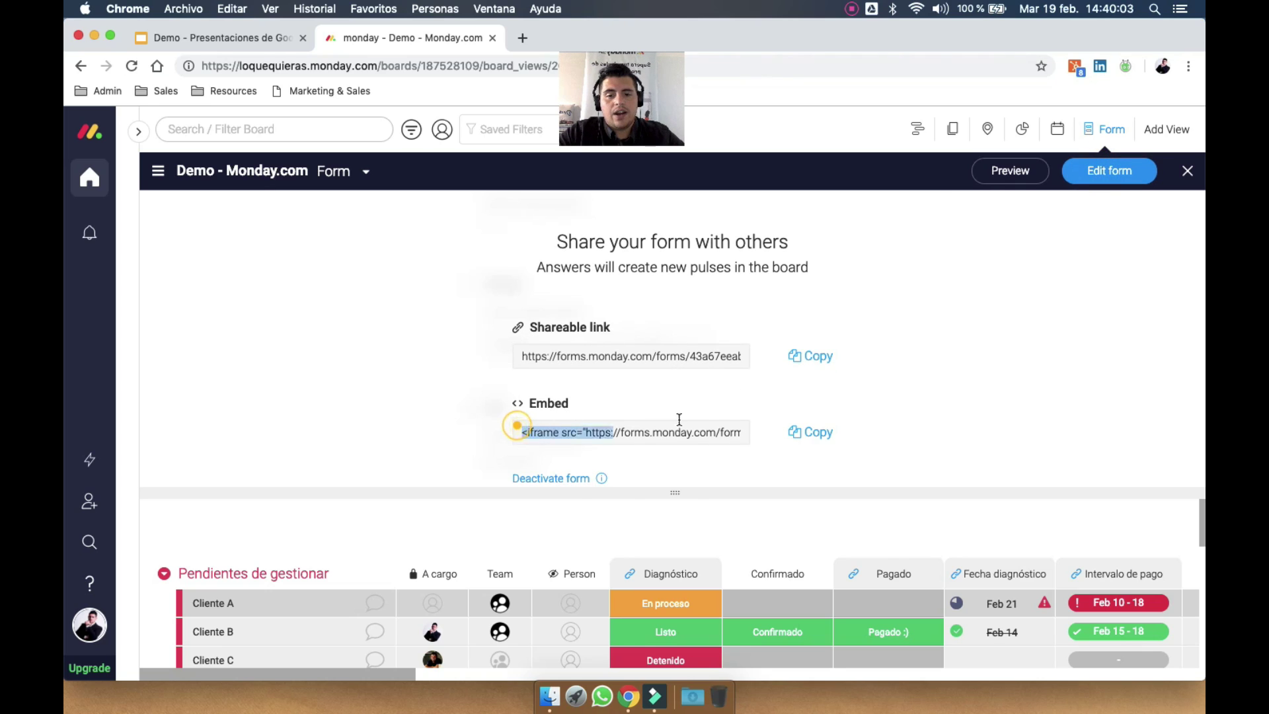
left_click_drag(732, 430, 787, 434)
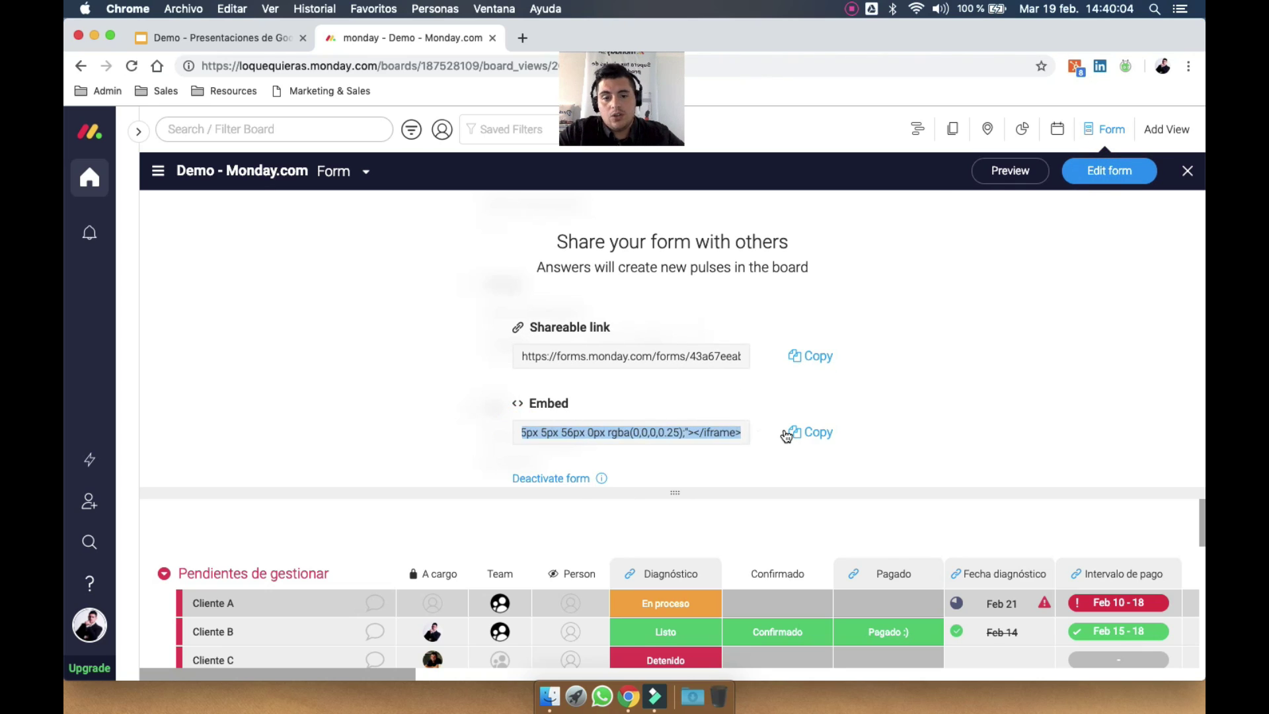
left_click(742, 398)
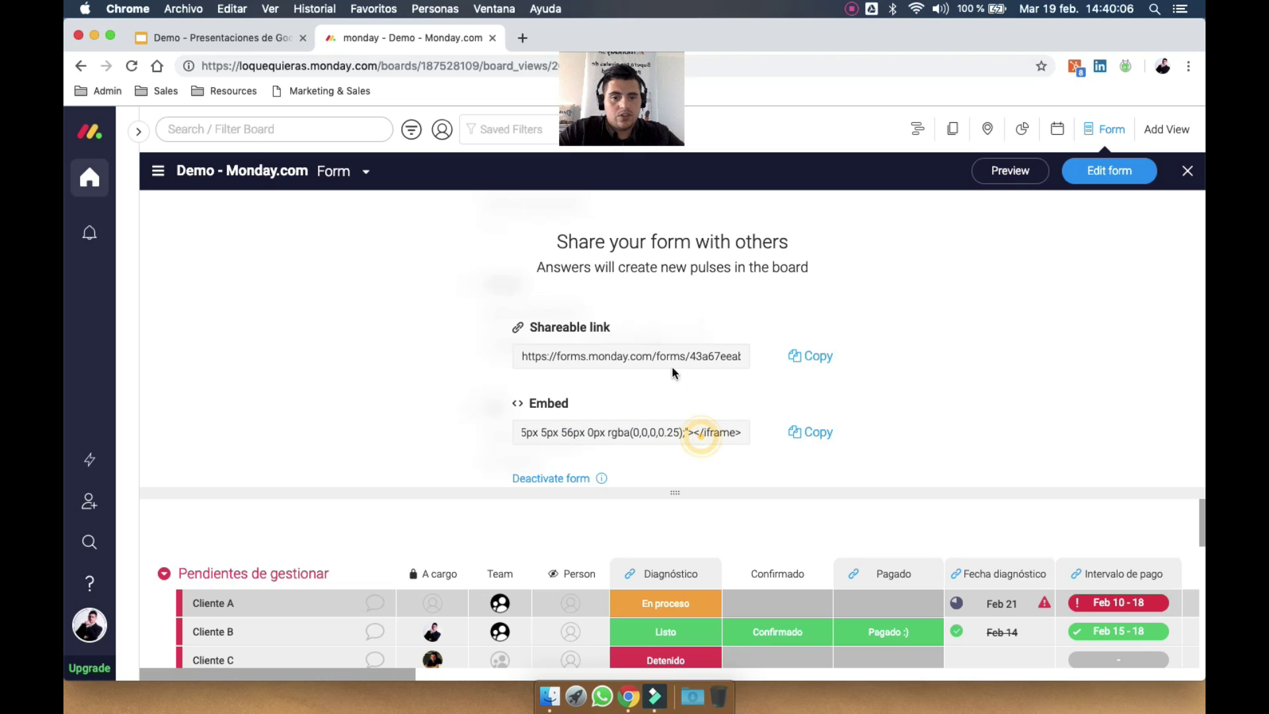
Copy the form's shareable link, close the Form view, and start a new browser tab
double_click(637, 357)
triple_click(637, 357)
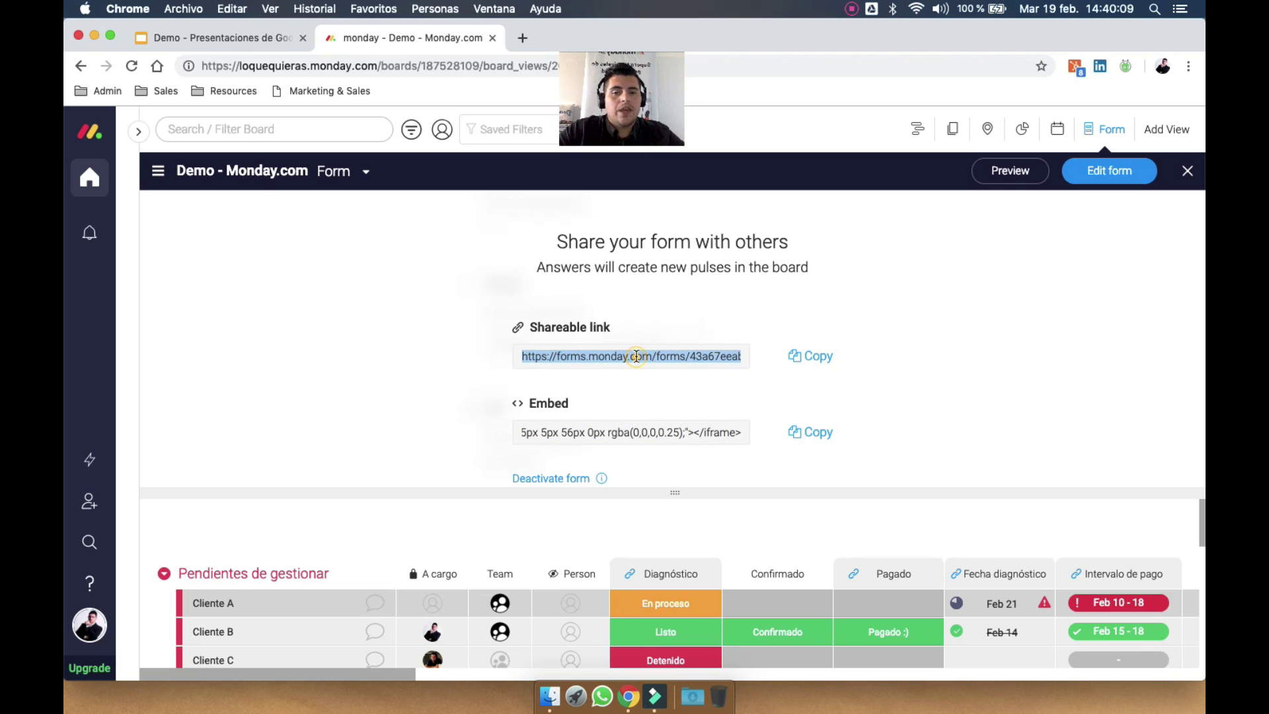
left_click(827, 357)
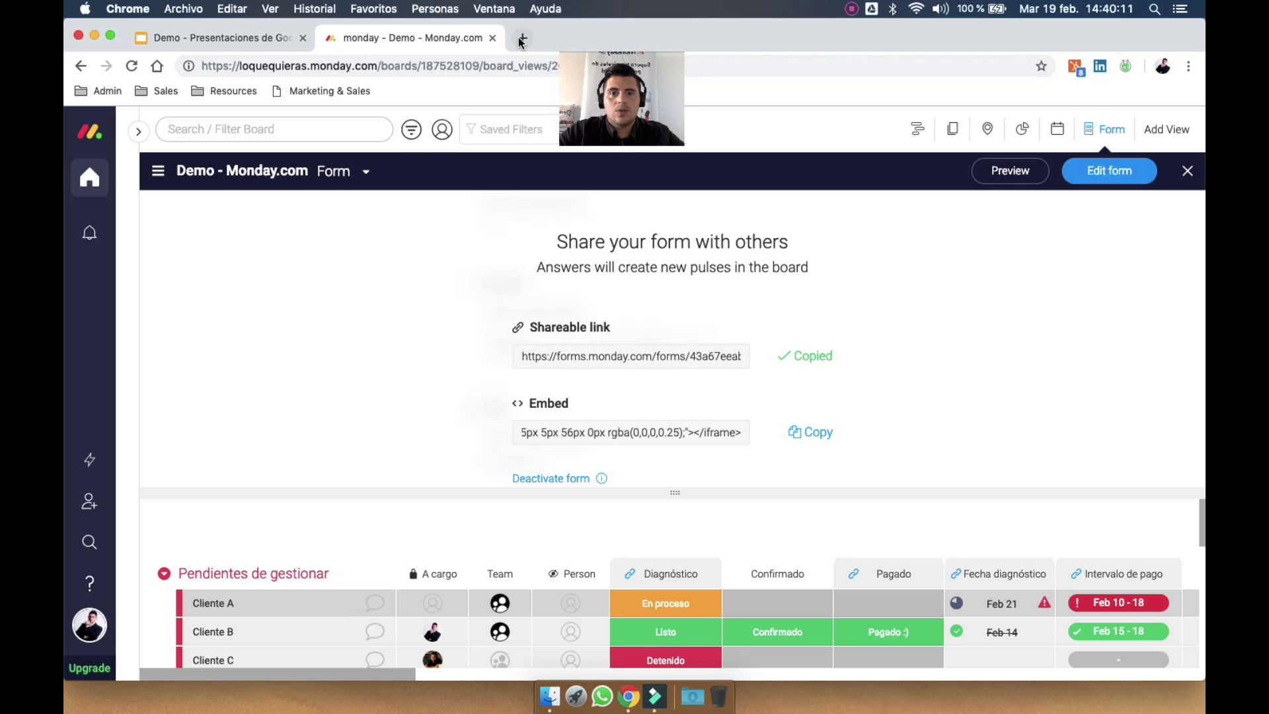
left_click(1188, 173)
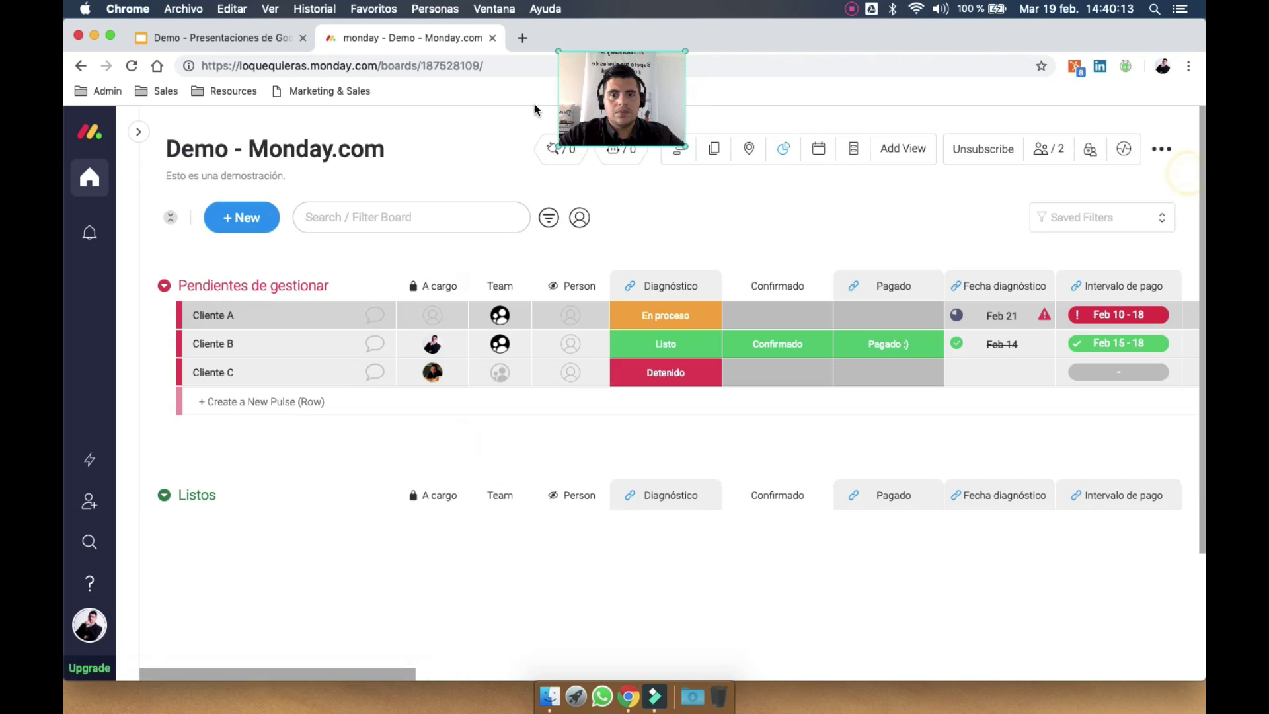
left_click(522, 37)
Load the copied form link and enter 'Esto es una Demo' as the Nombre answer
key("super+v")
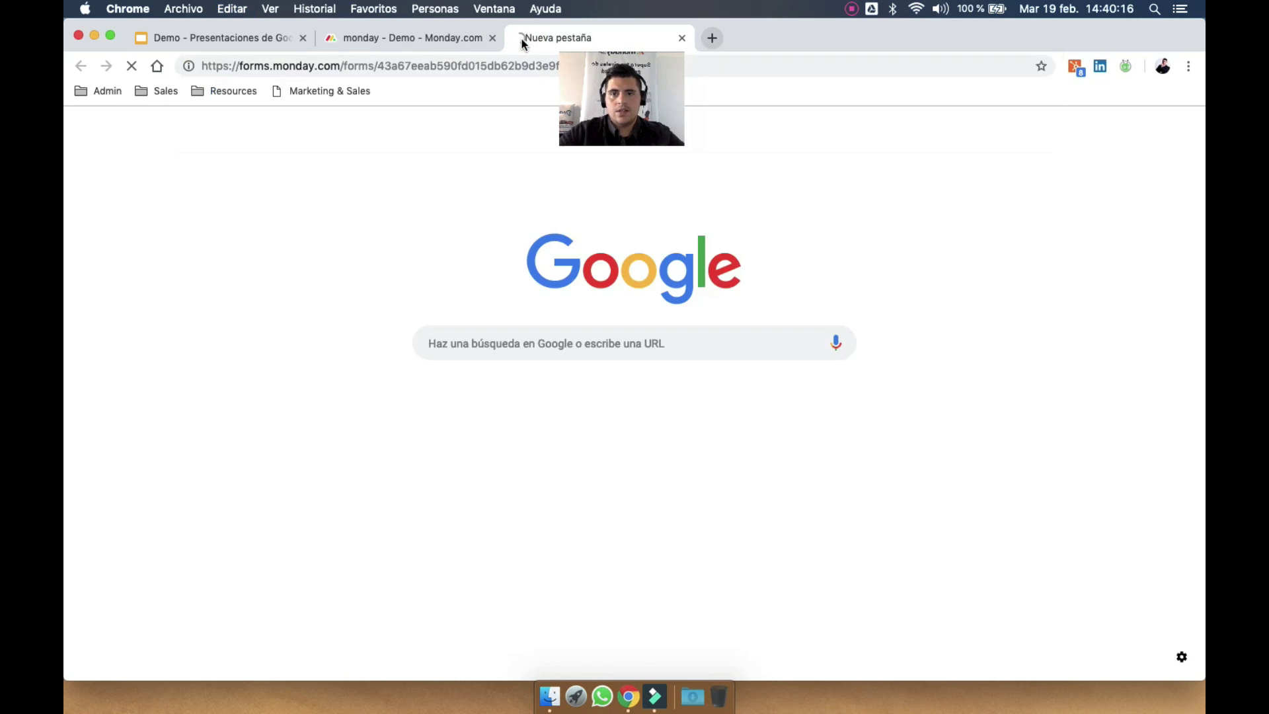
key("Return")
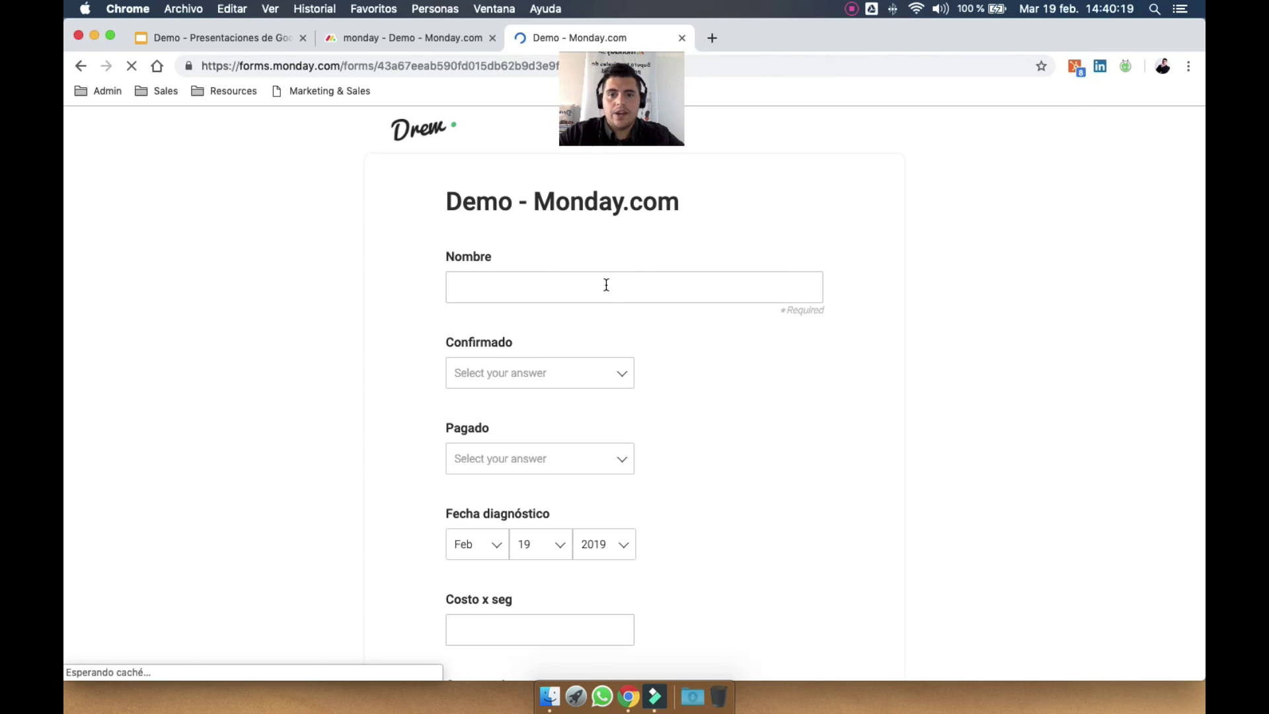
left_click(606, 285)
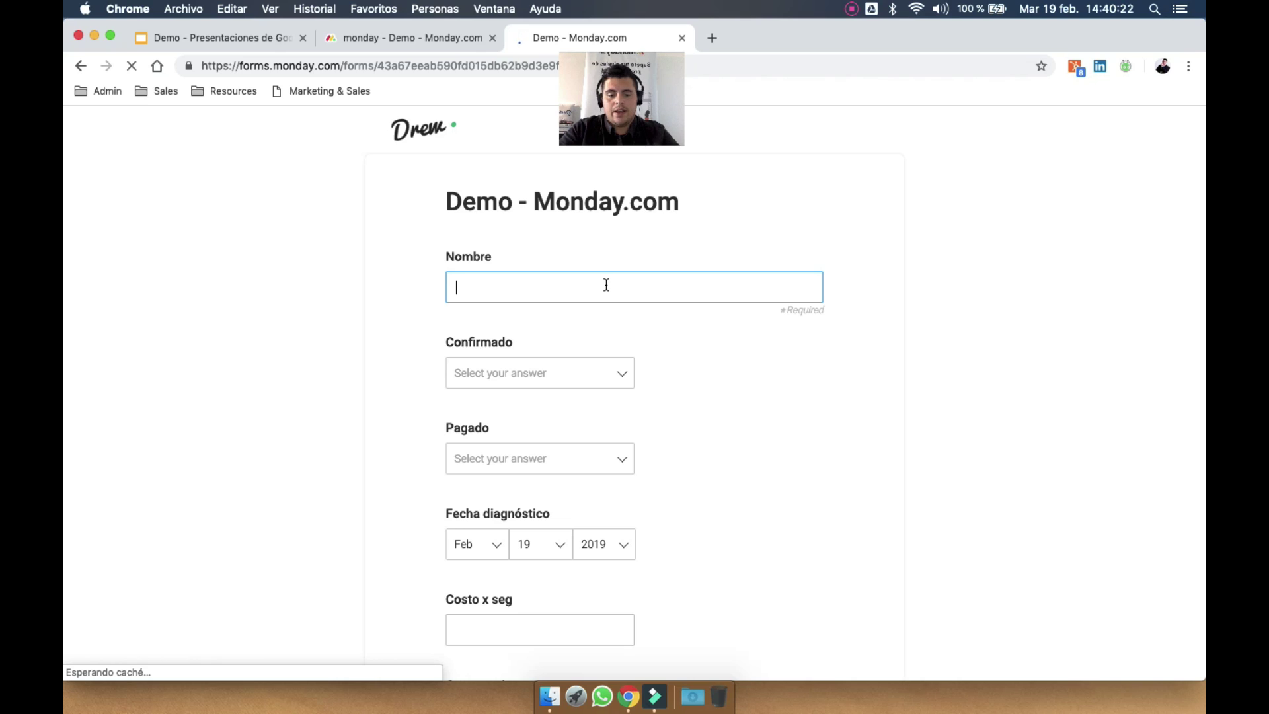
type("sto es")
key("super+a")
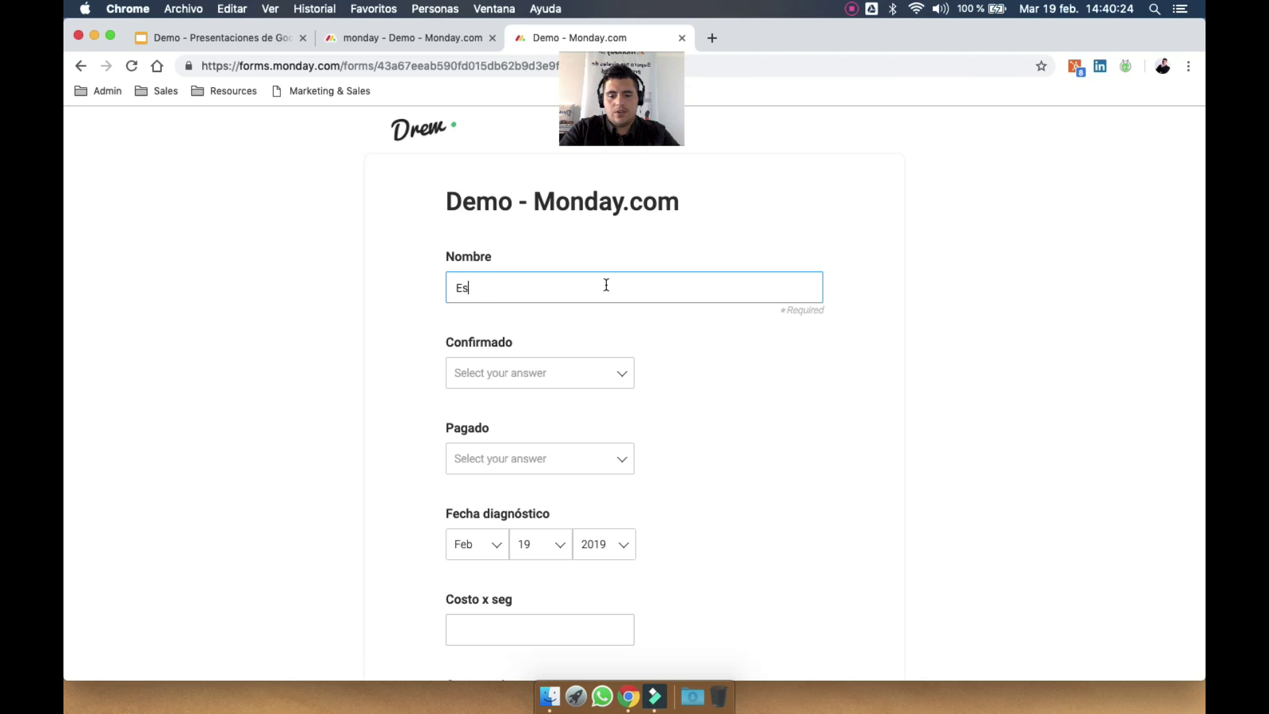
type("Esto s una Demo")
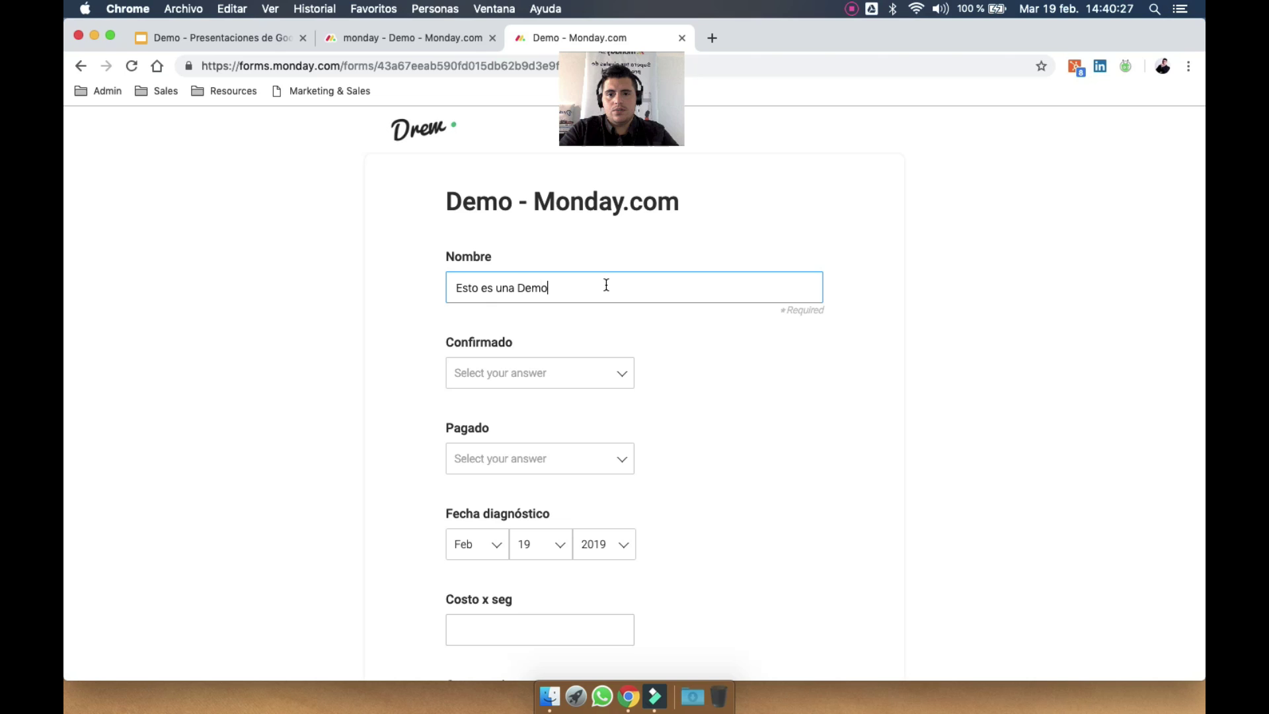
Answer Confirmado with No confirmado and Pagado with Pagado :)
left_click(609, 373)
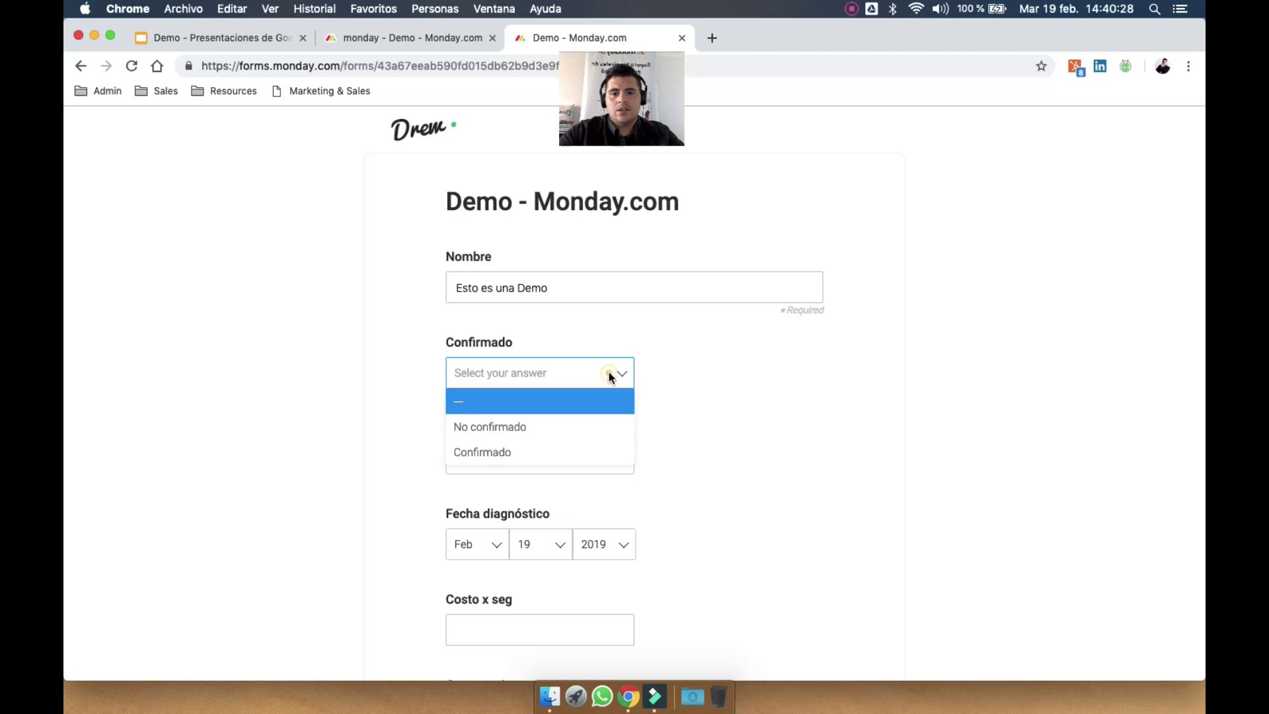
left_click(575, 425)
left_click(575, 462)
left_click(544, 534)
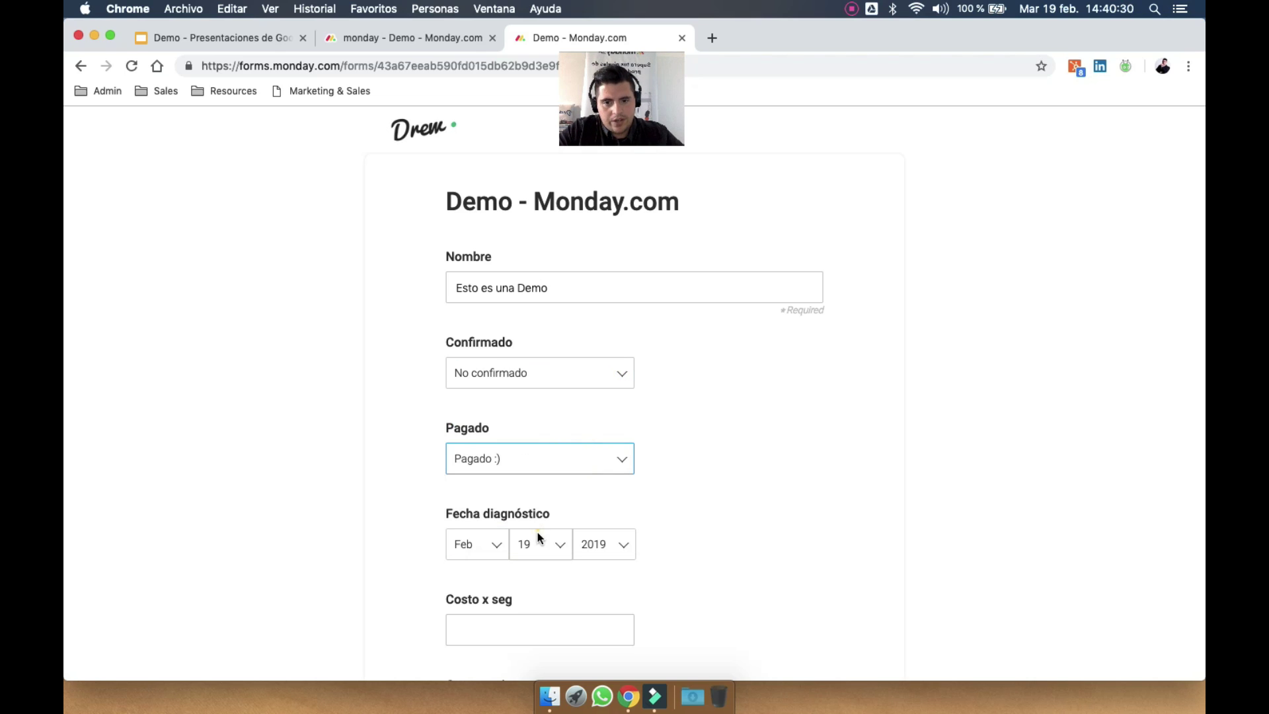
Enter Costo x seg 12, fill Long Text with 'fdsfsd', and tick Check
scroll(538, 532, "down", 3)
left_click(537, 452)
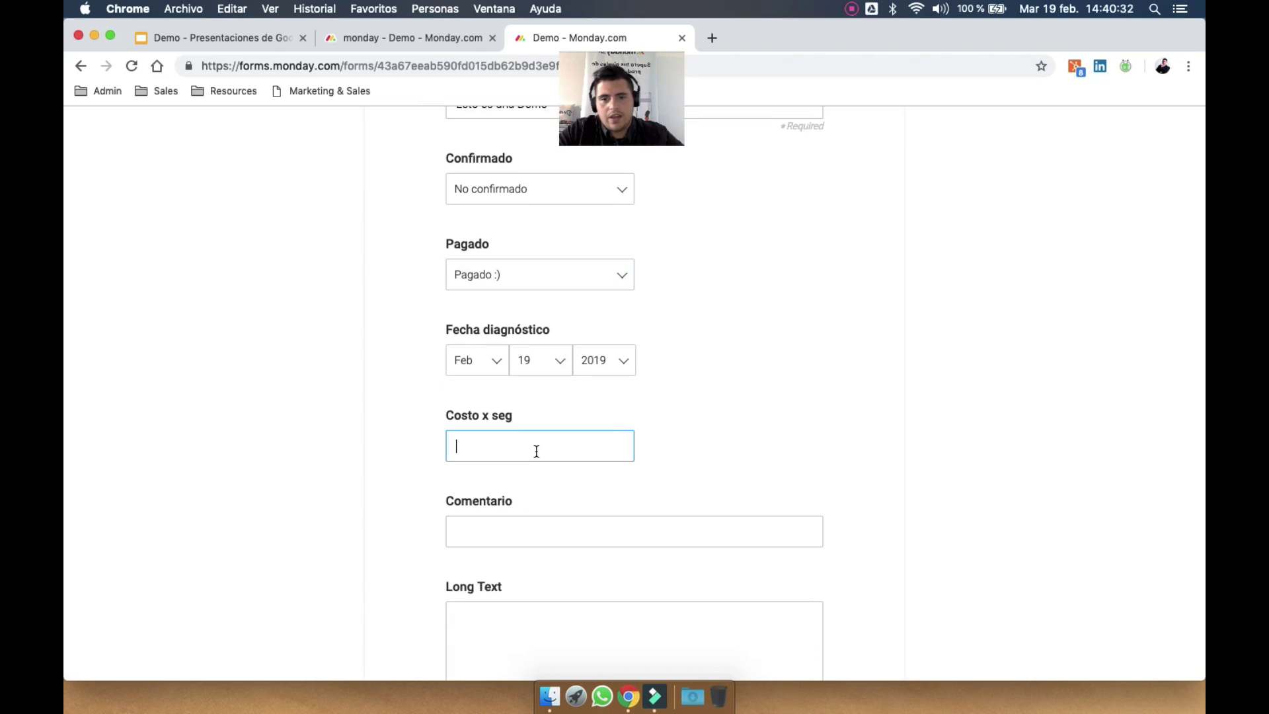
type("12")
scroll(537, 437, "down", 2)
left_click(549, 394)
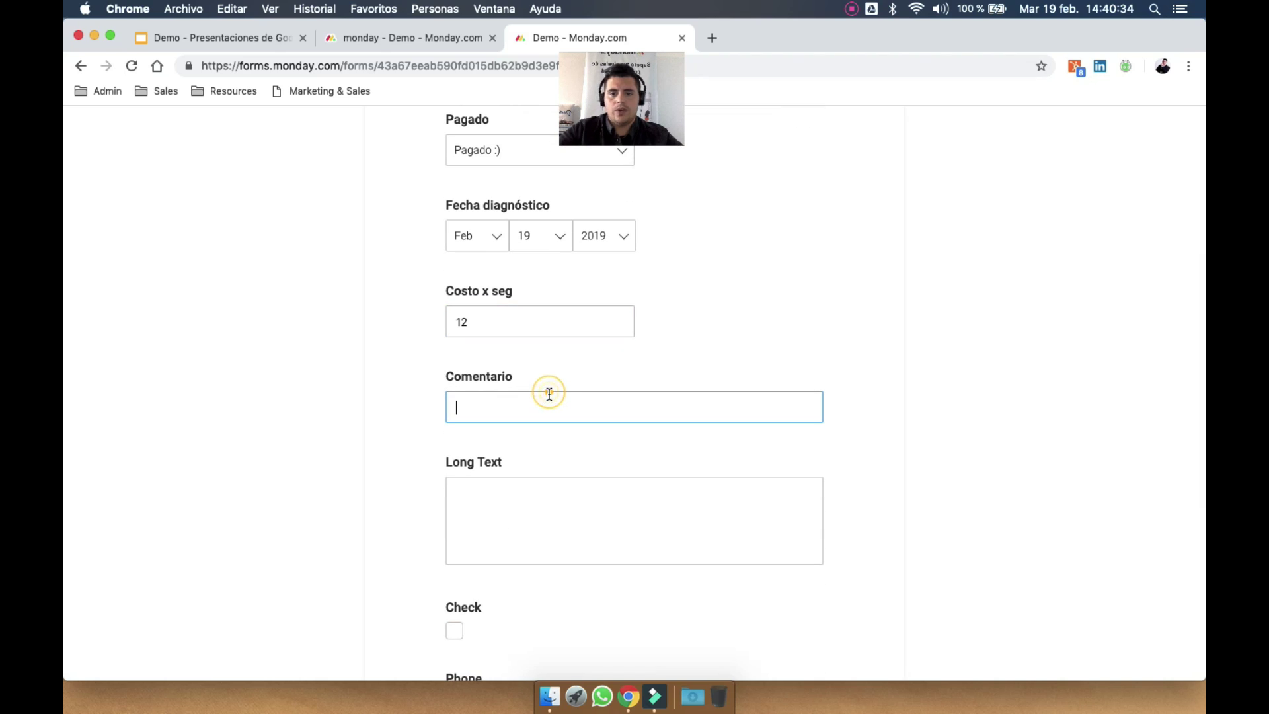
left_click(526, 499)
type("fdsfdfds")
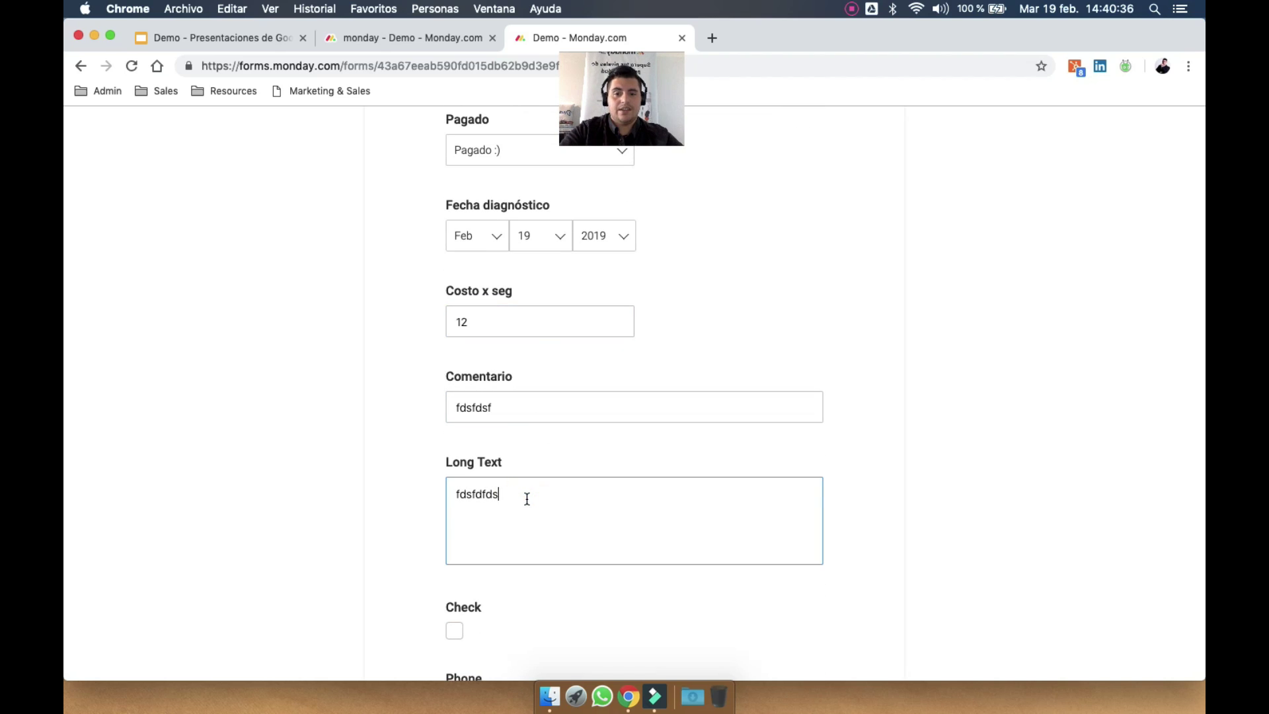
type("fsd")
scroll(527, 500, "down", 3)
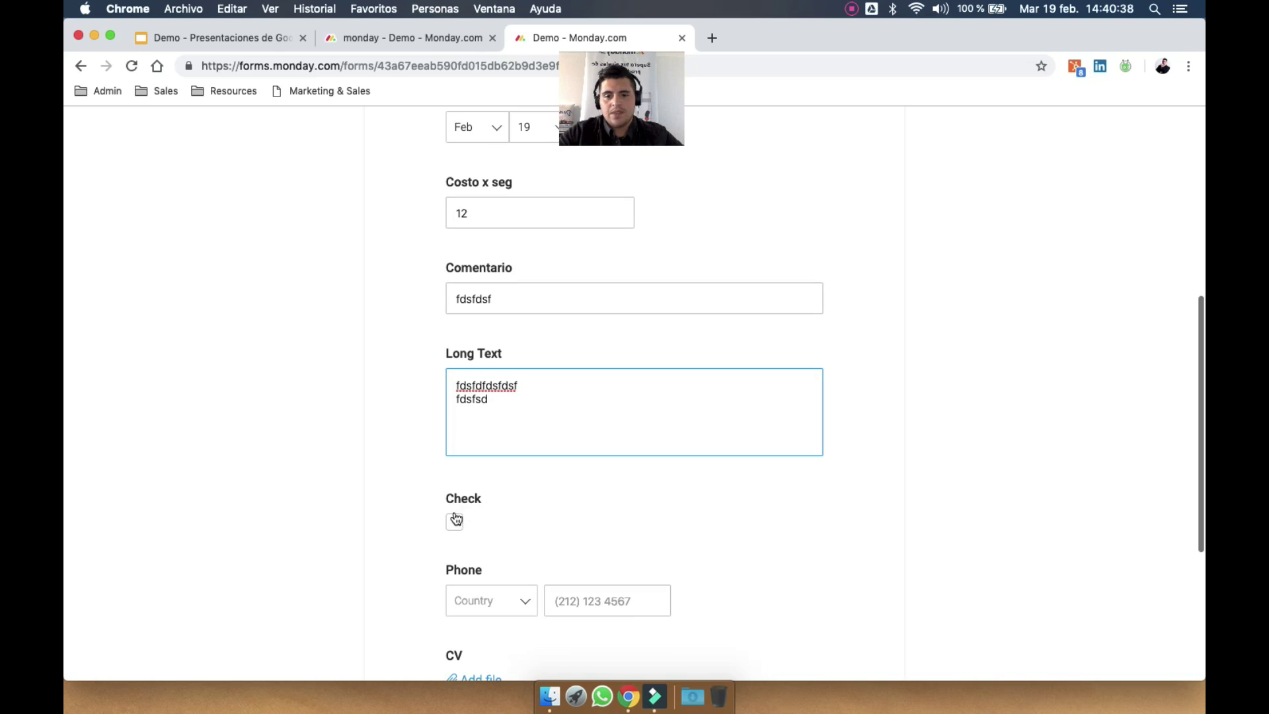
left_click(455, 519)
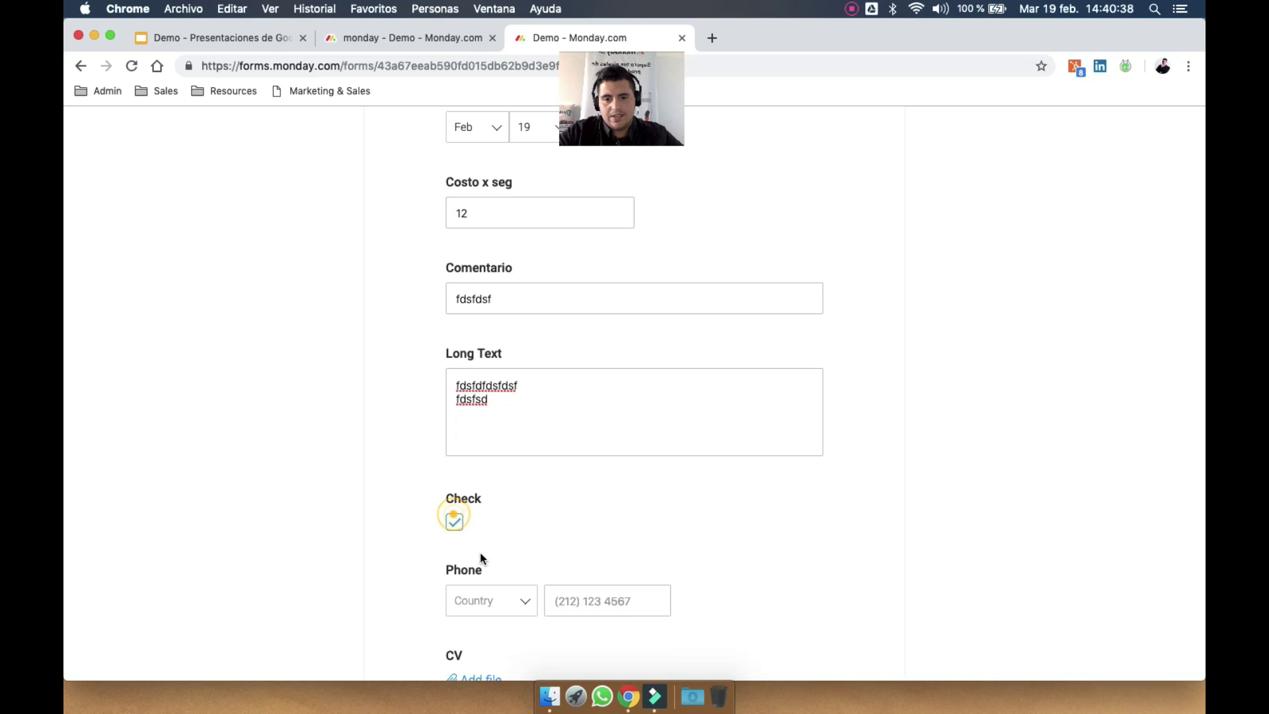
left_click(502, 604)
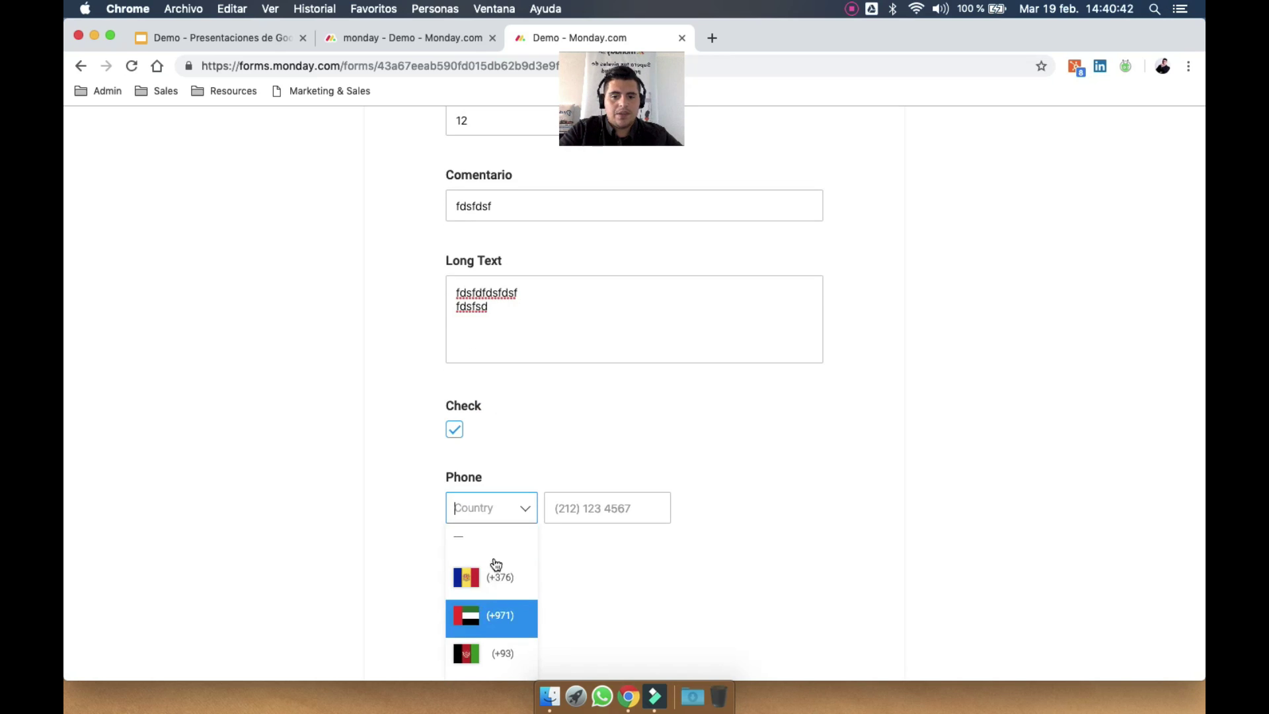
scroll(492, 605, "down", 3)
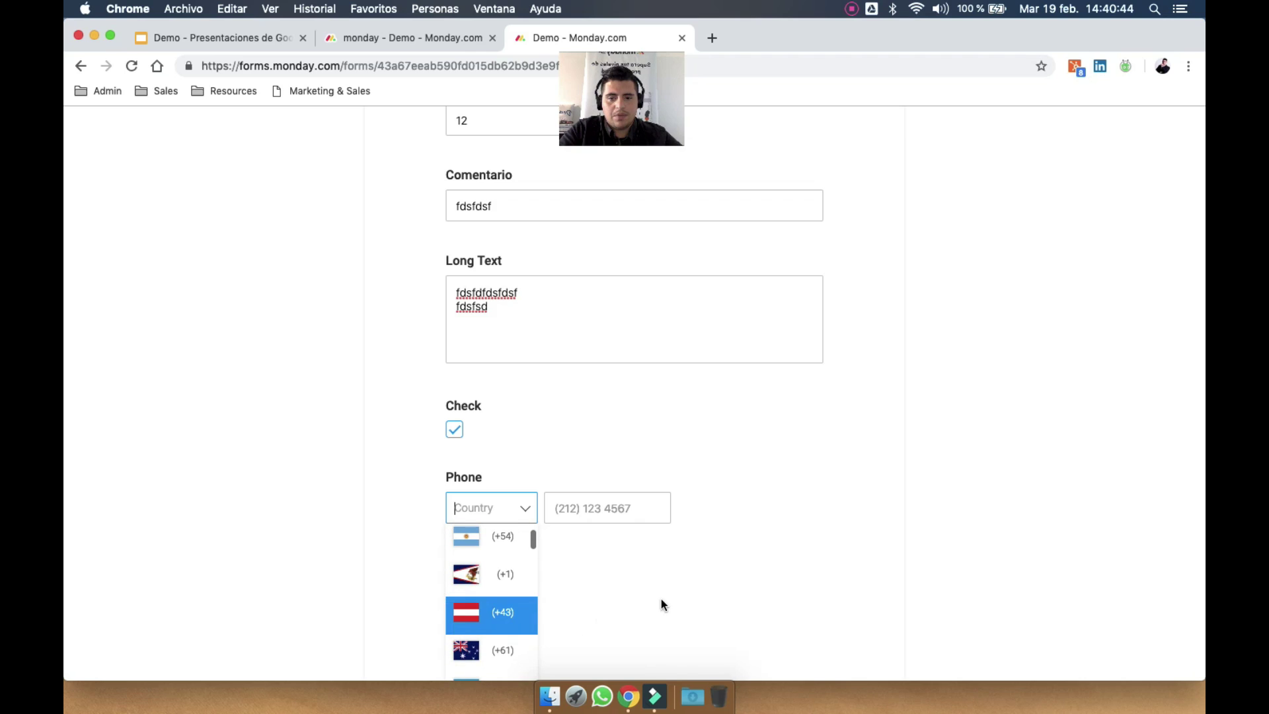
type("arg")
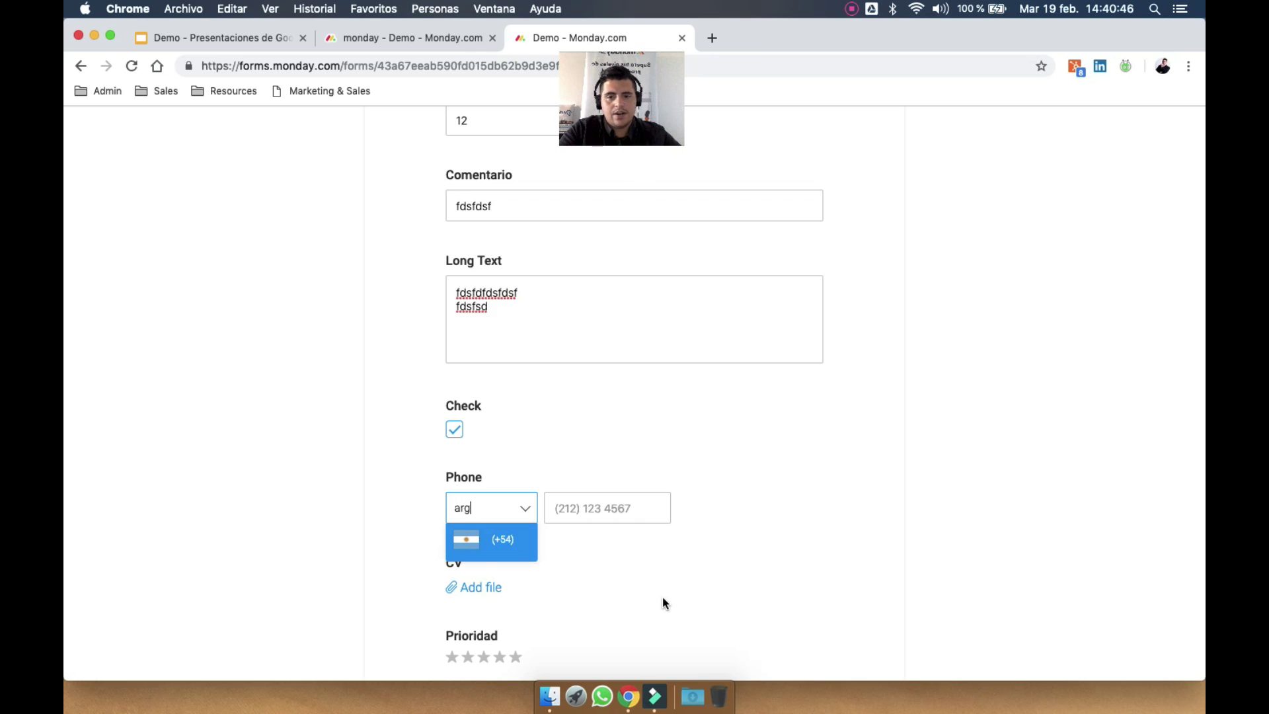
key("BackSpace")
key("BackSpace")
key("BackSpace")
type("col")
key("BackSpace")
key("BackSpace")
key("BackSpace")
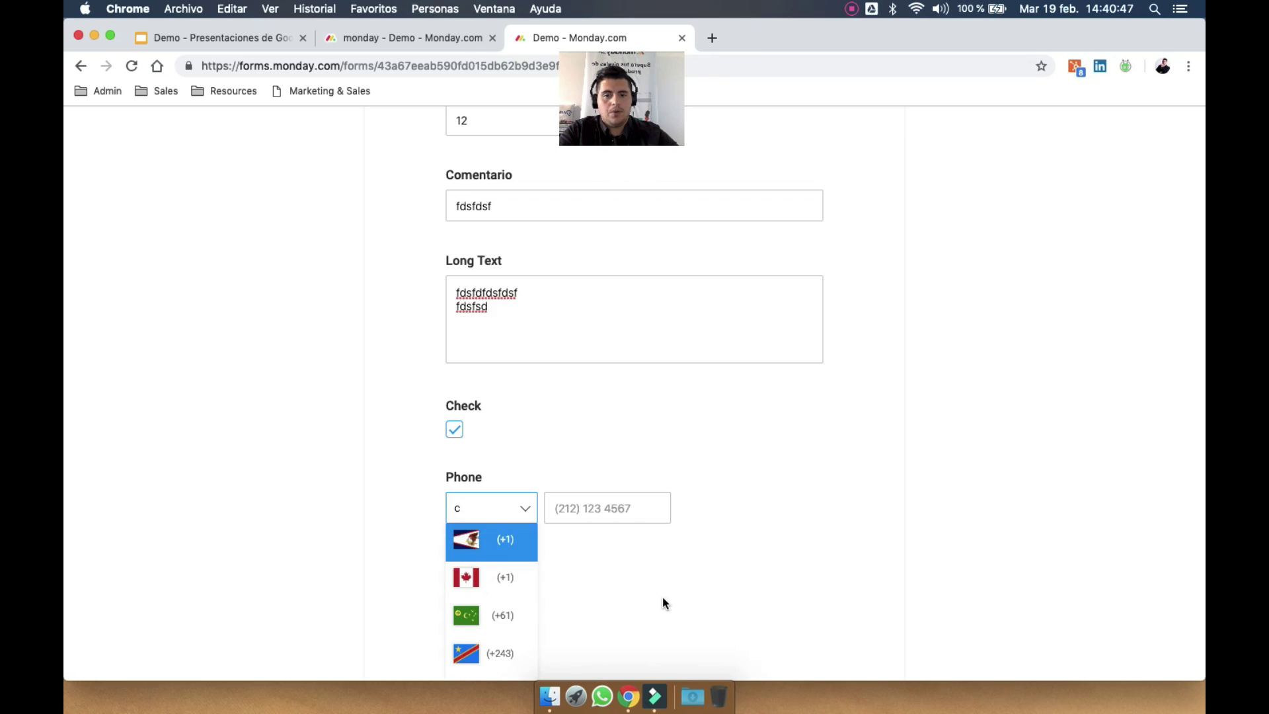
type("per")
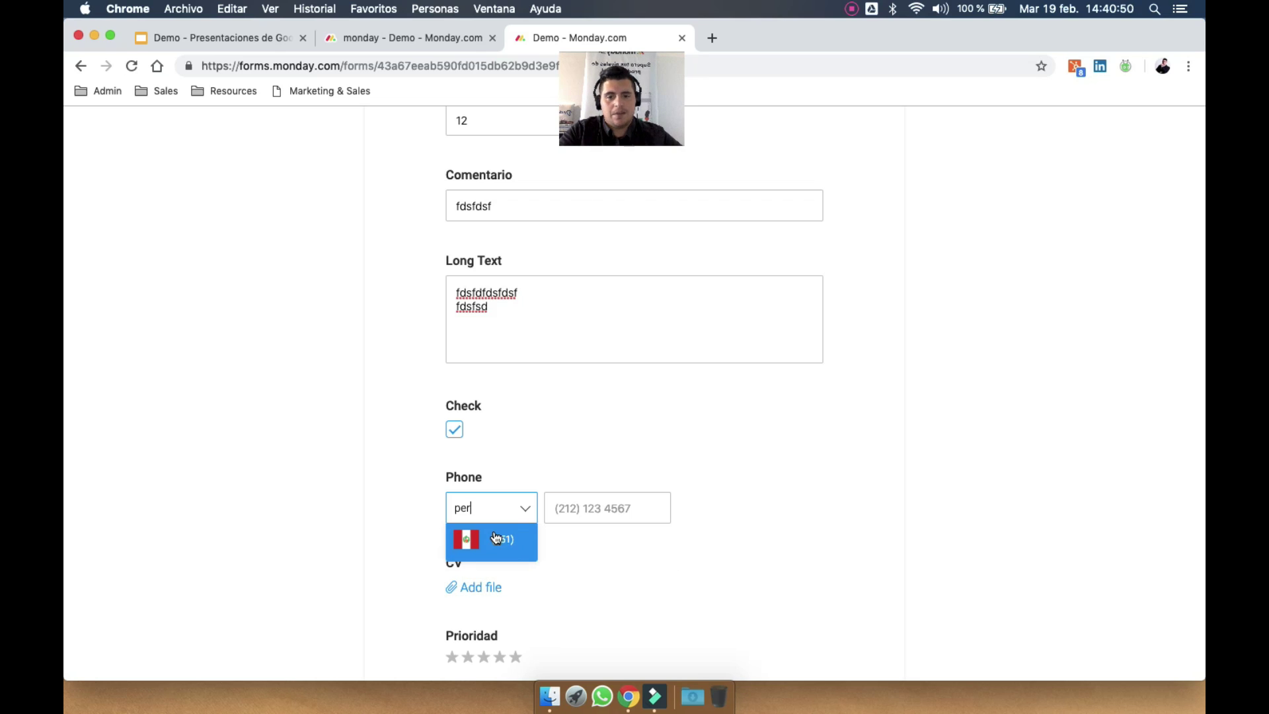
left_click(494, 535)
type("899")
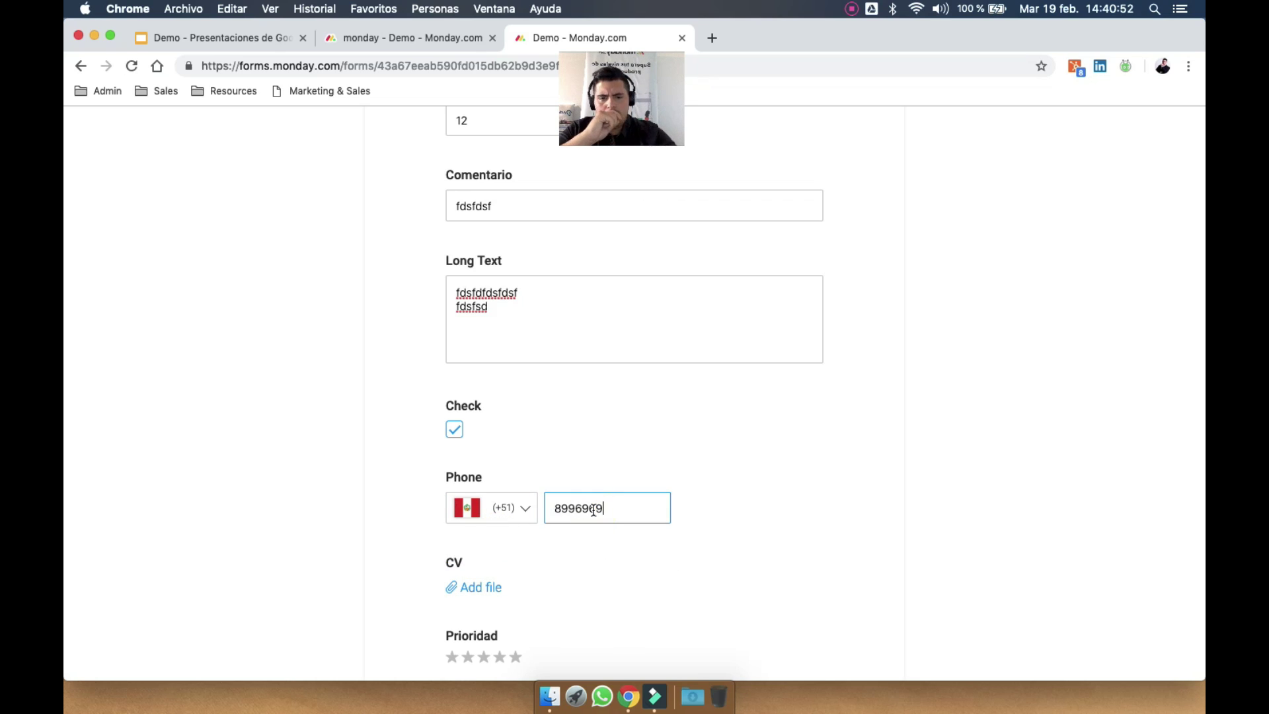
type("6969")
left_click(757, 529)
scroll(757, 529, "down", 3)
double_click(586, 421)
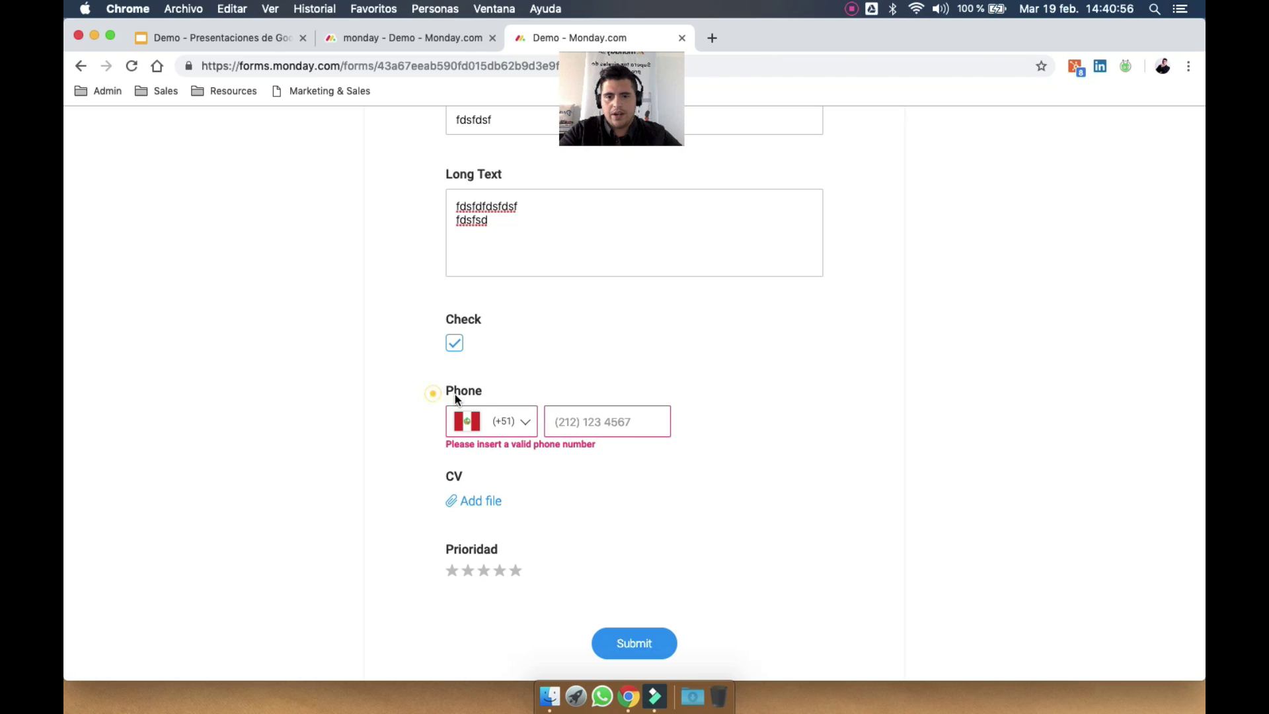
left_click(486, 409)
scroll(489, 488, "up", 20)
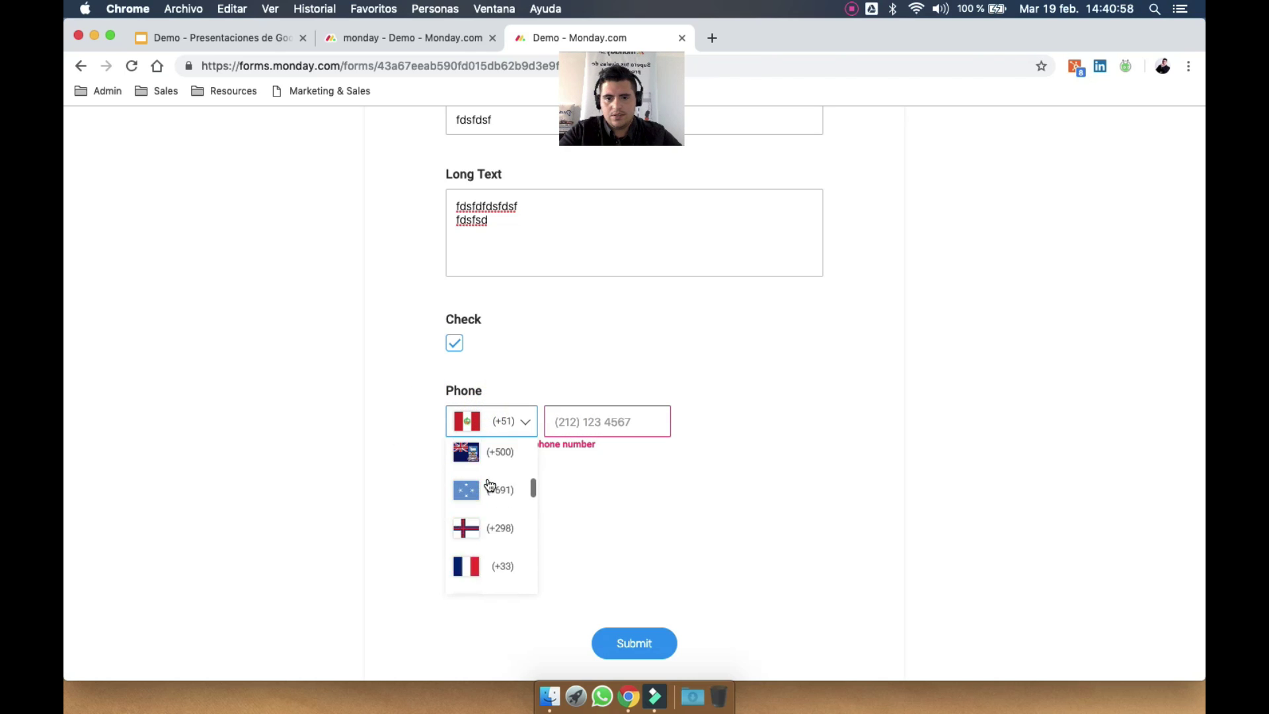
scroll(502, 459, "up", 3)
left_click(478, 462)
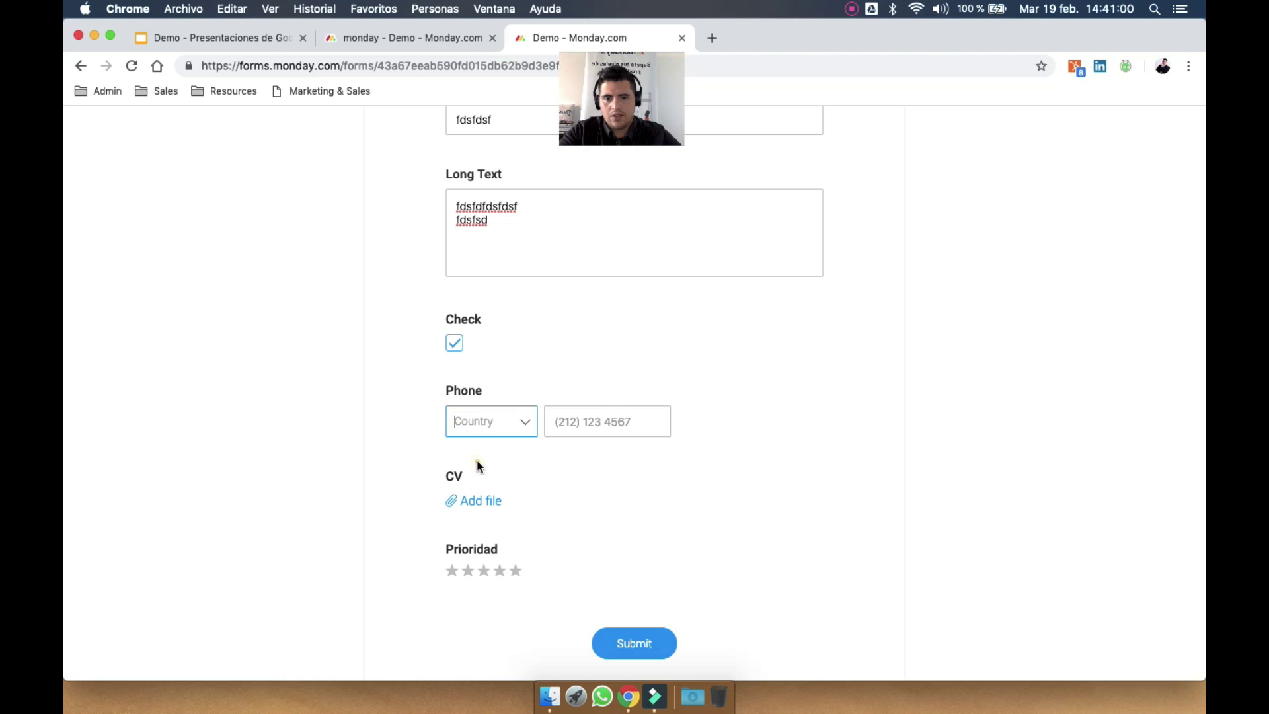
left_click(376, 434)
left_click(465, 500)
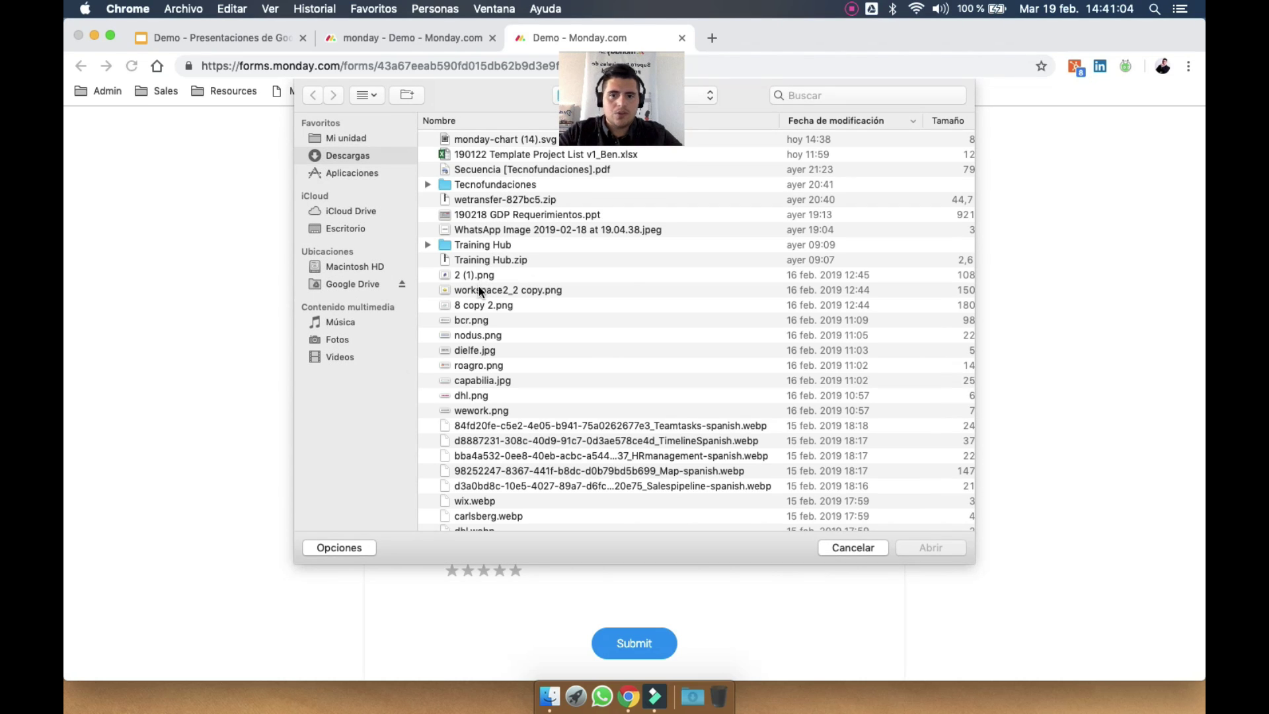
Attach workspace2_2 copy.png as the CV, rate Prioridad three stars, and submit the form
double_click(478, 295)
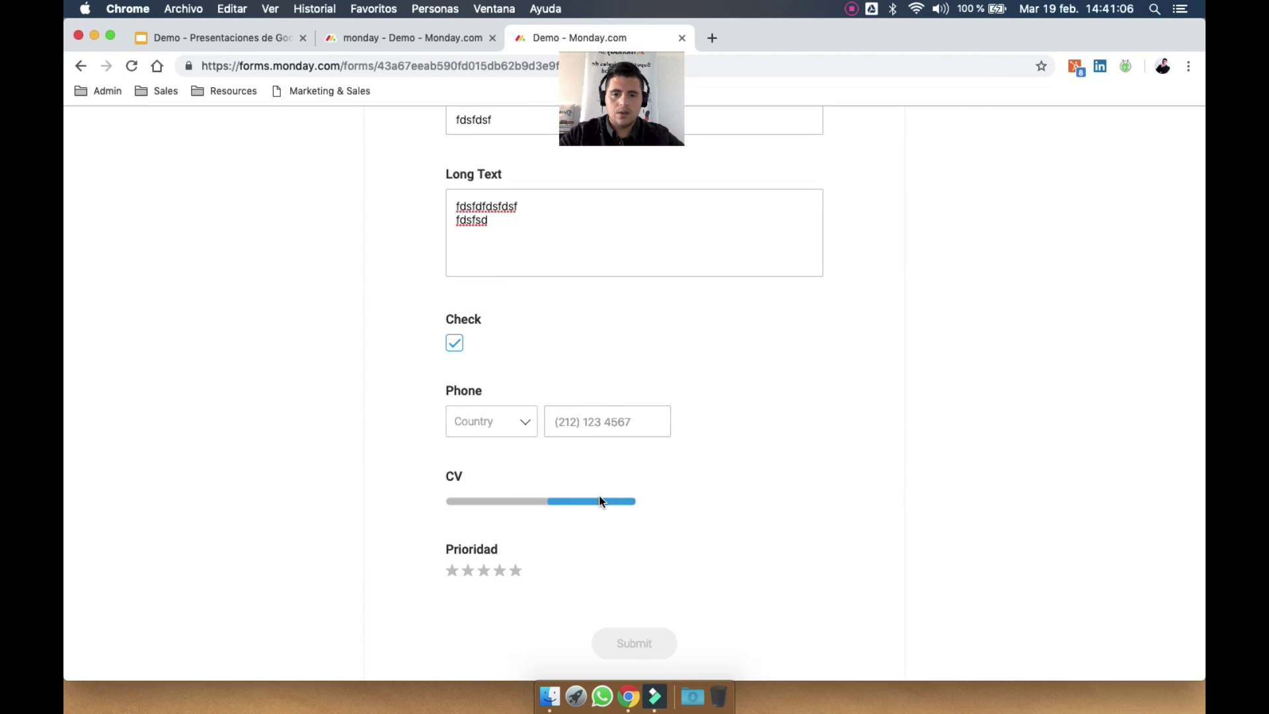
left_click(483, 572)
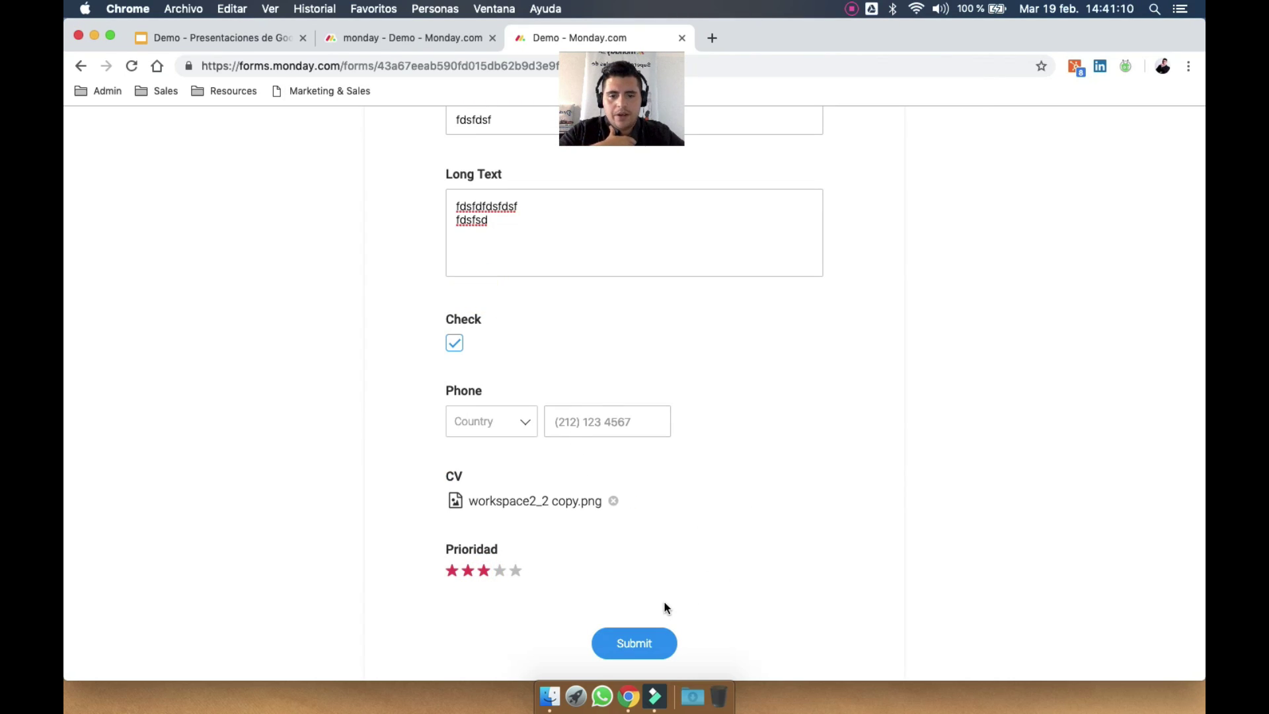
scroll(666, 608, "down", 2)
left_click(640, 558)
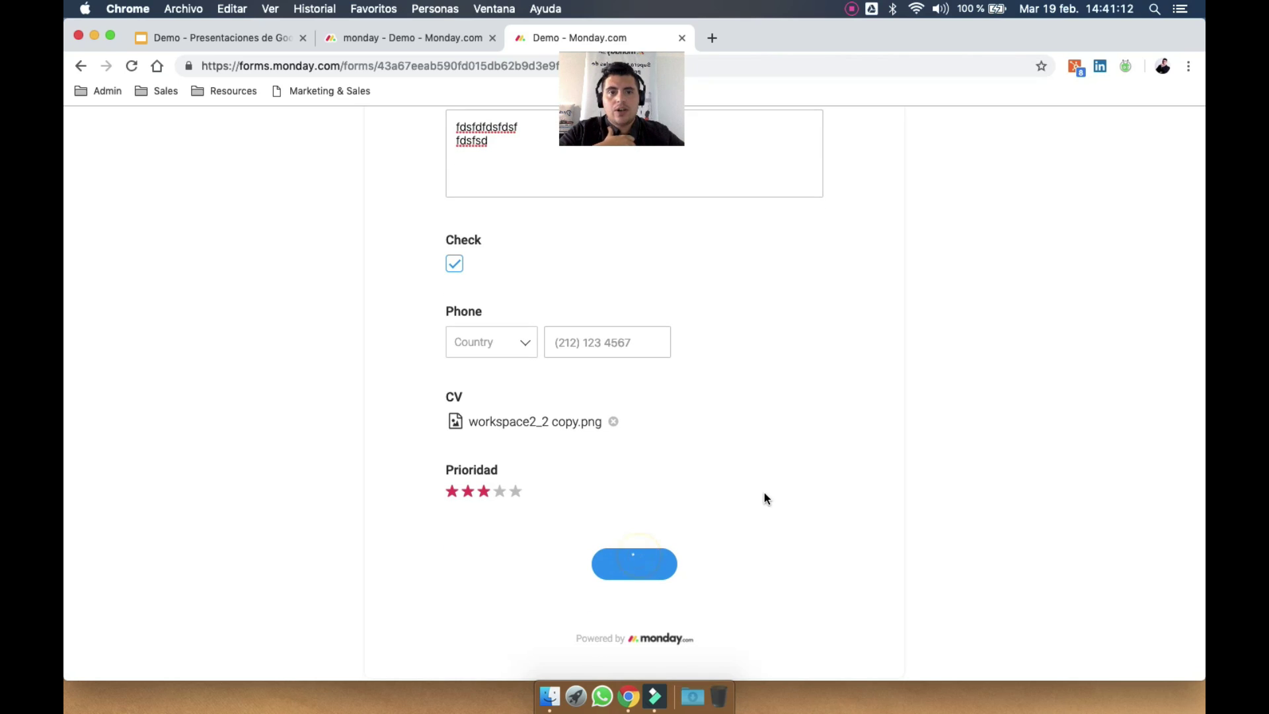
Back on the Demo board, scroll across the new Esto es una Demo row's columns
left_click(455, 41)
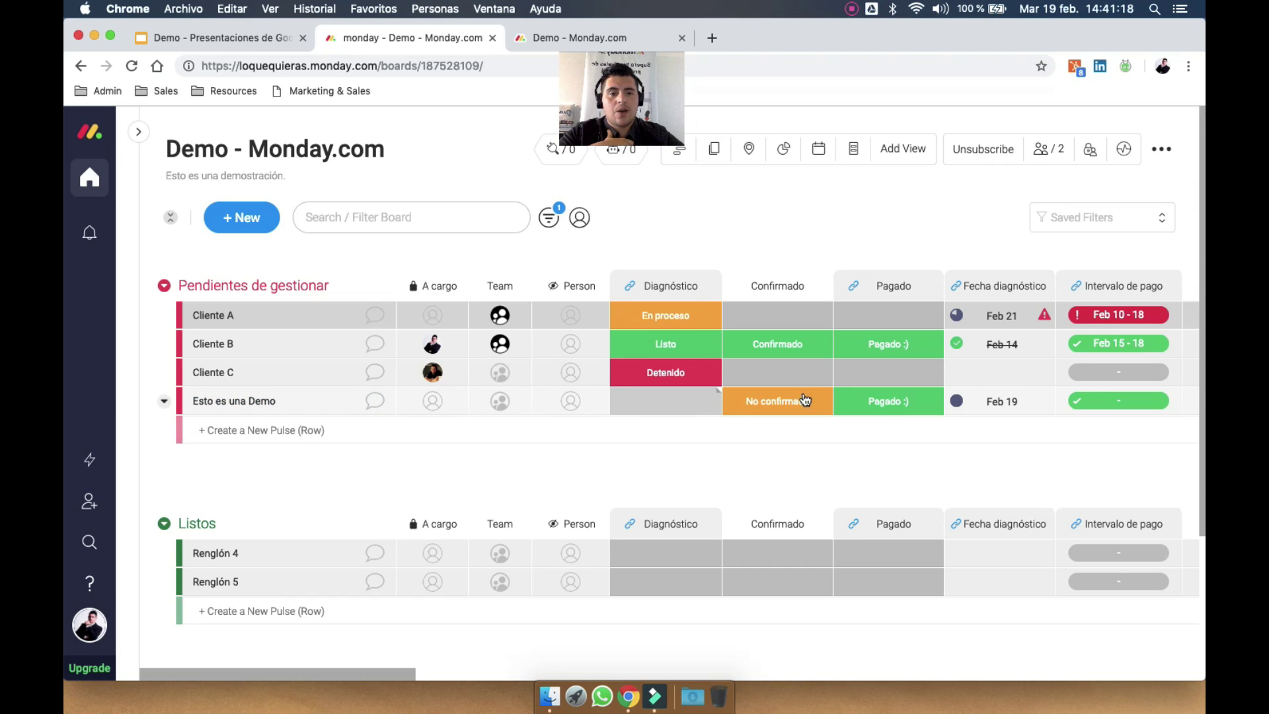
scroll(928, 402, "right", 6)
scroll(928, 402, "right", 12)
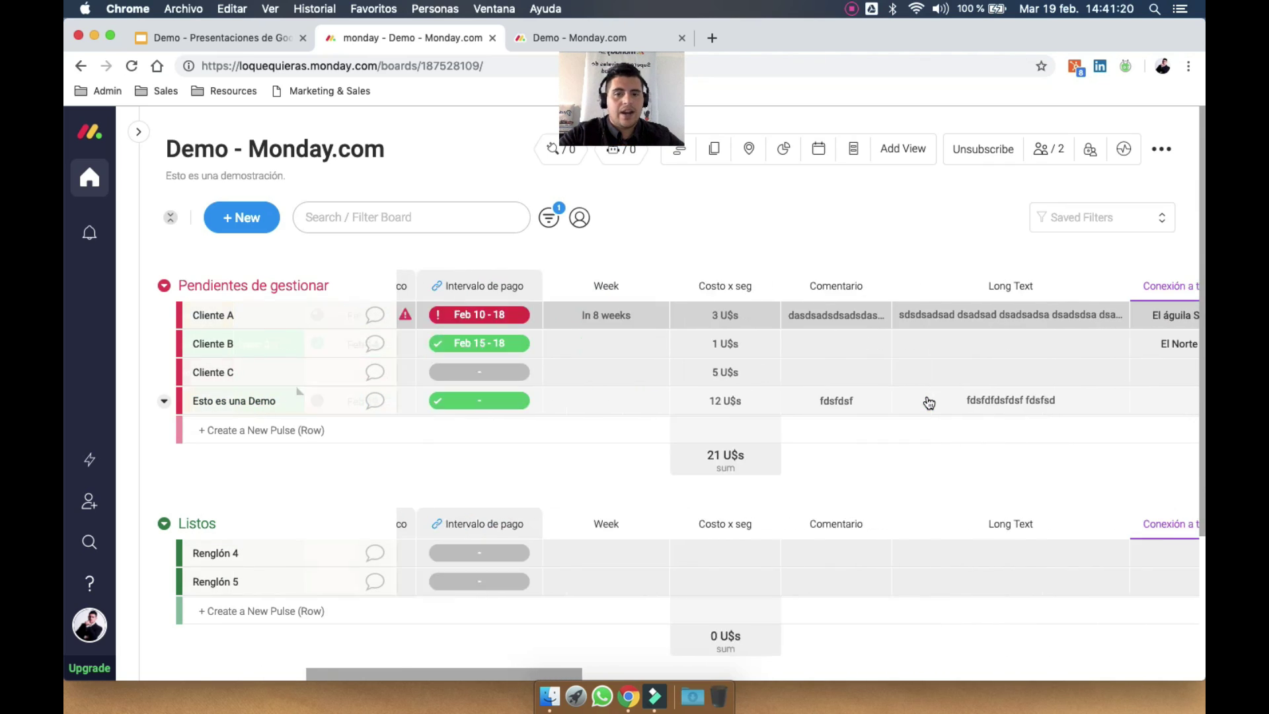
scroll(929, 402, "right", 10)
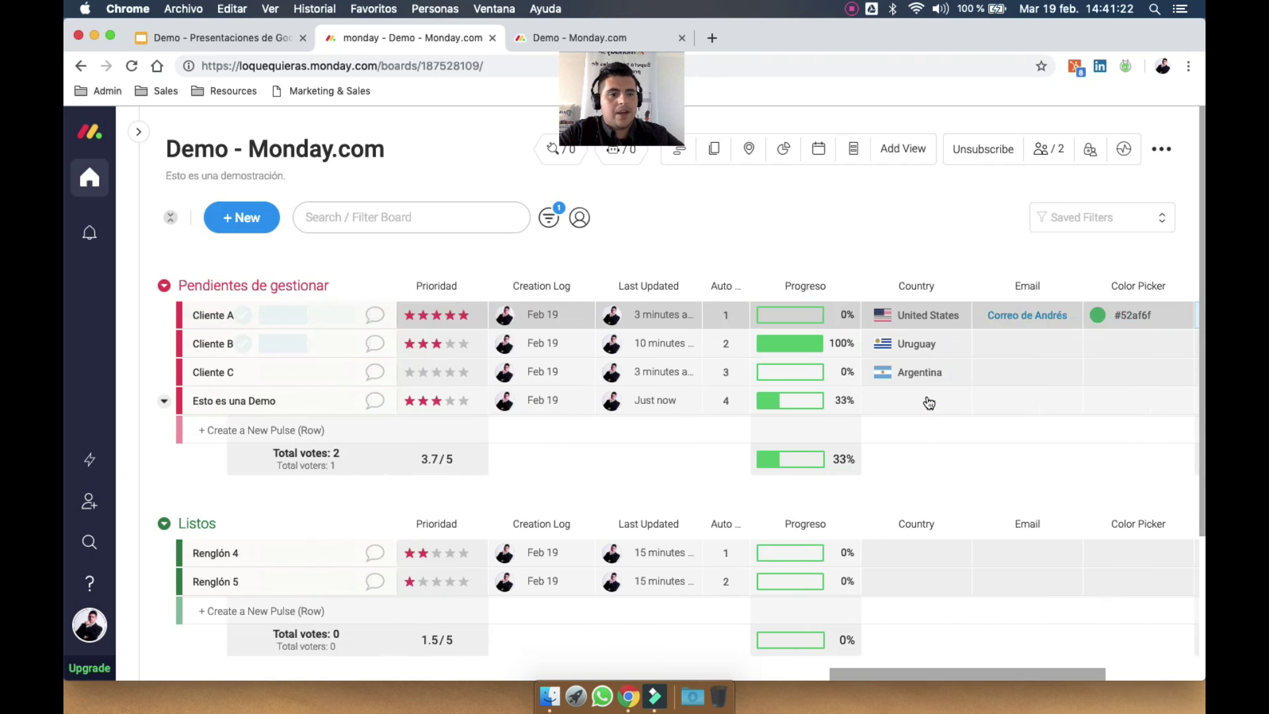
scroll(929, 402, "left", 20)
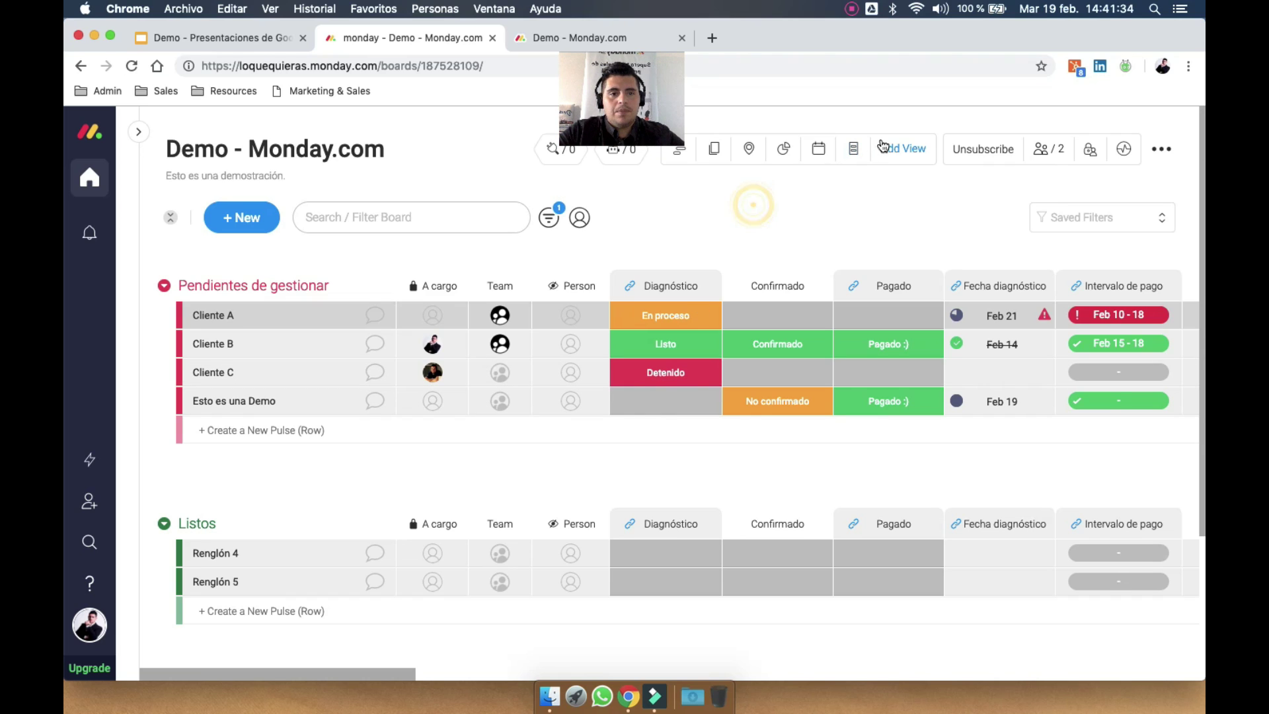
left_click(903, 148)
Show the Demo board as a Kanban view
scroll(527, 406, "down", 5)
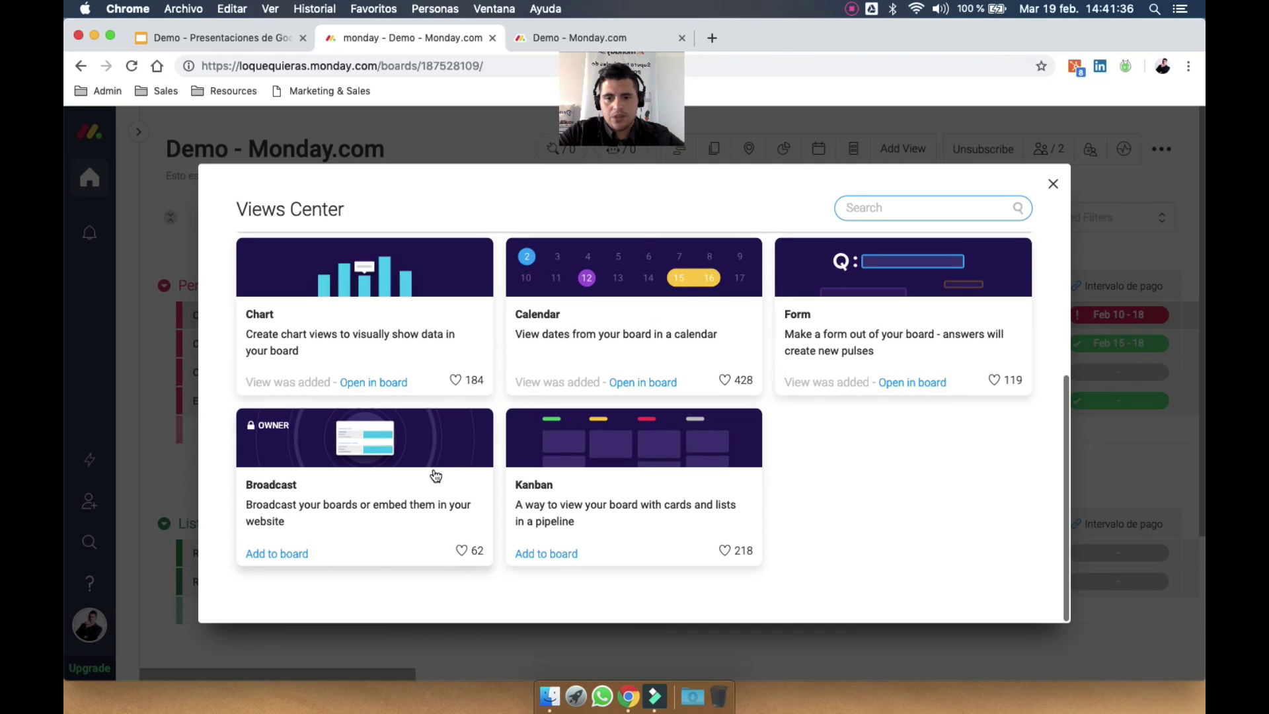
left_click(587, 440)
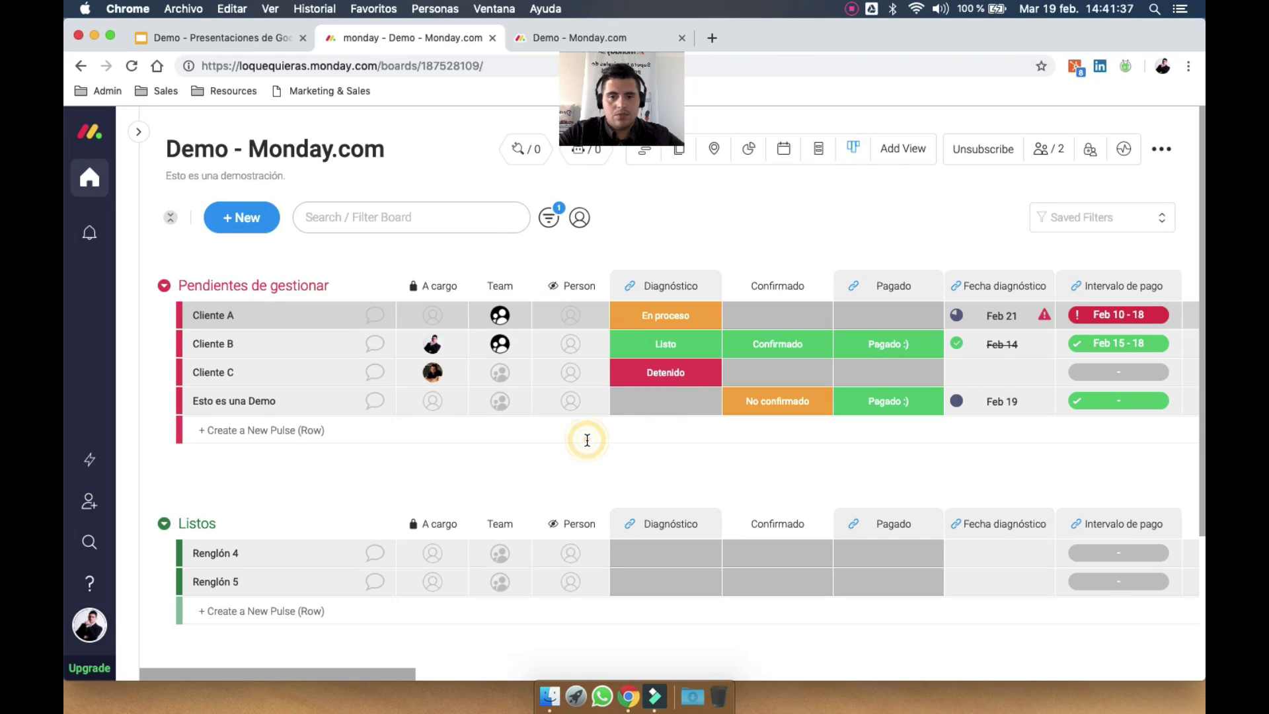
left_click(853, 151)
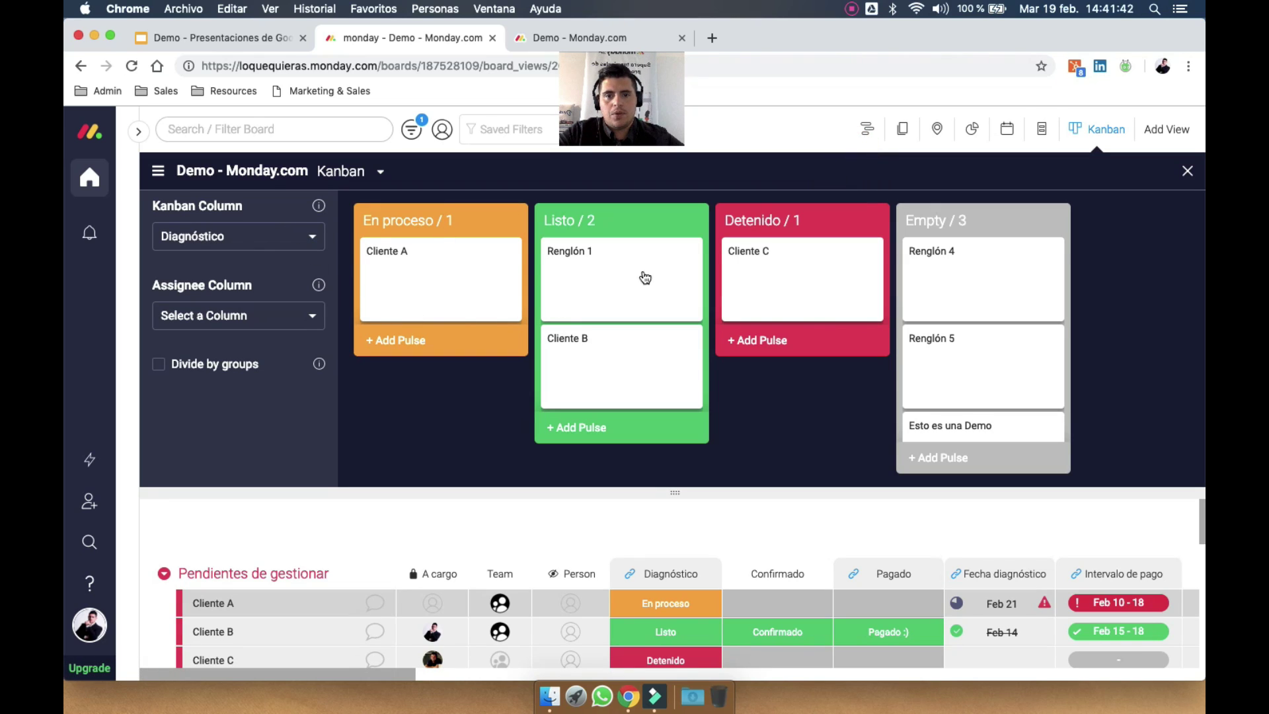
Move Cliente B's card to En proceso and Cliente A's to Detenido, then close the Kanban
left_click_drag(442, 277, 451, 309)
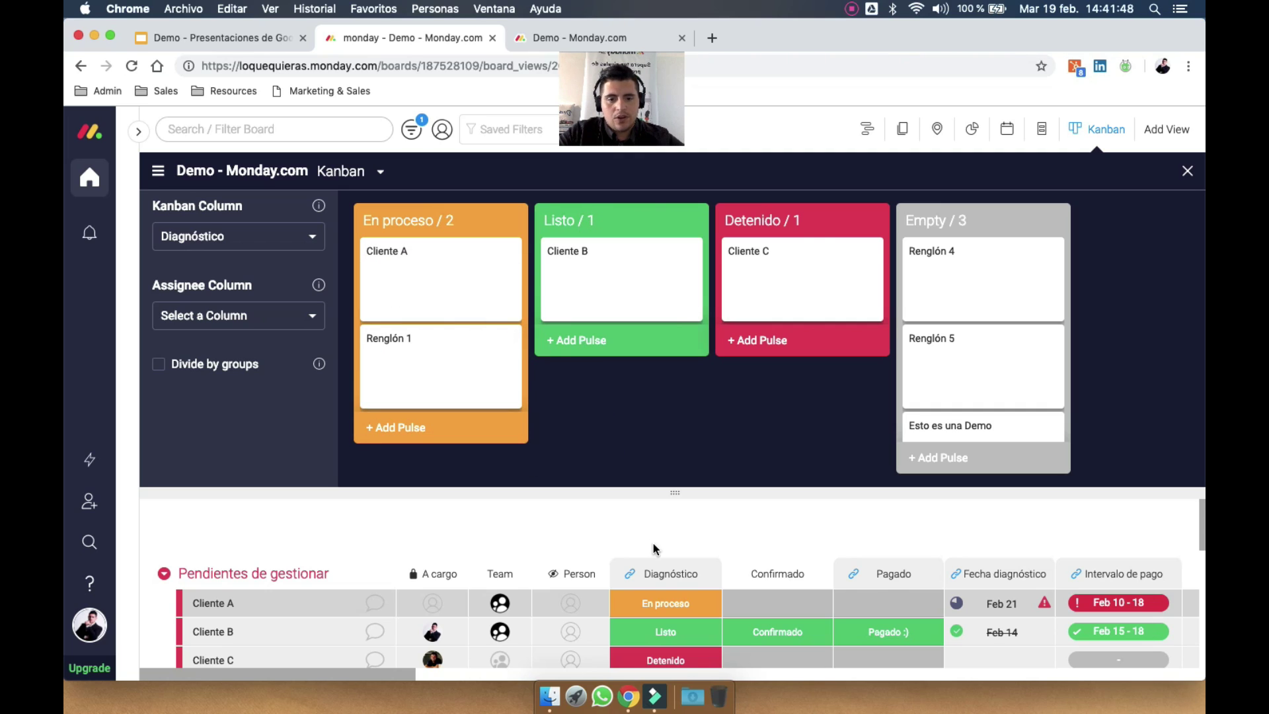
scroll(655, 549, "down", 5)
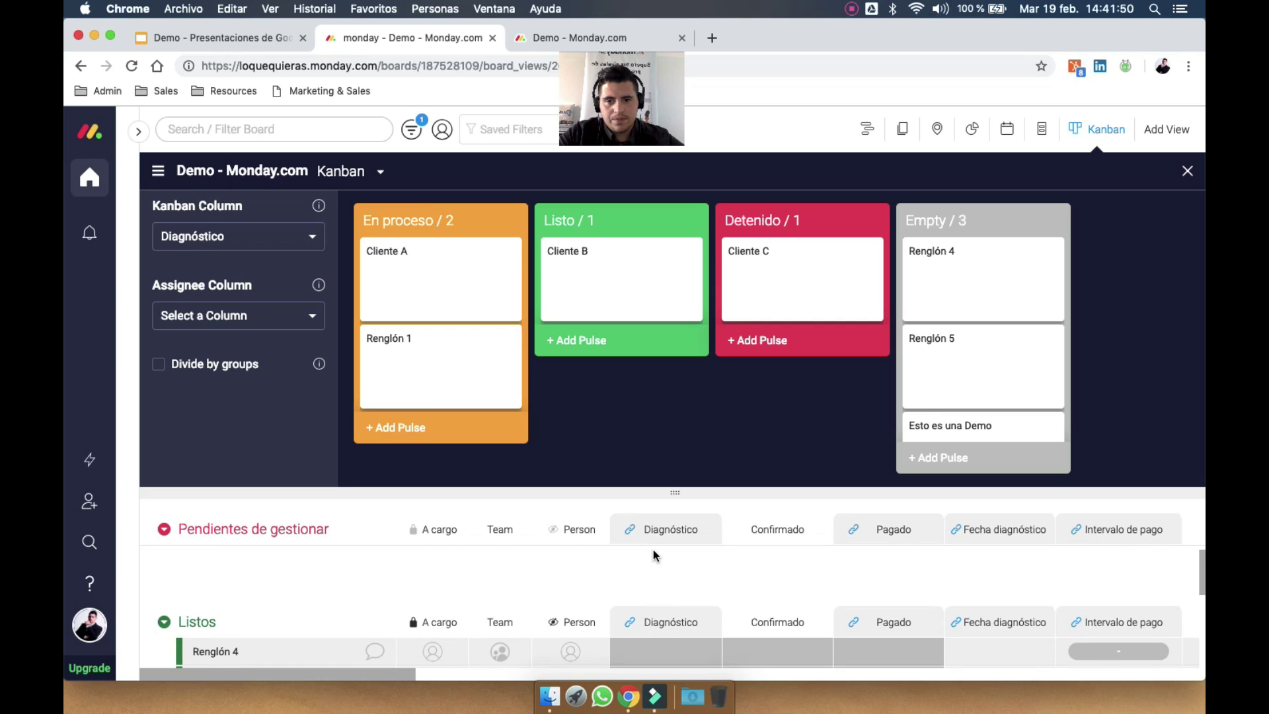
scroll(653, 549, "up", 4)
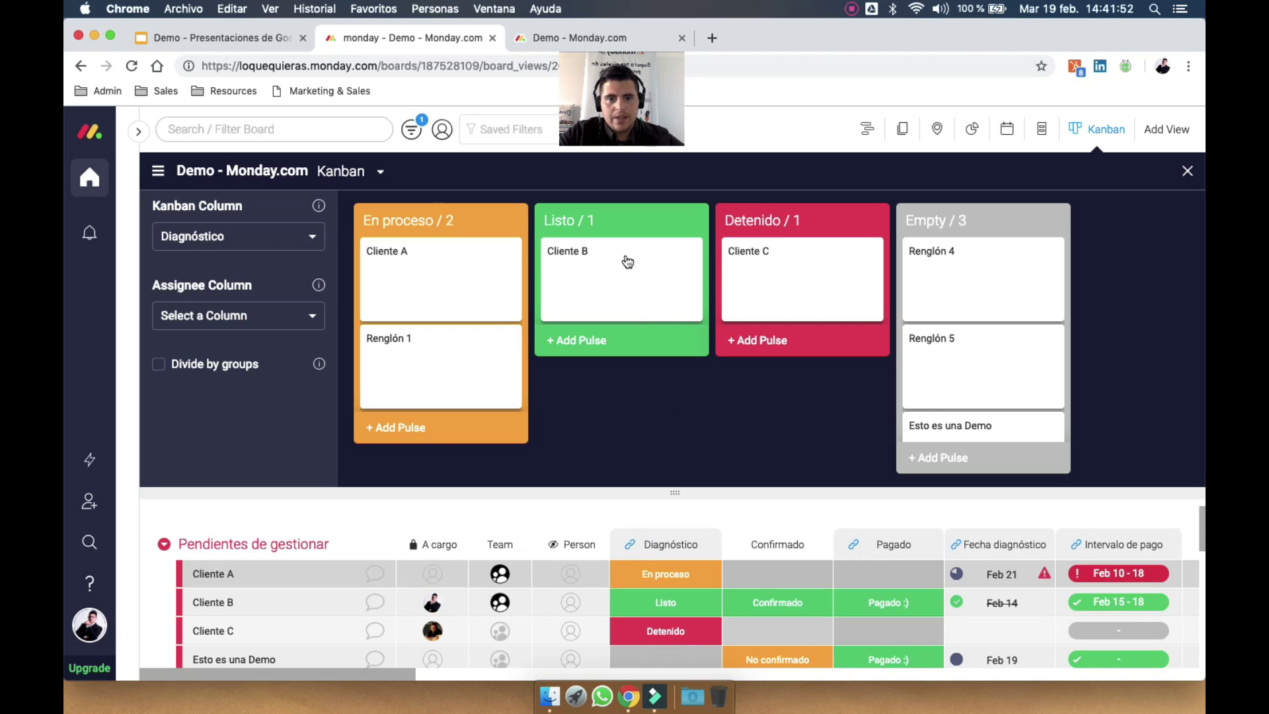
left_click_drag(628, 261, 434, 237)
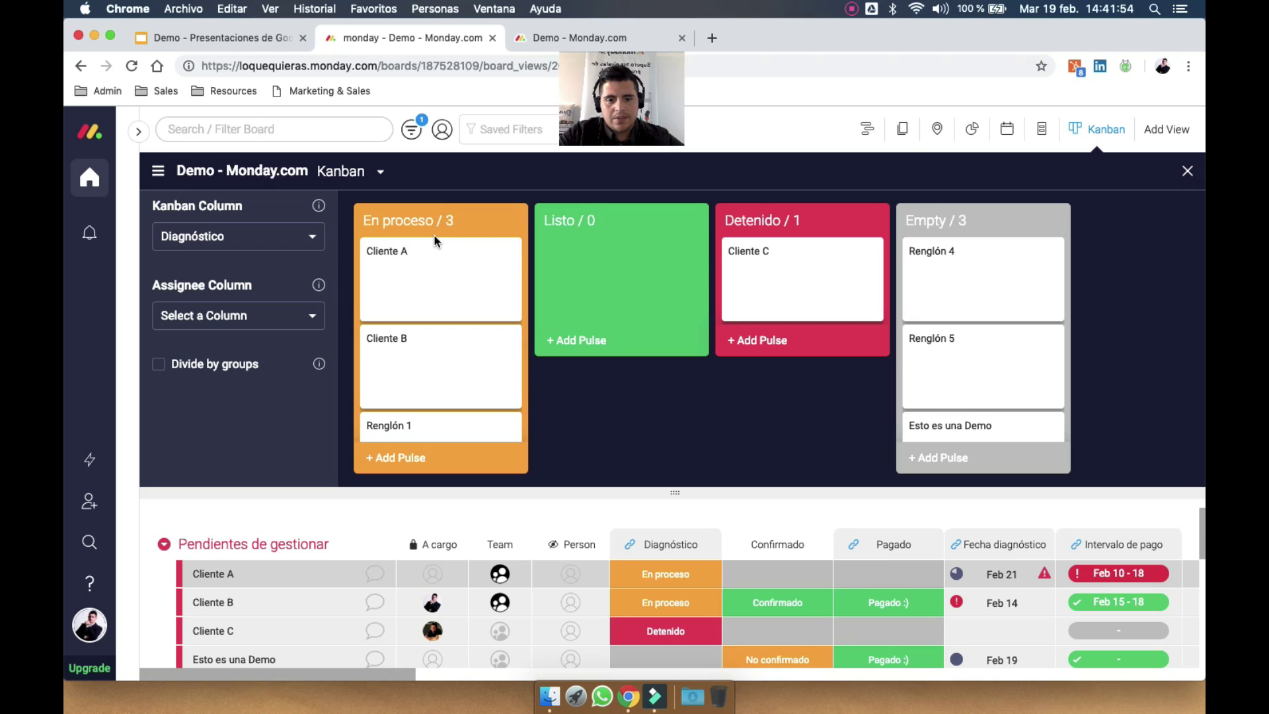
left_click_drag(769, 289, 808, 245)
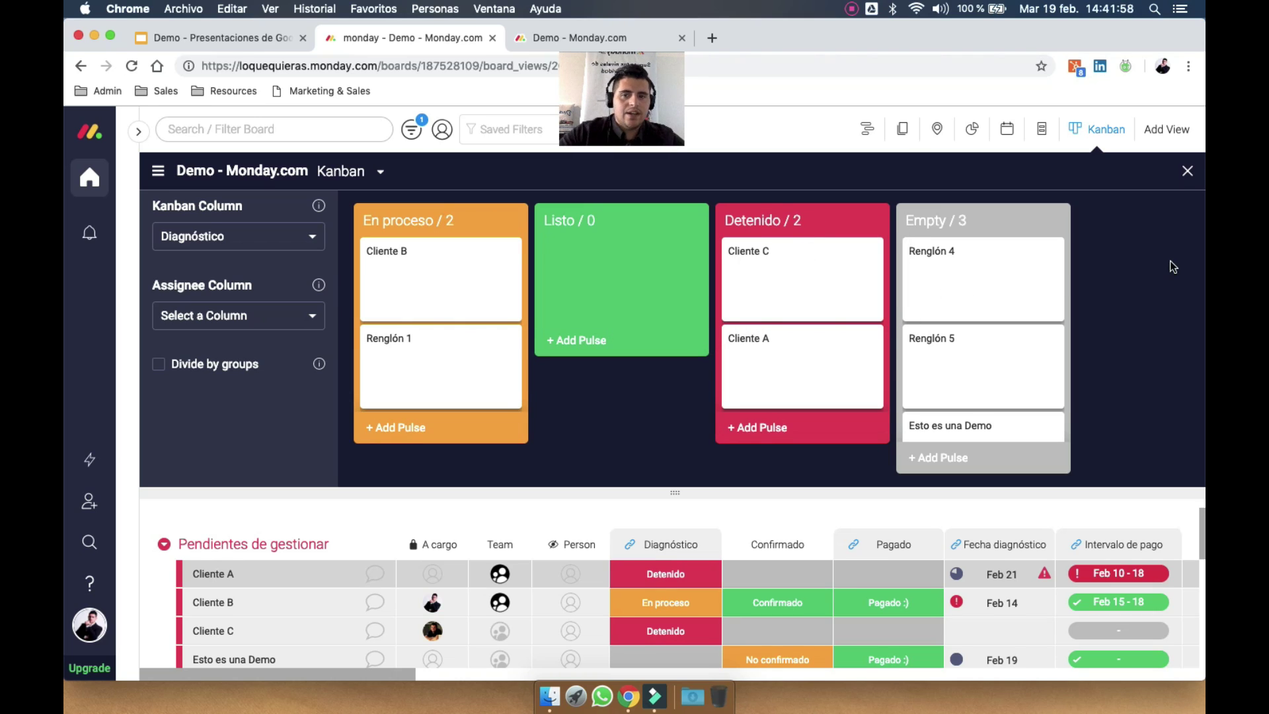
left_click(1189, 173)
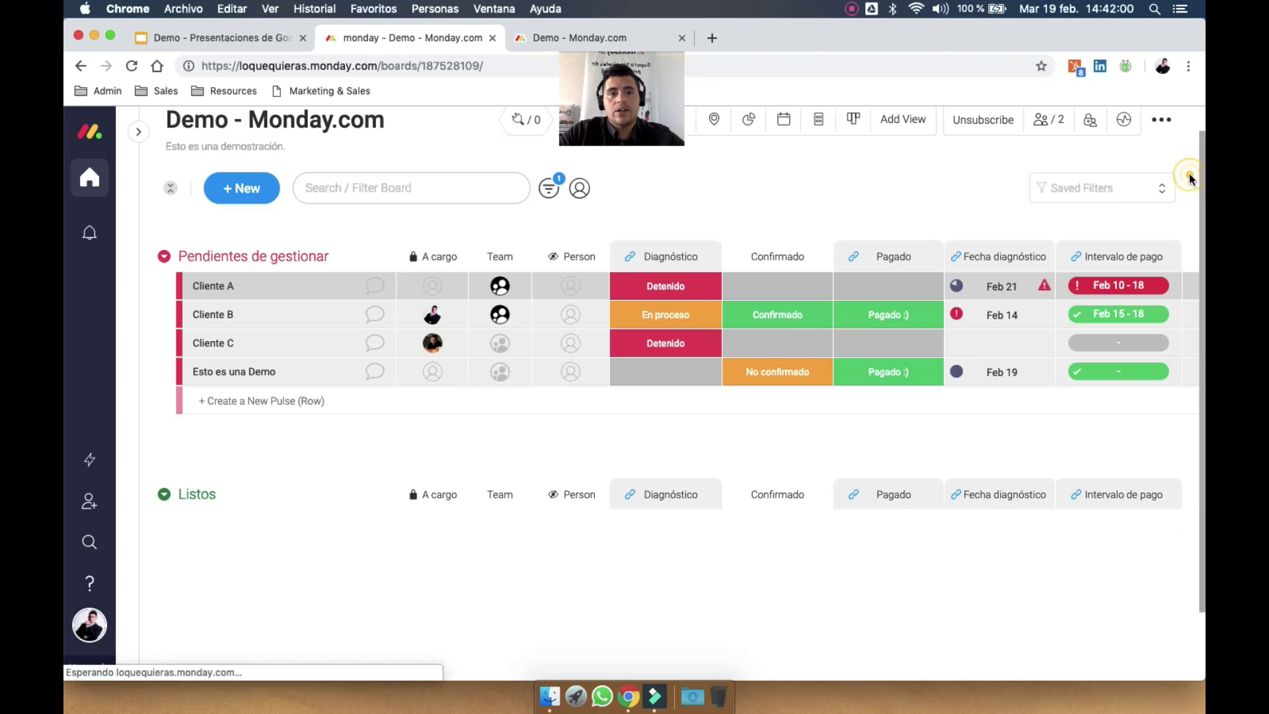
Start broadcasting the Demo board from its Broadcast view and preview the public link in a new tab
left_click(893, 119)
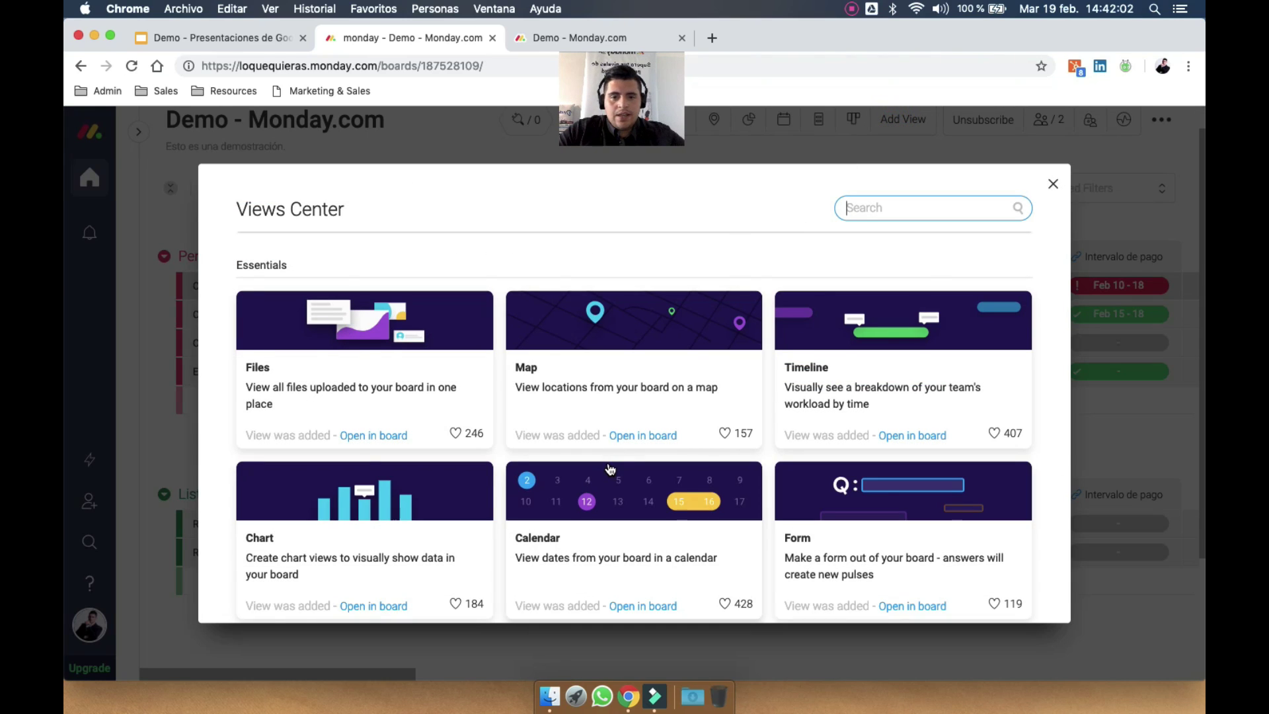
scroll(575, 490, "down", 5)
left_click(425, 496)
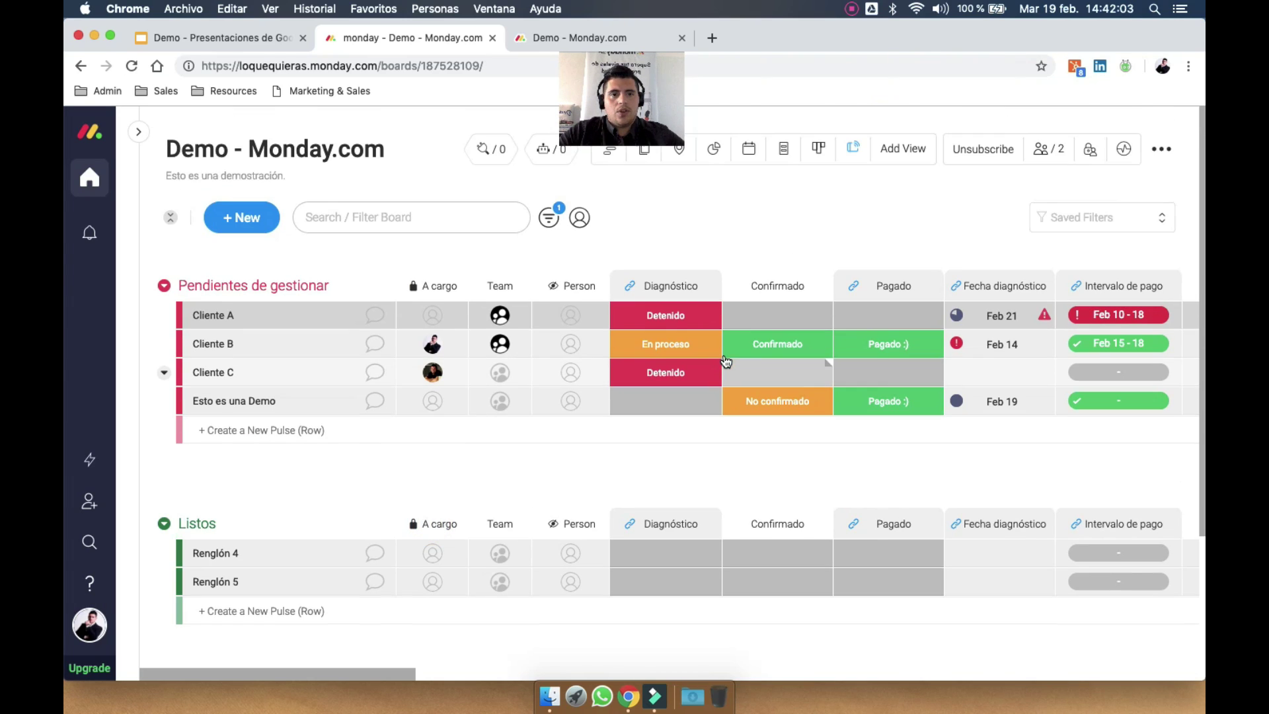
left_click(855, 151)
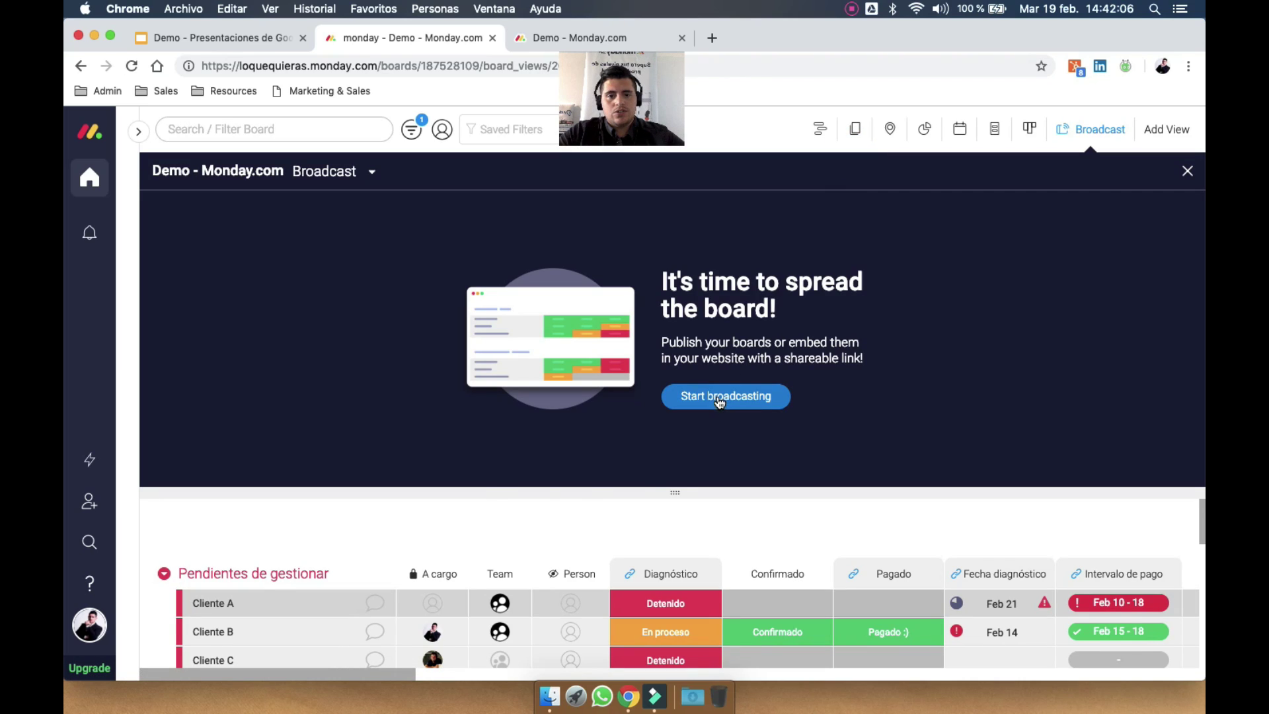
left_click(720, 400)
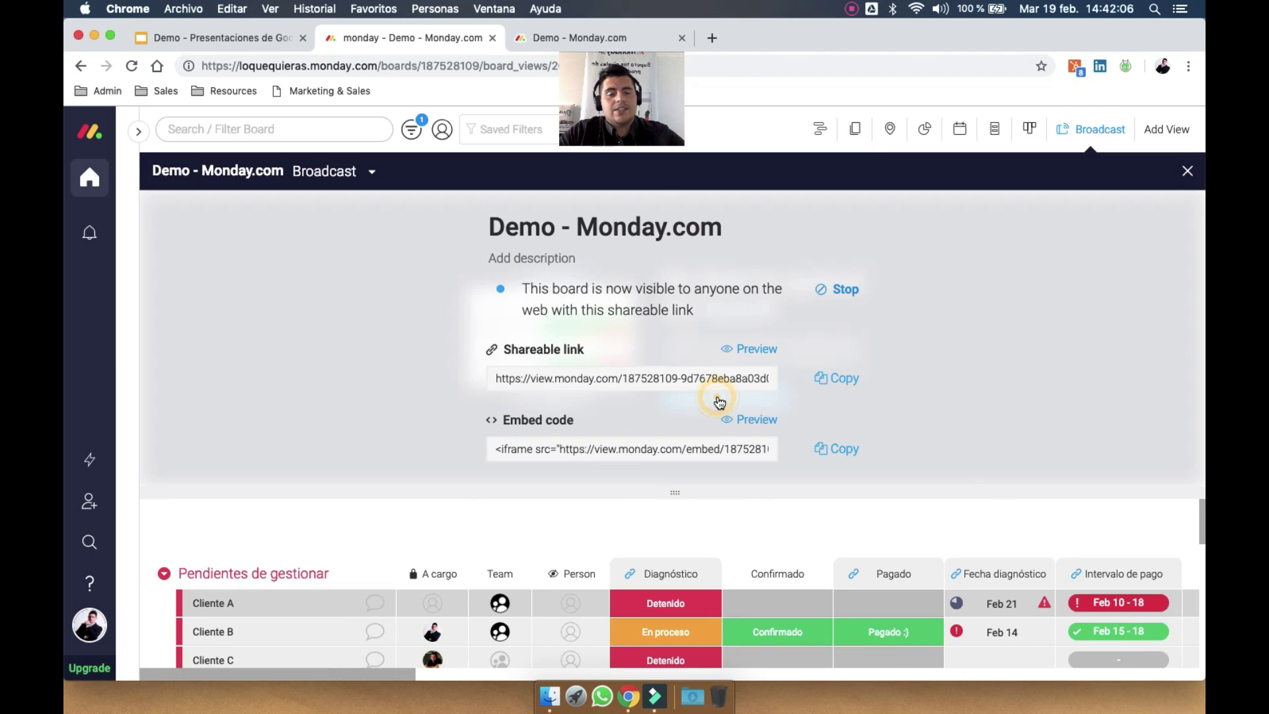
left_click(760, 351)
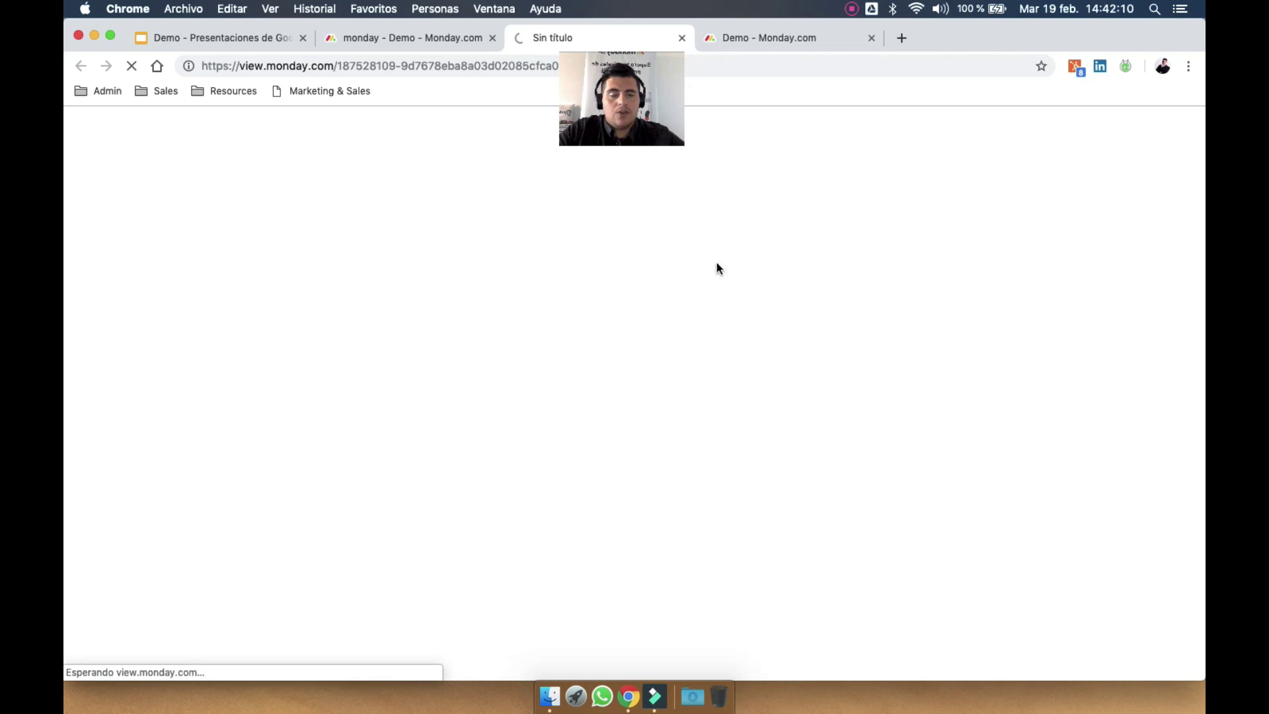
left_click(872, 38)
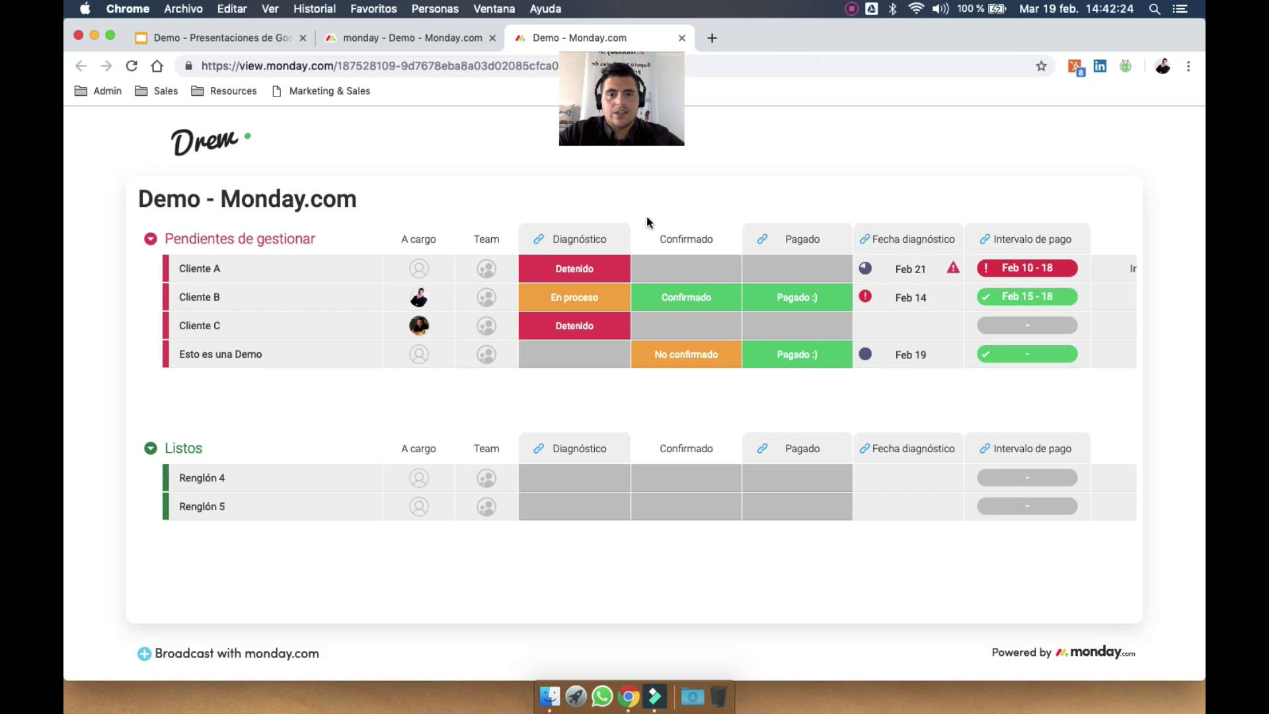
Scroll across the public board's columns, view Cliente A's full Long Text, then close the preview
left_click(451, 71)
left_click(475, 152)
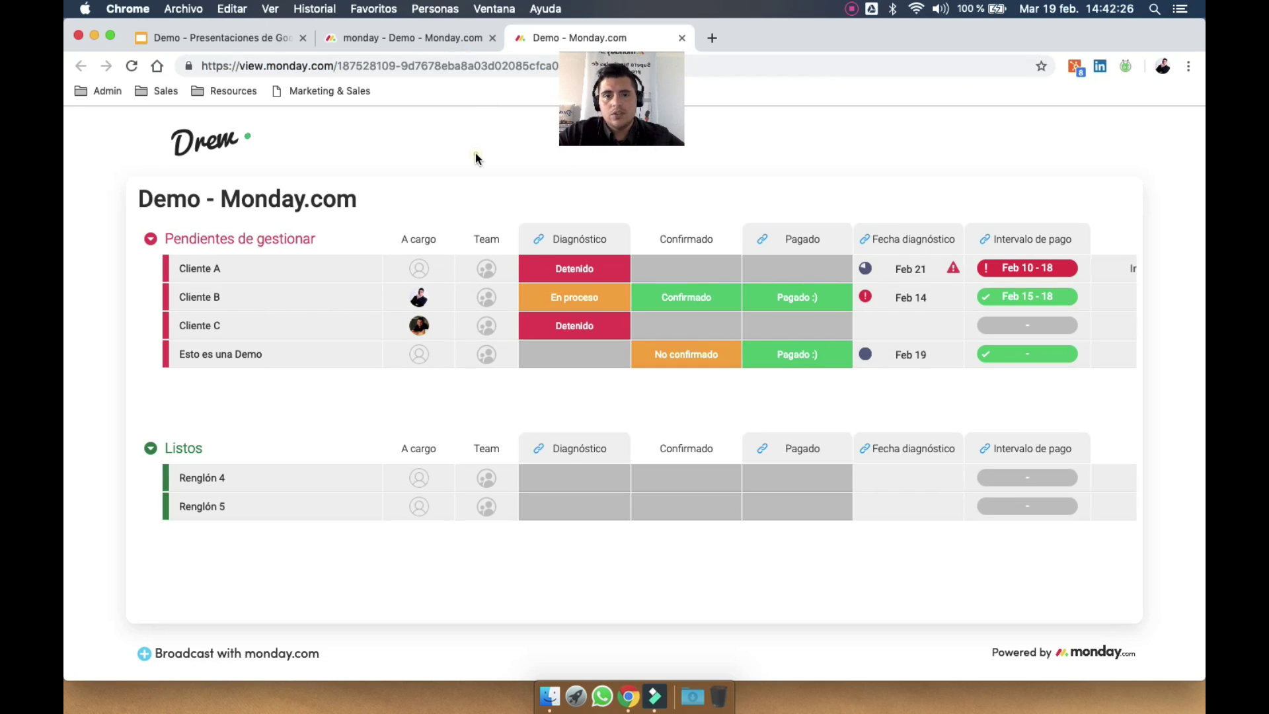
scroll(831, 311, "right", 15)
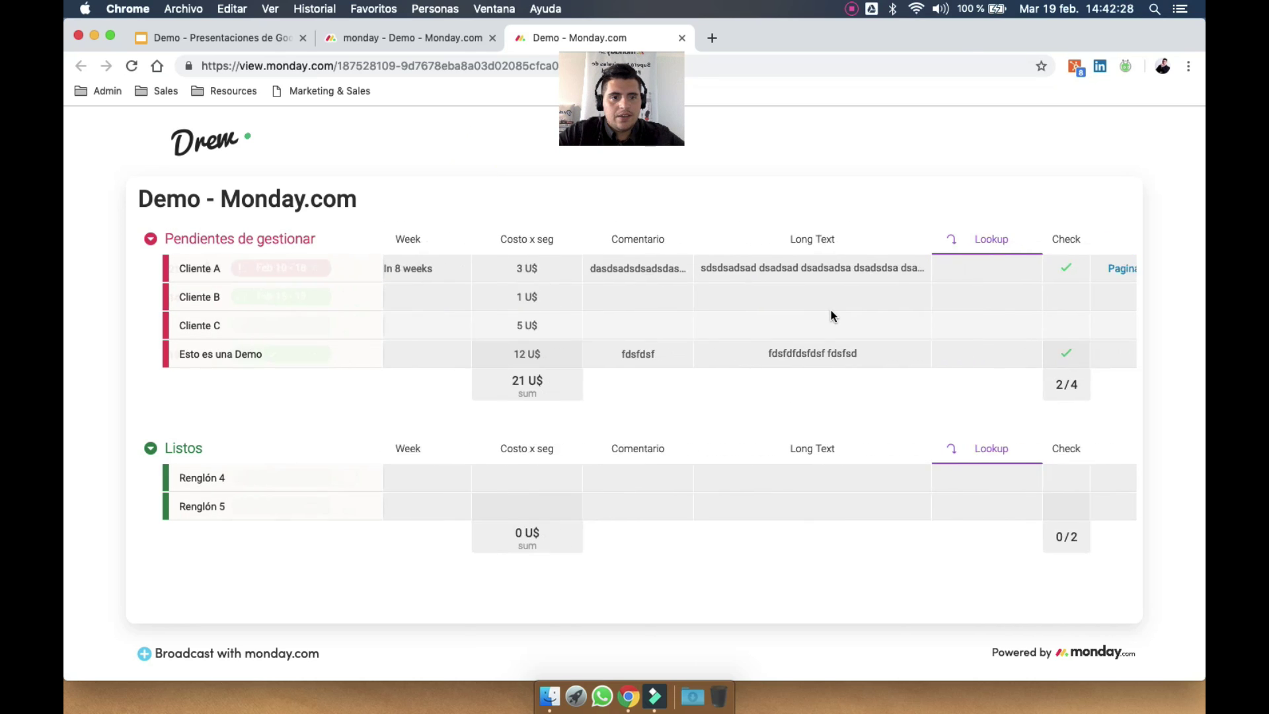
scroll(831, 311, "right", 20)
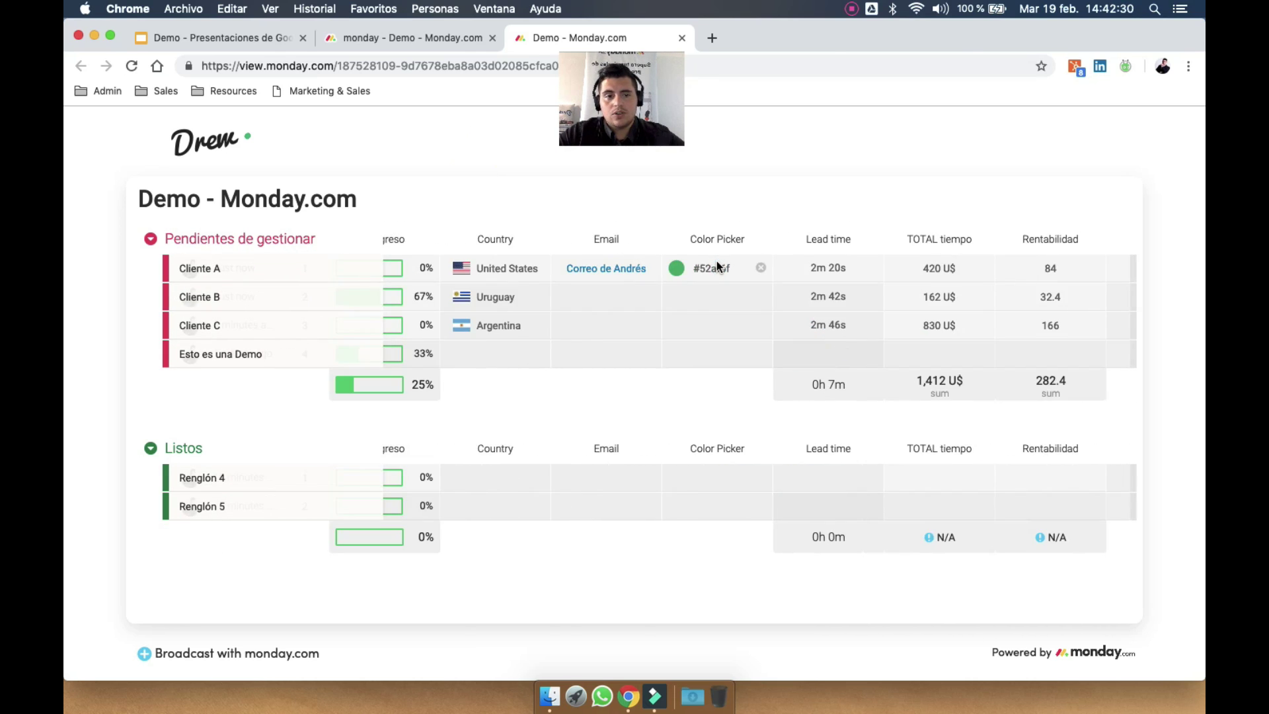
scroll(816, 272, "left", 20)
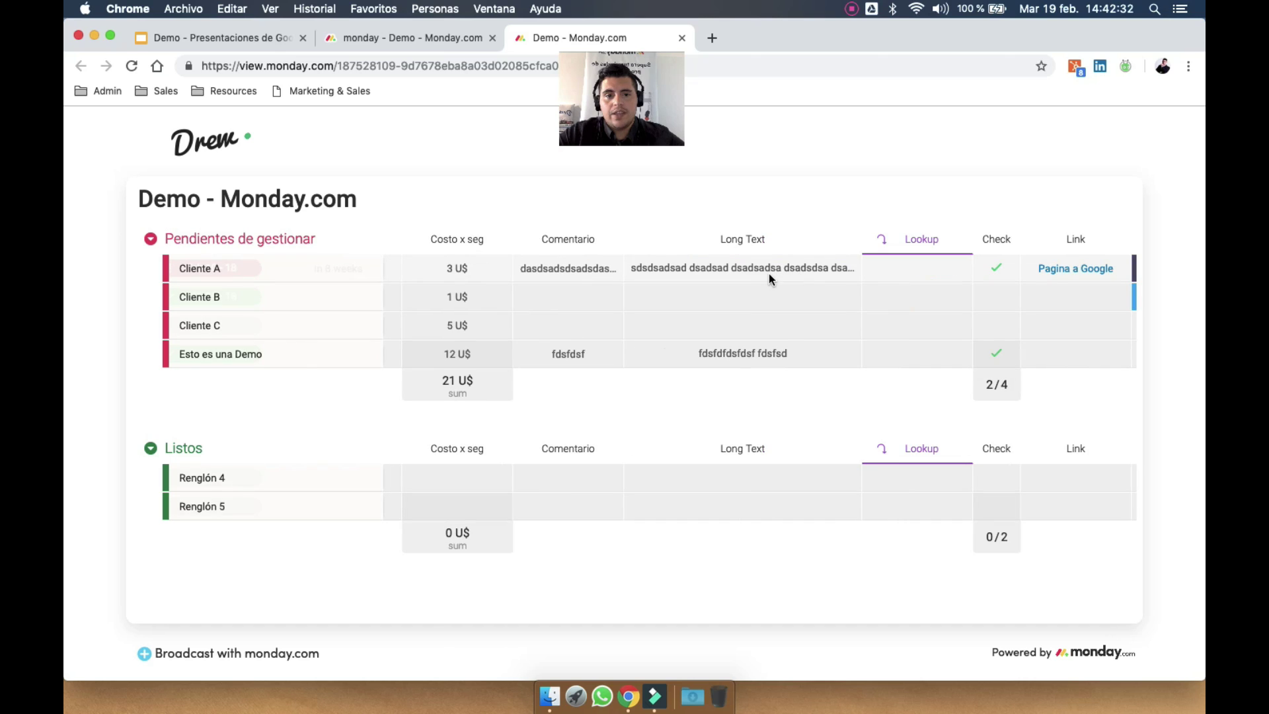
left_click(769, 273)
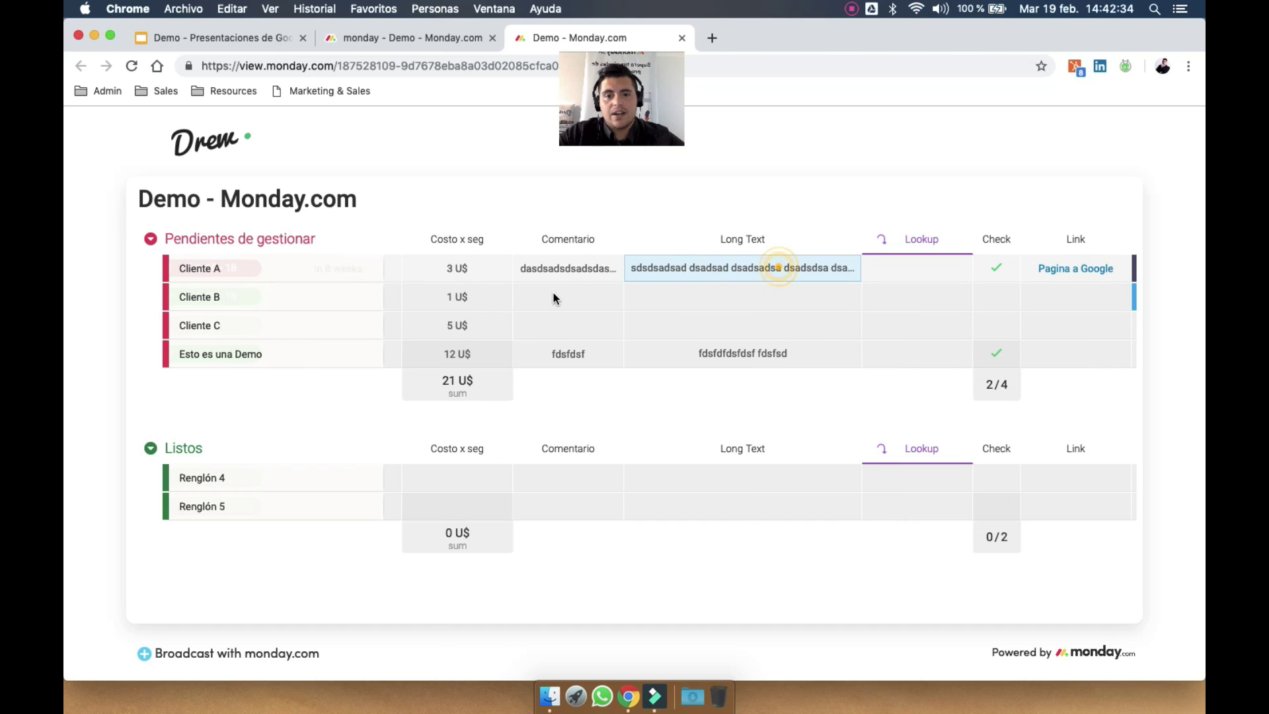
scroll(554, 298, "left", 10)
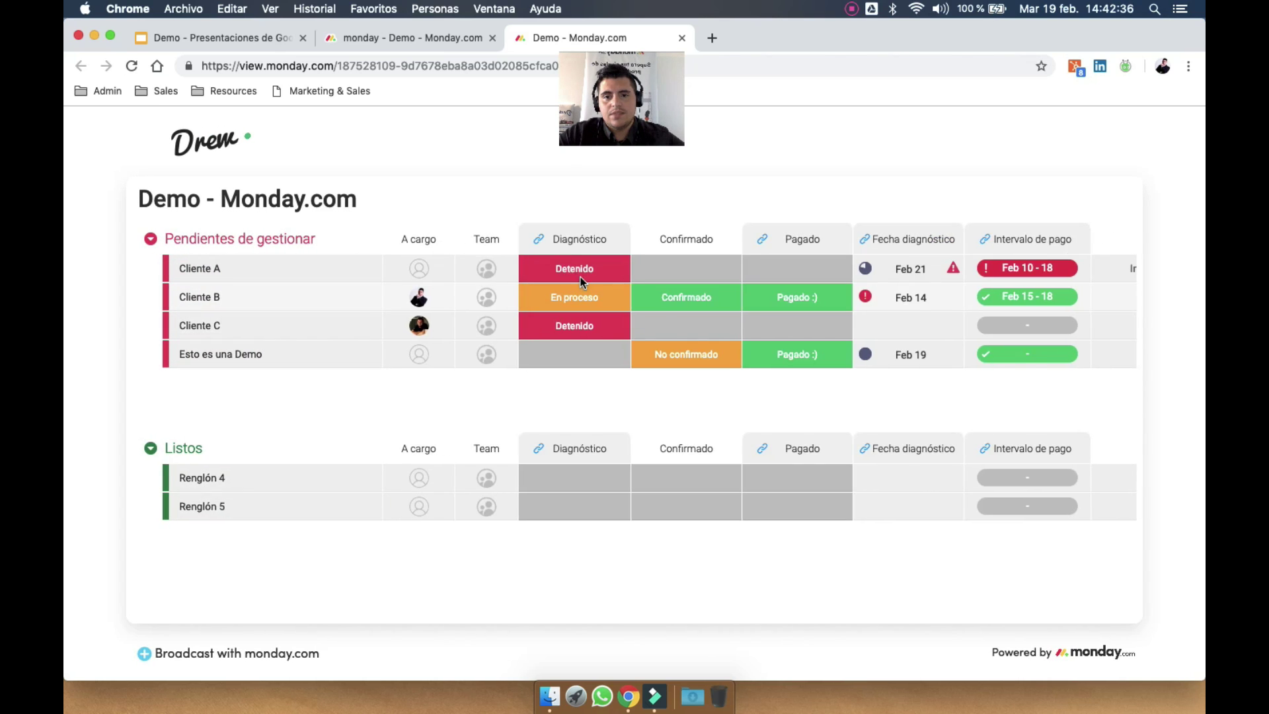
scroll(569, 291, "right", 11)
left_click(580, 281)
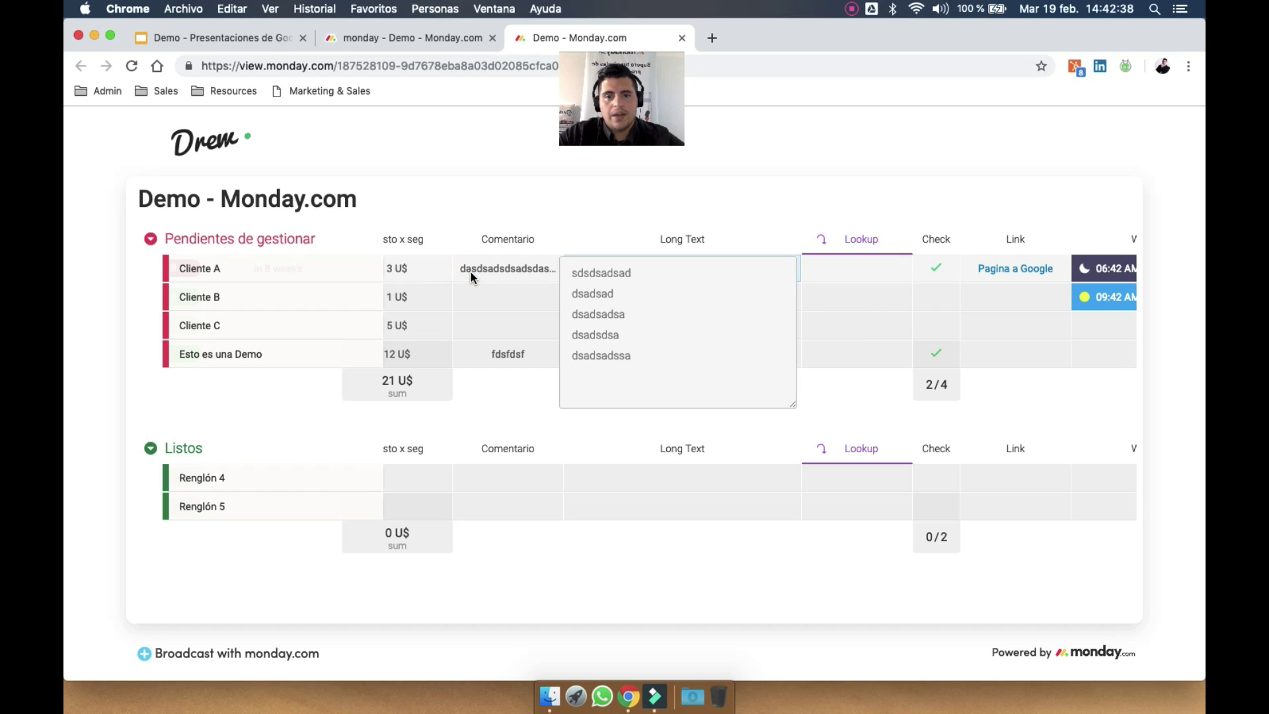
scroll(470, 271, "left", 10)
left_click(681, 38)
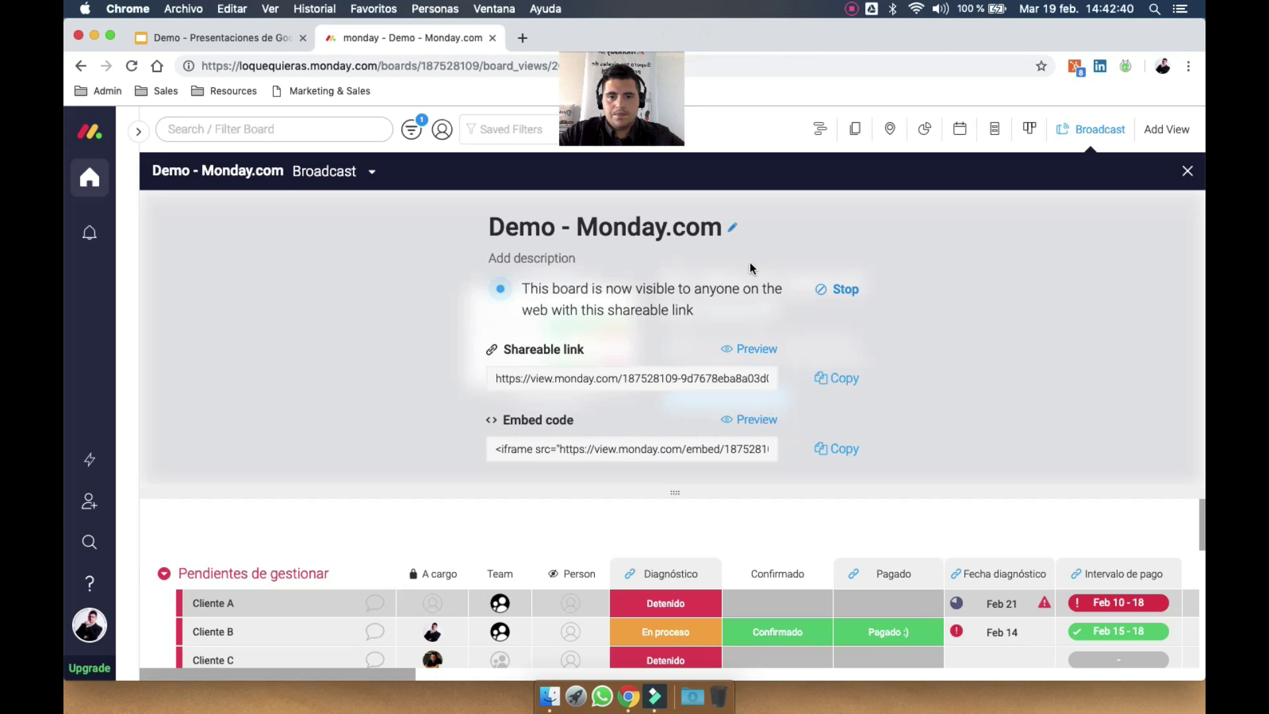
Close the Broadcast settings and check the Automatización slide before returning to the Demo board
left_click(1189, 172)
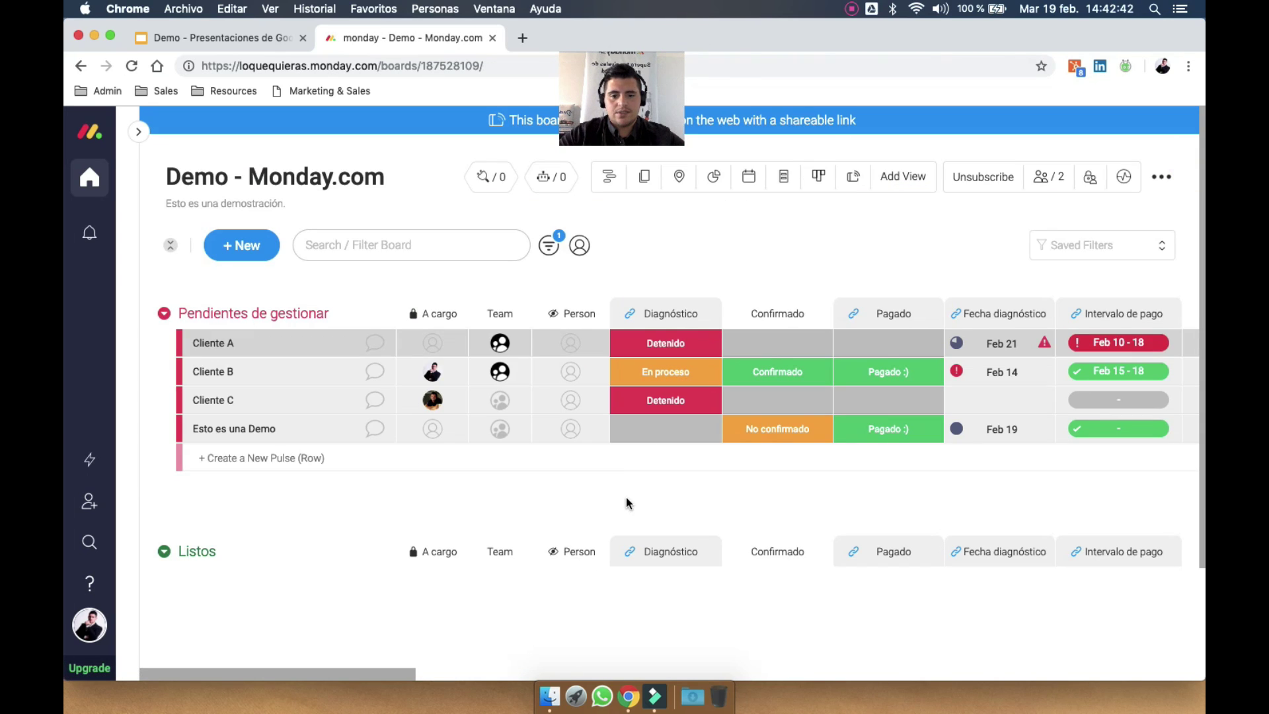
left_click(261, 35)
left_click(158, 418)
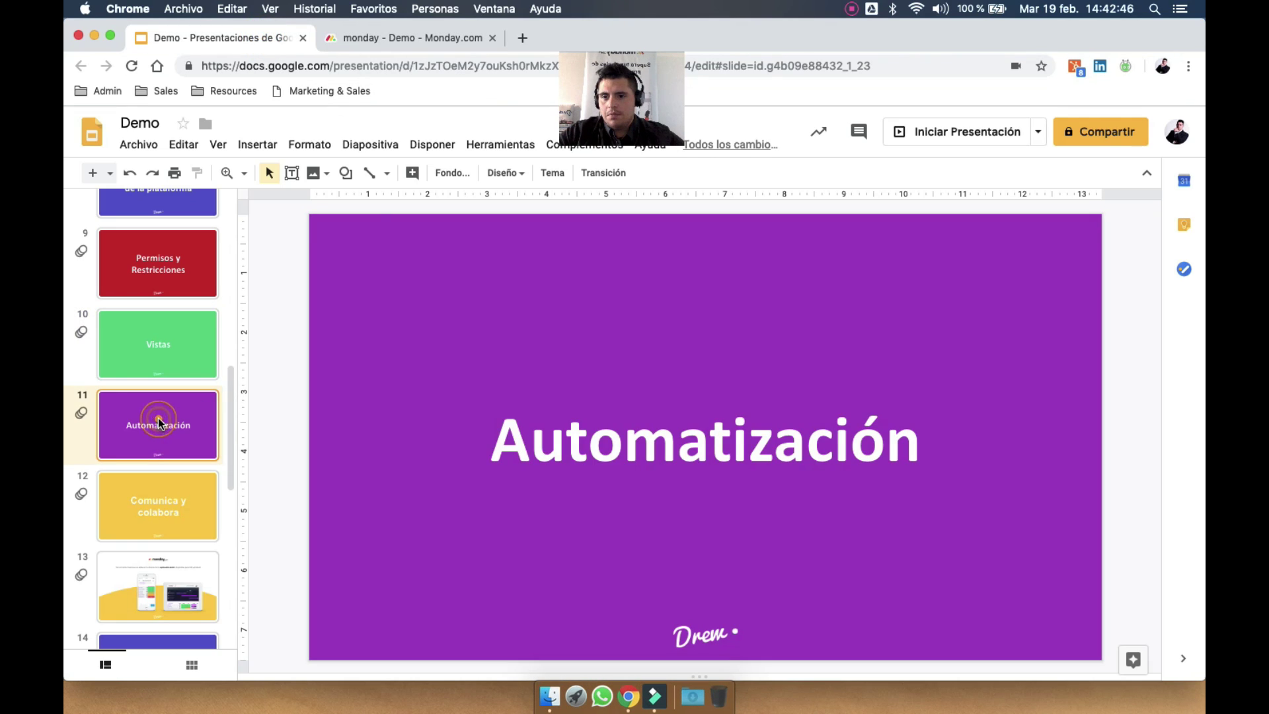
left_click(457, 39)
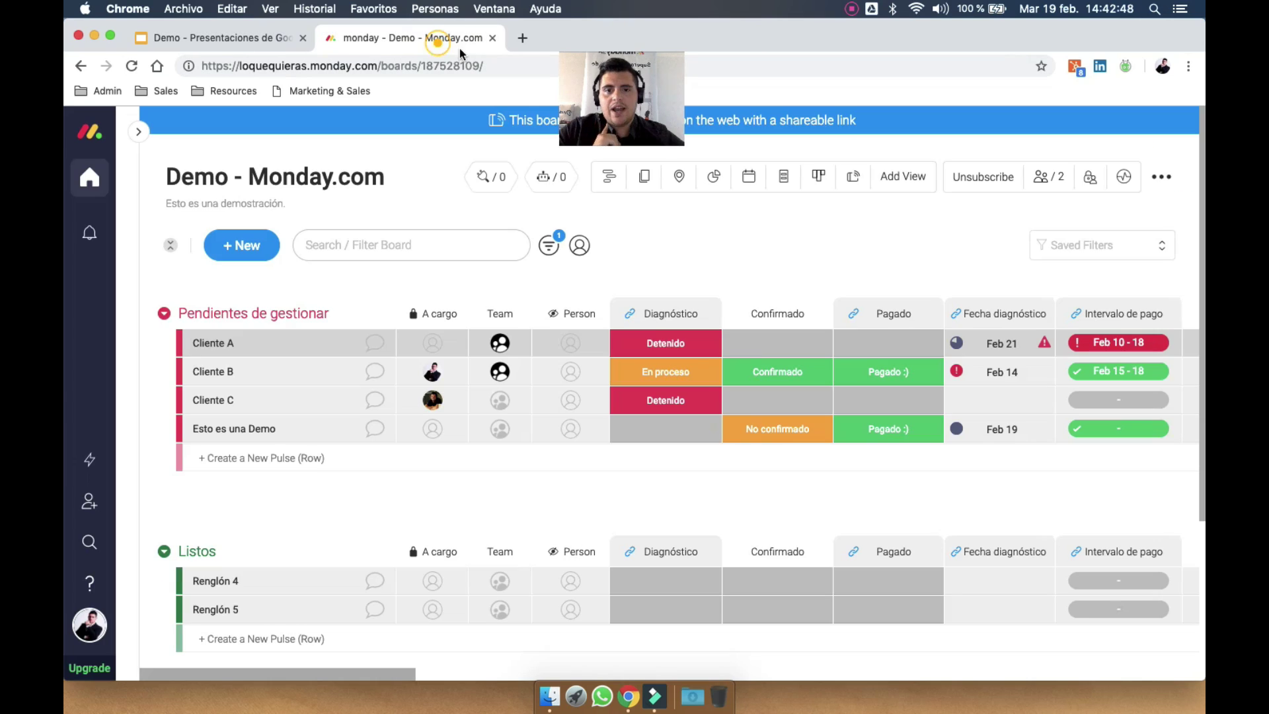
Bring up the board's Automations & Integrations window and scroll through the notification recipes
left_click(557, 177)
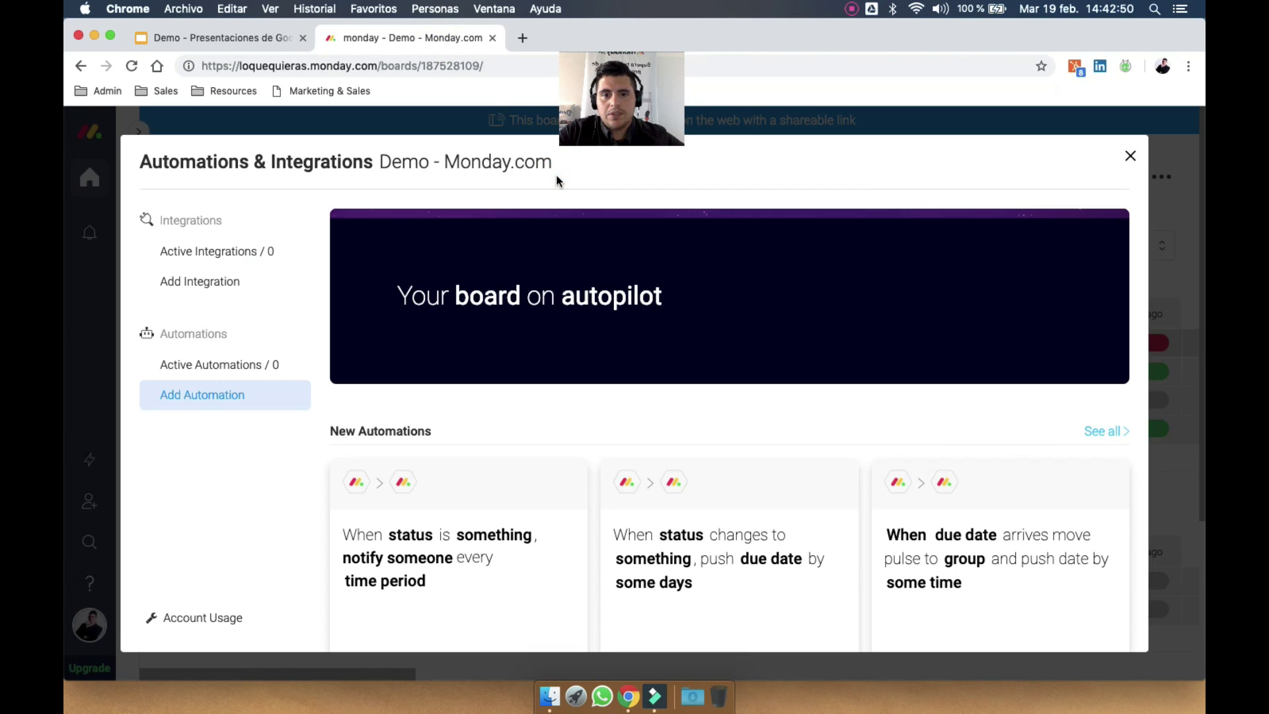
scroll(544, 453, "down", 5)
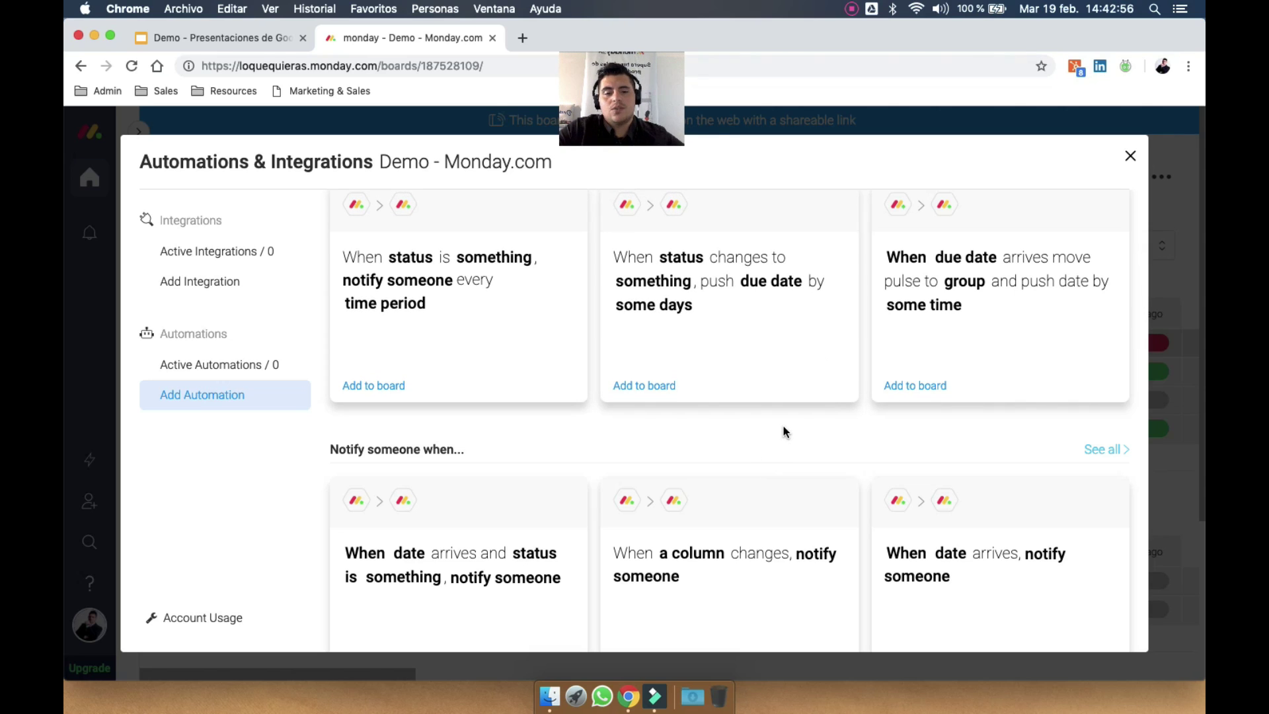
scroll(785, 431, "down", 1)
scroll(784, 431, "up", 2)
scroll(783, 429, "up", 1)
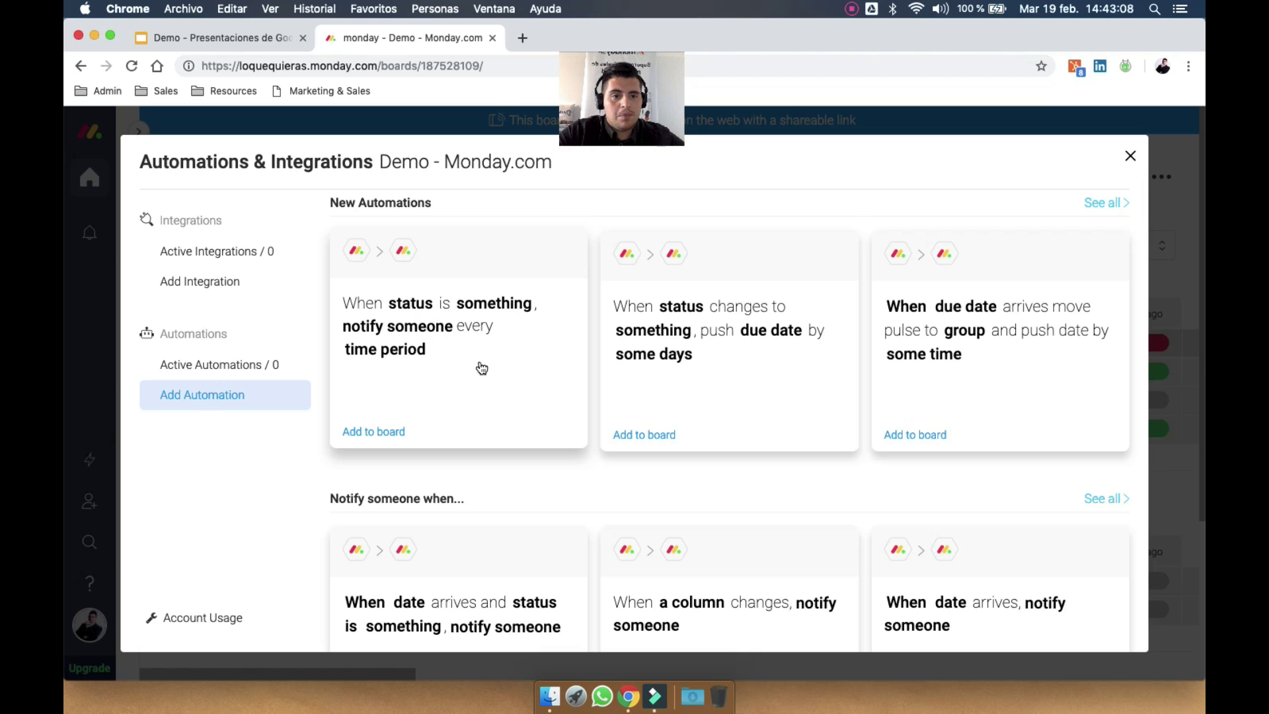
scroll(574, 390, "down", 5)
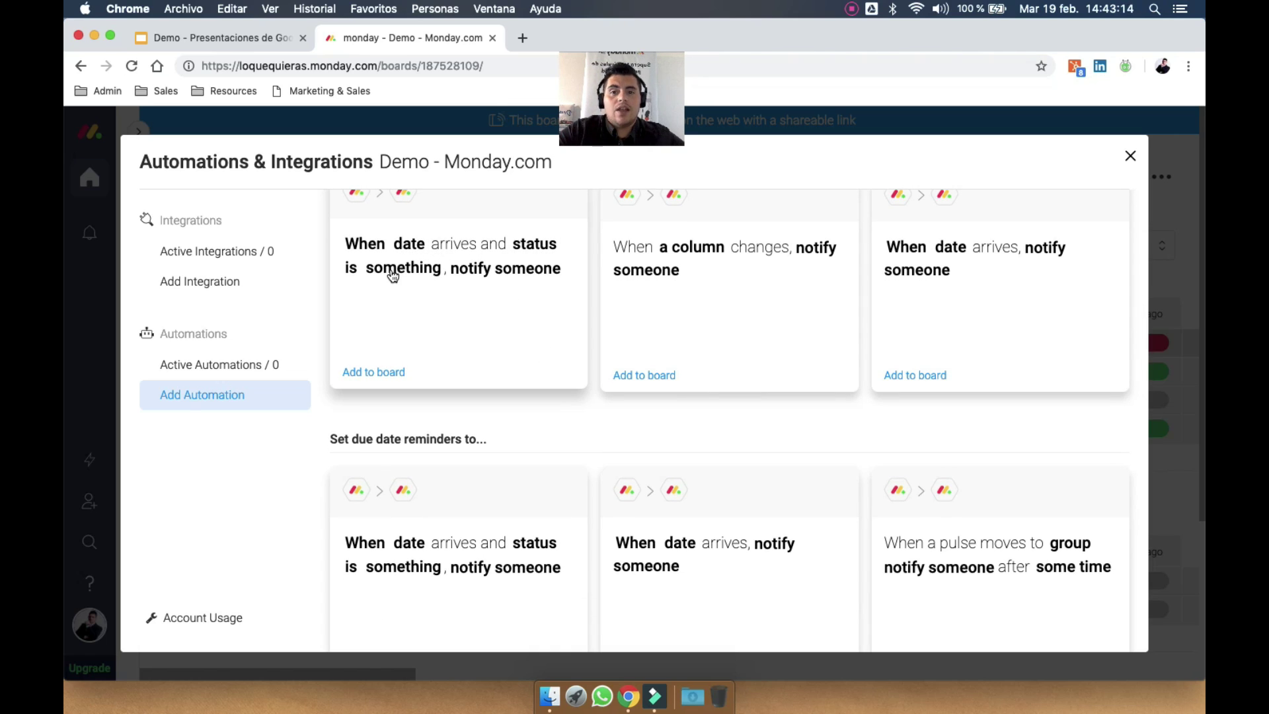
Try the date-and-status notification recipe, then back out and browse the automation templates
left_click(528, 276)
left_click(351, 346)
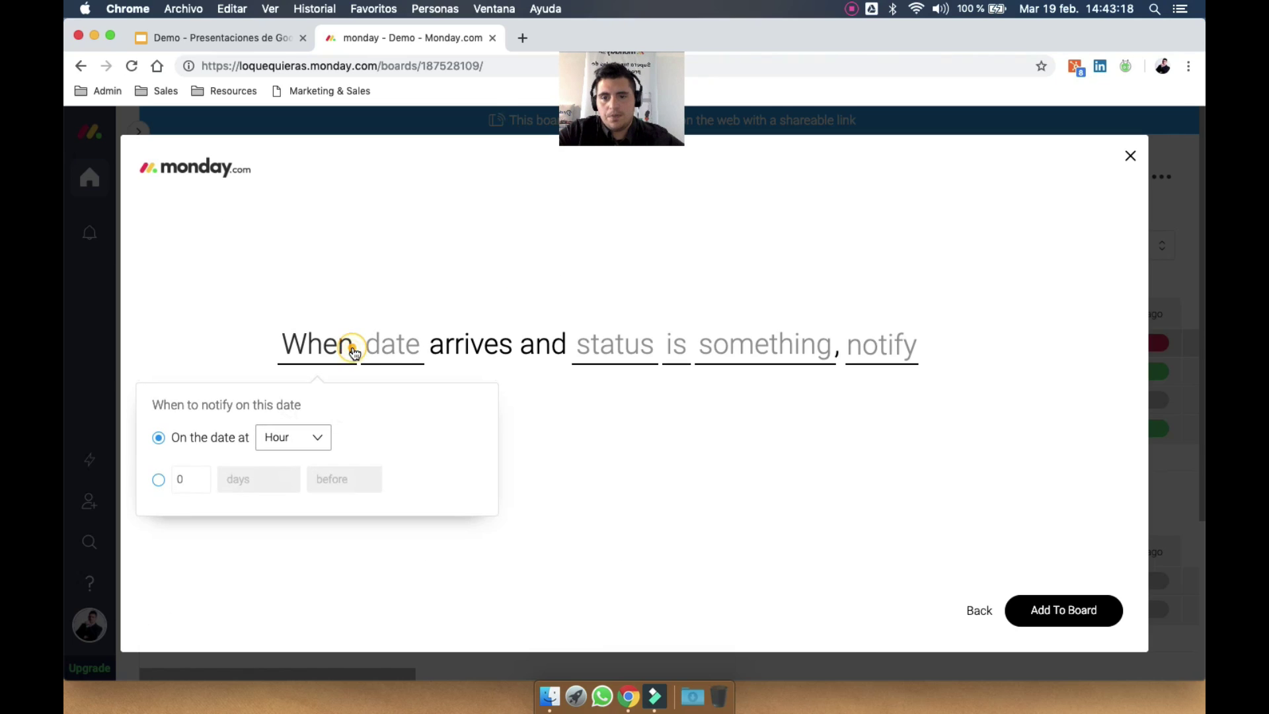
left_click(599, 452)
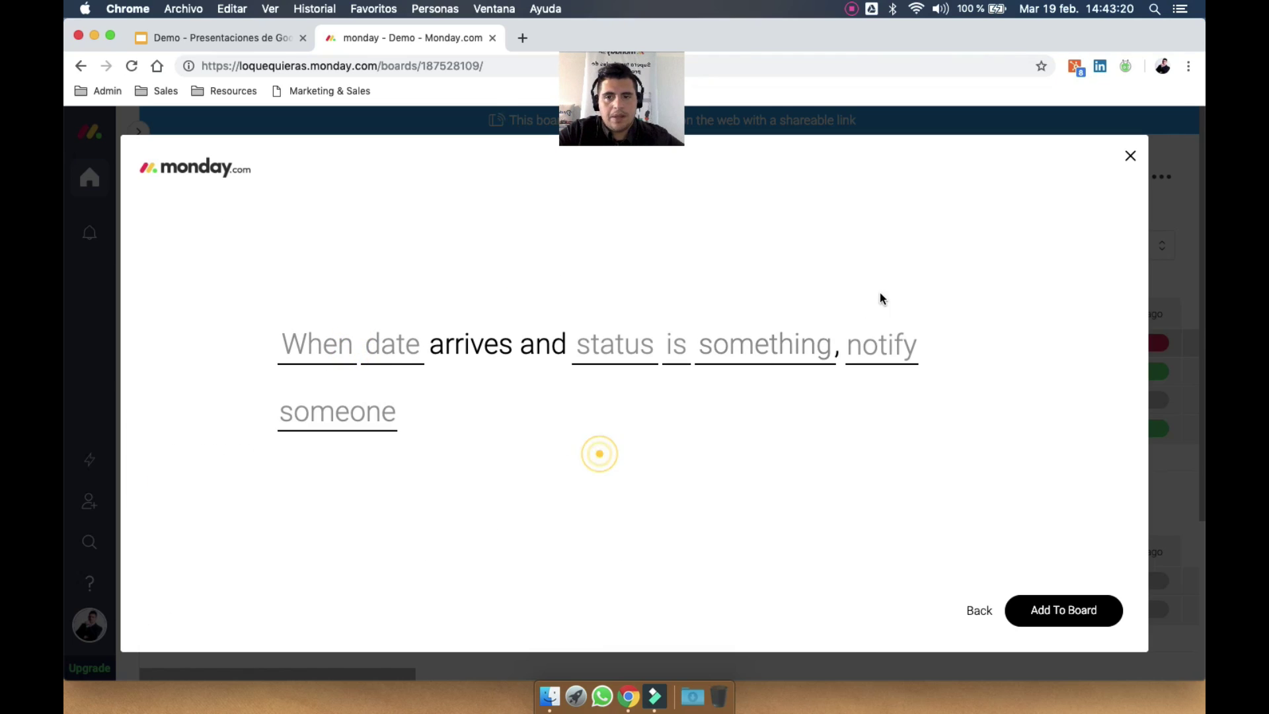
left_click(979, 615)
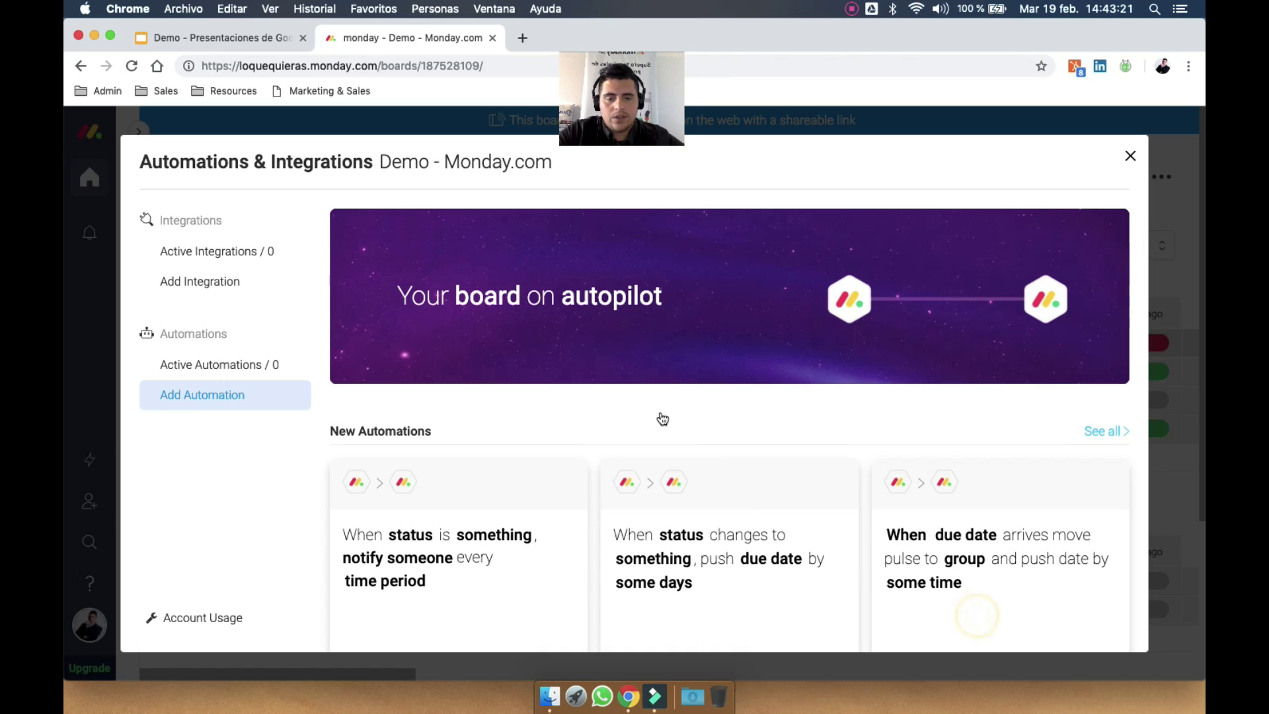
scroll(435, 406, "down", 5)
scroll(436, 410, "down", 5)
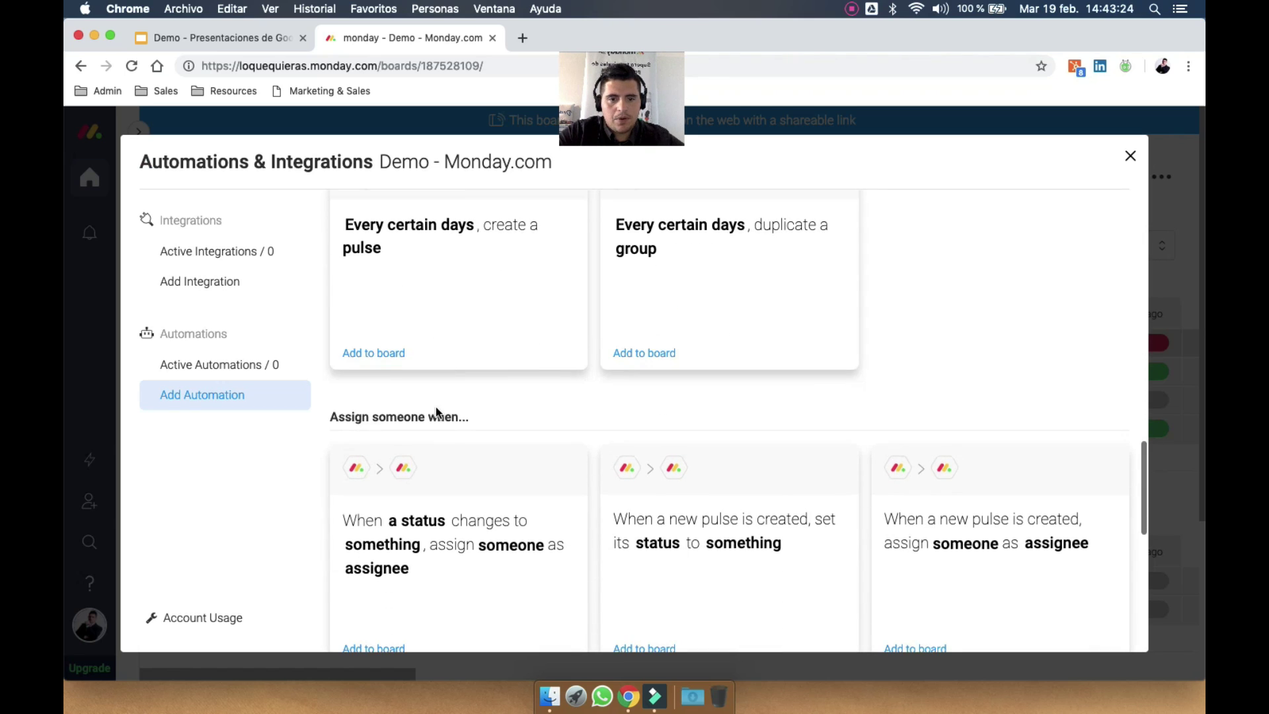
scroll(745, 291, "up", 2)
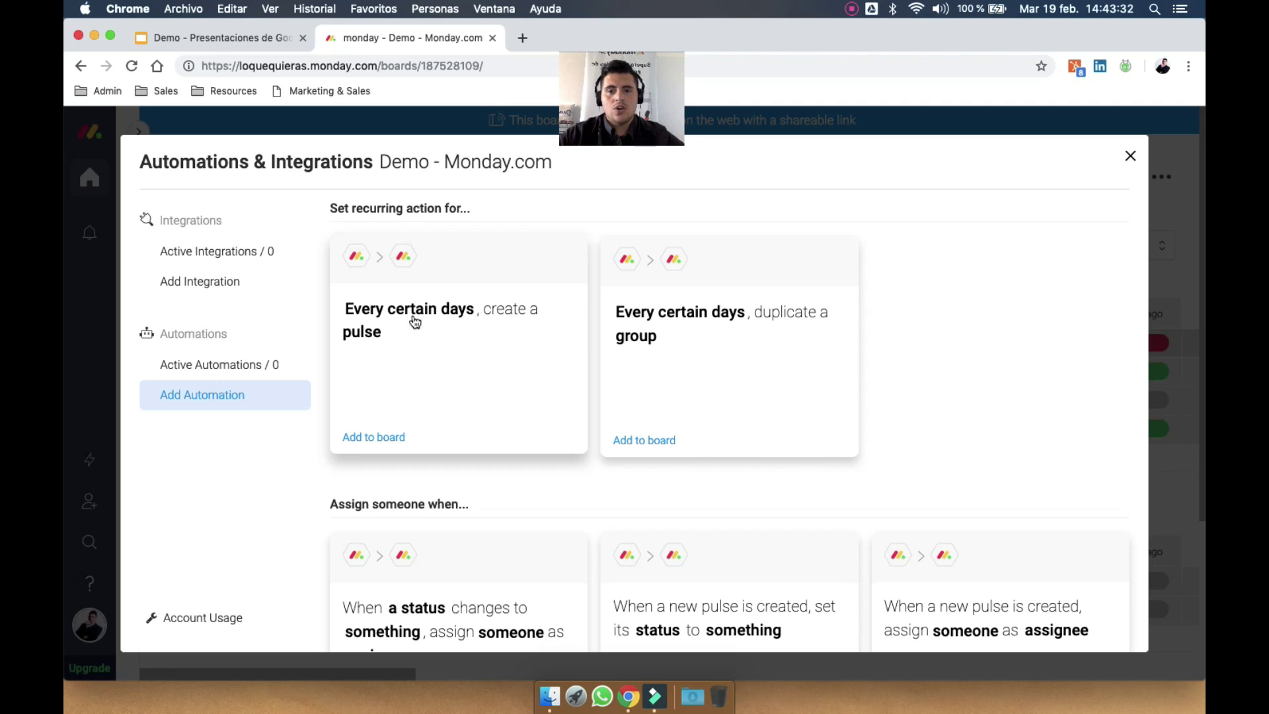
scroll(519, 354, "down", 2)
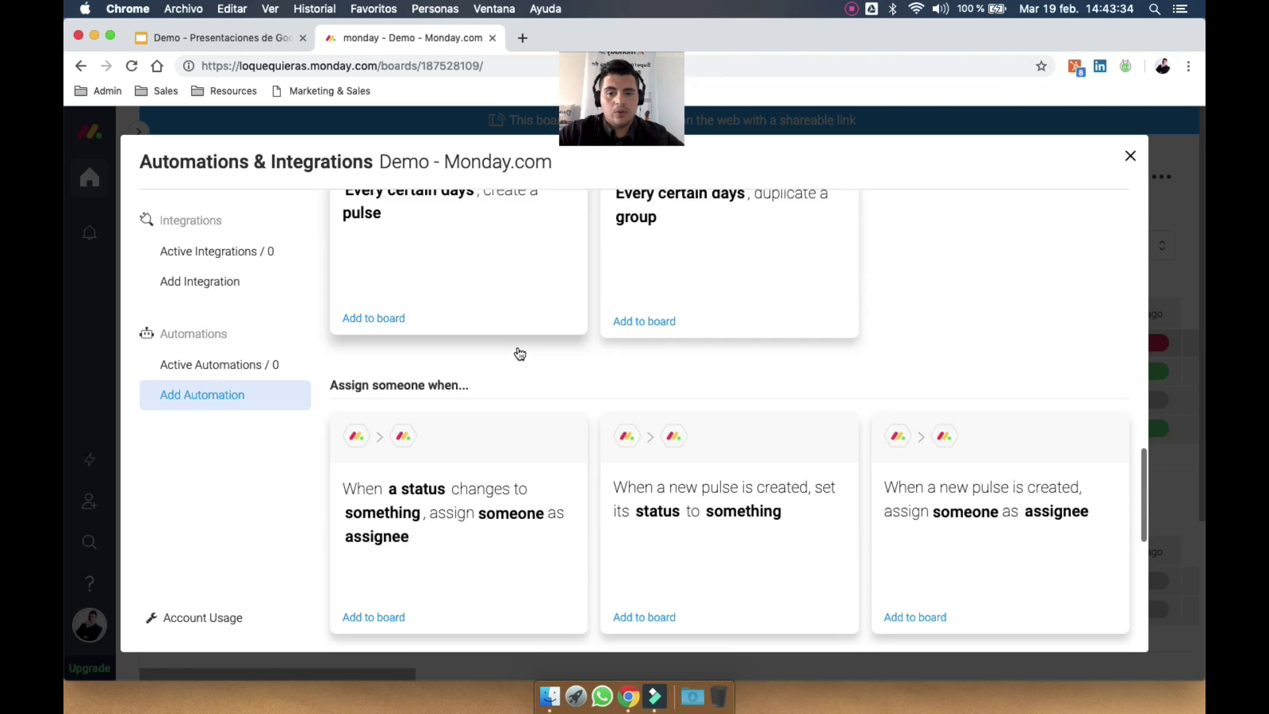
scroll(496, 317, "up", 1)
Set up the recurring create-a-pulse recipe to run Monday through Friday at 1 AM
left_click(478, 278)
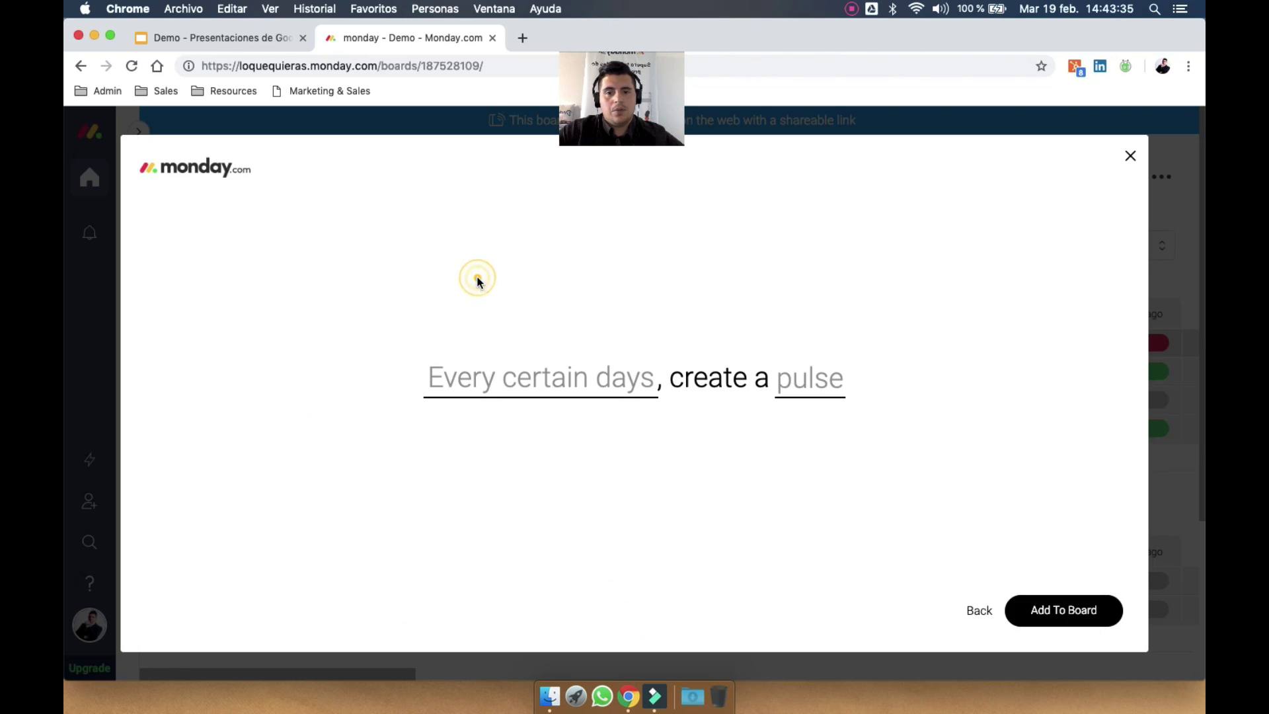
left_click(577, 378)
left_click(401, 502)
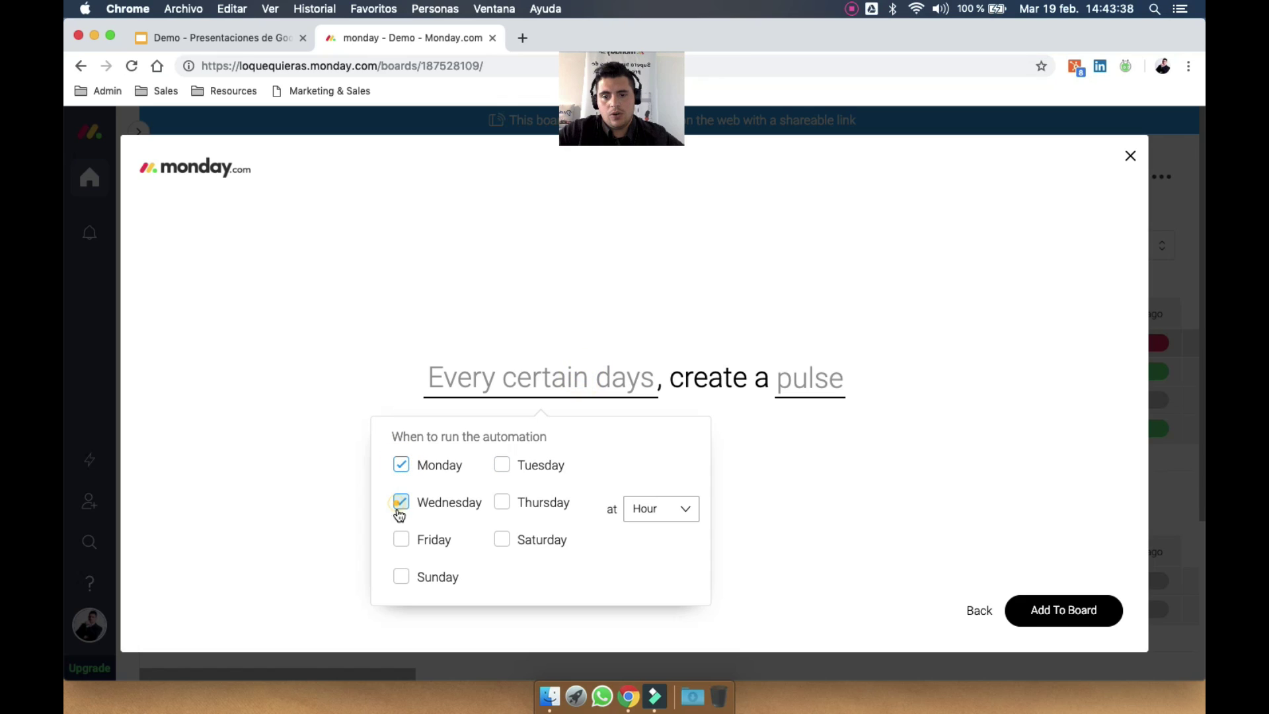
left_click(402, 540)
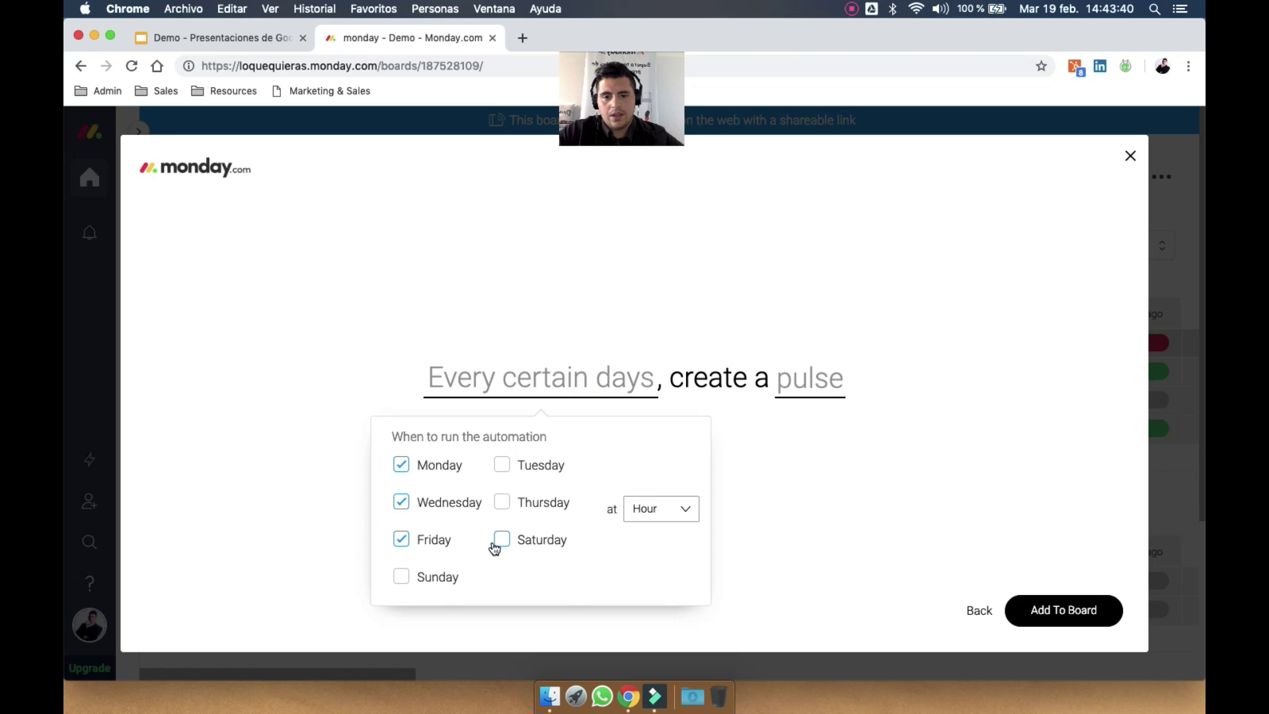
left_click(661, 508)
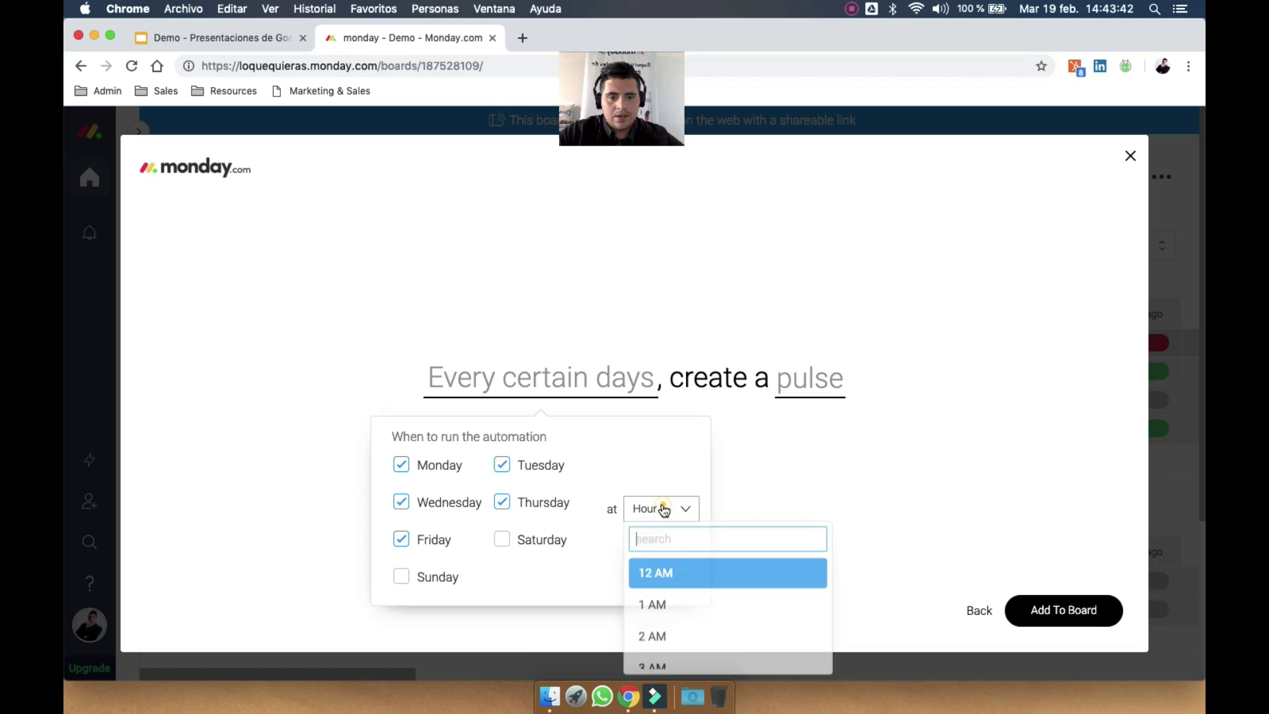
left_click(670, 602)
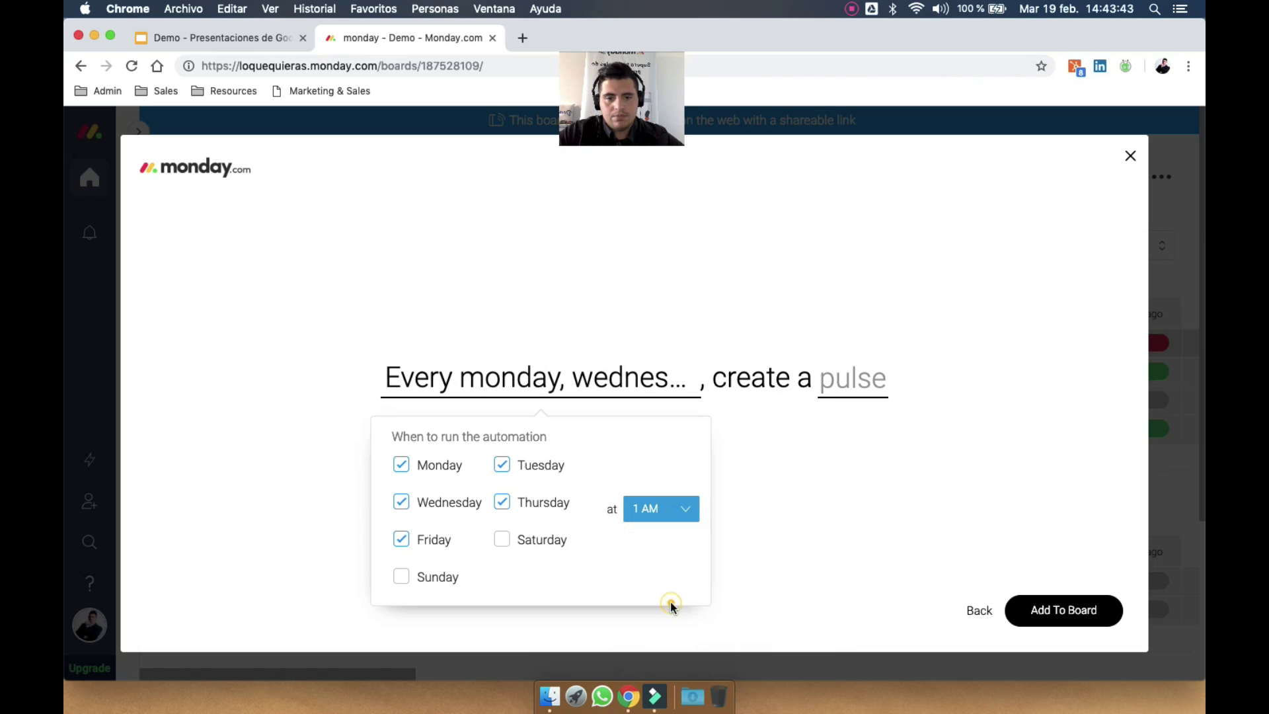
left_click(850, 467)
Name the new pulse, put the second person in A cargo, and add the automation to the board
left_click(841, 382)
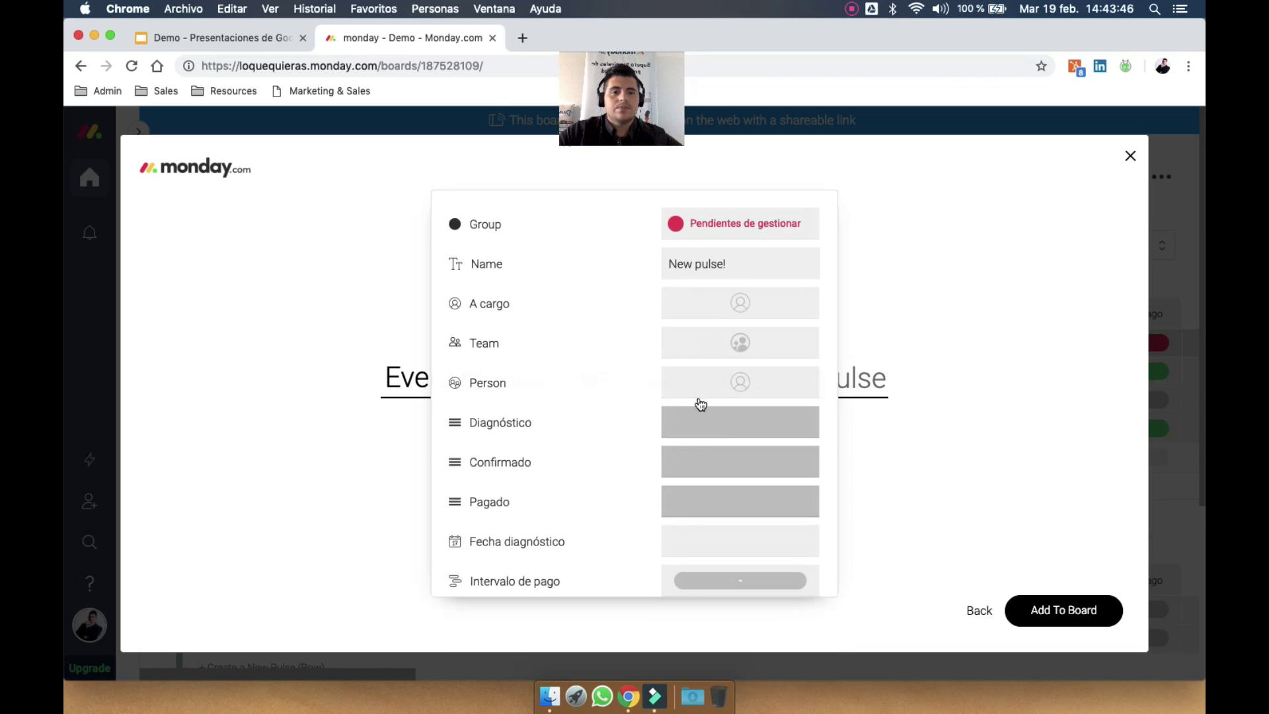
left_click(749, 263)
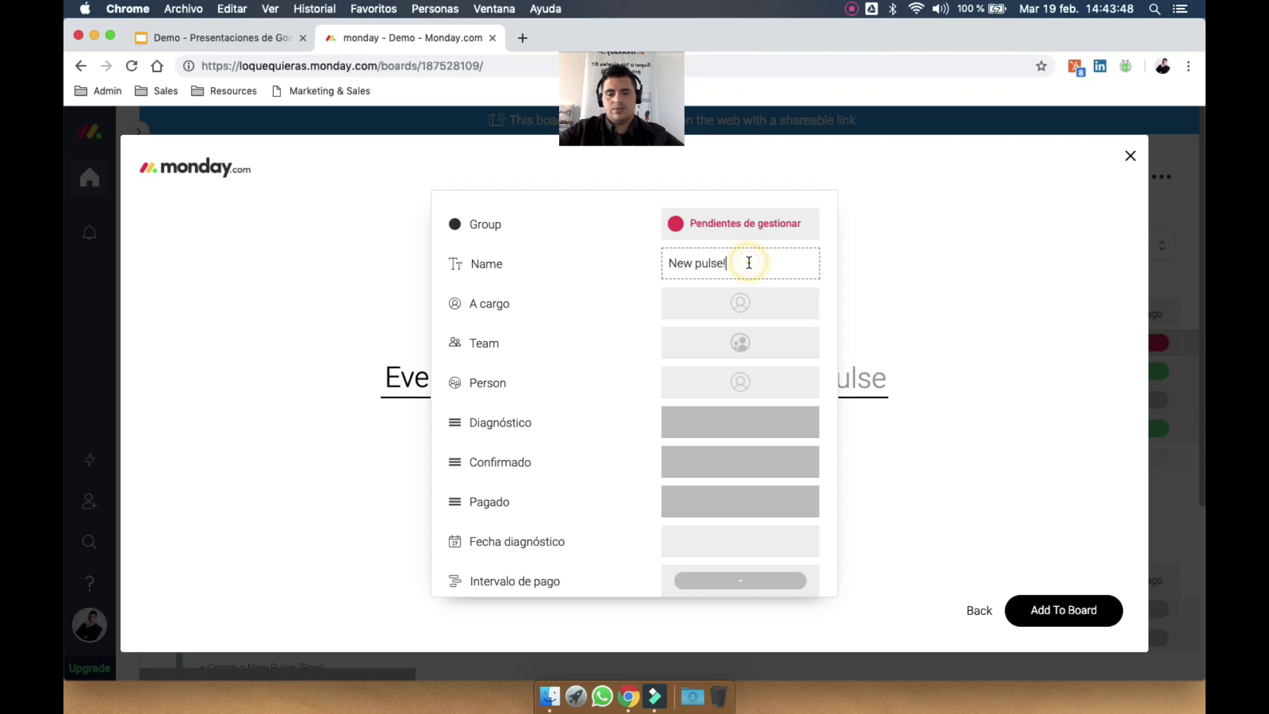
left_click(745, 306)
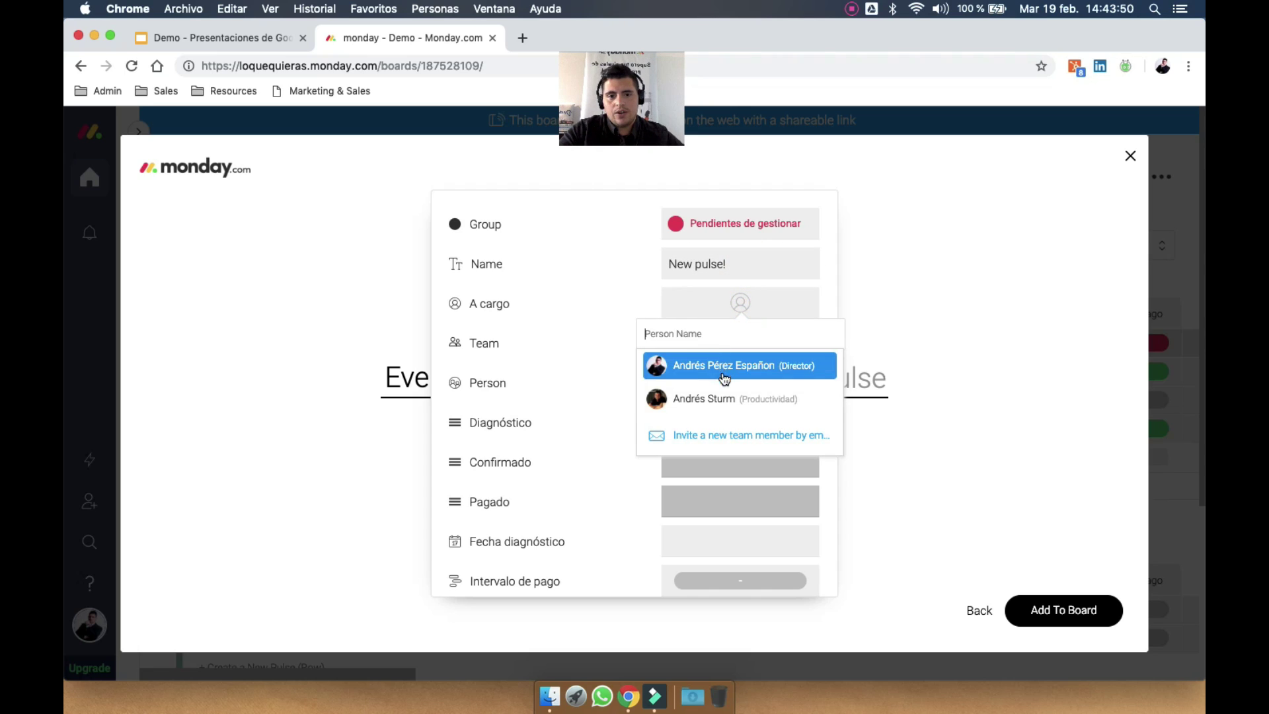
left_click(721, 397)
scroll(740, 423, "down", 15)
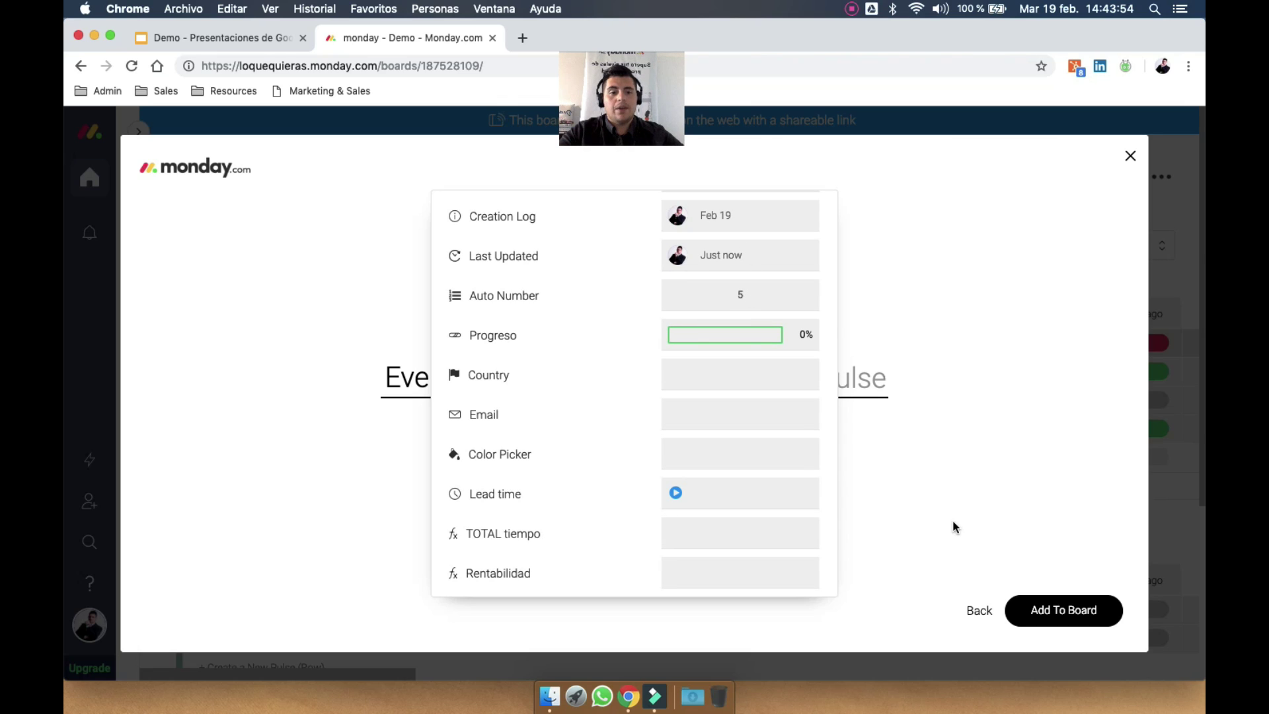
left_click(1042, 610)
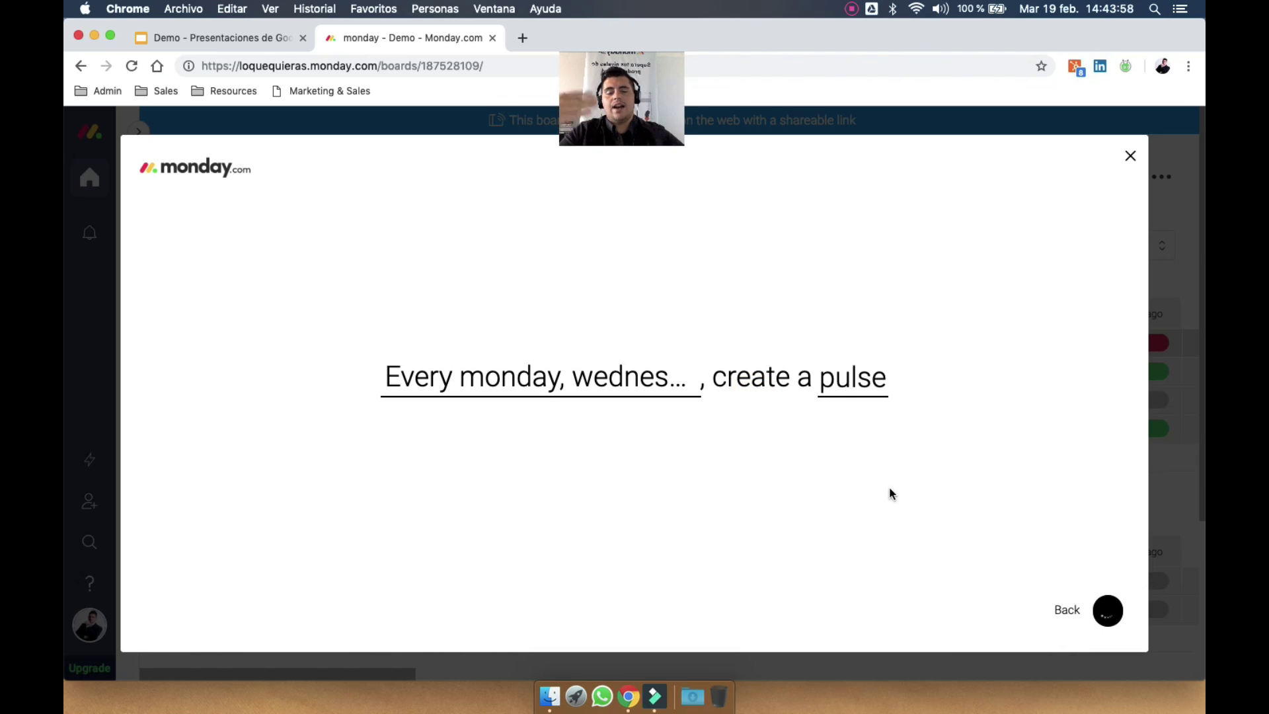
Switch the recurring pulse automation off and scroll through the recipe templates
left_click(1092, 263)
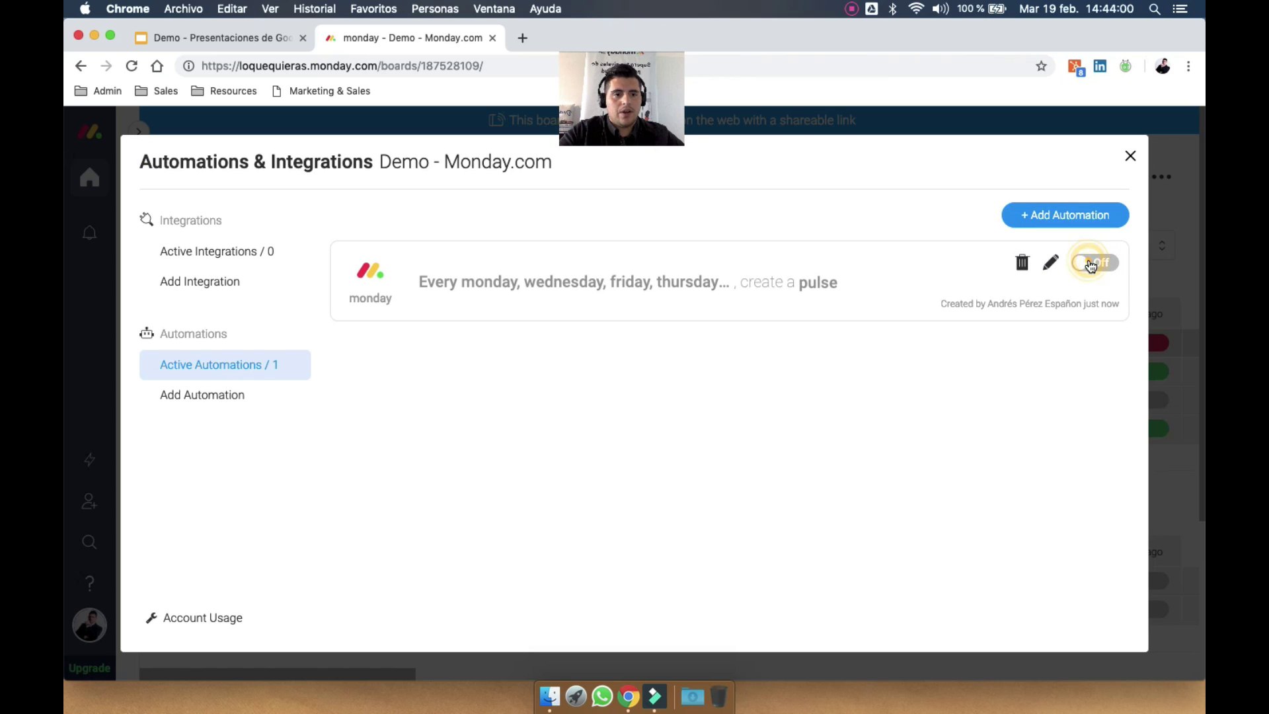
scroll(649, 439, "down", 10)
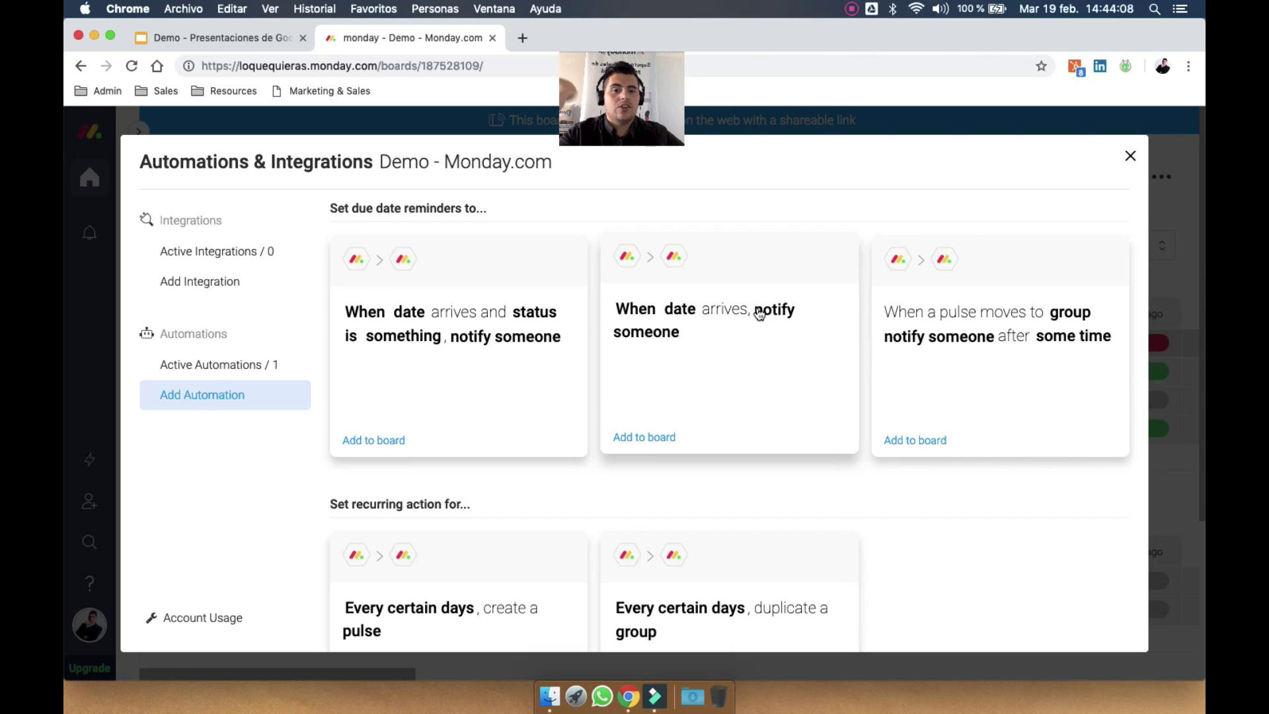
scroll(805, 419, "down", 5)
scroll(804, 419, "up", 4)
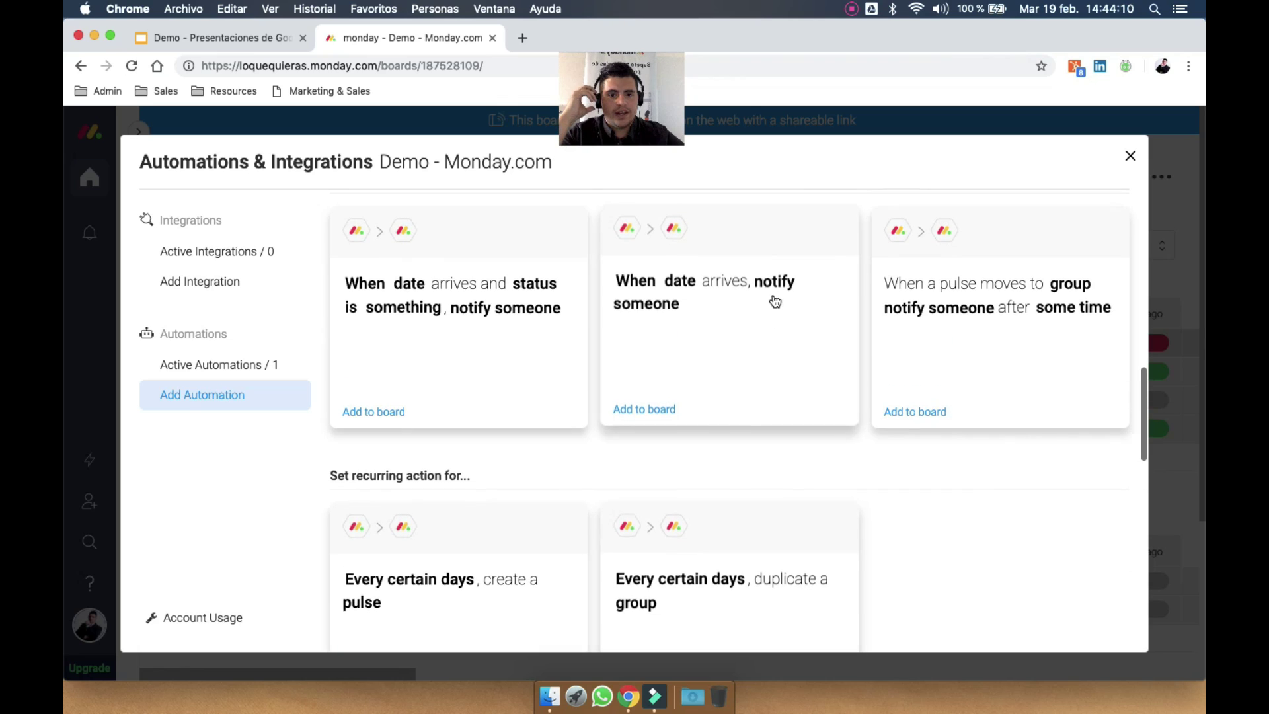
Set up a reminder 1 day before Fecha diagnóstico, sent at 1 AM
left_click(773, 297)
left_click(439, 378)
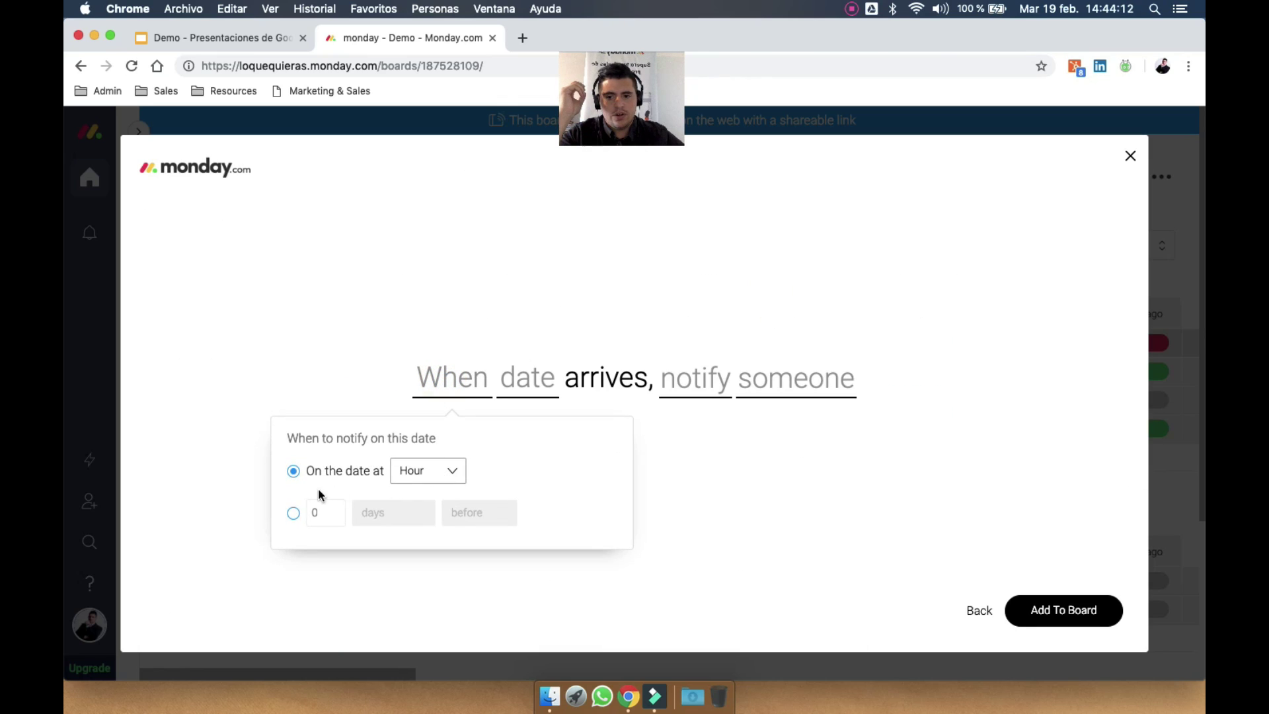
left_click(293, 514)
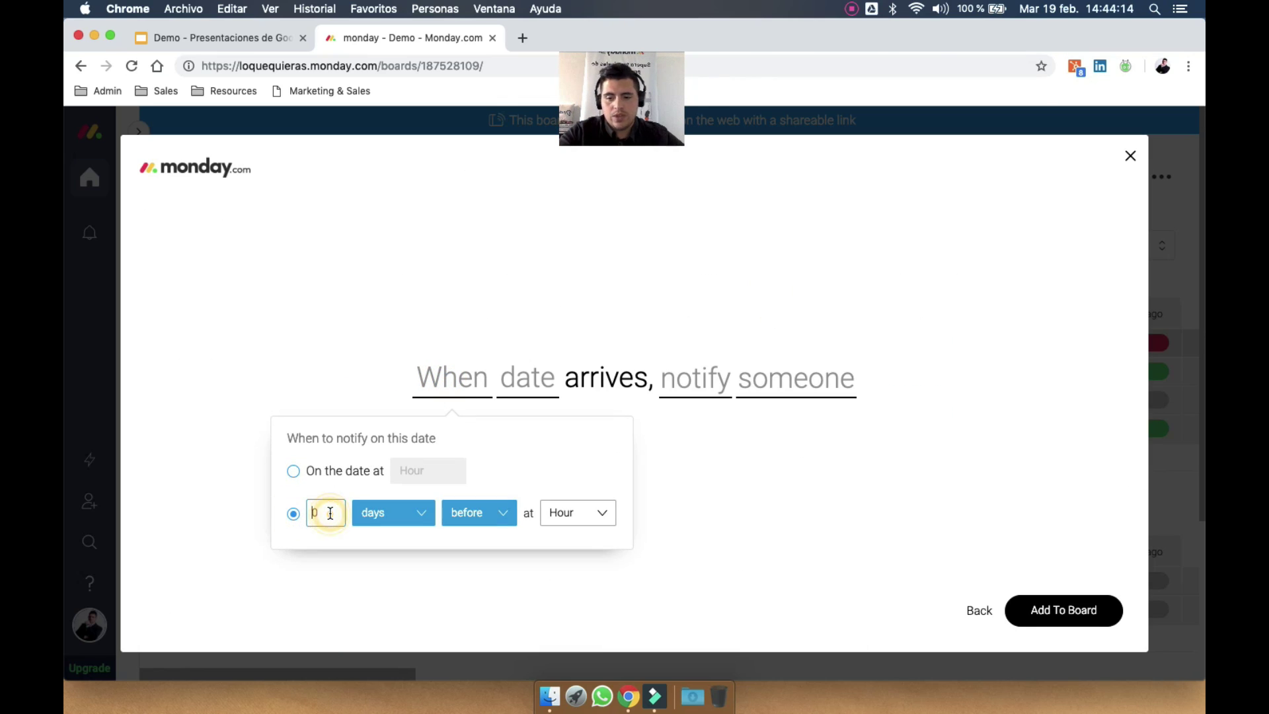
left_click(718, 488)
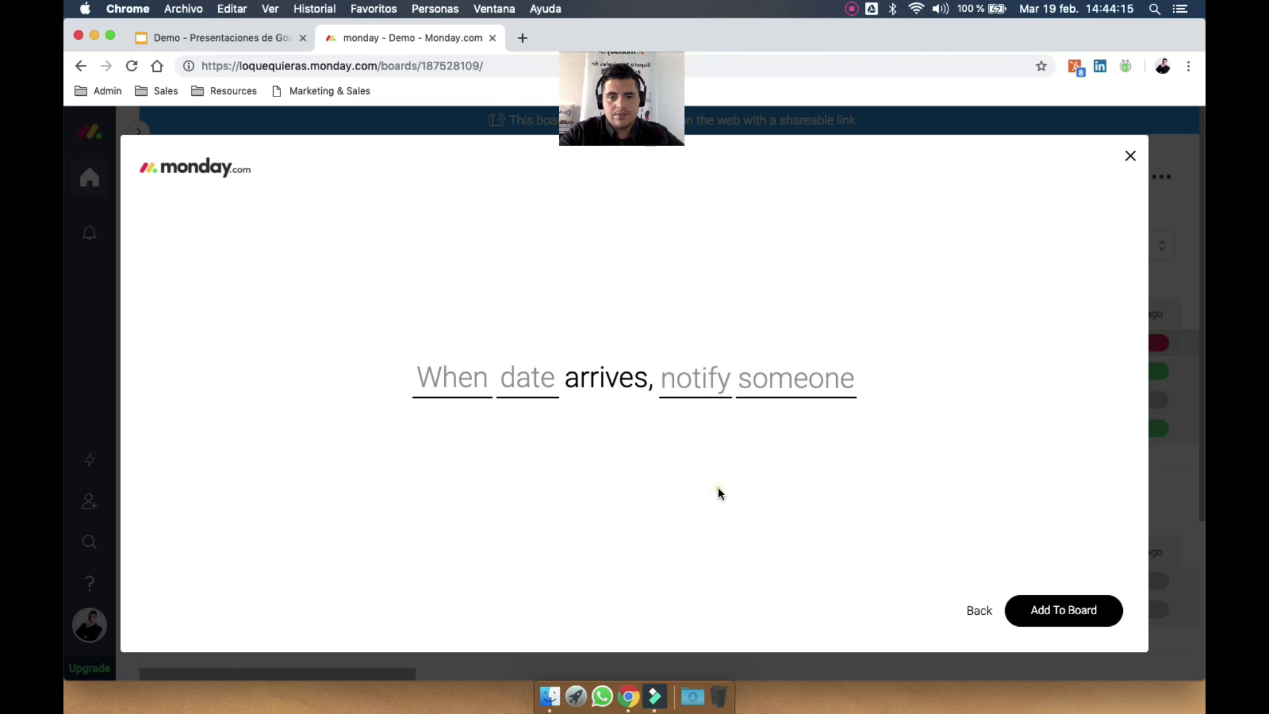
left_click(439, 380)
left_click(292, 515)
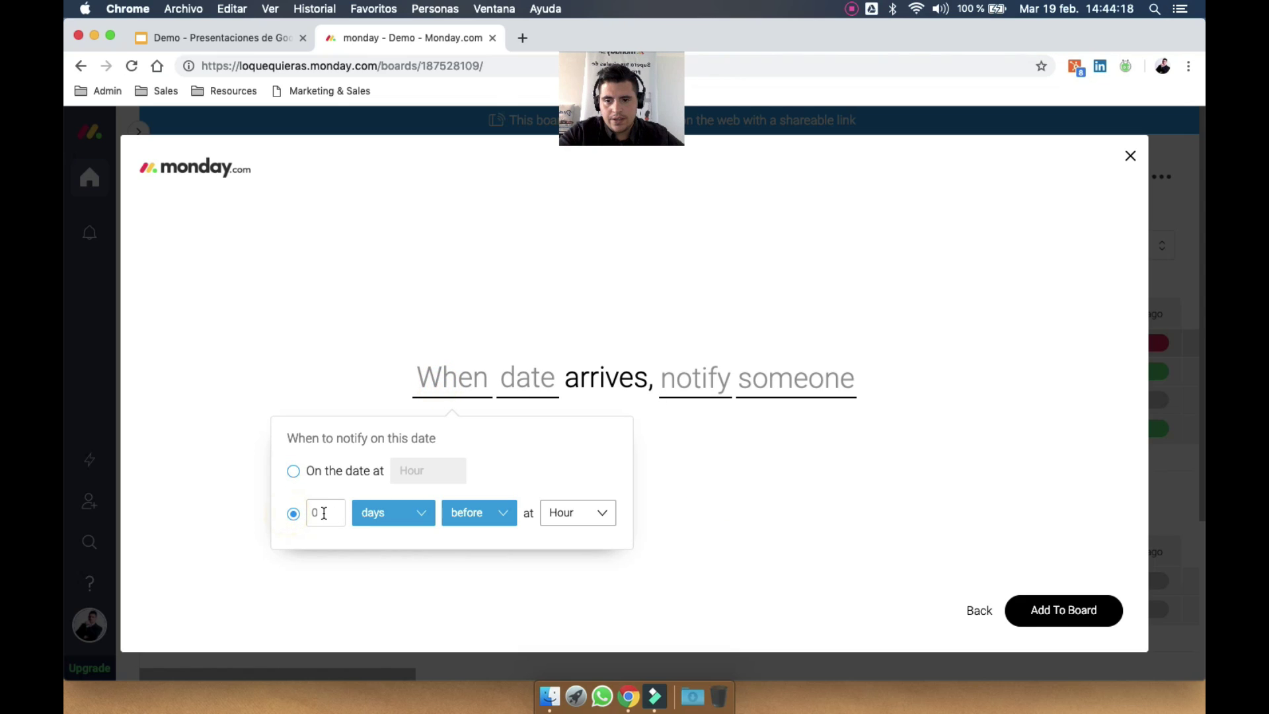
left_click(586, 513)
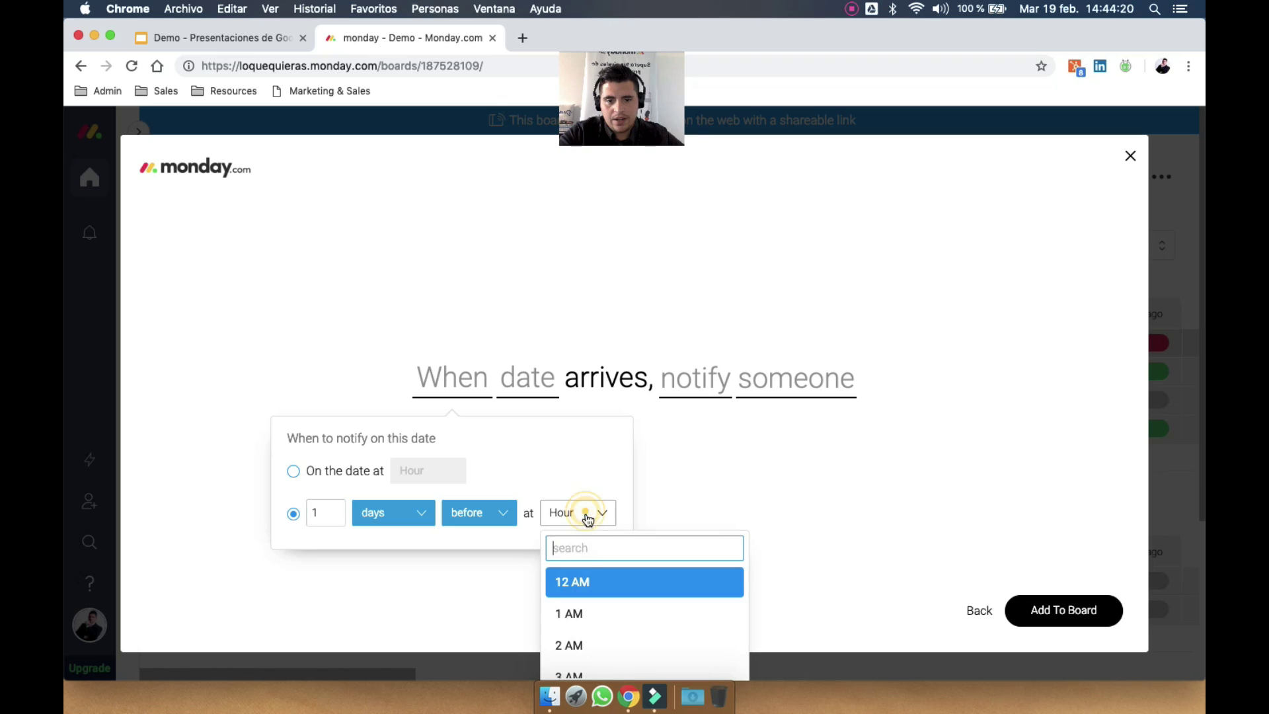
left_click(591, 629)
left_click(569, 378)
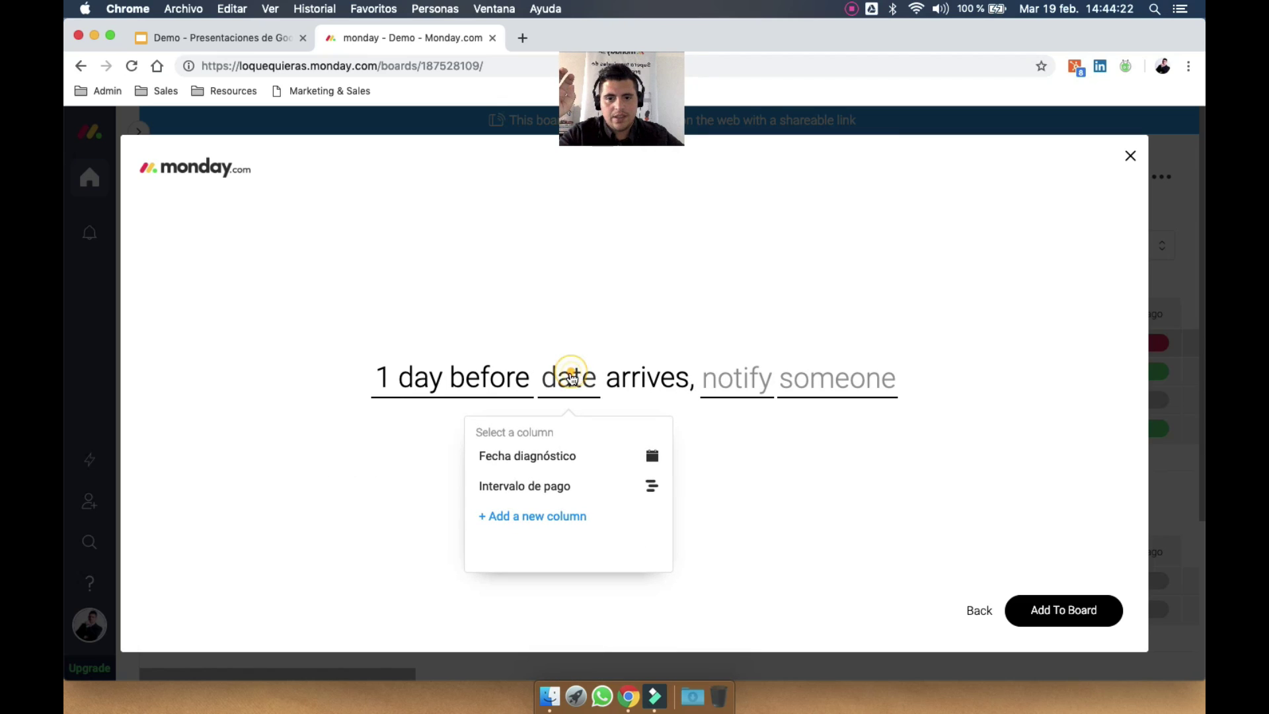
left_click(607, 456)
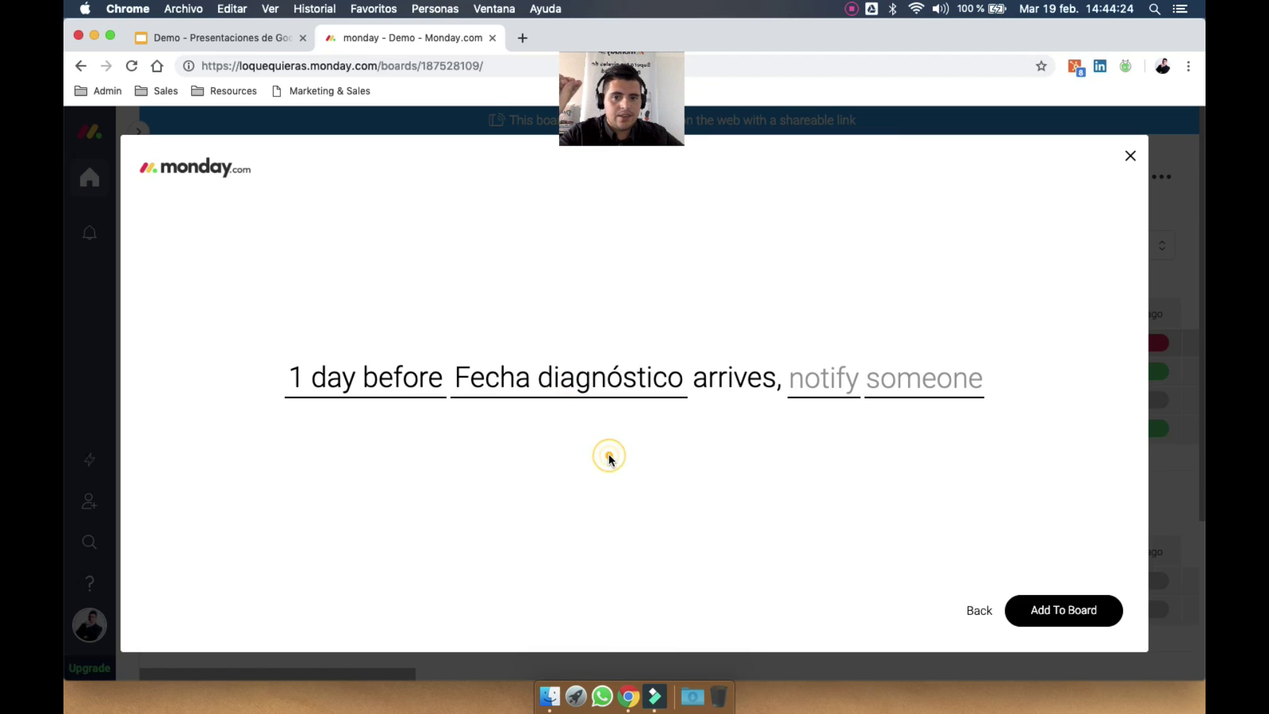
Write the reminder message with the pulse name, notify yourself, add it to the board and switch it off
left_click(841, 387)
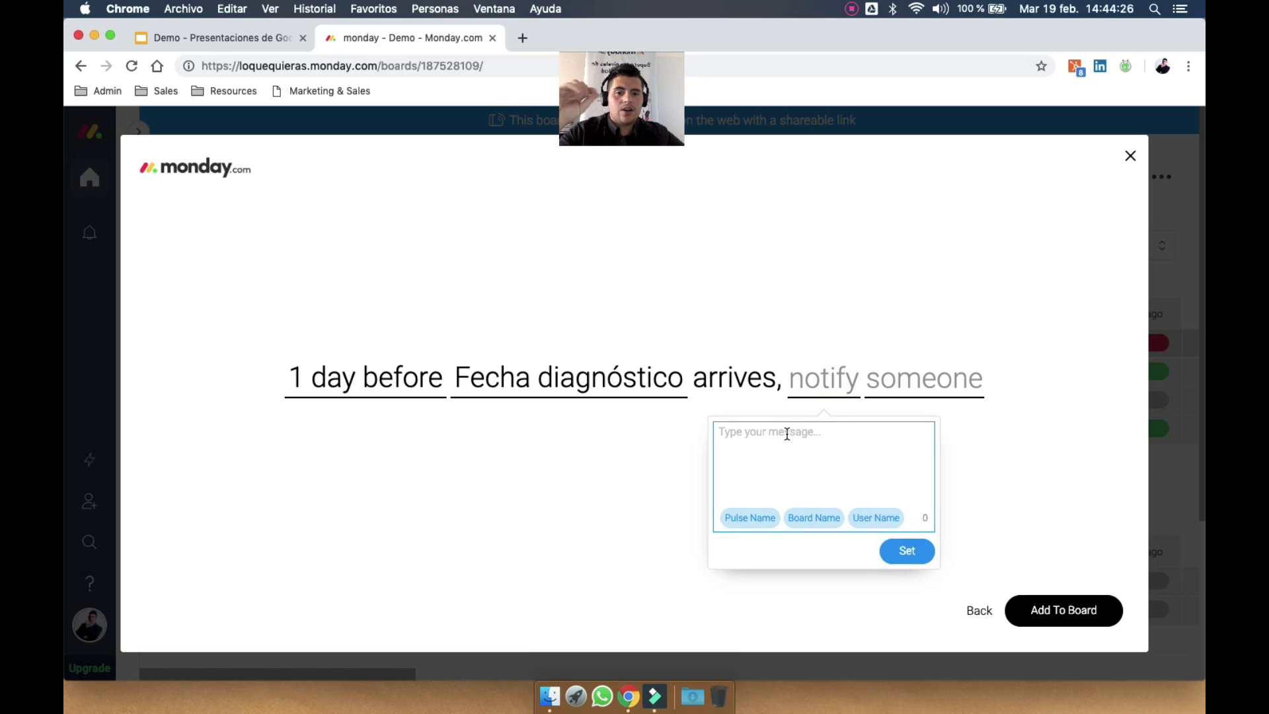
type("GUARDA, está por vencerse")
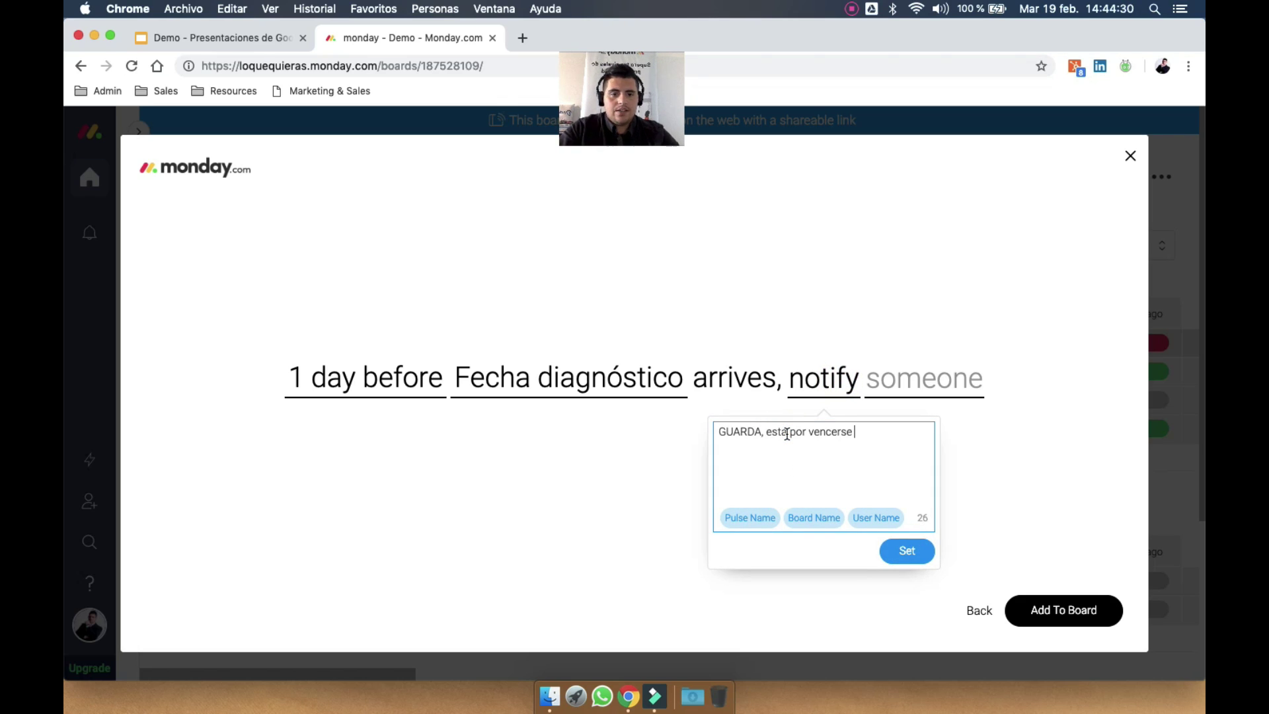
left_click(754, 518)
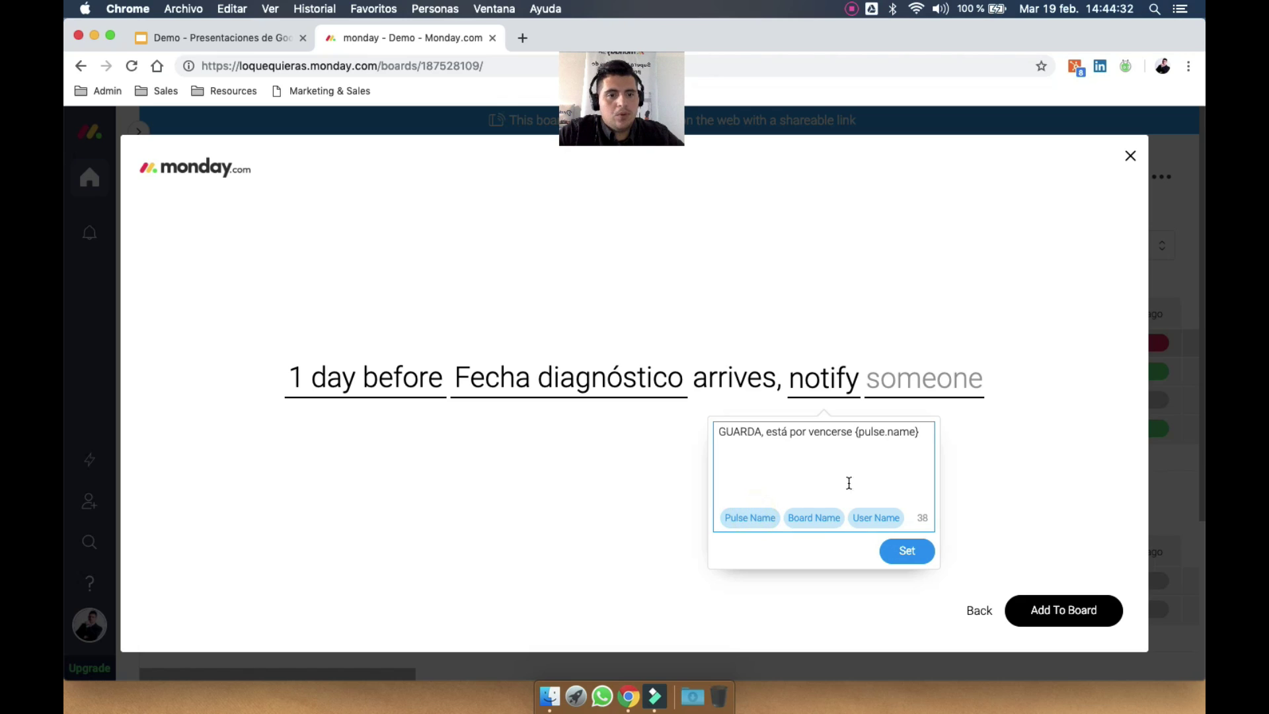
left_click(906, 387)
left_click(893, 461)
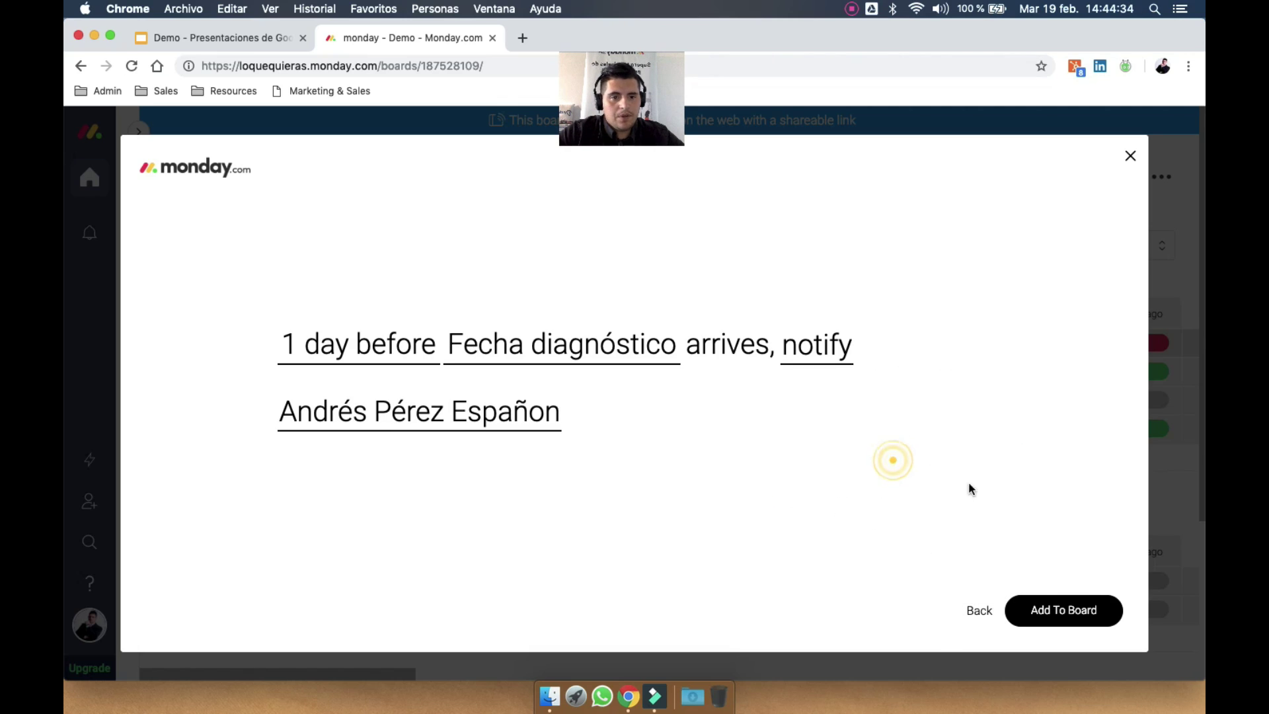
left_click(1052, 611)
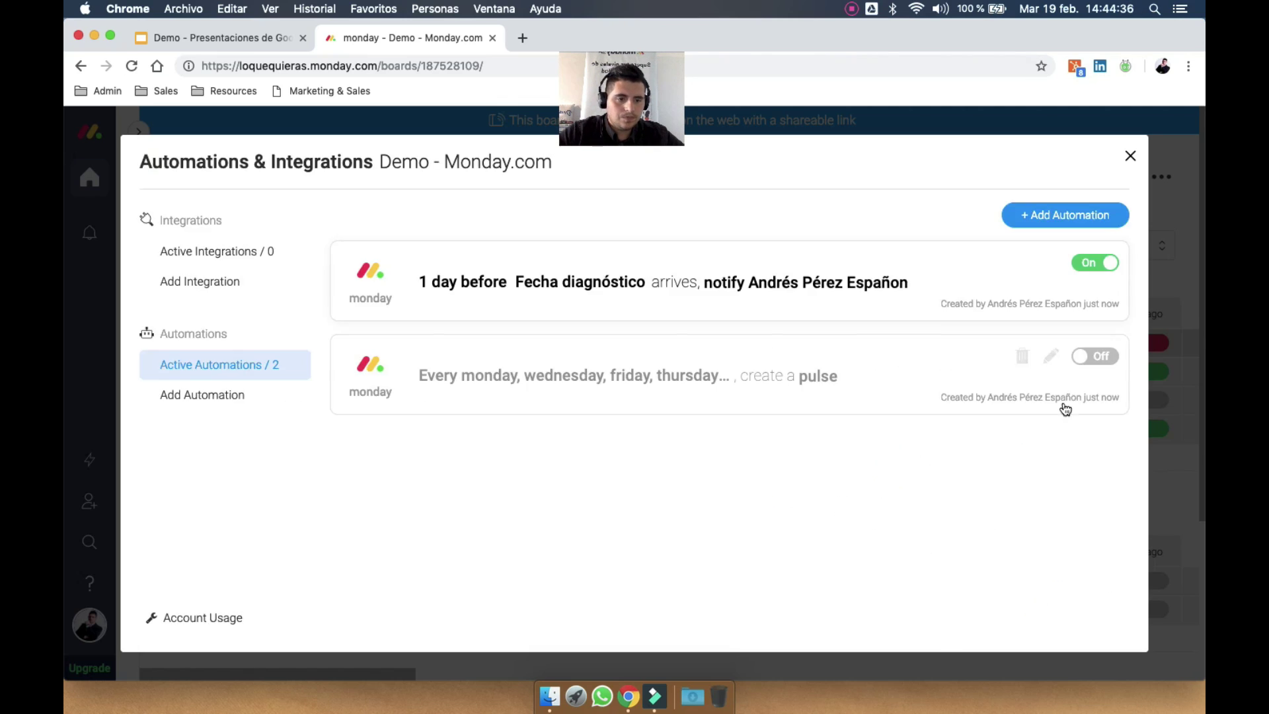
left_click(1100, 264)
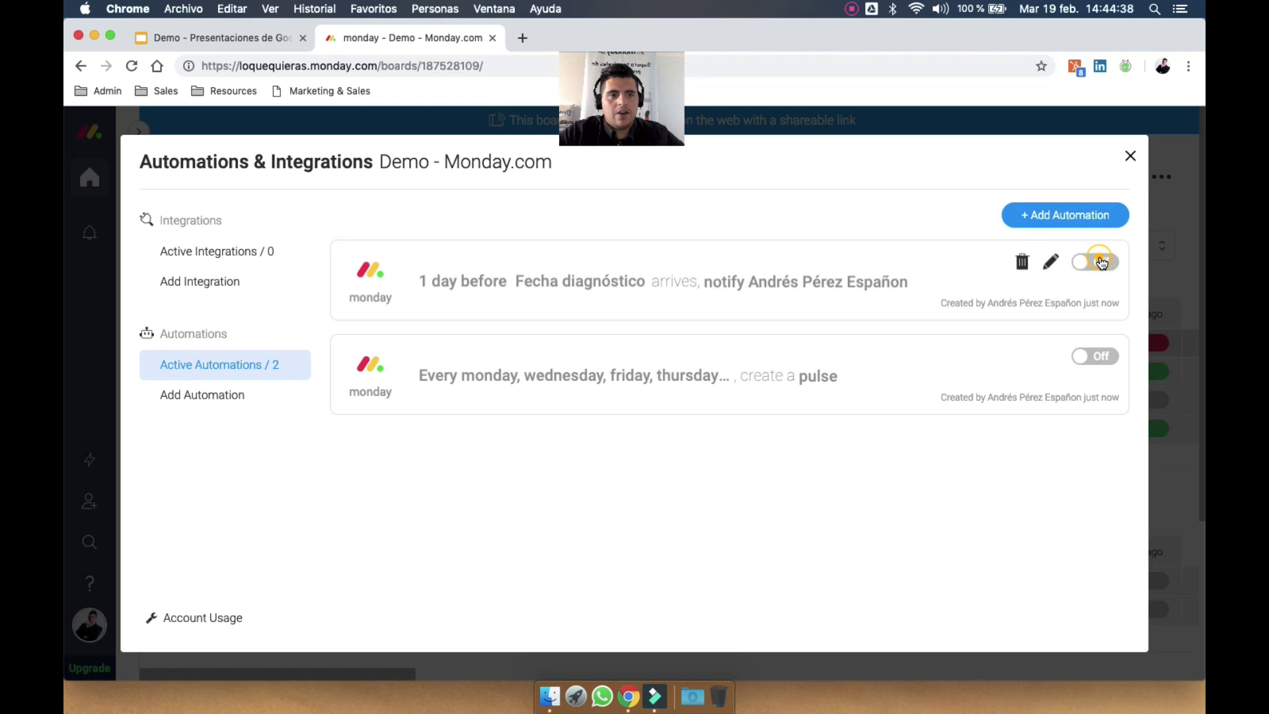
left_click(1074, 215)
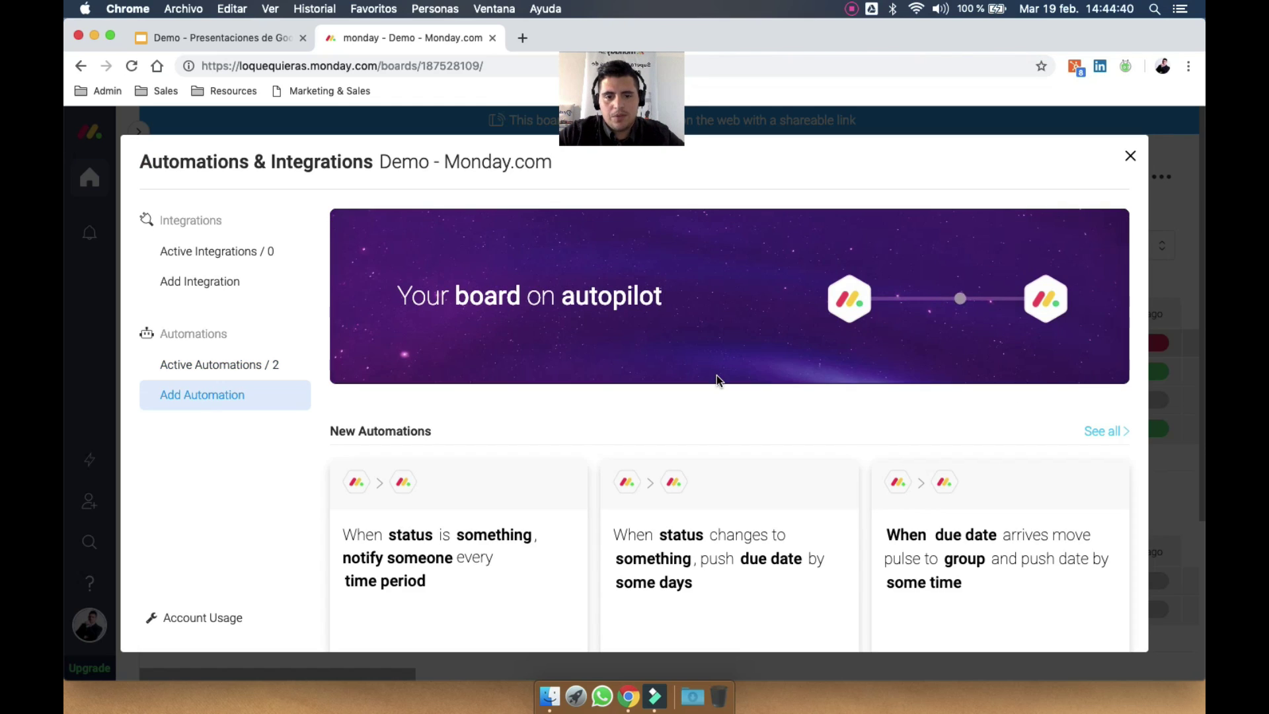
Start the status-change assign recipe, triggered when Diagnóstico changes to Listo
scroll(718, 381, "down", 15)
scroll(717, 381, "down", 1)
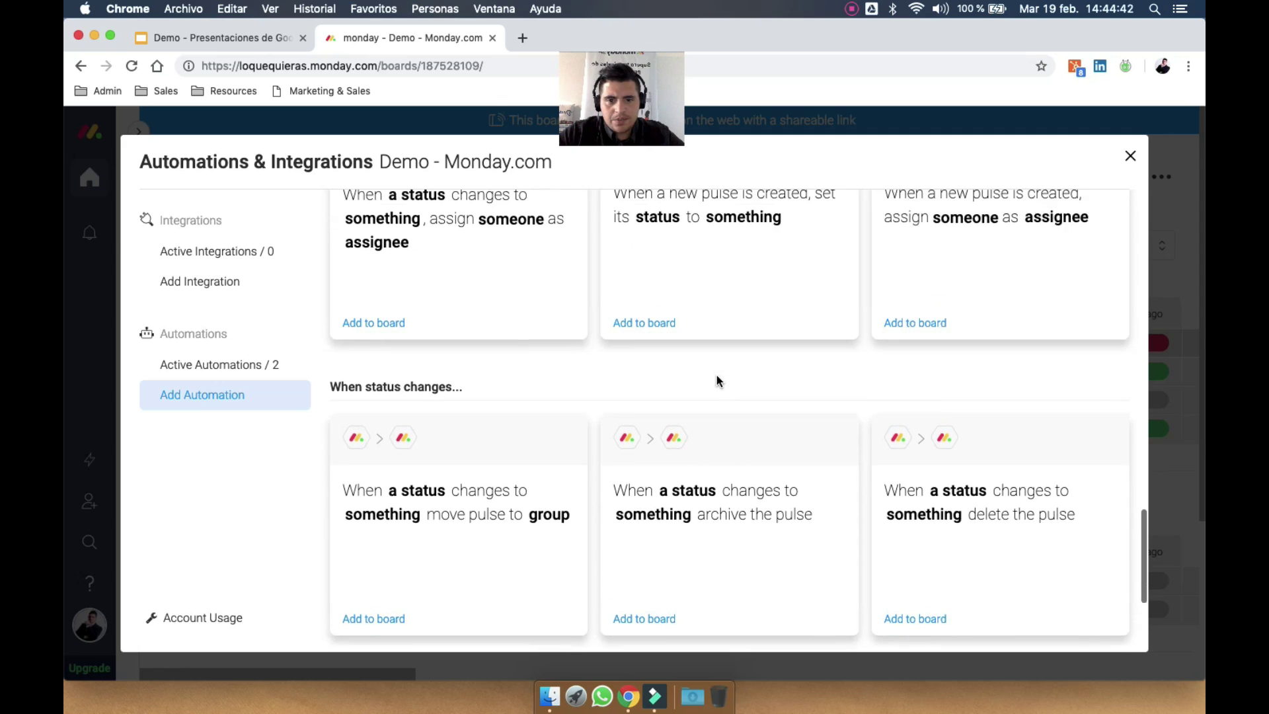
scroll(717, 381, "up", 3)
scroll(718, 382, "down", 3)
scroll(718, 382, "up", 2)
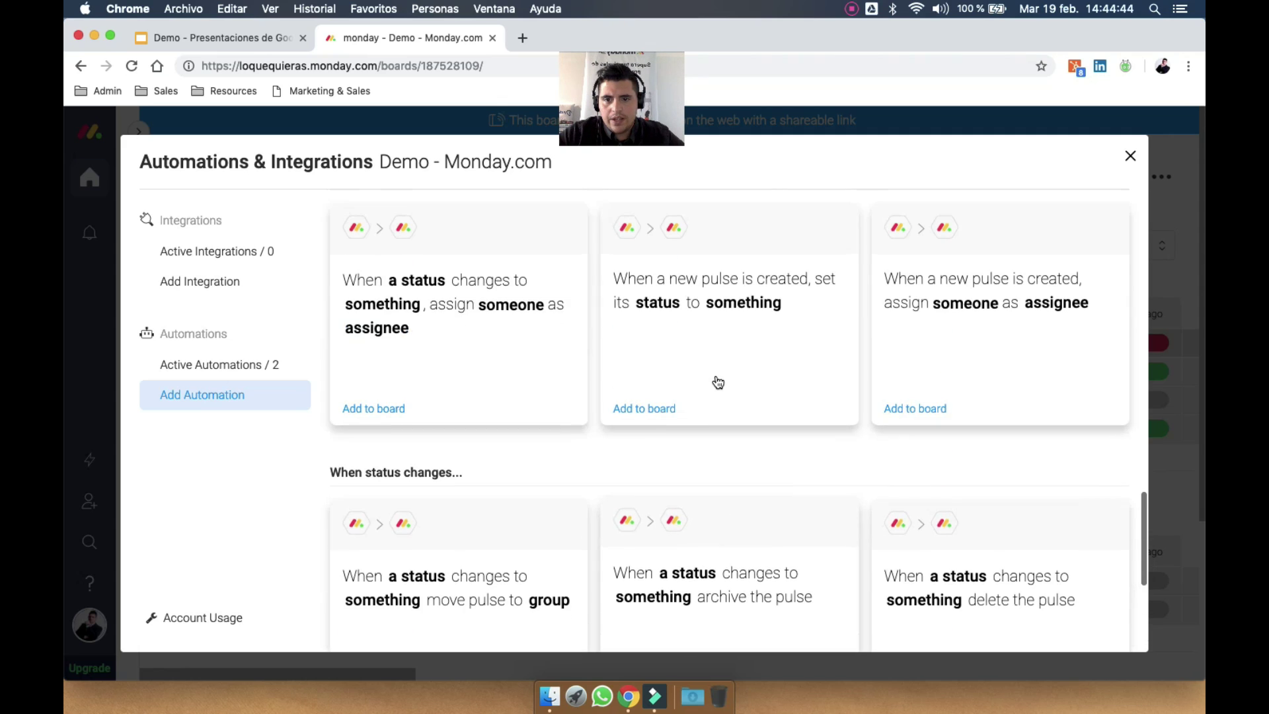
left_click(462, 343)
left_click(426, 345)
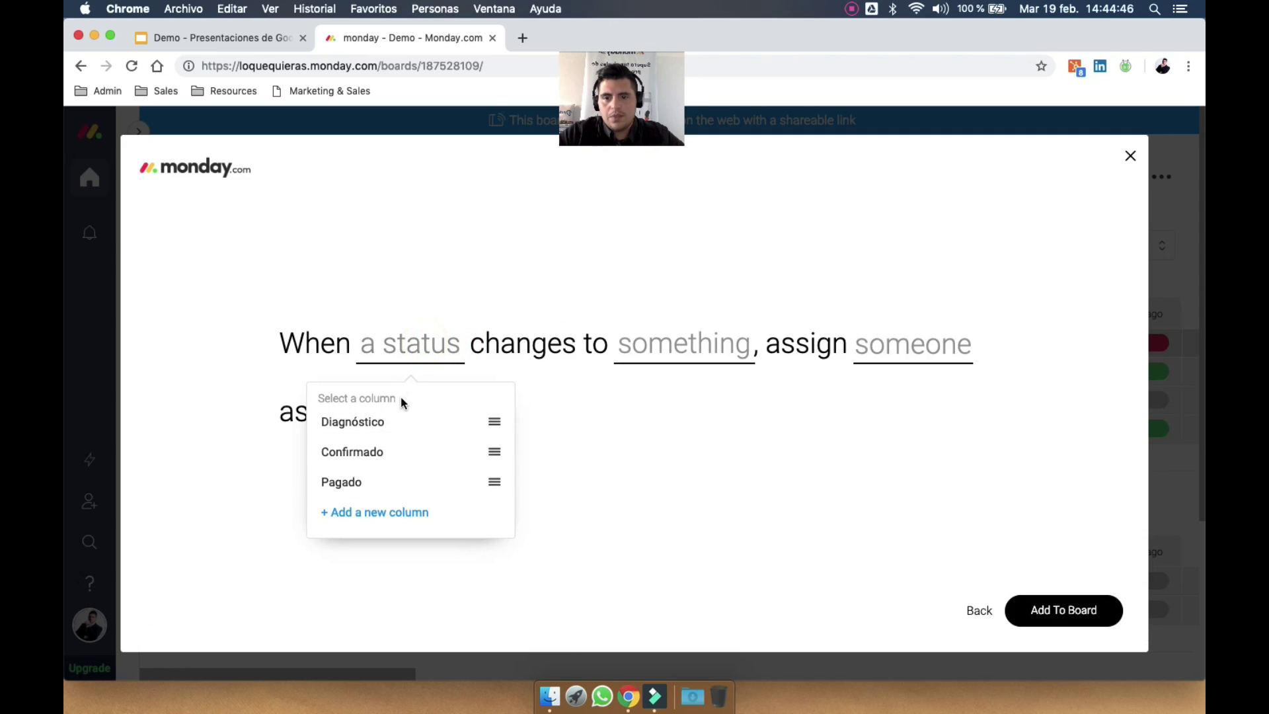
left_click(401, 420)
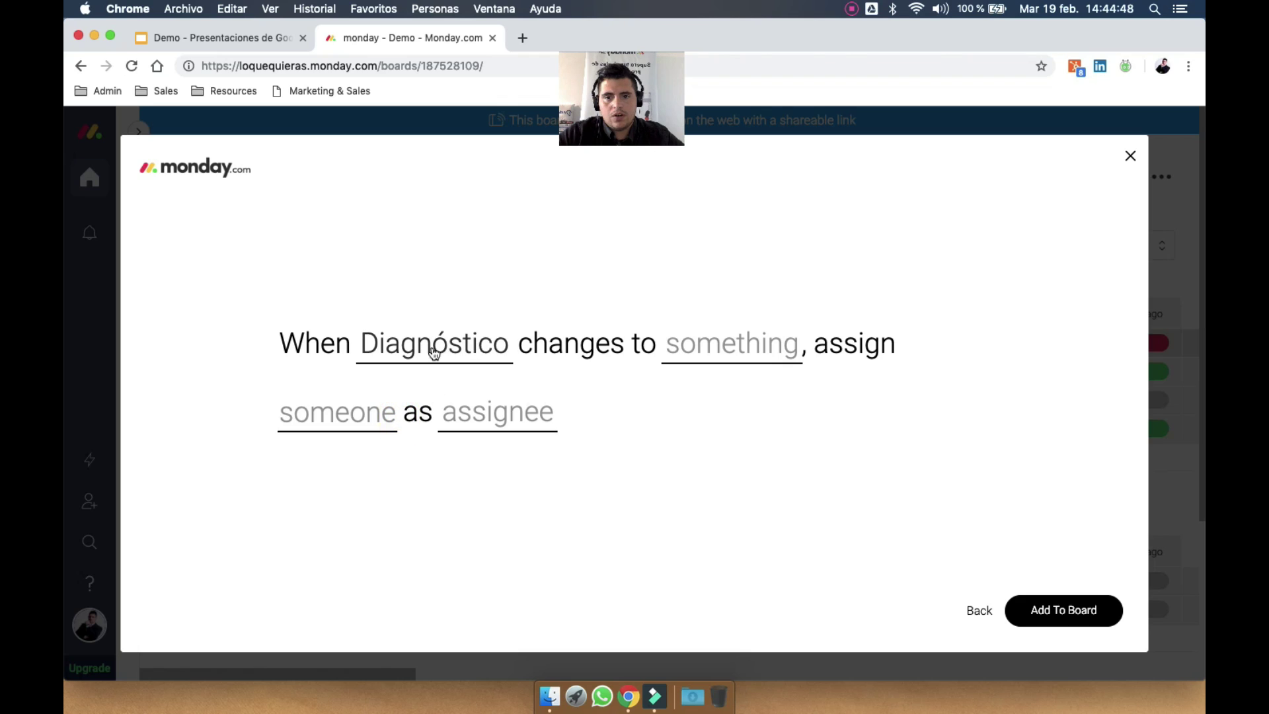
left_click(719, 352)
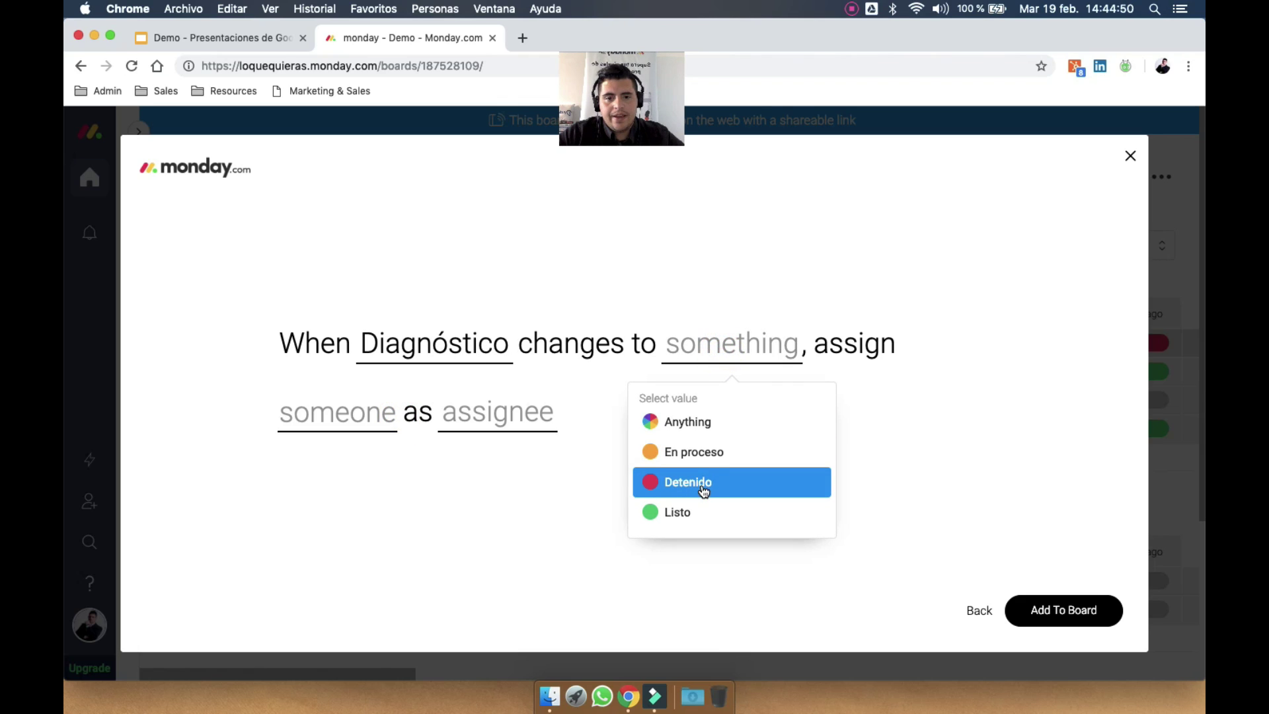
left_click(691, 513)
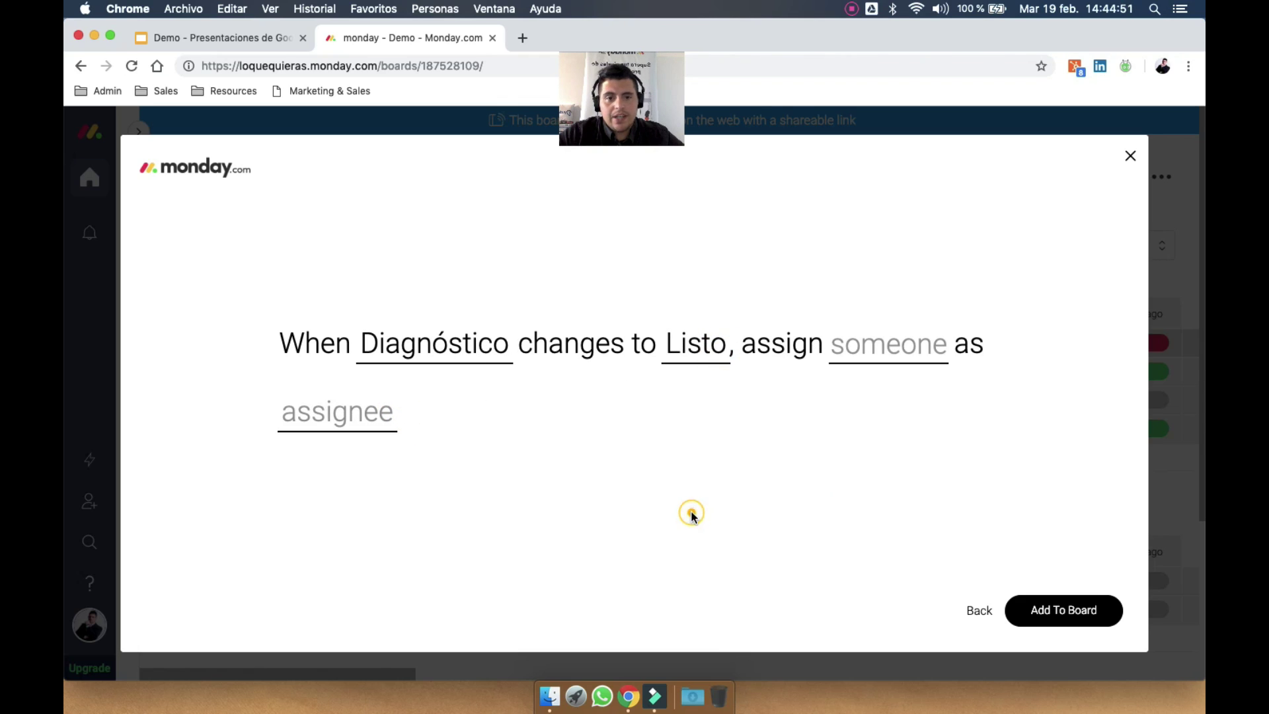
Assign a teammate into the A cargo column, add the automation and close the window
left_click(893, 357)
left_click(866, 470)
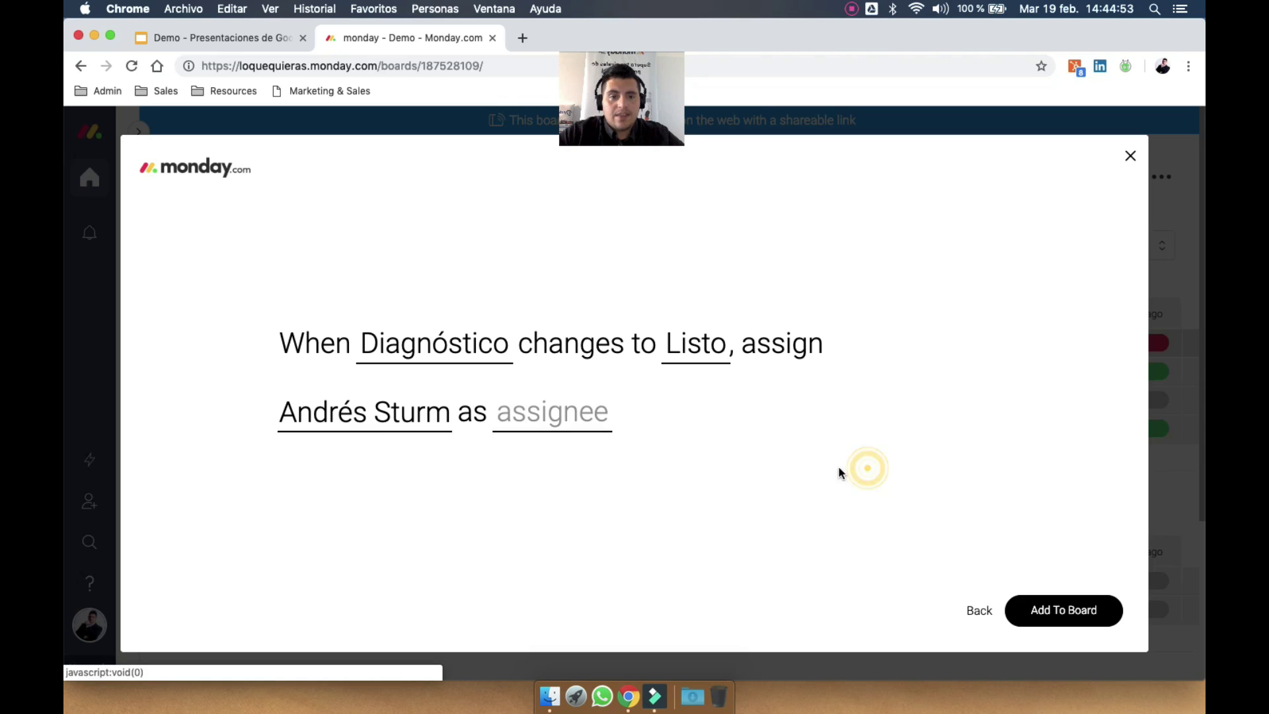
left_click(545, 422)
left_click(554, 486)
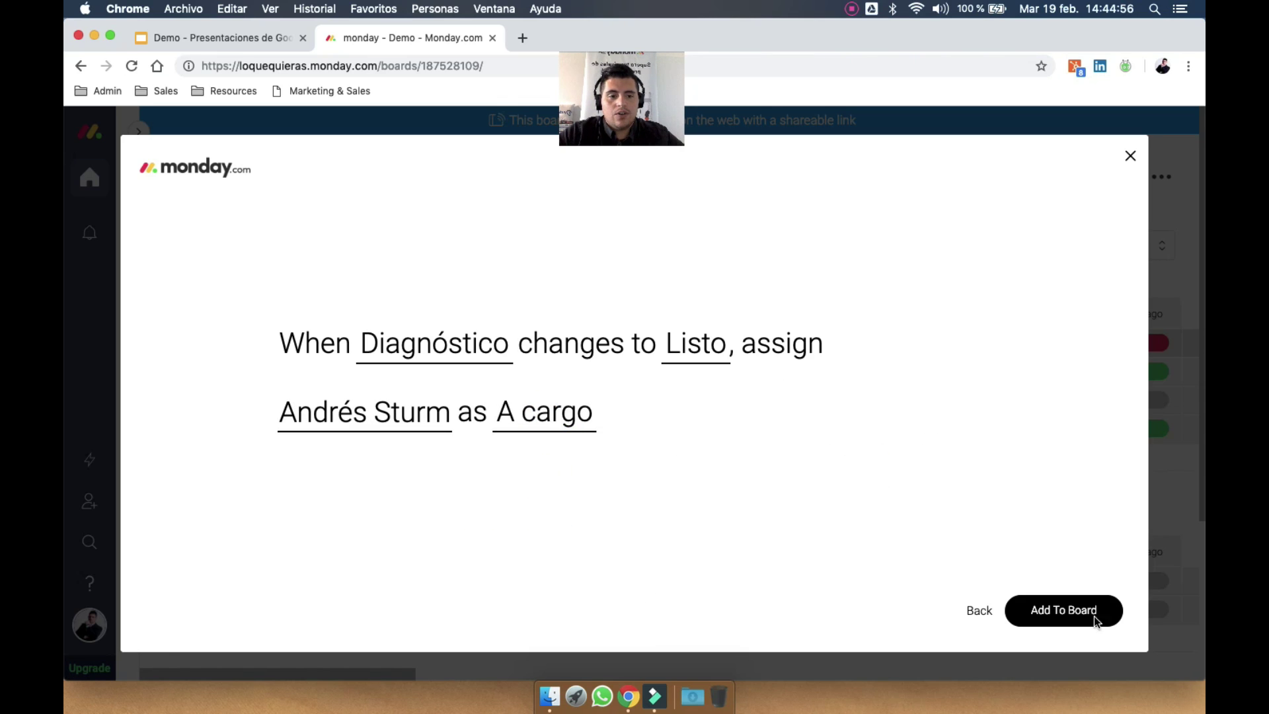
left_click(1070, 611)
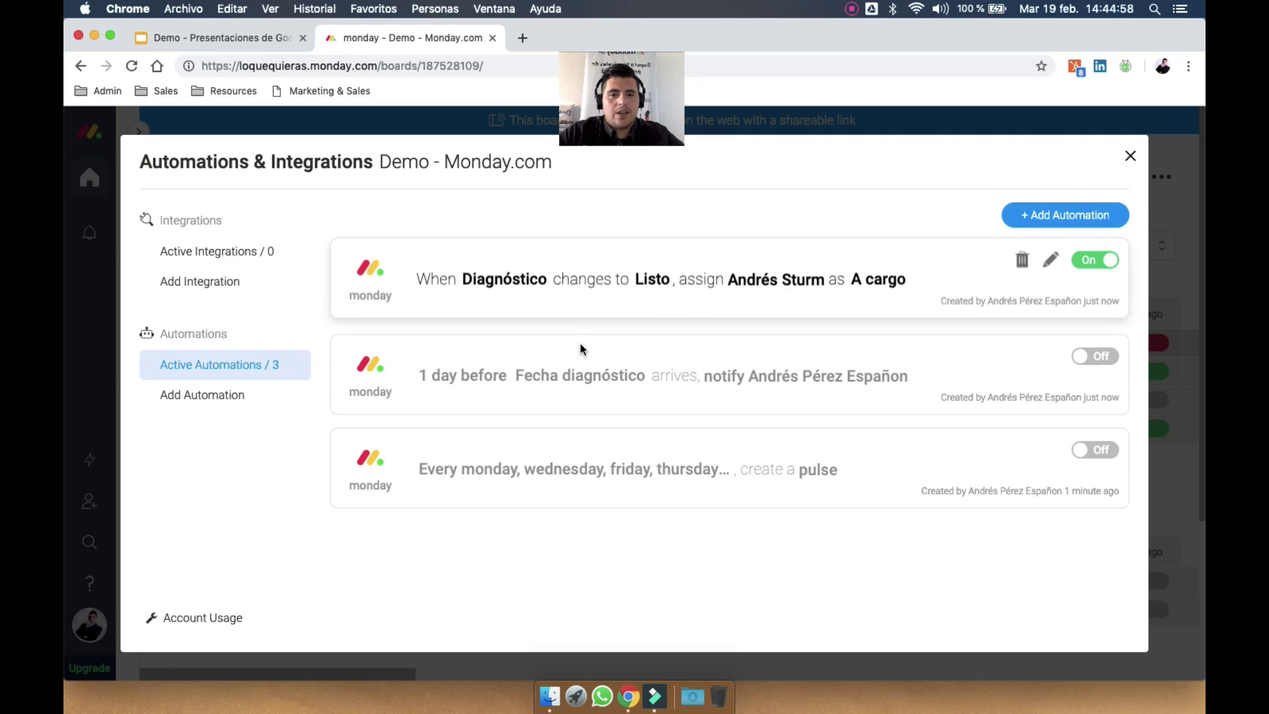
left_click(1129, 156)
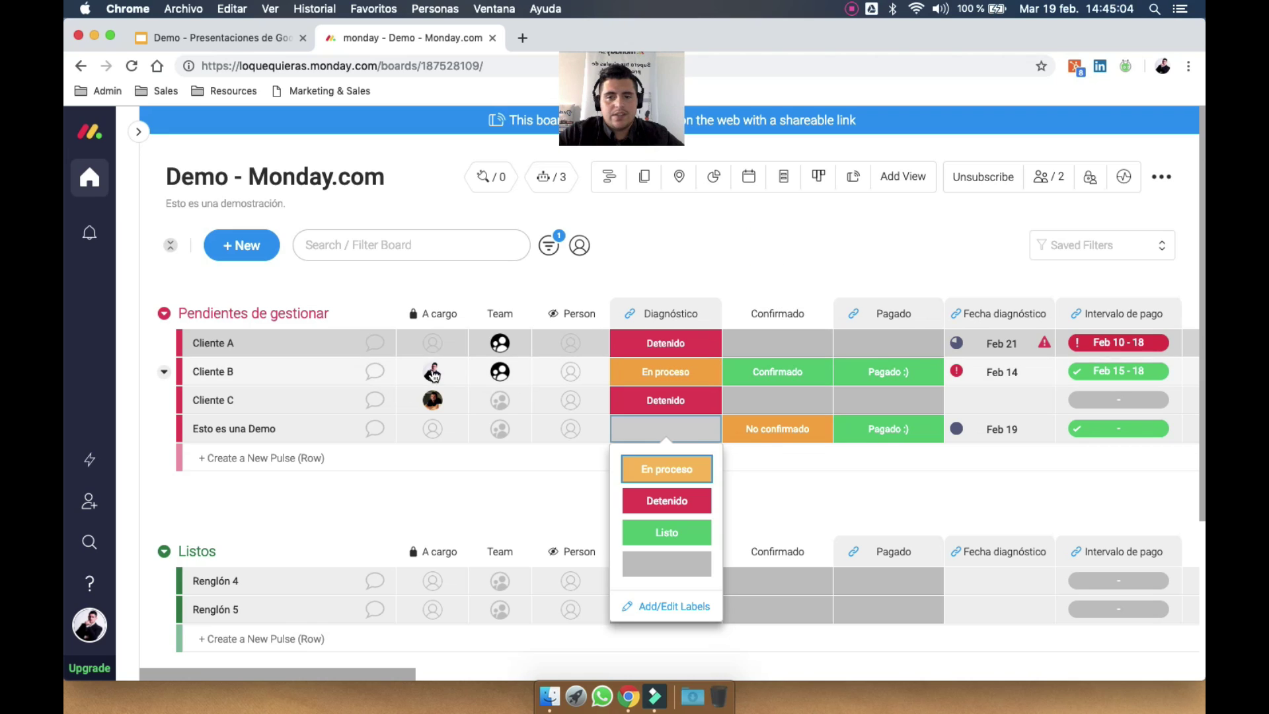
Set Cliente B's Diagnóstico to Listo and check the board's automations list
key("Escape")
left_click(673, 368)
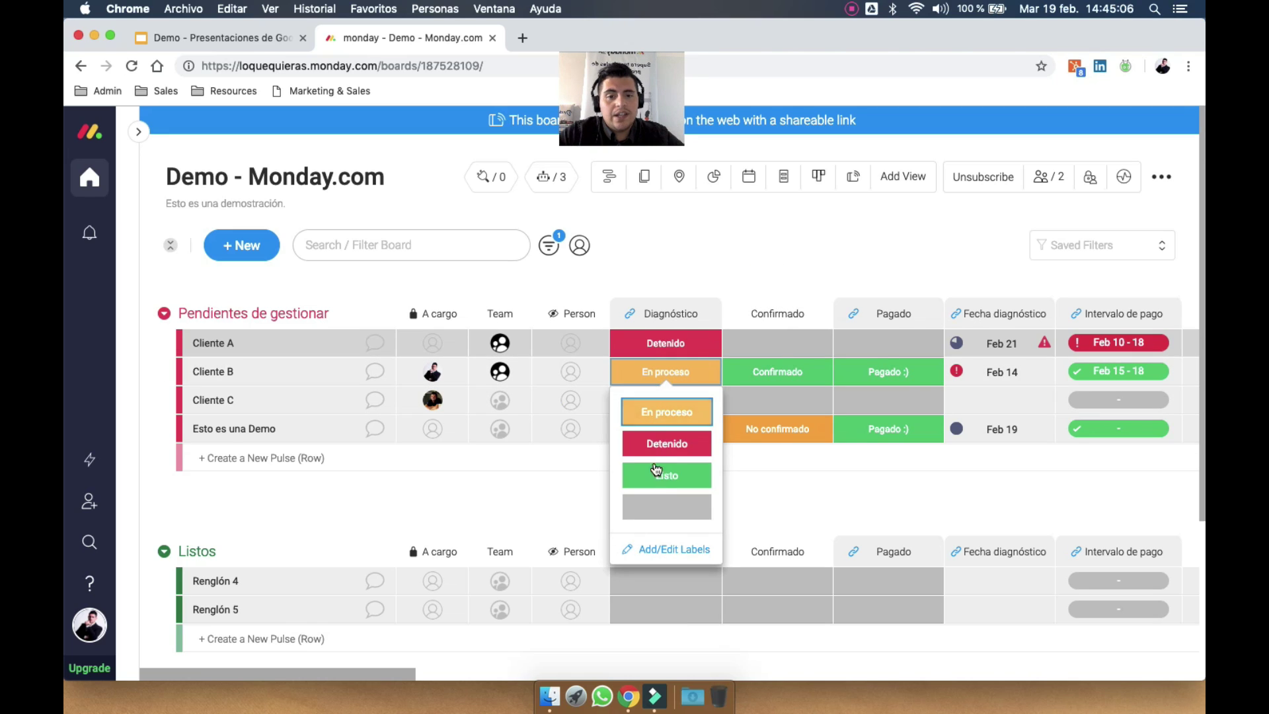
left_click(665, 477)
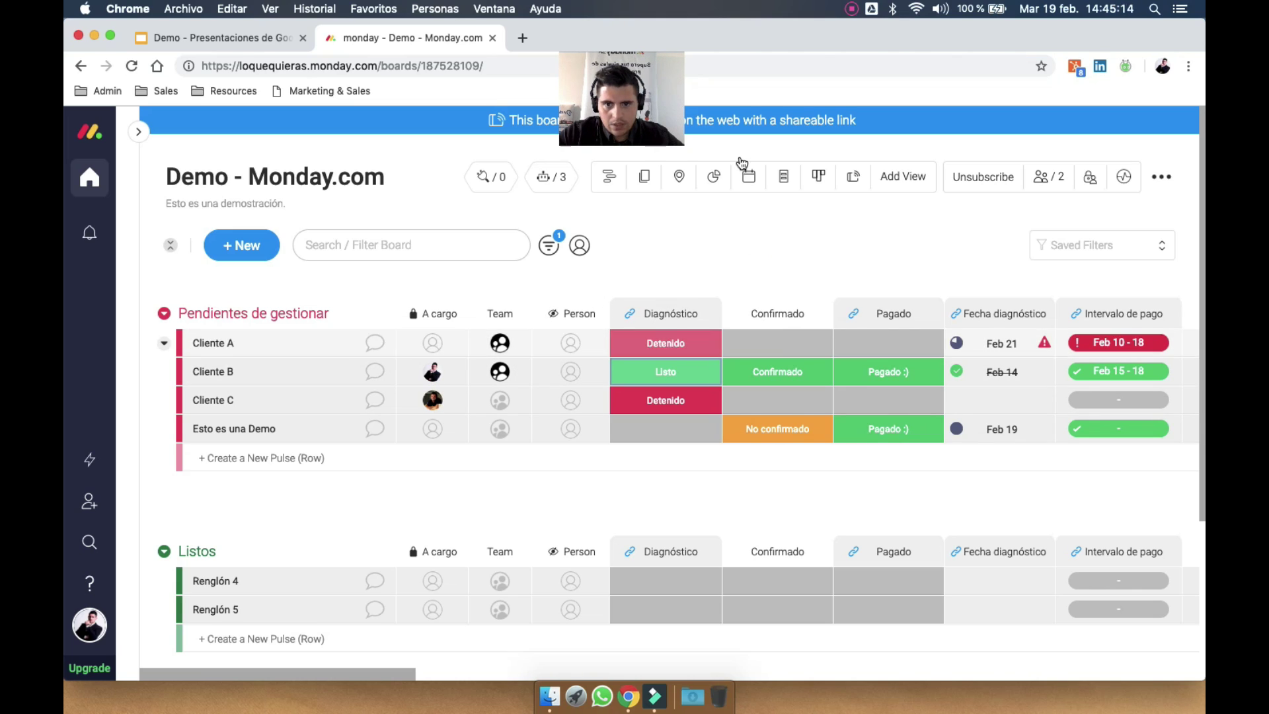
left_click(552, 180)
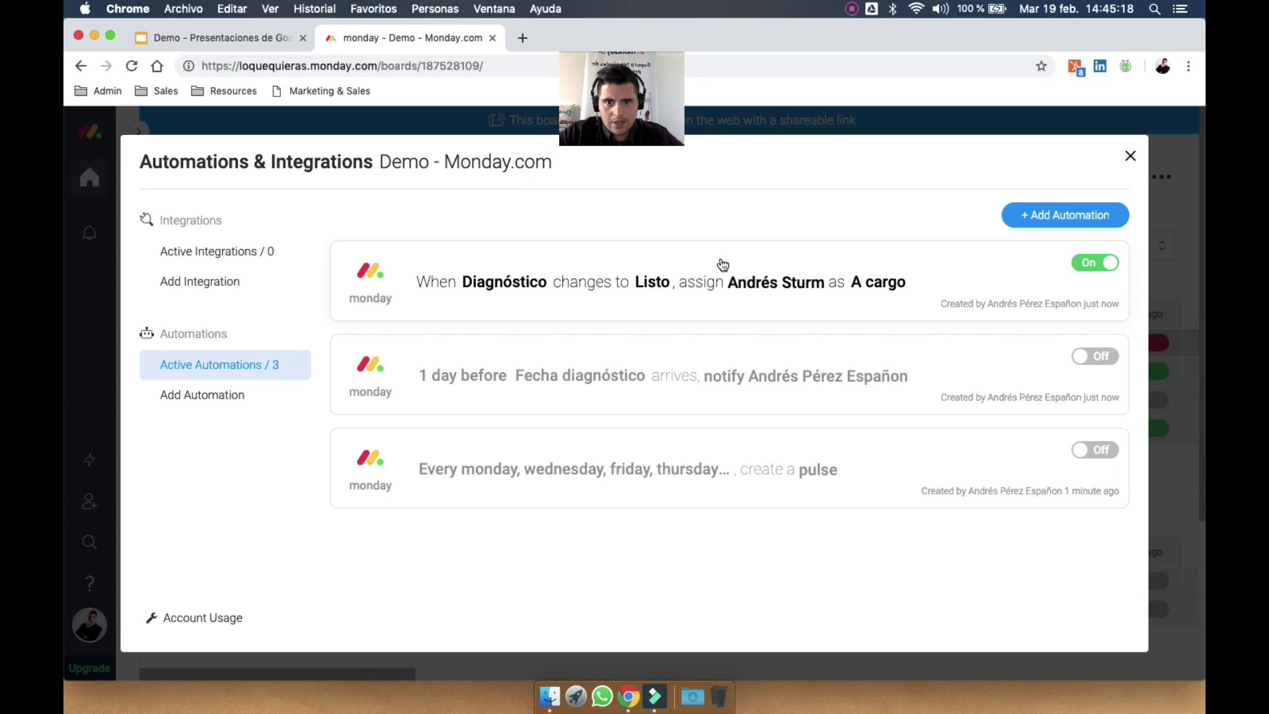
left_click(1130, 156)
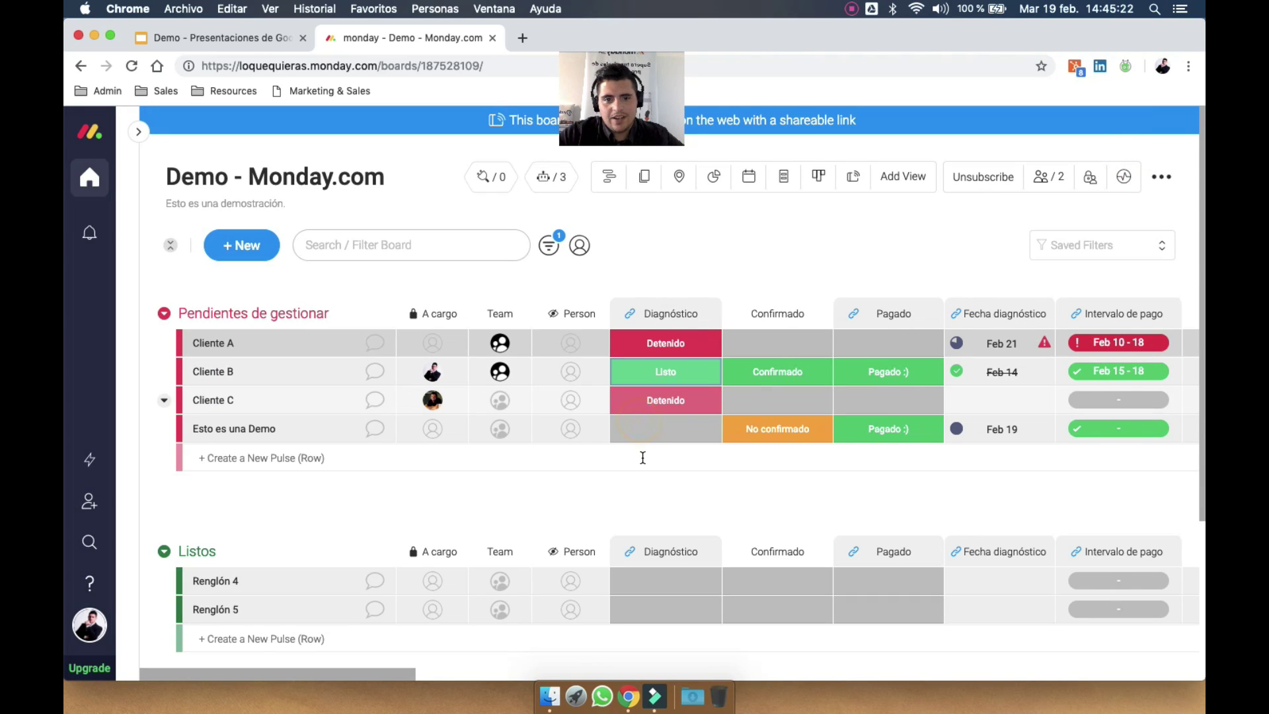
Open Esto es una Demo's Diagnóstico options and set Cliente A's Diagnóstico to Listo
left_click(666, 440)
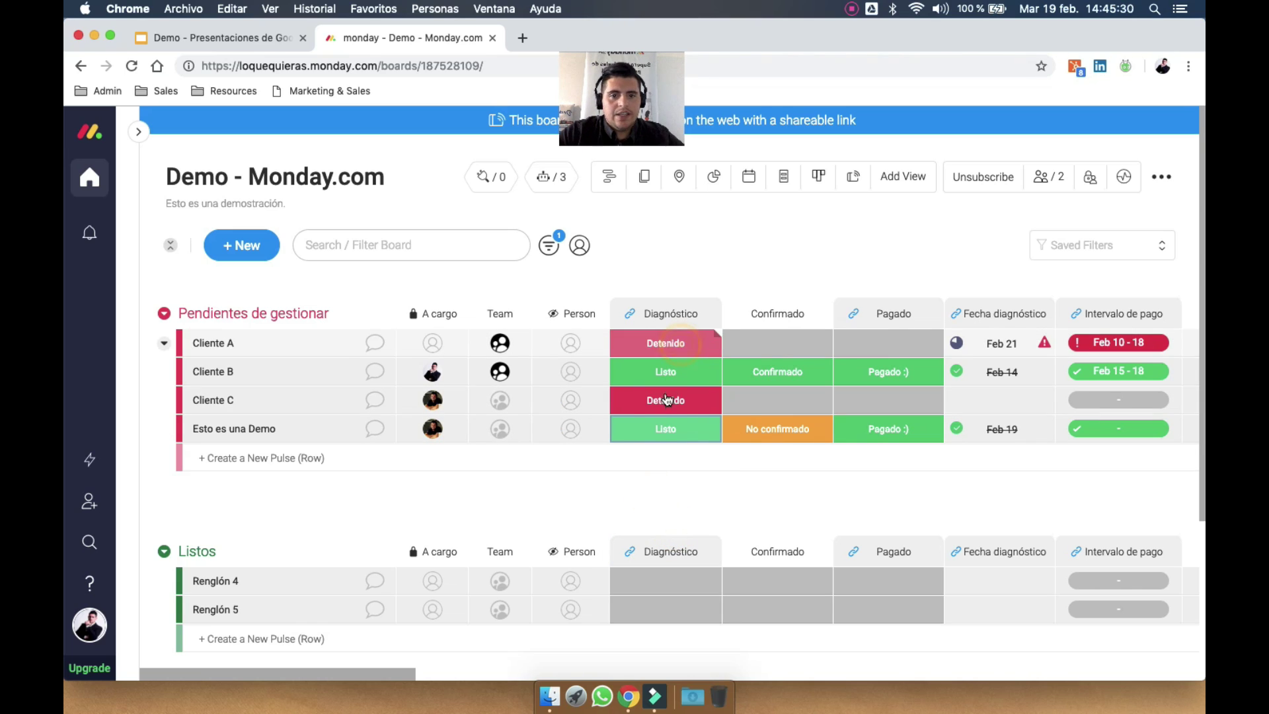
left_click(681, 351)
left_click(668, 444)
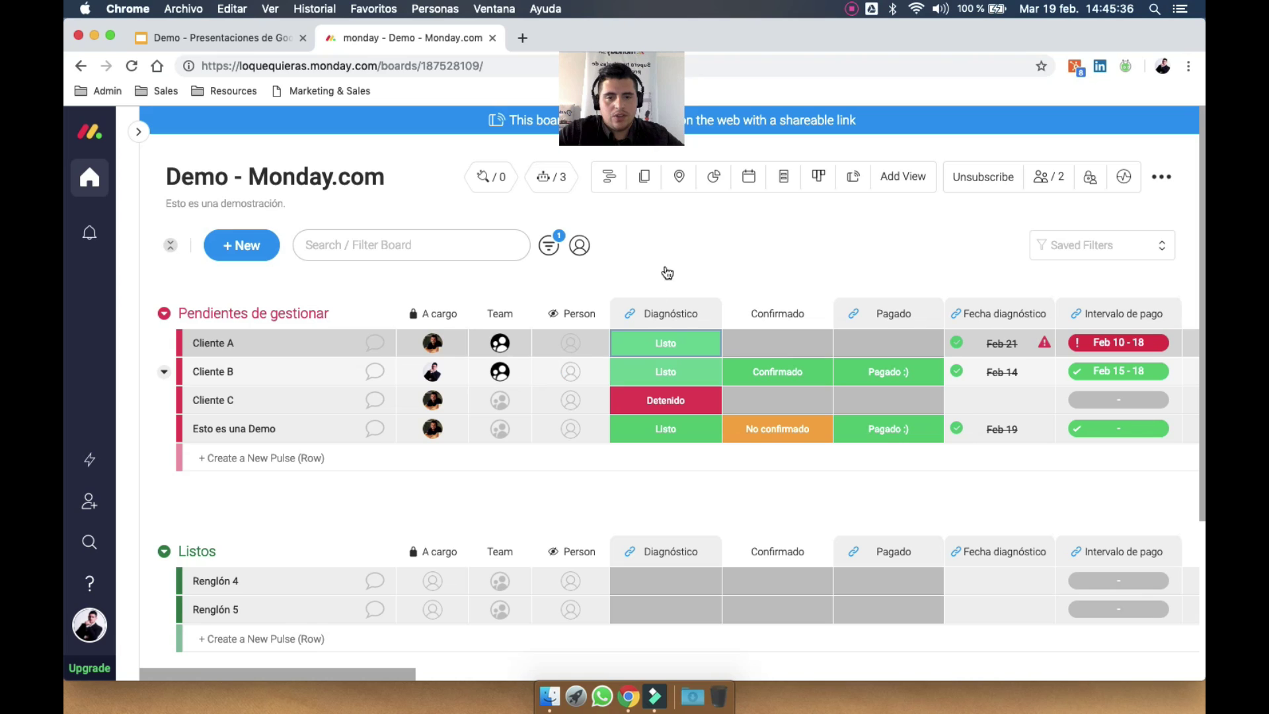
left_click(556, 179)
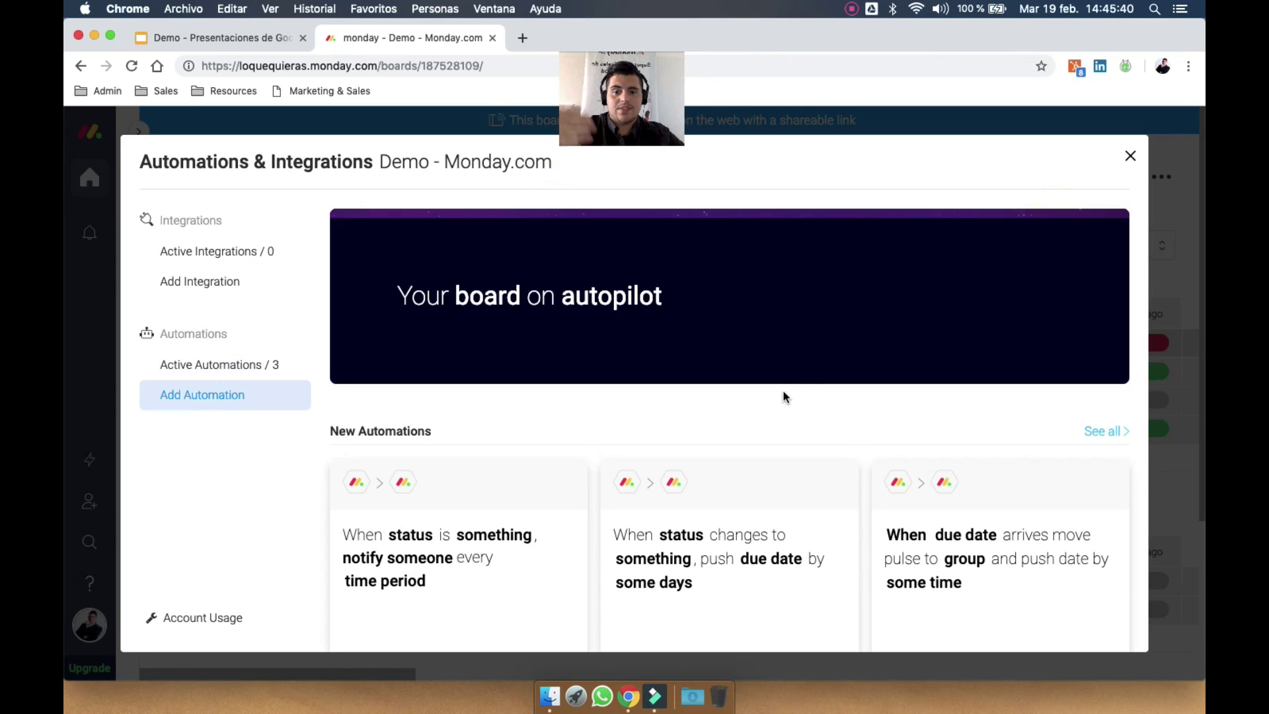
Start the column-change notification recipe, watching the A cargo column
scroll(783, 397, "down", 4)
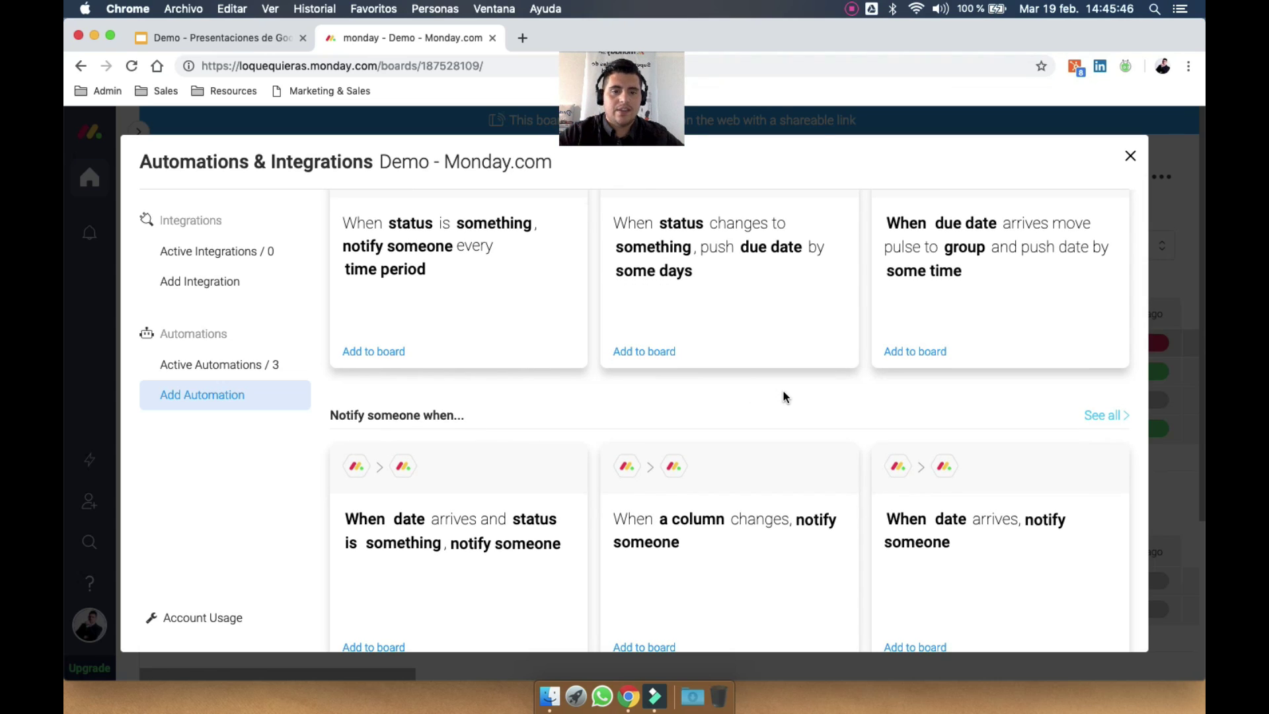
scroll(783, 397, "down", 5)
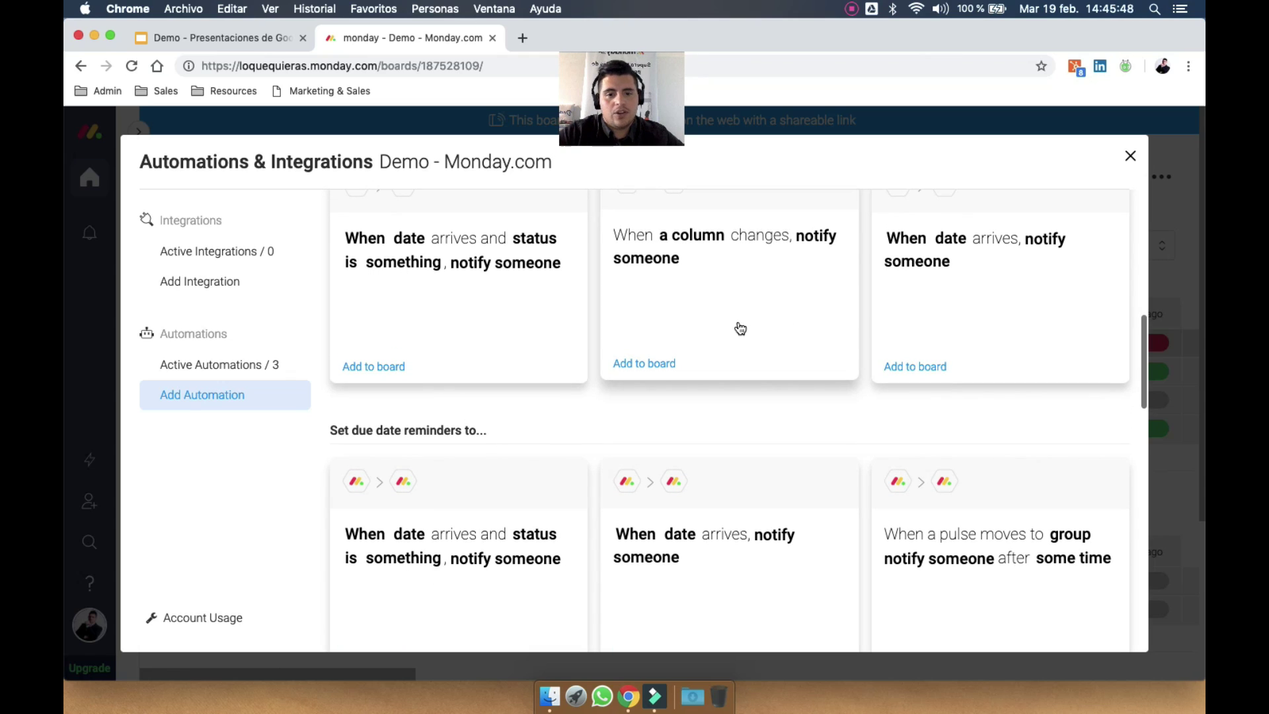
left_click(749, 265)
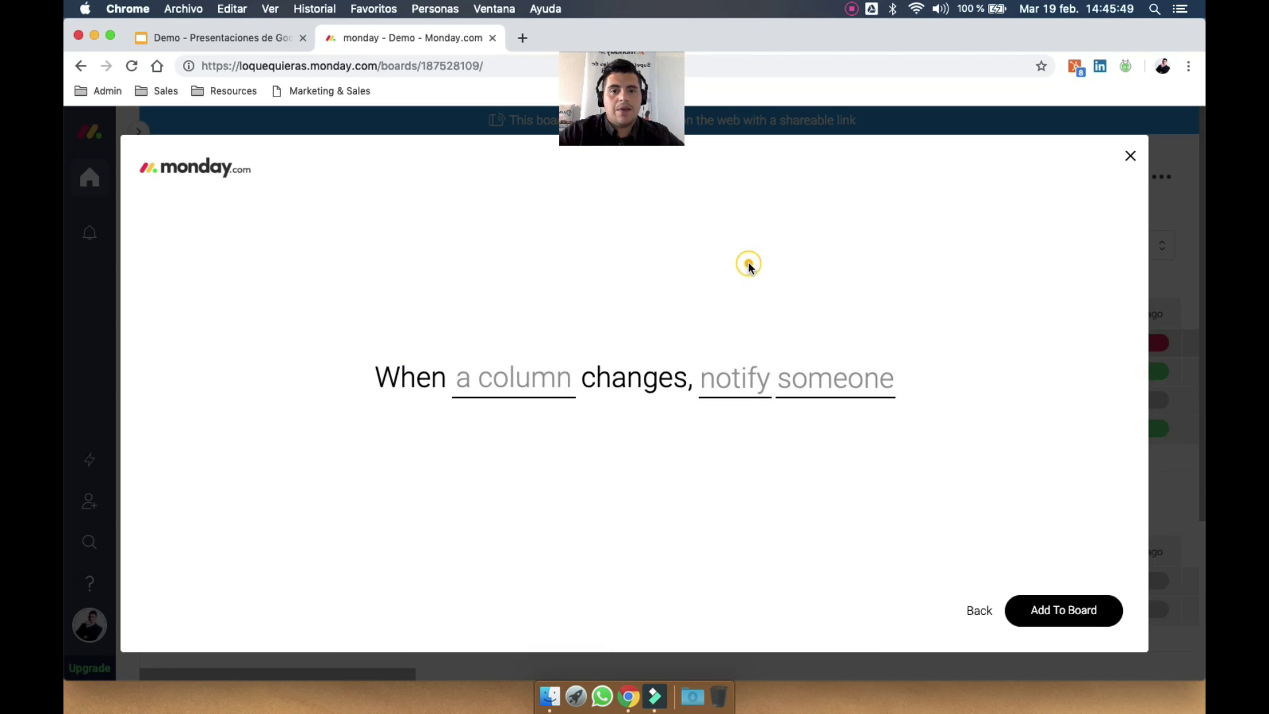
left_click(533, 388)
left_click(516, 453)
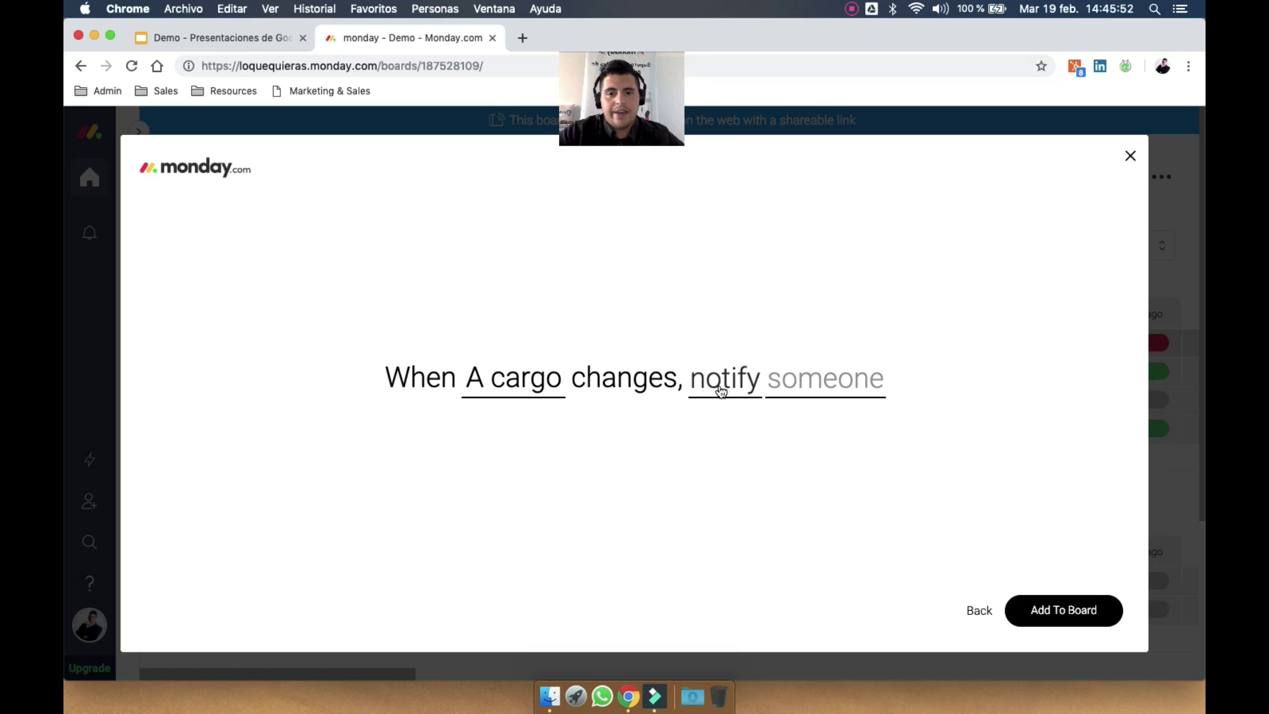
Write a custom message with the item name, notify yourself, add it to the board and close the window
left_click(730, 390)
left_click(658, 516)
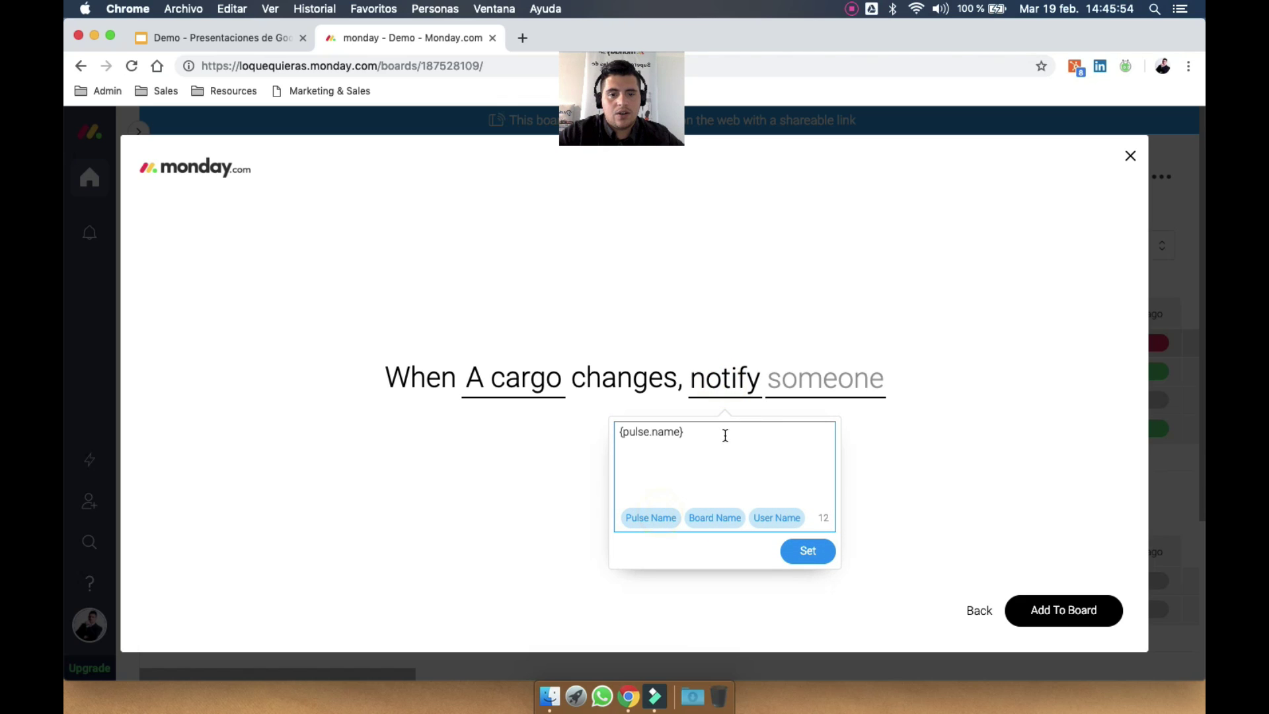
key("super+a")
type("S")
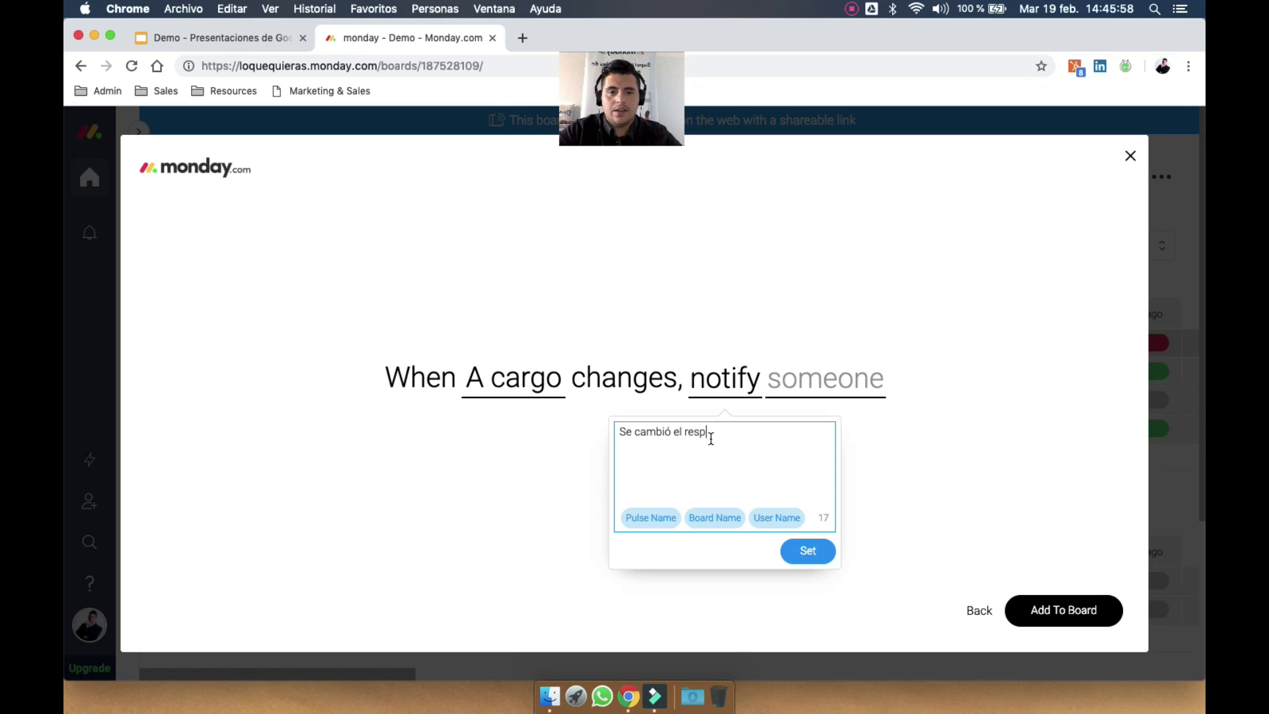
left_click(648, 518)
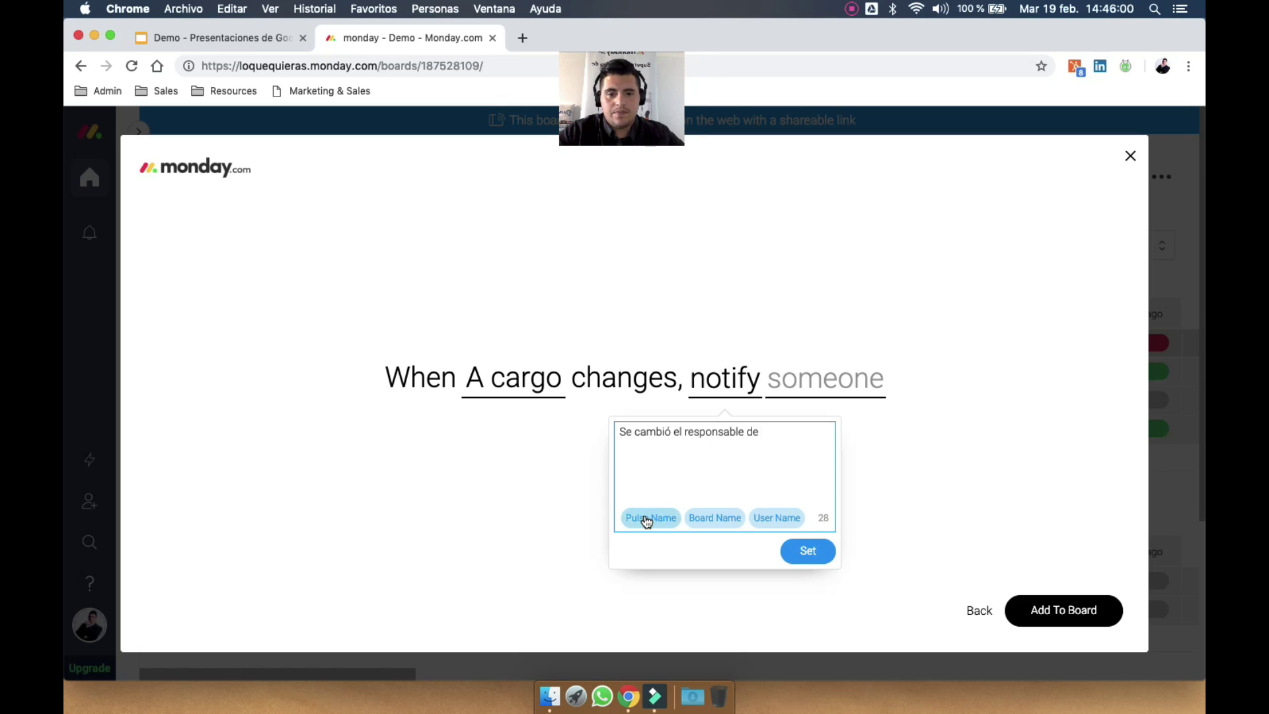
left_click(818, 387)
left_click(801, 469)
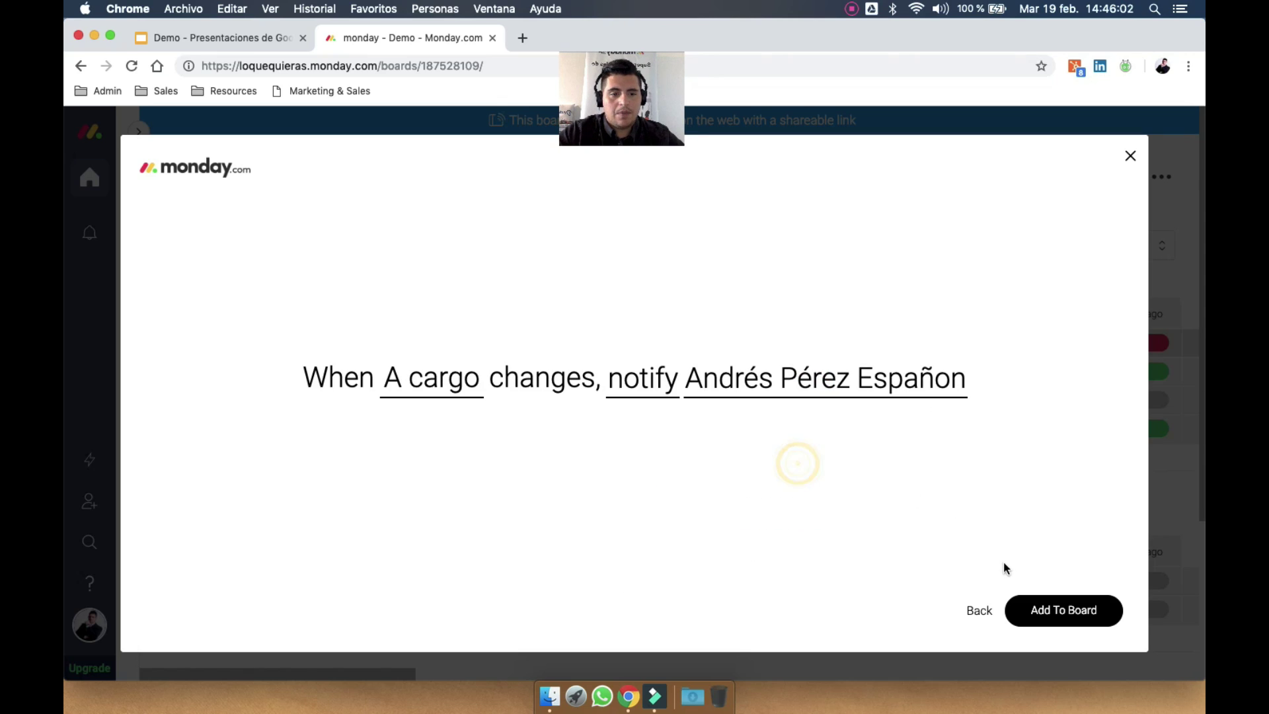
left_click(1065, 621)
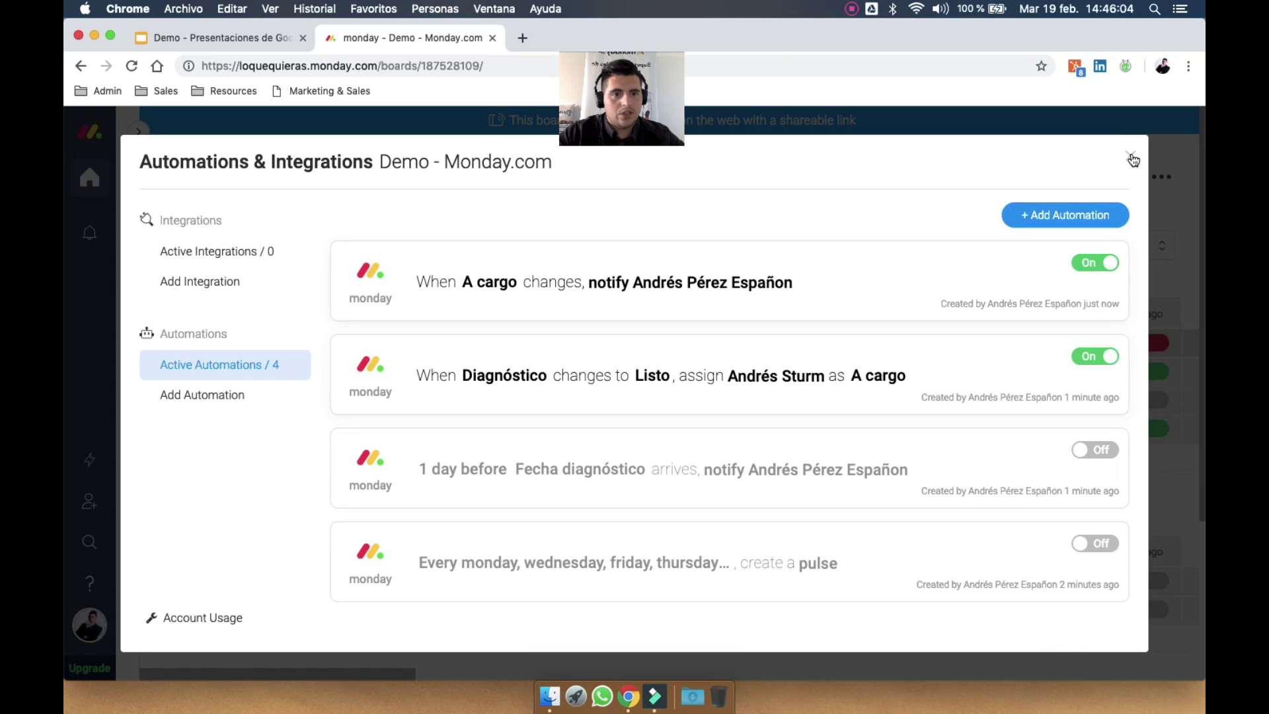
left_click(1131, 156)
Set Renglón 4's Diagnóstico to Listo, dismiss the browser notification and reopen the automations
left_click(653, 582)
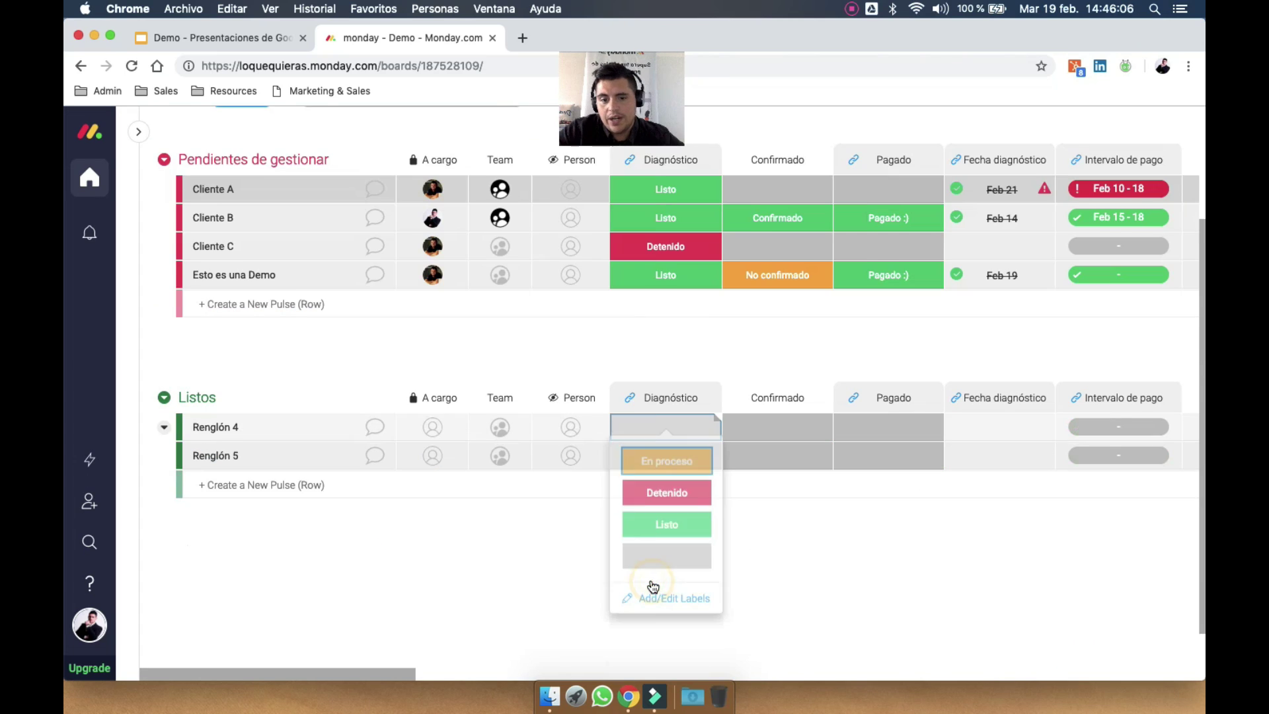
left_click(669, 513)
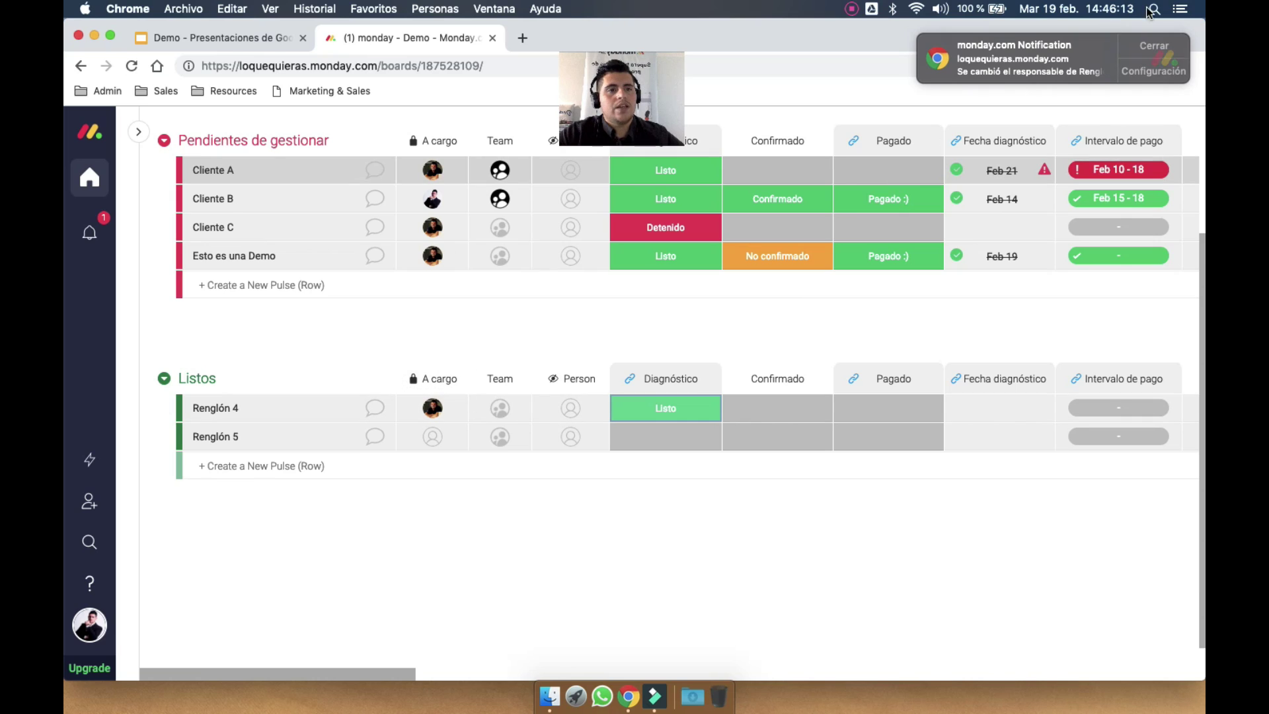
left_click(1157, 50)
scroll(924, 246, "up", 3)
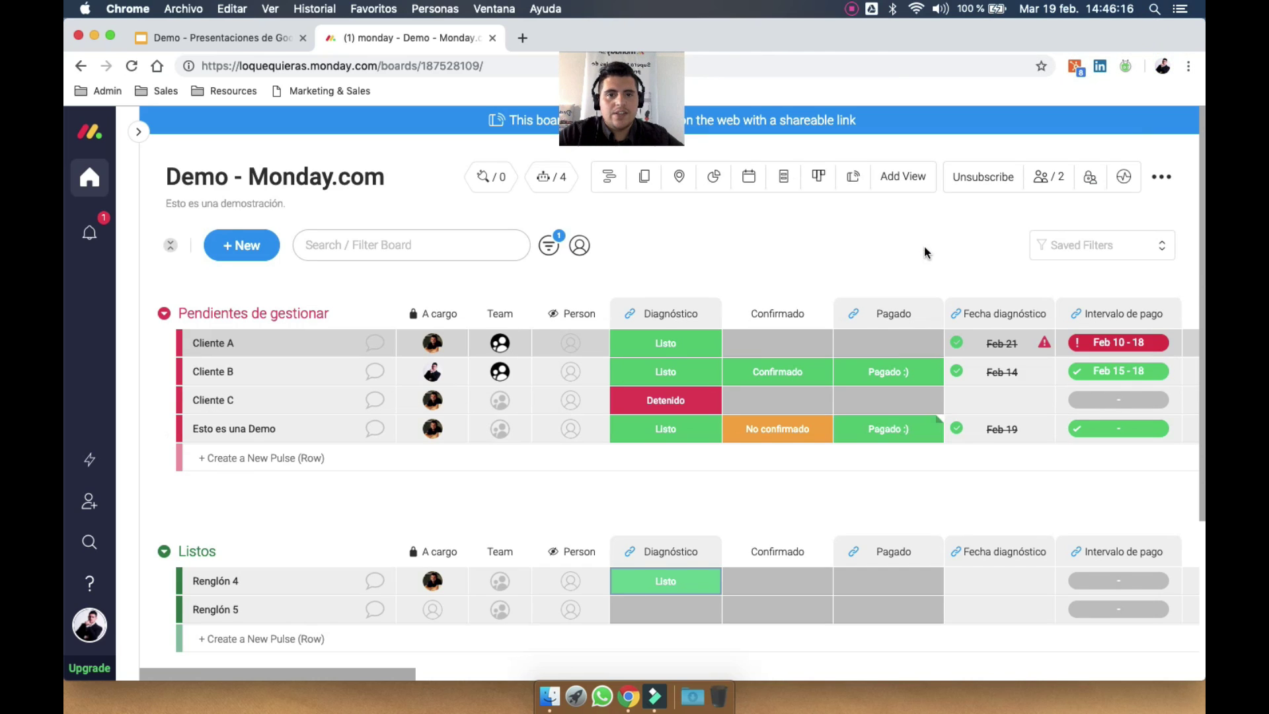
left_click(551, 177)
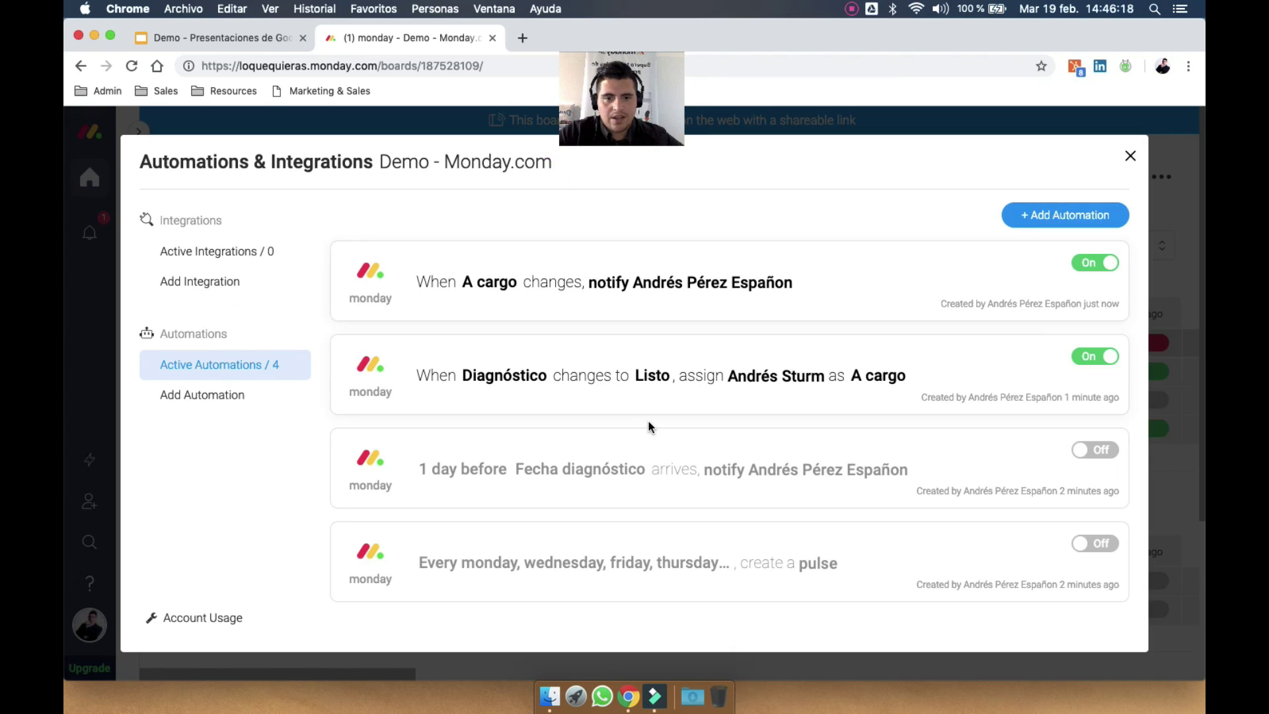
Add the new-pulse recipe that sets Diagnóstico to Detenido to the board
left_click(1067, 214)
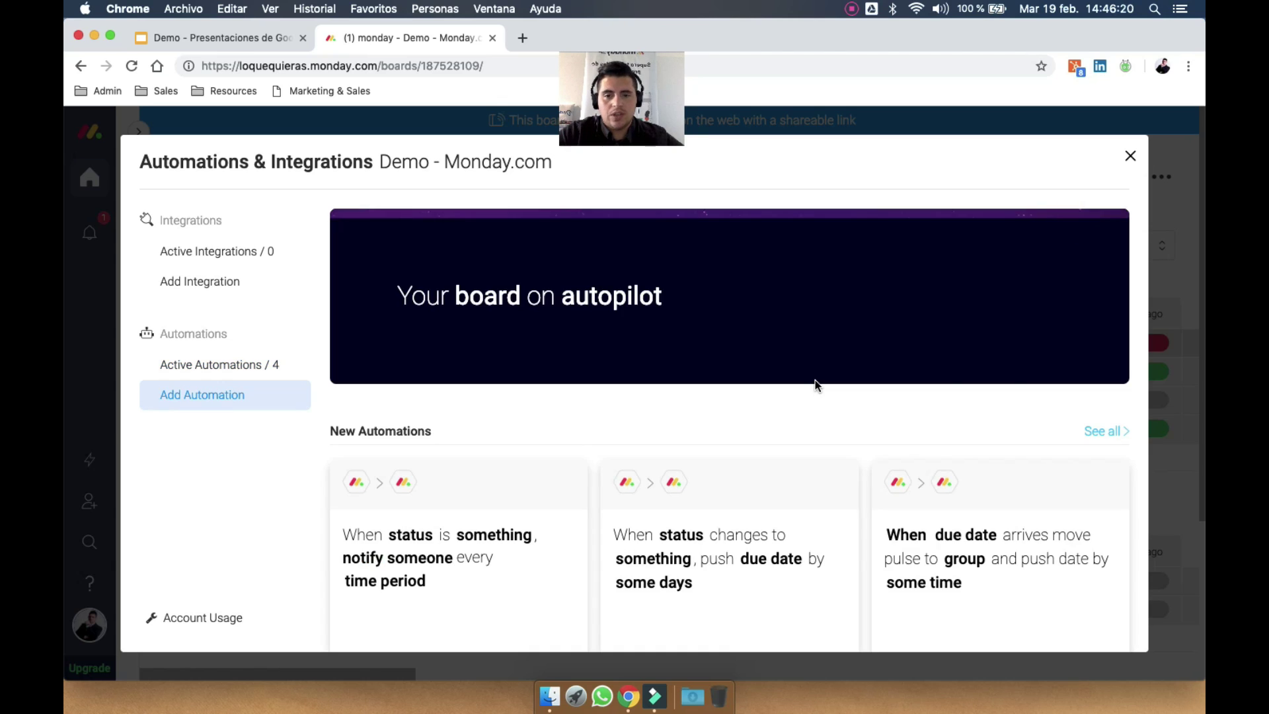
scroll(817, 385, "down", 5)
scroll(817, 386, "down", 10)
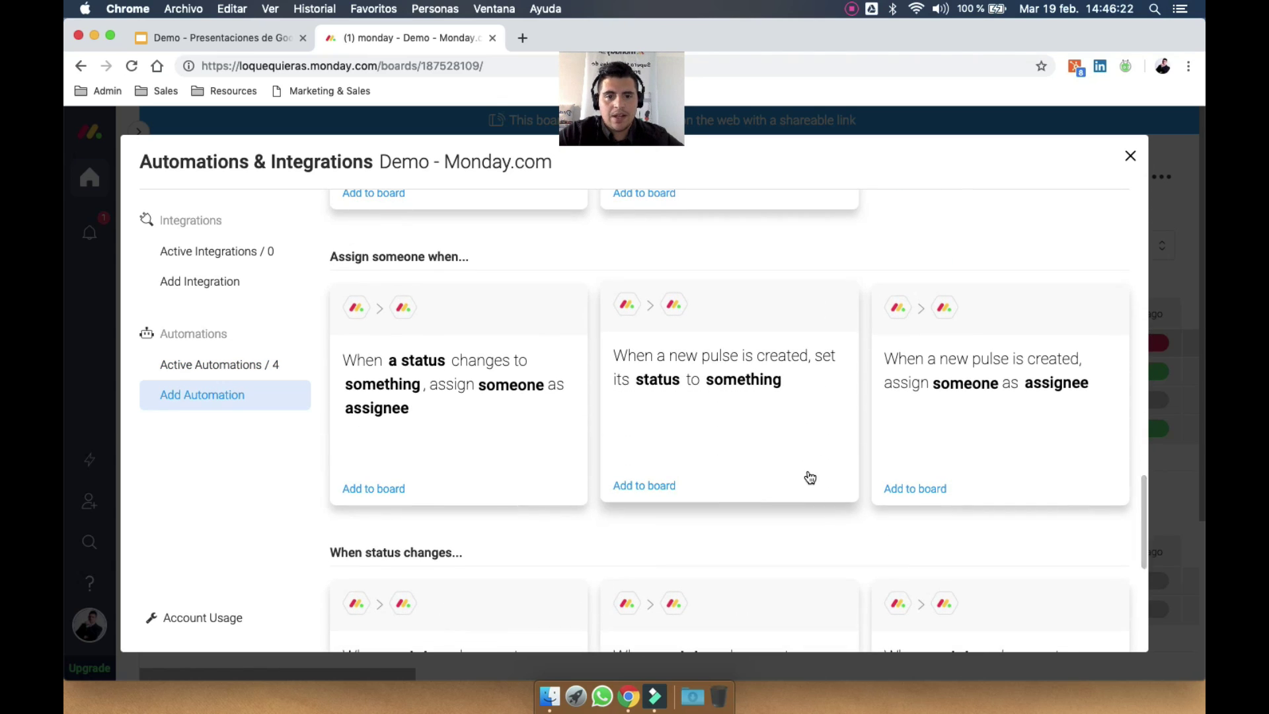
scroll(808, 472, "down", 1)
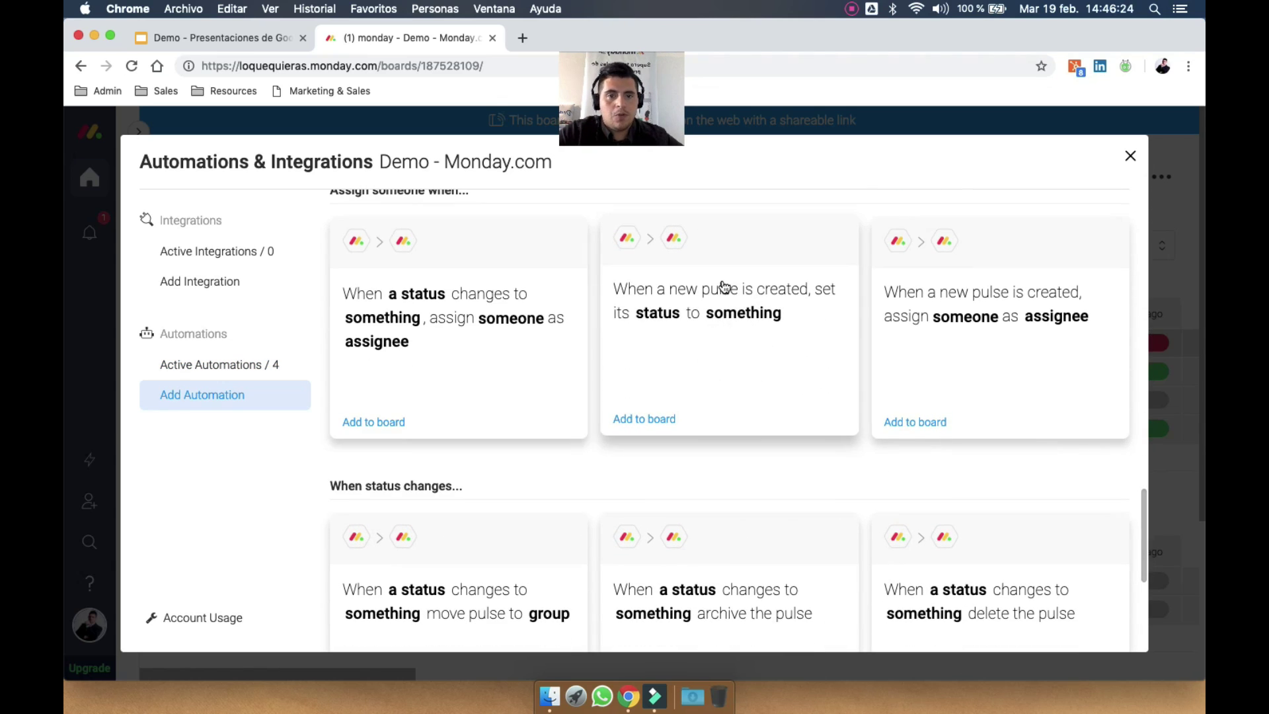
left_click(742, 323)
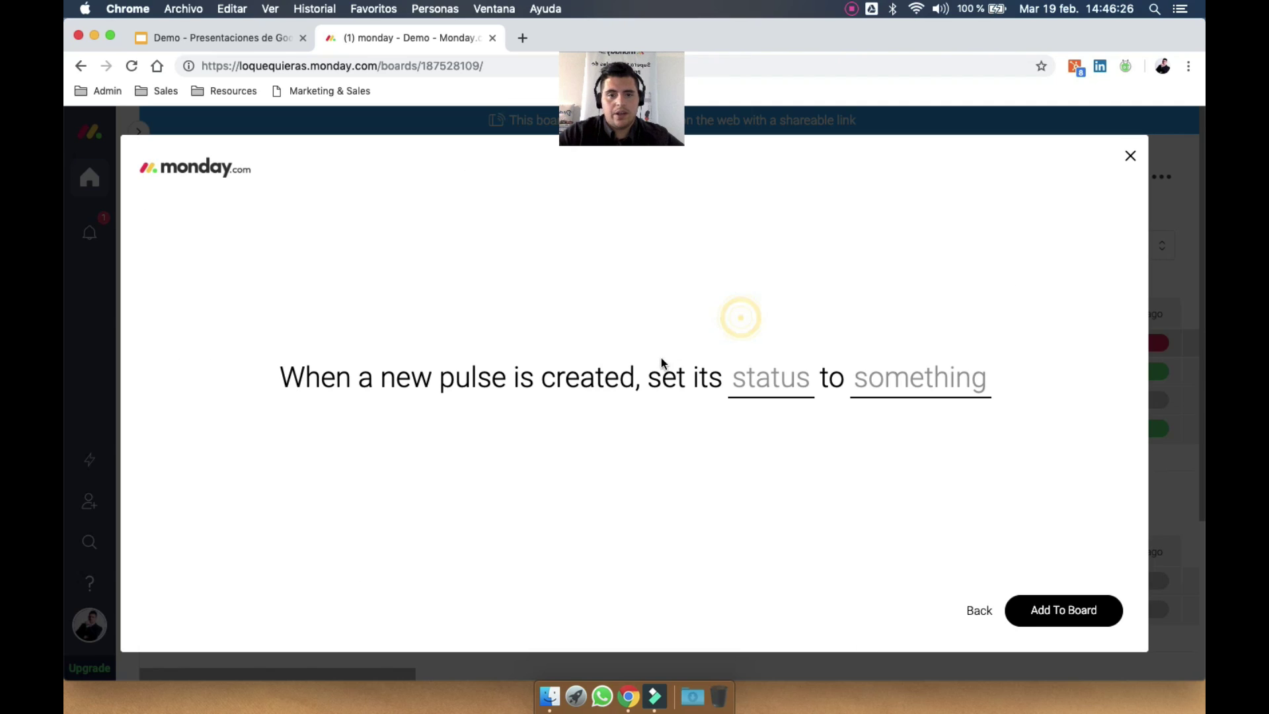
left_click(760, 378)
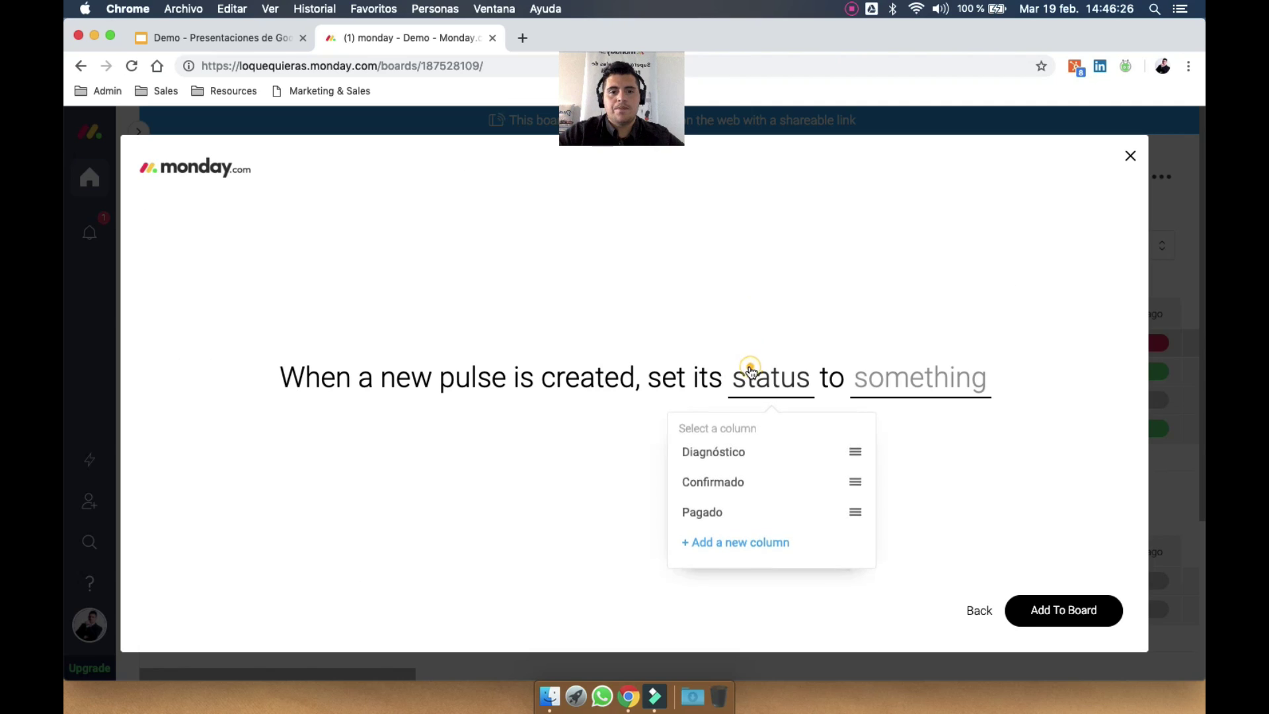
left_click(783, 459)
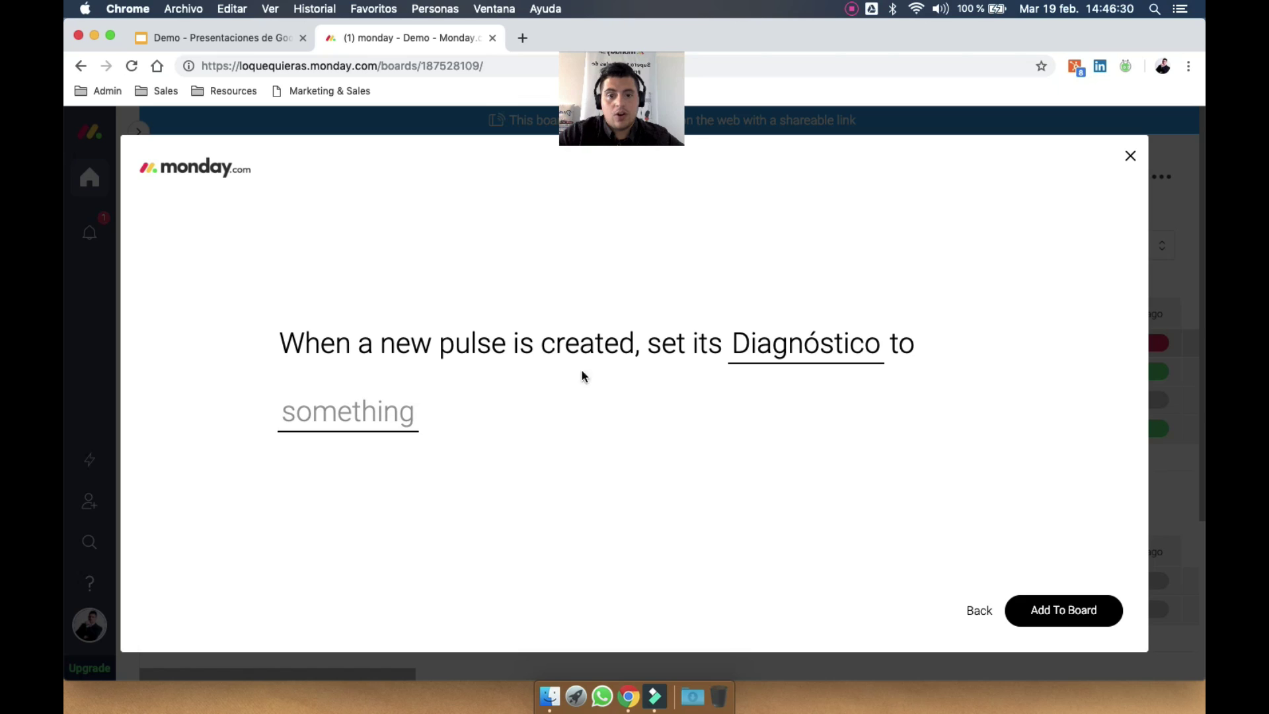
left_click(361, 415)
left_click(329, 555)
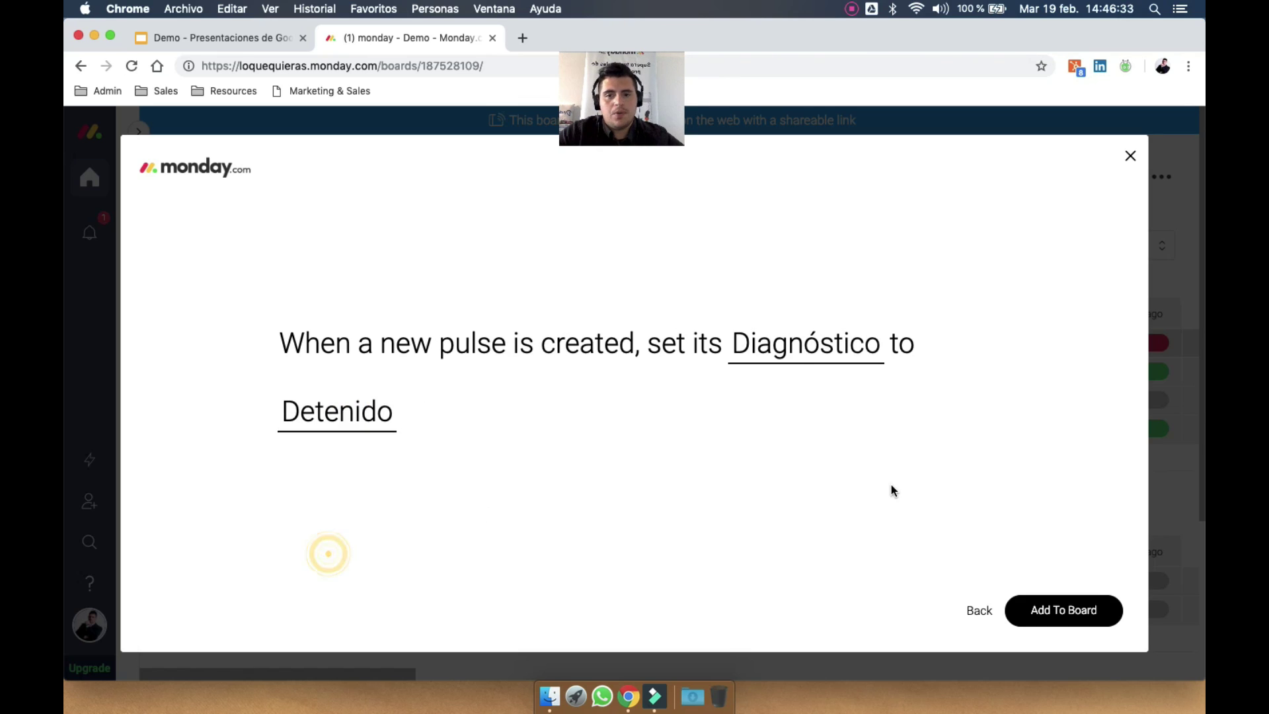
left_click(1048, 596)
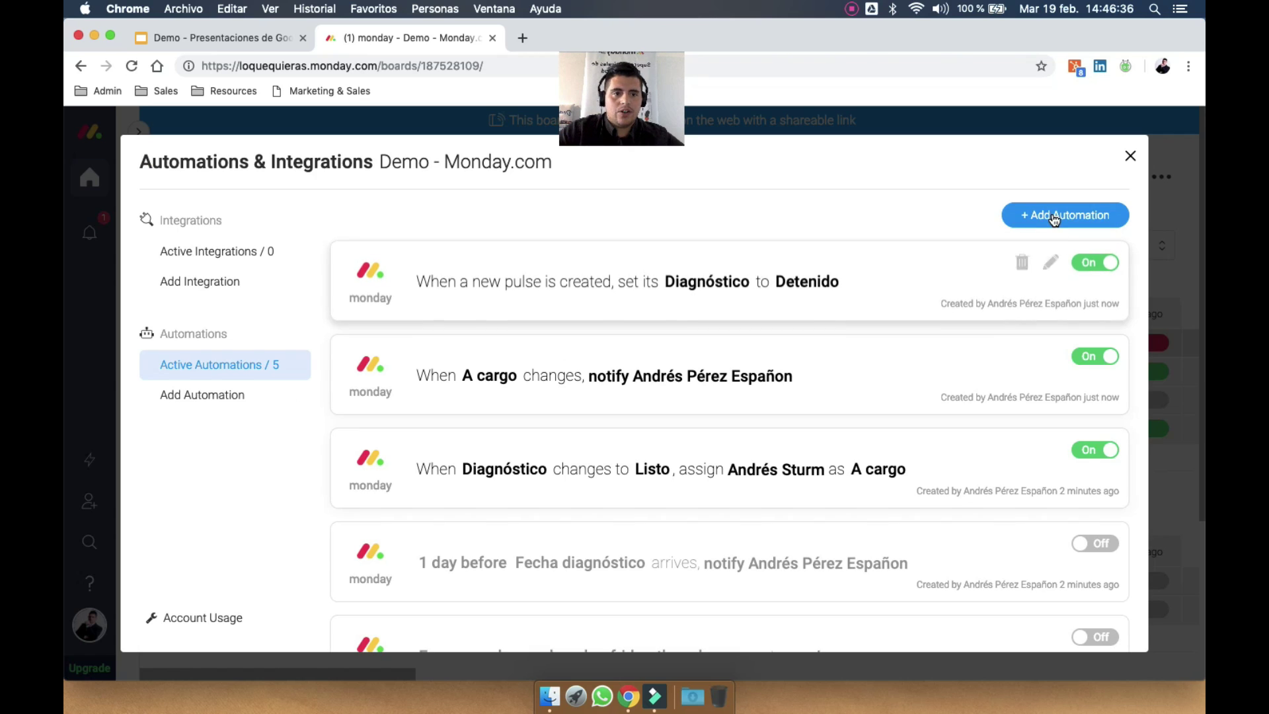
left_click(1052, 215)
Add a 'When Diagnóstico changes to Listo, move pulse to Listos group' automation to the board
scroll(703, 518, "down", 15)
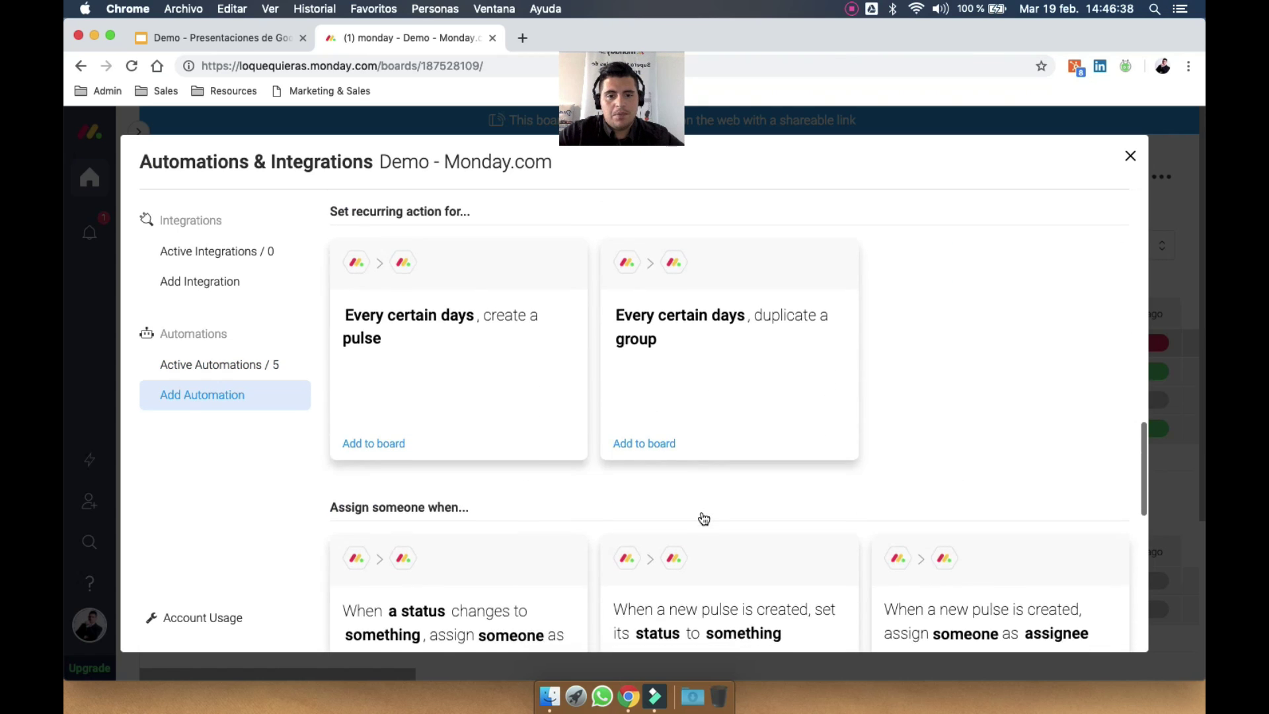
scroll(697, 512, "up", 2)
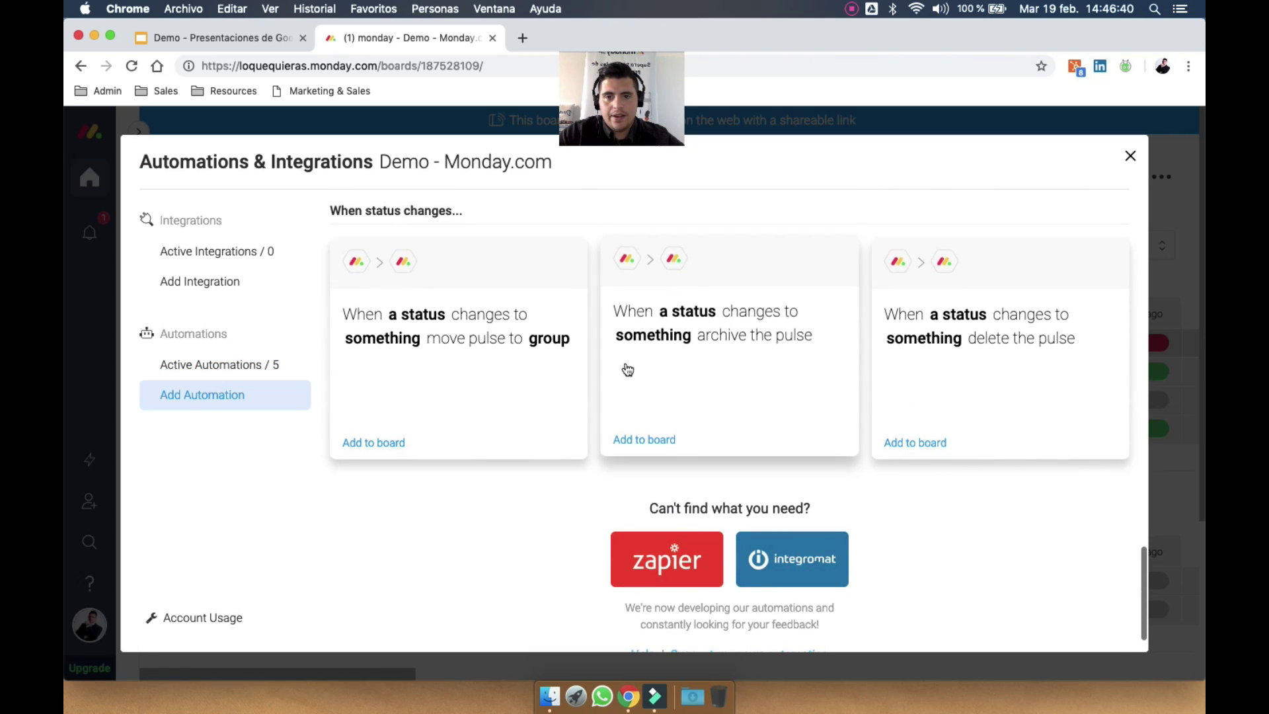
left_click(443, 328)
left_click(445, 326)
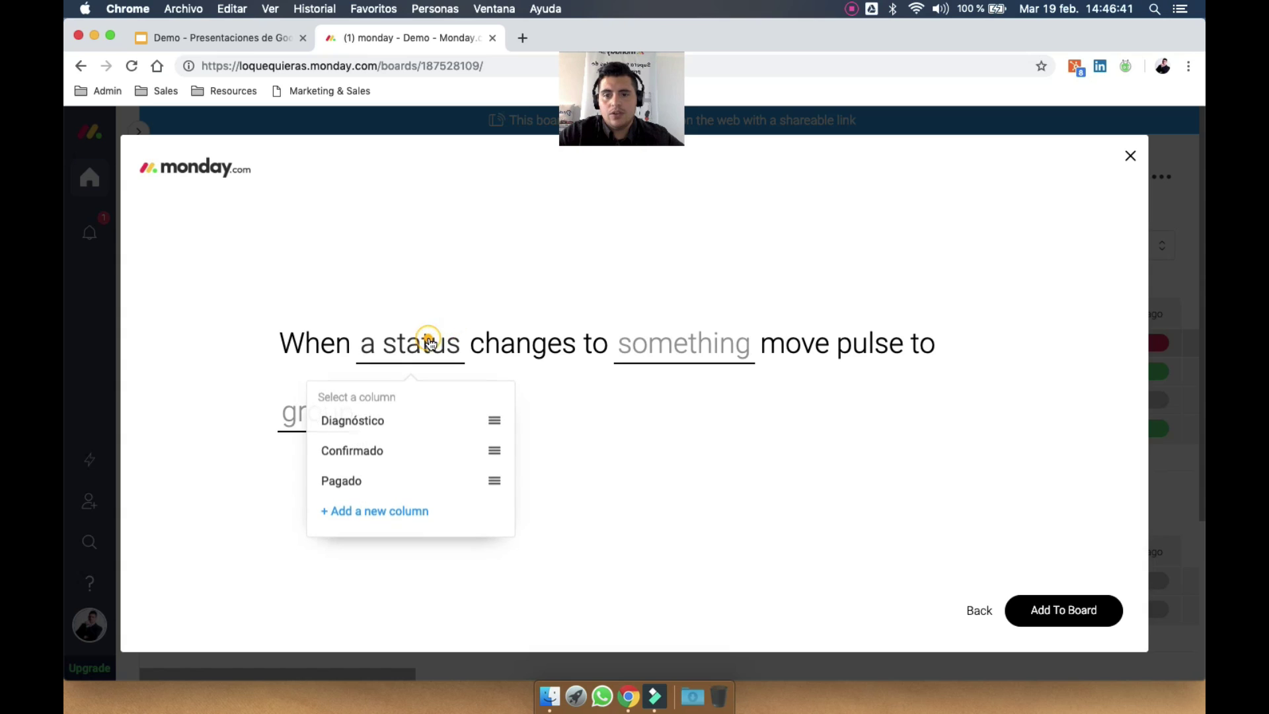
left_click(406, 418)
left_click(720, 335)
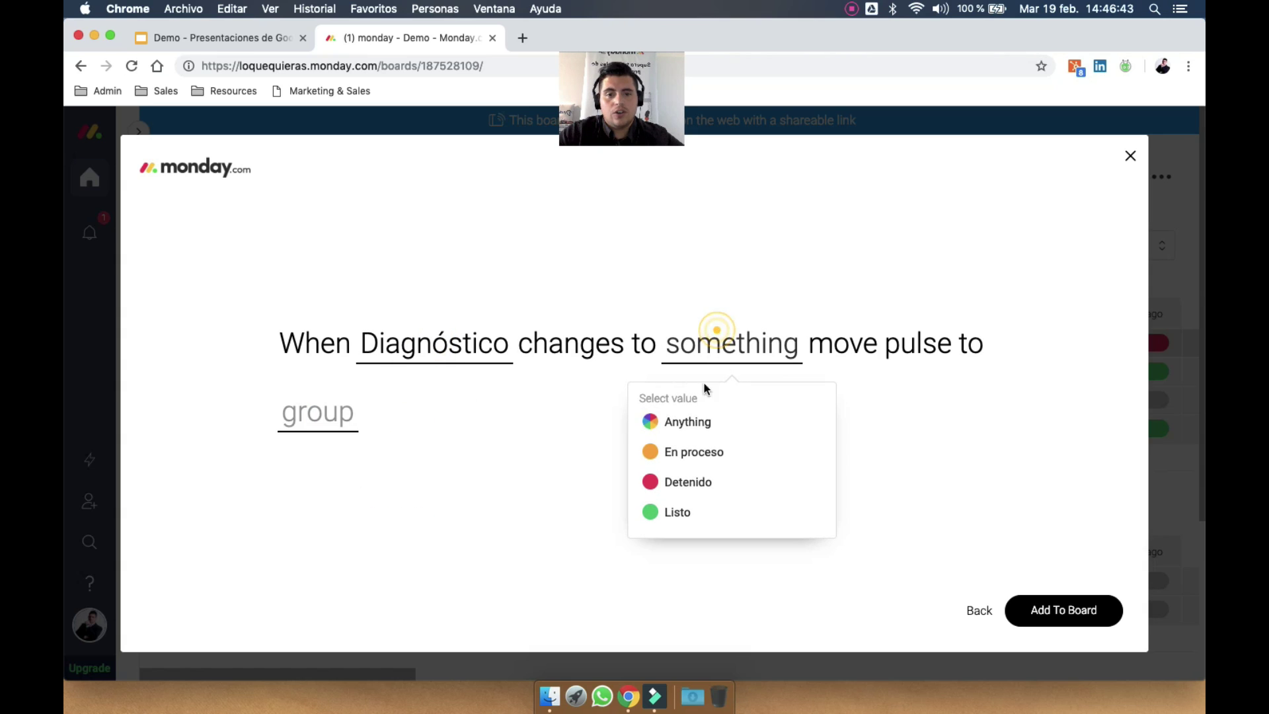
left_click(684, 510)
left_click(308, 422)
left_click(305, 527)
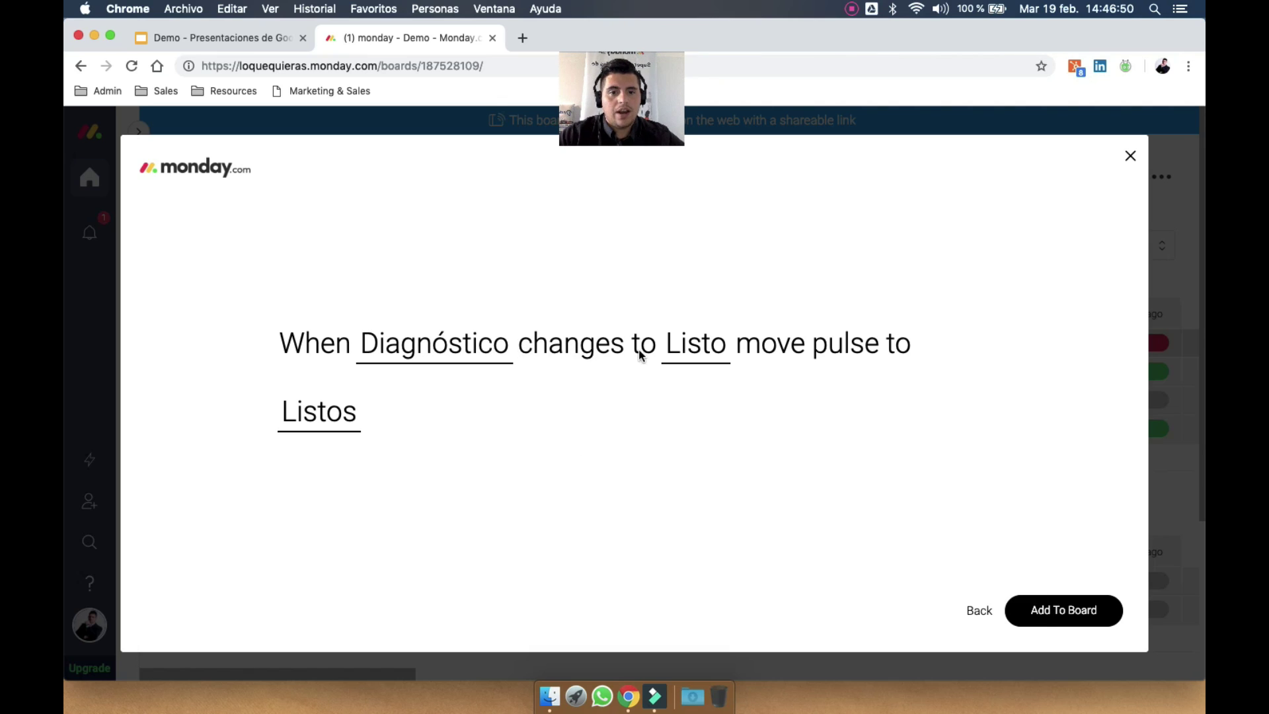
left_click(1079, 612)
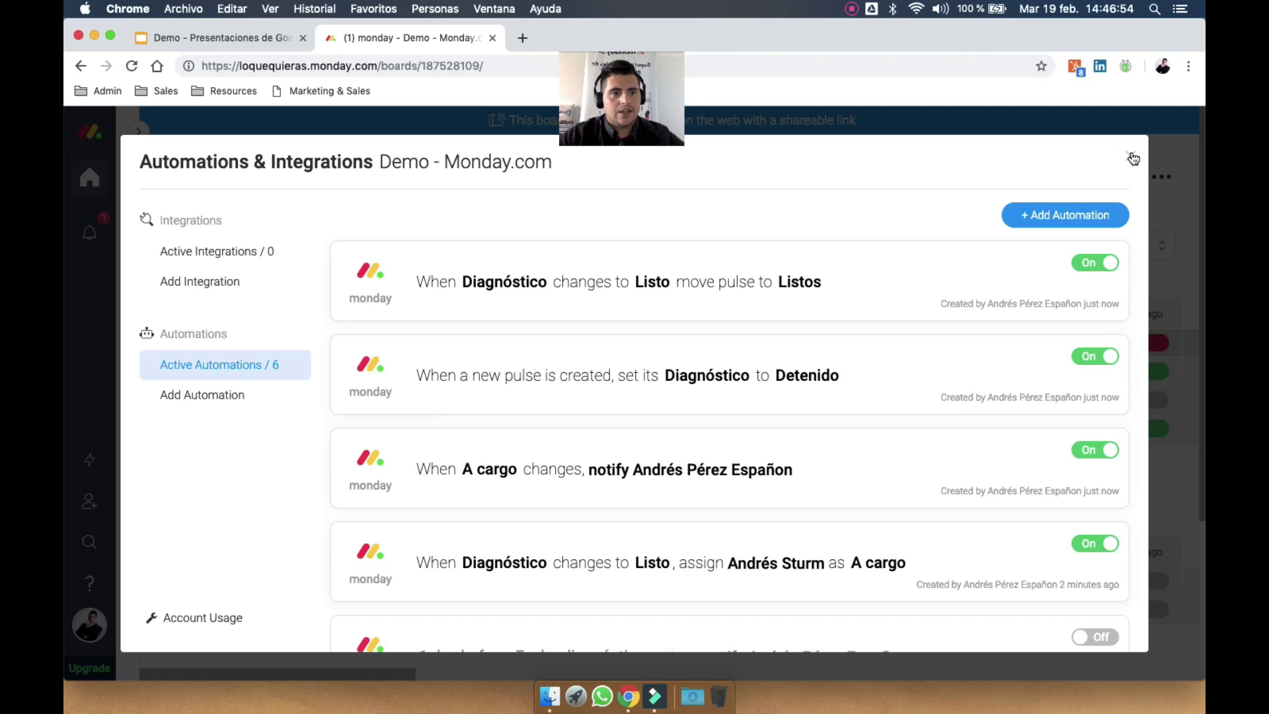
left_click(1131, 155)
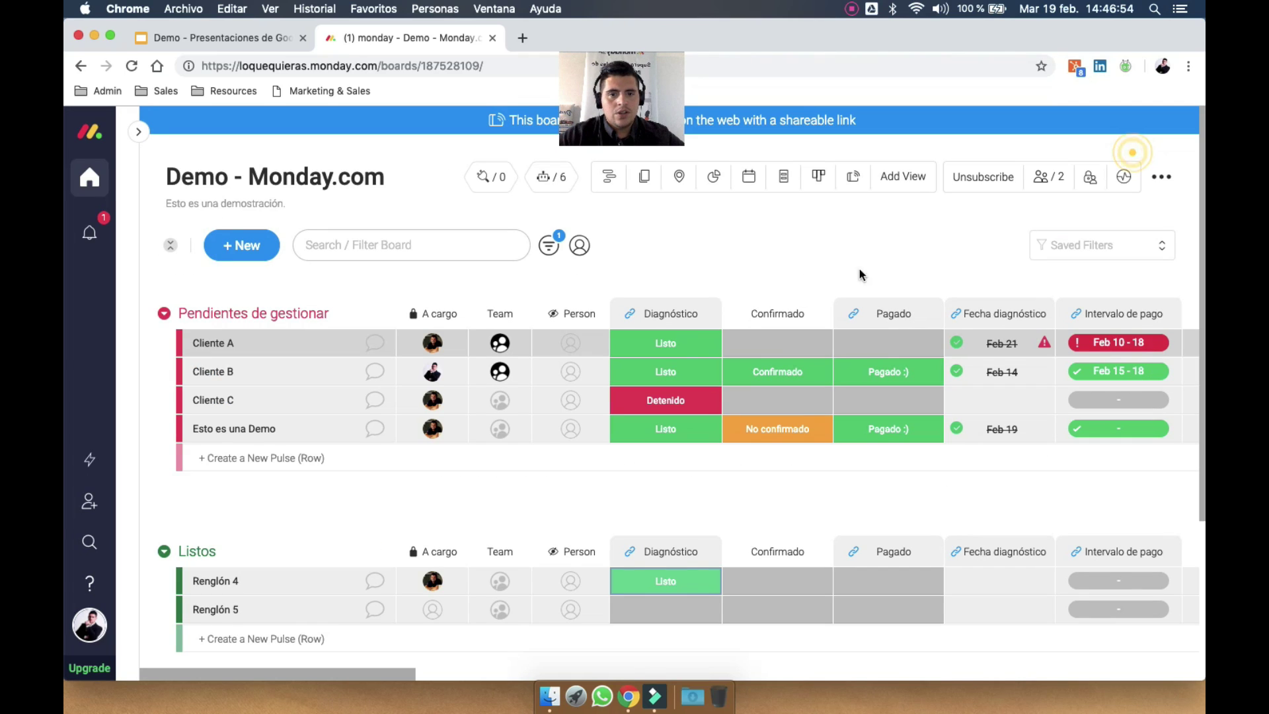
Set Cliente C's Diagnóstico status to Listo
left_click(665, 400)
left_click(658, 504)
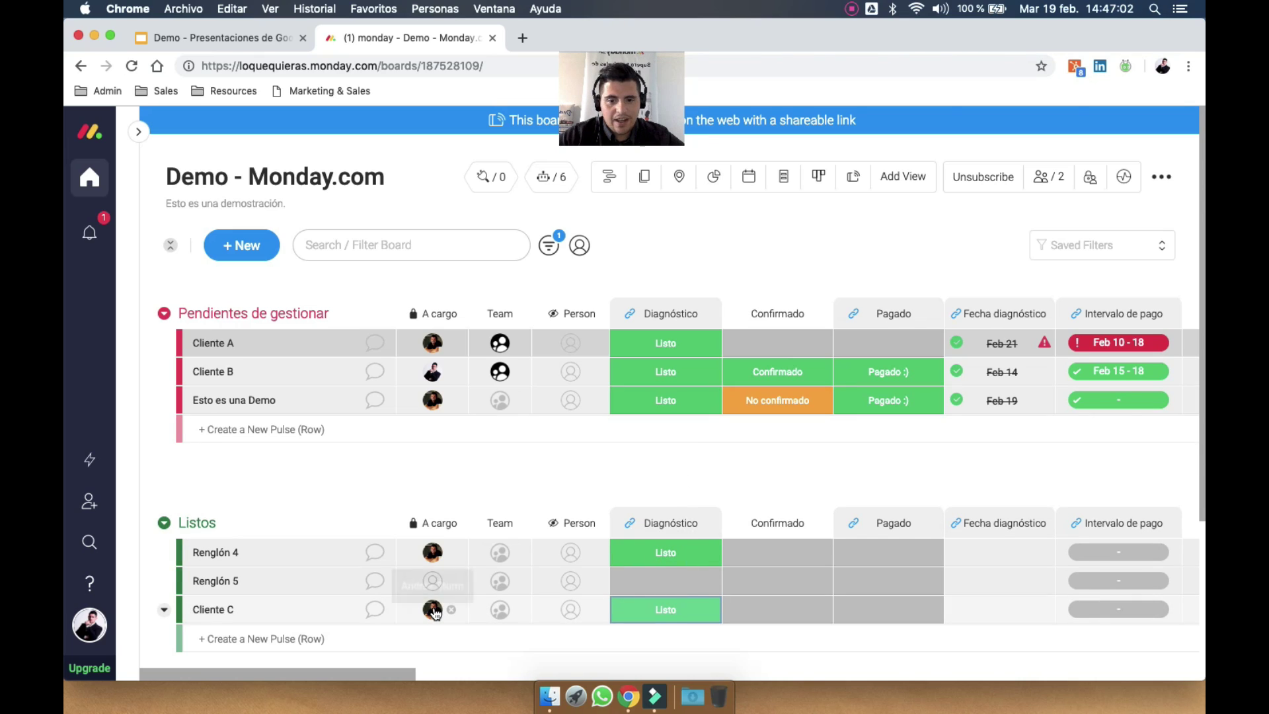
scroll(800, 484, "down", 3)
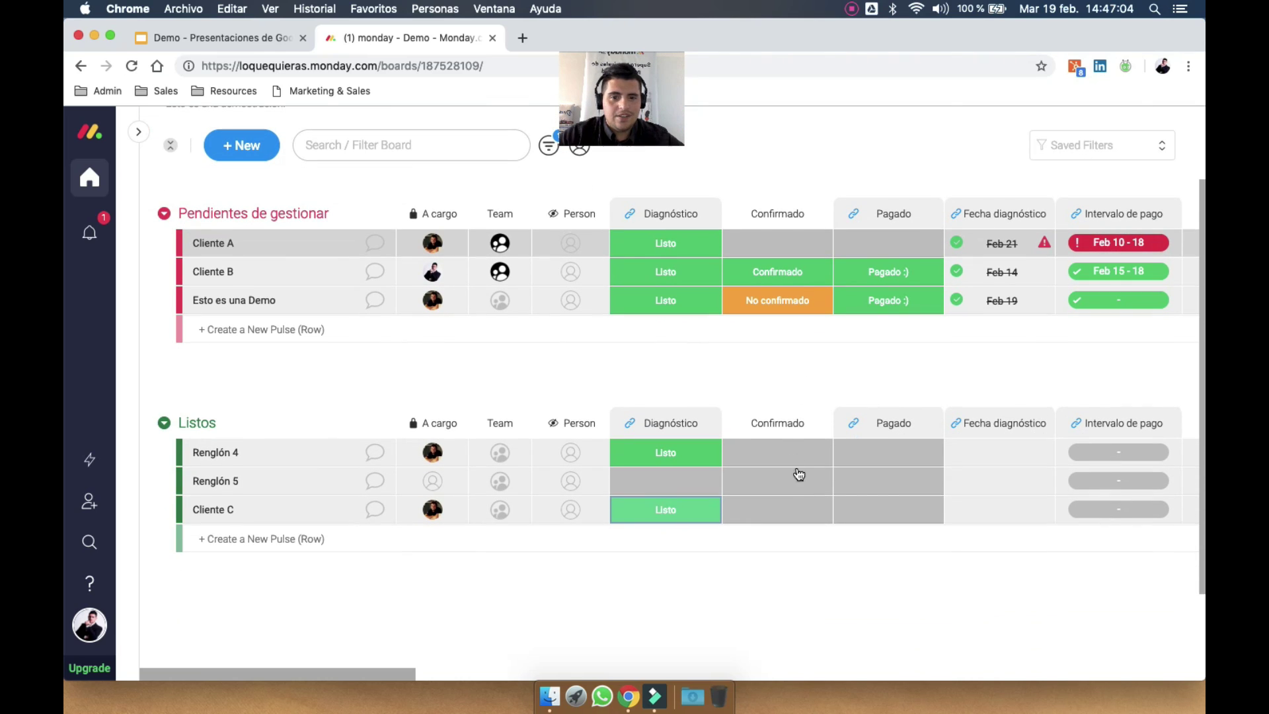
scroll(391, 237, "up", 3)
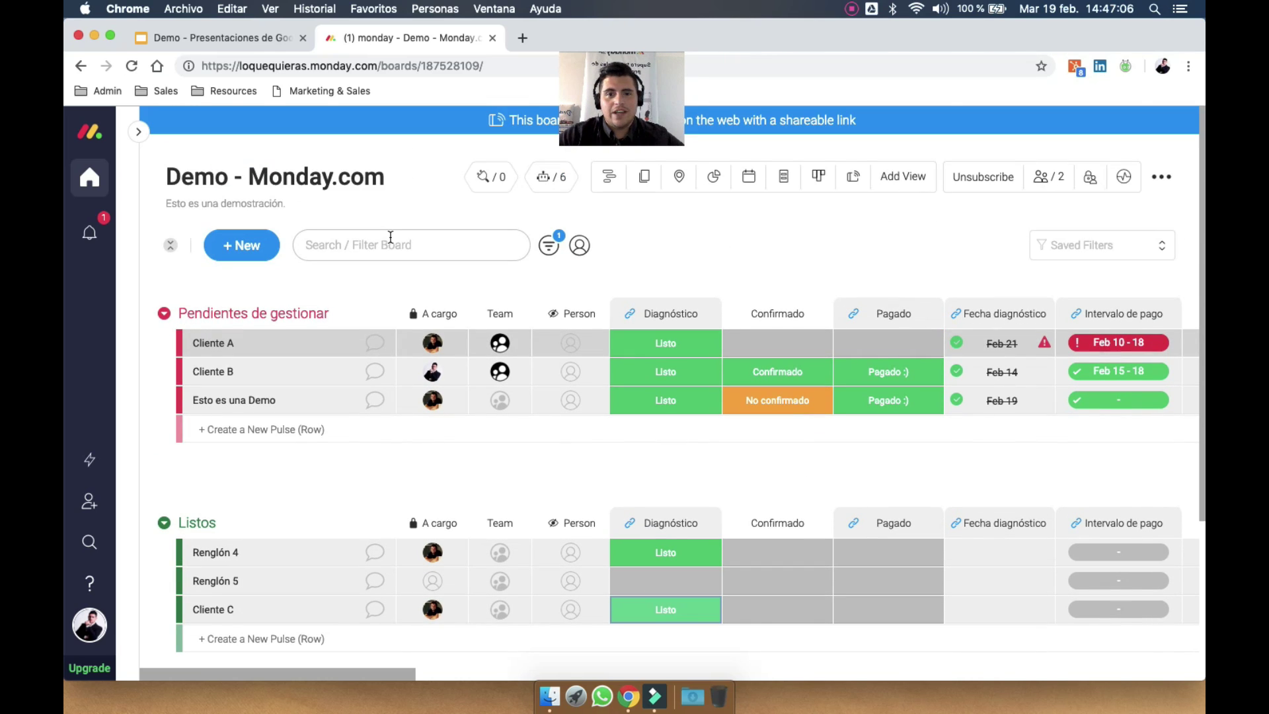
View the unread notifications, then close the notifications panel
left_click(91, 240)
left_click(92, 240)
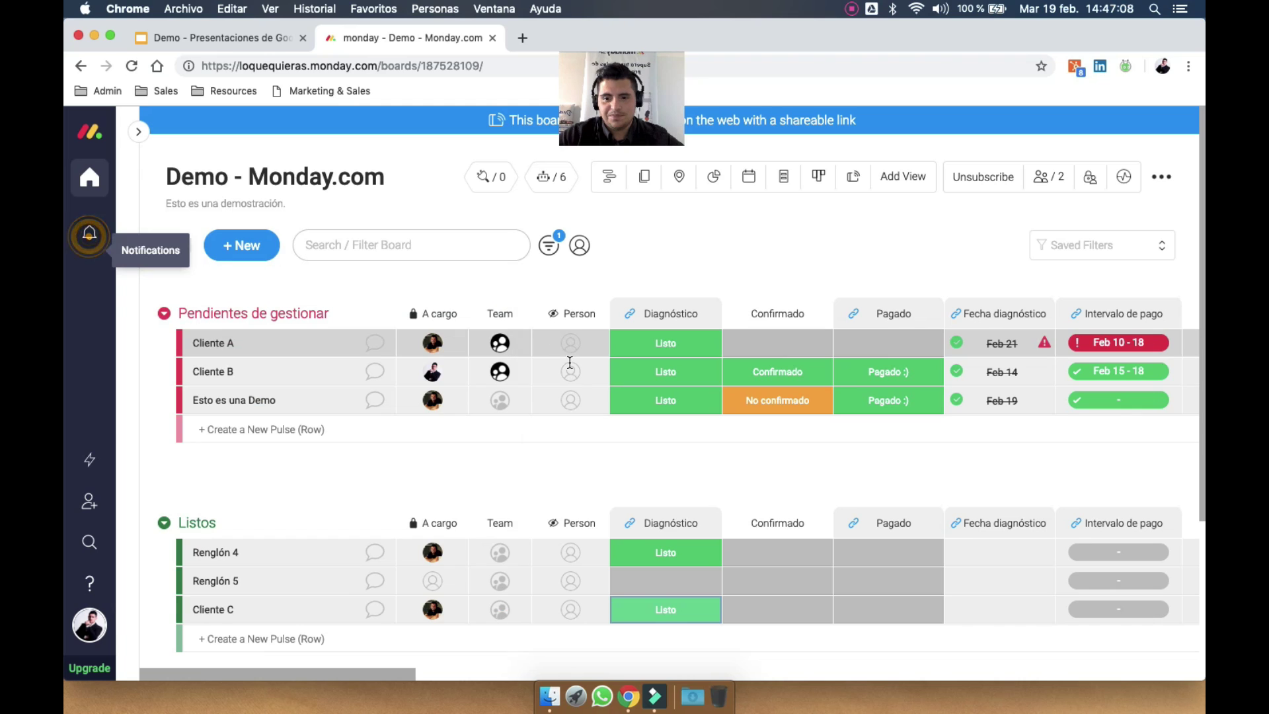
scroll(675, 480, "down", 3)
scroll(790, 309, "up", 3)
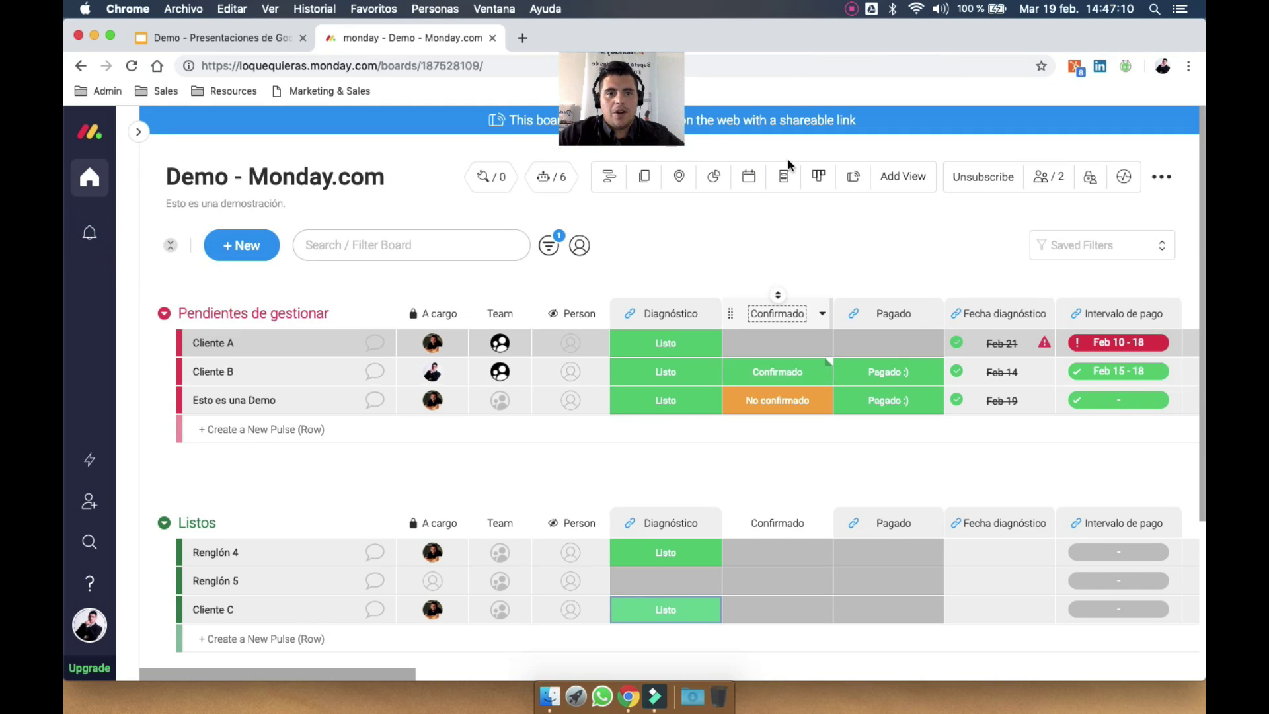
Open the Demo board's Add Integration catalogue and browse apps like Twilio, Slack, Gmail and Jira
left_click(491, 174)
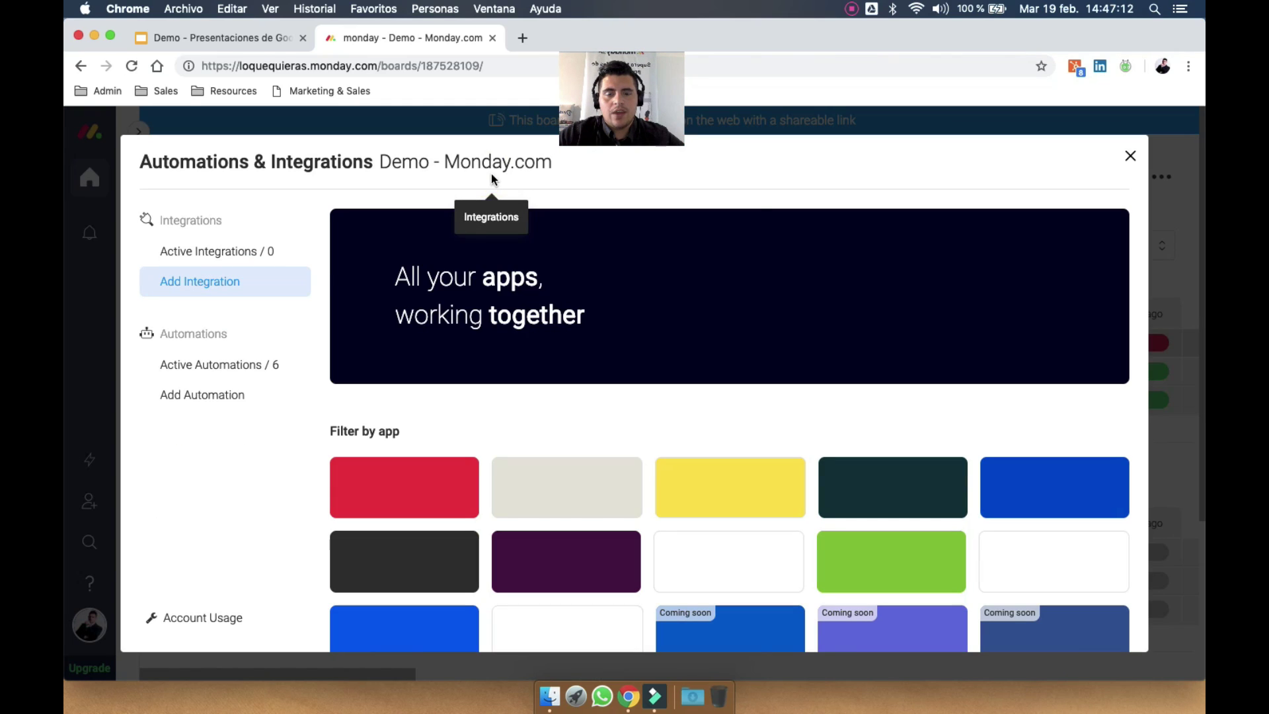
scroll(555, 439, "down", 3)
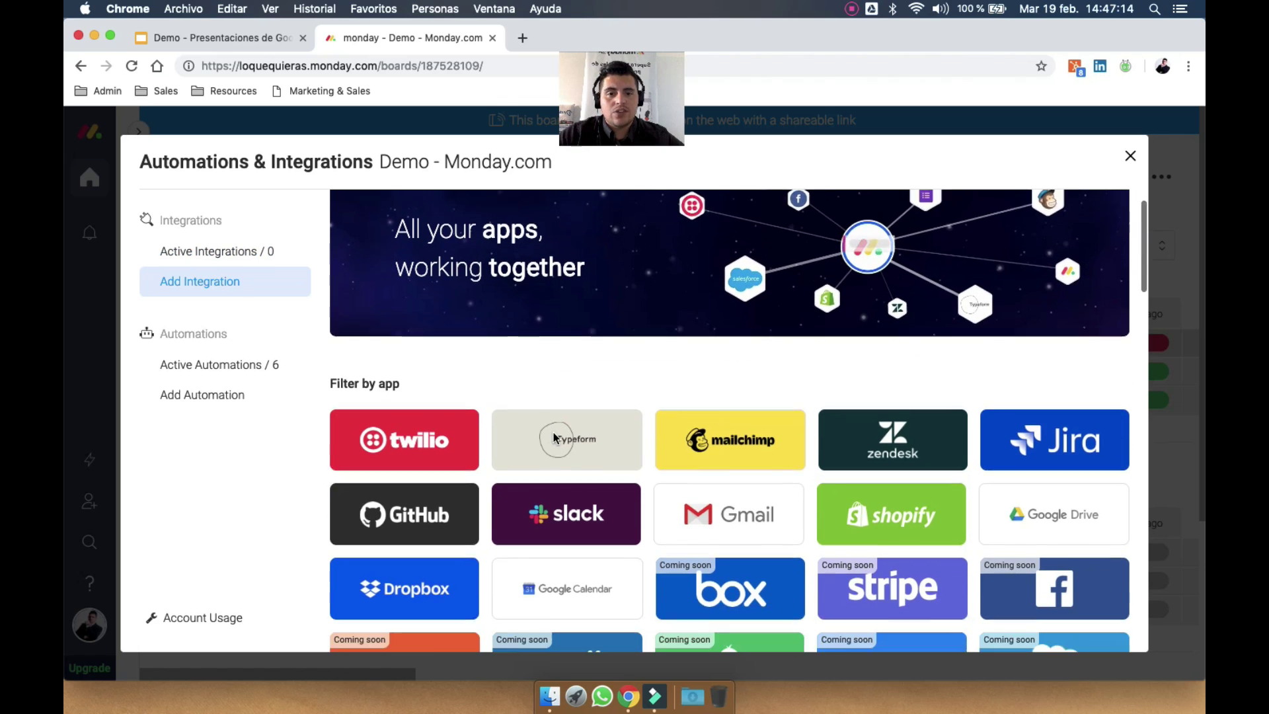
scroll(720, 275, "down", 1)
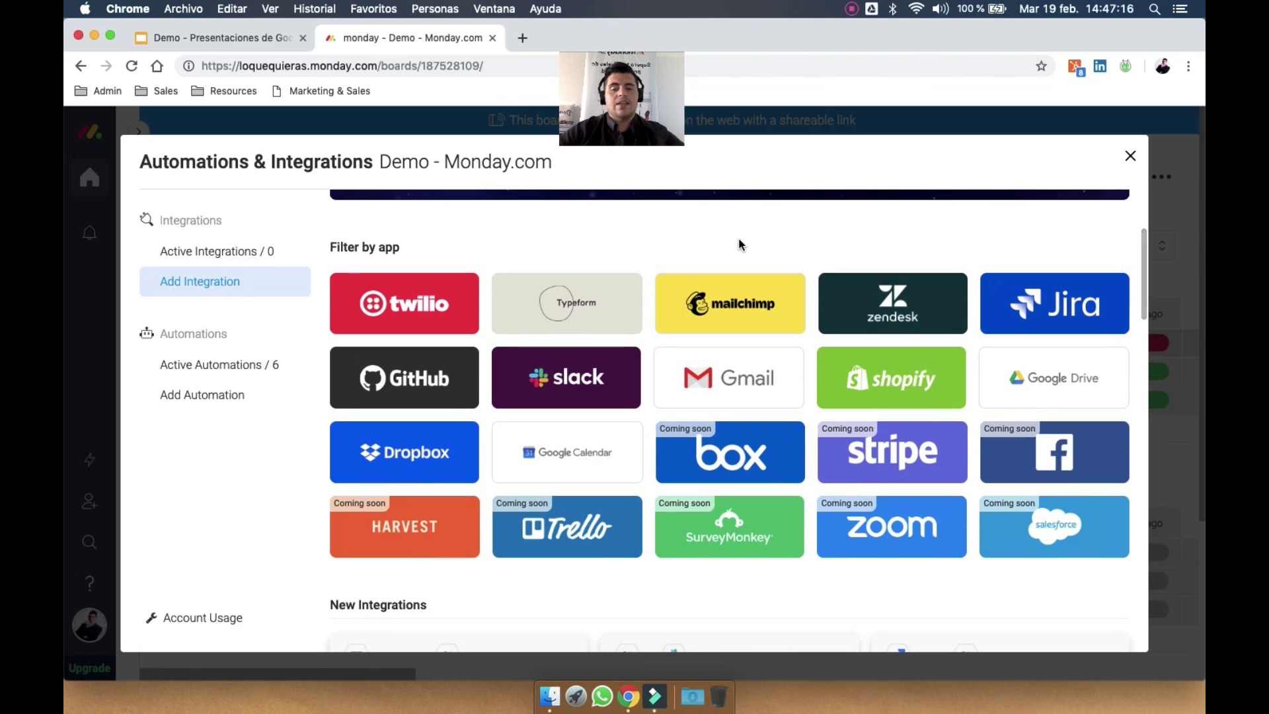
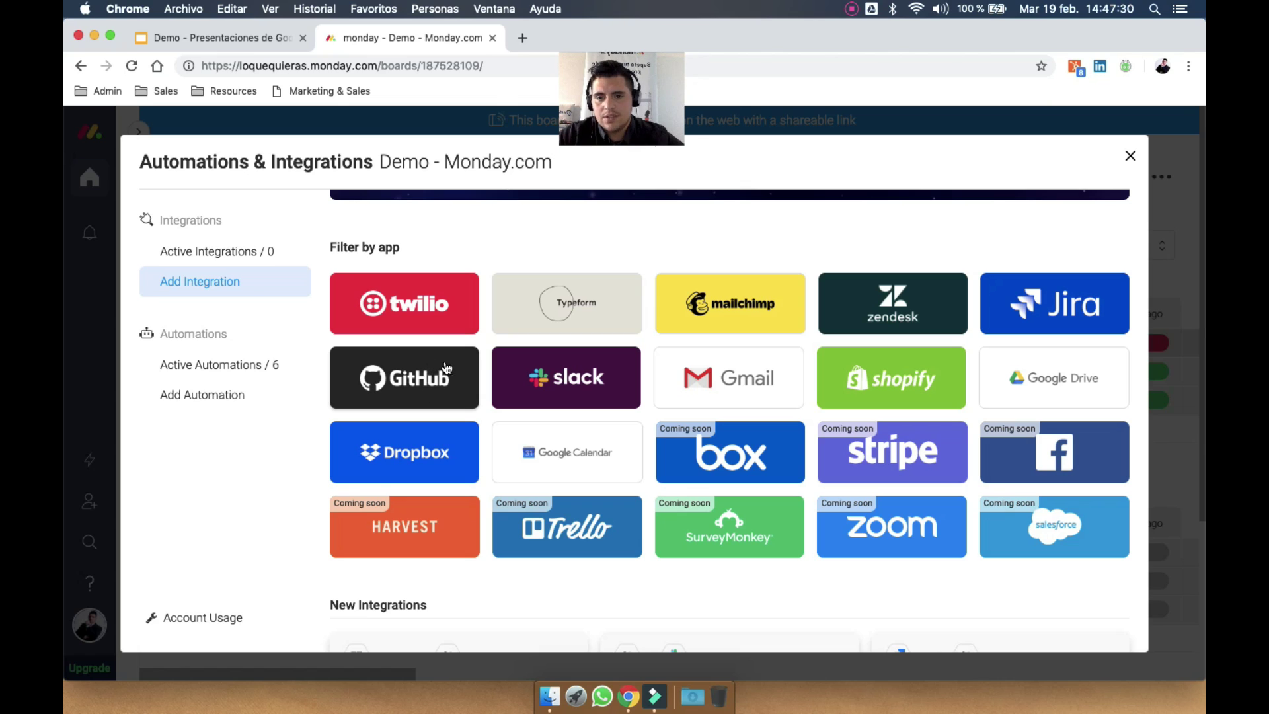
Scroll the integration catalogue and open the Shopify integration recipes
scroll(480, 339, "down", 5)
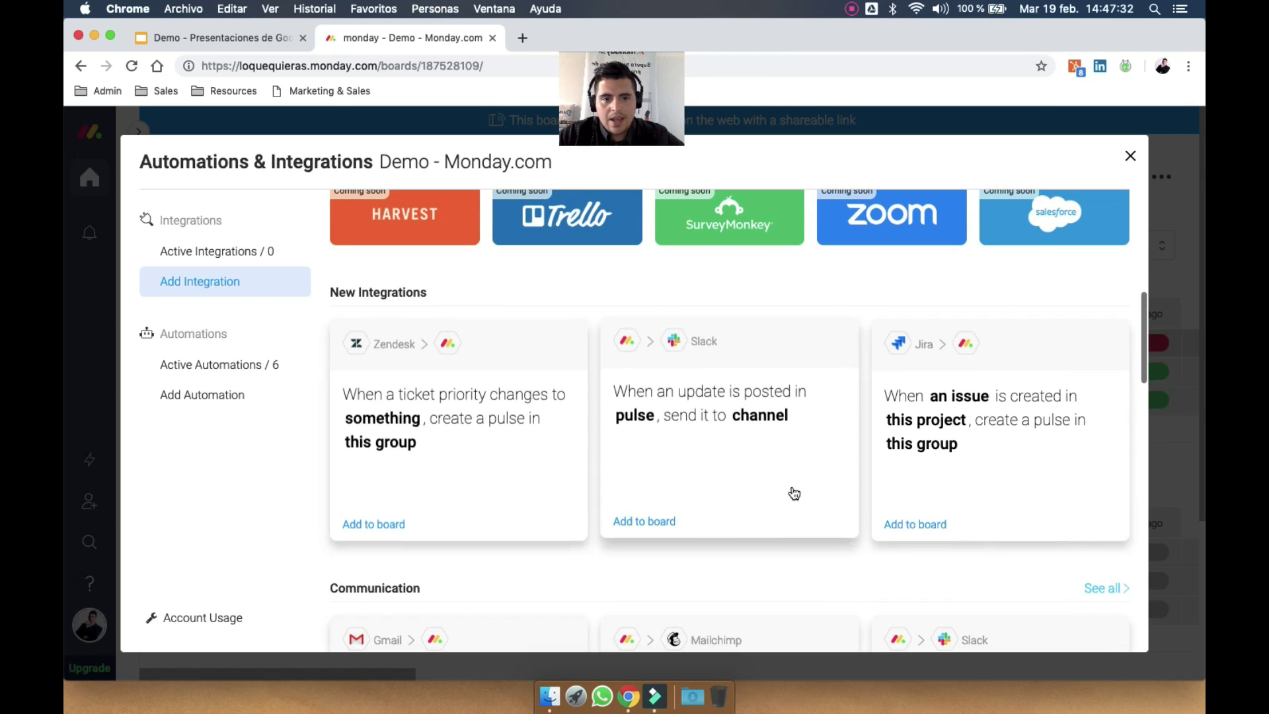
scroll(800, 407, "down", 3)
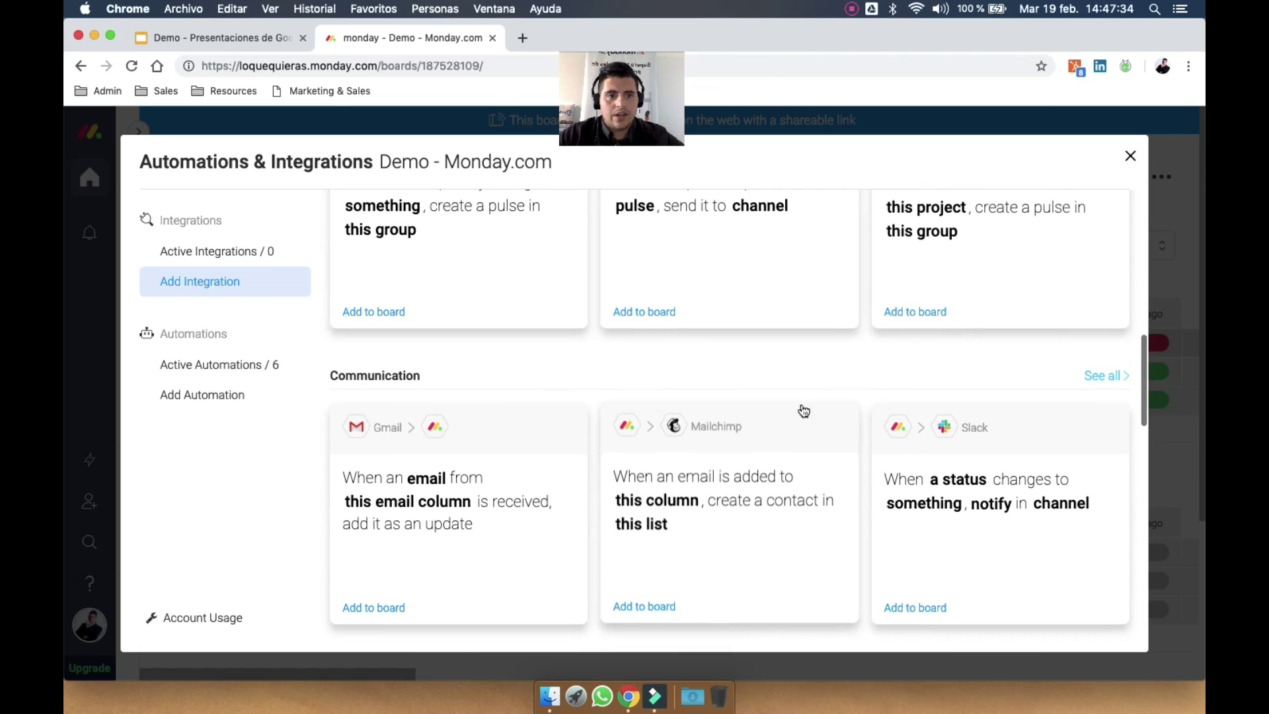
scroll(804, 411, "up", 3)
scroll(803, 411, "up", 5)
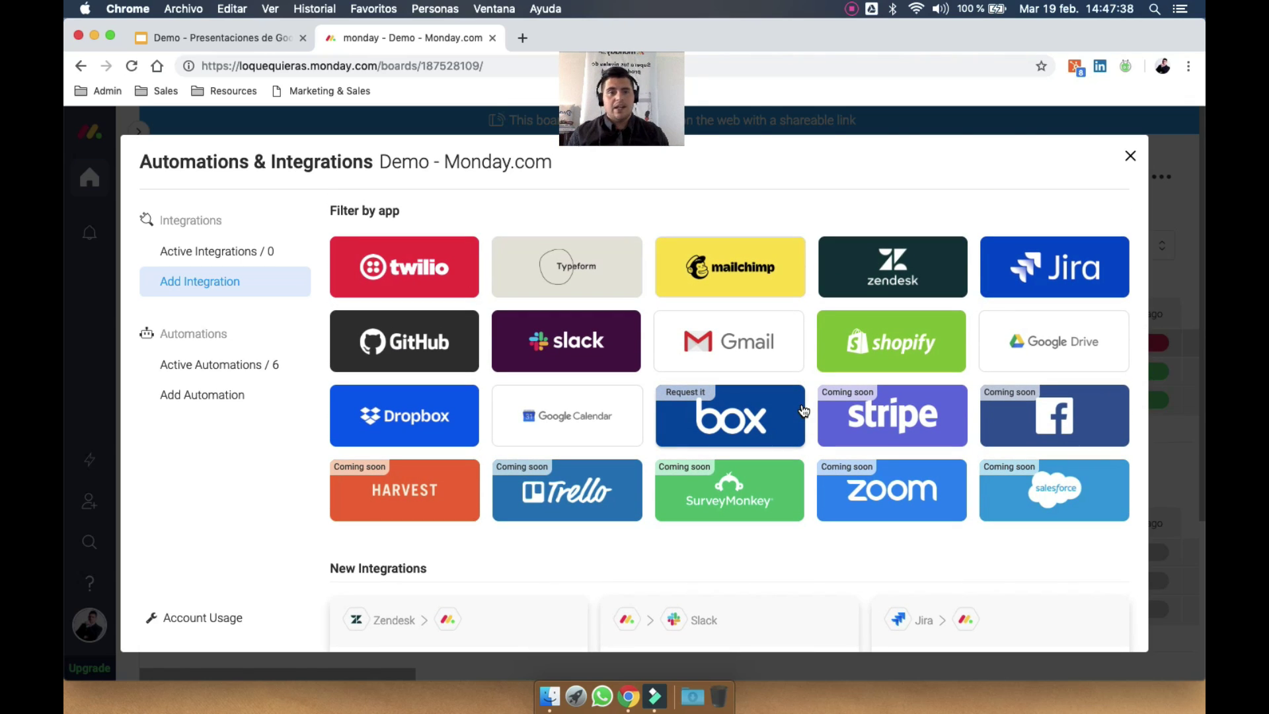
left_click(859, 344)
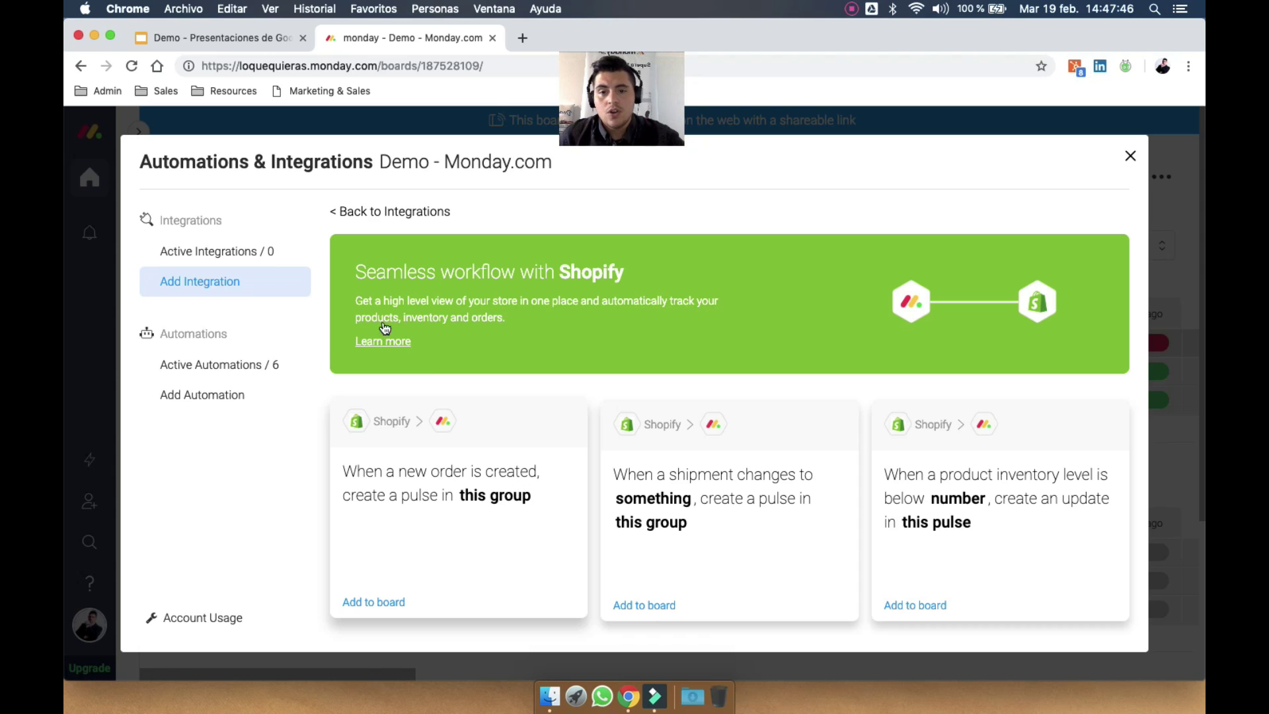
Check the board's active integrations, then review the Gmail integration recipes
left_click(256, 254)
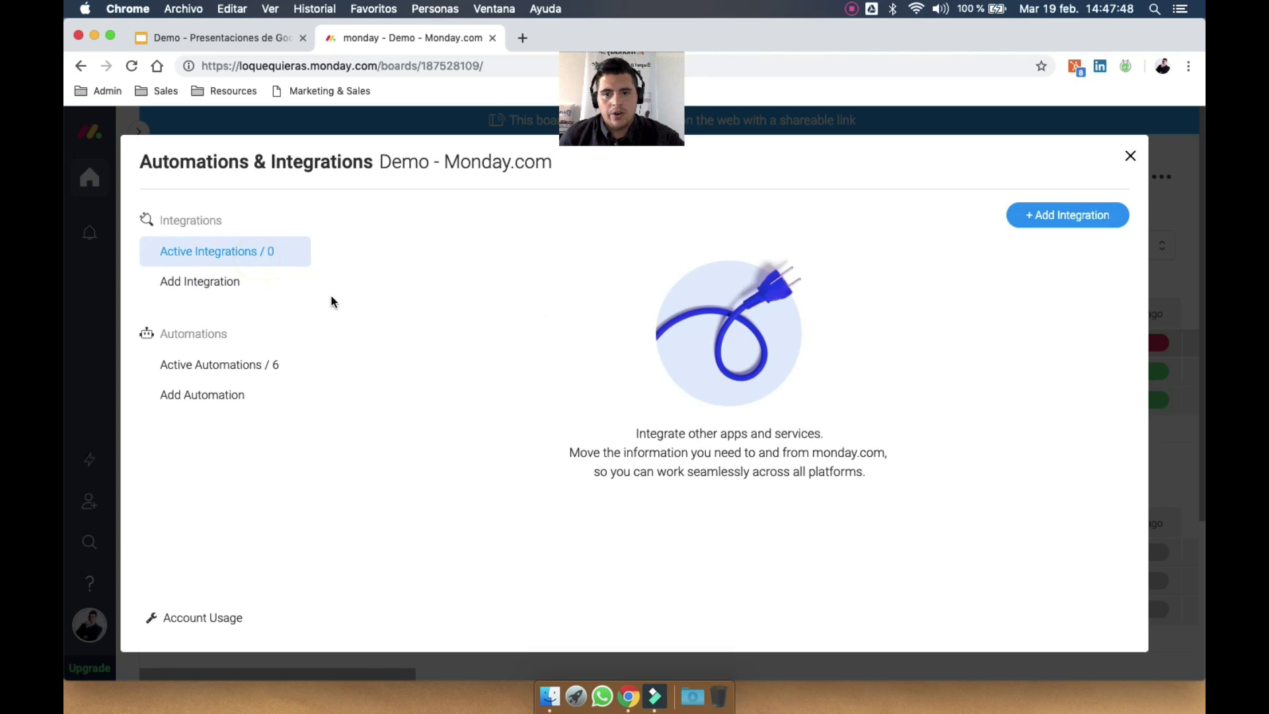
left_click(239, 281)
left_click(718, 543)
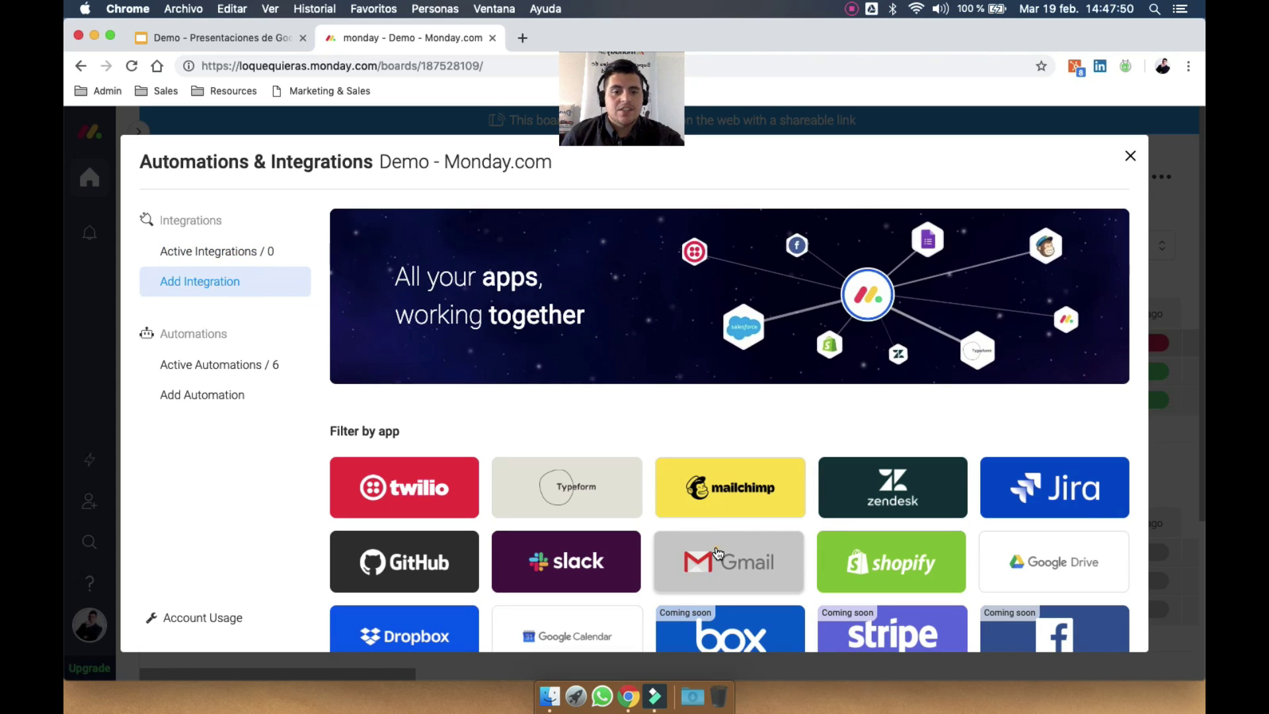
scroll(728, 508, "down", 2)
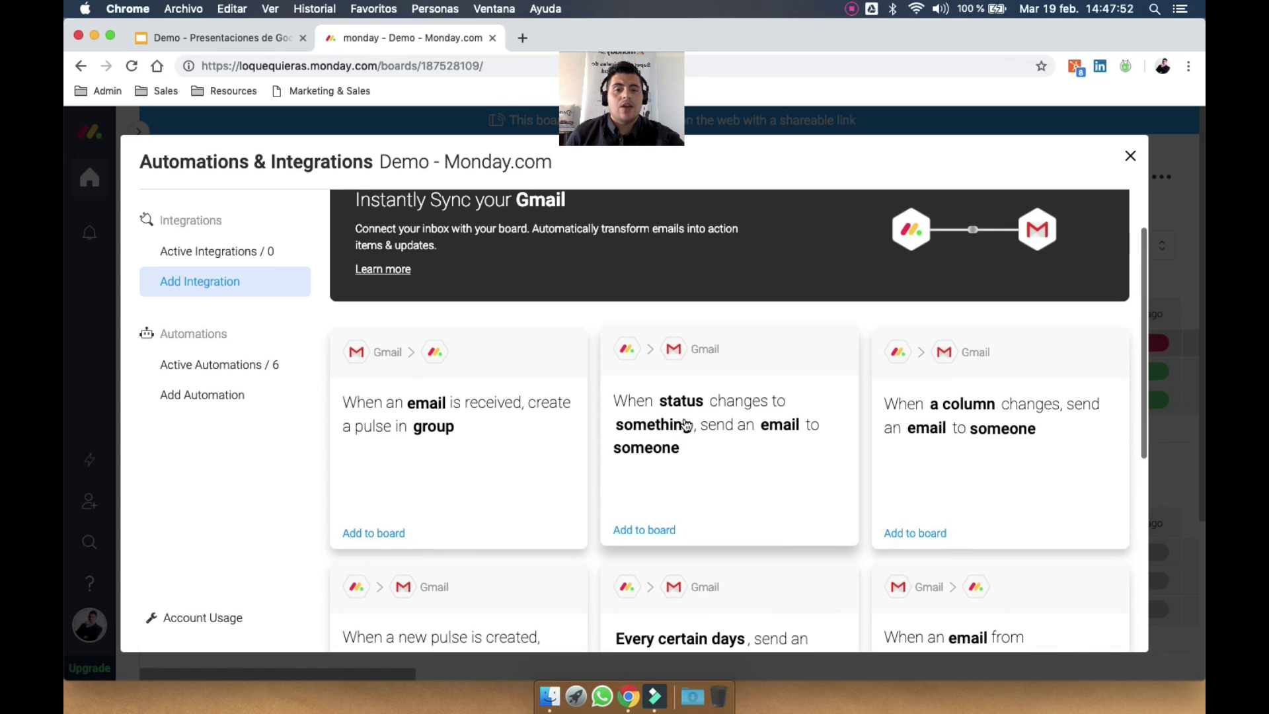
scroll(763, 461, "down", 10)
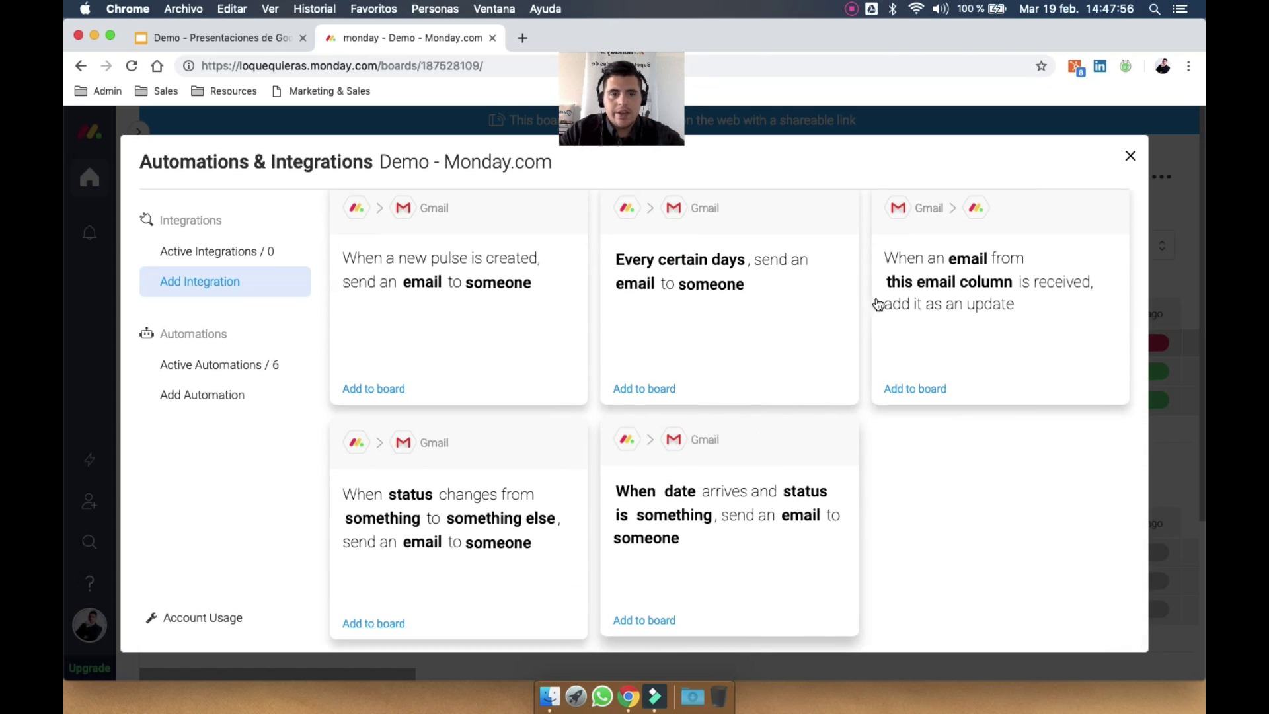
Close the integrations window, glance at the Comunica y colabora slide, and return to the board
left_click(1131, 156)
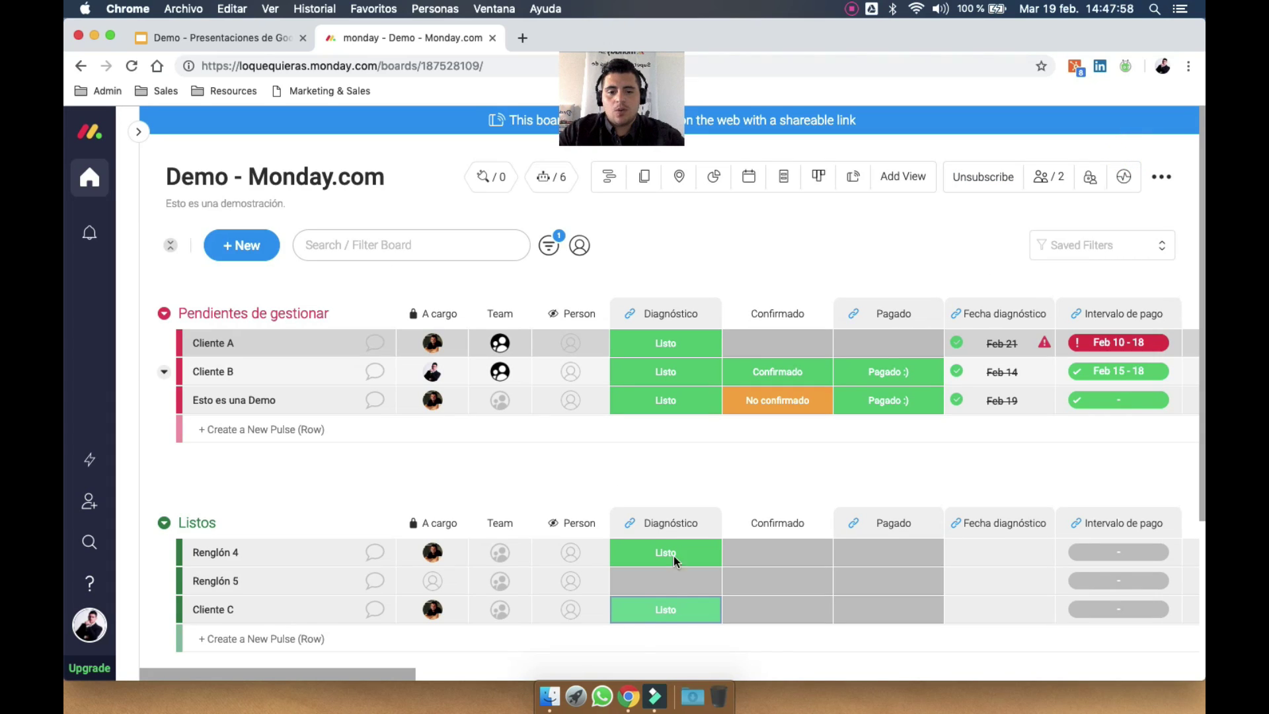
left_click(236, 39)
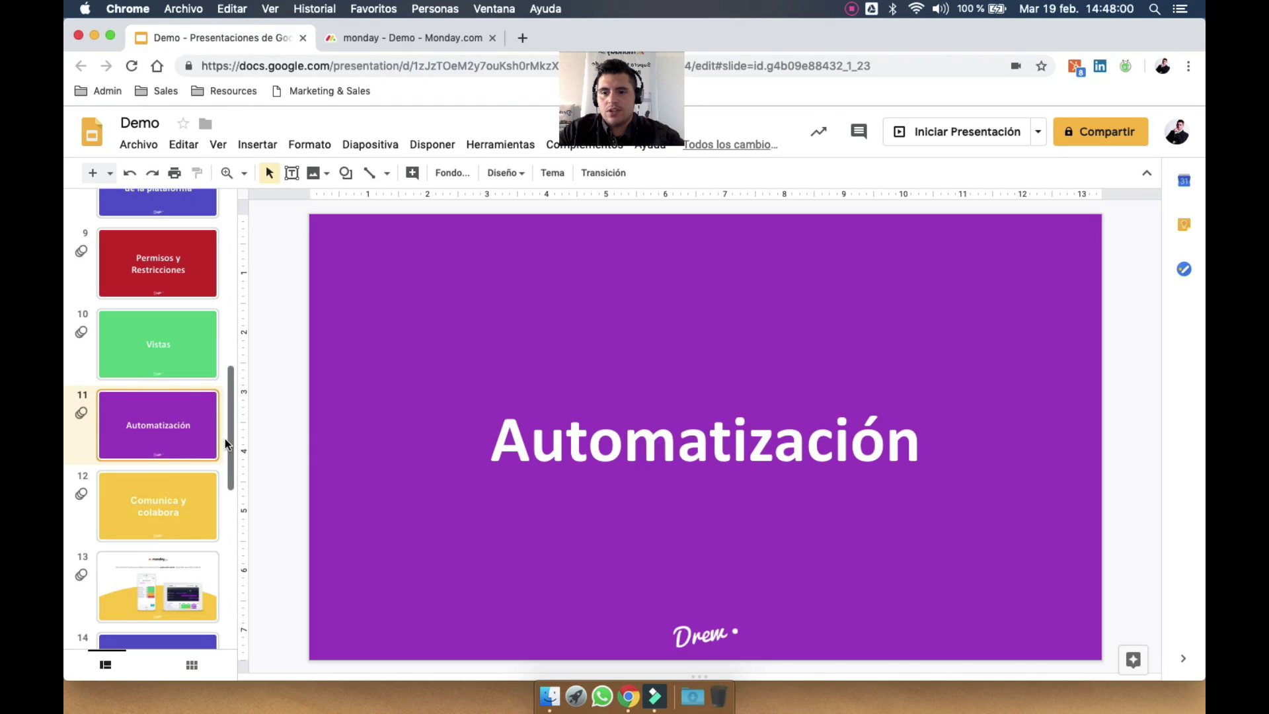
left_click(157, 495)
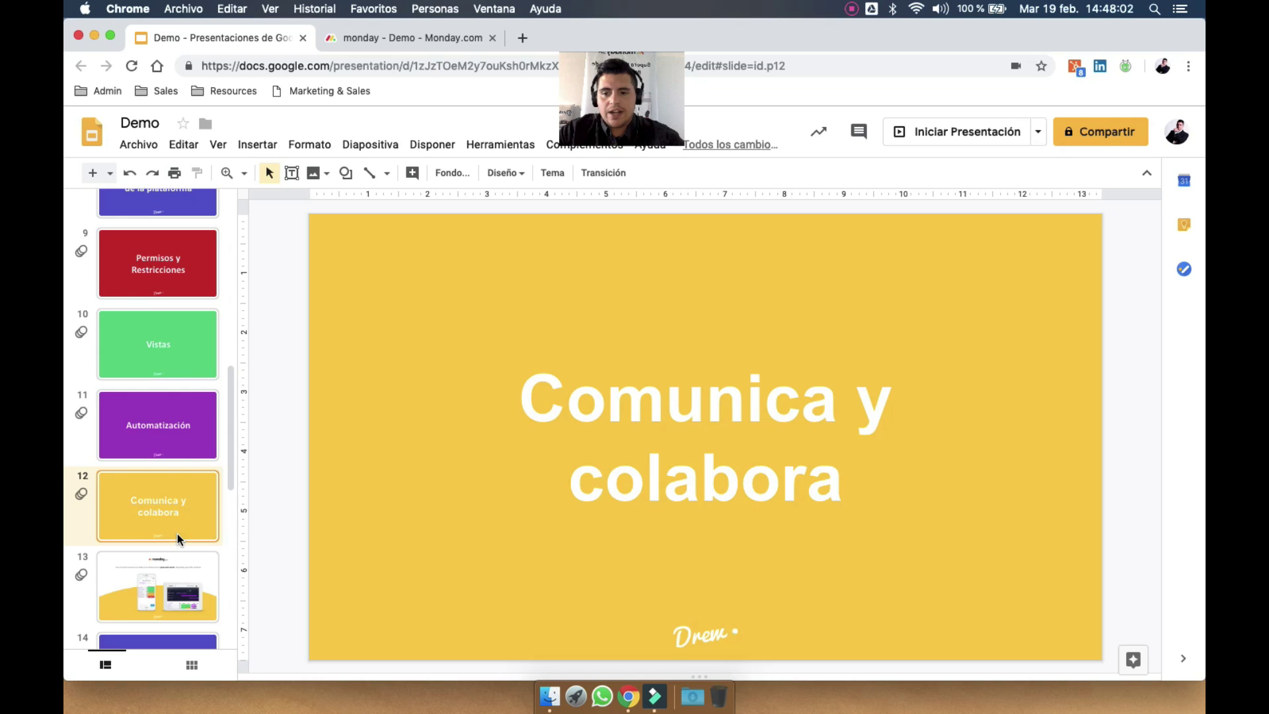
scroll(178, 532, "down", 3)
left_click(435, 36)
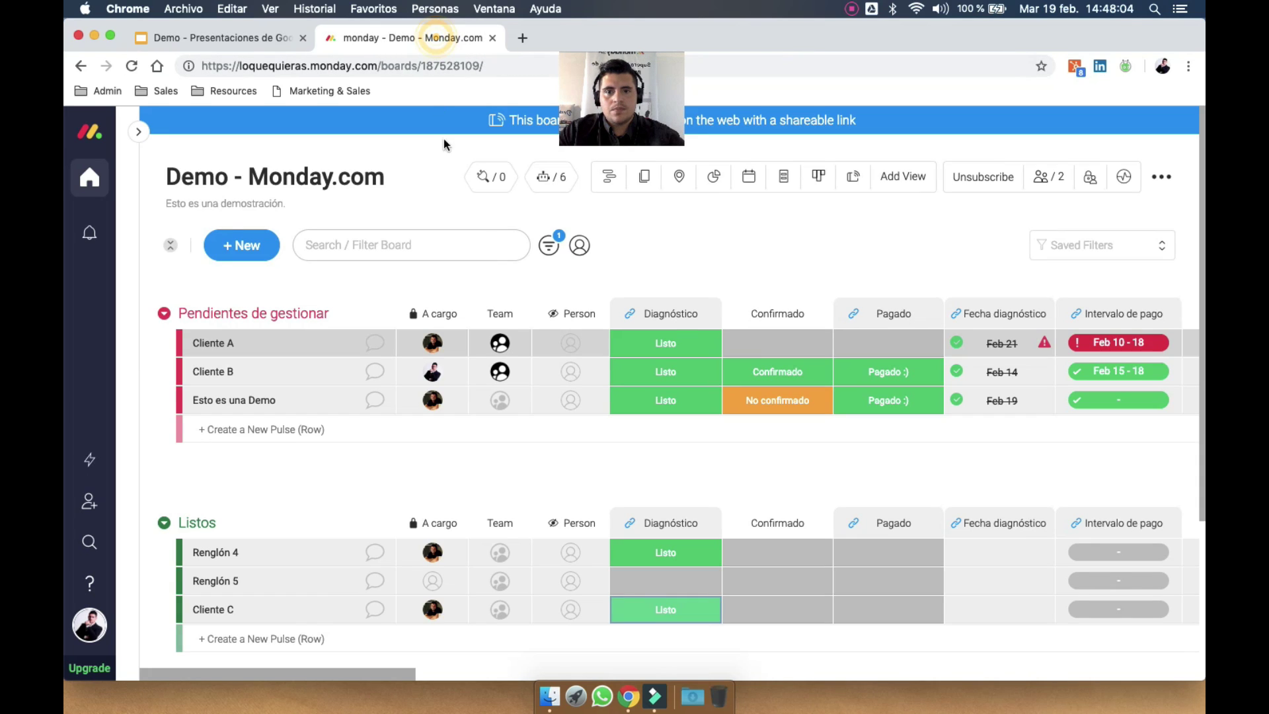
Post a Cliente A update mentioning a teammate and asking ¿Está listo esto?, then reveal its update email
left_click(375, 343)
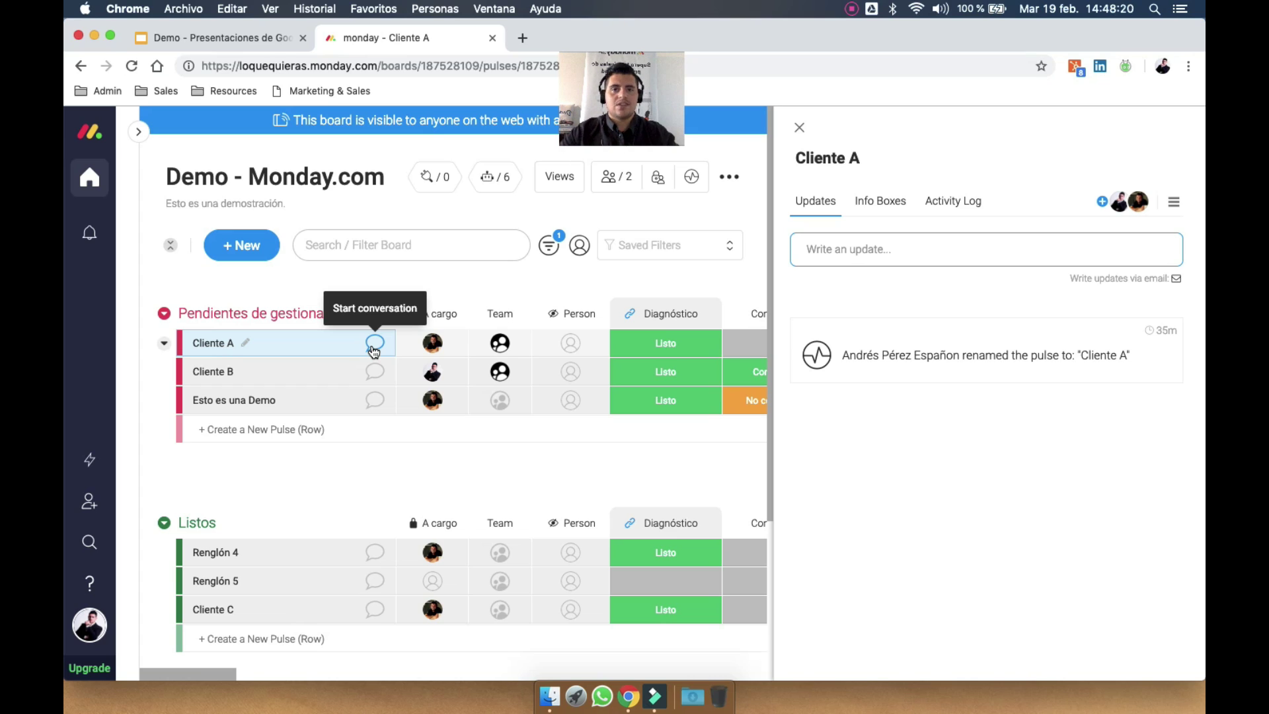
left_click(870, 254)
left_click(914, 289)
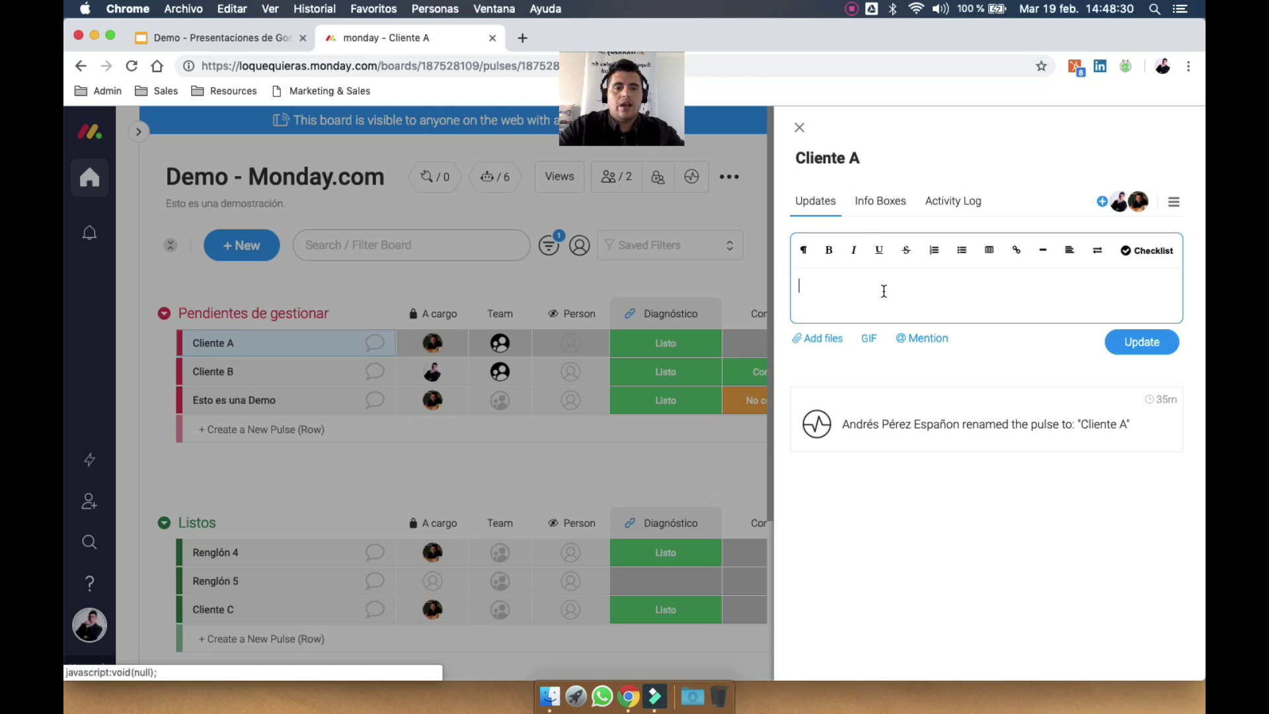
left_click(884, 291)
type("@")
key("Return")
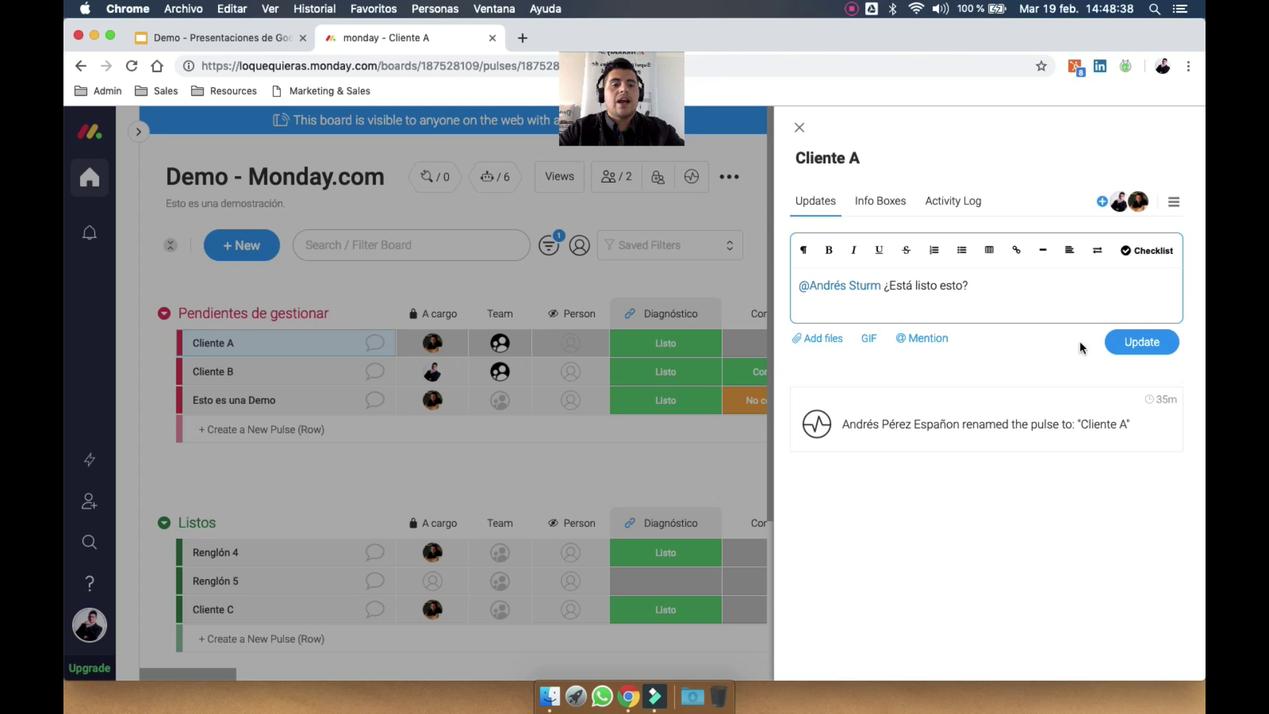
left_click(1142, 341)
mouse_move(1071, 428)
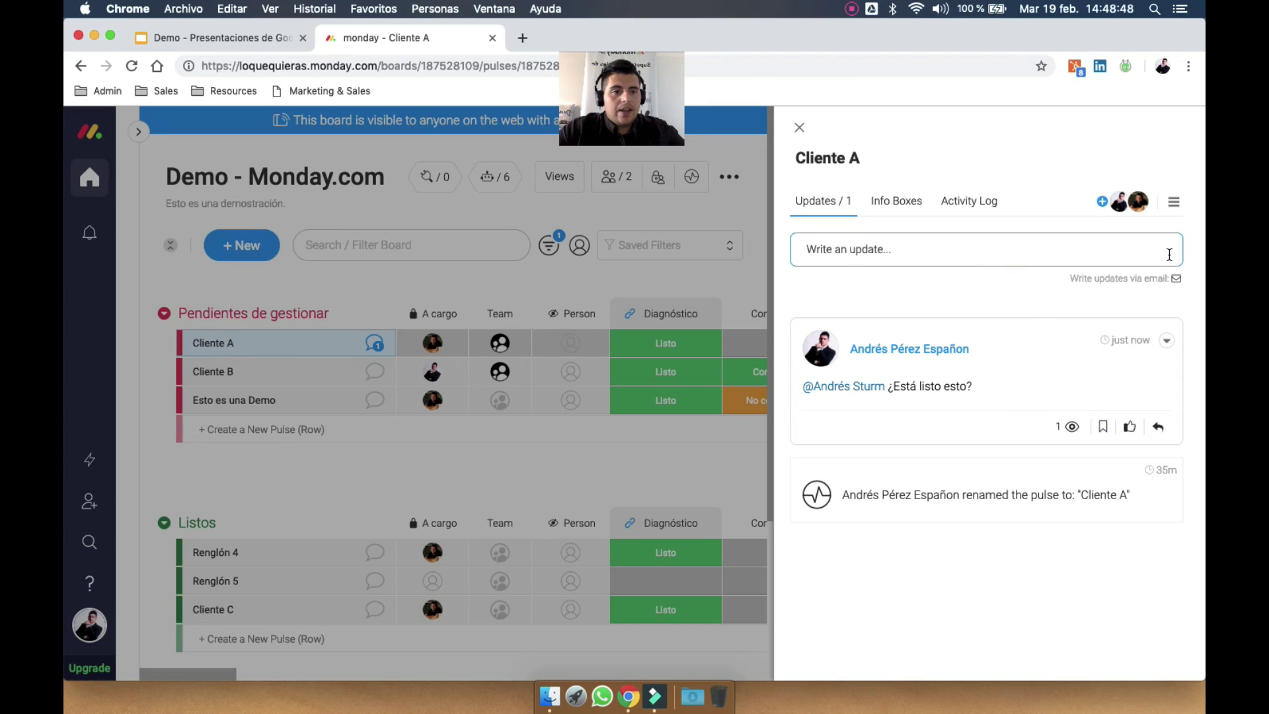
left_click(1176, 278)
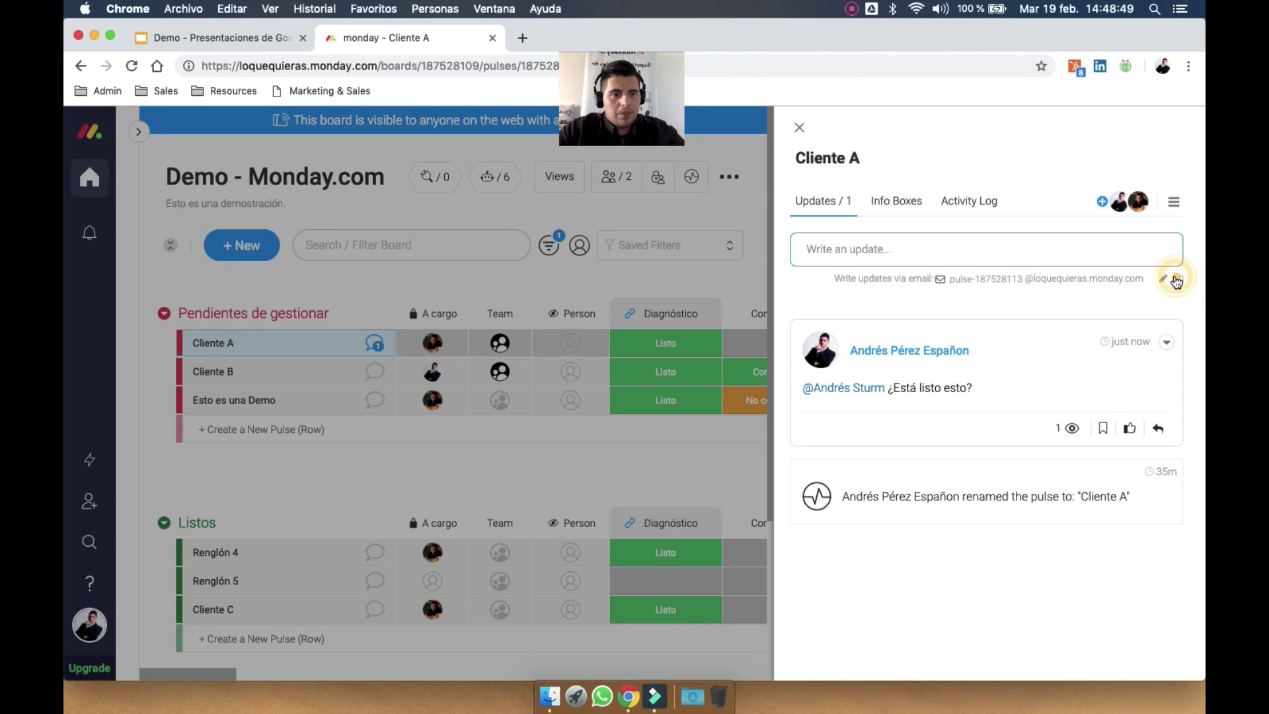
Change Cliente A's update email prefix to 'clientea'
left_click(965, 275)
type("cliente")
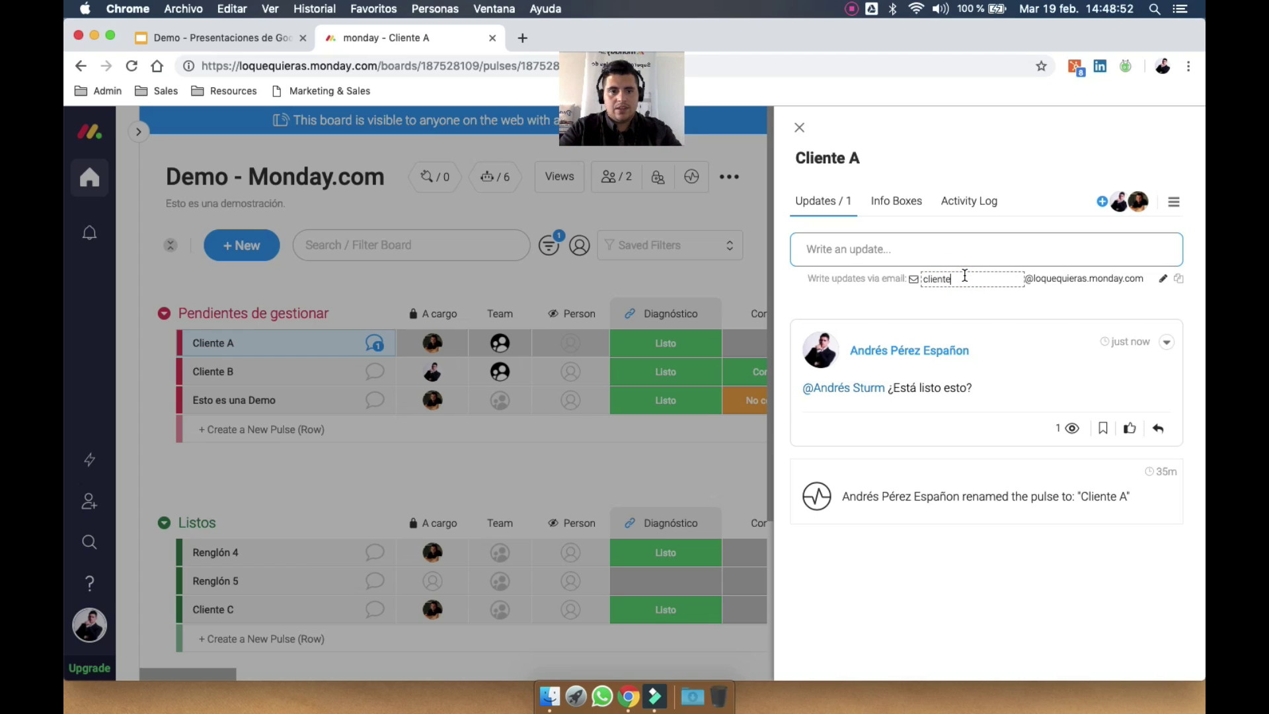
type("a")
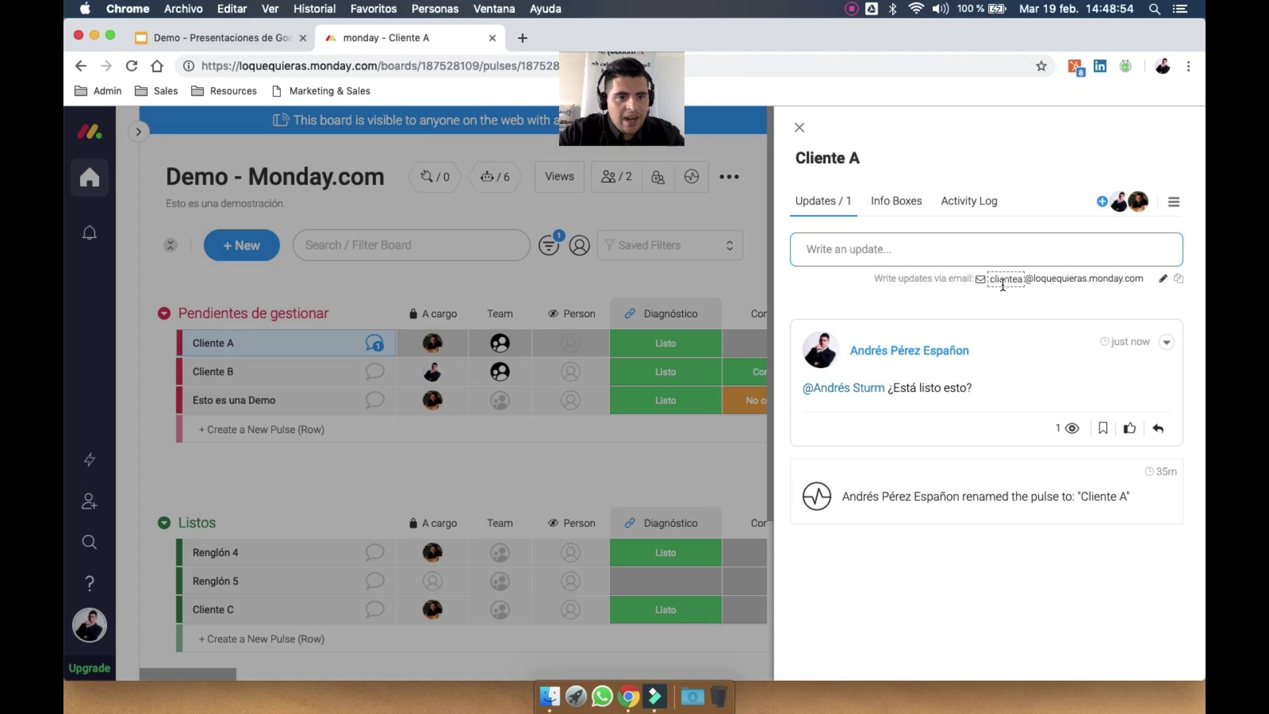
key("Return")
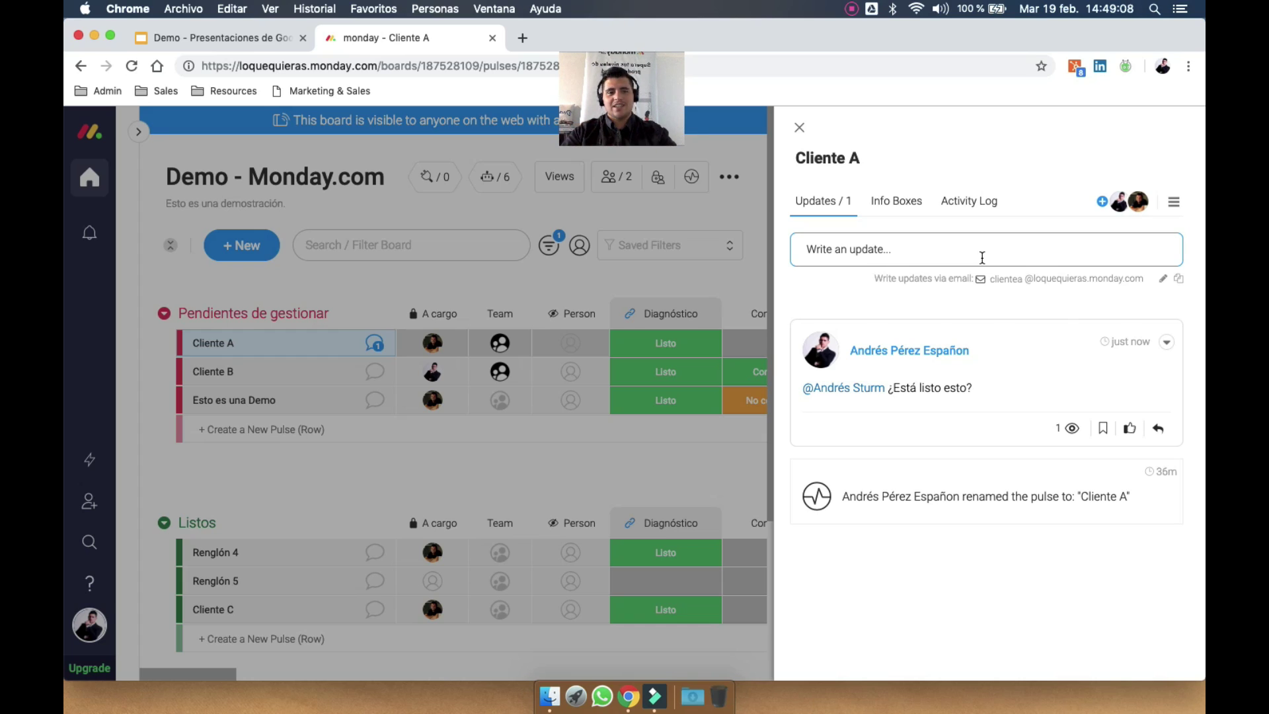
Post a new checklist update on Cliente A with items A through E
left_click(1020, 251)
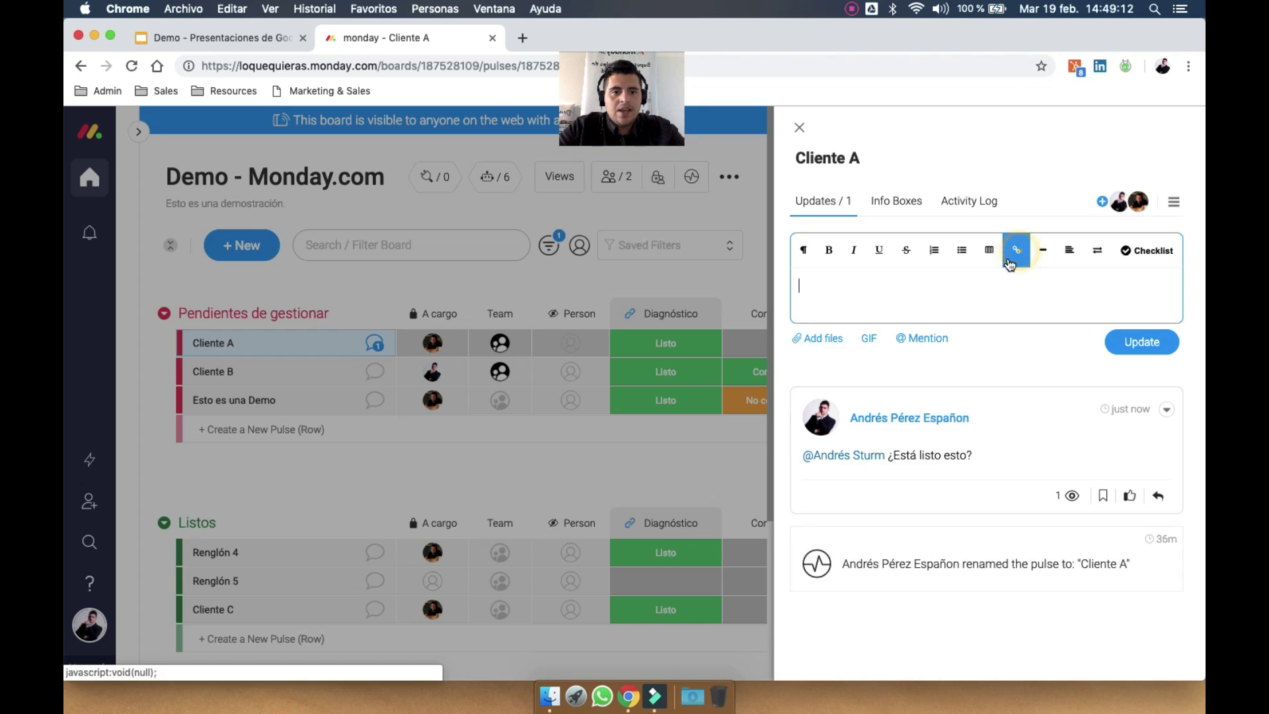
left_click(1131, 261)
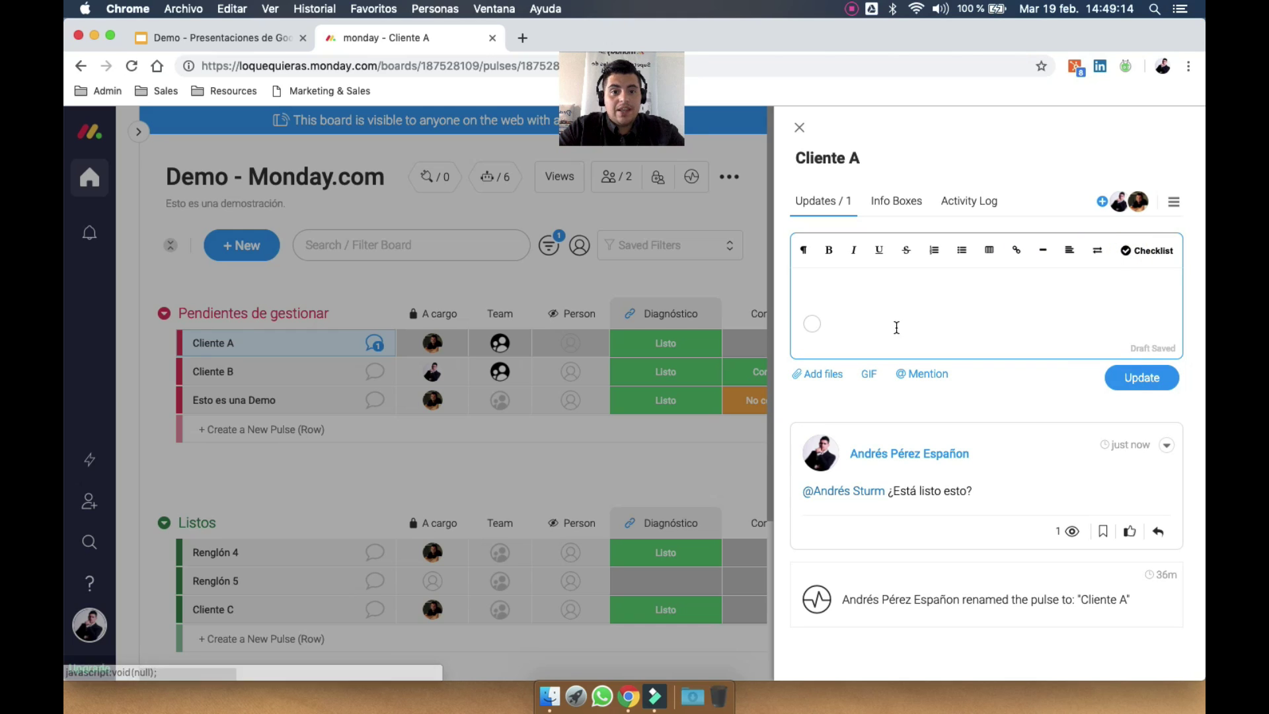
type("A")
key("Return")
type("B")
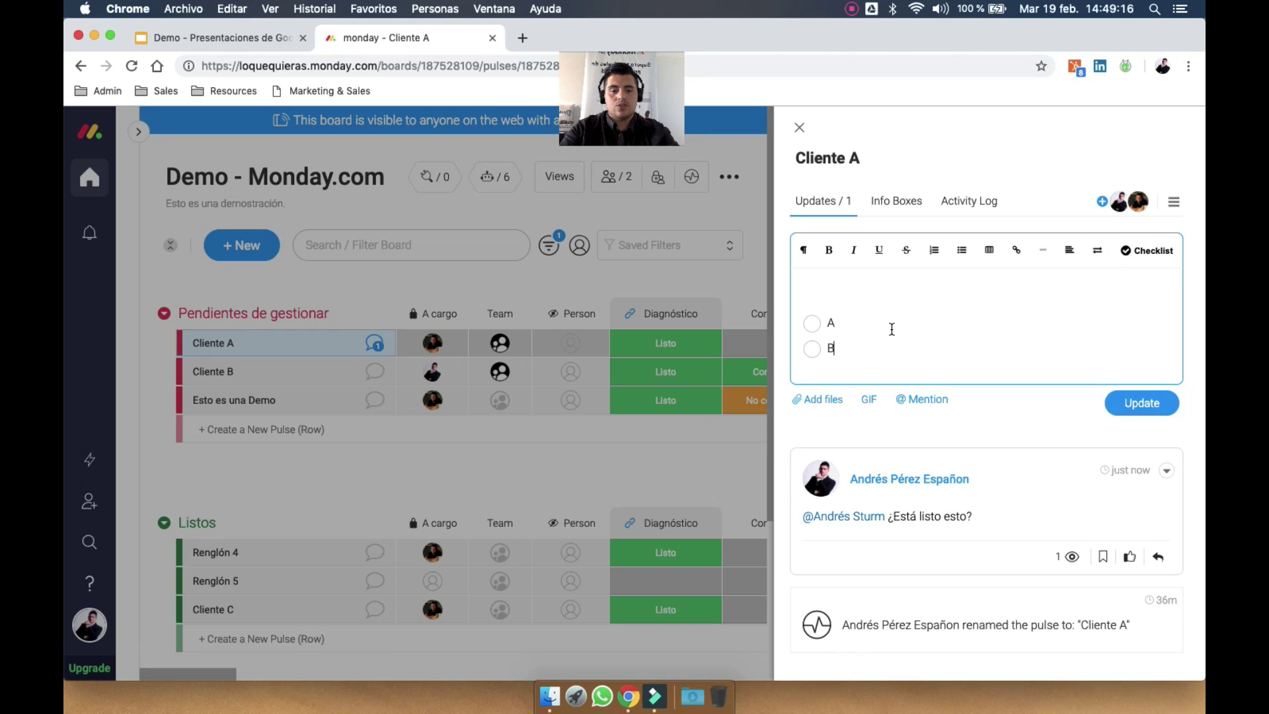
key("Return")
type("C")
key("Return")
type("D")
key("Return")
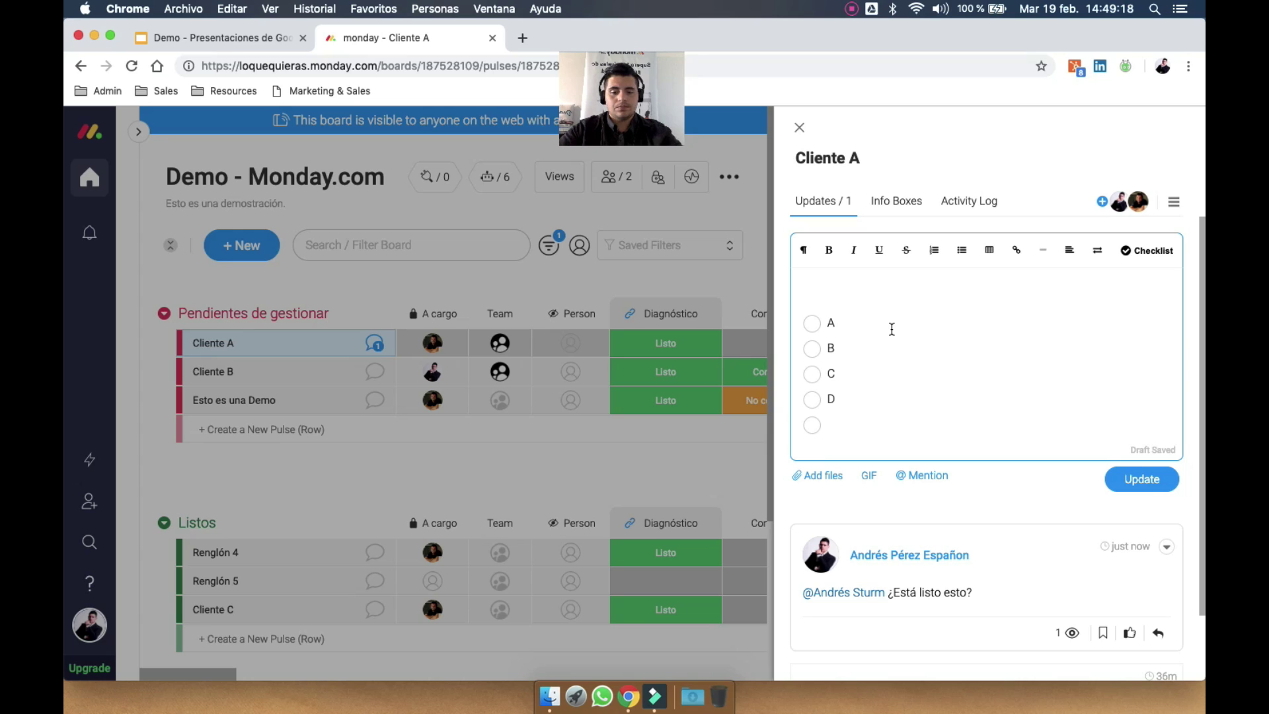
left_click(1129, 475)
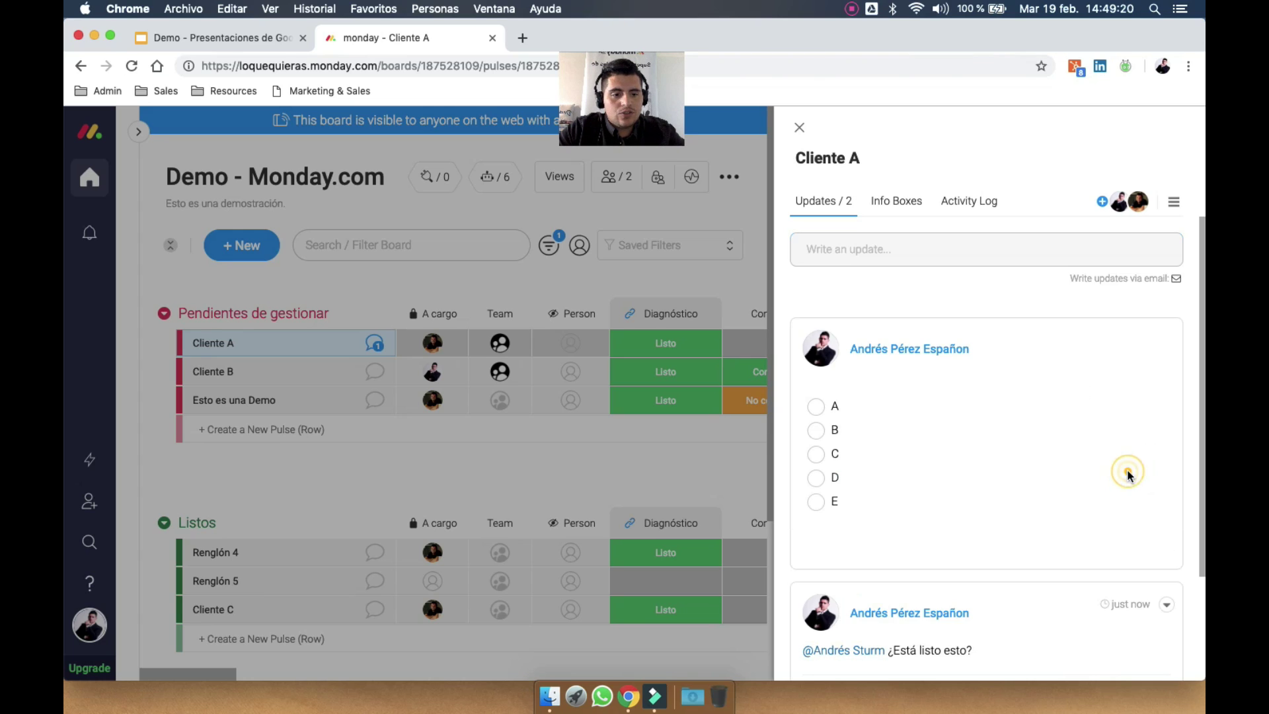
Tick off checklist items A, B, C, D and E, then open a new browser tab
scroll(907, 449, "down", 2)
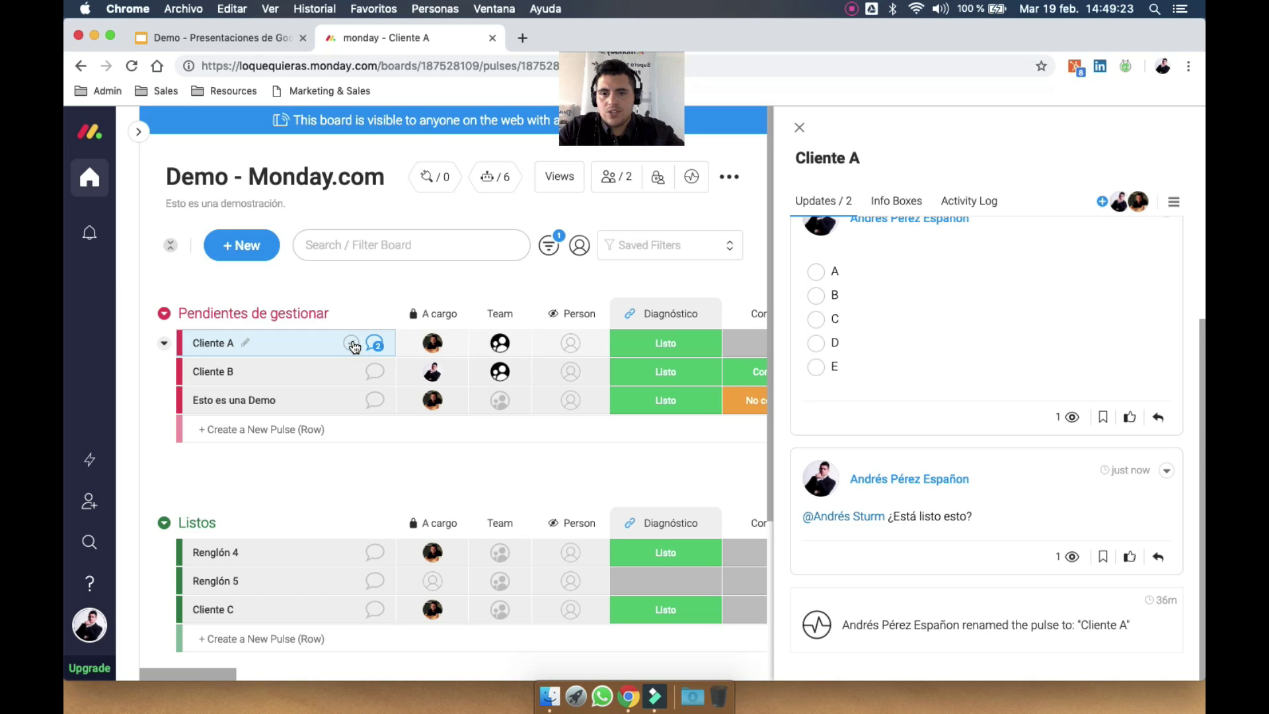
mouse_move(355, 345)
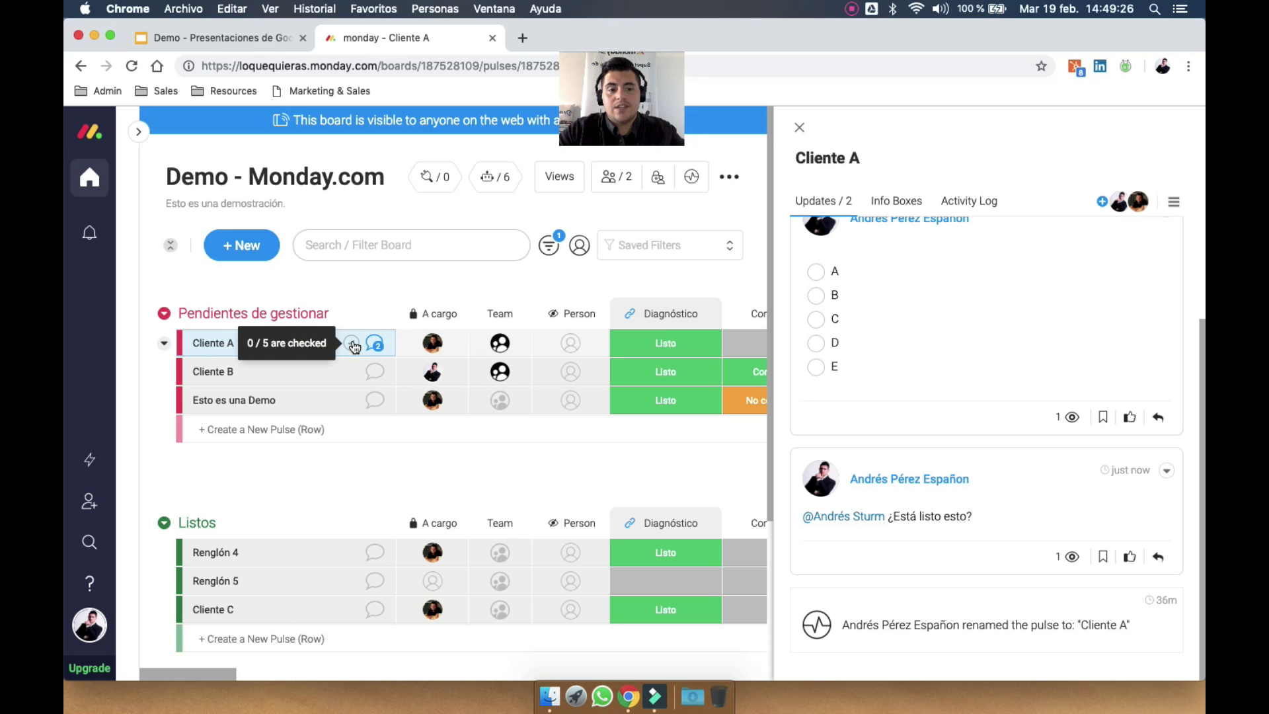
left_click(816, 272)
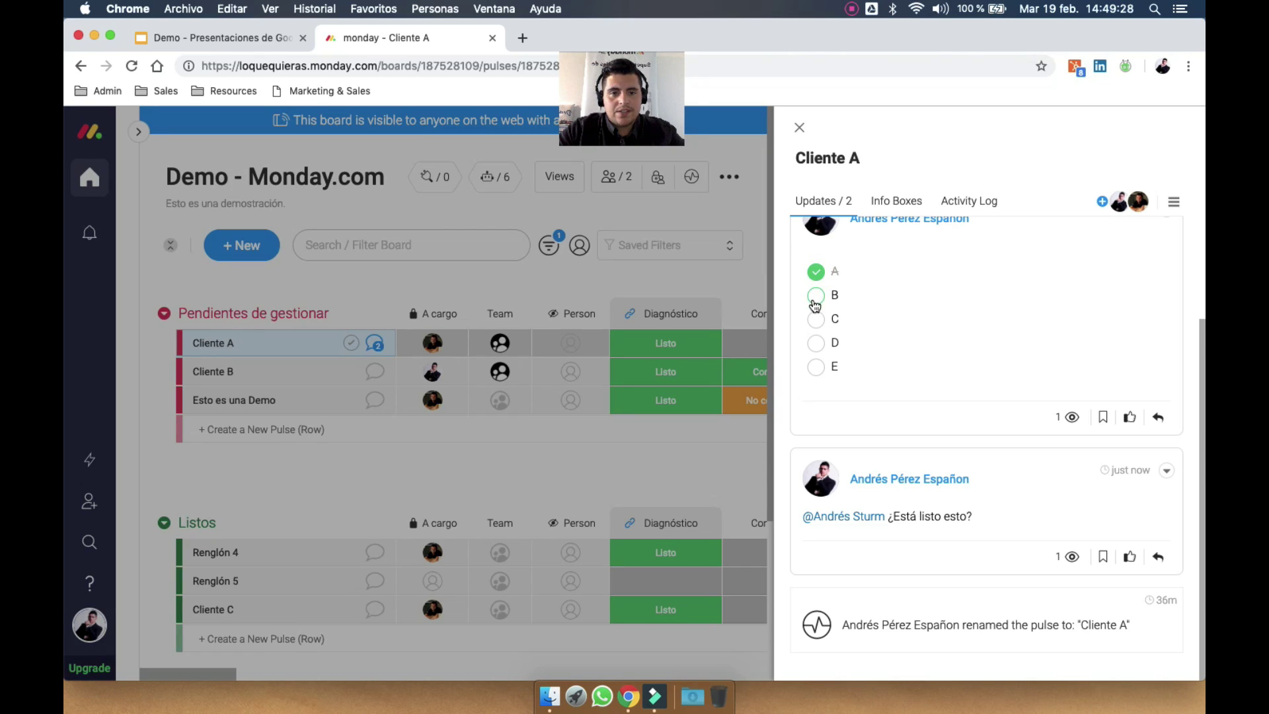
left_click(815, 301)
left_click(816, 322)
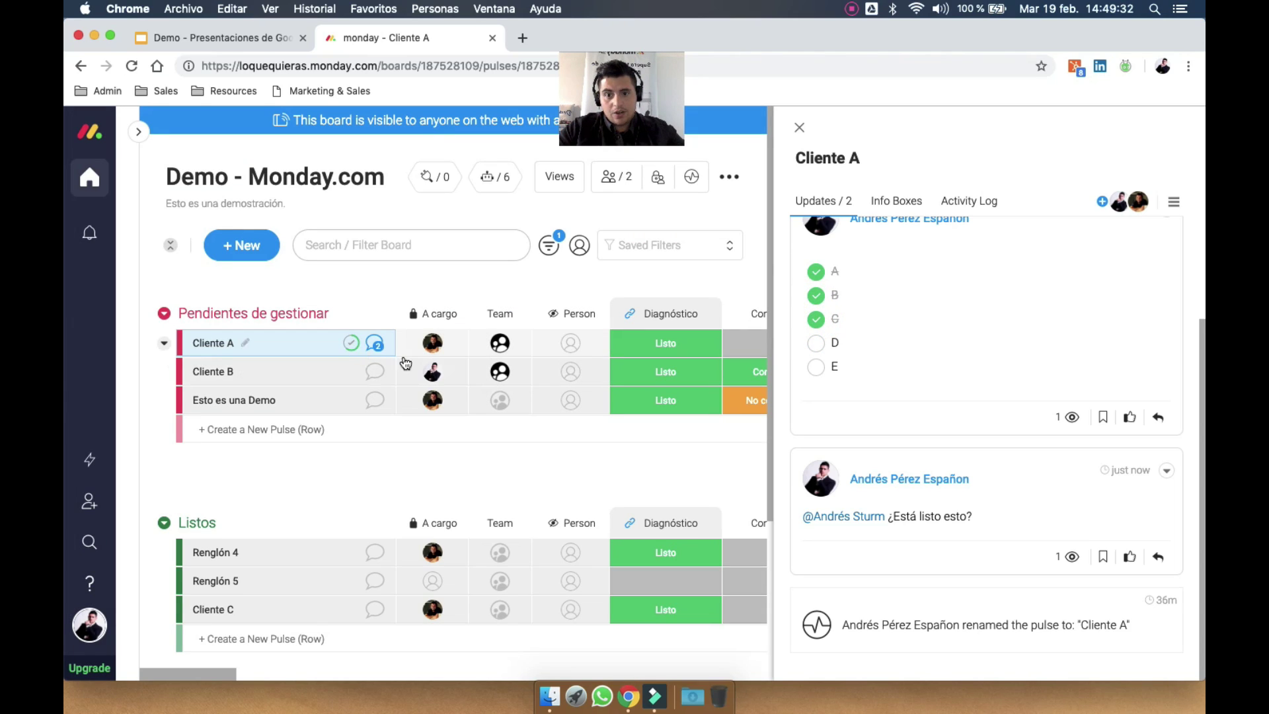
left_click(816, 342)
left_click(817, 369)
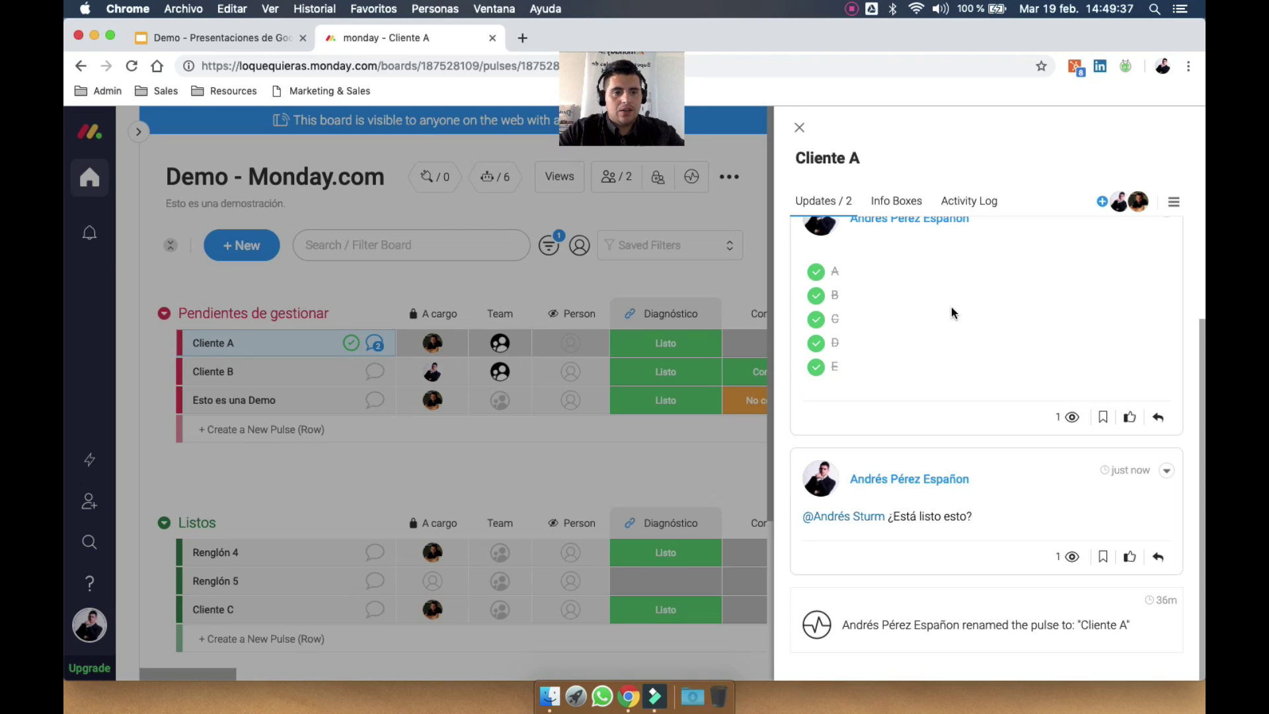
mouse_move(1072, 557)
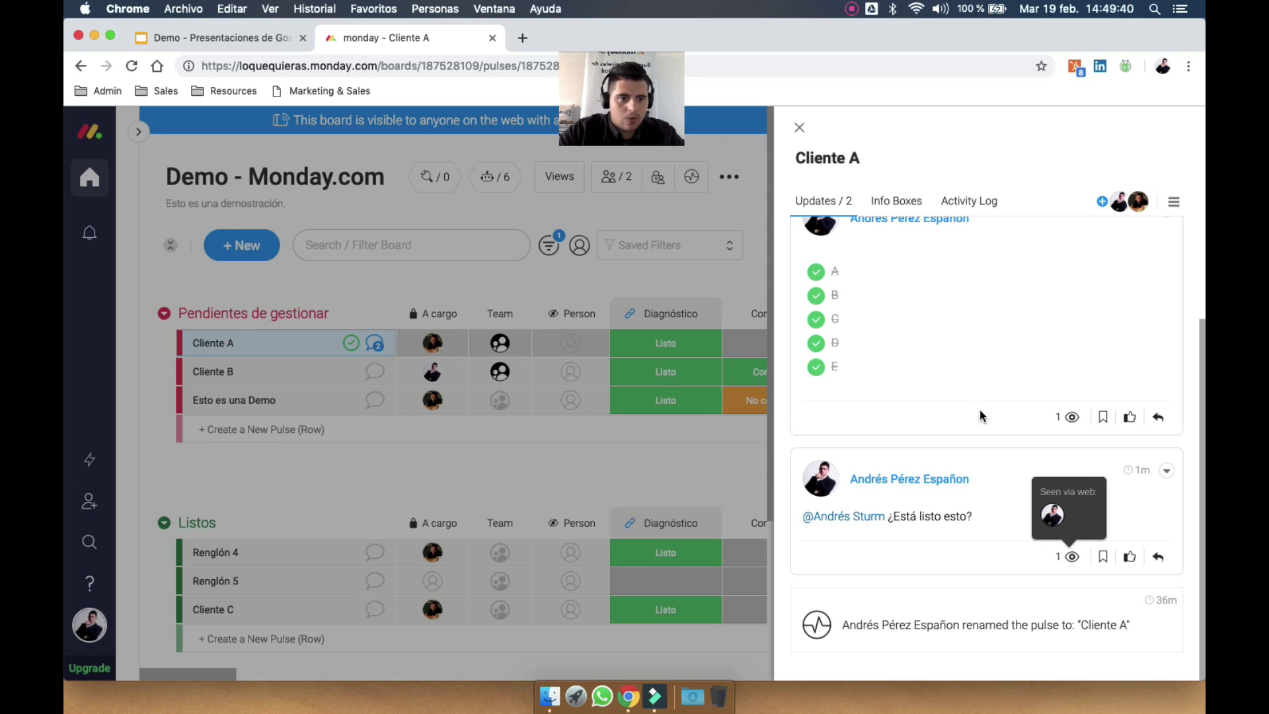
scroll(891, 272, "up", 3)
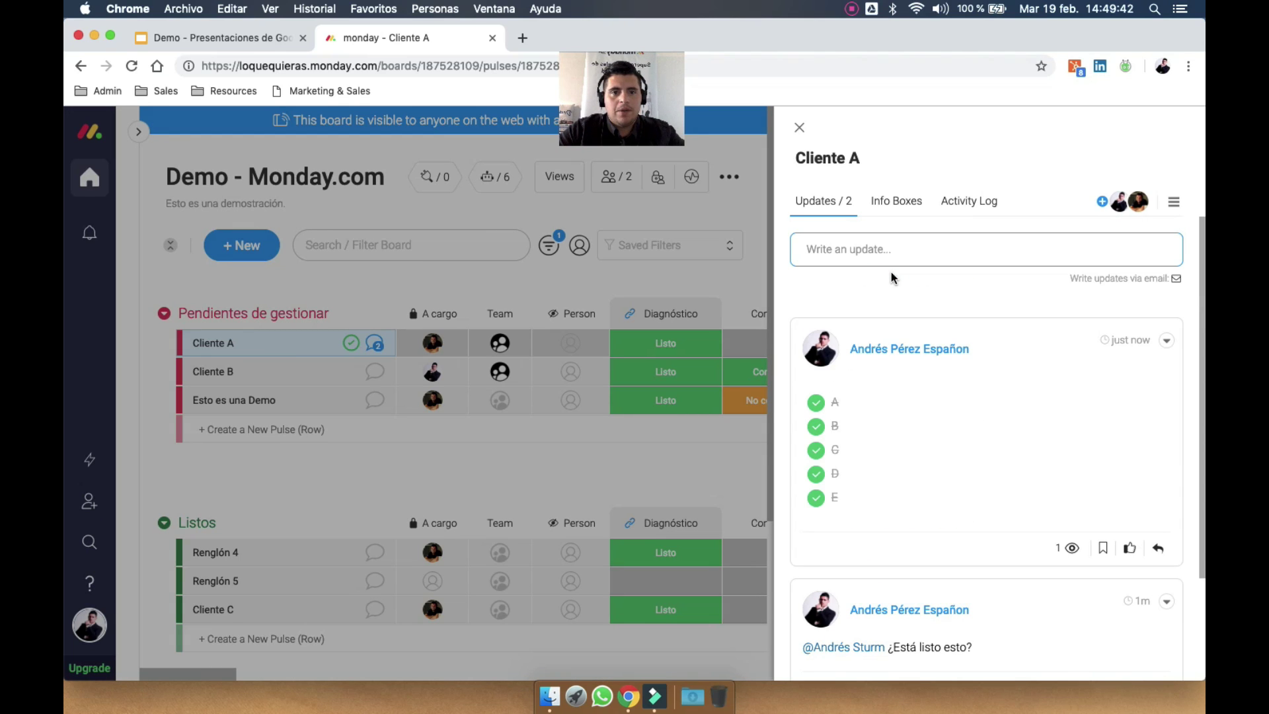
left_click(521, 37)
Load the Resources > Monday bookmark in the new tab and close Cliente A's panel
left_click(225, 90)
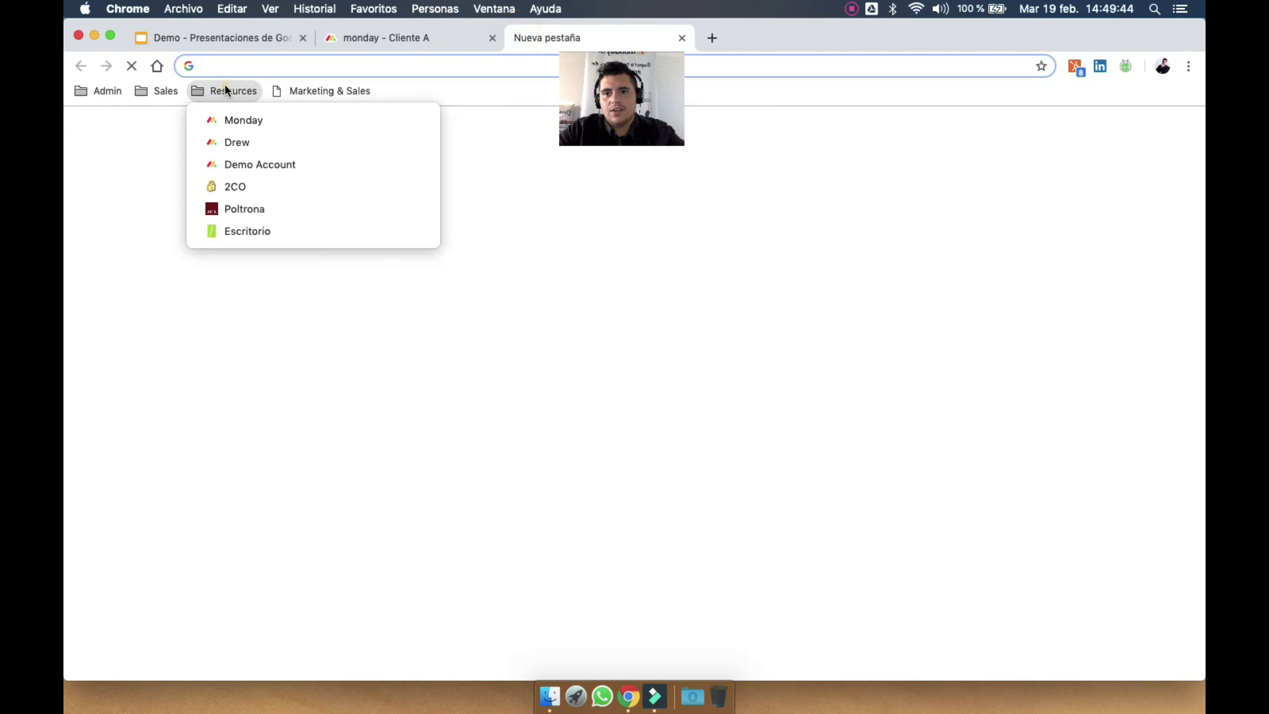
left_click(239, 121)
left_click(407, 41)
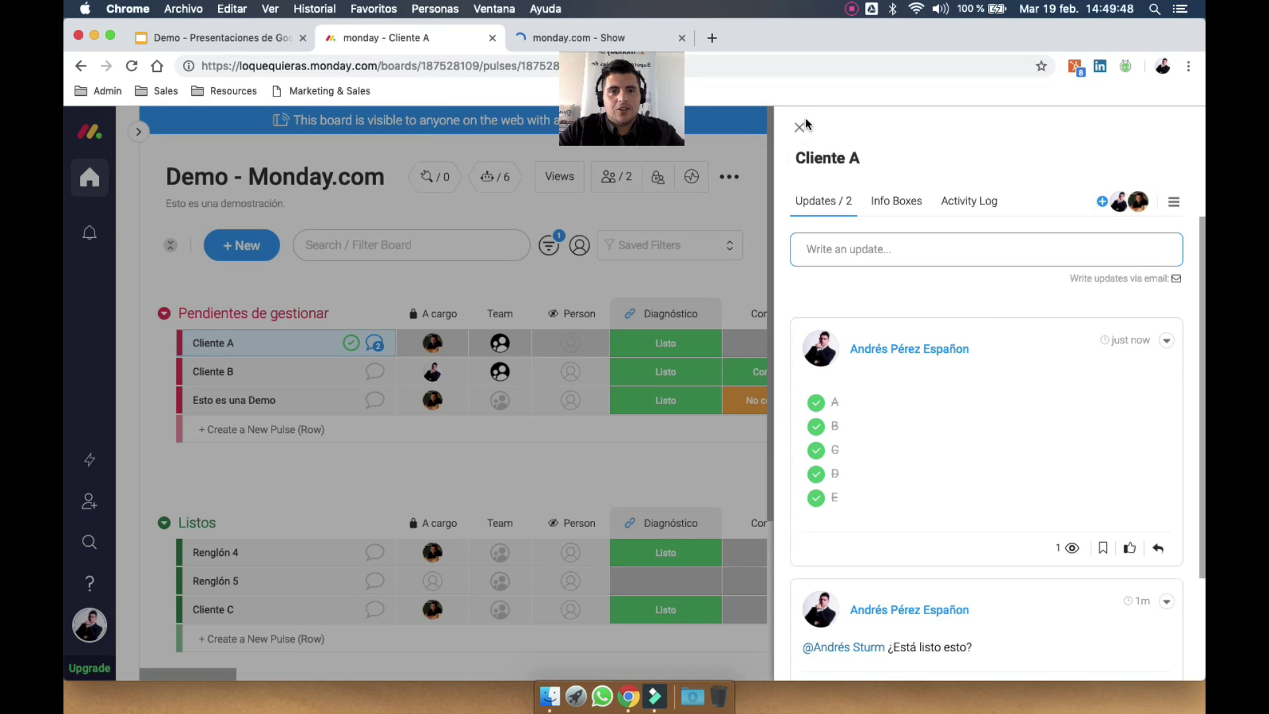
left_click(799, 129)
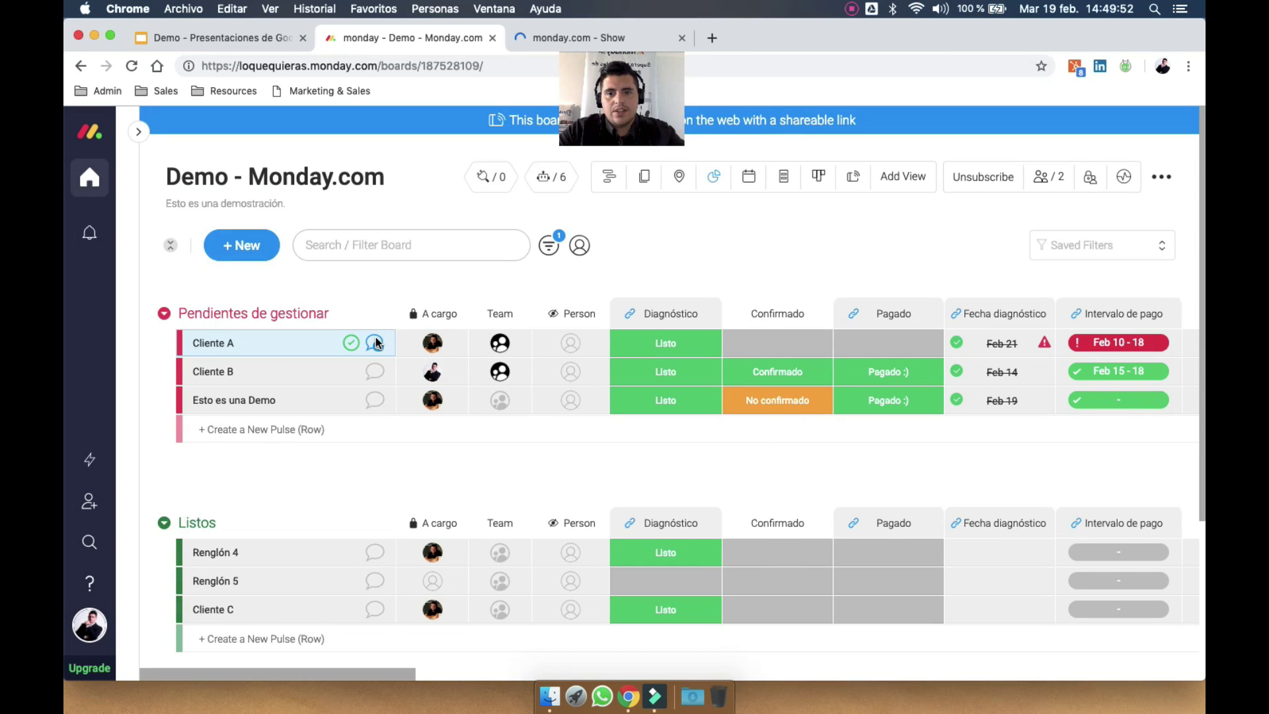
Open Cliente B's updates, then switch to the newly loading board tab
left_click(375, 343)
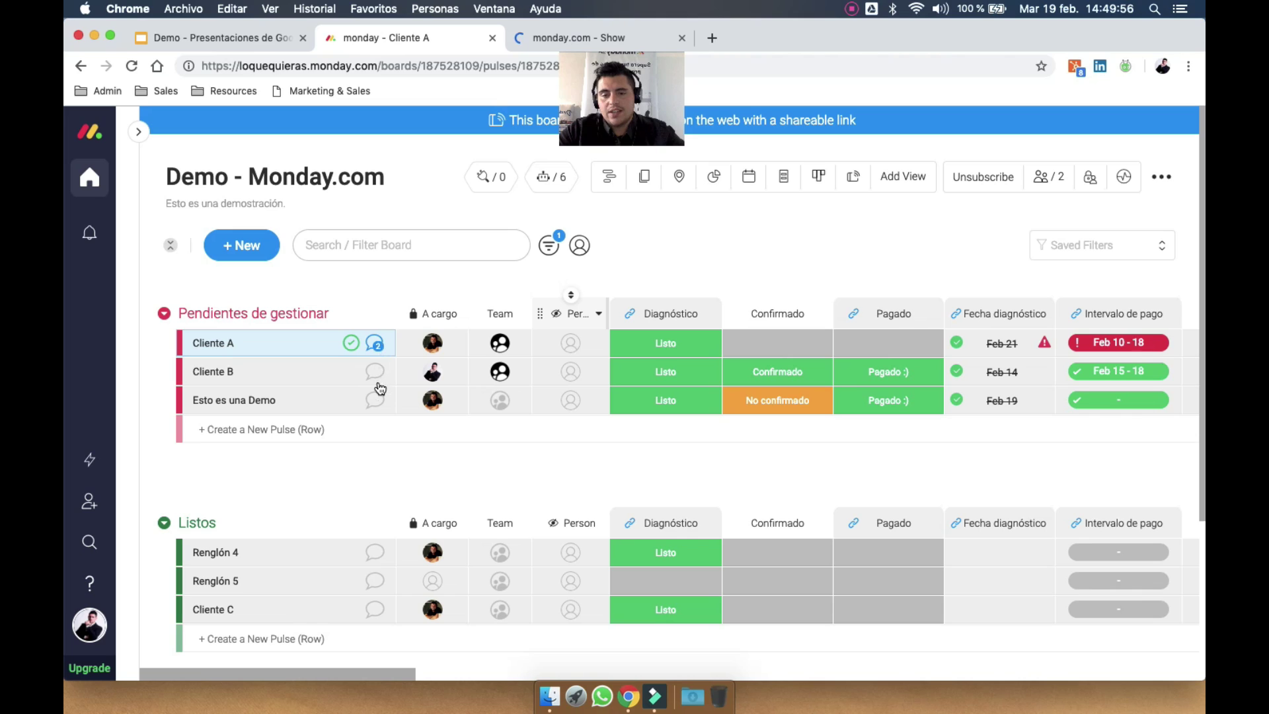
left_click(374, 343)
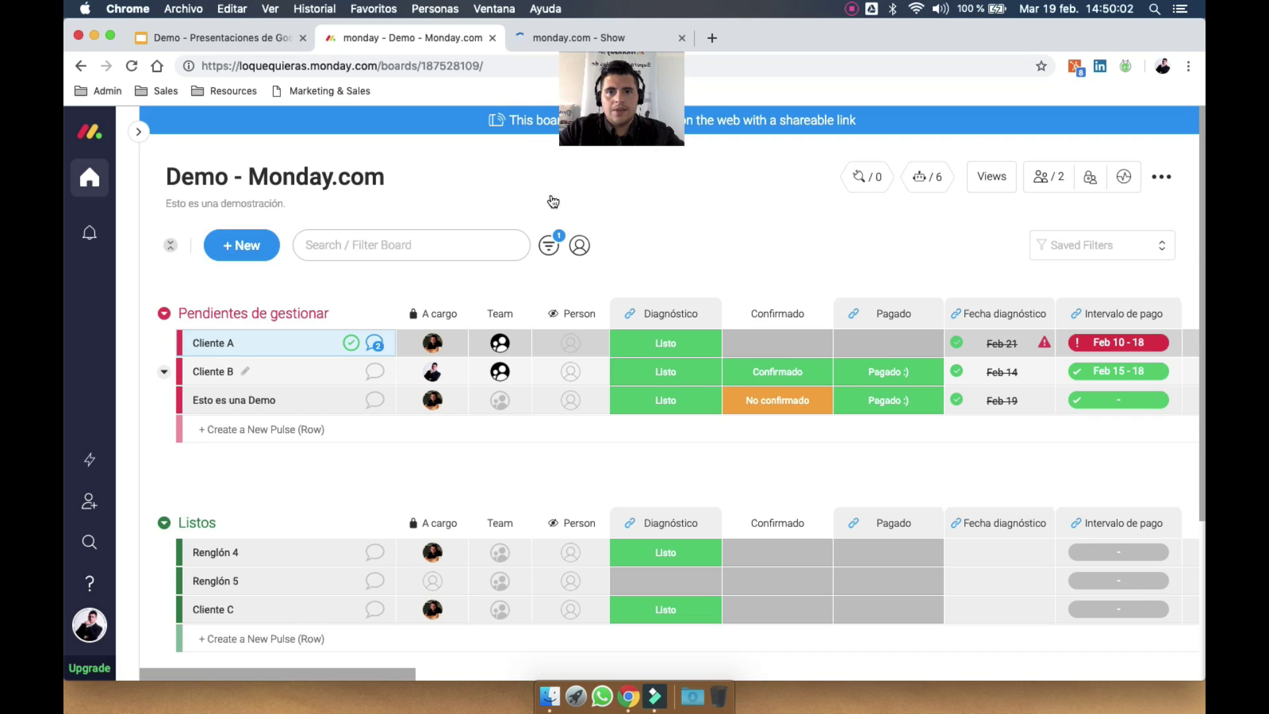
left_click(375, 374)
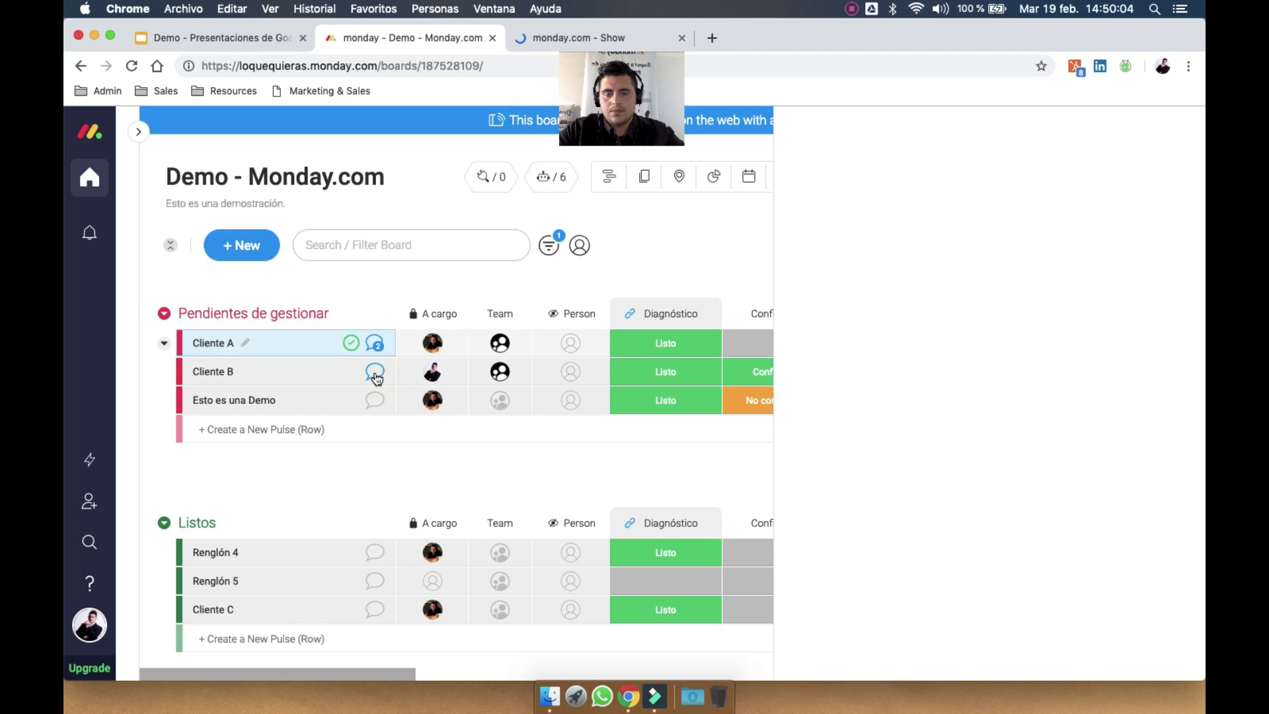
left_click(550, 34)
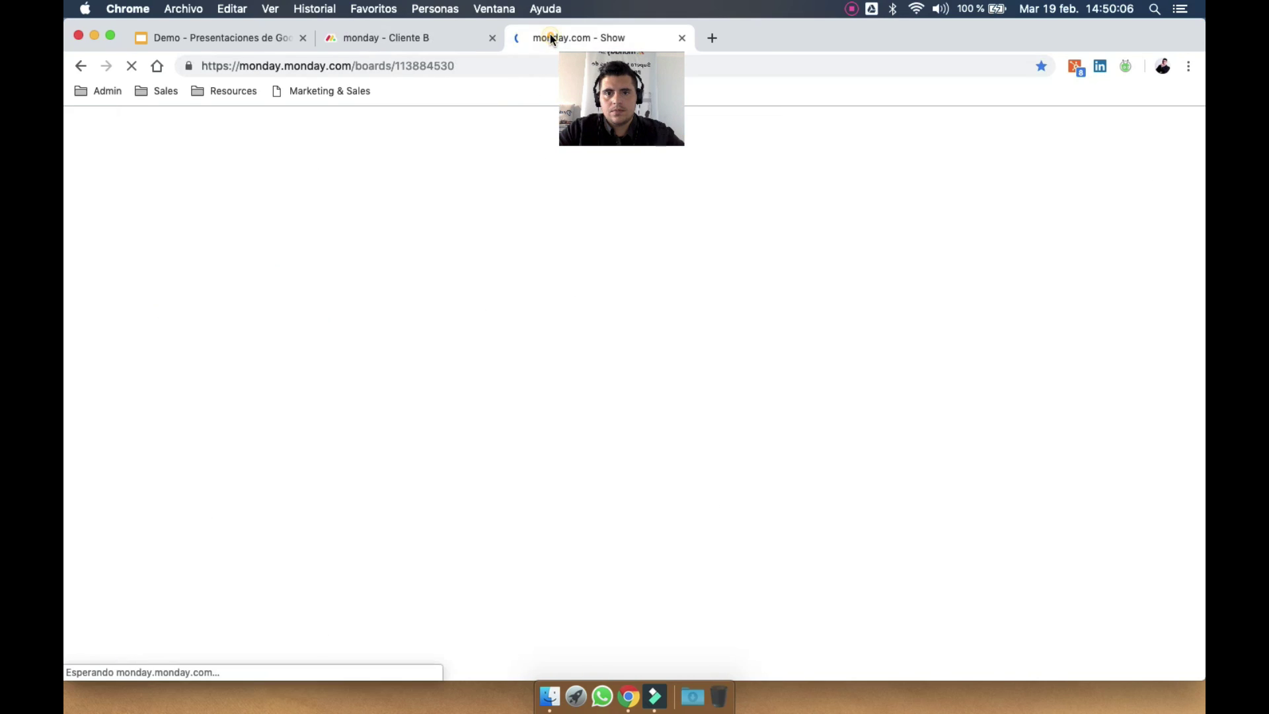
Draft a Cliente B update mentioning everyone on the board with 'Tengan en cuesto'
left_click(435, 49)
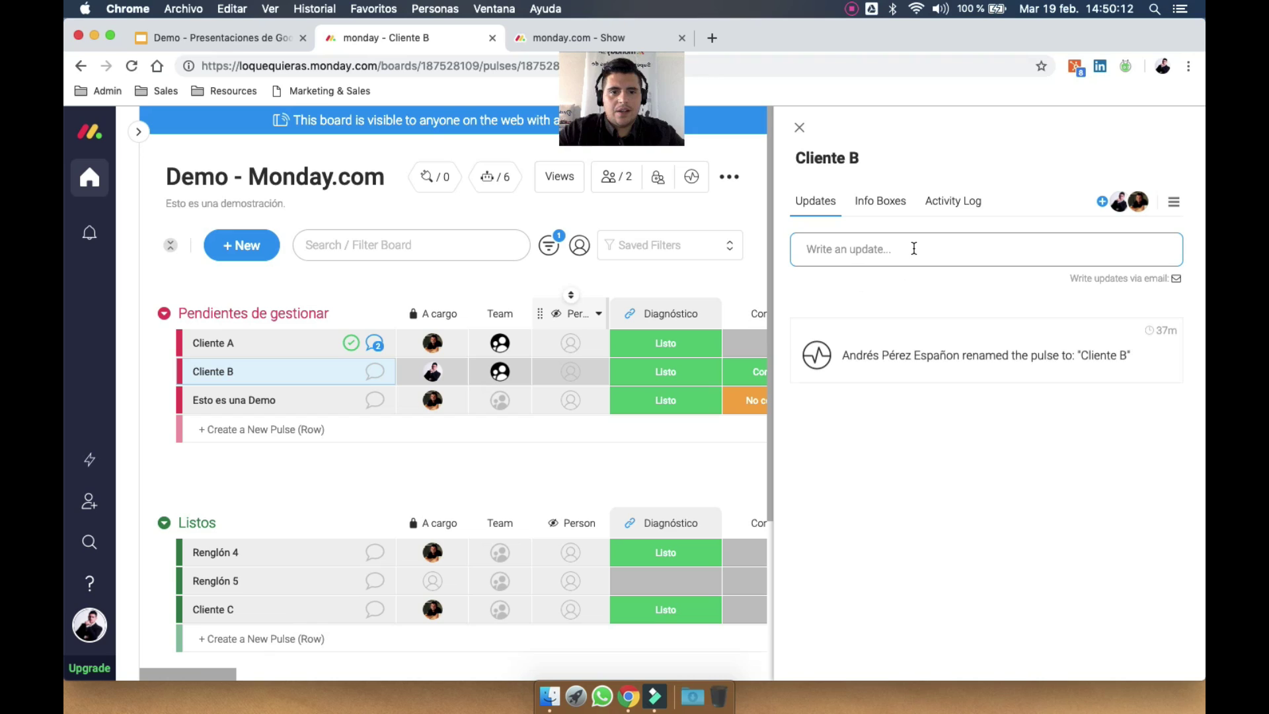
left_click(942, 263)
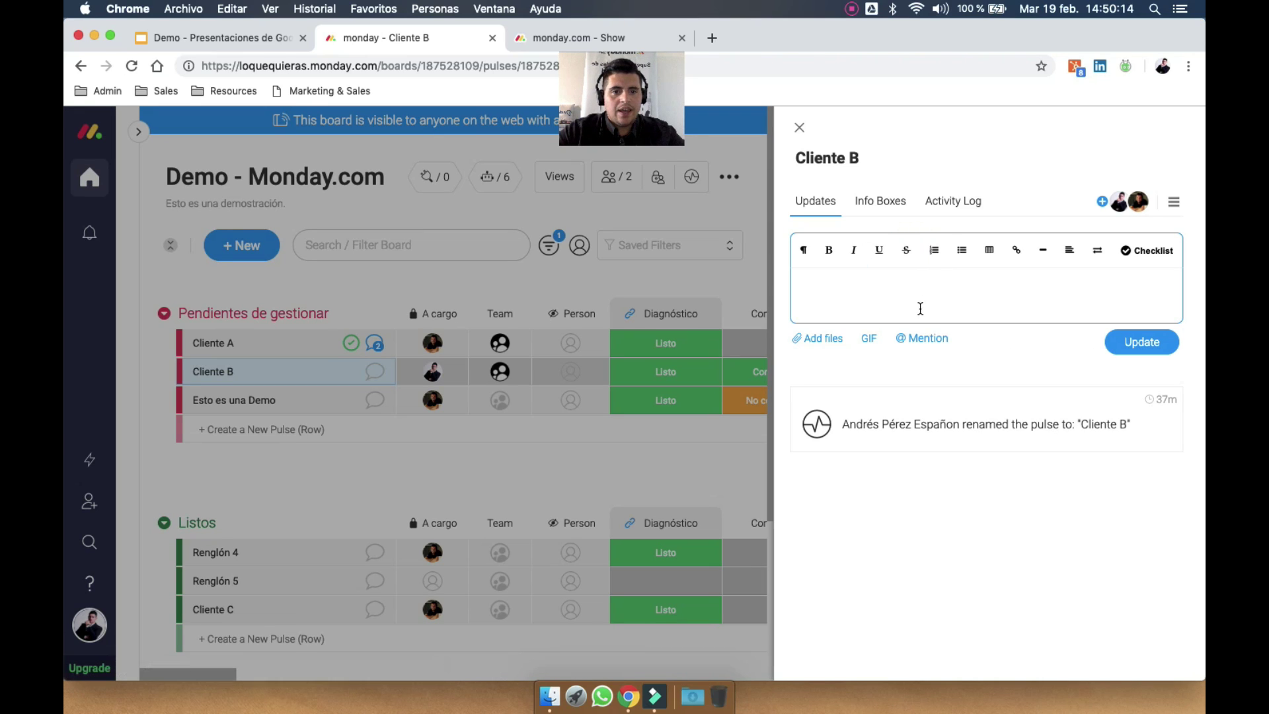
left_click(826, 339)
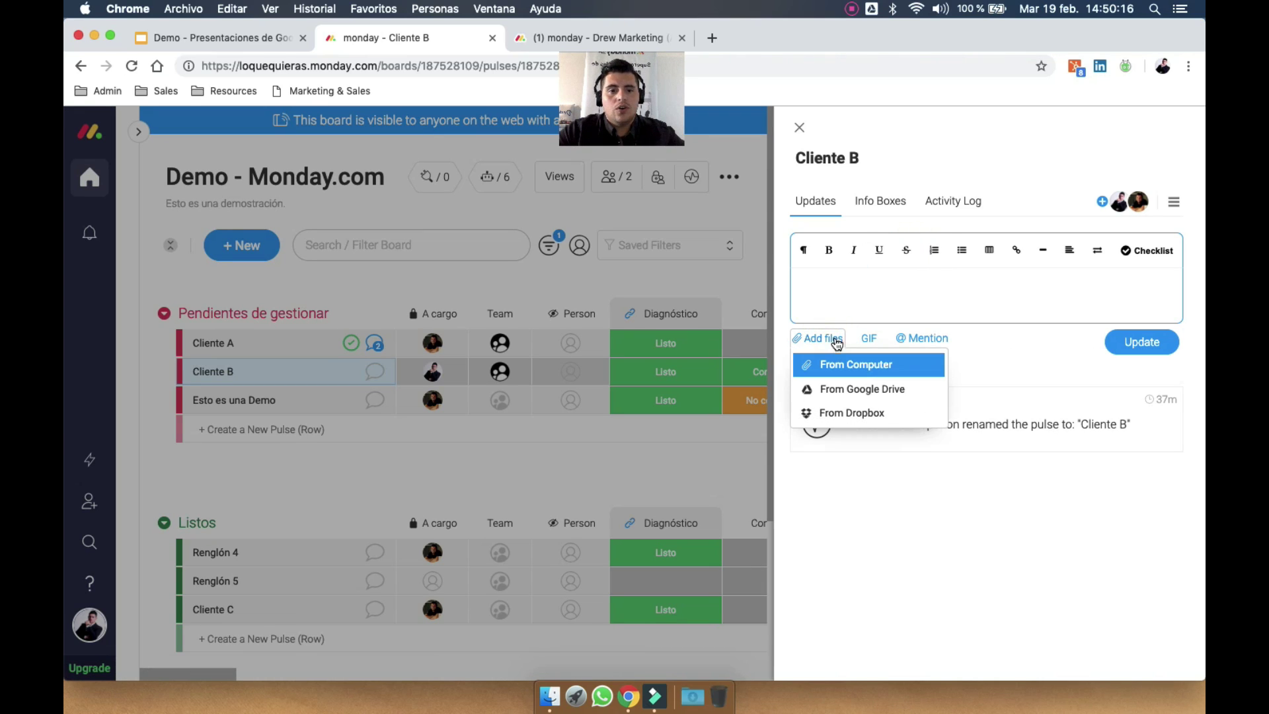
left_click(920, 338)
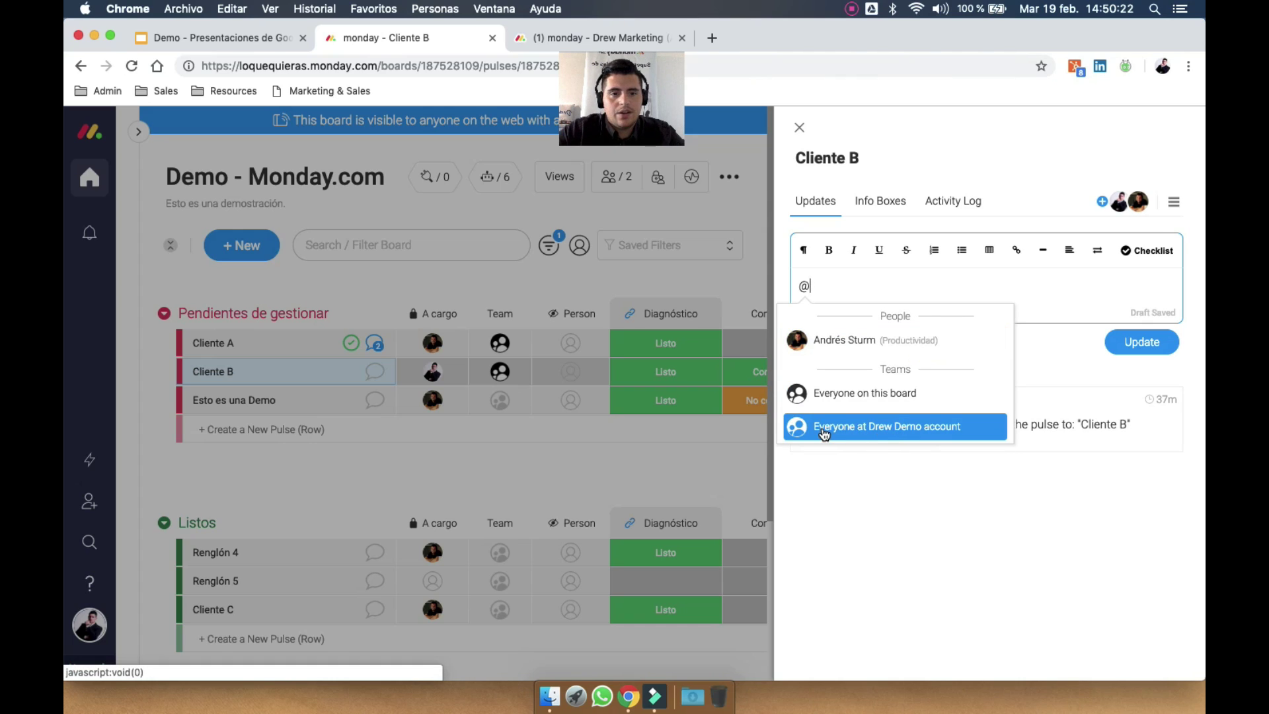
left_click(893, 394)
left_click(1003, 288)
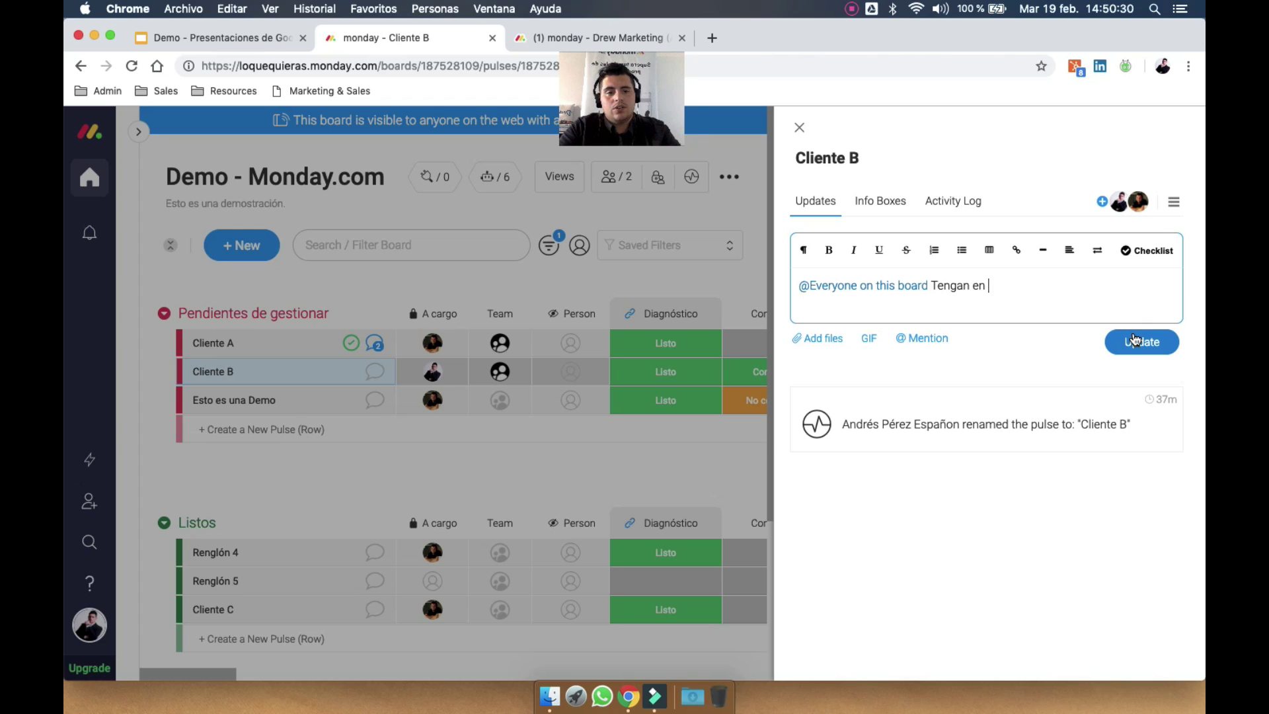
type("Tengan en cuesto")
key("Return")
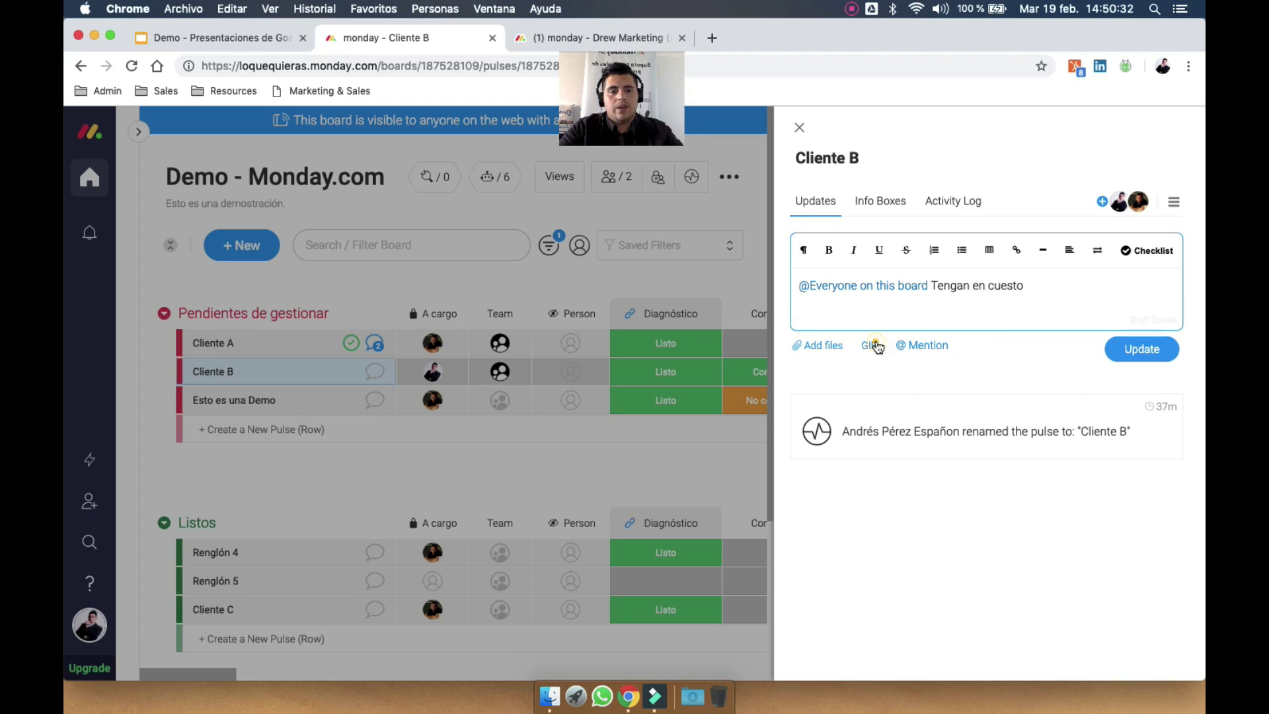
Add a 'happy' GIF, post the update, and close the Cliente B panel
left_click(876, 347)
type("happy")
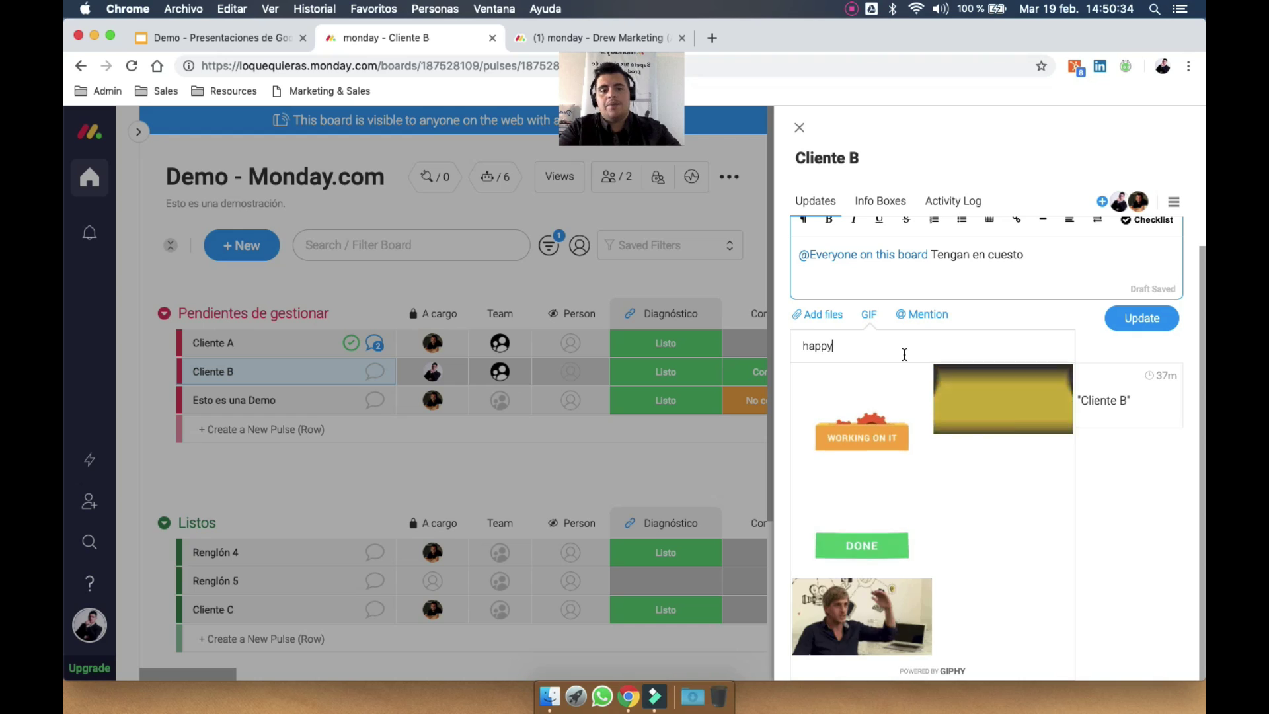
left_click(864, 425)
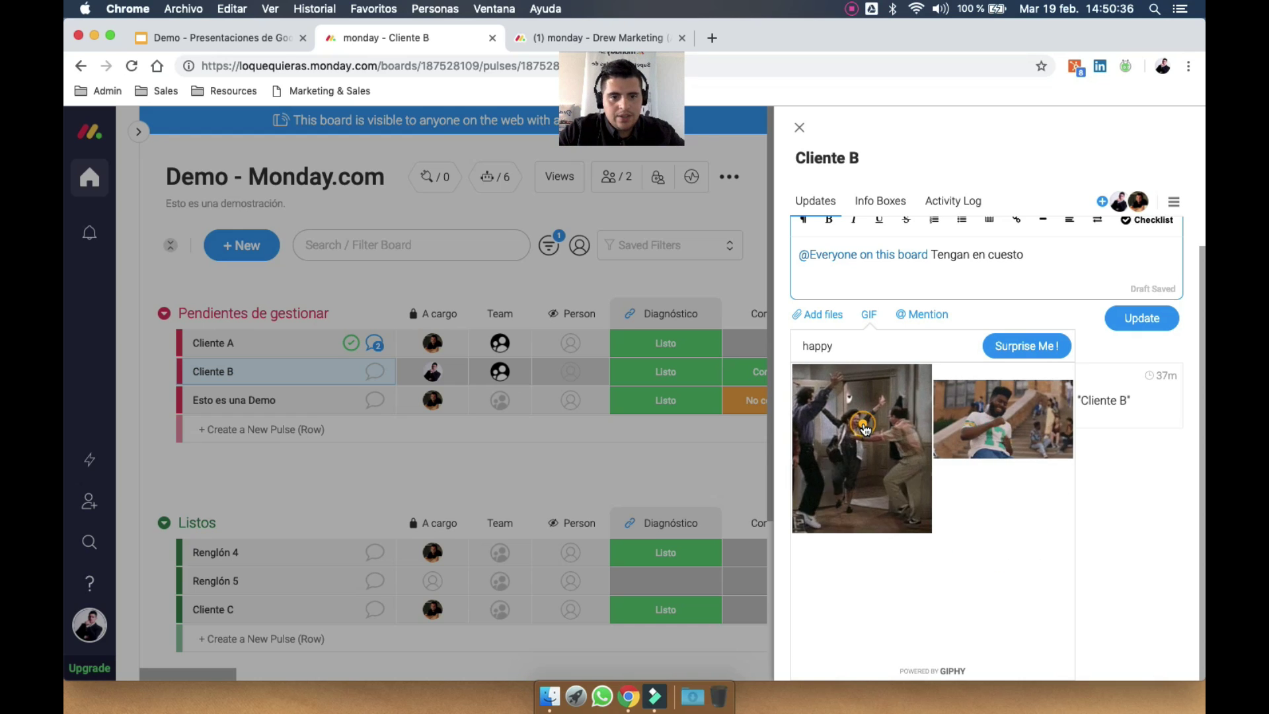
left_click(1138, 541)
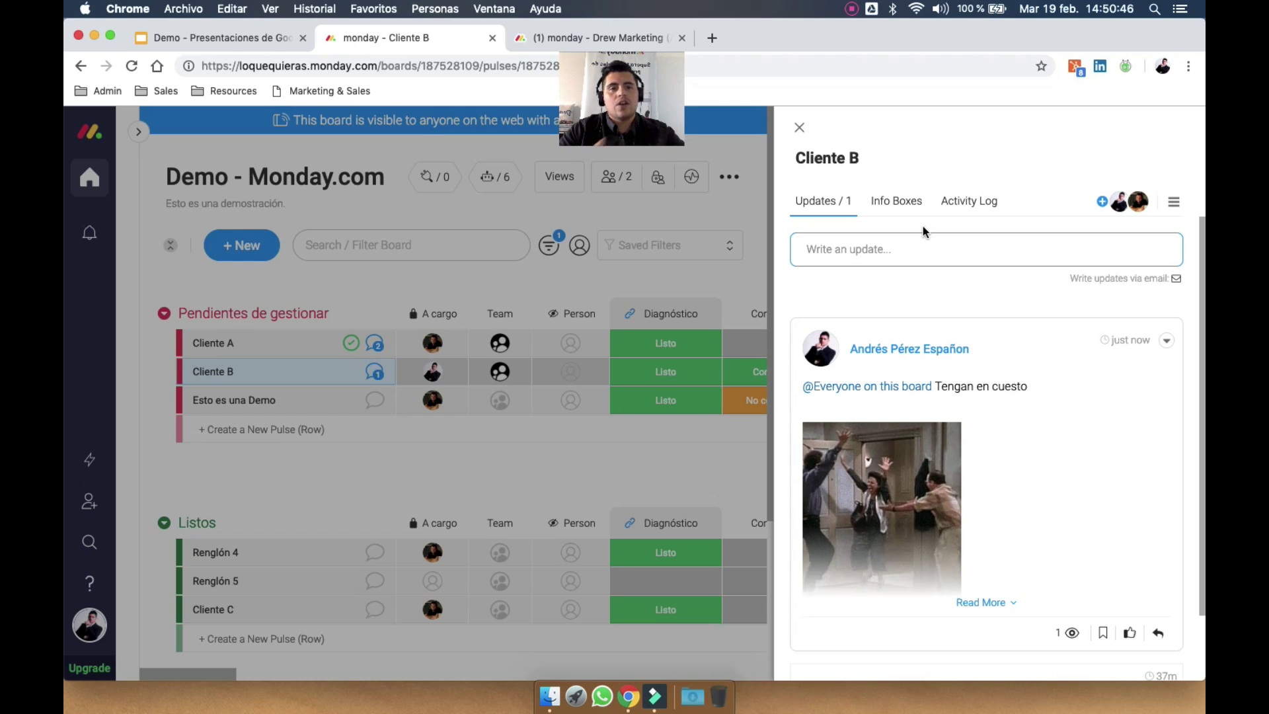
left_click(800, 127)
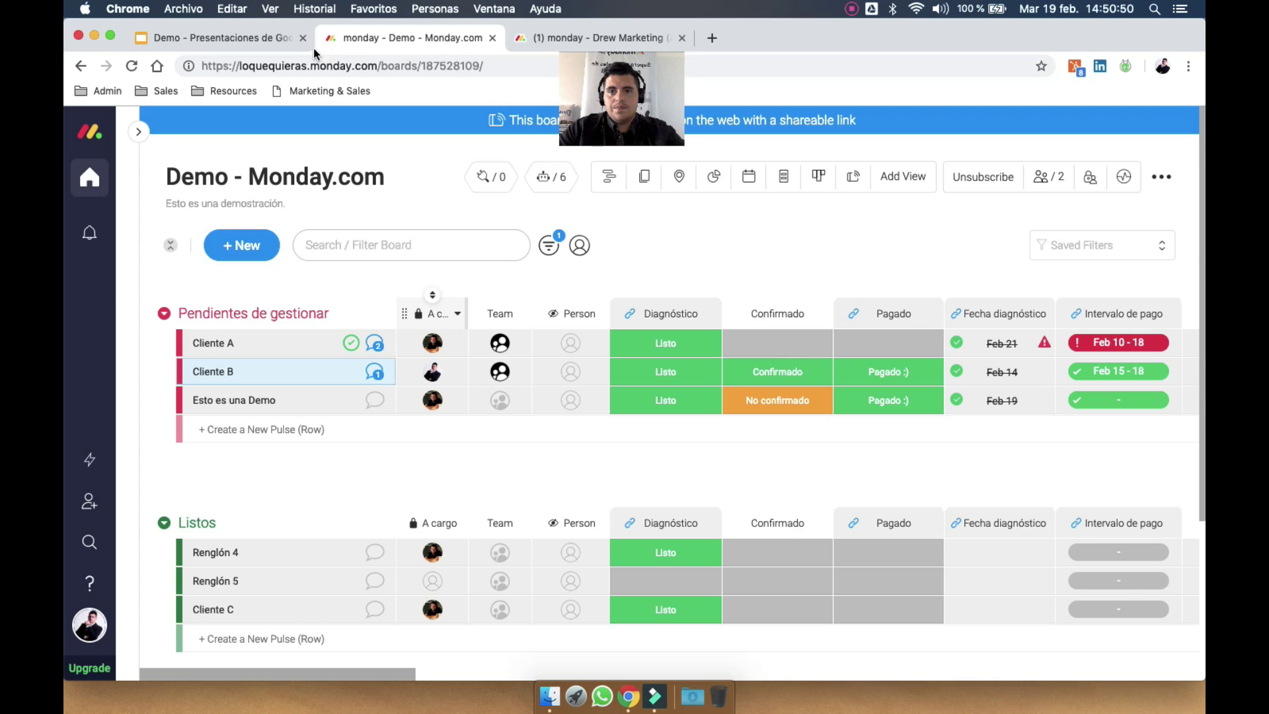
Open the General item's updates on the Partners Community board, then return to the Demo board
key("ctrl+Tab")
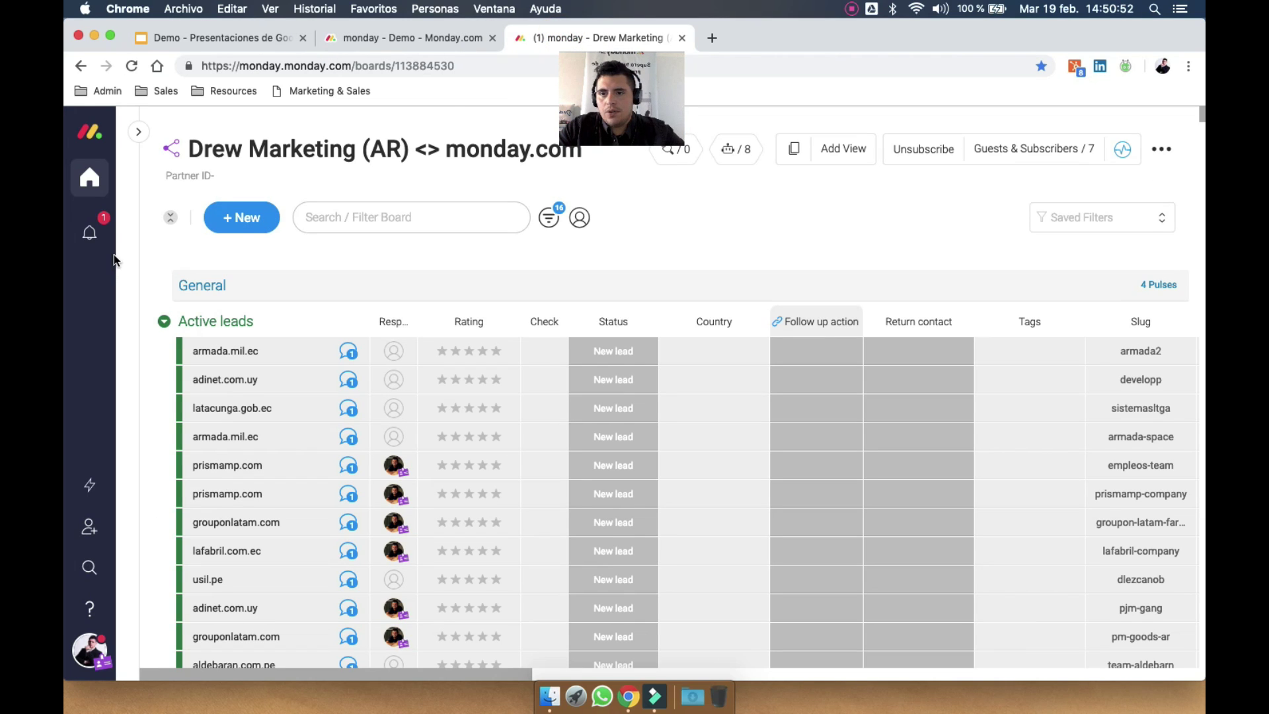
left_click(138, 131)
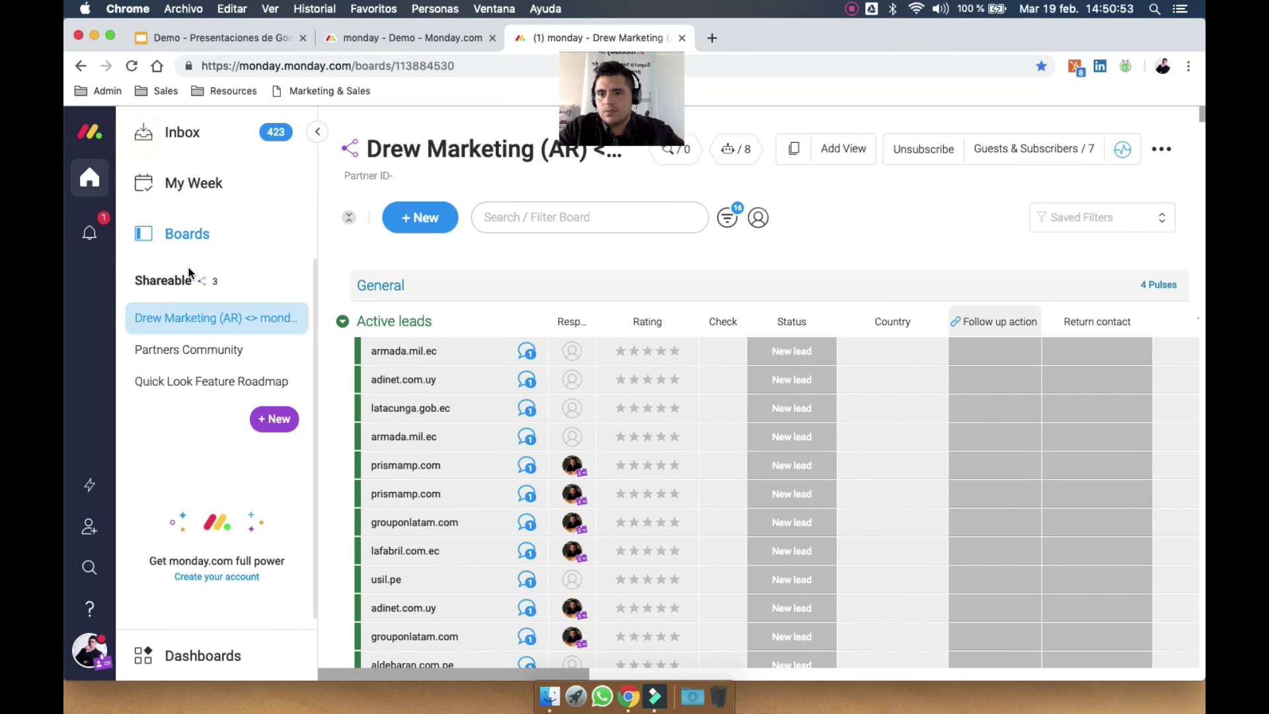
left_click(219, 367)
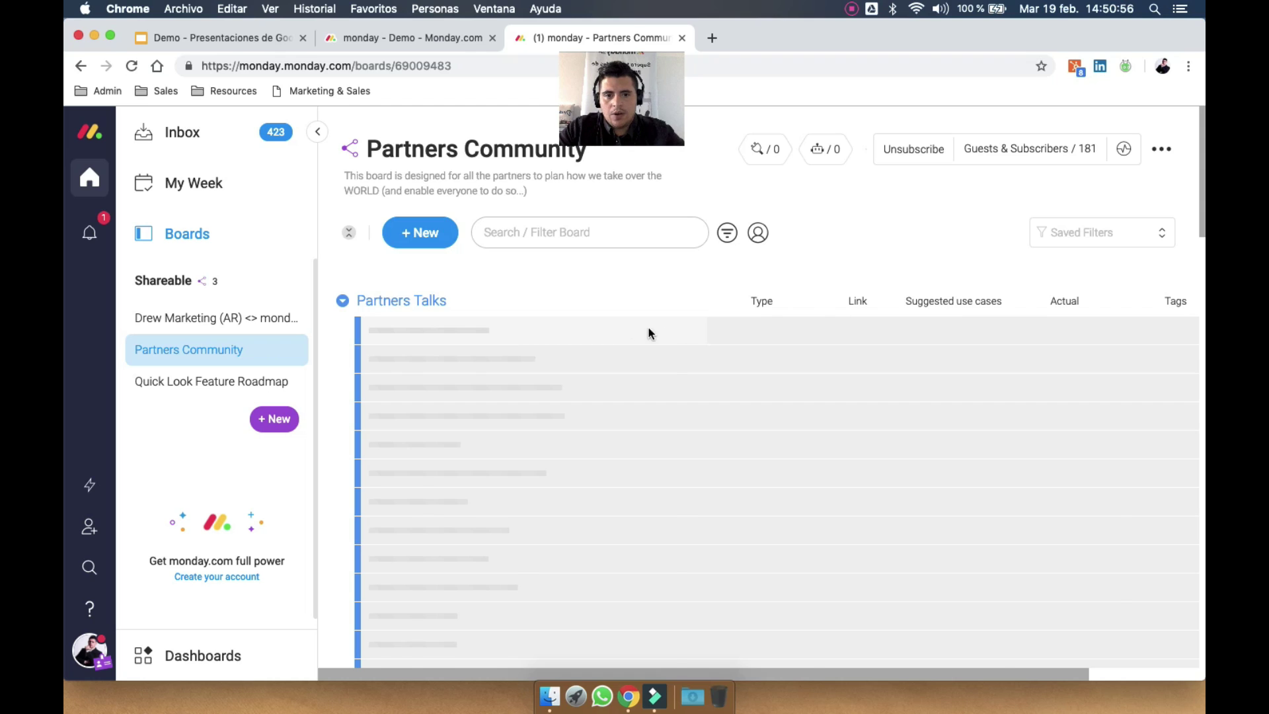
left_click(686, 378)
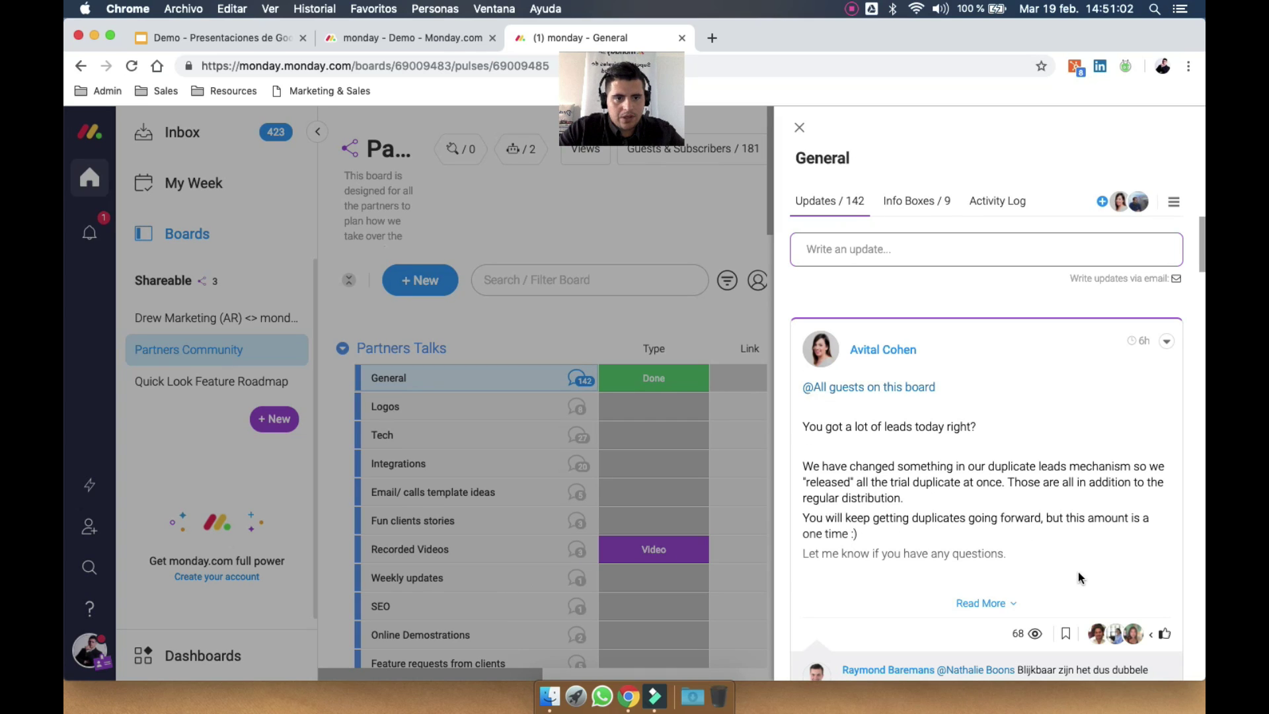
mouse_move(1031, 635)
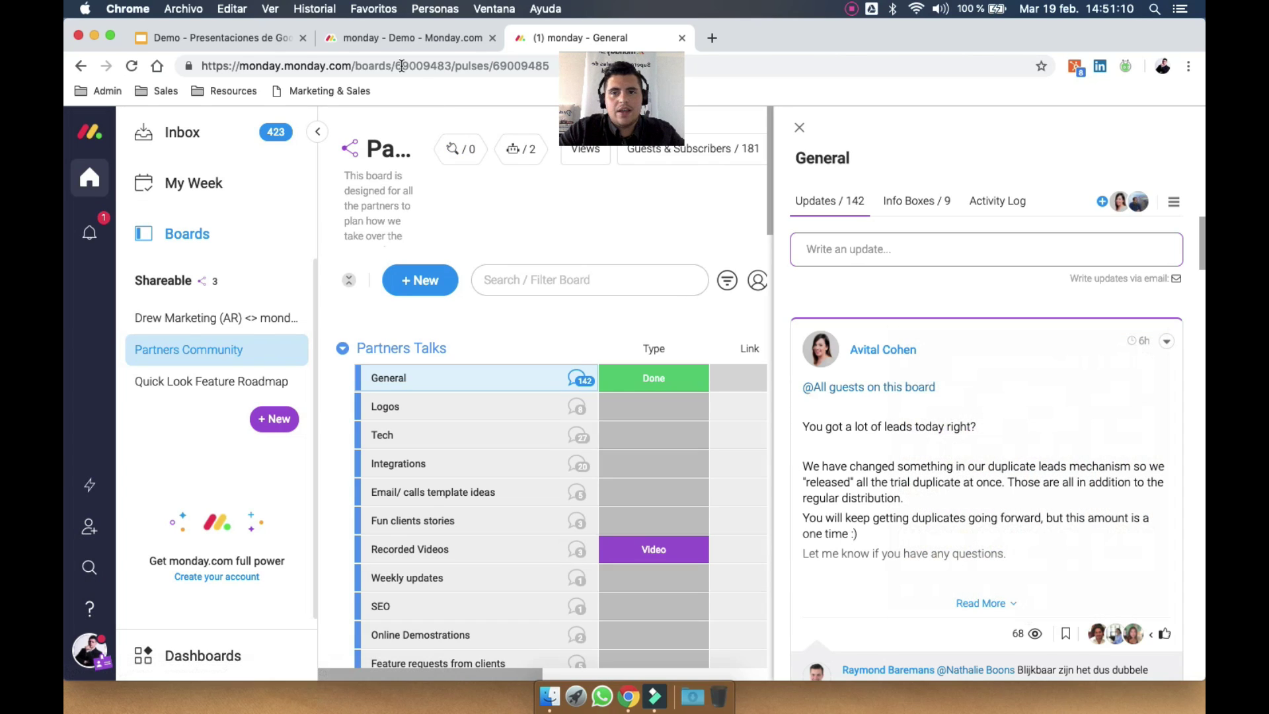
left_click(385, 41)
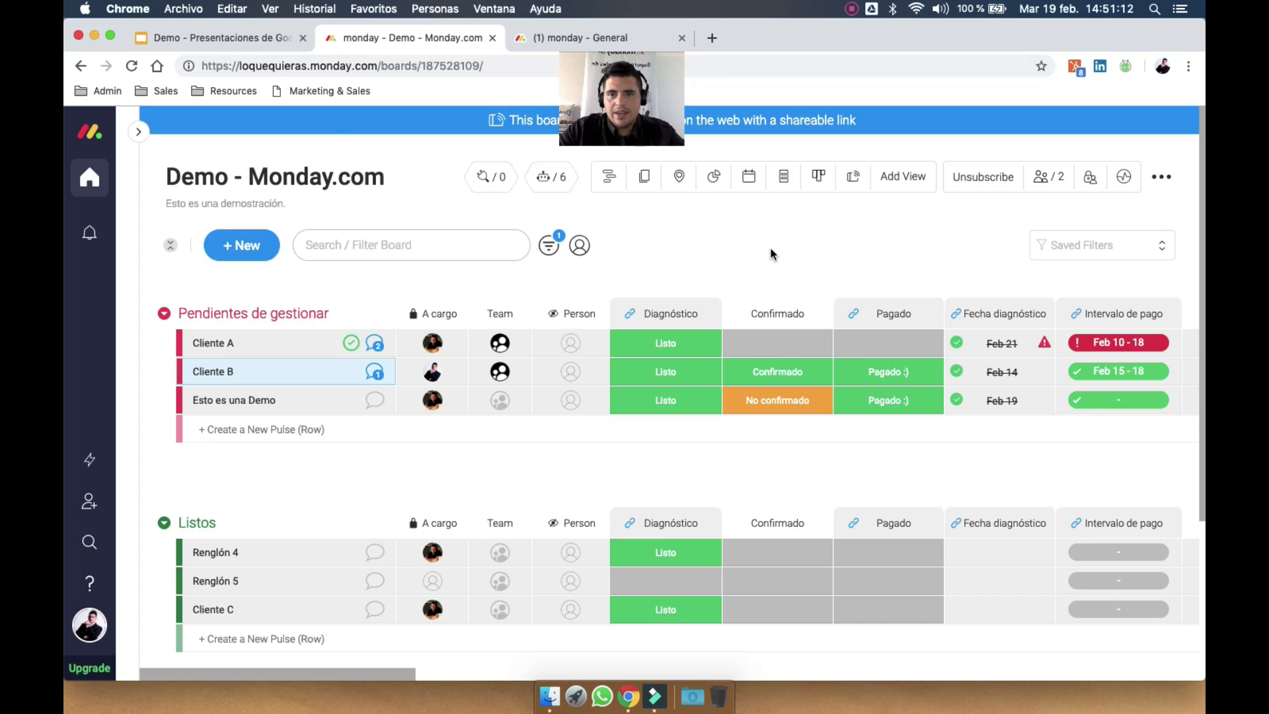
Advance the slides to 13 and 14 (Control y toma de decisiones), closing the General tab
left_click(252, 45)
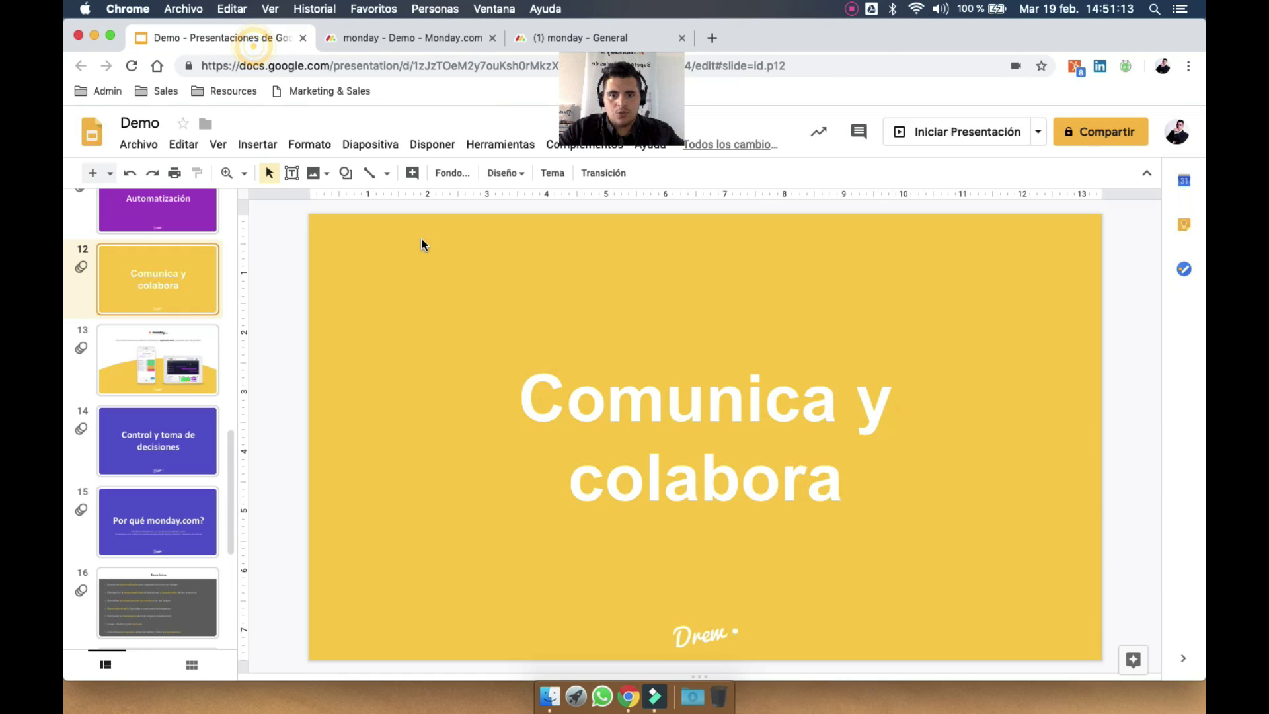
left_click(163, 351)
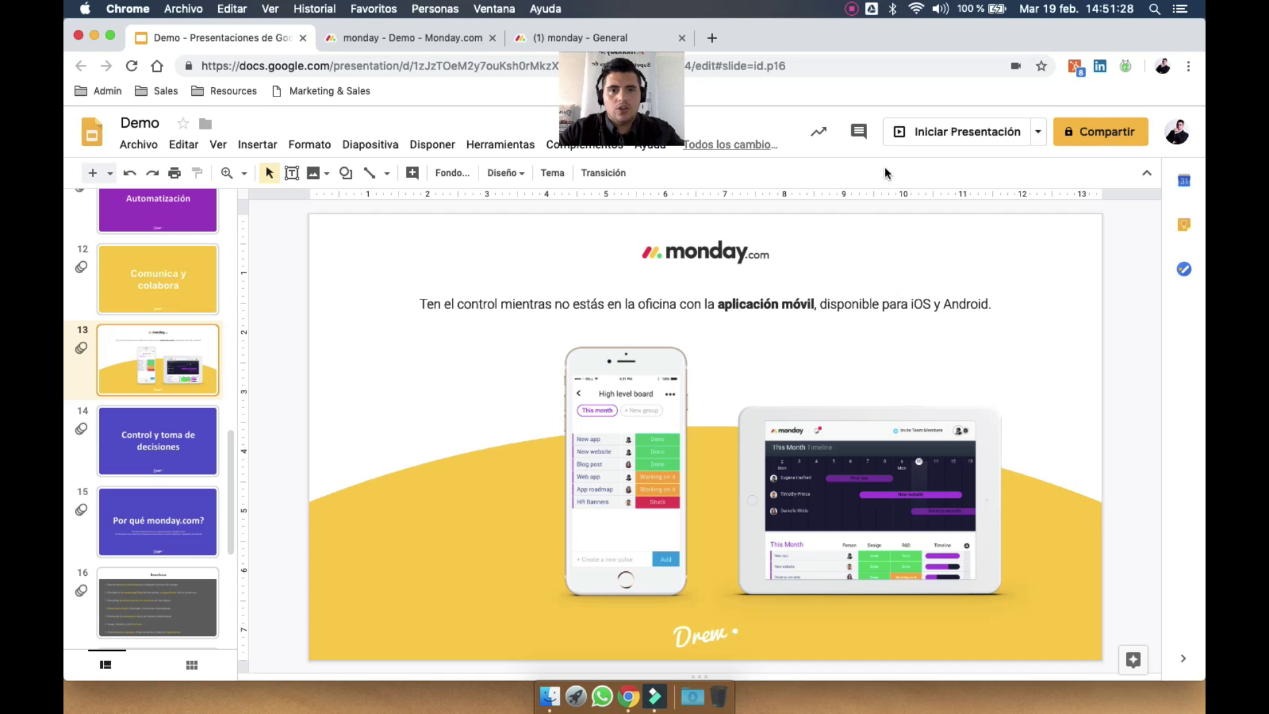
left_click(682, 37)
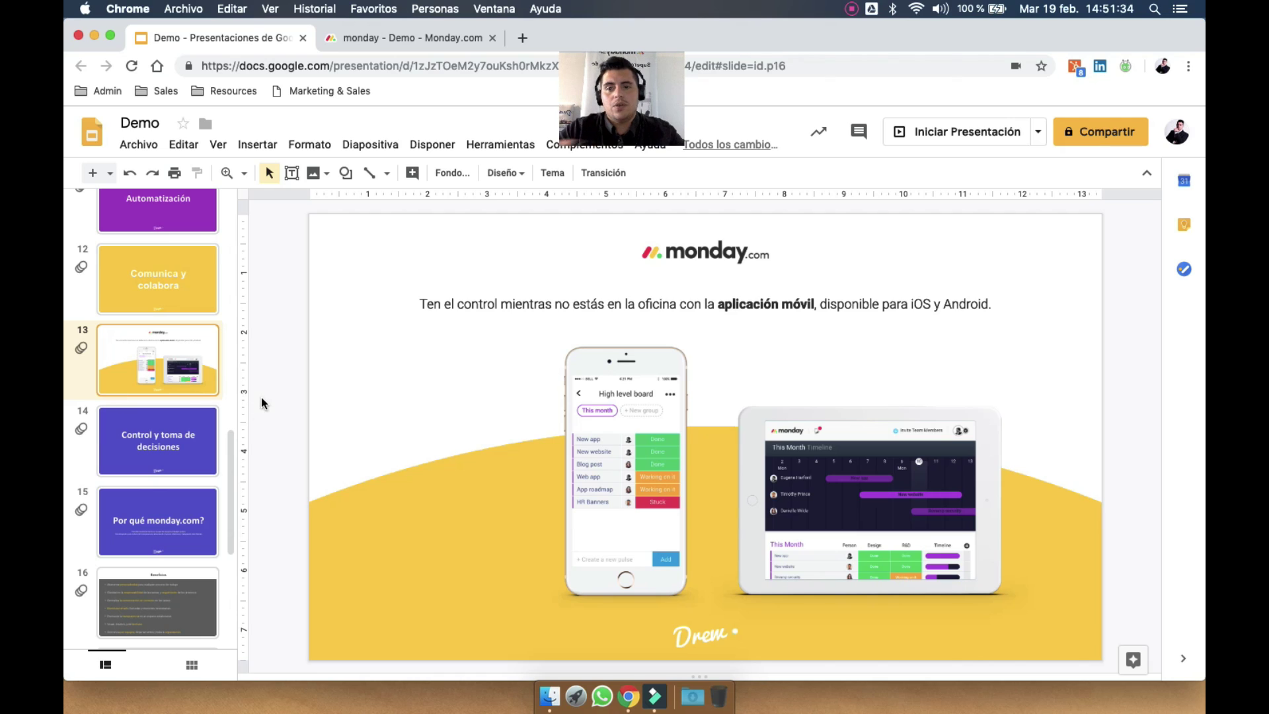
left_click(141, 438)
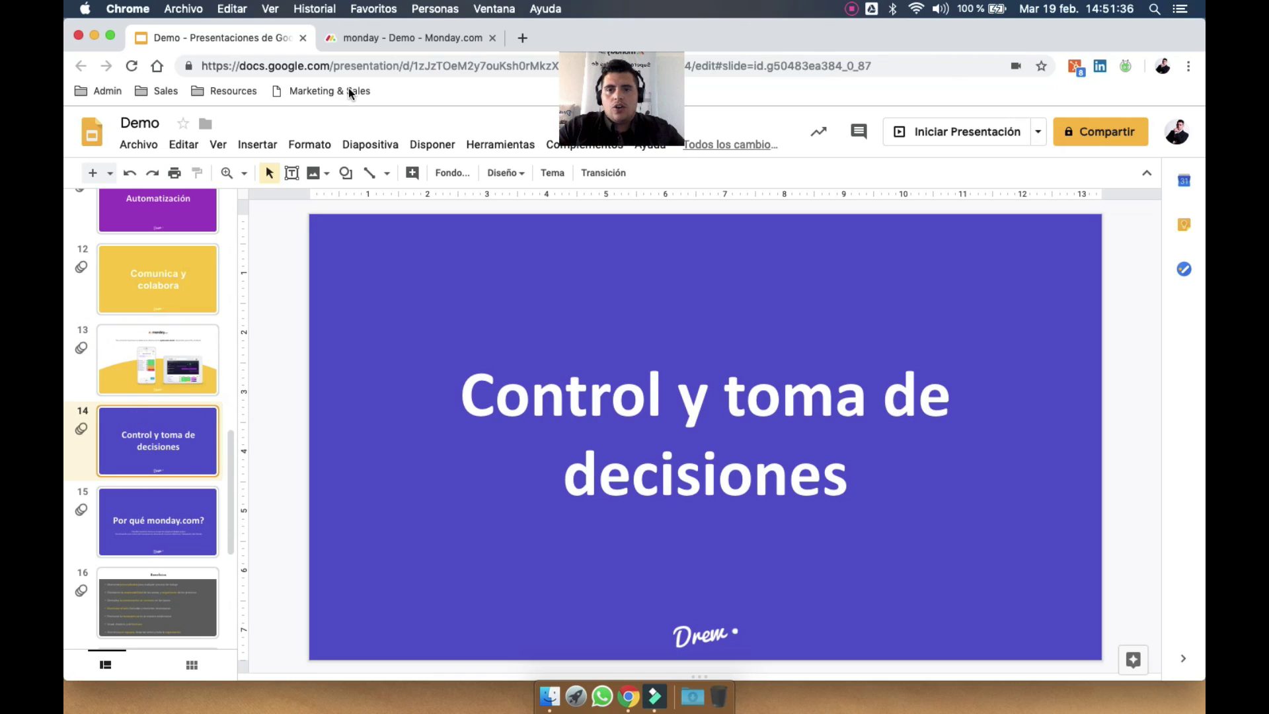
left_click(408, 41)
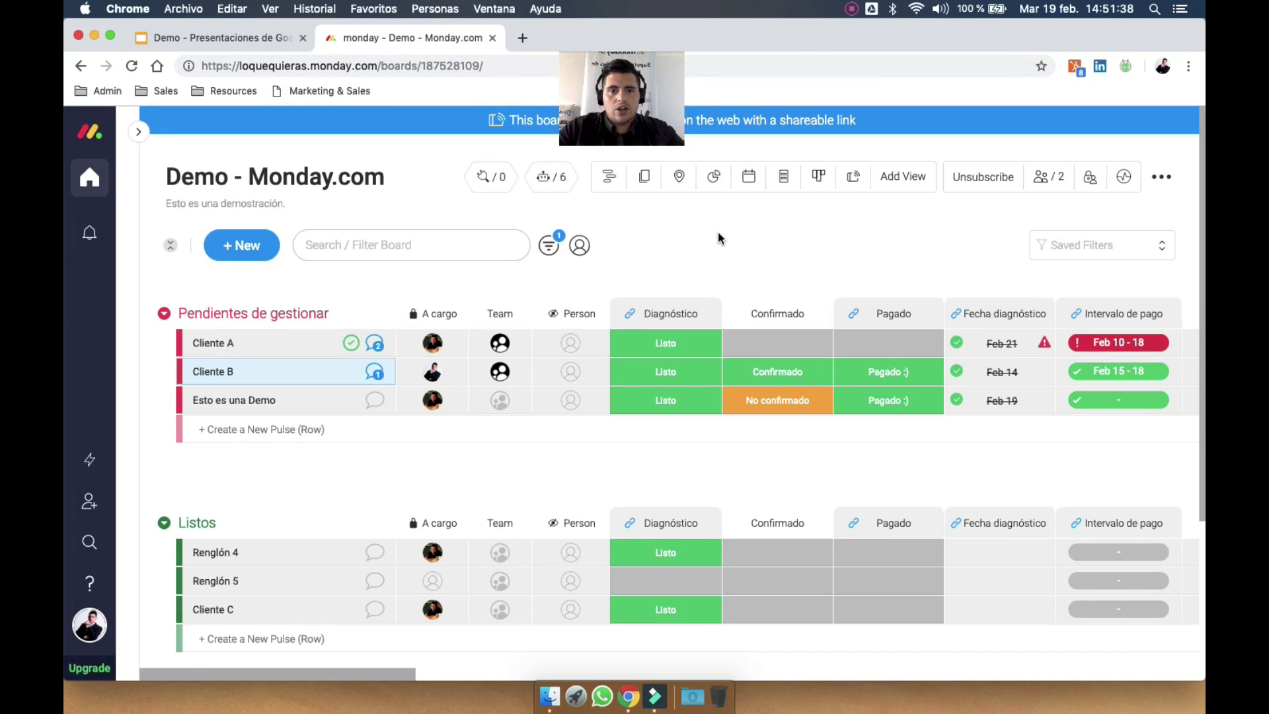
Open the Demo board's activity log and scroll through it
left_click(1125, 179)
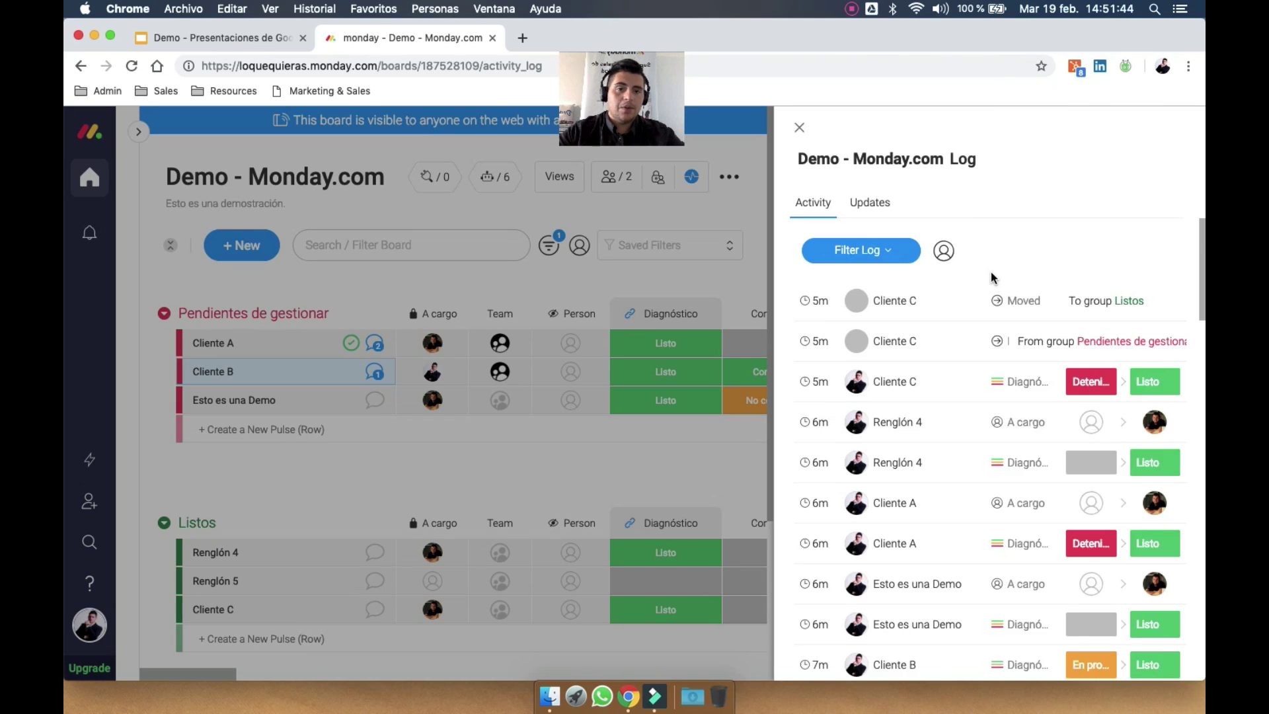
scroll(876, 380, "down", 15)
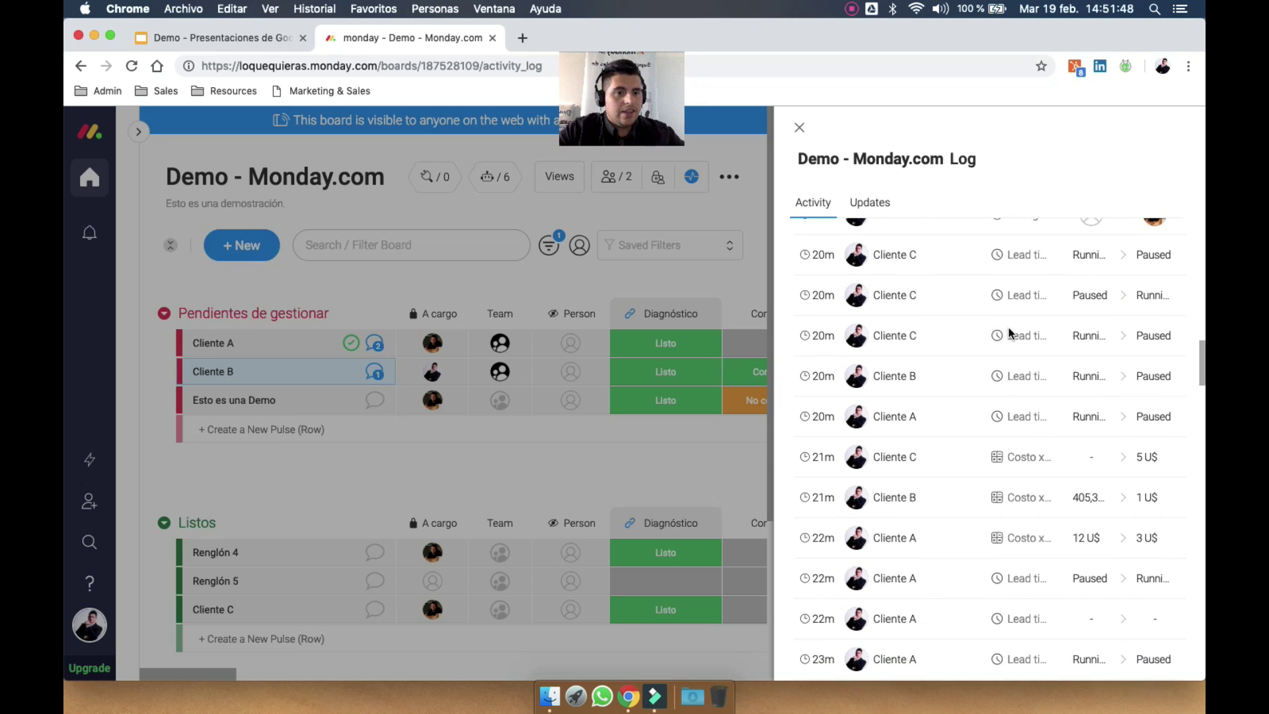
scroll(1058, 326, "up", 15)
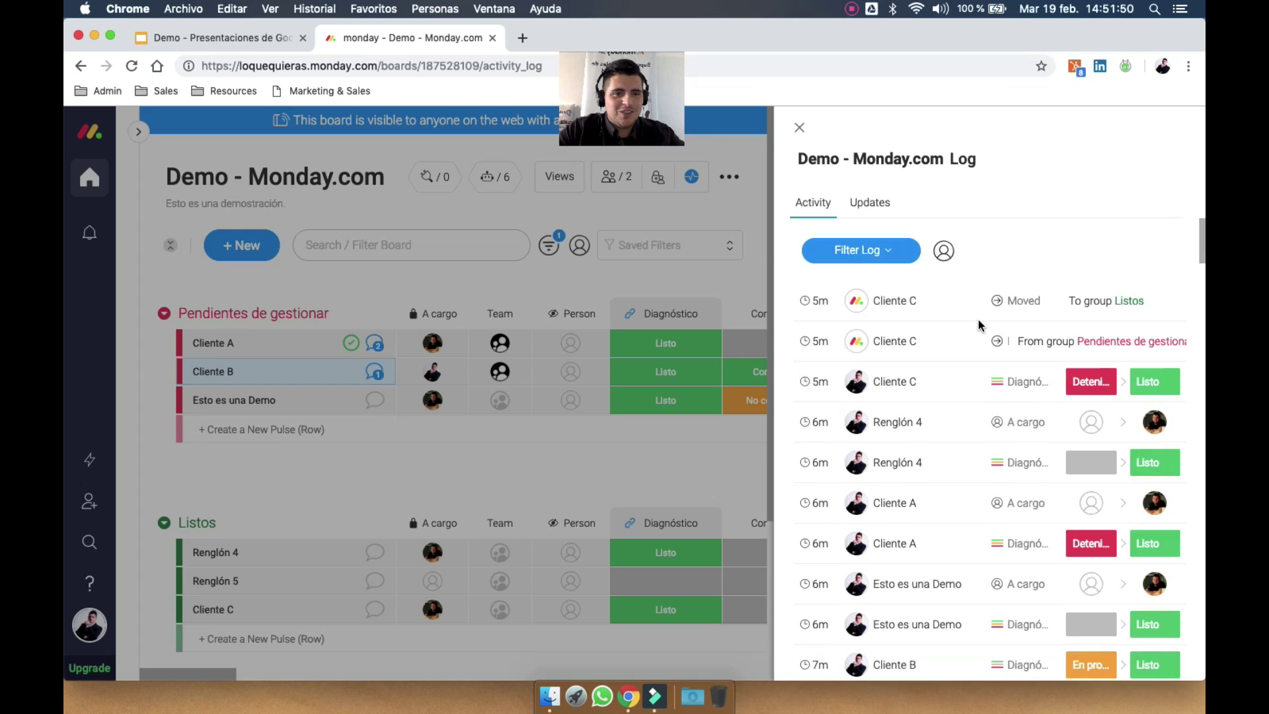
Filter the log to Today, Pendientes de gestionar and Lead time
left_click(892, 250)
left_click(860, 359)
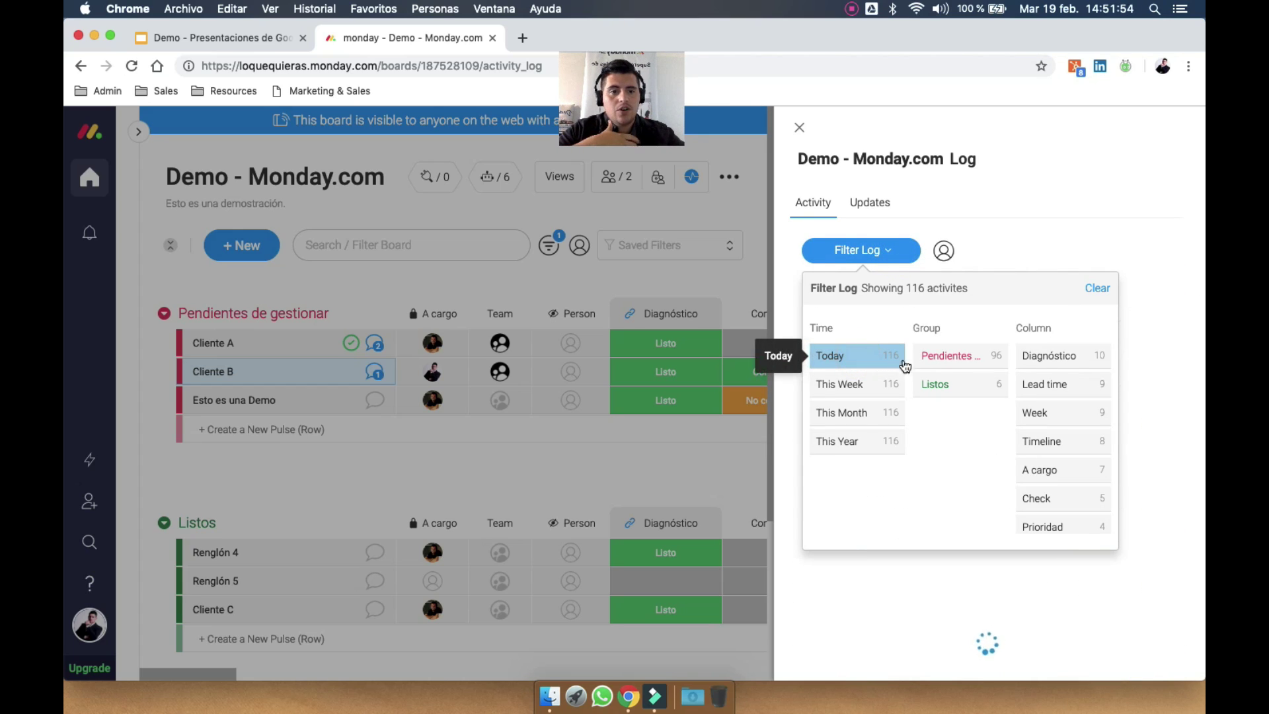
left_click(977, 361)
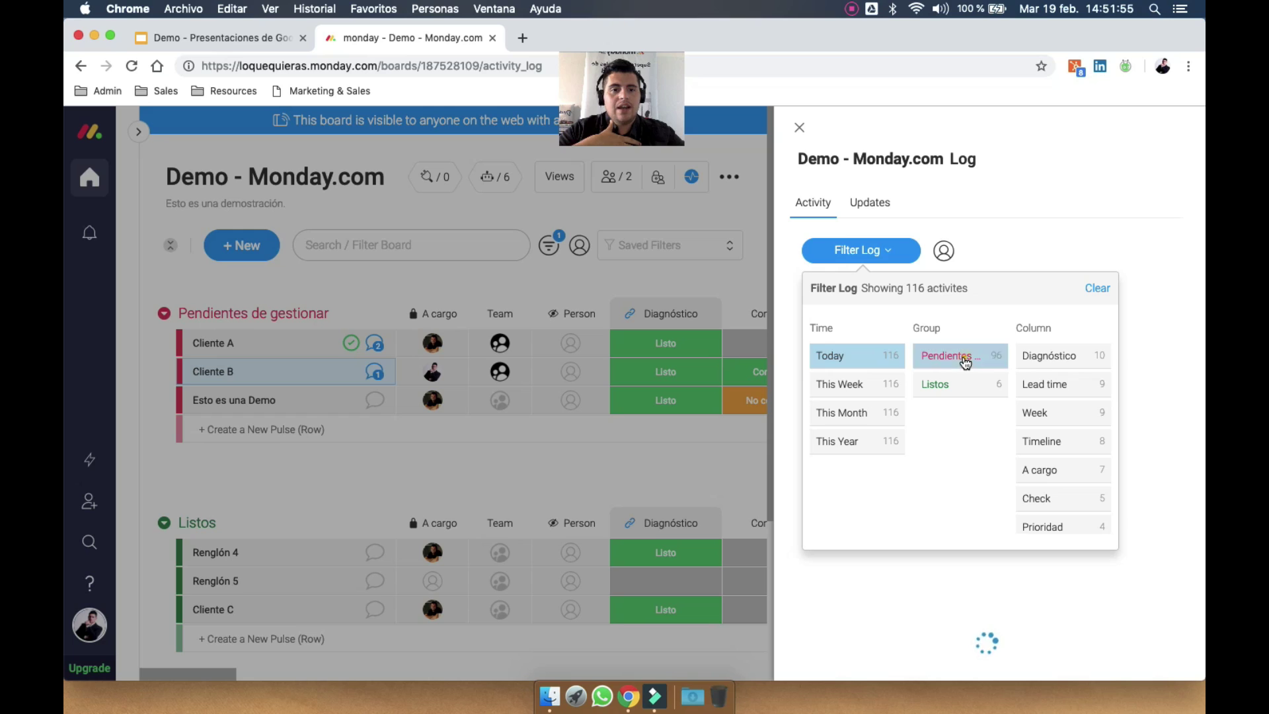
left_click(1057, 386)
left_click(1165, 269)
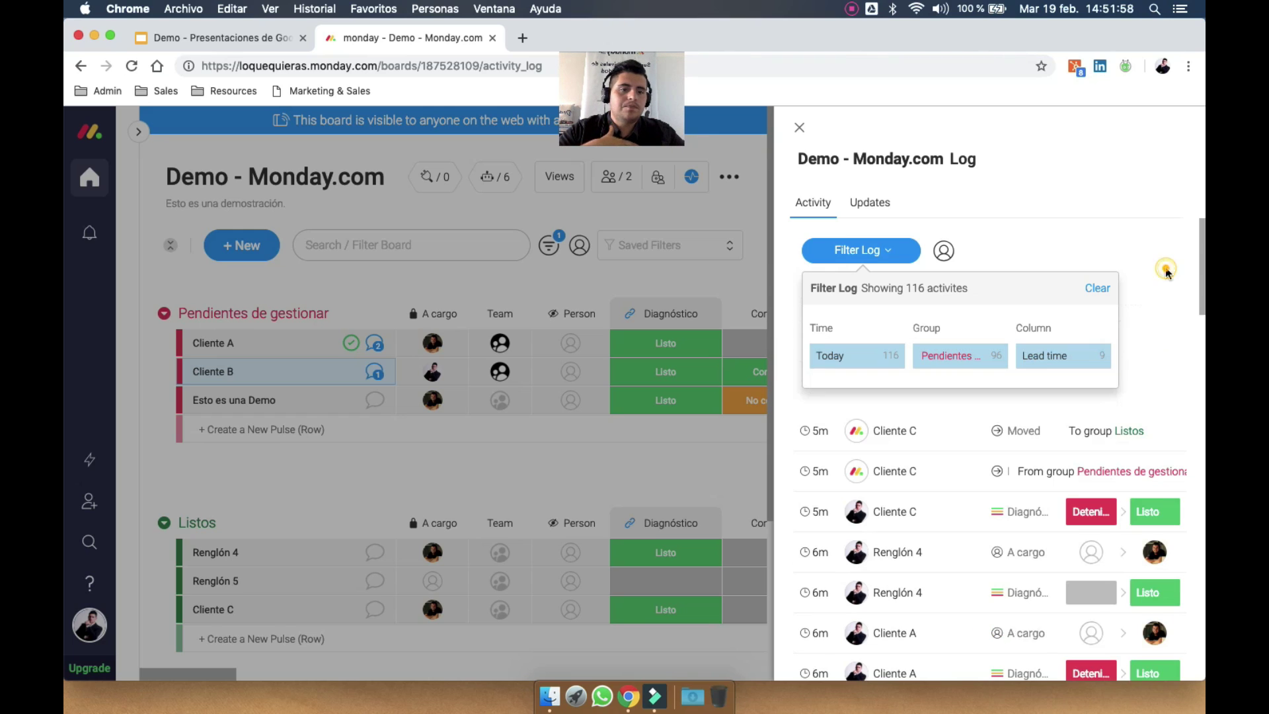
Review the filtered log, then clear all log filters
scroll(1146, 405, "down", 2)
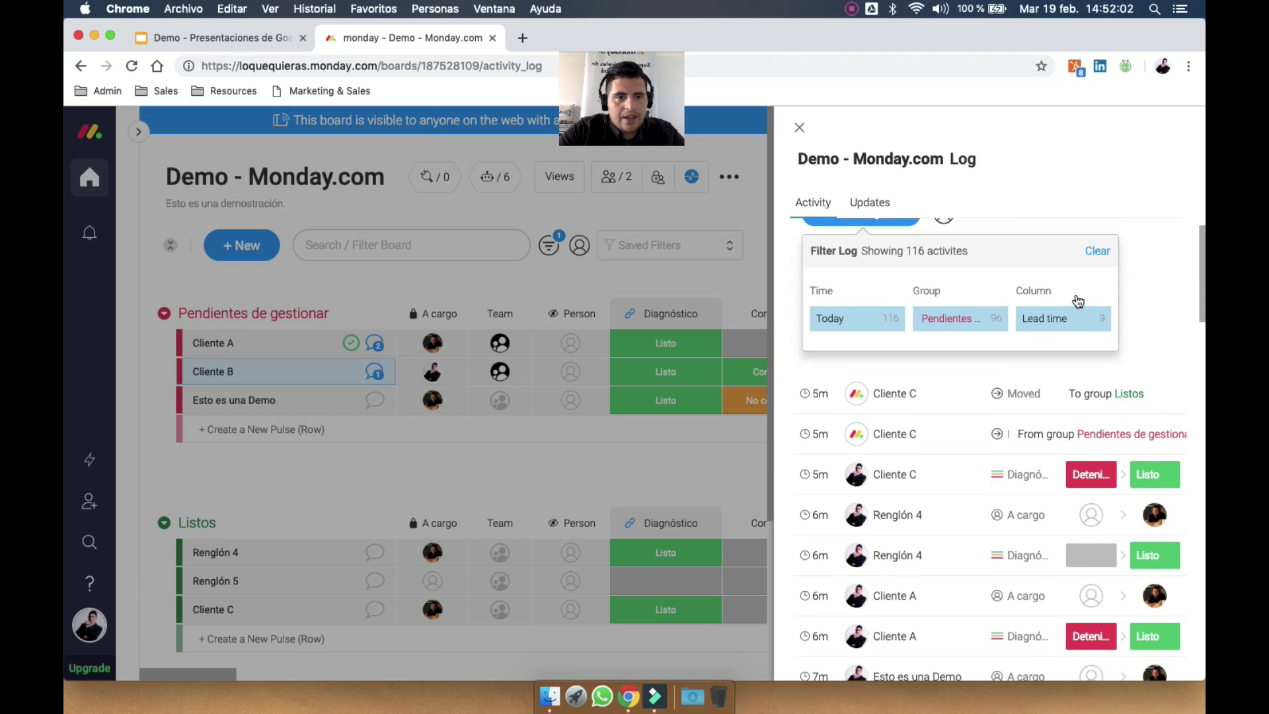
scroll(929, 458, "down", 6)
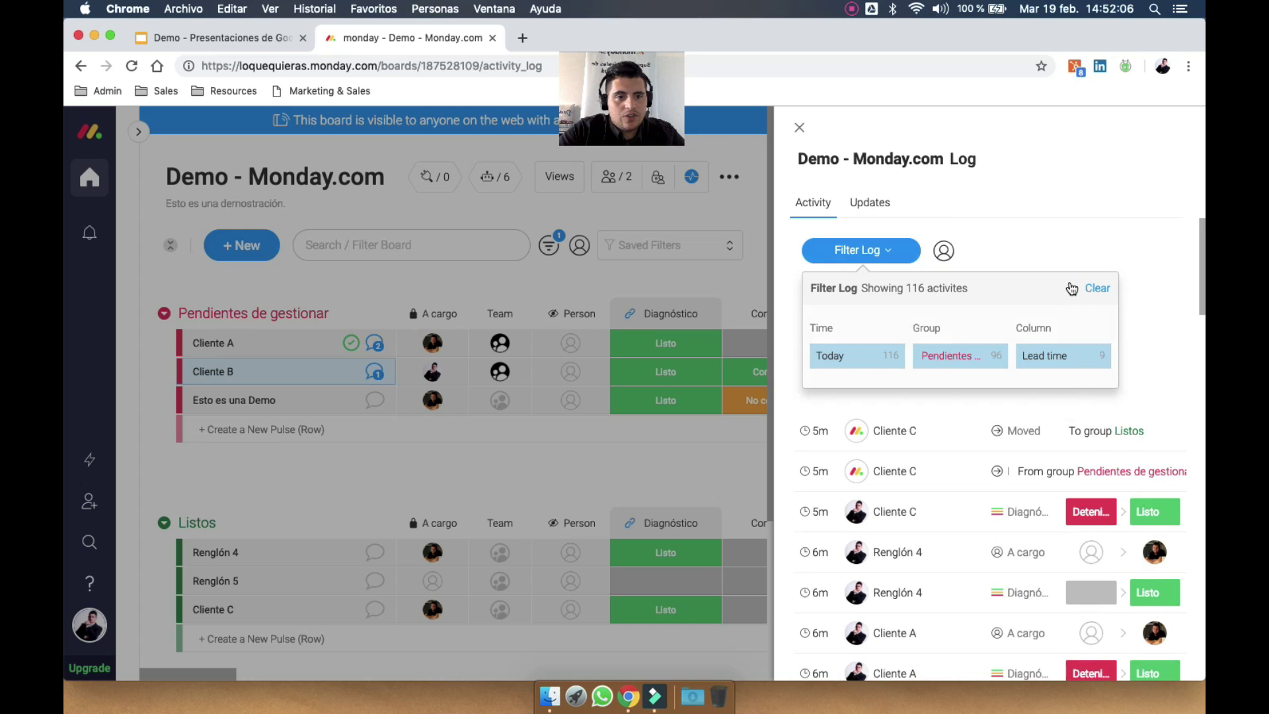
left_click(1094, 289)
left_click(1014, 237)
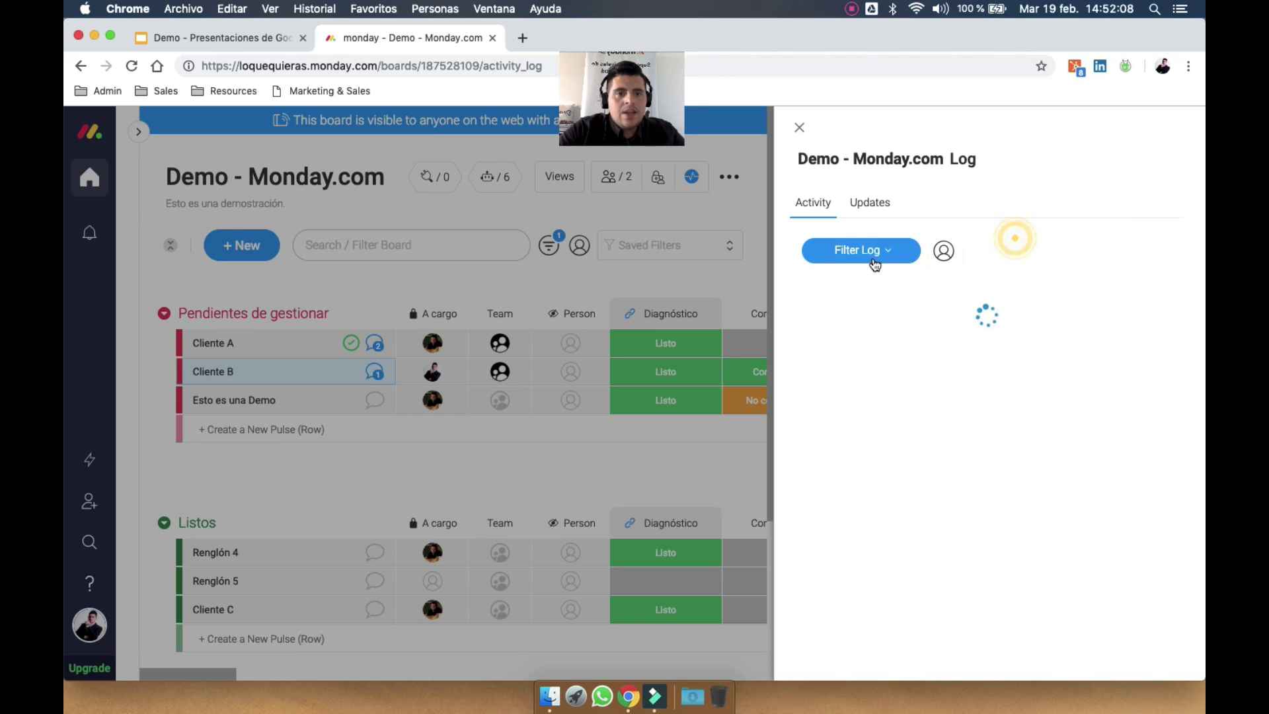
Close the board log, scroll through Cliente A's activity log, then close its panel
left_click(799, 127)
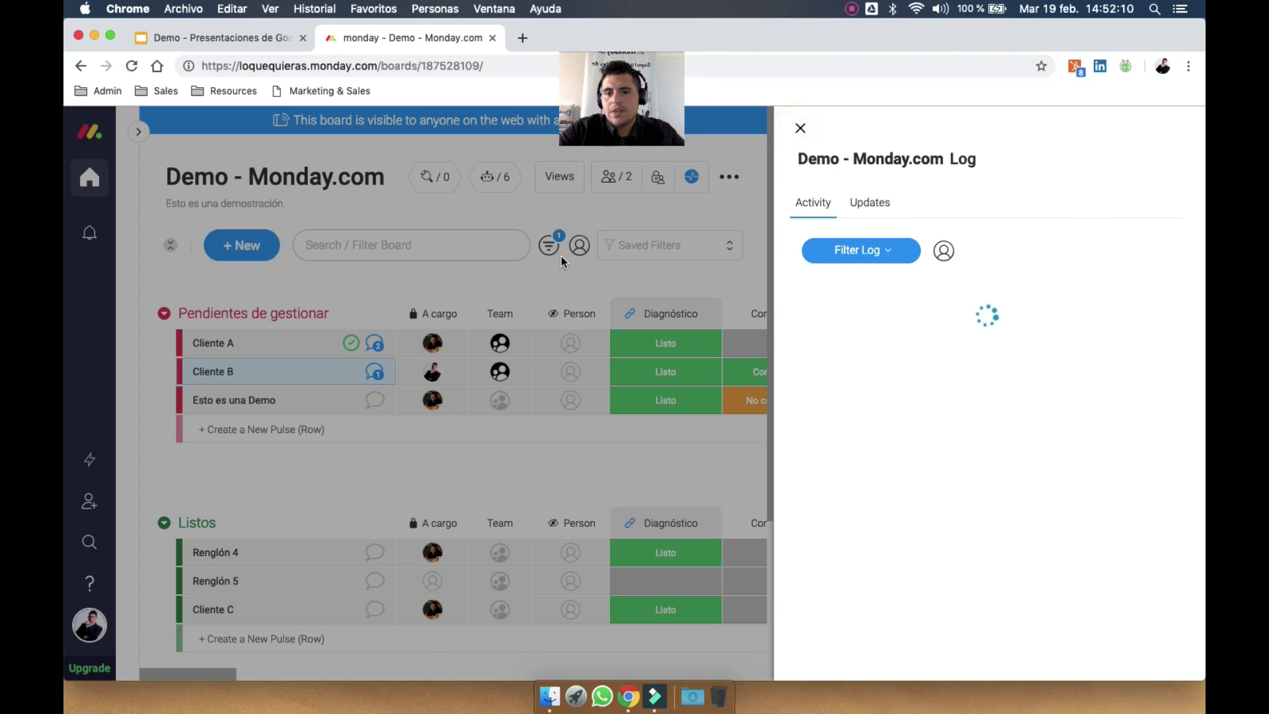
left_click(374, 342)
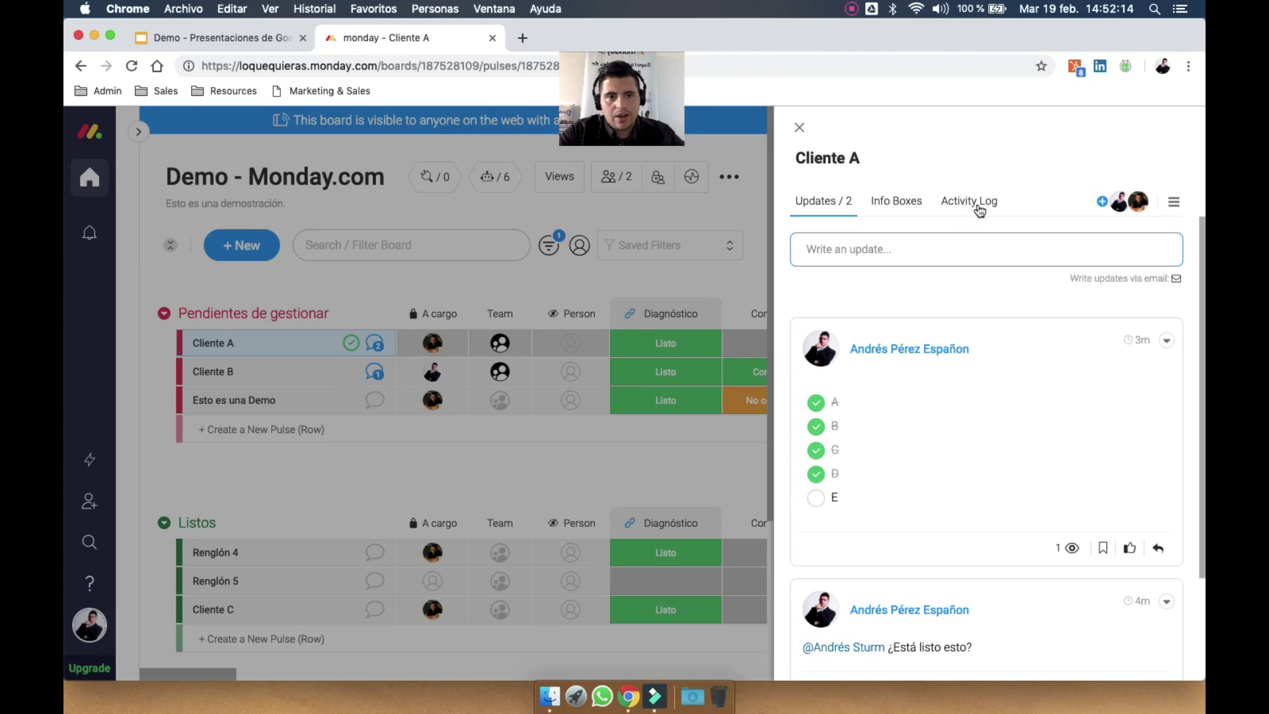
left_click(984, 204)
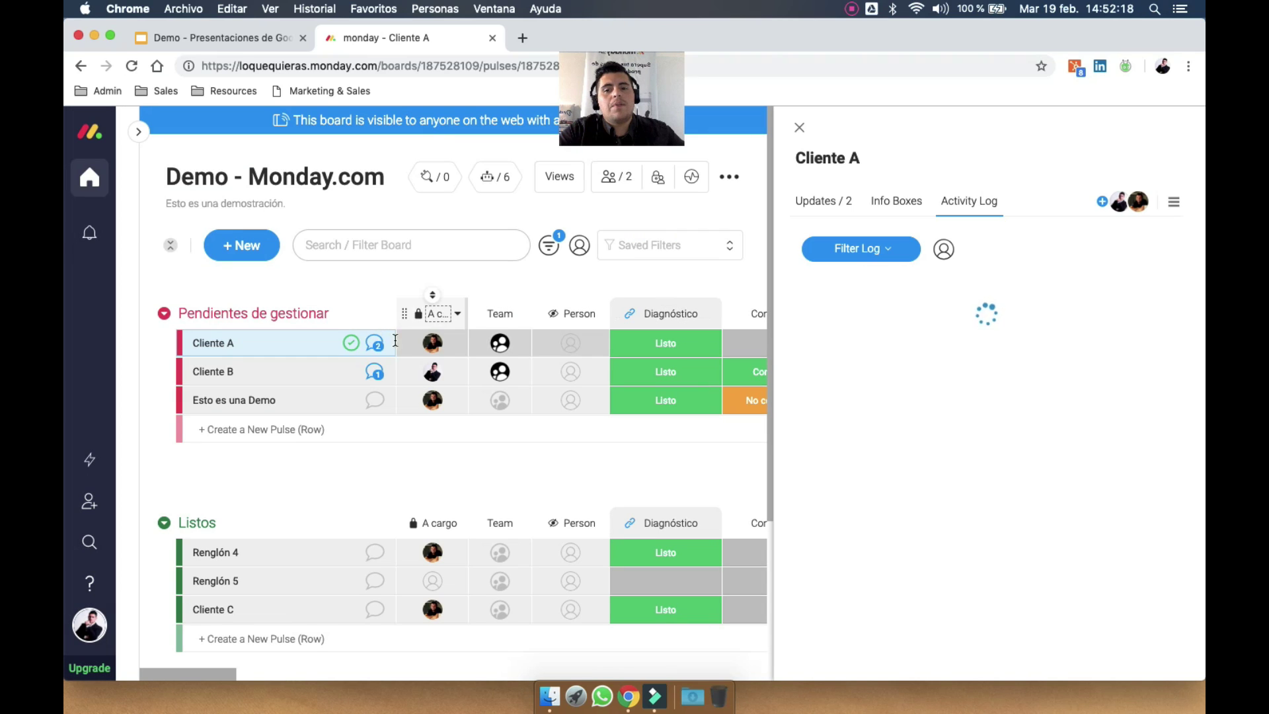
scroll(935, 342, "down", 3)
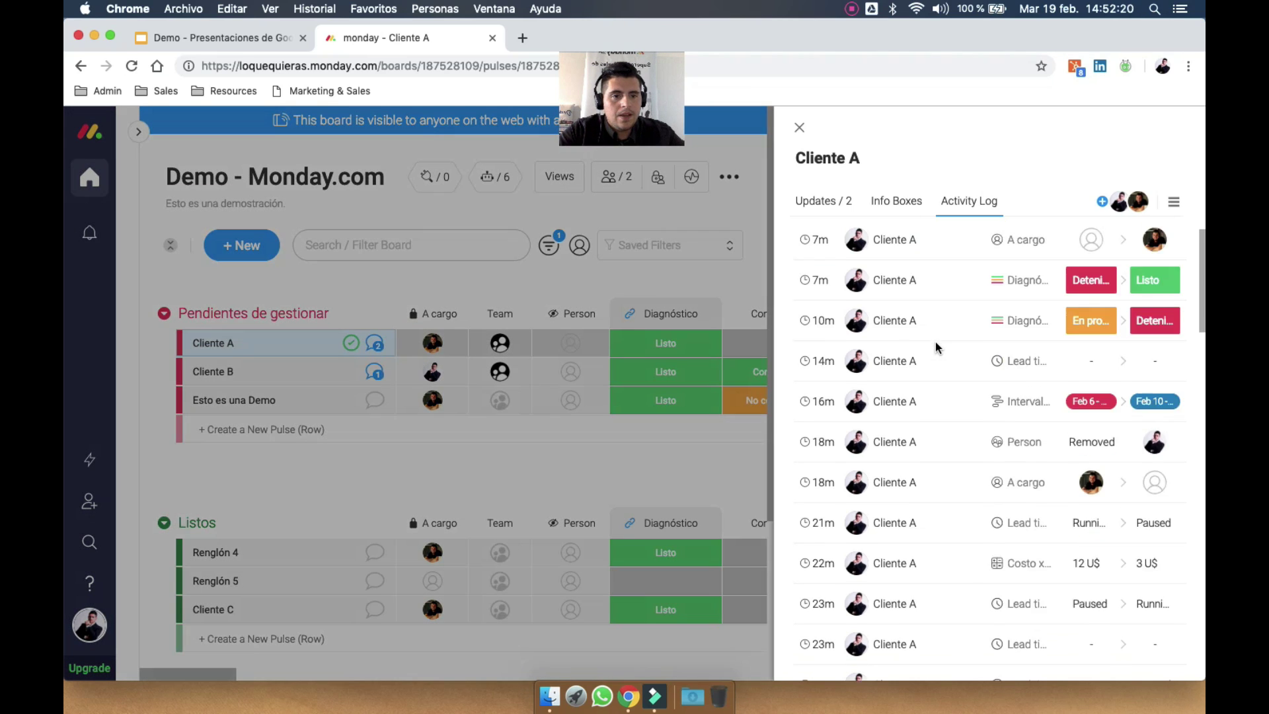
scroll(884, 376, "down", 15)
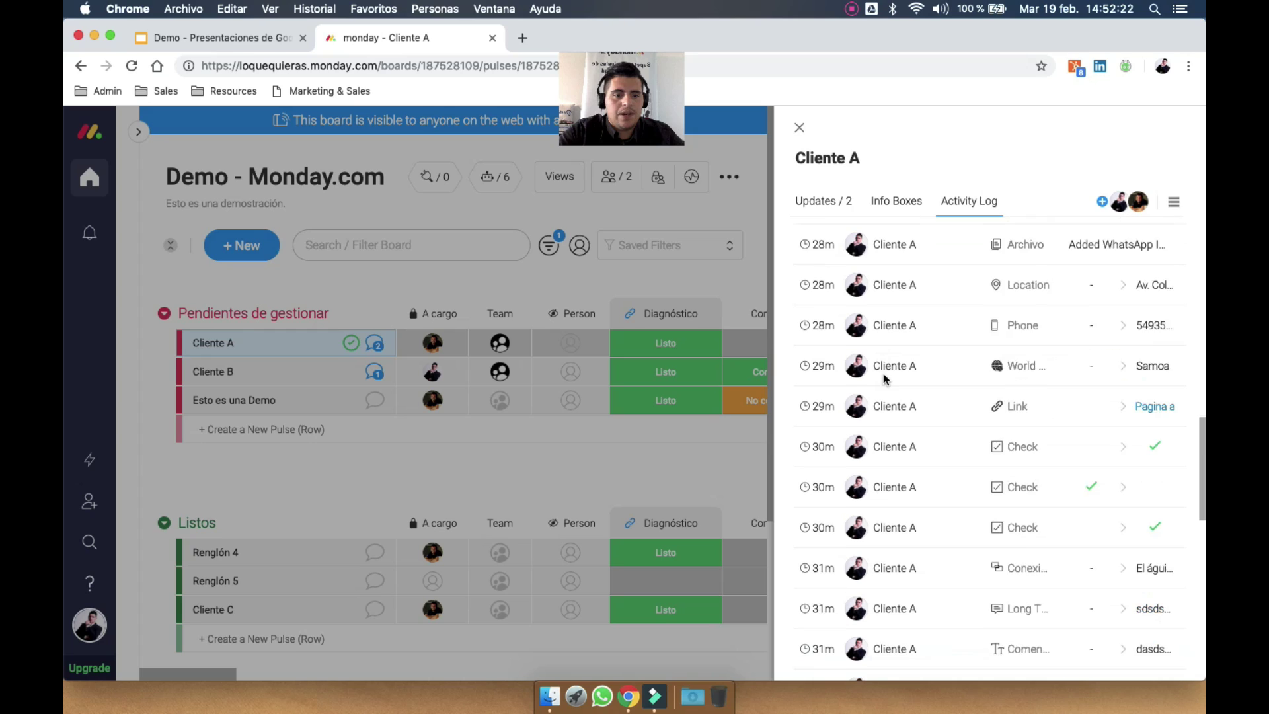
scroll(883, 375, "down", 2)
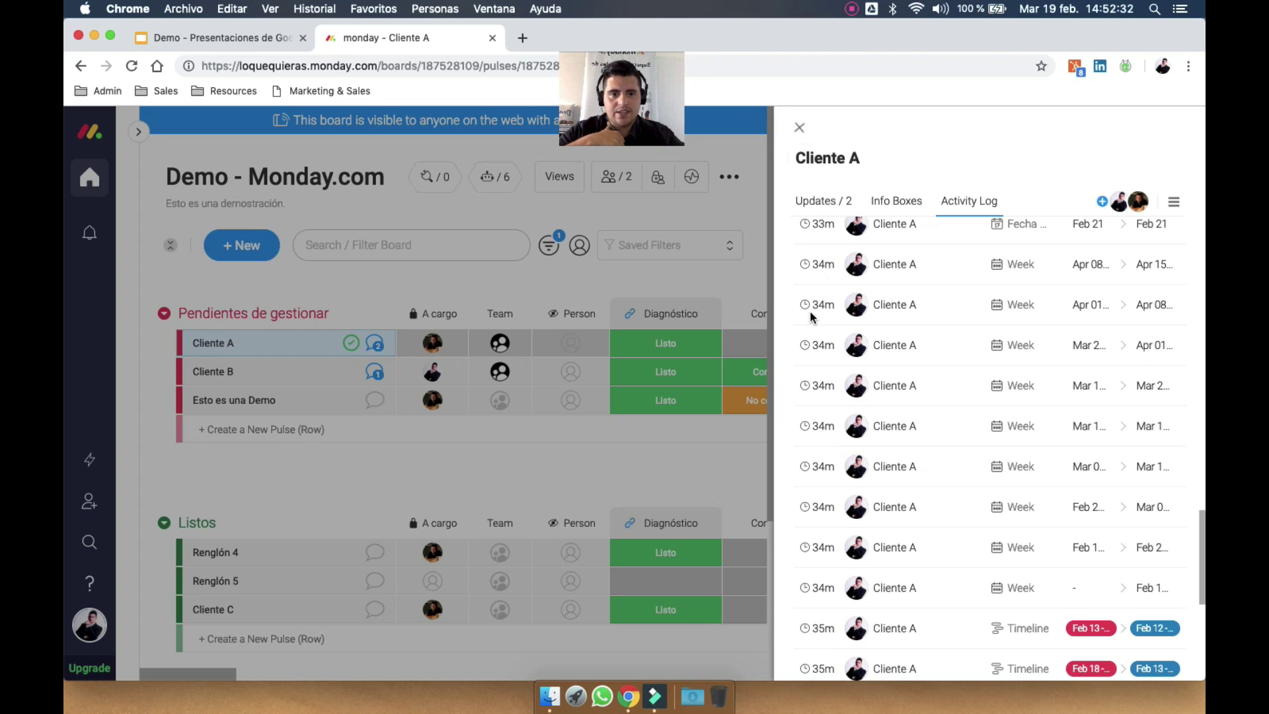
left_click(799, 127)
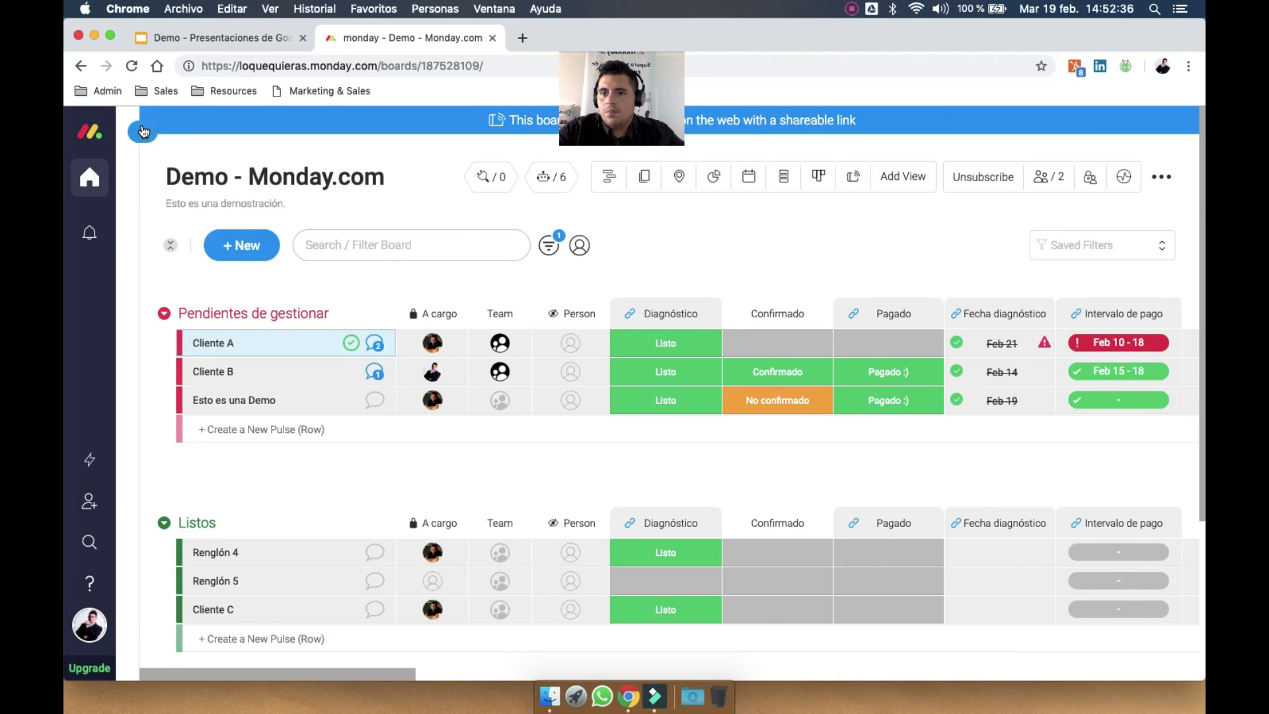
Collapse the Boards list, expand Dashboards and open the 'Tablero de control' dashboard
left_click(138, 133)
scroll(201, 523, "down", 3)
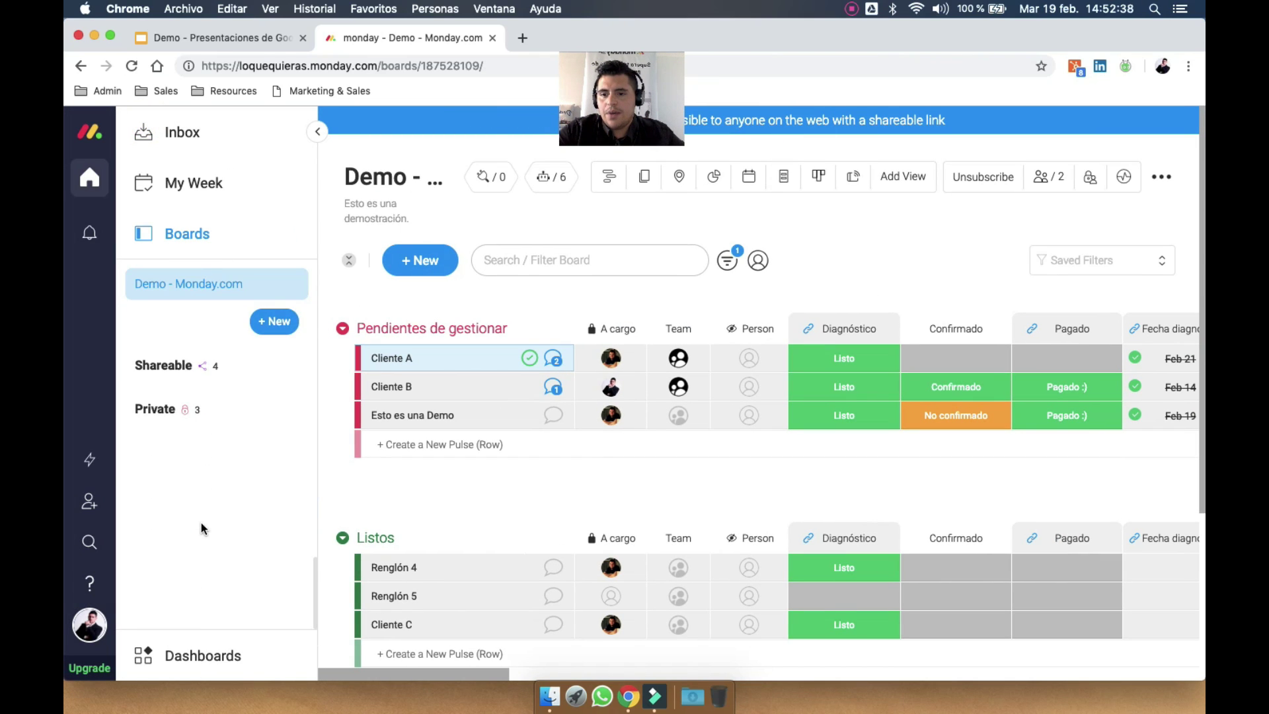
scroll(200, 520, "up", 5)
left_click(191, 232)
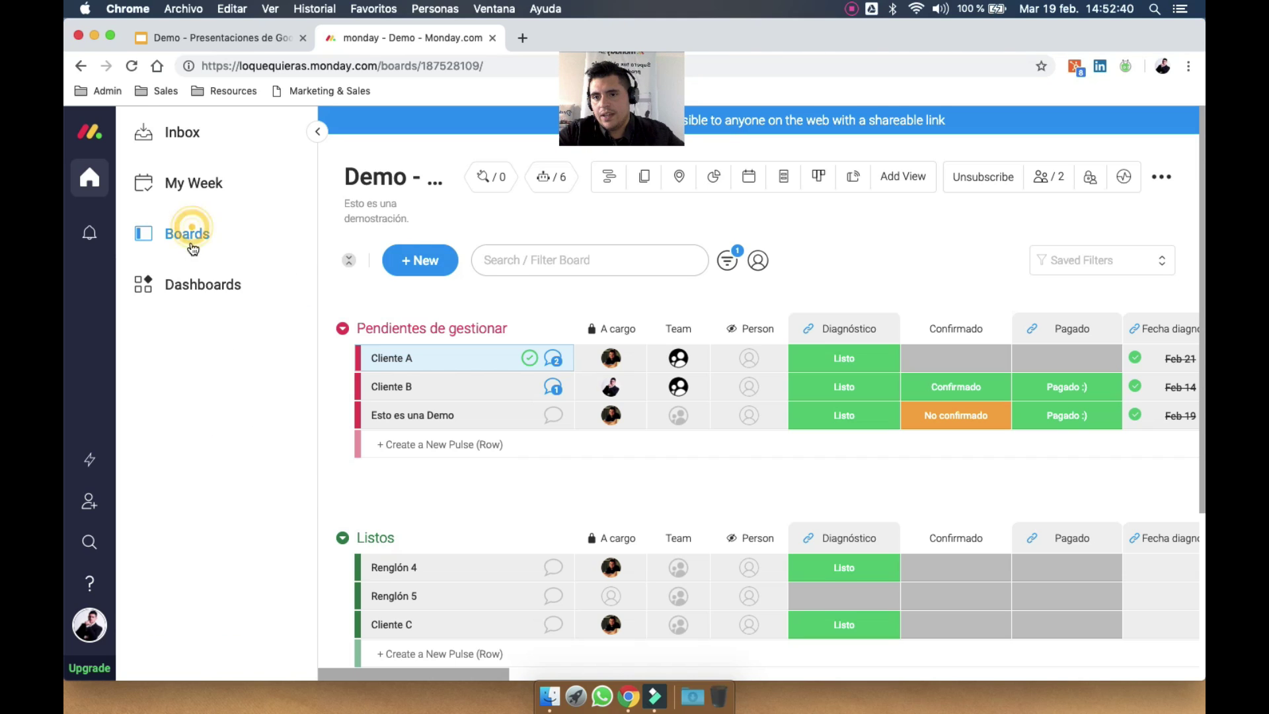
left_click(230, 291)
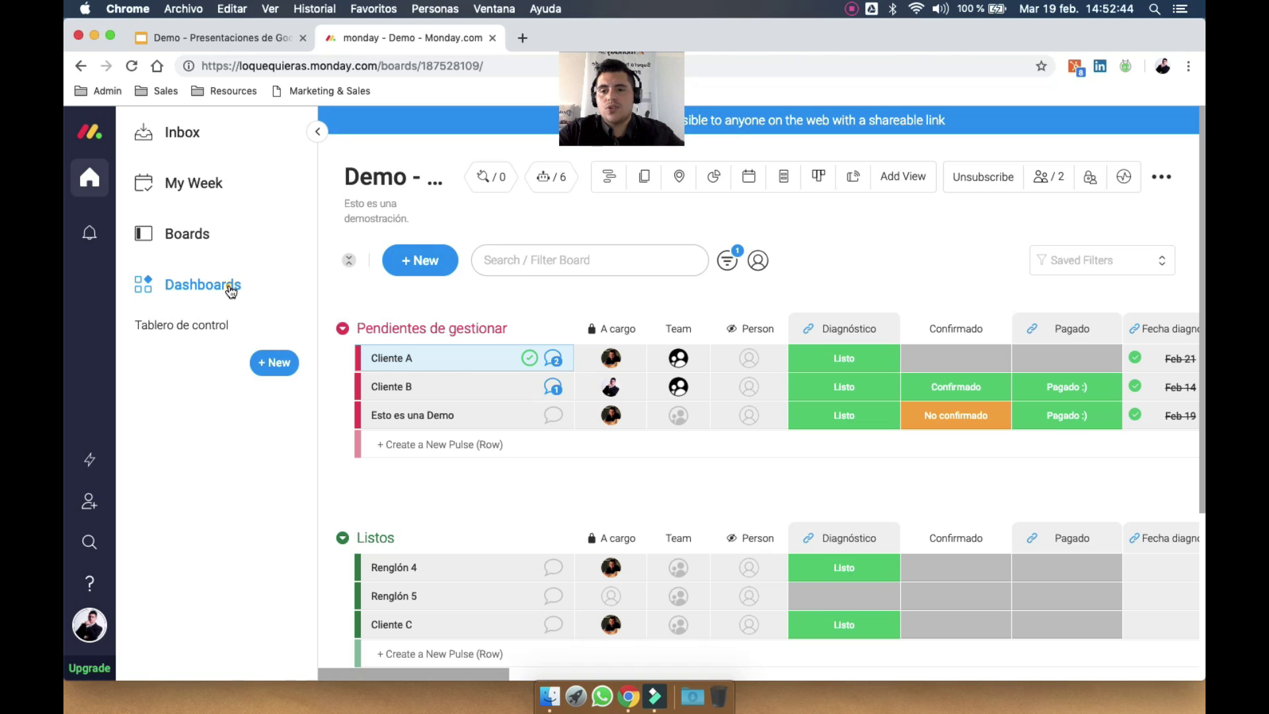
left_click(205, 323)
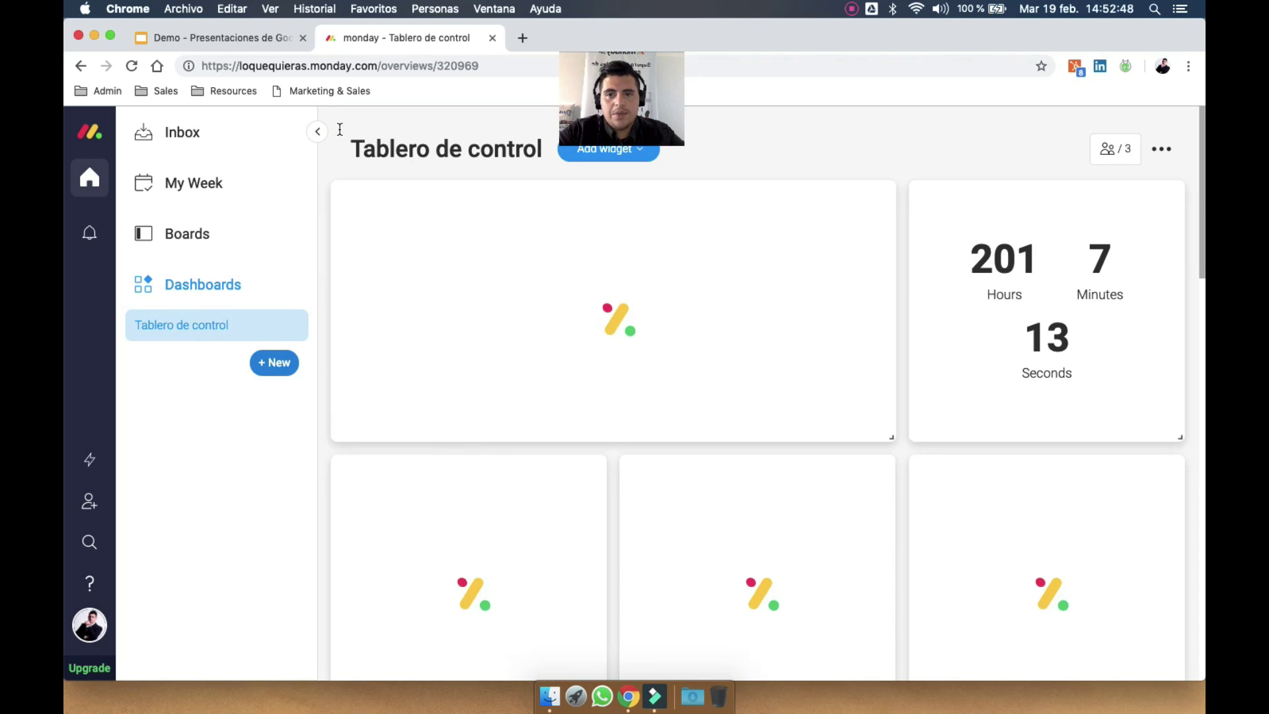
Hide the side navigation and confirm the Ventas por equipo pie chart is fed by the Ventas board
left_click(319, 133)
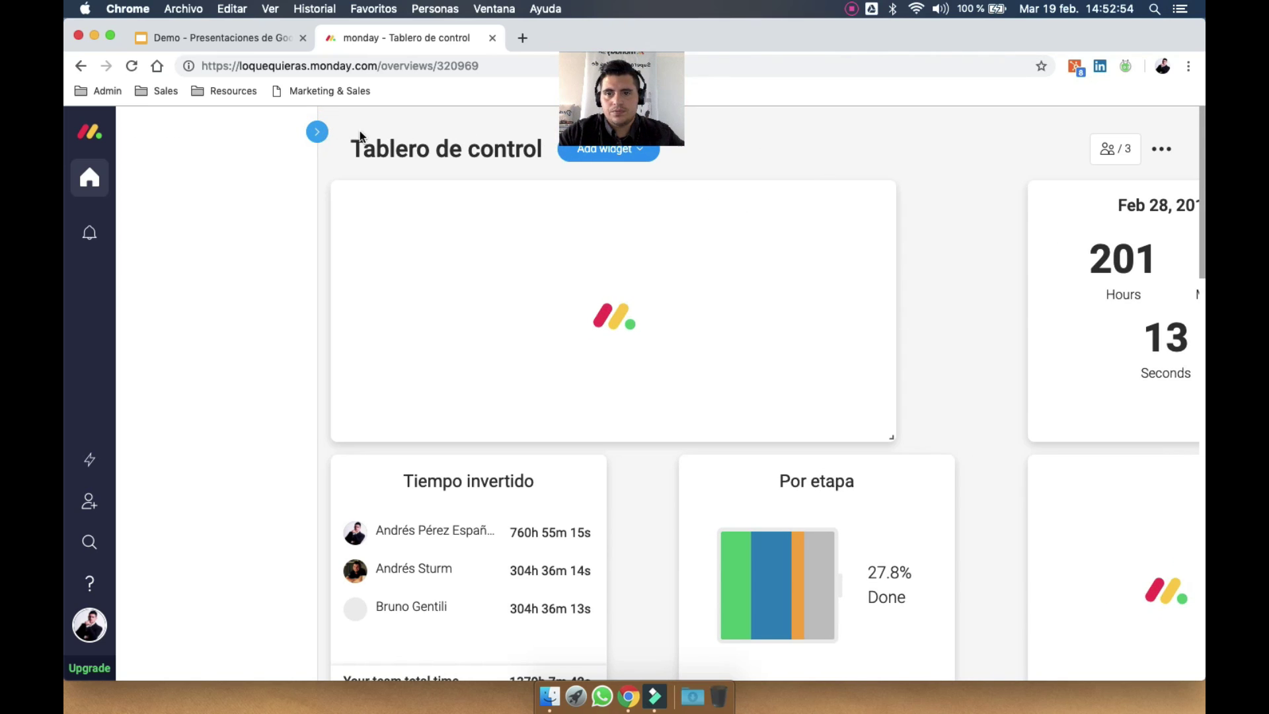
left_click(308, 139)
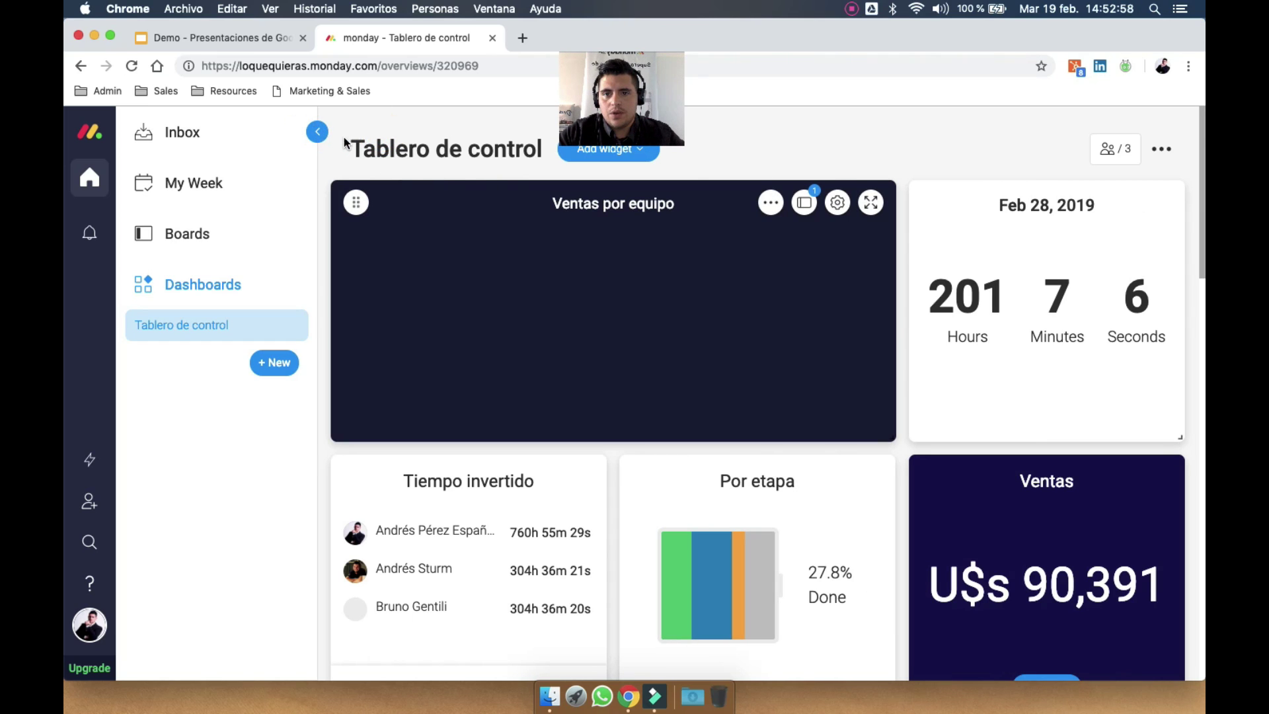
left_click(317, 132)
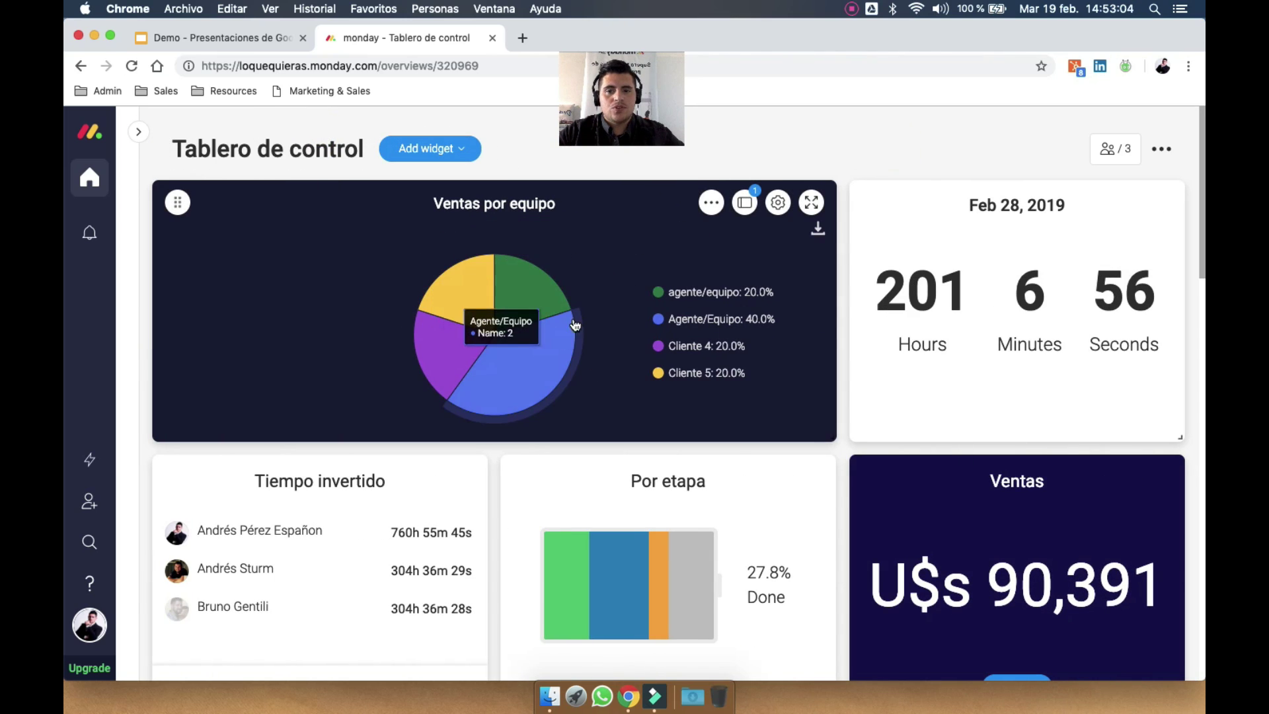
left_click(747, 207)
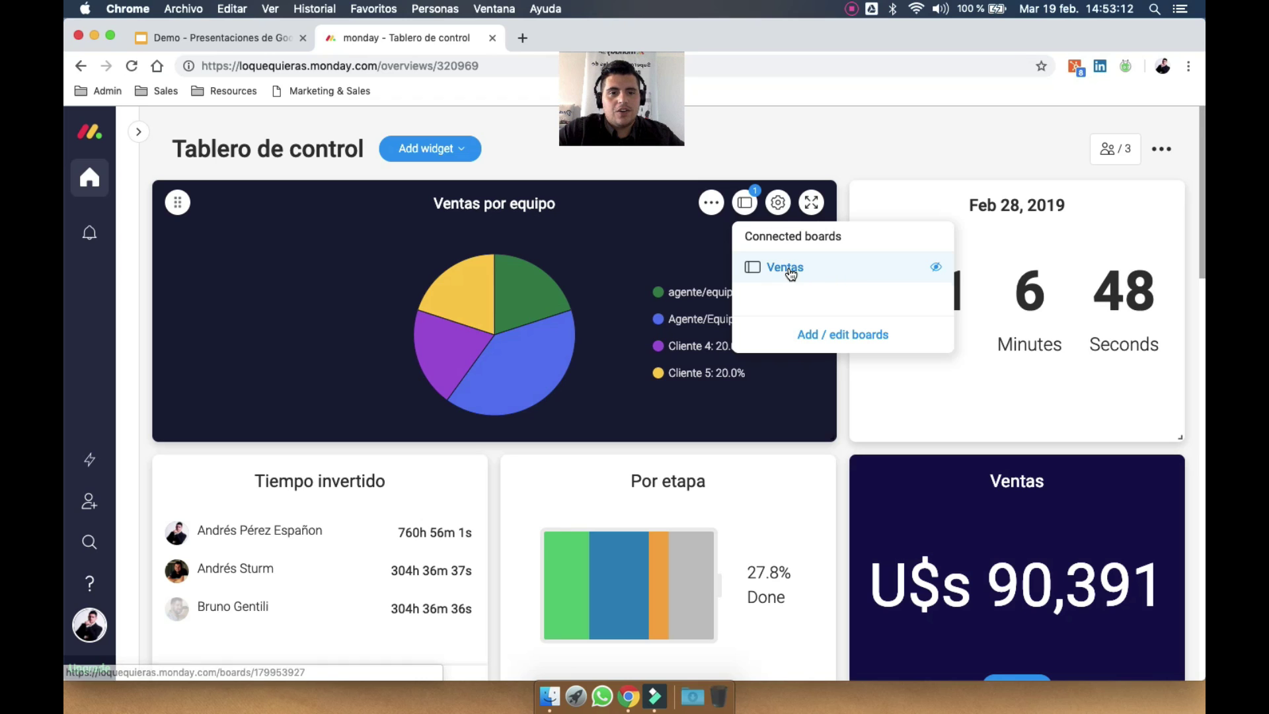
left_click(893, 125)
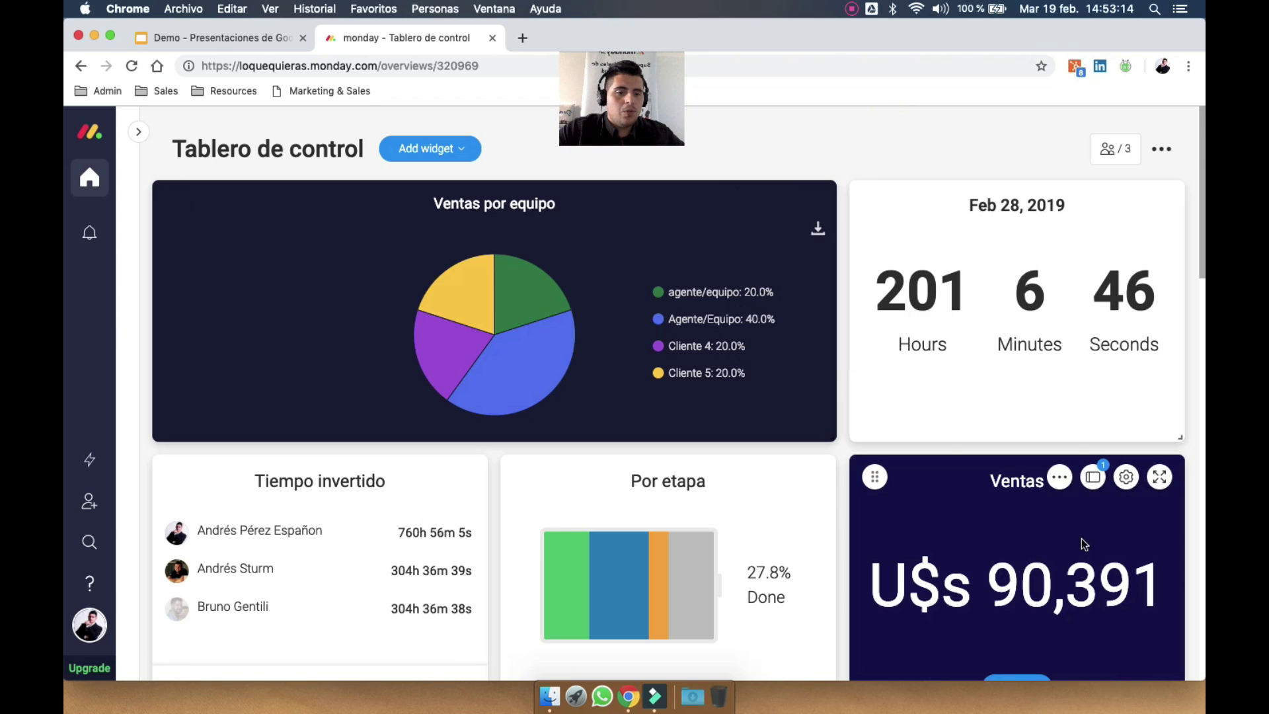
scroll(1011, 529, "down", 1)
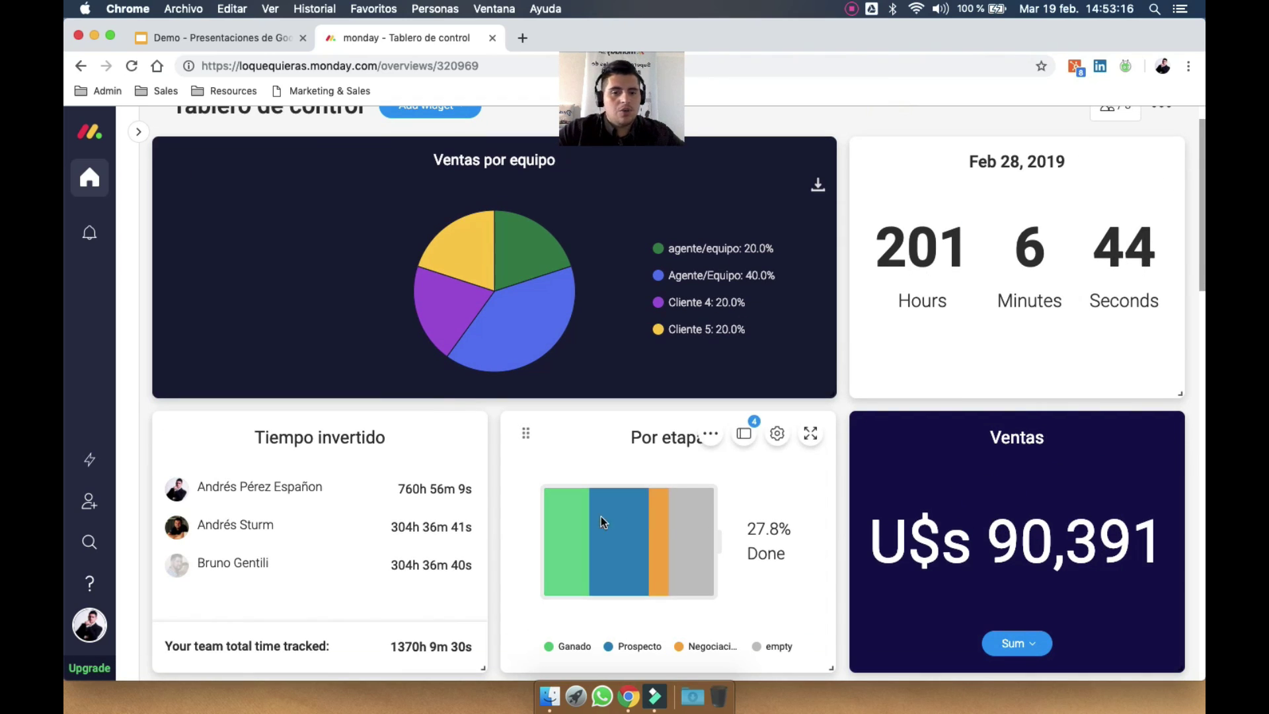
scroll(622, 530, "down", 1)
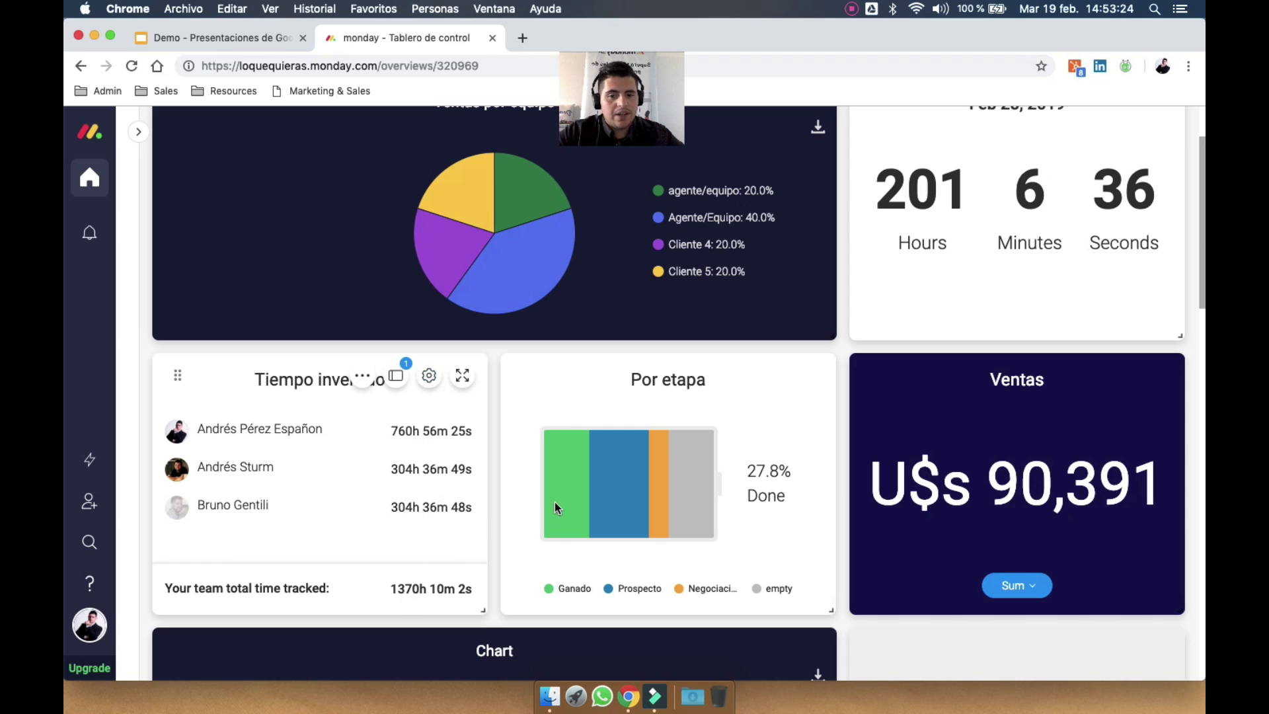
scroll(934, 295, "up", 3)
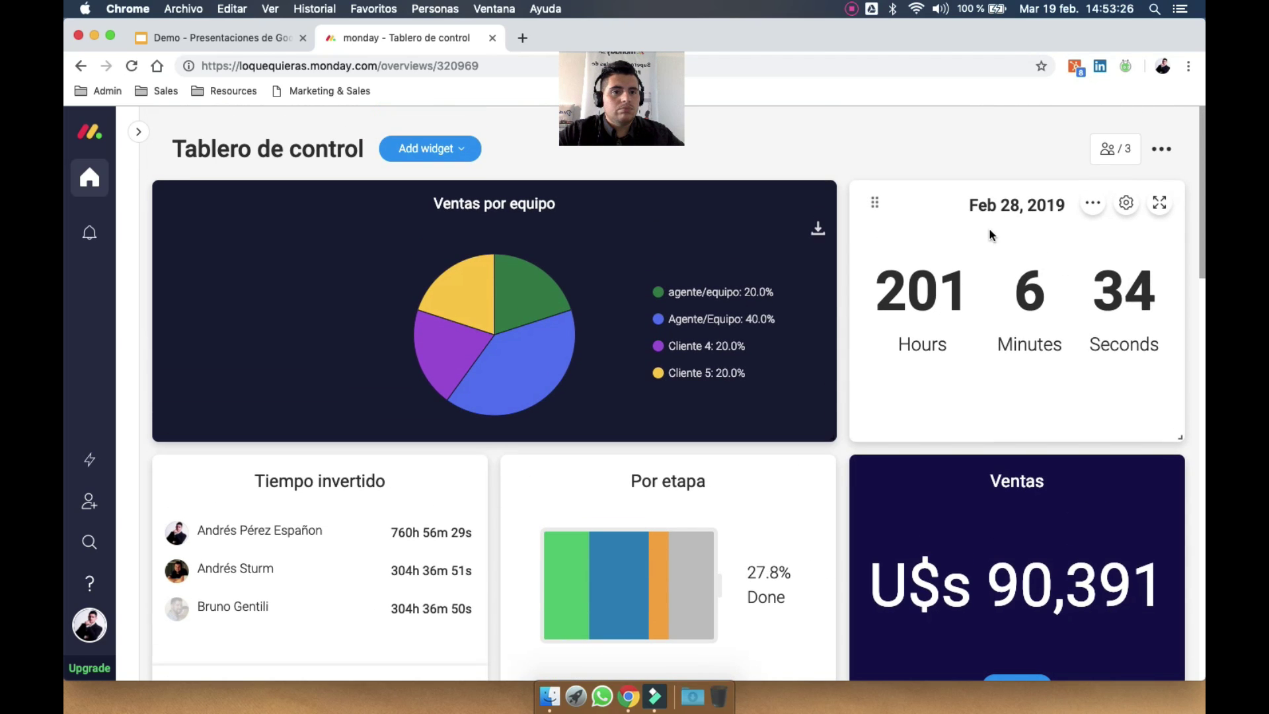
left_click(982, 143)
scroll(903, 326, "down", 3)
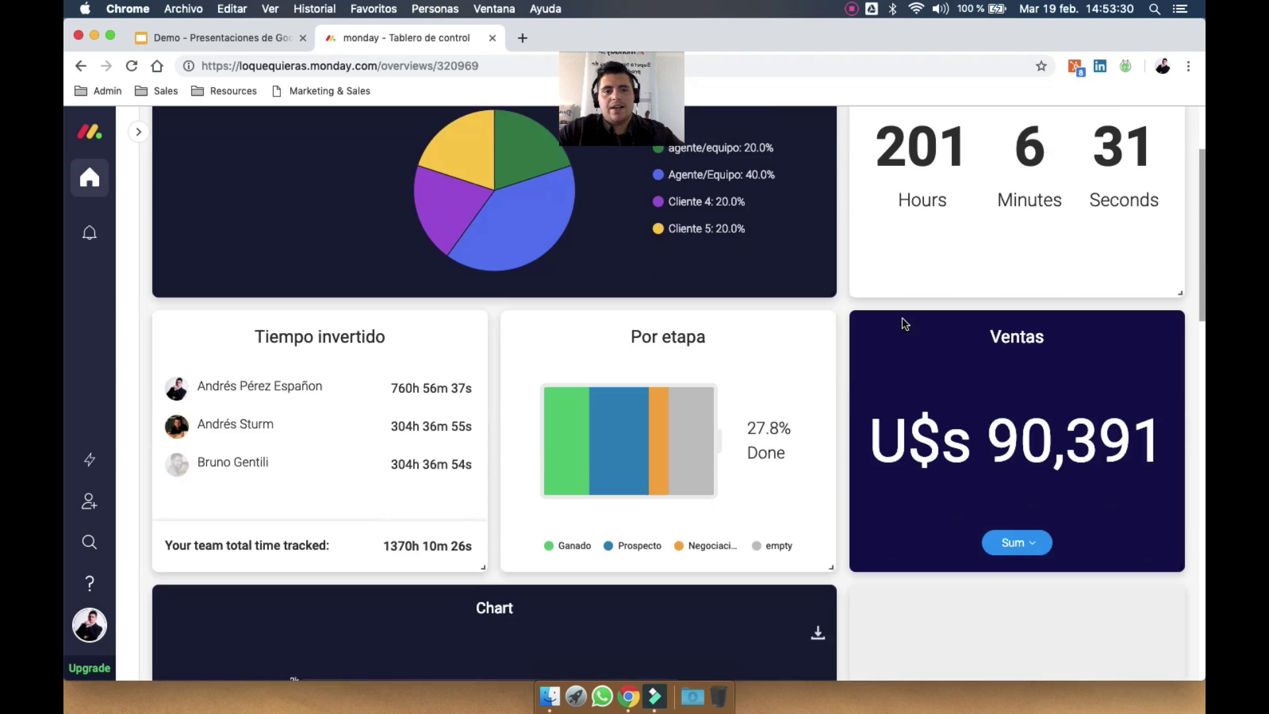
scroll(901, 323, "down", 5)
scroll(601, 360, "down", 1)
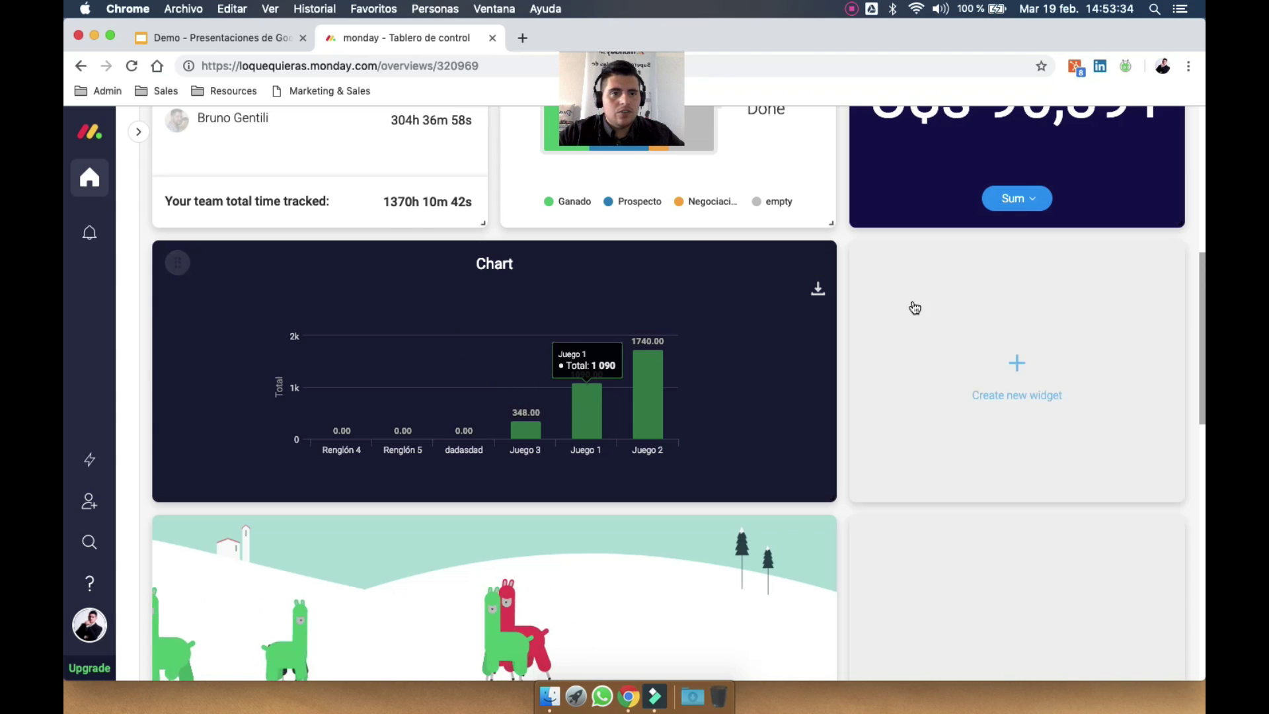
scroll(912, 306, "up", 2)
scroll(913, 306, "down", 4)
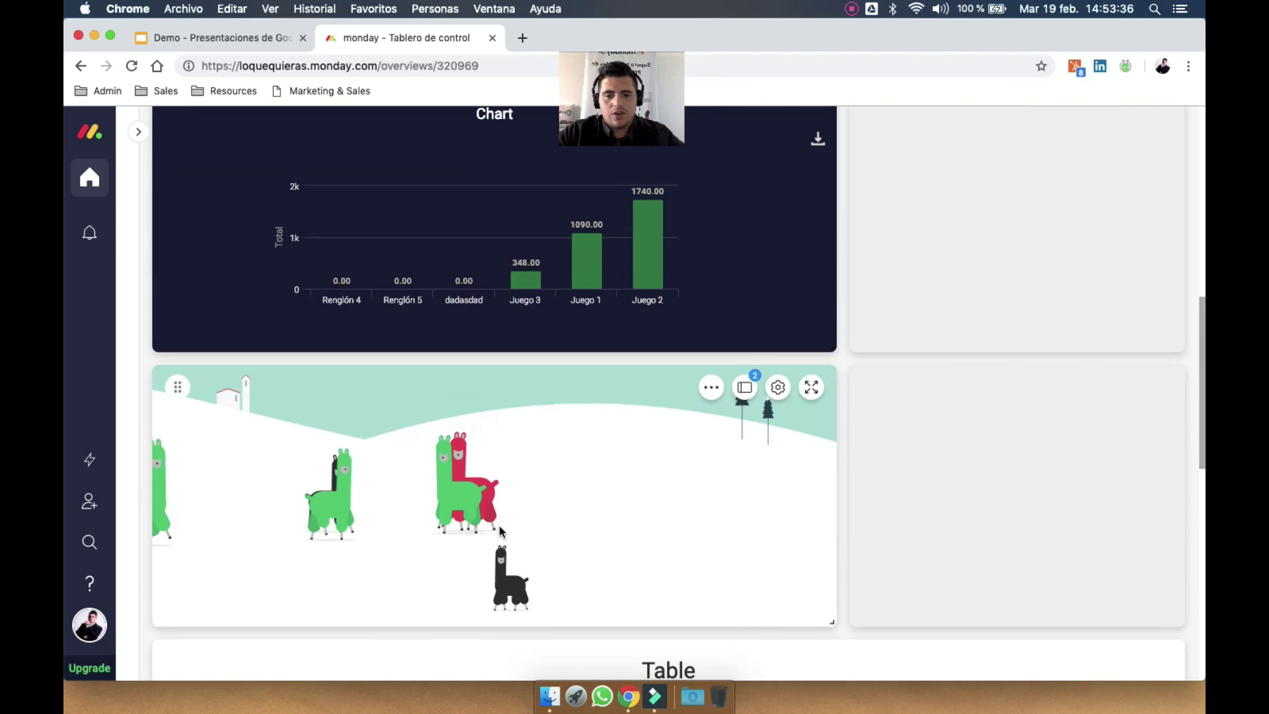
scroll(436, 456, "down", 1)
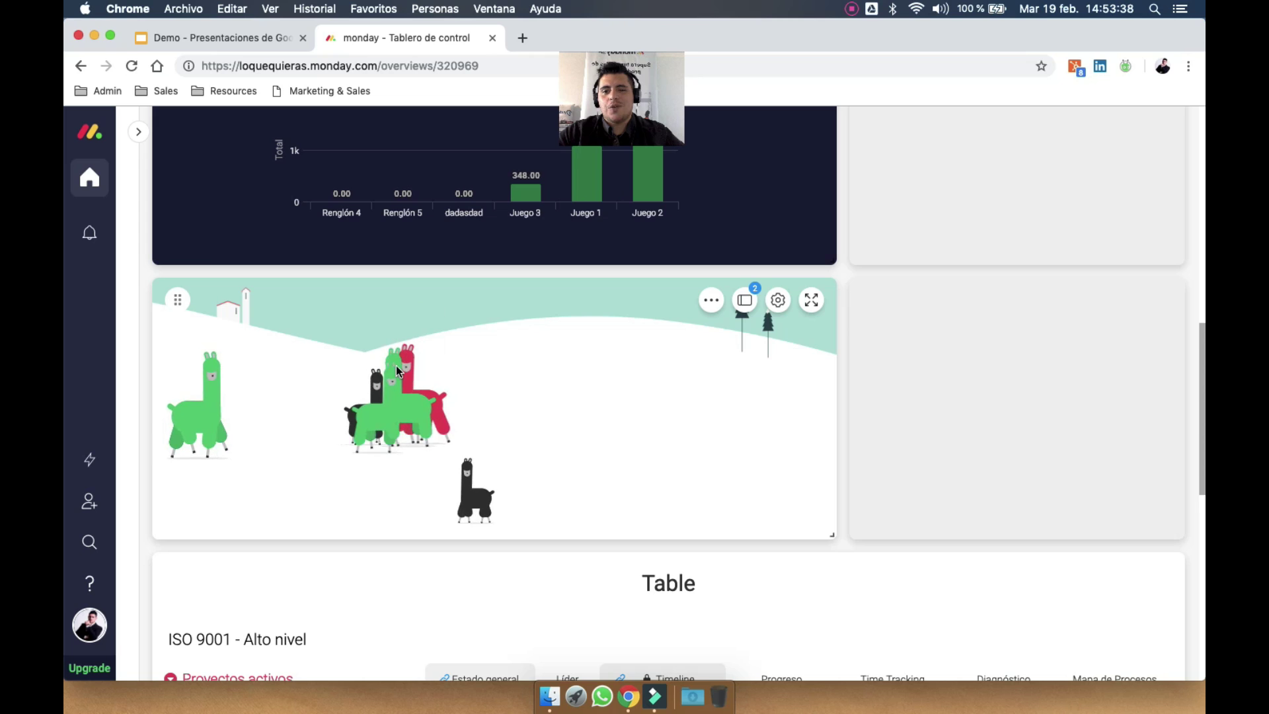
mouse_move(393, 366)
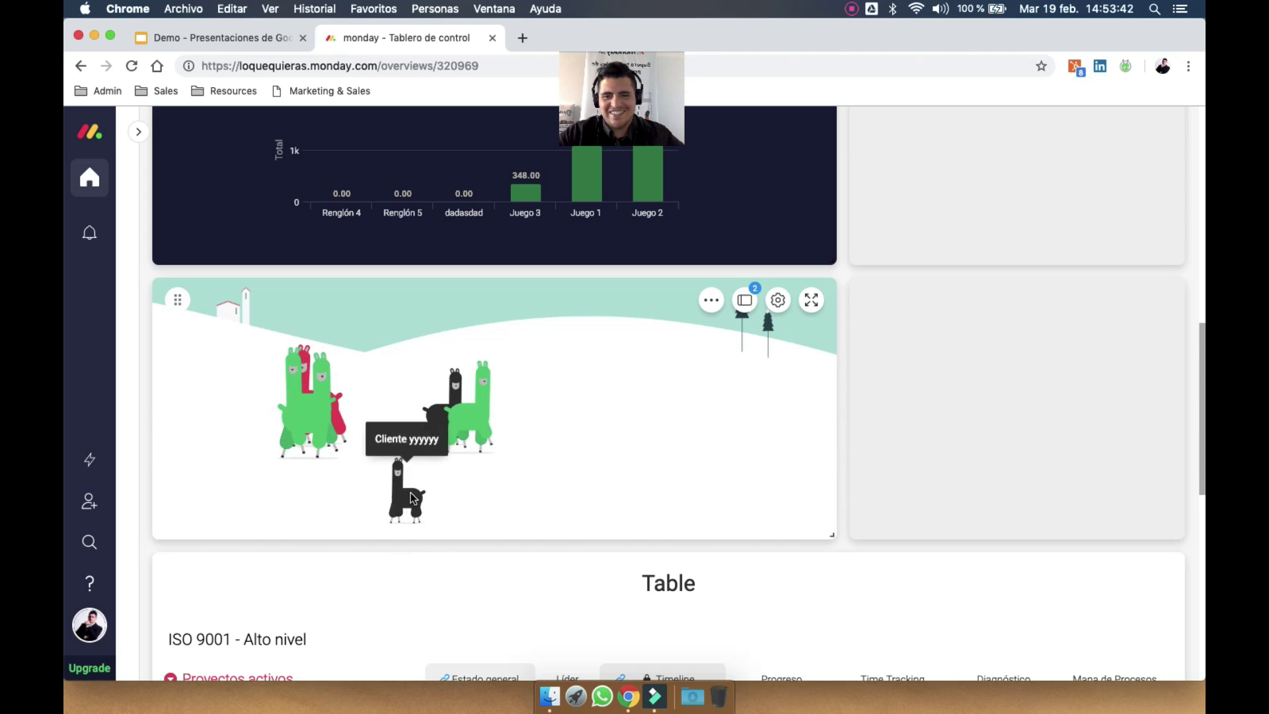
Scroll through the dashboard's Table widget, including its columns to the right
scroll(566, 538, "down", 5)
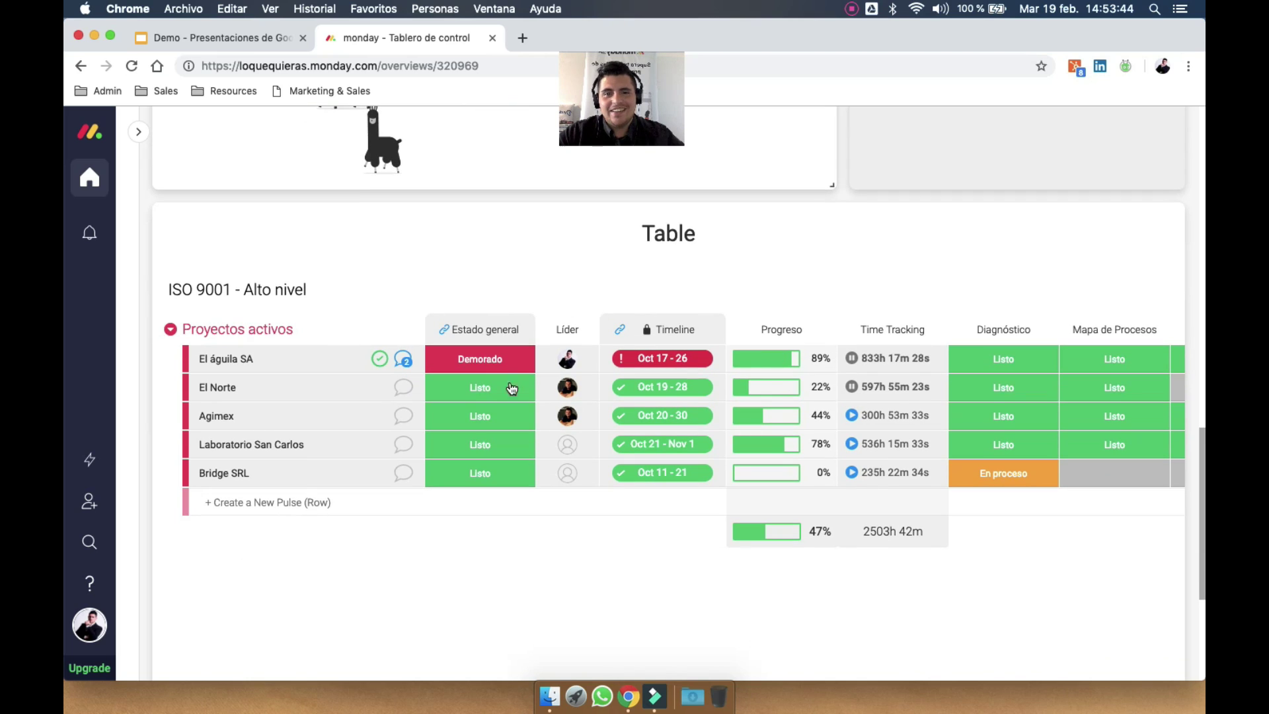
scroll(742, 367, "down", 3)
scroll(754, 372, "up", 1)
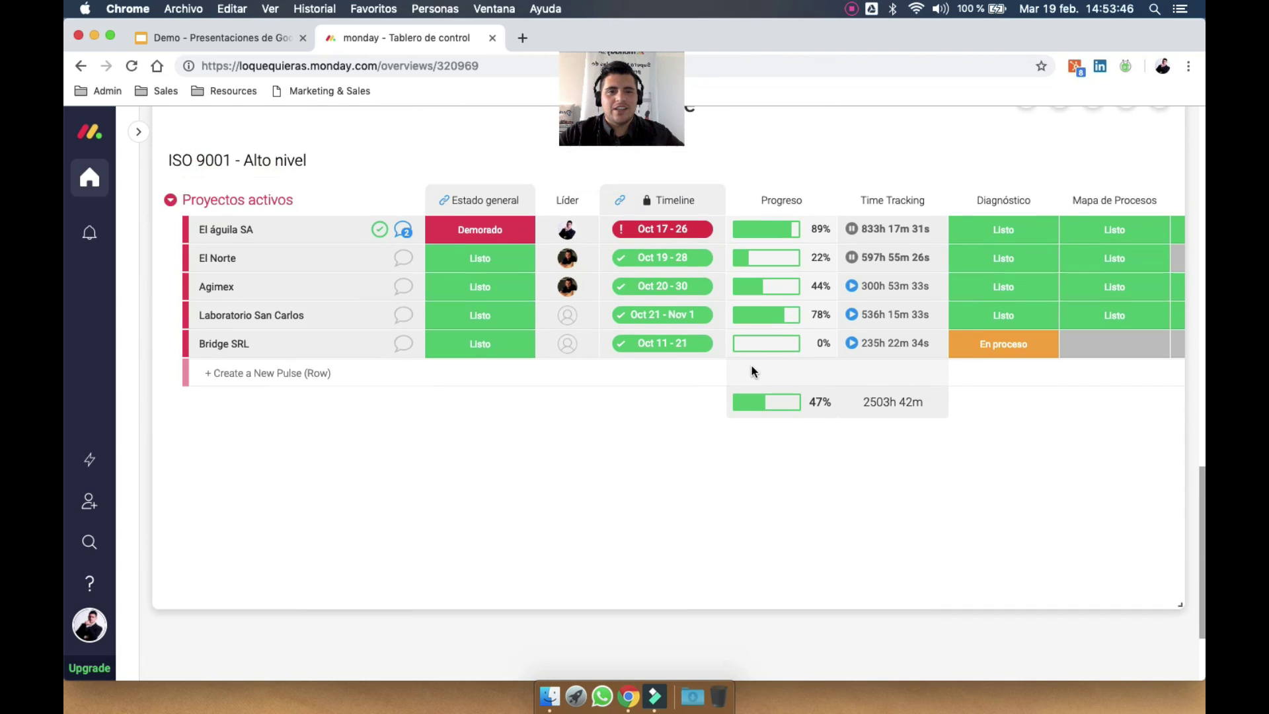
scroll(752, 368, "up", 2)
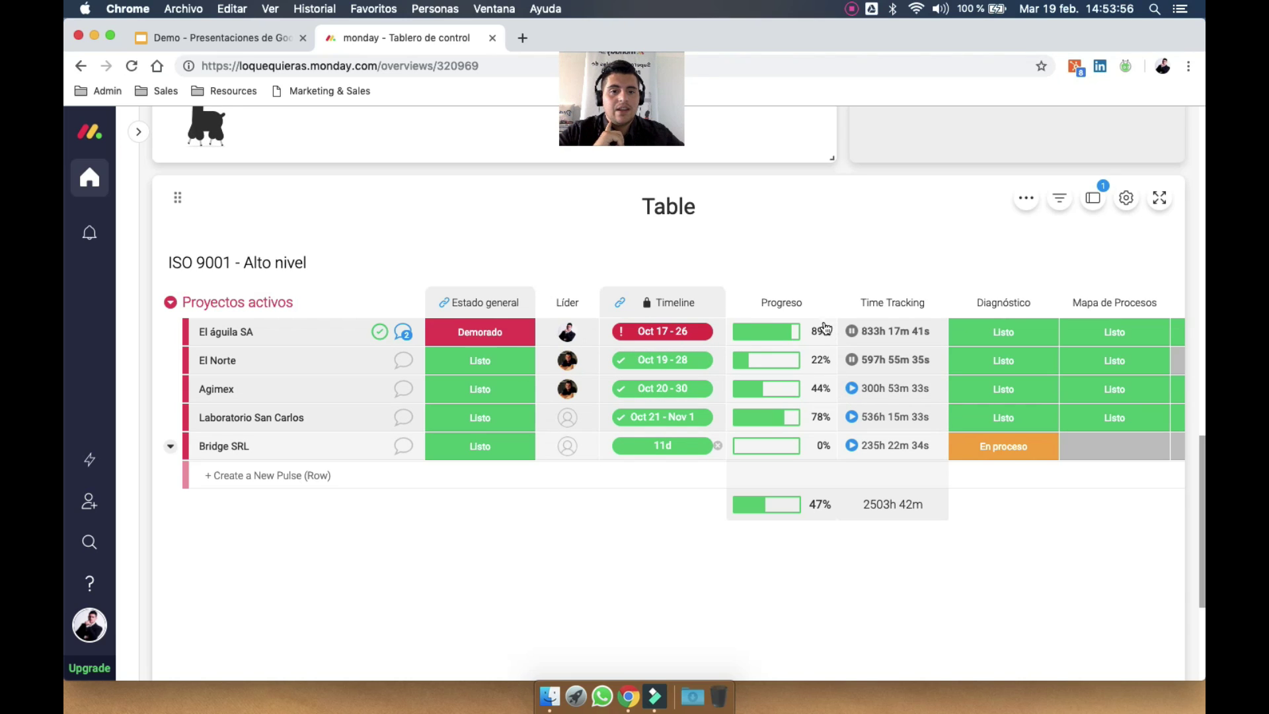
scroll(806, 453, "right", 6)
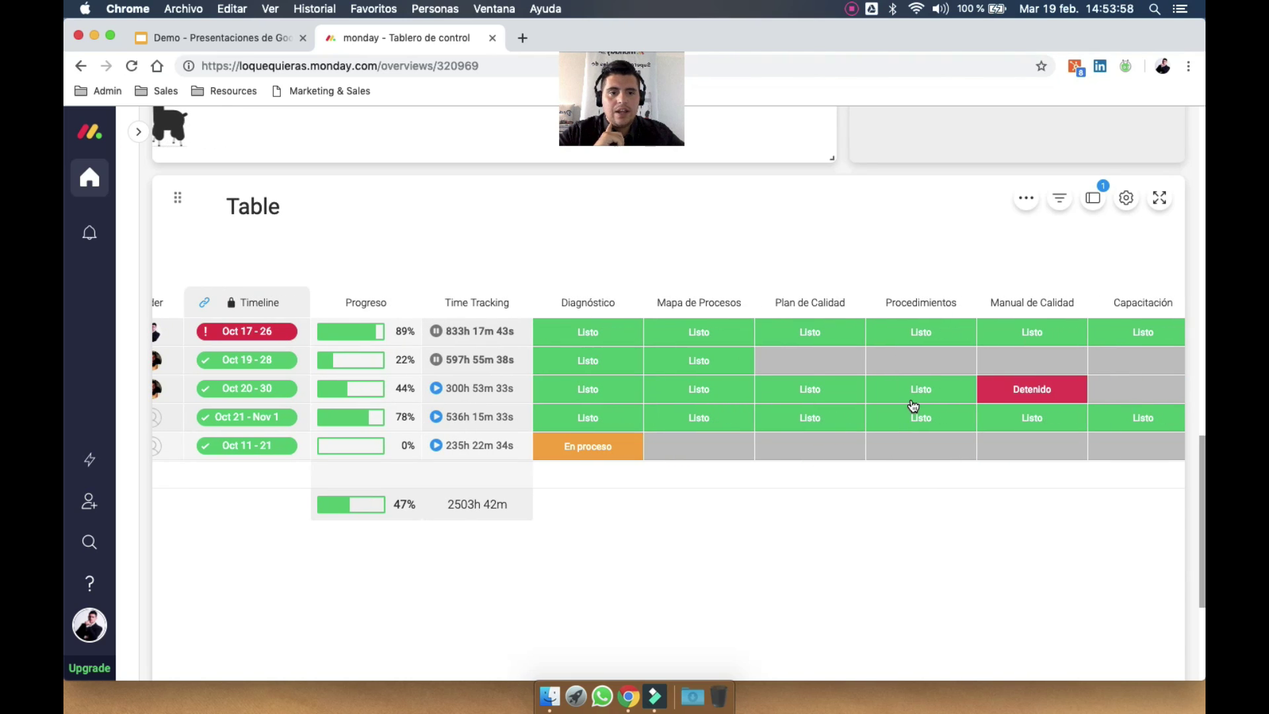
scroll(913, 406, "right", 10)
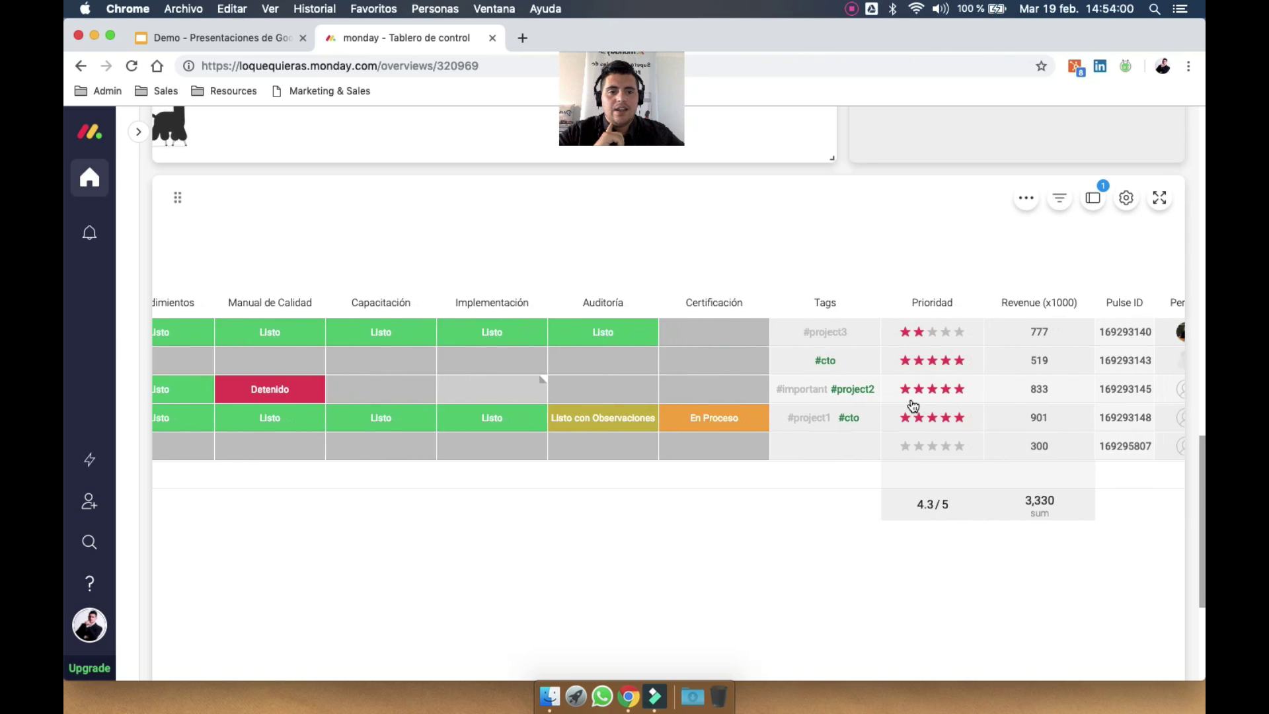
scroll(911, 405, "right", 10)
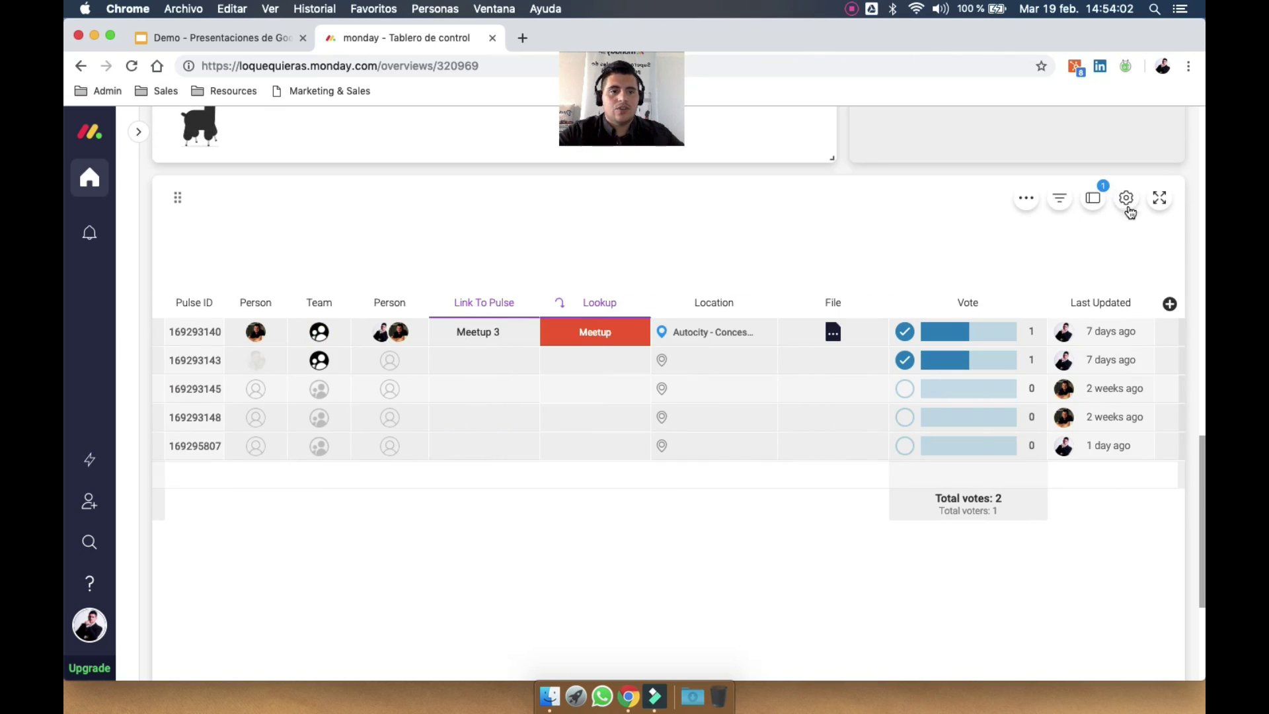
scroll(1141, 209, "up", 15)
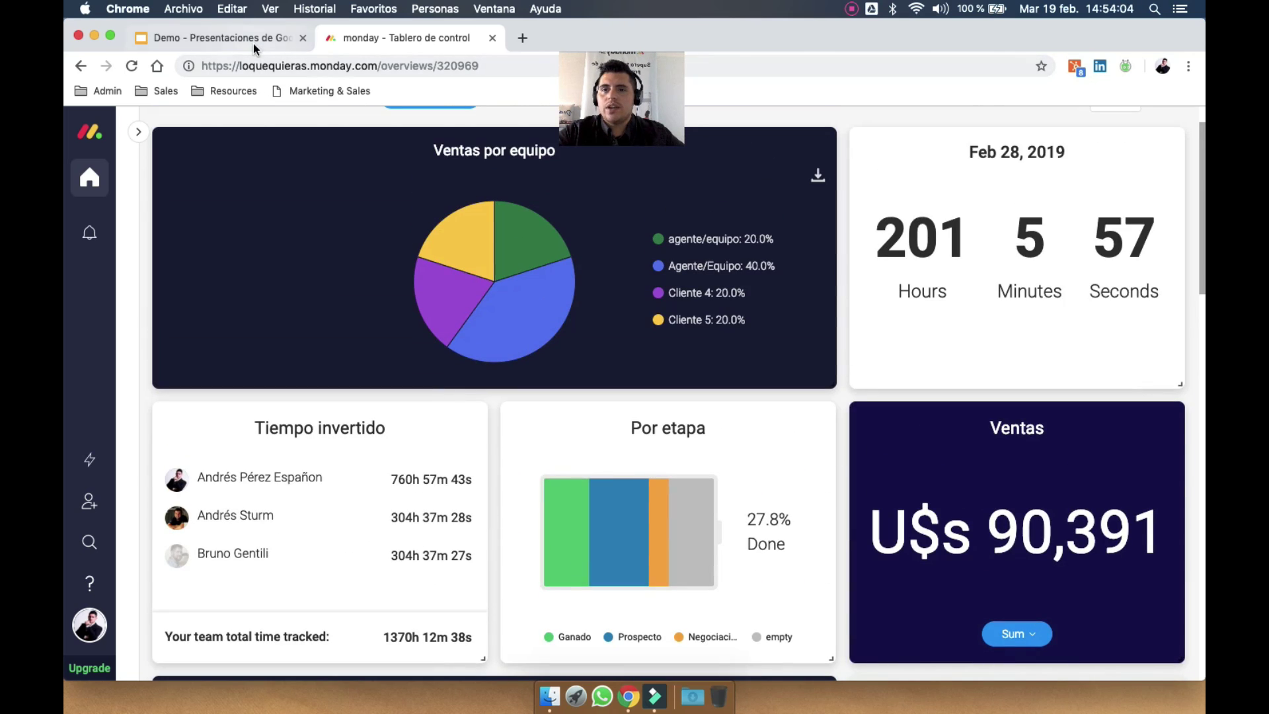
Present the Google Slides Demo deck full screen from slide 15, 'Por qué monday.com?'
left_click(253, 40)
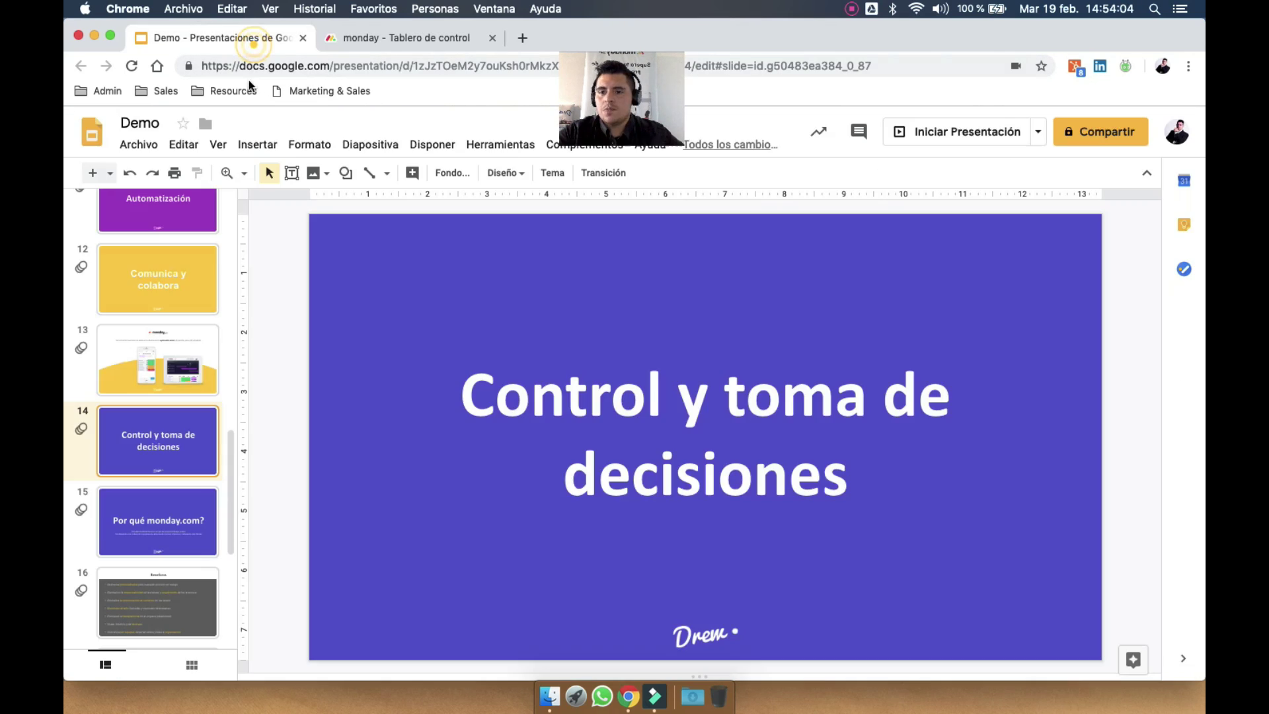
left_click(165, 542)
left_click(986, 134)
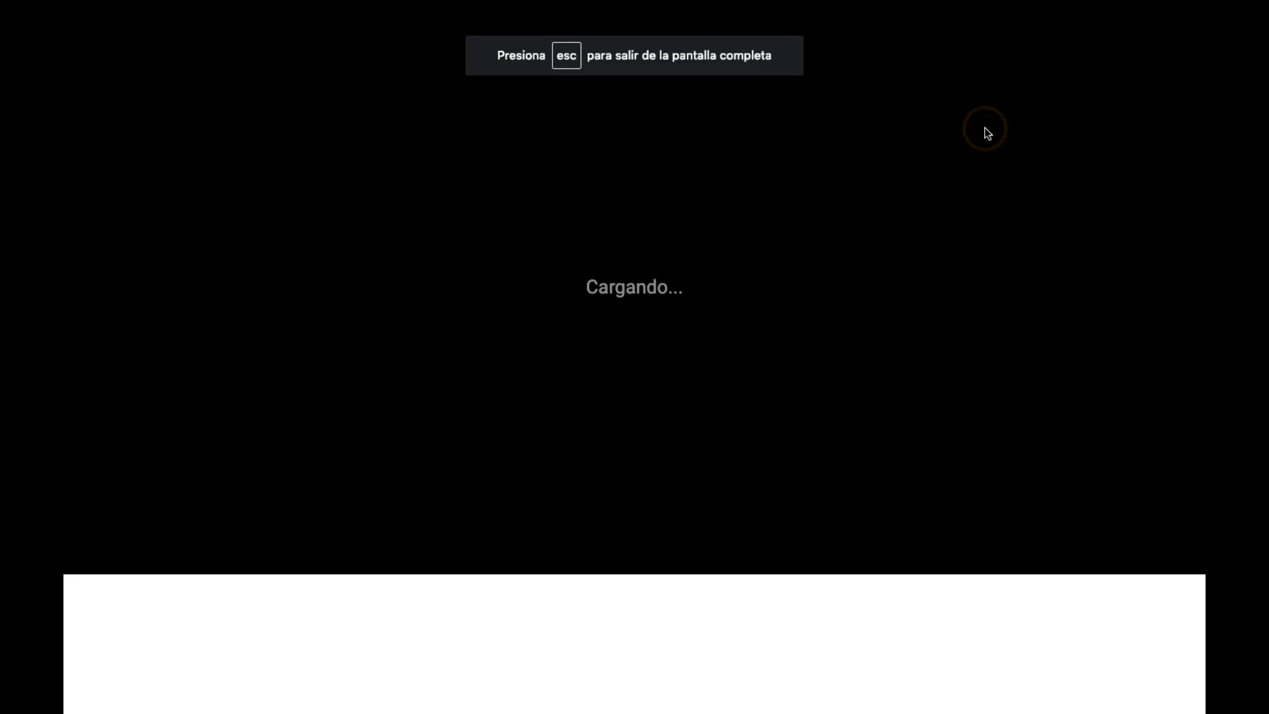